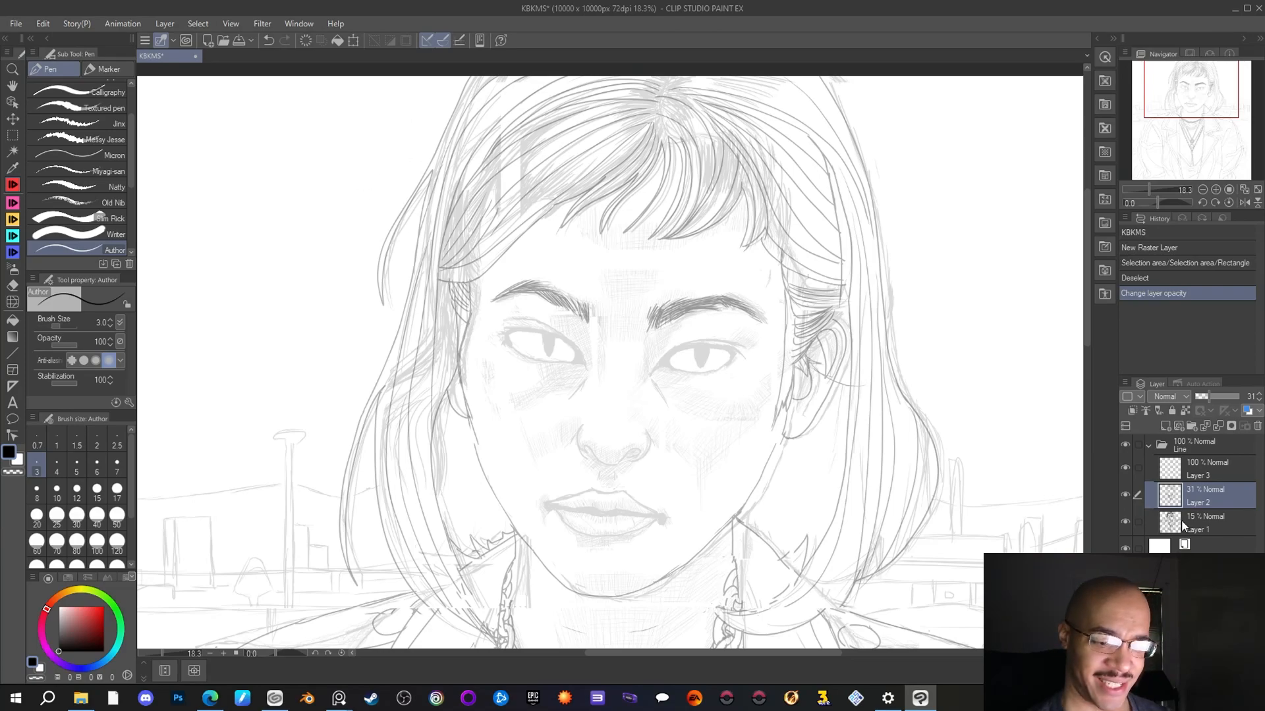
Hide Layer 2 to examine the rough sketch of the face, necklaces and jacket, show it again, and review the whole figure
{"action": "left_click", "coordinate": [1125, 496]}
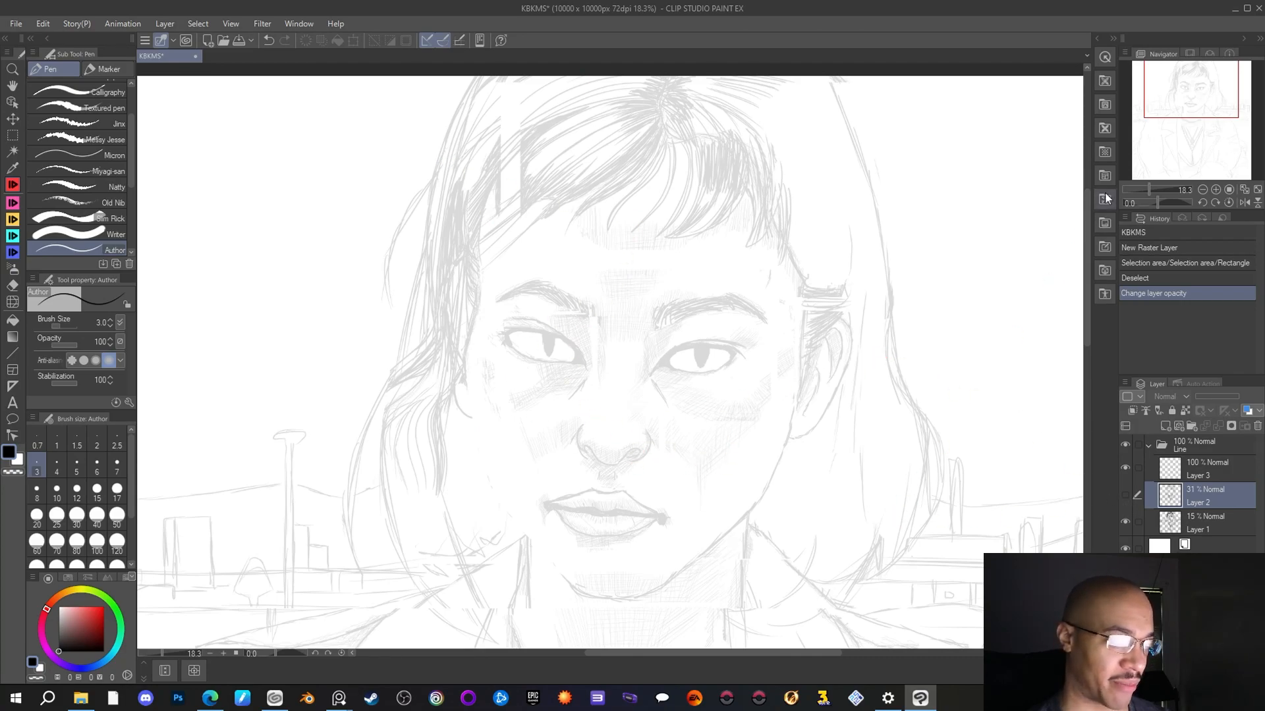
{"action": "left_click_drag", "start_coordinate": [1189, 93], "coordinate": [1194, 166]}
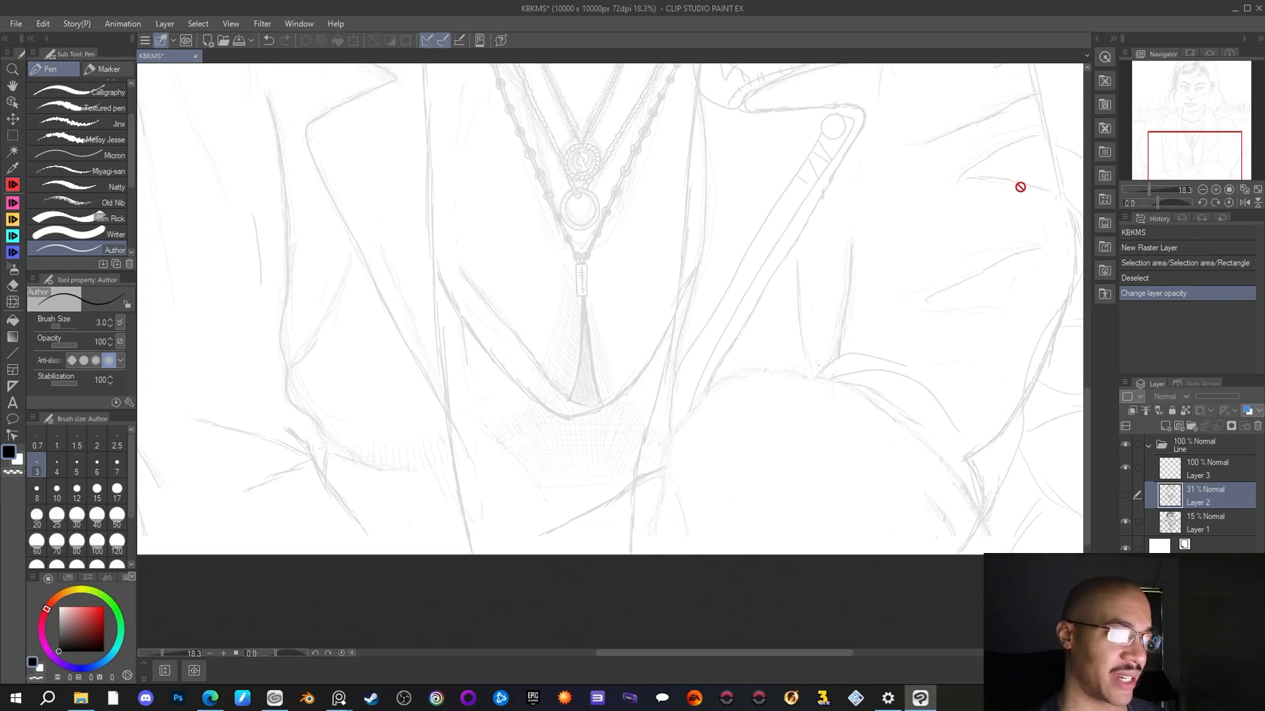
{"action": "left_click_drag", "start_coordinate": [1209, 170], "coordinate": [1175, 152]}
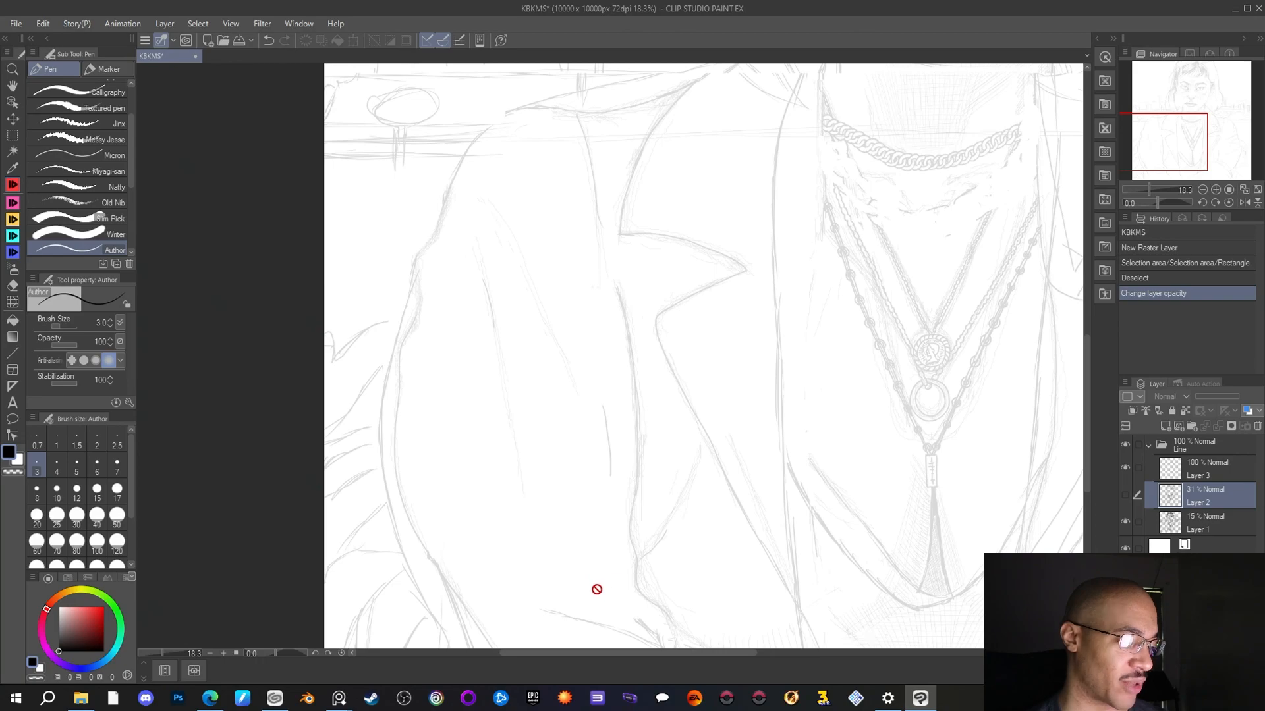
{"action": "left_click", "coordinate": [1125, 494]}
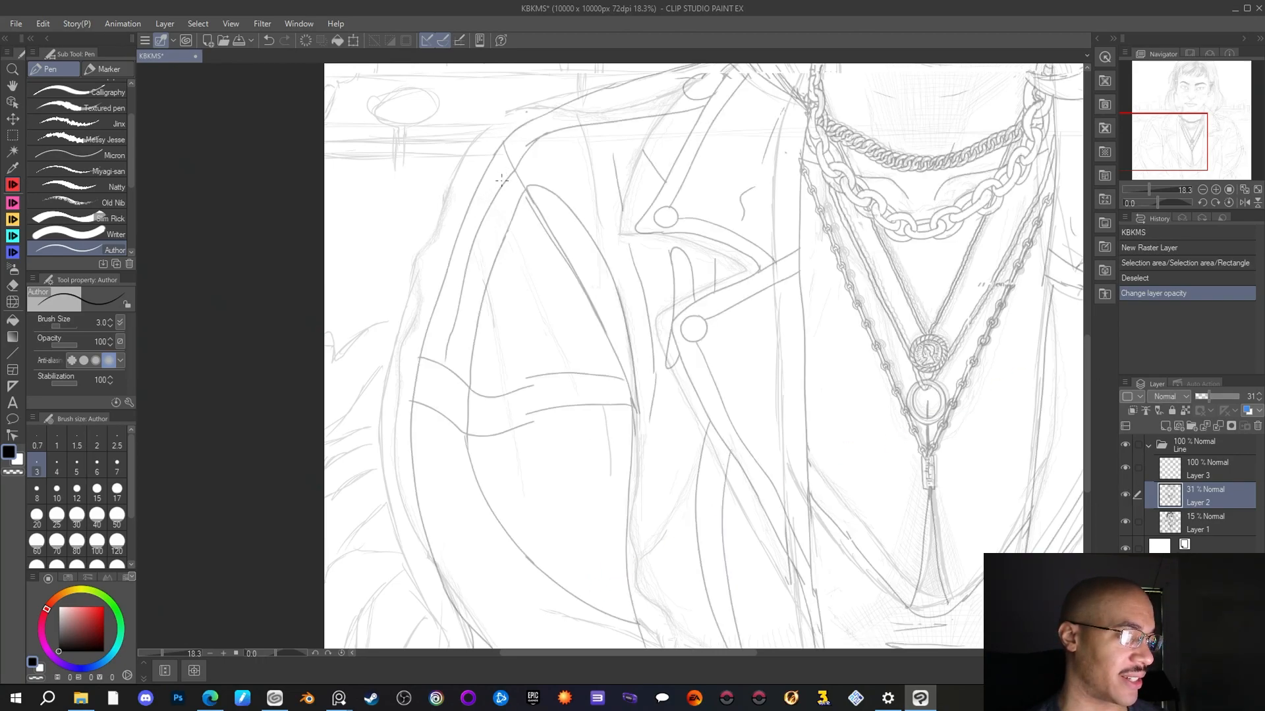
{"action": "scroll", "coordinate": [466, 412], "scroll_direction": "down", "scroll_amount": 5}
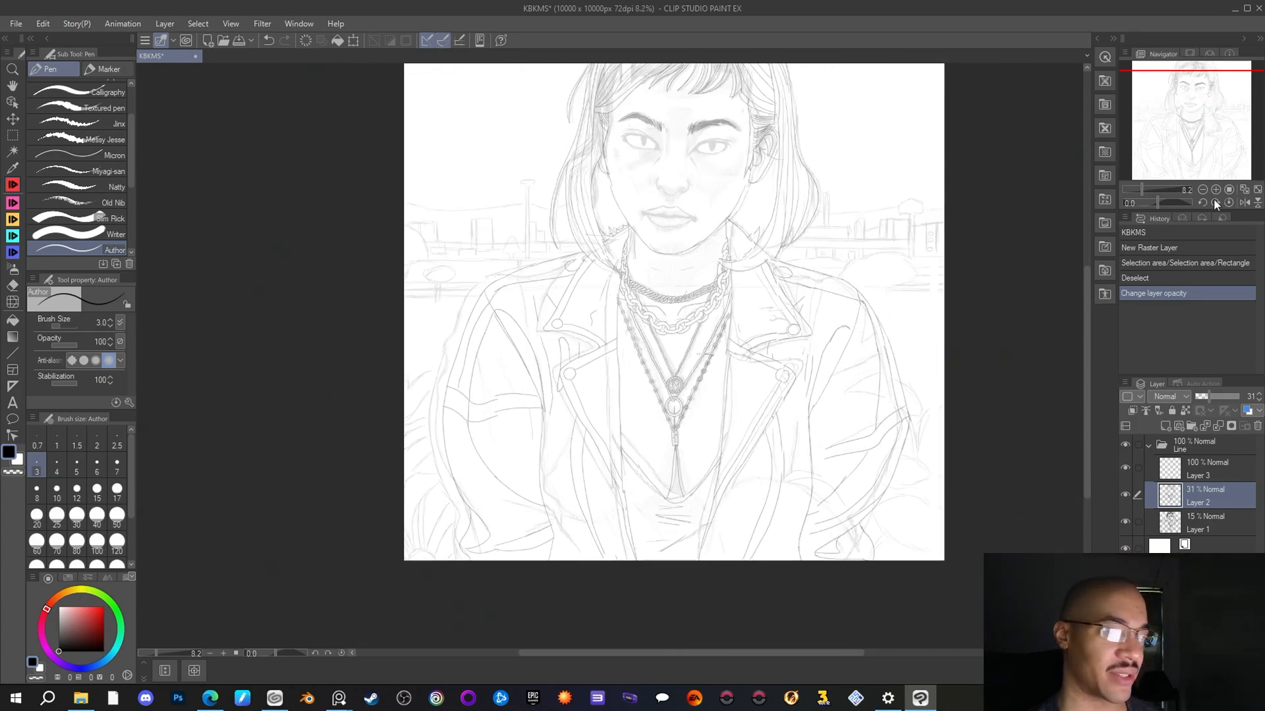
{"action": "left_click_drag", "start_coordinate": [1215, 146], "coordinate": [1217, 118]}
On Layer 3, ink the upper lid line of the woman's left eye with the size 3 Author pen, from inner to outer corner
{"action": "scroll", "coordinate": [797, 249], "scroll_direction": "up", "scroll_amount": 3}
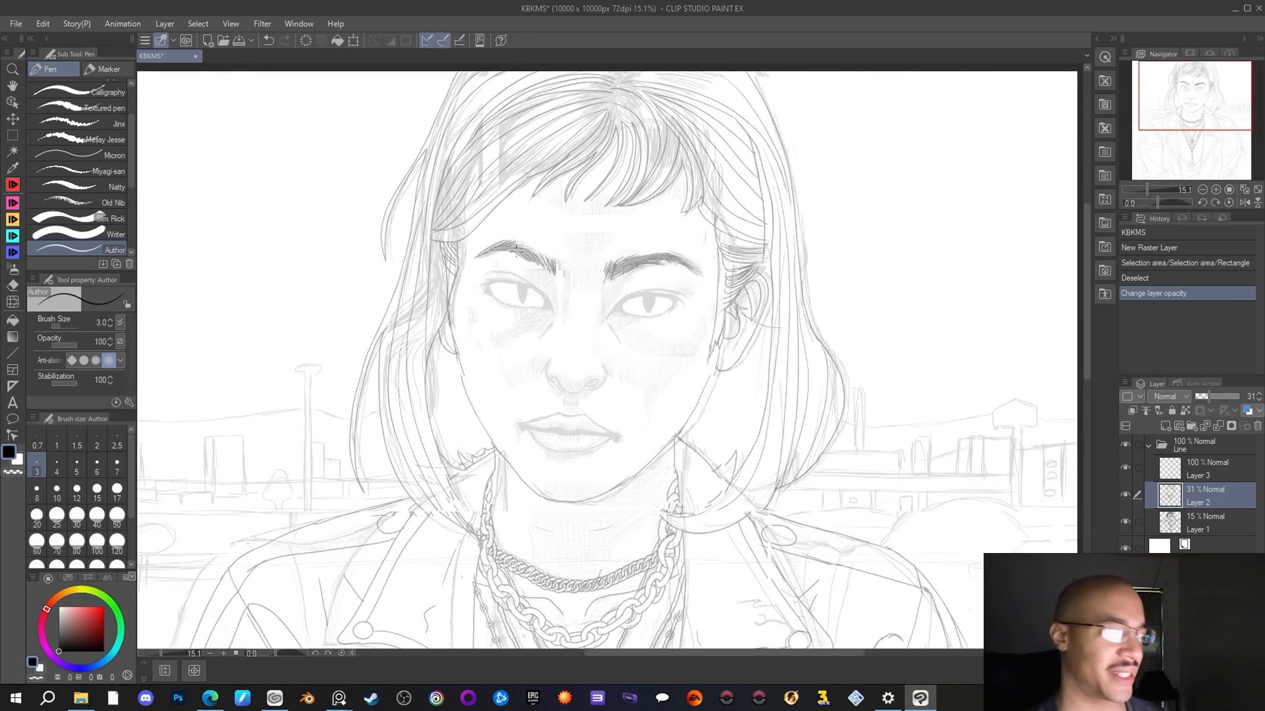
{"action": "scroll", "coordinate": [546, 294], "scroll_direction": "up", "scroll_amount": 2}
{"action": "scroll", "coordinate": [546, 295], "scroll_direction": "up", "scroll_amount": 2}
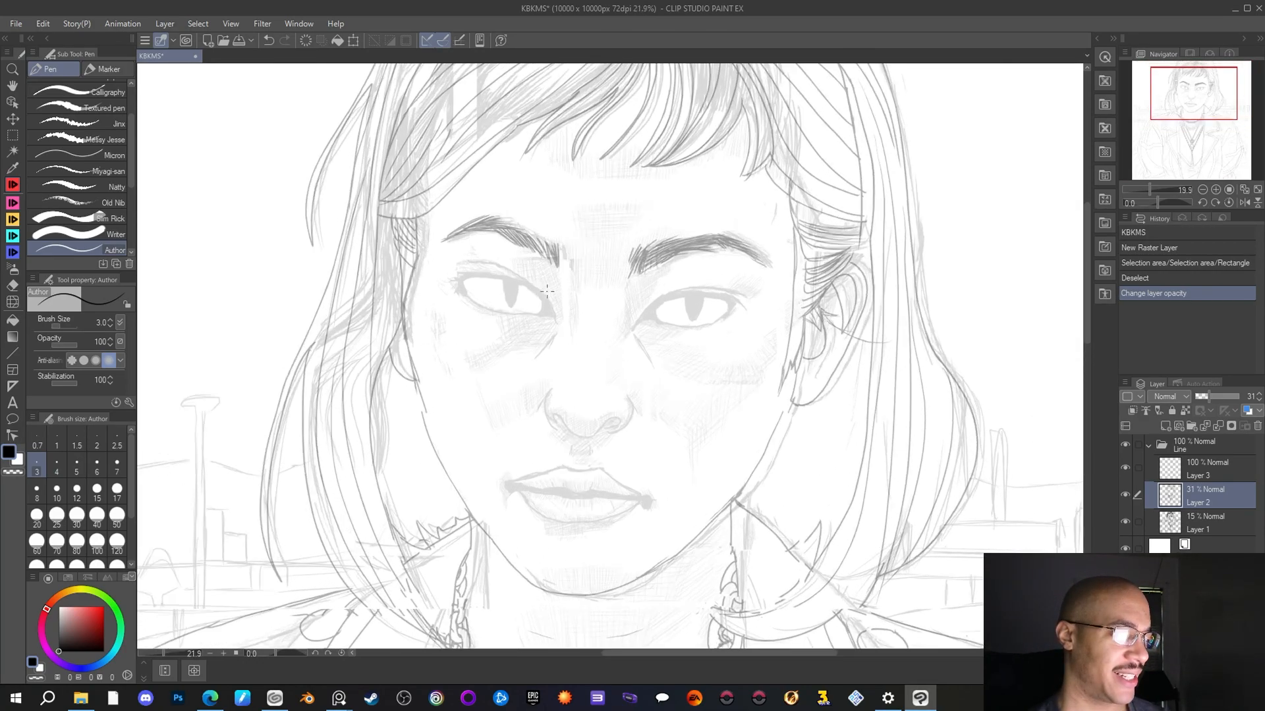
{"action": "left_click", "coordinate": [1220, 465]}
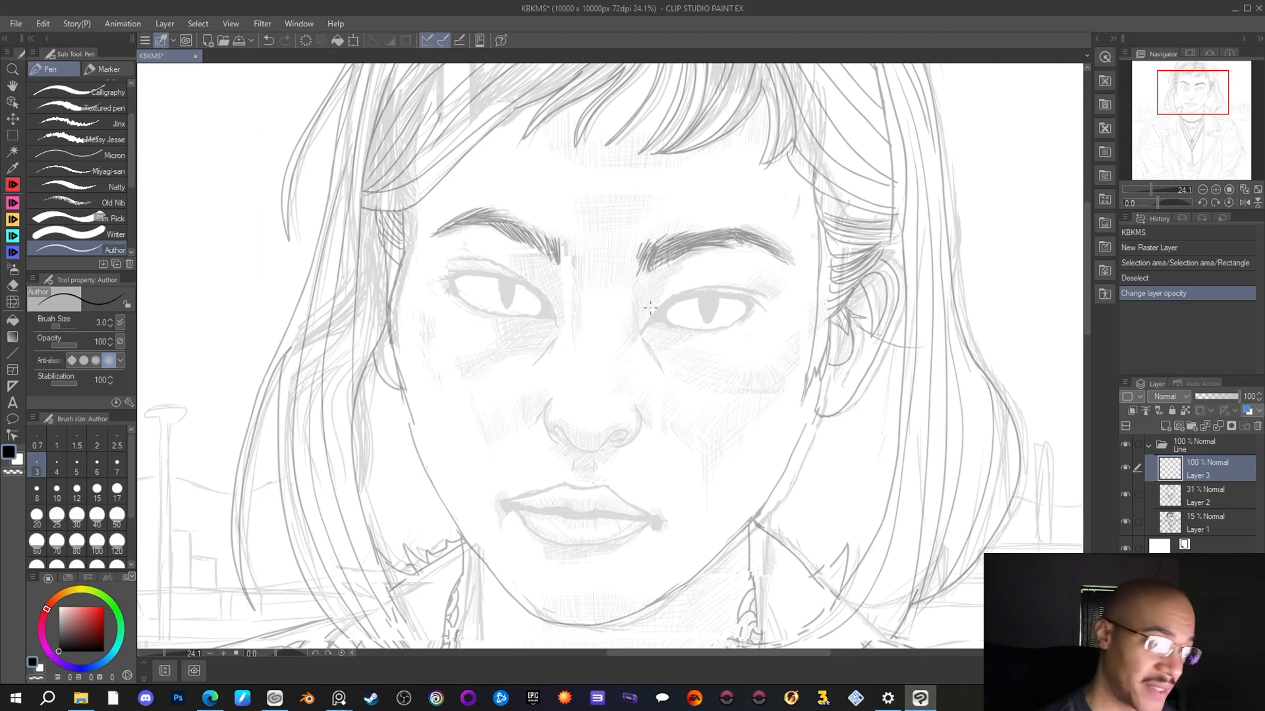
{"action": "left_click_drag", "start_coordinate": [641, 334], "coordinate": [675, 282]}
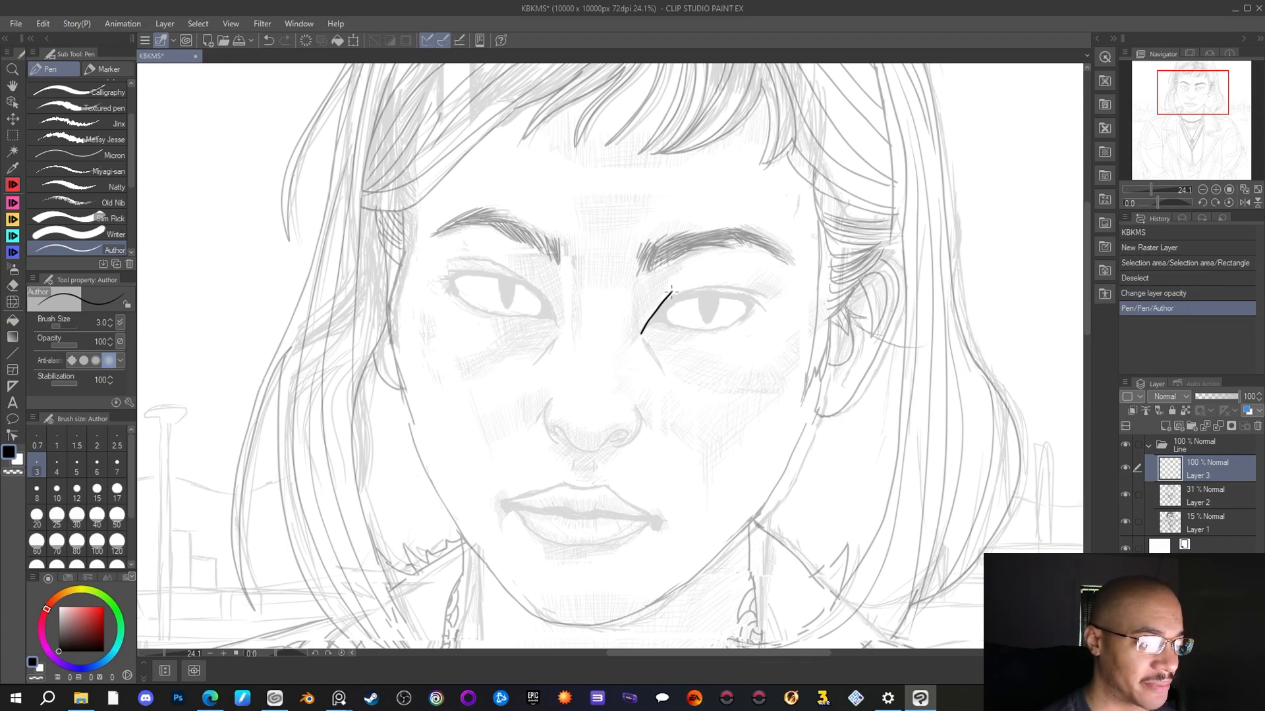
{"action": "mouse_move", "coordinate": [699, 291]}
{"action": "left_mouse_down"}
{"action": "mouse_move", "coordinate": [711, 291]}
{"action": "mouse_move", "coordinate": [672, 291]}
{"action": "left_mouse_up"}
{"action": "key", "text": "e"}
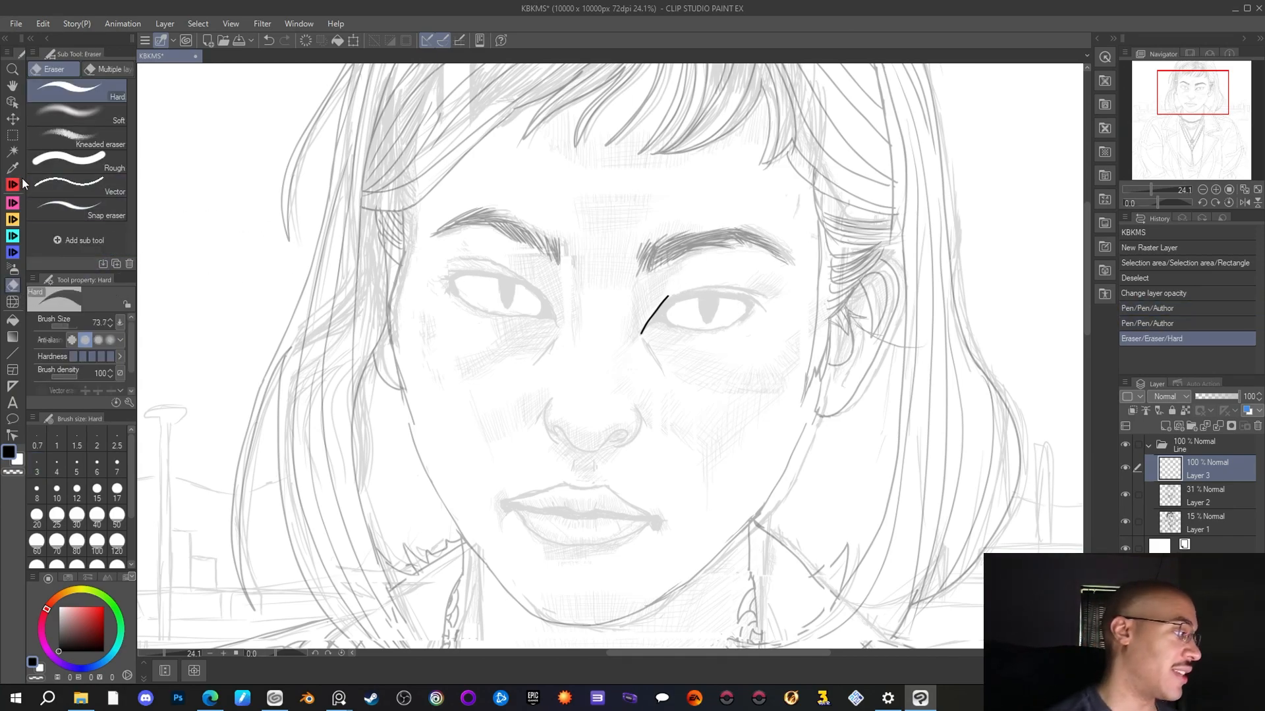
{"action": "key", "text": "p"}
{"action": "mouse_move", "coordinate": [666, 298]}
{"action": "left_mouse_down"}
{"action": "mouse_move", "coordinate": [733, 288]}
{"action": "mouse_move", "coordinate": [772, 314]}
{"action": "left_mouse_up"}
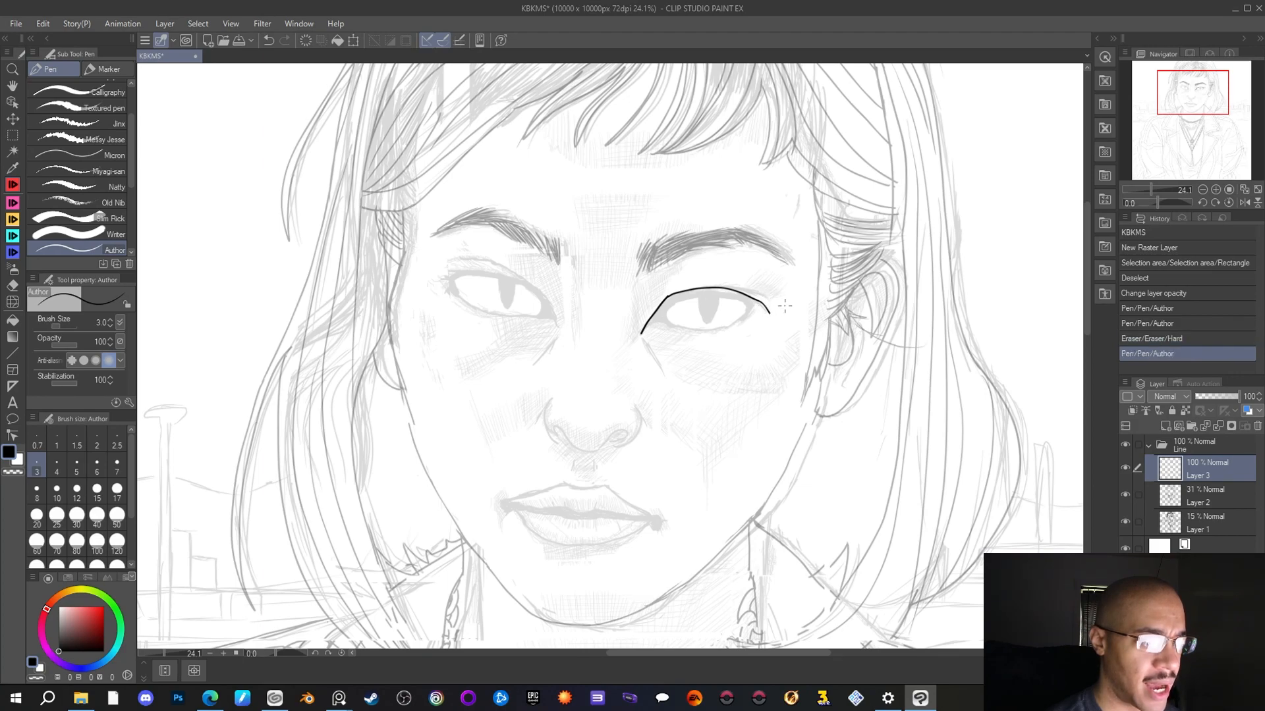
Trim the upper lid line with the Hard eraser and redraw its outer end and inner bend with the Author pen
{"action": "key", "text": "e"}
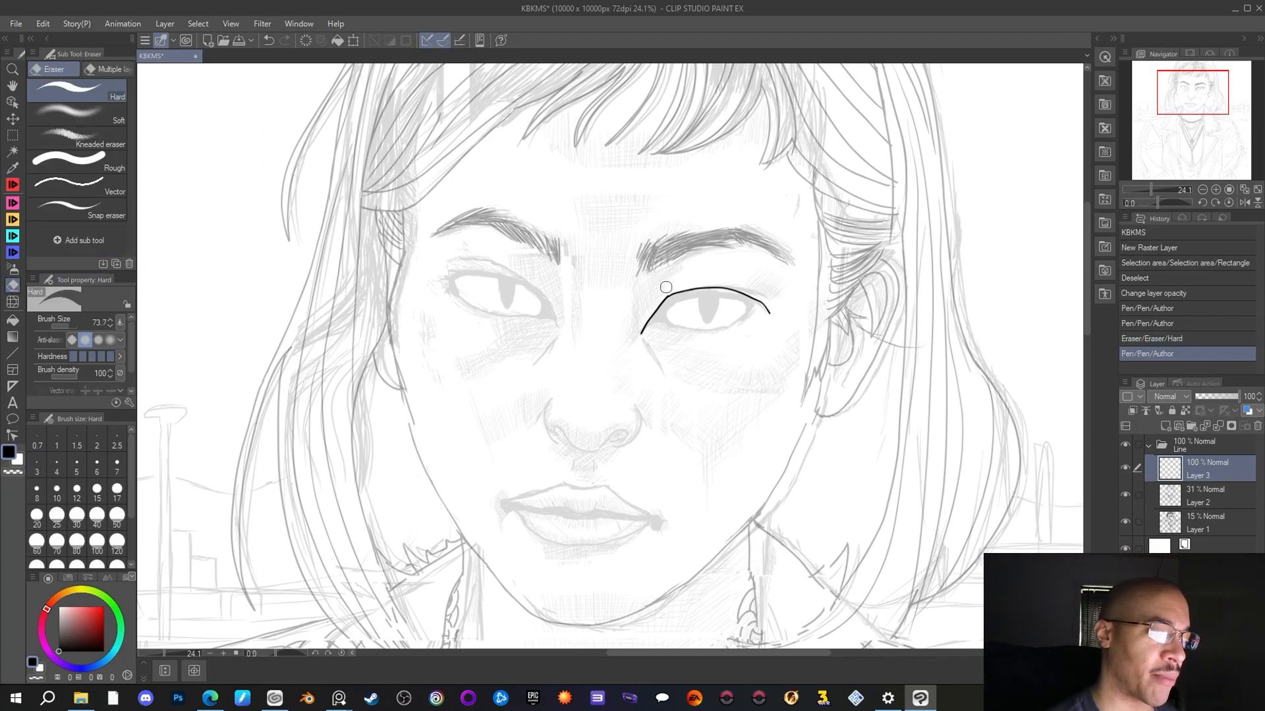
{"action": "left_click_drag", "start_coordinate": [668, 289], "coordinate": [667, 288]}
{"action": "left_click_drag", "start_coordinate": [777, 312], "coordinate": [759, 301]}
{"action": "key", "text": "p"}
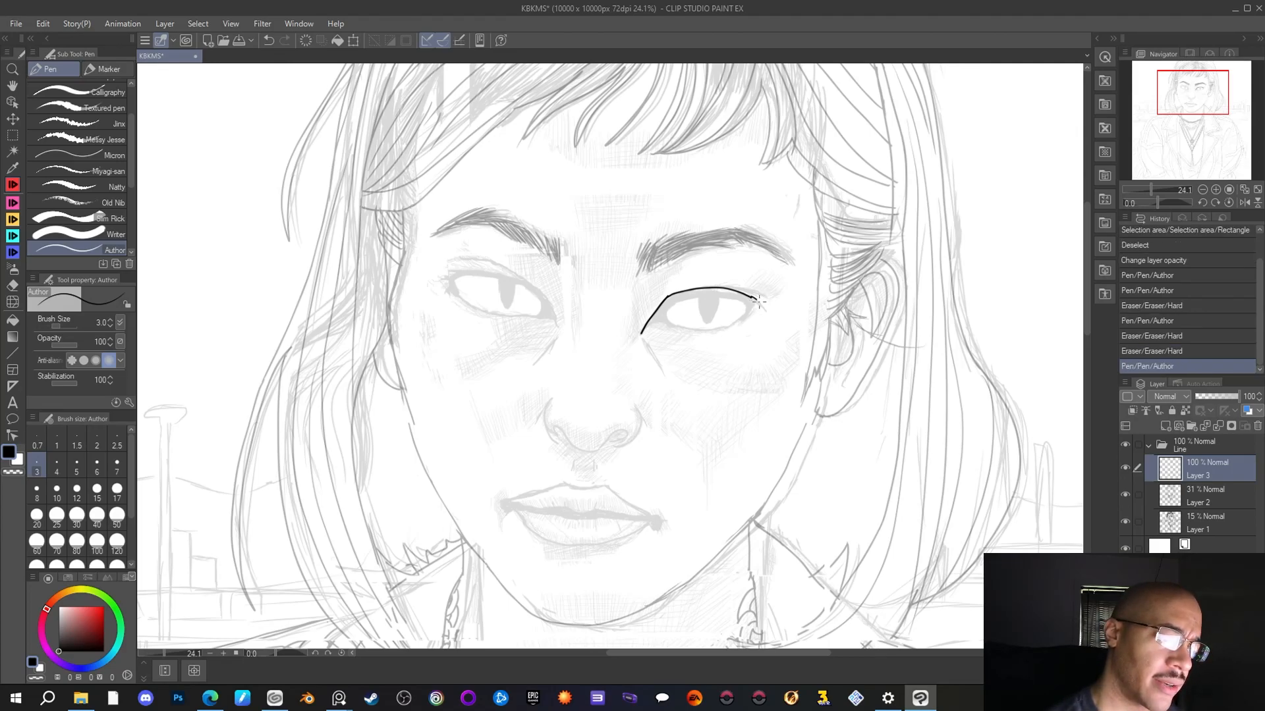
{"action": "key", "text": "e"}
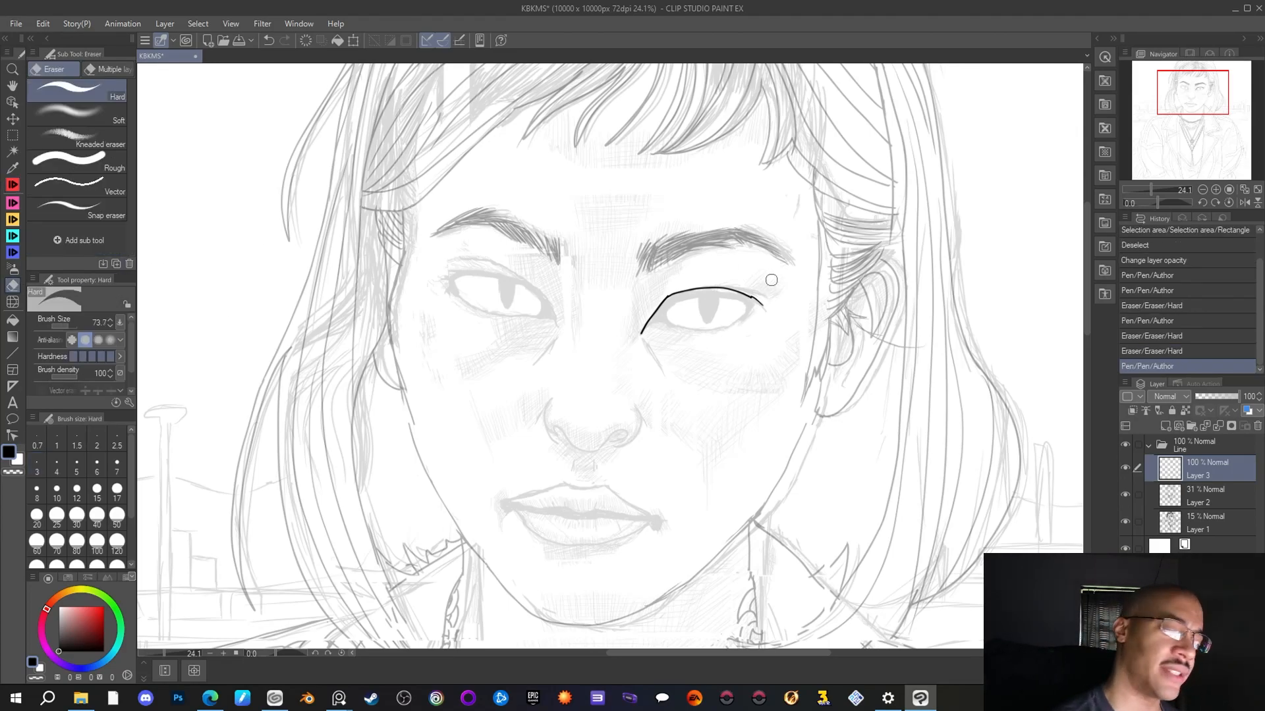
{"action": "left_click_drag", "start_coordinate": [762, 297], "coordinate": [754, 293]}
{"action": "key", "text": "p"}
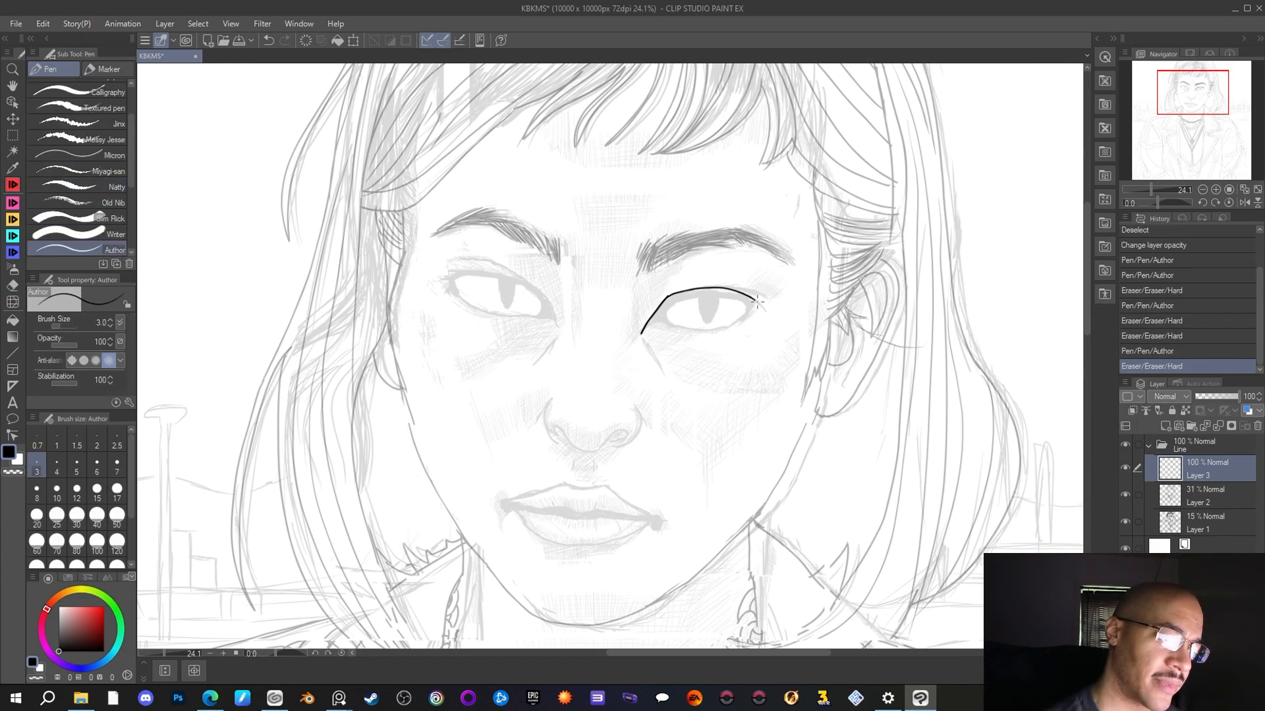
{"action": "left_click_drag", "start_coordinate": [757, 299], "coordinate": [764, 308]}
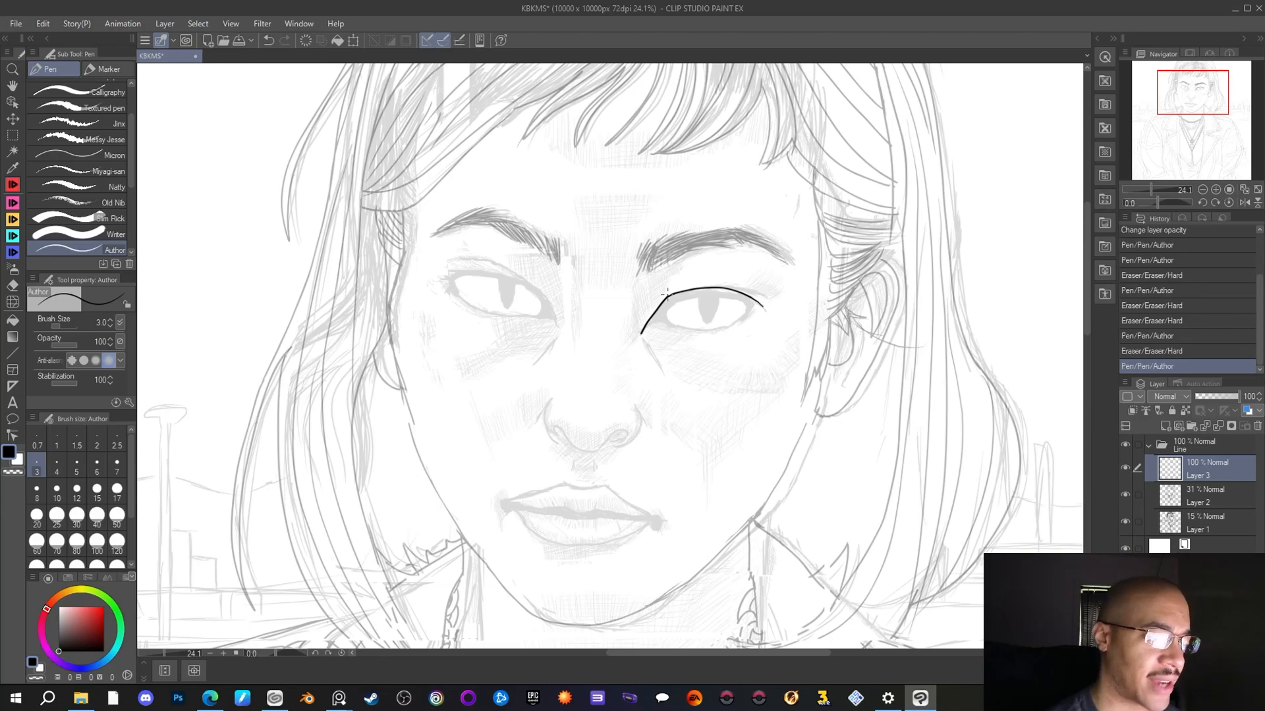
{"action": "left_click_drag", "start_coordinate": [662, 302], "coordinate": [675, 291]}
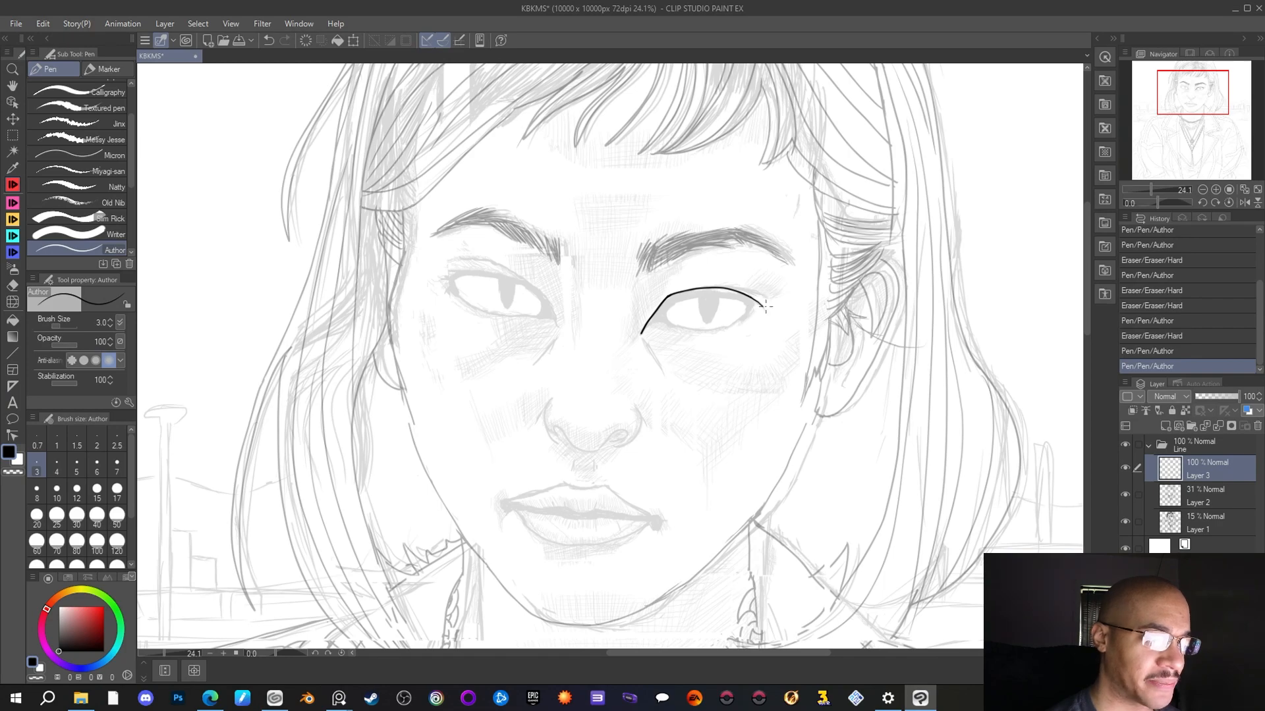
Ink short eyelid crease strokes above the outer and inner ends of the left eye's upper lid
{"action": "left_click_drag", "start_coordinate": [763, 307], "coordinate": [764, 308]}
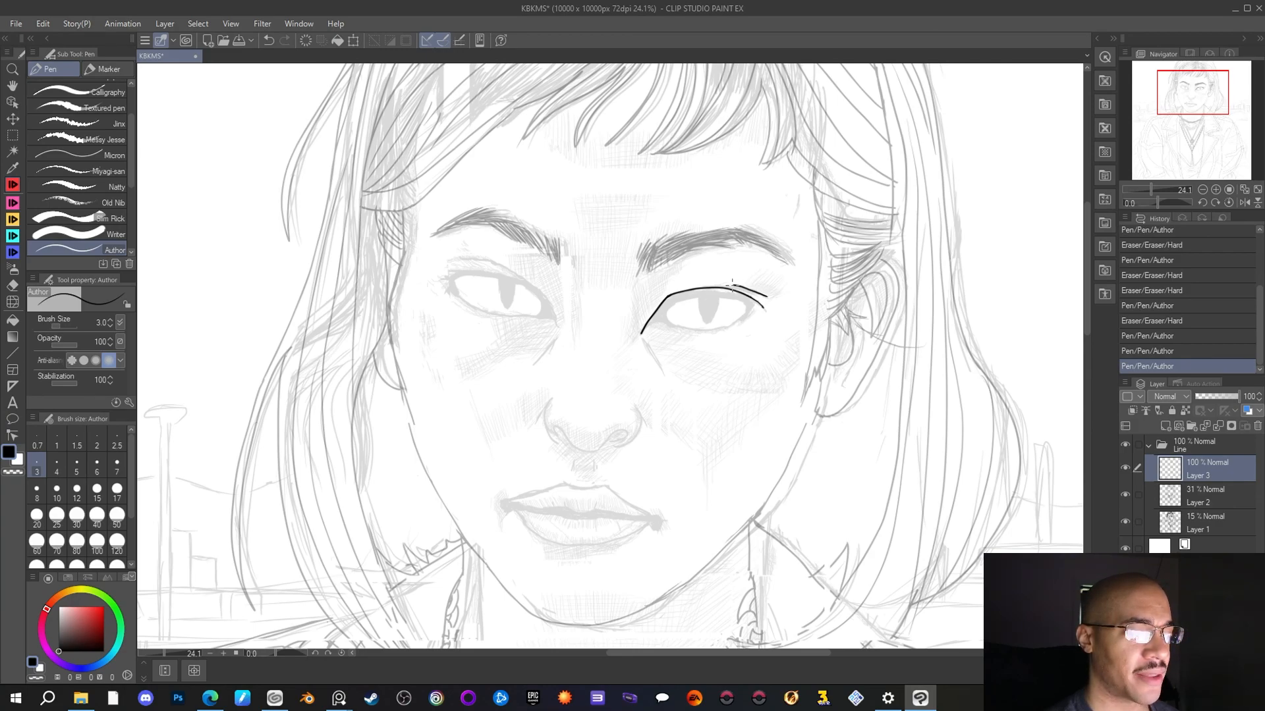
{"action": "left_click_drag", "start_coordinate": [732, 284], "coordinate": [731, 284]}
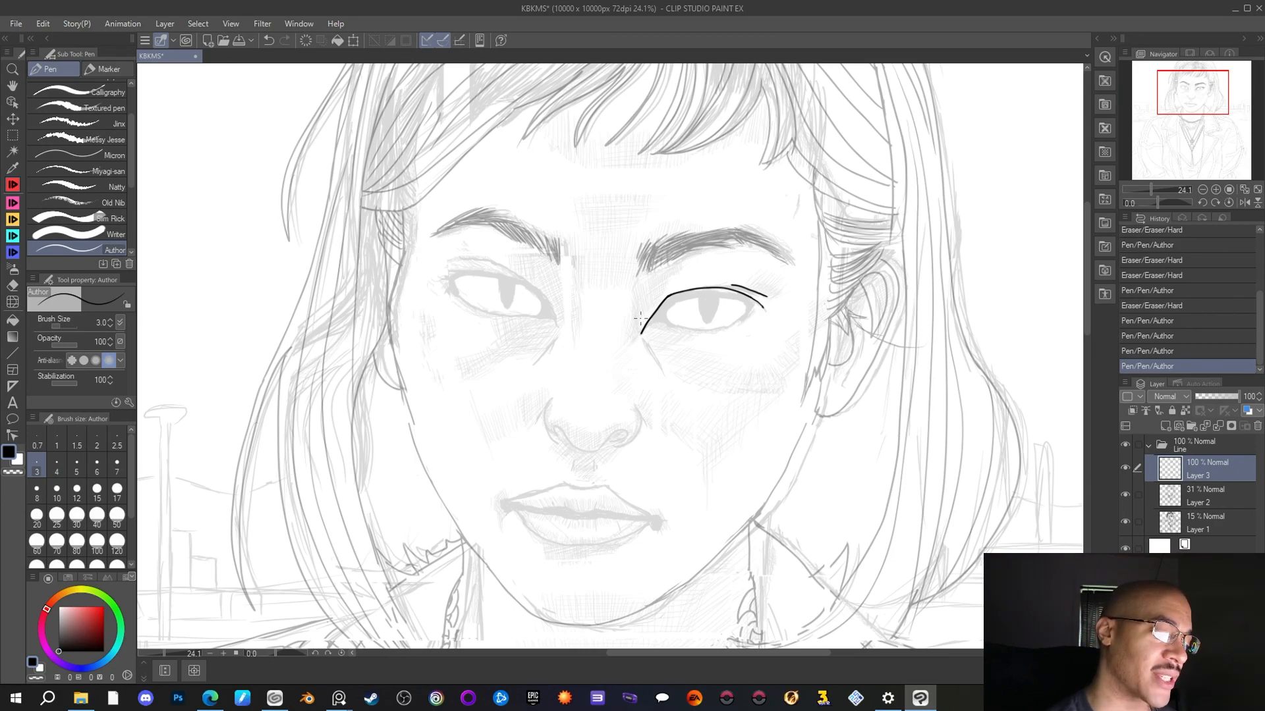
{"action": "left_click_drag", "start_coordinate": [647, 305], "coordinate": [668, 280]}
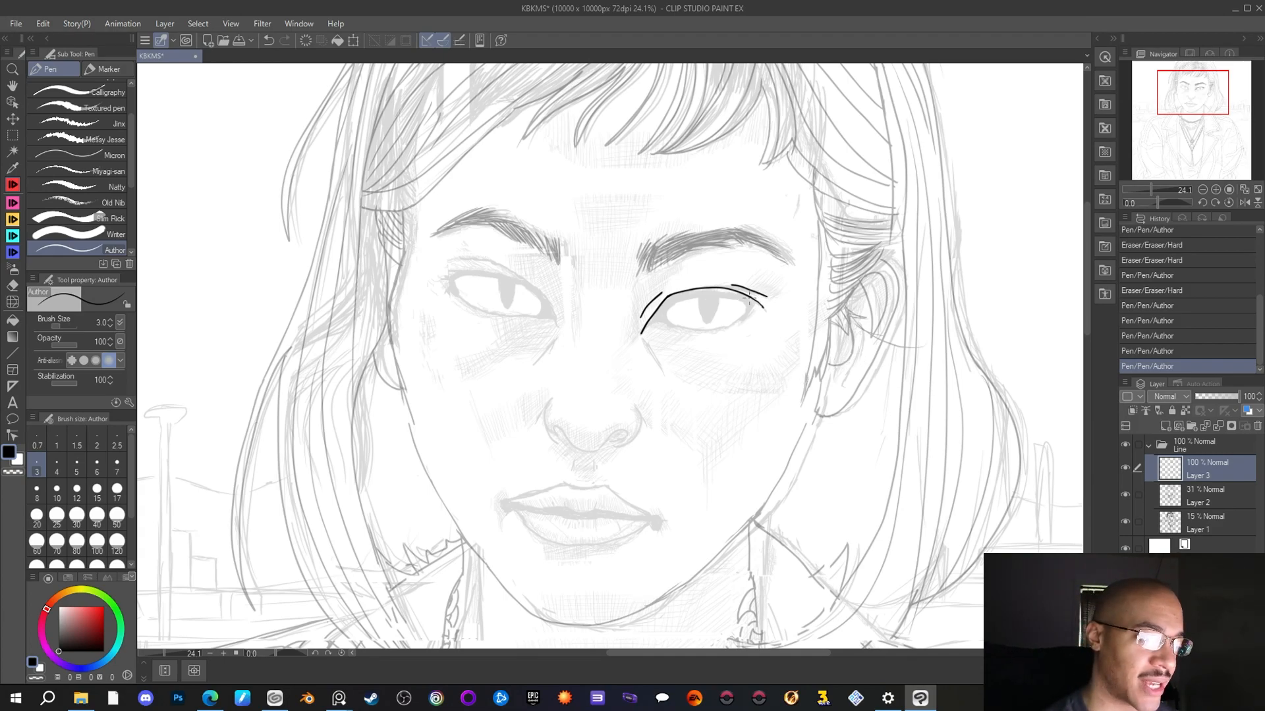
Ink the left eye's lower lid from the outer corner along the bottom curve to the tear duct
{"action": "left_click_drag", "start_coordinate": [741, 294], "coordinate": [757, 308]}
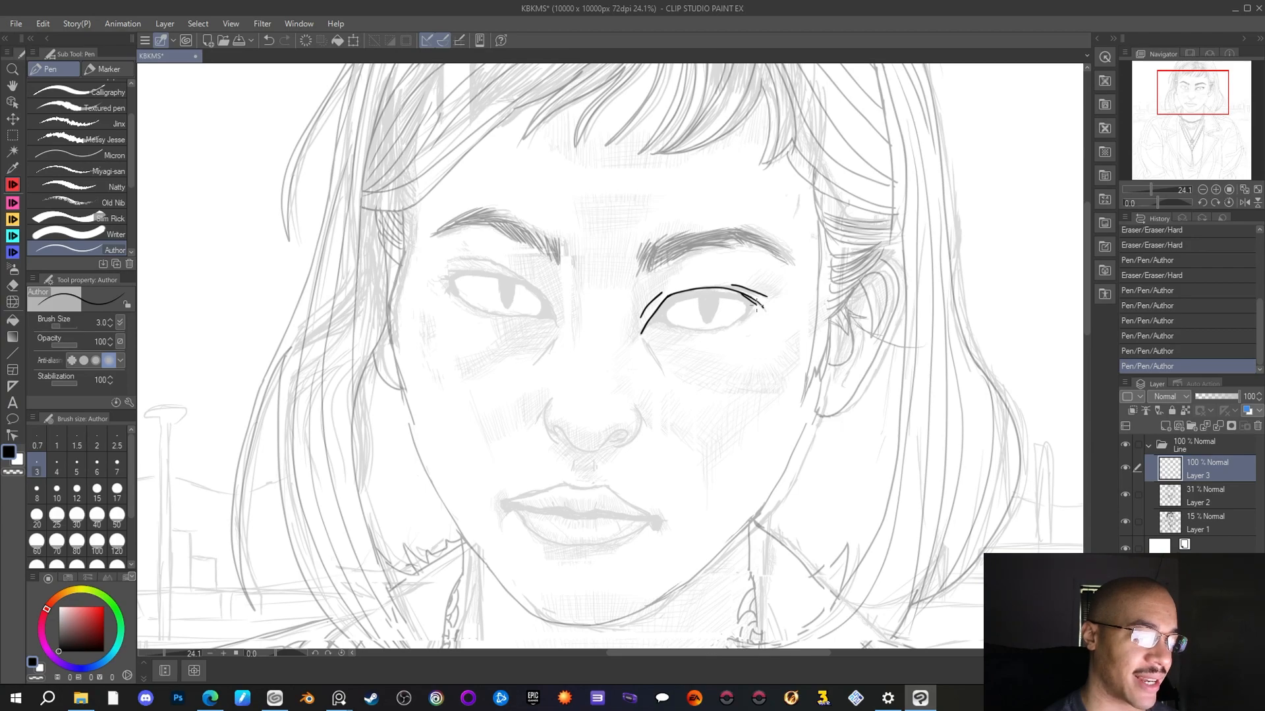
{"action": "left_click_drag", "start_coordinate": [756, 309], "coordinate": [713, 330]}
{"action": "left_click_drag", "start_coordinate": [697, 331], "coordinate": [661, 322]}
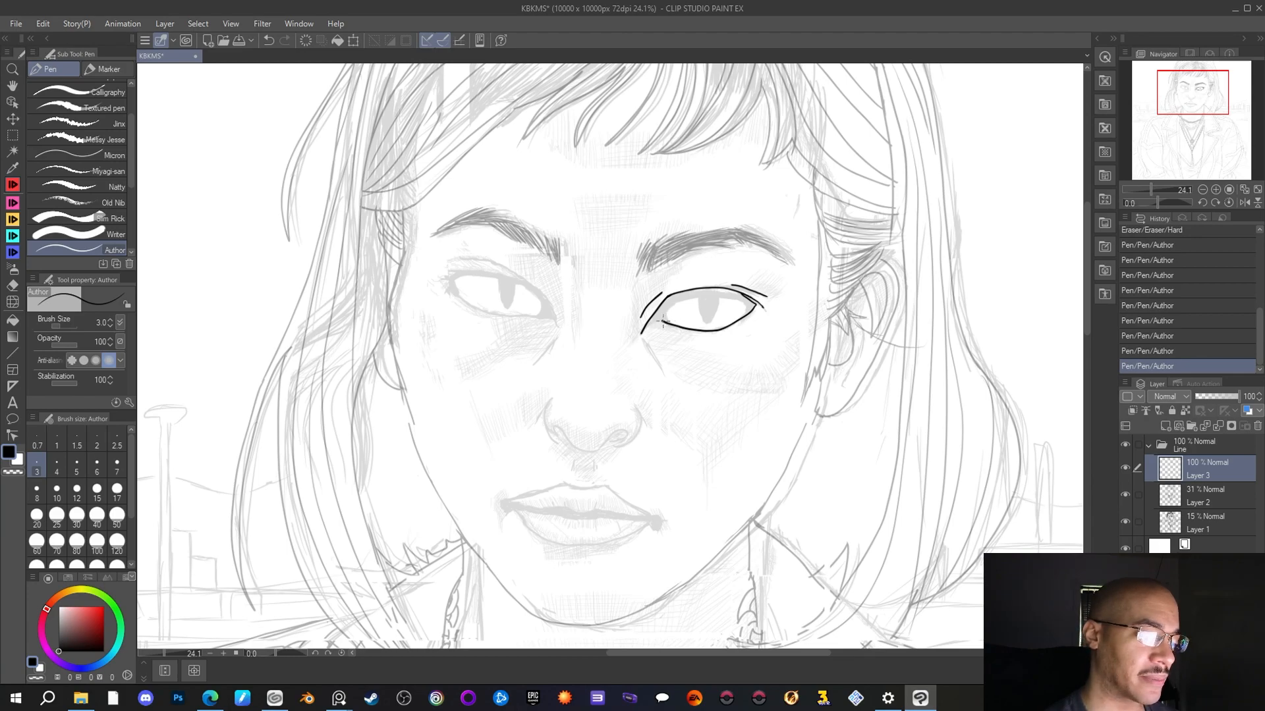
{"action": "left_click_drag", "start_coordinate": [662, 322], "coordinate": [642, 326]}
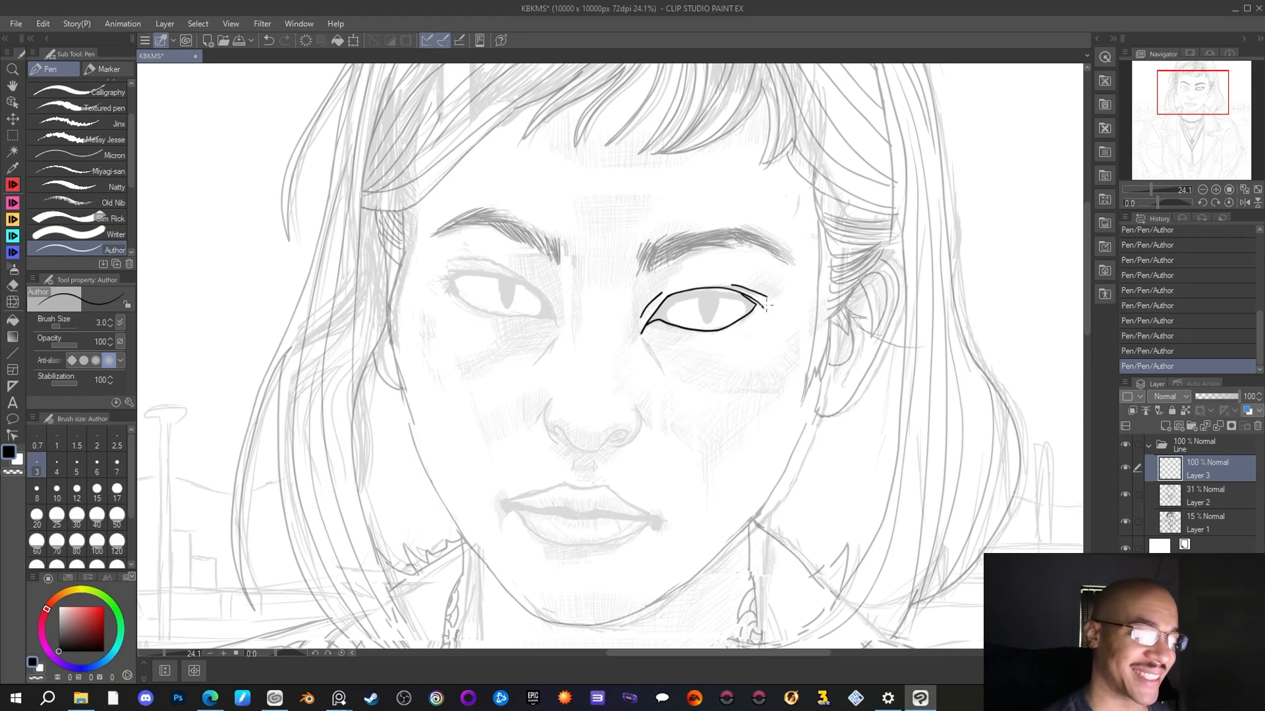
Erase and redraw the join at the left eye's outer corner, and ink a broken crease running down from the inner corner
{"action": "left_click", "coordinate": [13, 285]}
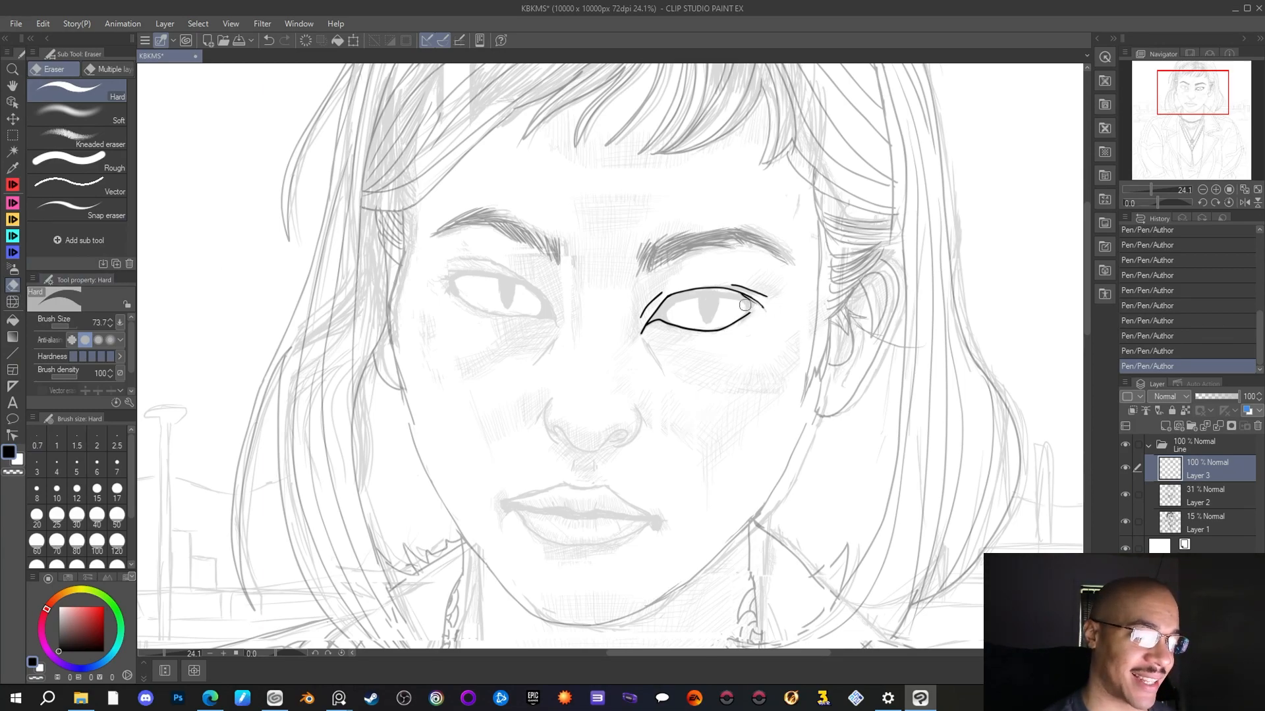
{"action": "left_click_drag", "start_coordinate": [749, 307], "coordinate": [756, 307]}
{"action": "left_click", "coordinate": [12, 185]}
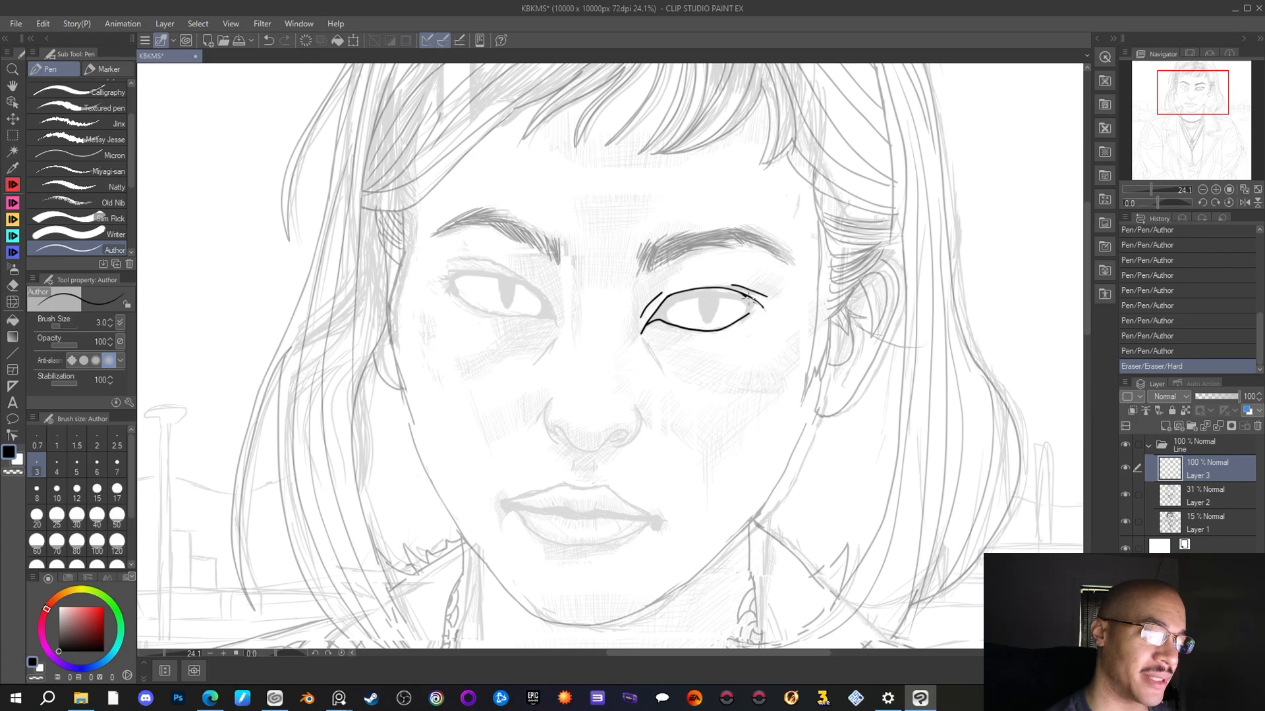
{"action": "left_click_drag", "start_coordinate": [759, 304], "coordinate": [747, 318]}
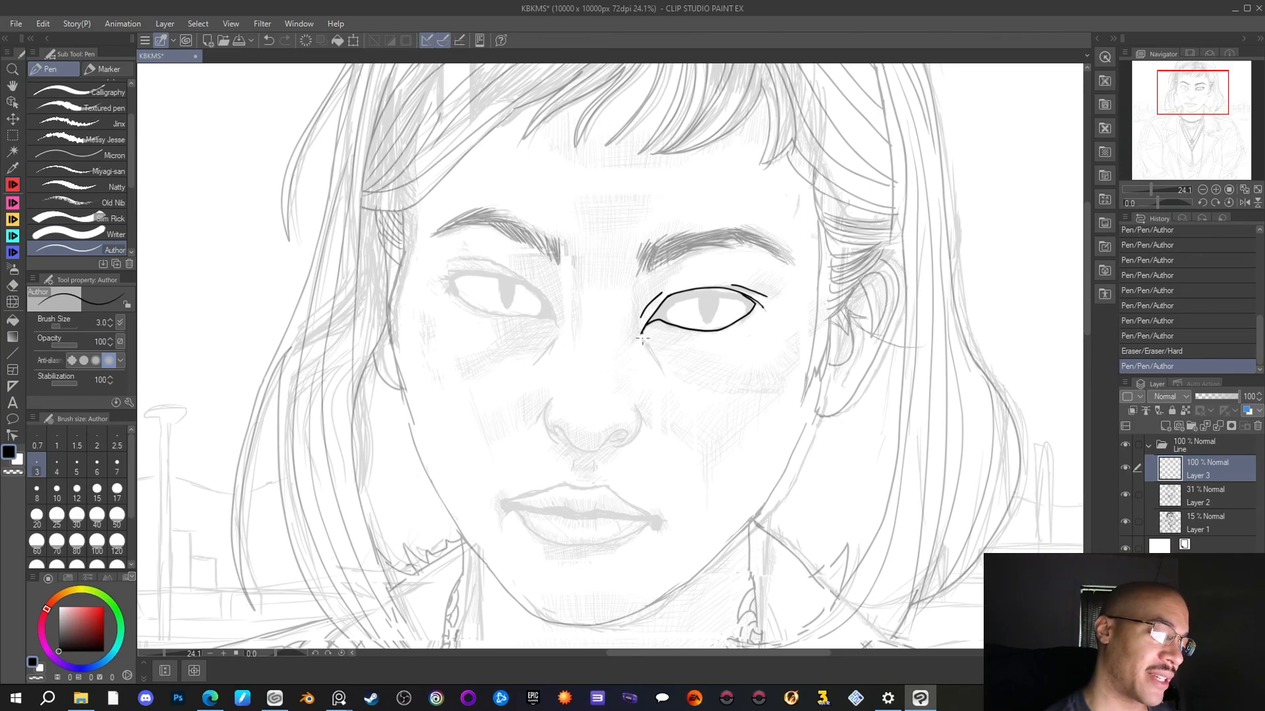
{"action": "left_click_drag", "start_coordinate": [642, 340], "coordinate": [646, 347]}
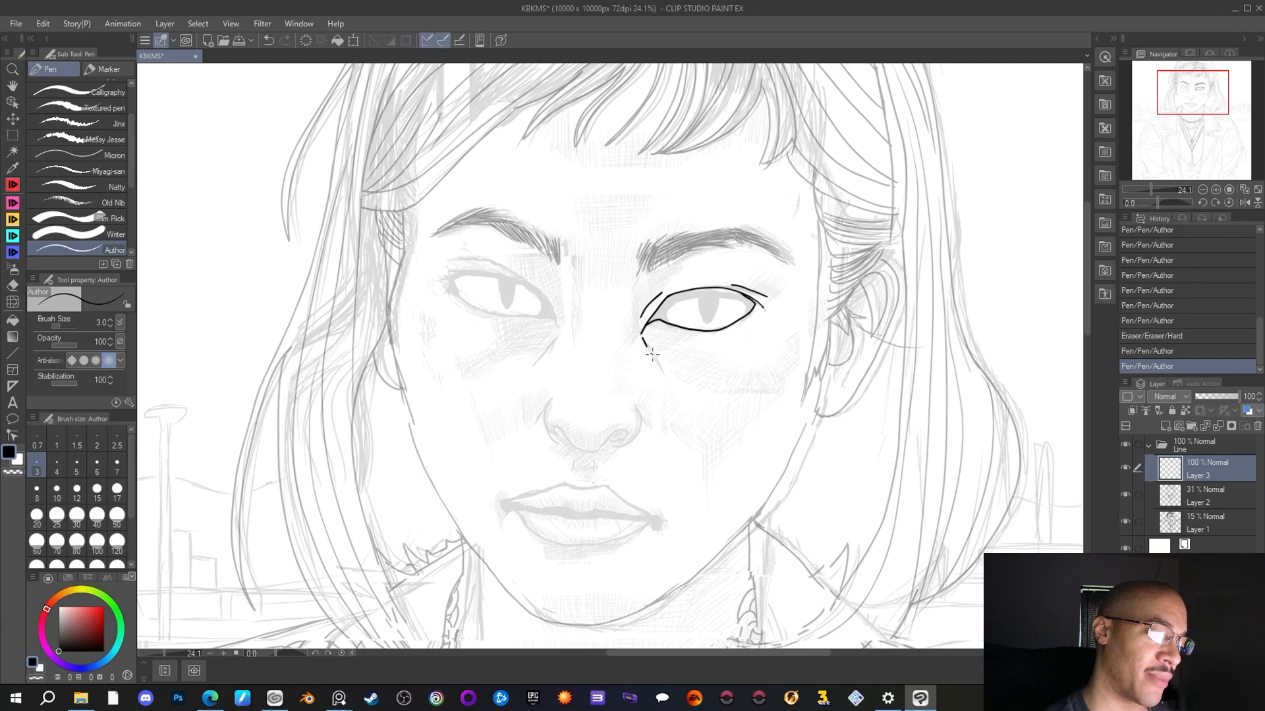
{"action": "left_click_drag", "start_coordinate": [651, 357], "coordinate": [662, 369]}
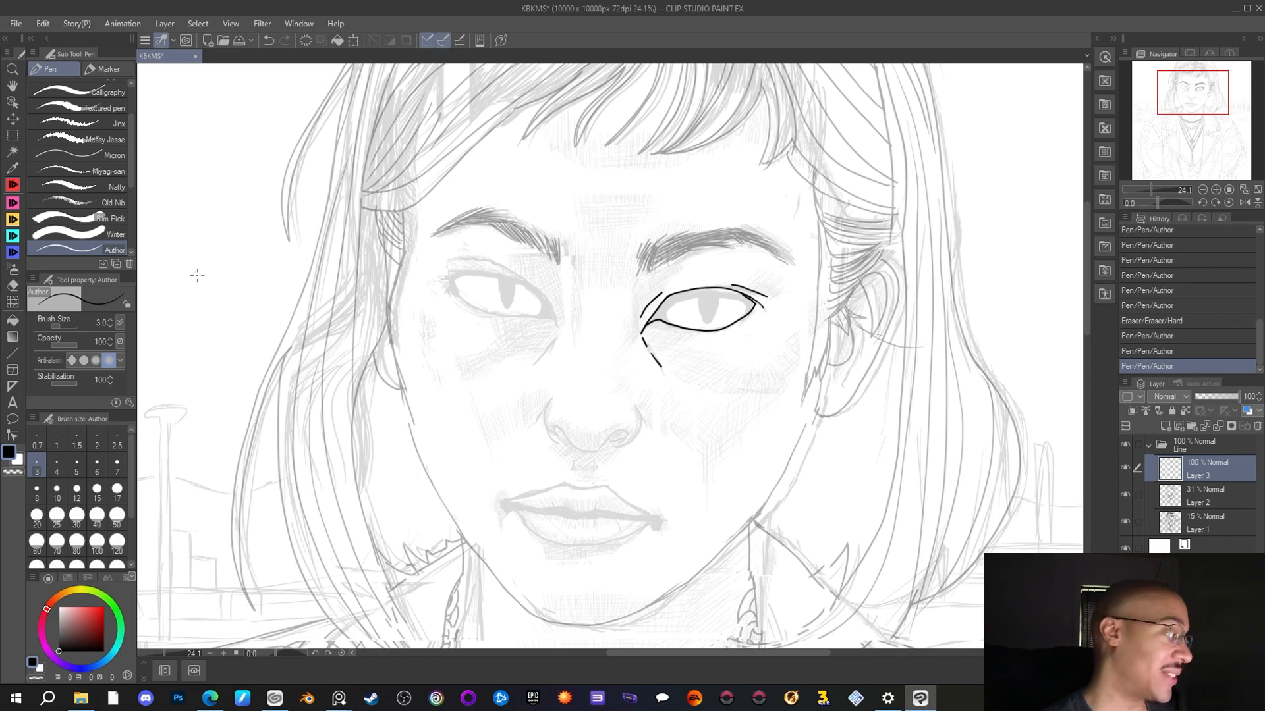
Rework the lower lid line at the left eye's tear duct, erasing the kink with the Hard eraser and redrawing it with the Author pen
{"action": "left_click", "coordinate": [12, 285]}
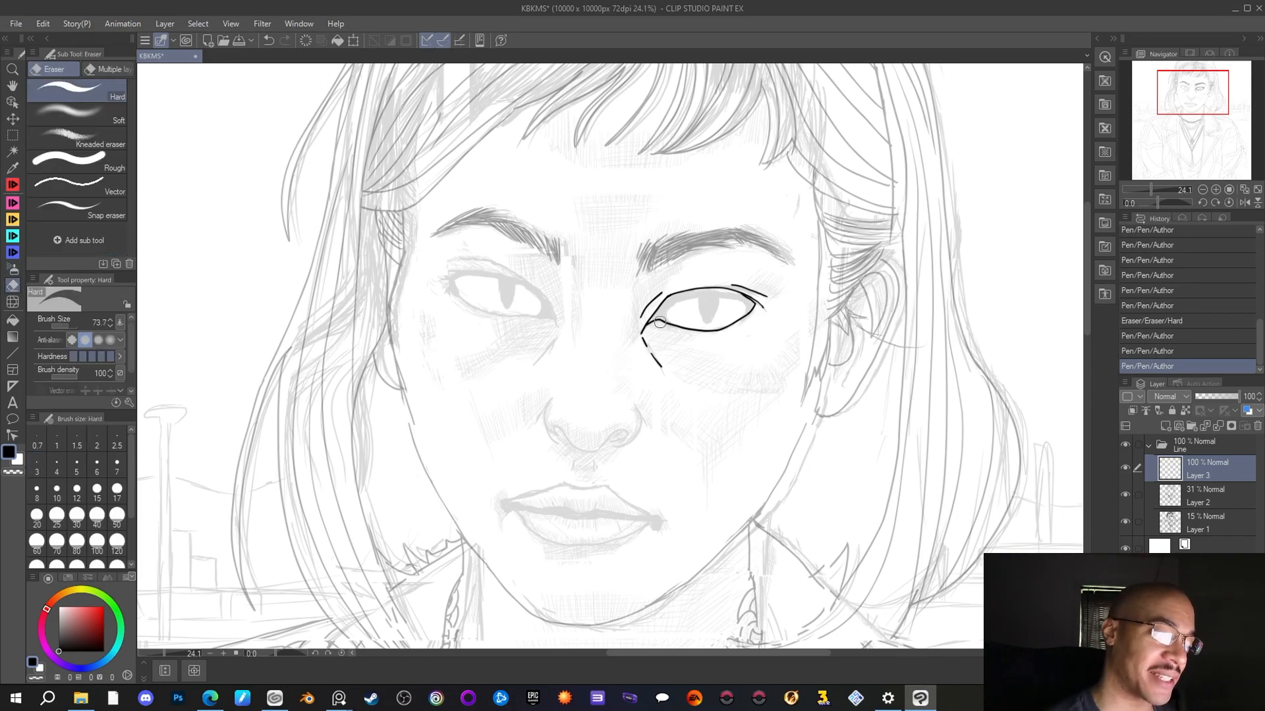
{"action": "left_click_drag", "start_coordinate": [659, 322], "coordinate": [648, 326]}
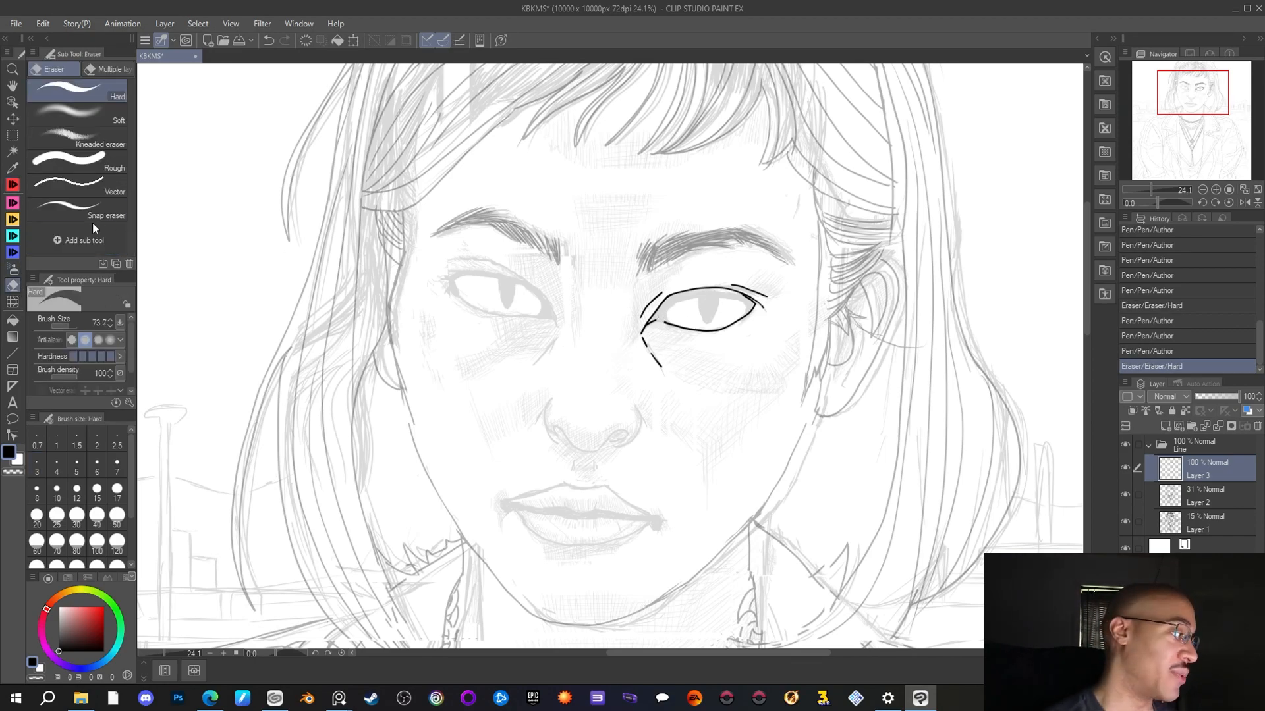
{"action": "left_click", "coordinate": [13, 184]}
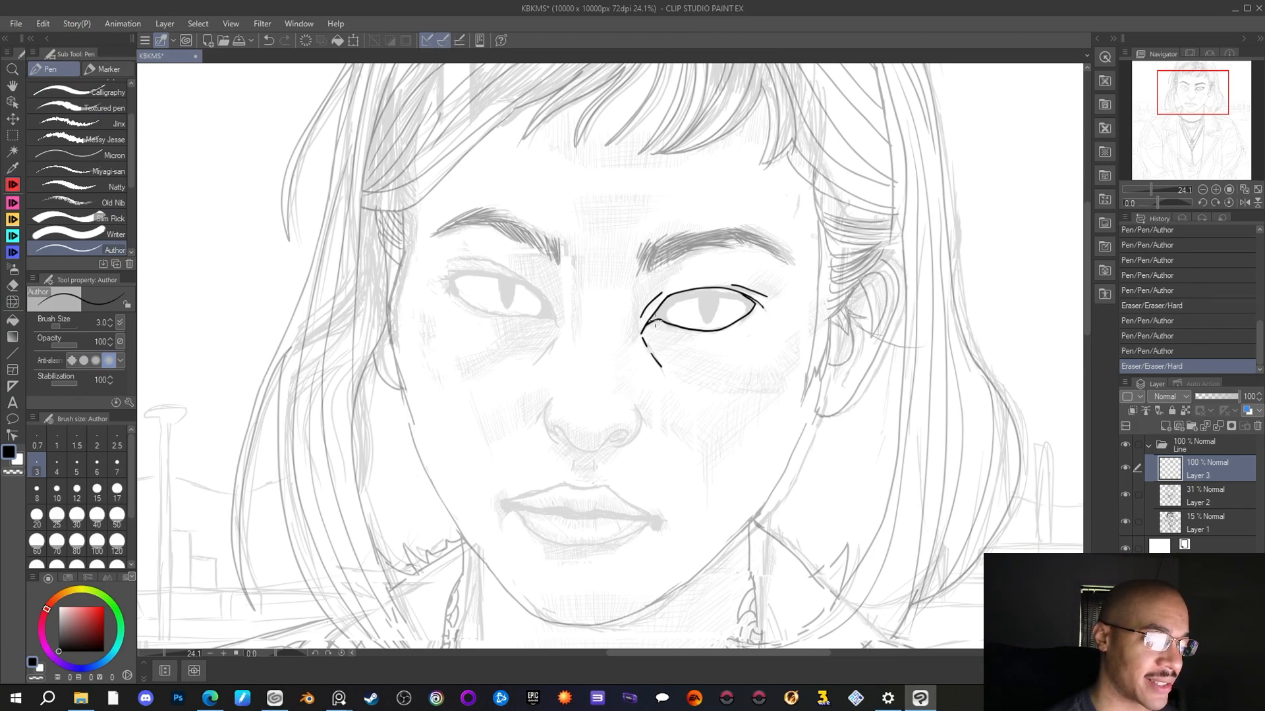
{"action": "left_click_drag", "start_coordinate": [643, 328], "coordinate": [664, 323]}
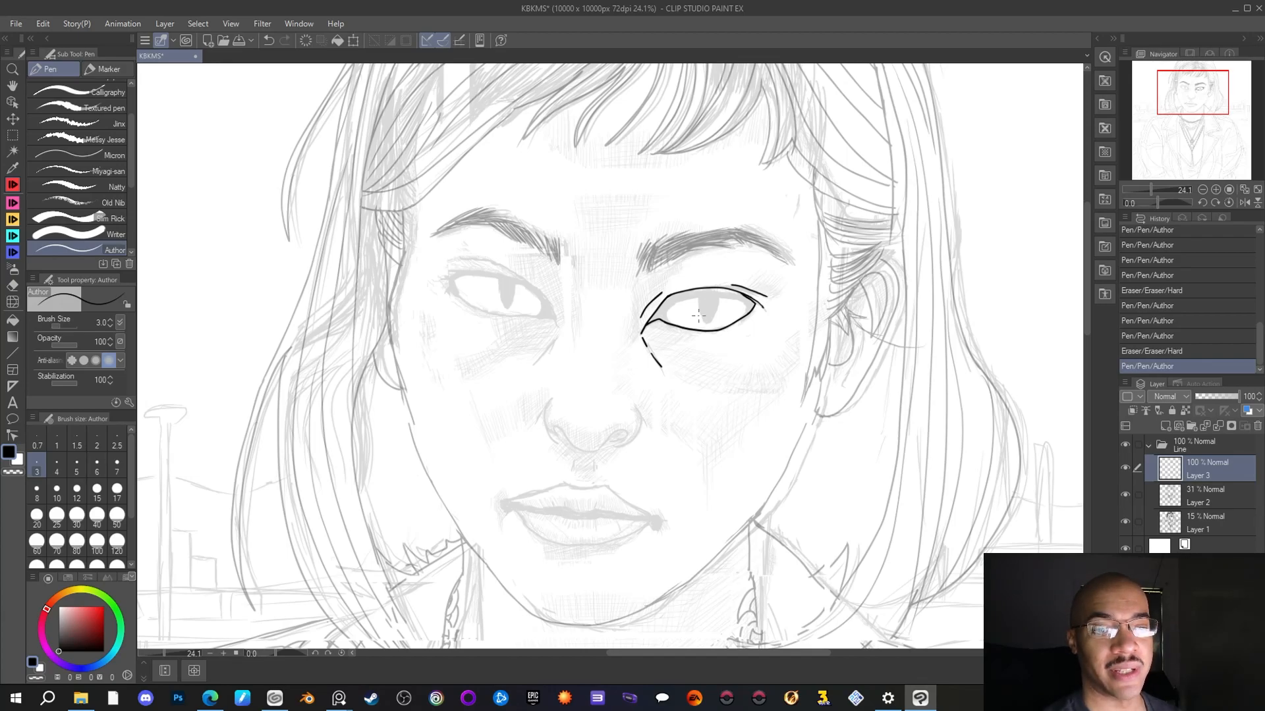
{"action": "left_click", "coordinate": [12, 285]}
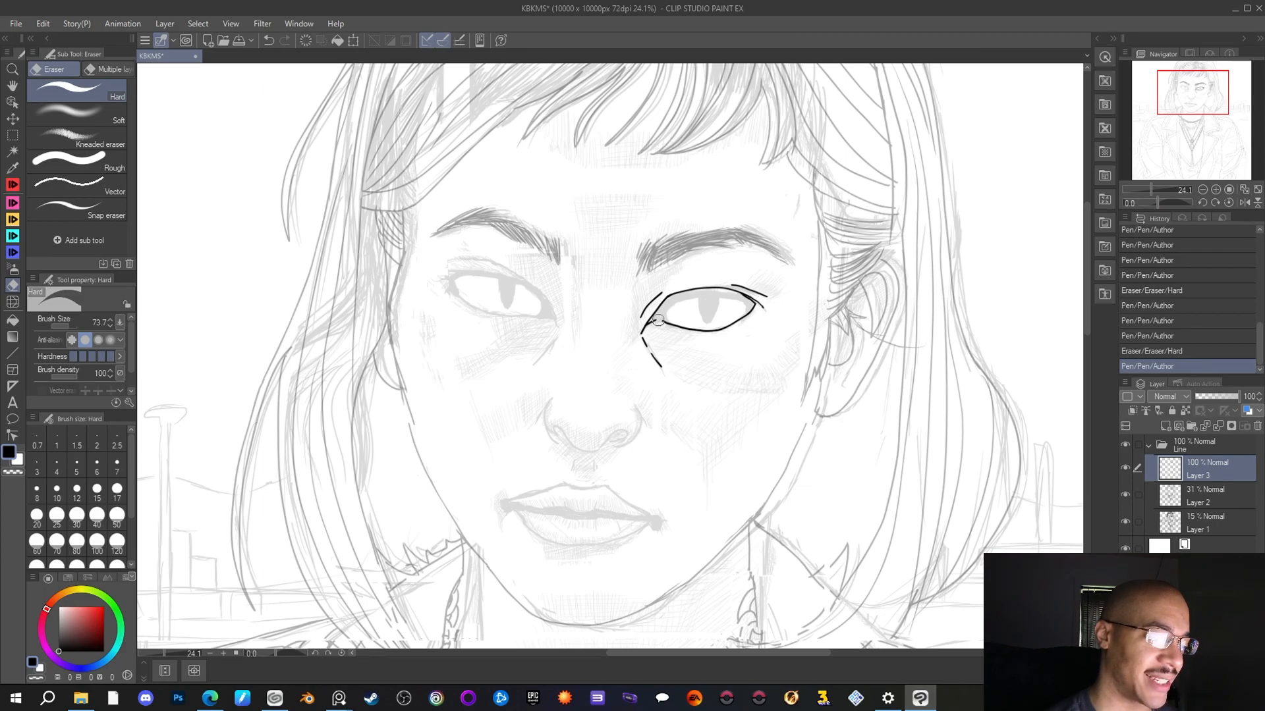
{"action": "left_click_drag", "start_coordinate": [657, 319], "coordinate": [660, 322]}
{"action": "left_click", "coordinate": [12, 185]}
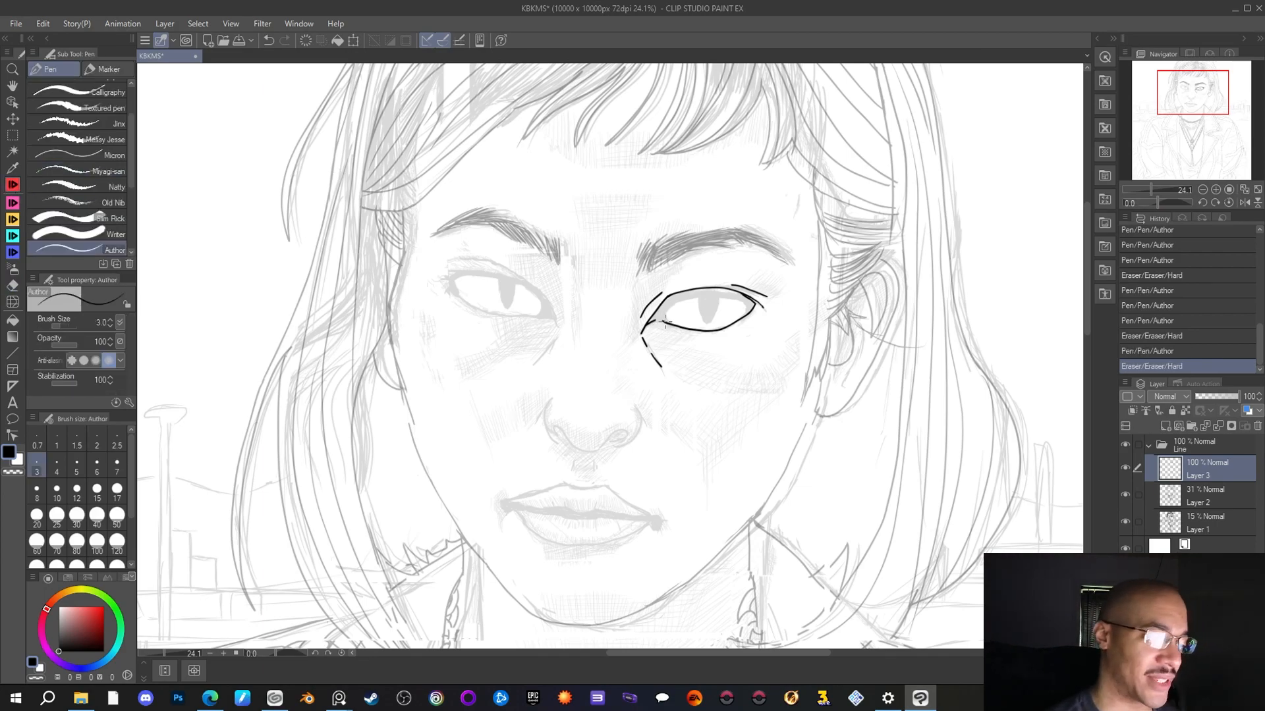
{"action": "left_click_drag", "start_coordinate": [659, 322], "coordinate": [650, 315]}
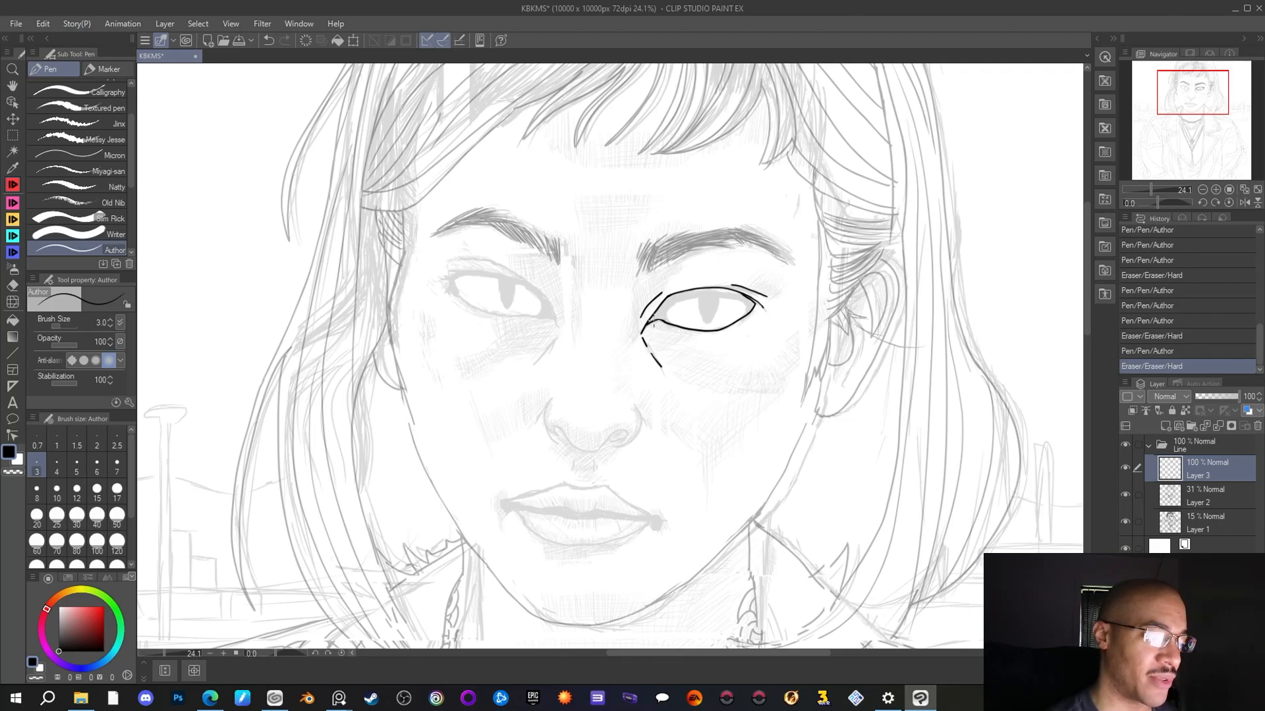
Erase the stub of line at the left eye's inner corner and redraw the tear duct so it joins the lower lid
{"action": "key", "text": "e"}
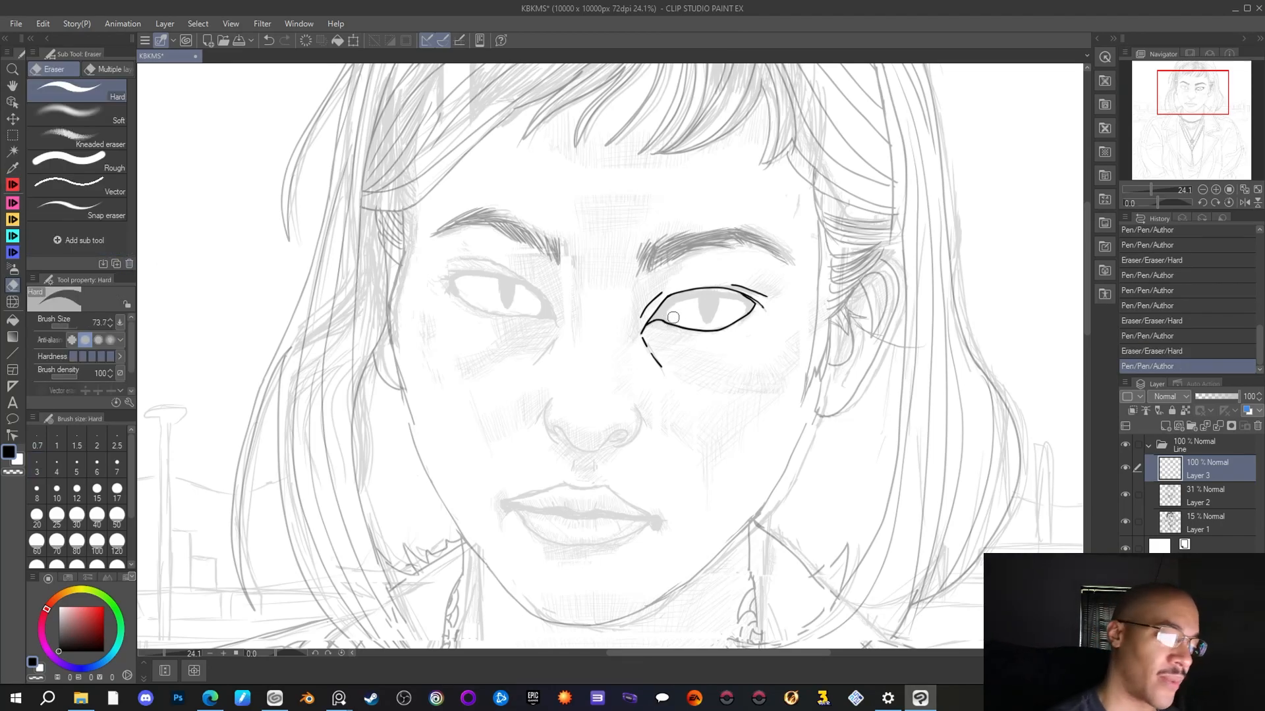
{"action": "left_click_drag", "start_coordinate": [659, 323], "coordinate": [653, 319]}
{"action": "key", "text": "p"}
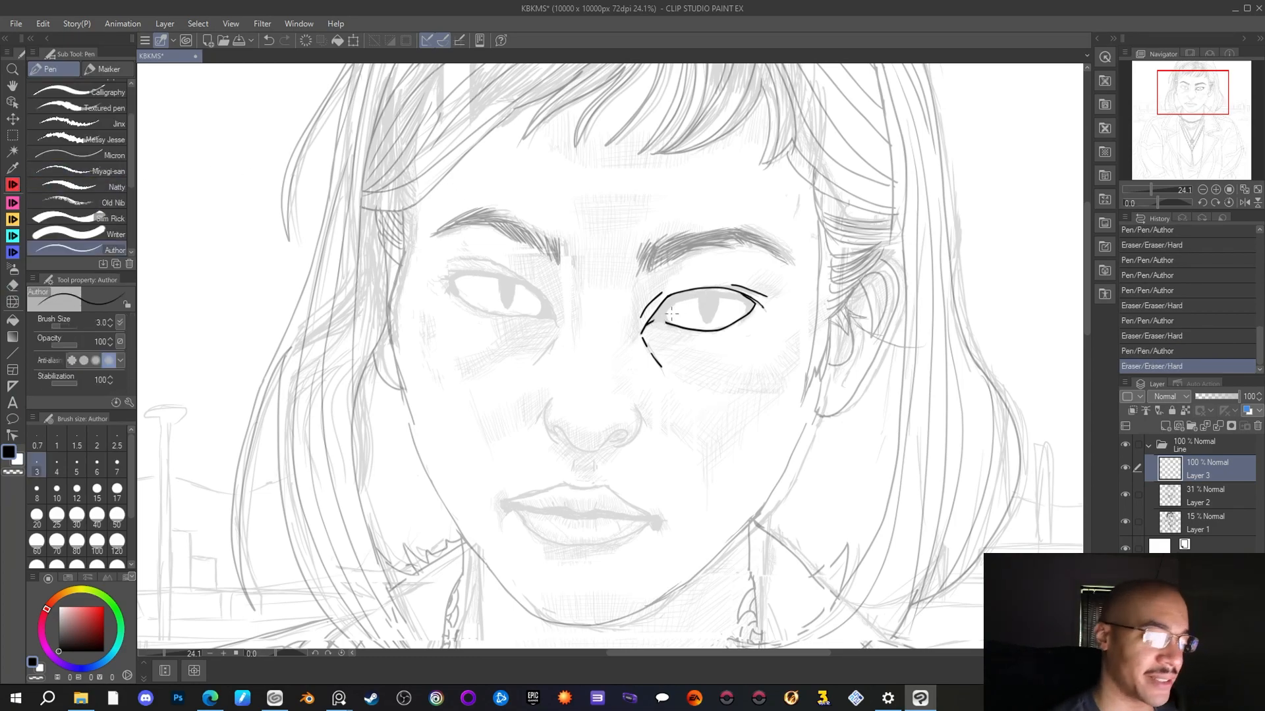
{"action": "left_click_drag", "start_coordinate": [659, 323], "coordinate": [644, 330]}
{"action": "key", "text": "e"}
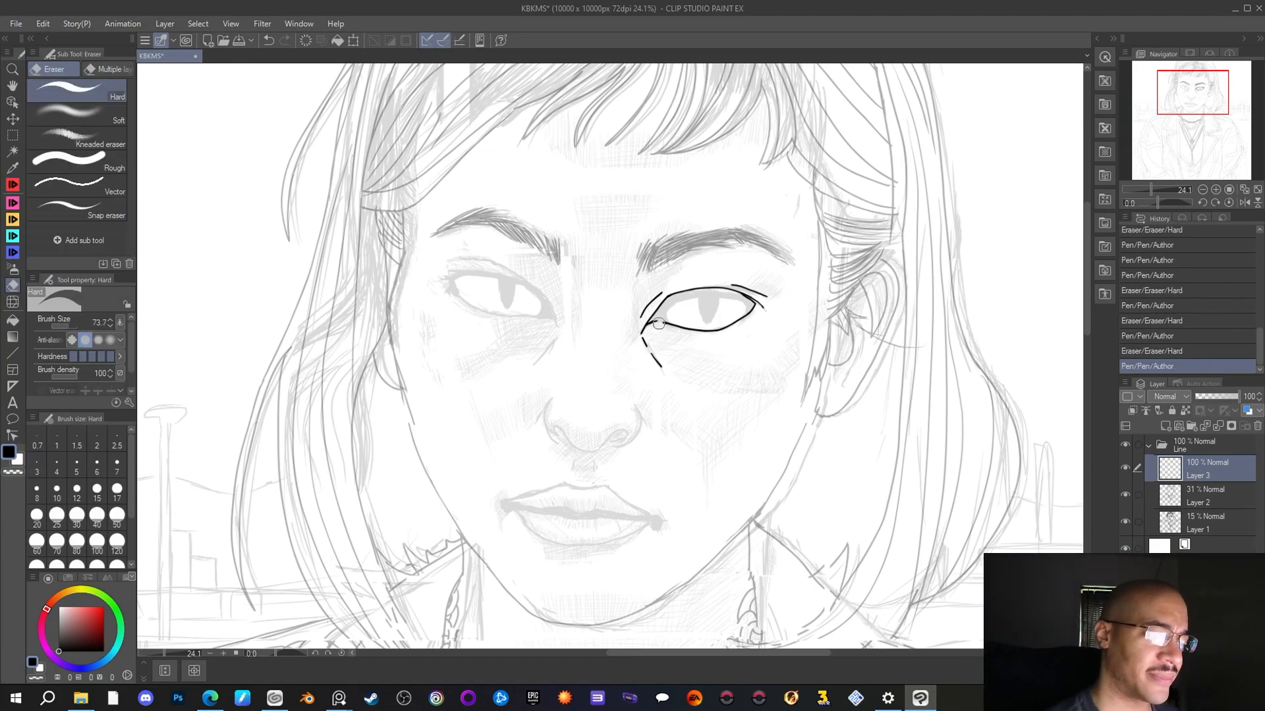
{"action": "left_click", "coordinate": [657, 321]}
{"action": "key", "text": "p"}
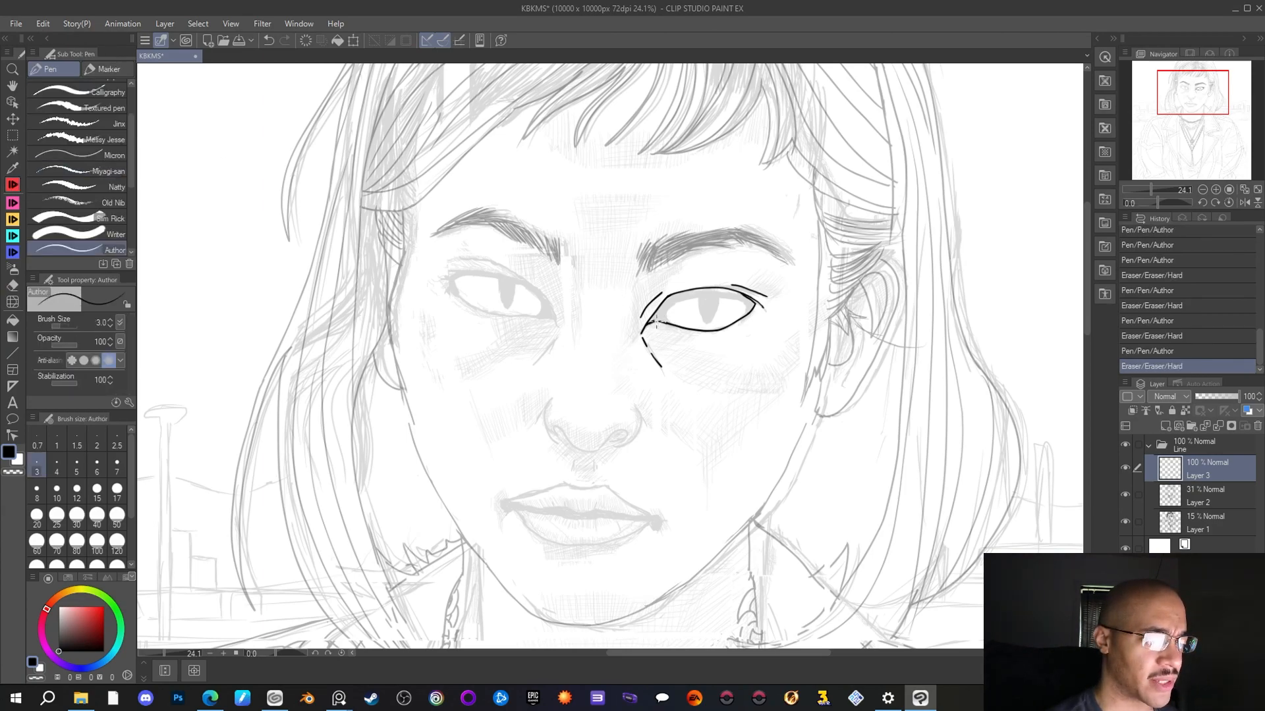
{"action": "left_click_drag", "start_coordinate": [643, 329], "coordinate": [652, 316]}
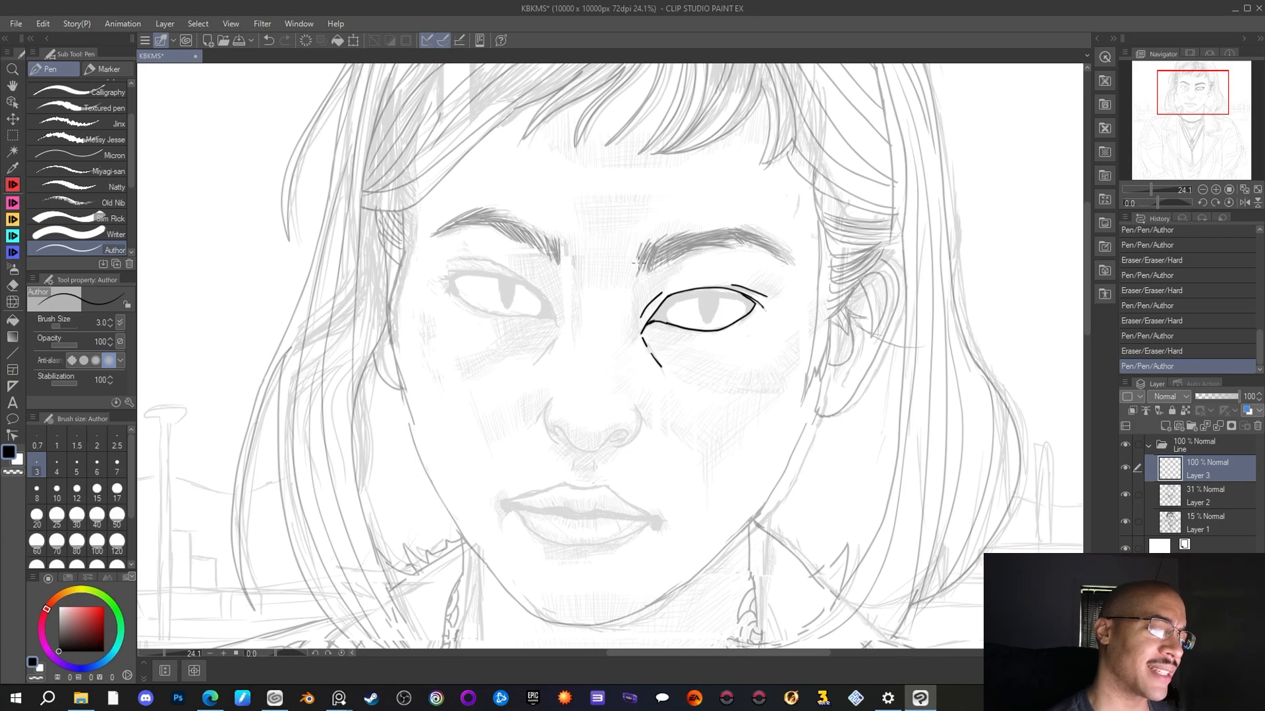
Fill in the left eyebrow with dense short hair strokes, following the sketch from the inner end to the outer tail
{"action": "mouse_move", "coordinate": [637, 276]}
{"action": "left_mouse_down"}
{"action": "mouse_move", "coordinate": [665, 234]}
{"action": "mouse_move", "coordinate": [639, 252]}
{"action": "left_mouse_up"}
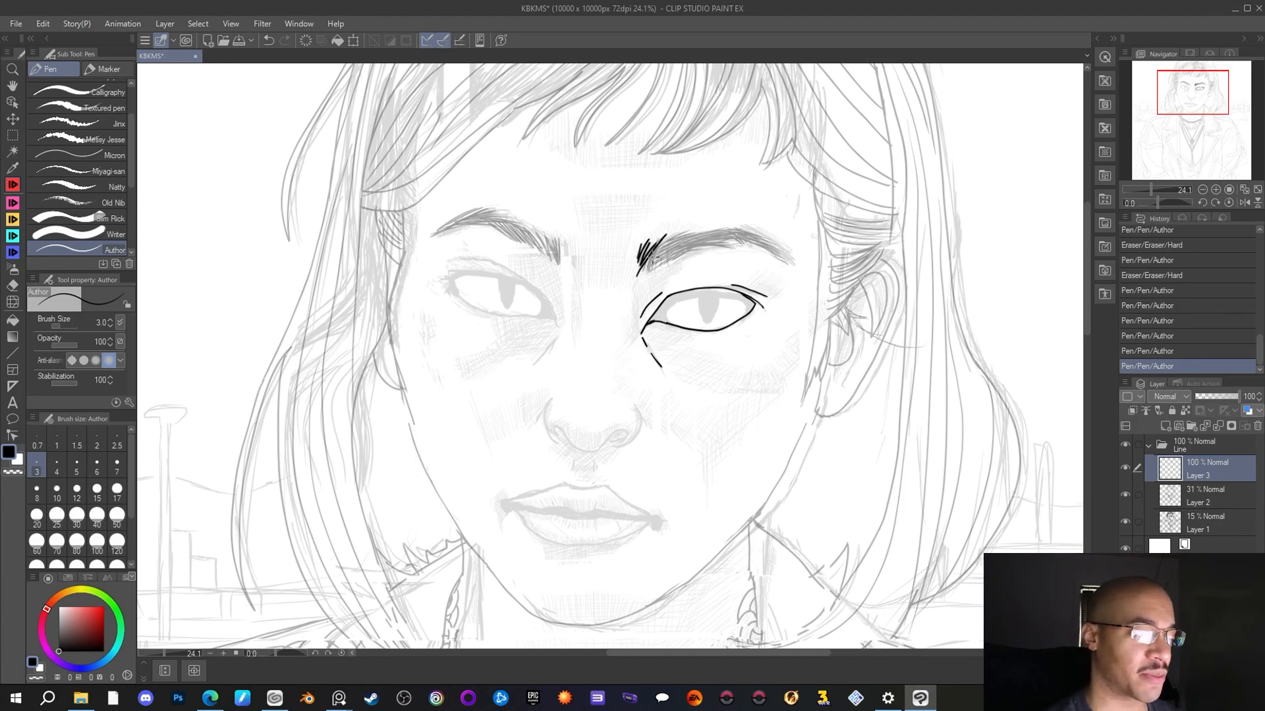
{"action": "mouse_move", "coordinate": [648, 267]}
{"action": "left_mouse_down"}
{"action": "mouse_move", "coordinate": [707, 226]}
{"action": "mouse_move", "coordinate": [670, 249]}
{"action": "mouse_move", "coordinate": [706, 235]}
{"action": "mouse_move", "coordinate": [679, 254]}
{"action": "left_mouse_up"}
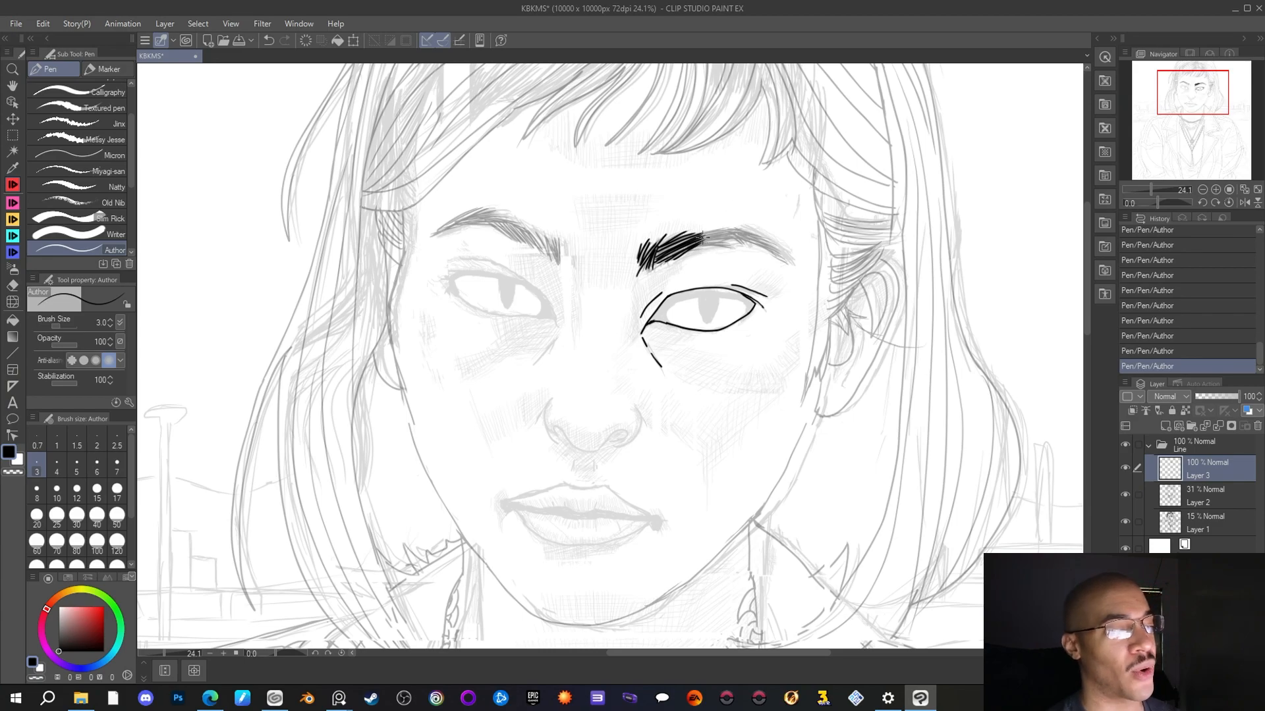
{"action": "mouse_move", "coordinate": [698, 235]}
{"action": "left_mouse_down"}
{"action": "mouse_move", "coordinate": [746, 228]}
{"action": "mouse_move", "coordinate": [716, 235]}
{"action": "mouse_move", "coordinate": [746, 240]}
{"action": "mouse_move", "coordinate": [714, 243]}
{"action": "mouse_move", "coordinate": [757, 240]}
{"action": "mouse_move", "coordinate": [716, 246]}
{"action": "mouse_move", "coordinate": [734, 246]}
{"action": "left_mouse_up"}
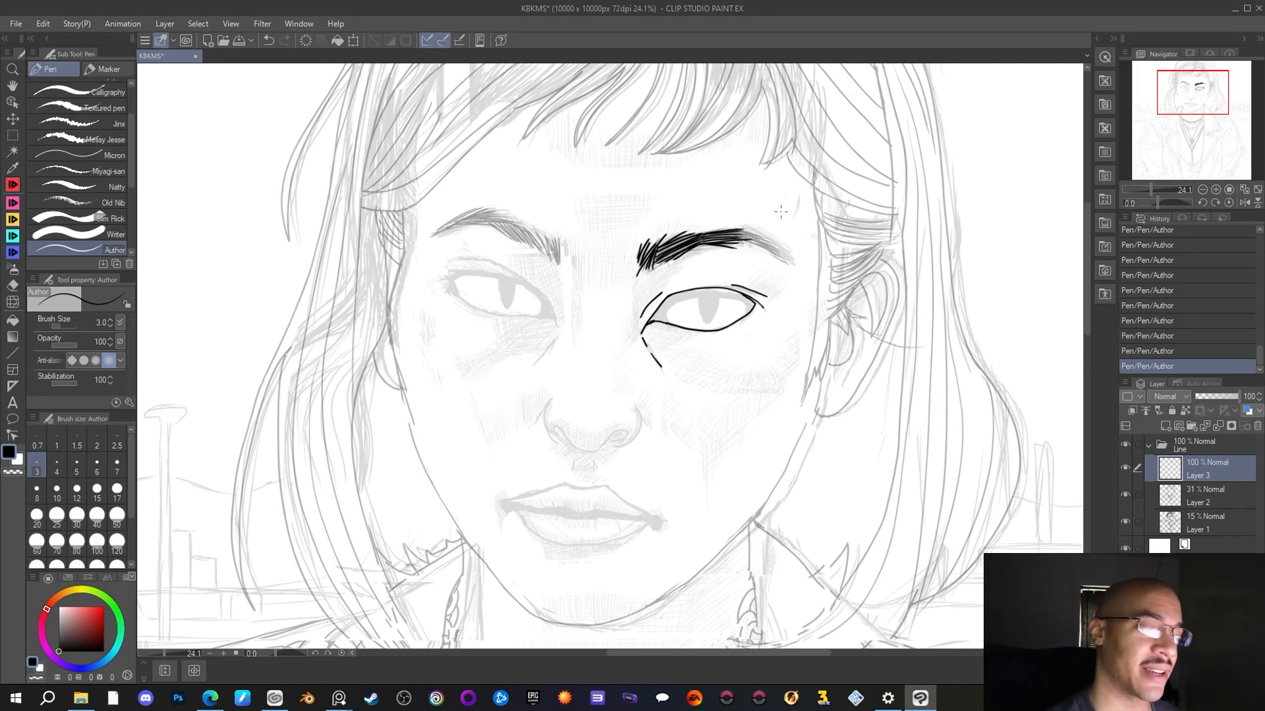
{"action": "mouse_move", "coordinate": [791, 264]}
{"action": "left_mouse_down"}
{"action": "mouse_move", "coordinate": [743, 243]}
{"action": "mouse_move", "coordinate": [787, 262]}
{"action": "mouse_move", "coordinate": [744, 238]}
{"action": "mouse_move", "coordinate": [791, 258]}
{"action": "mouse_move", "coordinate": [737, 226]}
{"action": "left_mouse_up"}
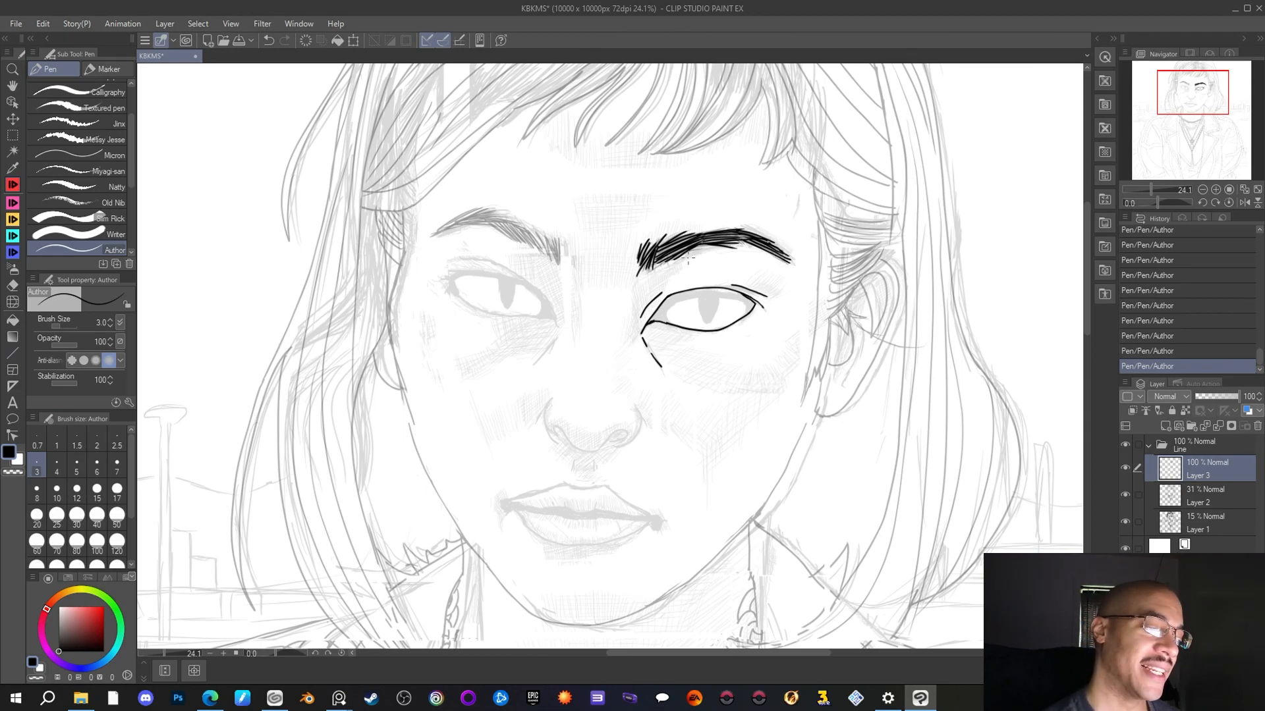
{"action": "mouse_move", "coordinate": [678, 258]}
{"action": "left_mouse_down"}
{"action": "mouse_move", "coordinate": [721, 245]}
{"action": "mouse_move", "coordinate": [701, 245]}
{"action": "left_mouse_up"}
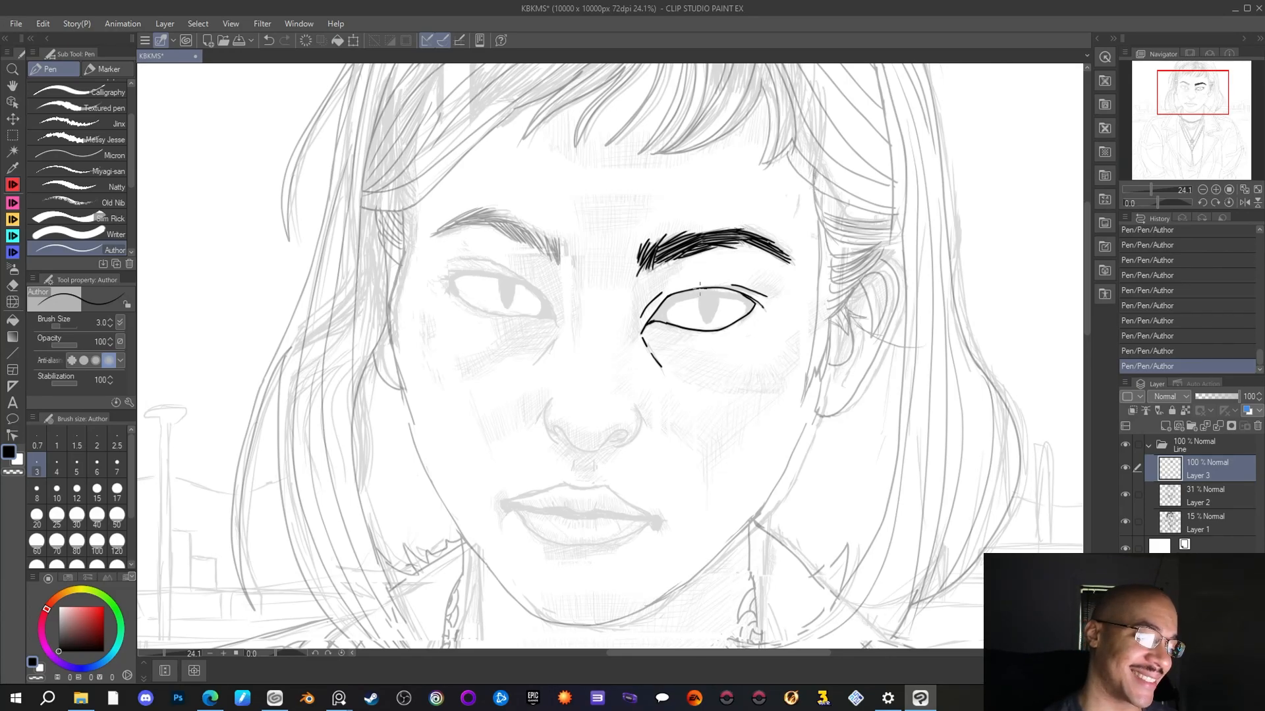
Outline the left eye's narrow slit pupil between the lids and clean up the upper lid line above it with the Hard eraser
{"action": "mouse_move", "coordinate": [698, 298]}
{"action": "left_mouse_down"}
{"action": "mouse_move", "coordinate": [708, 323]}
{"action": "mouse_move", "coordinate": [721, 292]}
{"action": "left_mouse_up"}
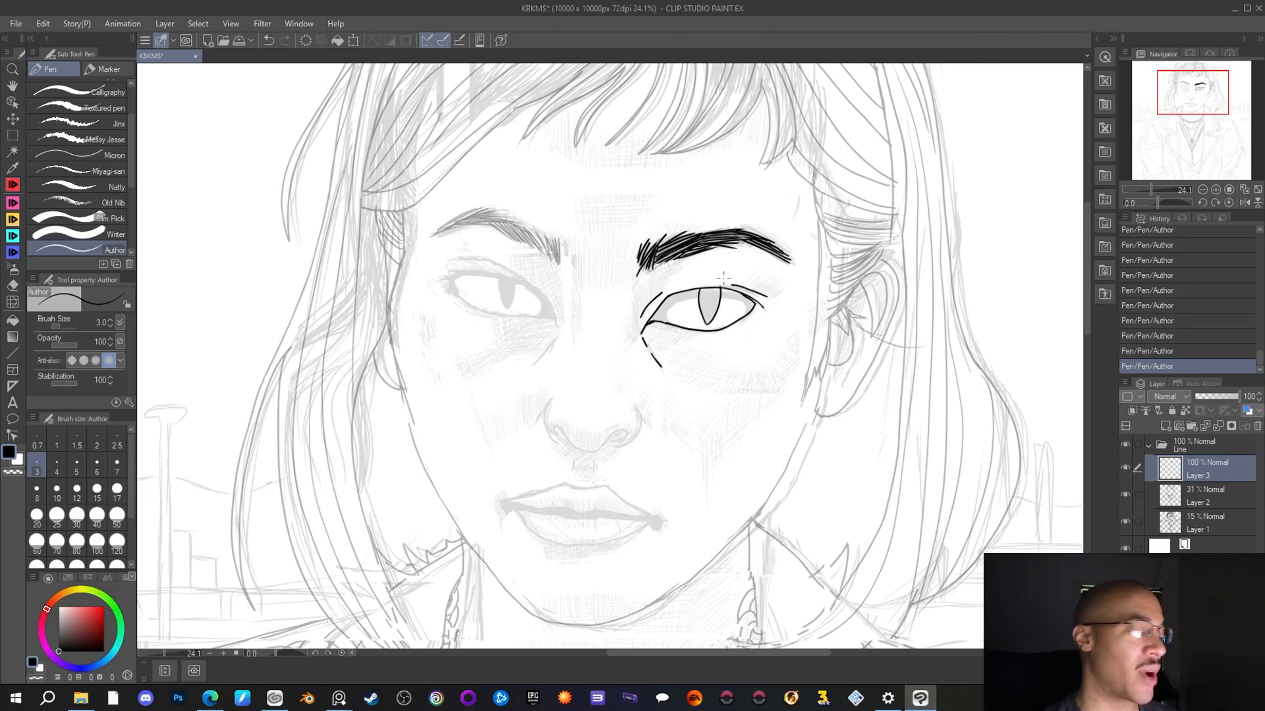
{"action": "key", "text": "e"}
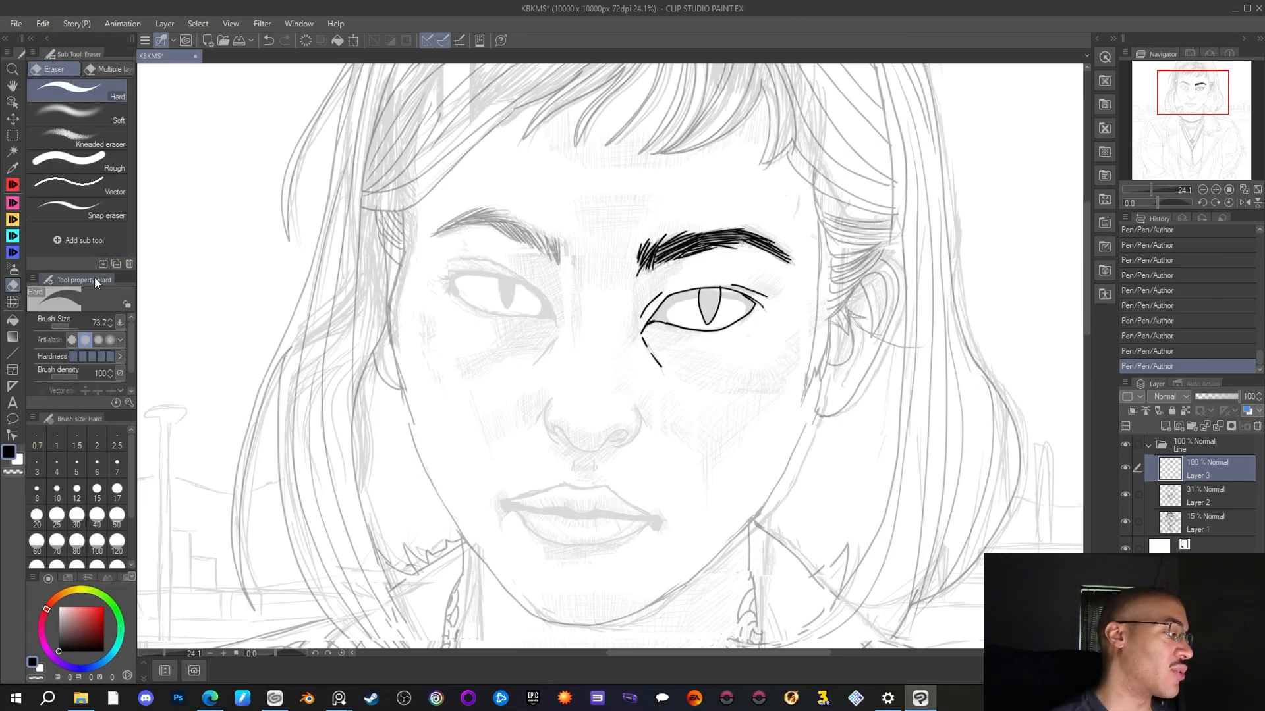
{"action": "left_click", "coordinate": [720, 282]}
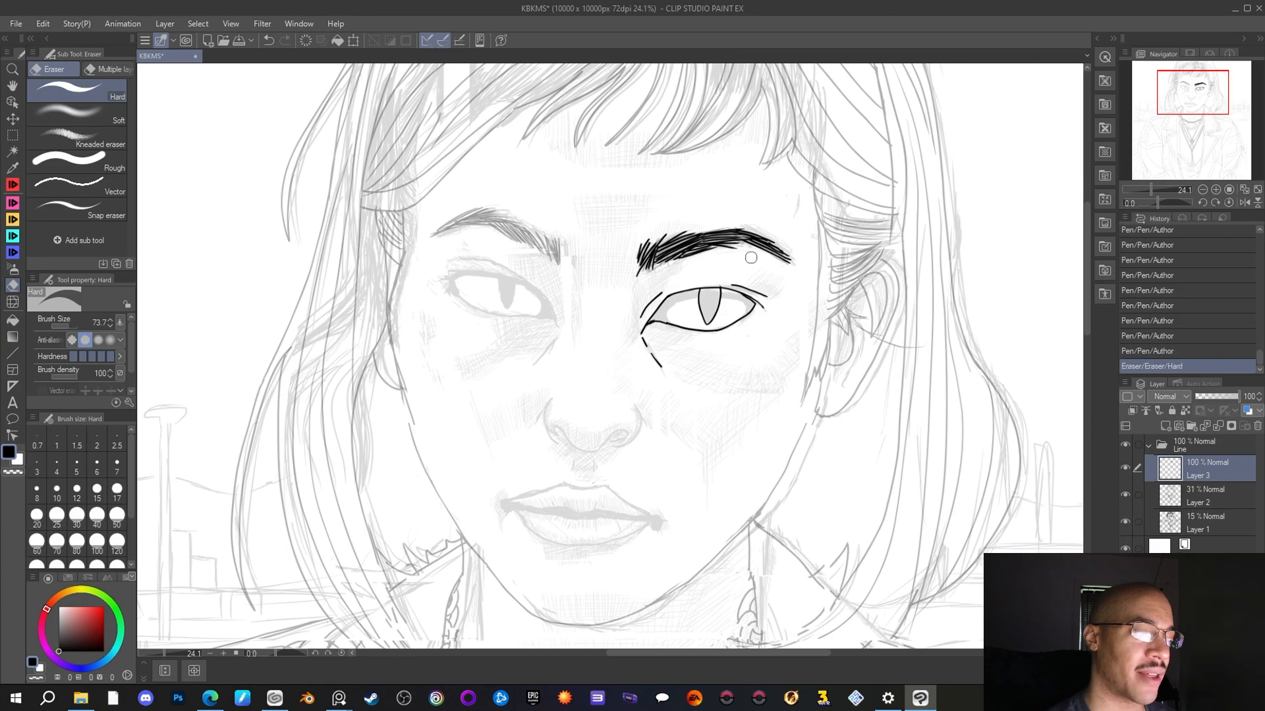
{"action": "left_click", "coordinate": [720, 284]}
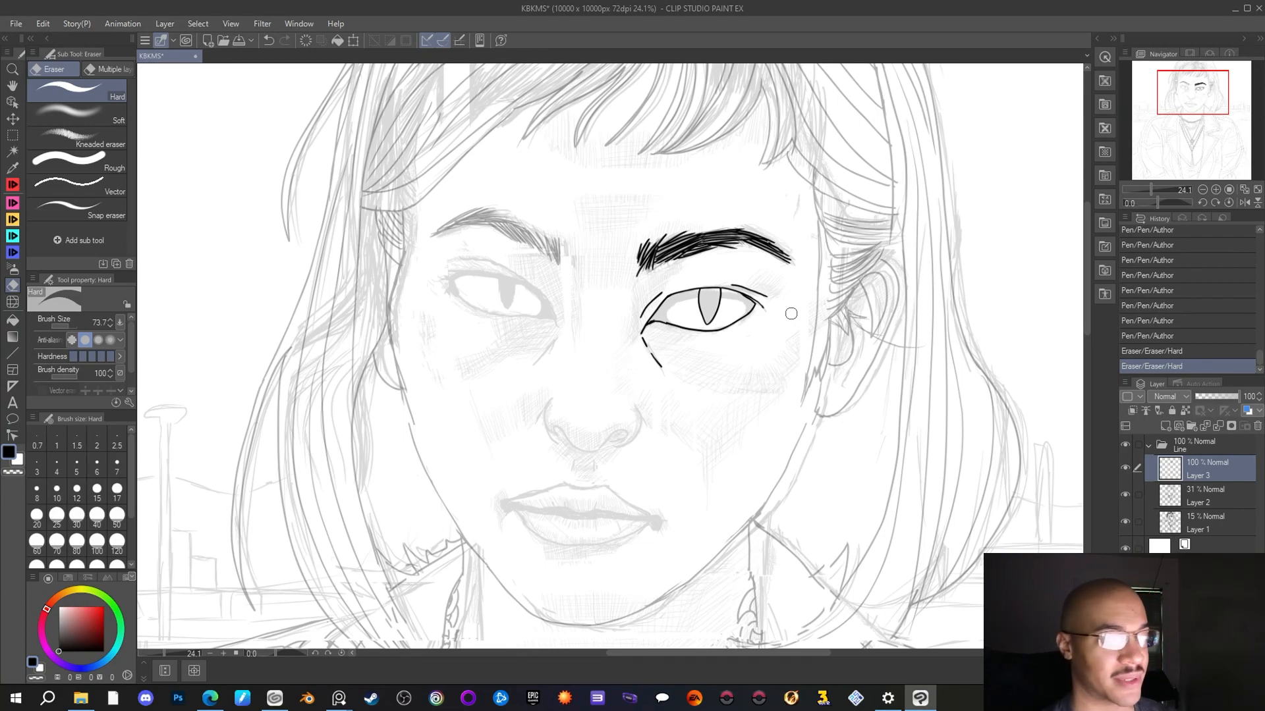
Ink a broken line of short dashes just under the left eye's lower lid, from the outer corner past the middle
{"action": "key", "text": "p"}
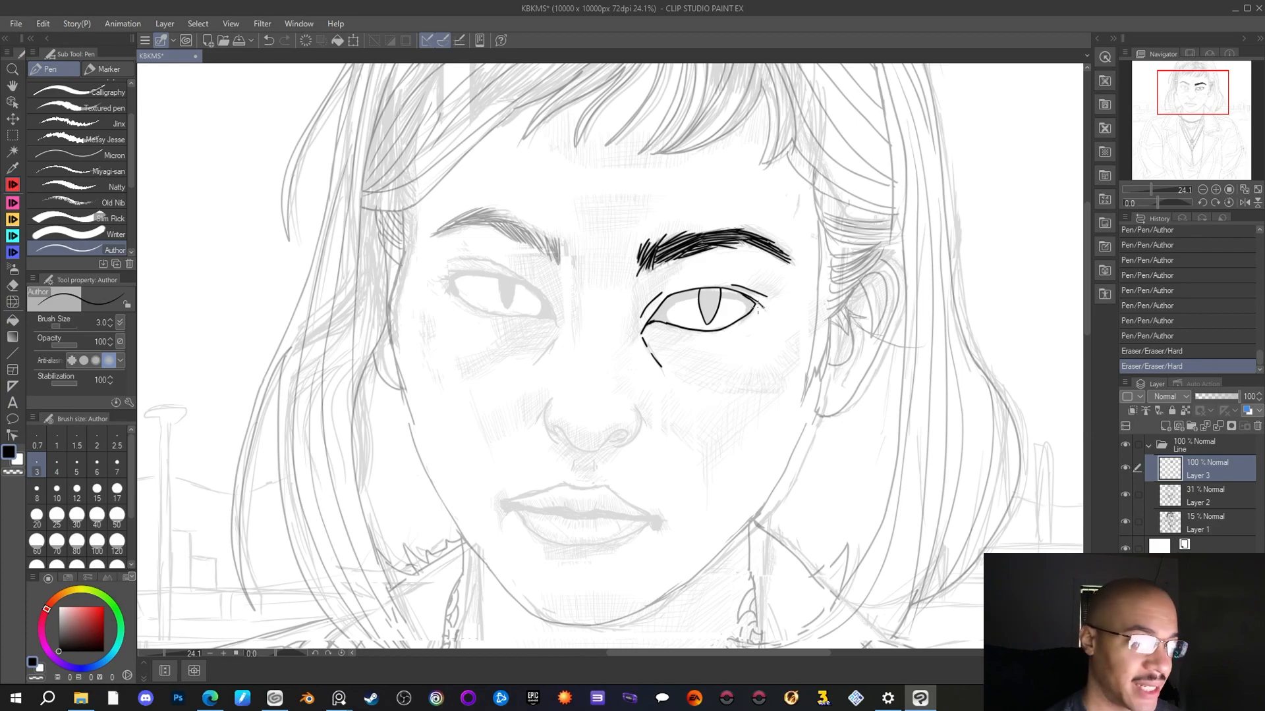
{"action": "mouse_move", "coordinate": [763, 310]}
{"action": "left_mouse_down"}
{"action": "mouse_move", "coordinate": [751, 303]}
{"action": "mouse_move", "coordinate": [761, 310]}
{"action": "left_mouse_up"}
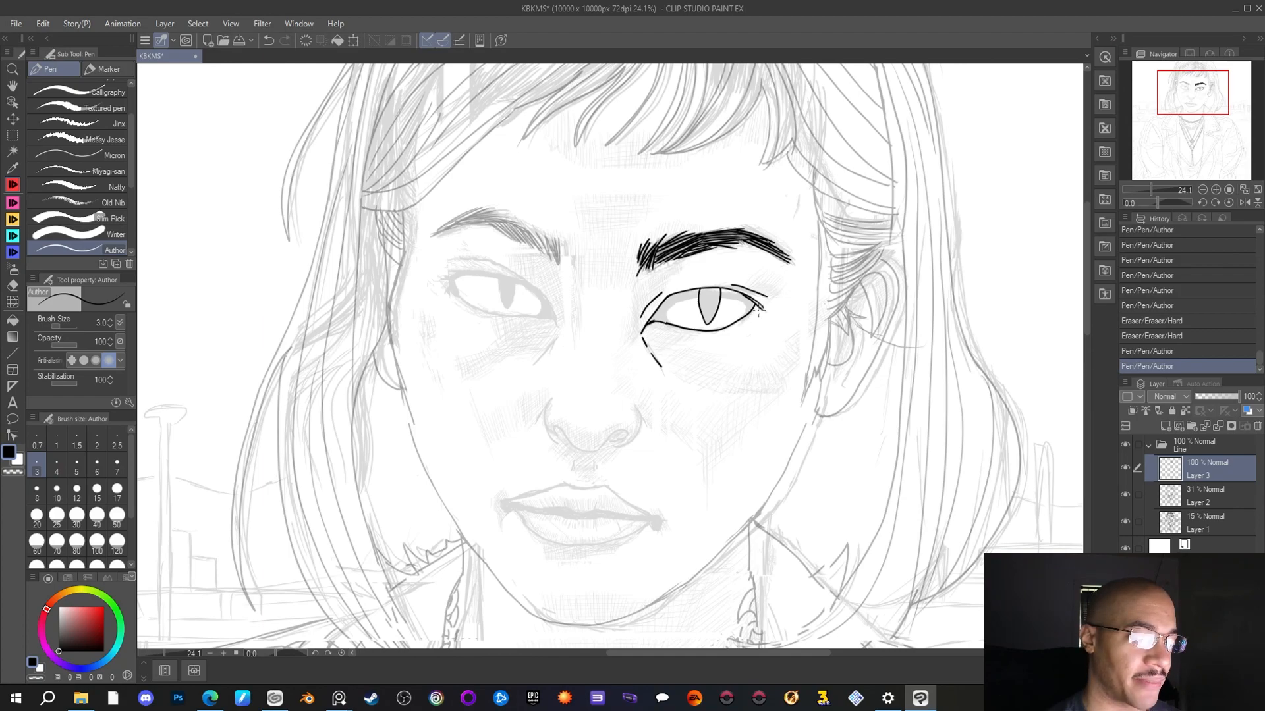
{"action": "left_click_drag", "start_coordinate": [753, 317], "coordinate": [739, 328]}
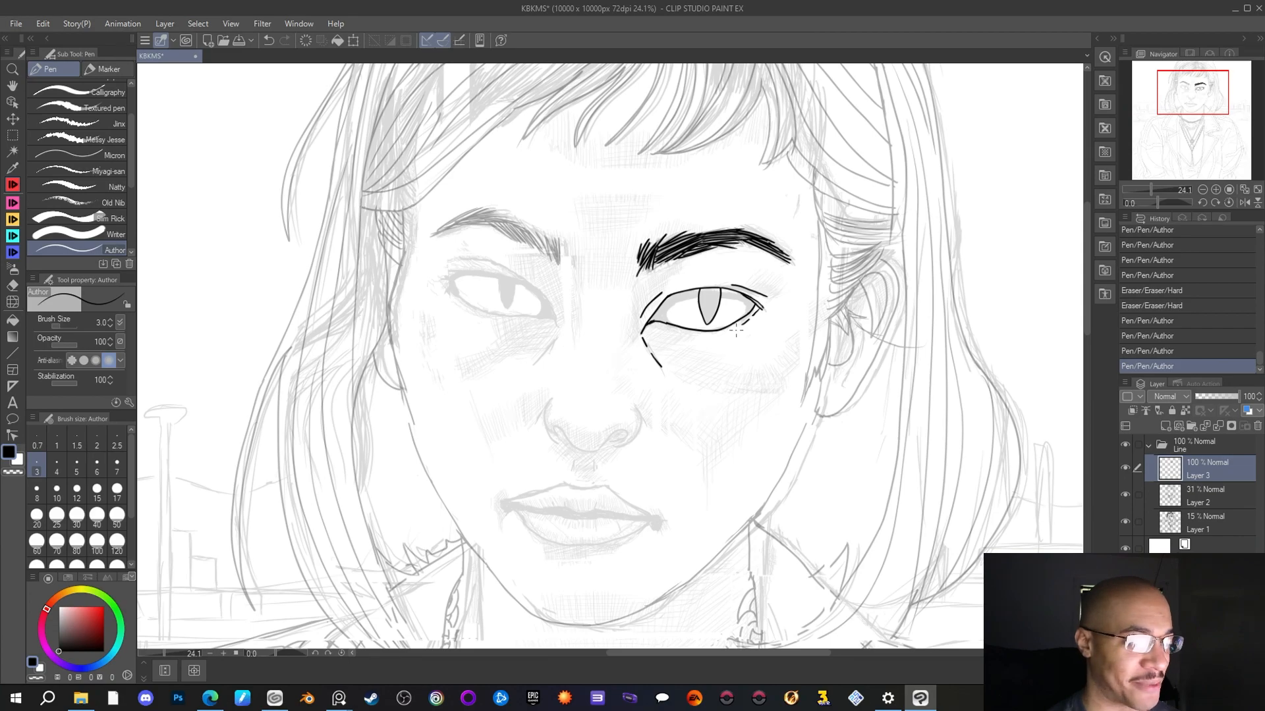
{"action": "left_click_drag", "start_coordinate": [736, 329], "coordinate": [727, 334]}
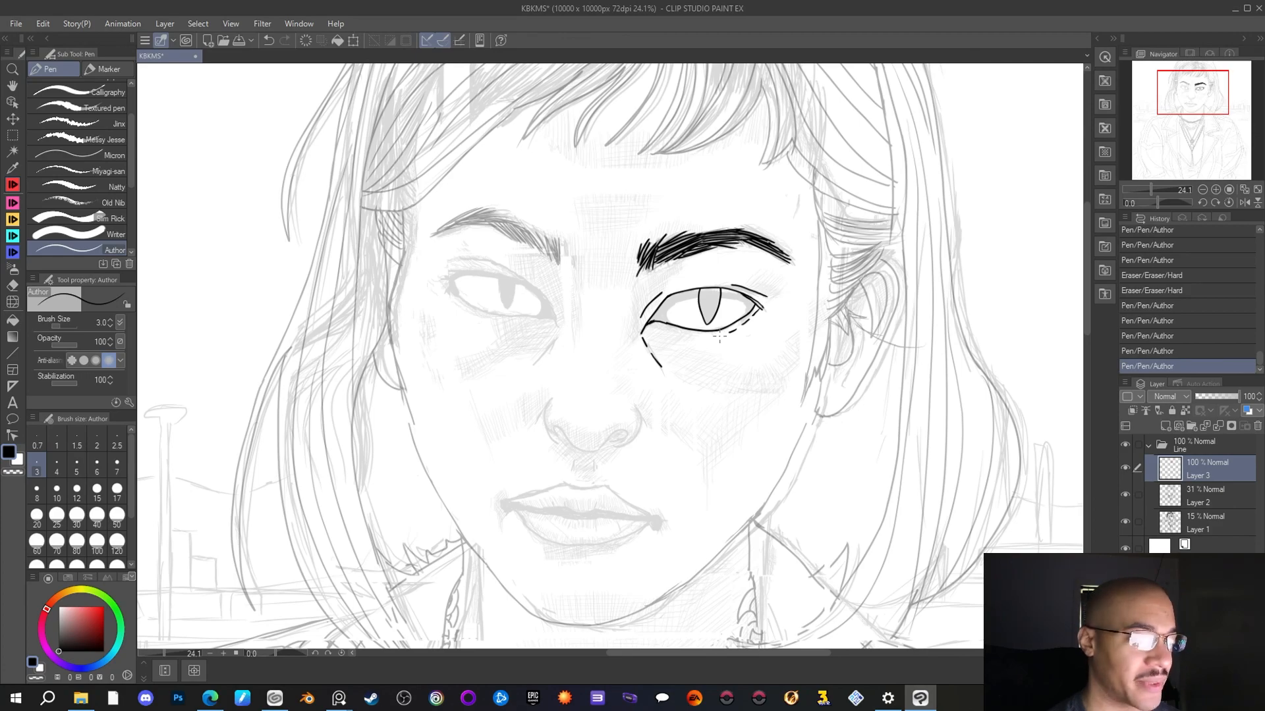
{"action": "left_click_drag", "start_coordinate": [716, 333], "coordinate": [691, 336]}
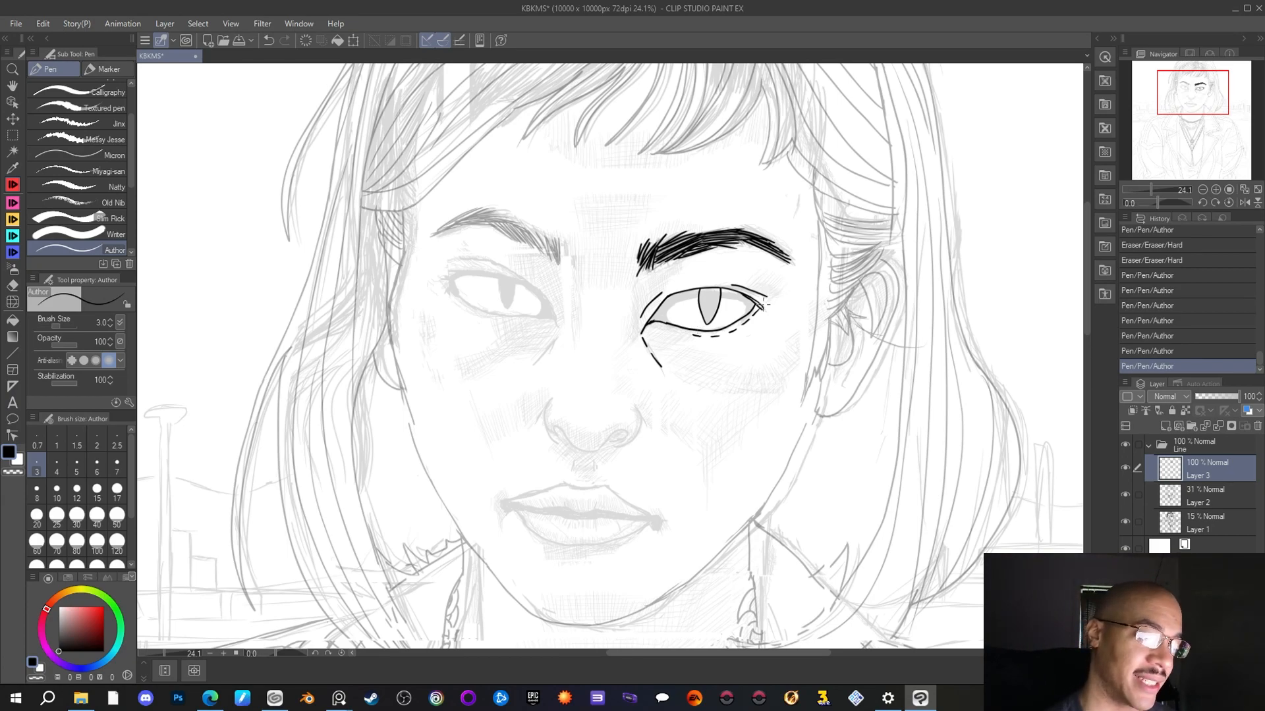
Ink short crease strokes at the left eye's outer corner, extending the lid lines outward
{"action": "left_click_drag", "start_coordinate": [759, 302], "coordinate": [762, 307]}
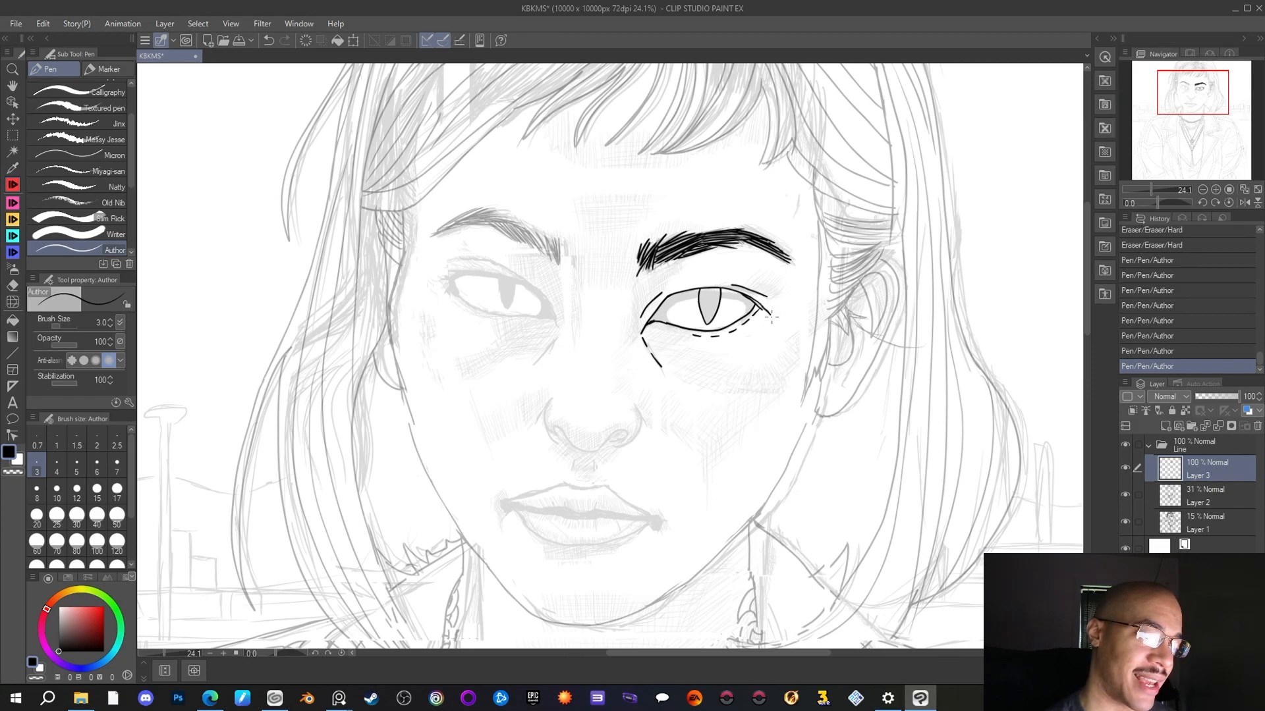
{"action": "left_click_drag", "start_coordinate": [772, 318], "coordinate": [775, 307]}
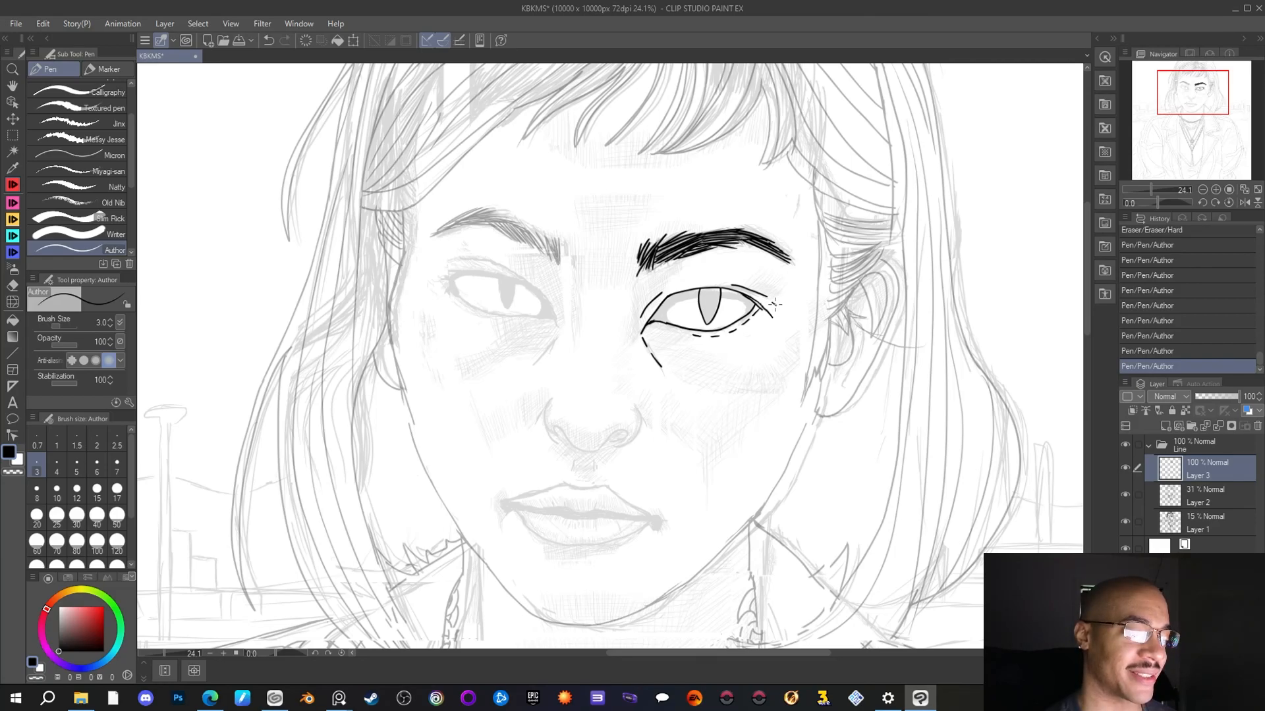
{"action": "left_click_drag", "start_coordinate": [771, 300], "coordinate": [776, 312]}
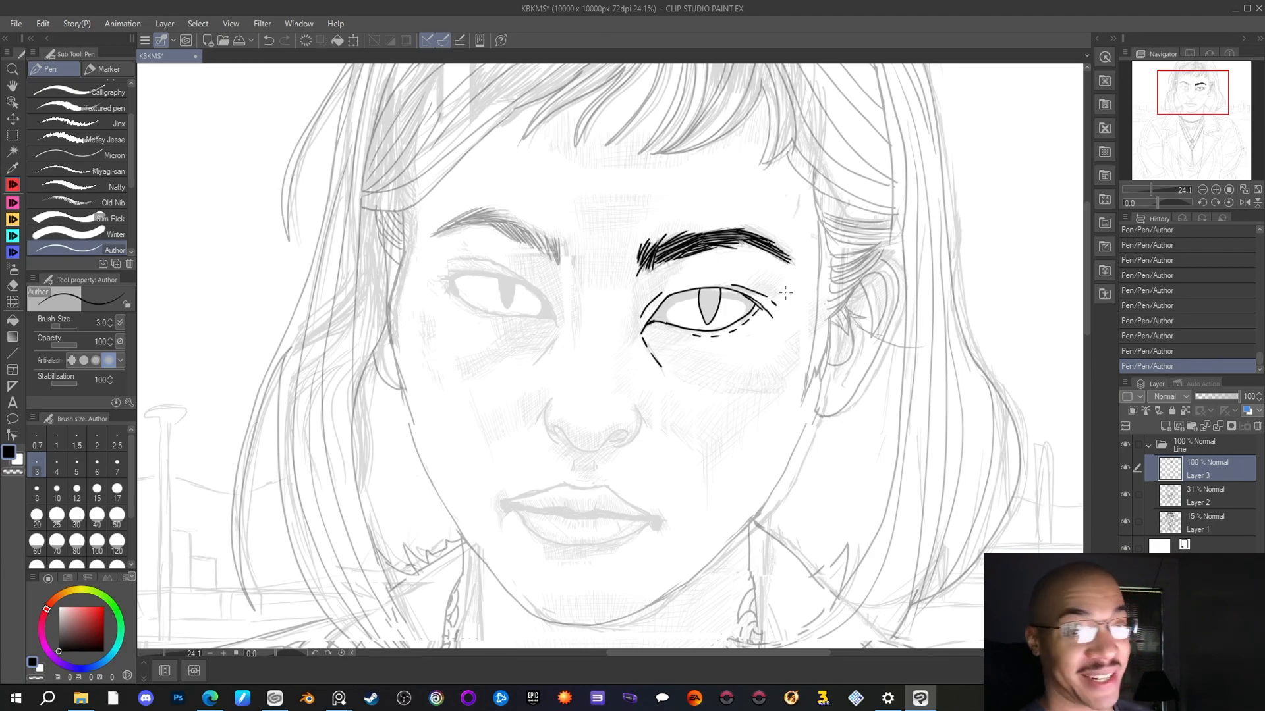
{"action": "key", "text": "e"}
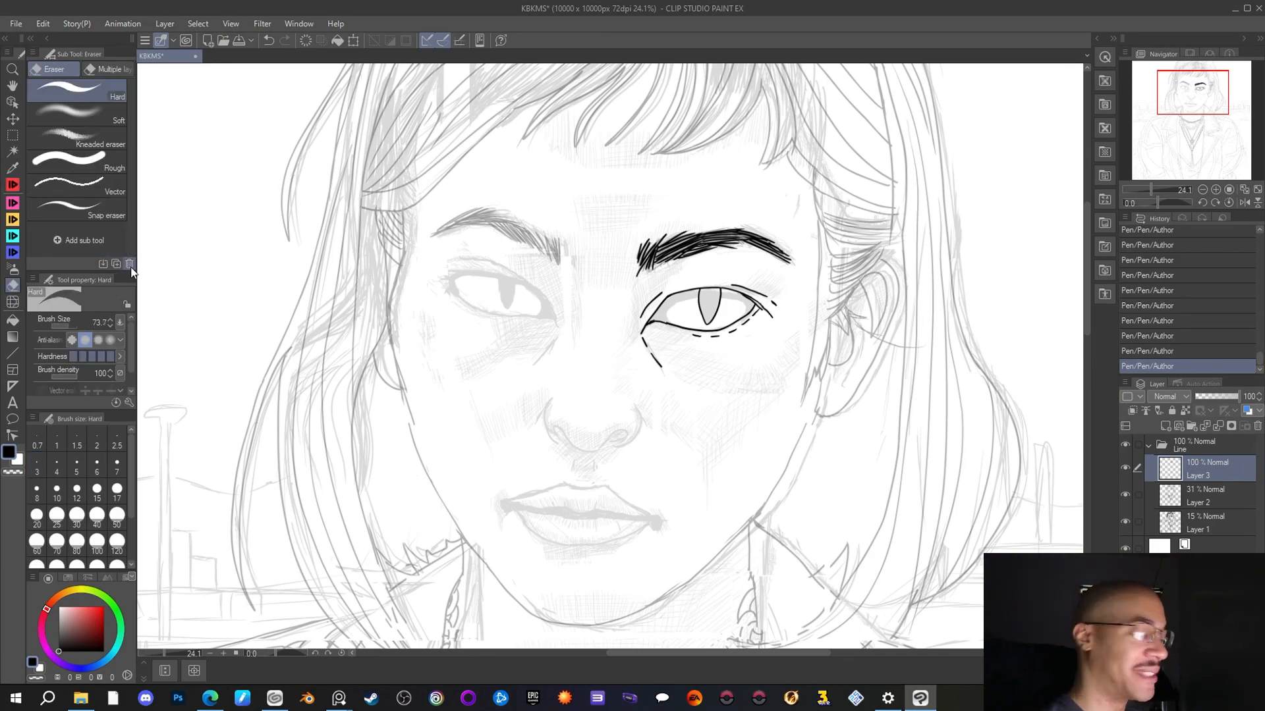
Hatch the inner half of the right eyebrow with short hair strokes using the Author pen, working outward from the nose side
{"action": "key", "text": "p"}
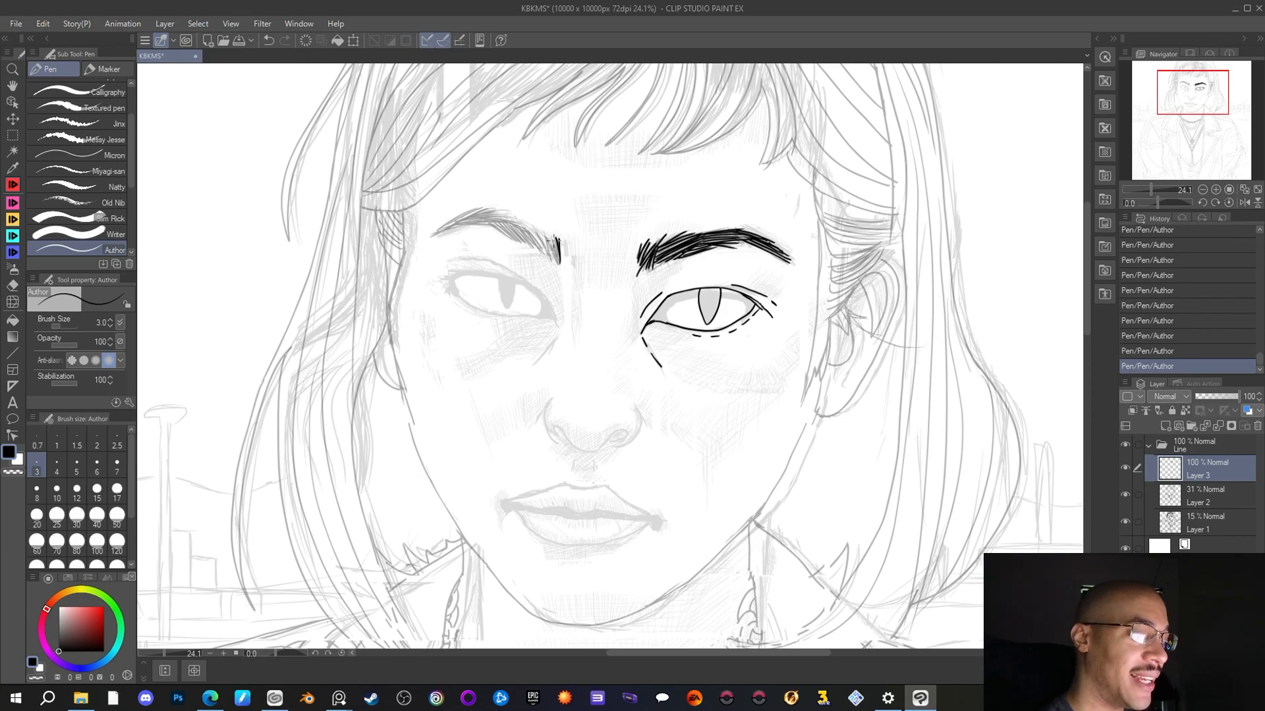
{"action": "left_click_drag", "start_coordinate": [554, 242], "coordinate": [560, 263]}
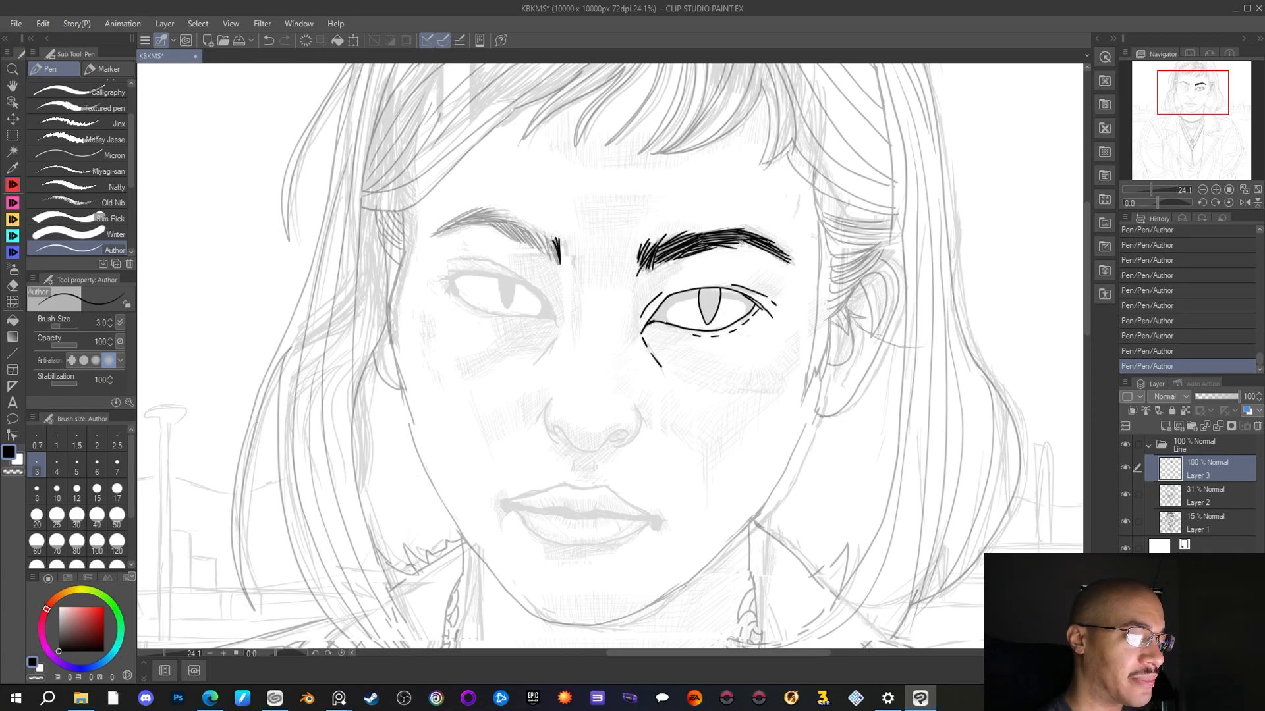
{"action": "left_click_drag", "start_coordinate": [553, 255], "coordinate": [559, 265]}
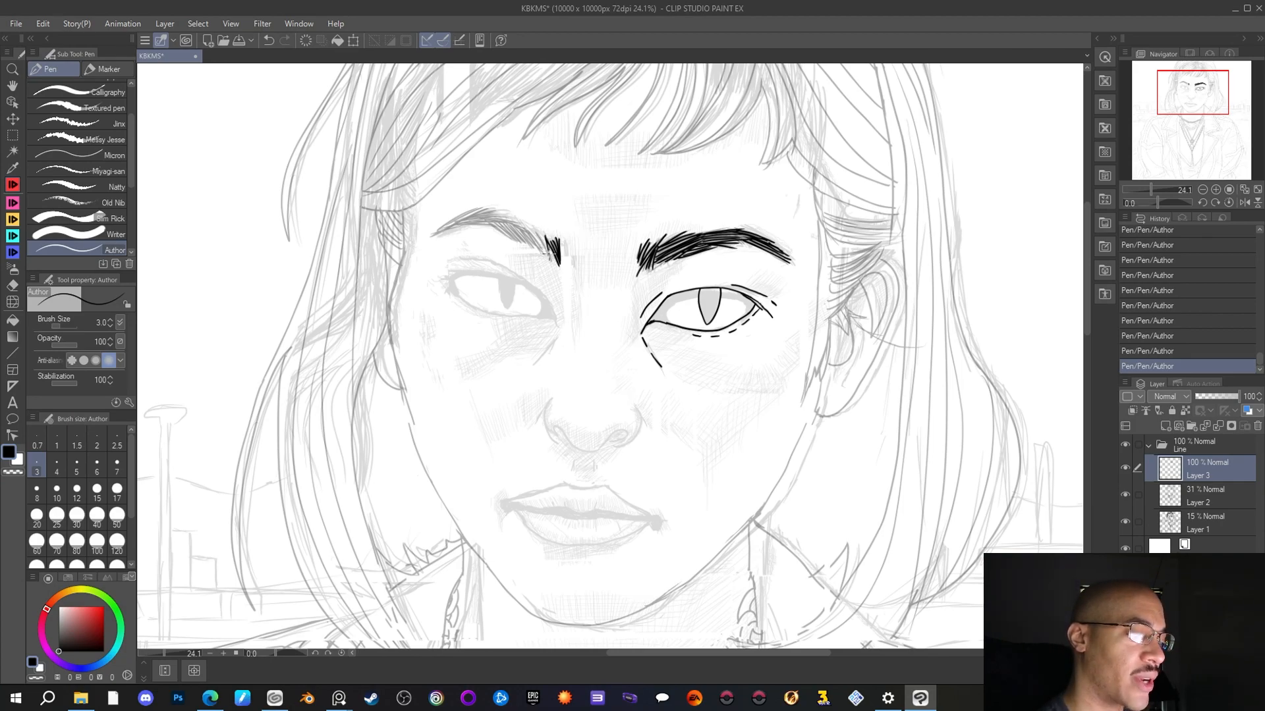
{"action": "left_click_drag", "start_coordinate": [547, 252], "coordinate": [554, 264]}
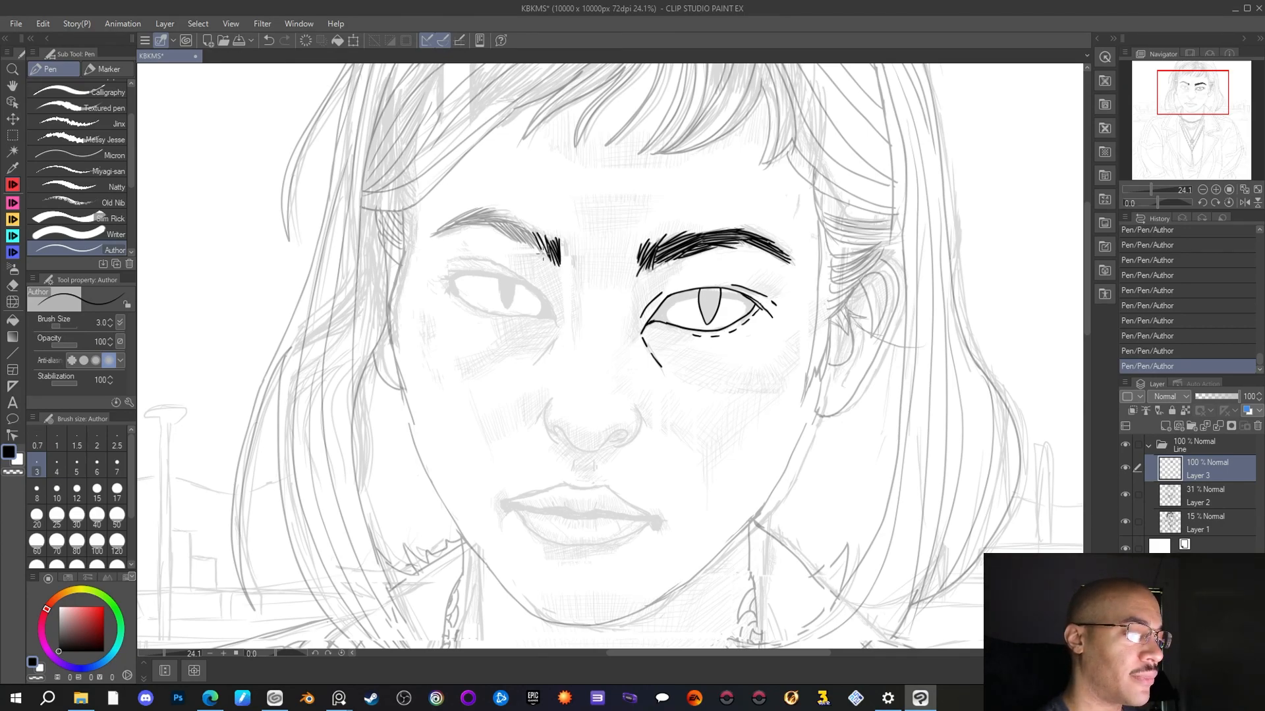
{"action": "mouse_move", "coordinate": [540, 243]}
{"action": "left_mouse_down"}
{"action": "mouse_move", "coordinate": [548, 260]}
{"action": "mouse_move", "coordinate": [522, 237]}
{"action": "left_mouse_up"}
{"action": "left_click_drag", "start_coordinate": [517, 232], "coordinate": [519, 245]}
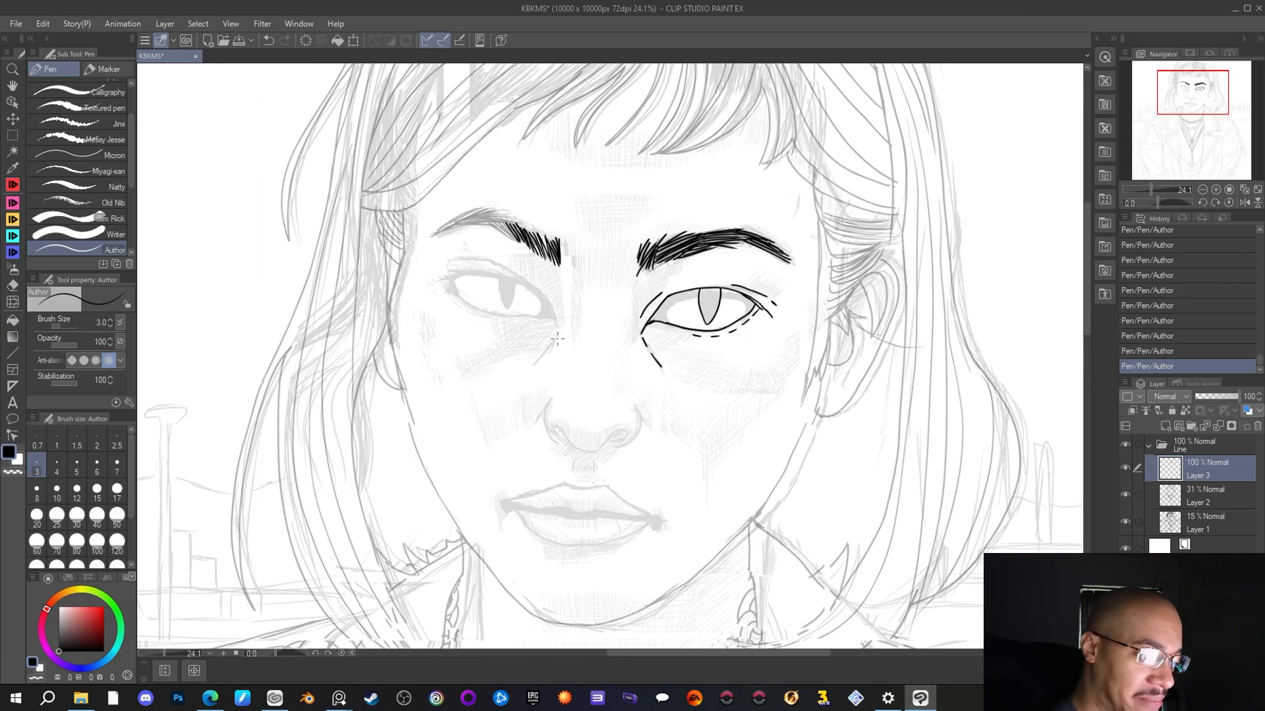
Ink the right eye's upper lid from the inner corner, erasing its outer part and redrawing it as a curve down to the outer corner
{"action": "mouse_move", "coordinate": [557, 325]}
{"action": "left_mouse_down"}
{"action": "mouse_move", "coordinate": [519, 277]}
{"action": "mouse_move", "coordinate": [459, 268]}
{"action": "left_mouse_up"}
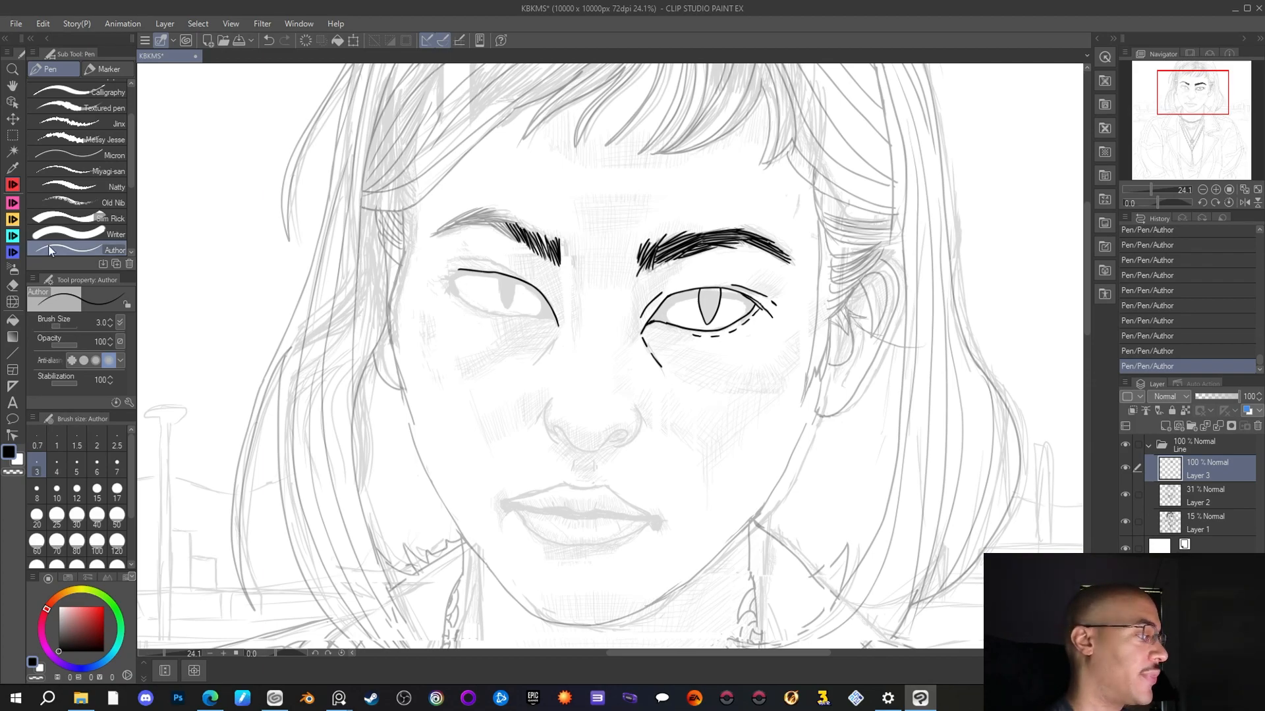
{"action": "left_click", "coordinate": [12, 285]}
{"action": "left_click_drag", "start_coordinate": [457, 266], "coordinate": [492, 273]}
{"action": "key", "text": "p"}
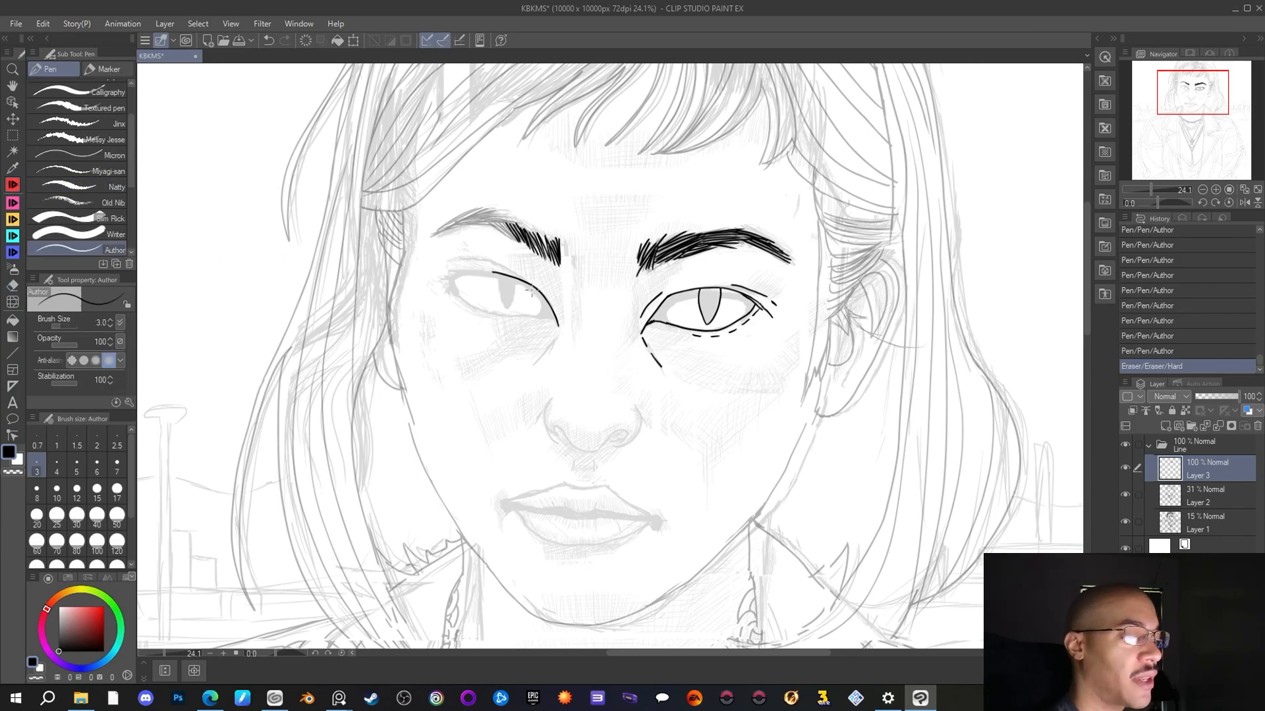
{"action": "left_click_drag", "start_coordinate": [493, 271], "coordinate": [465, 270]}
{"action": "left_click", "coordinate": [13, 288]}
{"action": "left_click", "coordinate": [14, 187]}
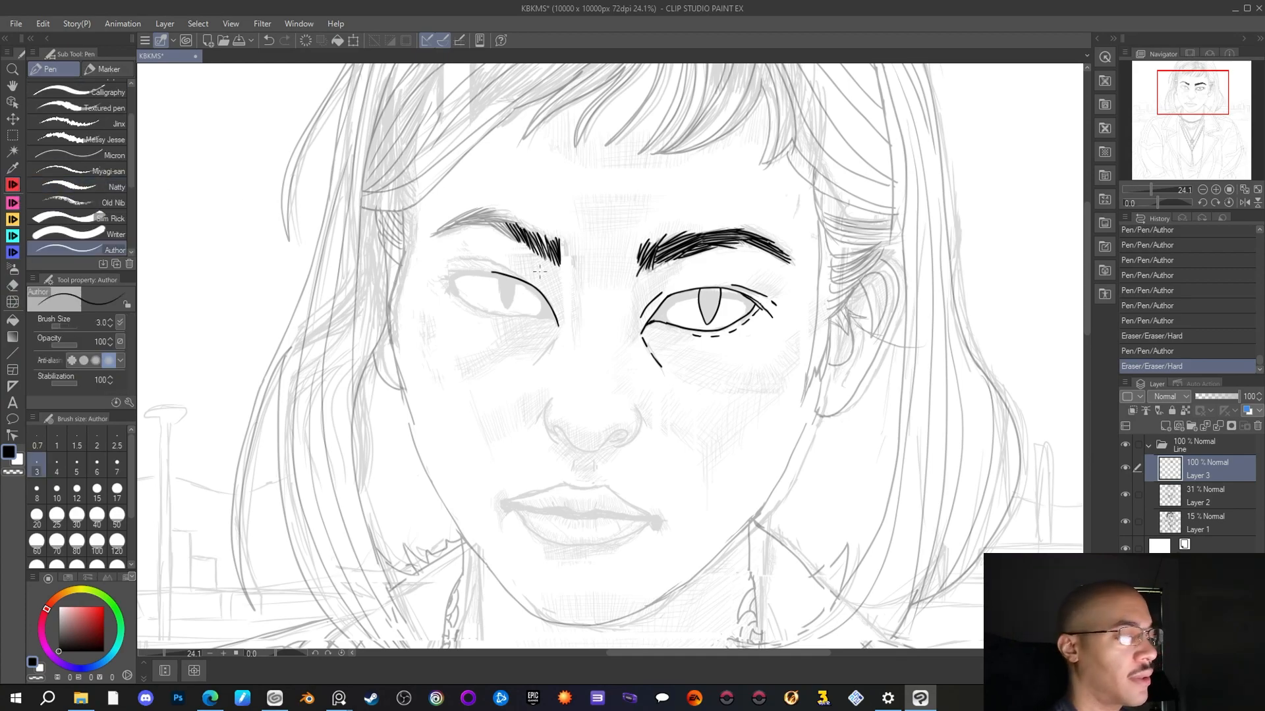
{"action": "left_click_drag", "start_coordinate": [492, 272], "coordinate": [433, 290]}
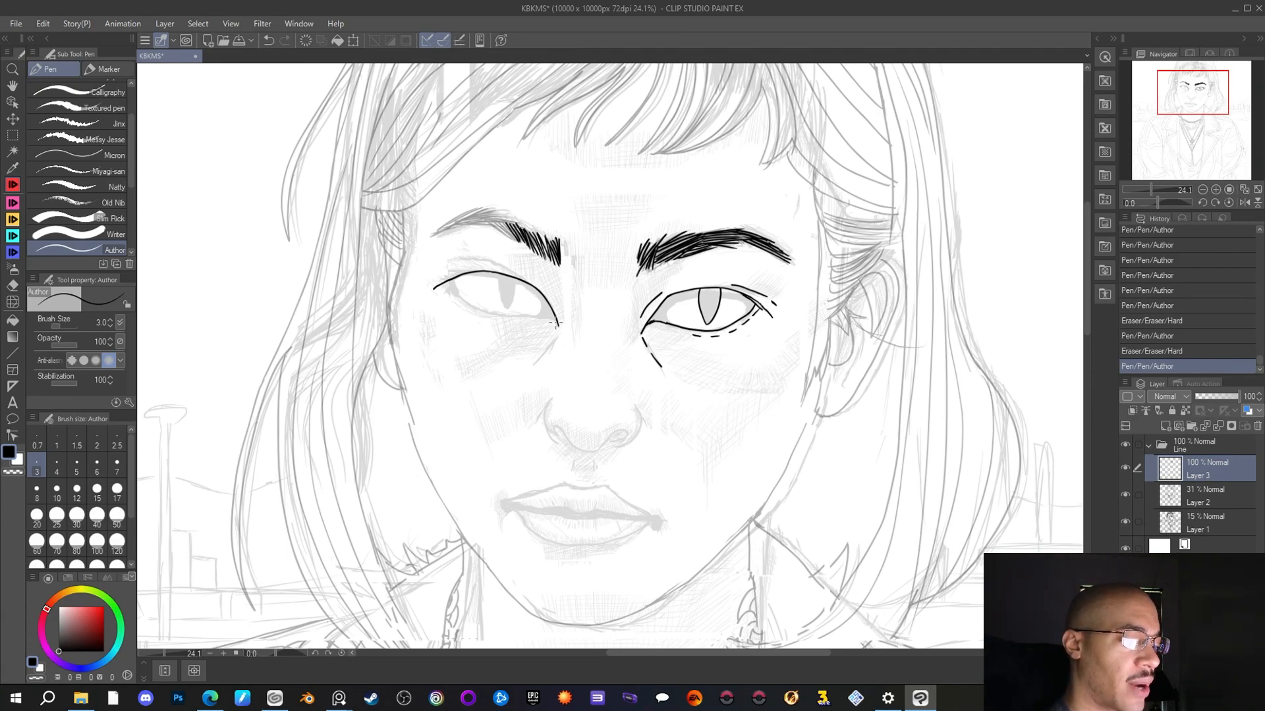
Ink the inner part of the right eye's lower lid and a broken crease running down from the inner corner
{"action": "mouse_move", "coordinate": [541, 319]}
{"action": "left_mouse_down"}
{"action": "mouse_move", "coordinate": [473, 310]}
{"action": "mouse_move", "coordinate": [448, 289]}
{"action": "mouse_move", "coordinate": [495, 323]}
{"action": "left_mouse_up"}
{"action": "key", "text": "e"}
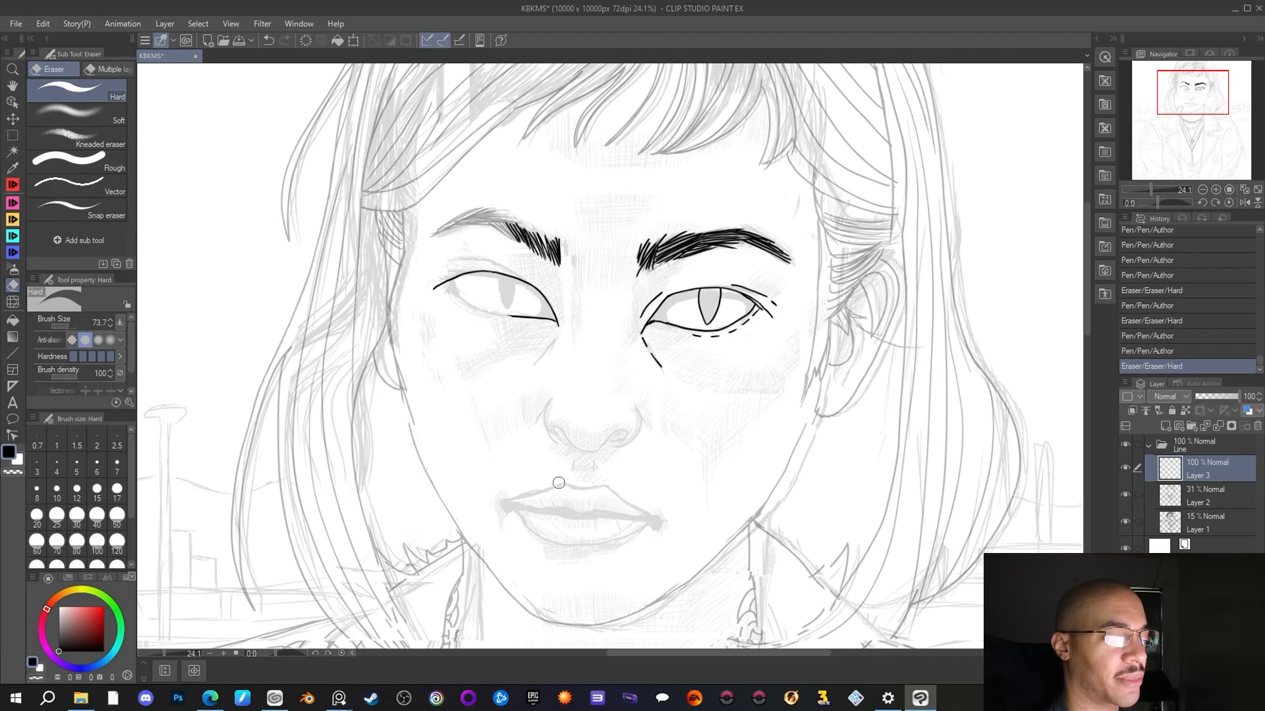
{"action": "key", "text": "p"}
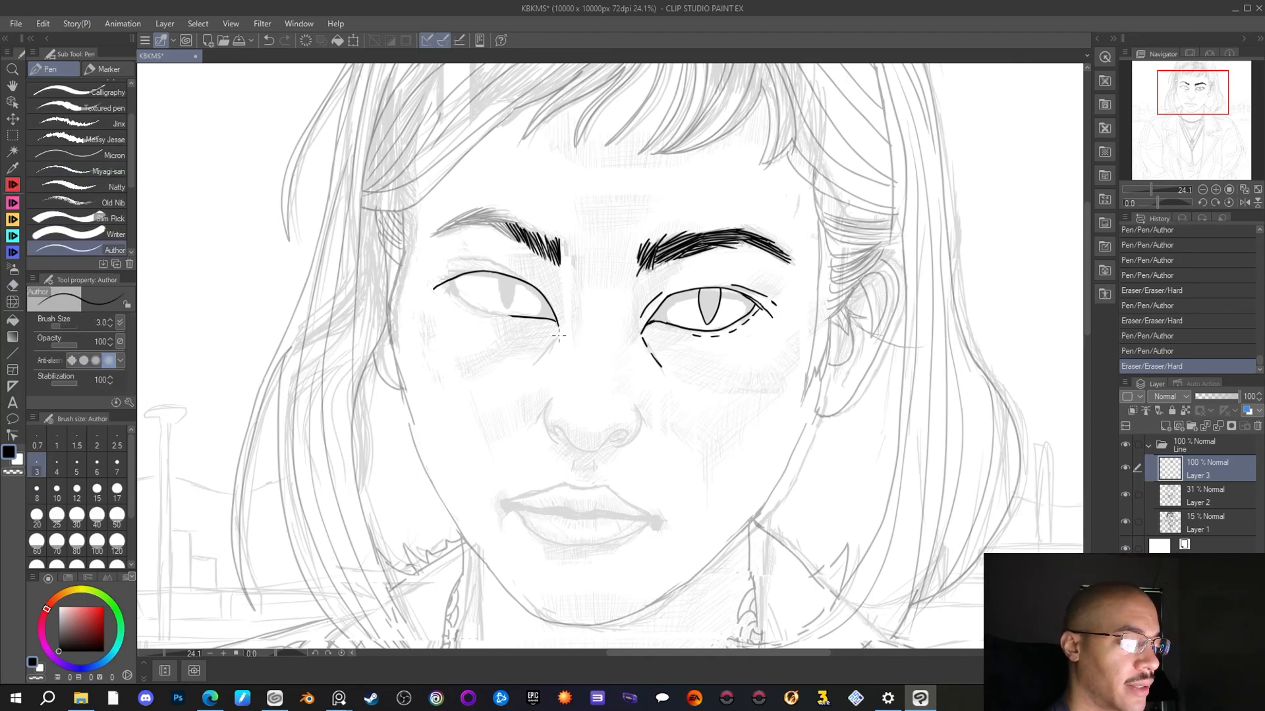
{"action": "left_click_drag", "start_coordinate": [557, 335], "coordinate": [534, 364]}
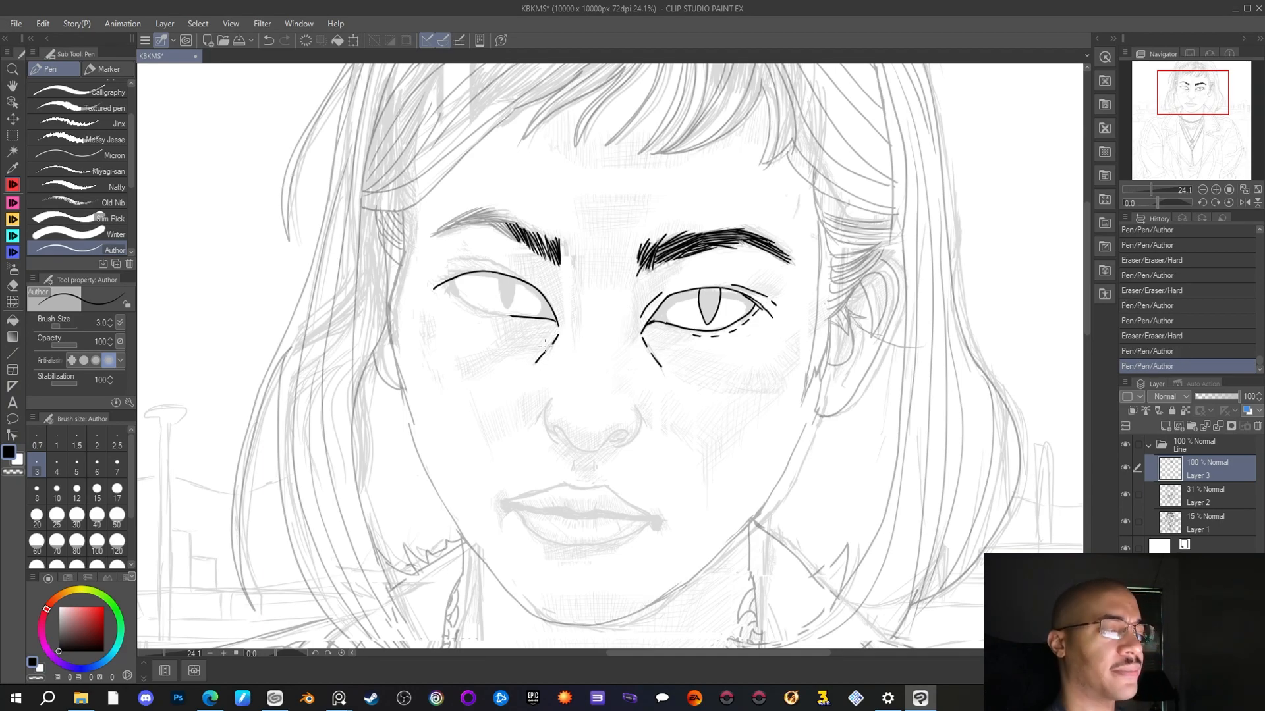
Touch up the left eye's lid lines, then erase its slit pupil outline and redraw both sides with the Author pen
{"action": "left_click_drag", "start_coordinate": [721, 288], "coordinate": [720, 287]}
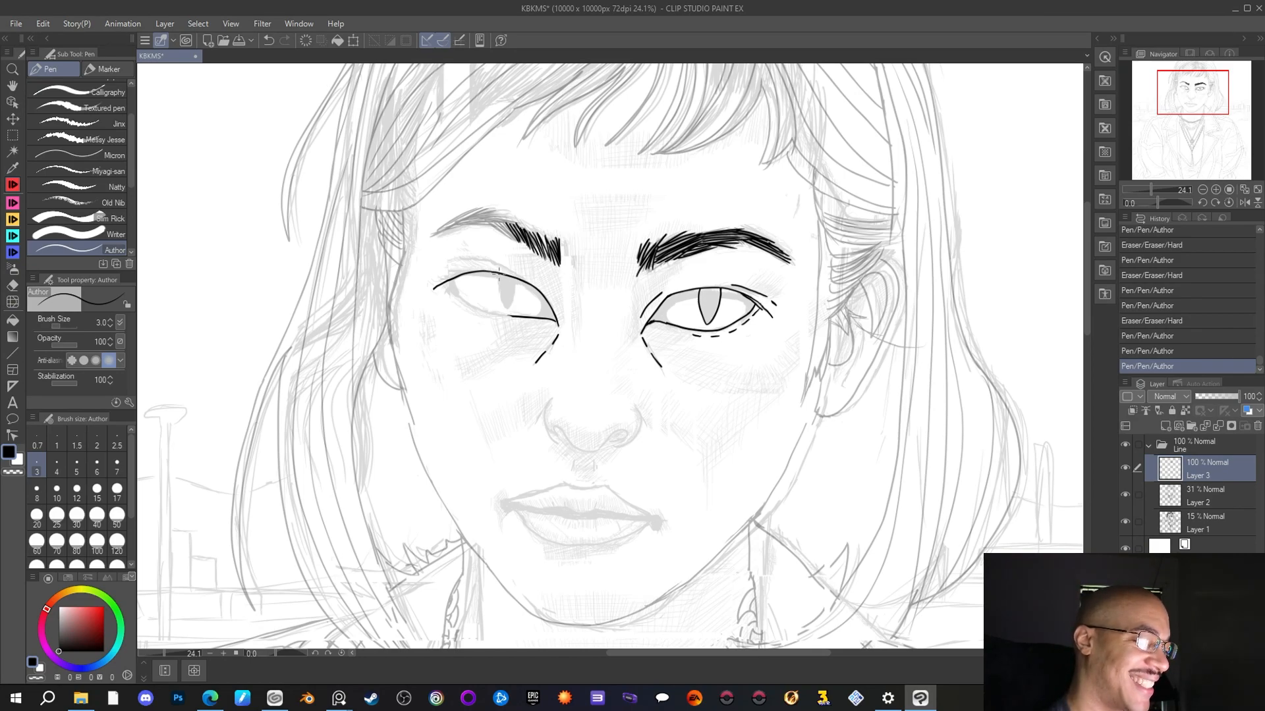
{"action": "left_click_drag", "start_coordinate": [768, 315], "coordinate": [773, 321]}
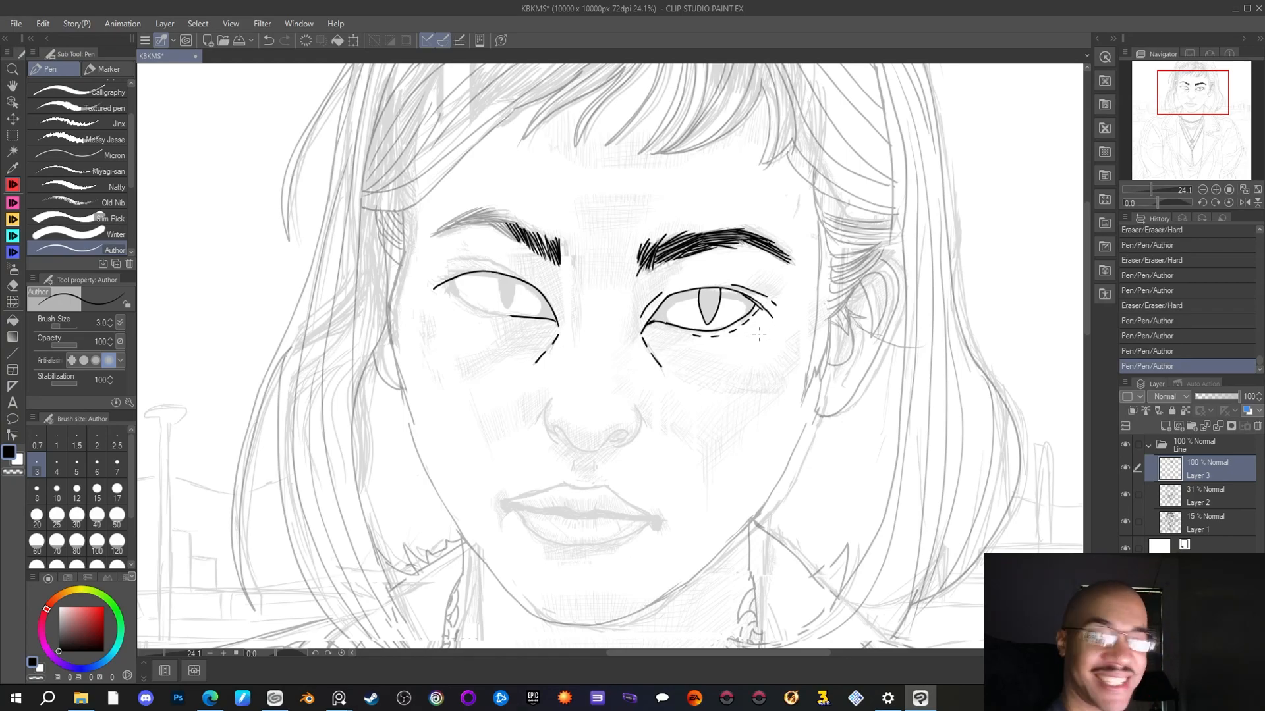
{"action": "left_click", "coordinate": [13, 286]}
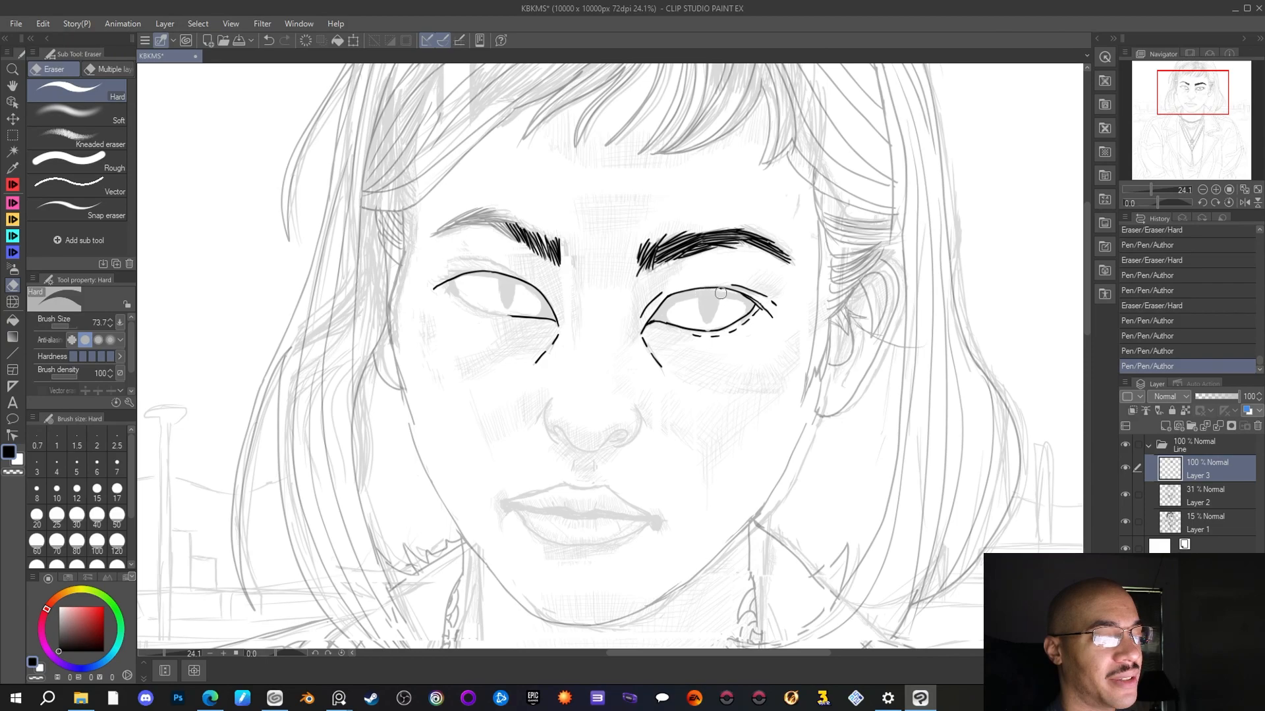
{"action": "left_click_drag", "start_coordinate": [721, 291], "coordinate": [715, 294]}
{"action": "left_click", "coordinate": [13, 185]}
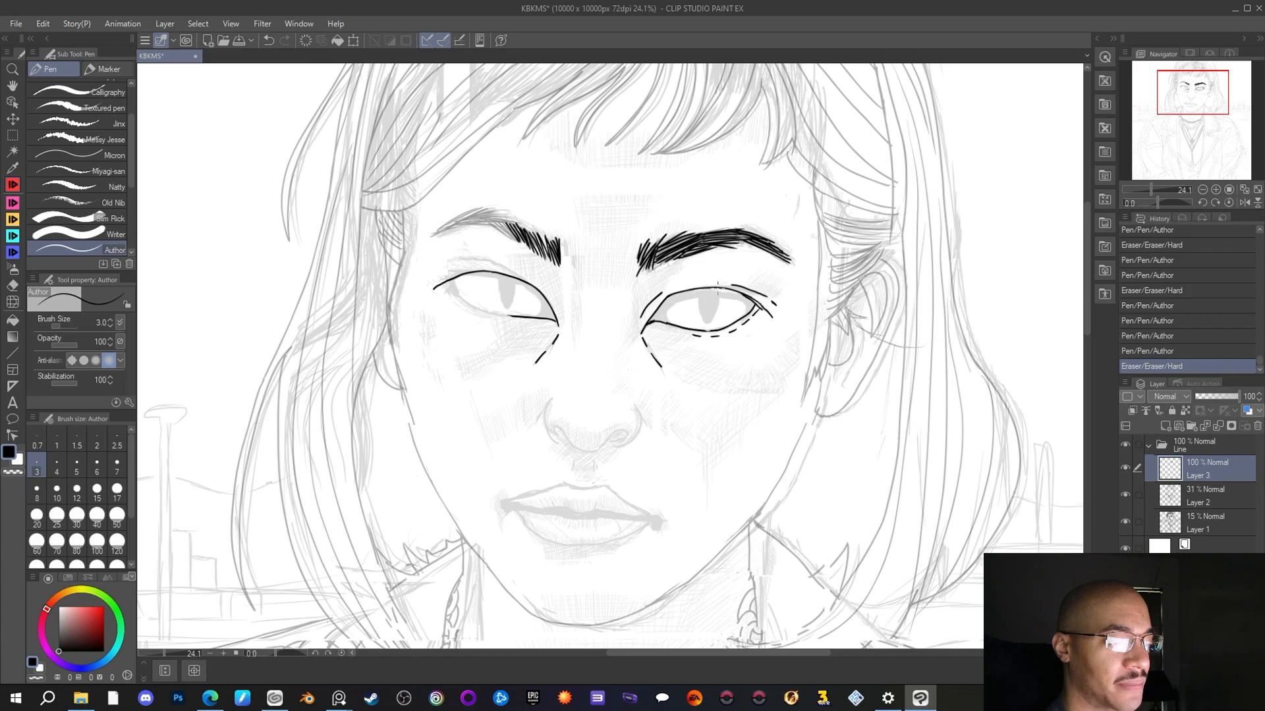
{"action": "left_click_drag", "start_coordinate": [719, 289], "coordinate": [707, 325]}
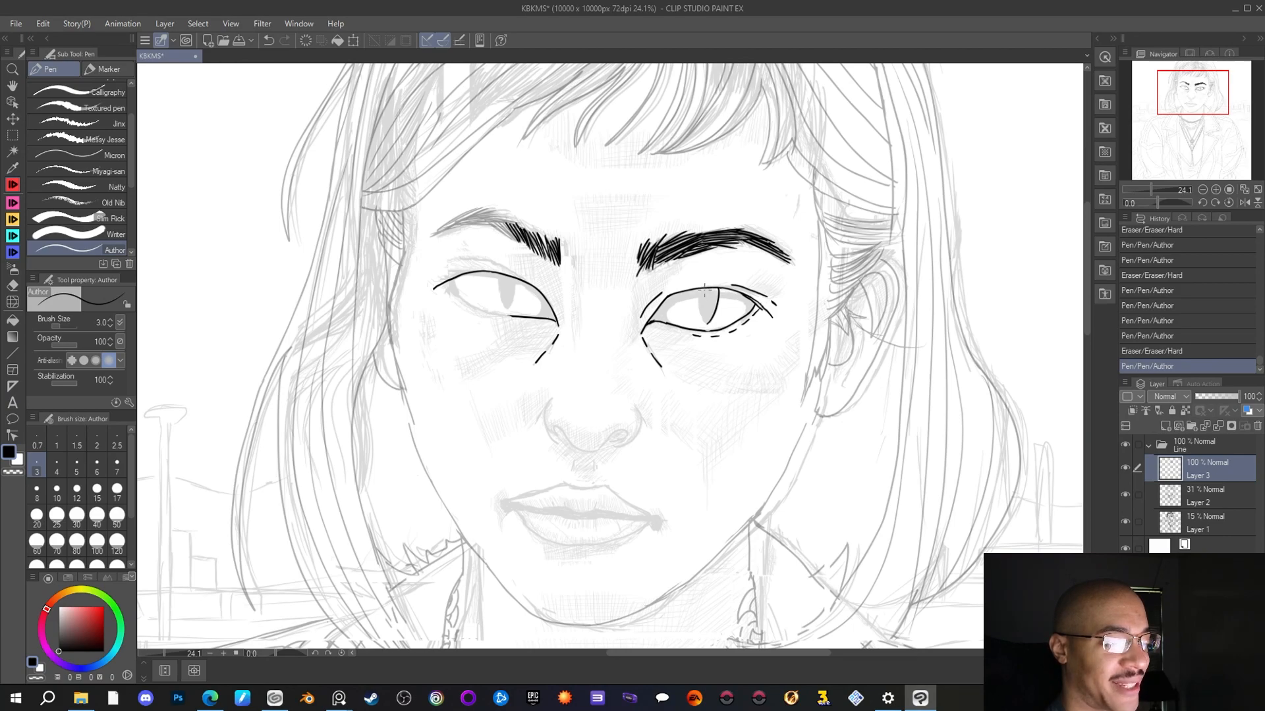
{"action": "mouse_move", "coordinate": [702, 289]}
{"action": "left_mouse_down"}
{"action": "mouse_move", "coordinate": [706, 323]}
{"action": "mouse_move", "coordinate": [723, 298]}
{"action": "left_mouse_up"}
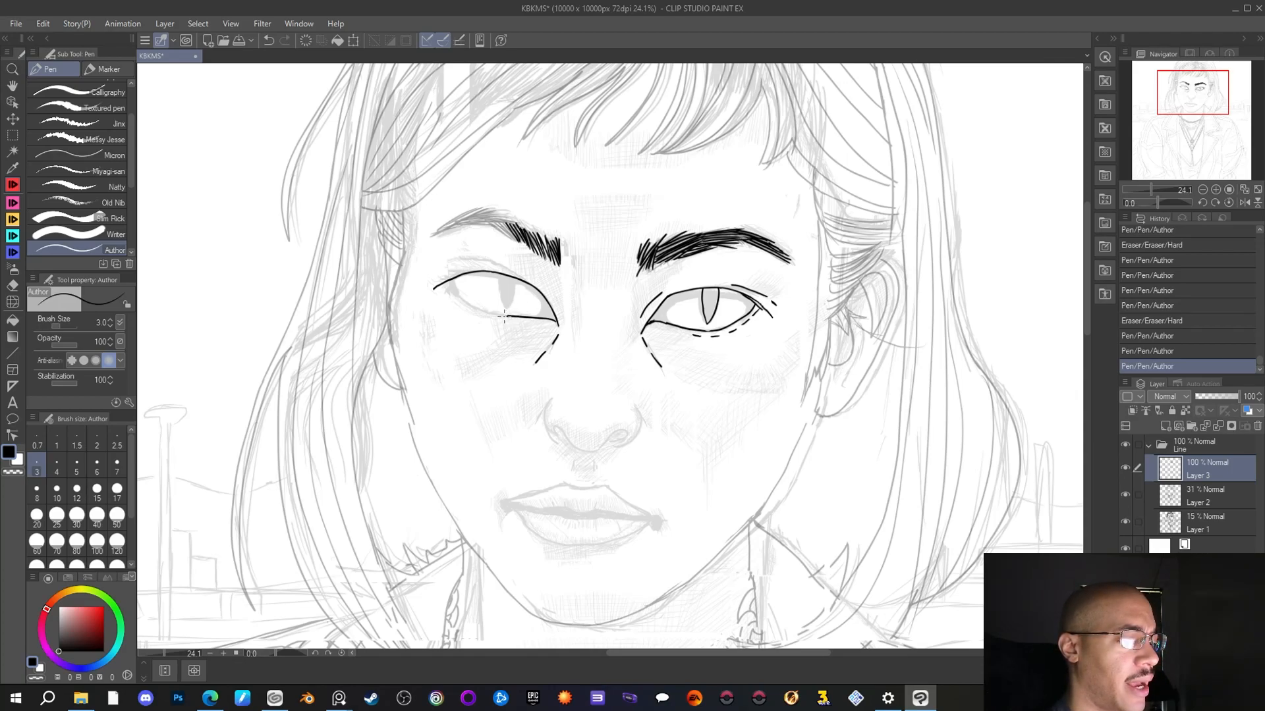
Ink the outer part of the right eye's lower lid up to the outer corner and outline its slit pupil
{"action": "left_click_drag", "start_coordinate": [477, 306], "coordinate": [450, 290]}
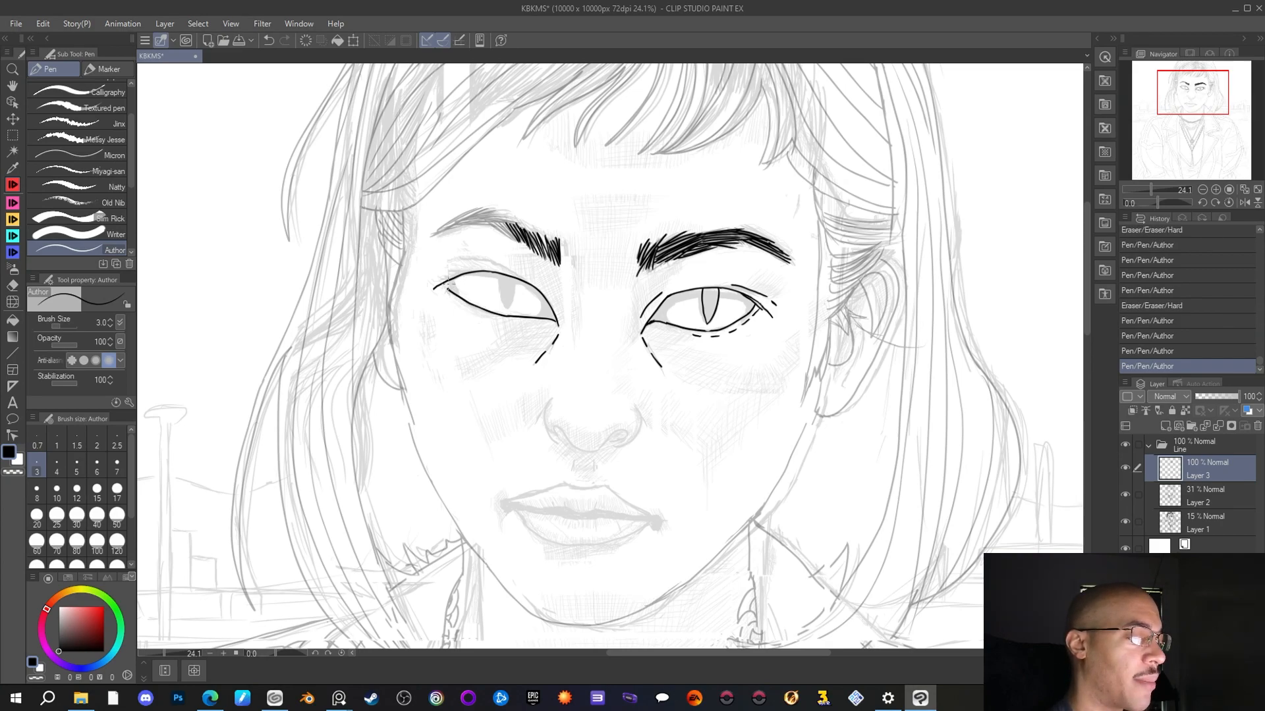
{"action": "left_click_drag", "start_coordinate": [445, 288], "coordinate": [462, 276]}
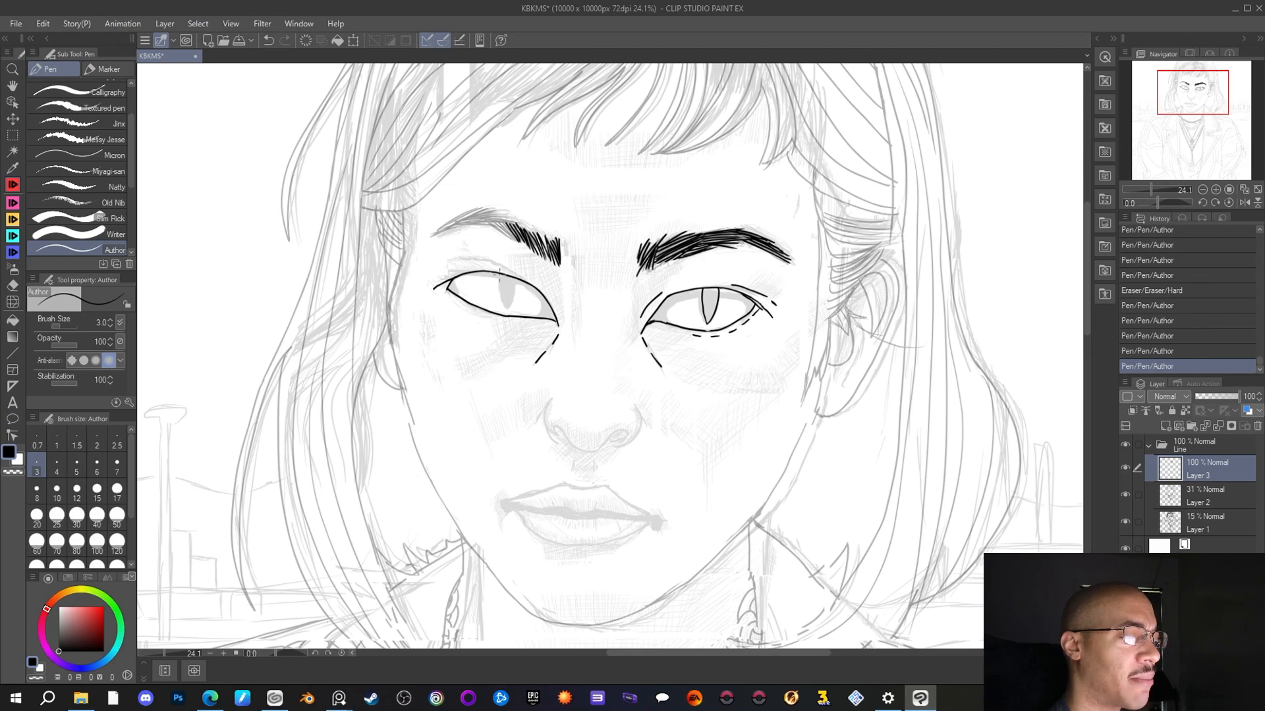
{"action": "mouse_move", "coordinate": [496, 286]}
{"action": "left_mouse_down"}
{"action": "mouse_move", "coordinate": [505, 314]}
{"action": "mouse_move", "coordinate": [514, 273]}
{"action": "left_mouse_up"}
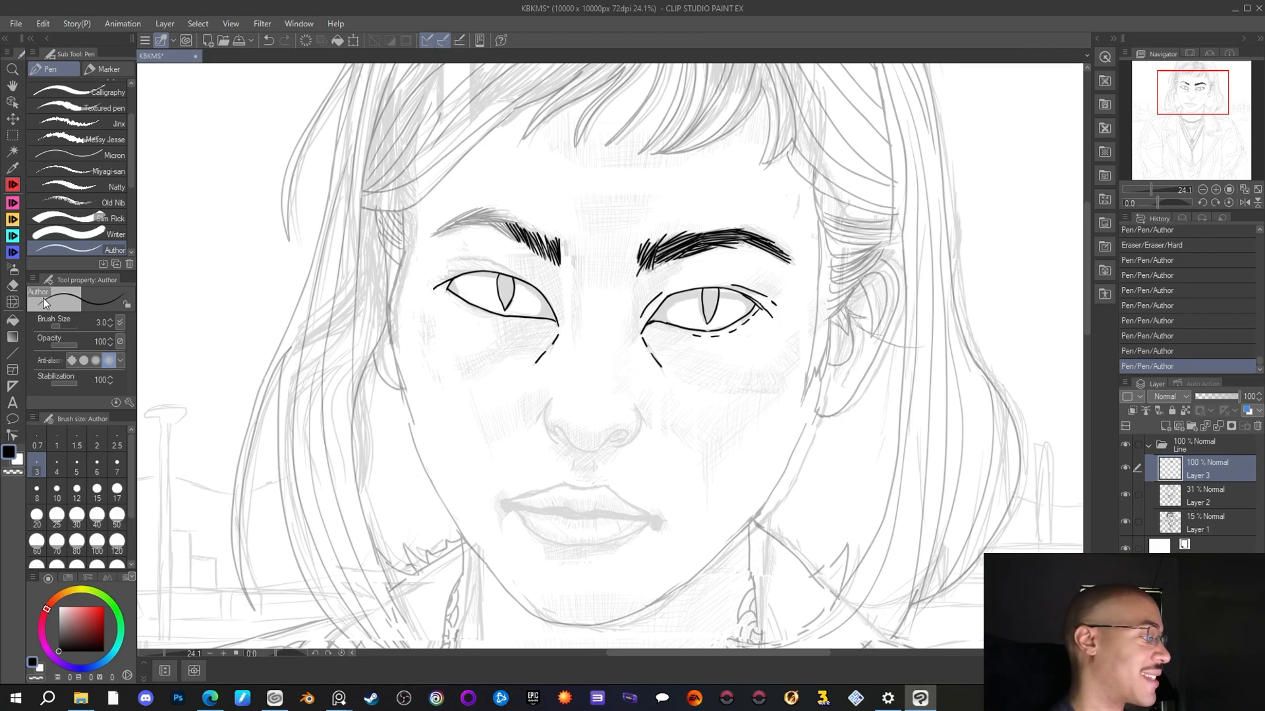
Erase the outer side of the right eye's slit pupil and redraw it as a curve, repeating the correction once
{"action": "left_click", "coordinate": [12, 285]}
{"action": "left_click_drag", "start_coordinate": [494, 286], "coordinate": [501, 307]}
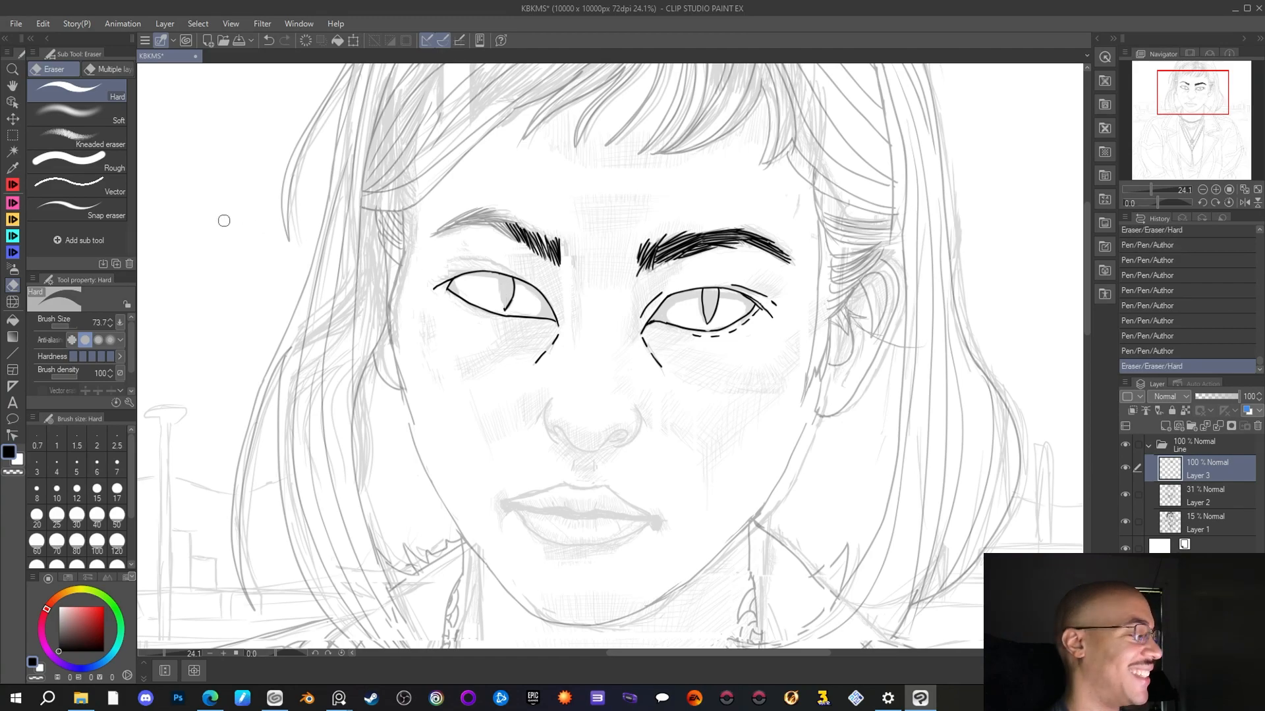
{"action": "left_click", "coordinate": [13, 185]}
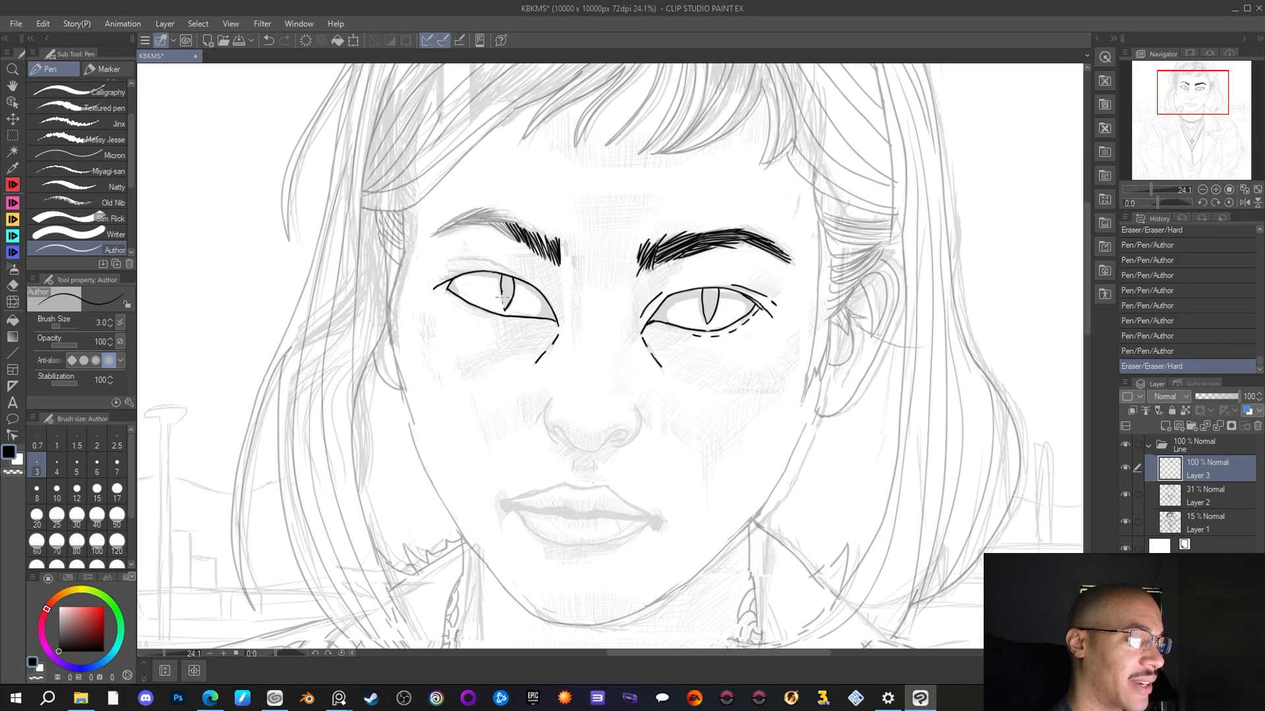
{"action": "left_click_drag", "start_coordinate": [505, 307], "coordinate": [509, 295]}
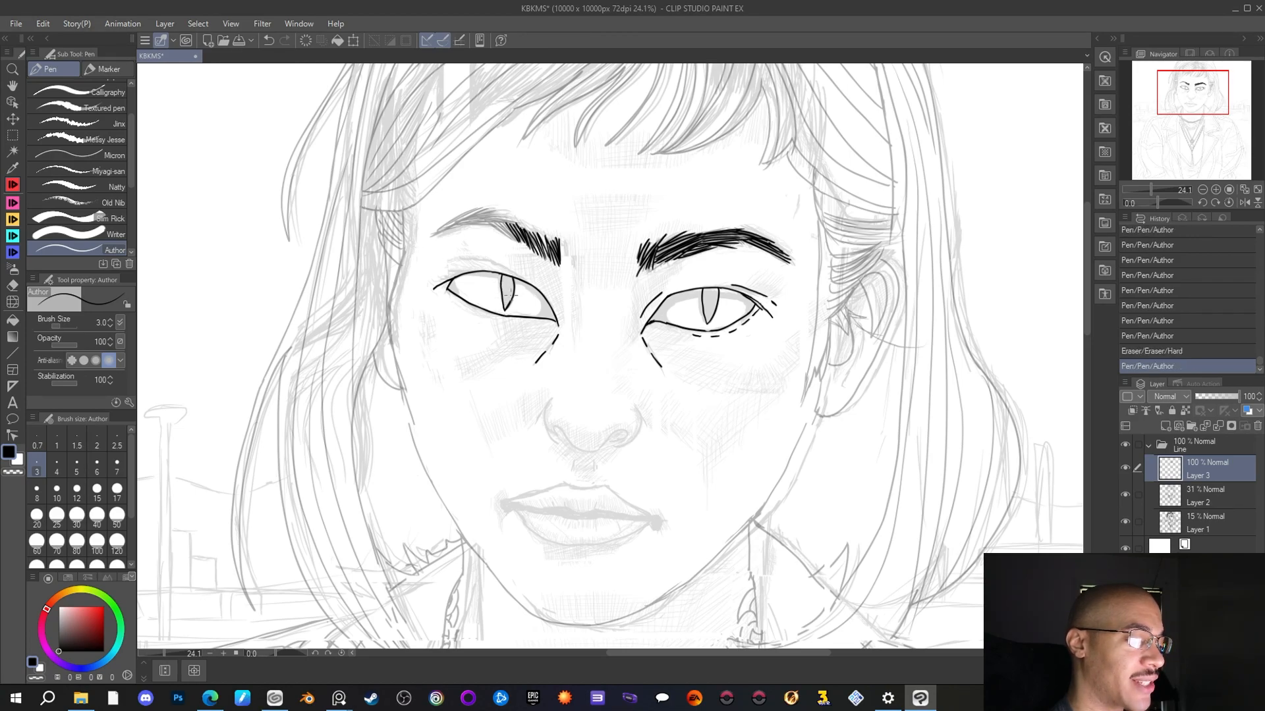
{"action": "key", "text": "e"}
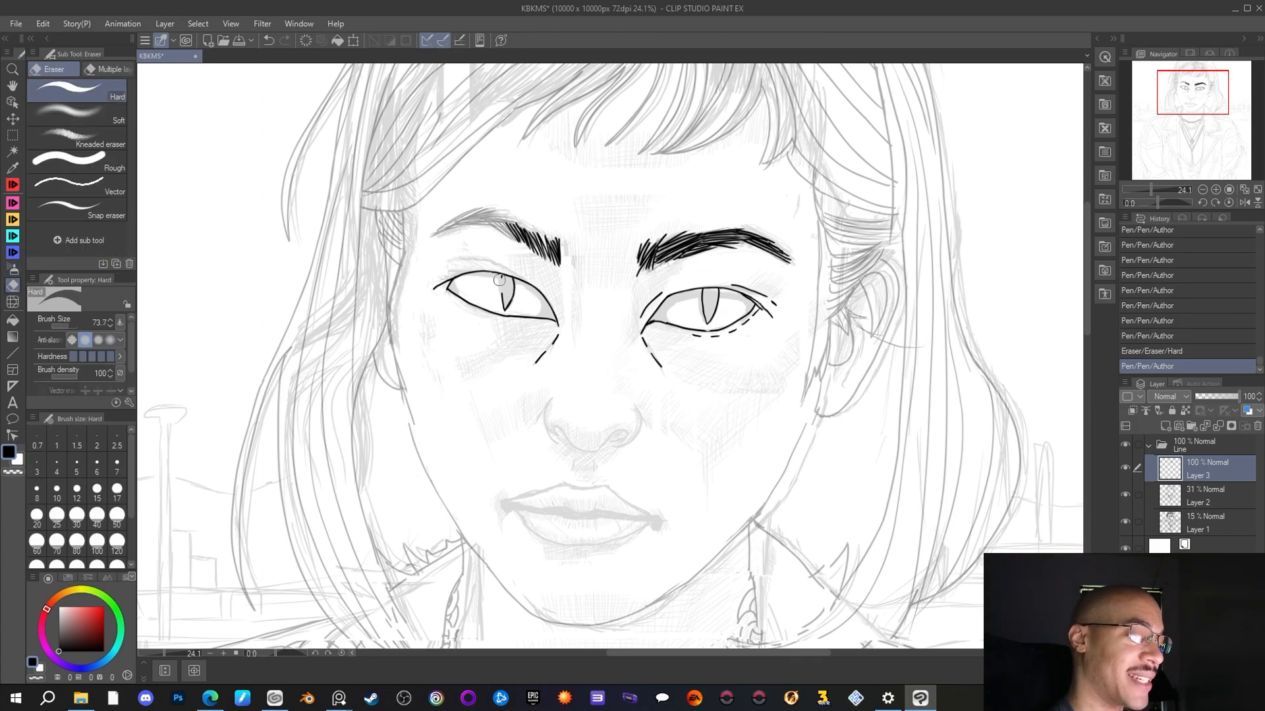
{"action": "left_click_drag", "start_coordinate": [499, 282], "coordinate": [497, 279]}
{"action": "key", "text": "p"}
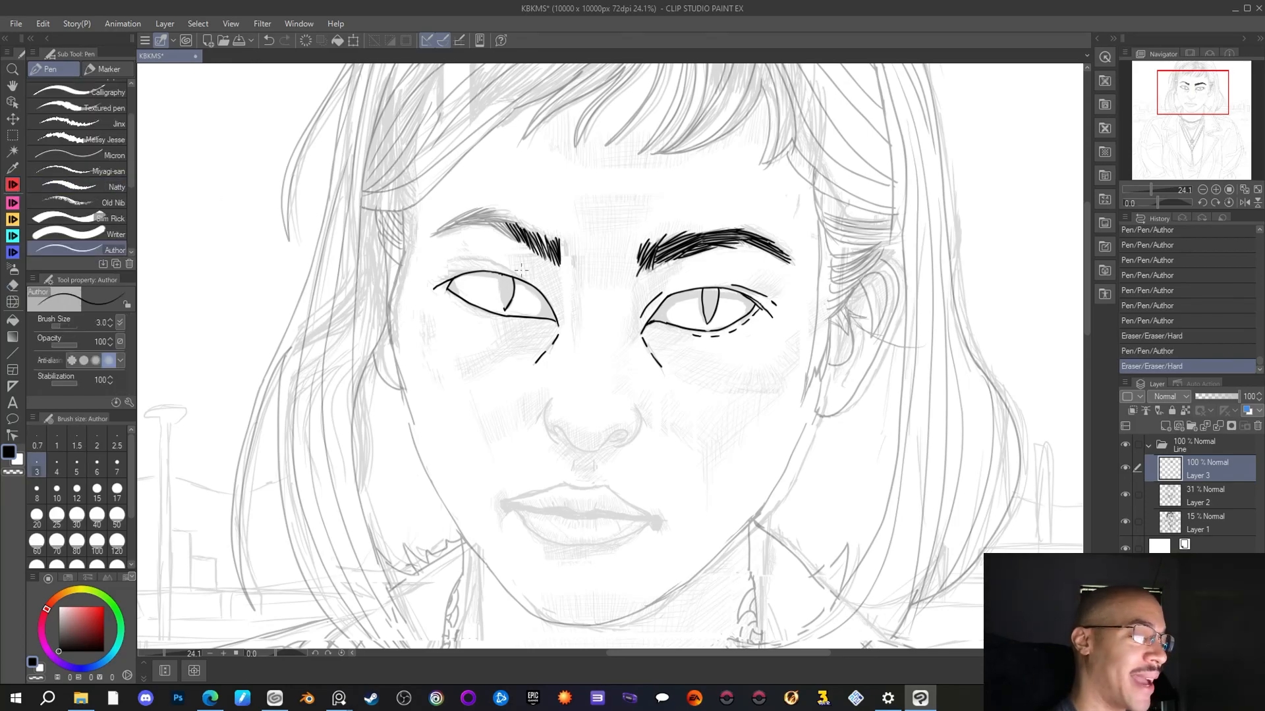
{"action": "mouse_move", "coordinate": [499, 270]}
{"action": "left_mouse_down"}
{"action": "mouse_move", "coordinate": [498, 299]}
{"action": "mouse_move", "coordinate": [510, 302]}
{"action": "left_mouse_up"}
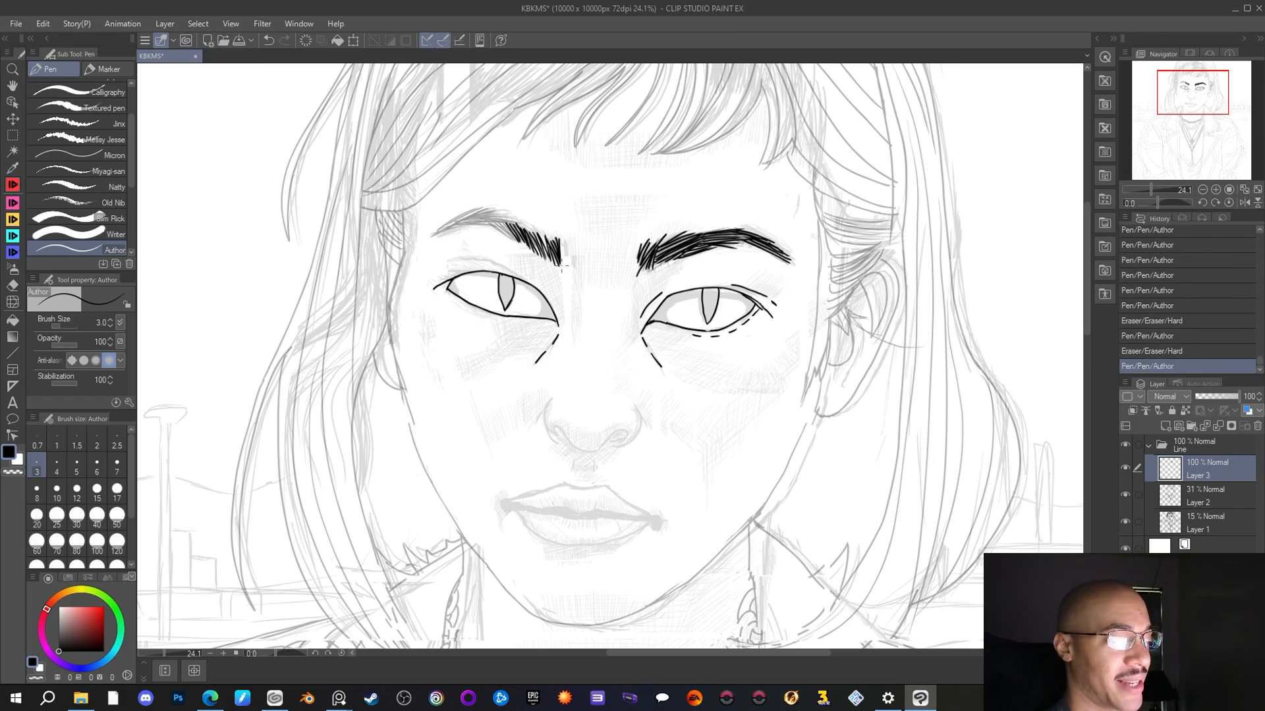
{"action": "left_click", "coordinate": [12, 269]}
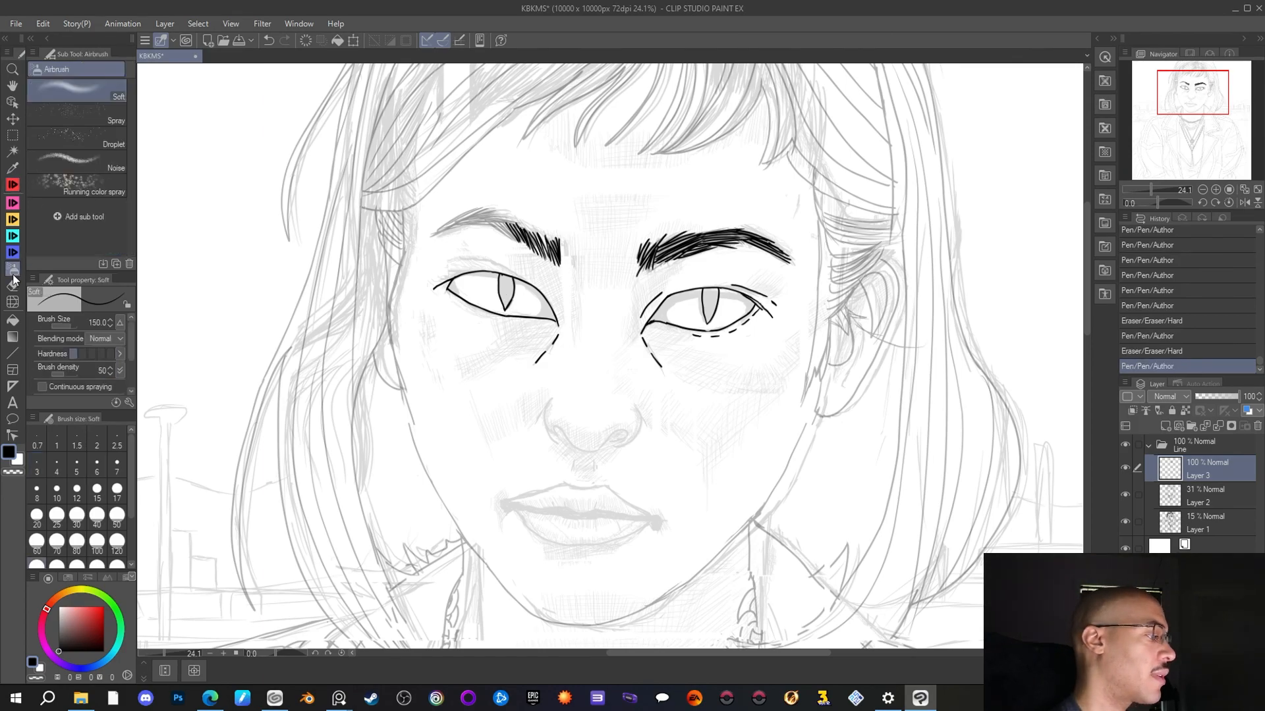
{"action": "left_click_drag", "start_coordinate": [500, 300], "coordinate": [529, 290]}
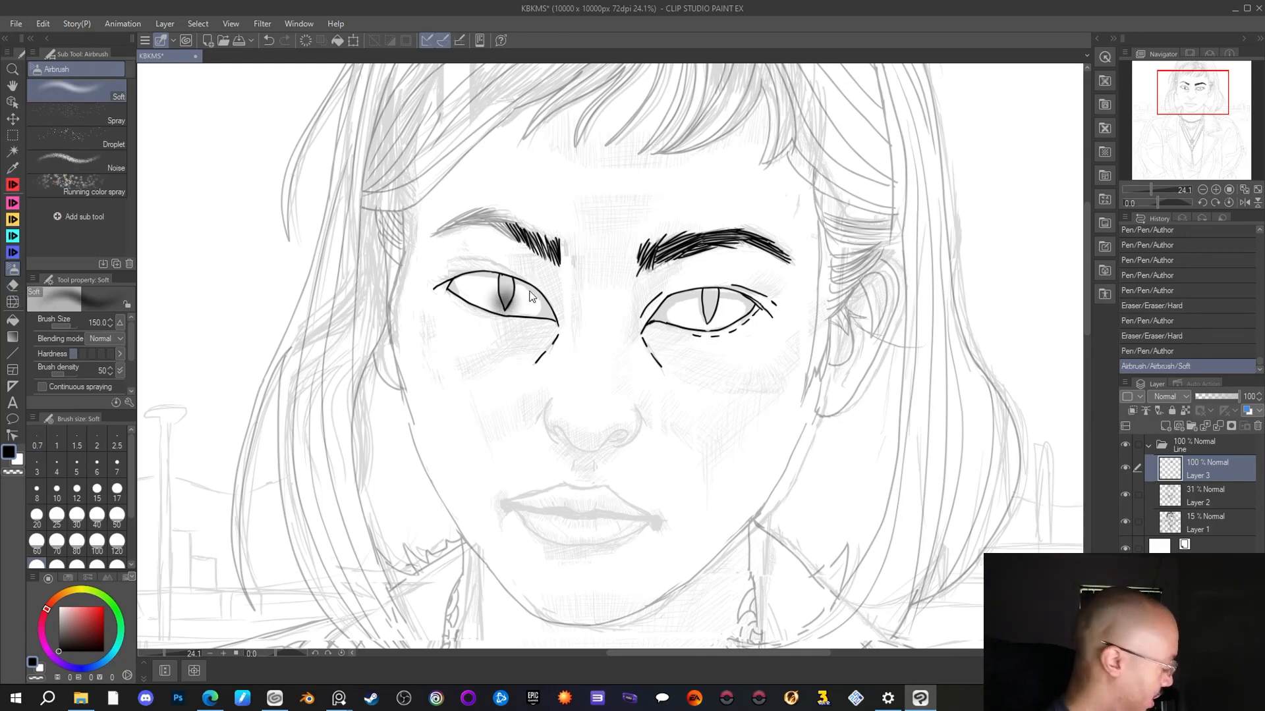
{"action": "key", "text": "ctrl+z"}
{"action": "key", "text": "ctrl+z"}
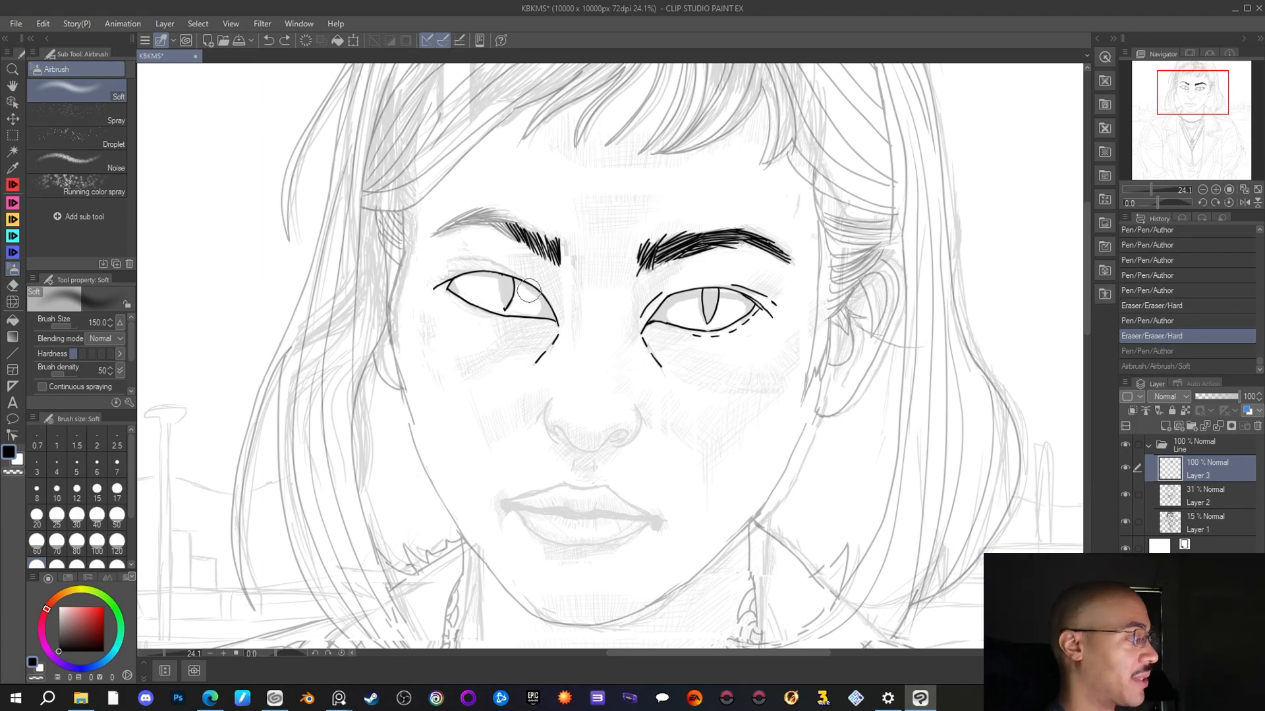
Erase the lower tip of the right eye's pupil with the Hard eraser and redraw the complete slit outline
{"action": "key", "text": "p"}
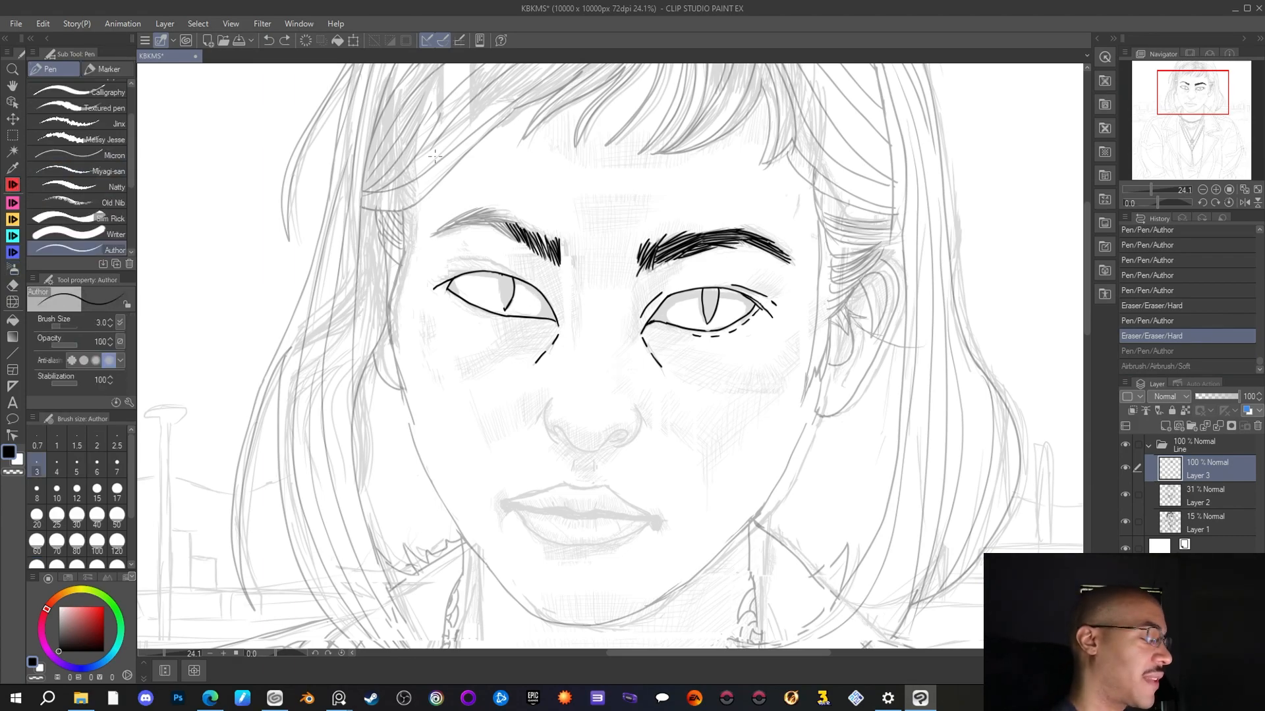
{"action": "left_click", "coordinate": [13, 285]}
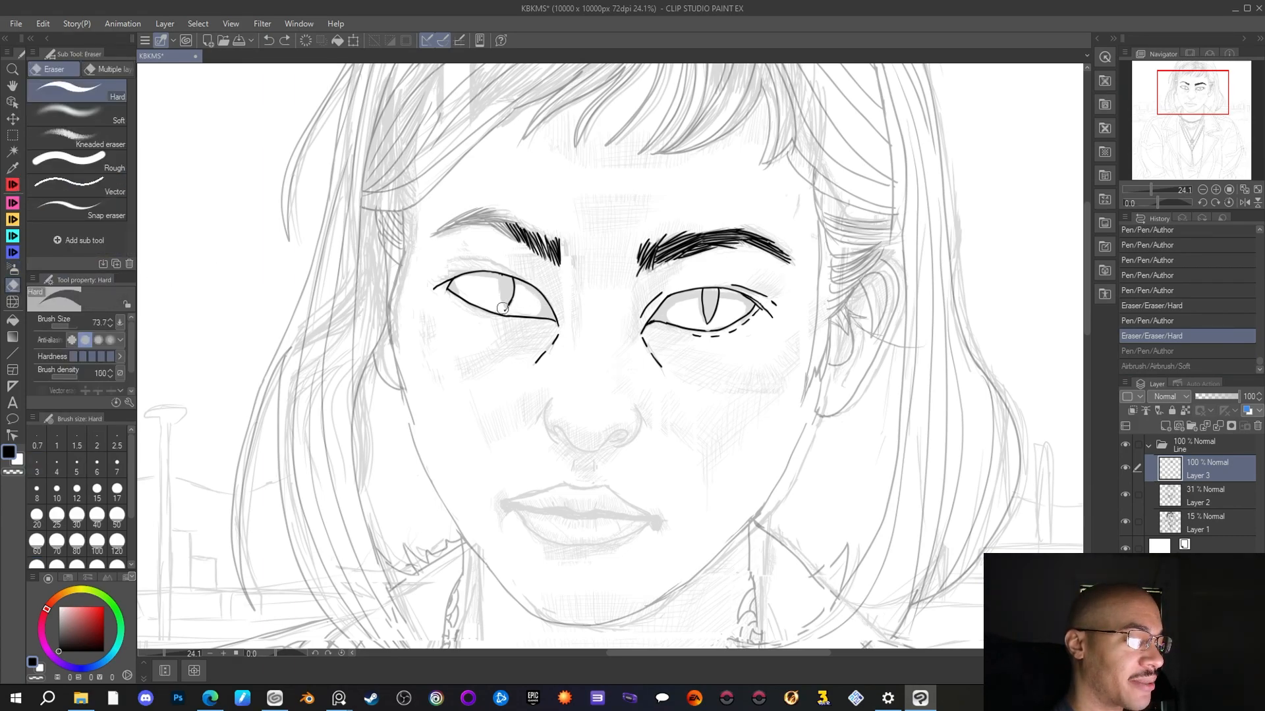
{"action": "left_click_drag", "start_coordinate": [504, 306], "coordinate": [507, 304]}
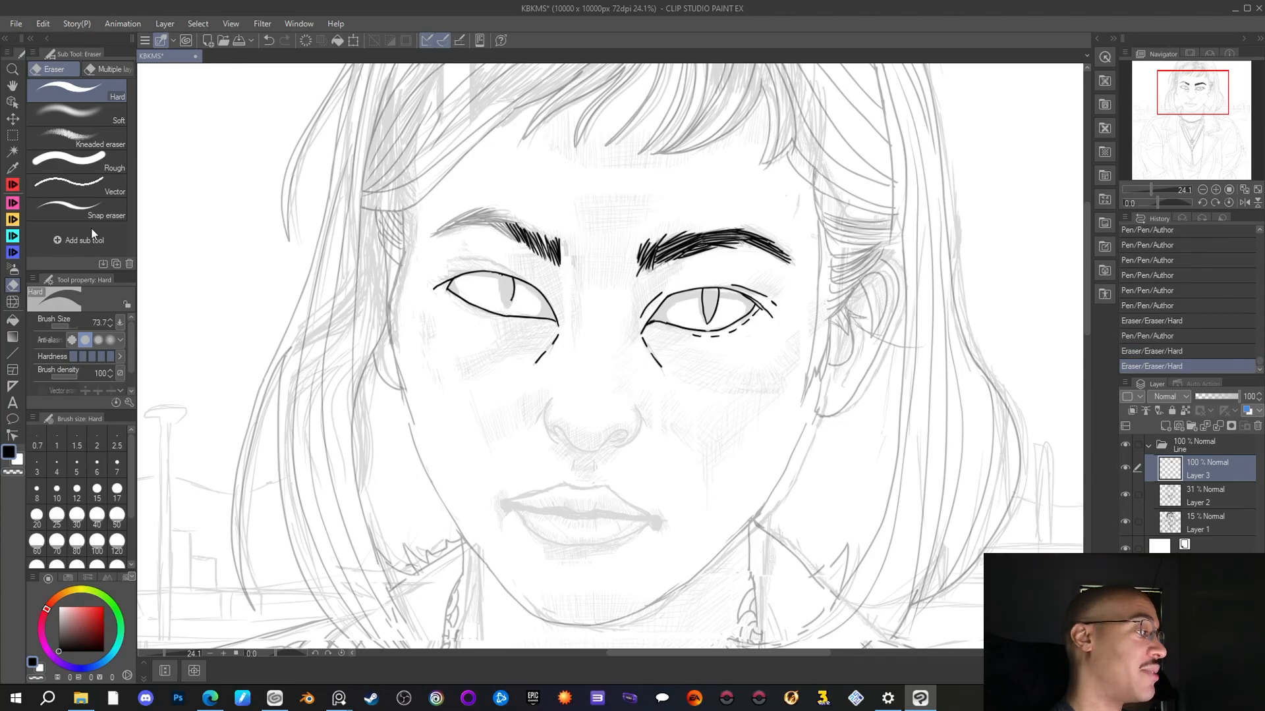
{"action": "key", "text": "p"}
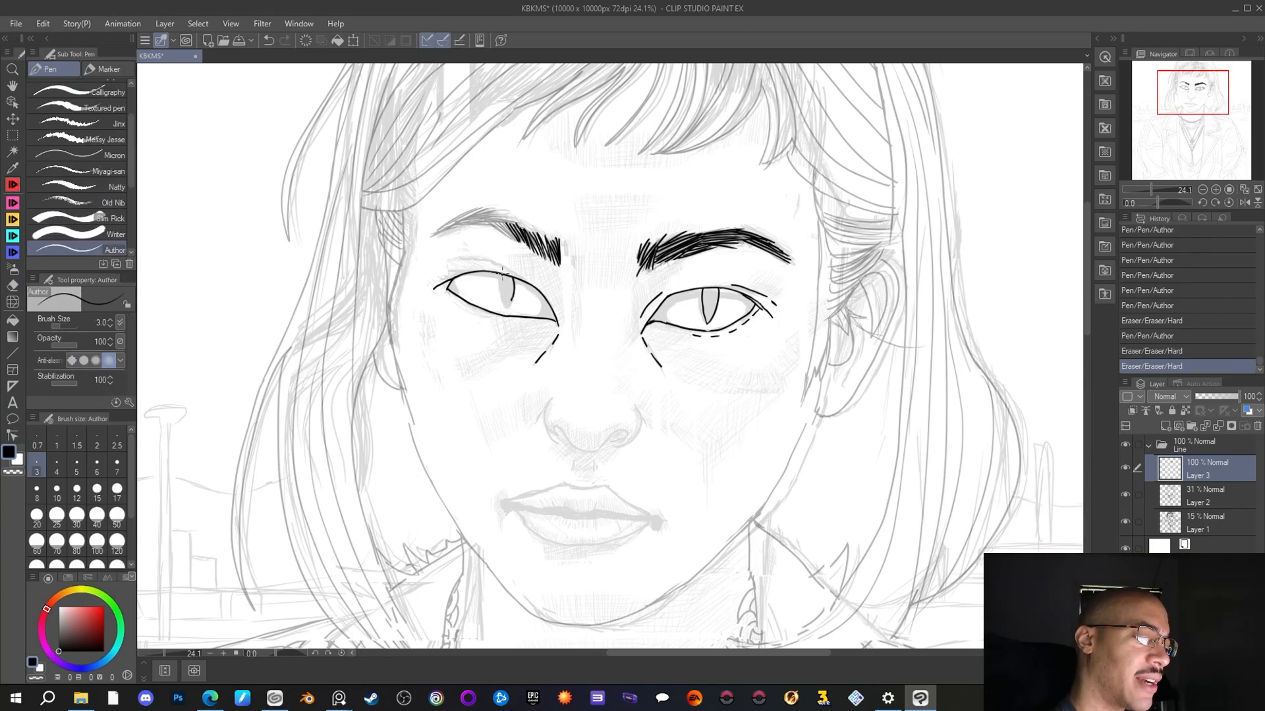
{"action": "mouse_move", "coordinate": [499, 292]}
{"action": "left_mouse_down"}
{"action": "mouse_move", "coordinate": [505, 312]}
{"action": "mouse_move", "coordinate": [512, 288]}
{"action": "left_mouse_up"}
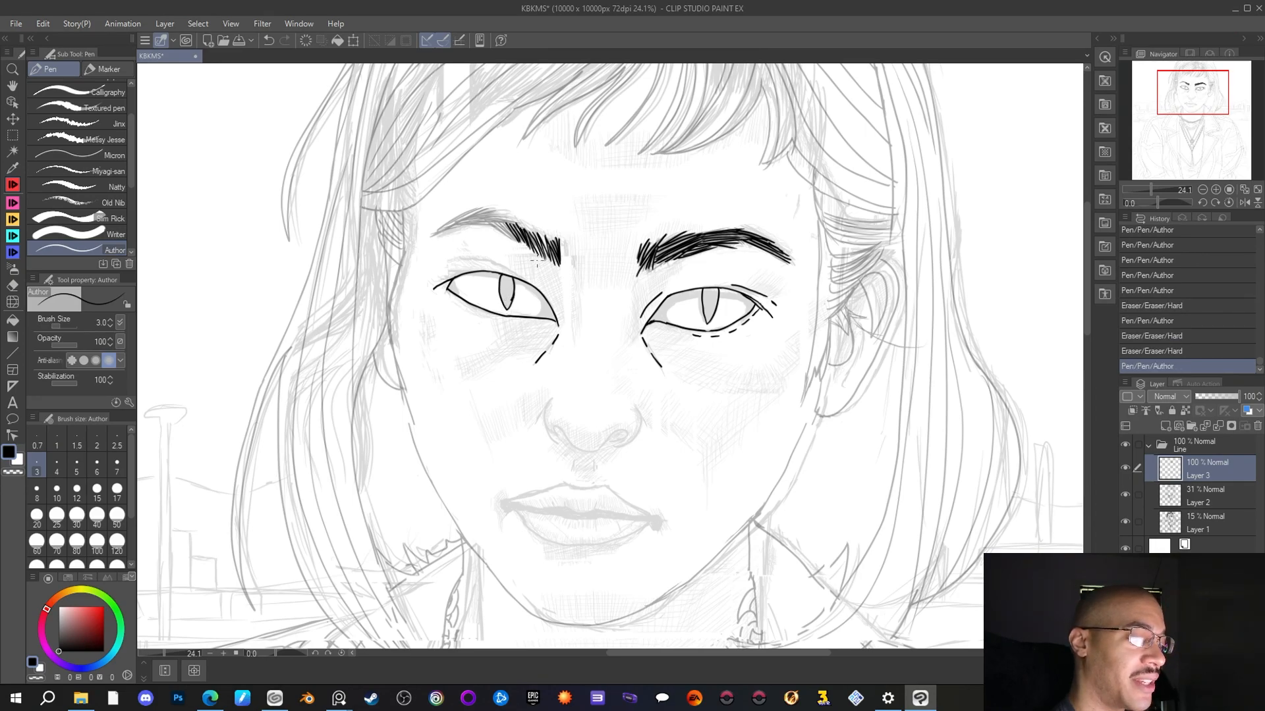
Set the Hard eraser's brush size to 12.5 and trim stray ink around the right eye's pupil
{"action": "left_click", "coordinate": [14, 286]}
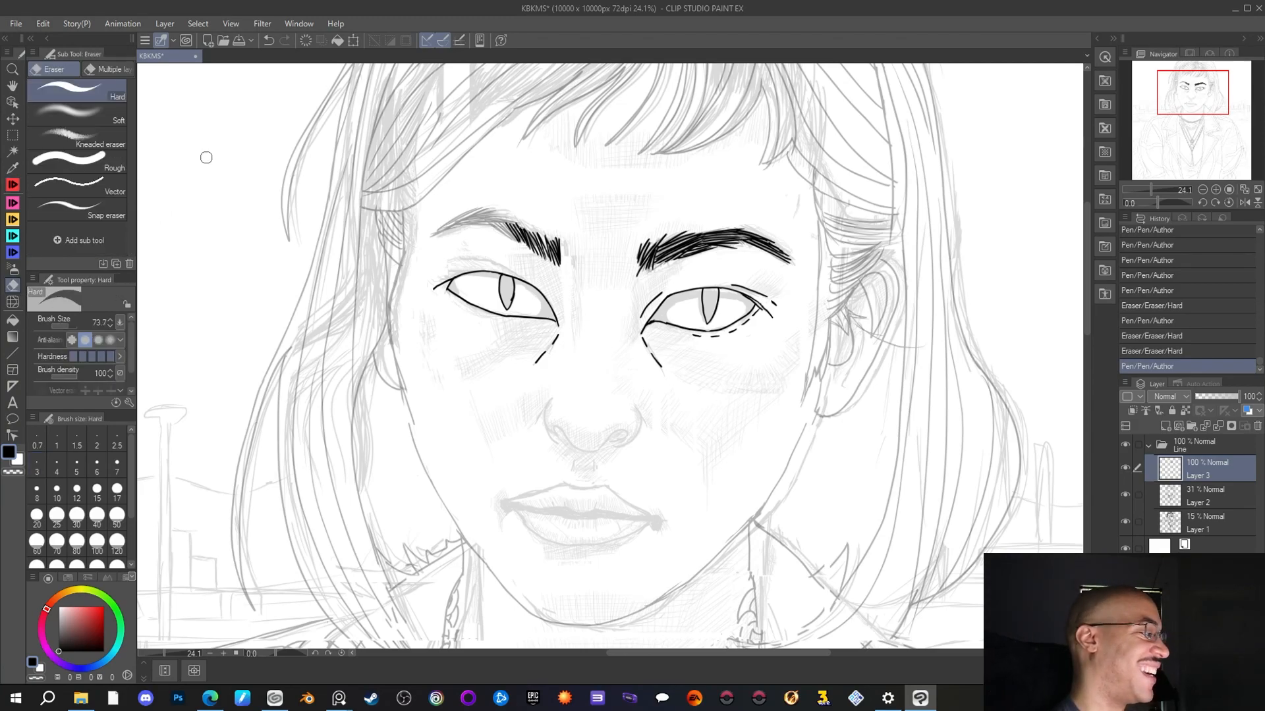
{"action": "left_click_drag", "start_coordinate": [67, 326], "coordinate": [64, 326]}
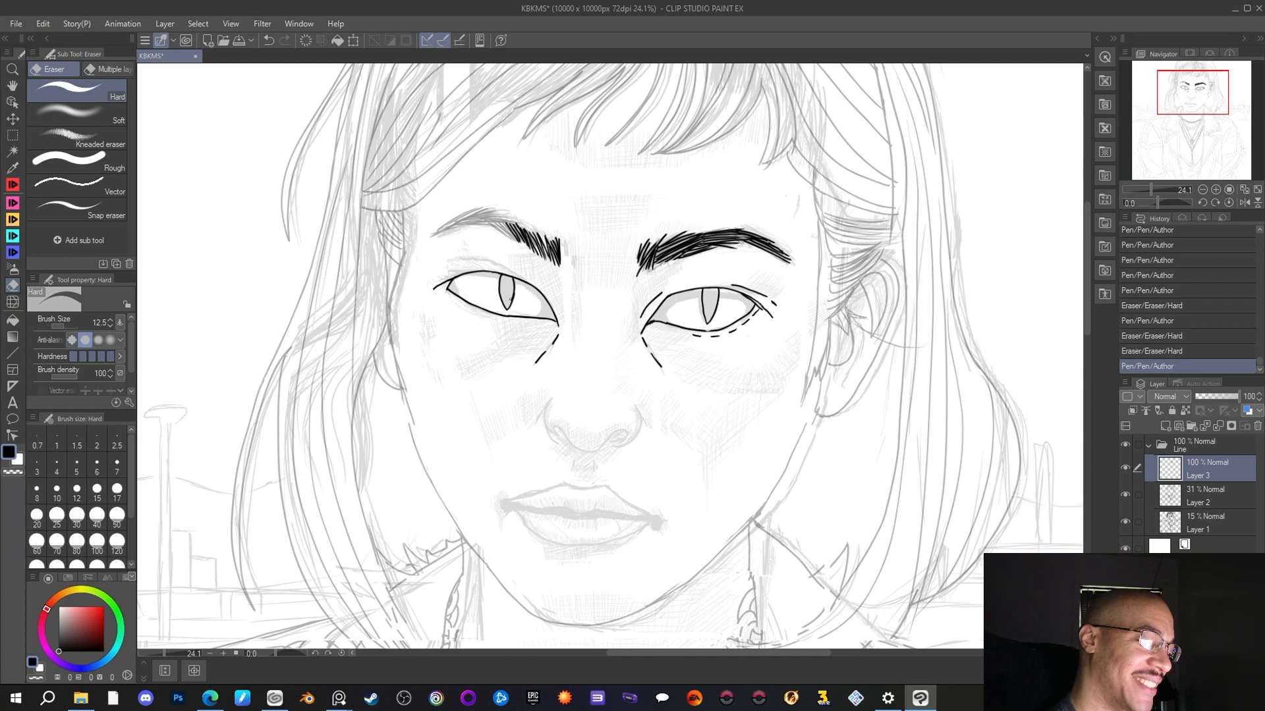
{"action": "left_click_drag", "start_coordinate": [513, 296], "coordinate": [549, 268]}
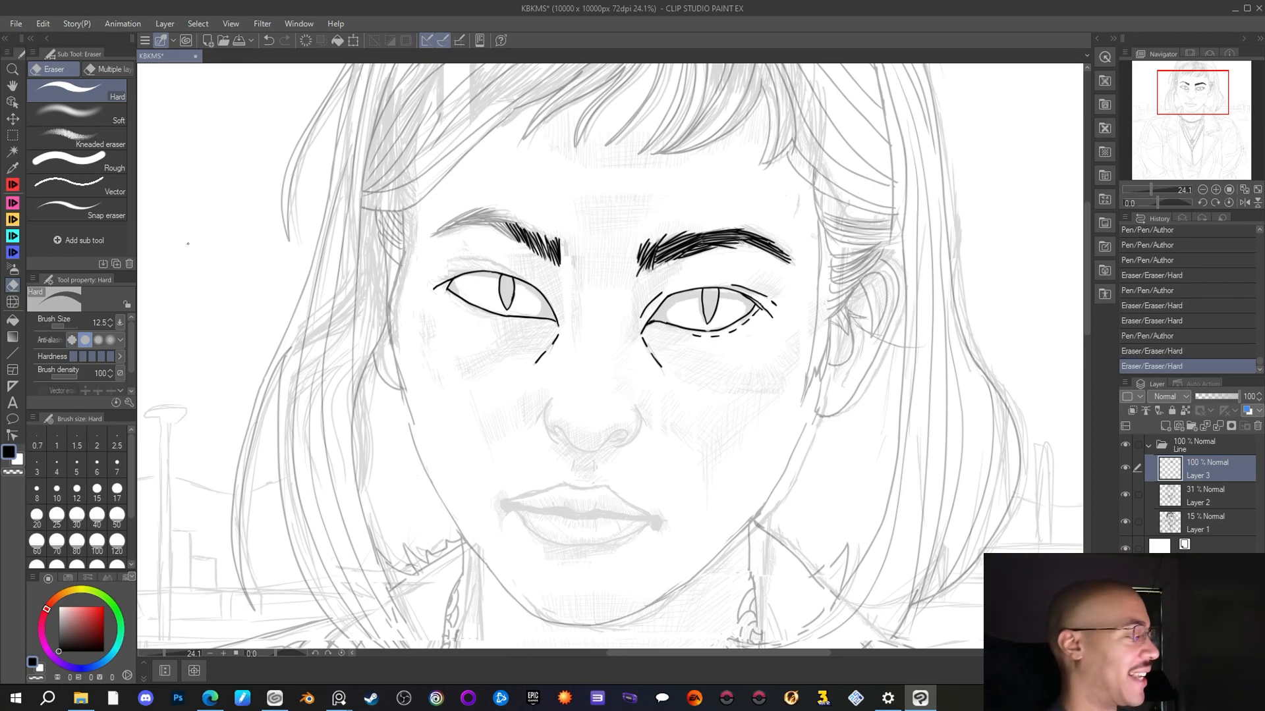
Ink a broken line of short dashes just below the right eye's lower lid, erasing and redrawing one dash
{"action": "key", "text": "p"}
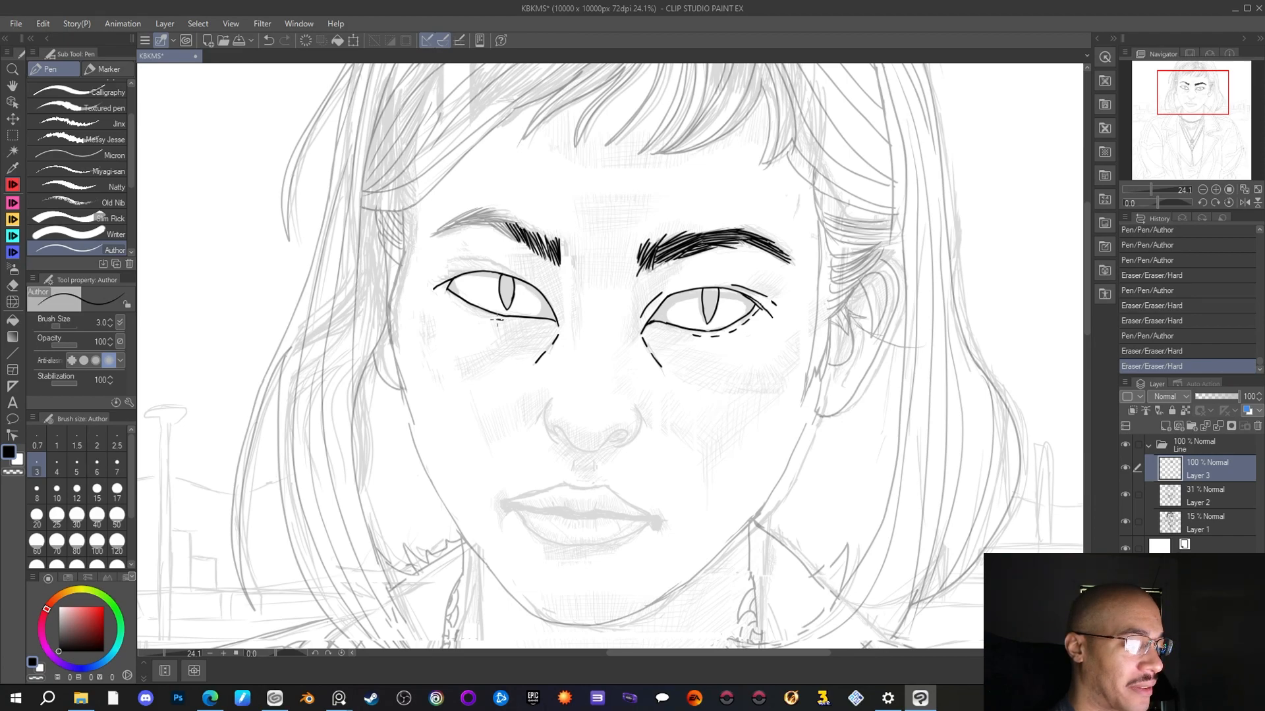
{"action": "left_click_drag", "start_coordinate": [502, 320], "coordinate": [491, 316]}
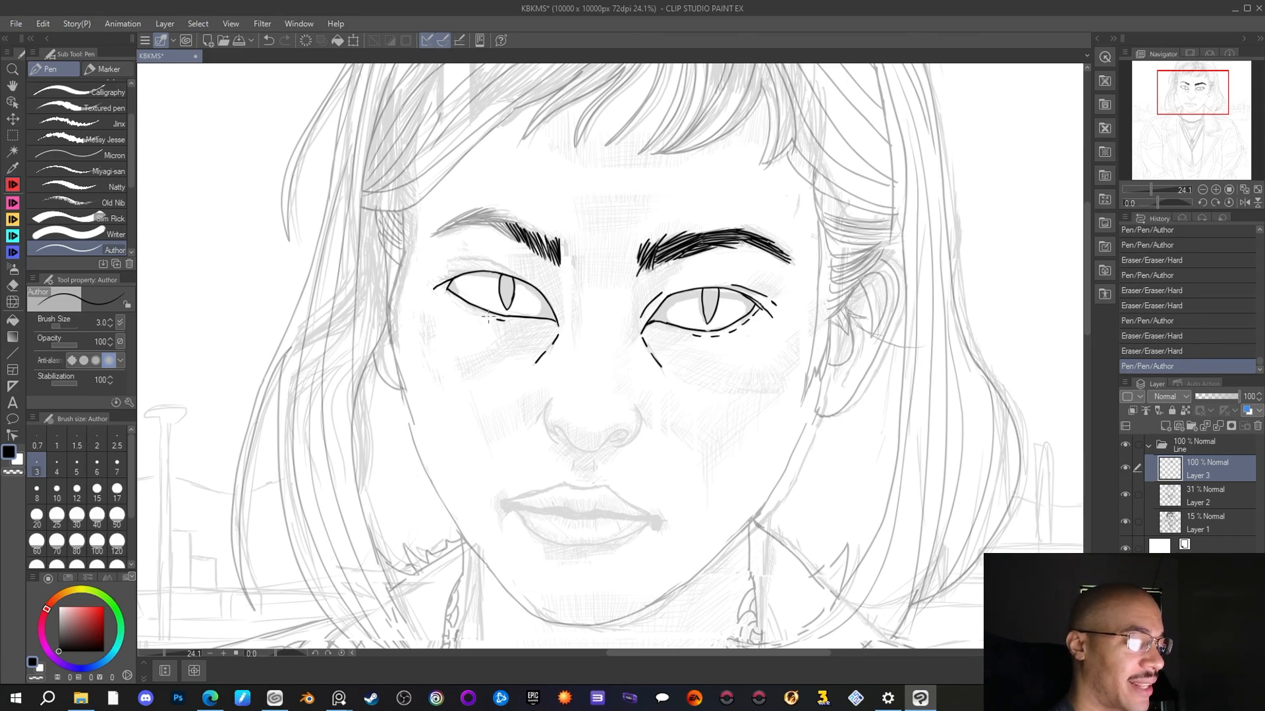
{"action": "left_click_drag", "start_coordinate": [490, 320], "coordinate": [478, 315]}
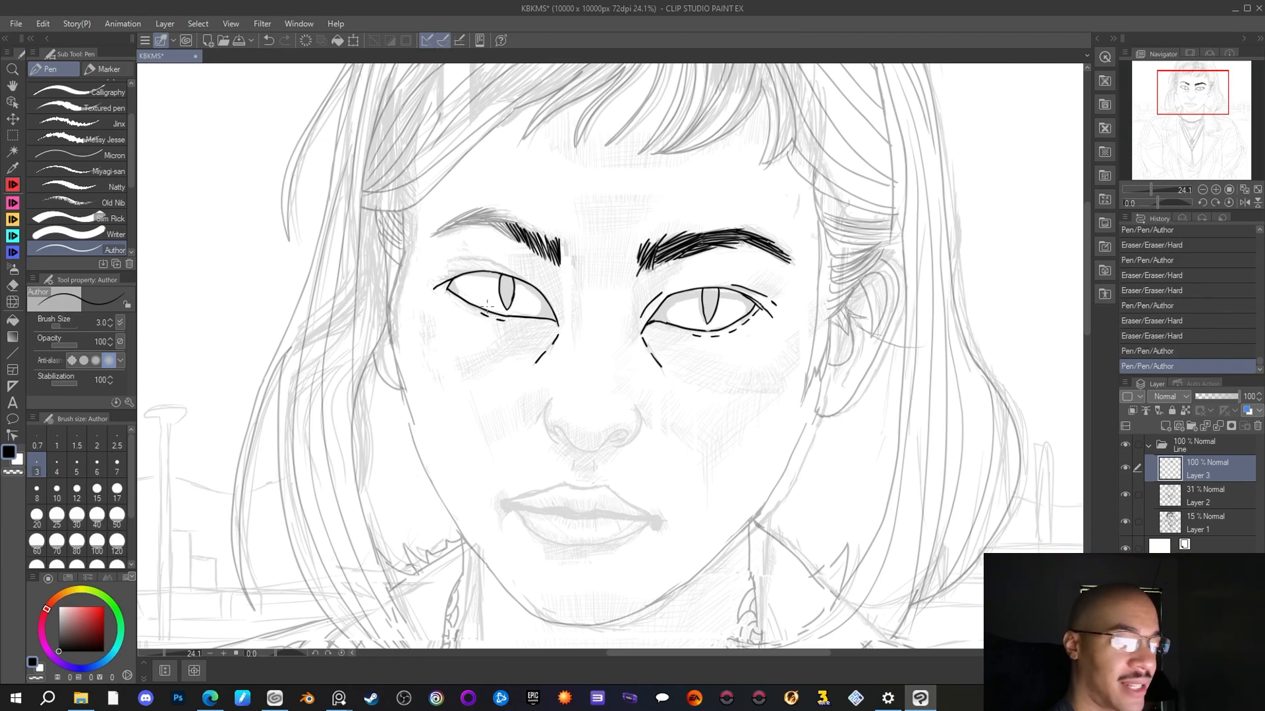
{"action": "key", "text": "e"}
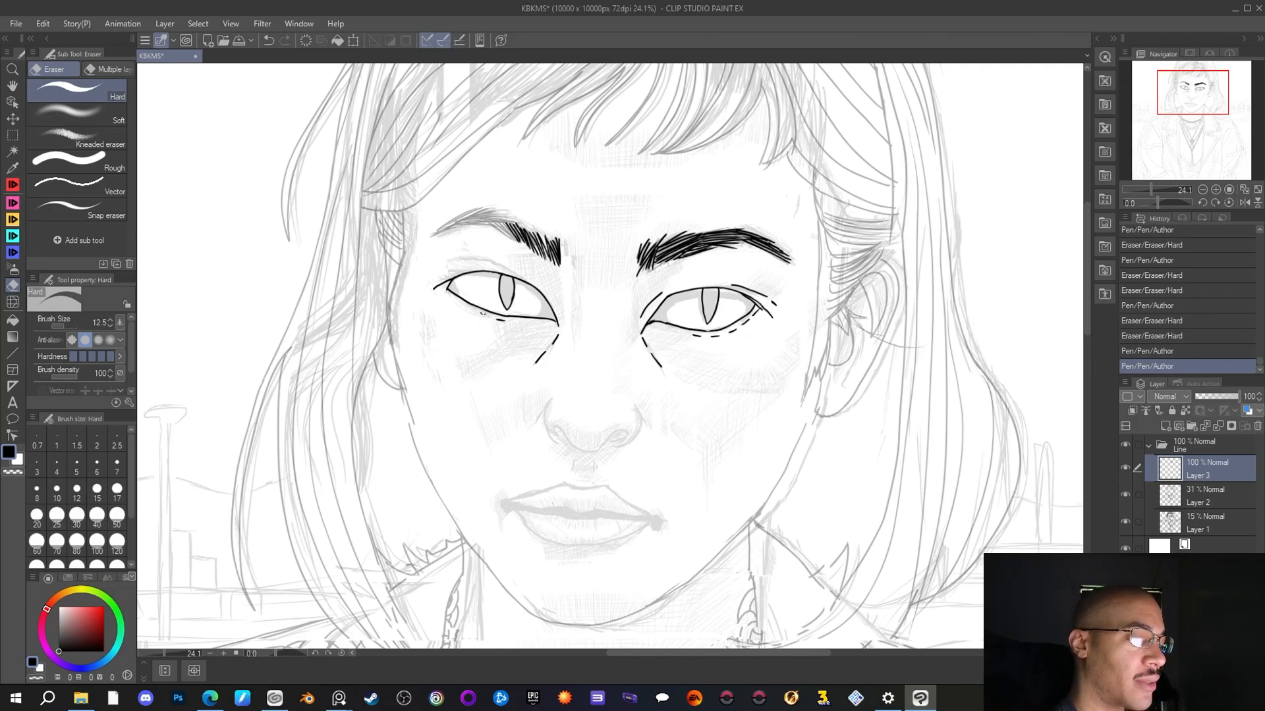
{"action": "left_click", "coordinate": [485, 315]}
{"action": "key", "text": "p"}
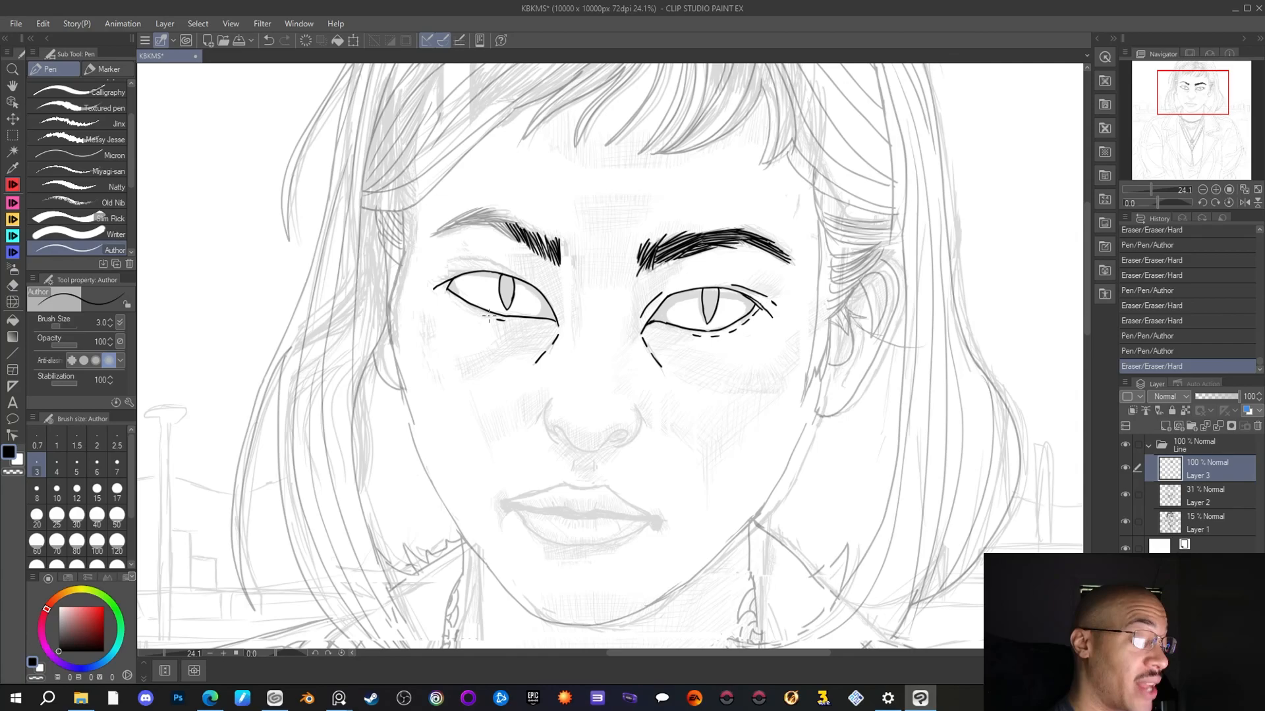
{"action": "left_click_drag", "start_coordinate": [480, 312], "coordinate": [490, 316]}
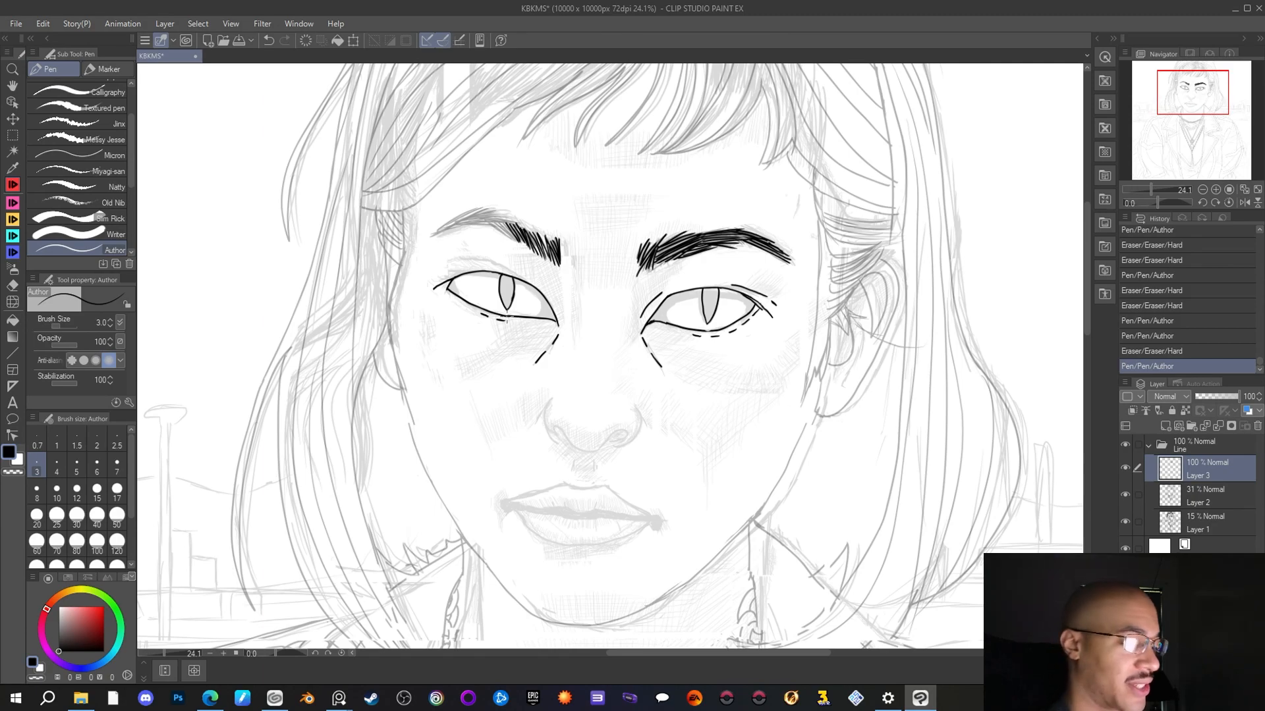
{"action": "left_click_drag", "start_coordinate": [514, 321], "coordinate": [527, 318]}
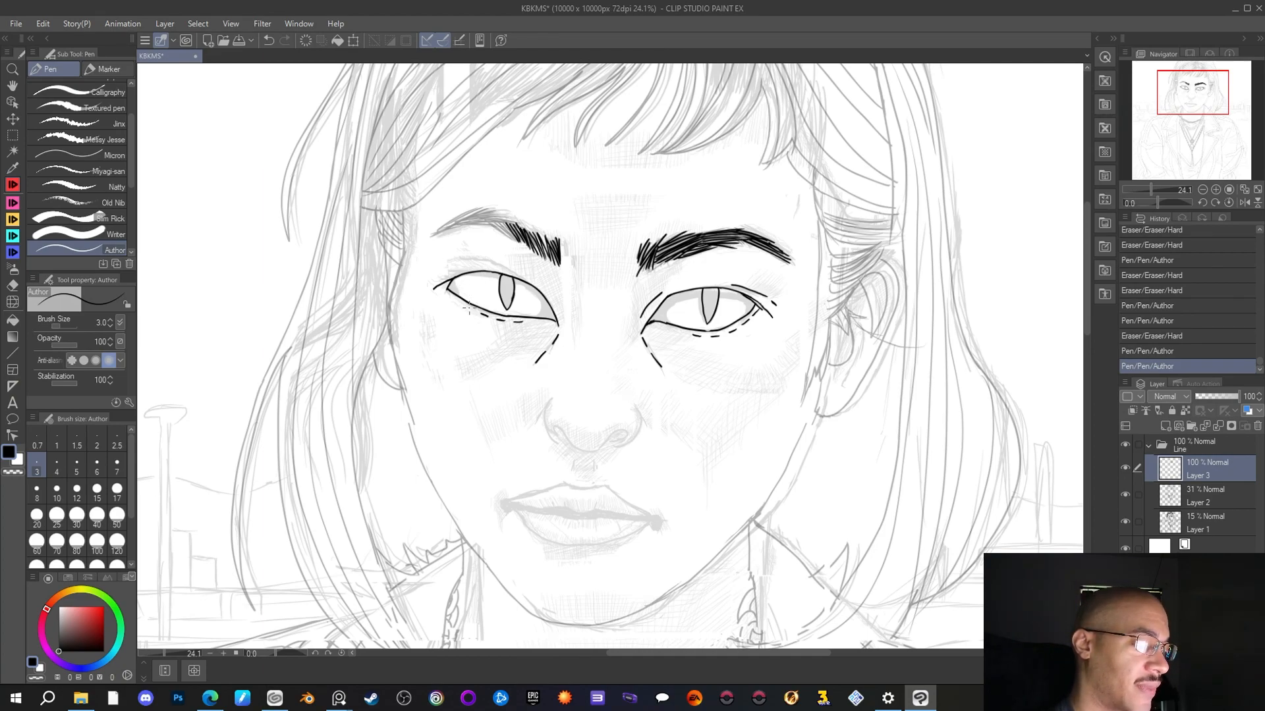
{"action": "left_click_drag", "start_coordinate": [463, 307], "coordinate": [459, 301]}
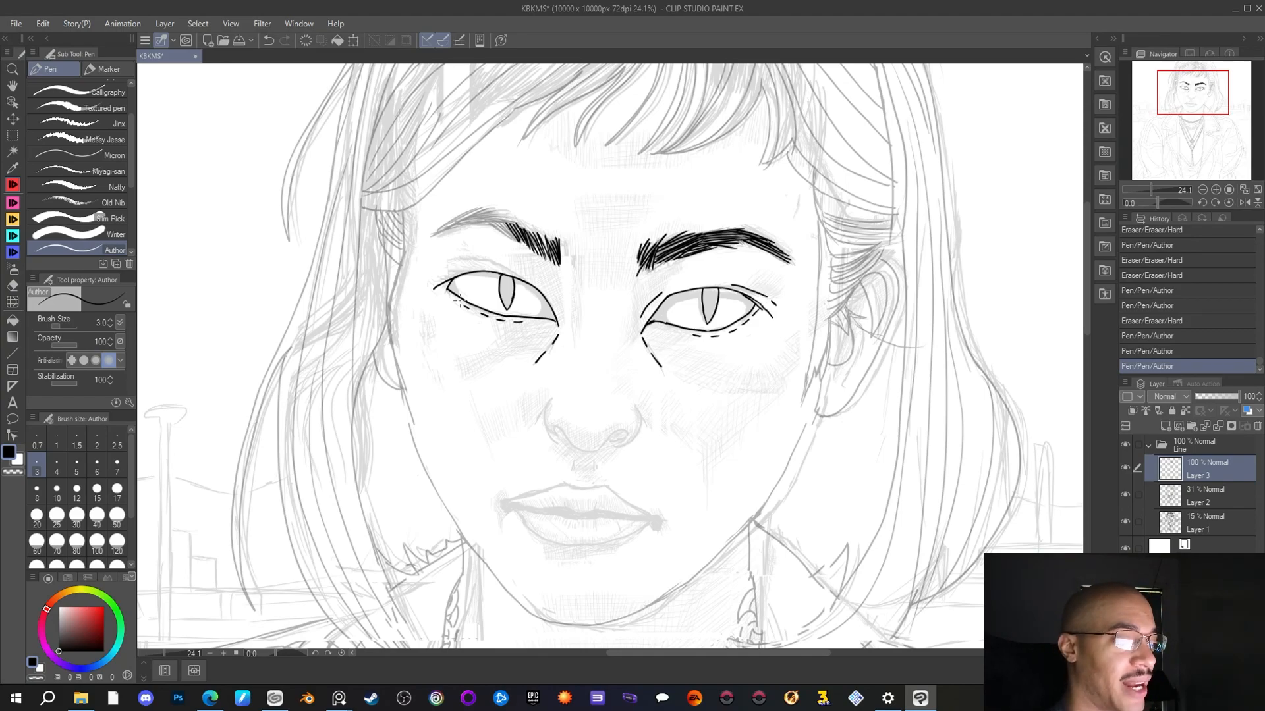
Fill the rest of the left eyebrow with short hair strokes out to its outer tip, and ink the crease above the left eye
{"action": "mouse_move", "coordinate": [506, 220]}
{"action": "left_mouse_down"}
{"action": "mouse_move", "coordinate": [512, 245]}
{"action": "mouse_move", "coordinate": [501, 234]}
{"action": "left_mouse_up"}
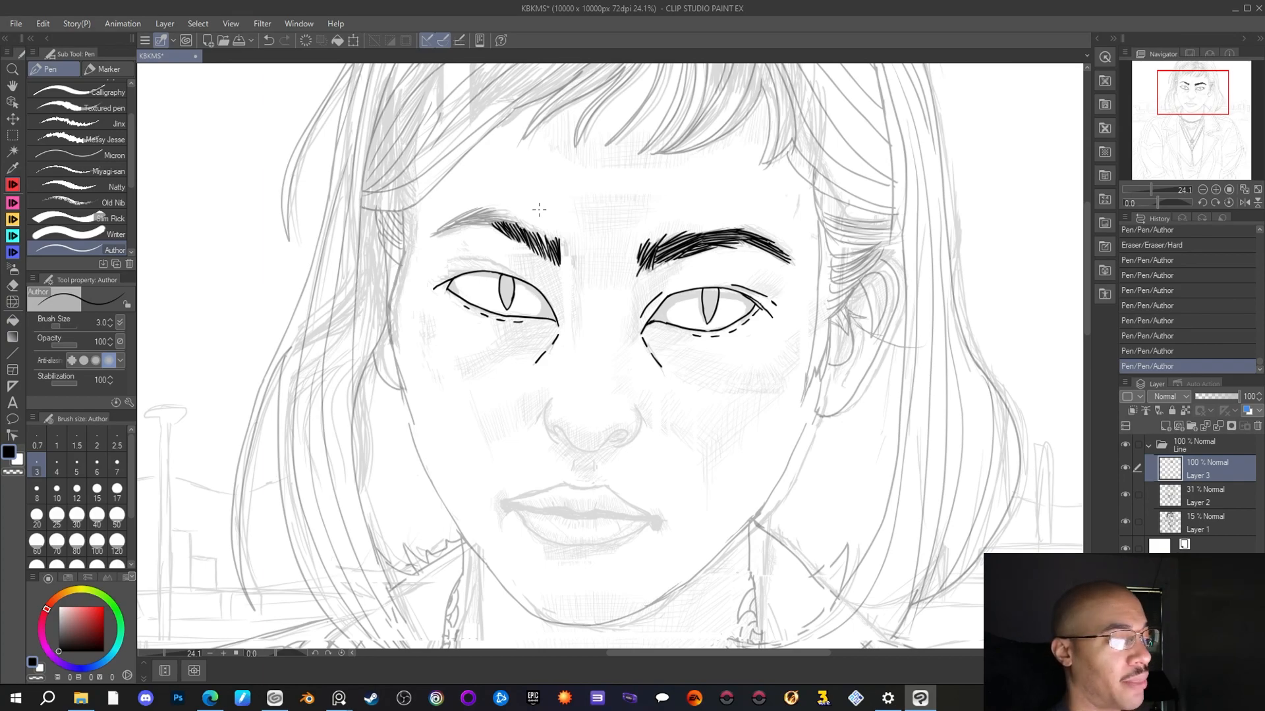
{"action": "mouse_move", "coordinate": [516, 223]}
{"action": "left_mouse_down"}
{"action": "mouse_move", "coordinate": [486, 220]}
{"action": "mouse_move", "coordinate": [511, 213]}
{"action": "mouse_move", "coordinate": [462, 223]}
{"action": "mouse_move", "coordinate": [499, 211]}
{"action": "mouse_move", "coordinate": [463, 220]}
{"action": "mouse_move", "coordinate": [487, 205]}
{"action": "mouse_move", "coordinate": [453, 227]}
{"action": "mouse_move", "coordinate": [479, 204]}
{"action": "mouse_move", "coordinate": [427, 242]}
{"action": "left_mouse_up"}
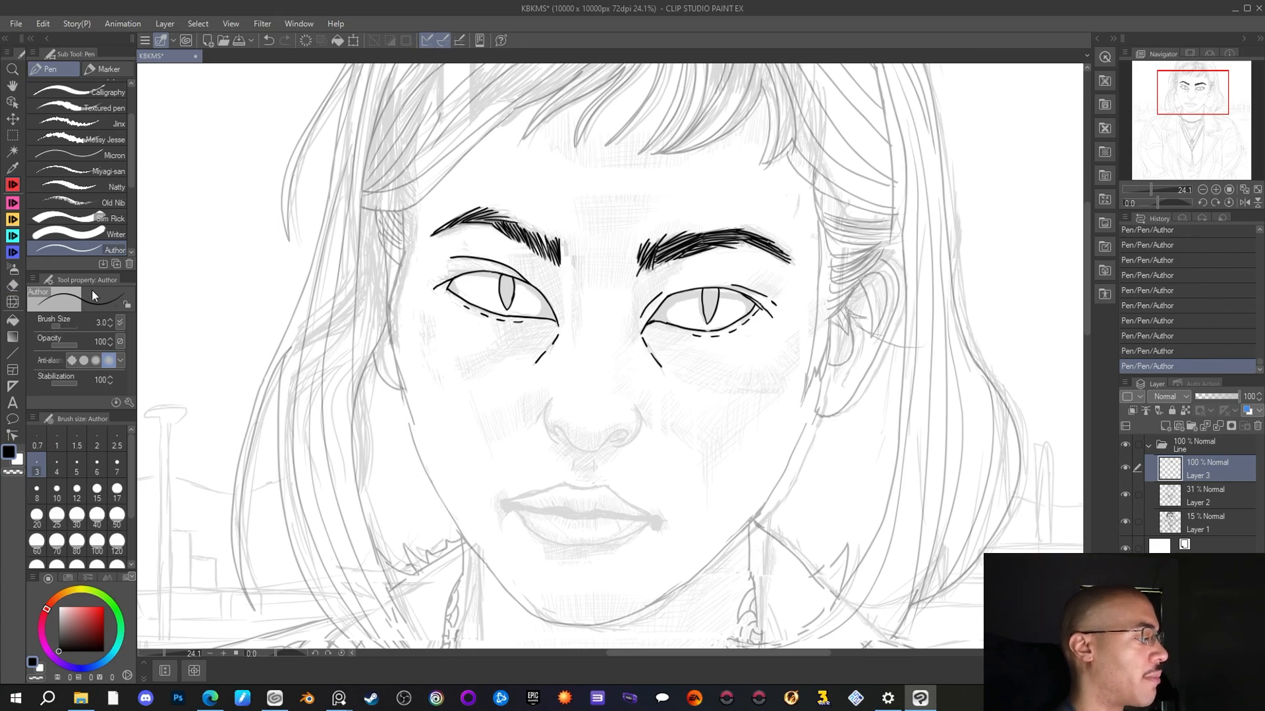
Erase the left eye's upper crease line with the Hard eraser at size 57.2 and redraw its inner part with the Author pen
{"action": "left_click", "coordinate": [19, 284]}
{"action": "left_click", "coordinate": [450, 256]}
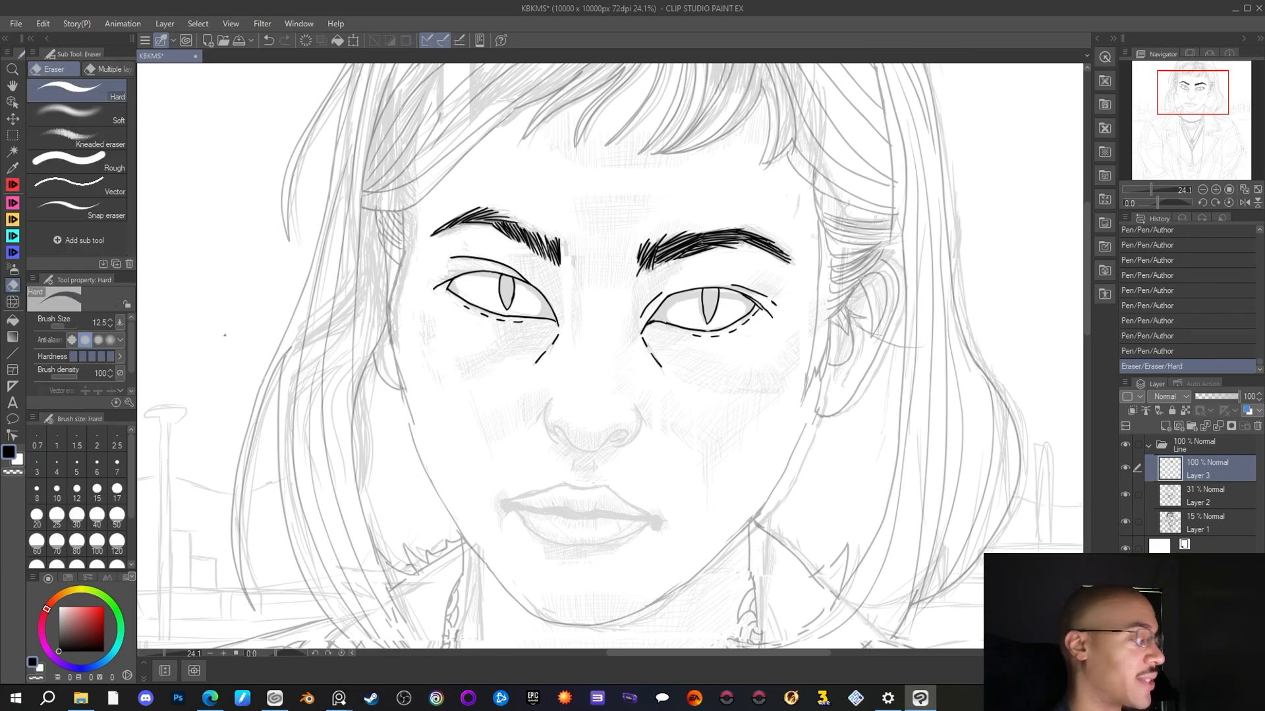
{"action": "left_click_drag", "start_coordinate": [67, 325], "coordinate": [78, 325]}
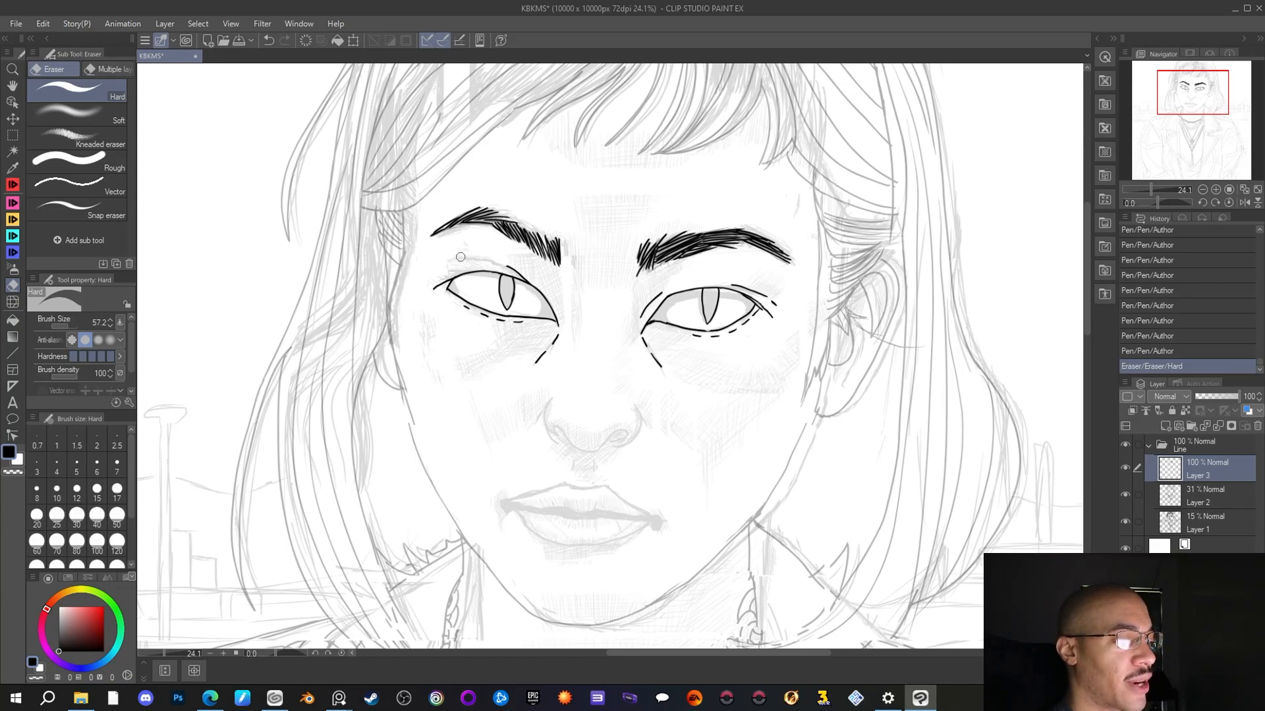
{"action": "left_click", "coordinate": [526, 277]}
{"action": "left_click", "coordinate": [14, 185]}
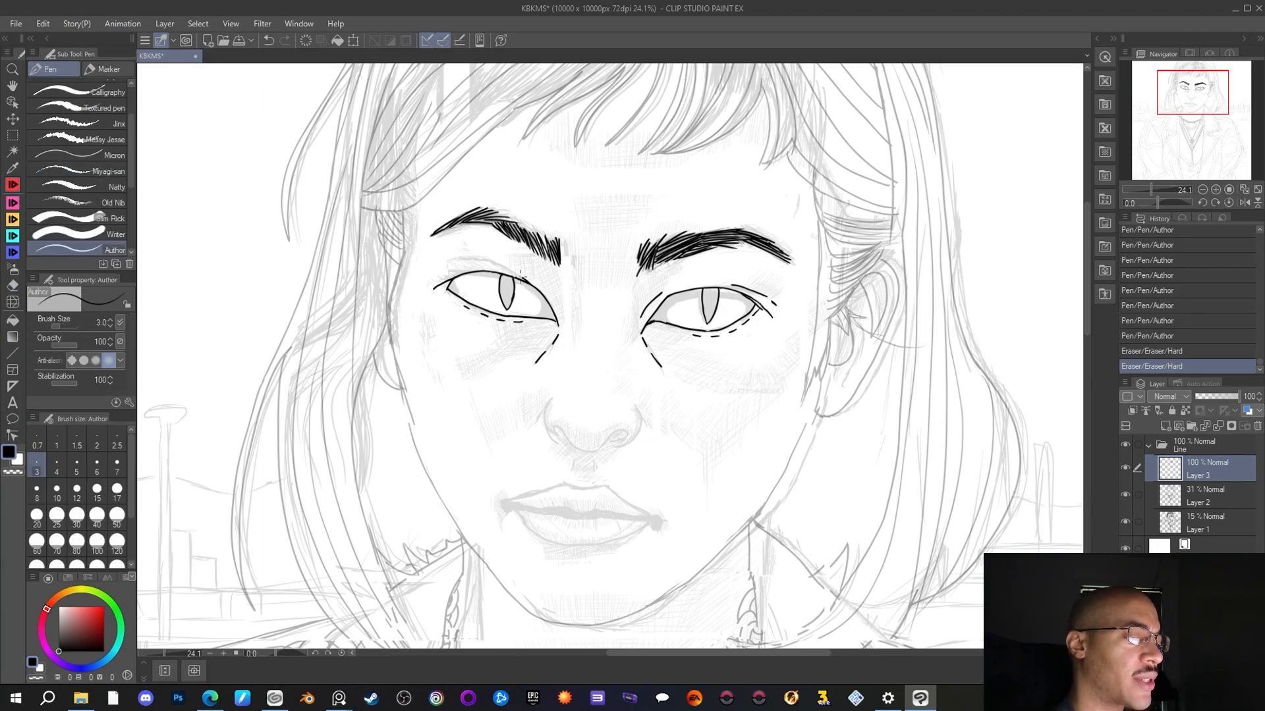
{"action": "left_click_drag", "start_coordinate": [489, 265], "coordinate": [519, 270]}
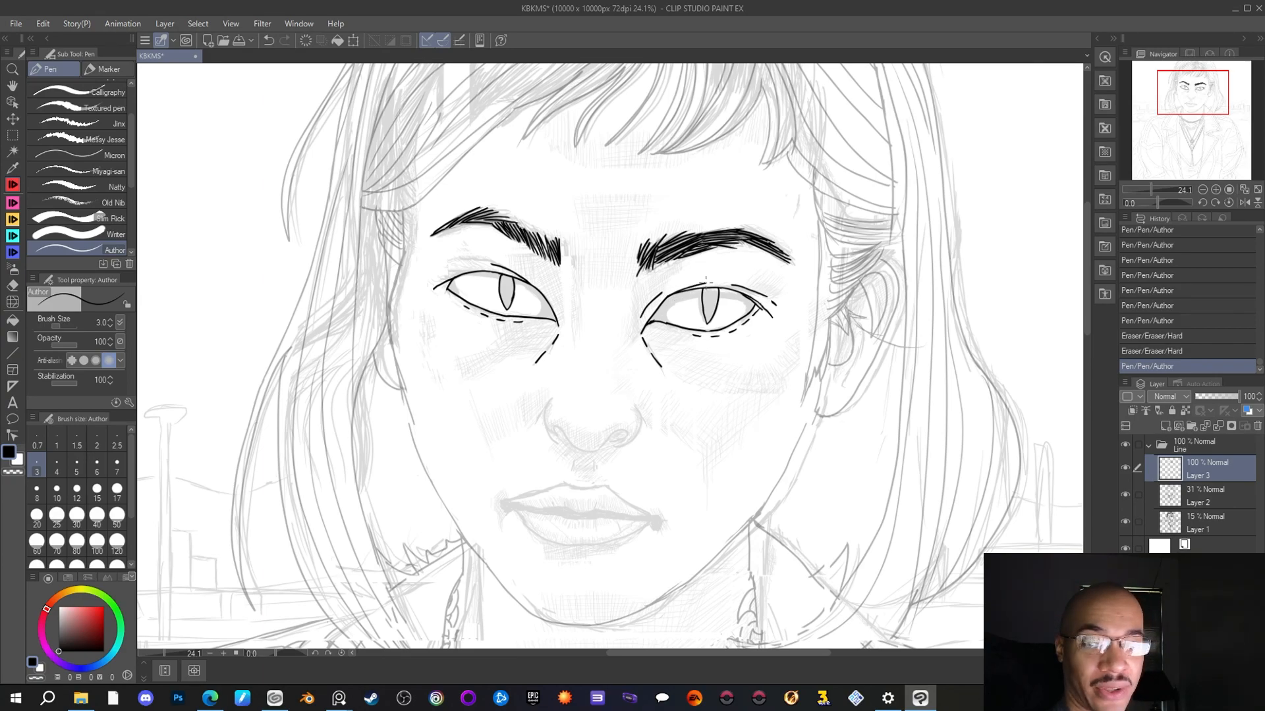
Ink the crease line just above the right eye's upper lid, erasing and redrawing its middle section
{"action": "left_click_drag", "start_coordinate": [707, 282], "coordinate": [703, 290]}
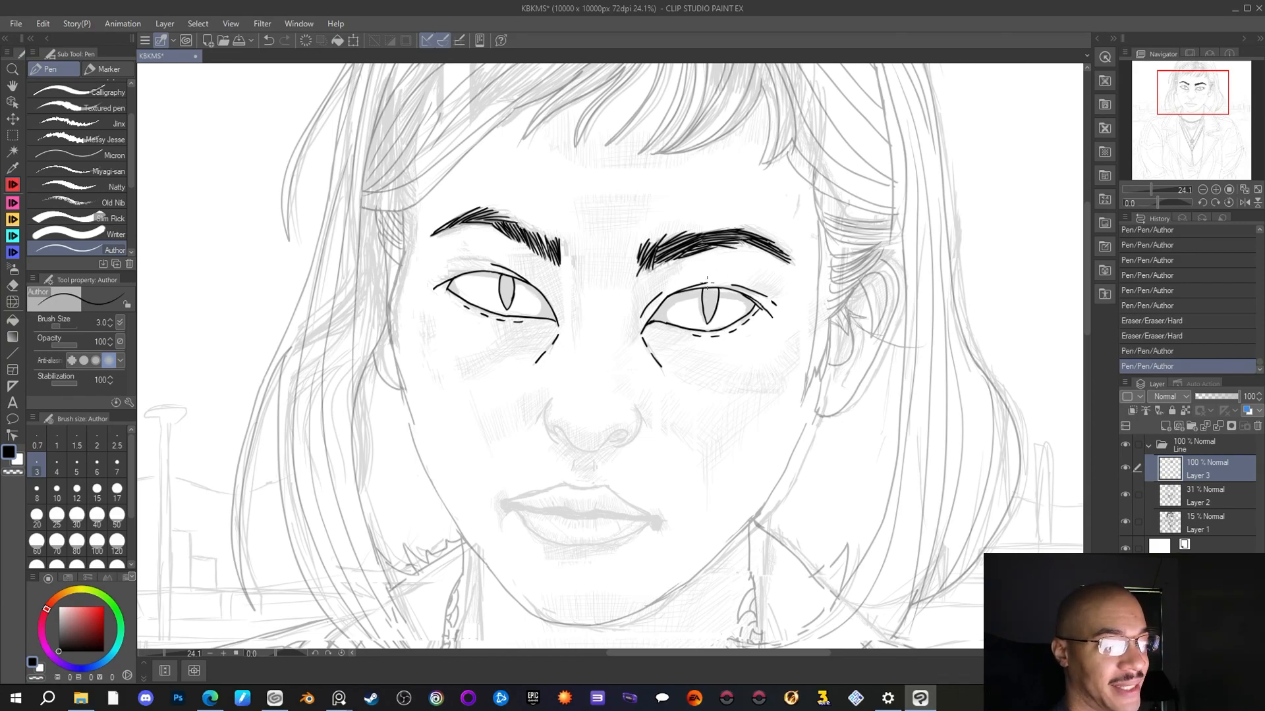
{"action": "left_click_drag", "start_coordinate": [730, 281], "coordinate": [745, 292]}
{"action": "key", "text": "e"}
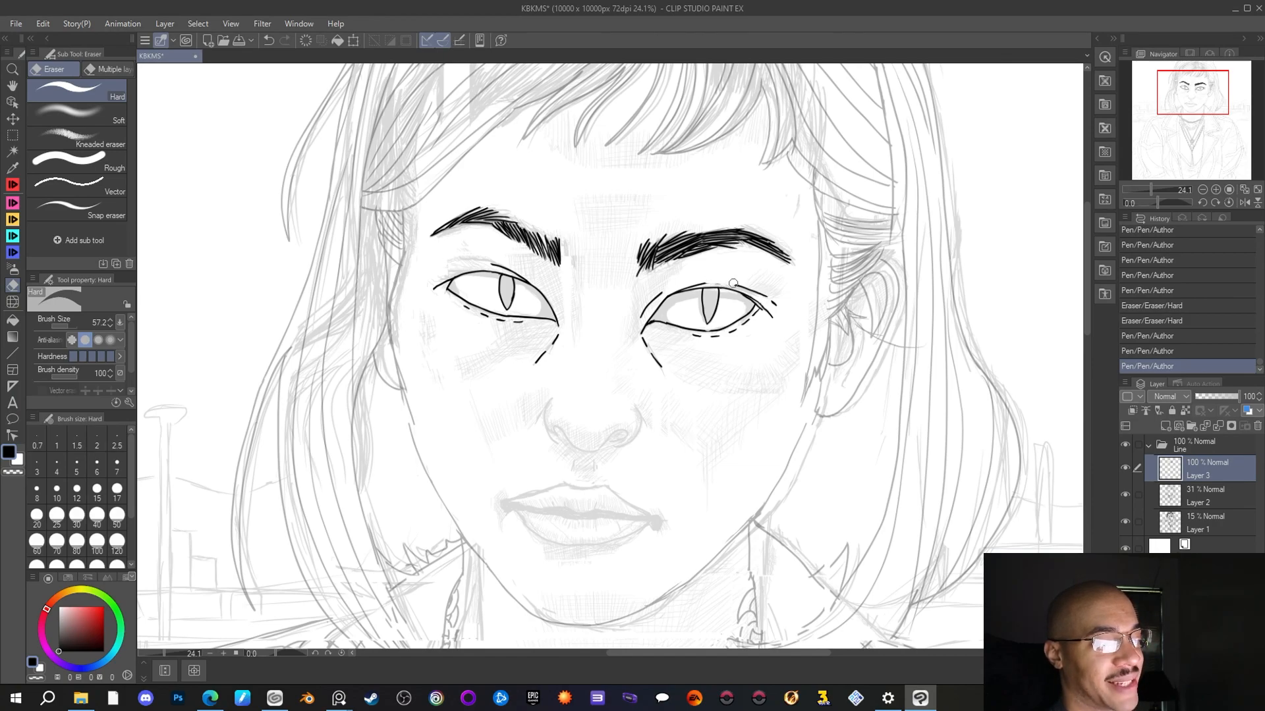
{"action": "left_click_drag", "start_coordinate": [718, 281], "coordinate": [732, 282]}
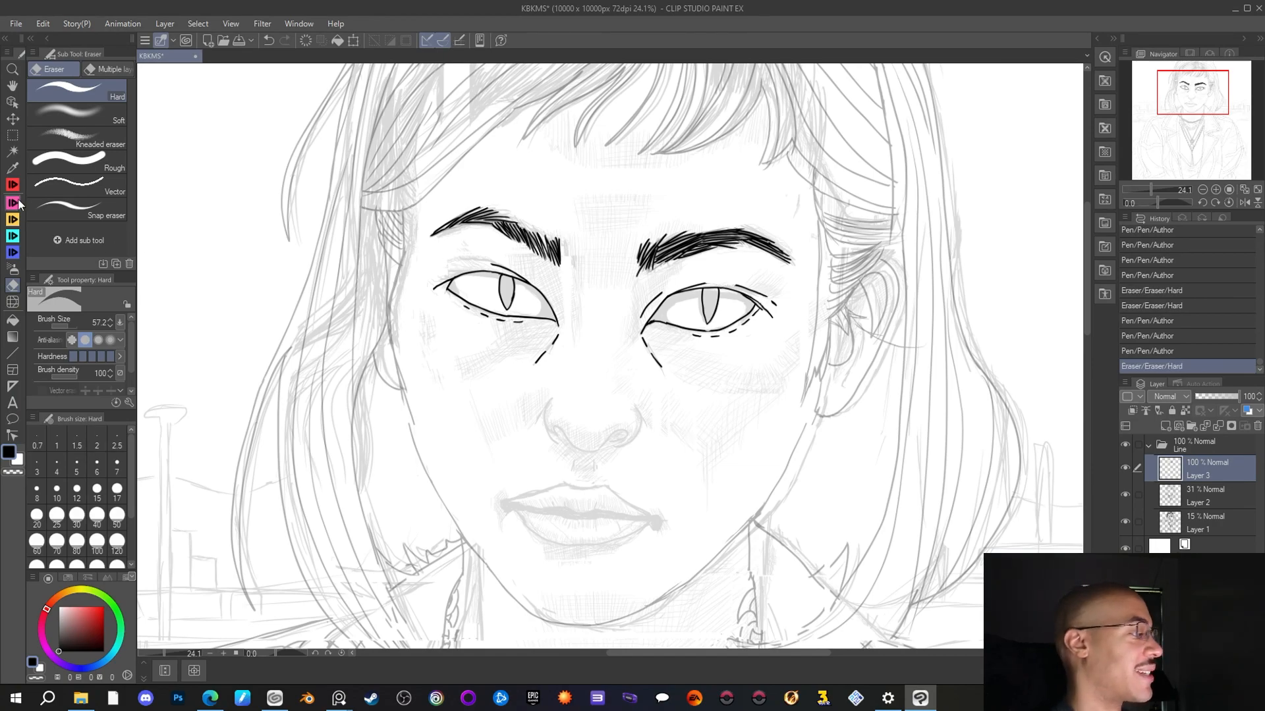
{"action": "key", "text": "p"}
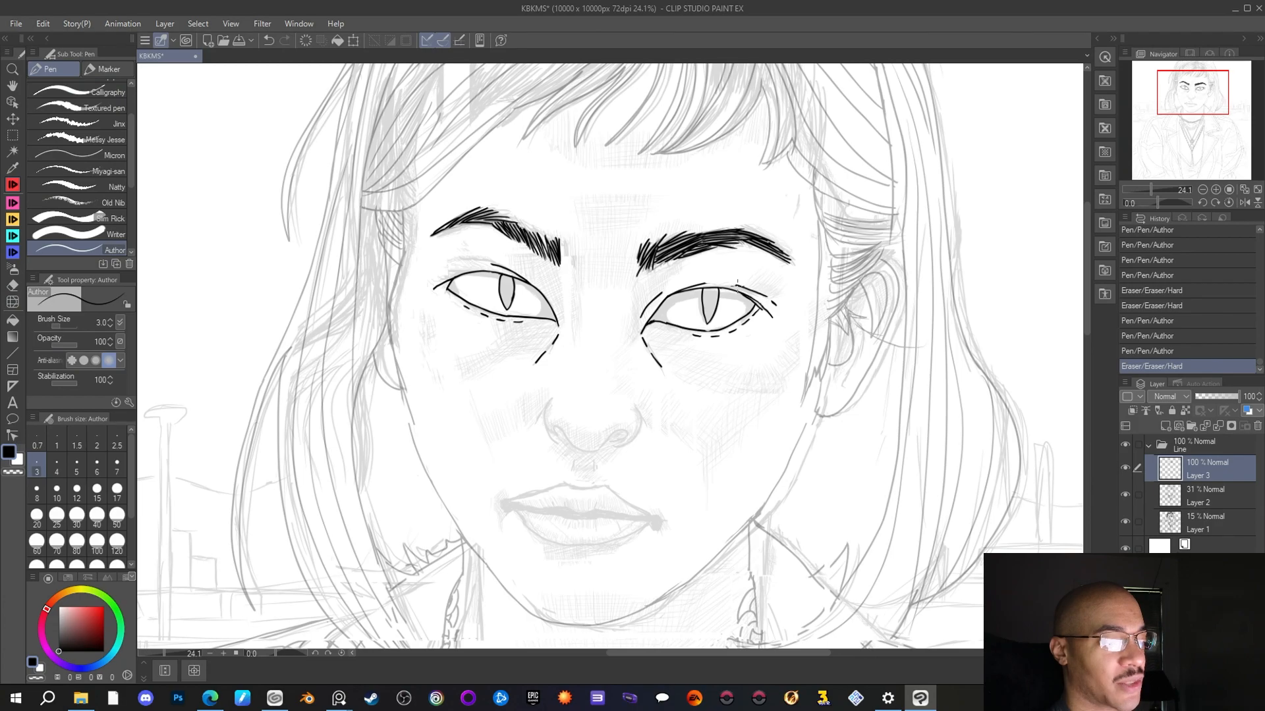
{"action": "left_click_drag", "start_coordinate": [728, 287], "coordinate": [738, 282]}
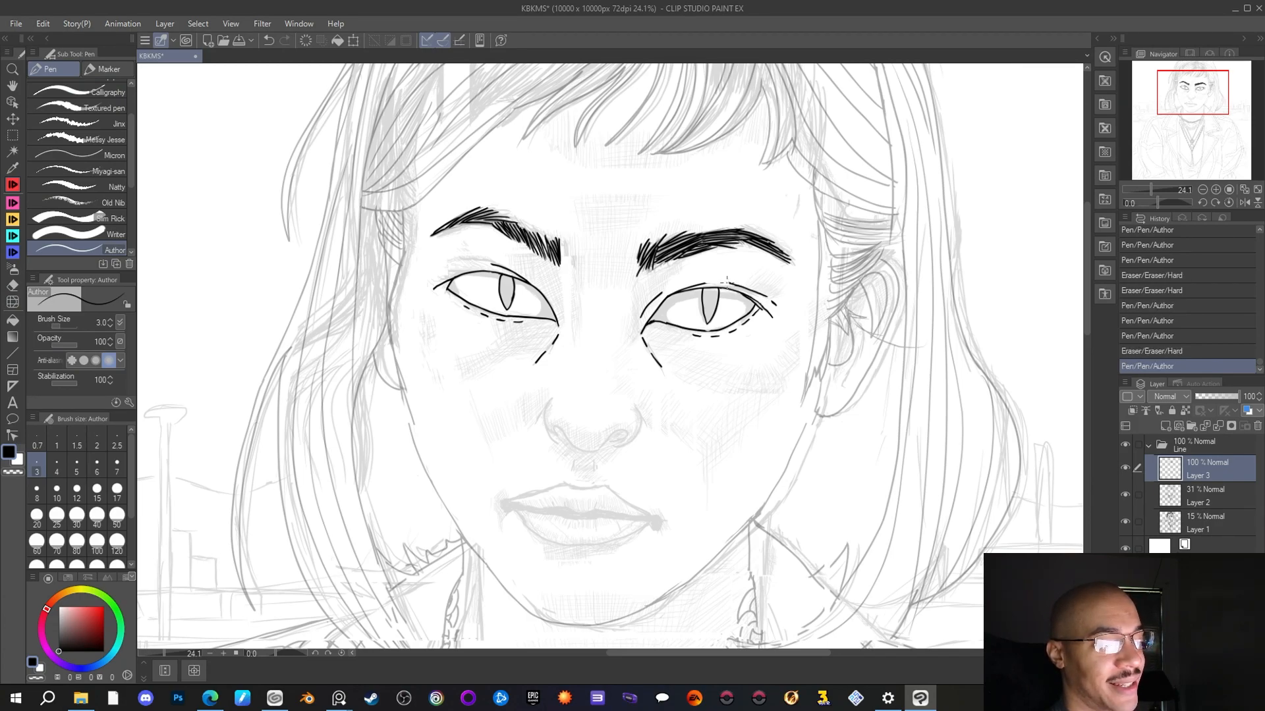
{"action": "left_click_drag", "start_coordinate": [703, 282], "coordinate": [724, 282]}
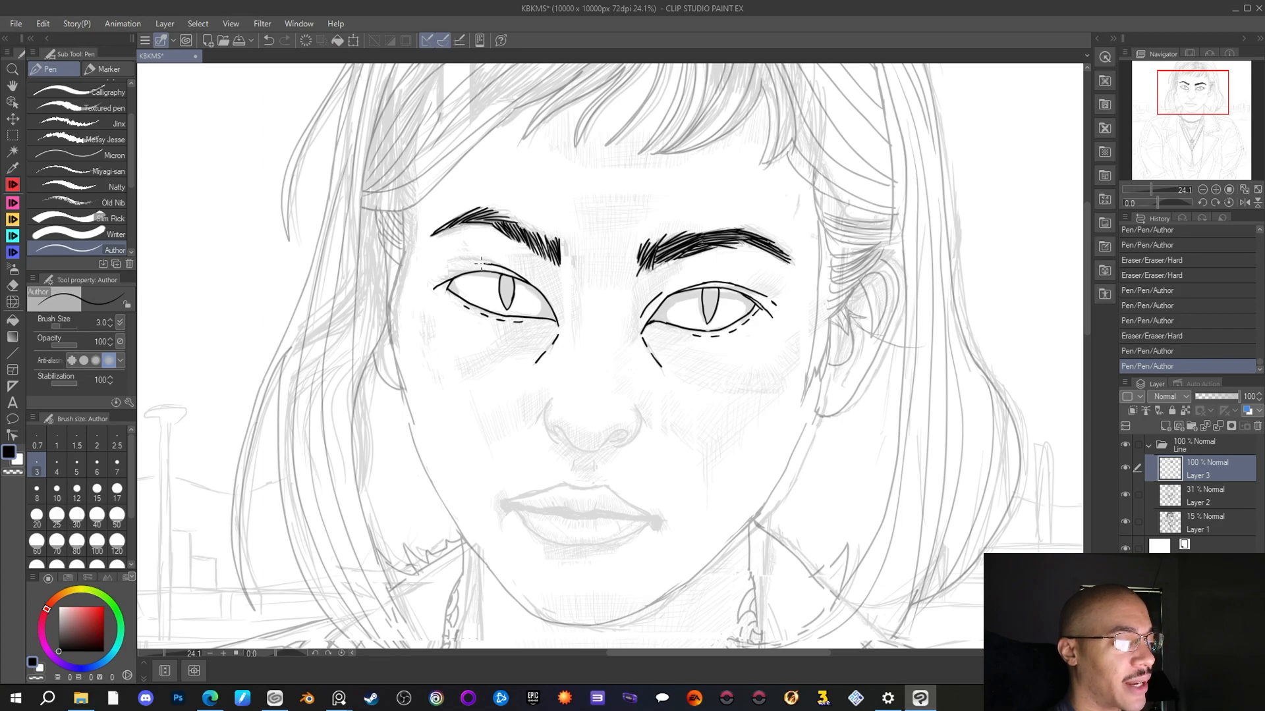
Continue the left eye's upper crease toward the outer corner as a broken line of short dashes
{"action": "left_click_drag", "start_coordinate": [477, 263], "coordinate": [476, 264]}
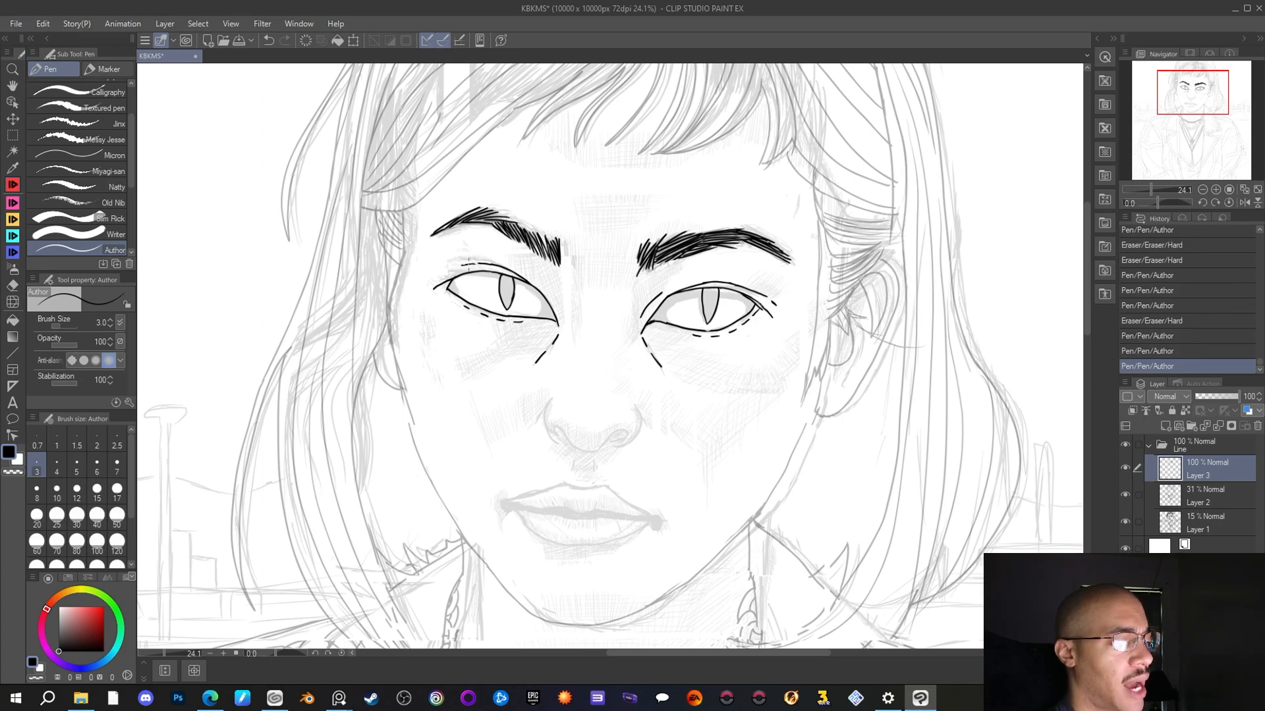
{"action": "left_click_drag", "start_coordinate": [478, 264], "coordinate": [446, 261]}
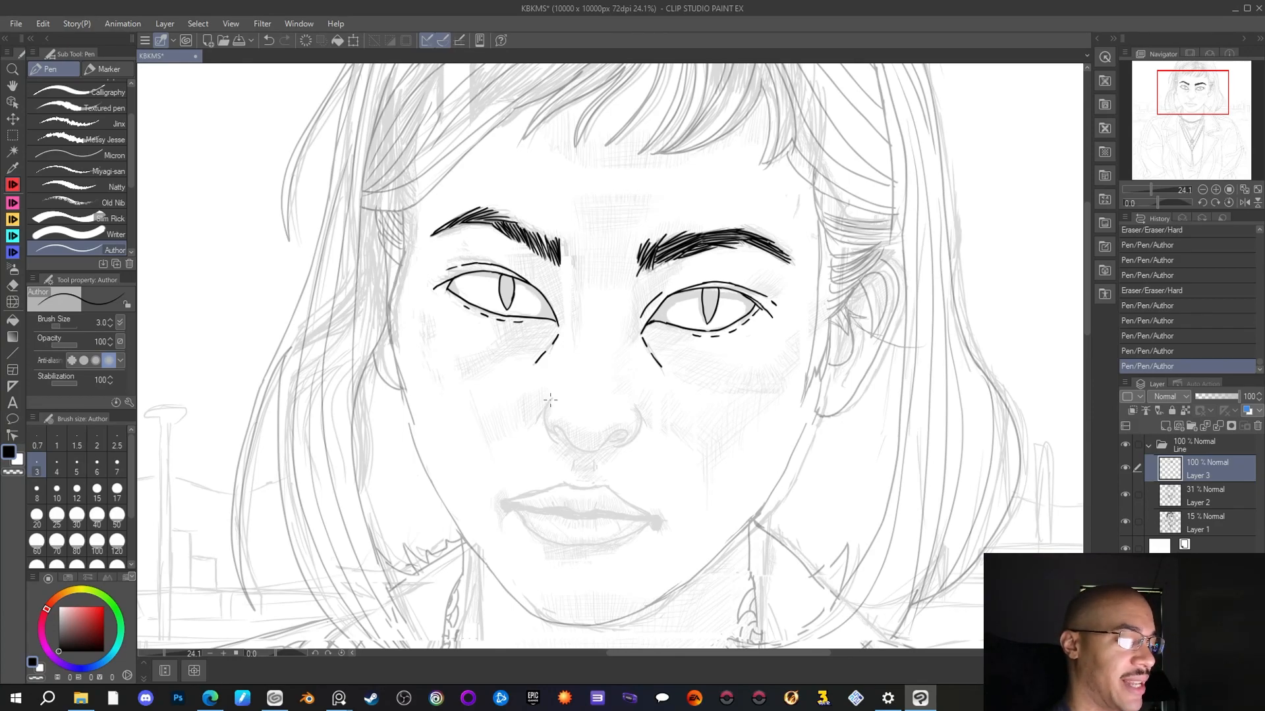
Ink the nose over the sketch with curved strokes for both wings, the underside of the tip and both nostrils
{"action": "left_click_drag", "start_coordinate": [552, 399], "coordinate": [535, 423]}
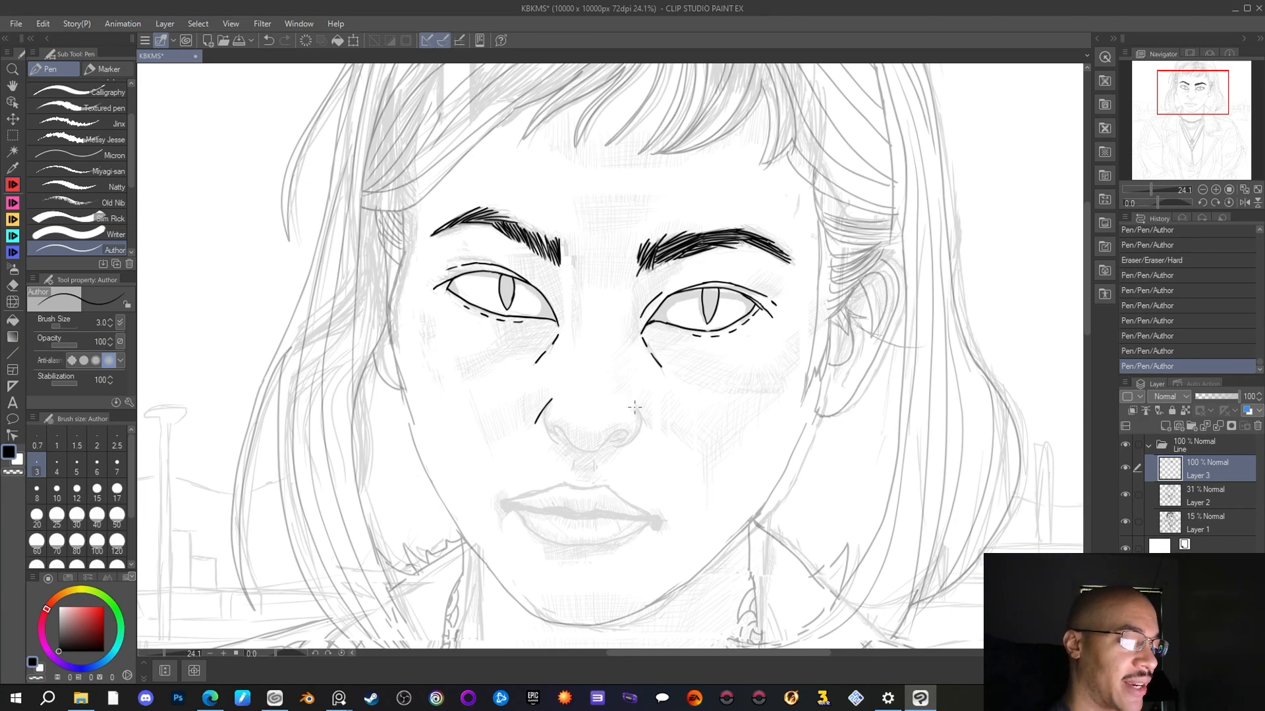
{"action": "left_click_drag", "start_coordinate": [635, 406], "coordinate": [646, 430]}
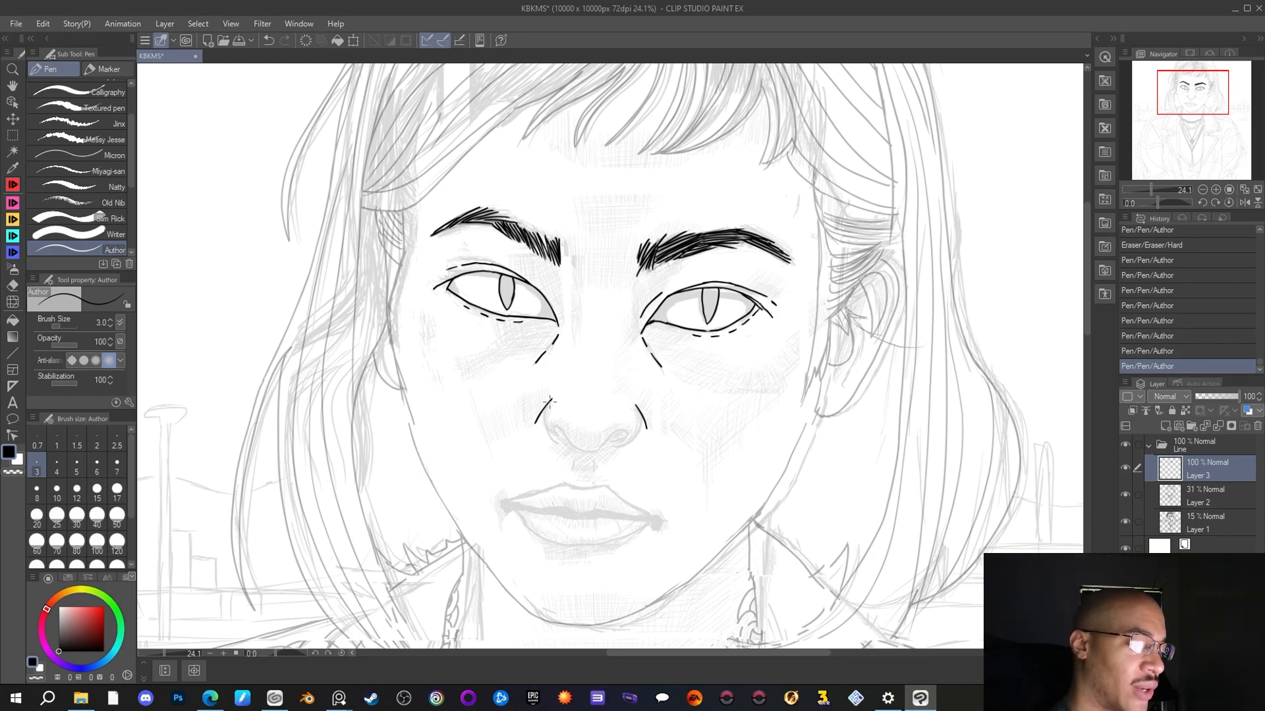
{"action": "mouse_move", "coordinate": [551, 401]}
{"action": "left_mouse_down"}
{"action": "mouse_move", "coordinate": [546, 429]}
{"action": "mouse_move", "coordinate": [560, 446]}
{"action": "mouse_move", "coordinate": [623, 447]}
{"action": "mouse_move", "coordinate": [643, 416]}
{"action": "mouse_move", "coordinate": [638, 406]}
{"action": "mouse_move", "coordinate": [626, 439]}
{"action": "mouse_move", "coordinate": [580, 454]}
{"action": "mouse_move", "coordinate": [560, 439]}
{"action": "left_mouse_up"}
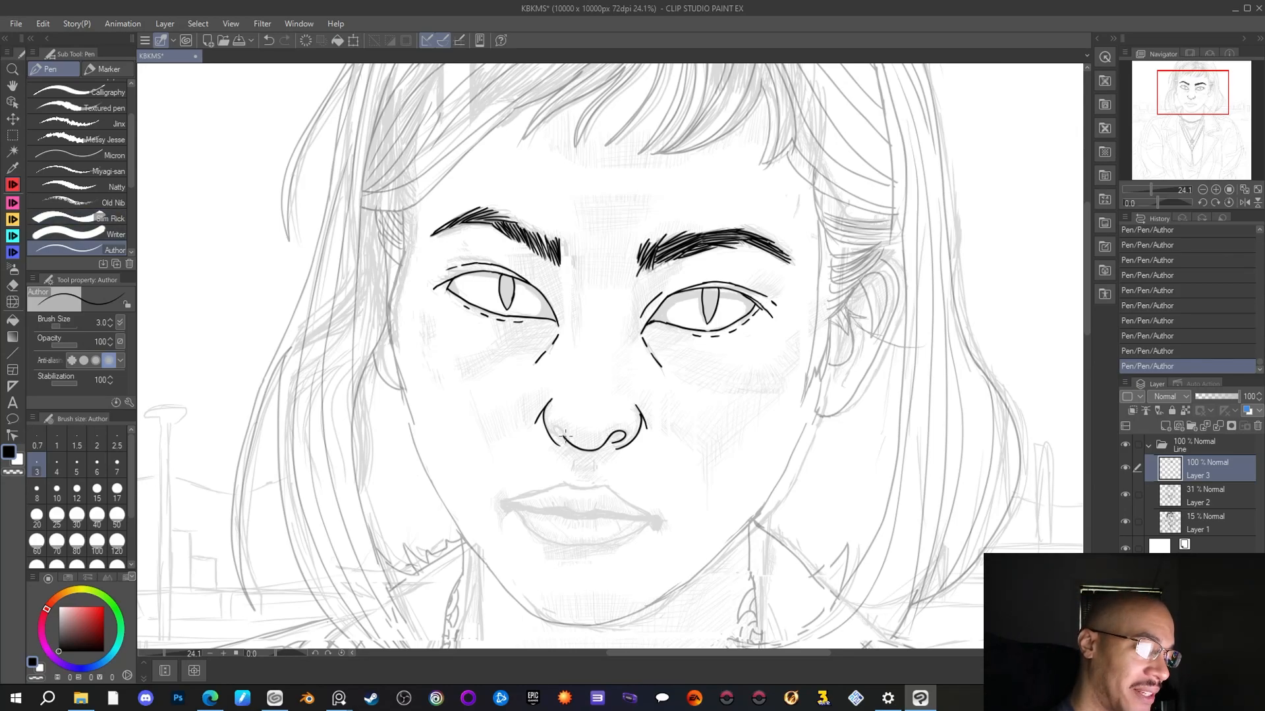
{"action": "mouse_move", "coordinate": [552, 429]}
{"action": "left_mouse_down"}
{"action": "mouse_move", "coordinate": [563, 444]}
{"action": "mouse_move", "coordinate": [566, 430]}
{"action": "left_mouse_up"}
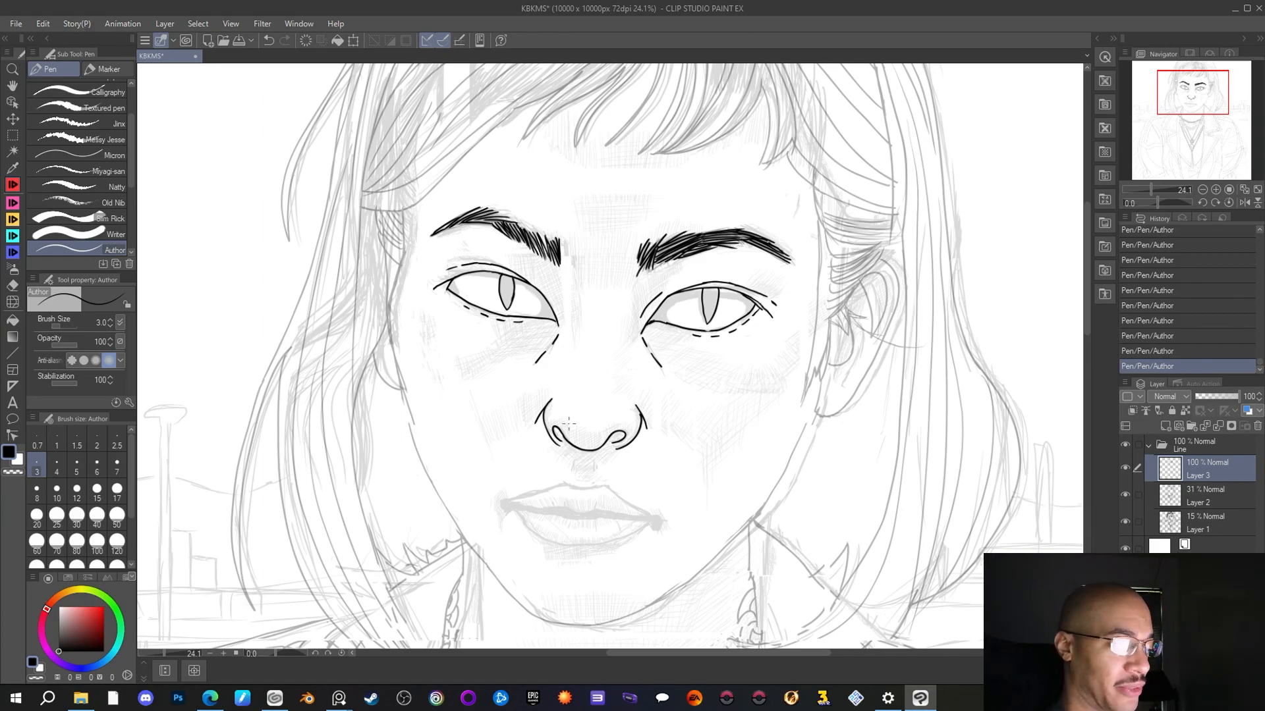
Ink a short philtrum mark between nose and upper lip, then erase it and redraw it slightly shorter
{"action": "left_click_drag", "start_coordinate": [574, 461], "coordinate": [570, 472]}
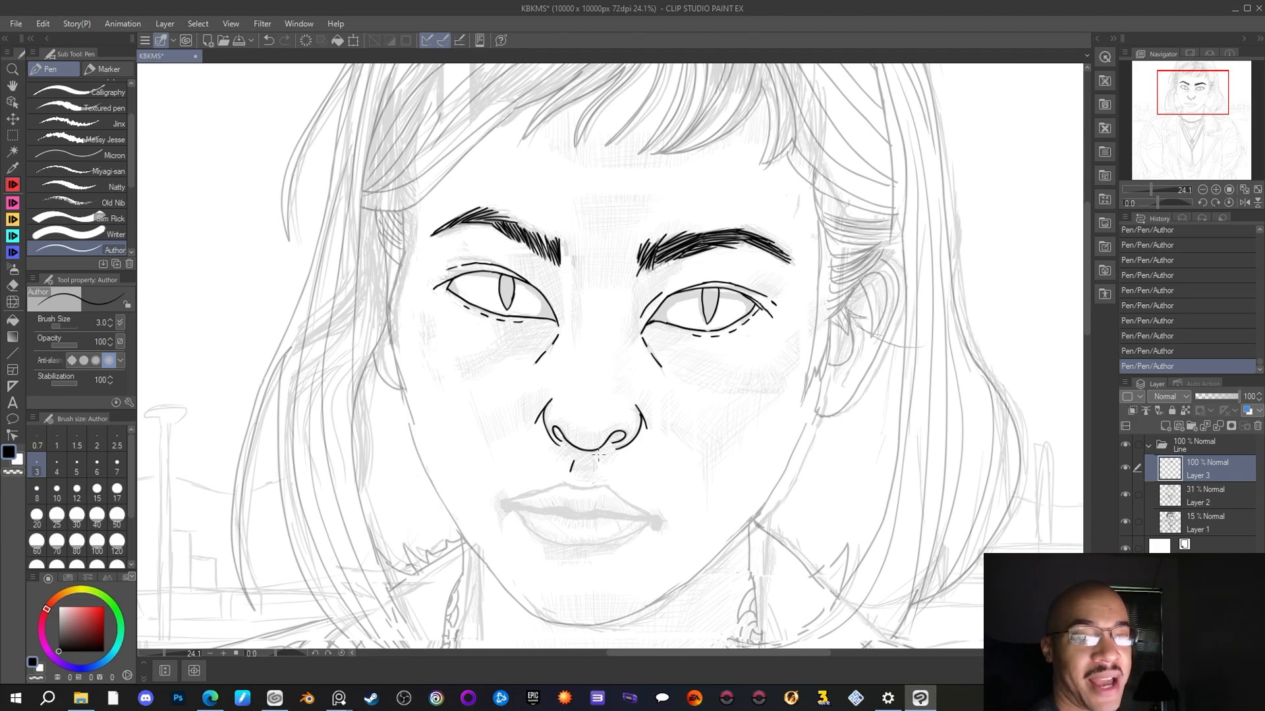
{"action": "key", "text": "alt+Tab"}
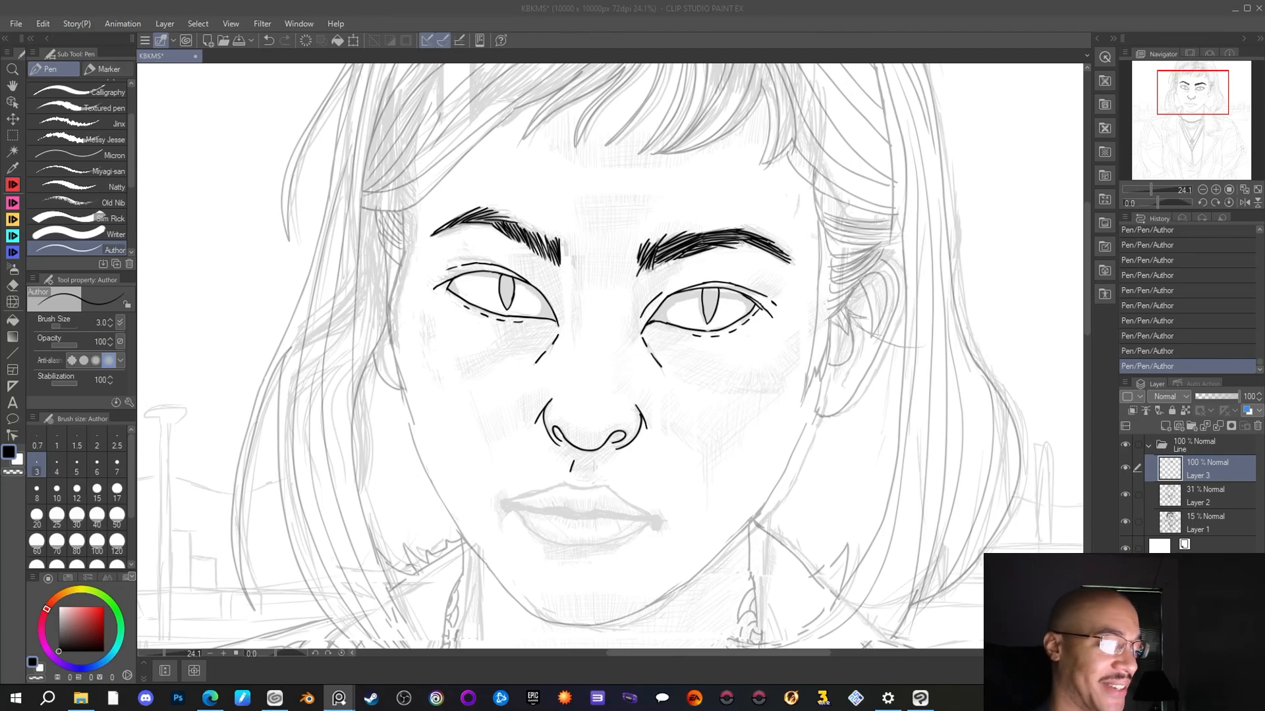
{"action": "left_click", "coordinate": [13, 285]}
{"action": "left_click_drag", "start_coordinate": [570, 461], "coordinate": [571, 472]}
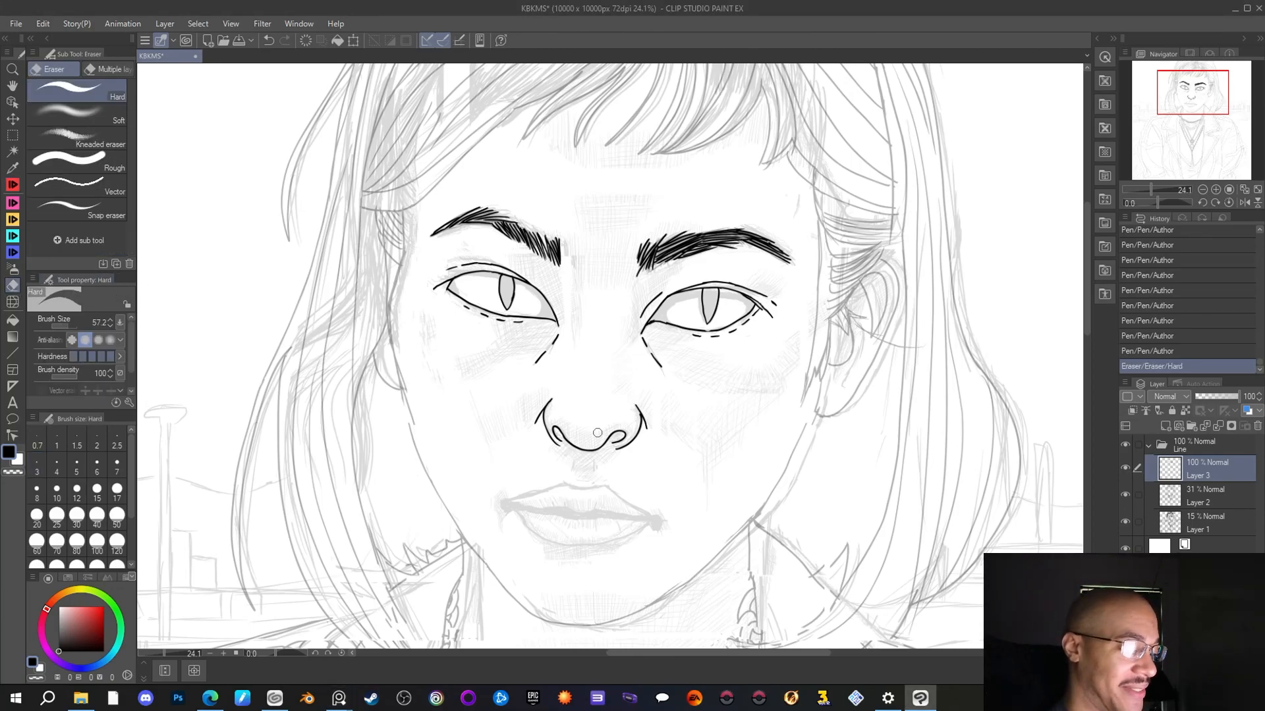
{"action": "left_click", "coordinate": [12, 184]}
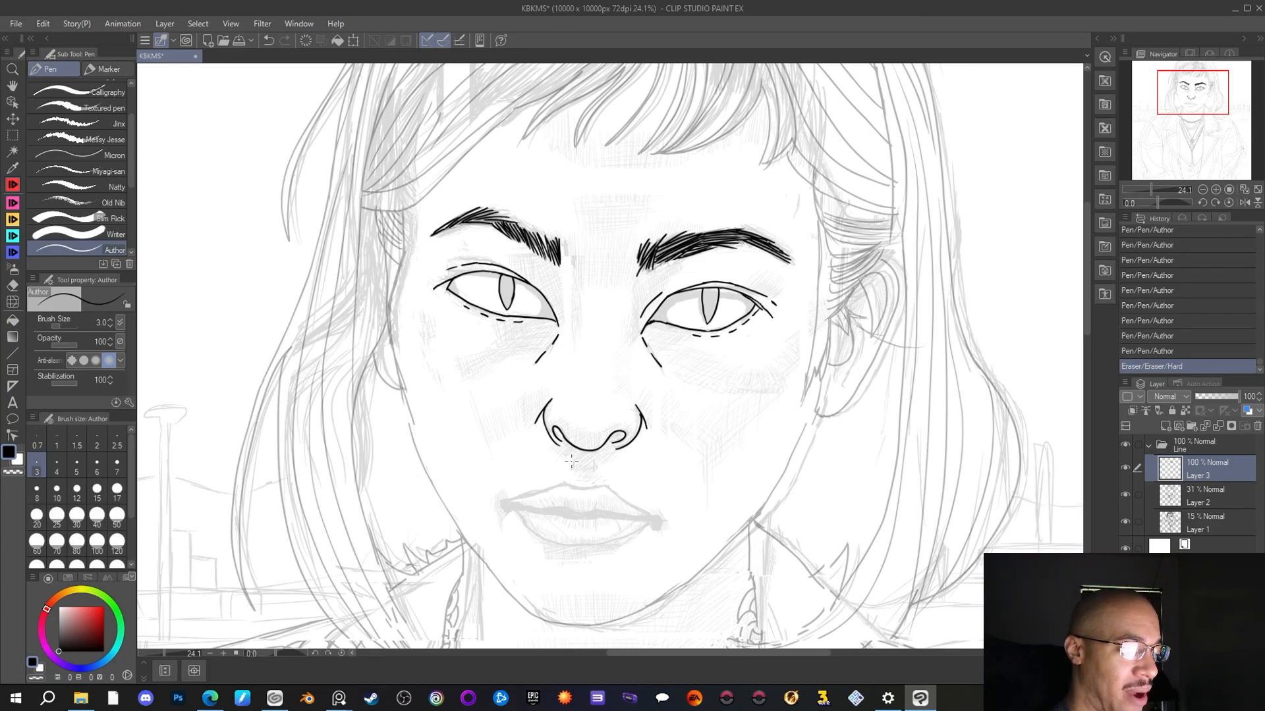
{"action": "left_click_drag", "start_coordinate": [571, 461], "coordinate": [568, 470]}
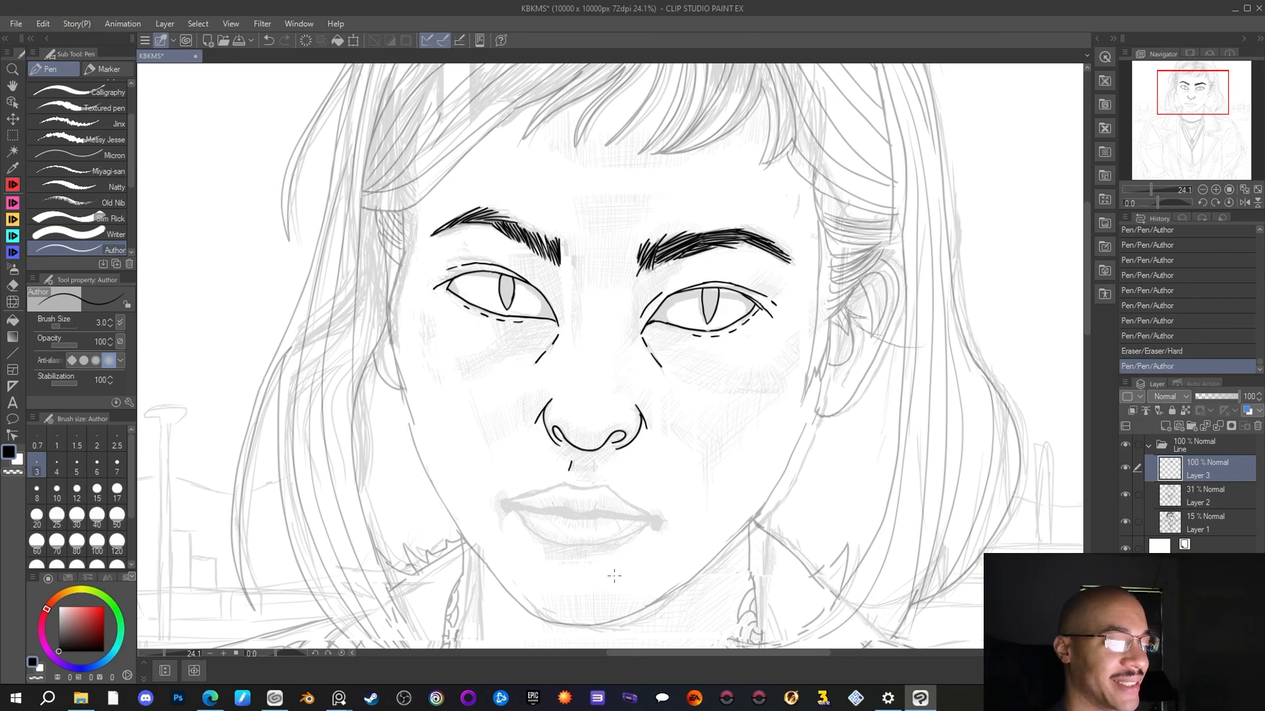
Erase the lower part of the right eye's slit pupil and redraw it tapering to a point, repeating the correction twice
{"action": "key", "text": "e"}
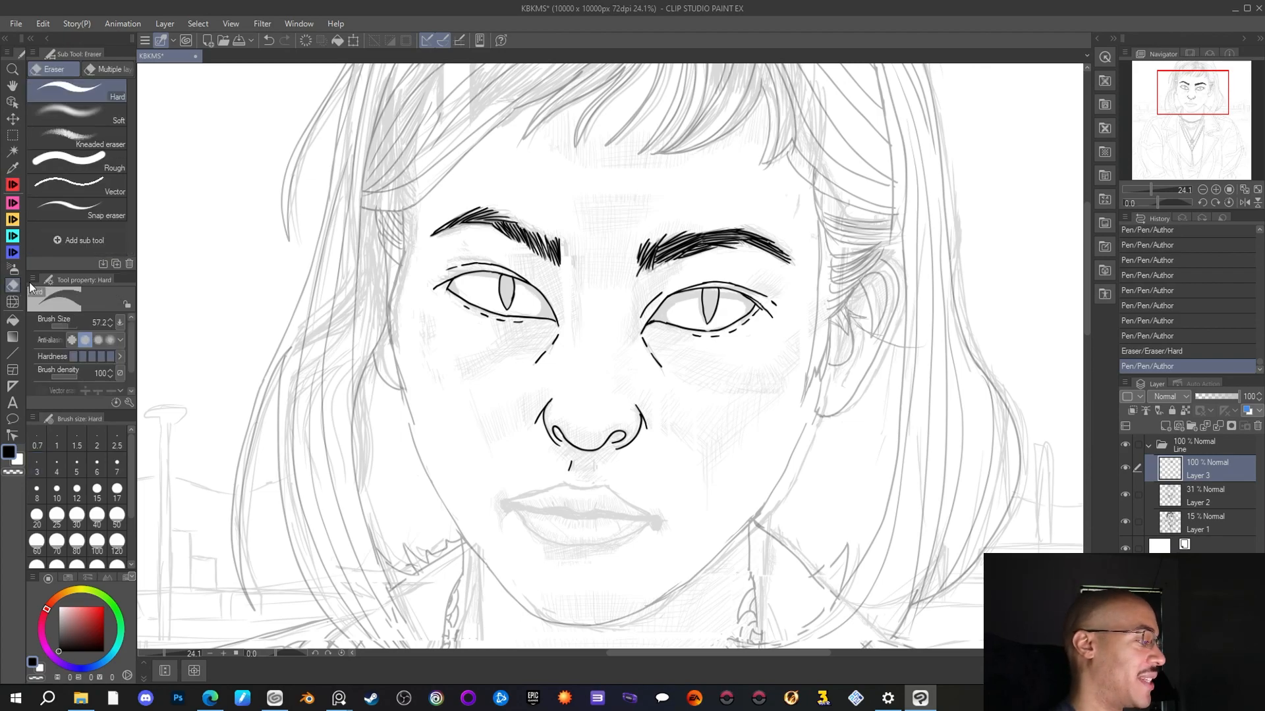
{"action": "left_click", "coordinate": [705, 320]}
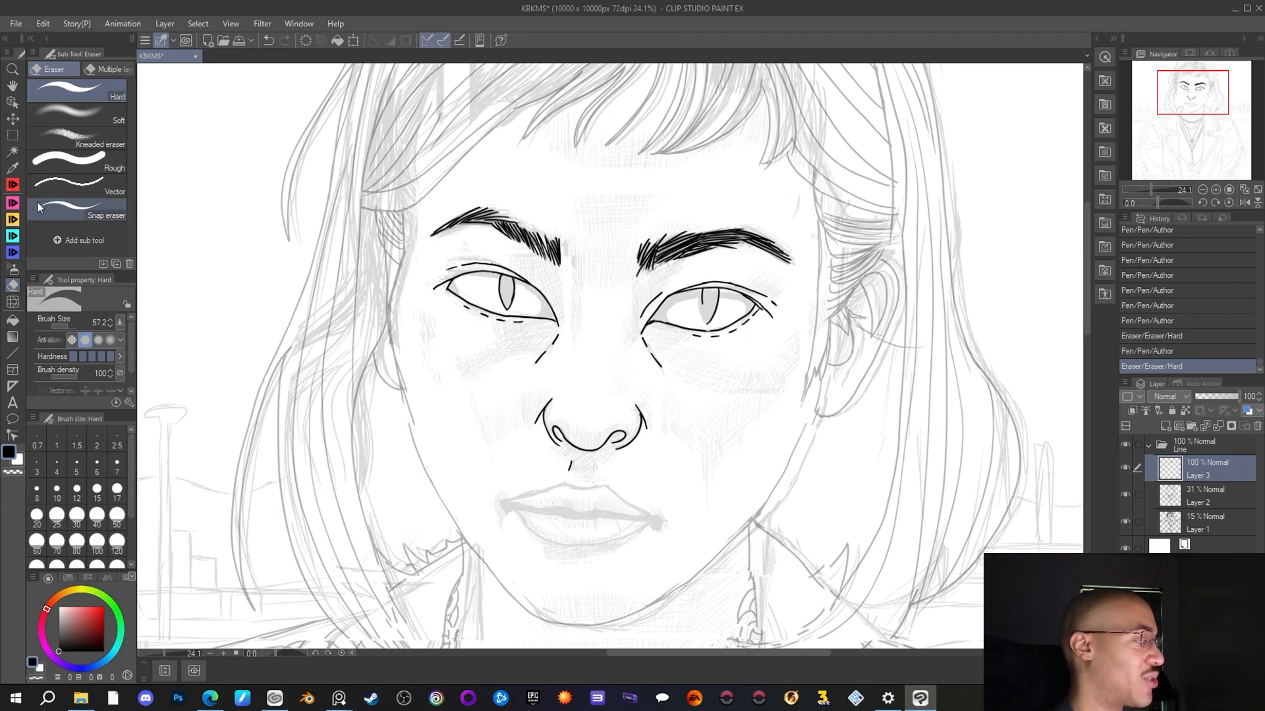
{"action": "key", "text": "p"}
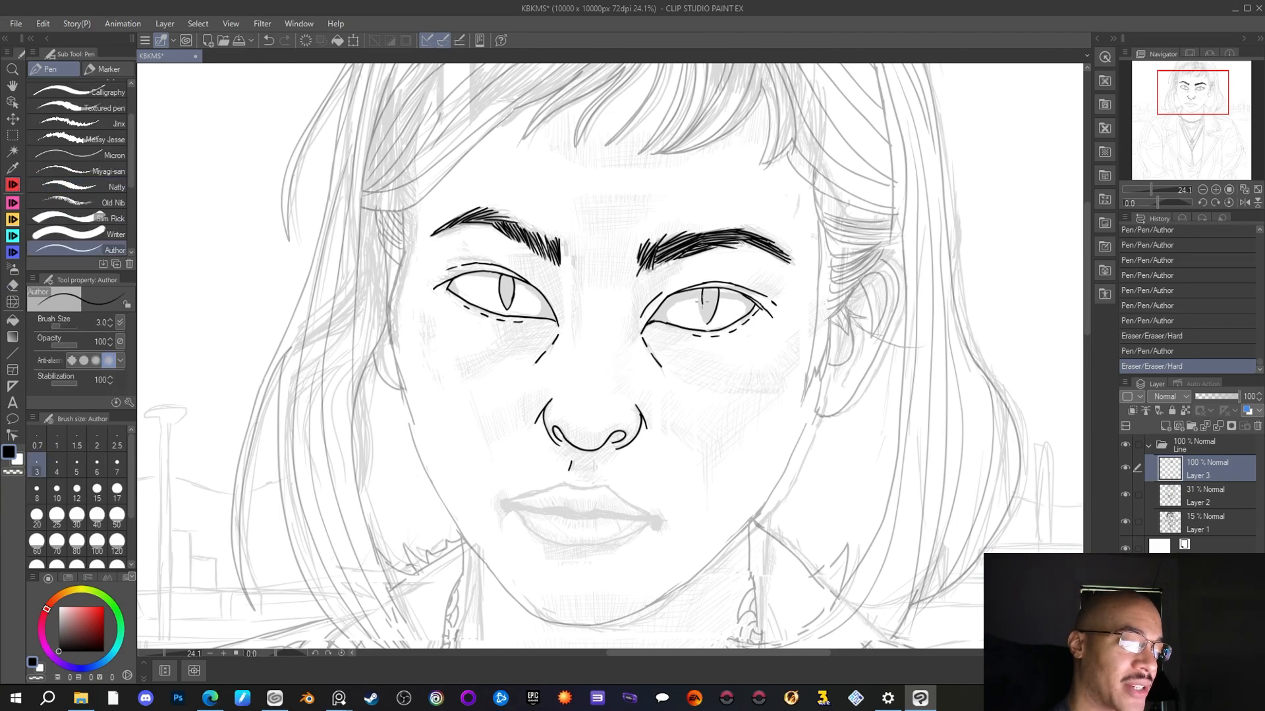
{"action": "left_click_drag", "start_coordinate": [700, 302], "coordinate": [704, 322]}
{"action": "key", "text": "e"}
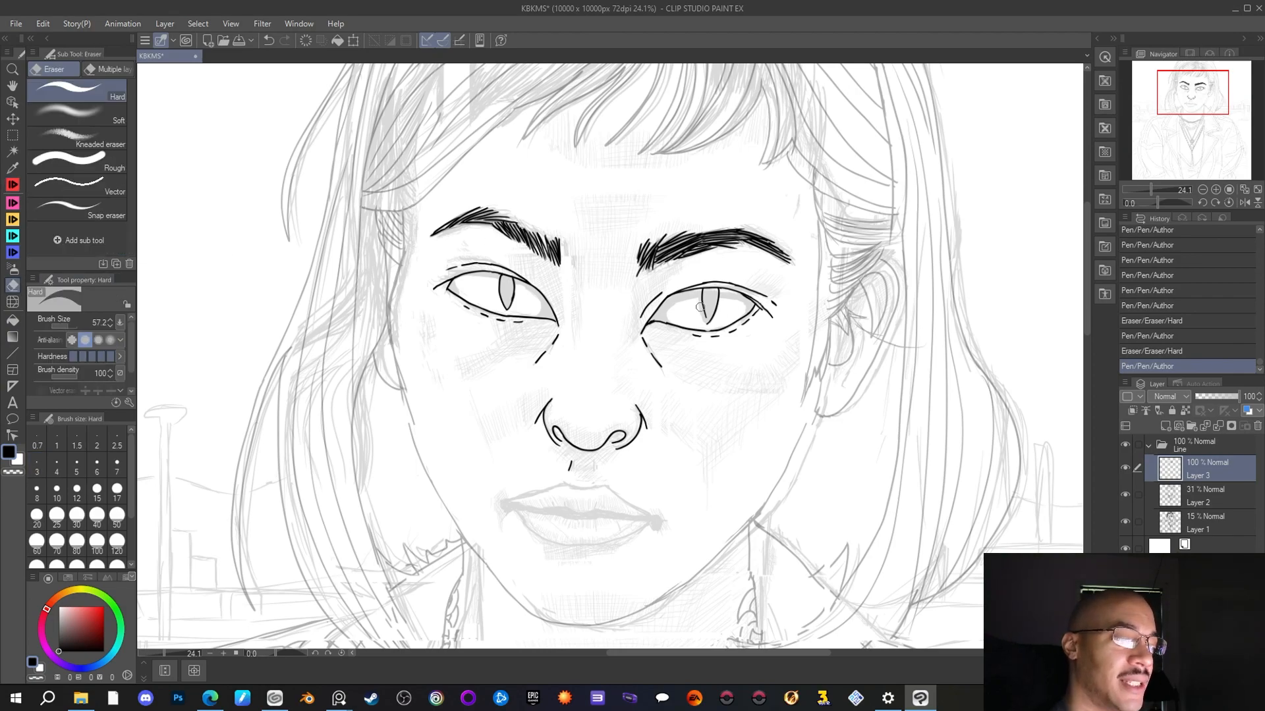
{"action": "left_click", "coordinate": [703, 315]}
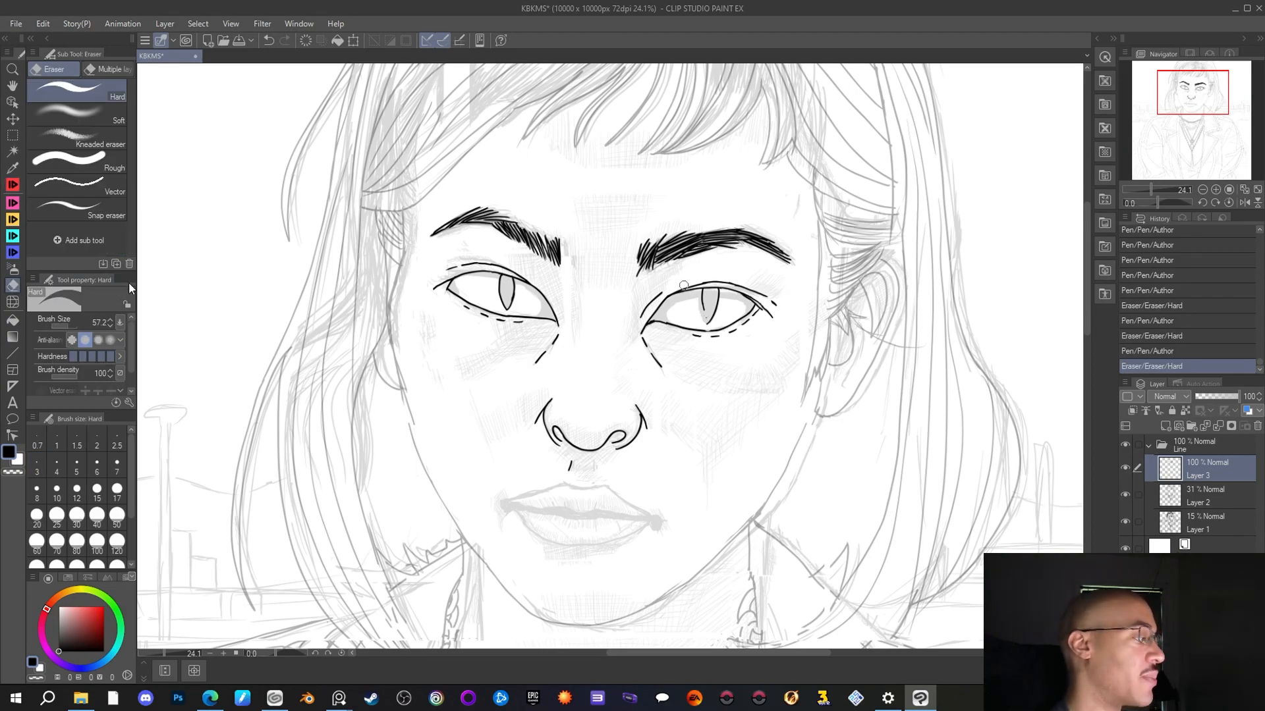
{"action": "key", "text": "p"}
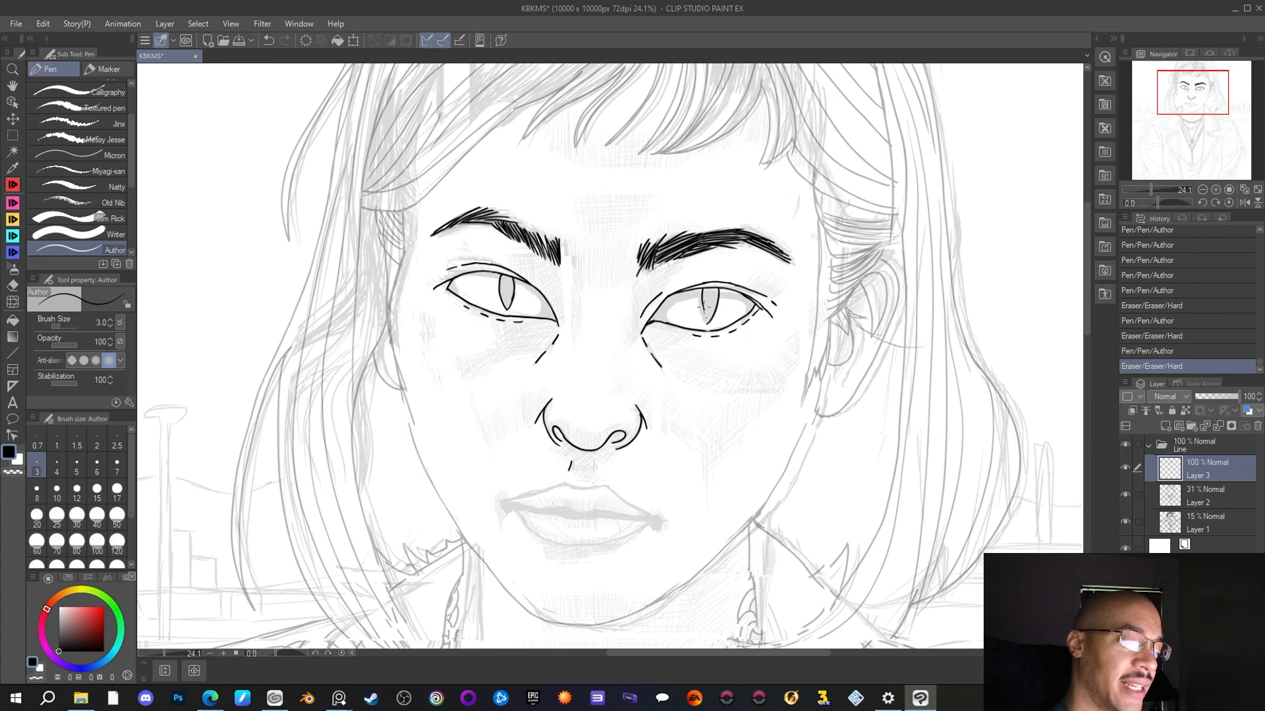
{"action": "left_click_drag", "start_coordinate": [703, 317], "coordinate": [706, 327]}
{"action": "key", "text": "e"}
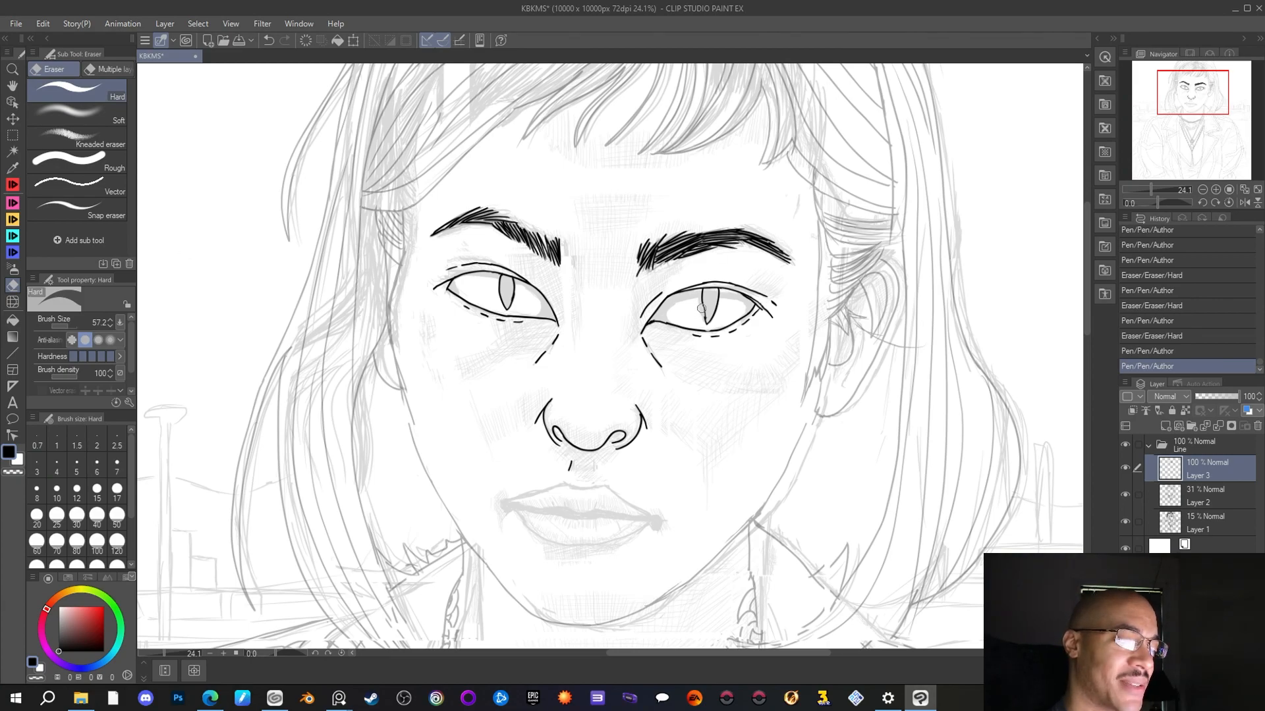
{"action": "left_click_drag", "start_coordinate": [702, 316], "coordinate": [702, 327]}
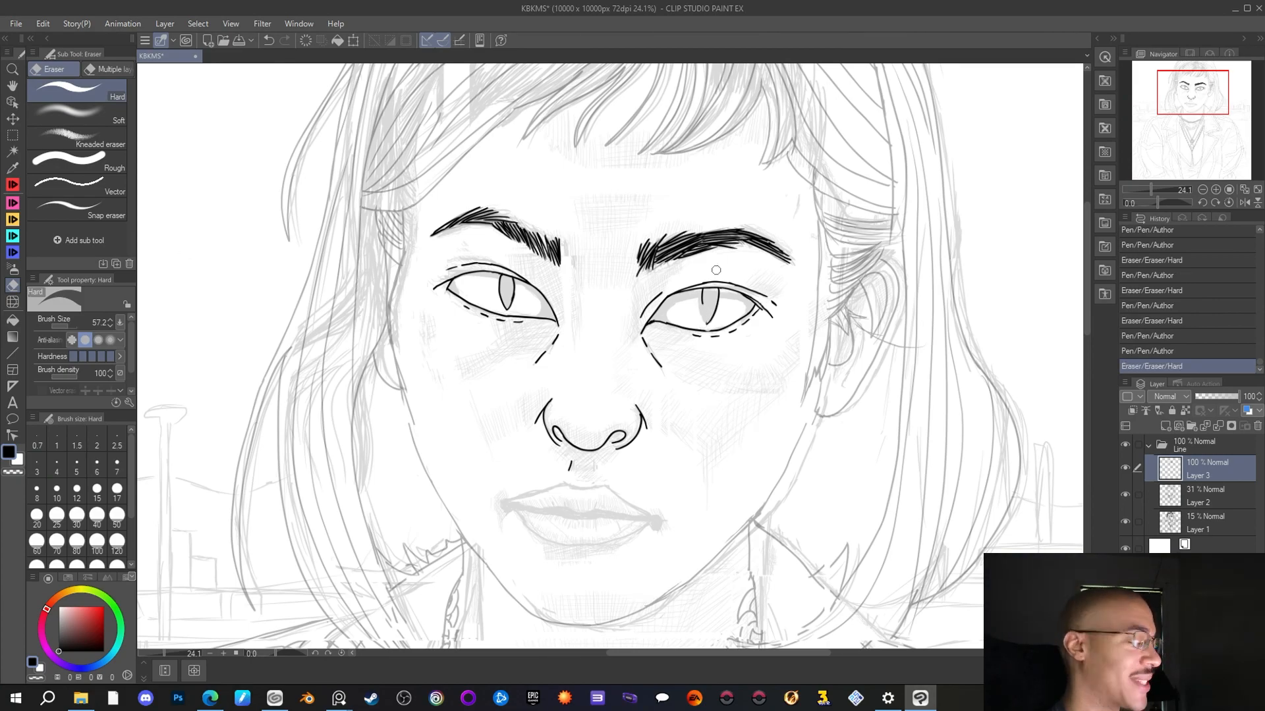
{"action": "left_click", "coordinate": [13, 187]}
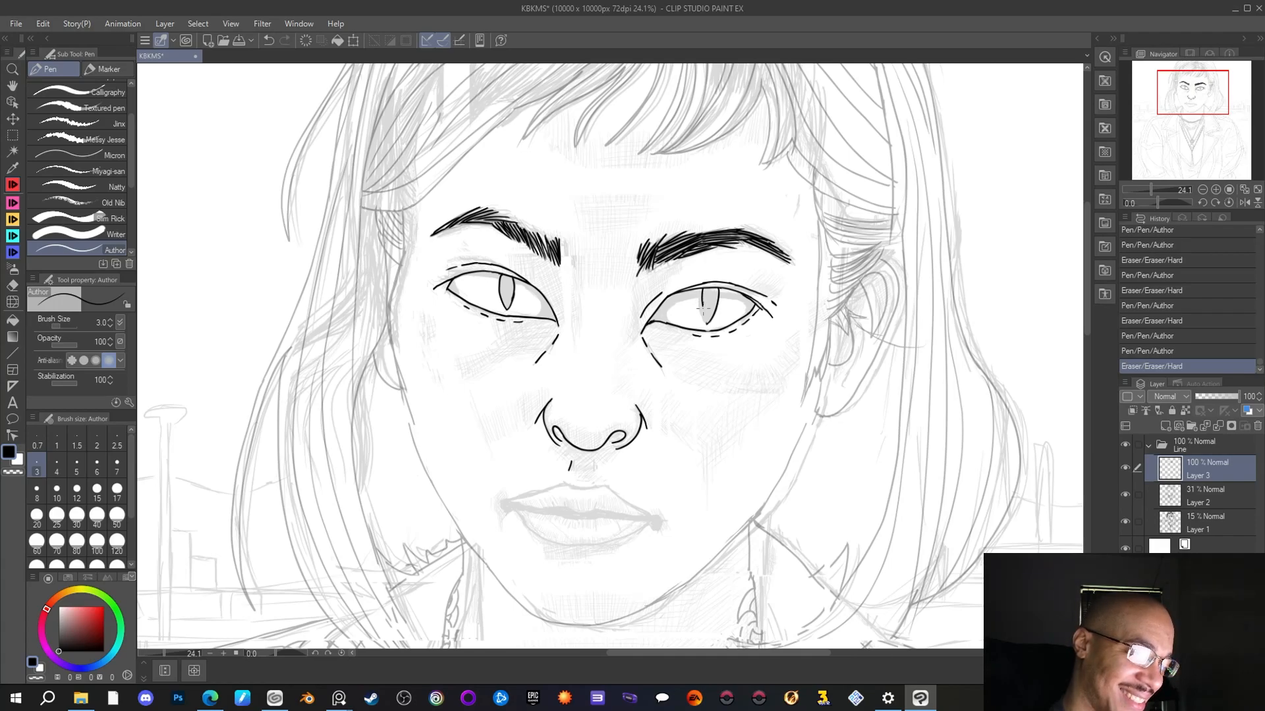
{"action": "left_click_drag", "start_coordinate": [708, 323], "coordinate": [710, 295]}
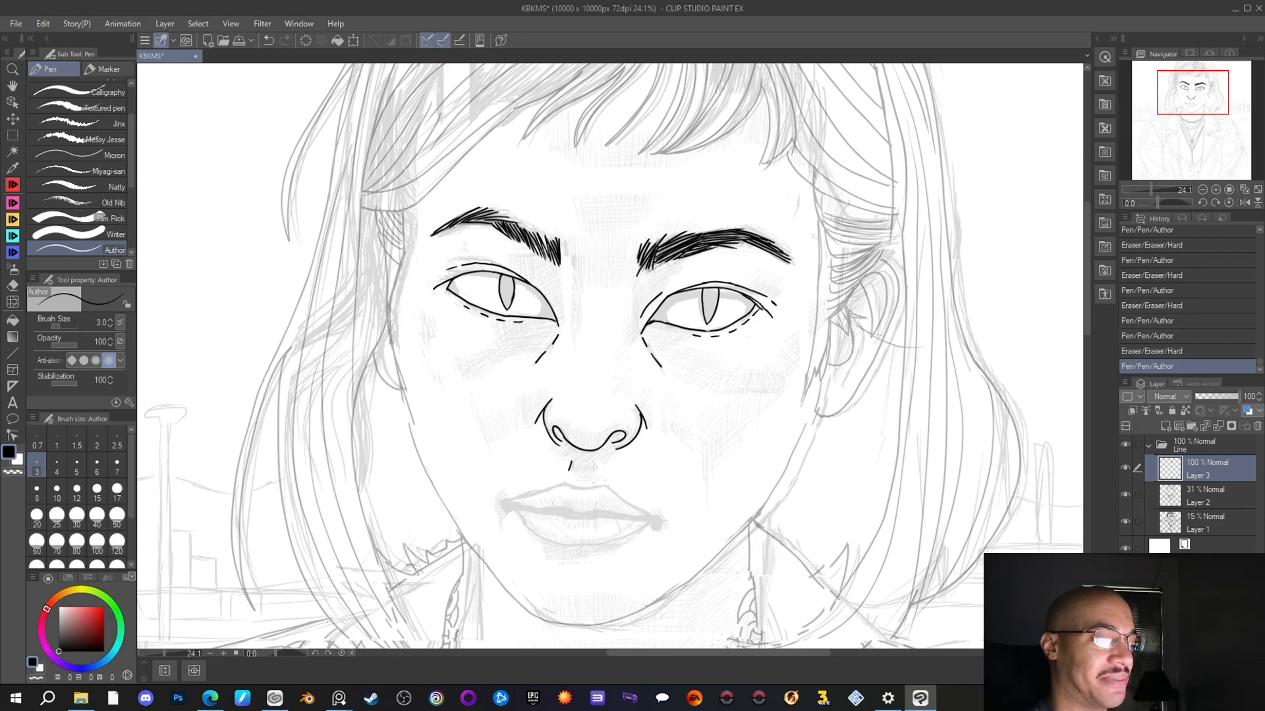
{"action": "scroll", "coordinate": [530, 386], "scroll_direction": "down", "scroll_amount": 2}
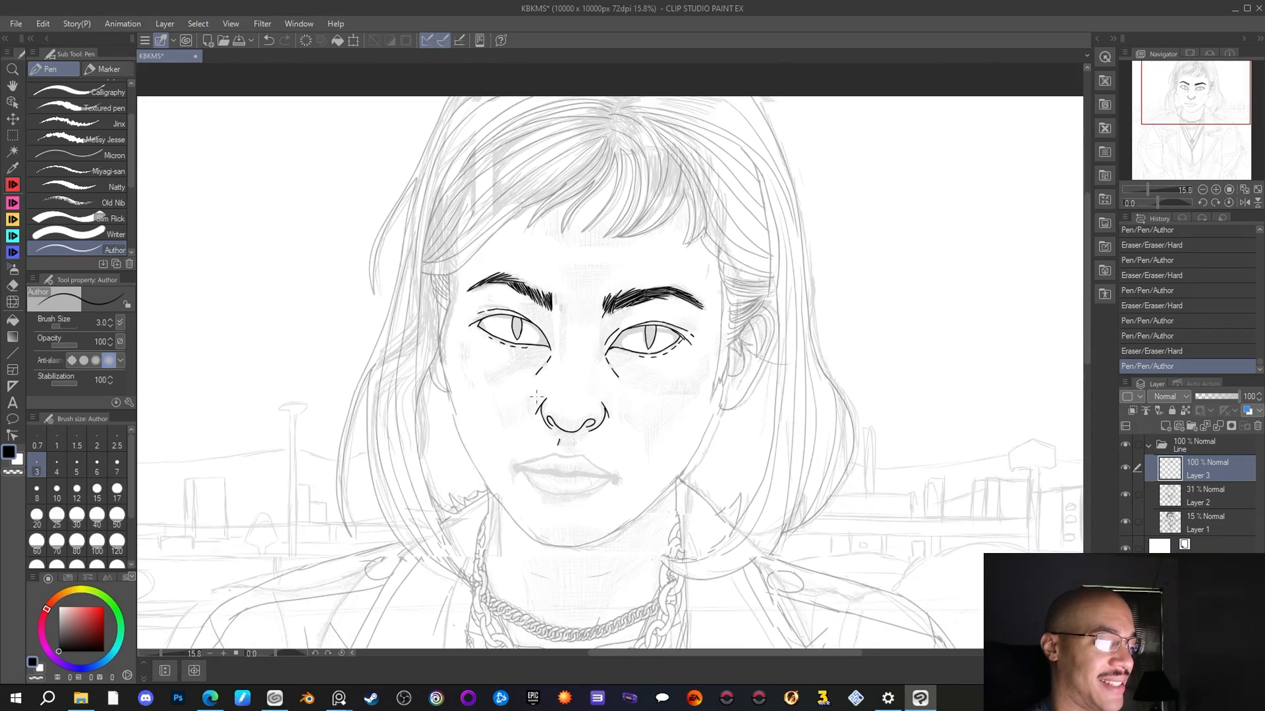
{"action": "scroll", "coordinate": [477, 391], "scroll_direction": "up", "scroll_amount": 2}
{"action": "scroll", "coordinate": [478, 390], "scroll_direction": "up", "scroll_amount": 1}
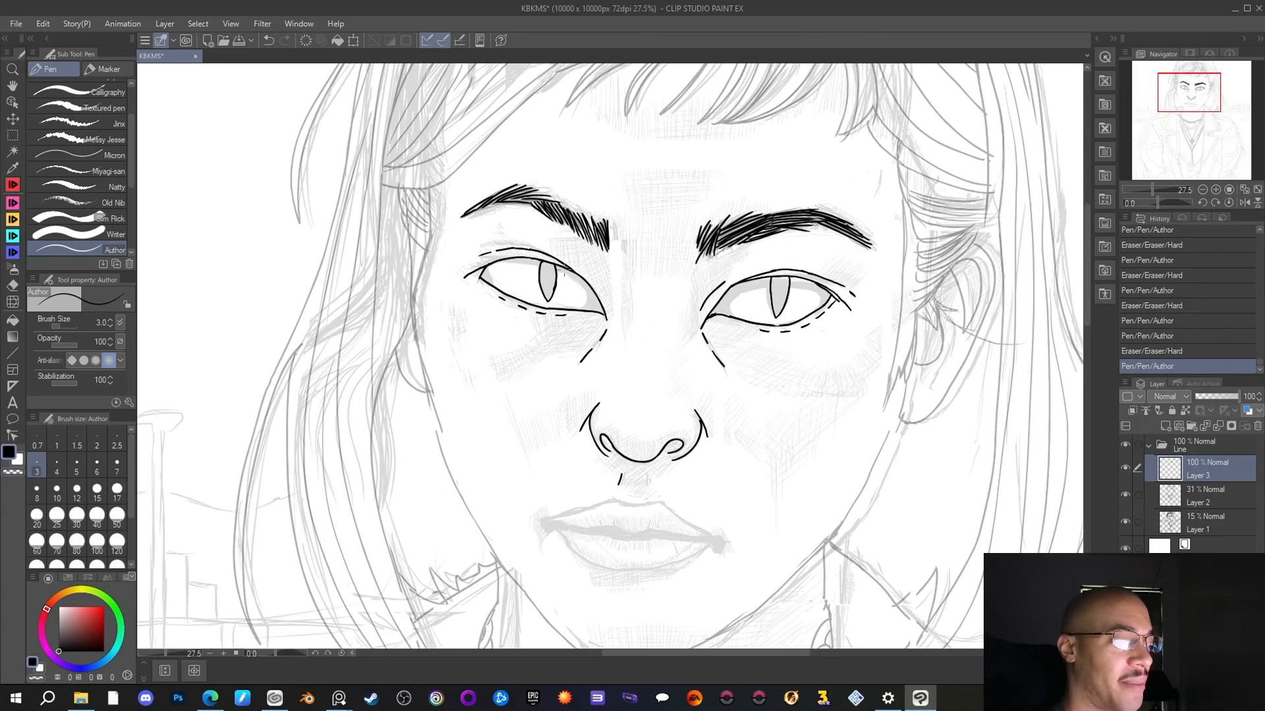
Erase the upper part of the left eye's slit pupil and redraw both of its sides up to the eyelid
{"action": "key", "text": "e"}
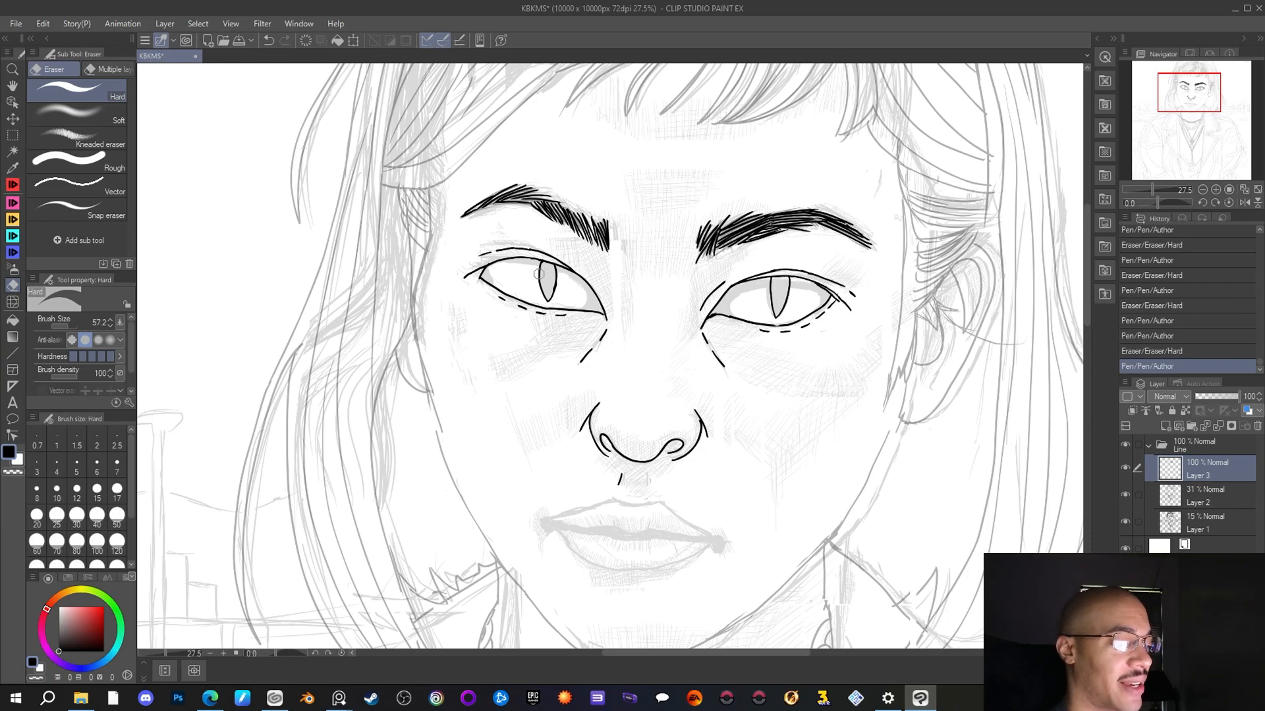
{"action": "mouse_move", "coordinate": [540, 279]}
{"action": "left_mouse_down"}
{"action": "mouse_move", "coordinate": [550, 269]}
{"action": "mouse_move", "coordinate": [554, 287]}
{"action": "left_mouse_up"}
{"action": "left_click_drag", "start_coordinate": [554, 280], "coordinate": [555, 290]}
{"action": "key", "text": "p"}
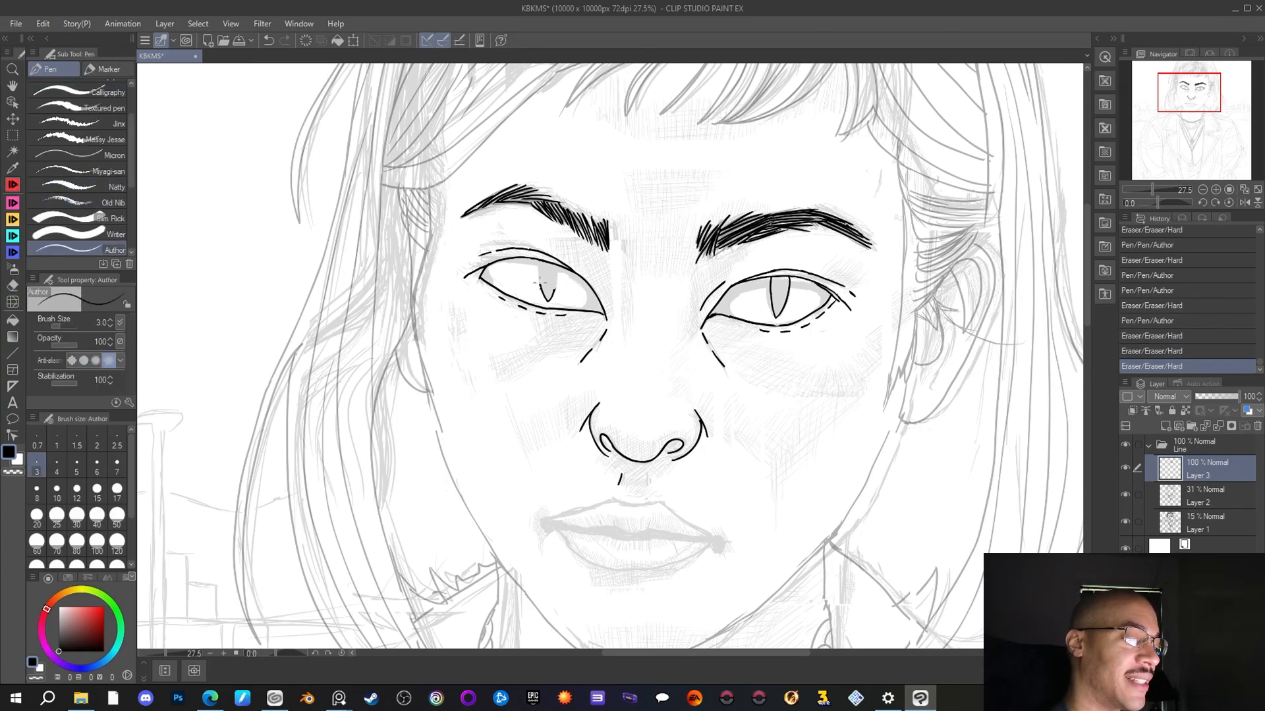
{"action": "left_click_drag", "start_coordinate": [540, 262], "coordinate": [565, 255]}
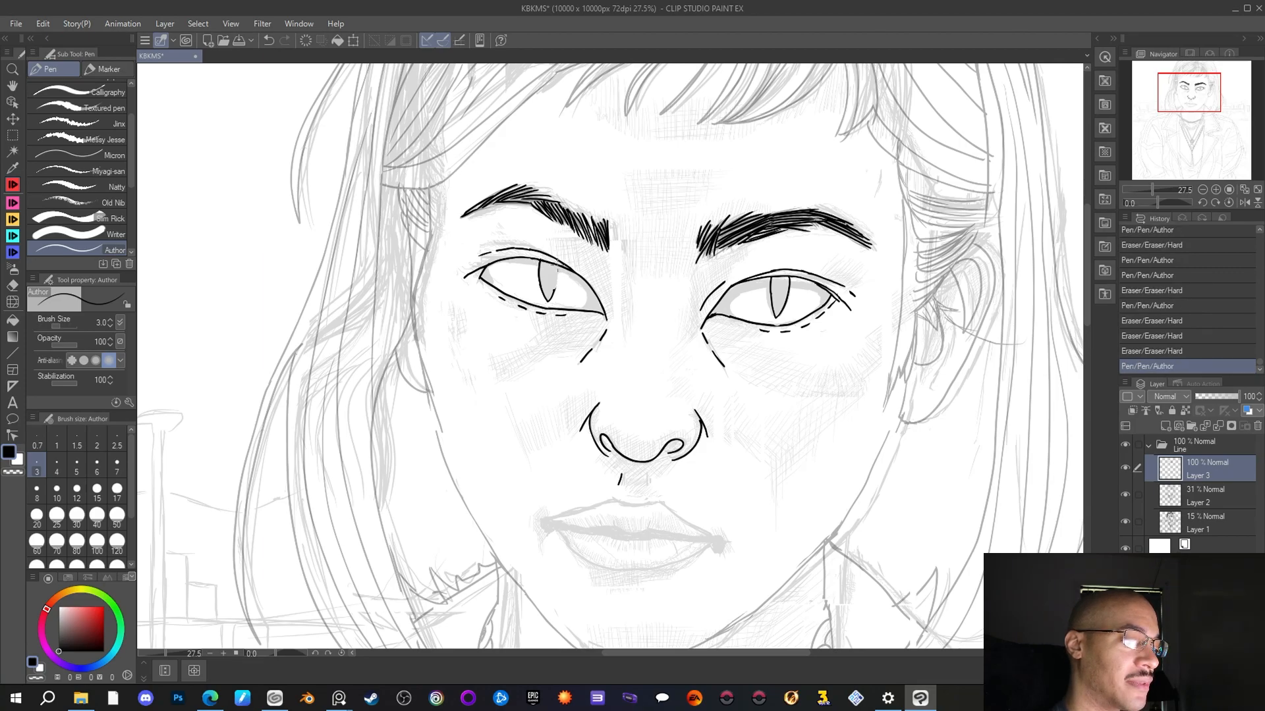
{"action": "left_click_drag", "start_coordinate": [557, 279], "coordinate": [551, 298]}
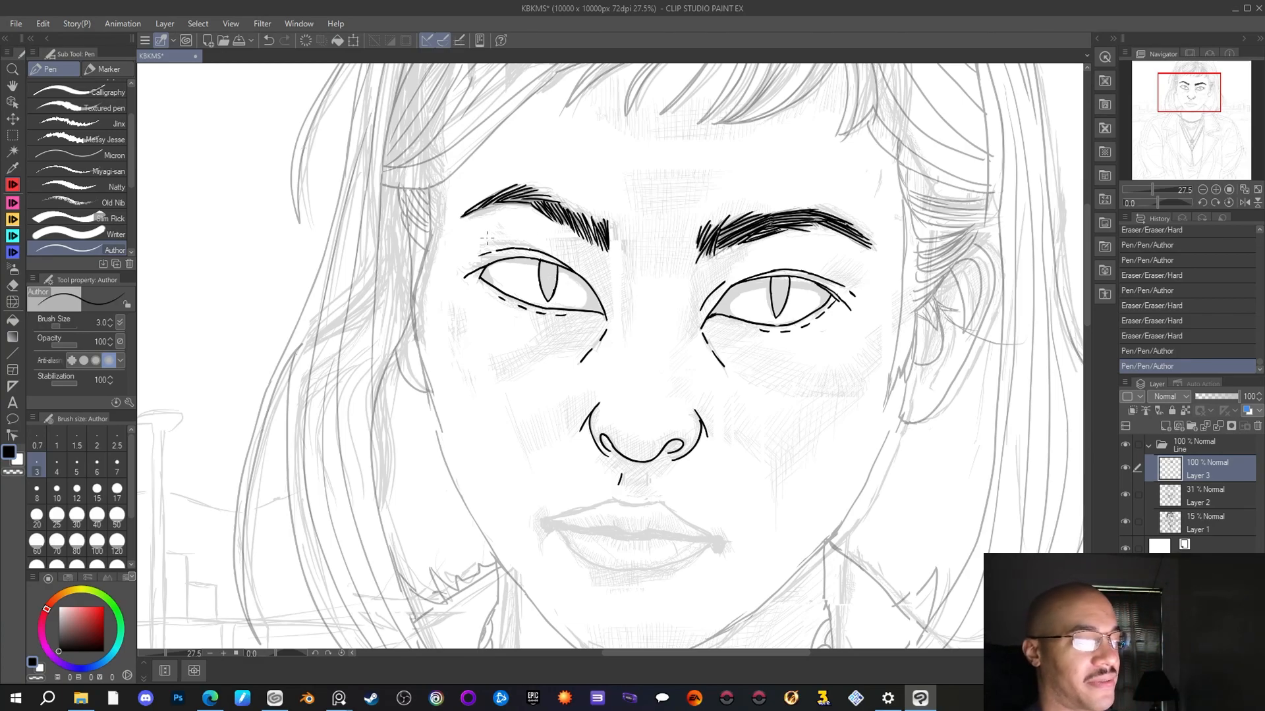
Erase the lower-left edge of the right eye's slit pupil and redraw it down to the point
{"action": "key", "text": "e"}
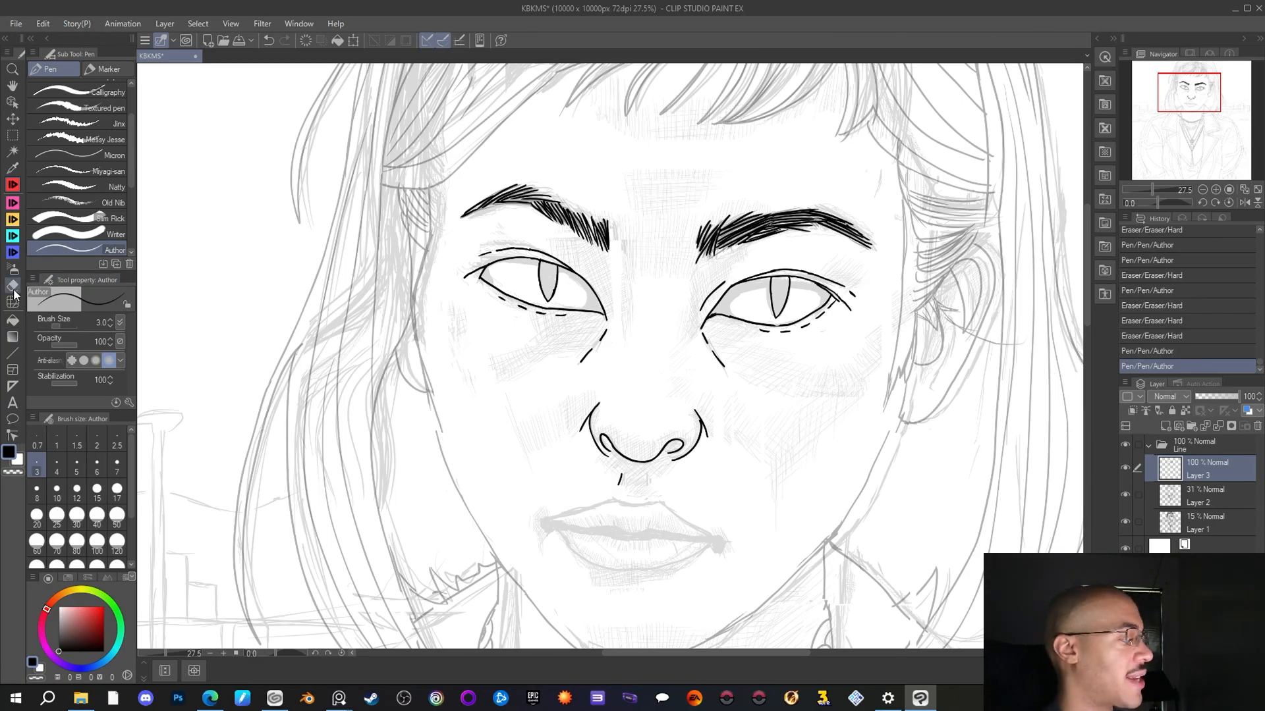
{"action": "left_click", "coordinate": [771, 315]}
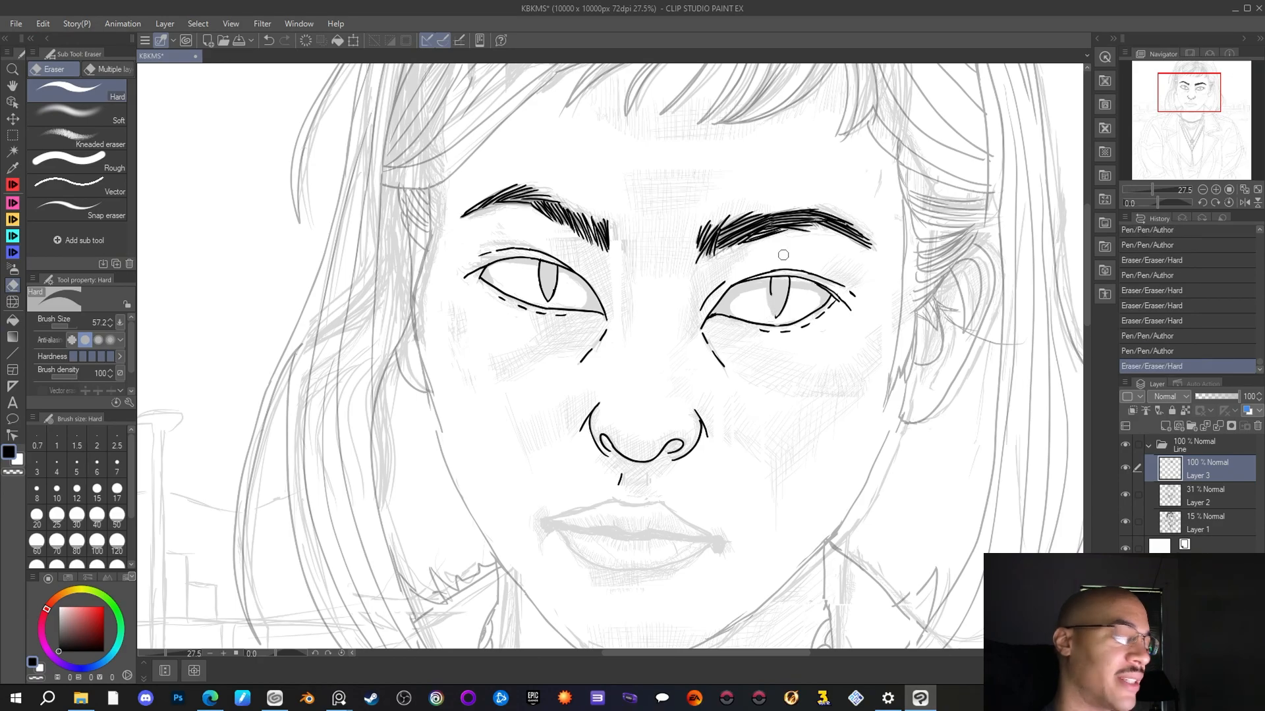
{"action": "left_click", "coordinate": [12, 184]}
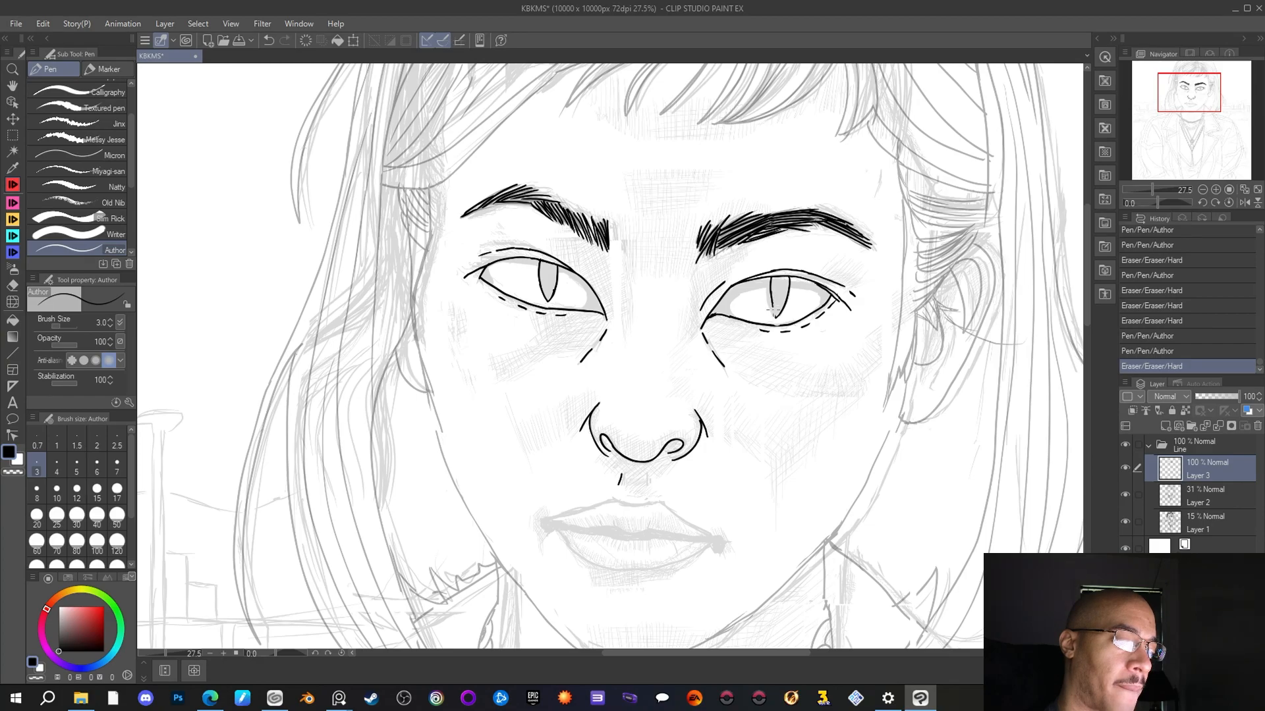
{"action": "left_click_drag", "start_coordinate": [772, 316], "coordinate": [777, 324]}
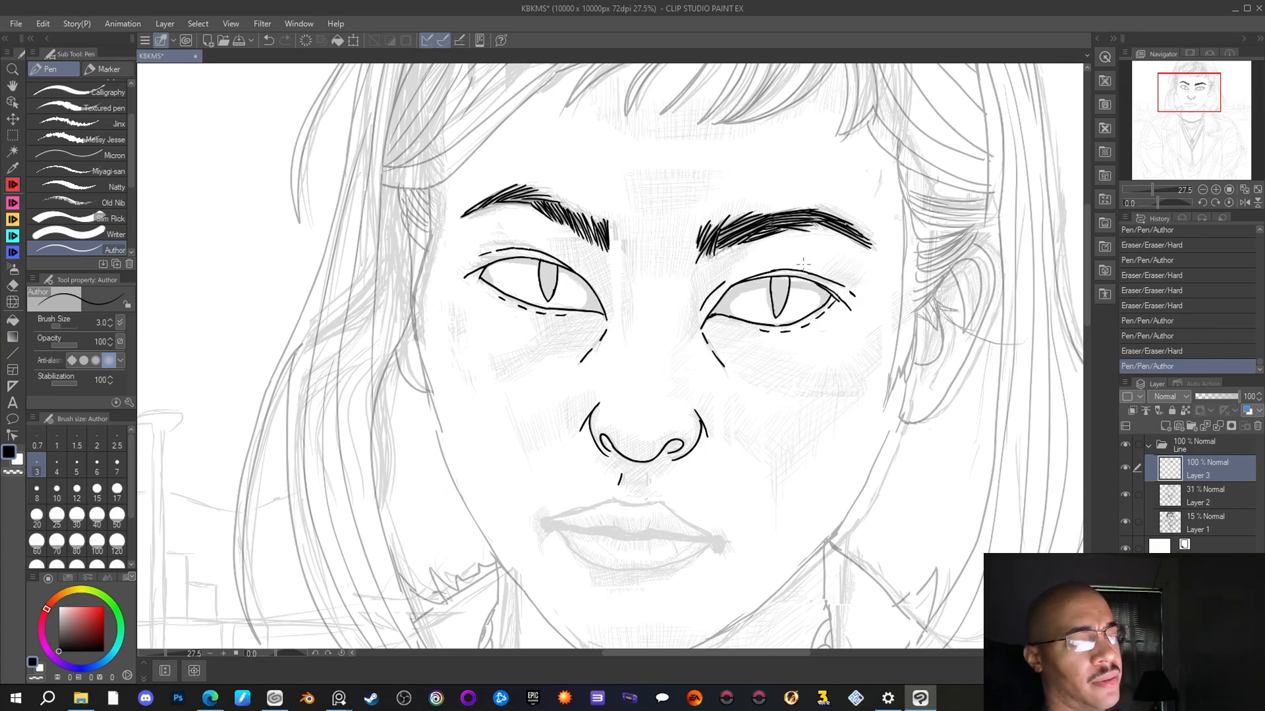
Erase the middle of the right pupil's left edge, redraw it as a smoother curve and clean up the excess ink
{"action": "left_click", "coordinate": [12, 285]}
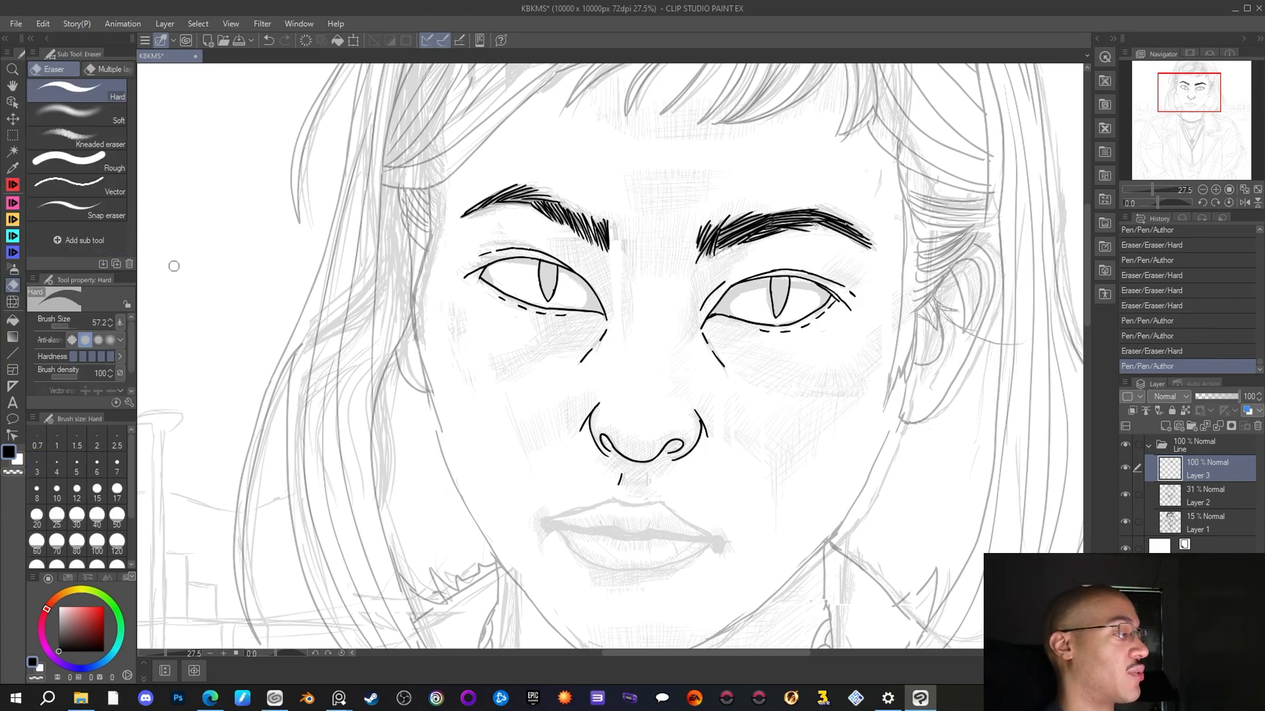
{"action": "left_click", "coordinate": [769, 291]}
{"action": "left_click", "coordinate": [13, 184]}
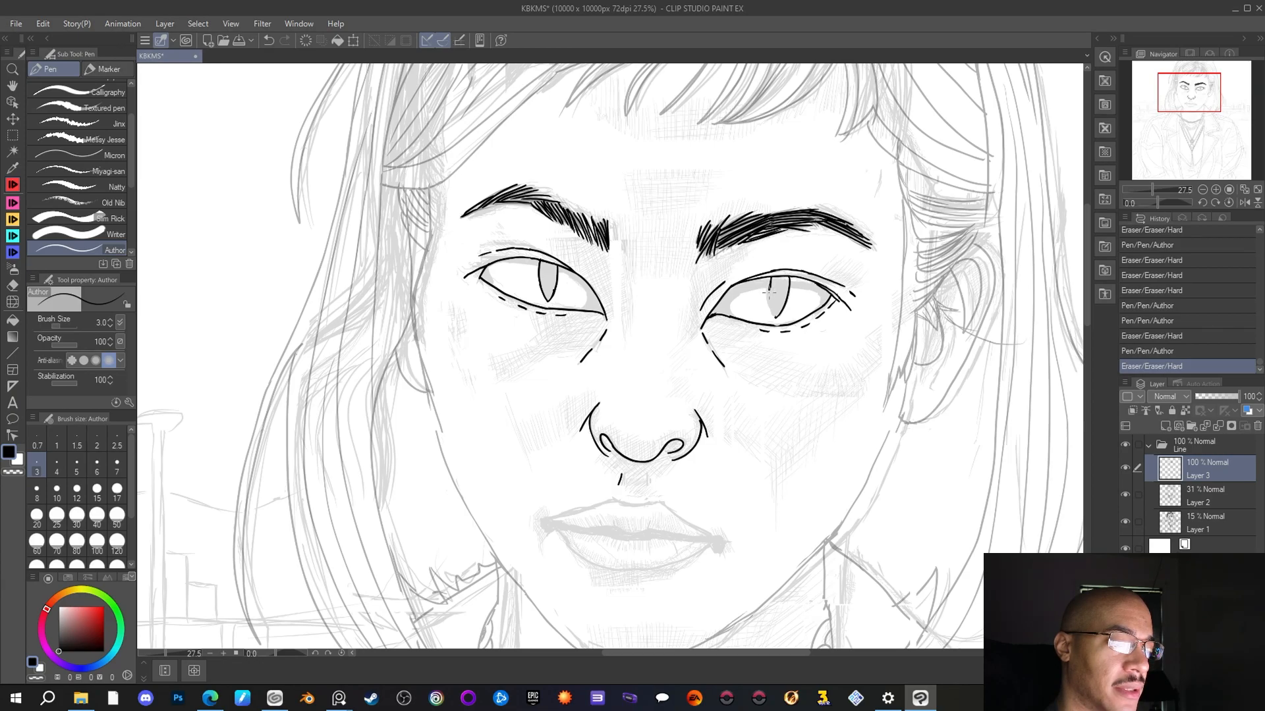
{"action": "left_click_drag", "start_coordinate": [769, 290], "coordinate": [770, 297]}
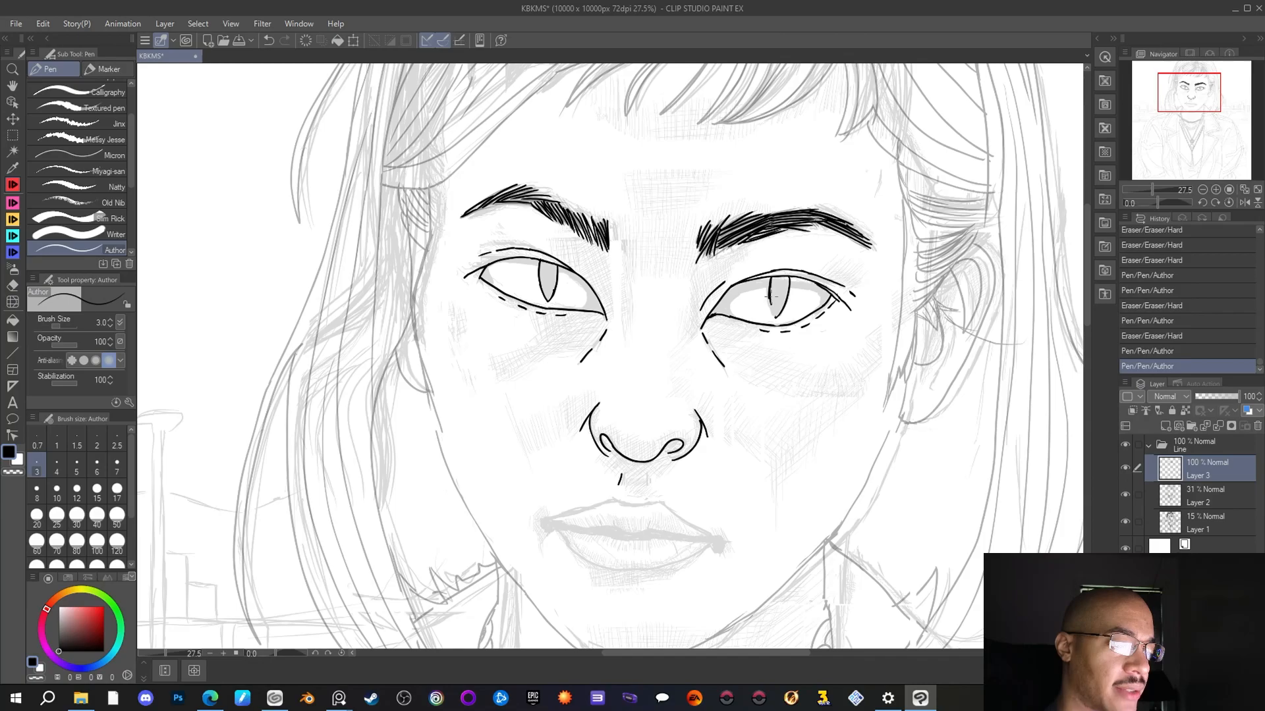
{"action": "left_click_drag", "start_coordinate": [775, 318], "coordinate": [774, 316]}
{"action": "left_click", "coordinate": [12, 285]}
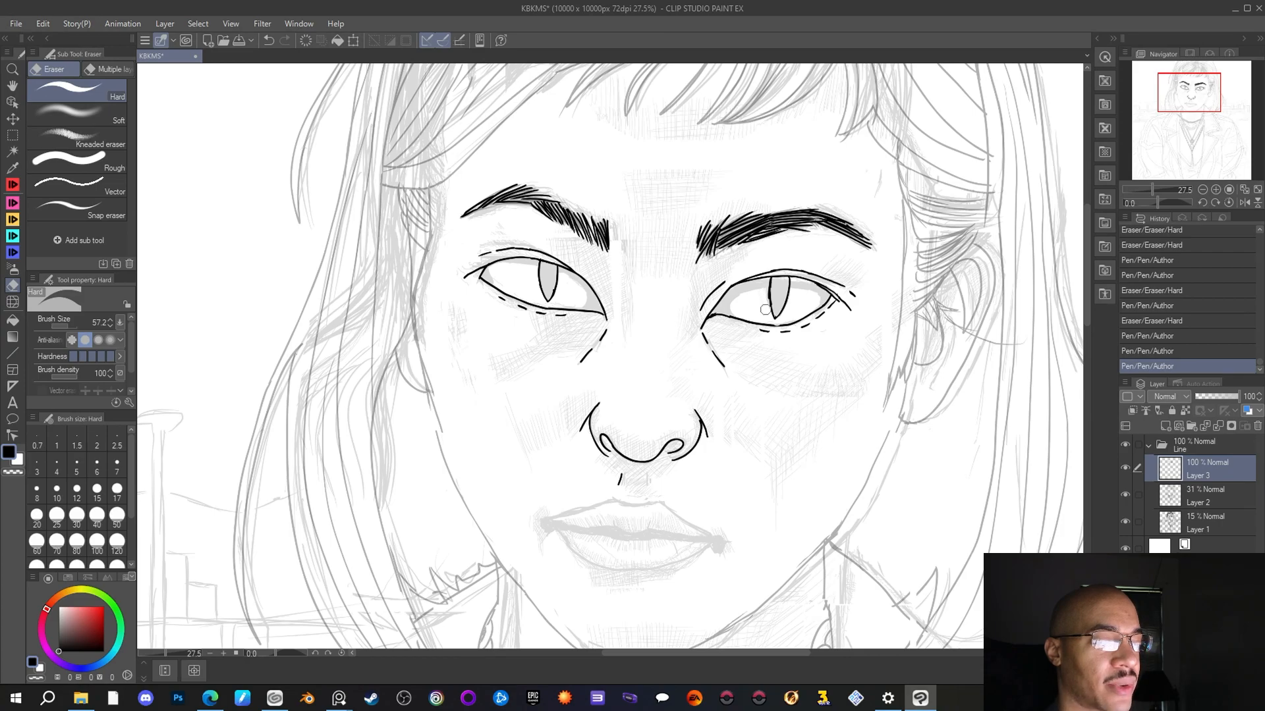
{"action": "left_click_drag", "start_coordinate": [766, 310], "coordinate": [795, 282]}
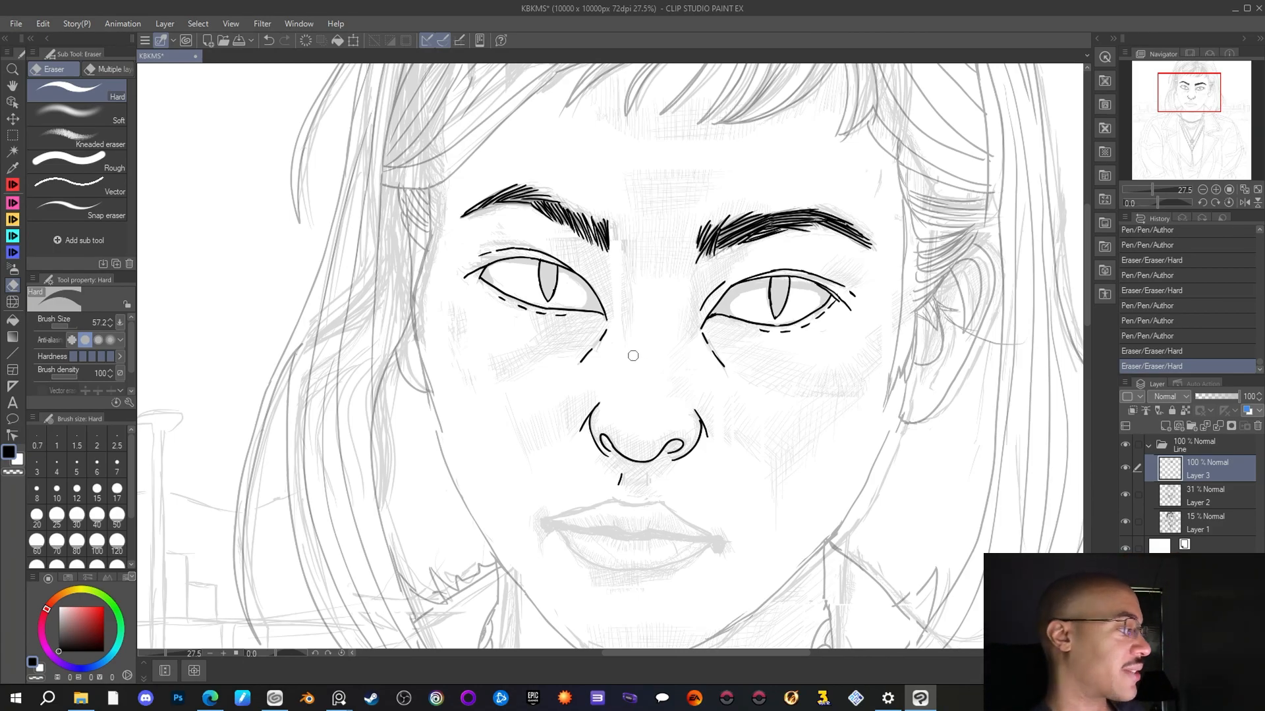
Go over the left philtrum mark and ink a matching short mark on the right, between nose and upper lip
{"action": "key", "text": "p"}
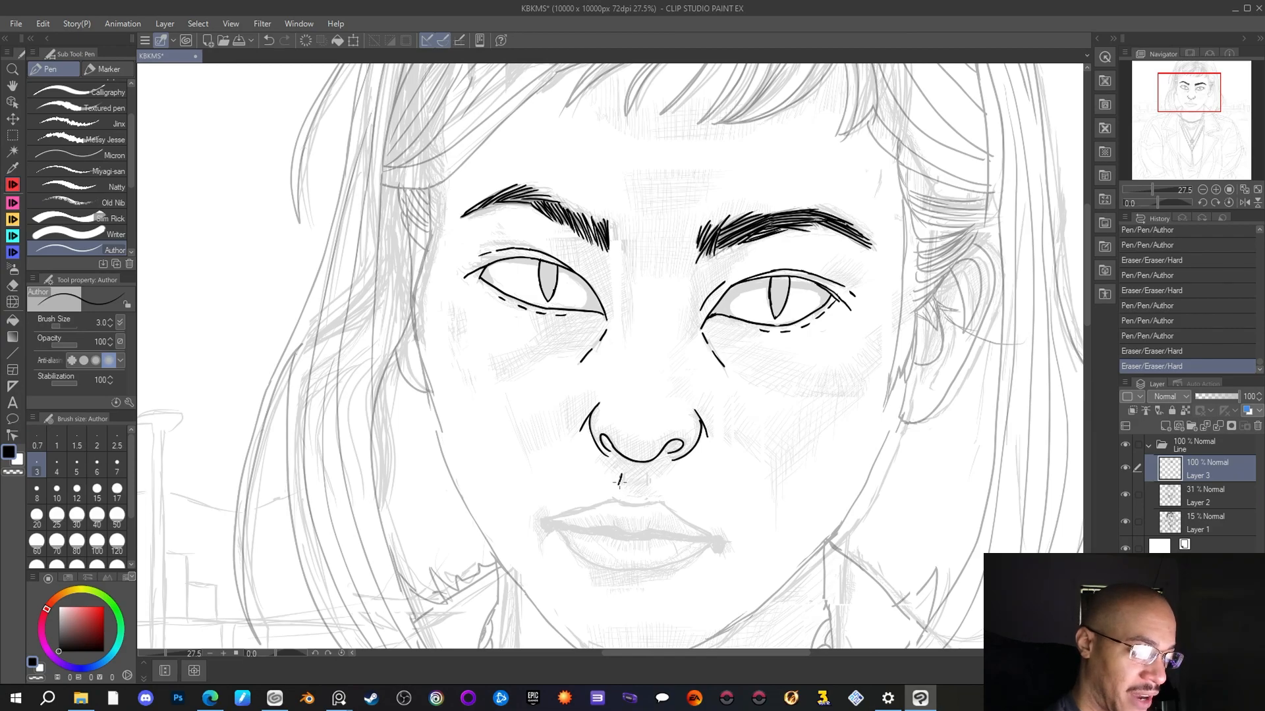
{"action": "left_click_drag", "start_coordinate": [622, 472], "coordinate": [619, 485]}
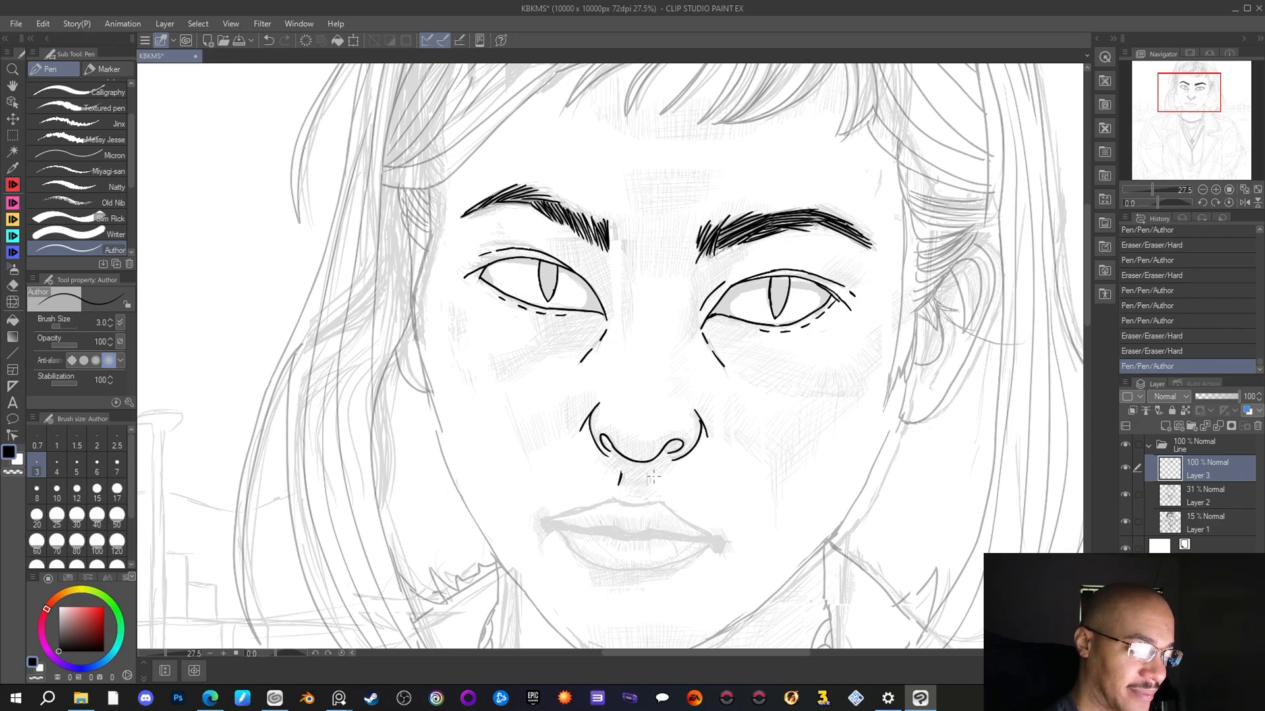
{"action": "left_click", "coordinate": [653, 475]}
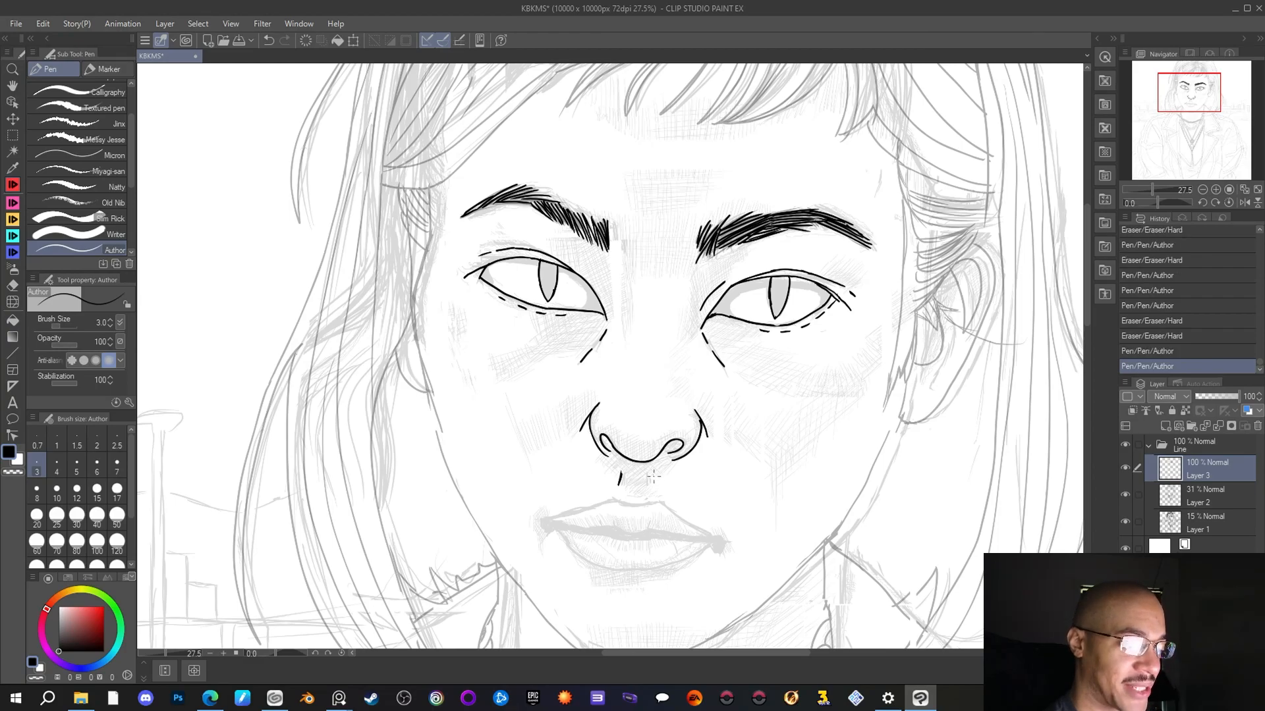
{"action": "left_click_drag", "start_coordinate": [652, 476], "coordinate": [655, 491]}
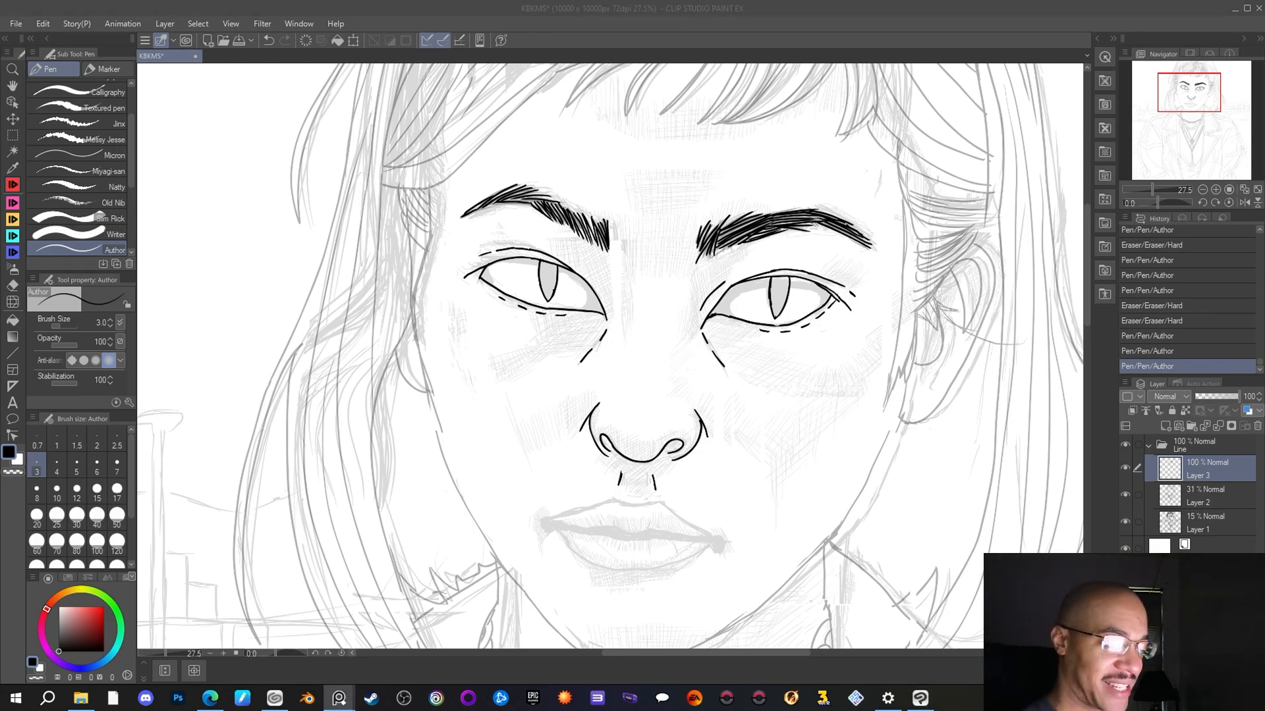
Ink the upper lip's top contour from the cupid's bow to the left mouth corner and trim its right end
{"action": "left_click", "coordinate": [622, 504]}
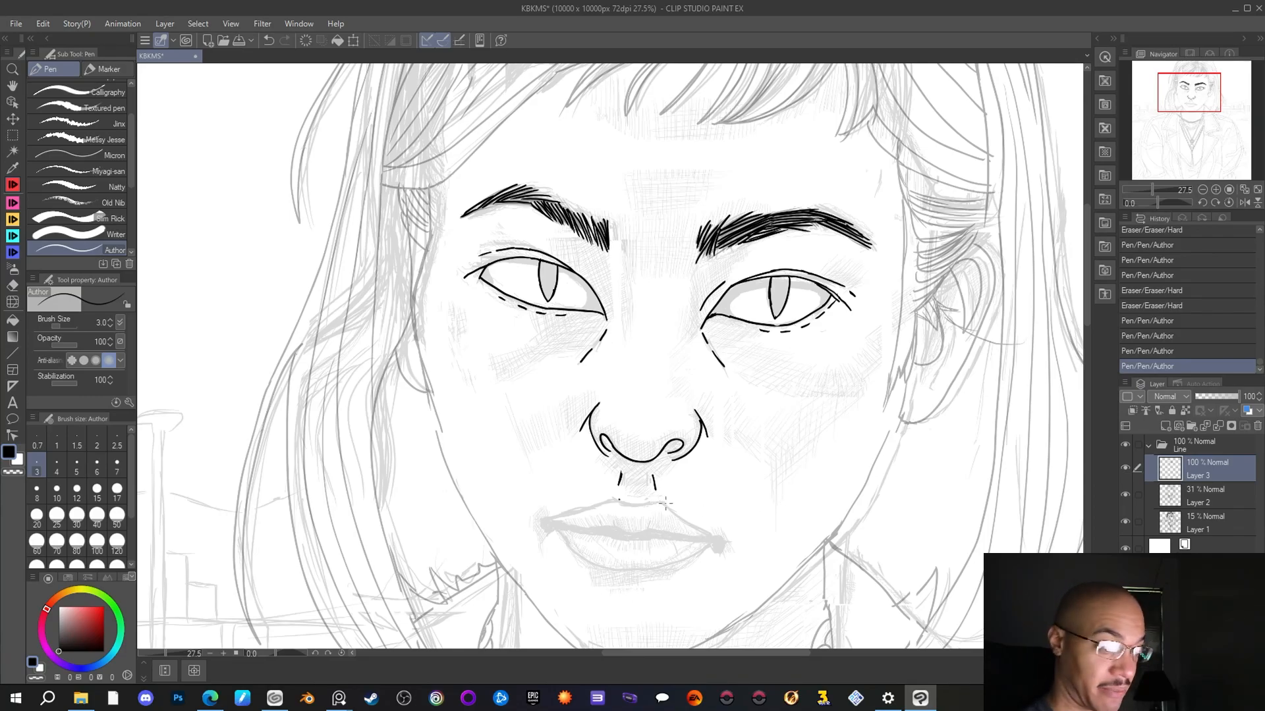
{"action": "left_click_drag", "start_coordinate": [672, 503], "coordinate": [542, 521]}
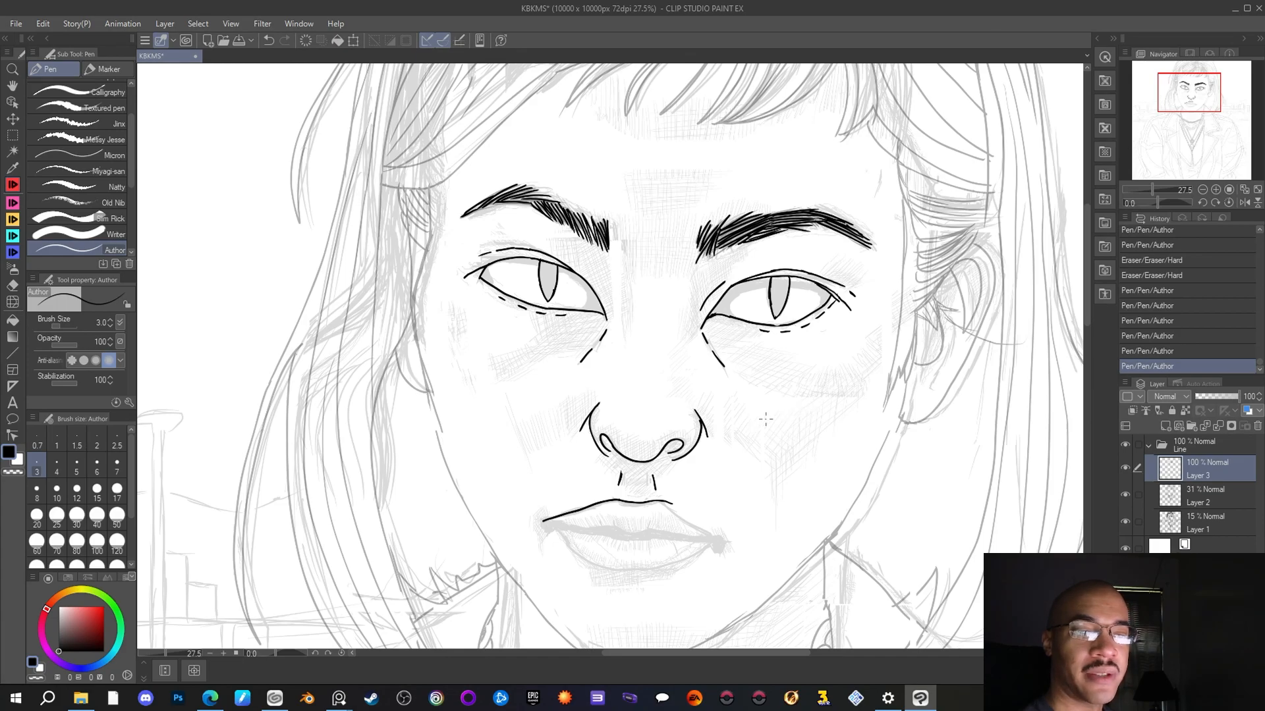
{"action": "left_click", "coordinate": [14, 285]}
{"action": "left_click_drag", "start_coordinate": [682, 497], "coordinate": [678, 503]}
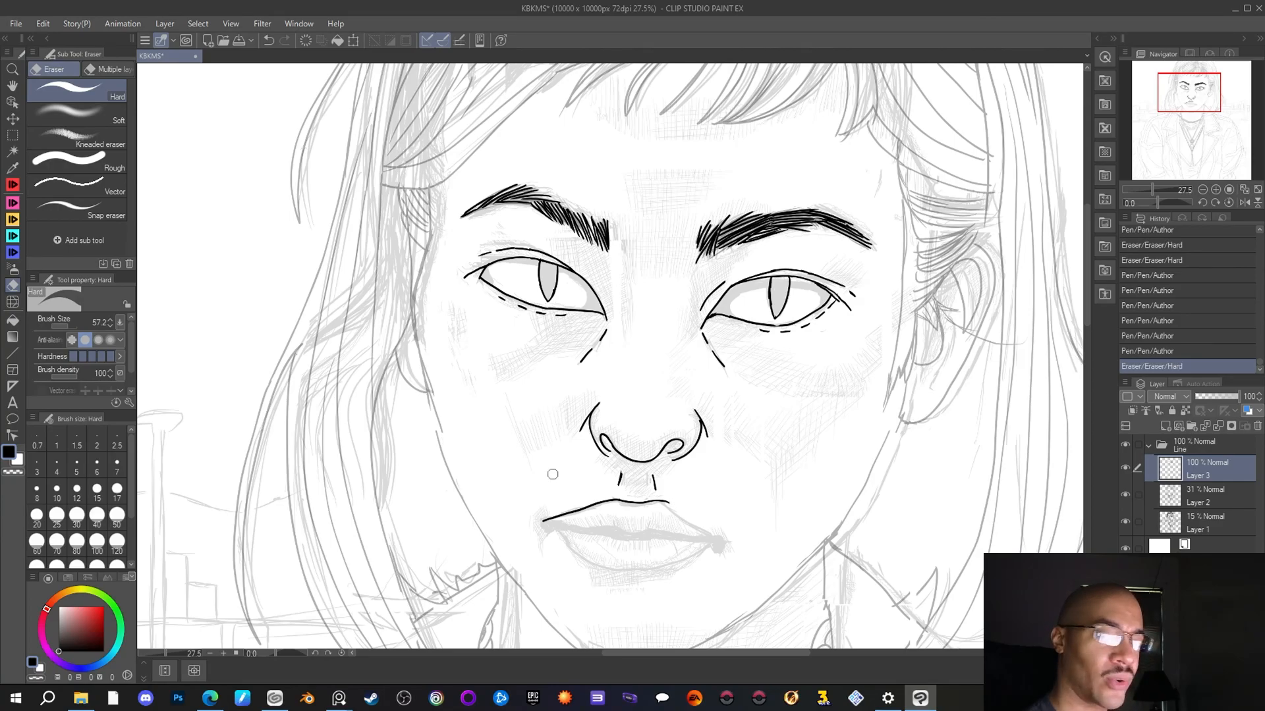
Try twice to ink the upper lip's right slope down from the cupid's bow, erasing each attempt
{"action": "left_click", "coordinate": [12, 185]}
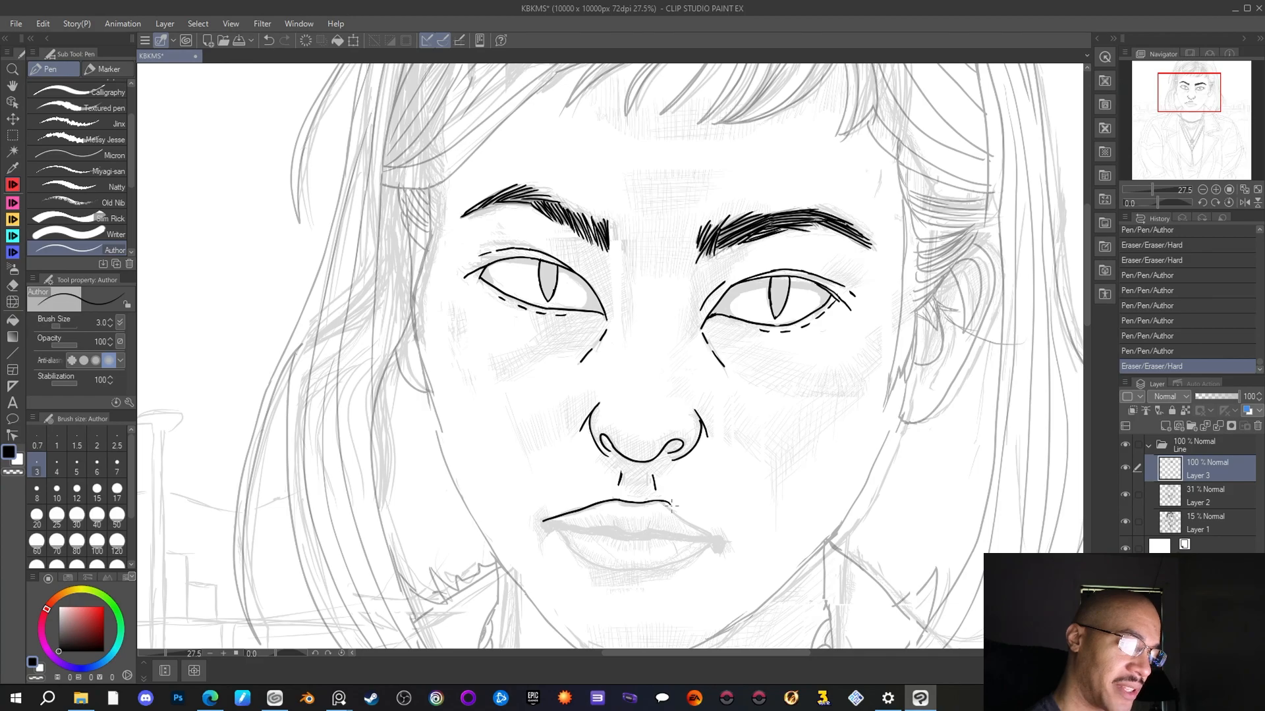
{"action": "left_click_drag", "start_coordinate": [669, 503], "coordinate": [695, 526]}
{"action": "left_click", "coordinate": [18, 286]}
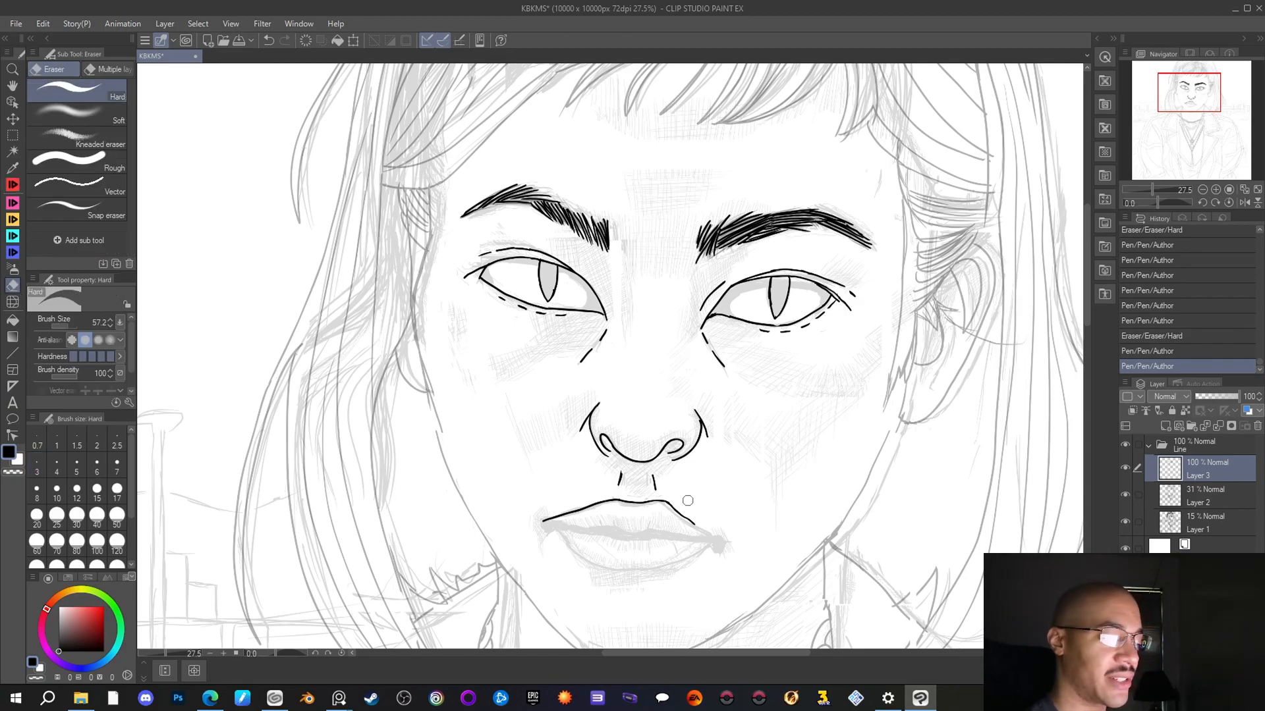
{"action": "left_click", "coordinate": [696, 523]}
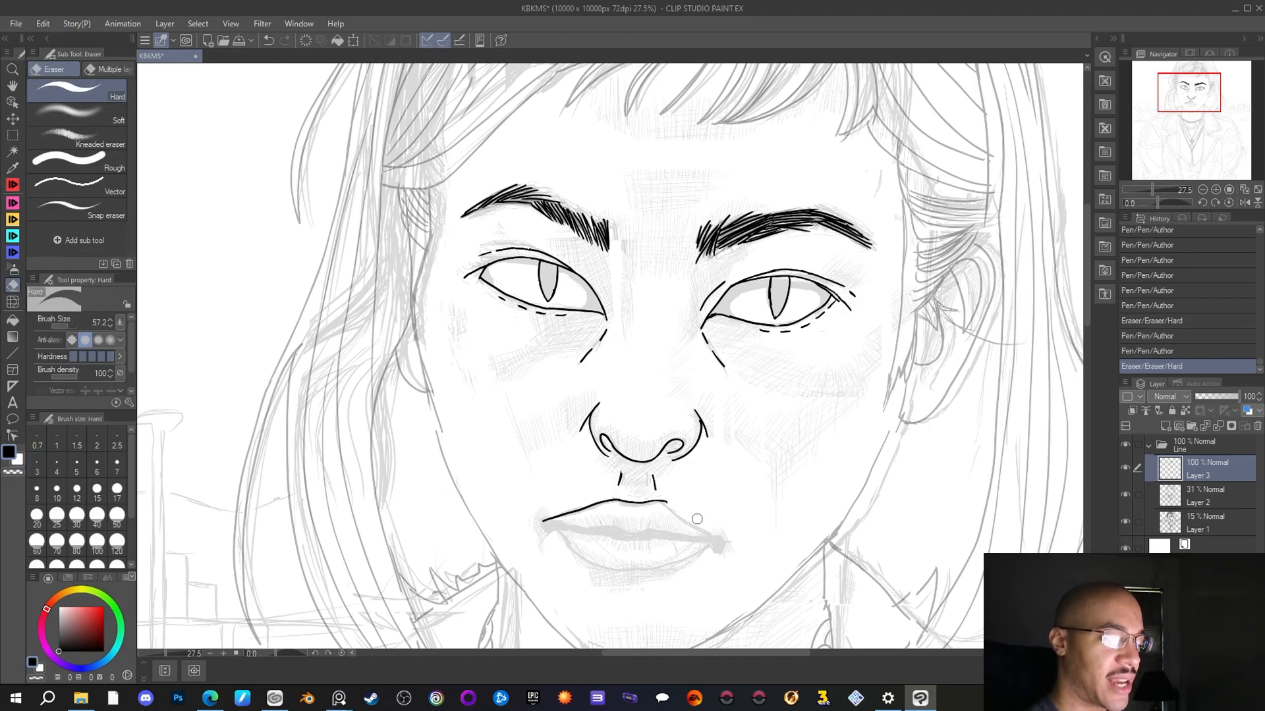
{"action": "key", "text": "p"}
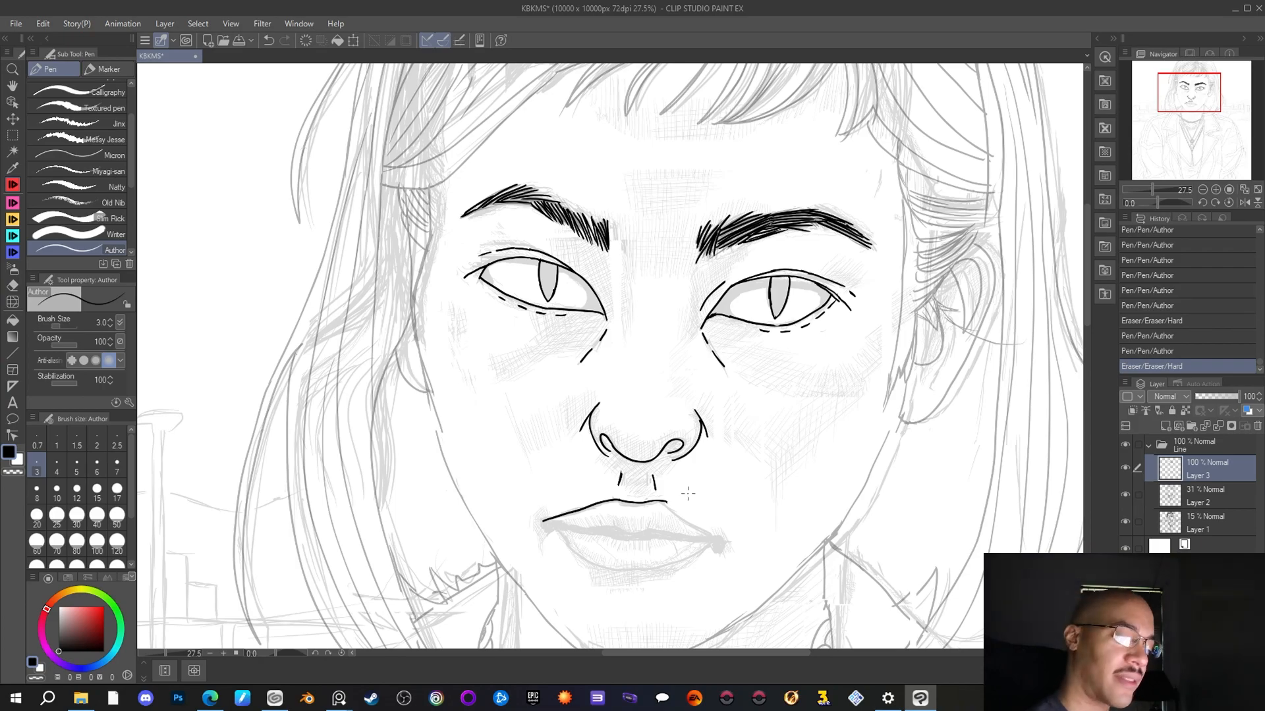
{"action": "left_click_drag", "start_coordinate": [664, 500], "coordinate": [691, 525]}
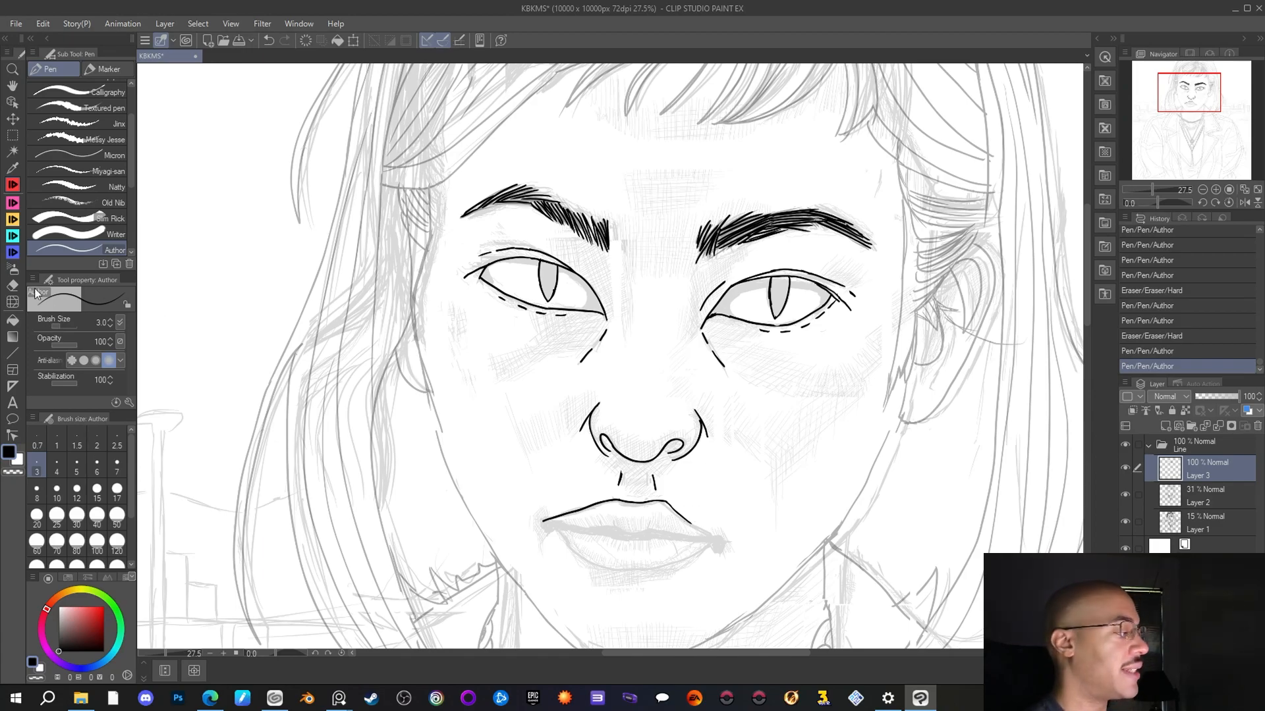
{"action": "left_click", "coordinate": [12, 285]}
{"action": "mouse_move", "coordinate": [670, 497]}
{"action": "left_mouse_down"}
{"action": "mouse_move", "coordinate": [682, 518]}
{"action": "mouse_move", "coordinate": [672, 505]}
{"action": "left_mouse_up"}
Ink the wavy line between the lips from the left to the right corner, then close the upper lip with its right slope
{"action": "key", "text": "p"}
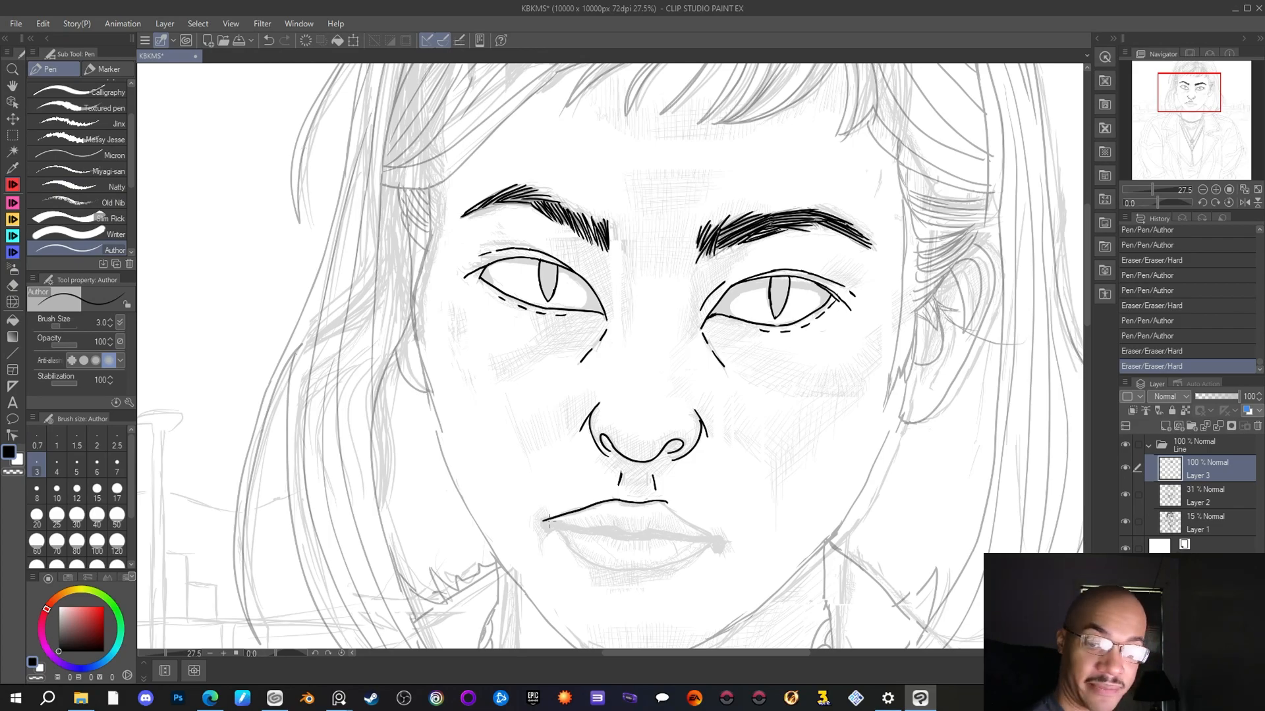
{"action": "left_click", "coordinate": [544, 520]}
{"action": "left_click_drag", "start_coordinate": [539, 521], "coordinate": [581, 532]}
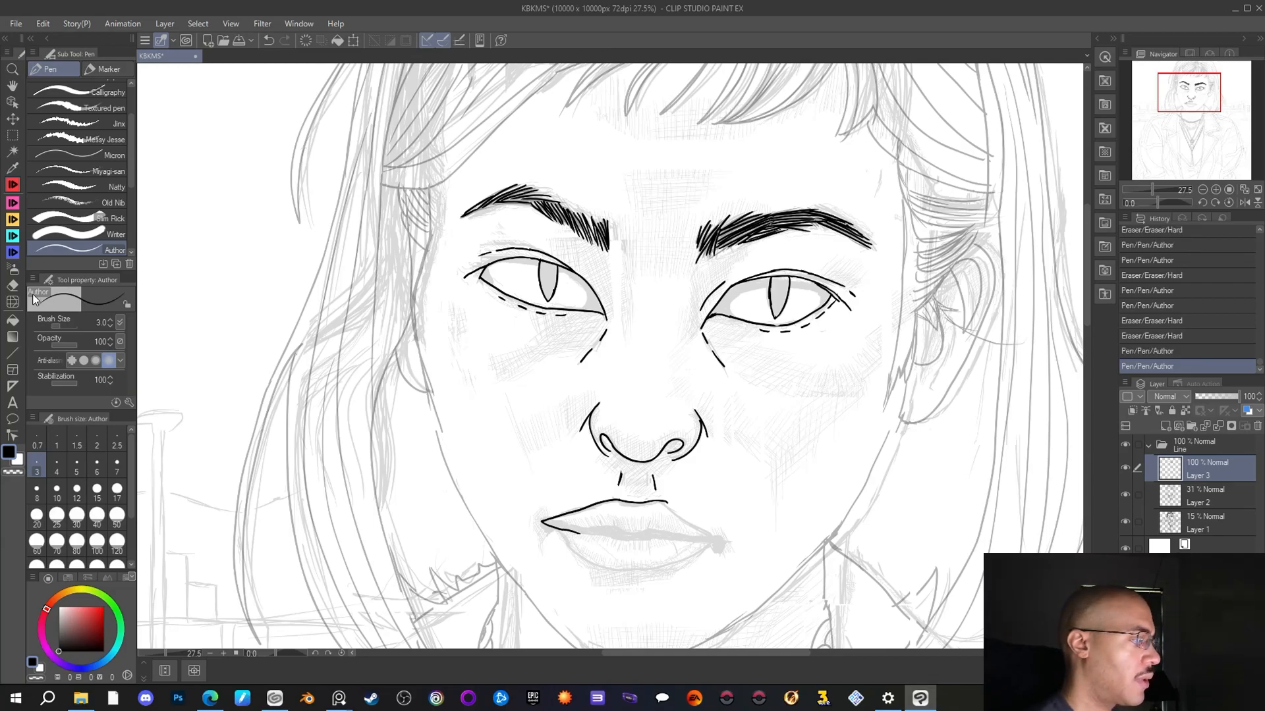
{"action": "left_click", "coordinate": [13, 285]}
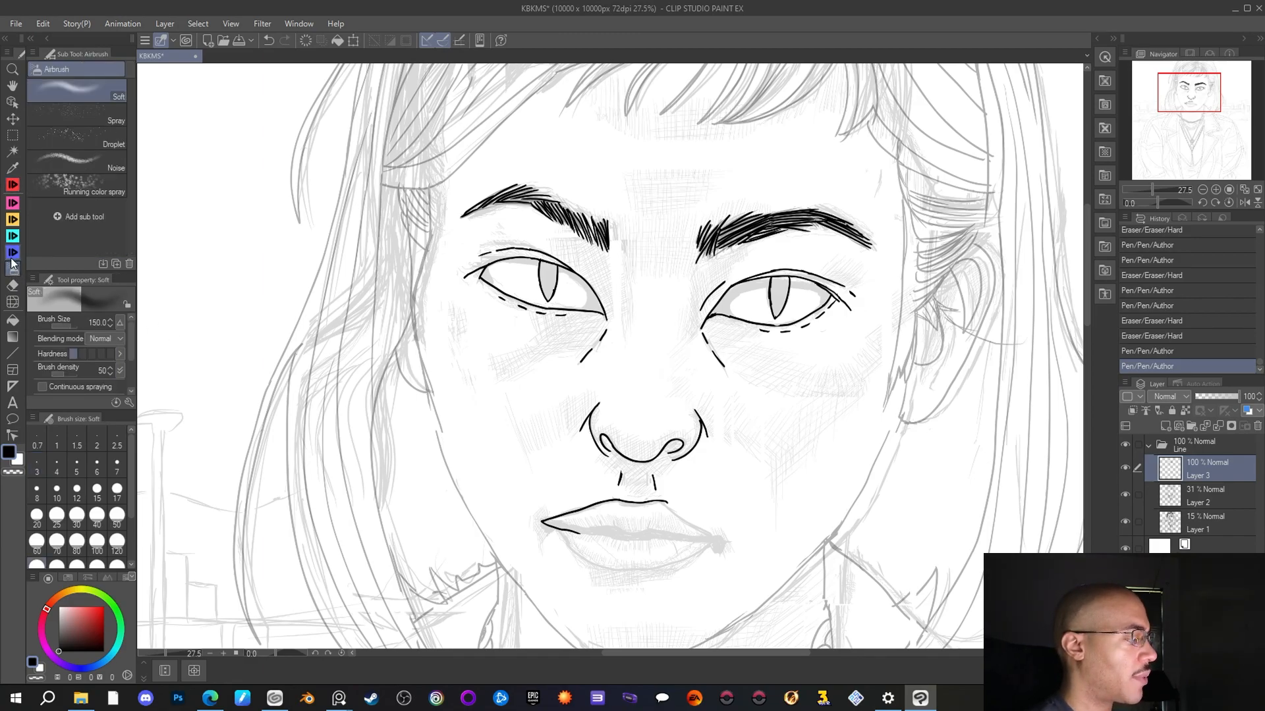
{"action": "left_click_drag", "start_coordinate": [588, 536], "coordinate": [566, 528]}
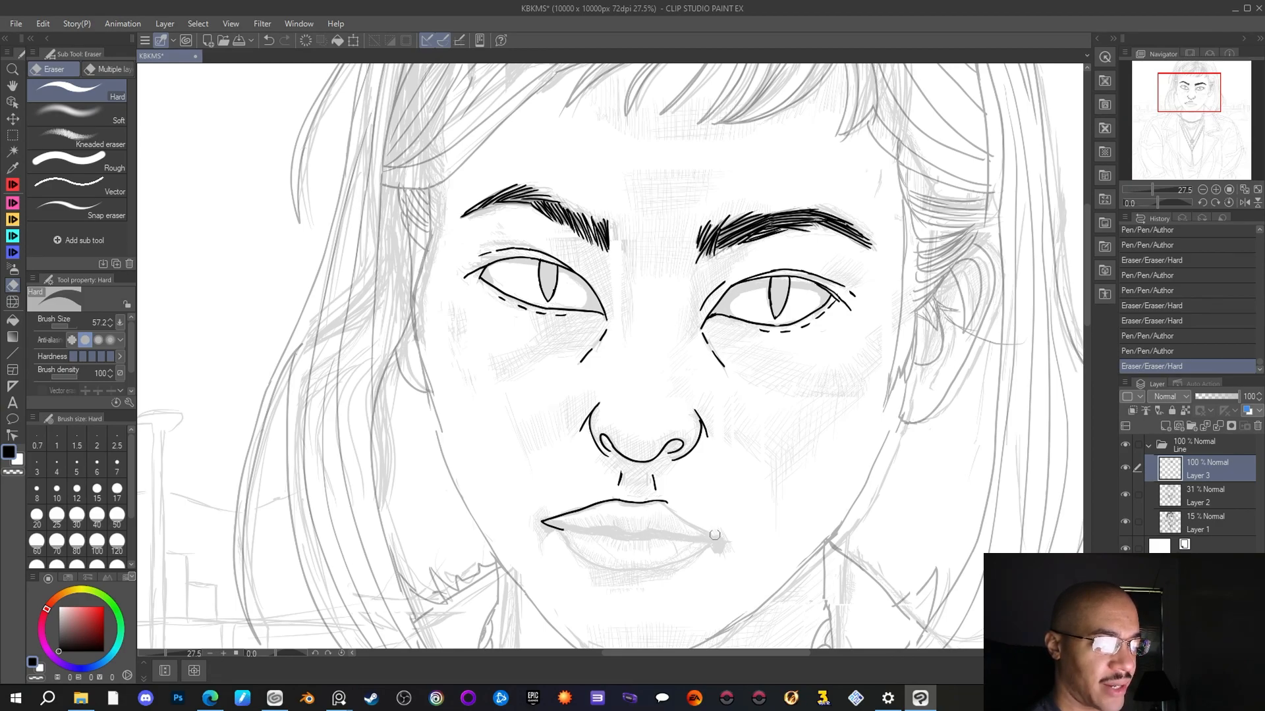
{"action": "left_click", "coordinate": [18, 187]}
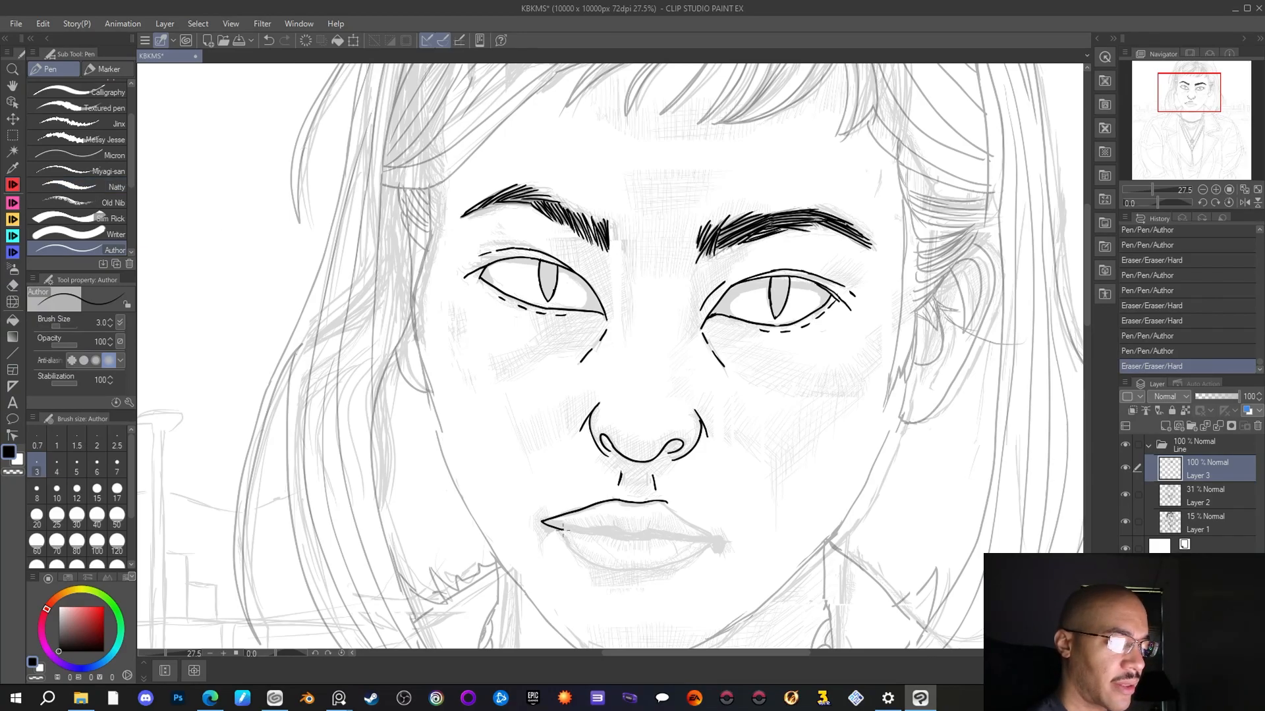
{"action": "left_click_drag", "start_coordinate": [566, 530], "coordinate": [720, 537]}
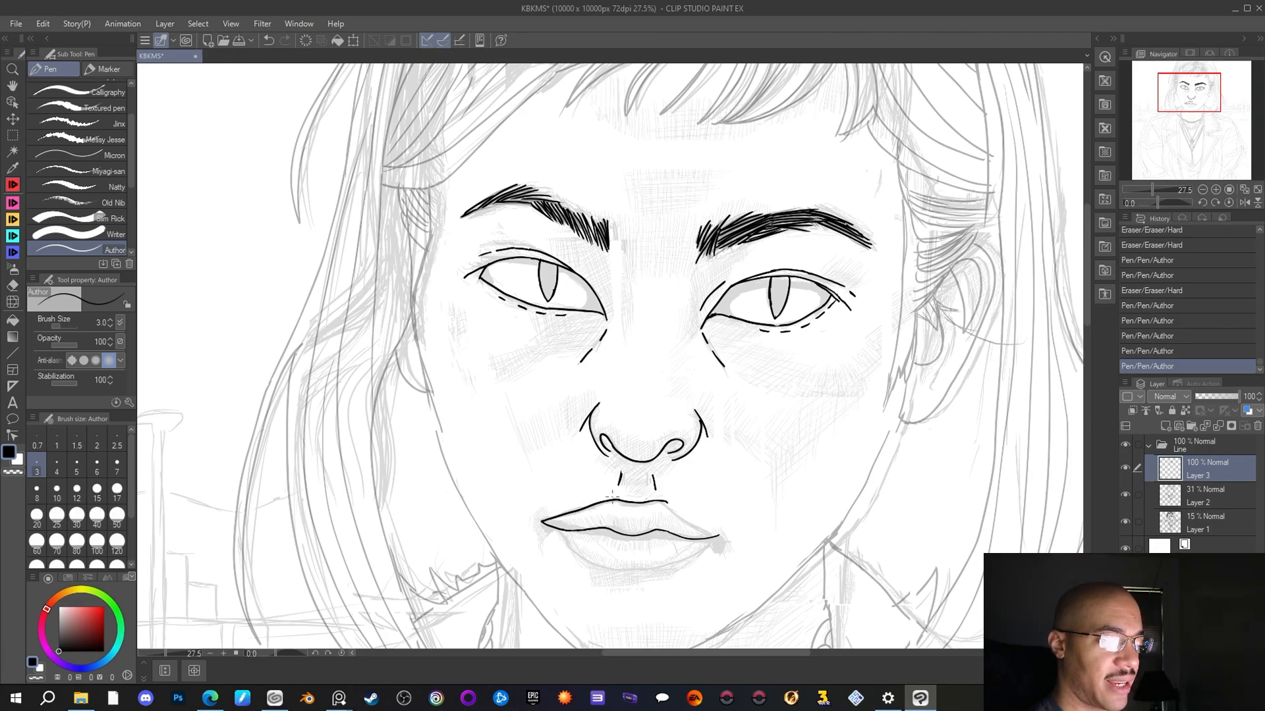
{"action": "left_click_drag", "start_coordinate": [665, 501], "coordinate": [718, 536]}
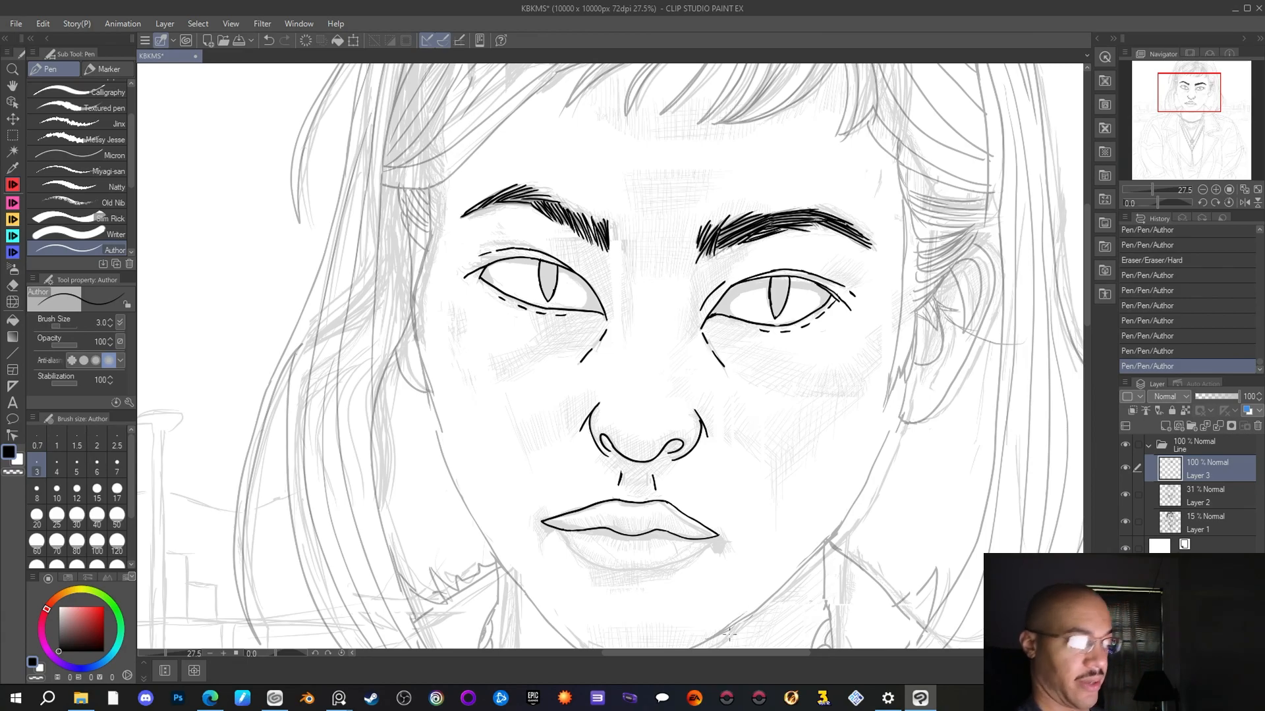
Select the upper lip's right corner with a rectangular selection and shift it slightly outward with Scale/Rotate
{"action": "left_click", "coordinate": [12, 286]}
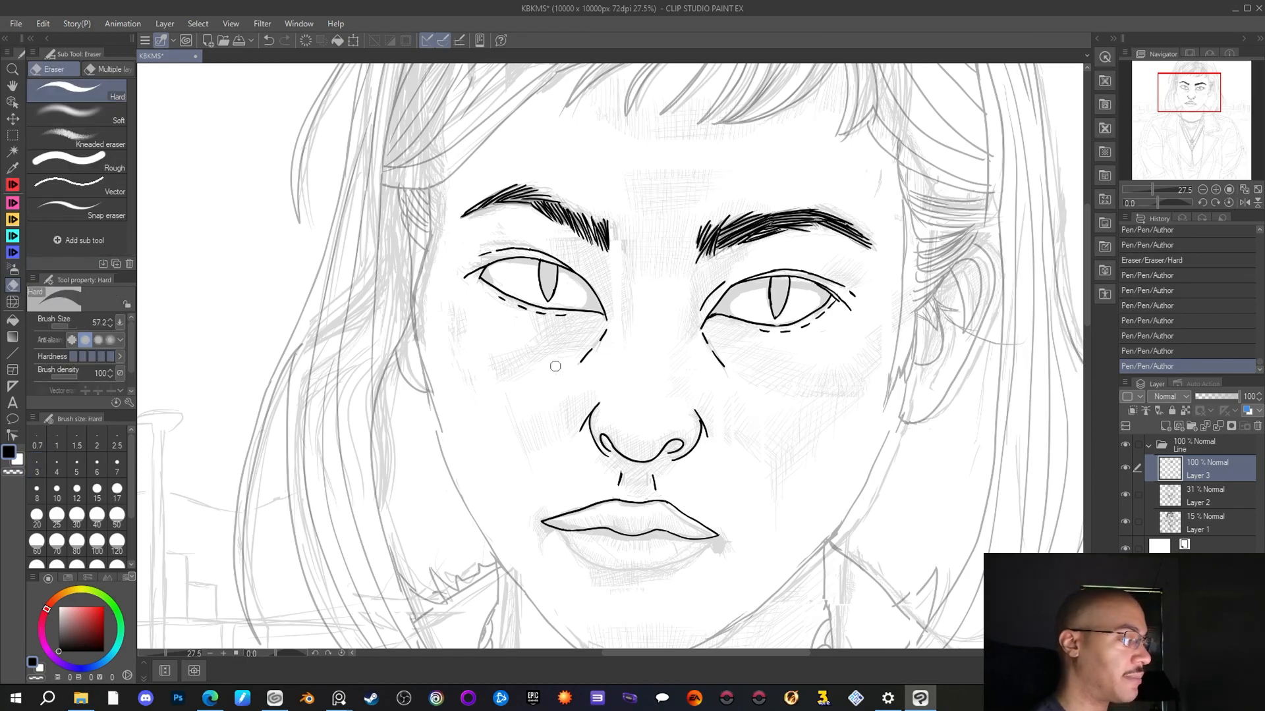
{"action": "left_click", "coordinate": [12, 135]}
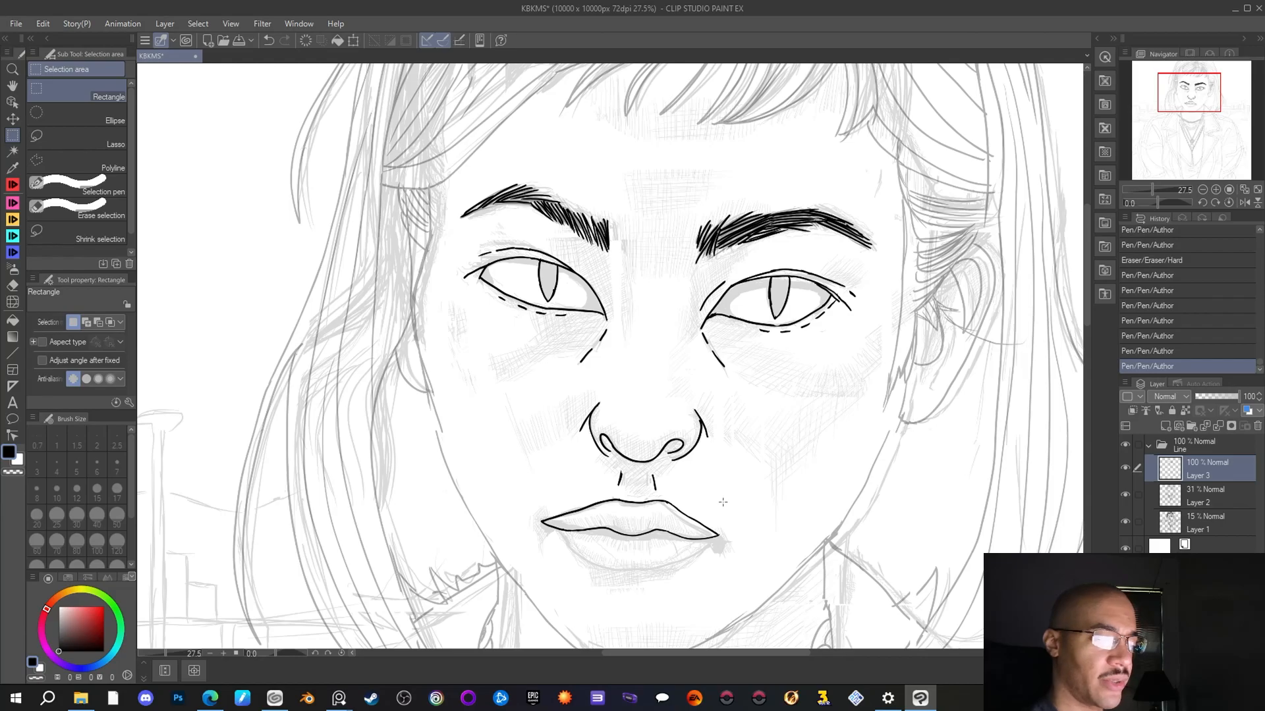
{"action": "left_click_drag", "start_coordinate": [723, 498], "coordinate": [716, 550]}
{"action": "left_click", "coordinate": [747, 578]}
{"action": "left_click", "coordinate": [665, 580]}
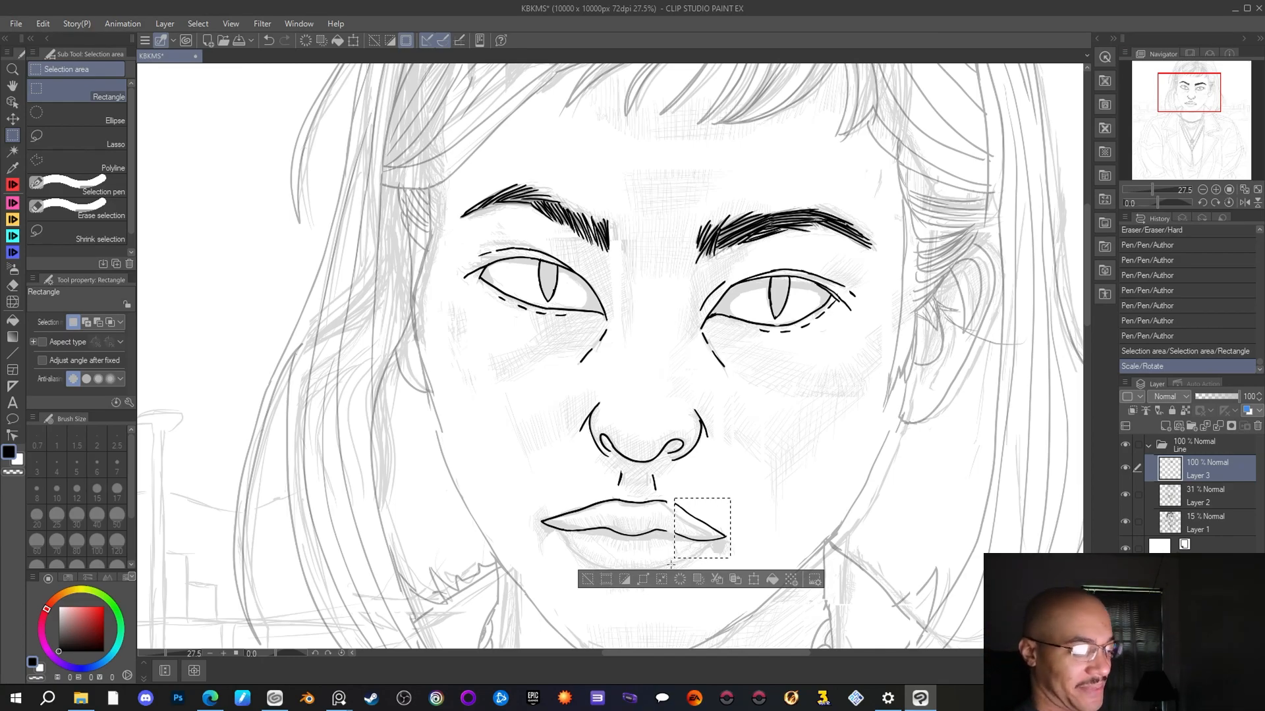
Clear the selection and bridge the small gaps in the upper lip's top contour and the line between the lips with short pen strokes
{"action": "key", "text": "ctrl+d"}
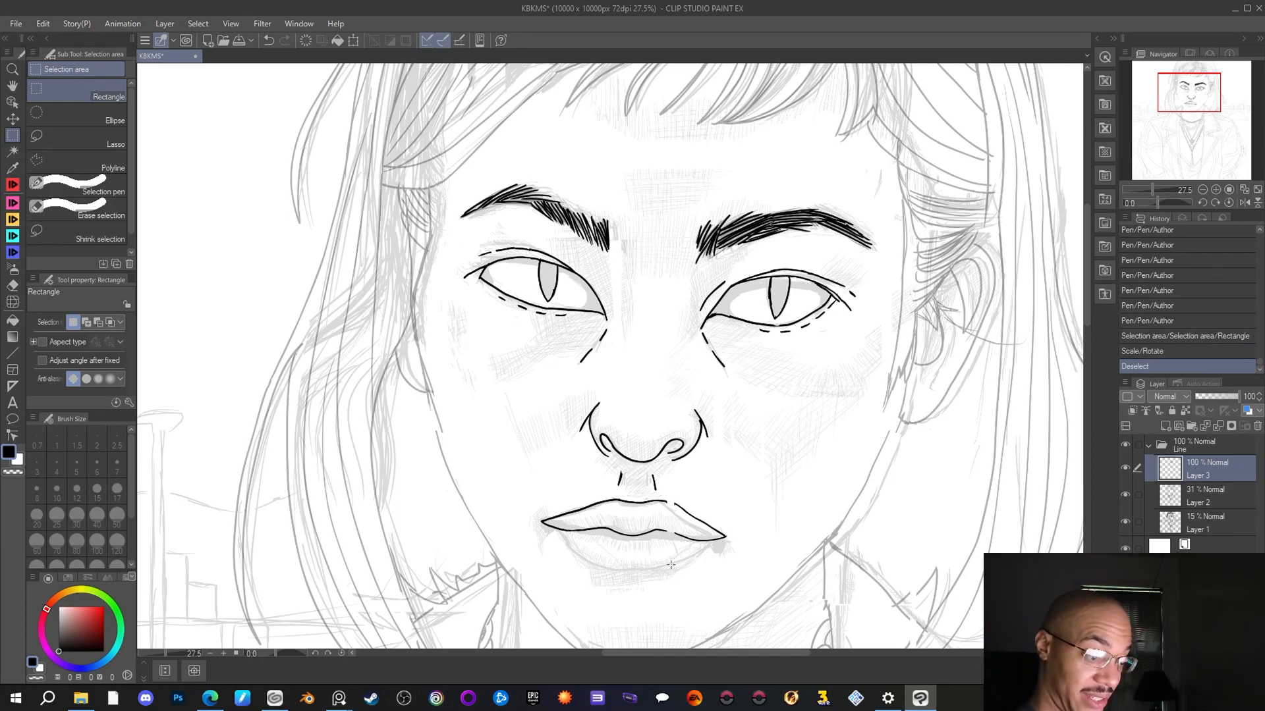
{"action": "key", "text": "p"}
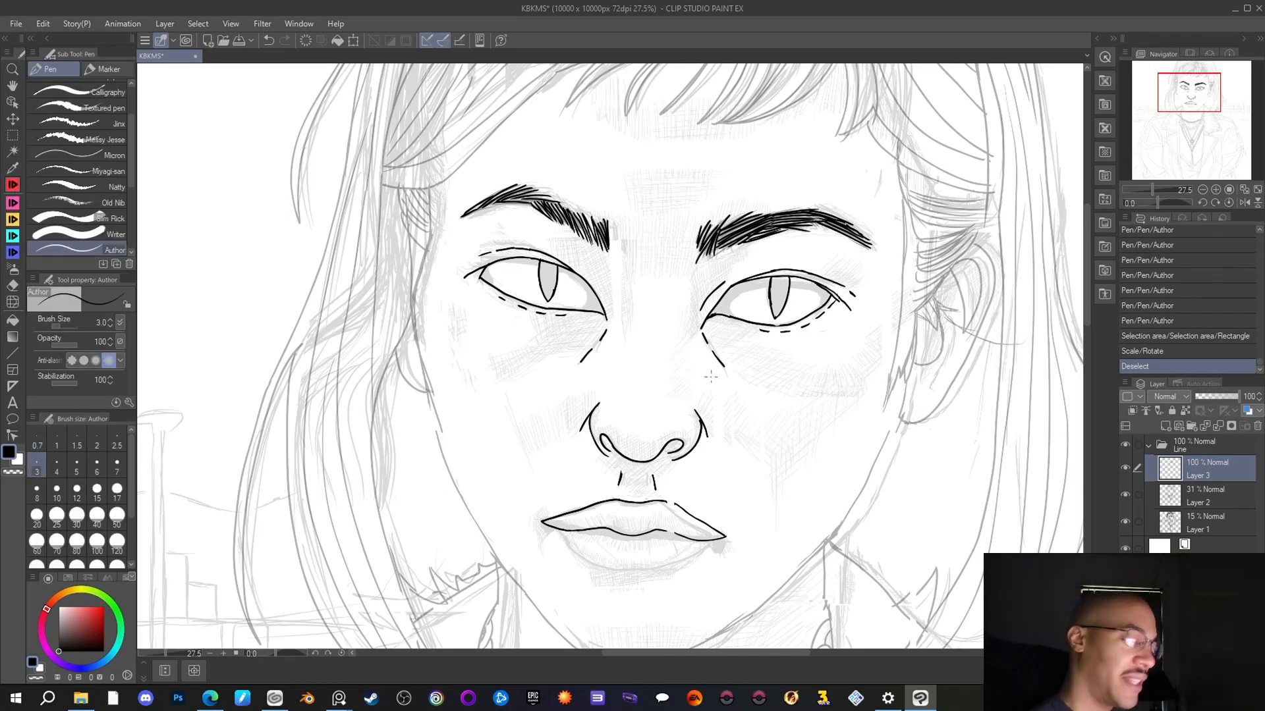
{"action": "left_click_drag", "start_coordinate": [669, 508], "coordinate": [674, 505]}
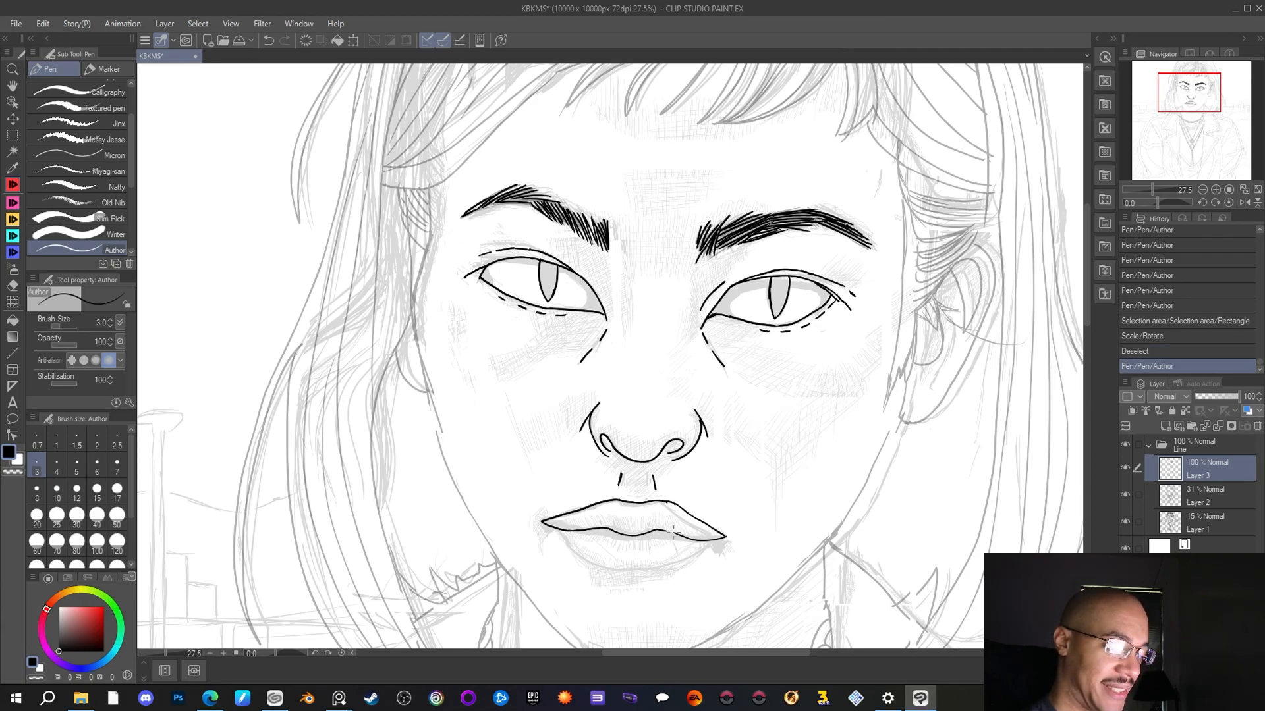
{"action": "left_click_drag", "start_coordinate": [670, 531], "coordinate": [667, 537]}
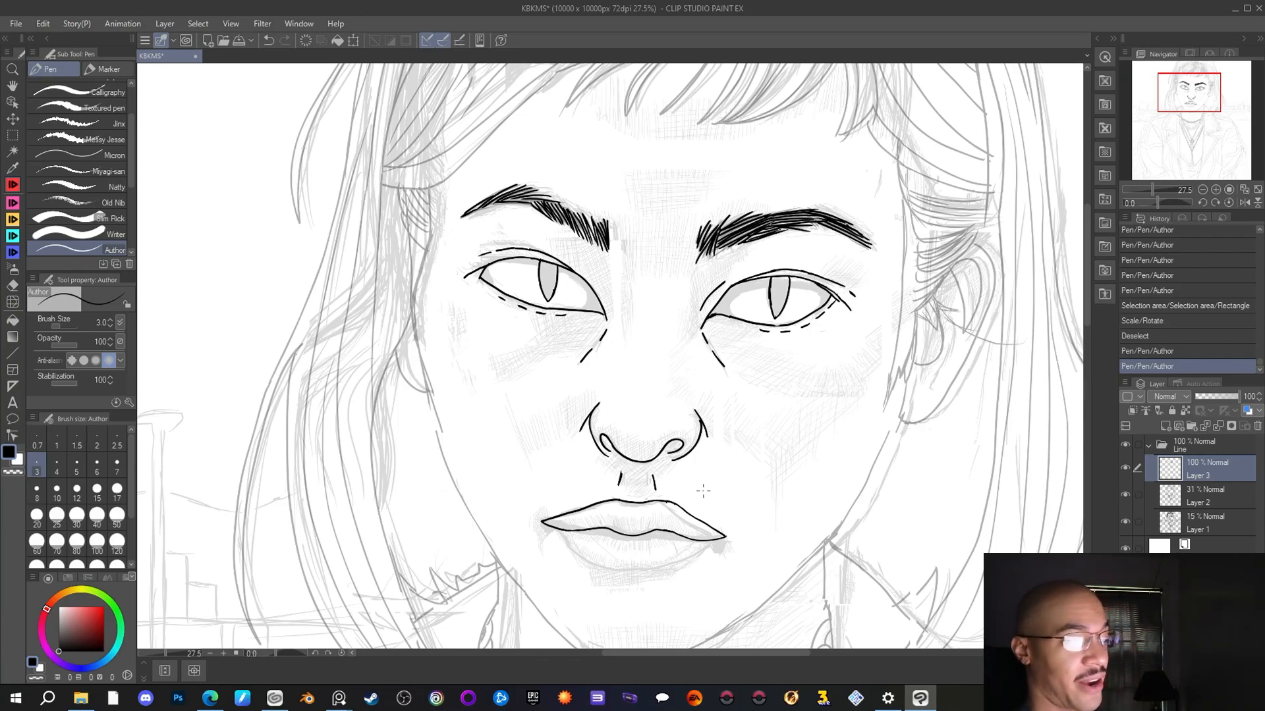
Trim the left philtrum mark between the nose and upper lip with the hard eraser
{"action": "left_click", "coordinate": [13, 286]}
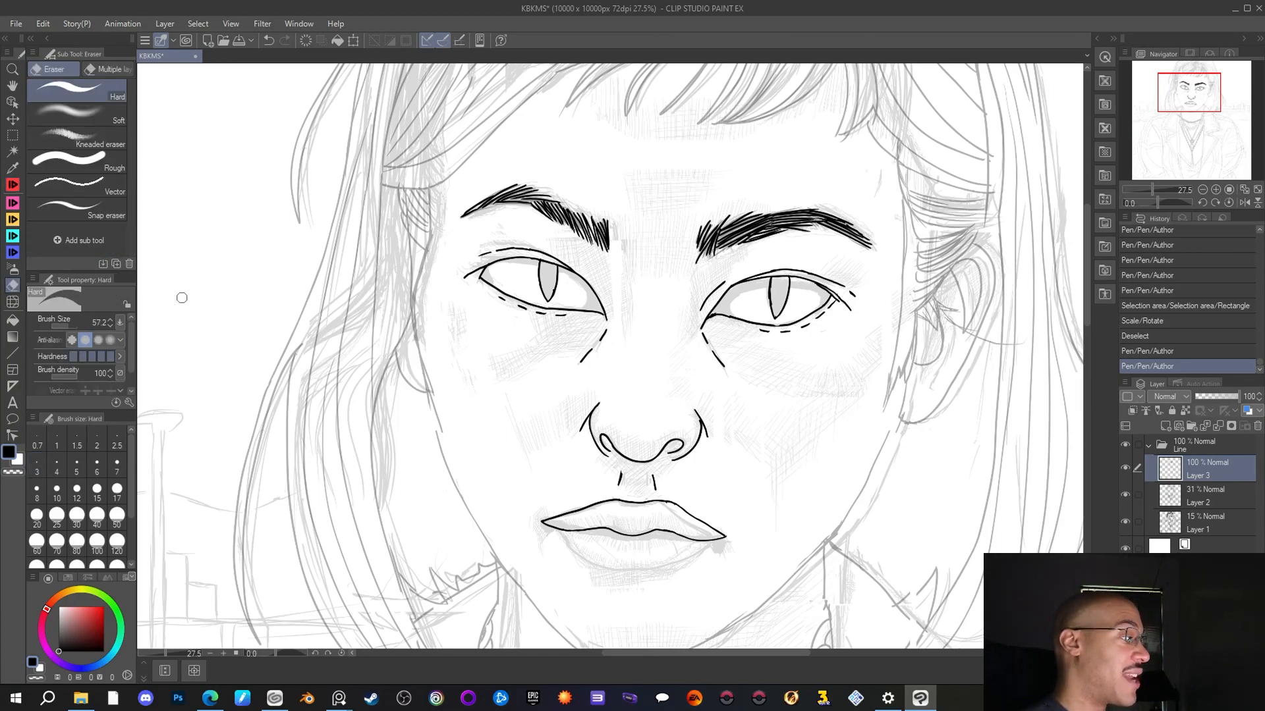
{"action": "left_click_drag", "start_coordinate": [608, 482], "coordinate": [622, 462]}
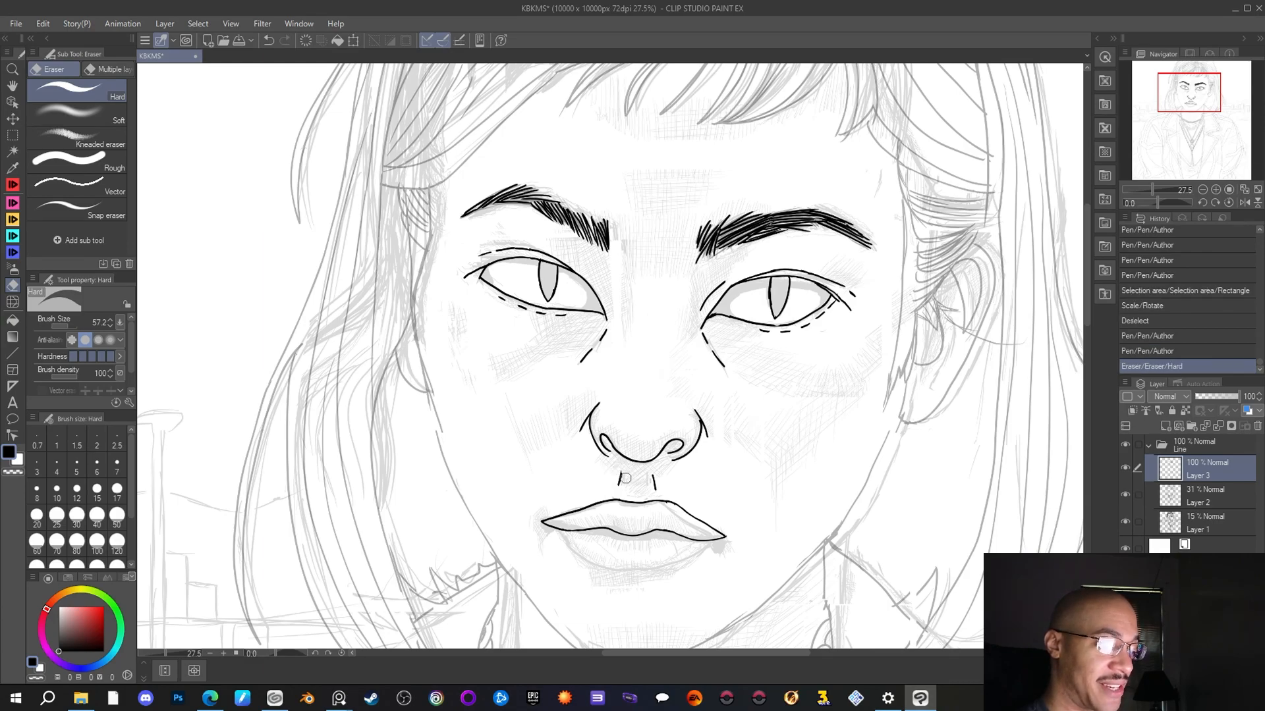
{"action": "left_click", "coordinate": [623, 477]}
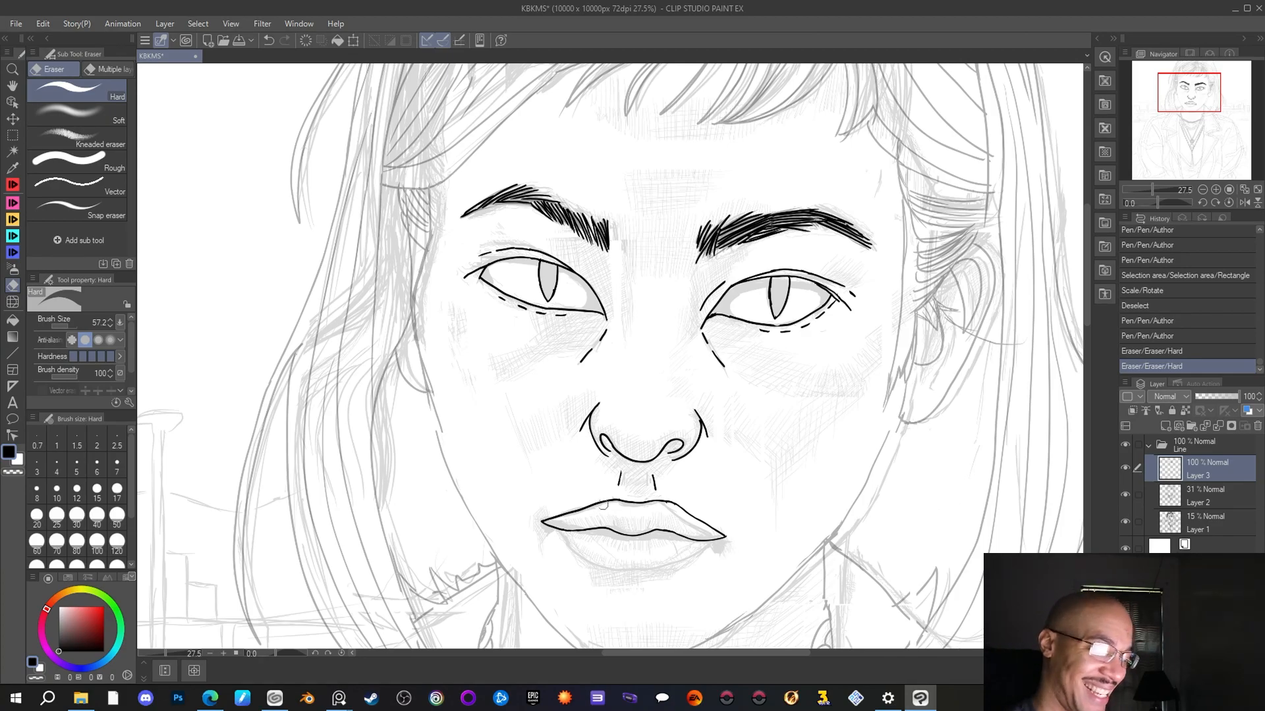
Erase and re-ink the bend at the top of the upper lip's right slope, then clean up the slope's edge with the hard eraser
{"action": "scroll", "coordinate": [491, 466], "scroll_direction": "down", "scroll_amount": 5}
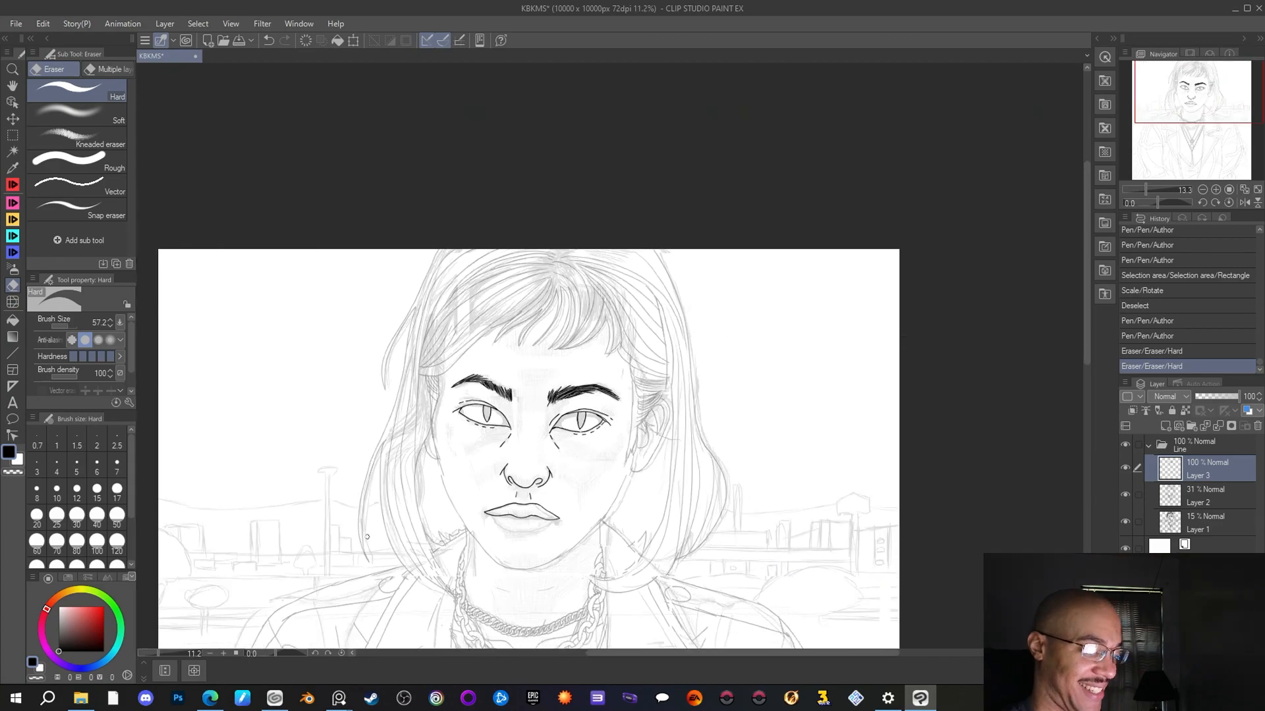
{"action": "scroll", "coordinate": [317, 534], "scroll_direction": "up", "scroll_amount": 5}
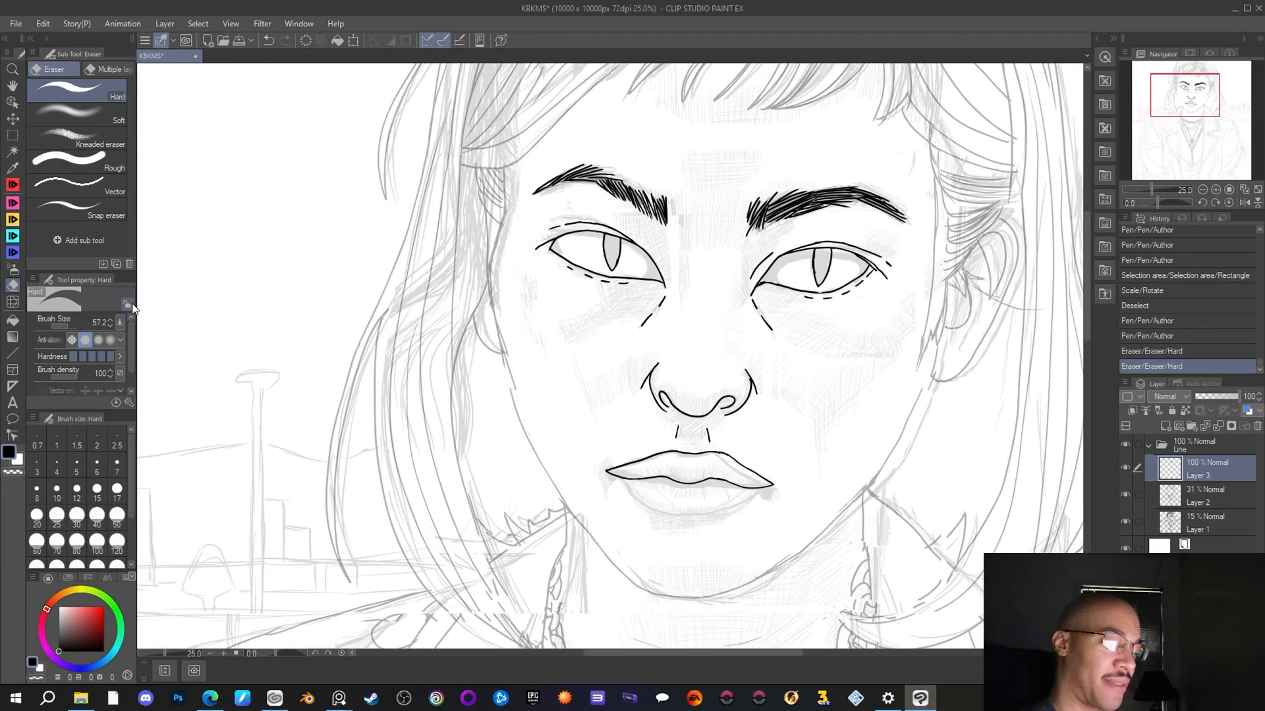
{"action": "left_click_drag", "start_coordinate": [724, 450], "coordinate": [725, 454]}
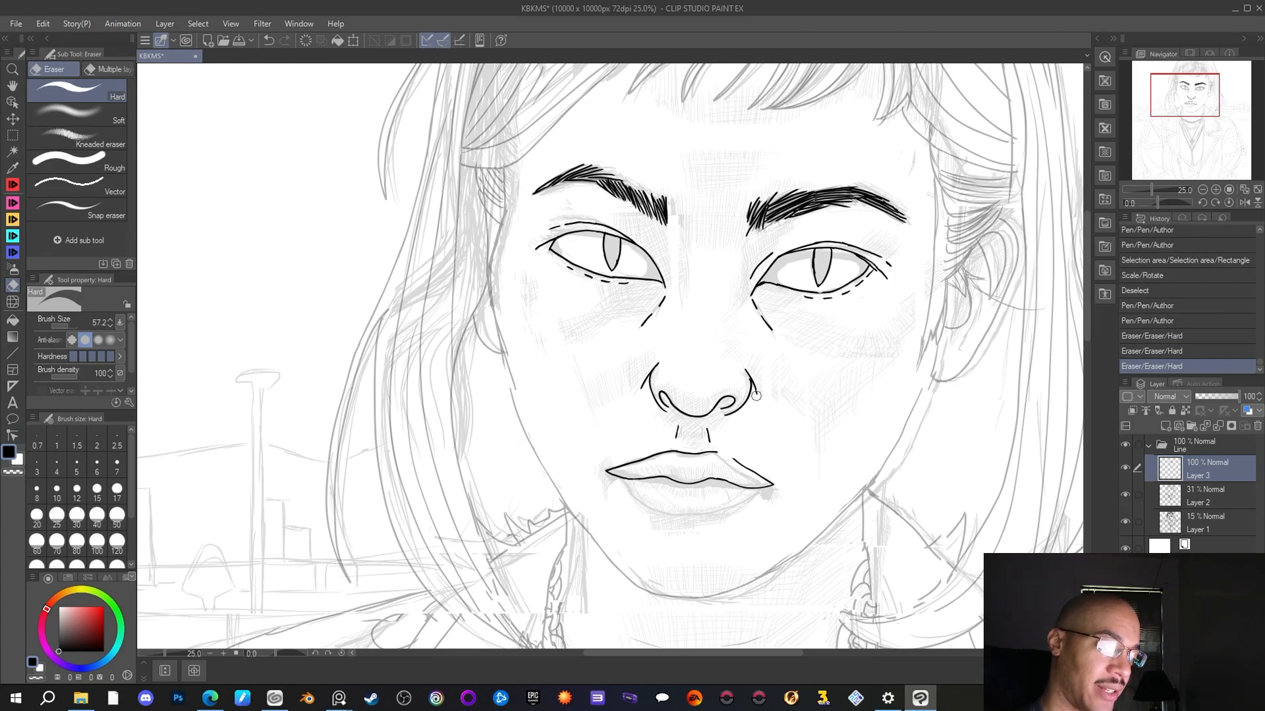
{"action": "left_click", "coordinate": [12, 187]}
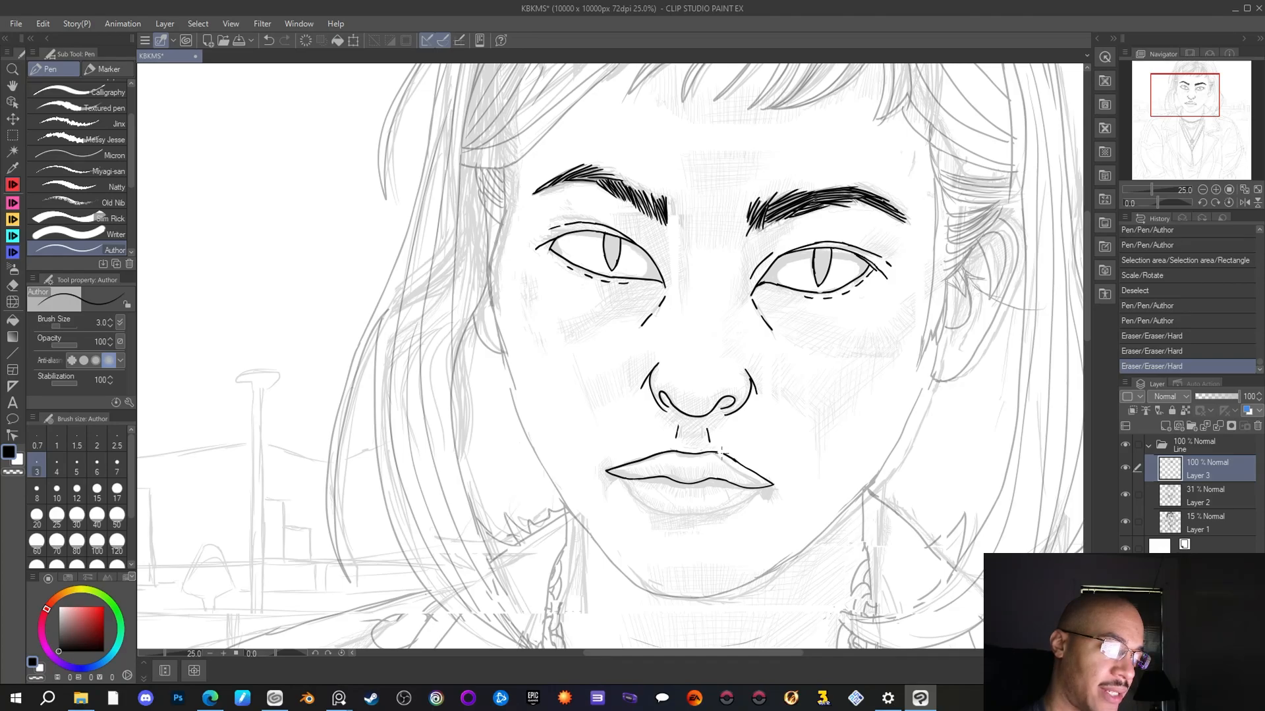
{"action": "left_click_drag", "start_coordinate": [717, 452], "coordinate": [727, 456]}
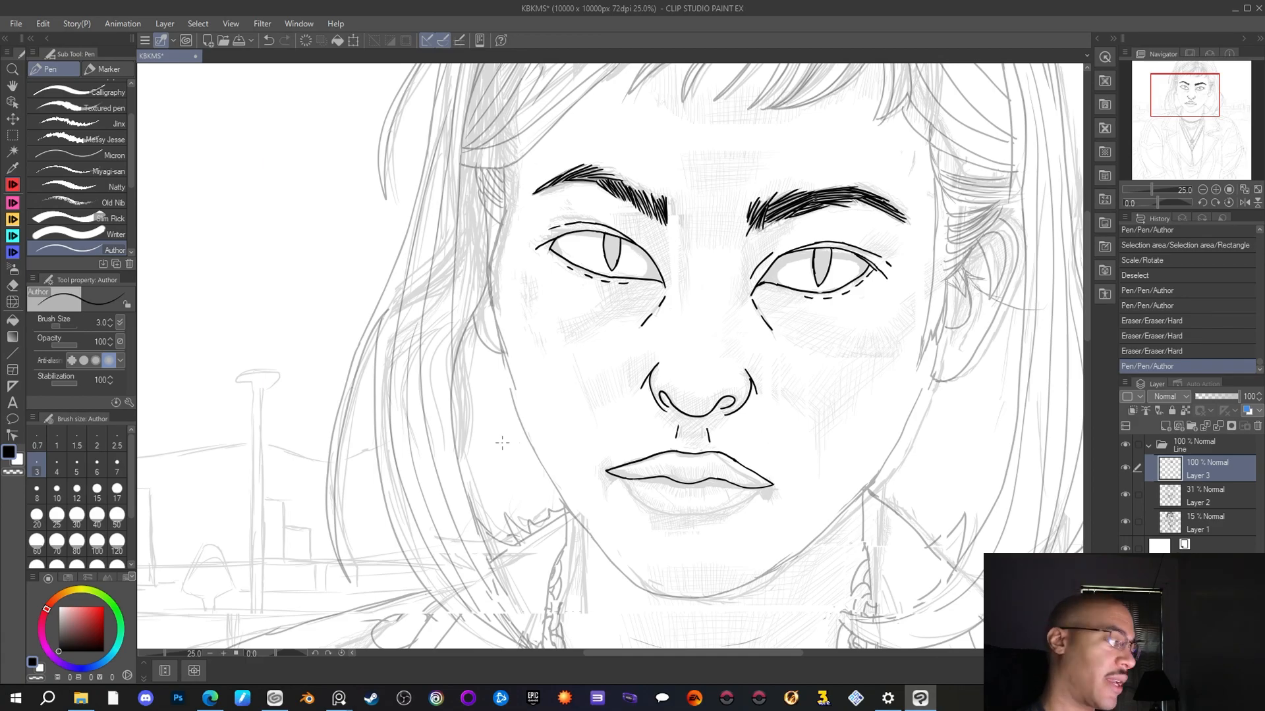
{"action": "key", "text": "e"}
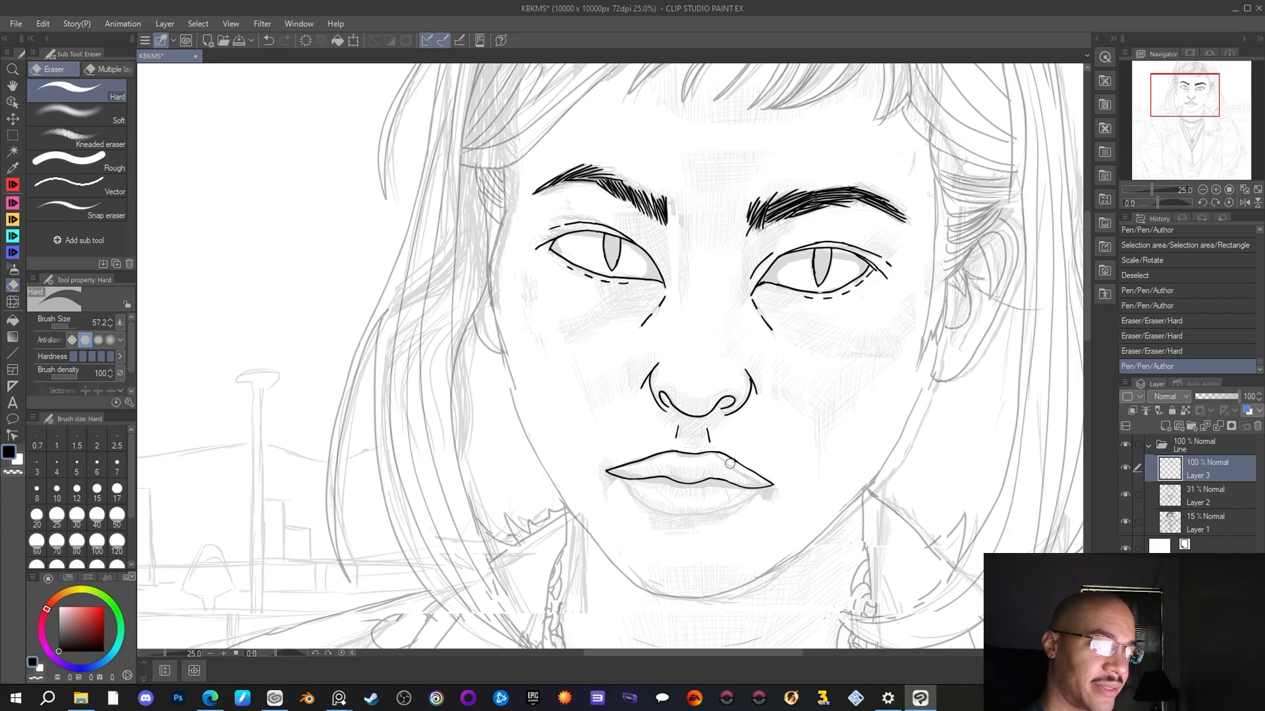
{"action": "left_click_drag", "start_coordinate": [734, 467], "coordinate": [778, 477]}
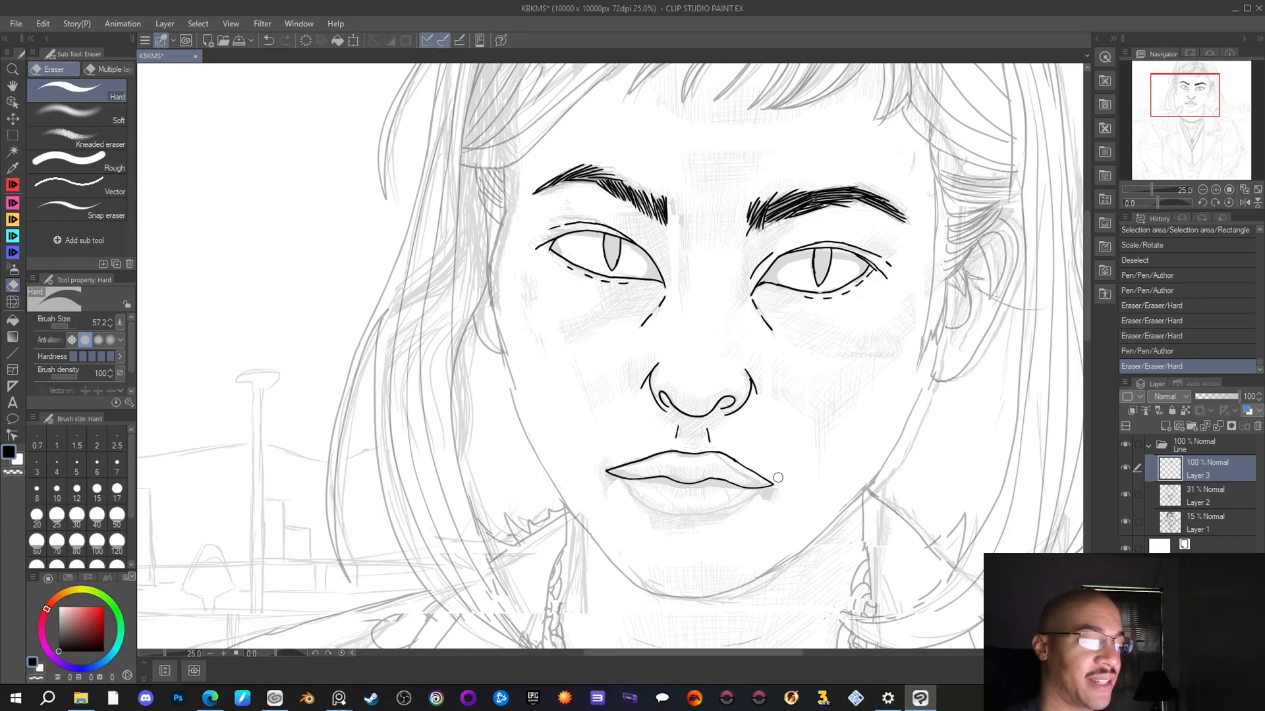
Ink the left face contour from the hairline beside the eyebrow down past eye level with the Author pen
{"action": "scroll", "coordinate": [817, 454], "scroll_direction": "down", "scroll_amount": 4}
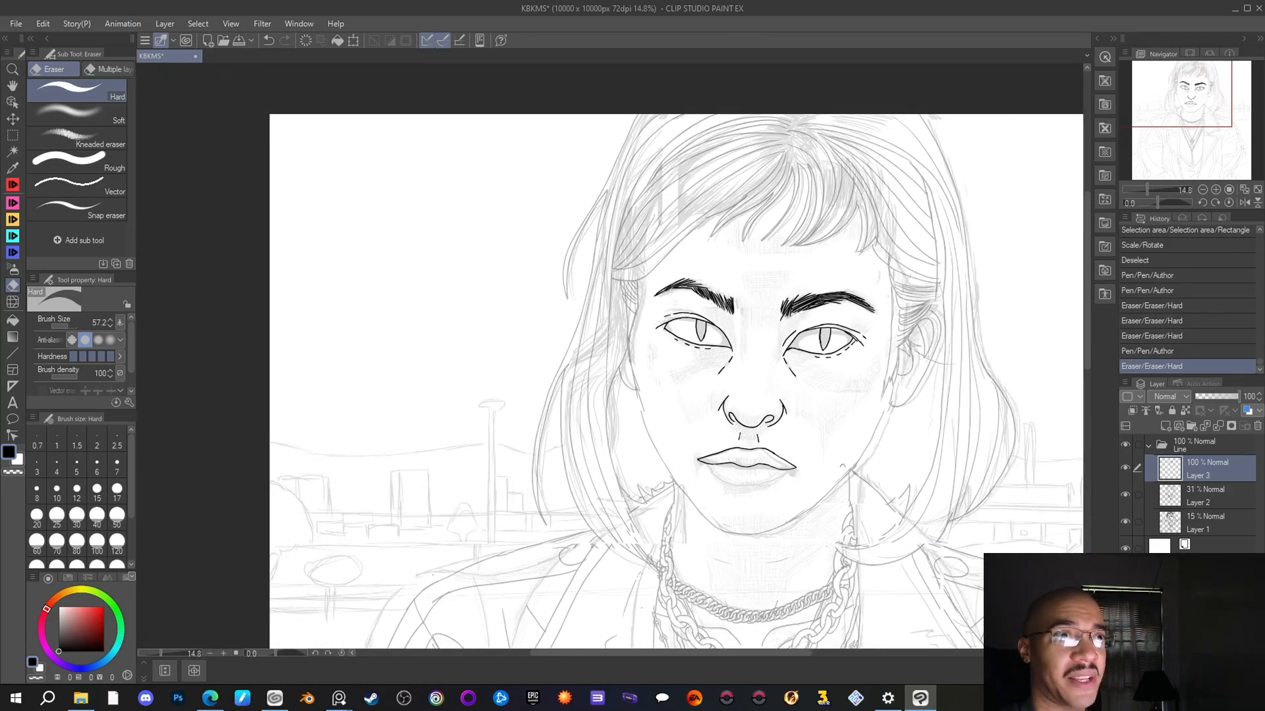
{"action": "scroll", "coordinate": [849, 481], "scroll_direction": "up", "scroll_amount": 1}
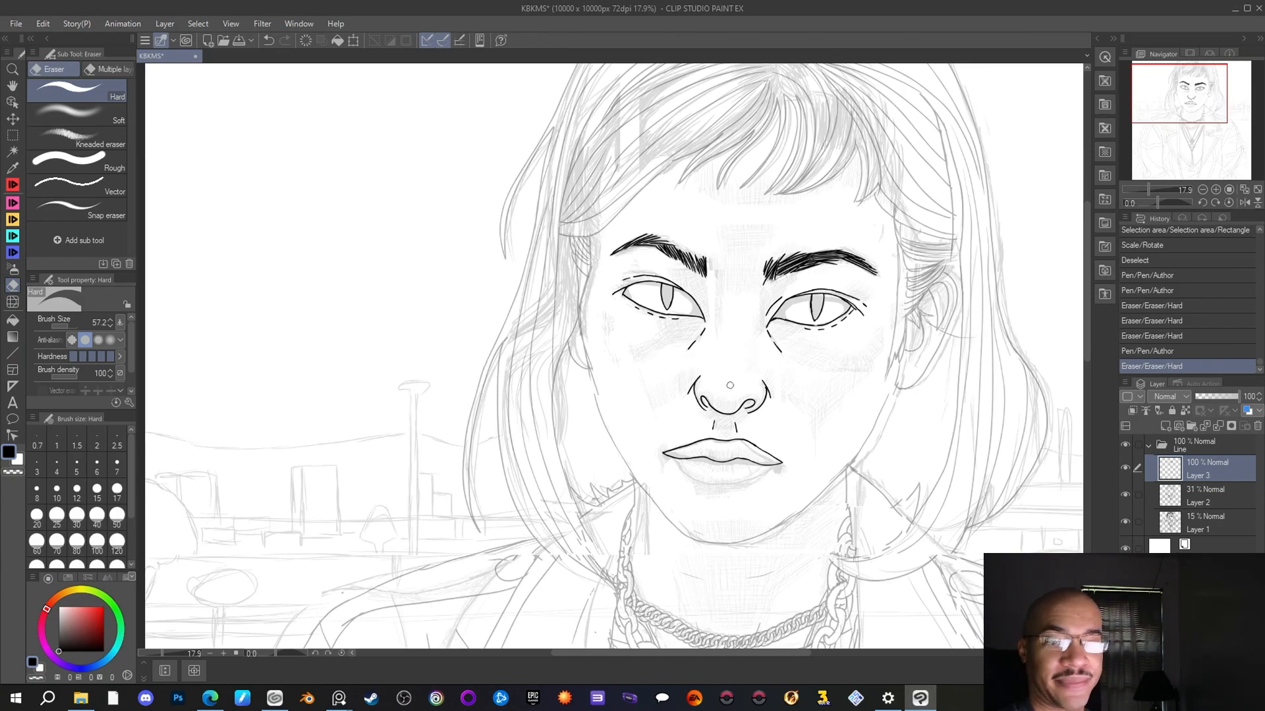
{"action": "scroll", "coordinate": [716, 385], "scroll_direction": "up", "scroll_amount": 2}
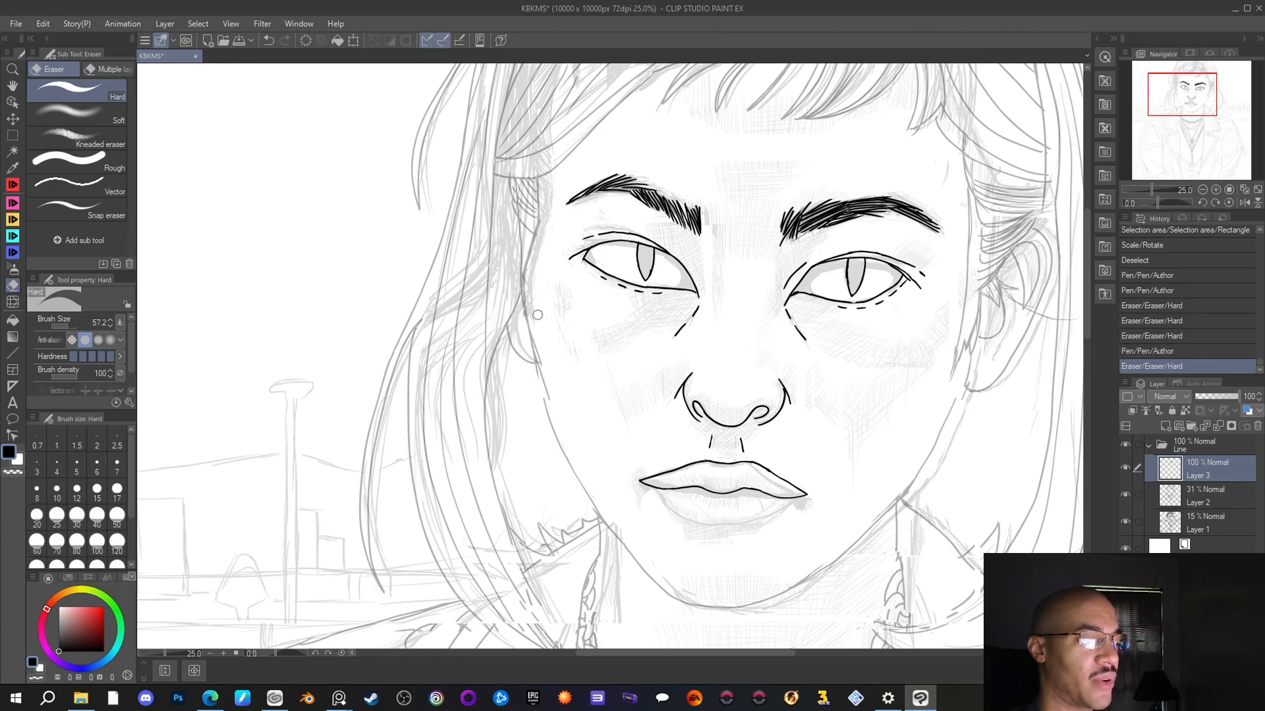
{"action": "left_click", "coordinate": [13, 185]}
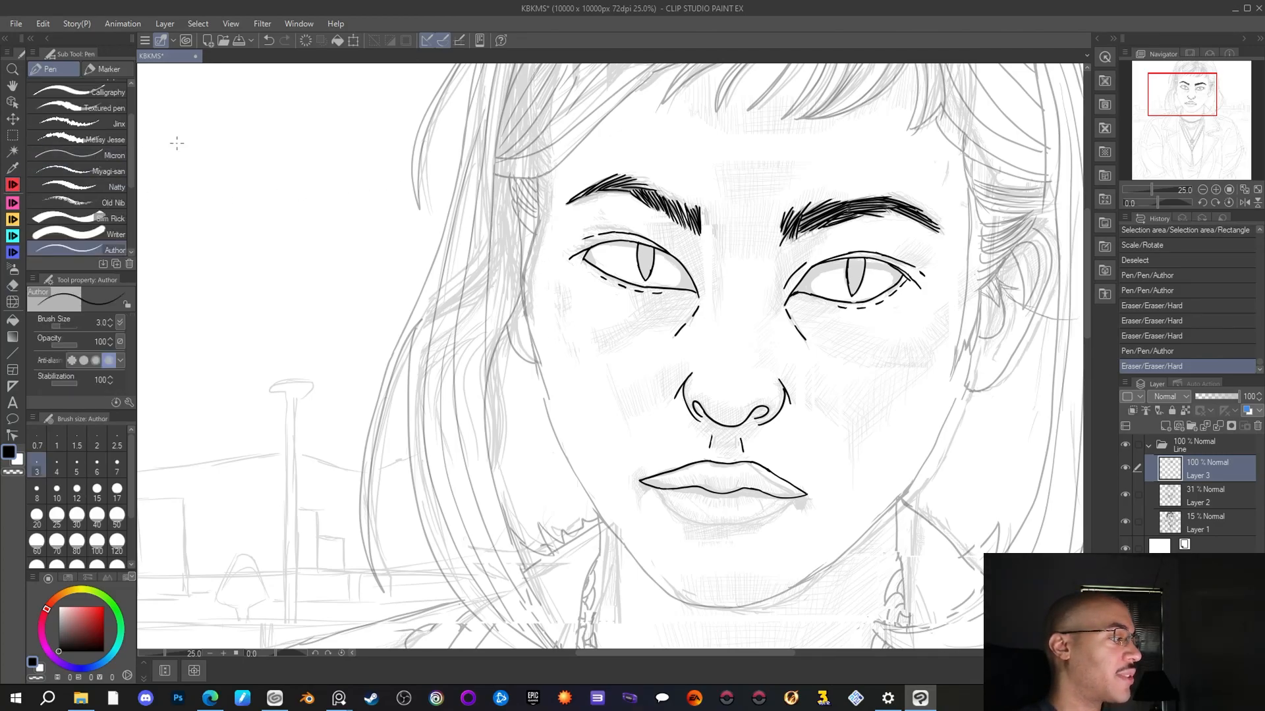
{"action": "left_click", "coordinate": [538, 175]}
{"action": "left_click_drag", "start_coordinate": [537, 184], "coordinate": [525, 281]}
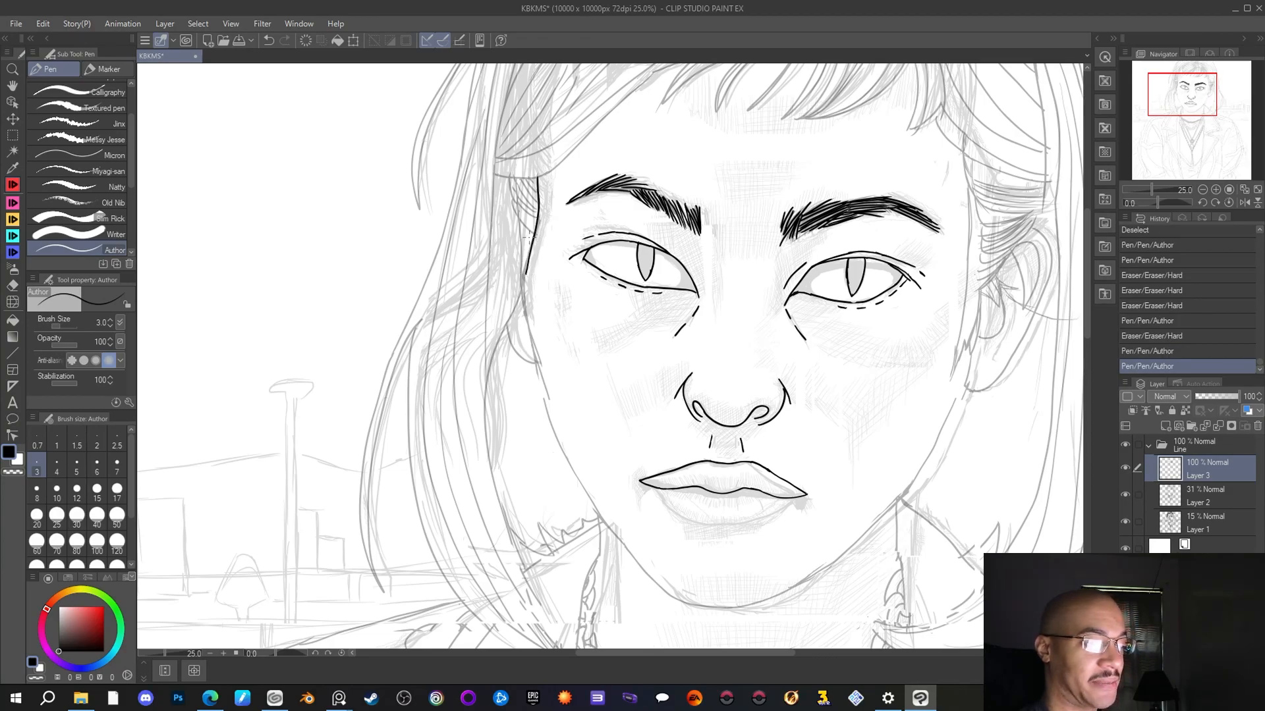
{"action": "left_click_drag", "start_coordinate": [527, 275], "coordinate": [525, 293]}
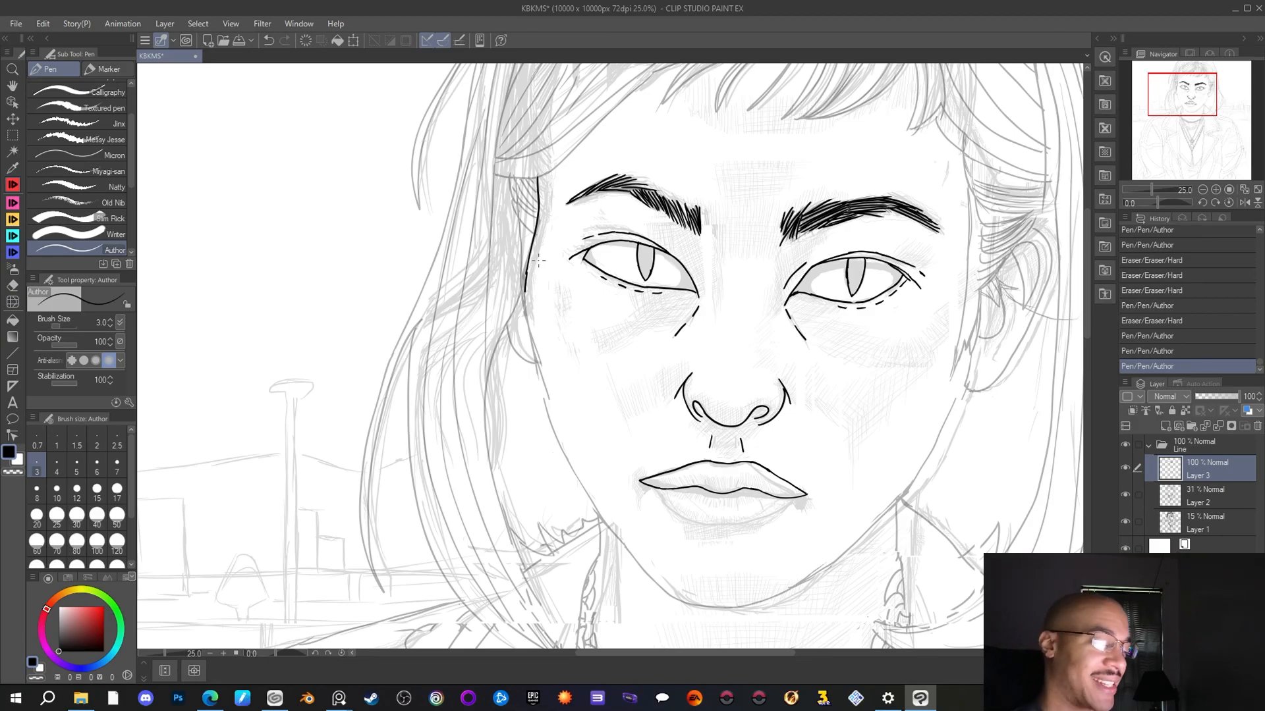
Trim the lower end of the left face contour, extend it down to the cheek, and tidy the new end with the hard eraser
{"action": "left_click", "coordinate": [15, 288]}
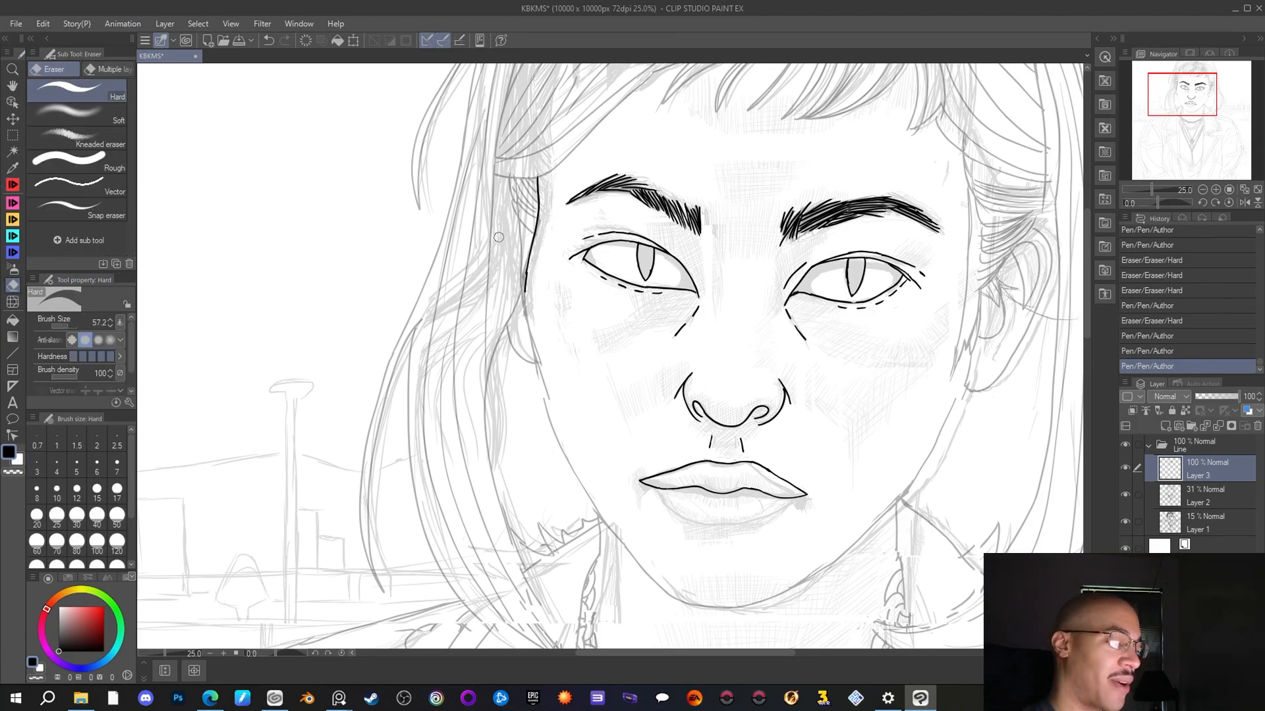
{"action": "left_click_drag", "start_coordinate": [527, 290], "coordinate": [529, 282]}
{"action": "left_click", "coordinate": [12, 184]}
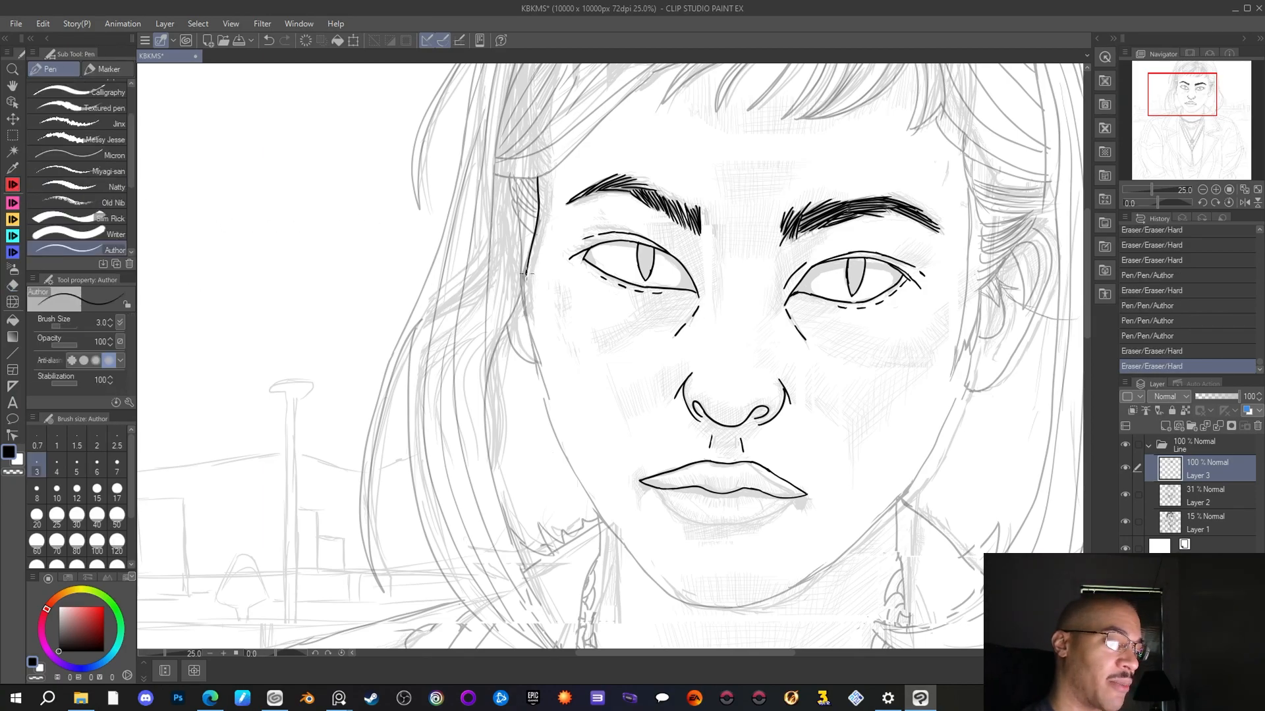
{"action": "mouse_move", "coordinate": [525, 282]}
{"action": "left_mouse_down"}
{"action": "mouse_move", "coordinate": [534, 366]}
{"action": "mouse_move", "coordinate": [525, 336]}
{"action": "left_mouse_up"}
{"action": "key", "text": "e"}
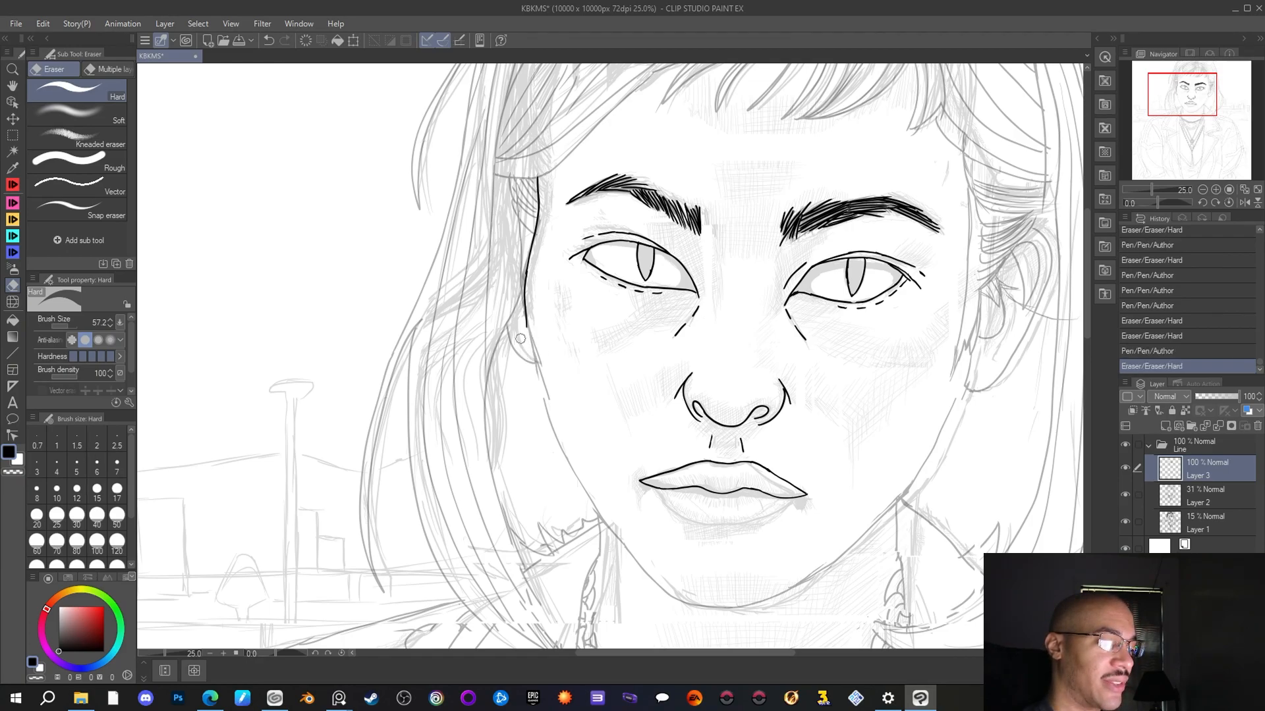
Ink the left jawline from the cheek down to the left edge of the chin
{"action": "key", "text": "p"}
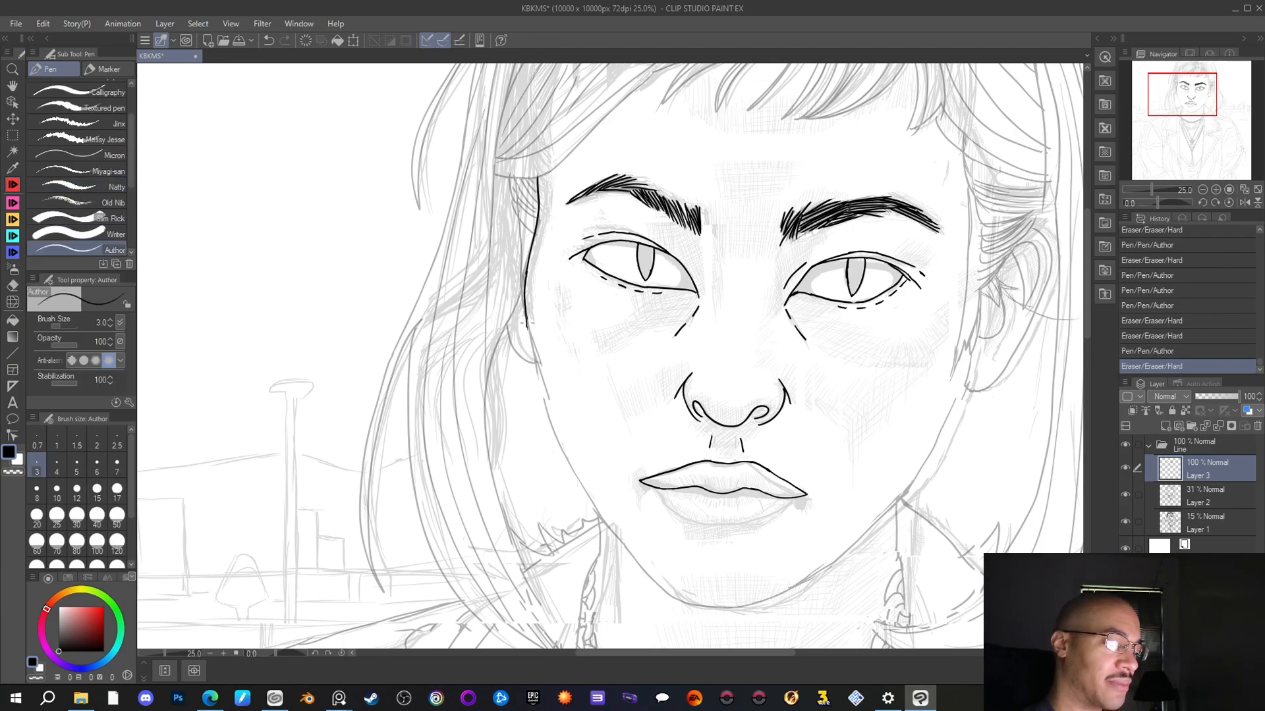
{"action": "mouse_move", "coordinate": [528, 339]}
{"action": "left_mouse_down"}
{"action": "mouse_move", "coordinate": [551, 428]}
{"action": "mouse_move", "coordinate": [624, 547]}
{"action": "left_mouse_up"}
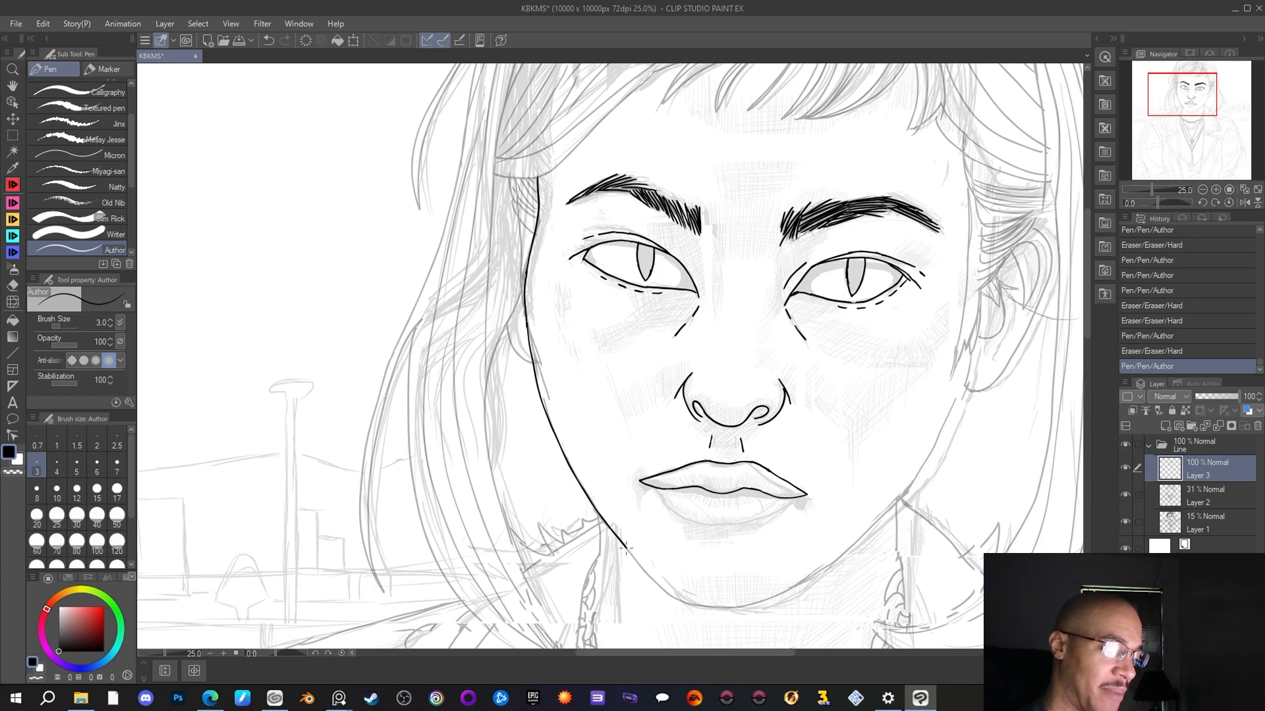
{"action": "left_click_drag", "start_coordinate": [631, 555], "coordinate": [682, 602]}
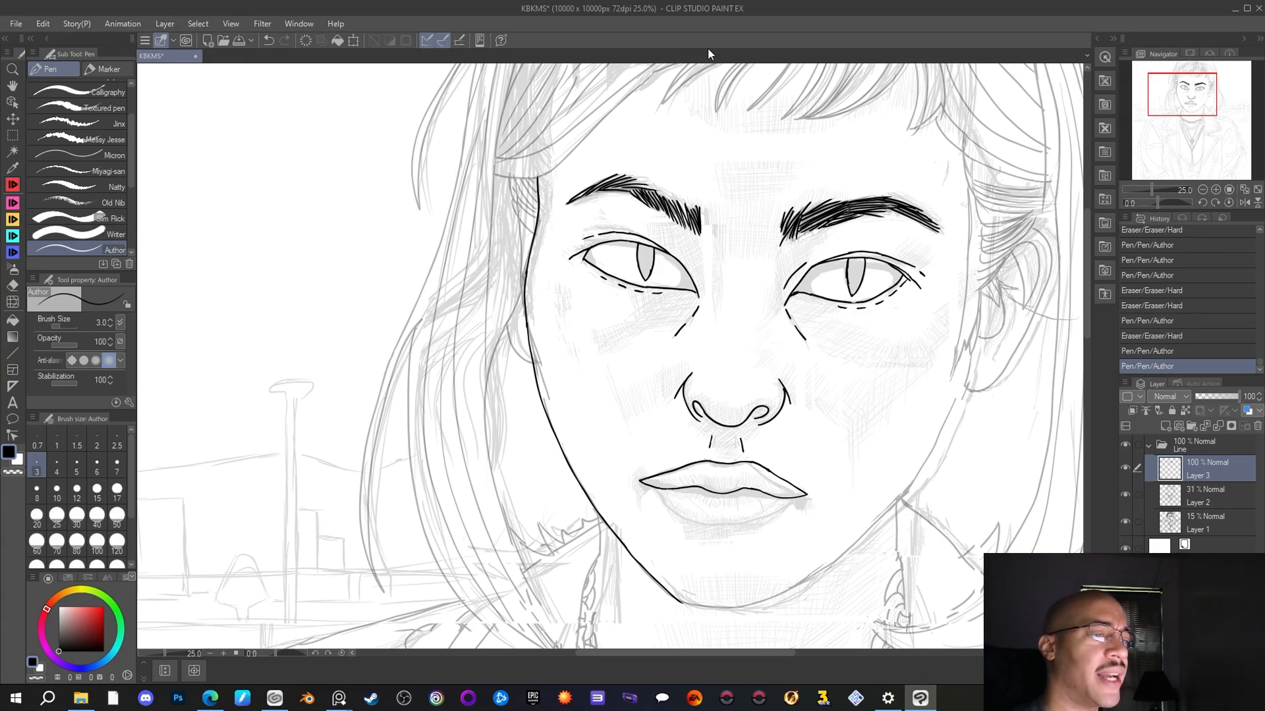
Continue the jawline with a curve under the chin from its left edge to the start of the right jaw
{"action": "scroll", "coordinate": [736, 291], "scroll_direction": "down", "scroll_amount": 1}
{"action": "scroll", "coordinate": [736, 291], "scroll_direction": "down", "scroll_amount": 1}
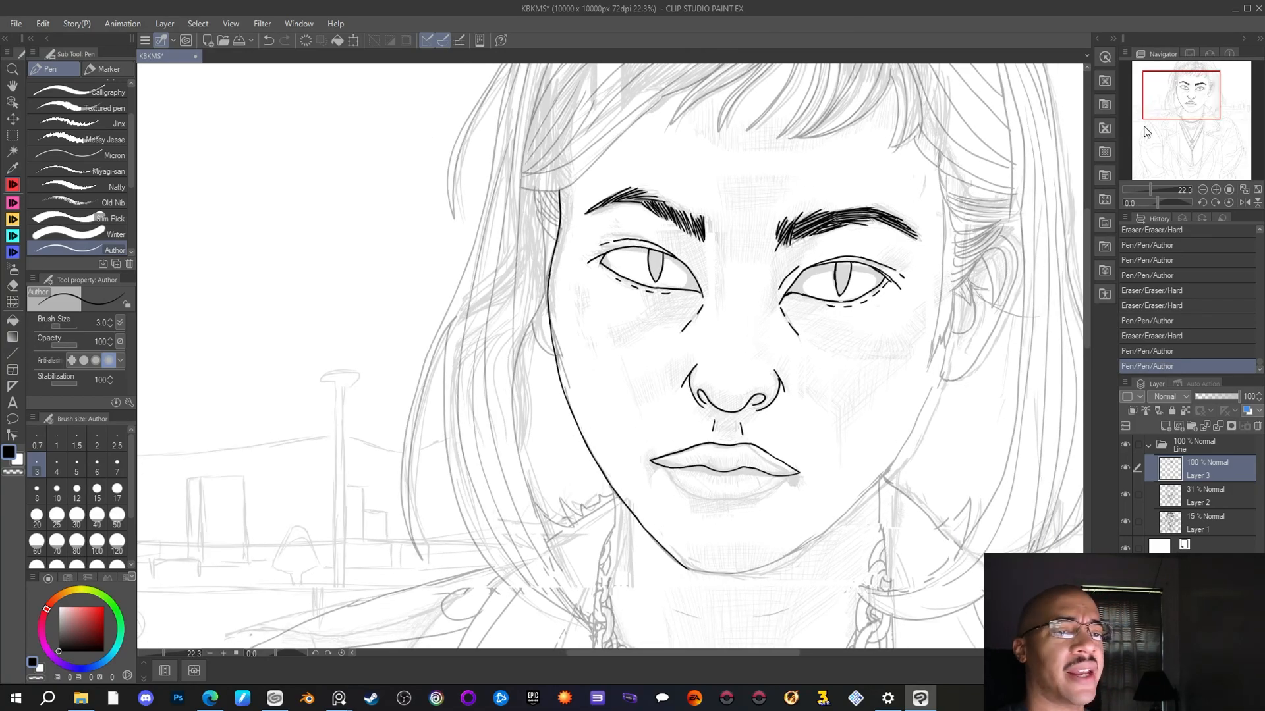
{"action": "left_click_drag", "start_coordinate": [1162, 113], "coordinate": [1169, 102]}
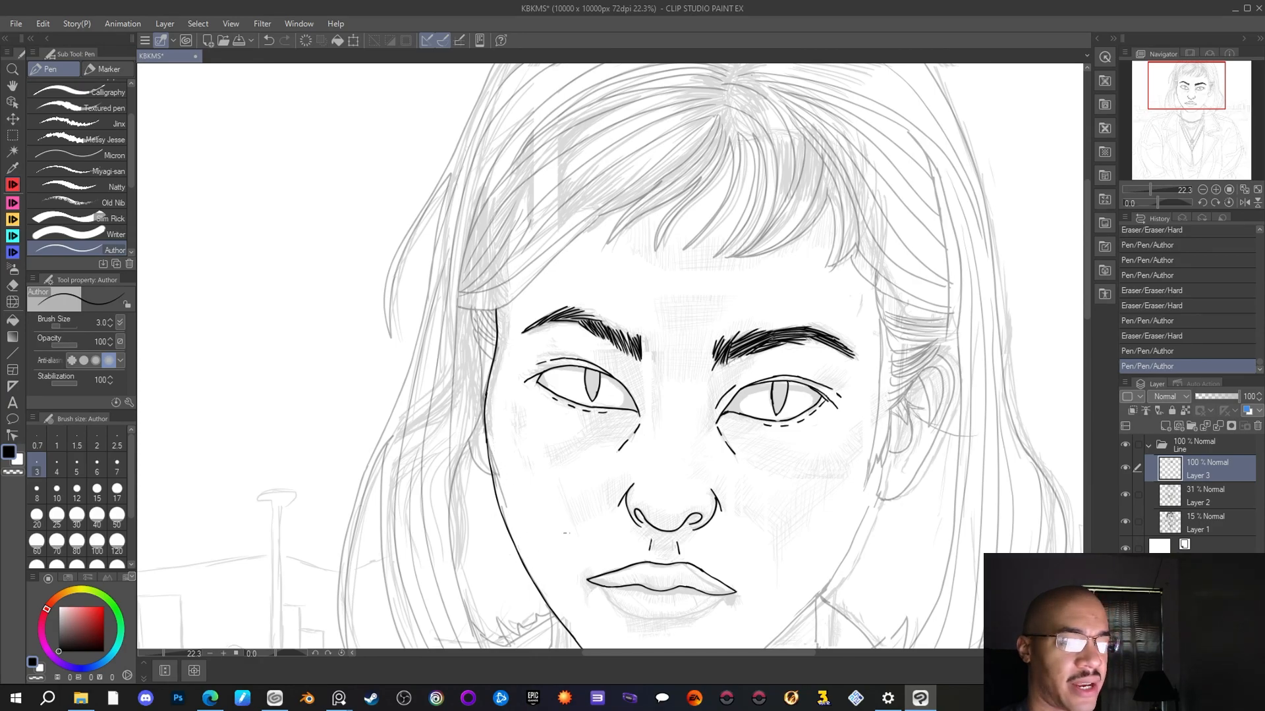
{"action": "left_click_drag", "start_coordinate": [1167, 104], "coordinate": [1168, 116]}
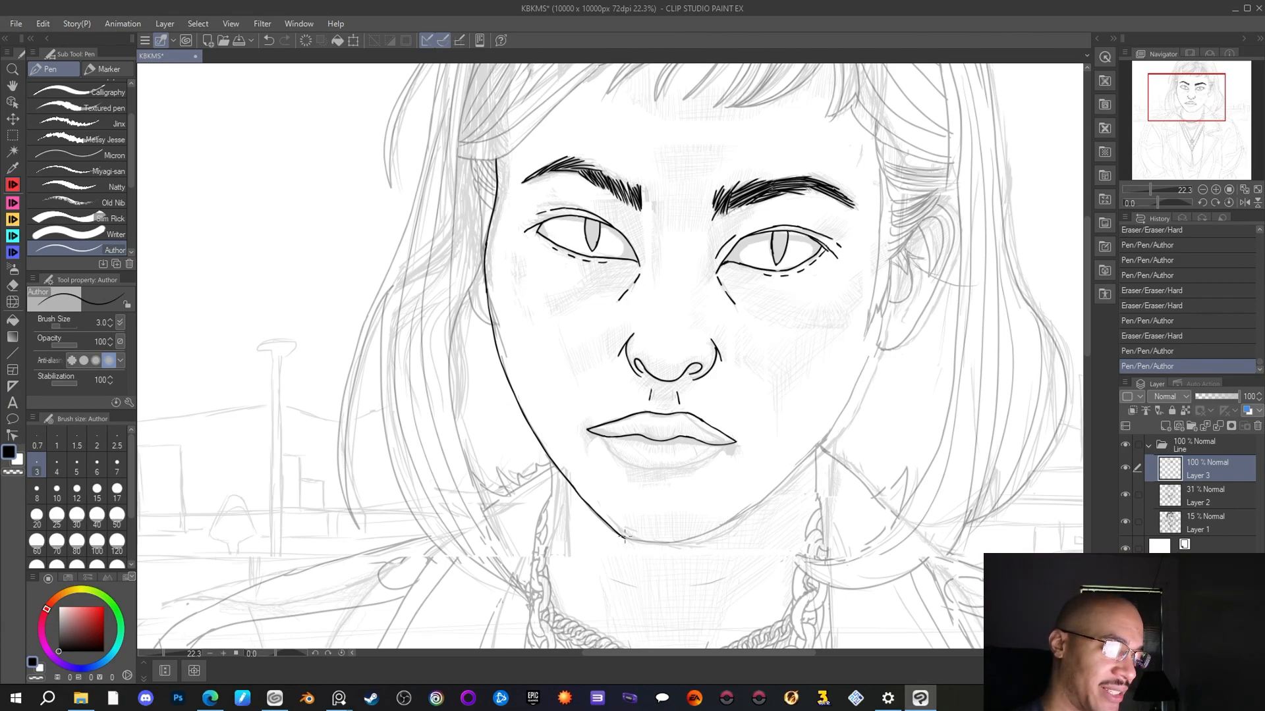
{"action": "mouse_move", "coordinate": [621, 536]}
{"action": "left_mouse_down"}
{"action": "mouse_move", "coordinate": [656, 545]}
{"action": "mouse_move", "coordinate": [720, 523]}
{"action": "left_mouse_up"}
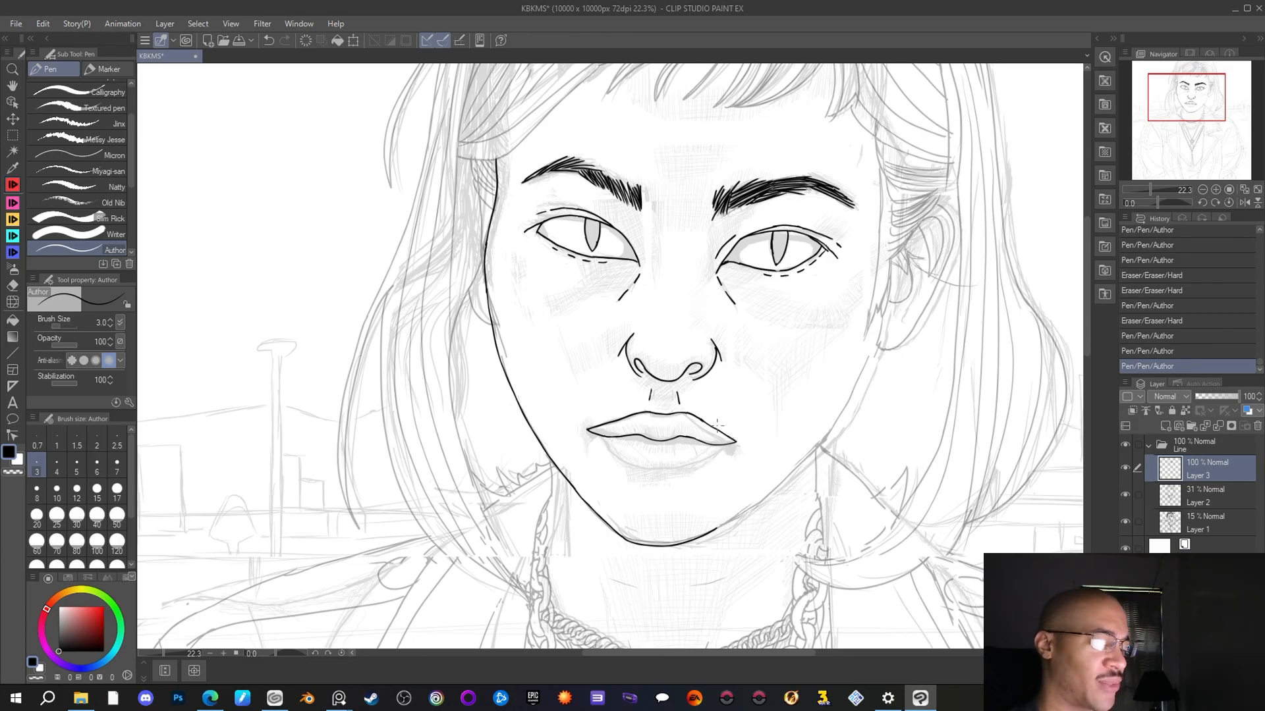
Ink the right half of the lower lip's outline and start its left end at the mouth corner with the Author pen
{"action": "left_click_drag", "start_coordinate": [729, 447], "coordinate": [726, 449]}
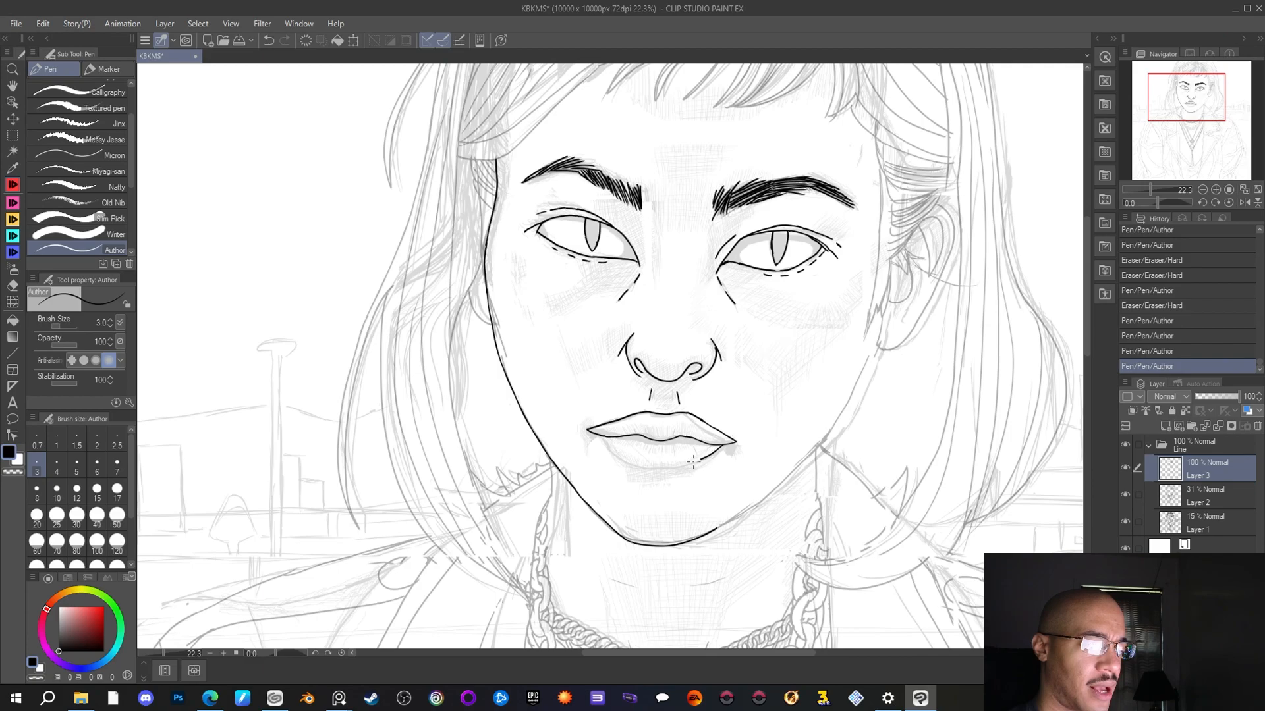
{"action": "left_click_drag", "start_coordinate": [670, 468], "coordinate": [664, 469]}
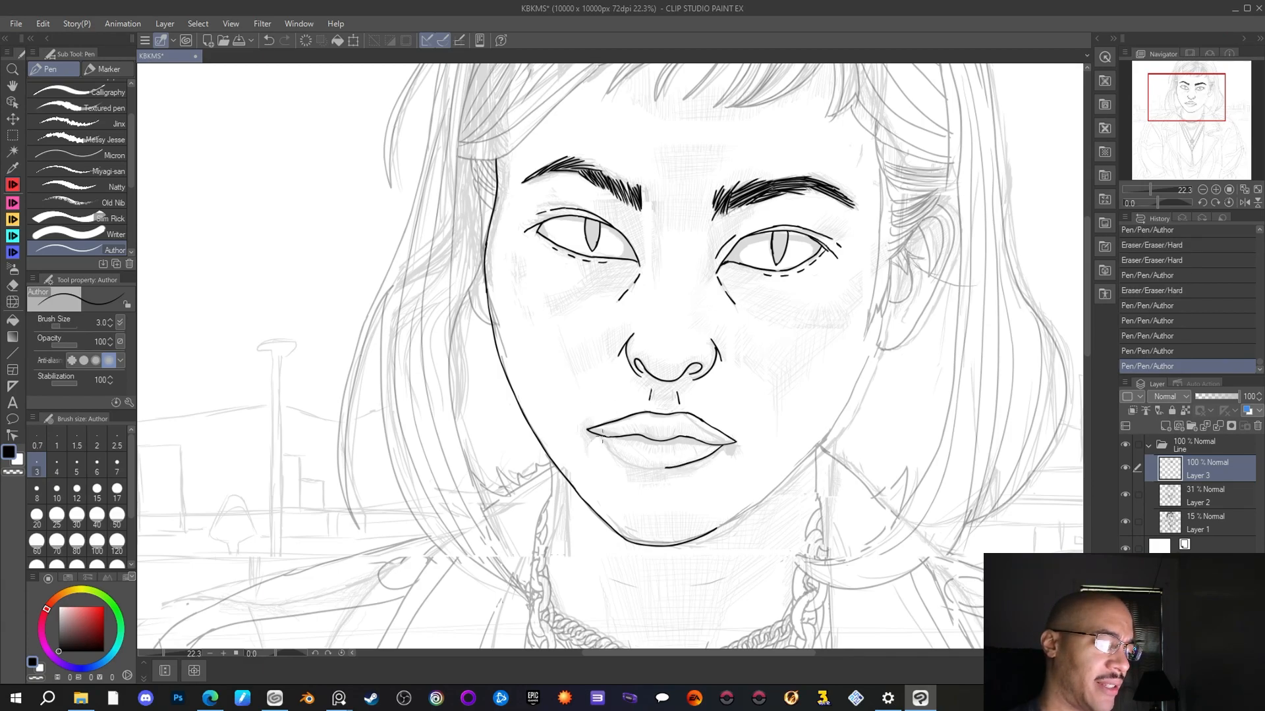
{"action": "left_click_drag", "start_coordinate": [602, 437], "coordinate": [605, 440]}
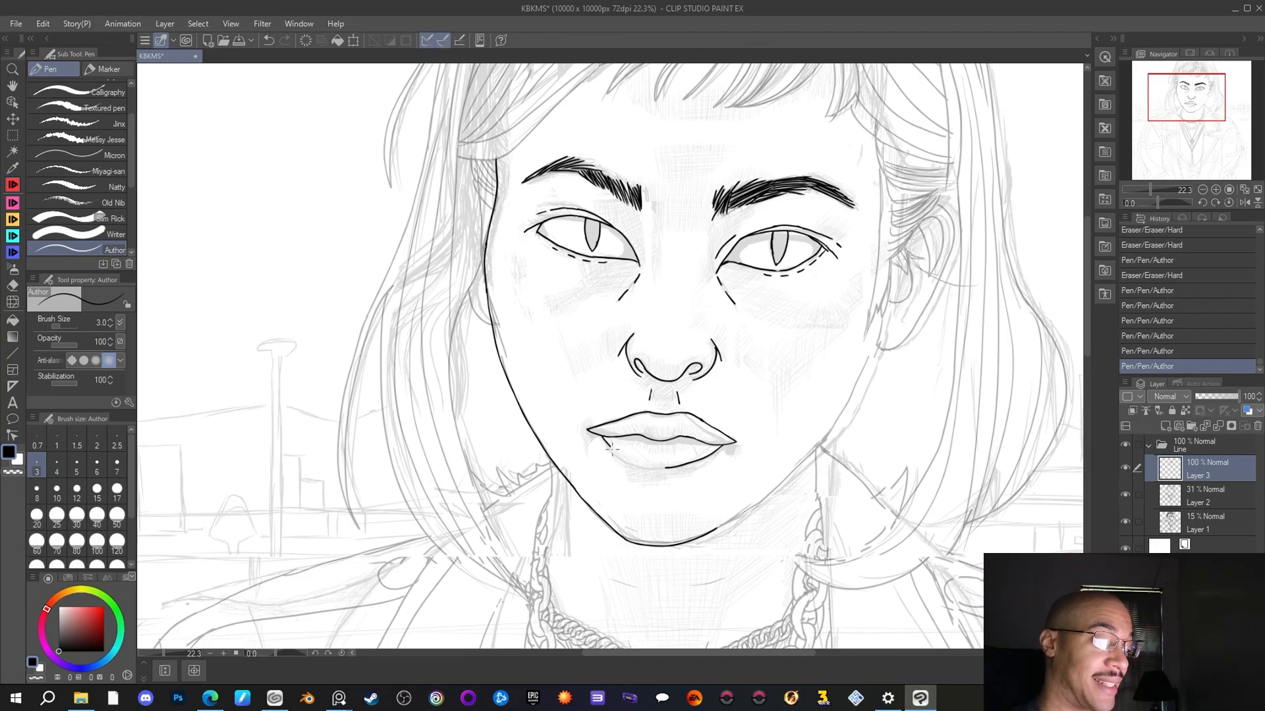
{"action": "left_click_drag", "start_coordinate": [610, 447], "coordinate": [614, 447]}
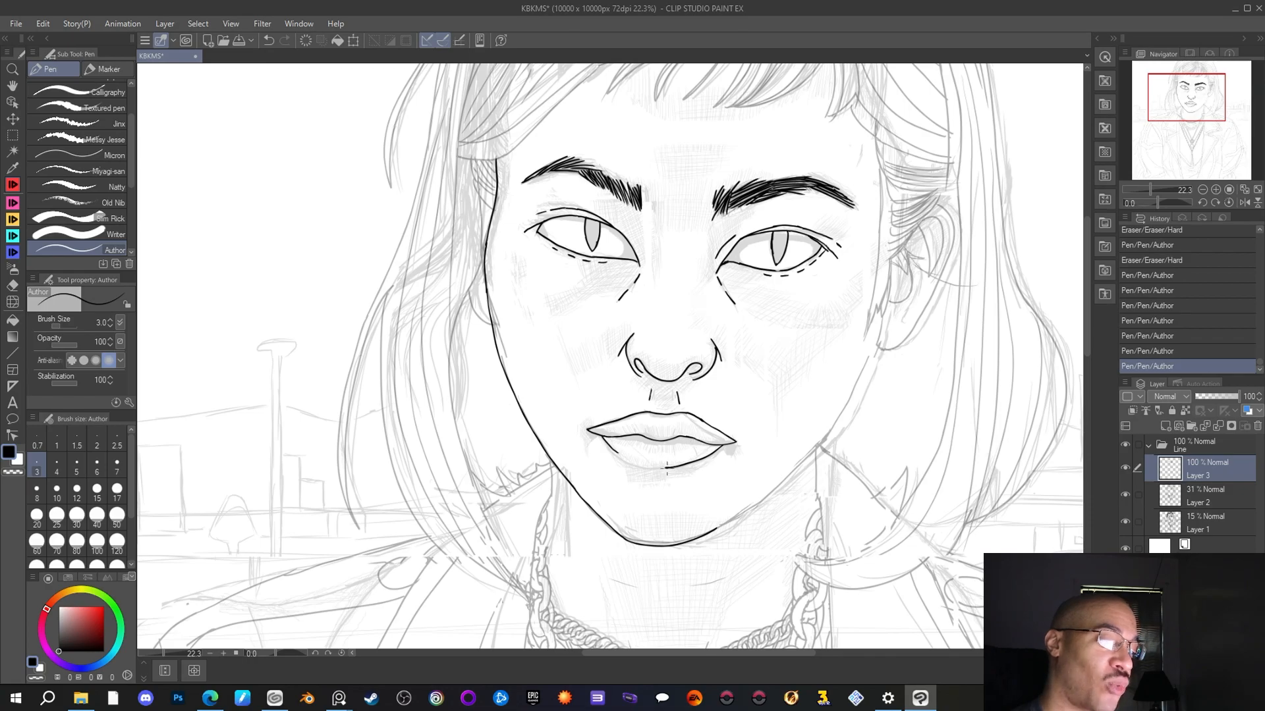
Complete the lower lip's outline through the middle to the left mouth corner, trimming uneven stroke ends with the hard eraser
{"action": "left_click_drag", "start_coordinate": [667, 469], "coordinate": [649, 467]}
{"action": "key", "text": "e"}
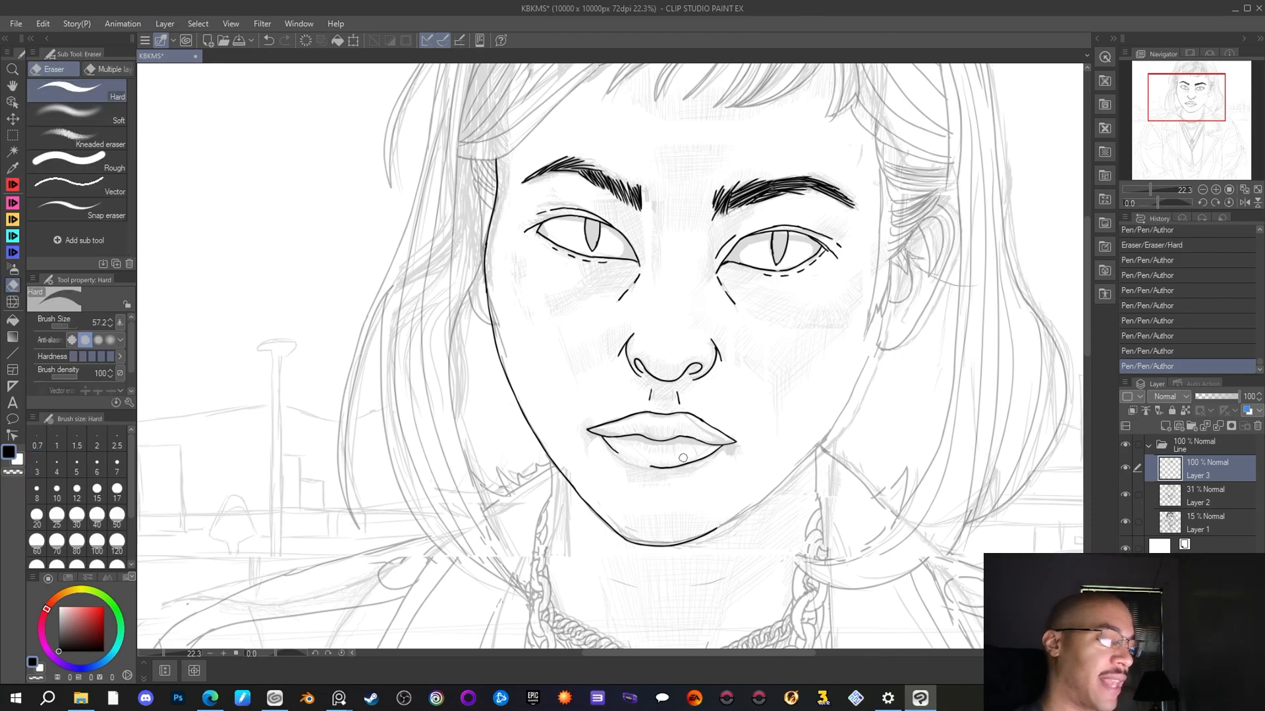
{"action": "left_click_drag", "start_coordinate": [649, 466], "coordinate": [661, 466]}
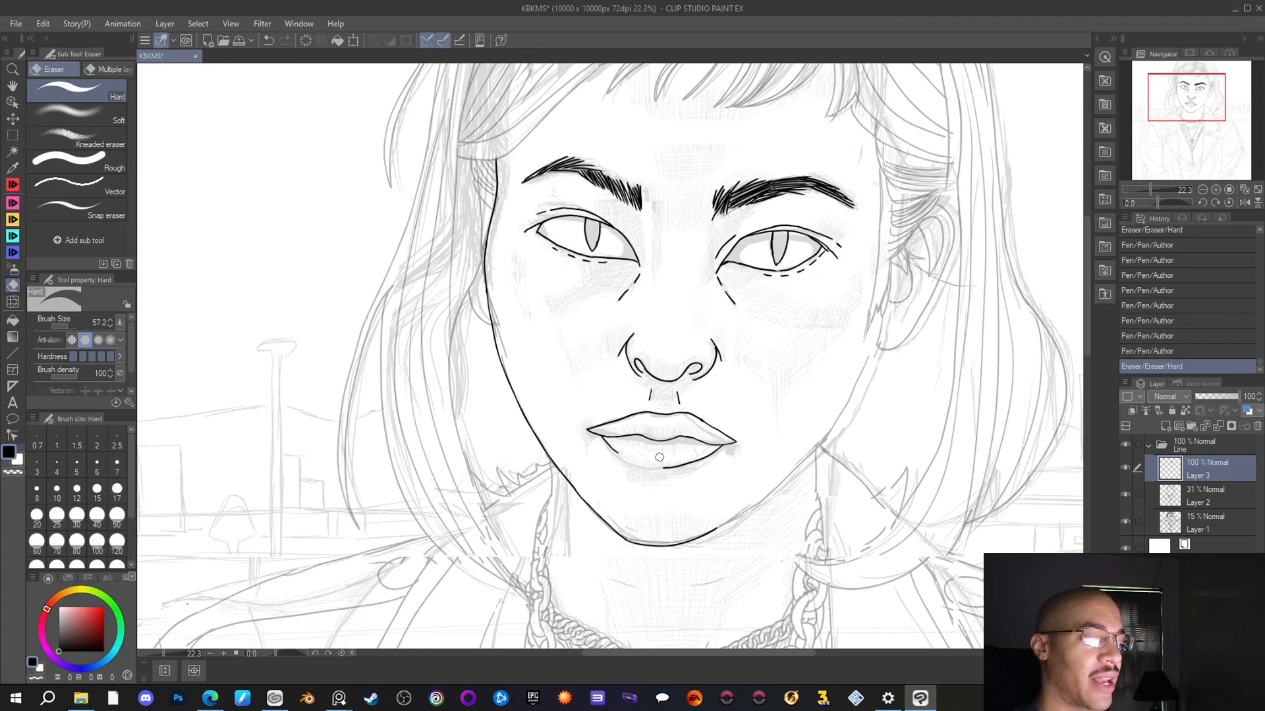
{"action": "key", "text": "p"}
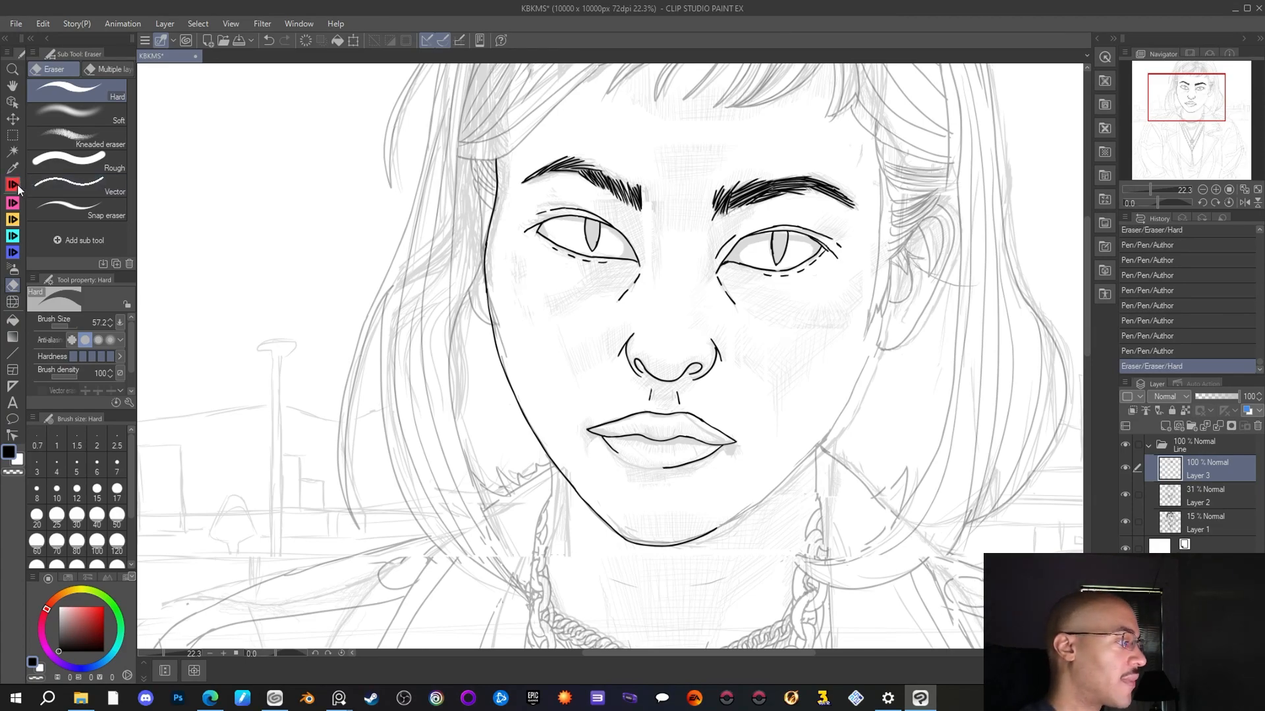
{"action": "left_click_drag", "start_coordinate": [664, 468], "coordinate": [657, 467]}
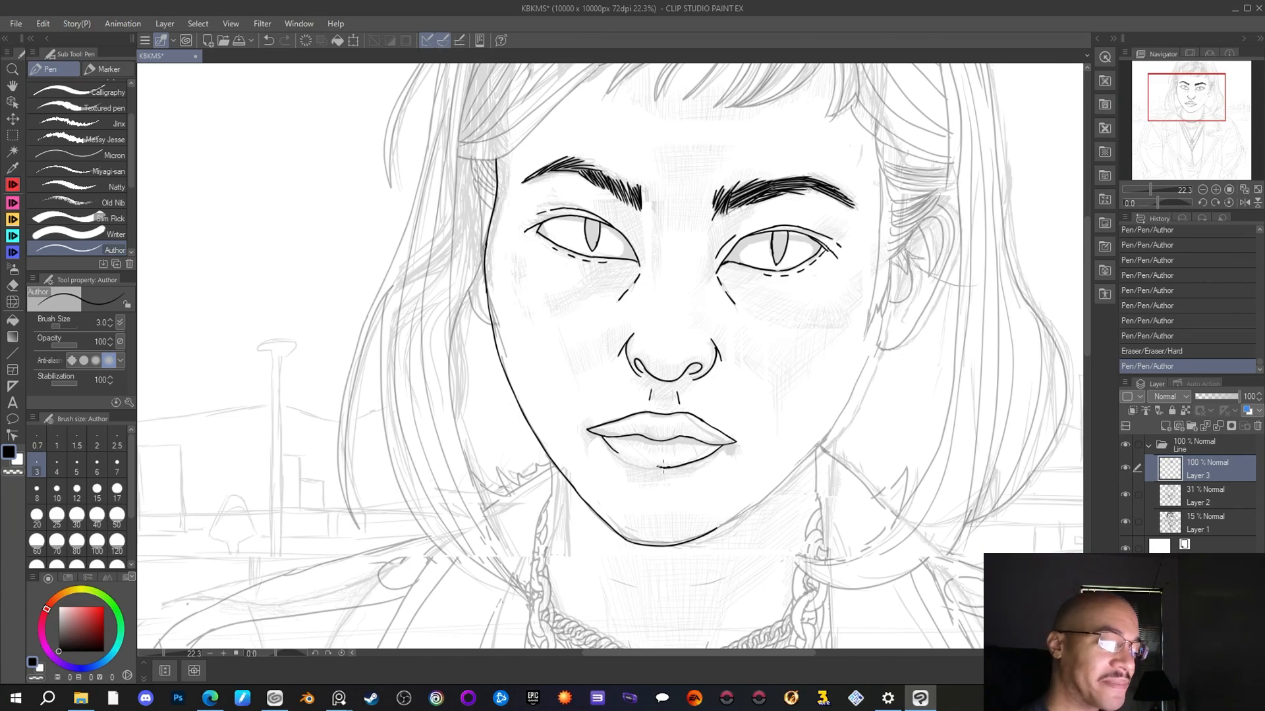
{"action": "left_click_drag", "start_coordinate": [652, 467], "coordinate": [663, 465]}
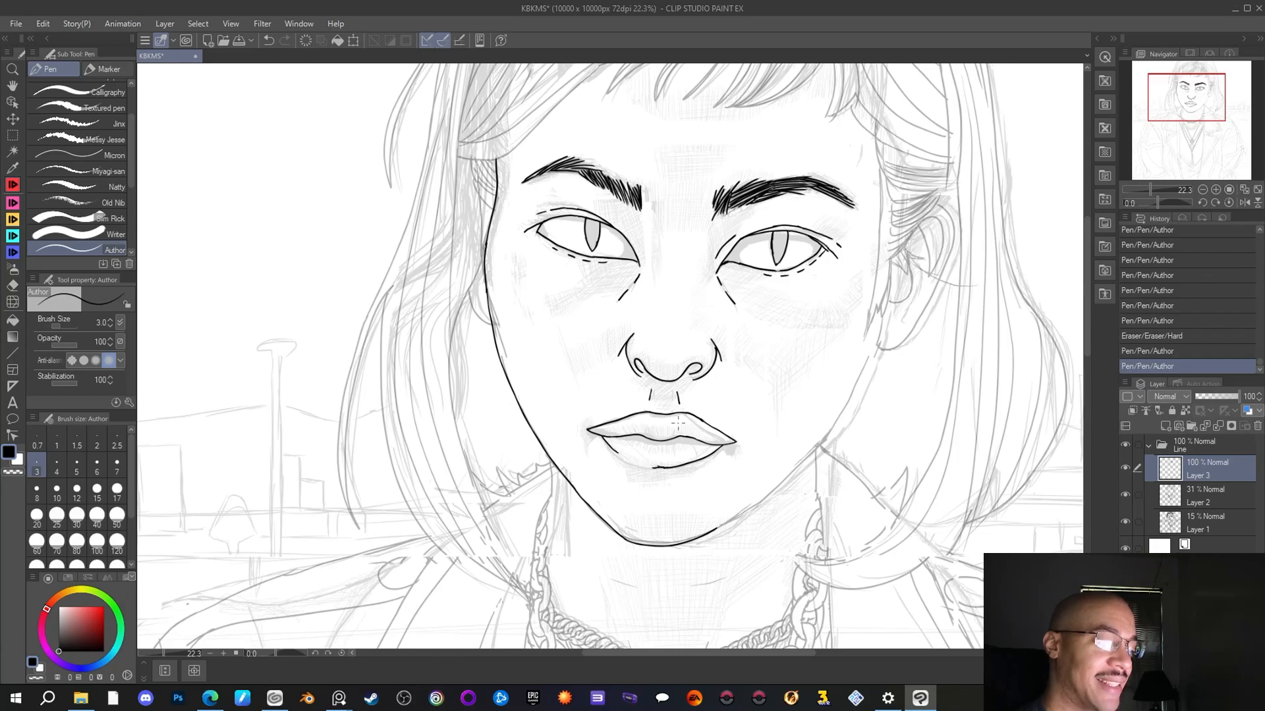
{"action": "key", "text": "e"}
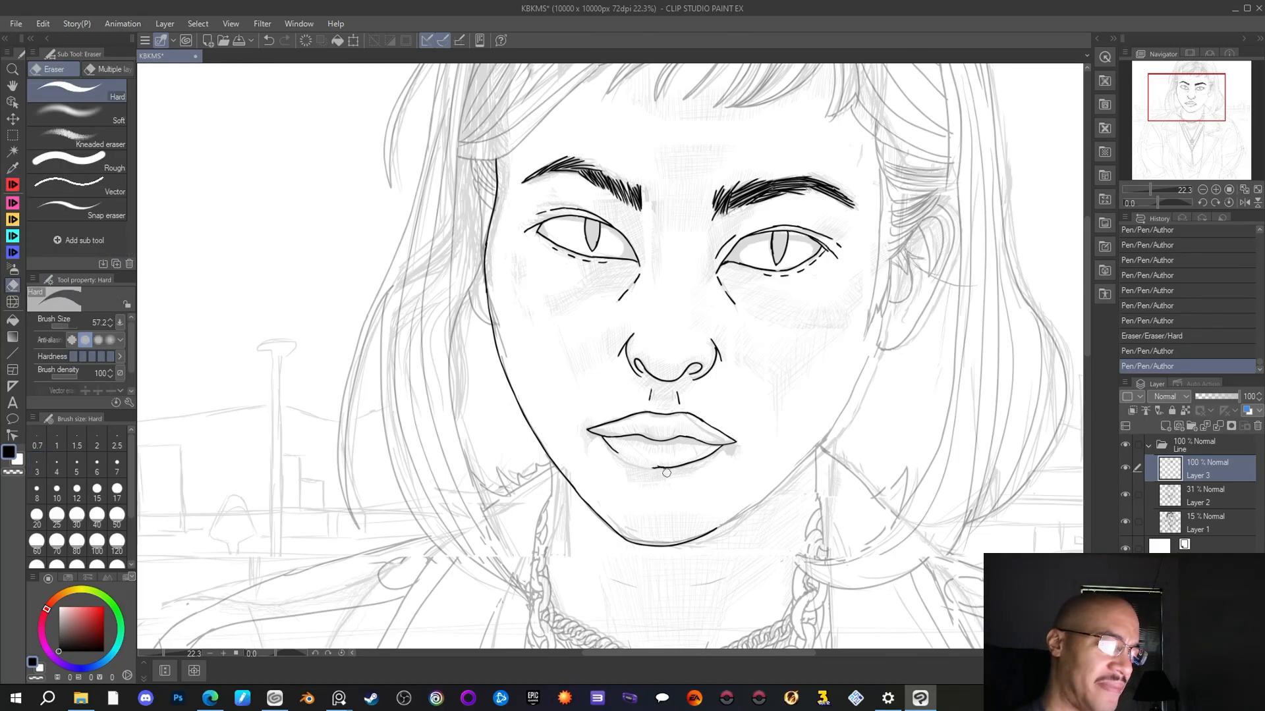
{"action": "left_click_drag", "start_coordinate": [653, 465], "coordinate": [661, 470]}
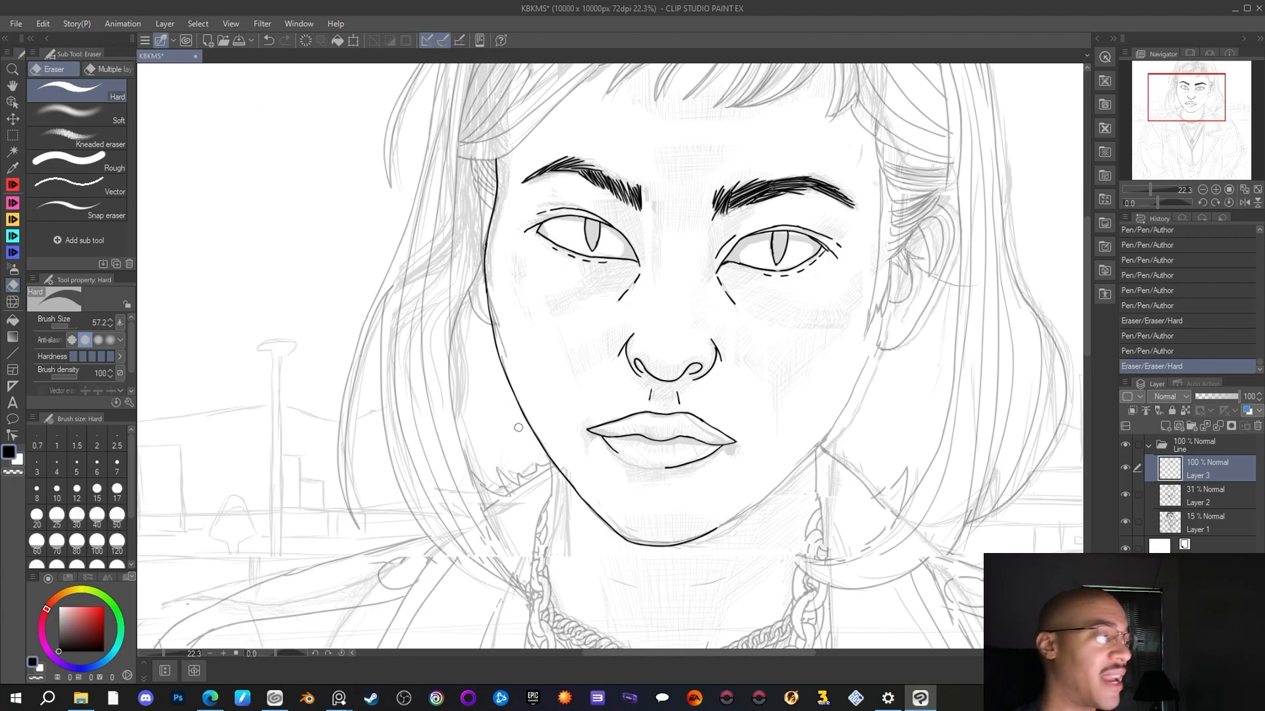
{"action": "key", "text": "p"}
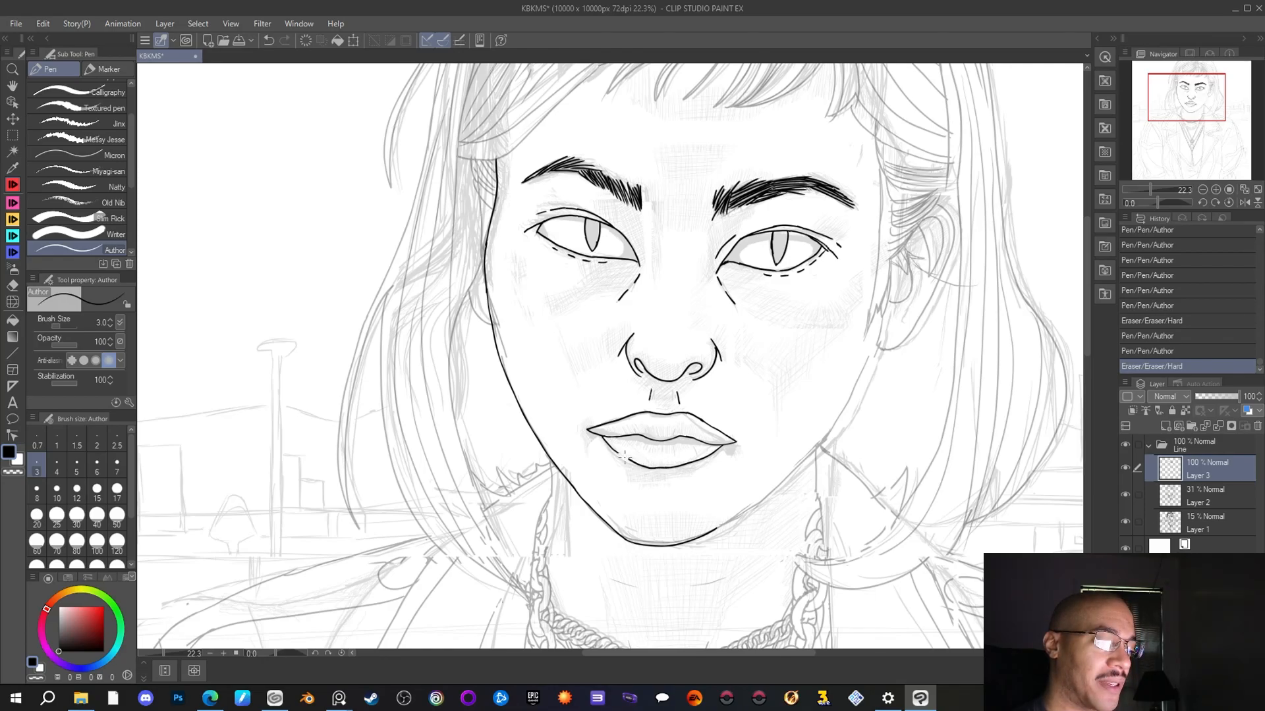
{"action": "left_click_drag", "start_coordinate": [616, 454], "coordinate": [619, 445]}
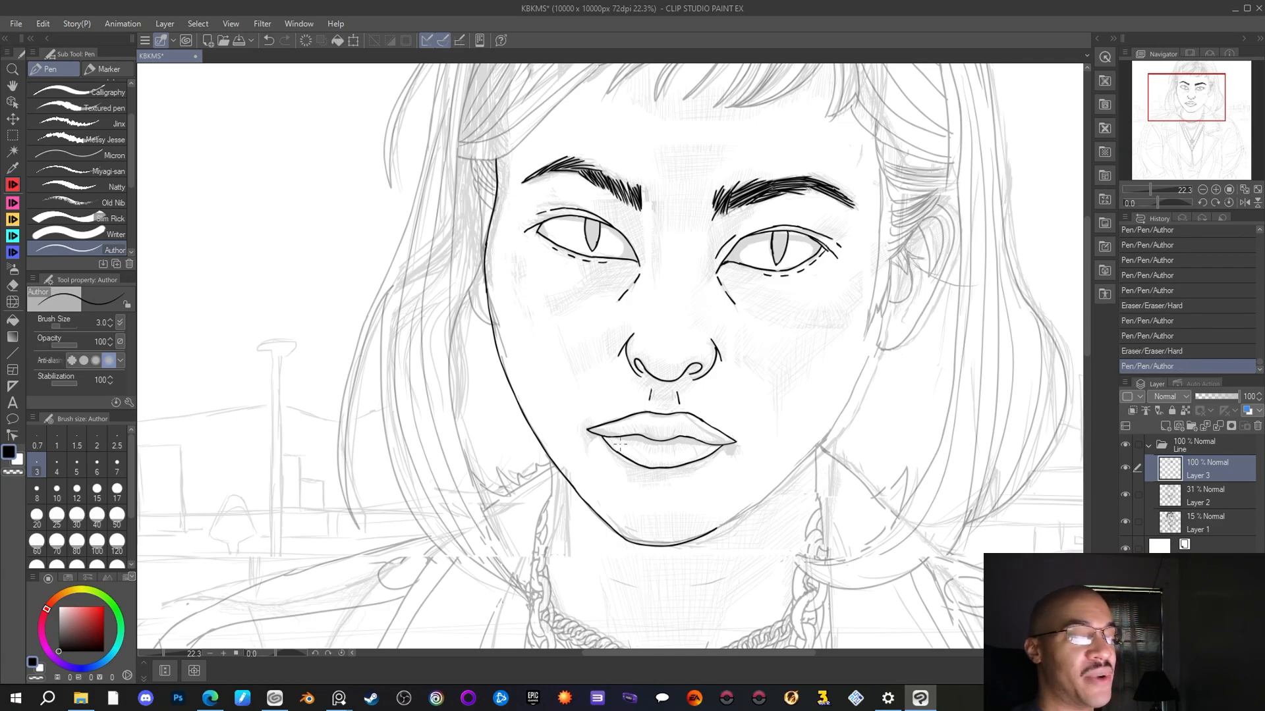
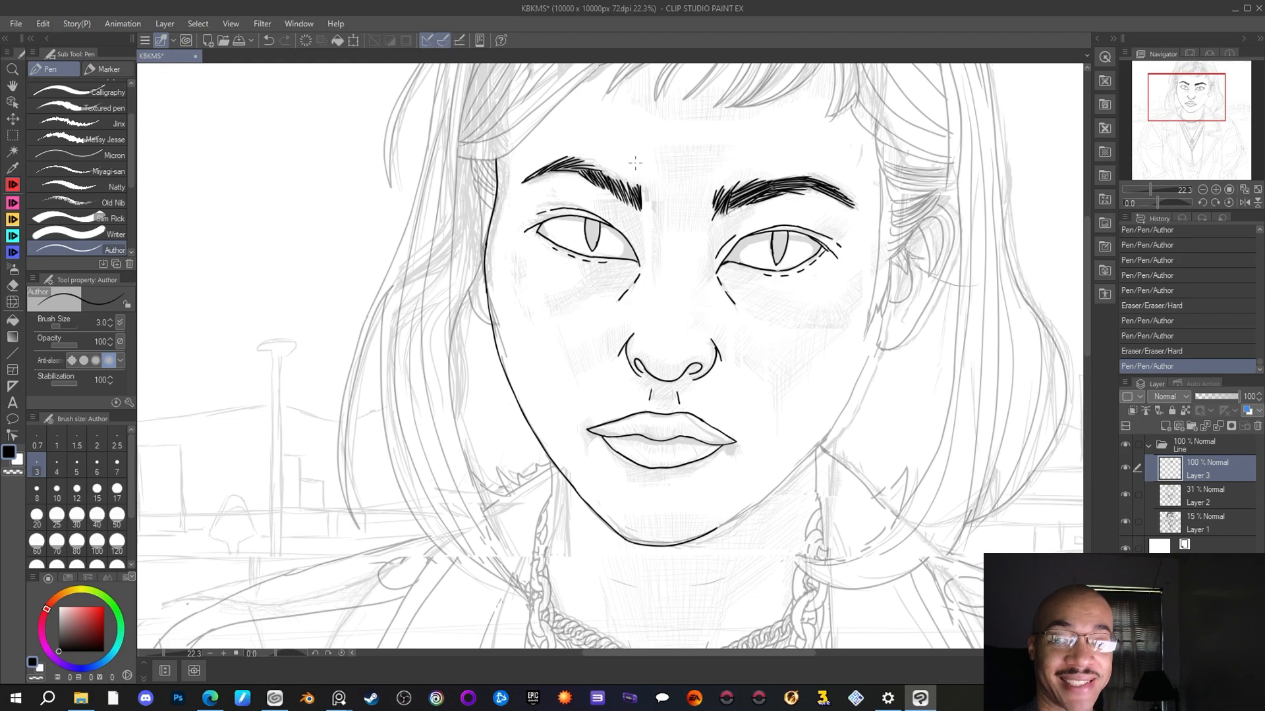
Add short hair strokes with the Author pen to extend the inner end of the left eyebrow
{"action": "left_click_drag", "start_coordinate": [645, 191], "coordinate": [648, 201]}
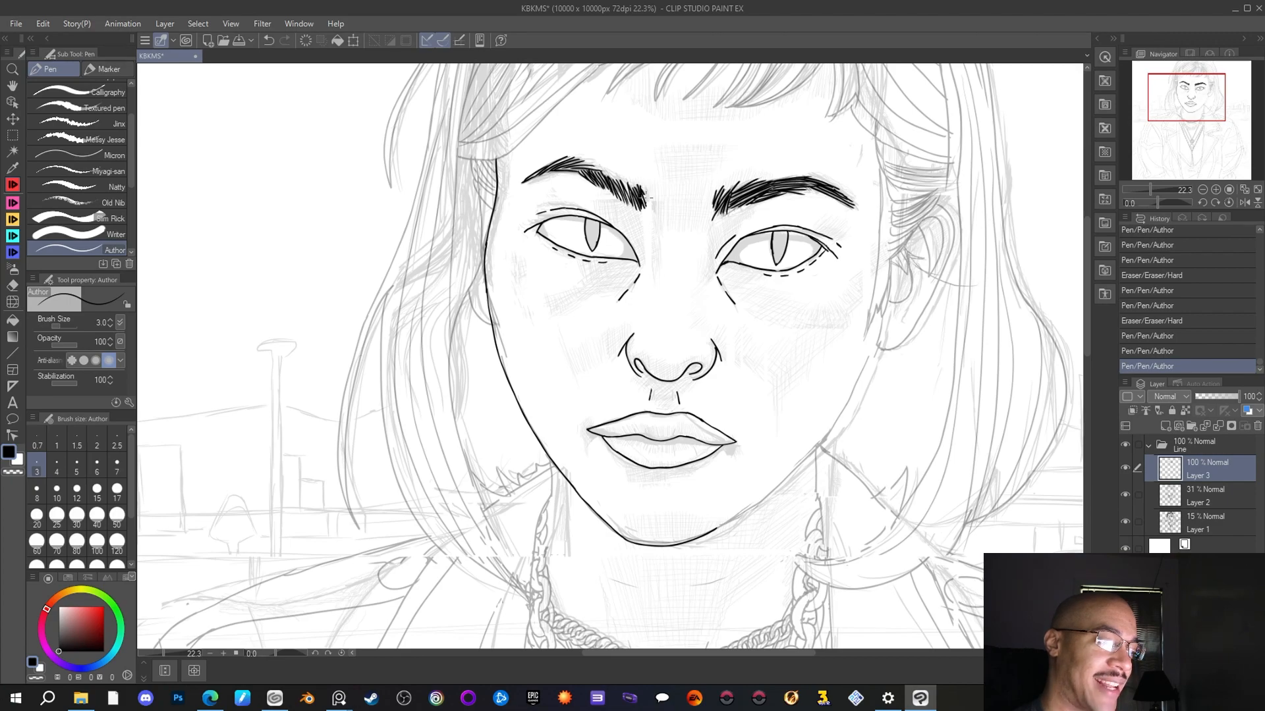
{"action": "mouse_move", "coordinate": [648, 205]}
{"action": "left_mouse_down"}
{"action": "mouse_move", "coordinate": [643, 191]}
{"action": "mouse_move", "coordinate": [651, 206]}
{"action": "left_mouse_up"}
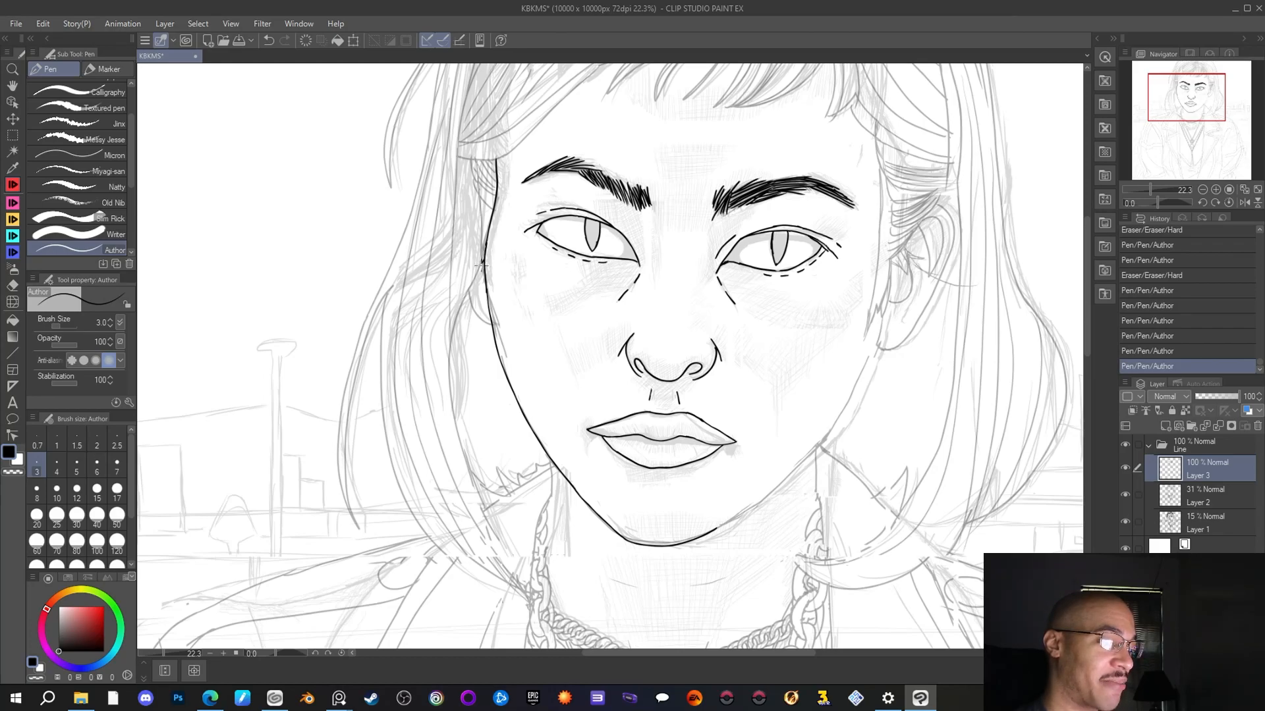
Ink the visible left ear edge and its lobe beside the left face contour, with the edge line continuing below
{"action": "left_click_drag", "start_coordinate": [478, 272], "coordinate": [459, 307]}
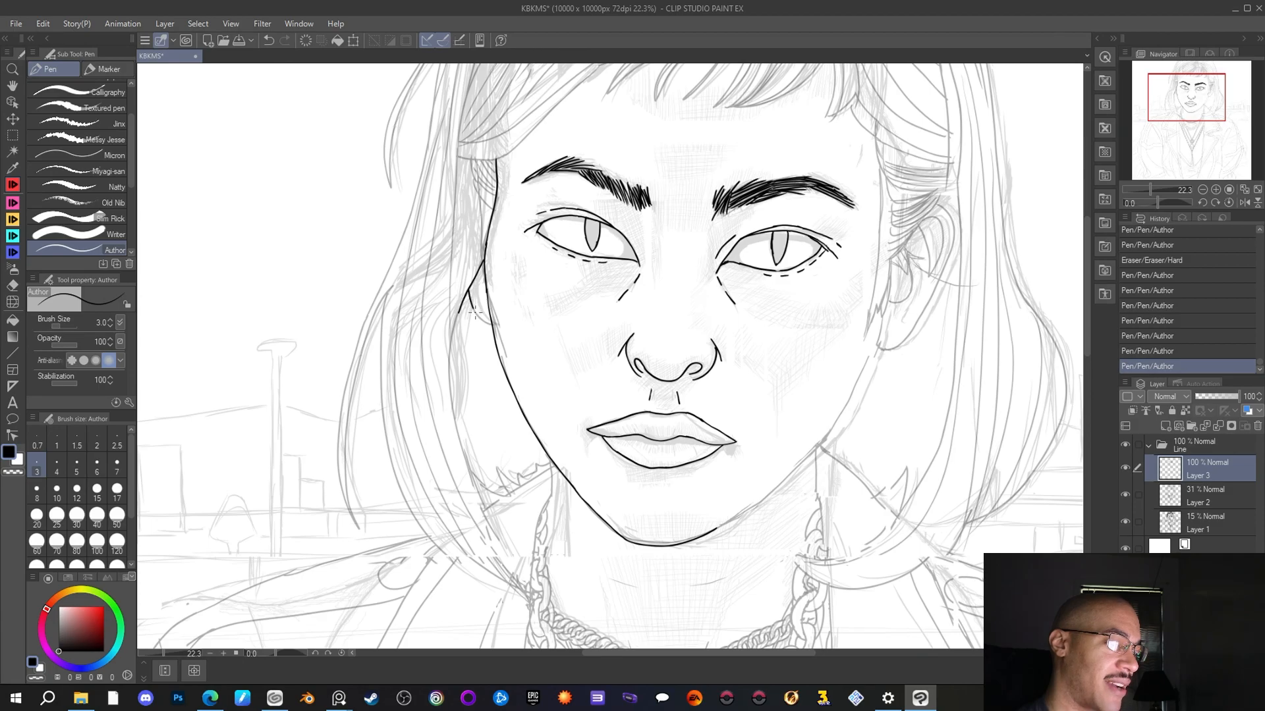
{"action": "left_click_drag", "start_coordinate": [475, 312], "coordinate": [492, 322]}
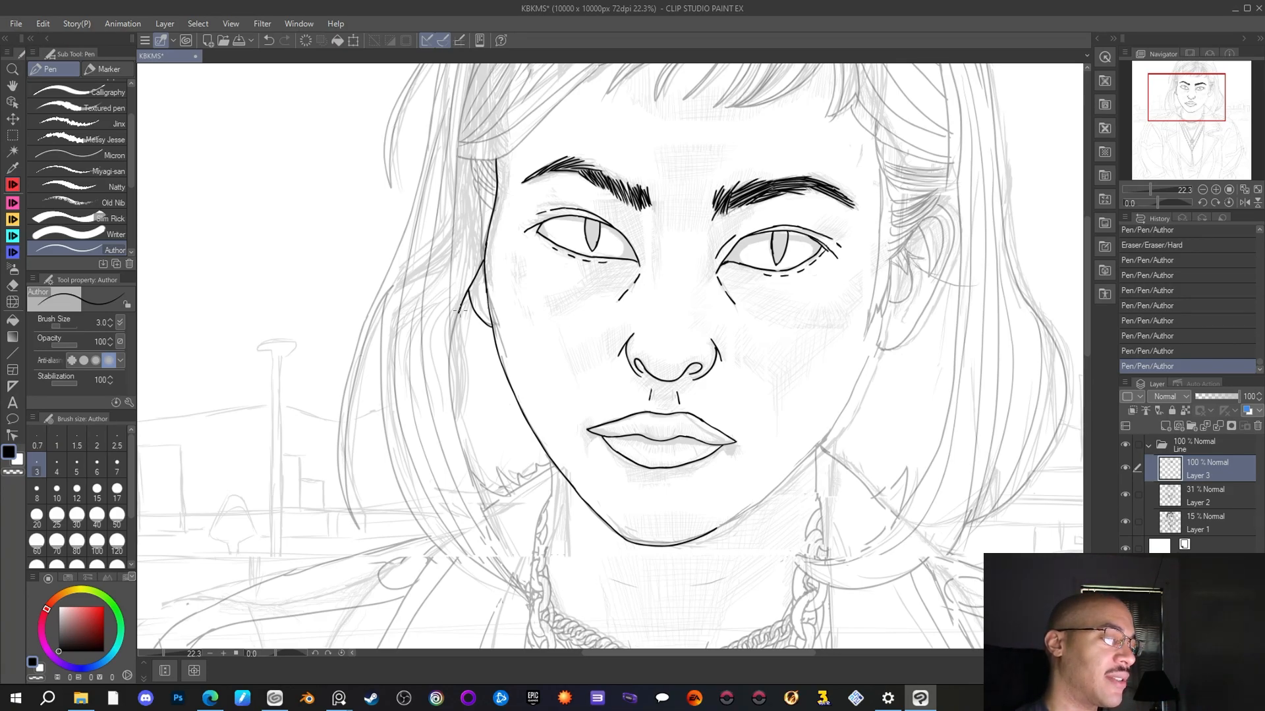
{"action": "left_click_drag", "start_coordinate": [459, 312], "coordinate": [454, 327]}
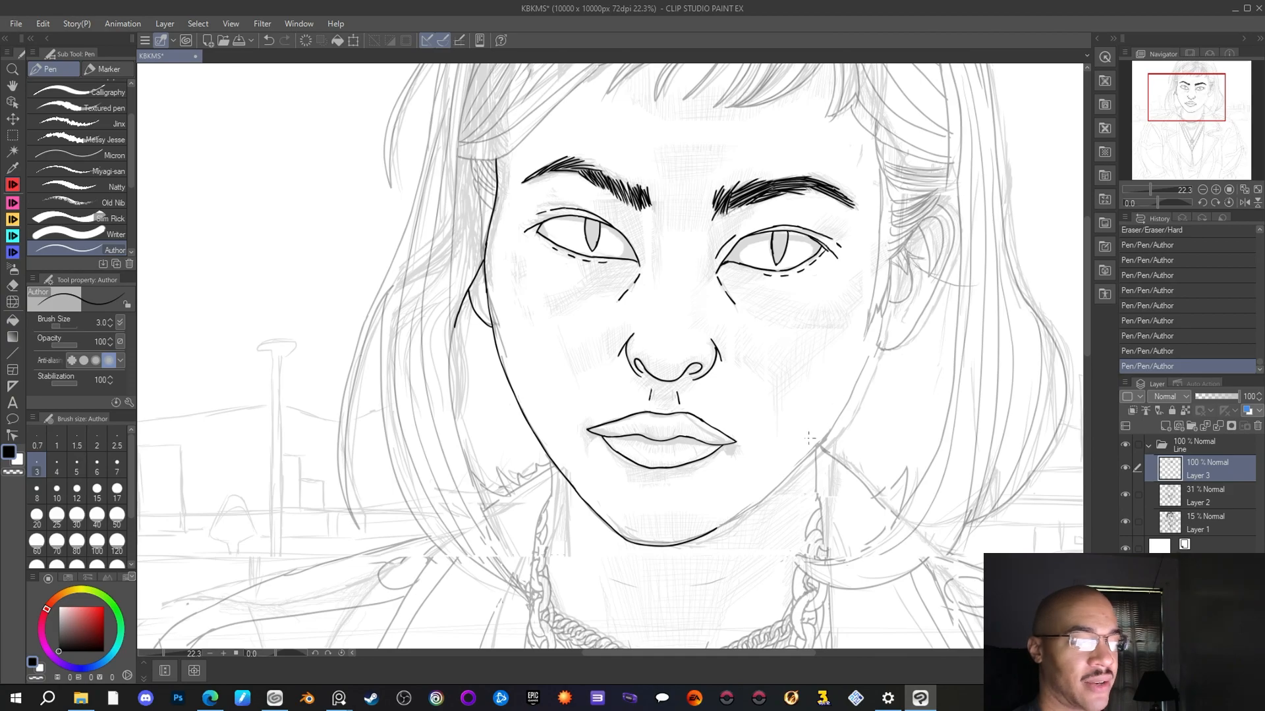
Ink the start of the right jawline beside the chin and trim its end back with the hard eraser
{"action": "left_click_drag", "start_coordinate": [715, 529], "coordinate": [739, 519]}
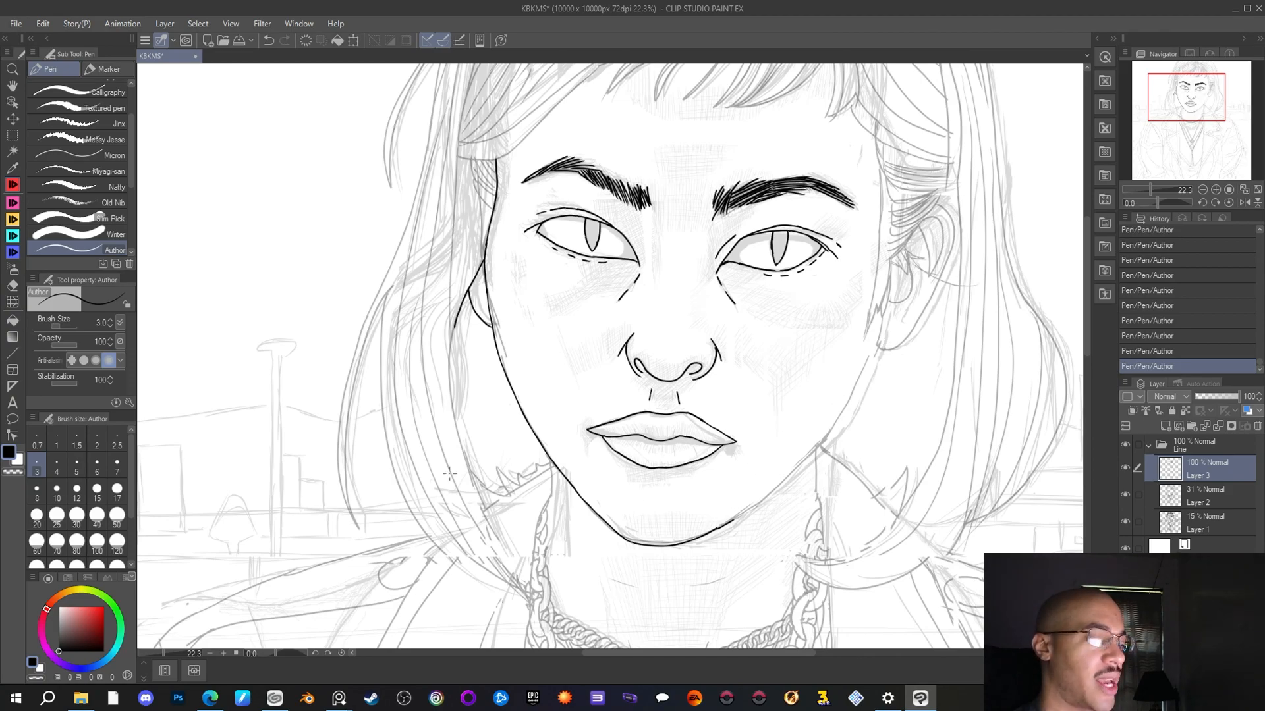
{"action": "left_click", "coordinate": [12, 285]}
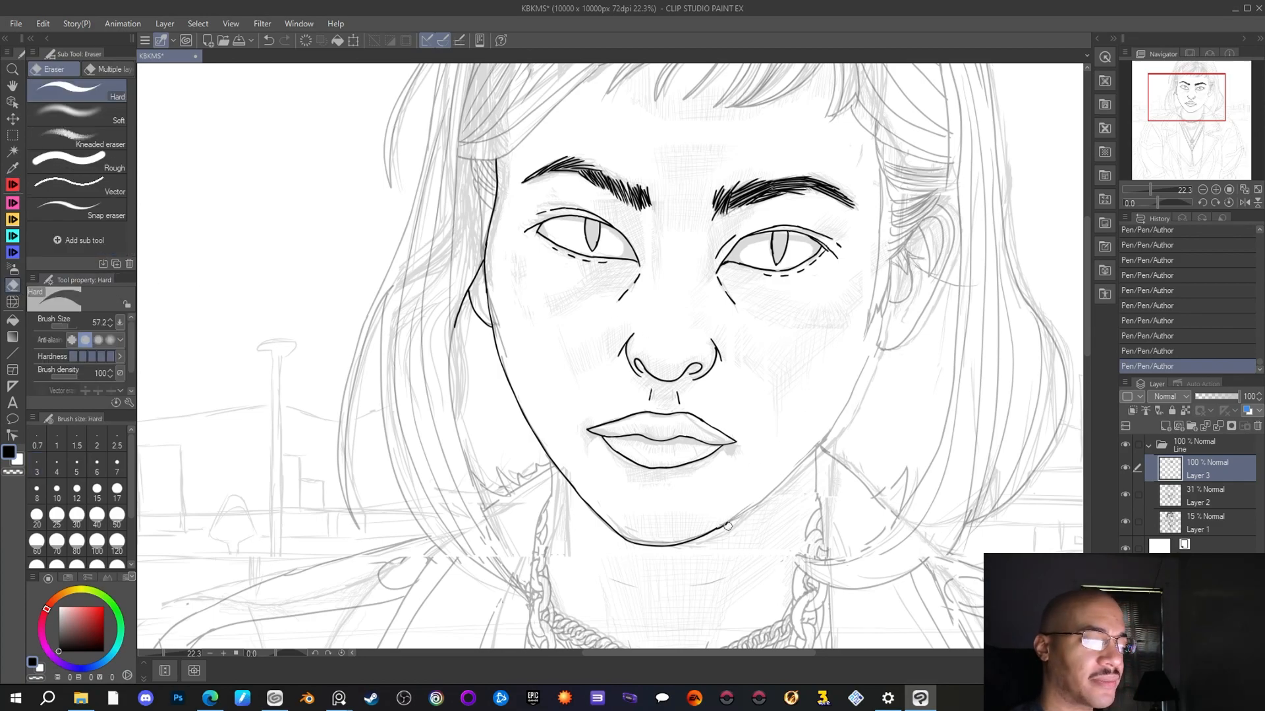
{"action": "left_click_drag", "start_coordinate": [723, 527], "coordinate": [718, 529]}
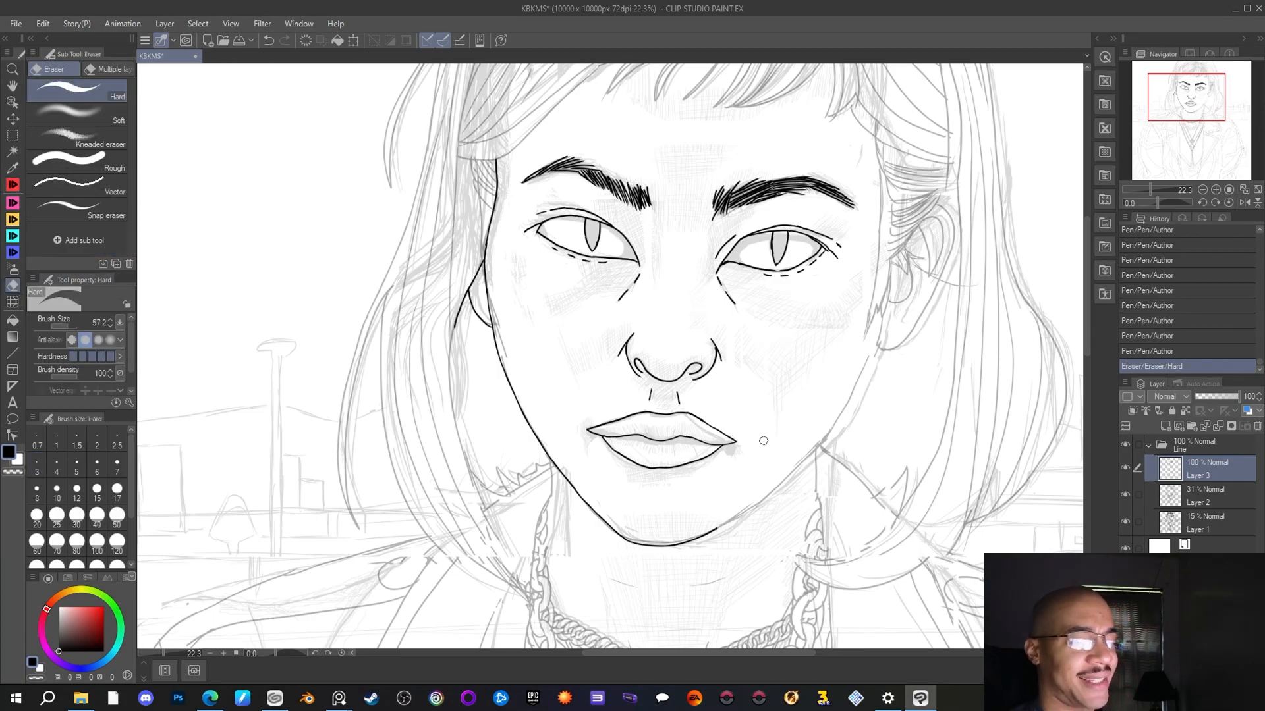
{"action": "left_click", "coordinate": [13, 185]}
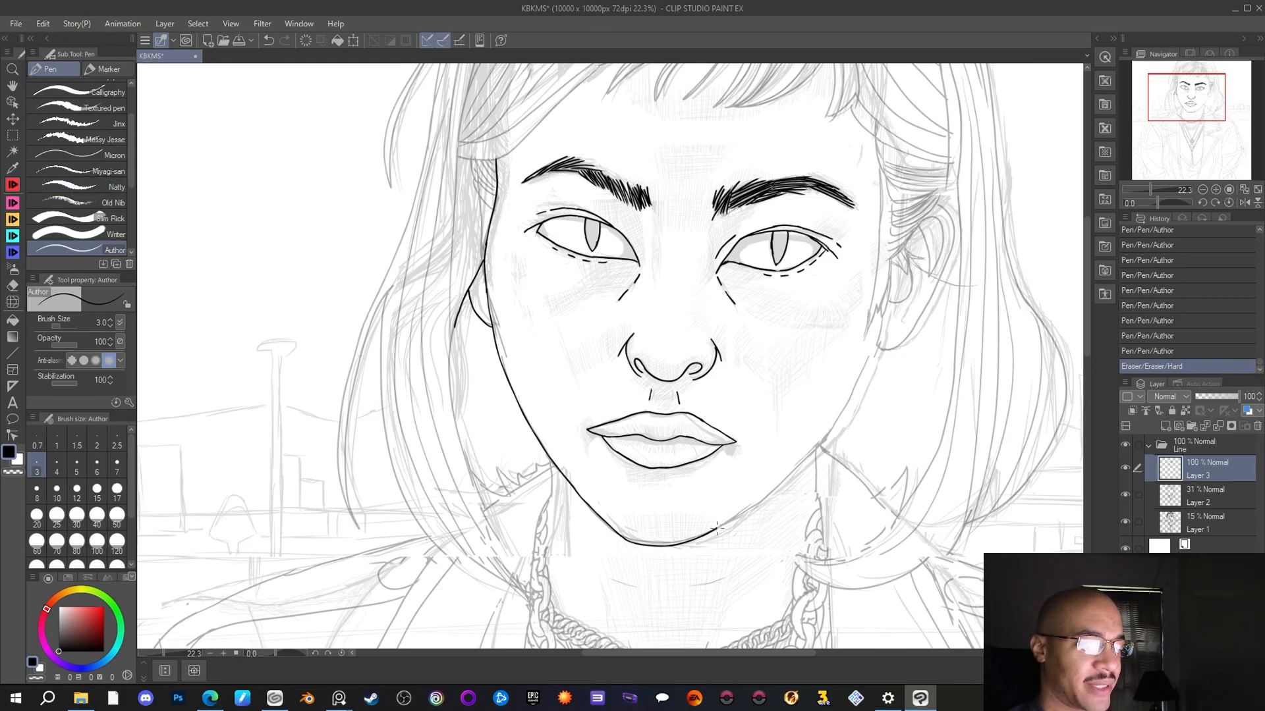
{"action": "left_click_drag", "start_coordinate": [725, 524], "coordinate": [794, 468]}
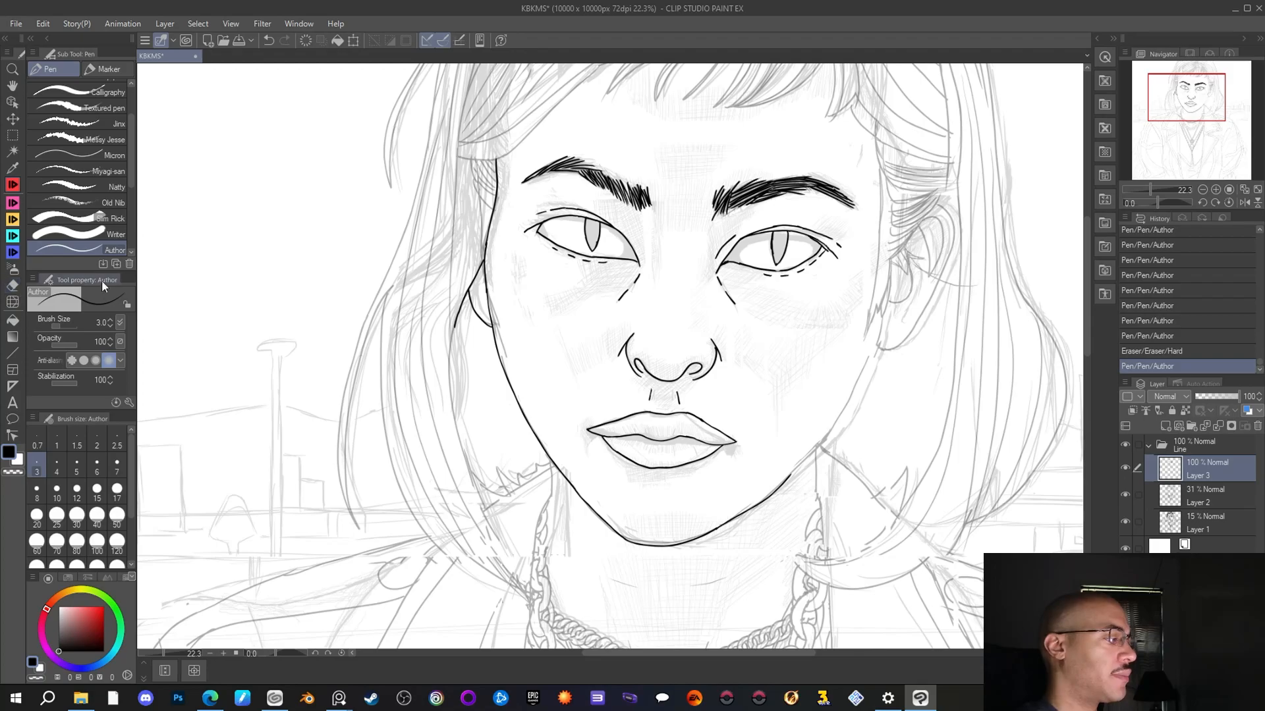
{"action": "left_click", "coordinate": [12, 287]}
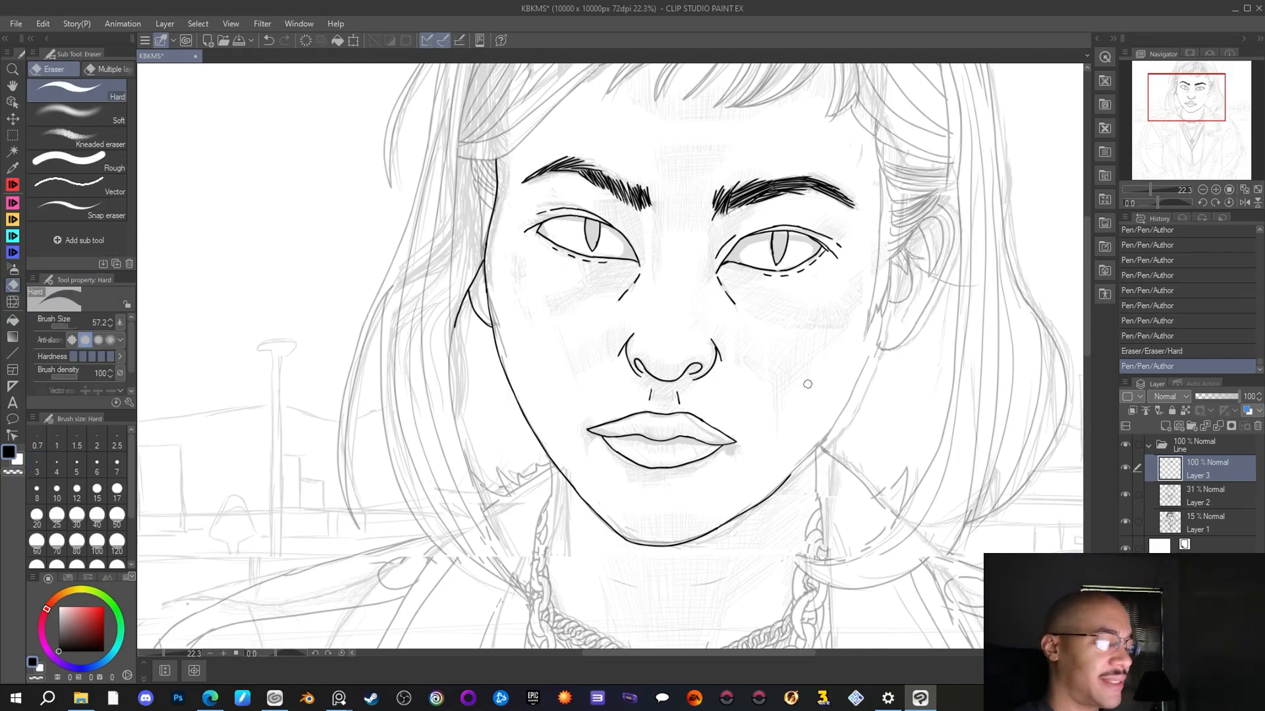
{"action": "mouse_move", "coordinate": [763, 499]}
{"action": "left_mouse_down"}
{"action": "mouse_move", "coordinate": [785, 480]}
{"action": "mouse_move", "coordinate": [745, 513]}
{"action": "mouse_move", "coordinate": [790, 471]}
{"action": "mouse_move", "coordinate": [724, 527]}
{"action": "left_mouse_up"}
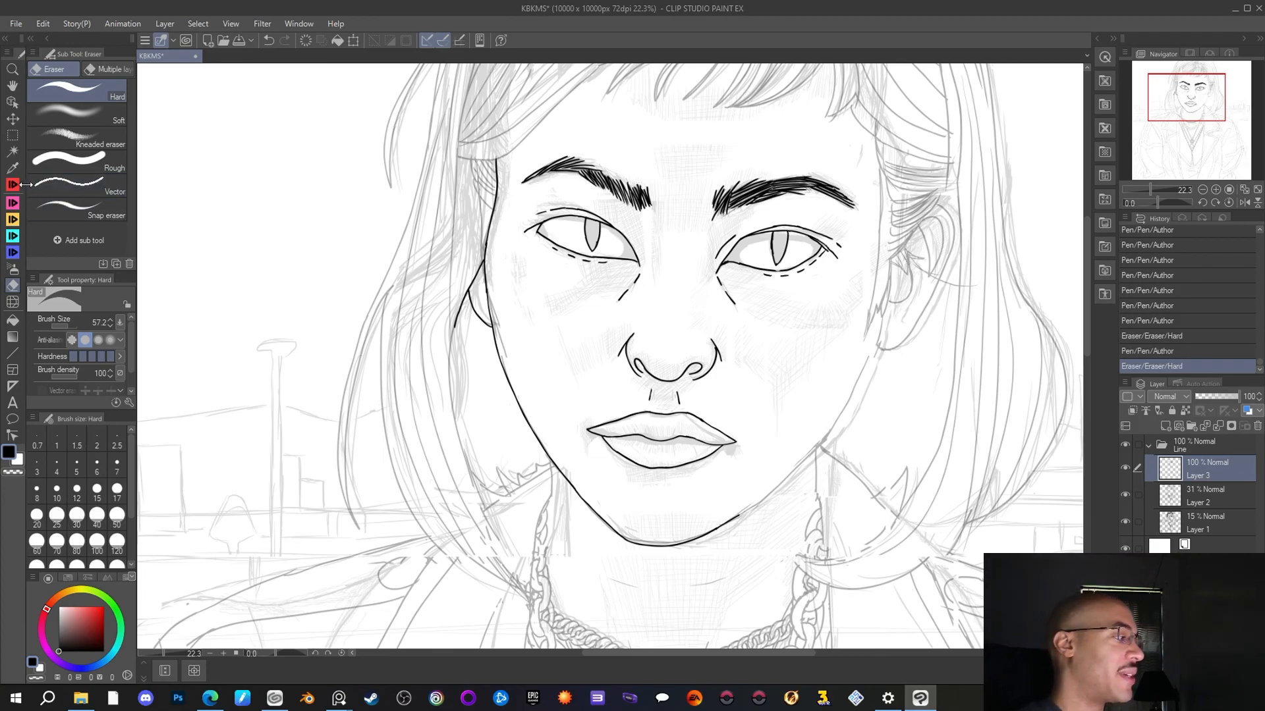
Continue the right jawline with the Author pen from beside the chin up to the base of the right ear
{"action": "left_click", "coordinate": [12, 168]}
{"action": "left_click_drag", "start_coordinate": [737, 515], "coordinate": [835, 423]}
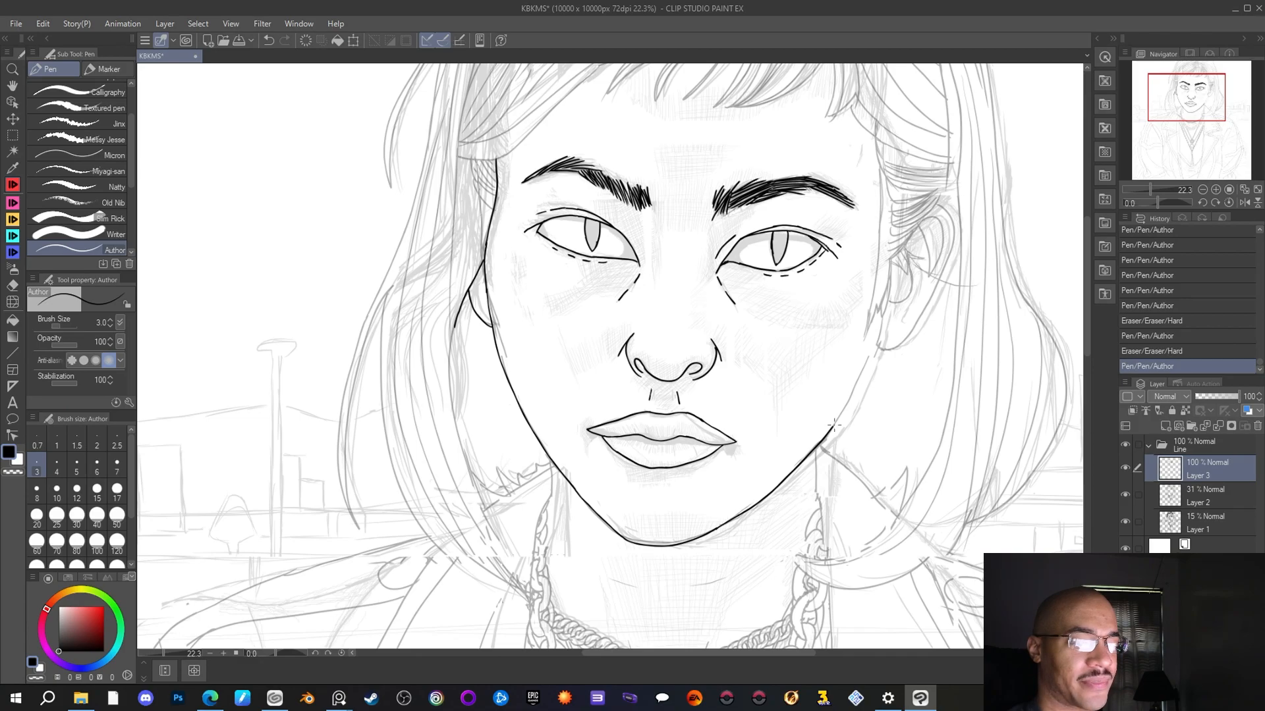
{"action": "left_click_drag", "start_coordinate": [834, 421], "coordinate": [883, 337]}
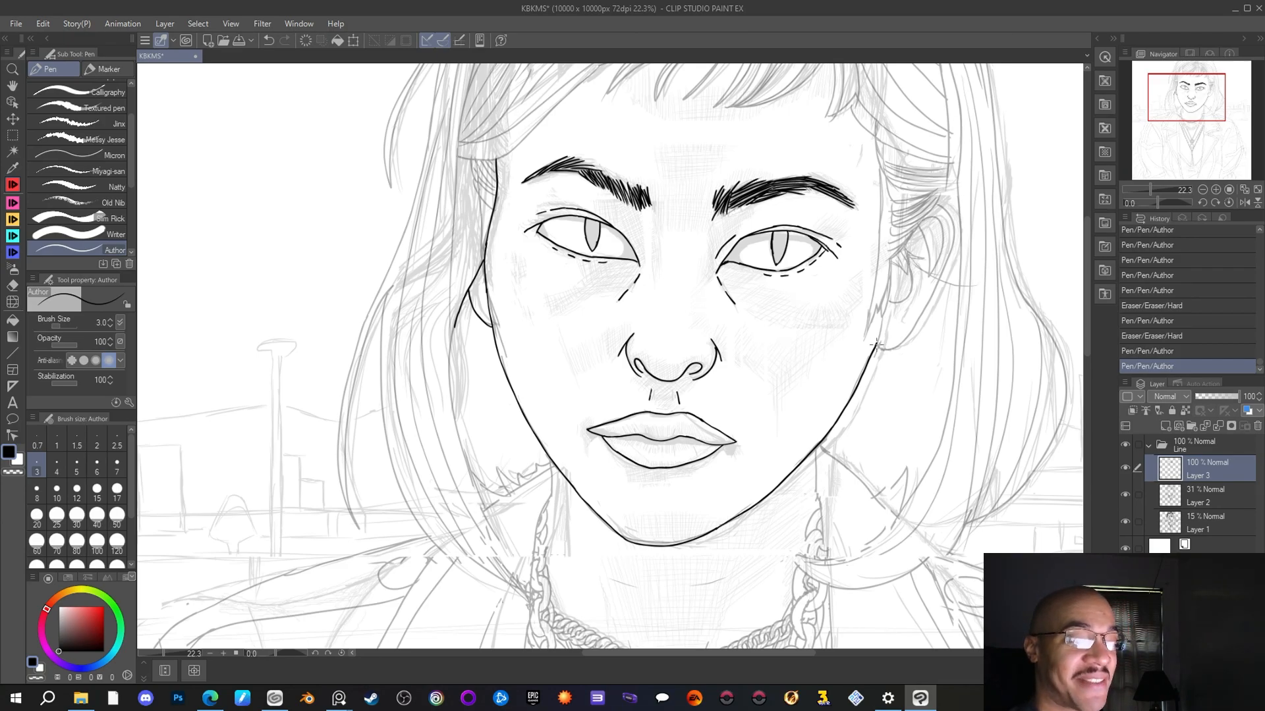
Ink the right earlobe and the ear's outer edge up from the jaw, cleaning the stroke end with the hard eraser
{"action": "left_click_drag", "start_coordinate": [876, 343], "coordinate": [882, 339]}
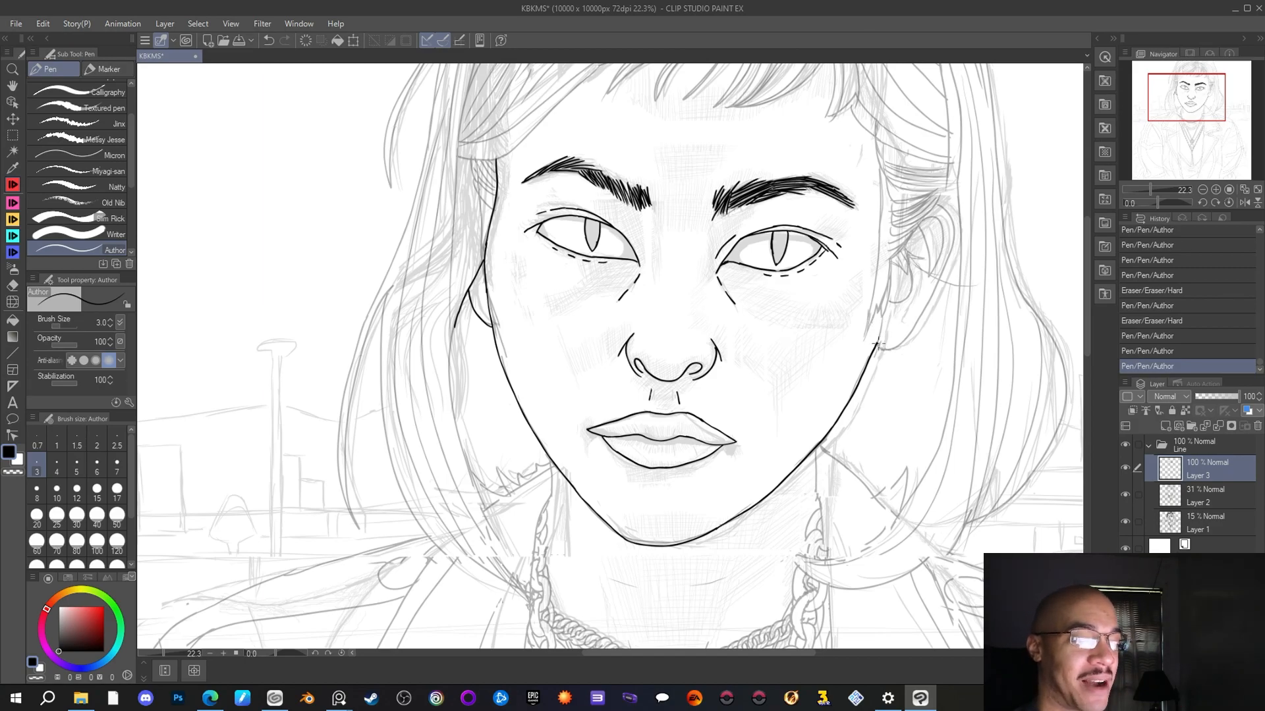
{"action": "mouse_move", "coordinate": [877, 344]}
{"action": "left_mouse_down"}
{"action": "mouse_move", "coordinate": [897, 342]}
{"action": "mouse_move", "coordinate": [936, 294]}
{"action": "mouse_move", "coordinate": [953, 228]}
{"action": "mouse_move", "coordinate": [952, 254]}
{"action": "left_mouse_up"}
{"action": "left_click", "coordinate": [13, 285]}
{"action": "left_click", "coordinate": [13, 168]}
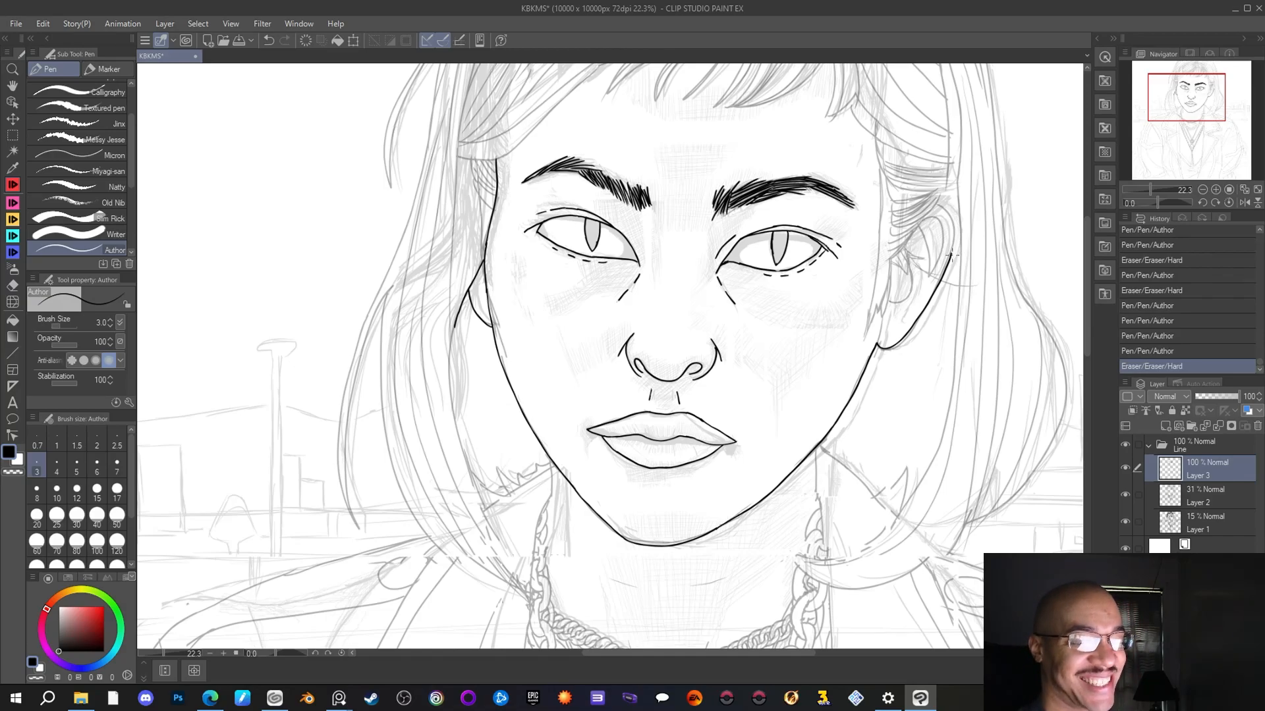
{"action": "left_click_drag", "start_coordinate": [950, 263], "coordinate": [955, 232]}
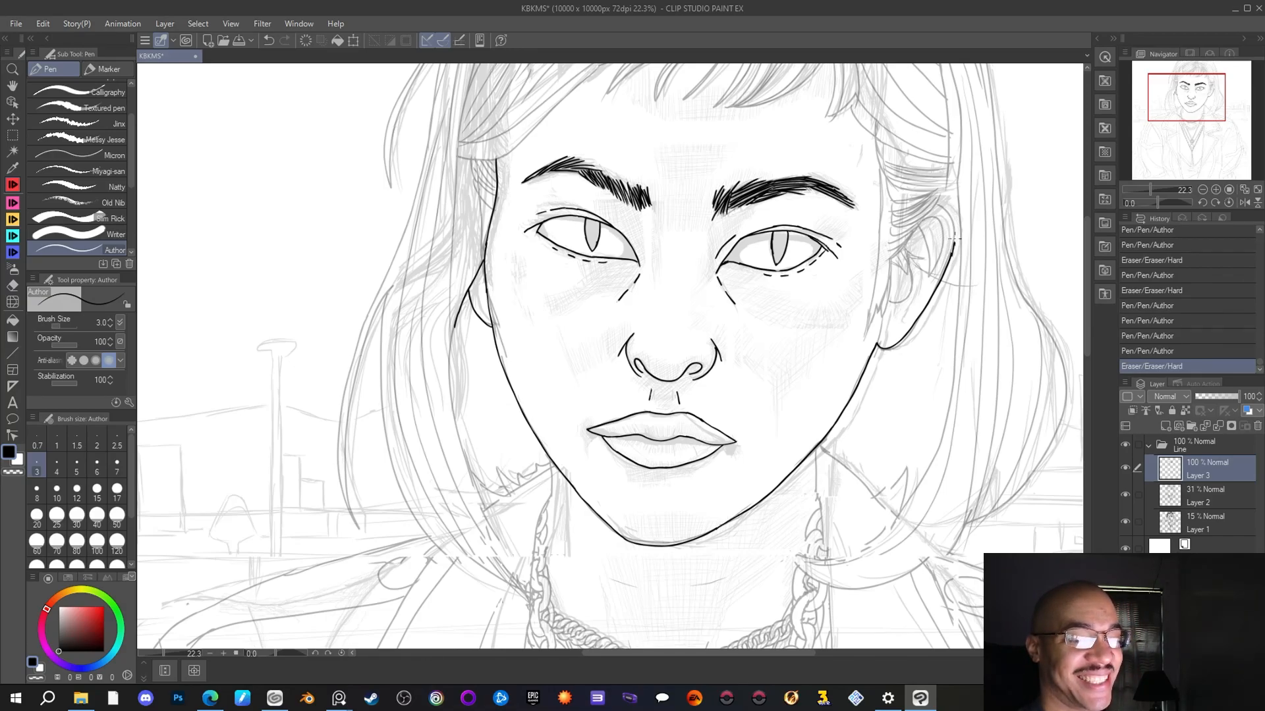
{"action": "left_click", "coordinate": [12, 285]}
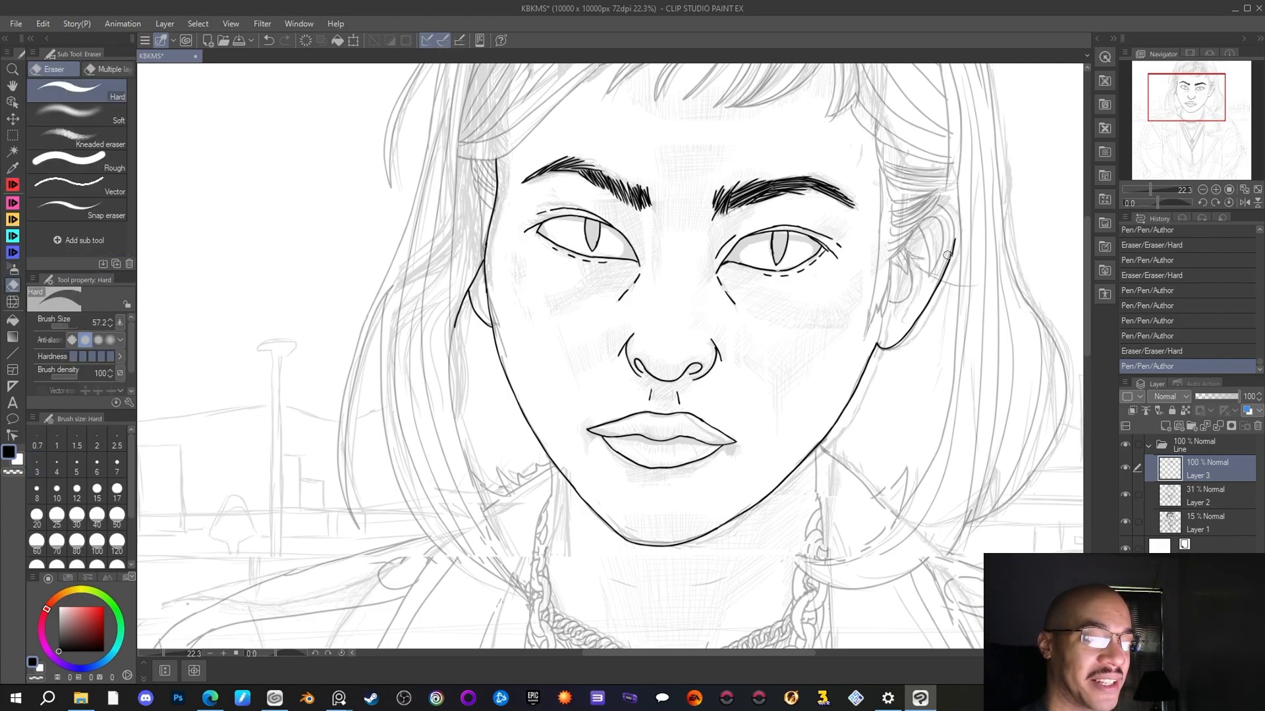
{"action": "left_click_drag", "start_coordinate": [947, 253], "coordinate": [953, 255]}
Extend the right ear's outer edge upward and curve it over the top of the ear with the Author pen
{"action": "left_click", "coordinate": [12, 184]}
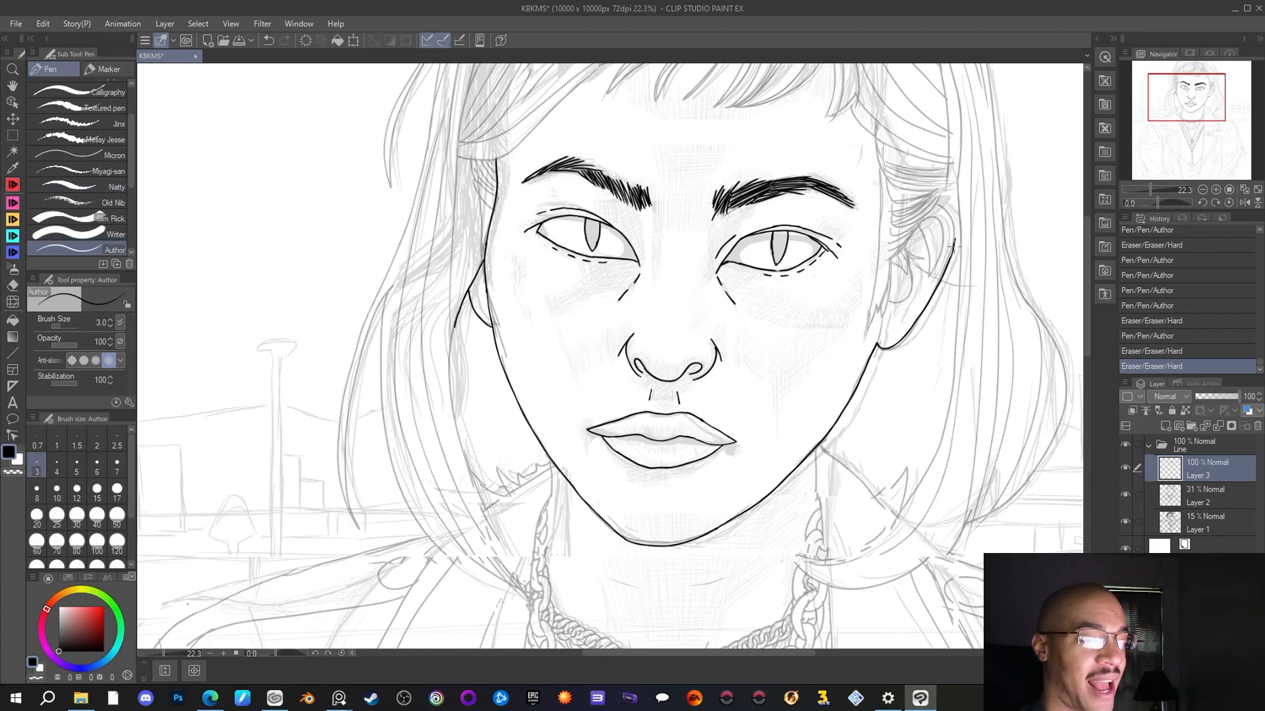
{"action": "left_click_drag", "start_coordinate": [955, 231], "coordinate": [949, 239]}
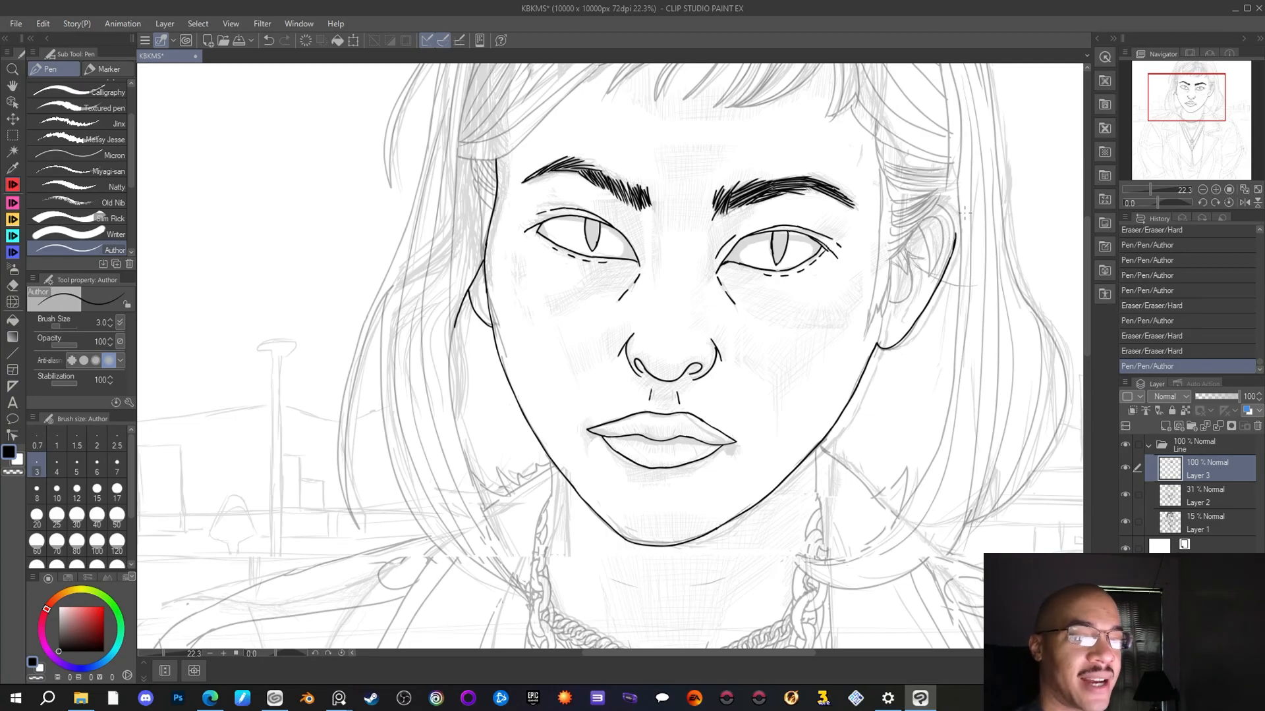
{"action": "left_click_drag", "start_coordinate": [956, 231], "coordinate": [932, 201]}
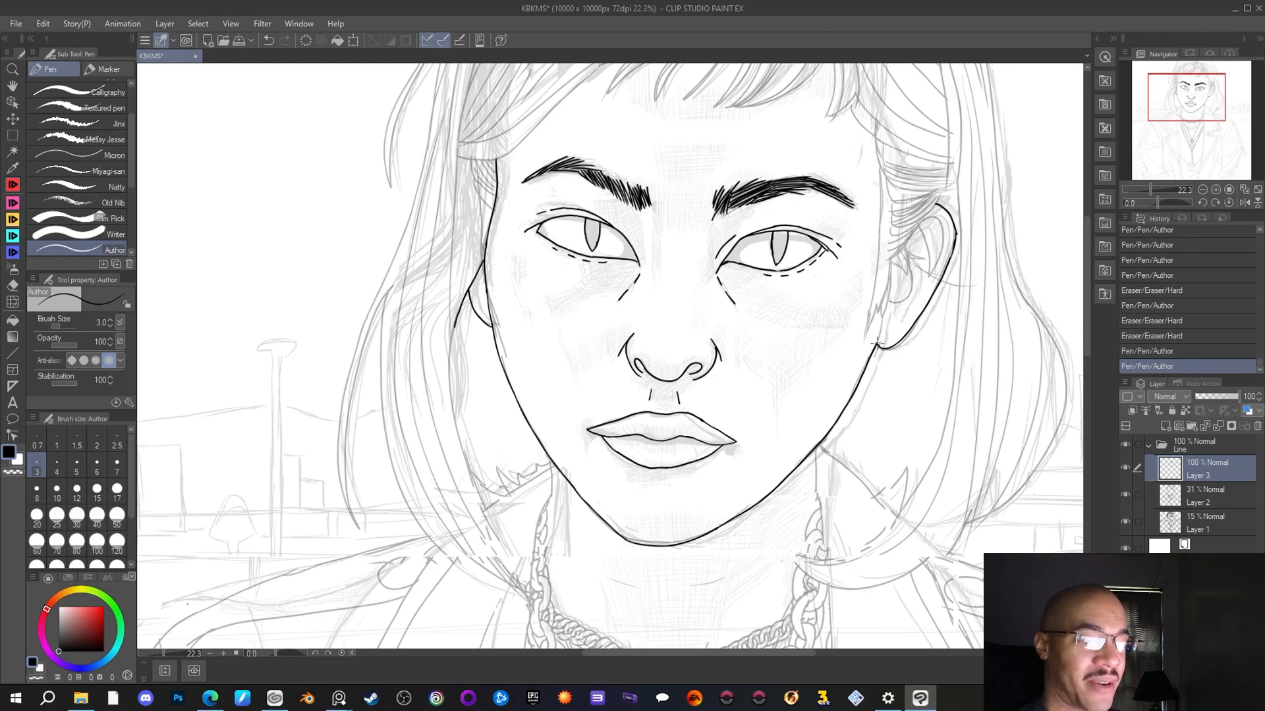
Close the join between the right earlobe and jawline, and ink the inner fold along the right ear's upper rim with the Author pen
{"action": "left_click_drag", "start_coordinate": [876, 342], "coordinate": [879, 334]}
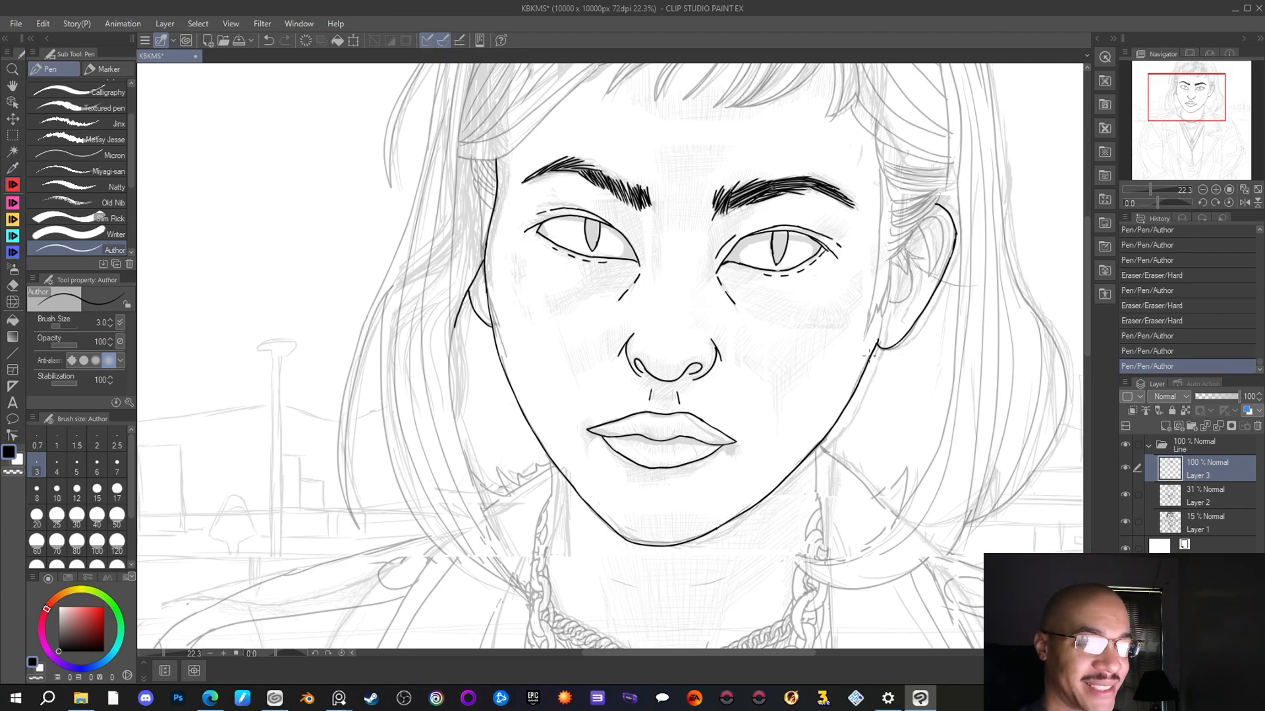
{"action": "left_click_drag", "start_coordinate": [950, 228], "coordinate": [954, 239]}
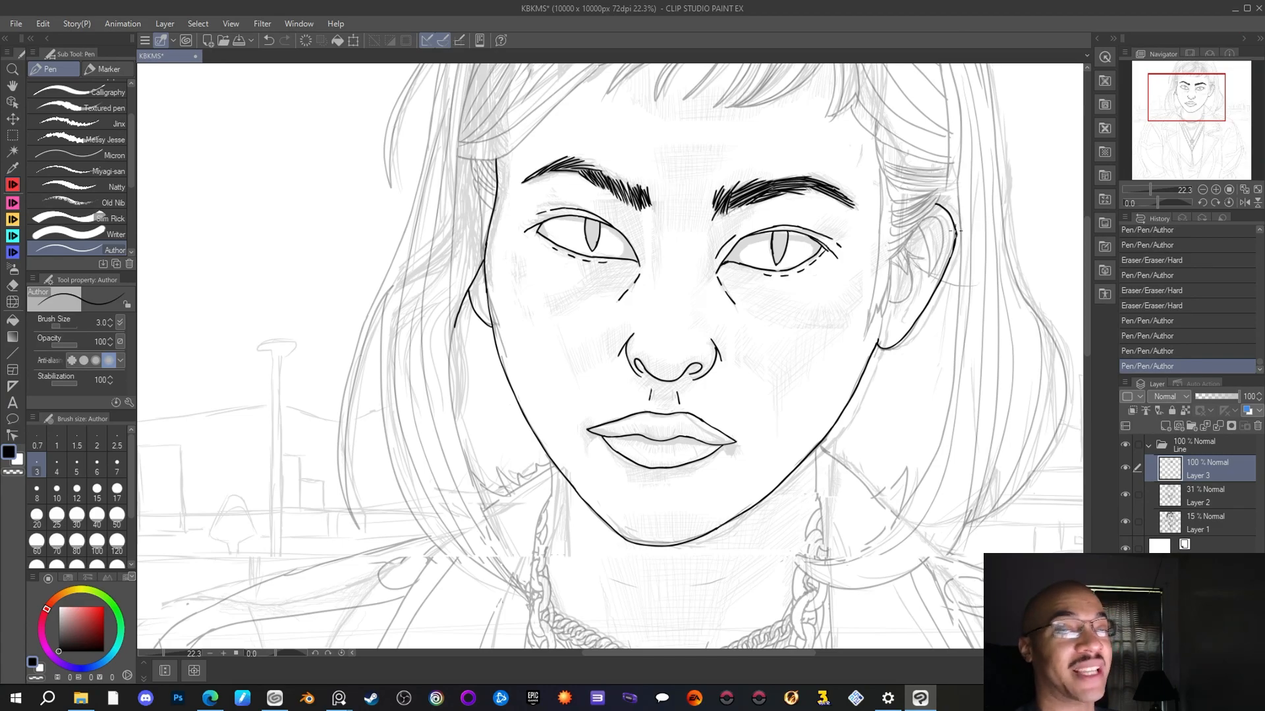
{"action": "left_click_drag", "start_coordinate": [1172, 105], "coordinate": [1177, 115]}
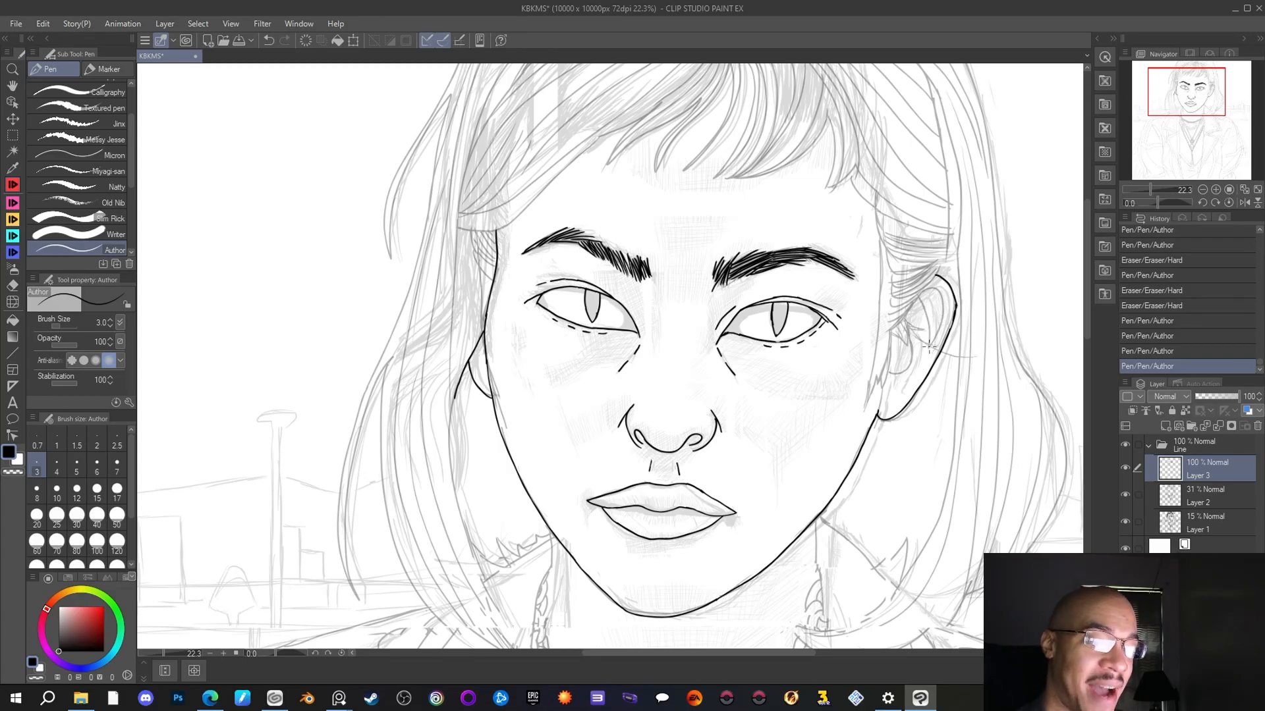
{"action": "mouse_move", "coordinate": [929, 347]}
{"action": "left_mouse_down"}
{"action": "mouse_move", "coordinate": [946, 305]}
{"action": "mouse_move", "coordinate": [929, 287]}
{"action": "mouse_move", "coordinate": [912, 301]}
{"action": "left_mouse_up"}
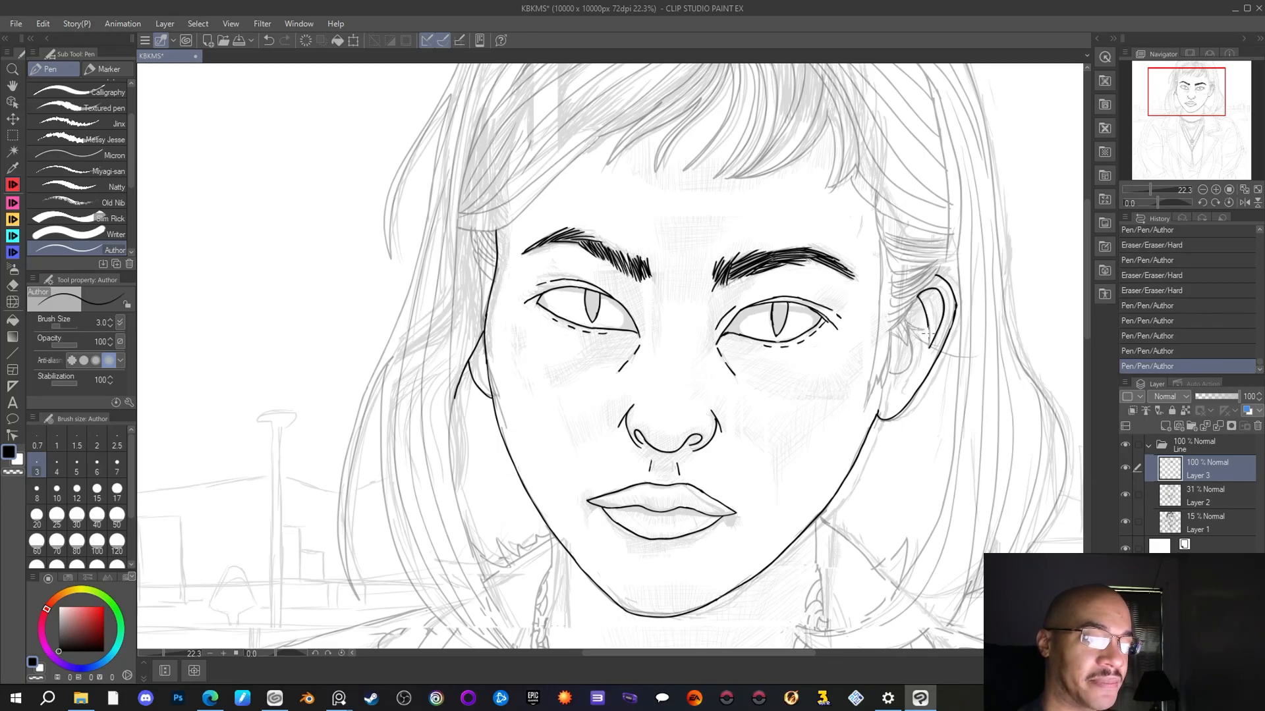
{"action": "left_click_drag", "start_coordinate": [926, 333], "coordinate": [930, 348]}
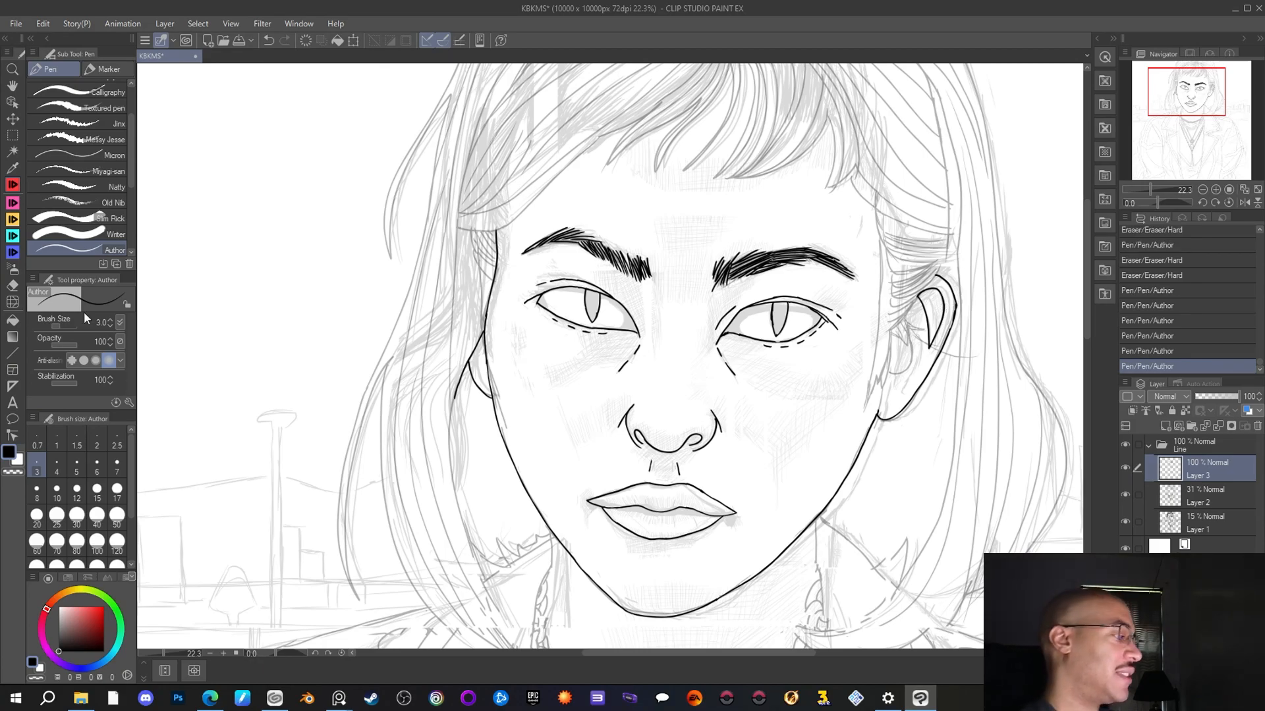
Trim the line where the right earlobe meets the jaw with the hard eraser, and re-ink the face edge up beside the lobe
{"action": "key", "text": "e"}
{"action": "left_click_drag", "start_coordinate": [880, 410], "coordinate": [878, 414]}
{"action": "key", "text": "p"}
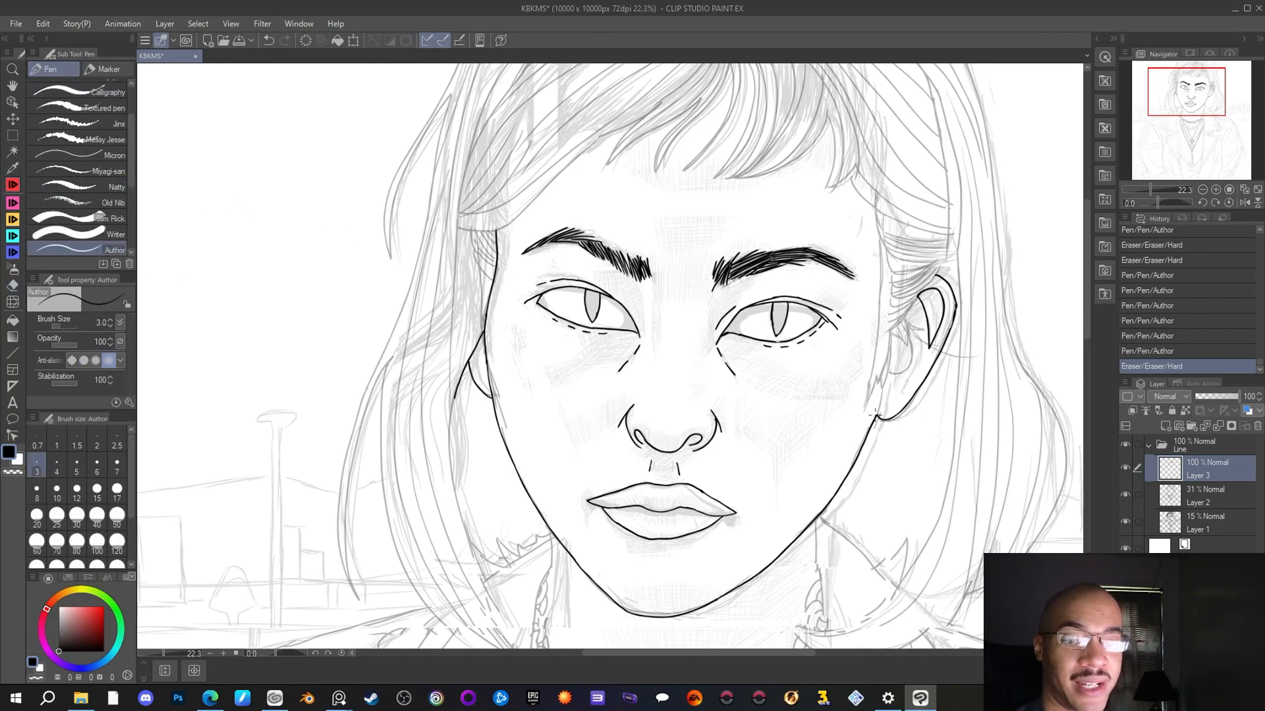
{"action": "left_click_drag", "start_coordinate": [880, 386], "coordinate": [877, 416]}
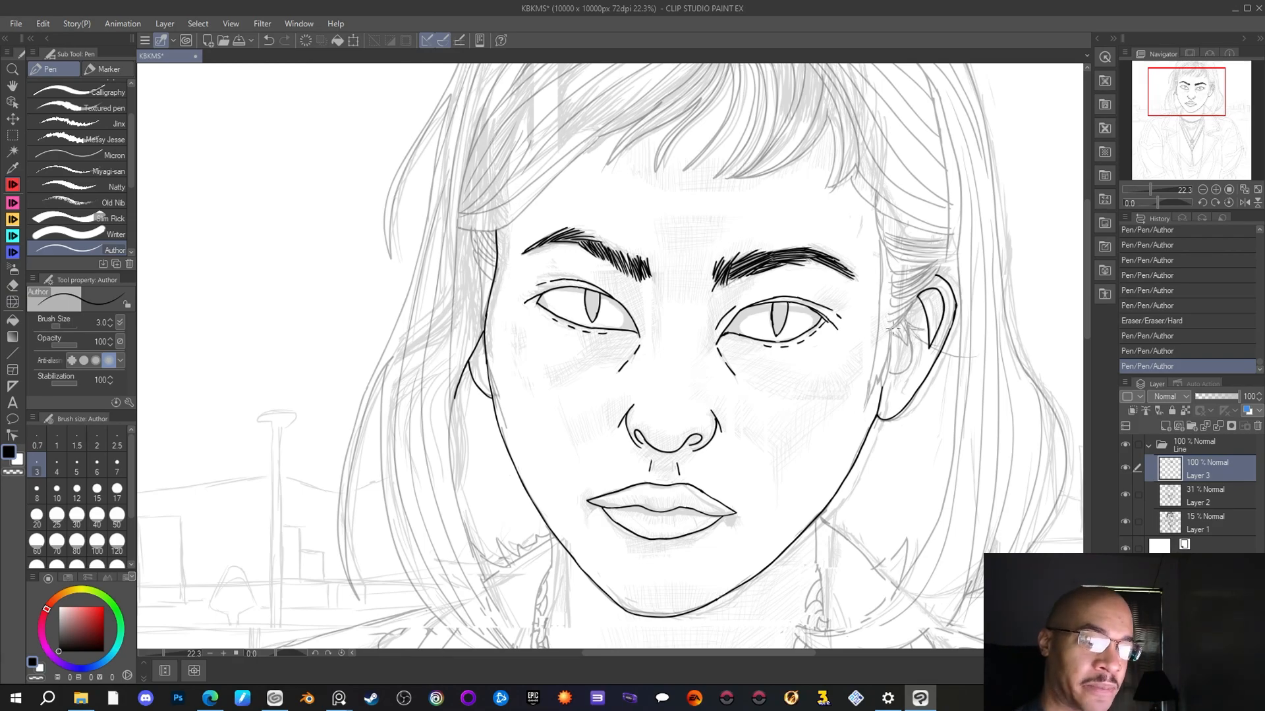
Ink the right ear's inner folds and the pointed hair strands overlapping the ear, from above its top down to the small tips beside the lobe
{"action": "left_click_drag", "start_coordinate": [907, 343], "coordinate": [889, 333]}
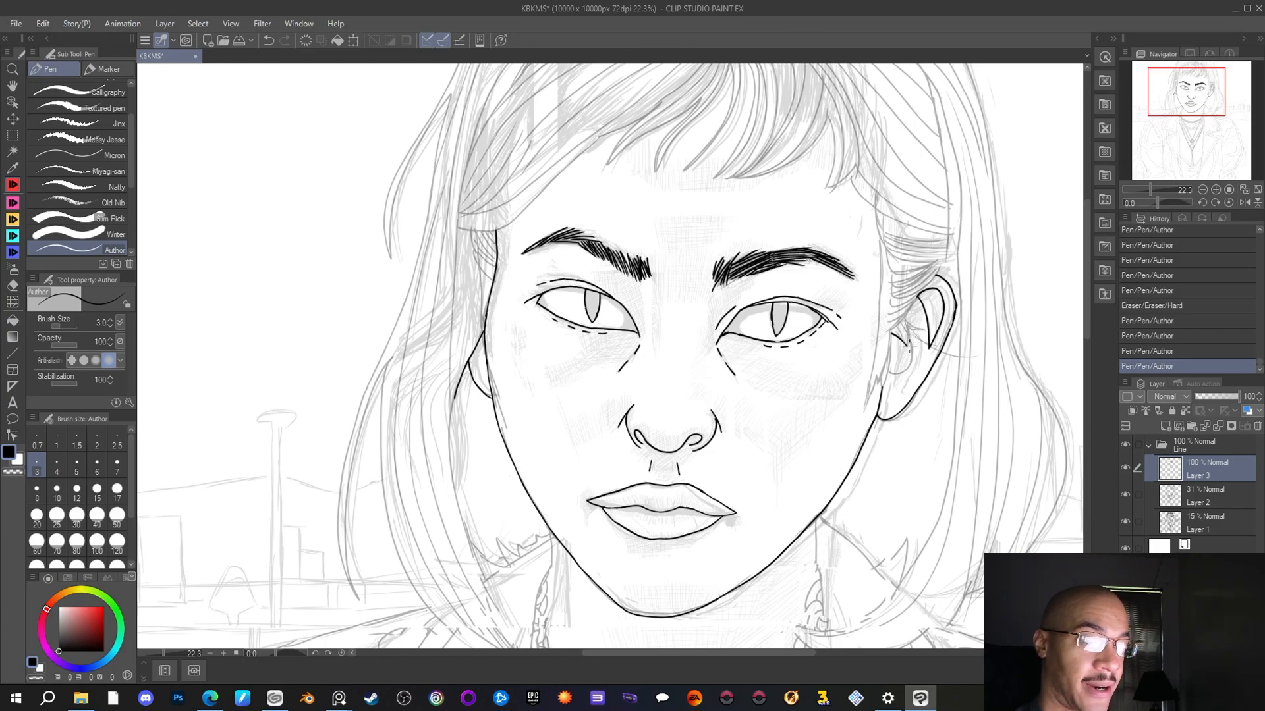
{"action": "left_click_drag", "start_coordinate": [909, 341], "coordinate": [915, 324]}
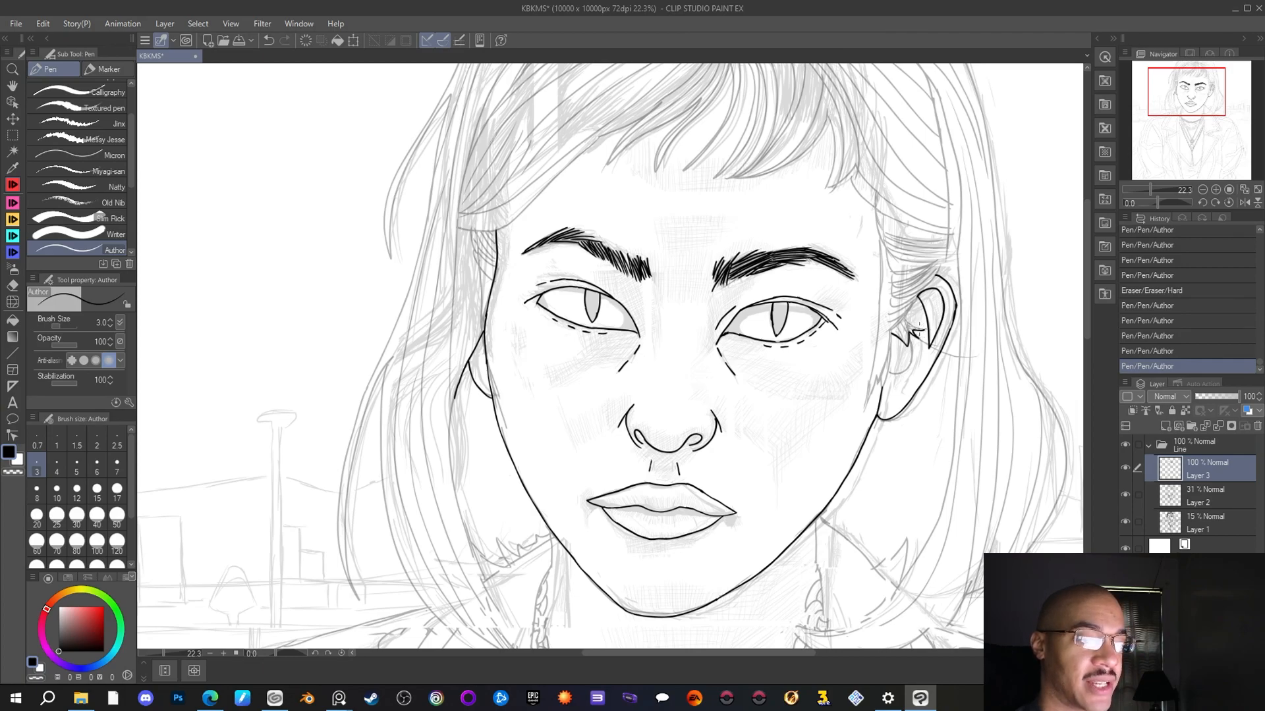
{"action": "left_click", "coordinate": [905, 321]}
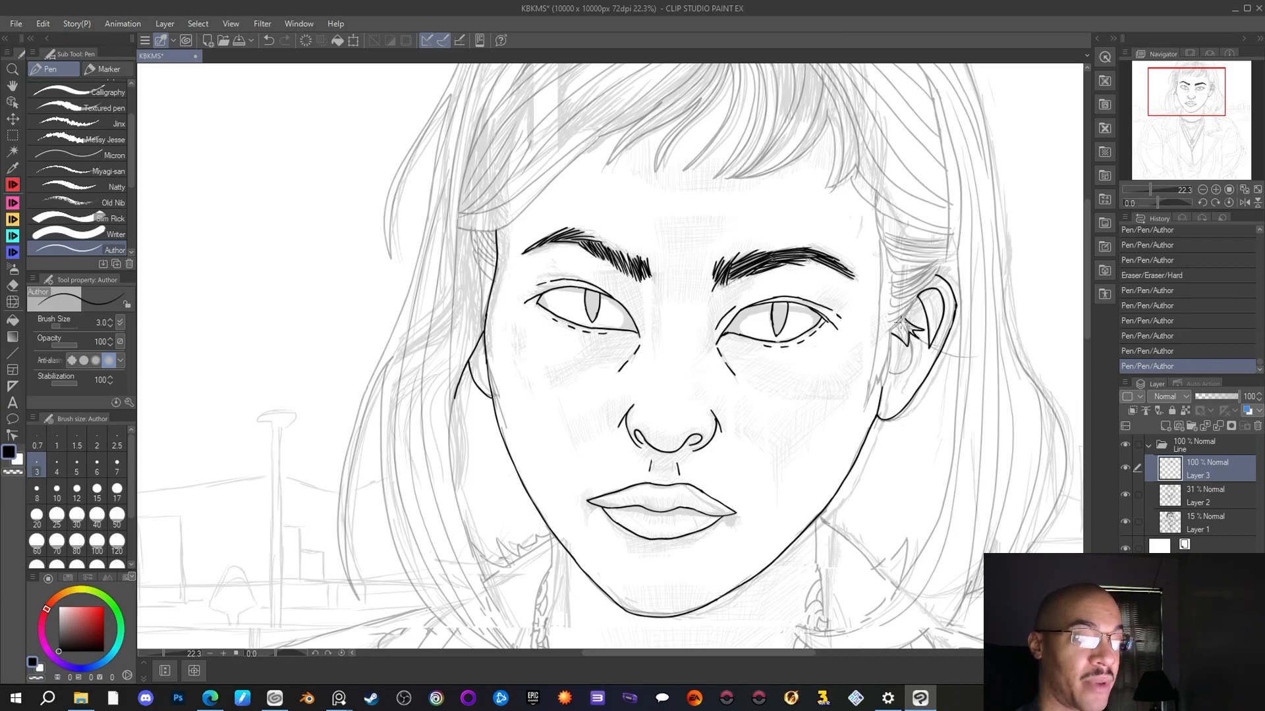
{"action": "left_click_drag", "start_coordinate": [899, 326], "coordinate": [925, 283]}
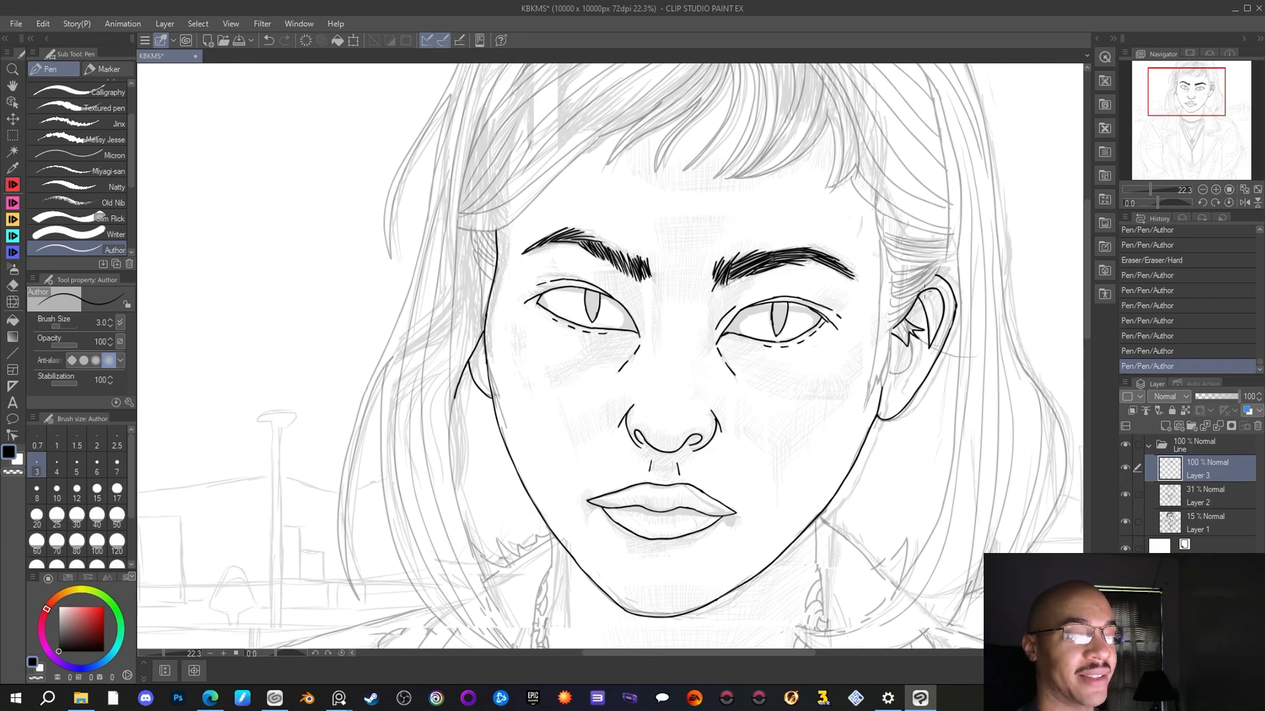
{"action": "left_click_drag", "start_coordinate": [933, 282], "coordinate": [940, 256]}
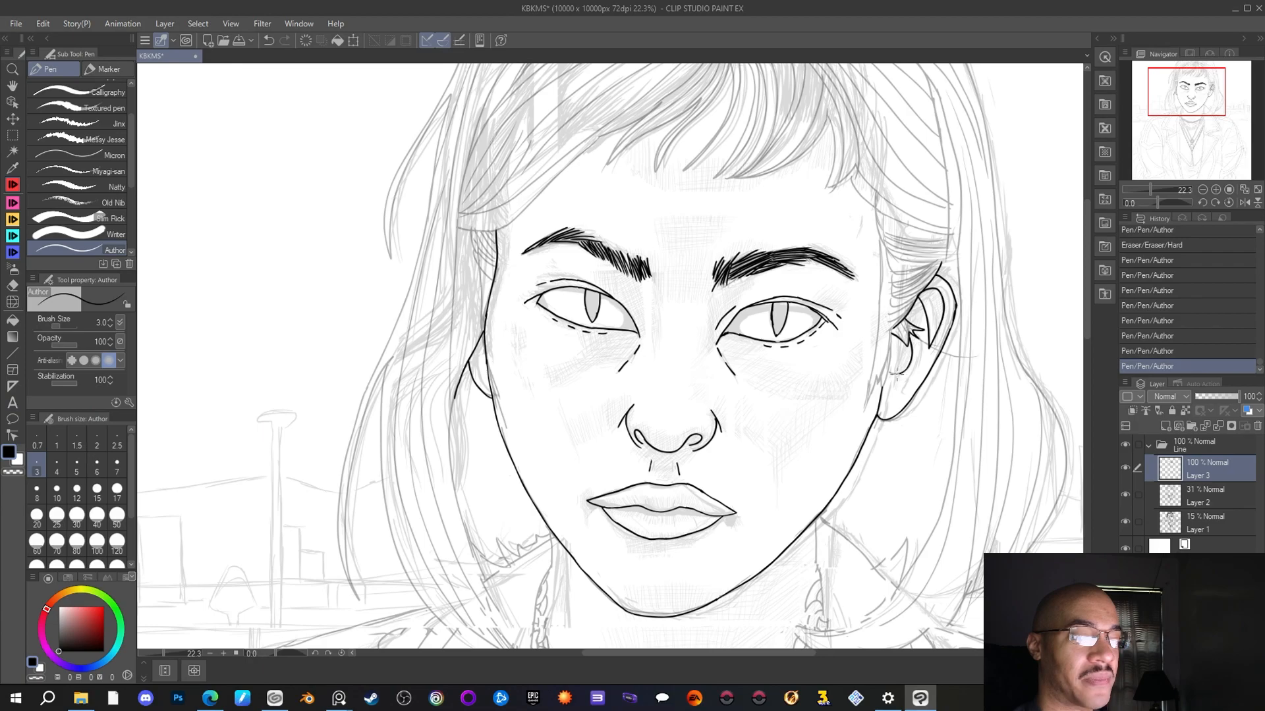
{"action": "left_click_drag", "start_coordinate": [897, 367], "coordinate": [883, 381]}
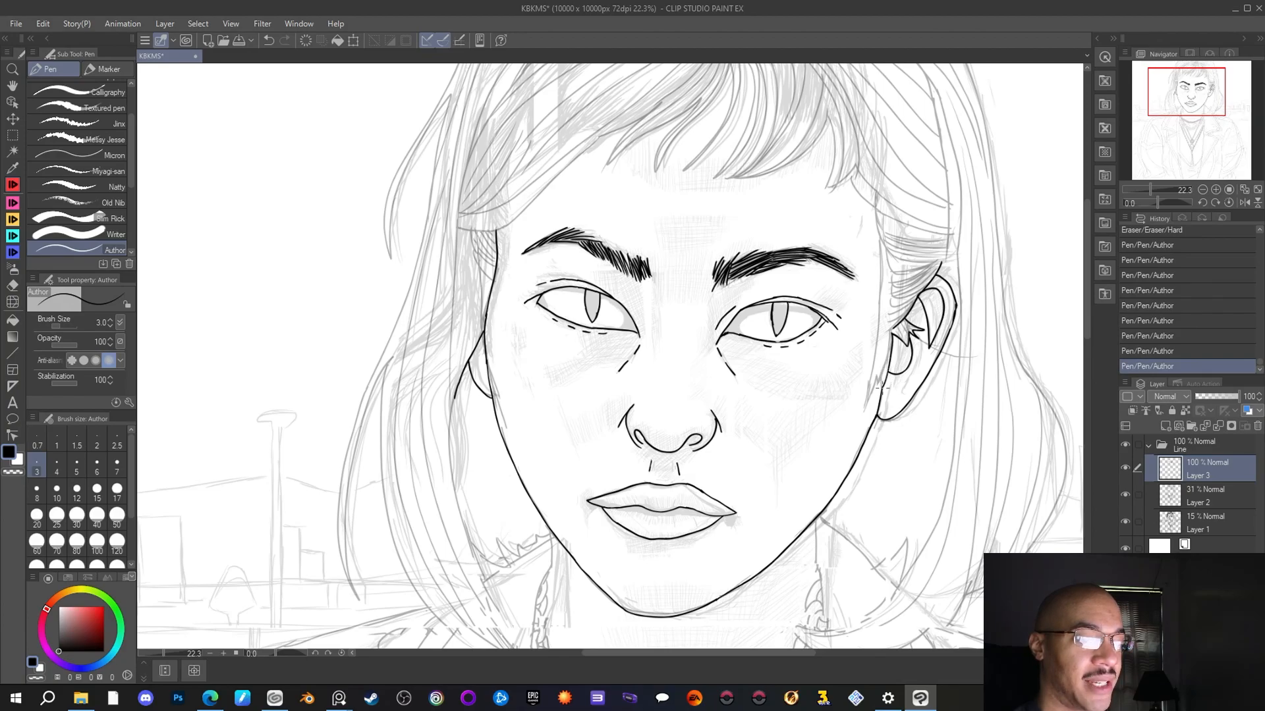
{"action": "left_click_drag", "start_coordinate": [884, 375], "coordinate": [877, 388]}
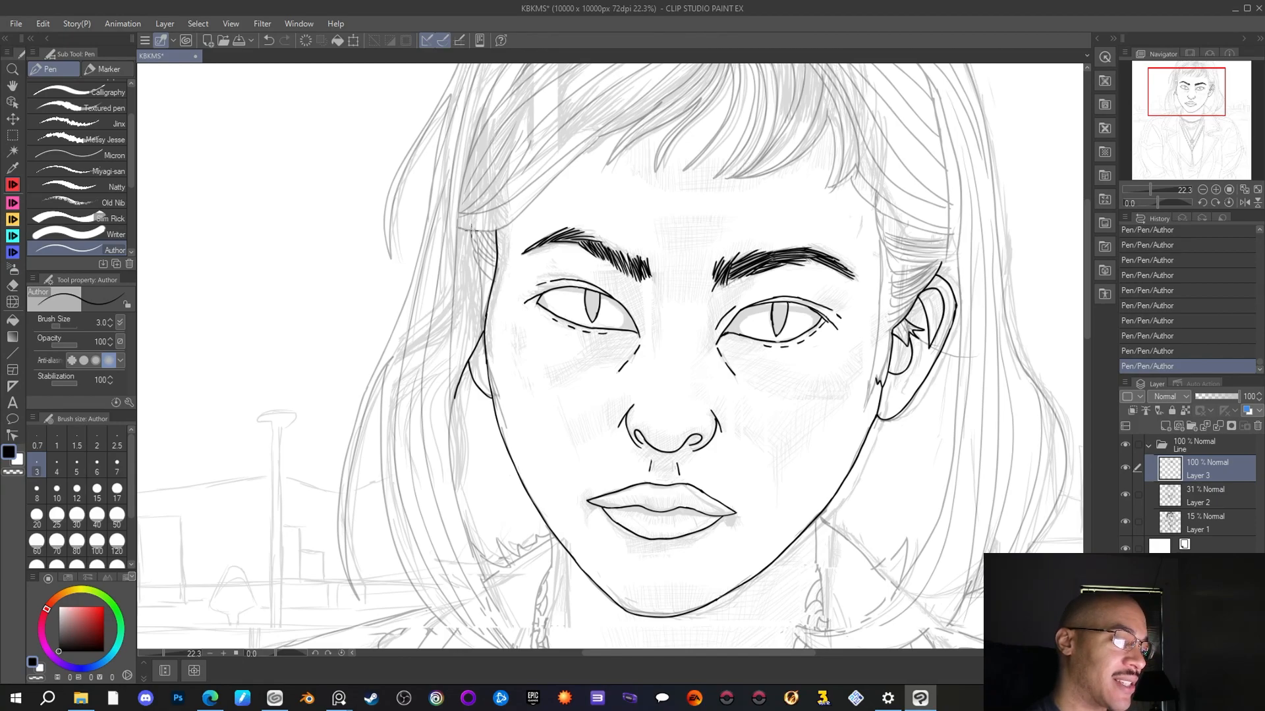
Ink the hairline framing the face, along the left temple and fringe edge and down the right side to the sideburn tip
{"action": "left_click_drag", "start_coordinate": [471, 237], "coordinate": [482, 326]}
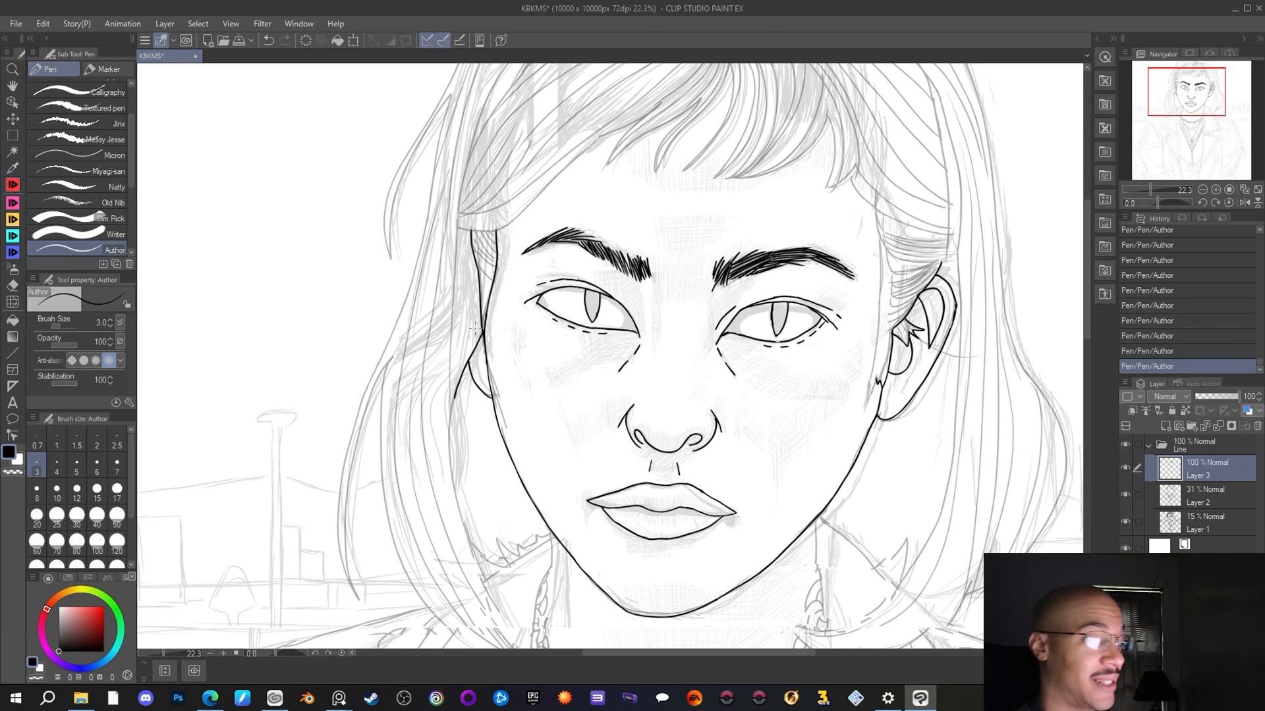
{"action": "mouse_move", "coordinate": [456, 226]}
{"action": "left_mouse_down"}
{"action": "mouse_move", "coordinate": [501, 224]}
{"action": "mouse_move", "coordinate": [530, 199]}
{"action": "left_mouse_up"}
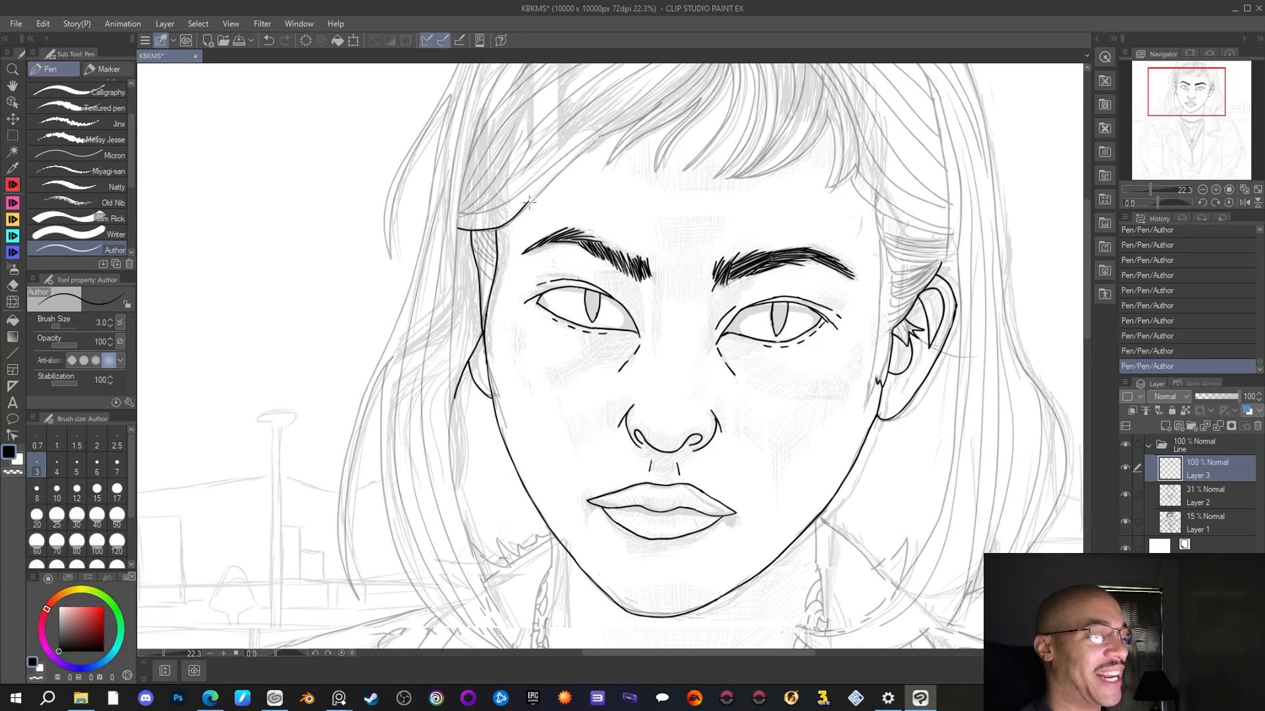
{"action": "left_click_drag", "start_coordinate": [530, 201], "coordinate": [605, 123]}
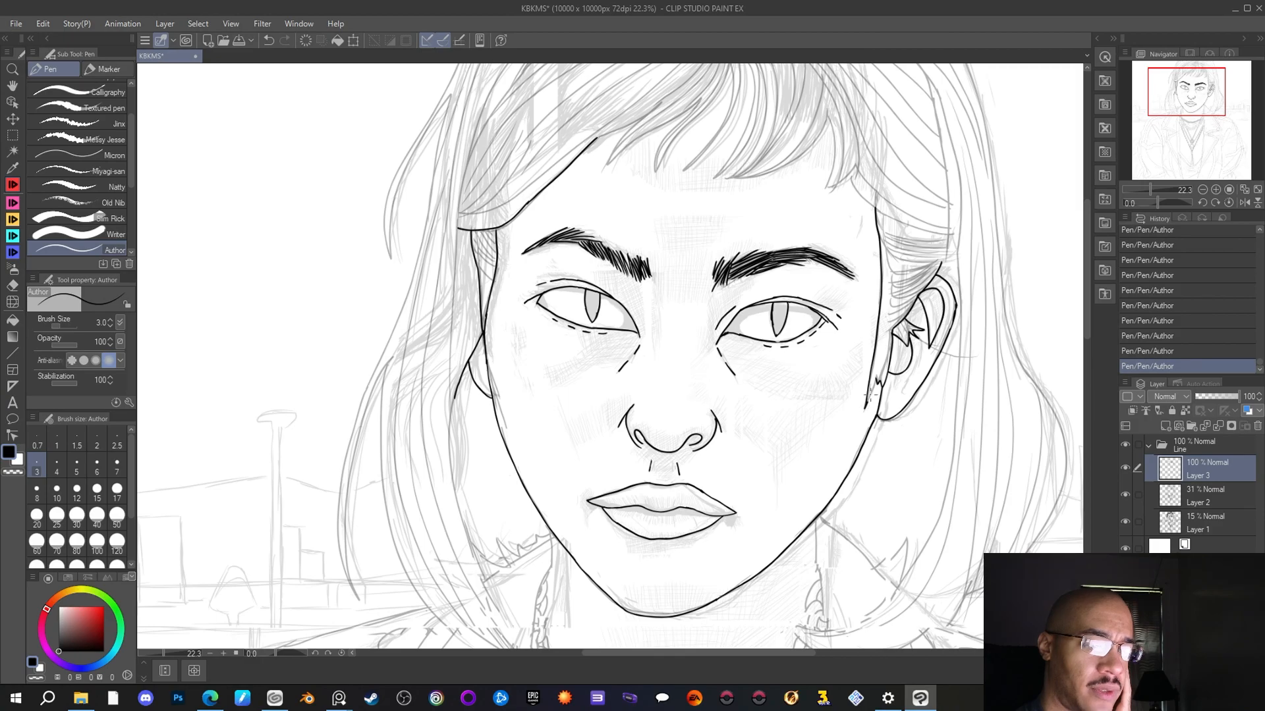
{"action": "left_click_drag", "start_coordinate": [871, 386], "coordinate": [879, 368]}
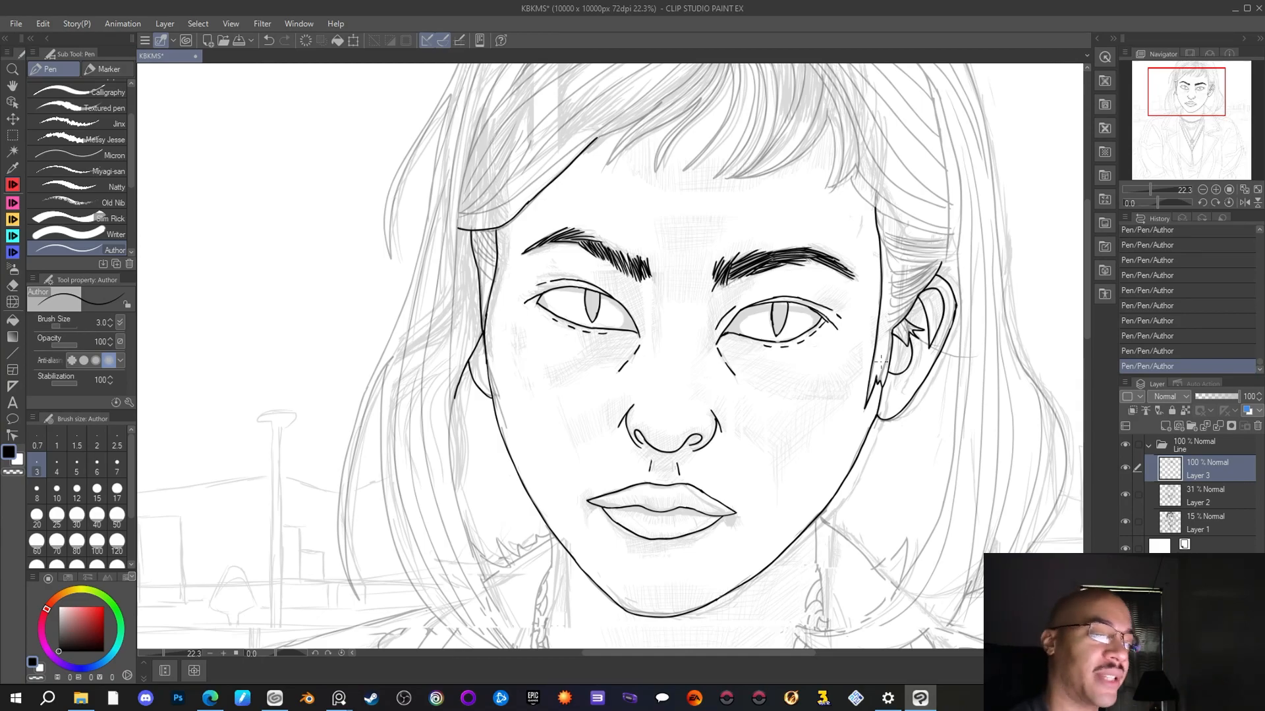
Ink a short start of the outer hair outline at the canvas's upper edge, on the left side of the head
{"action": "left_click_drag", "start_coordinate": [1169, 89], "coordinate": [1170, 87]}
{"action": "scroll", "coordinate": [762, 257], "scroll_direction": "down", "scroll_amount": 2}
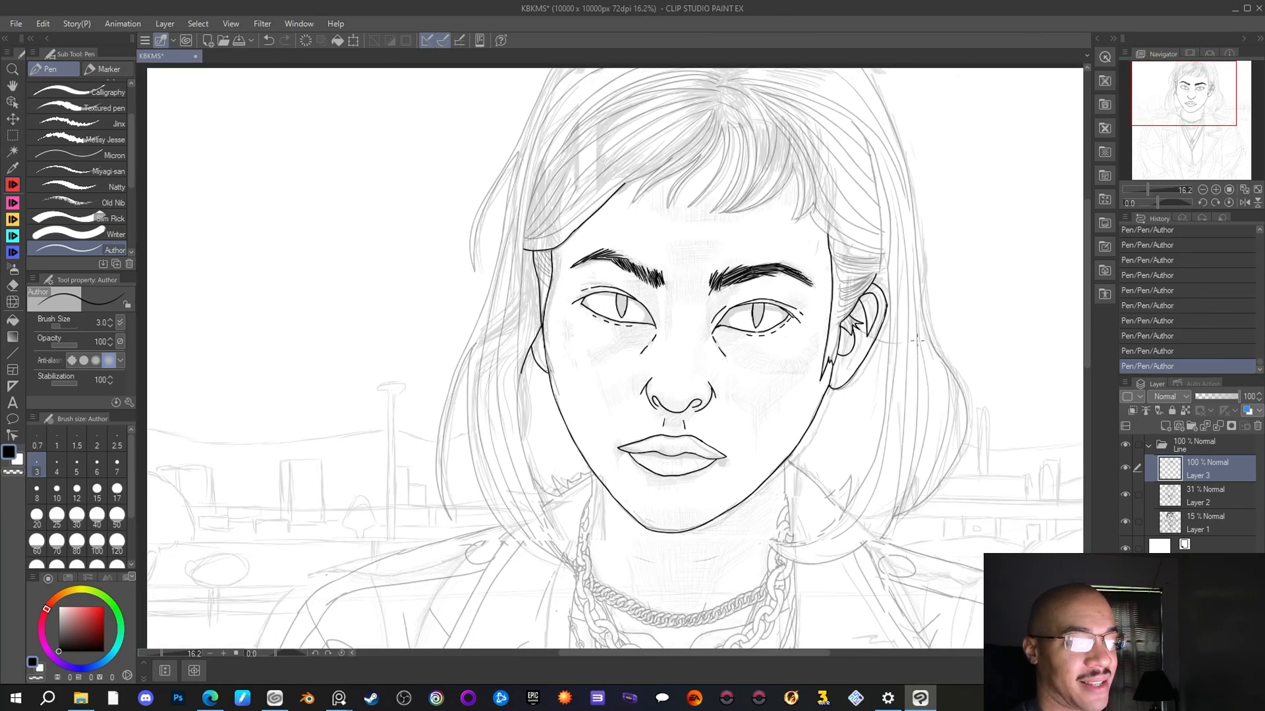
{"action": "left_click_drag", "start_coordinate": [1161, 121], "coordinate": [1161, 116]}
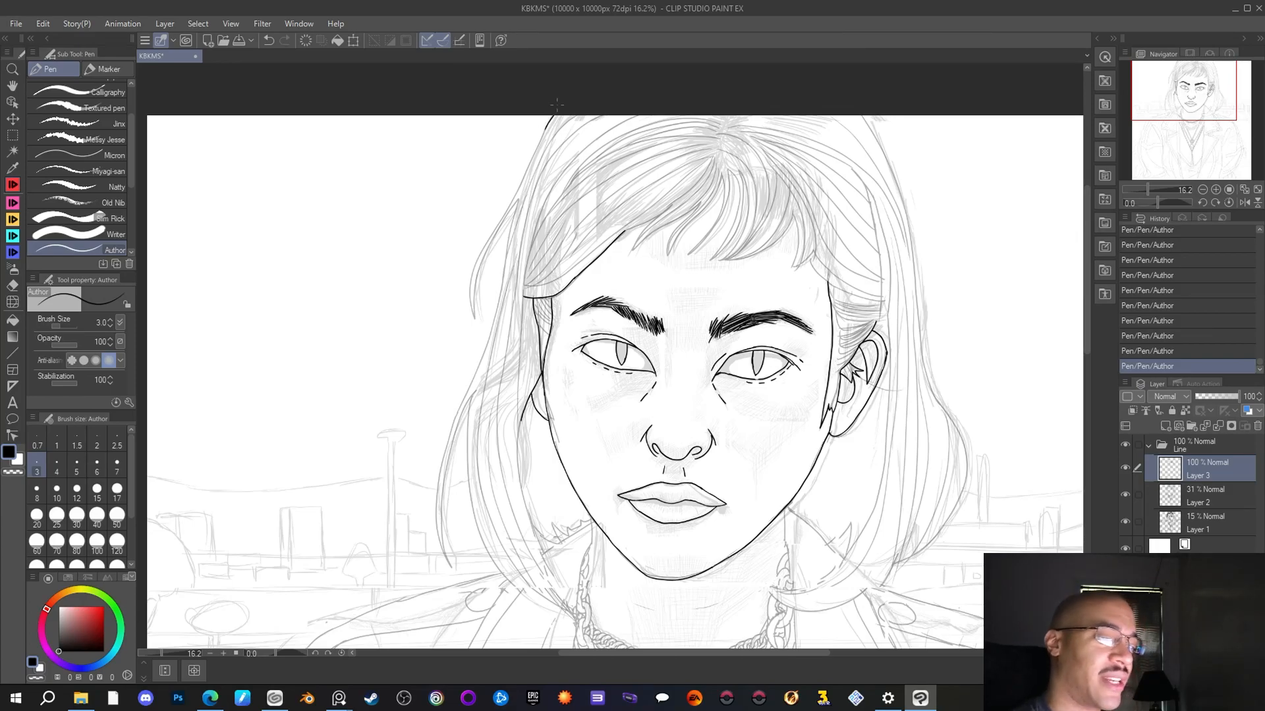
Ink the right part of the bangs, from the right hairline through the pointed tips and lower edge to the first curved central strand
{"action": "scroll", "coordinate": [685, 244], "scroll_direction": "up", "scroll_amount": 3}
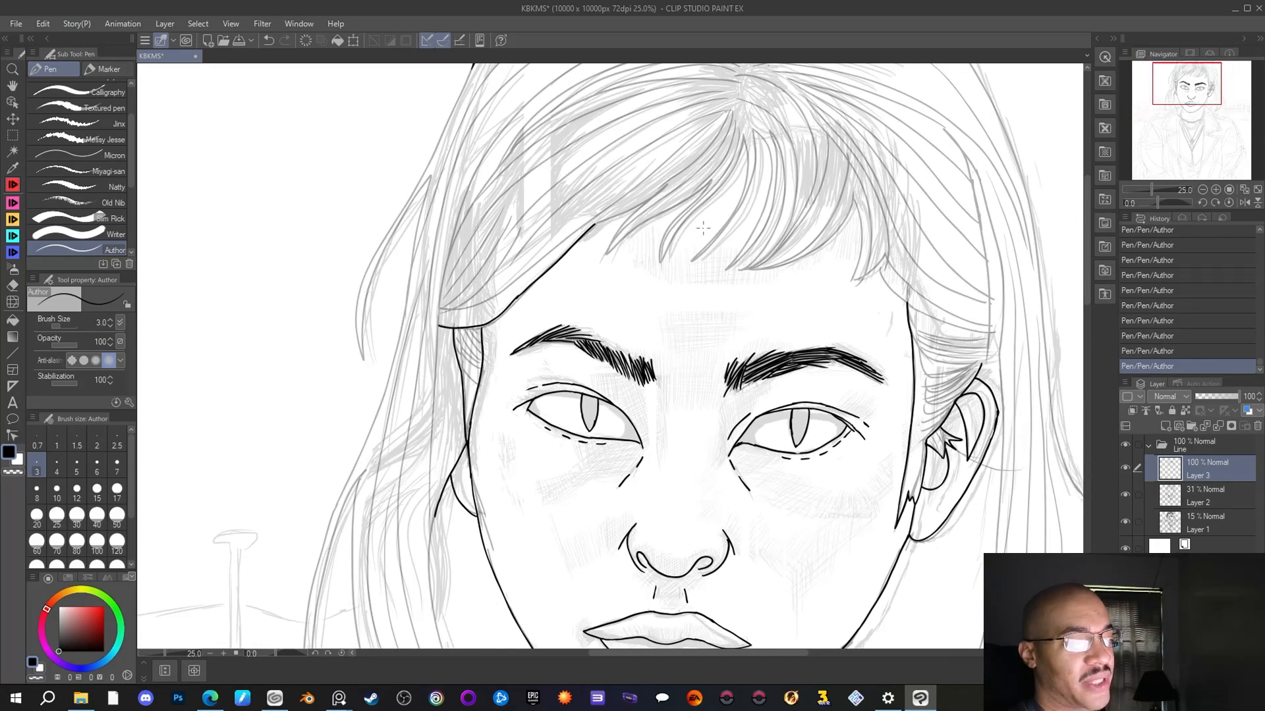
{"action": "left_click_drag", "start_coordinate": [1179, 73], "coordinate": [1183, 84]}
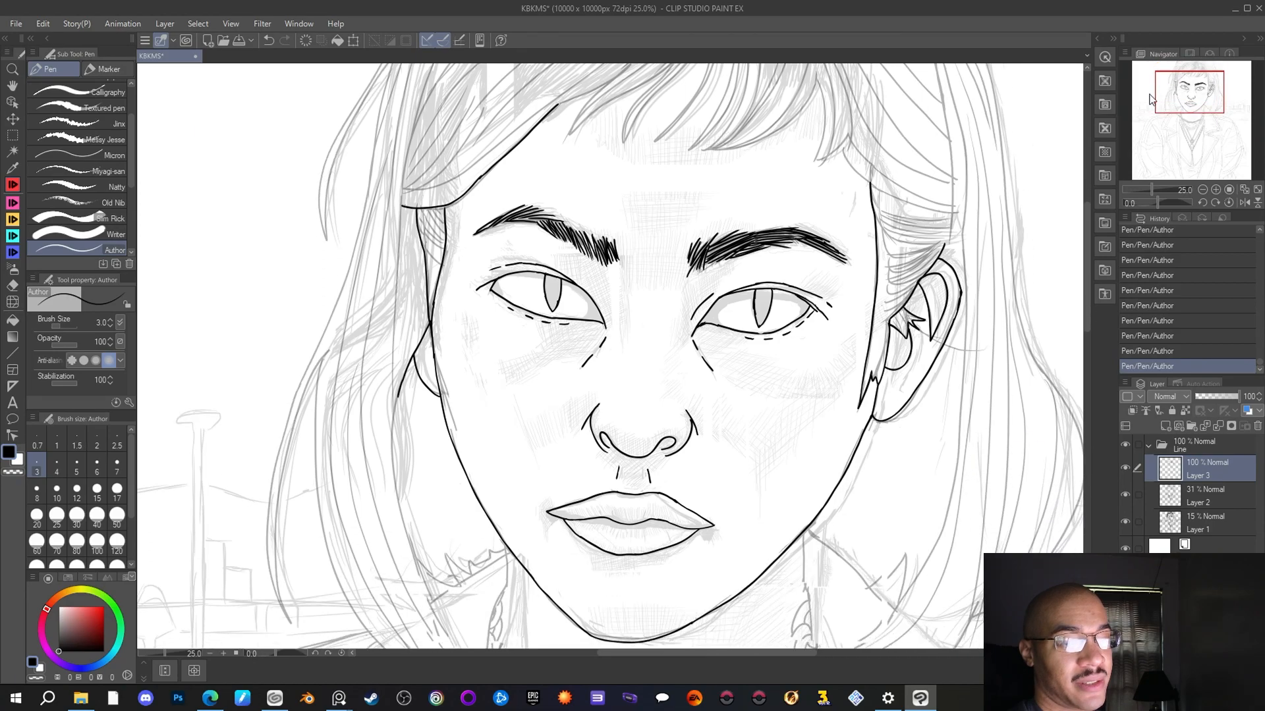
{"action": "scroll", "coordinate": [728, 207], "scroll_direction": "down", "scroll_amount": 1}
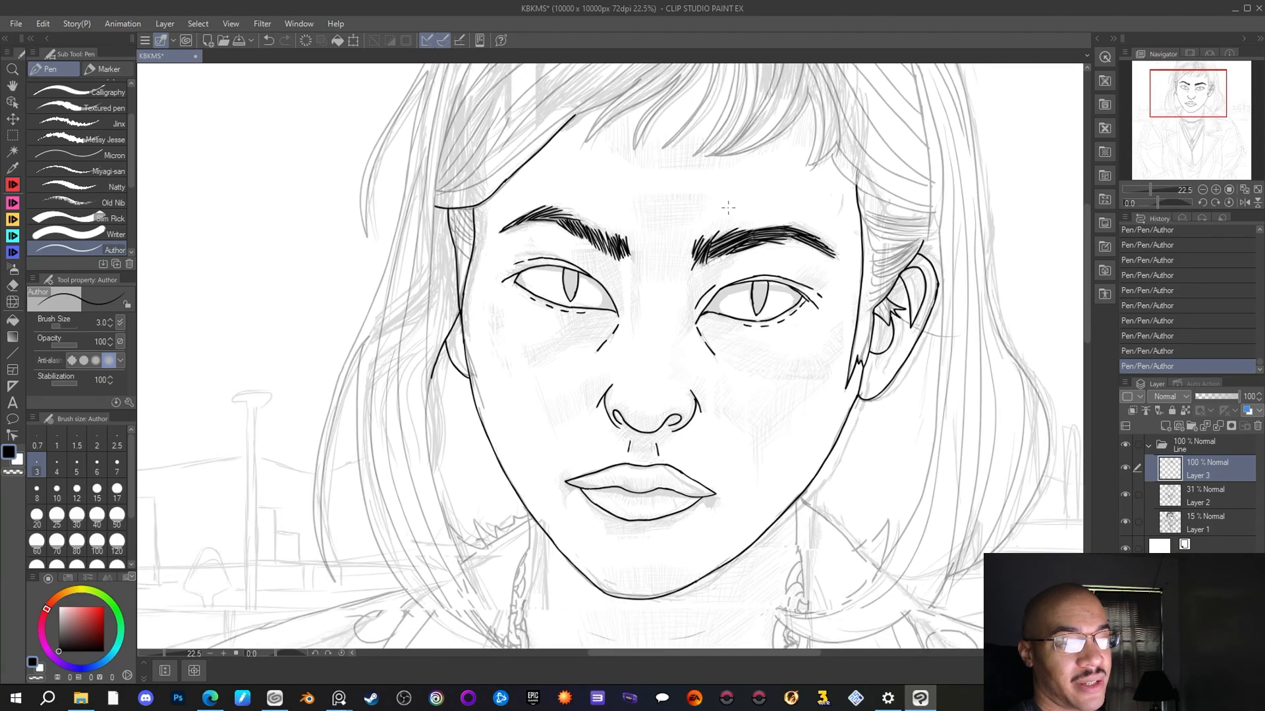
{"action": "scroll", "coordinate": [728, 207], "scroll_direction": "up", "scroll_amount": 1}
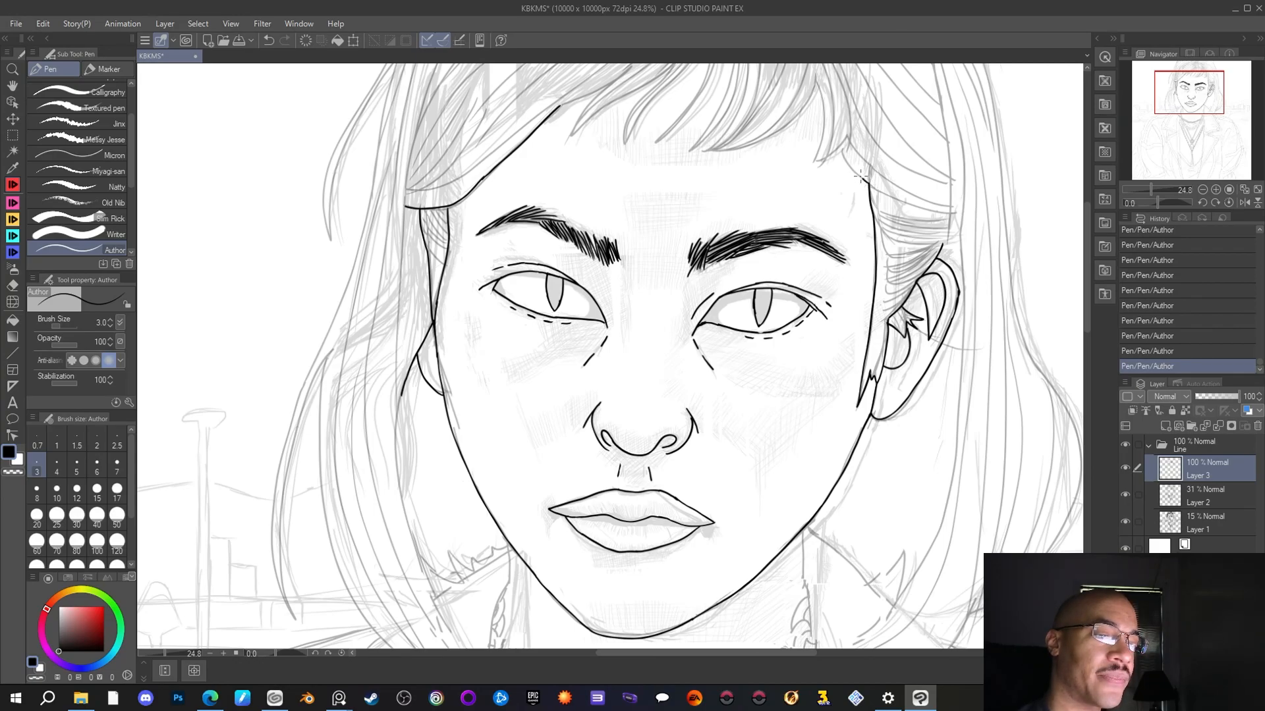
{"action": "mouse_move", "coordinate": [855, 173]}
{"action": "left_mouse_down"}
{"action": "mouse_move", "coordinate": [839, 148]}
{"action": "mouse_move", "coordinate": [858, 151]}
{"action": "mouse_move", "coordinate": [811, 229]}
{"action": "mouse_move", "coordinate": [807, 139]}
{"action": "left_mouse_up"}
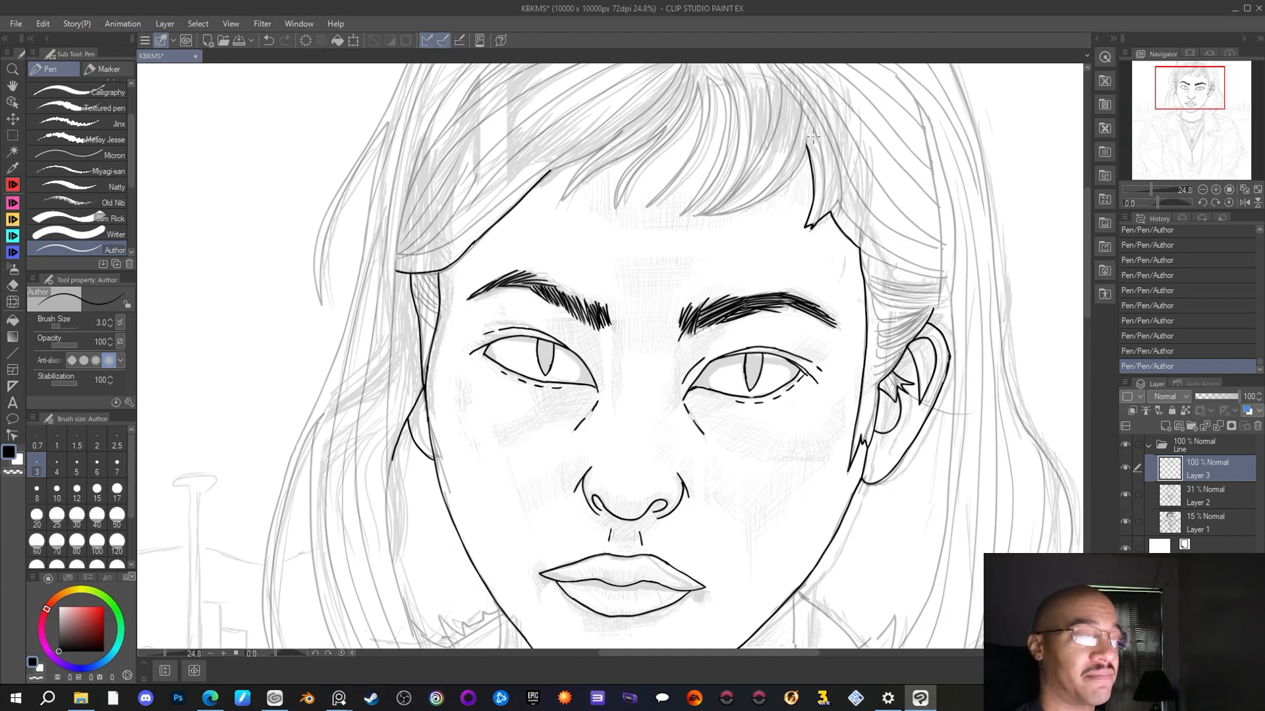
{"action": "mouse_move", "coordinate": [805, 150]}
{"action": "left_mouse_down"}
{"action": "mouse_move", "coordinate": [772, 191]}
{"action": "mouse_move", "coordinate": [697, 215]}
{"action": "left_mouse_up"}
{"action": "left_click_drag", "start_coordinate": [790, 135], "coordinate": [809, 199]}
{"action": "mouse_move", "coordinate": [713, 280]}
{"action": "left_mouse_down"}
{"action": "mouse_move", "coordinate": [756, 195]}
{"action": "mouse_move", "coordinate": [745, 138]}
{"action": "mouse_move", "coordinate": [745, 213]}
{"action": "mouse_move", "coordinate": [696, 283]}
{"action": "left_mouse_up"}
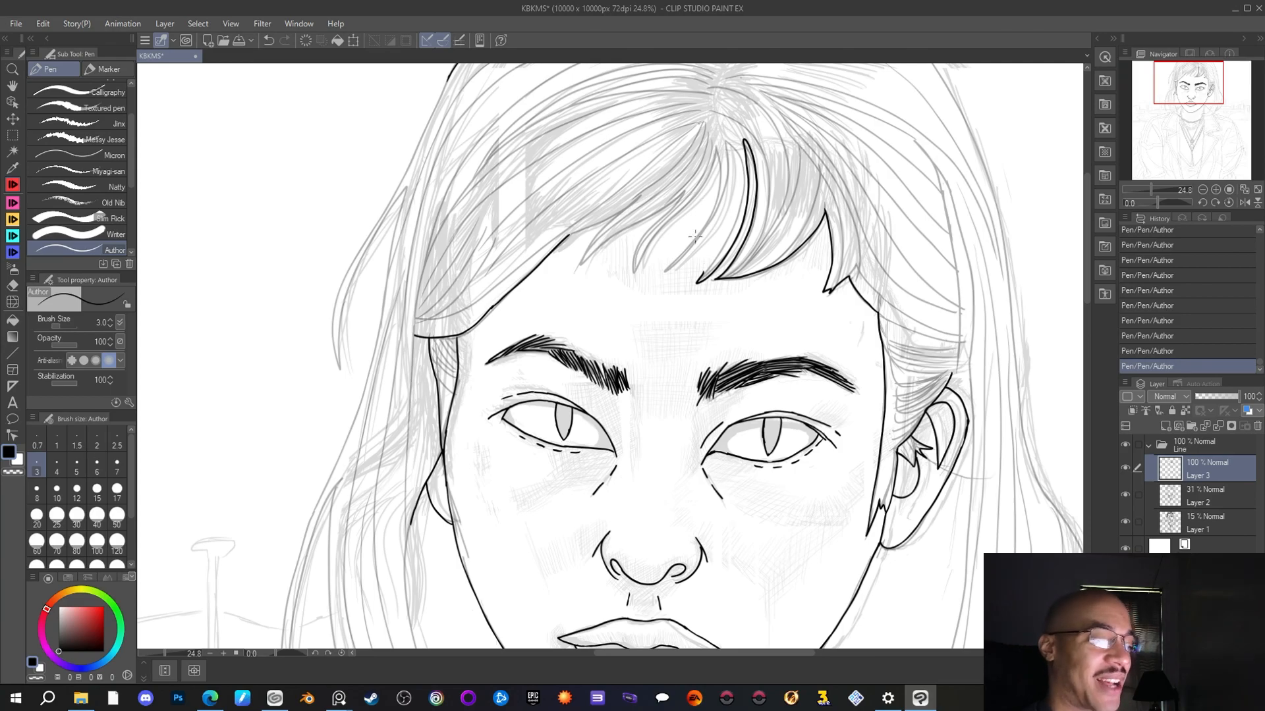
Ink the remaining central and left bang strands with pointed tips, joining them to the left fringe edge
{"action": "mouse_move", "coordinate": [701, 275]}
{"action": "left_mouse_down"}
{"action": "mouse_move", "coordinate": [732, 211]}
{"action": "mouse_move", "coordinate": [725, 137]}
{"action": "mouse_move", "coordinate": [717, 212]}
{"action": "mouse_move", "coordinate": [662, 272]}
{"action": "mouse_move", "coordinate": [714, 194]}
{"action": "mouse_move", "coordinate": [715, 145]}
{"action": "left_mouse_up"}
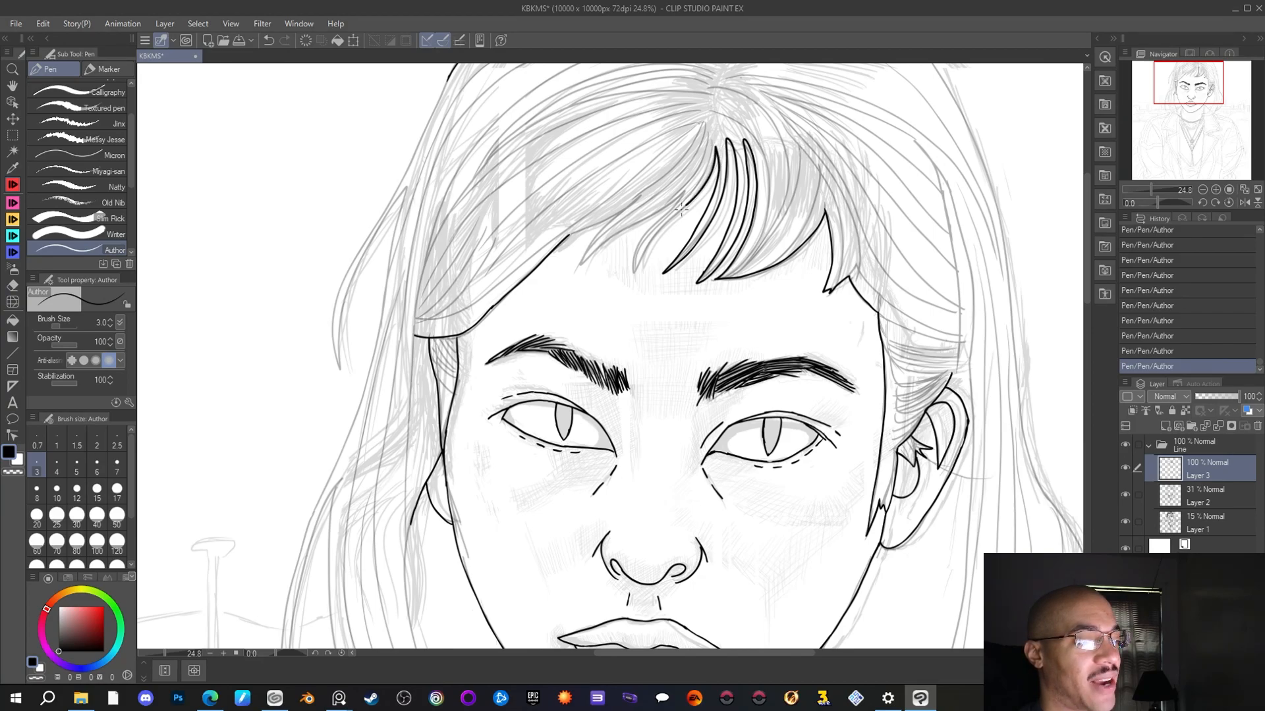
{"action": "mouse_move", "coordinate": [650, 241]}
{"action": "left_mouse_down"}
{"action": "mouse_move", "coordinate": [635, 277]}
{"action": "mouse_move", "coordinate": [640, 238]}
{"action": "mouse_move", "coordinate": [686, 183]}
{"action": "left_mouse_up"}
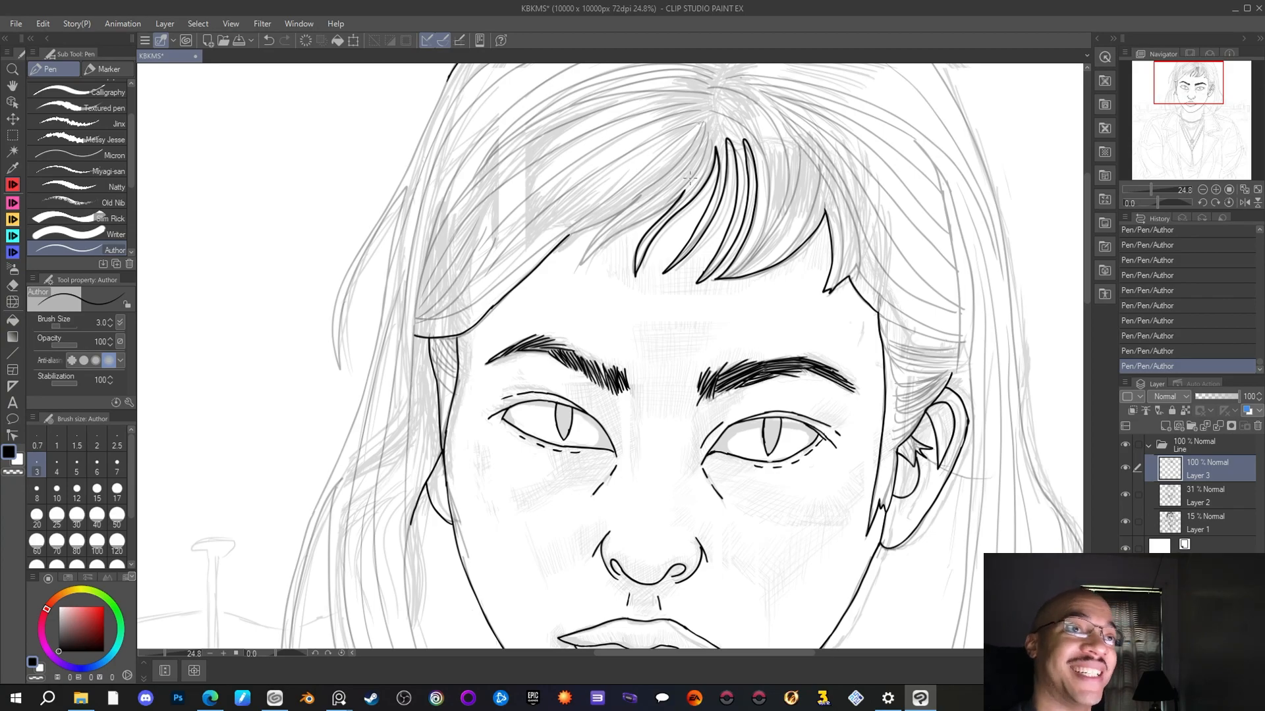
{"action": "scroll", "coordinate": [689, 177], "scroll_direction": "down", "scroll_amount": 6}
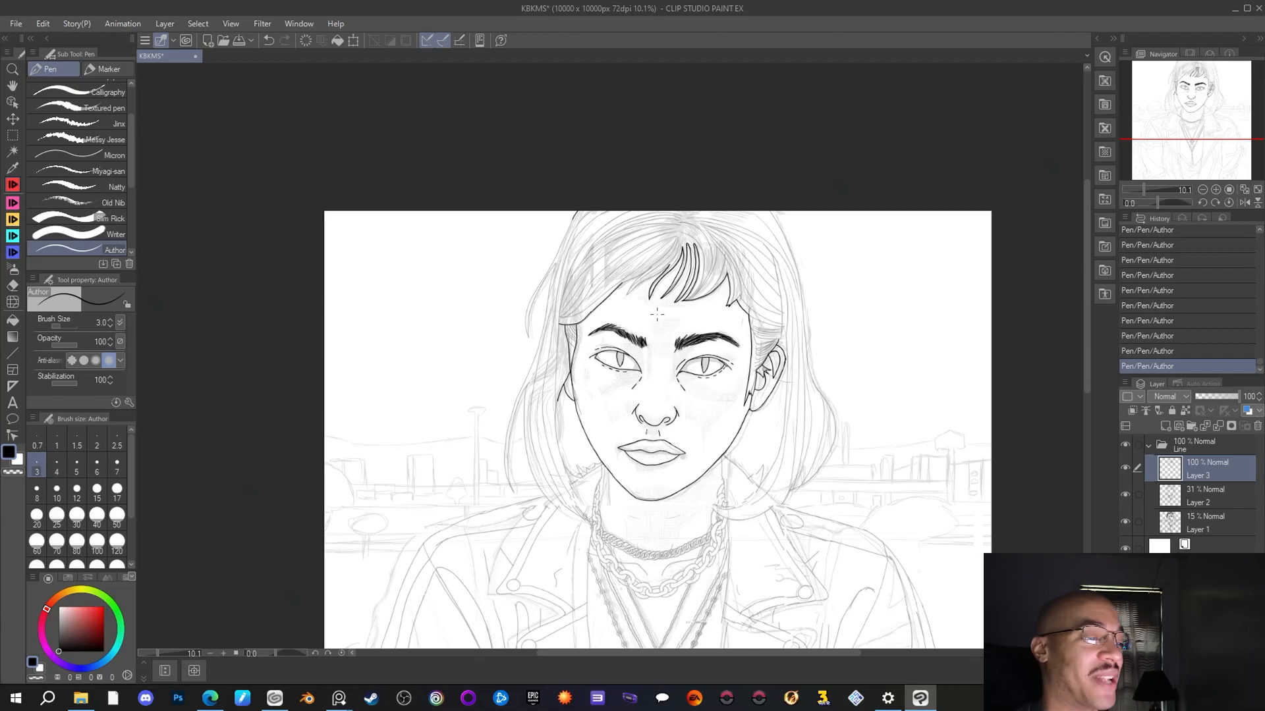
{"action": "scroll", "coordinate": [651, 285], "scroll_direction": "up", "scroll_amount": 5}
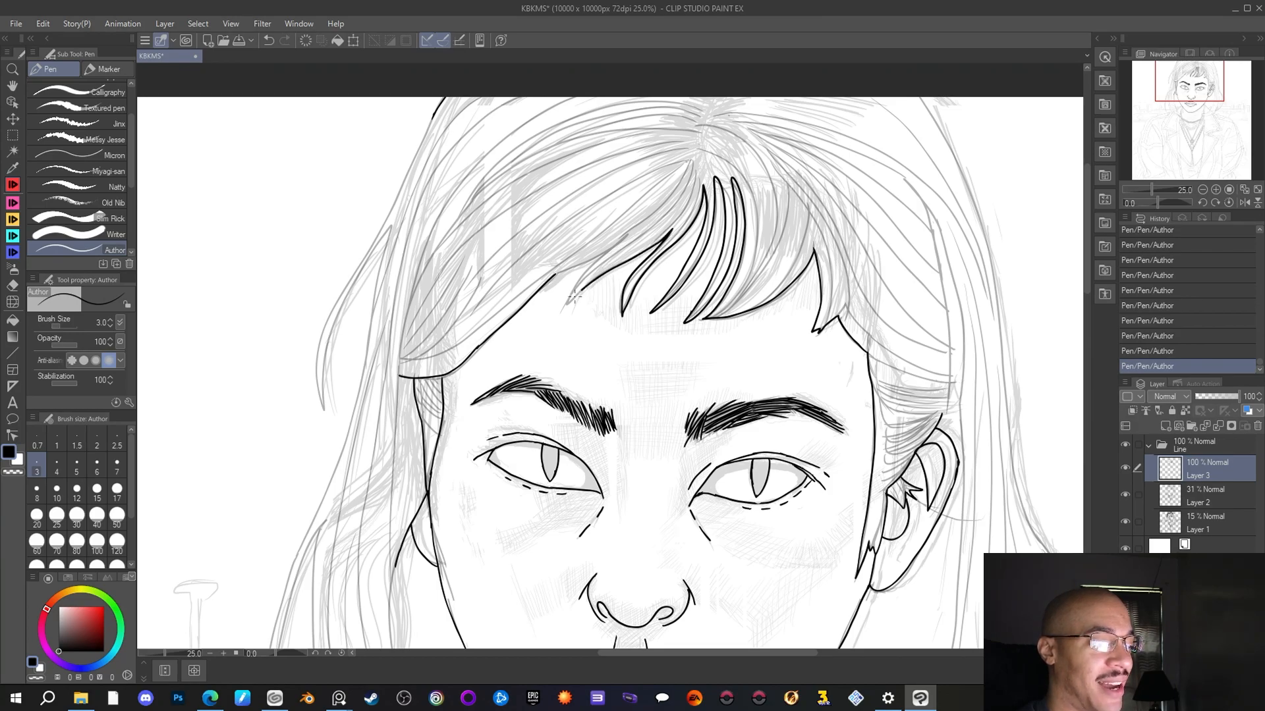
{"action": "left_click_drag", "start_coordinate": [565, 309], "coordinate": [605, 251]}
{"action": "left_click_drag", "start_coordinate": [603, 253], "coordinate": [546, 280]}
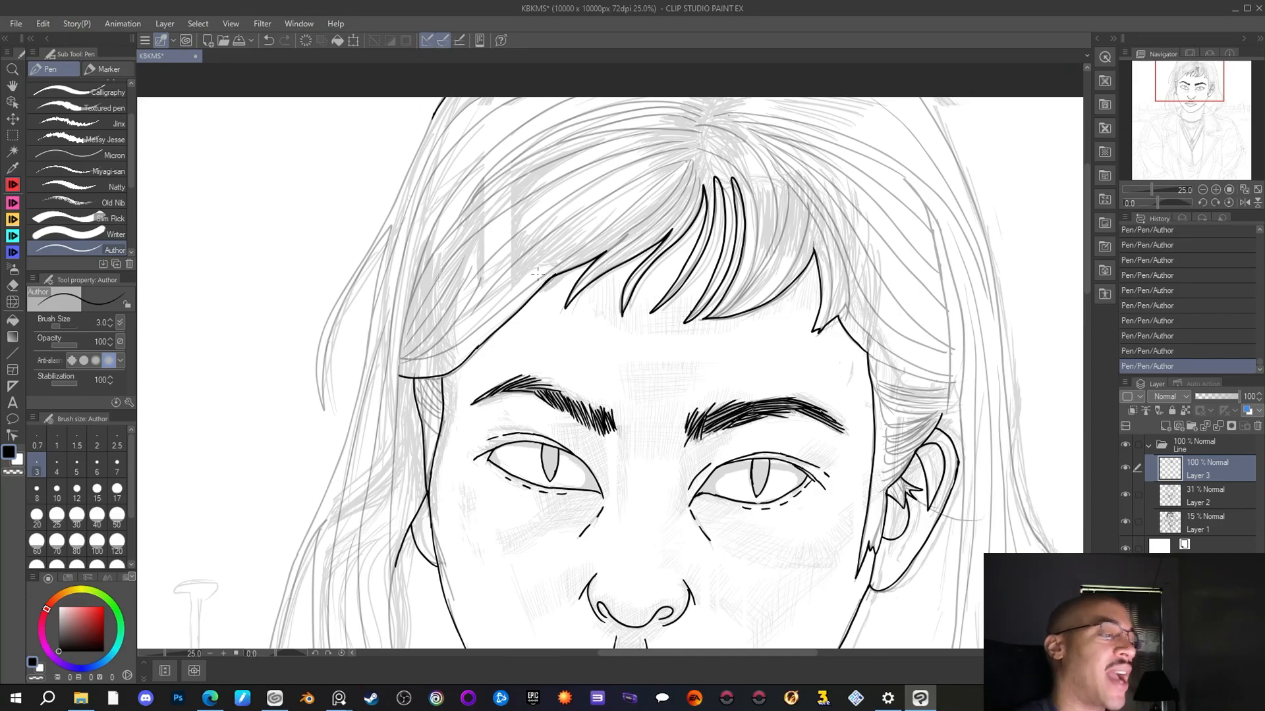
Extend the left outer hair outline from the canvas's upper edge down along the loose strand toward its tip
{"action": "scroll", "coordinate": [707, 357], "scroll_direction": "down", "scroll_amount": 3}
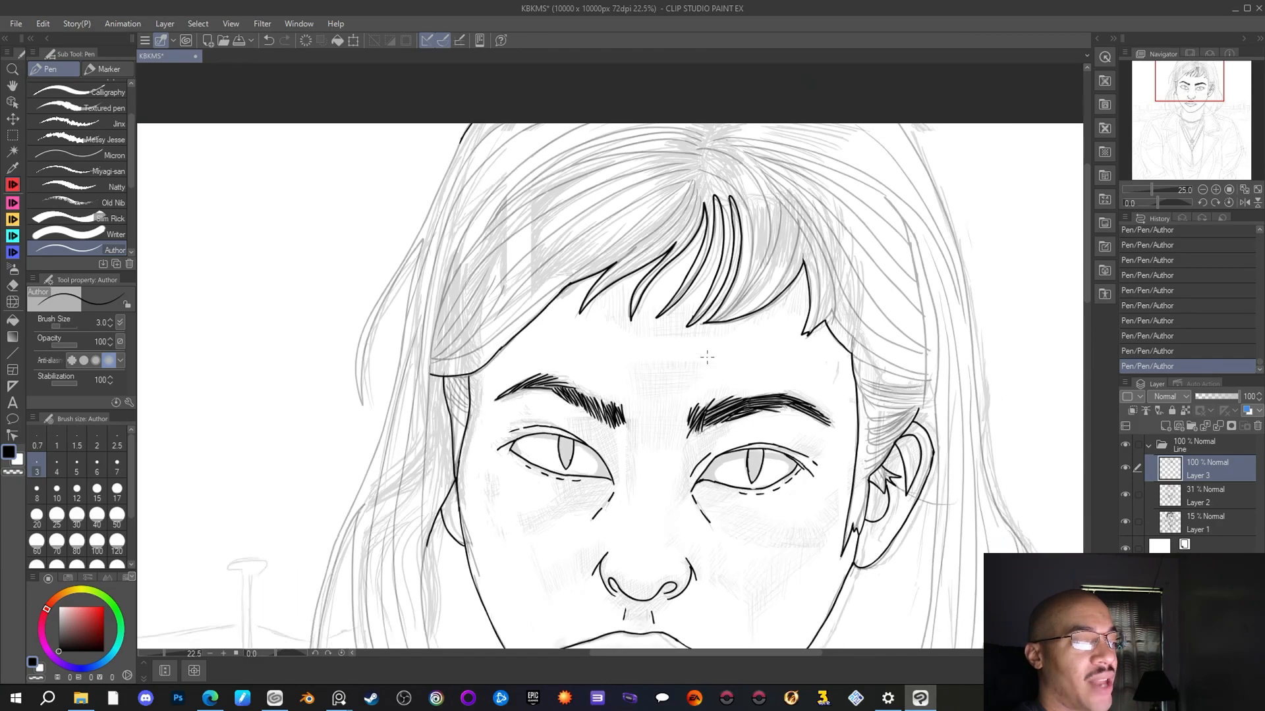
{"action": "left_click_drag", "start_coordinate": [1185, 99], "coordinate": [1188, 110]}
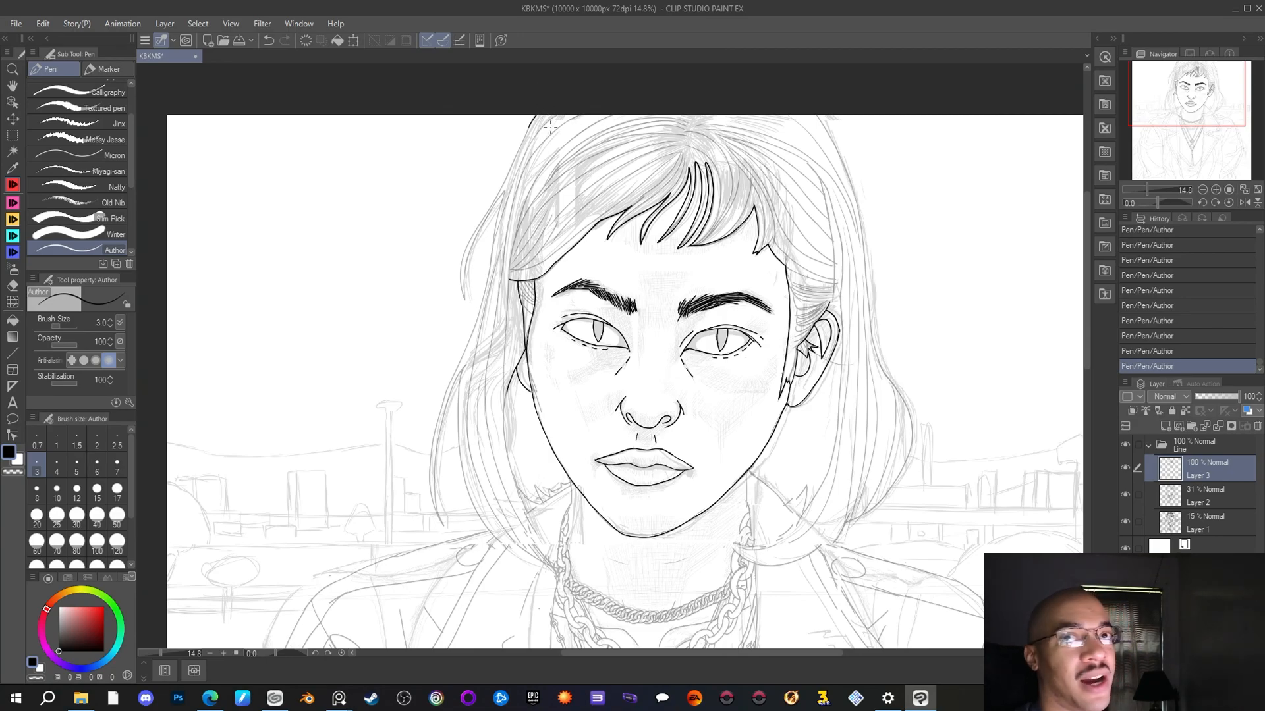
{"action": "scroll", "coordinate": [480, 128], "scroll_direction": "up", "scroll_amount": 2}
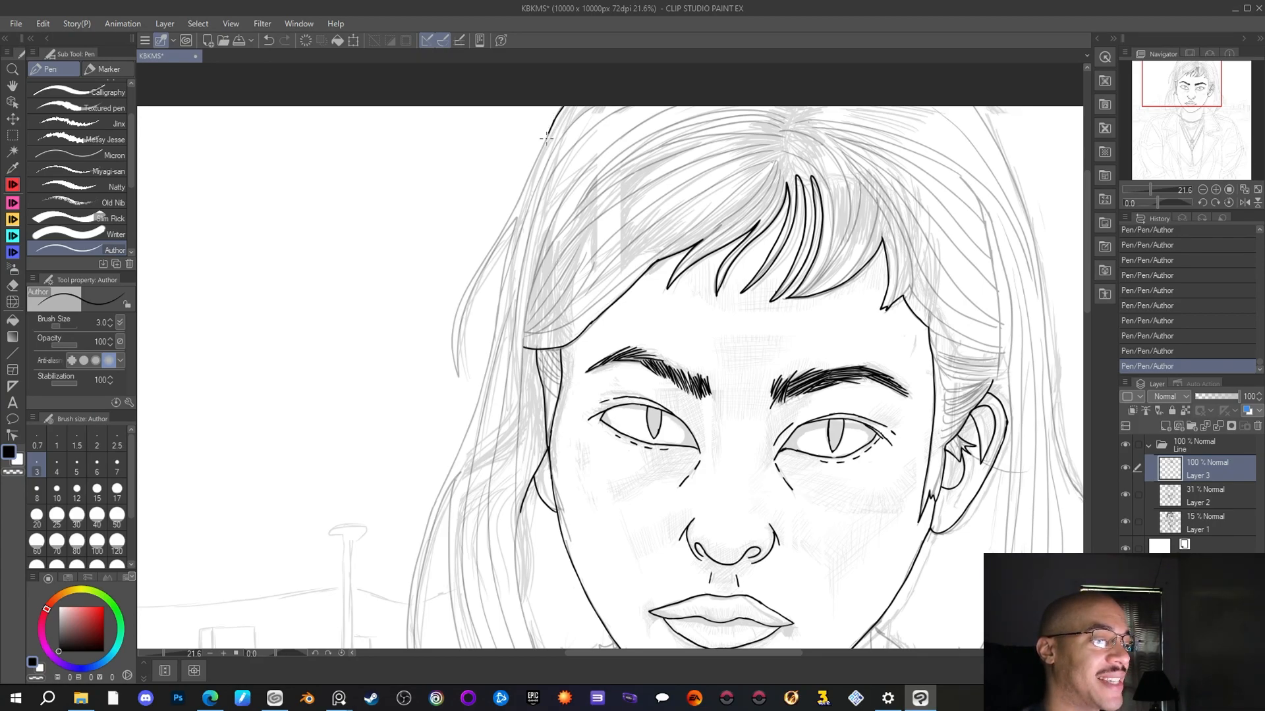
{"action": "mouse_move", "coordinate": [540, 151]}
{"action": "left_mouse_down"}
{"action": "mouse_move", "coordinate": [463, 296]}
{"action": "mouse_move", "coordinate": [454, 361]}
{"action": "left_mouse_up"}
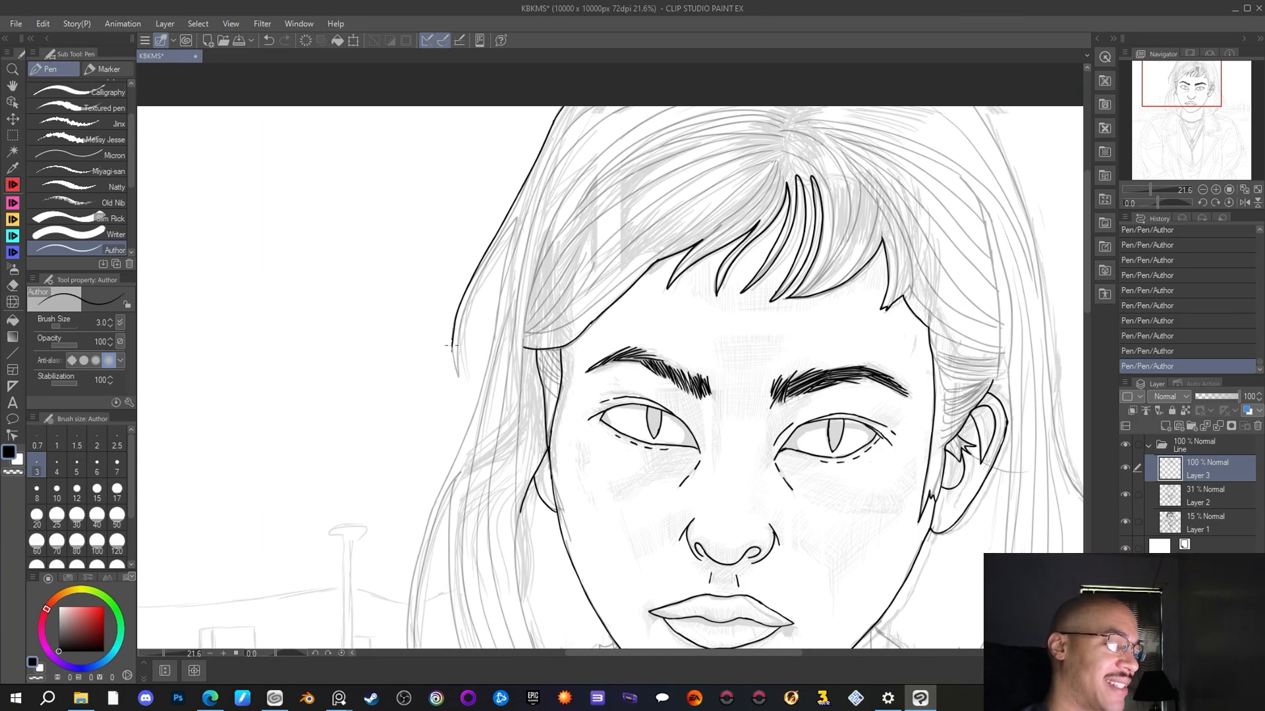
Close the upper loose strand on the left of the head and extend the outer hair outline down toward the shoulder
{"action": "mouse_move", "coordinate": [452, 343]}
{"action": "left_mouse_down"}
{"action": "mouse_move", "coordinate": [458, 382]}
{"action": "mouse_move", "coordinate": [465, 313]}
{"action": "mouse_move", "coordinate": [517, 212]}
{"action": "left_mouse_up"}
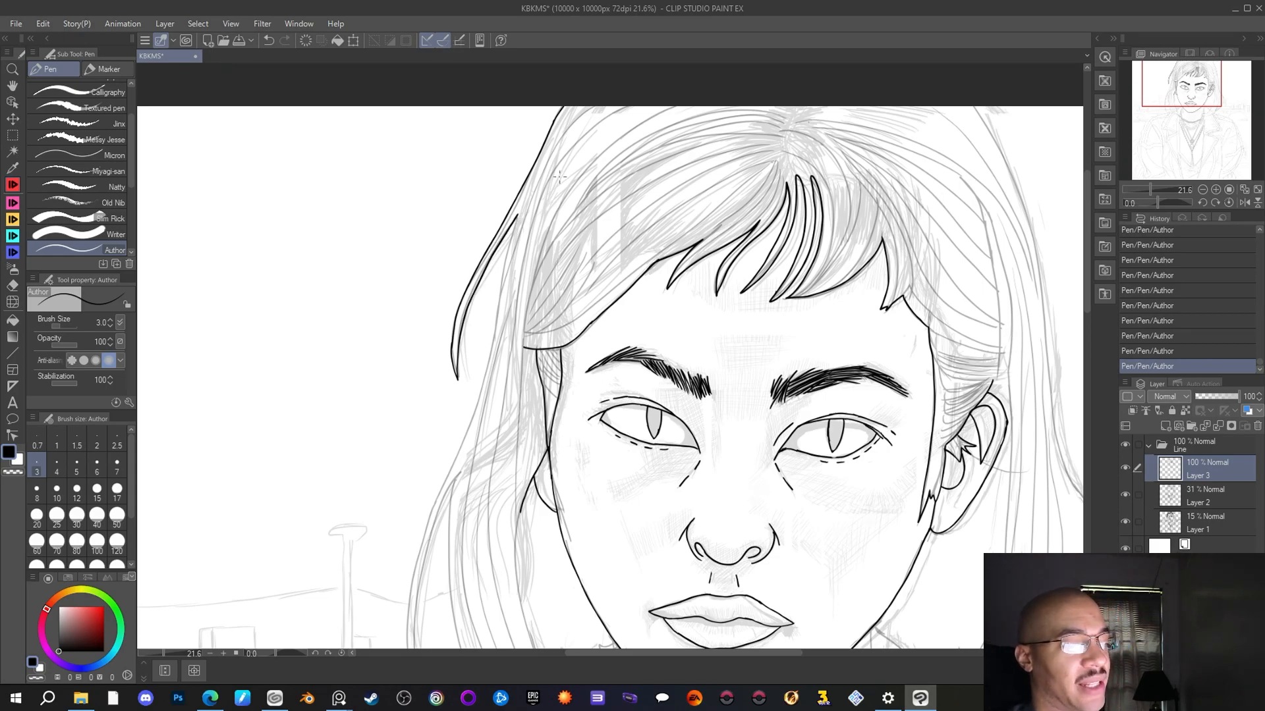
{"action": "scroll", "coordinate": [559, 176], "scroll_direction": "down", "scroll_amount": 2}
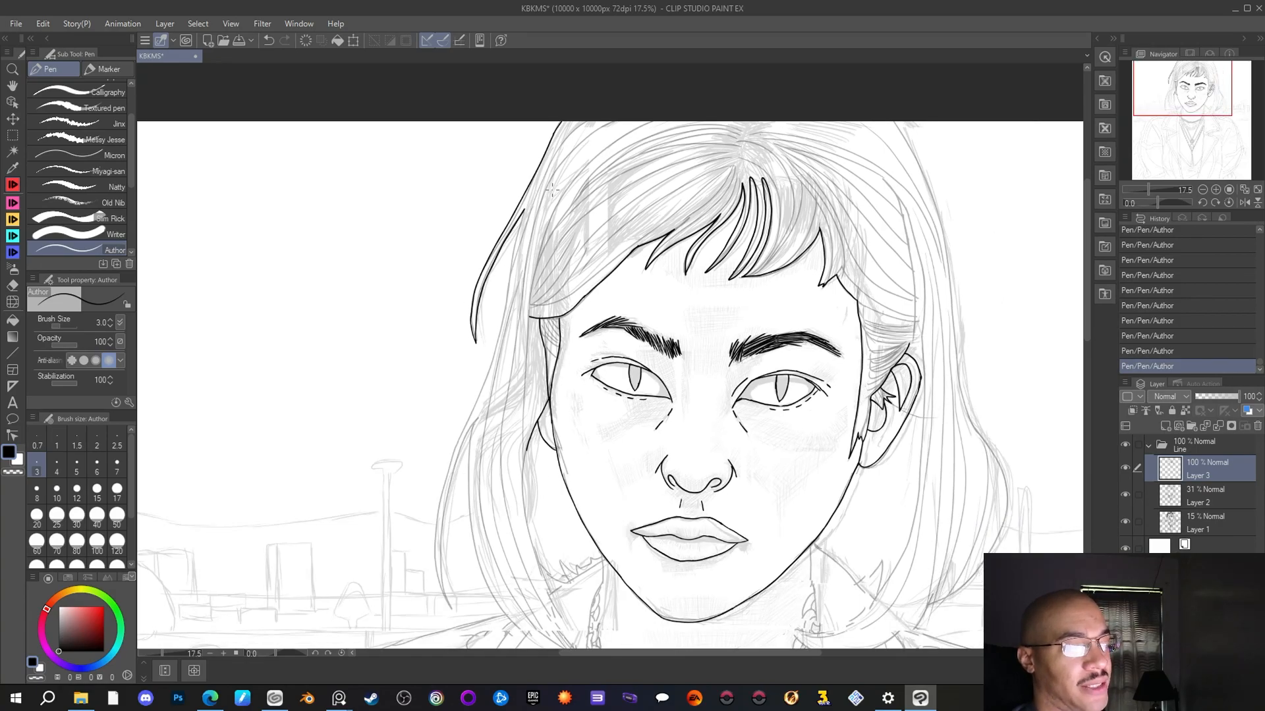
{"action": "scroll", "coordinate": [553, 185], "scroll_direction": "down", "scroll_amount": 1}
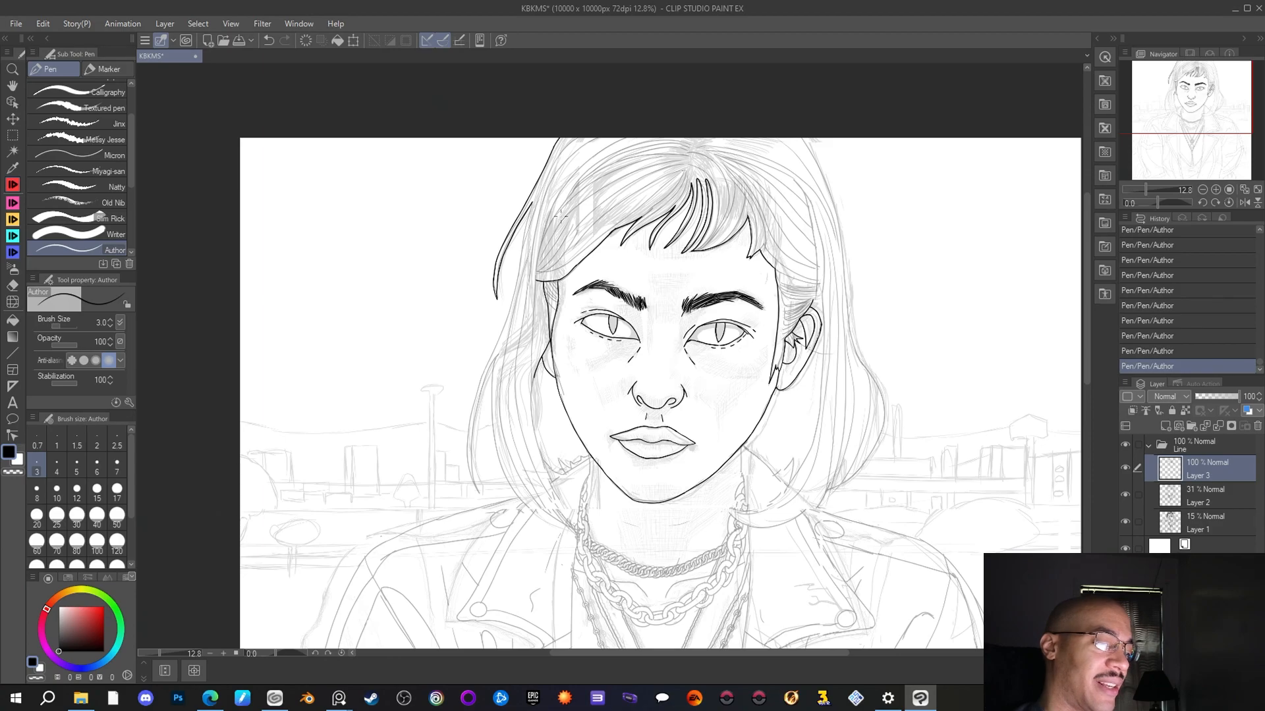
{"action": "scroll", "coordinate": [559, 216], "scroll_direction": "up", "scroll_amount": 1}
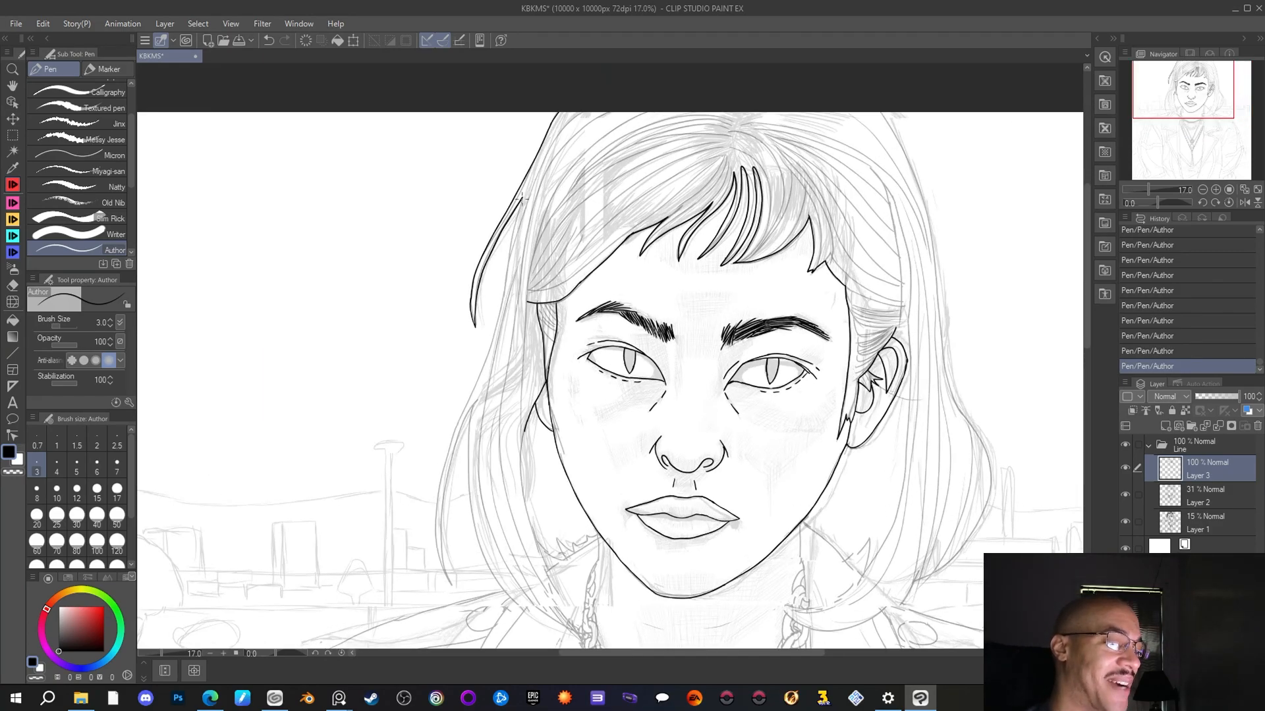
{"action": "left_click_drag", "start_coordinate": [520, 206], "coordinate": [437, 517]}
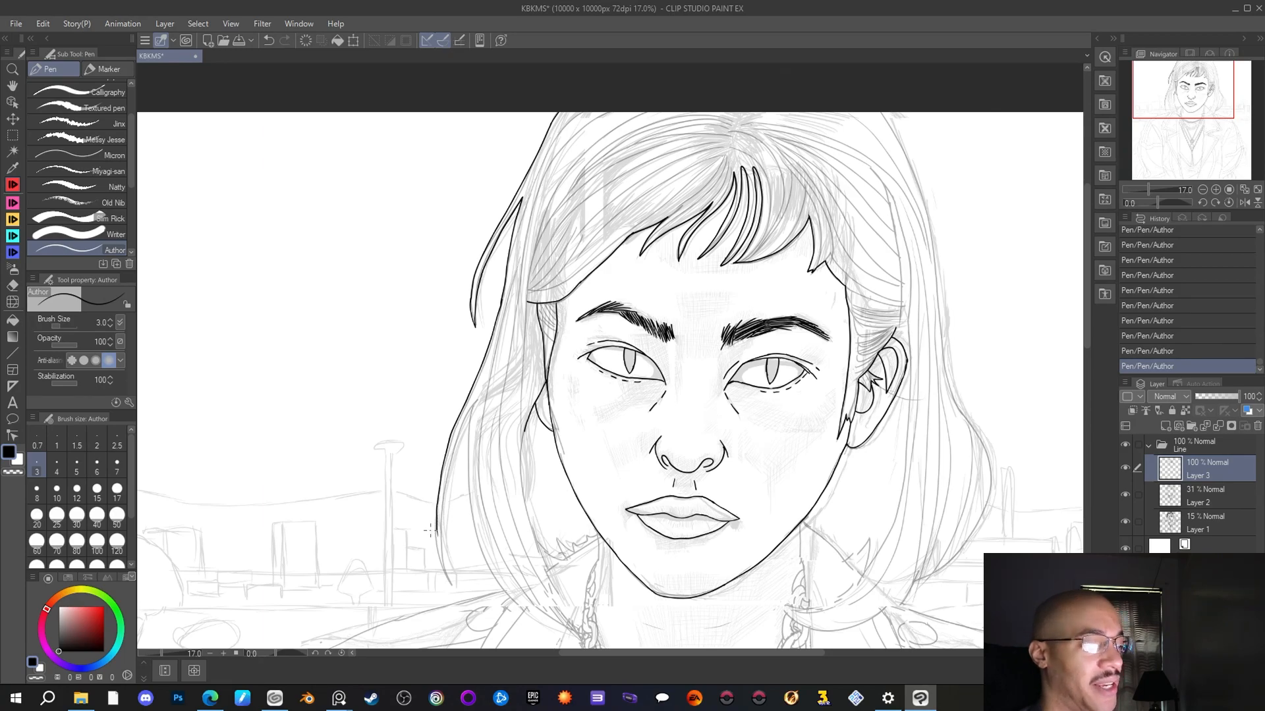
Ink the lower loose strand of the left outer hair, closing it with a pointed tip above the shoulder
{"action": "scroll", "coordinate": [436, 528], "scroll_direction": "down", "scroll_amount": 1}
{"action": "scroll", "coordinate": [433, 535], "scroll_direction": "down", "scroll_amount": 1}
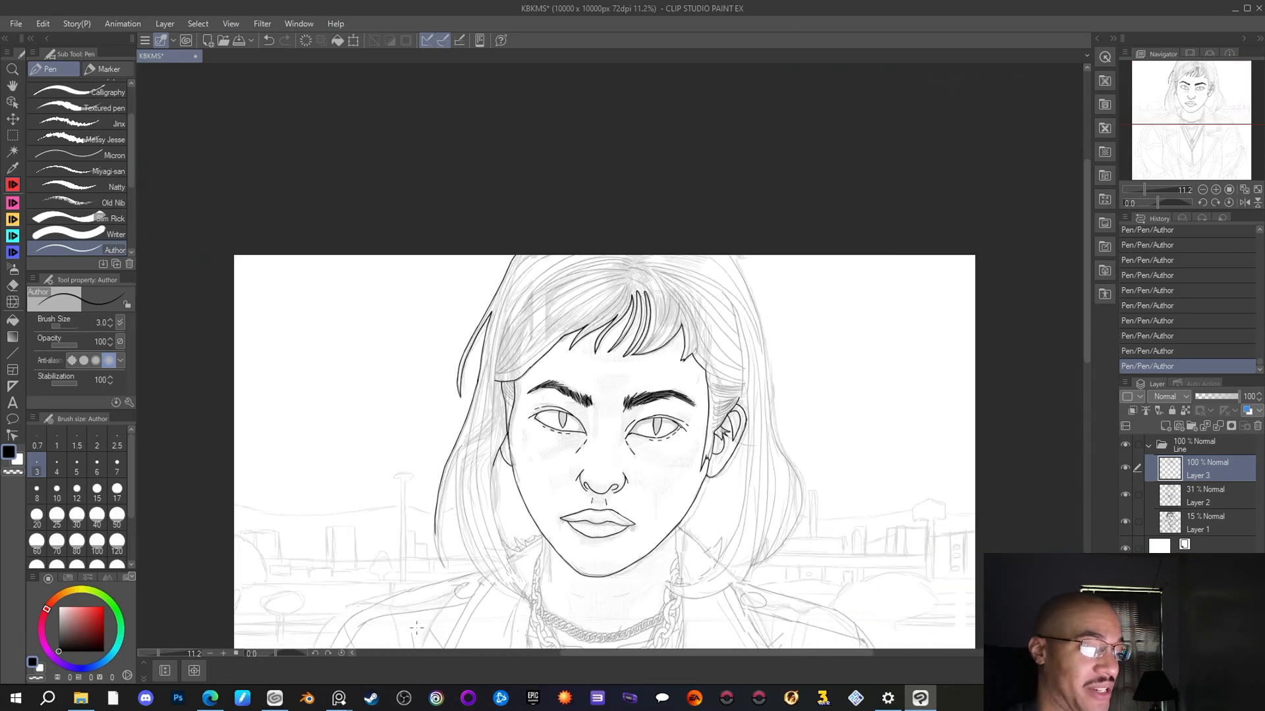
{"action": "scroll", "coordinate": [477, 599], "scroll_direction": "up", "scroll_amount": 2}
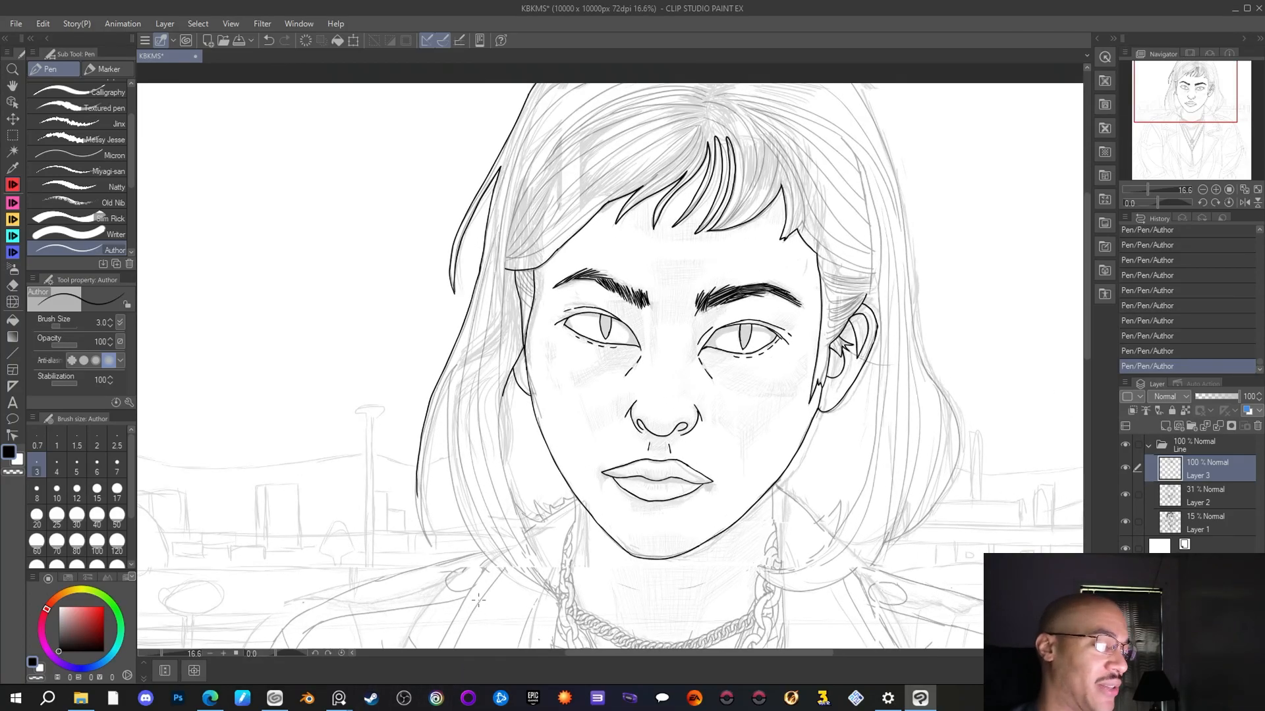
{"action": "mouse_move", "coordinate": [417, 490]}
{"action": "left_mouse_down"}
{"action": "mouse_move", "coordinate": [432, 548]}
{"action": "mouse_move", "coordinate": [426, 456]}
{"action": "mouse_move", "coordinate": [453, 364]}
{"action": "left_mouse_up"}
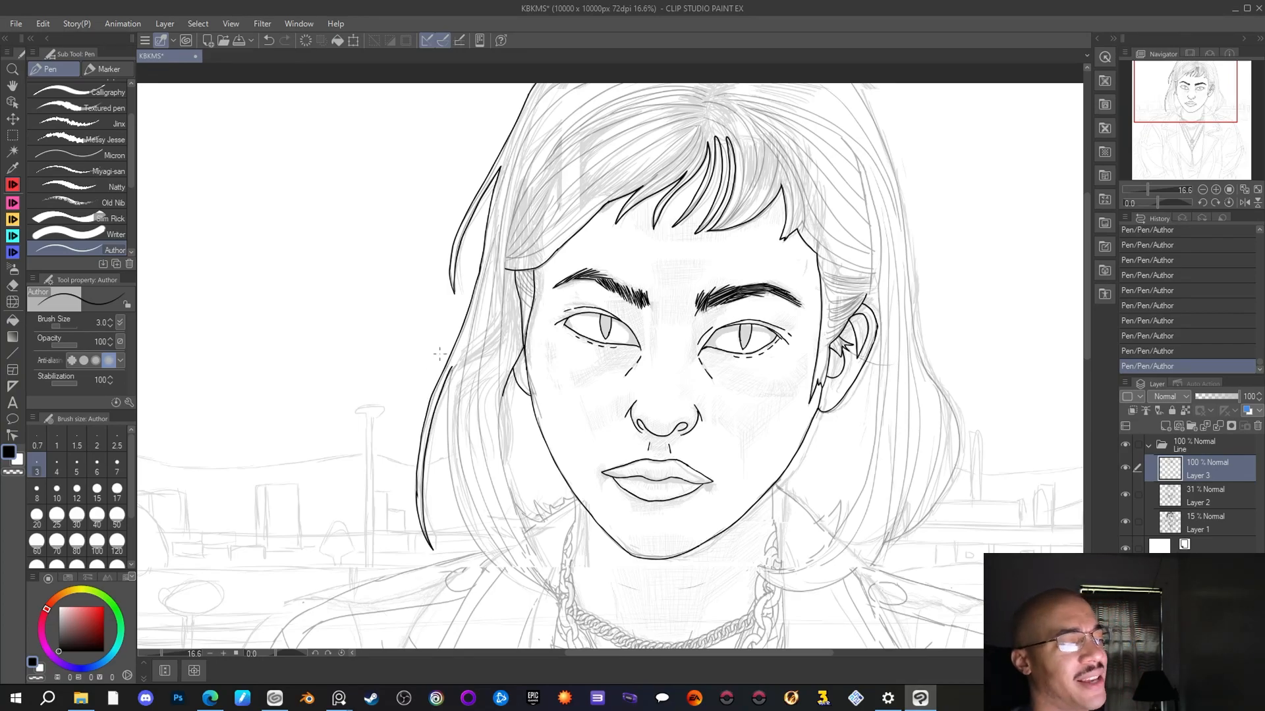
Ink the inner edge of the left hair, from beside the bangs down past the ear to the collar
{"action": "scroll", "coordinate": [439, 354], "scroll_direction": "down", "scroll_amount": 1}
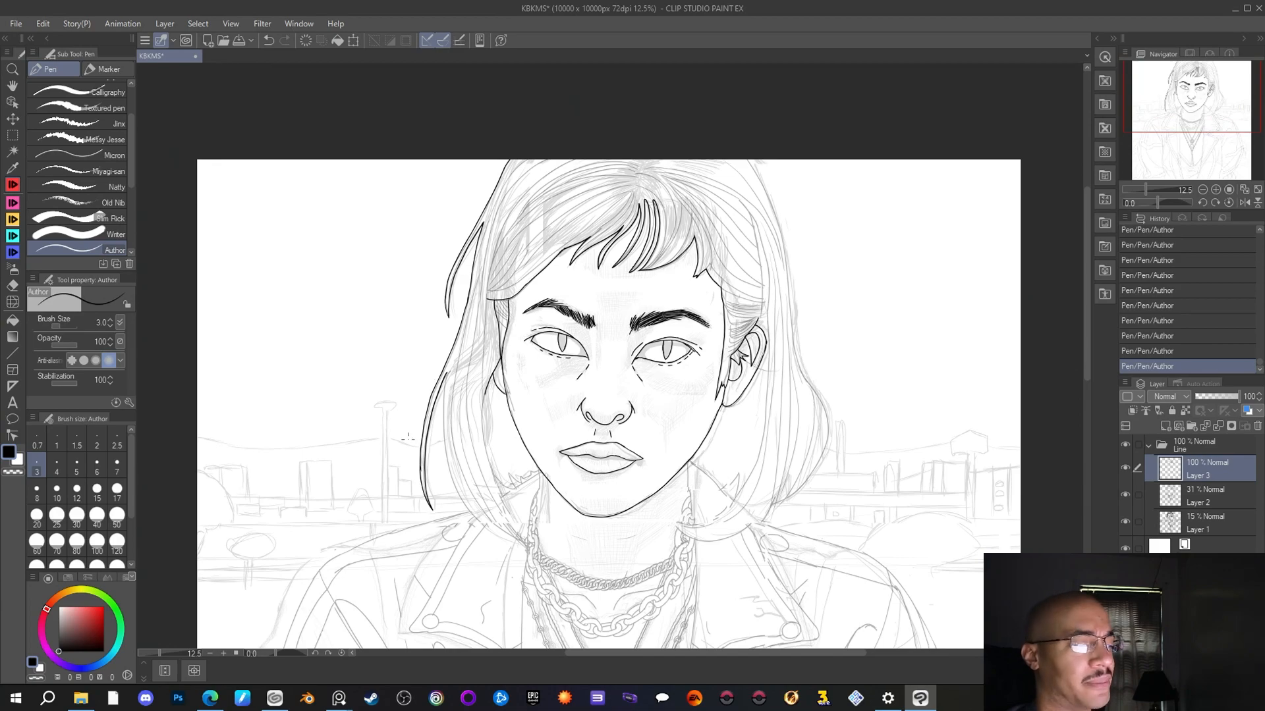
{"action": "scroll", "coordinate": [412, 457], "scroll_direction": "up", "scroll_amount": 1}
{"action": "left_click_drag", "start_coordinate": [1238, 107], "coordinate": [1242, 106]}
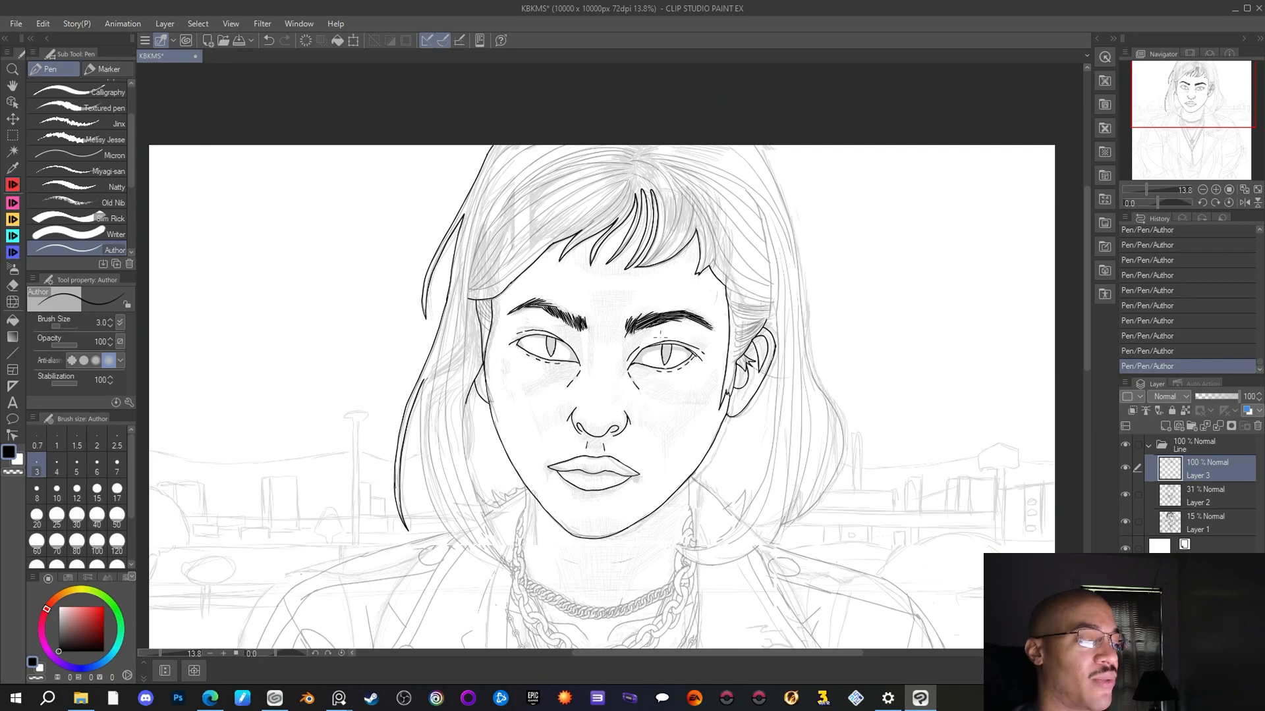
{"action": "scroll", "coordinate": [598, 295], "scroll_direction": "up", "scroll_amount": 2}
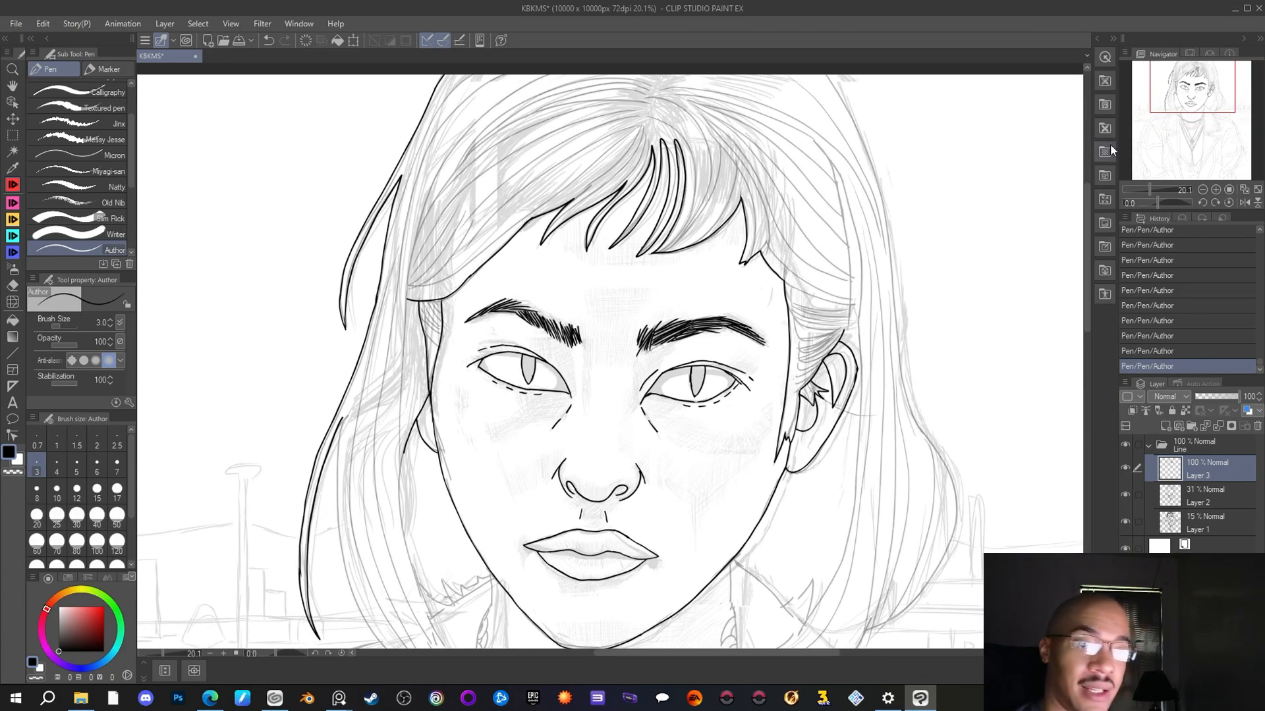
{"action": "mouse_move", "coordinate": [1211, 101]}
{"action": "left_mouse_down"}
{"action": "mouse_move", "coordinate": [1202, 111]}
{"action": "mouse_move", "coordinate": [1205, 100]}
{"action": "mouse_move", "coordinate": [1216, 111]}
{"action": "left_mouse_up"}
{"action": "scroll", "coordinate": [853, 324], "scroll_direction": "down", "scroll_amount": 1}
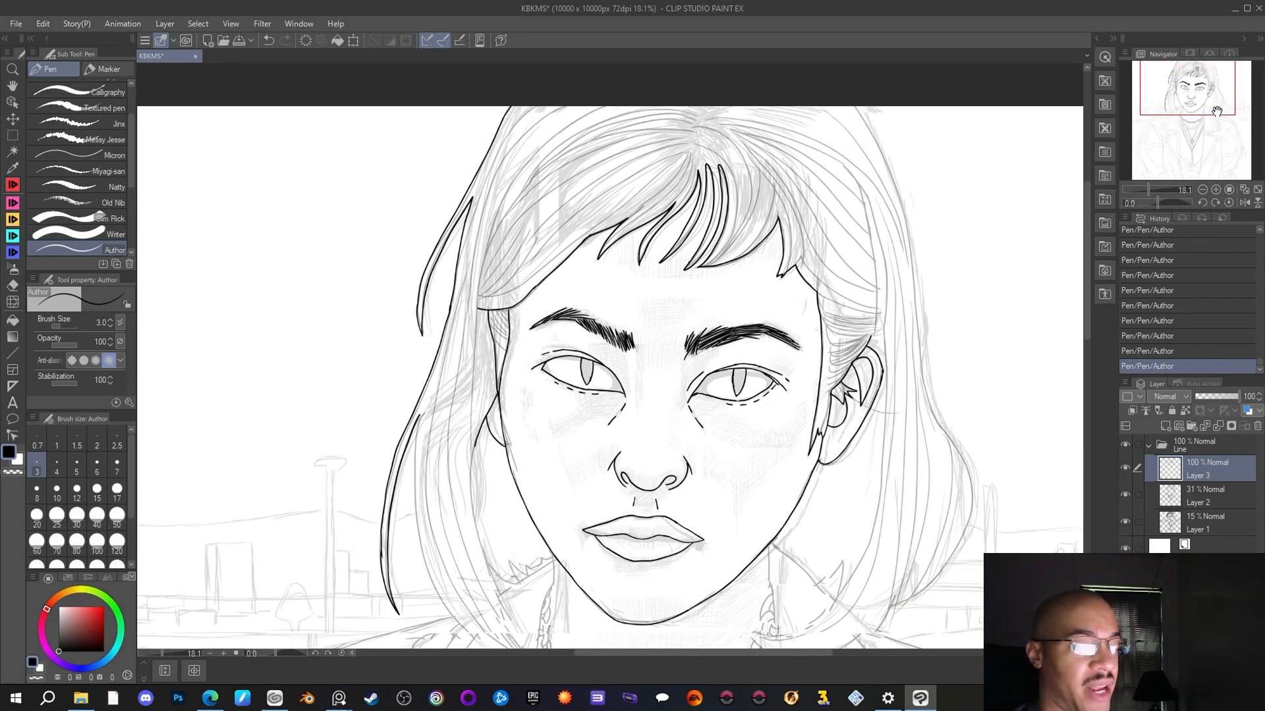
{"action": "scroll", "coordinate": [764, 363], "scroll_direction": "down", "scroll_amount": 1}
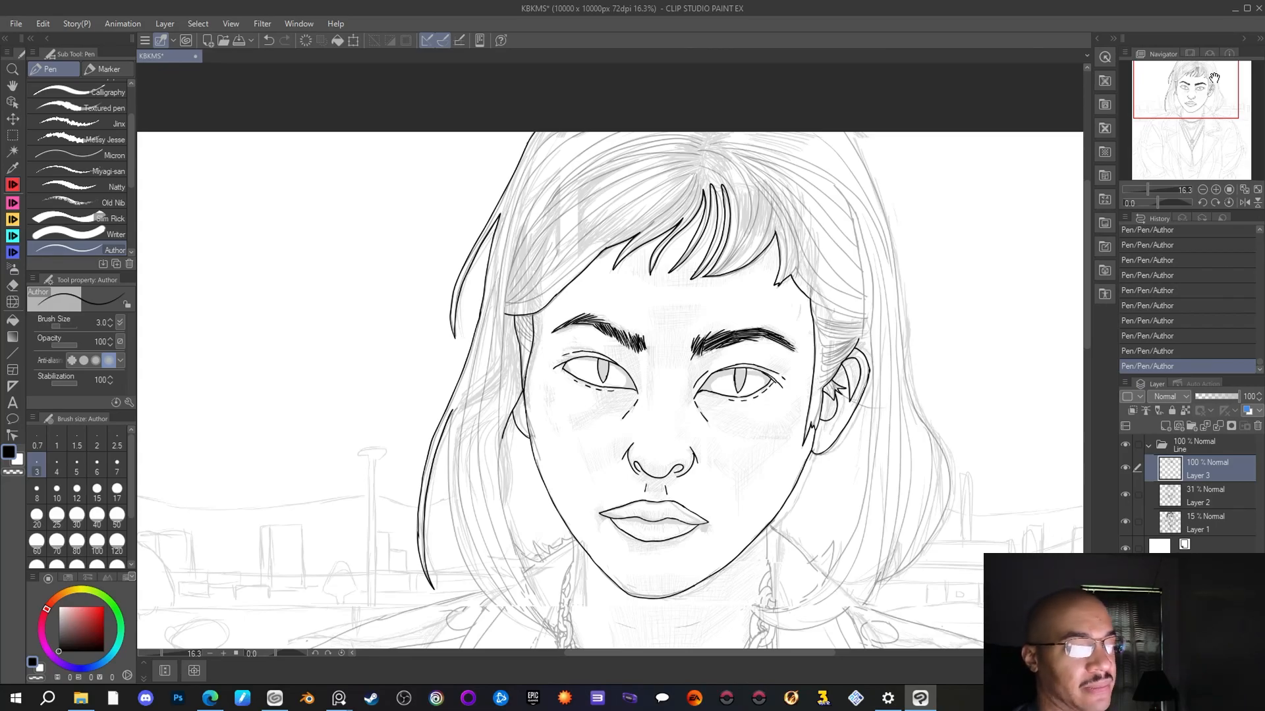
{"action": "left_click_drag", "start_coordinate": [1215, 82], "coordinate": [1217, 87]}
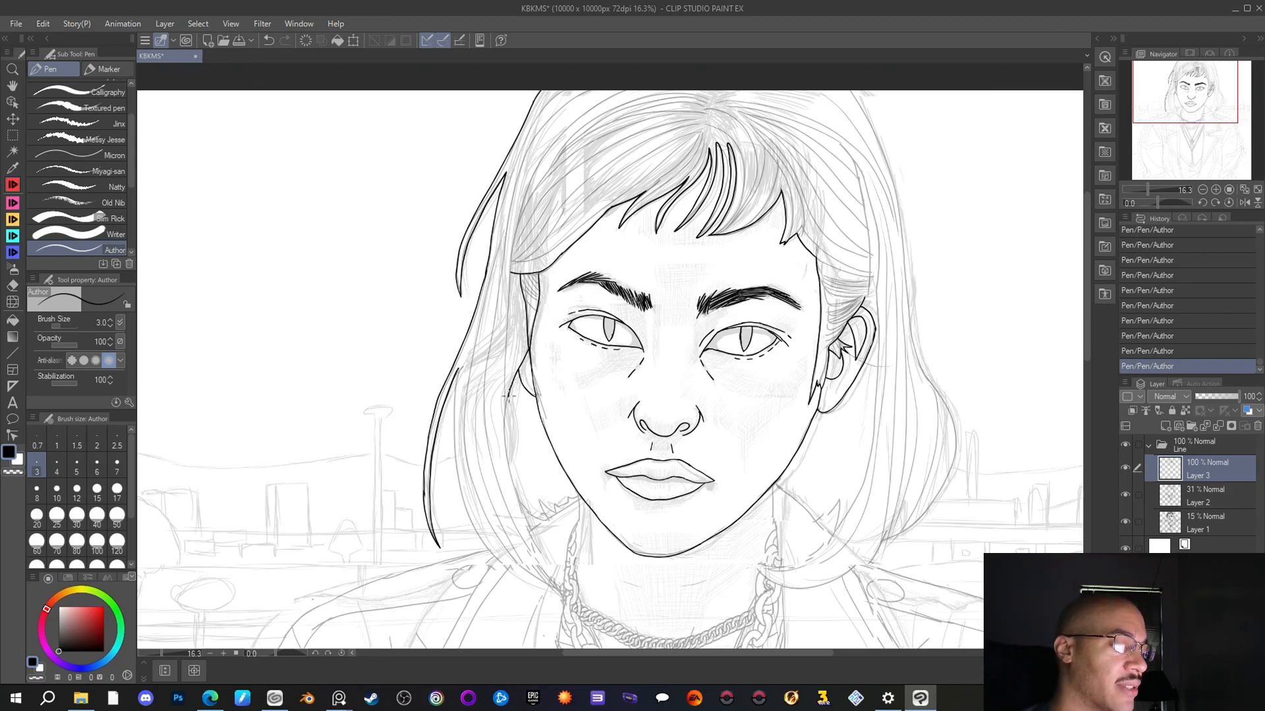
{"action": "mouse_move", "coordinate": [508, 395]}
{"action": "left_mouse_down"}
{"action": "mouse_move", "coordinate": [506, 456]}
{"action": "mouse_move", "coordinate": [537, 548]}
{"action": "left_mouse_up"}
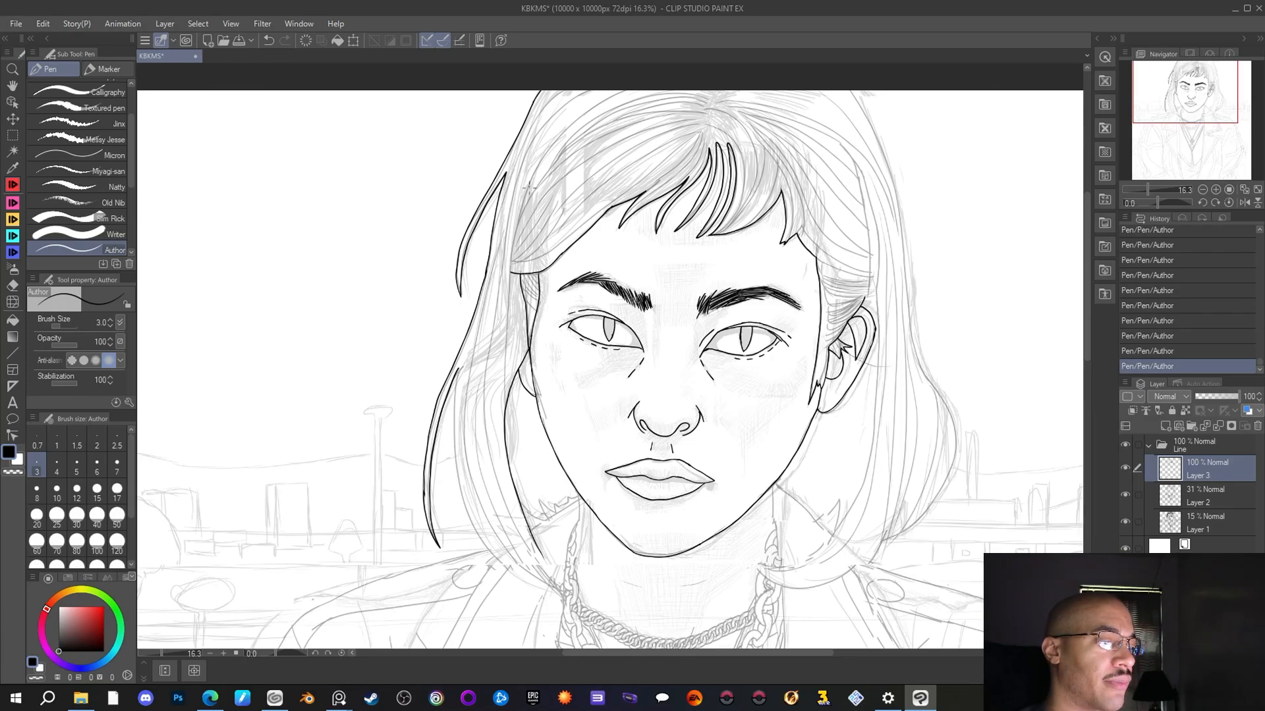
{"action": "left_click_drag", "start_coordinate": [529, 188], "coordinate": [499, 399]}
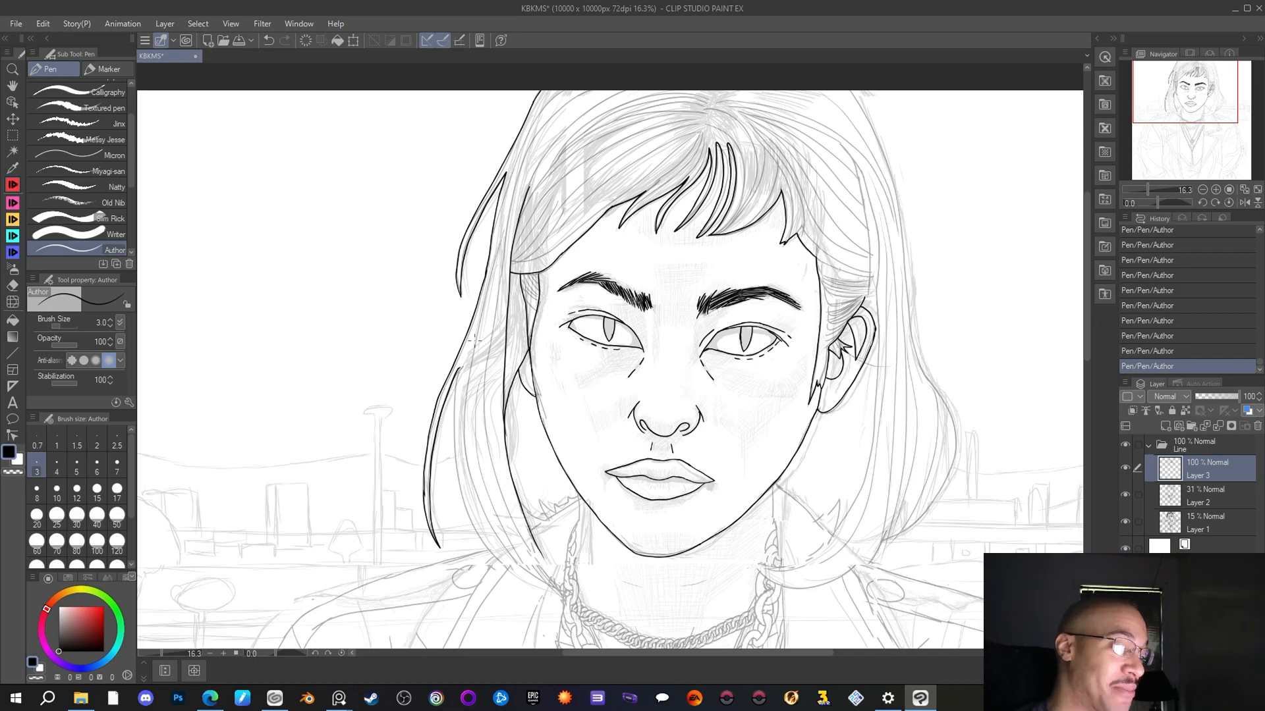
Ink the lower contour of the left hair from the loose strand, curving it inward to a pointed end at the necklace
{"action": "scroll", "coordinate": [474, 340], "scroll_direction": "up", "scroll_amount": 10}
{"action": "scroll", "coordinate": [467, 329], "scroll_direction": "up", "scroll_amount": 2}
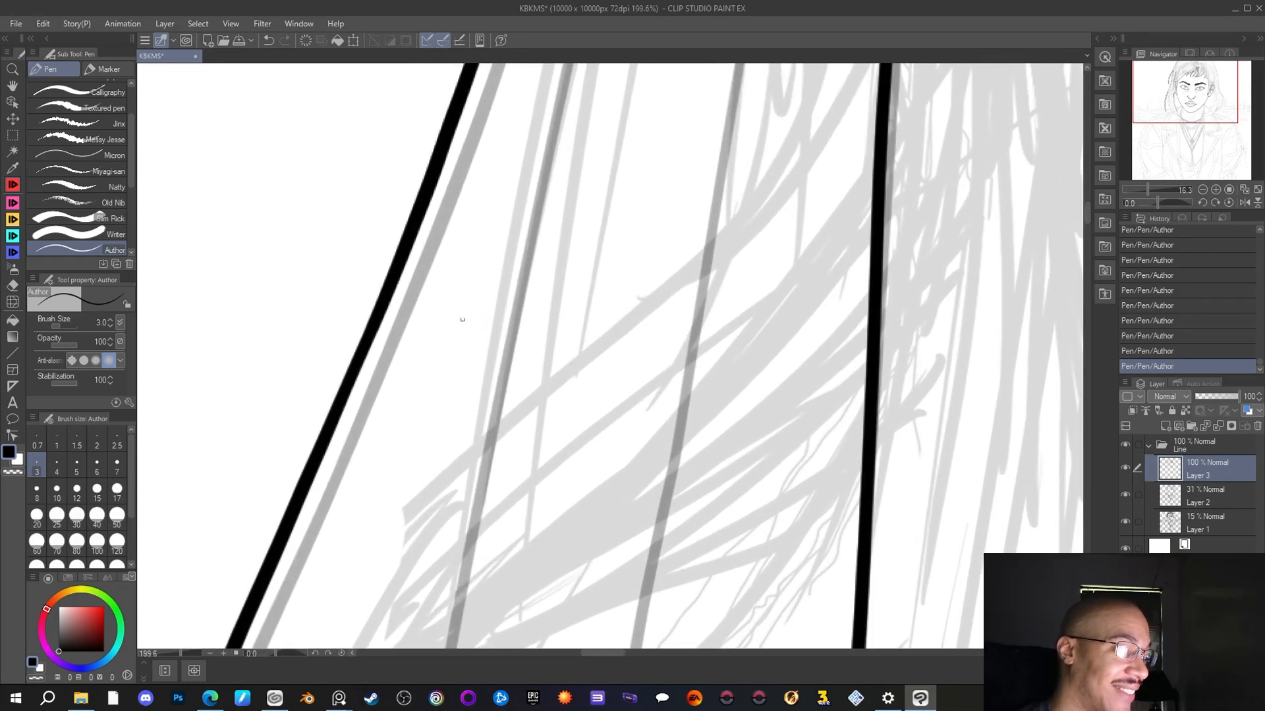
{"action": "scroll", "coordinate": [462, 319], "scroll_direction": "down", "scroll_amount": 12}
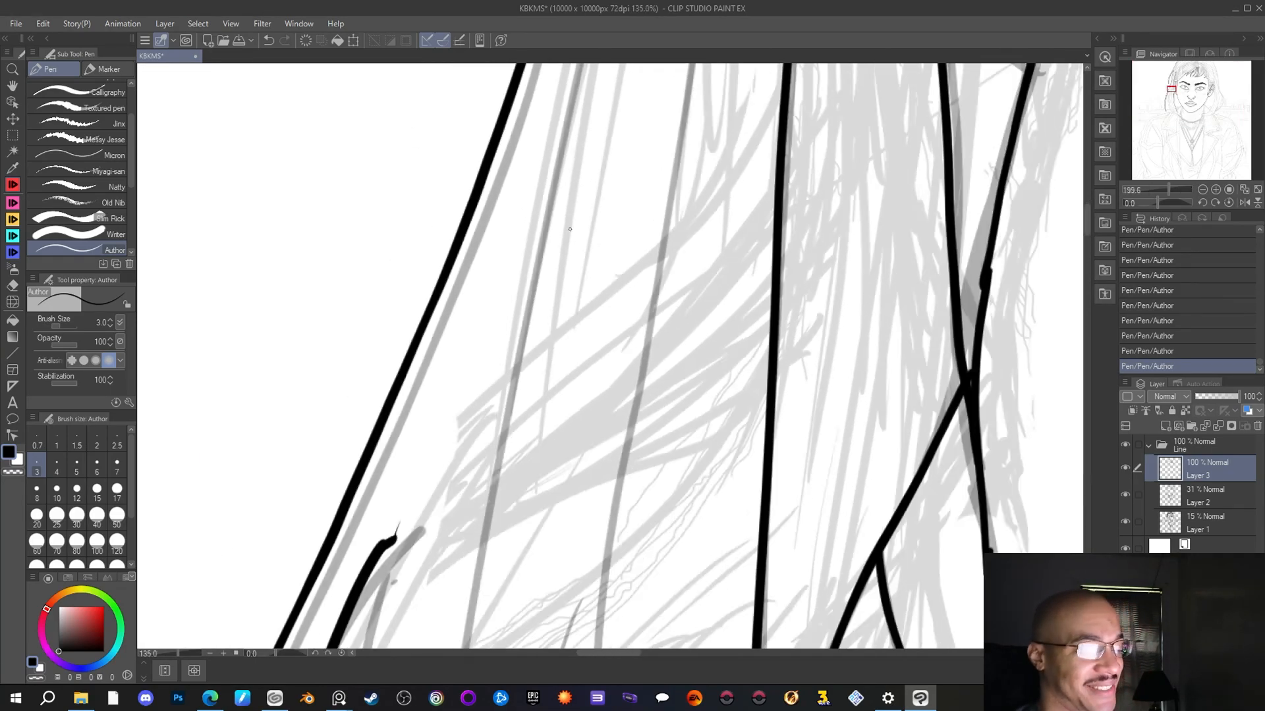
{"action": "left_click_drag", "start_coordinate": [1189, 103], "coordinate": [1196, 94]}
{"action": "left_click_drag", "start_coordinate": [1159, 93], "coordinate": [1157, 102]}
{"action": "scroll", "coordinate": [718, 372], "scroll_direction": "down", "scroll_amount": 5}
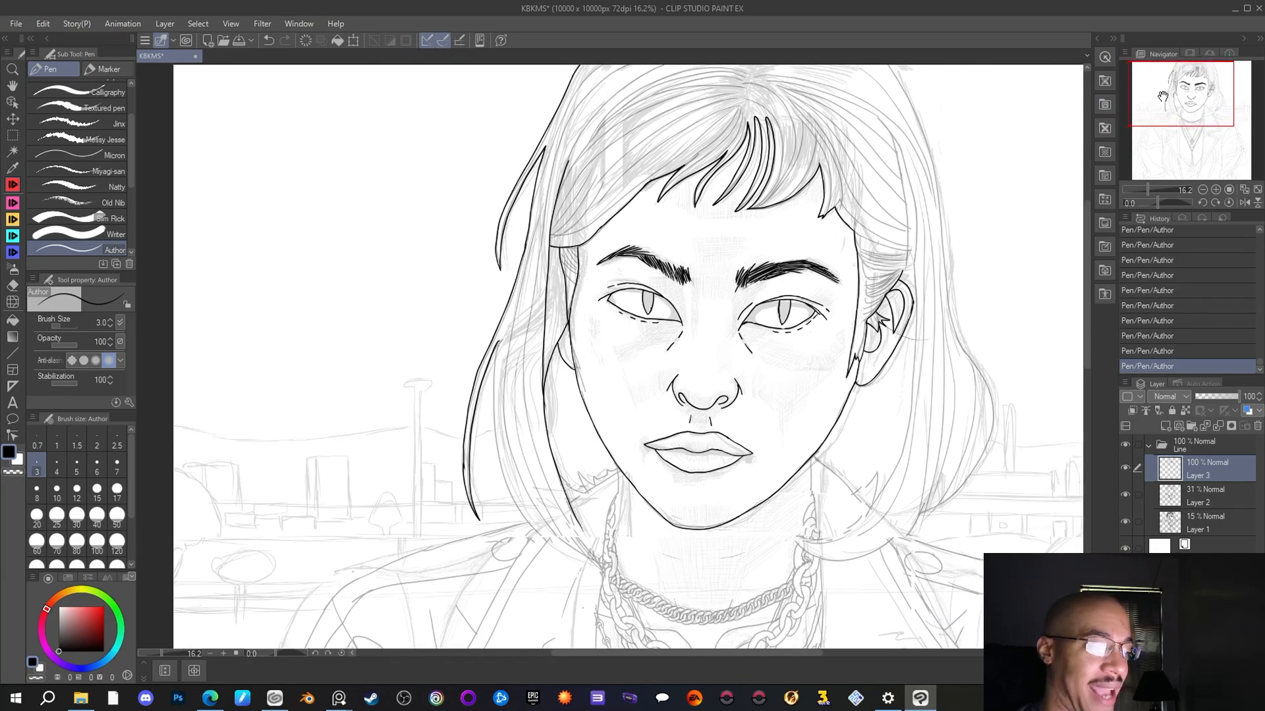
{"action": "scroll", "coordinate": [718, 372], "scroll_direction": "up", "scroll_amount": 4}
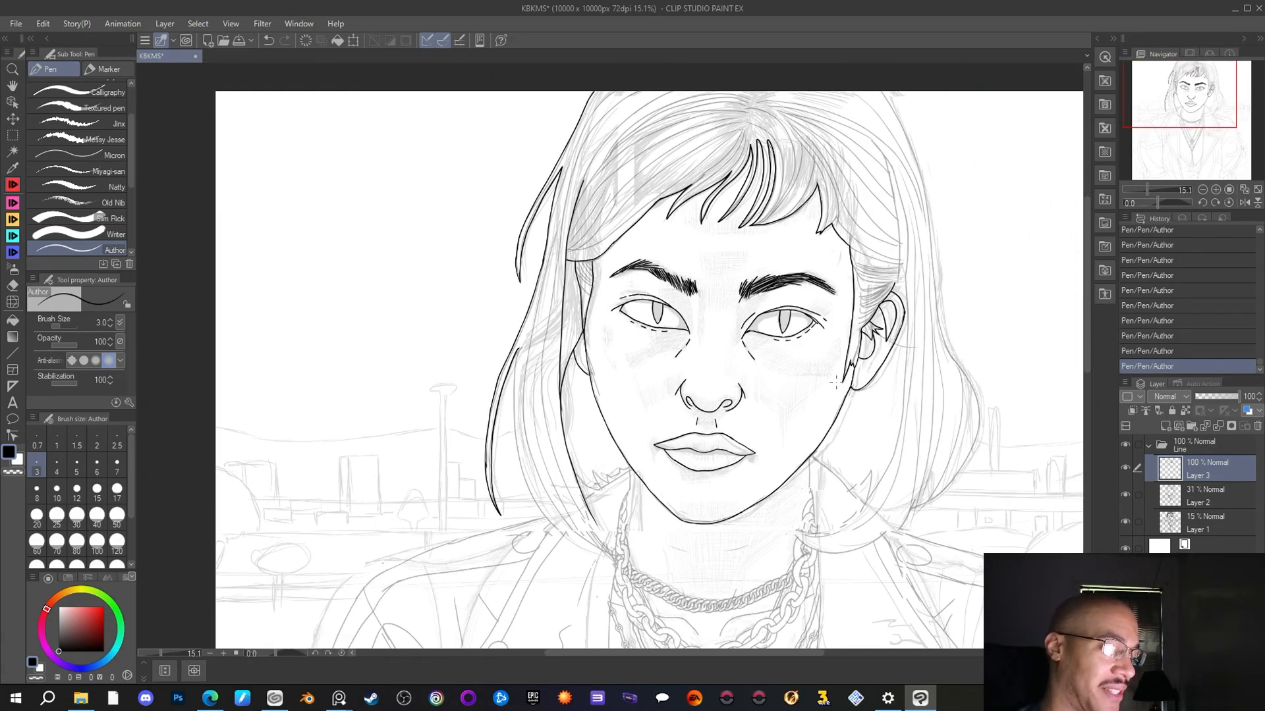
{"action": "mouse_move", "coordinate": [520, 344]}
{"action": "left_mouse_down"}
{"action": "mouse_move", "coordinate": [519, 463]}
{"action": "mouse_move", "coordinate": [578, 546]}
{"action": "left_mouse_up"}
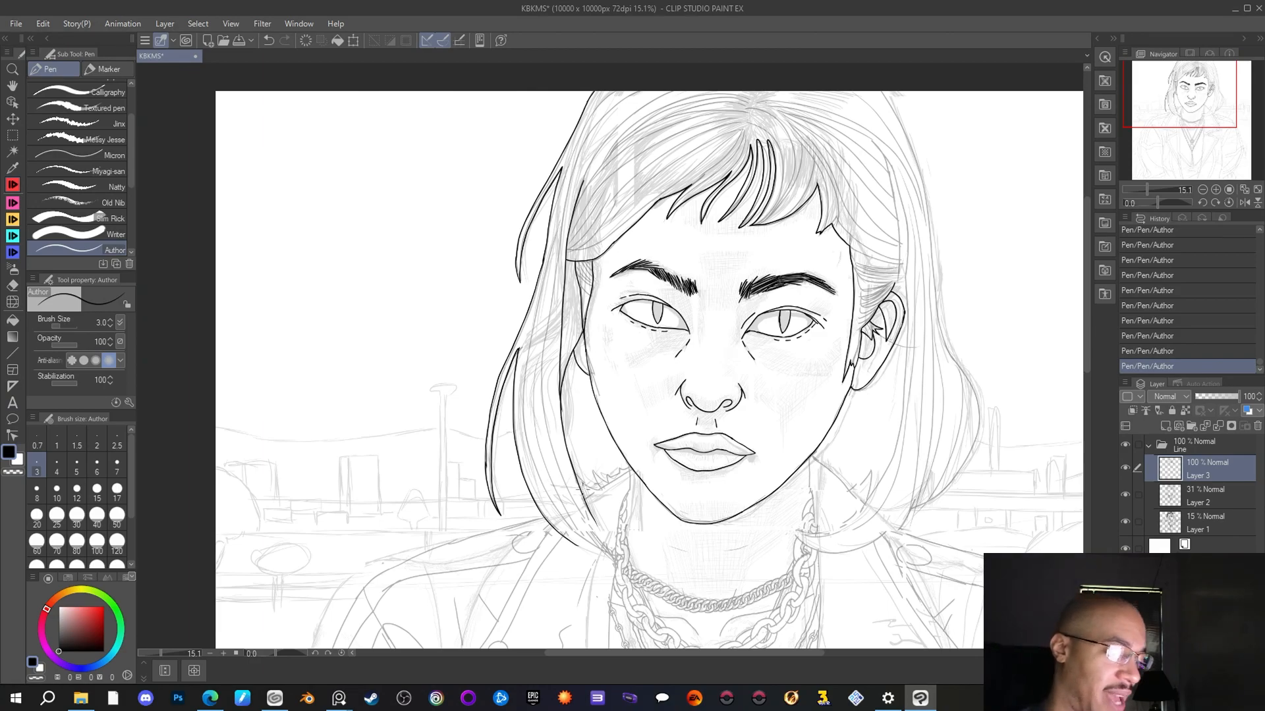
{"action": "mouse_move", "coordinate": [590, 519]}
{"action": "left_mouse_down"}
{"action": "mouse_move", "coordinate": [614, 562]}
{"action": "mouse_move", "coordinate": [565, 537]}
{"action": "left_mouse_up"}
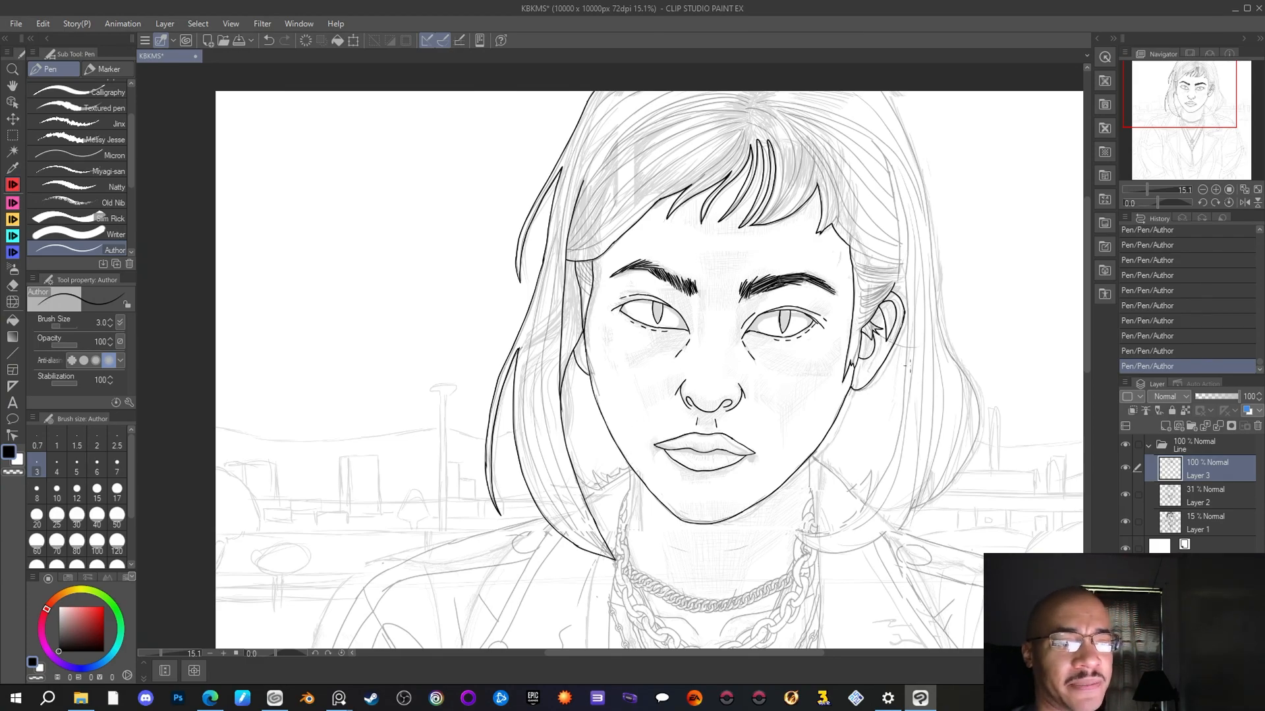
Ink the inner edge of the right hair, from the upper side of the head down past the ear to neck level
{"action": "left_click_drag", "start_coordinate": [1167, 106], "coordinate": [1198, 110]}
{"action": "scroll", "coordinate": [1177, 108], "scroll_direction": "down", "scroll_amount": 1}
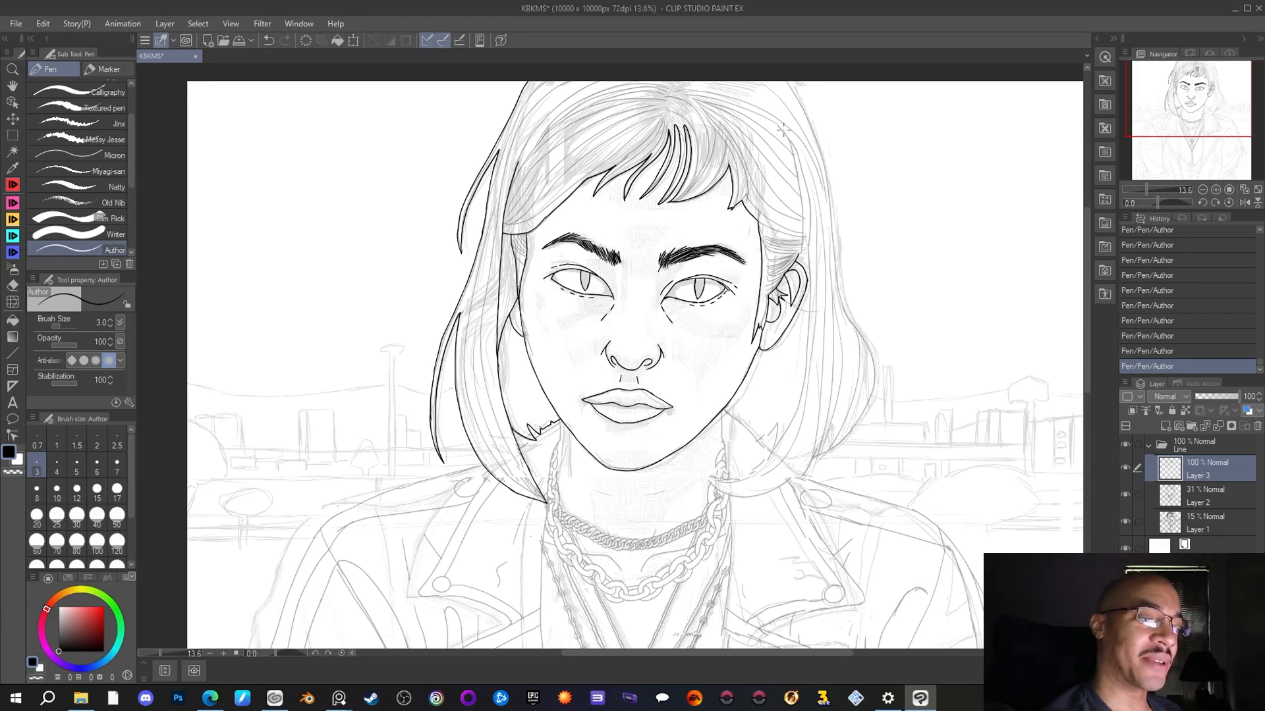
{"action": "left_click_drag", "start_coordinate": [778, 125], "coordinate": [810, 290]}
{"action": "left_click_drag", "start_coordinate": [808, 332], "coordinate": [802, 393]}
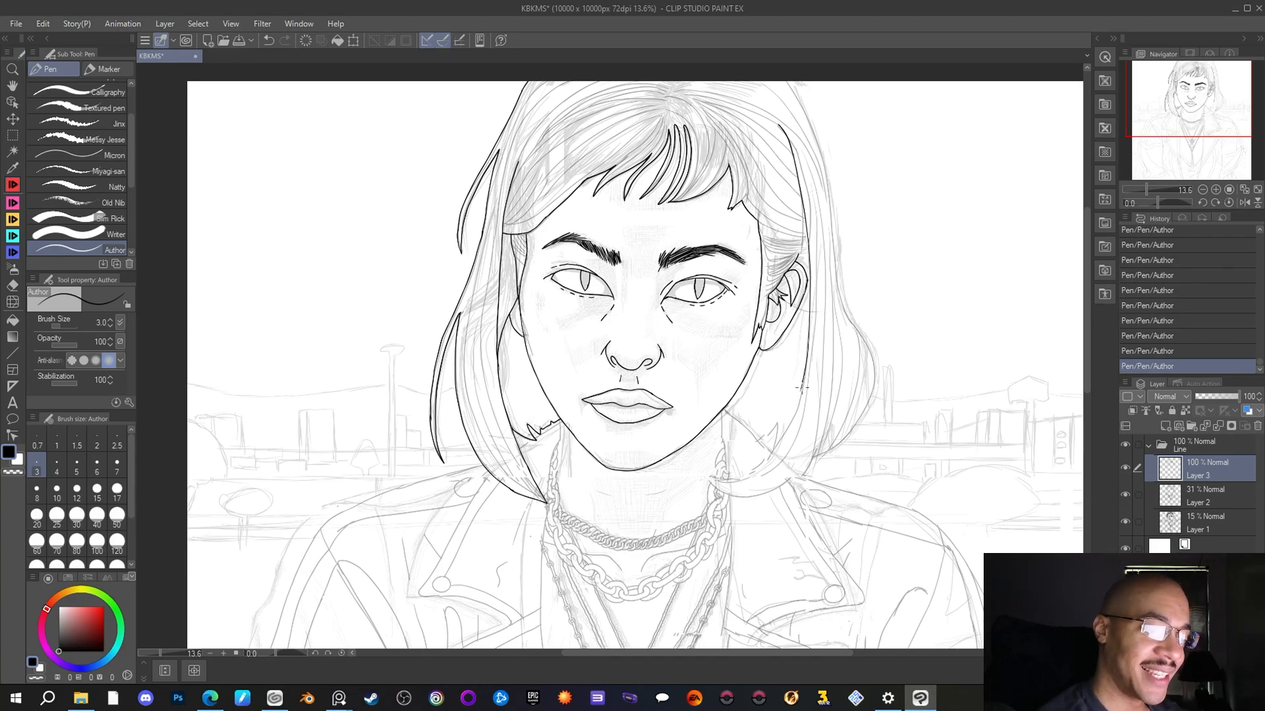
{"action": "left_click_drag", "start_coordinate": [800, 399], "coordinate": [787, 428]}
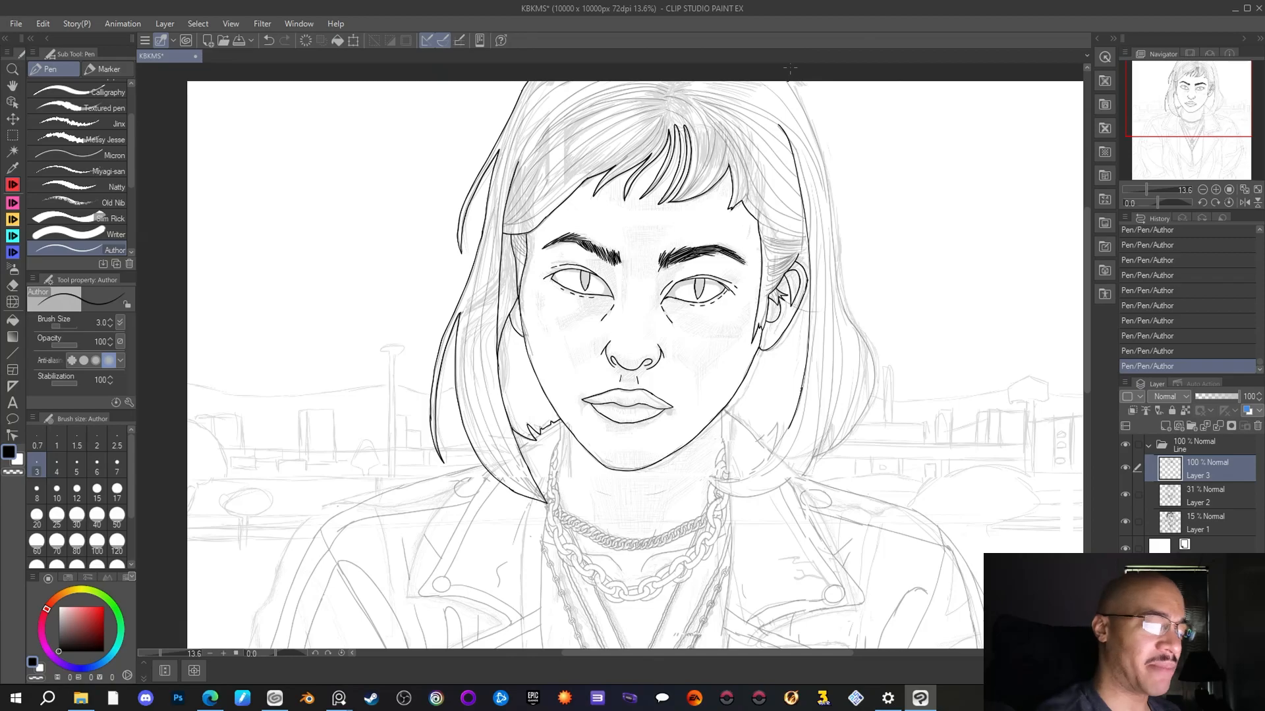
Ink the right outer hair outline from the canvas's upper edge down the side, curving inward to a pointed end at the necklace
{"action": "scroll", "coordinate": [804, 323], "scroll_direction": "down", "scroll_amount": 3}
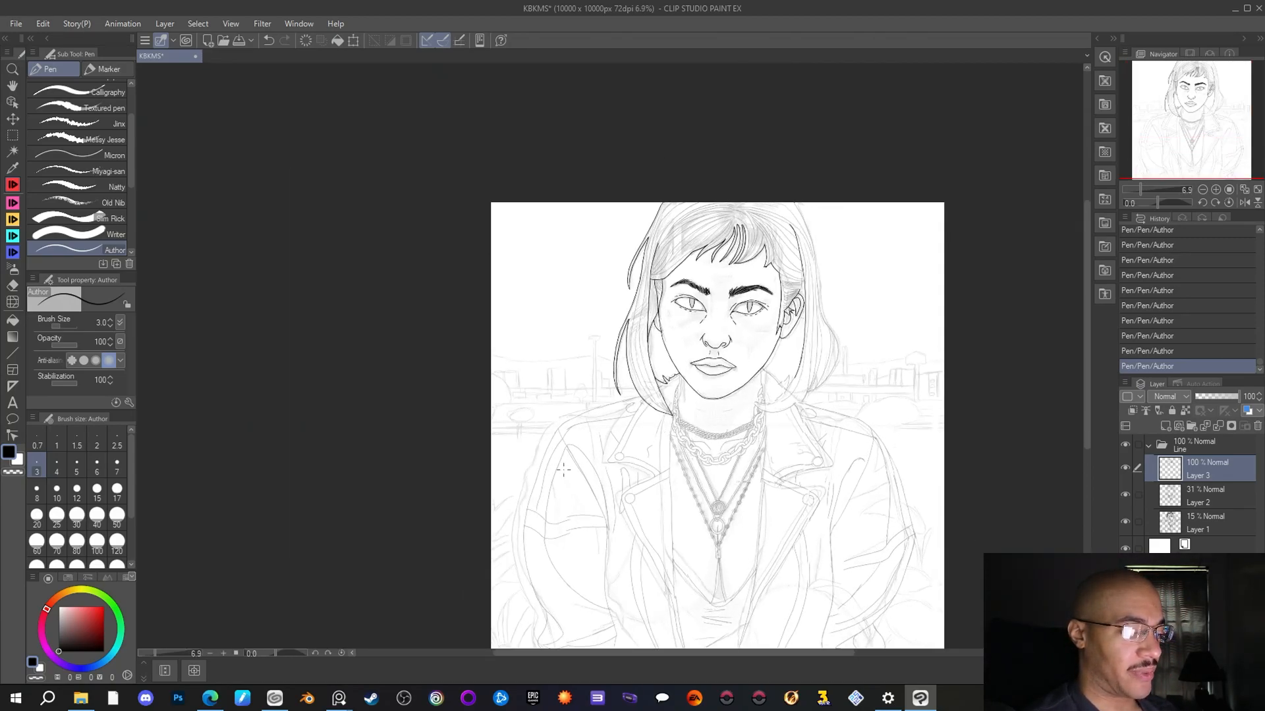
{"action": "scroll", "coordinate": [810, 284], "scroll_direction": "up", "scroll_amount": 3}
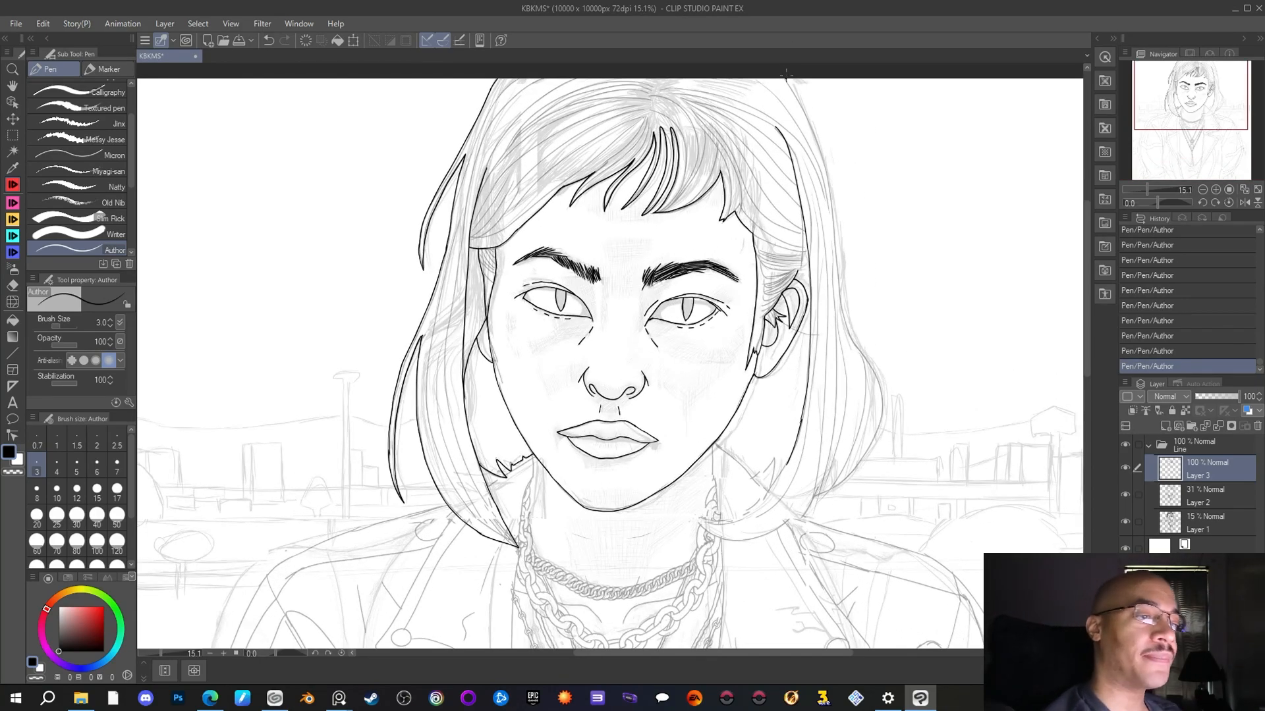
{"action": "left_click_drag", "start_coordinate": [785, 79], "coordinate": [825, 165]}
{"action": "mouse_move", "coordinate": [835, 229]}
{"action": "left_mouse_down"}
{"action": "mouse_move", "coordinate": [847, 320]}
{"action": "mouse_move", "coordinate": [883, 417]}
{"action": "mouse_move", "coordinate": [843, 486]}
{"action": "mouse_move", "coordinate": [817, 494]}
{"action": "left_mouse_up"}
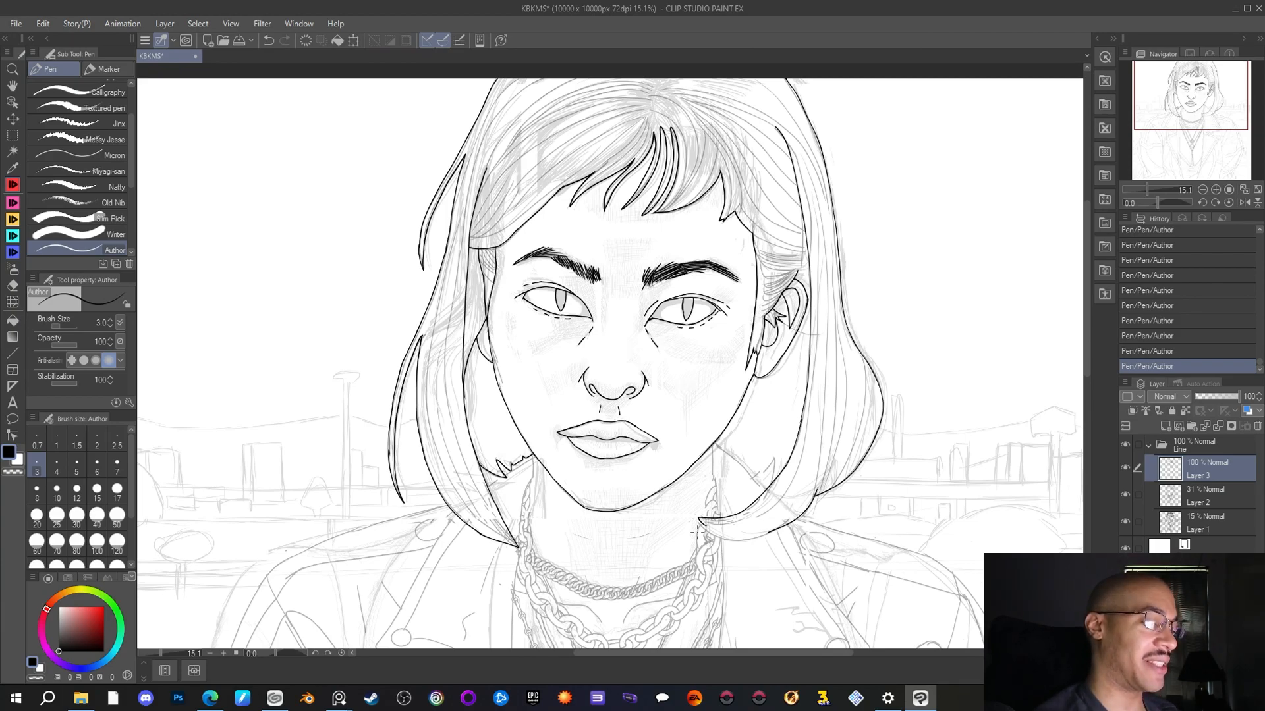
Erase the end of the left hair's lower tip and the nearby inner line with the Hard eraser
{"action": "key", "text": "e"}
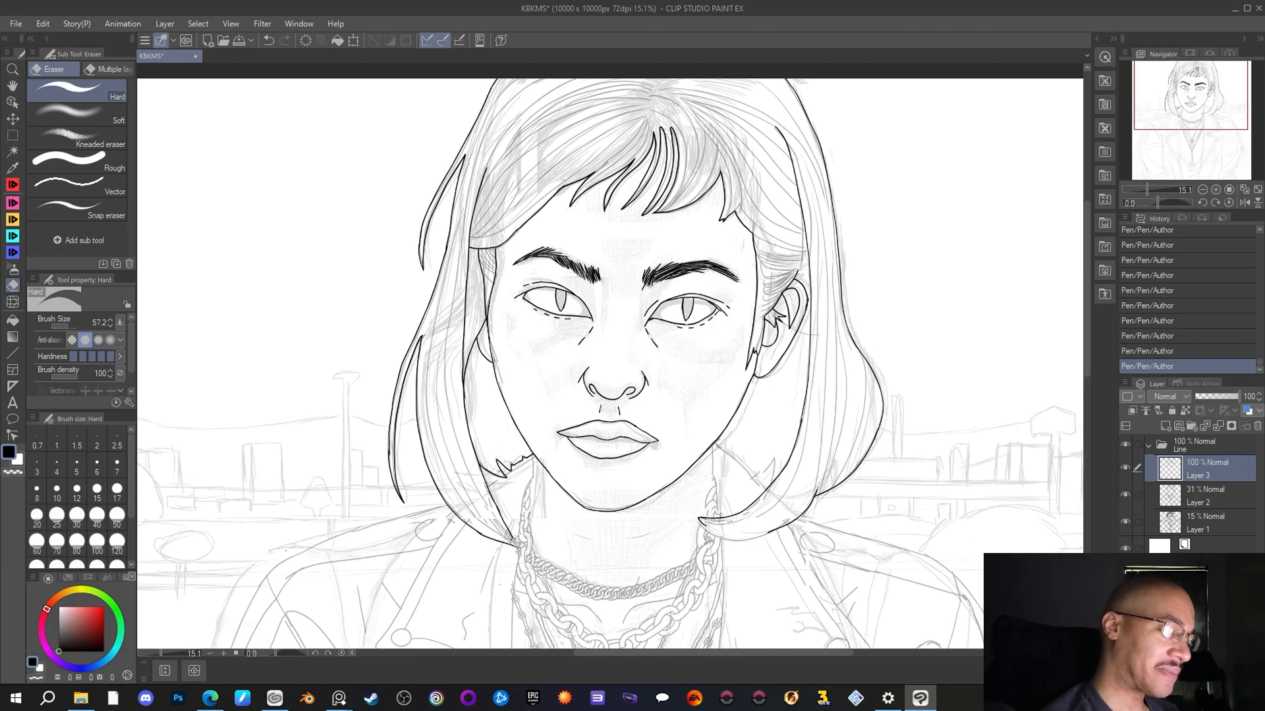
{"action": "left_click_drag", "start_coordinate": [507, 525], "coordinate": [498, 518]}
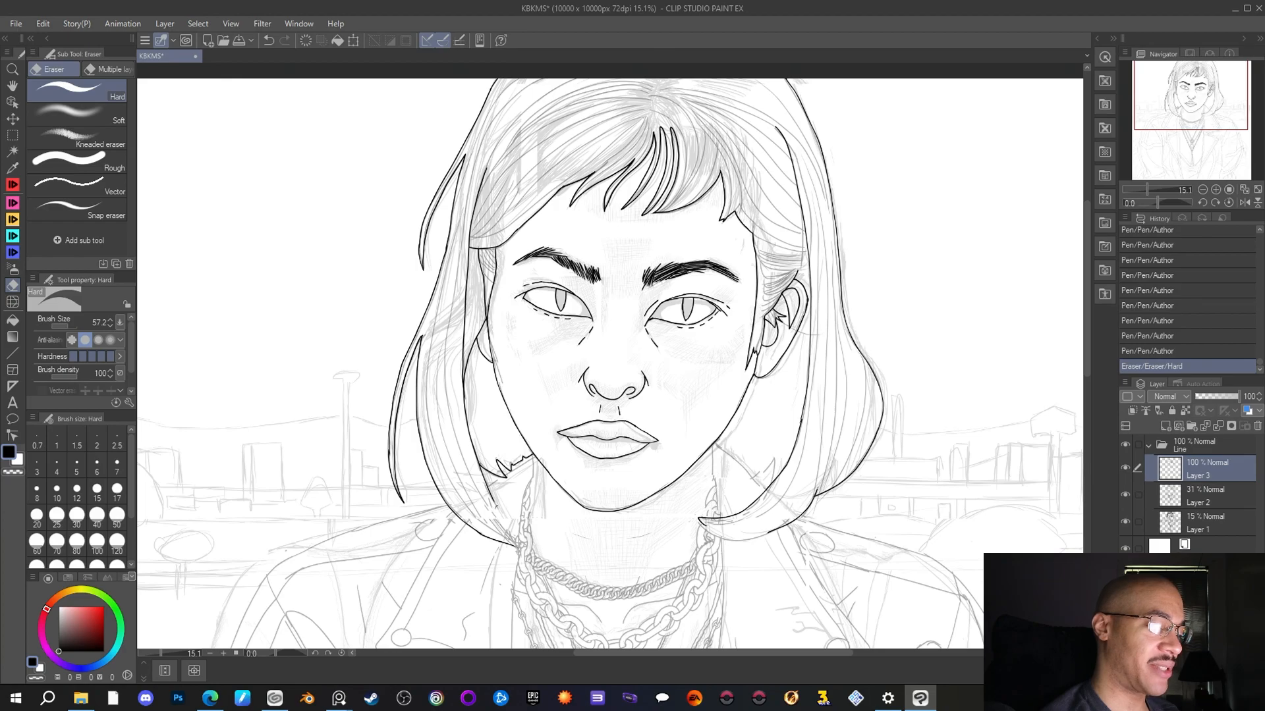
{"action": "left_click_drag", "start_coordinate": [494, 504], "coordinate": [497, 509]}
{"action": "left_click_drag", "start_coordinate": [514, 554], "coordinate": [515, 544]}
Redraw the left hair's pointed lower tip beside the necklace with the Author pen and erase stray ink on its inner edge
{"action": "key", "text": "p"}
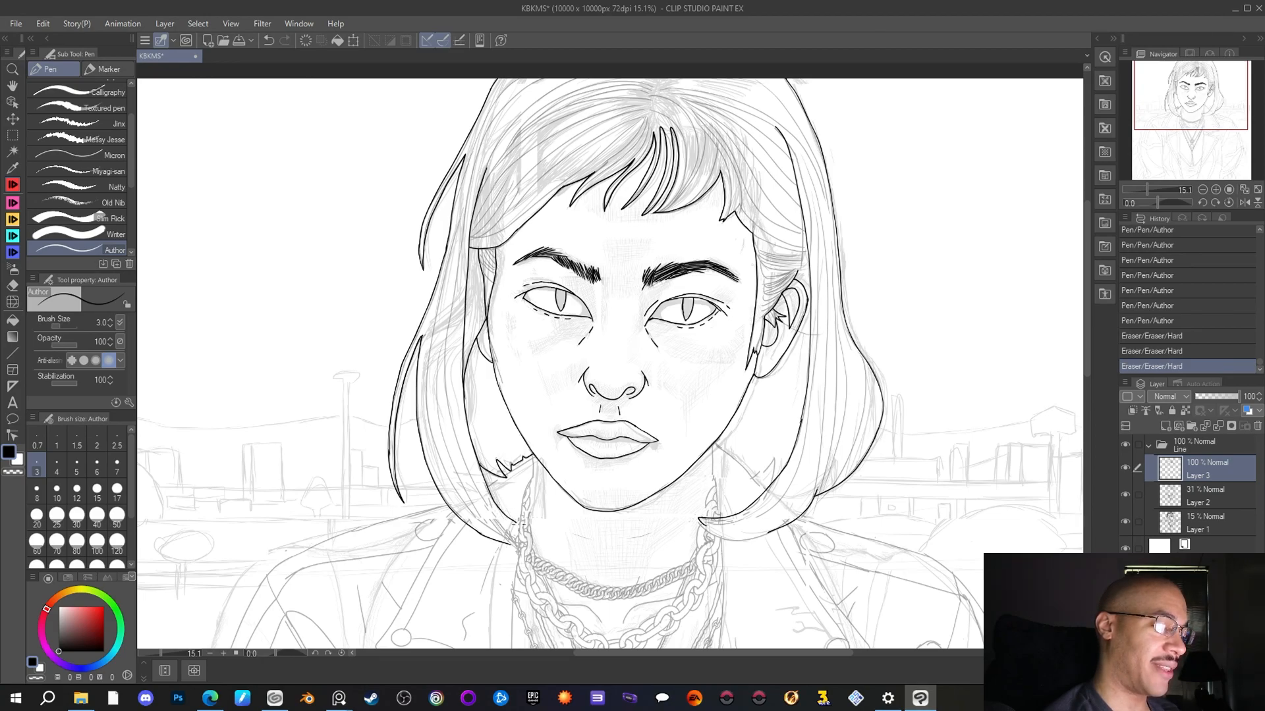
{"action": "left_click_drag", "start_coordinate": [535, 529], "coordinate": [526, 523]}
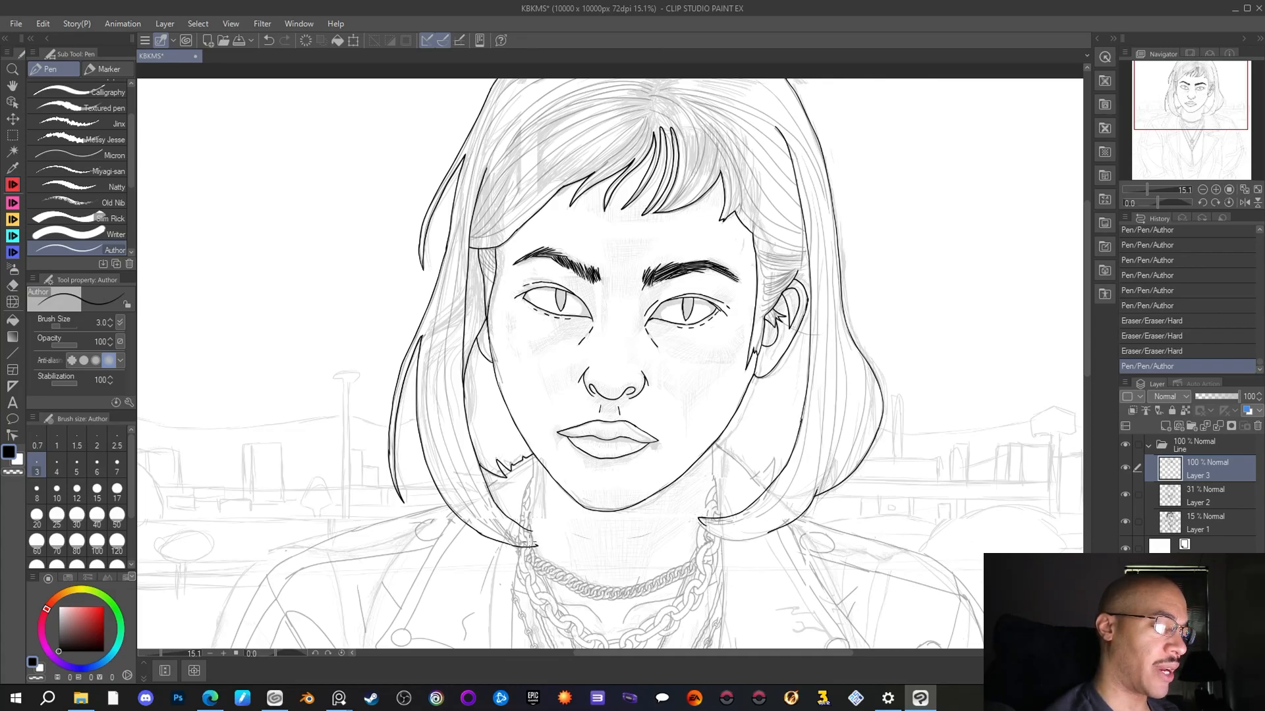
{"action": "left_click_drag", "start_coordinate": [503, 506], "coordinate": [510, 488]}
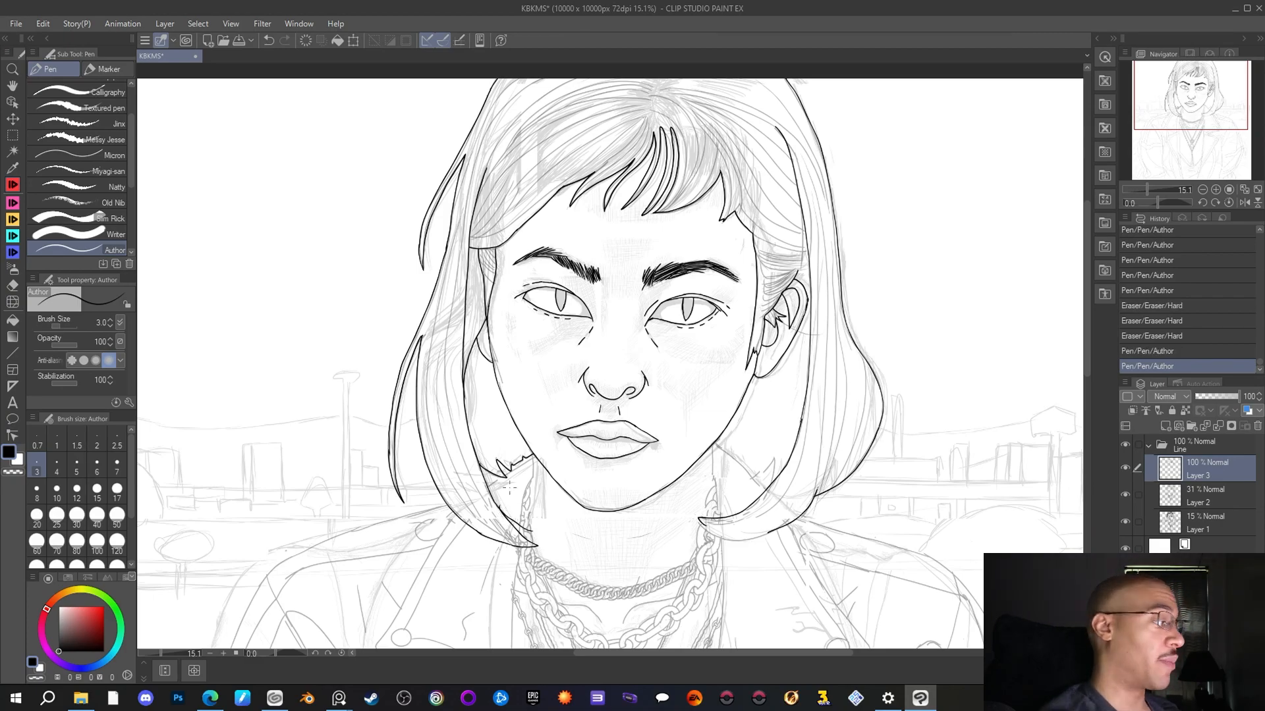
{"action": "key", "text": "e"}
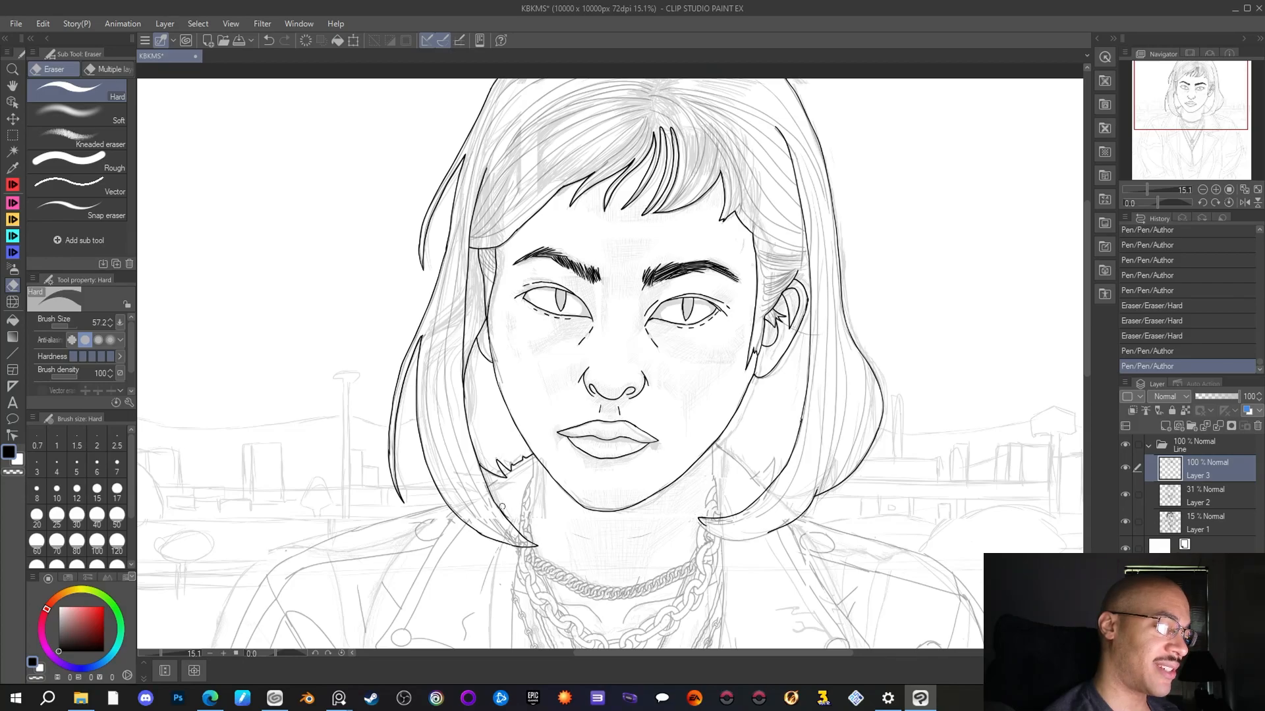
{"action": "left_click_drag", "start_coordinate": [501, 506], "coordinate": [512, 517]}
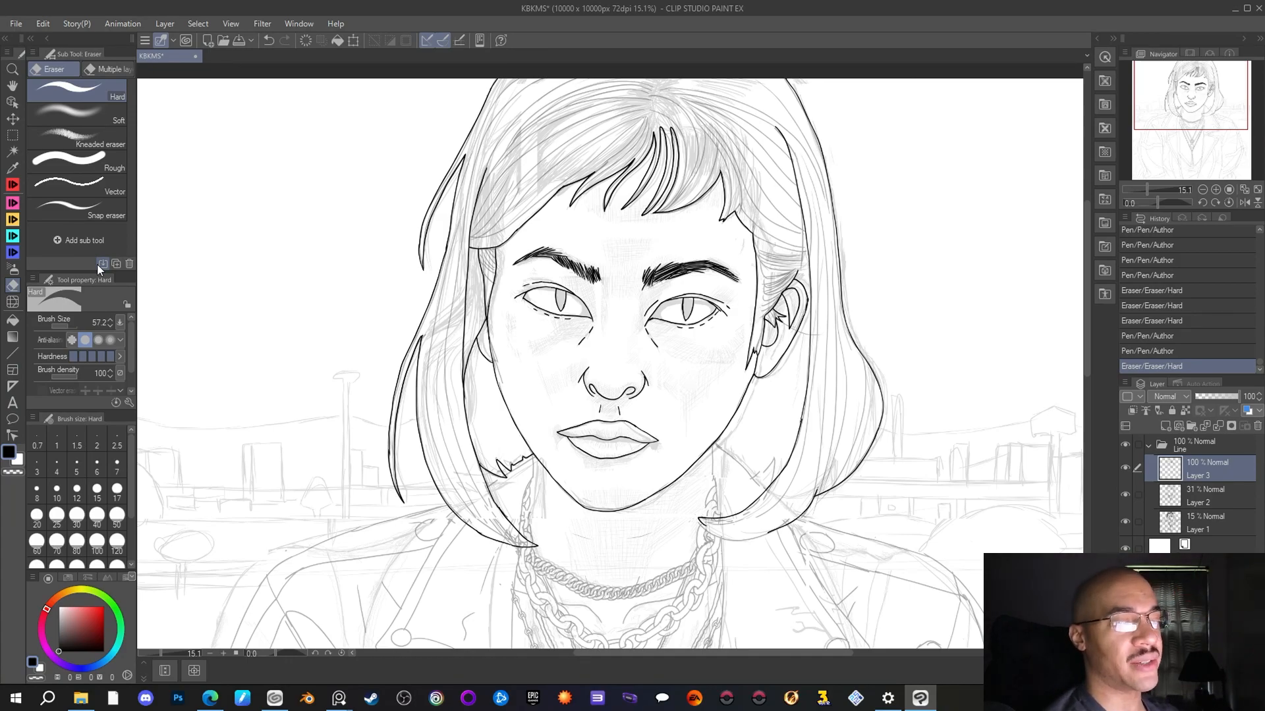
Ink a short strand of hair at the top of the right ear with the Author pen
{"action": "key", "text": "p"}
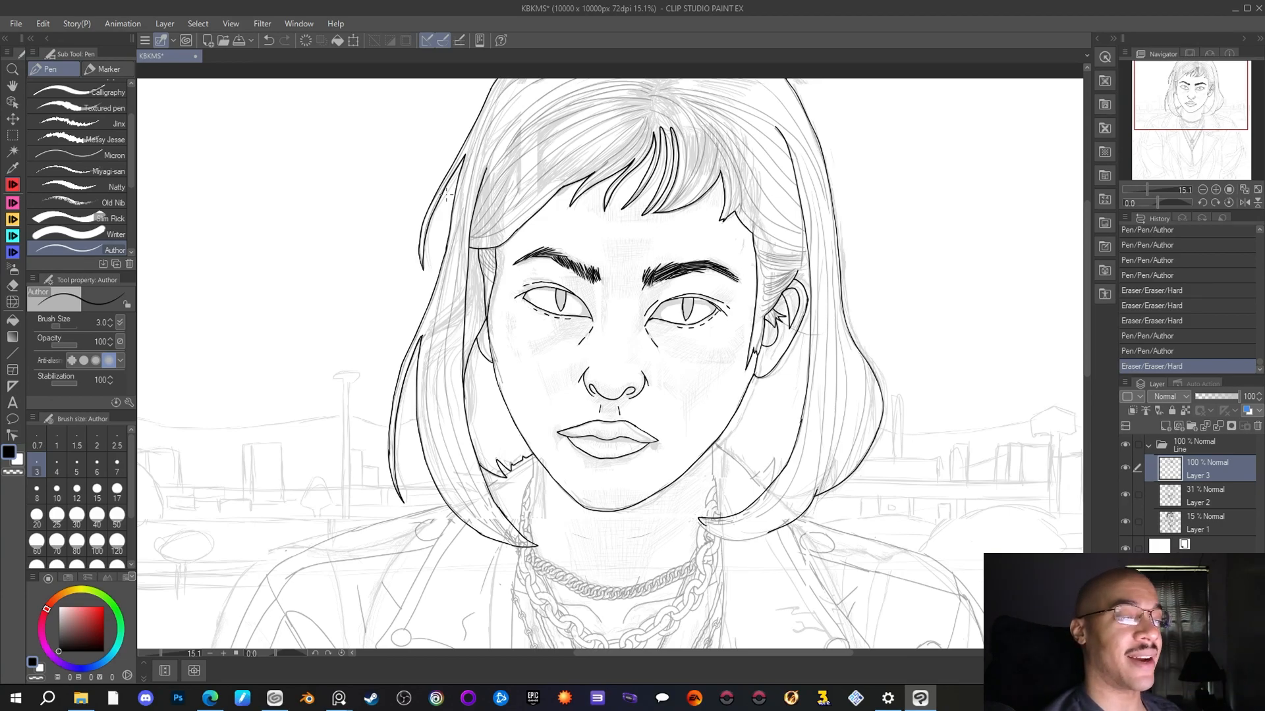
{"action": "left_click_drag", "start_coordinate": [795, 279], "coordinate": [804, 269]}
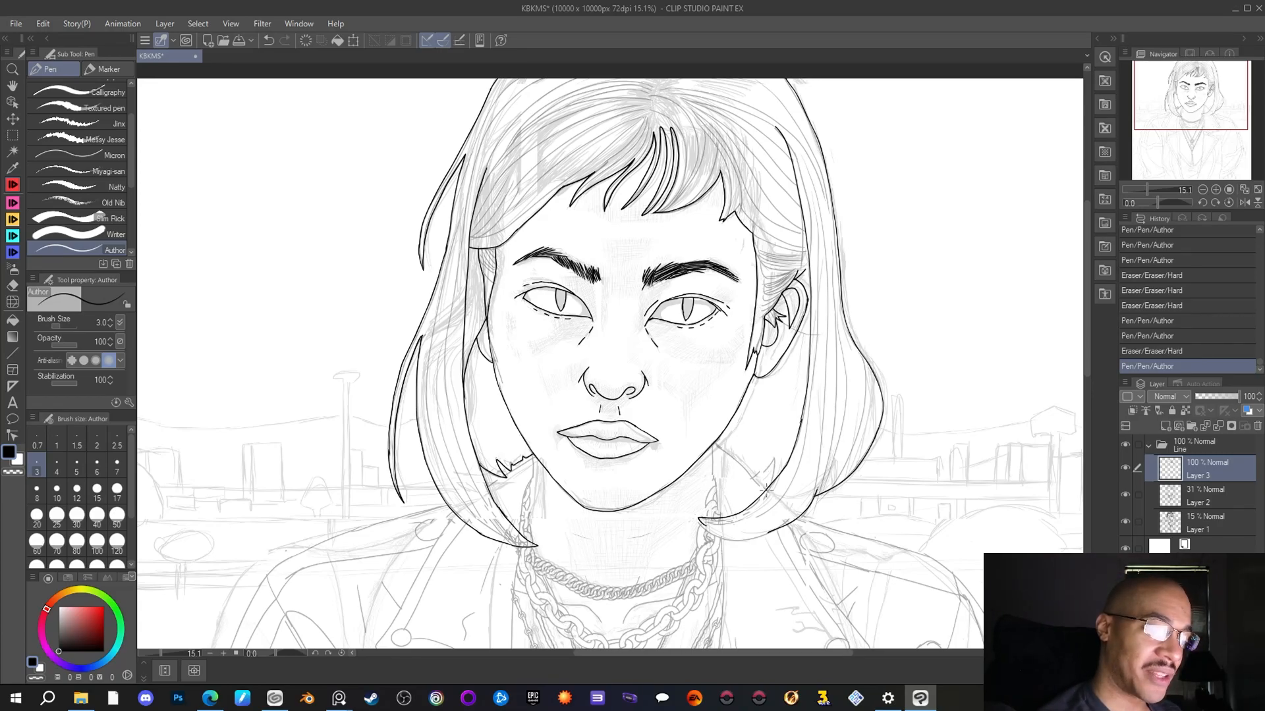
Ink the diagonal collar lines running from the jaw to the inner hair edge on both sides of the neck
{"action": "left_click", "coordinate": [766, 491]}
{"action": "left_click", "coordinate": [765, 490]}
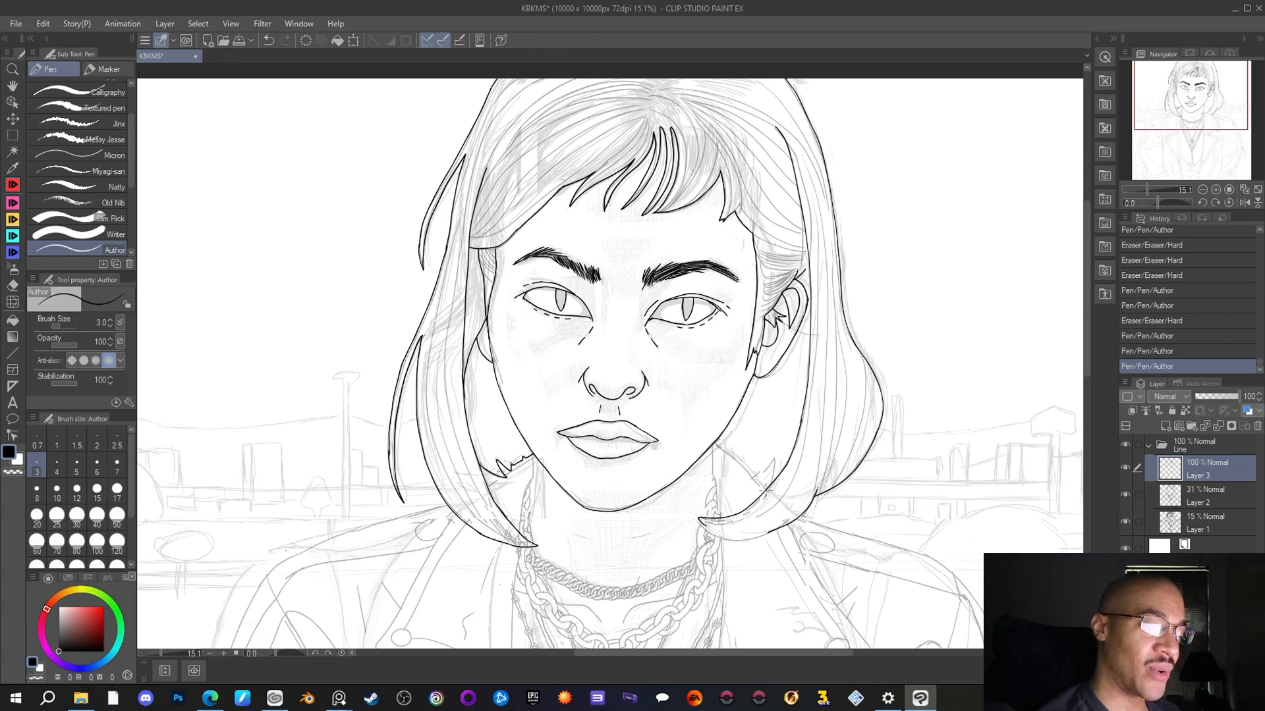
{"action": "left_click", "coordinate": [713, 439]}
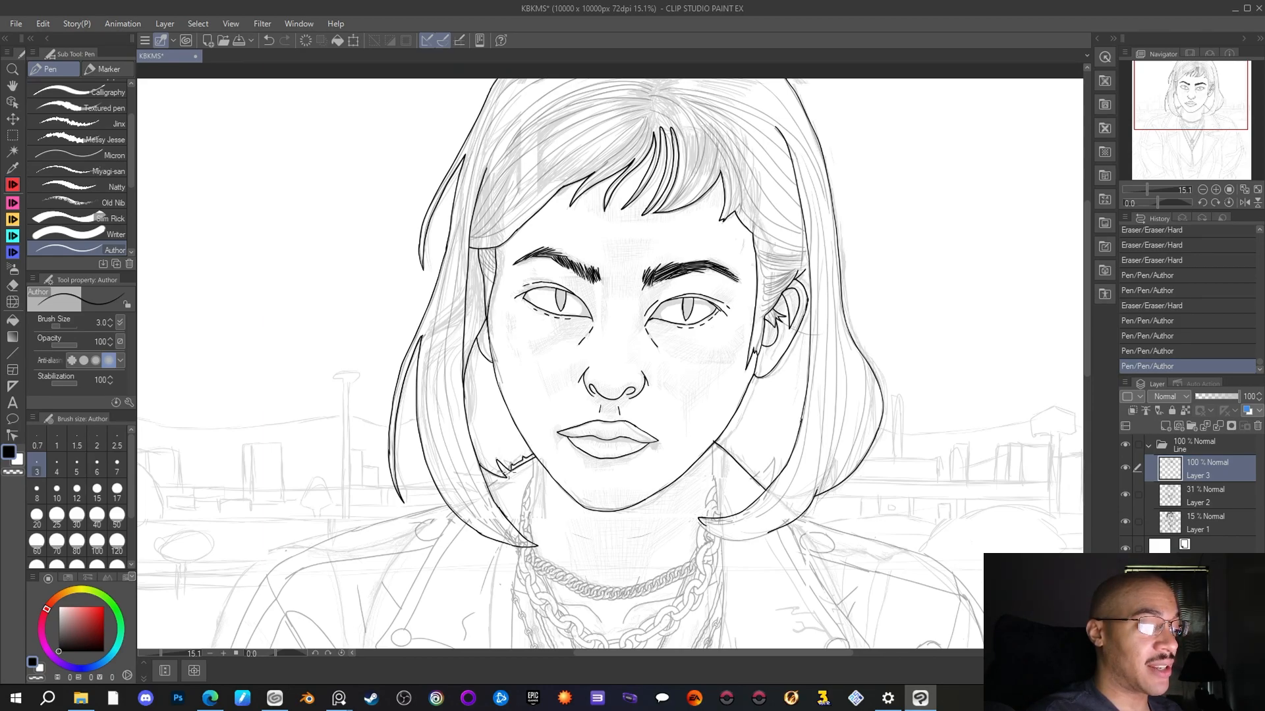
{"action": "left_click_drag", "start_coordinate": [505, 480], "coordinate": [502, 481]}
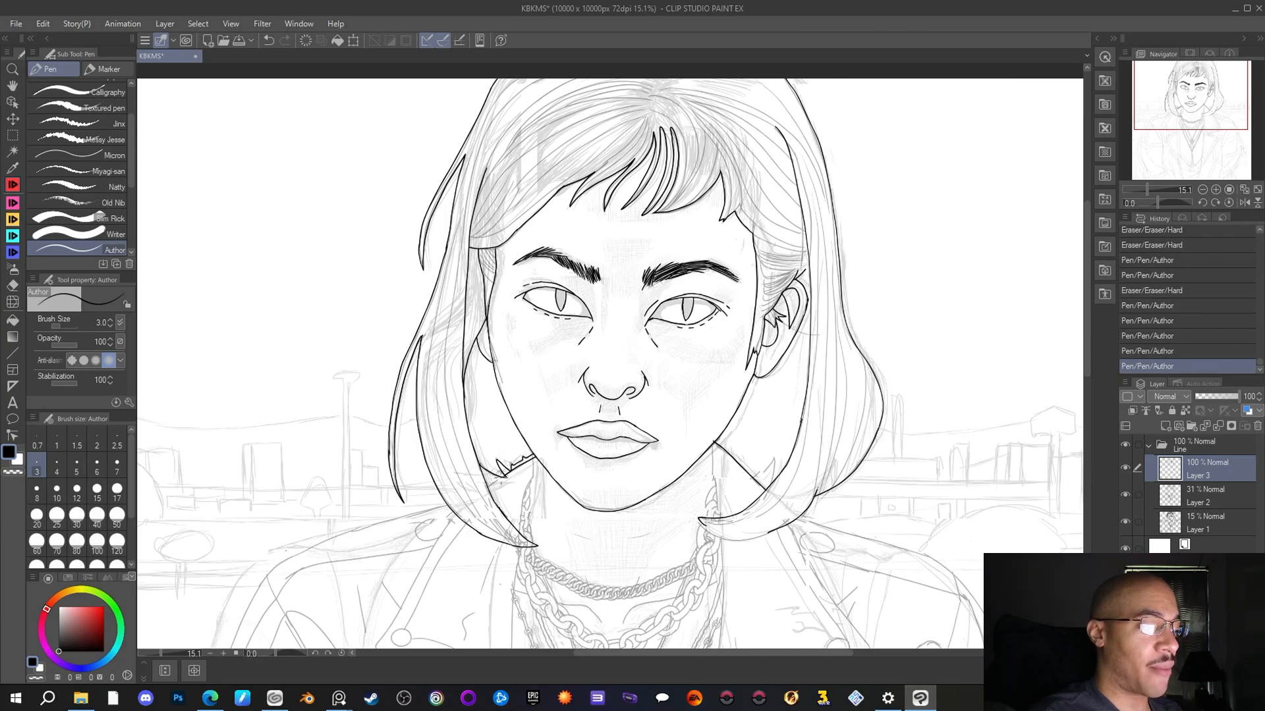
{"action": "left_click_drag", "start_coordinate": [494, 479], "coordinate": [485, 494]}
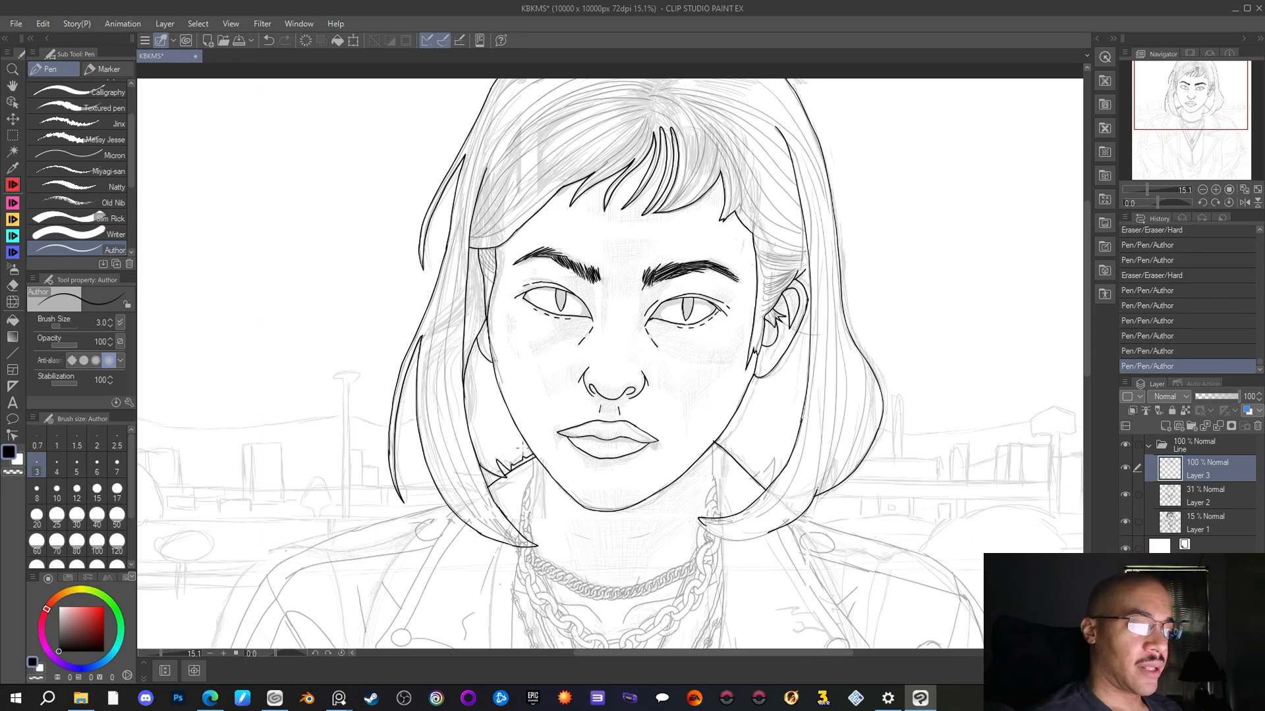
Erase the overlap where the right collar line meets the jaw, and ink both sides of the neck with the Author pen
{"action": "left_click_drag", "start_coordinate": [1206, 116], "coordinate": [1208, 116]}
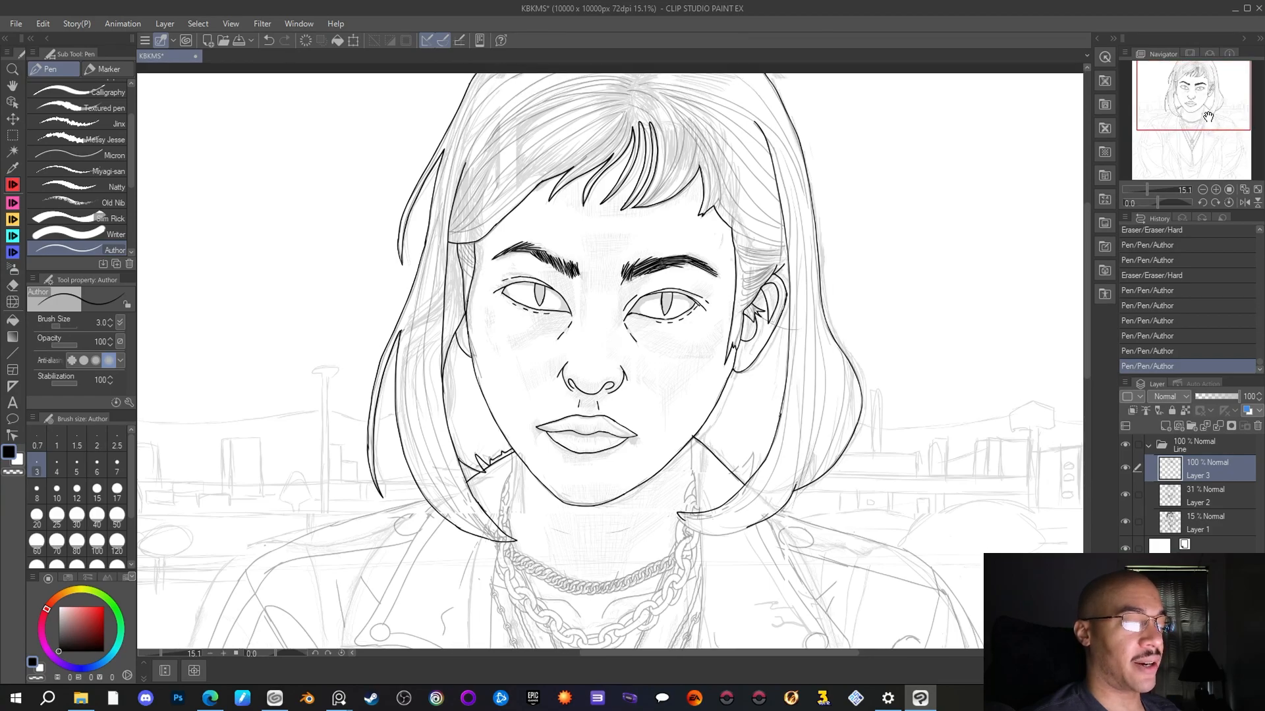
{"action": "scroll", "coordinate": [632, 448], "scroll_direction": "down", "scroll_amount": 5}
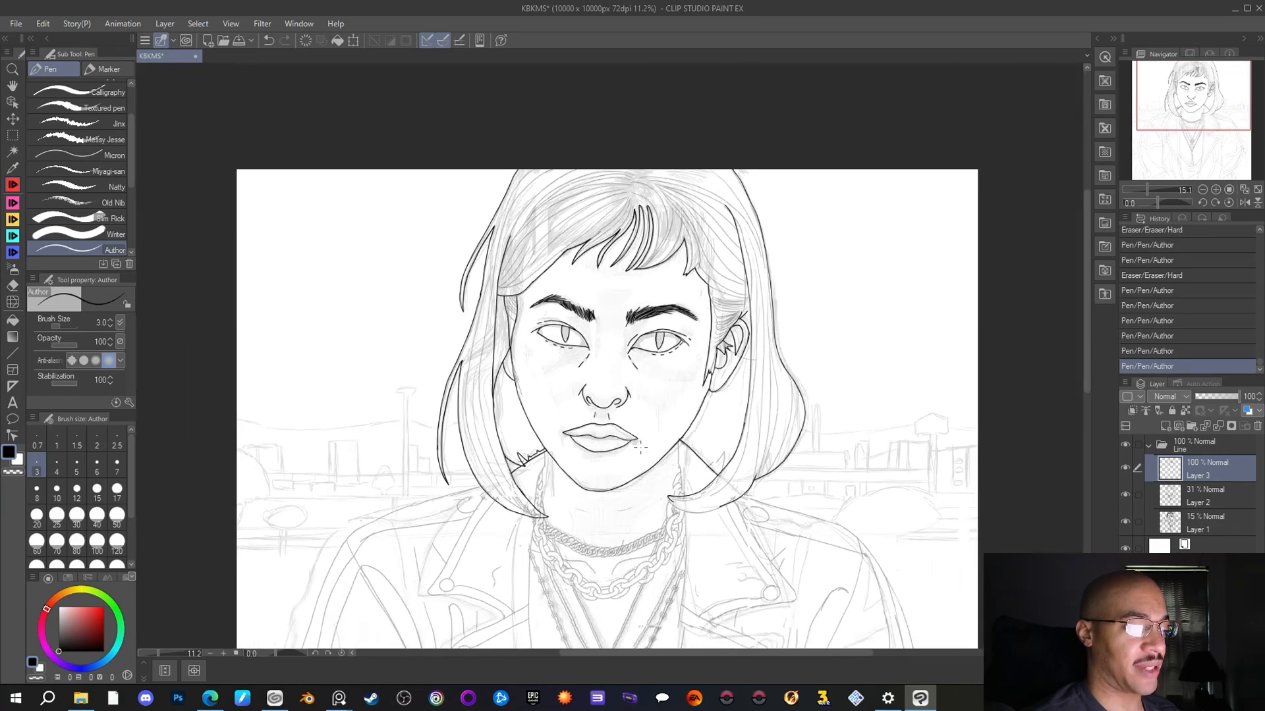
{"action": "left_click_drag", "start_coordinate": [1185, 105], "coordinate": [1182, 130]}
{"action": "key", "text": "ctrl+plus"}
{"action": "key", "text": "ctrl+plus"}
{"action": "key", "text": "ctrl+plus"}
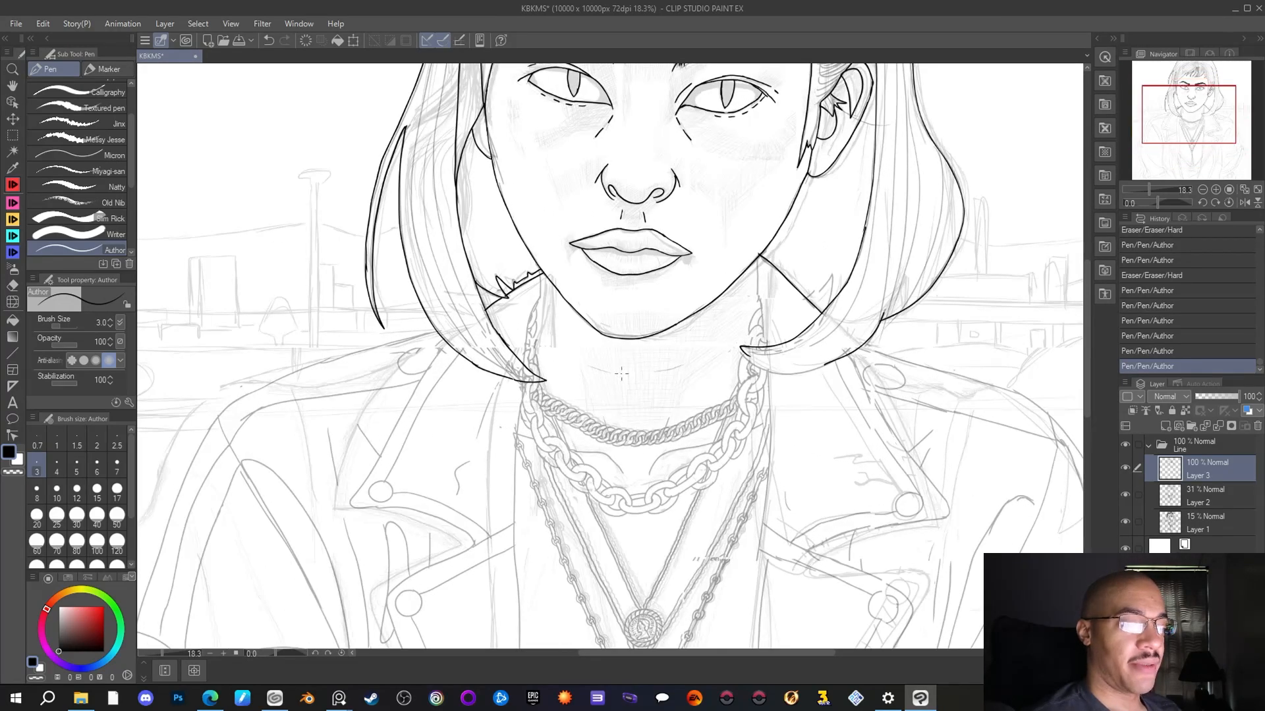
{"action": "left_click", "coordinate": [12, 285]}
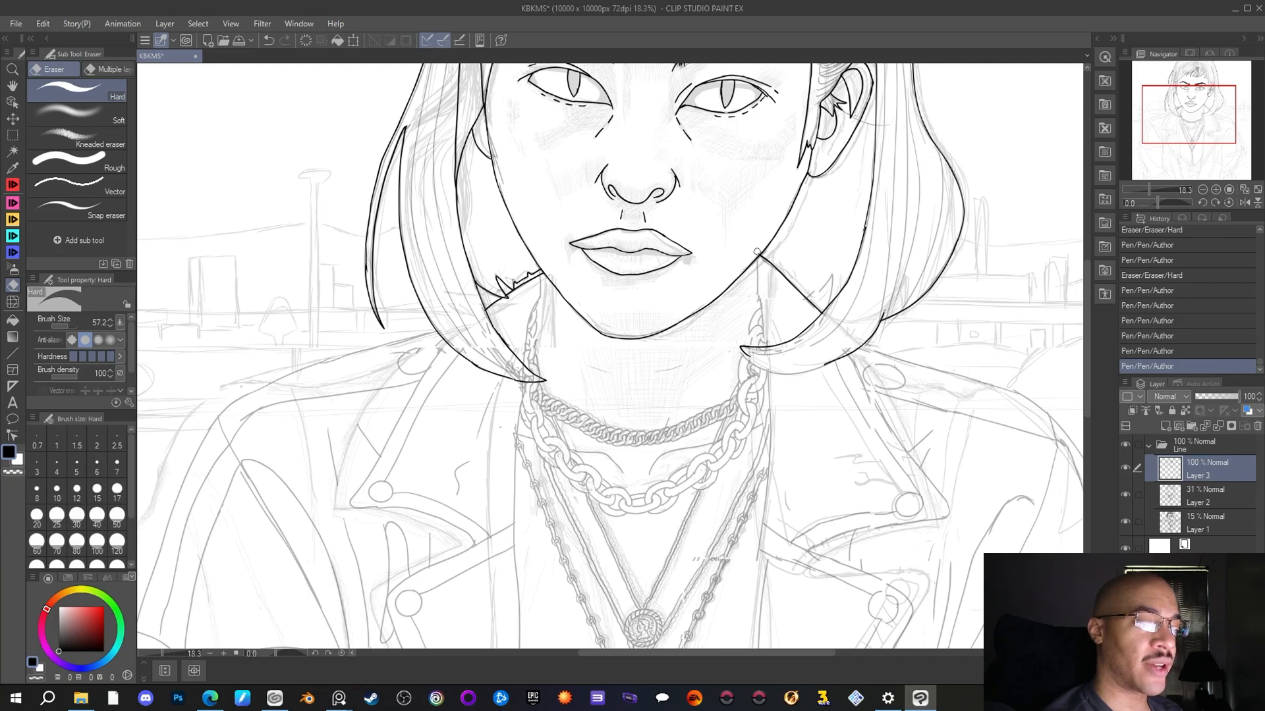
{"action": "left_click_drag", "start_coordinate": [755, 249], "coordinate": [758, 251]}
{"action": "key", "text": "p"}
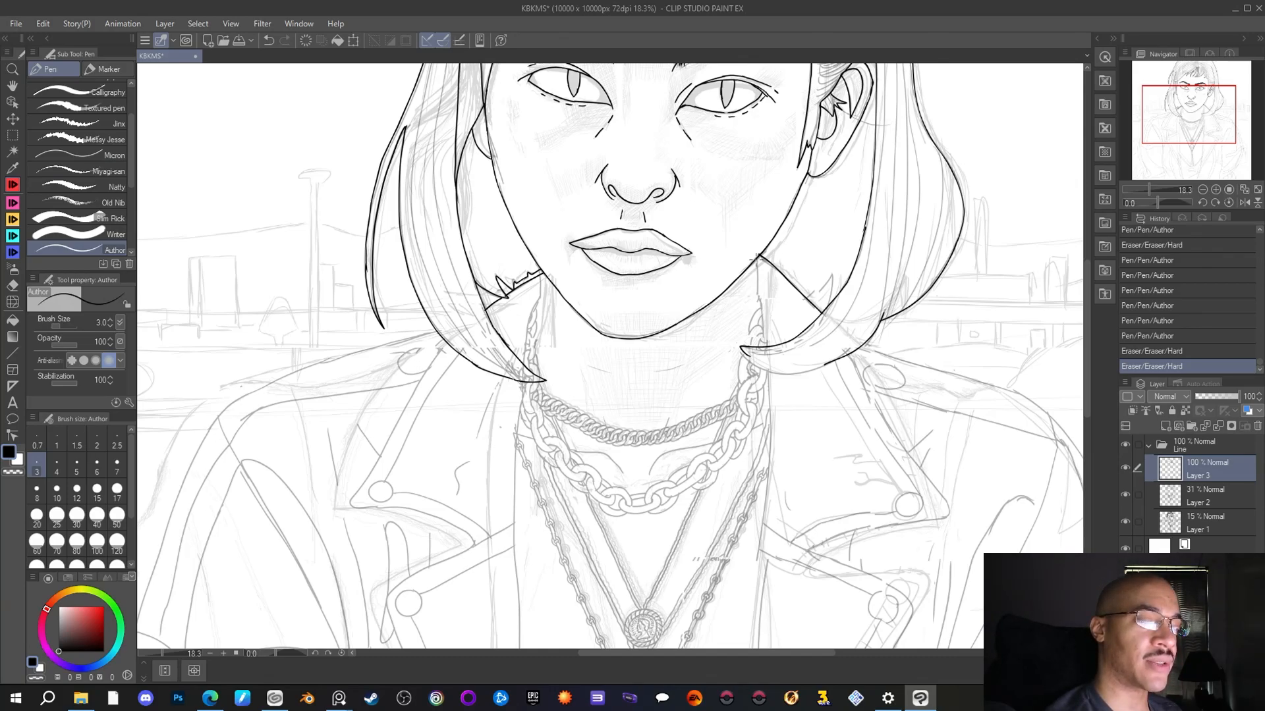
{"action": "left_click_drag", "start_coordinate": [758, 257], "coordinate": [765, 341]}
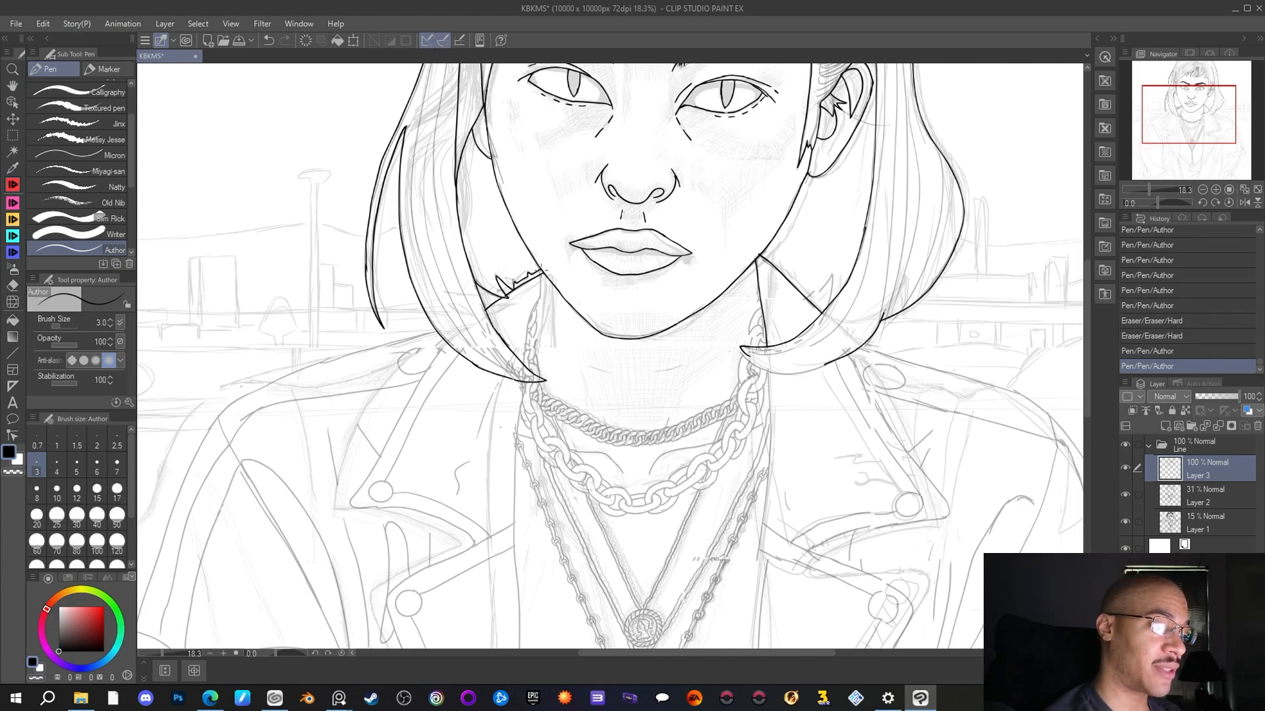
{"action": "left_click_drag", "start_coordinate": [539, 295], "coordinate": [541, 281]}
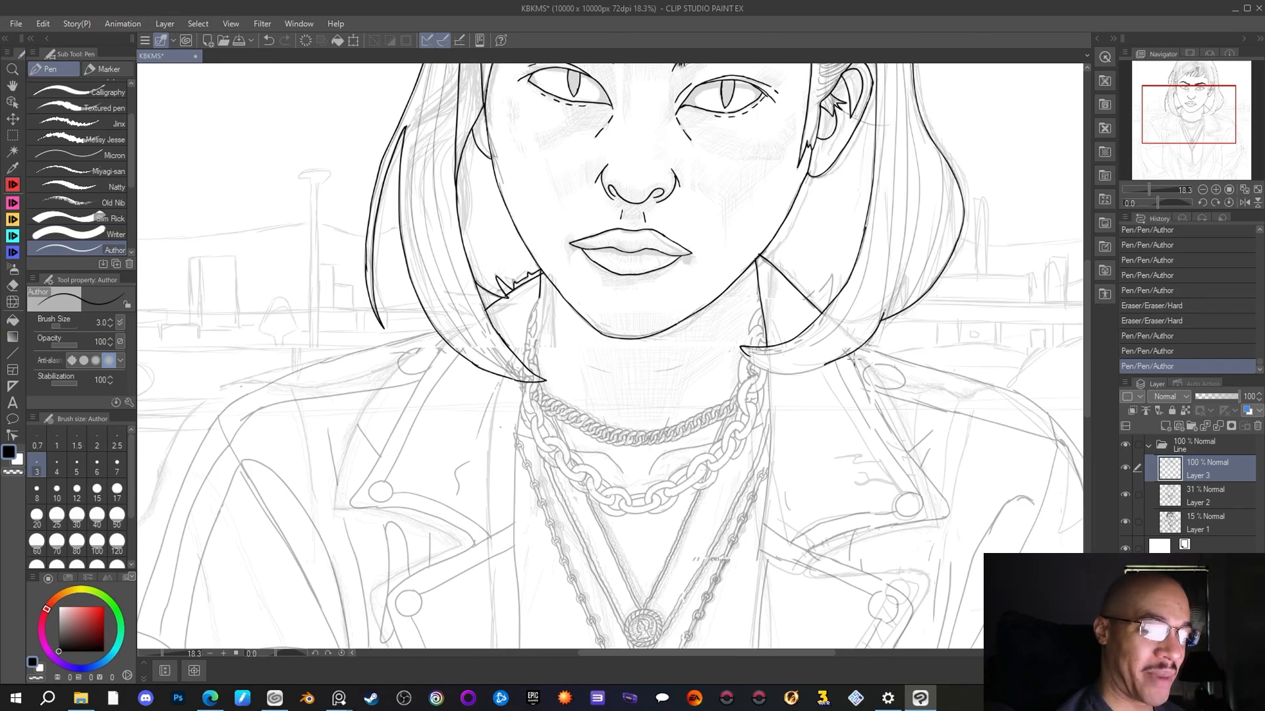
Ink the right jacket lapel's outer edge from the hair down around its corner and back in toward the chest
{"action": "mouse_move", "coordinate": [849, 352]}
{"action": "left_mouse_down"}
{"action": "mouse_move", "coordinate": [945, 496]}
{"action": "mouse_move", "coordinate": [942, 519]}
{"action": "left_mouse_up"}
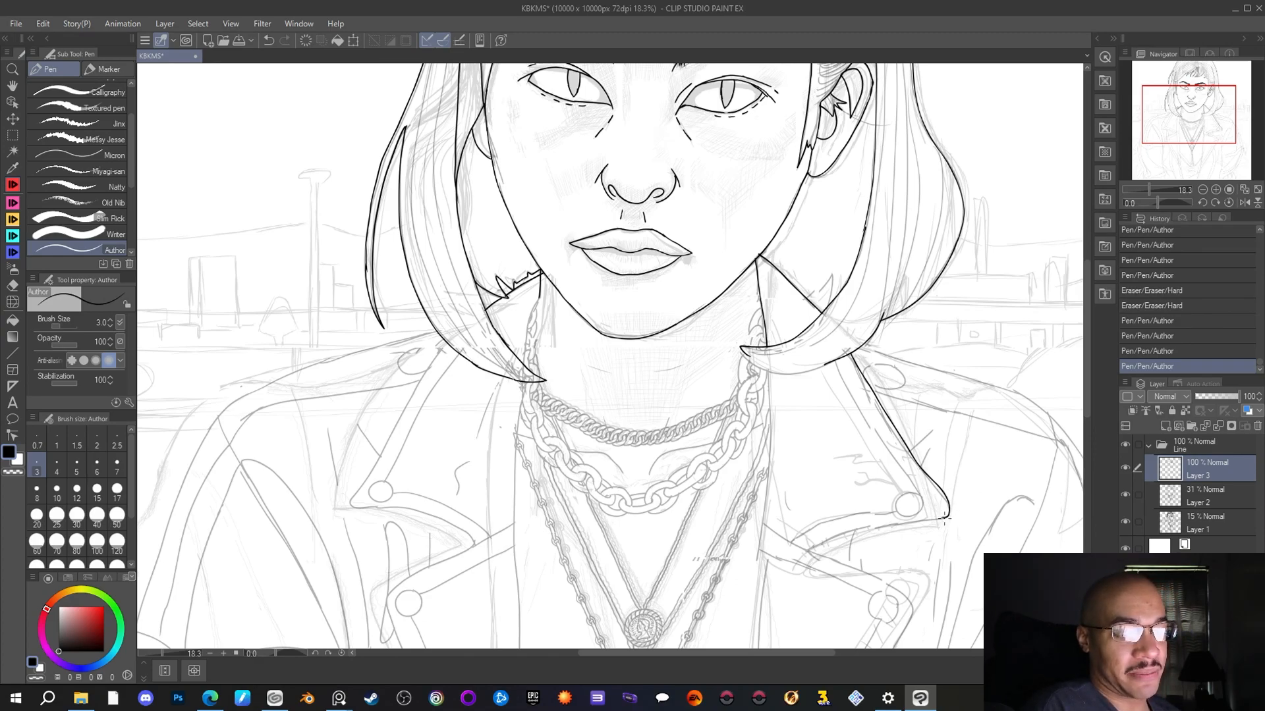
{"action": "left_click_drag", "start_coordinate": [939, 520], "coordinate": [809, 551]}
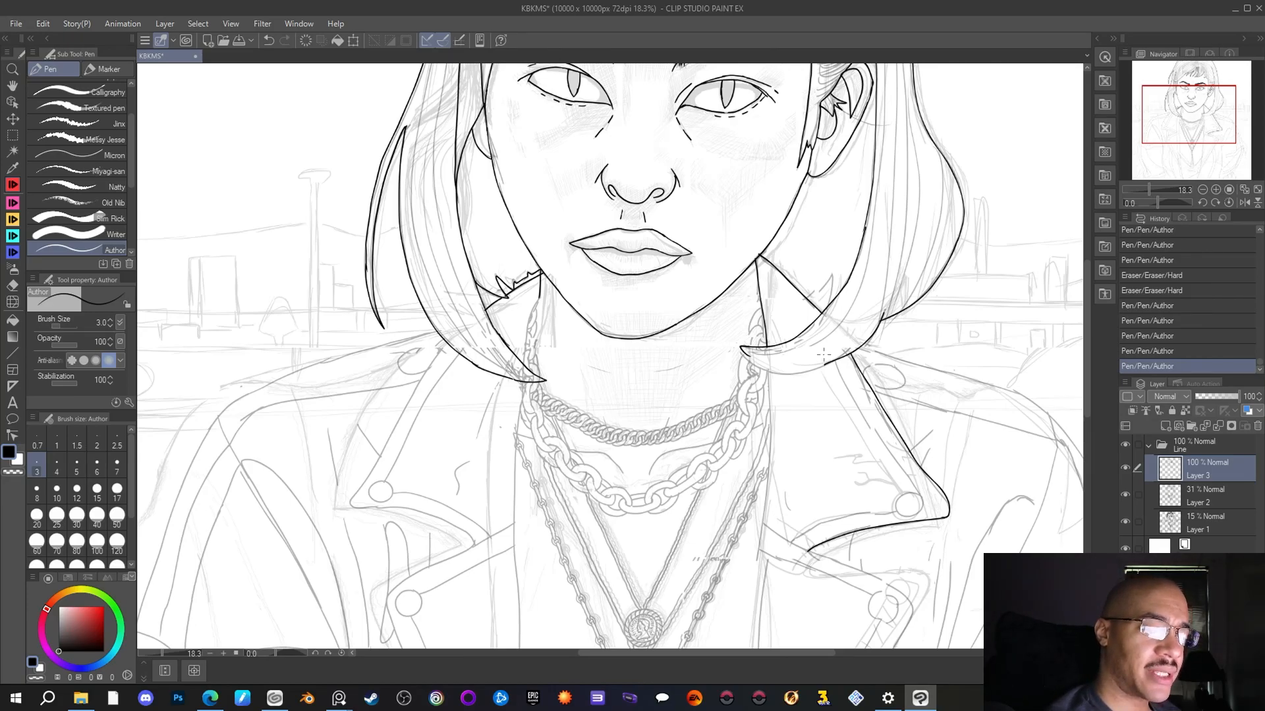
Finish the right hair's lower tip with the Author pen and Hard eraser, and ink the small spiky strands beside the collar line
{"action": "left_click_drag", "start_coordinate": [750, 356], "coordinate": [759, 363]}
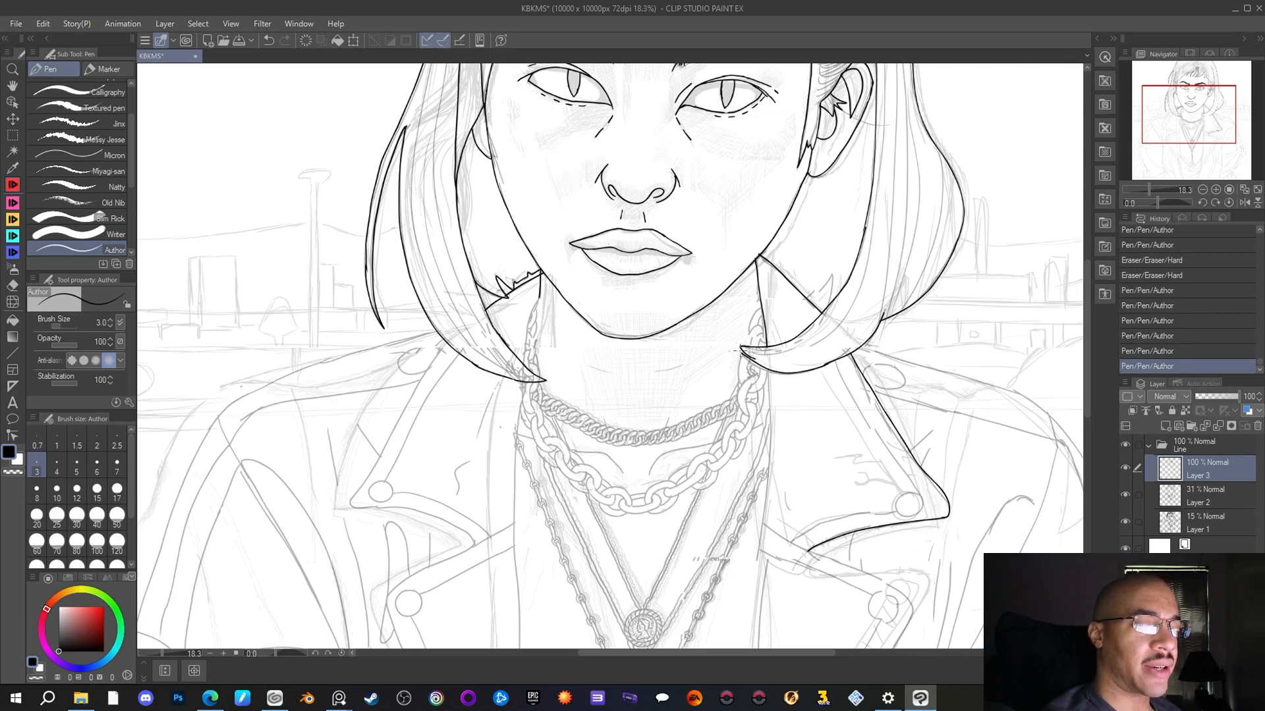
{"action": "key", "text": "e"}
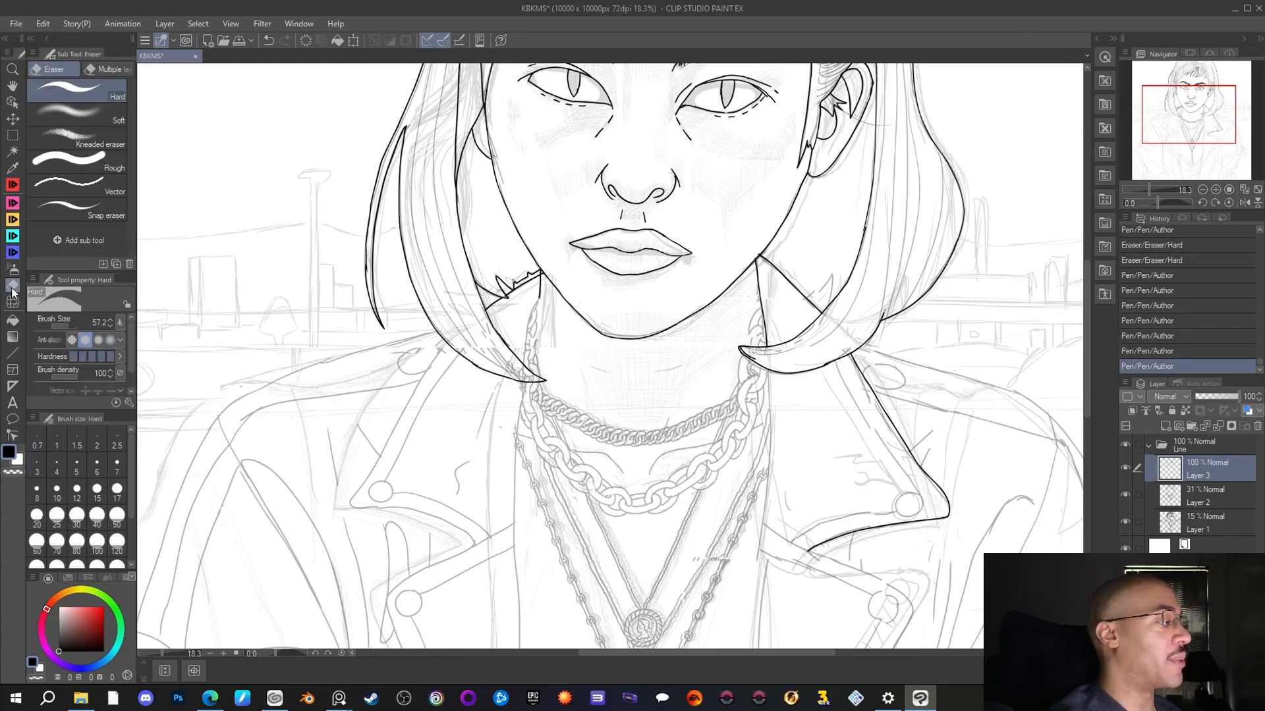
{"action": "left_click", "coordinate": [742, 349]}
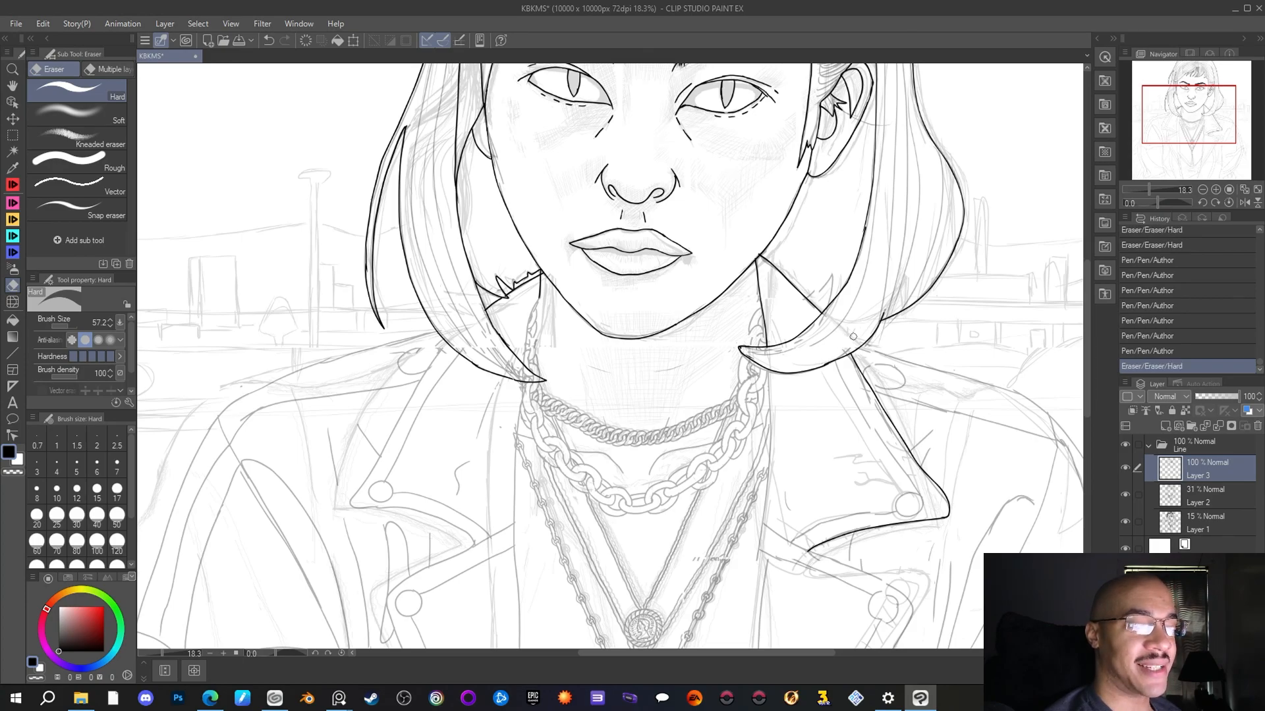
{"action": "left_click", "coordinate": [828, 352]}
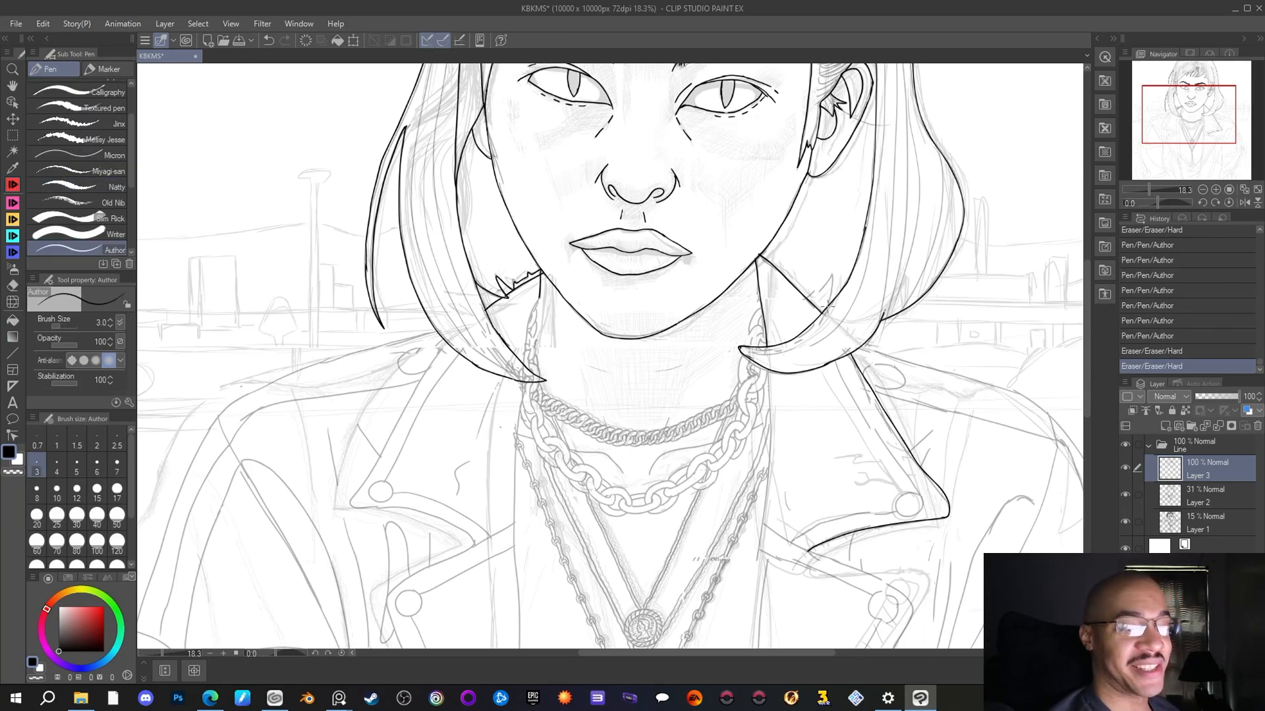
{"action": "left_click_drag", "start_coordinate": [830, 297], "coordinate": [832, 278]}
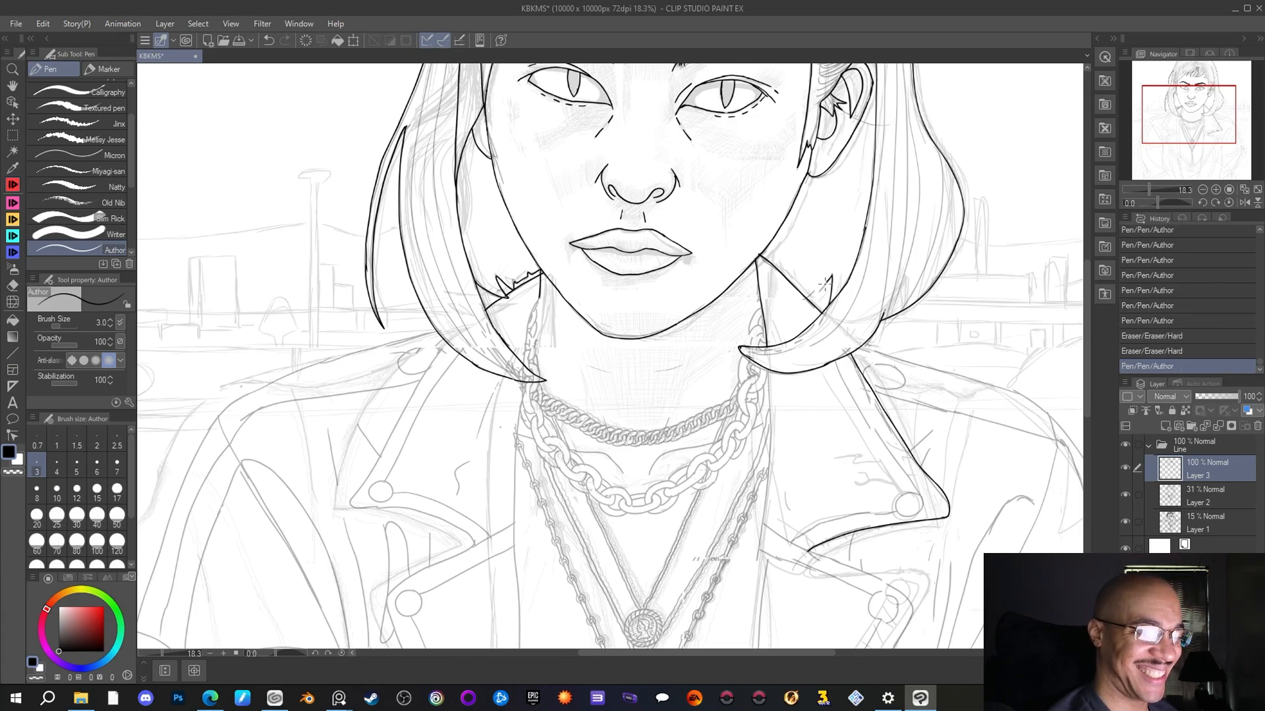
{"action": "mouse_move", "coordinate": [818, 293]}
{"action": "left_mouse_down"}
{"action": "mouse_move", "coordinate": [803, 305]}
{"action": "mouse_move", "coordinate": [810, 296]}
{"action": "left_mouse_up"}
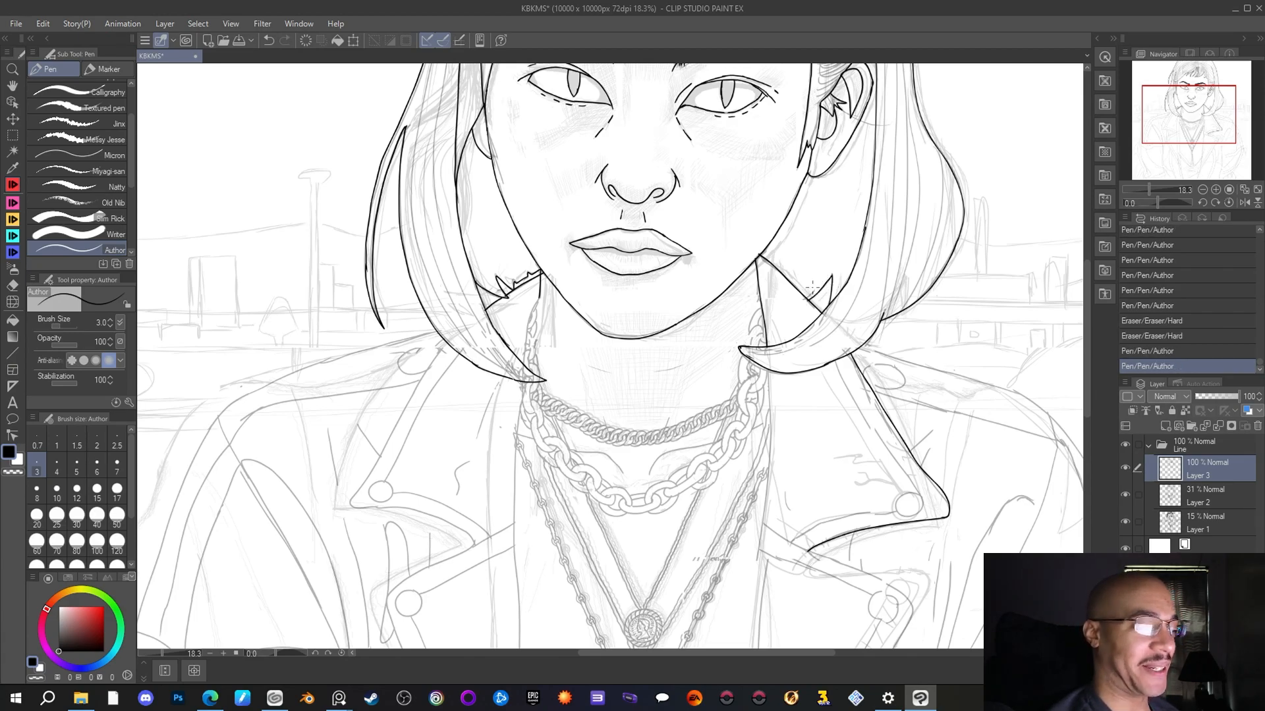
Review the inked head and the jacket sketch across the whole canvas
{"action": "scroll", "coordinate": [812, 287], "scroll_direction": "down", "scroll_amount": 3}
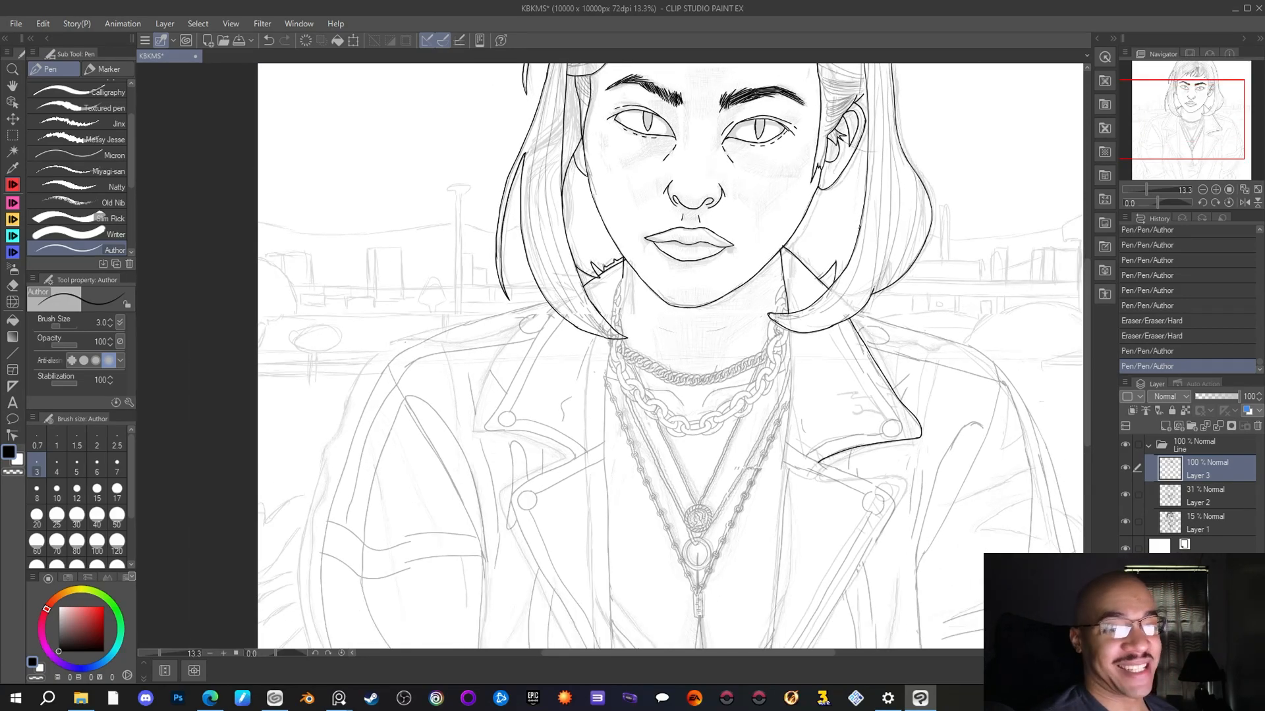
{"action": "left_click_drag", "start_coordinate": [1185, 130], "coordinate": [1204, 110]}
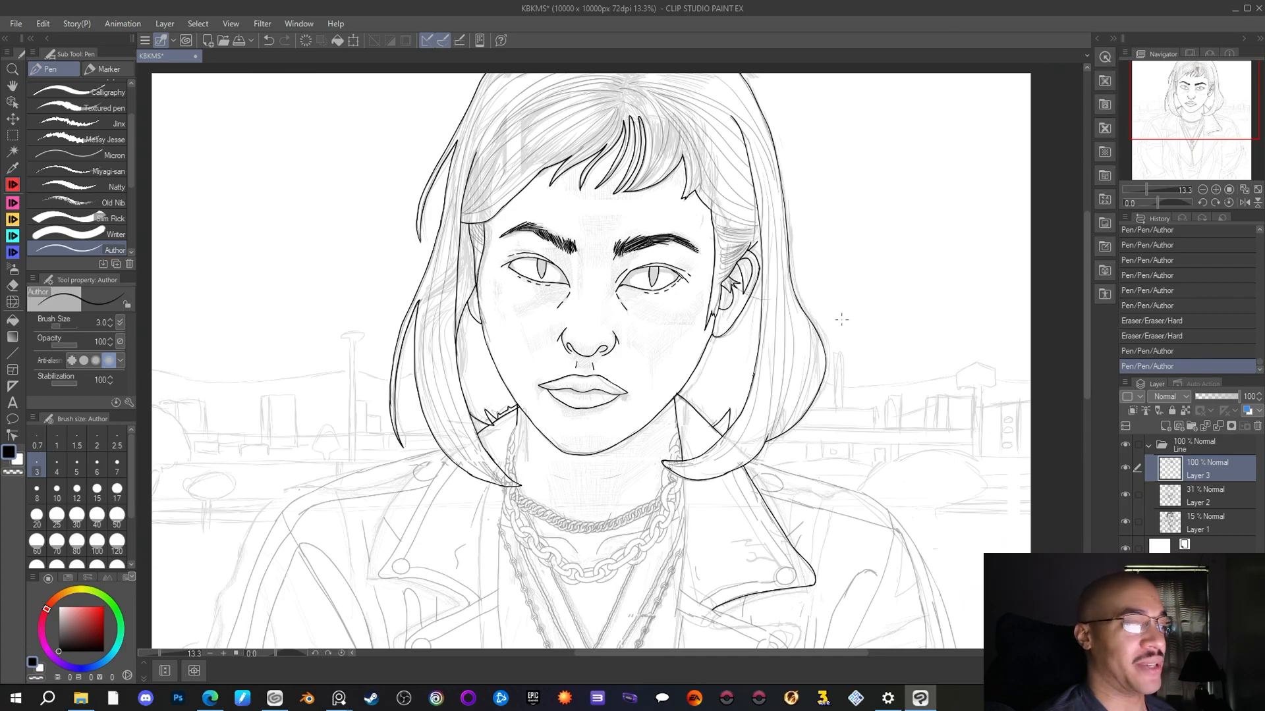
{"action": "scroll", "coordinate": [841, 319], "scroll_direction": "down", "scroll_amount": 1}
{"action": "left_click_drag", "start_coordinate": [1204, 130], "coordinate": [1204, 129]}
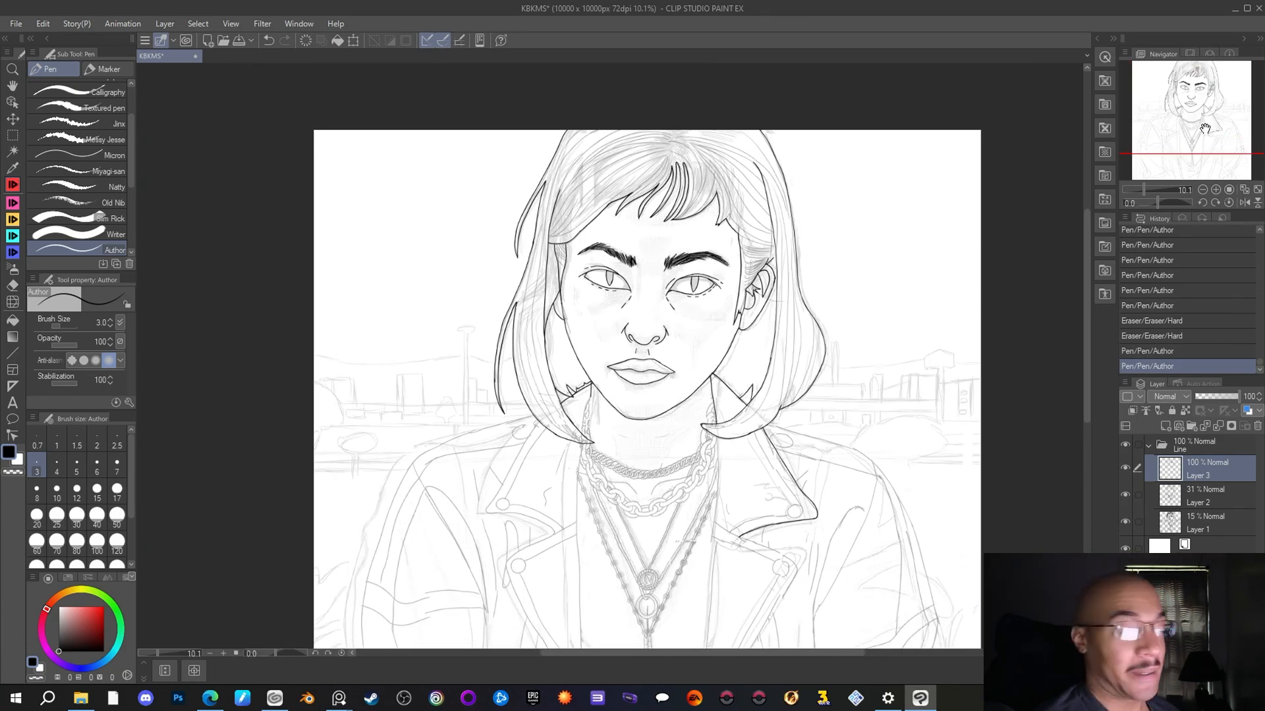
{"action": "left_click_drag", "start_coordinate": [1204, 129], "coordinate": [1171, 146]}
{"action": "left_click_drag", "start_coordinate": [1235, 110], "coordinate": [1240, 98]}
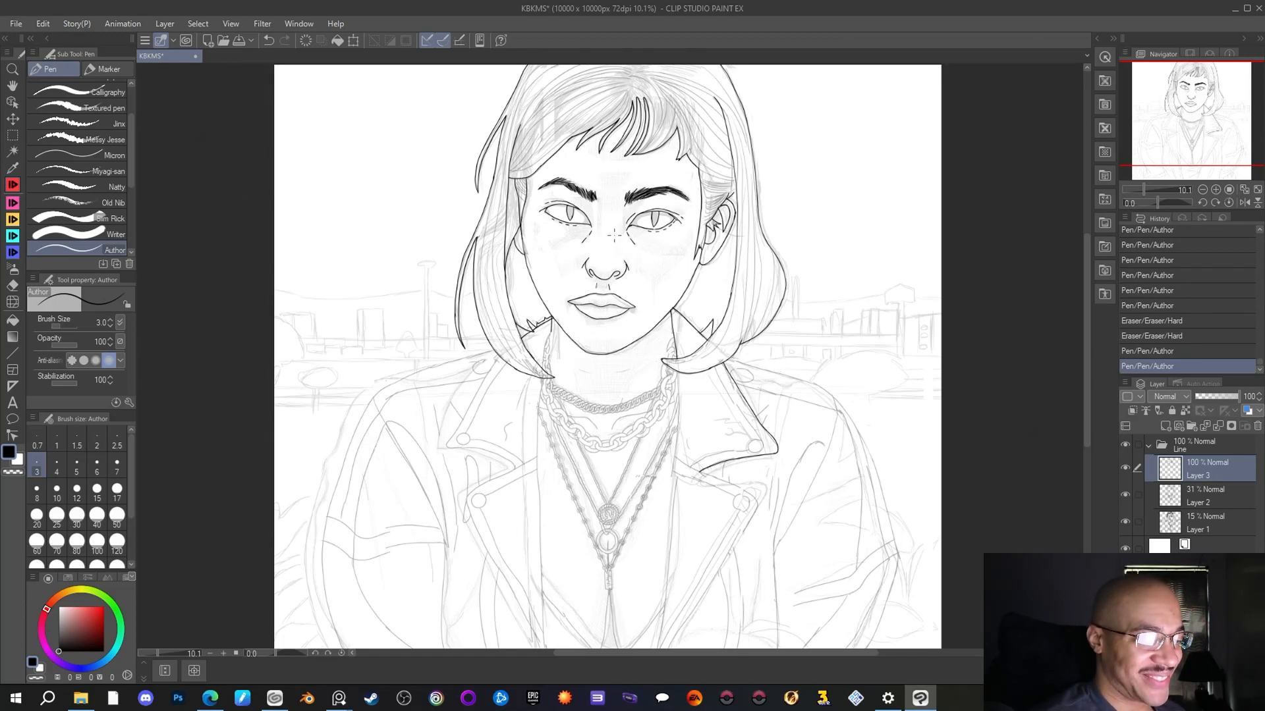
{"action": "scroll", "coordinate": [613, 343], "scroll_direction": "down", "scroll_amount": 2}
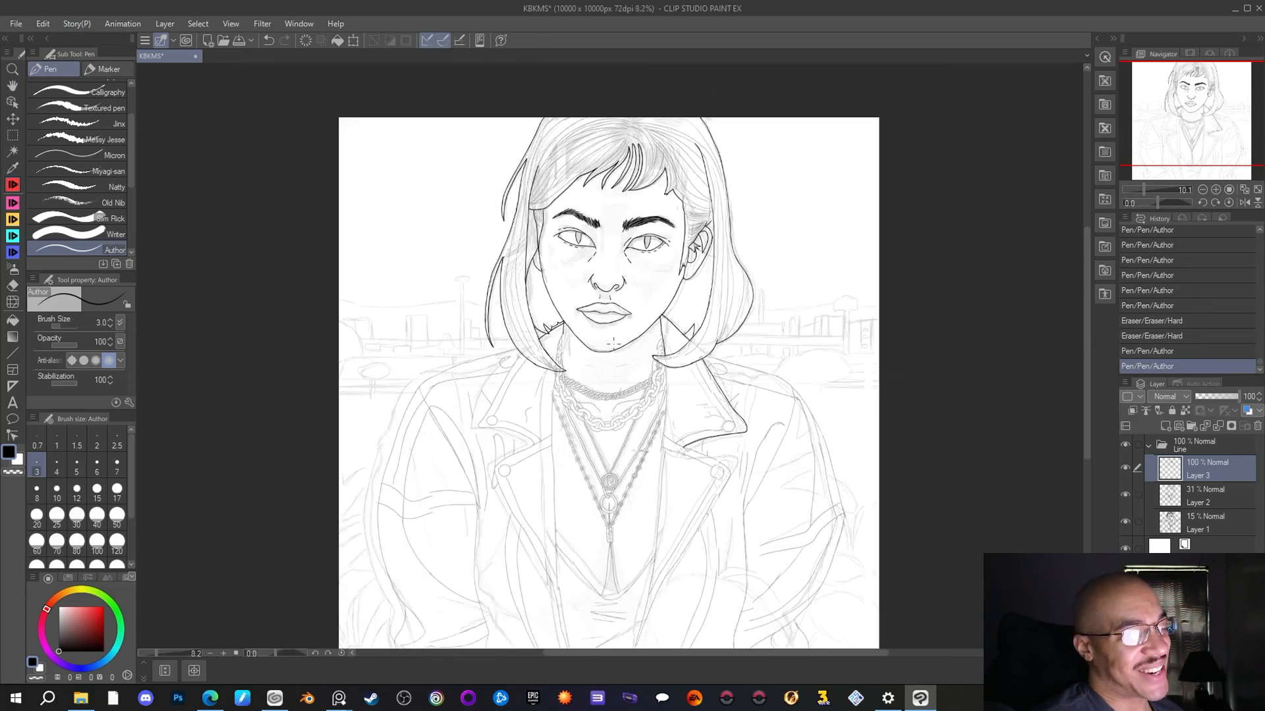
Touch up the left hair's lower tip beside the necklace with a short Author pen stroke
{"action": "scroll", "coordinate": [574, 482], "scroll_direction": "up", "scroll_amount": 2}
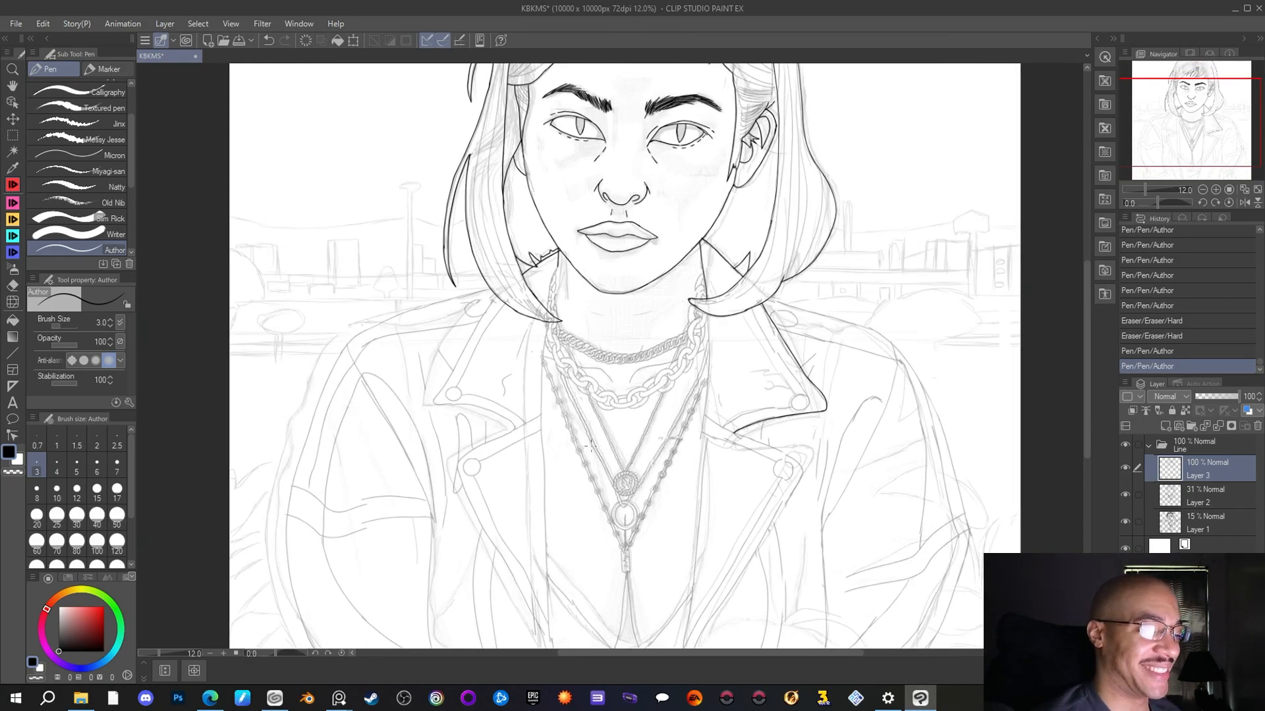
{"action": "scroll", "coordinate": [590, 428], "scroll_direction": "up", "scroll_amount": 2}
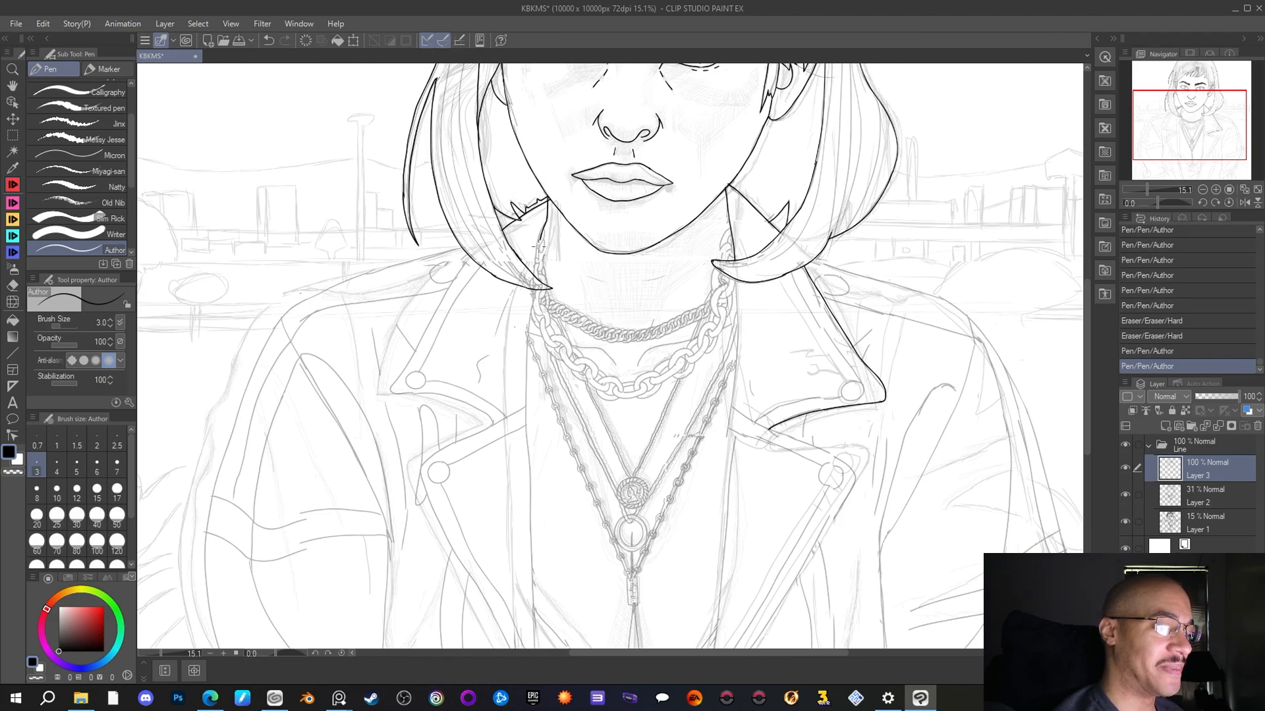
{"action": "left_click_drag", "start_coordinate": [532, 280], "coordinate": [534, 285]}
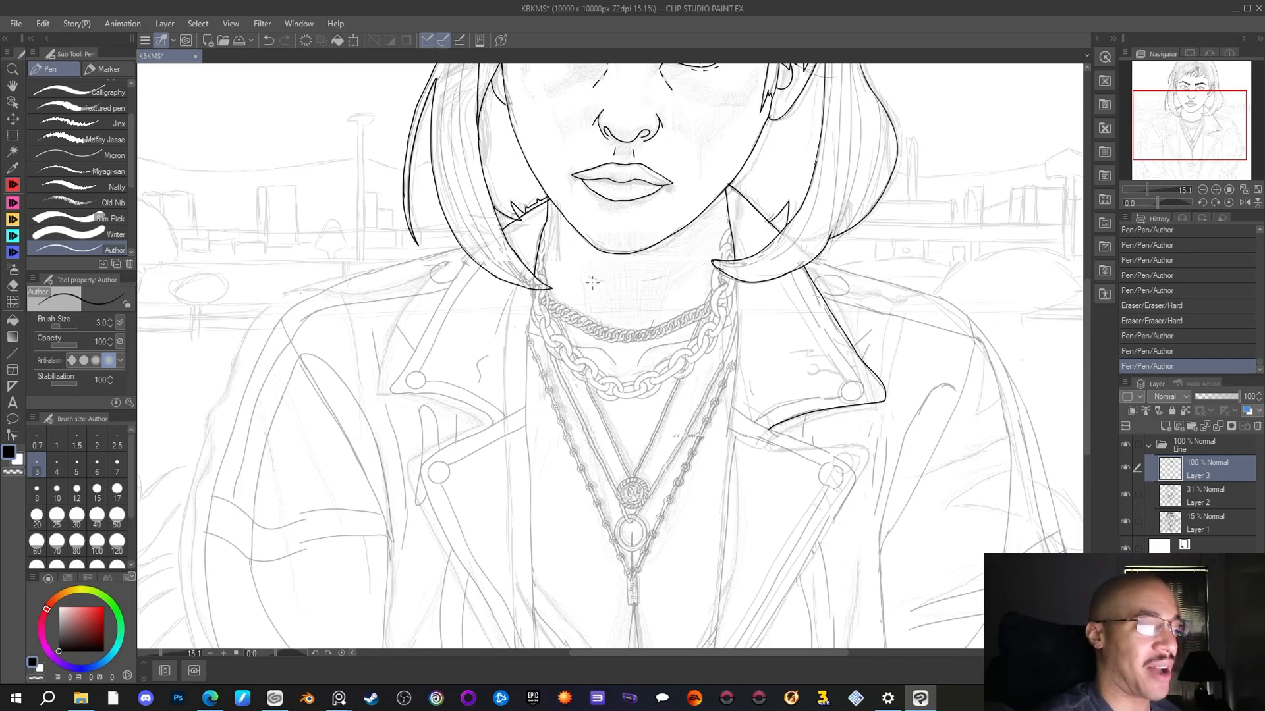
Ink the left shoulder outline of the jacket from the hair over the shoulder to the upper sleeve
{"action": "left_click_drag", "start_coordinate": [1171, 112], "coordinate": [1172, 84]}
{"action": "scroll", "coordinate": [862, 488], "scroll_direction": "down", "scroll_amount": 1}
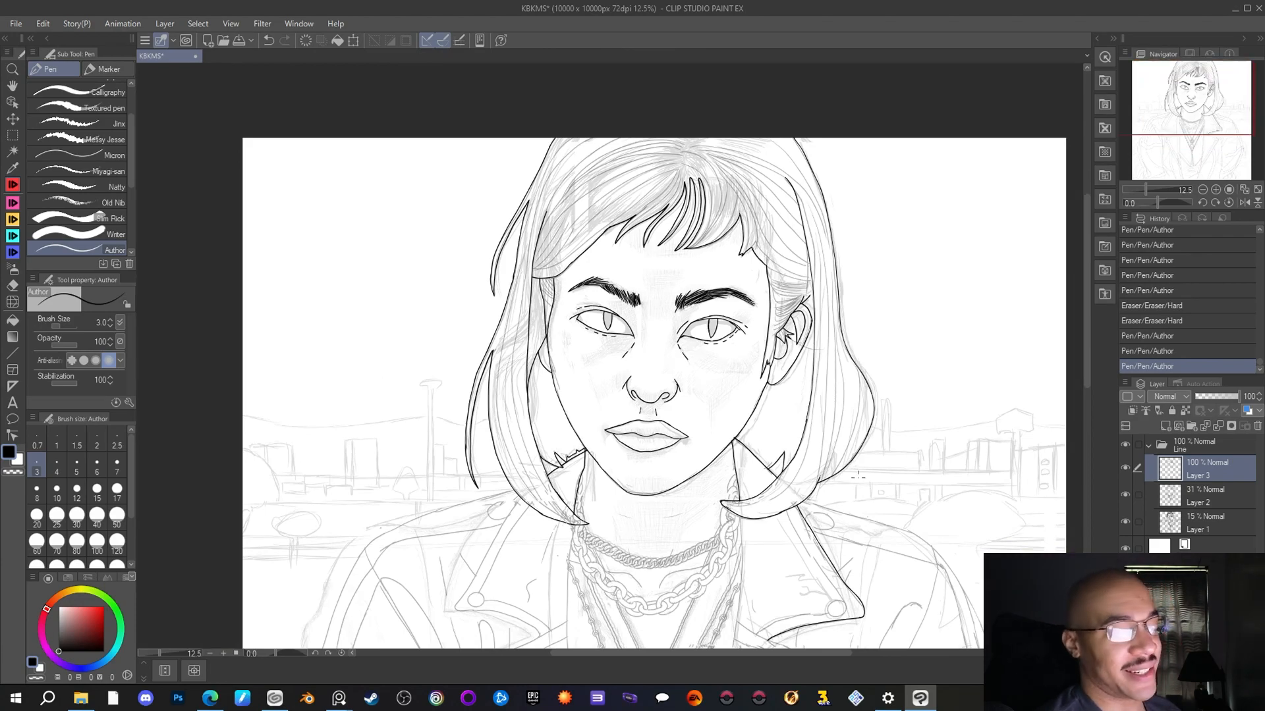
{"action": "scroll", "coordinate": [920, 552], "scroll_direction": "down", "scroll_amount": 1}
{"action": "left_click_drag", "start_coordinate": [1202, 112], "coordinate": [1207, 151]}
{"action": "scroll", "coordinate": [737, 380], "scroll_direction": "up", "scroll_amount": 1}
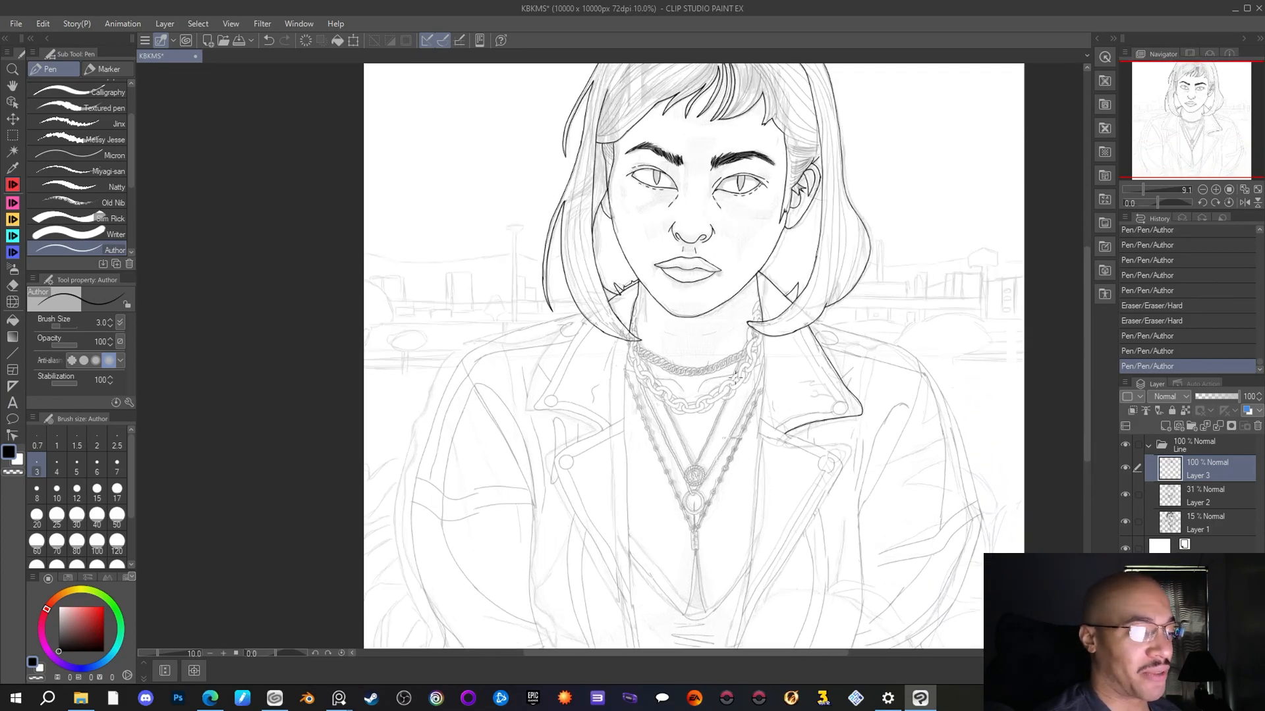
{"action": "scroll", "coordinate": [736, 377], "scroll_direction": "up", "scroll_amount": 1}
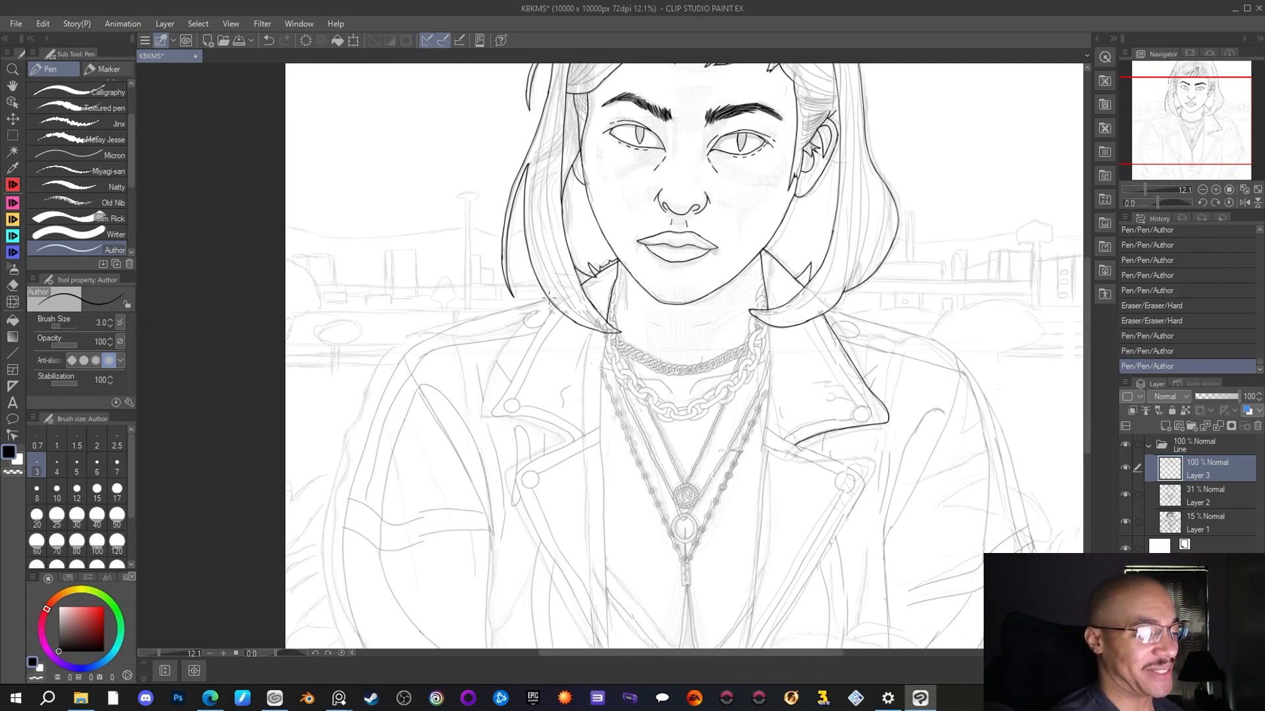
{"action": "mouse_move", "coordinate": [552, 298]}
{"action": "left_mouse_down"}
{"action": "mouse_move", "coordinate": [435, 336]}
{"action": "mouse_move", "coordinate": [387, 390]}
{"action": "left_mouse_up"}
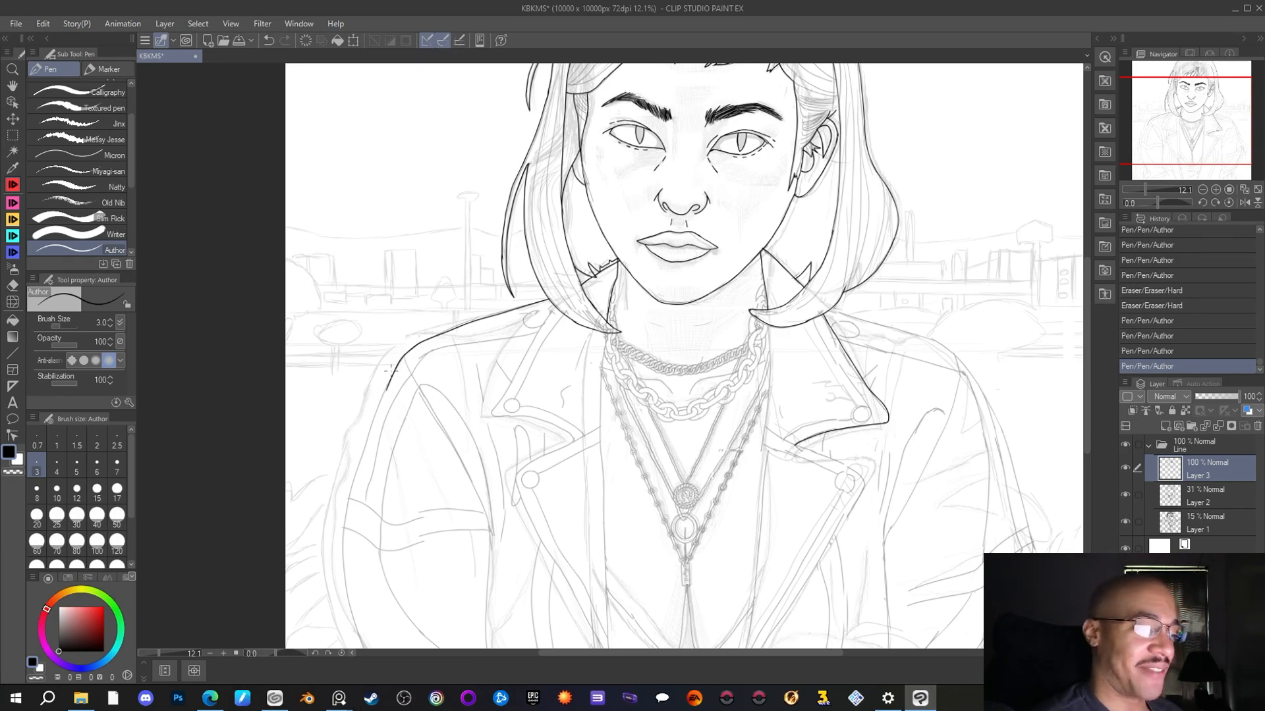
Add a small Author pen touch-up where the right hair's lower edge meets the jacket collar
{"action": "scroll", "coordinate": [394, 339], "scroll_direction": "down", "scroll_amount": 3}
{"action": "left_click_drag", "start_coordinate": [1163, 118], "coordinate": [1164, 115]}
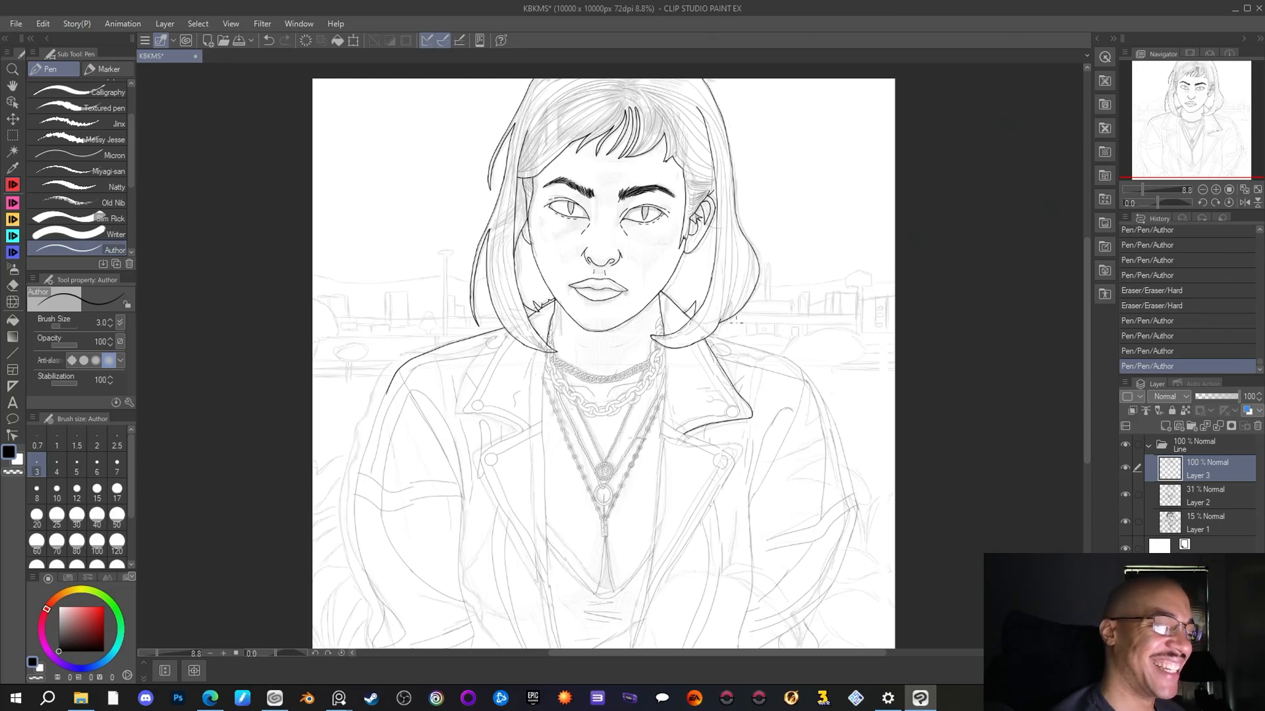
{"action": "left_click_drag", "start_coordinate": [711, 335], "coordinate": [710, 336]}
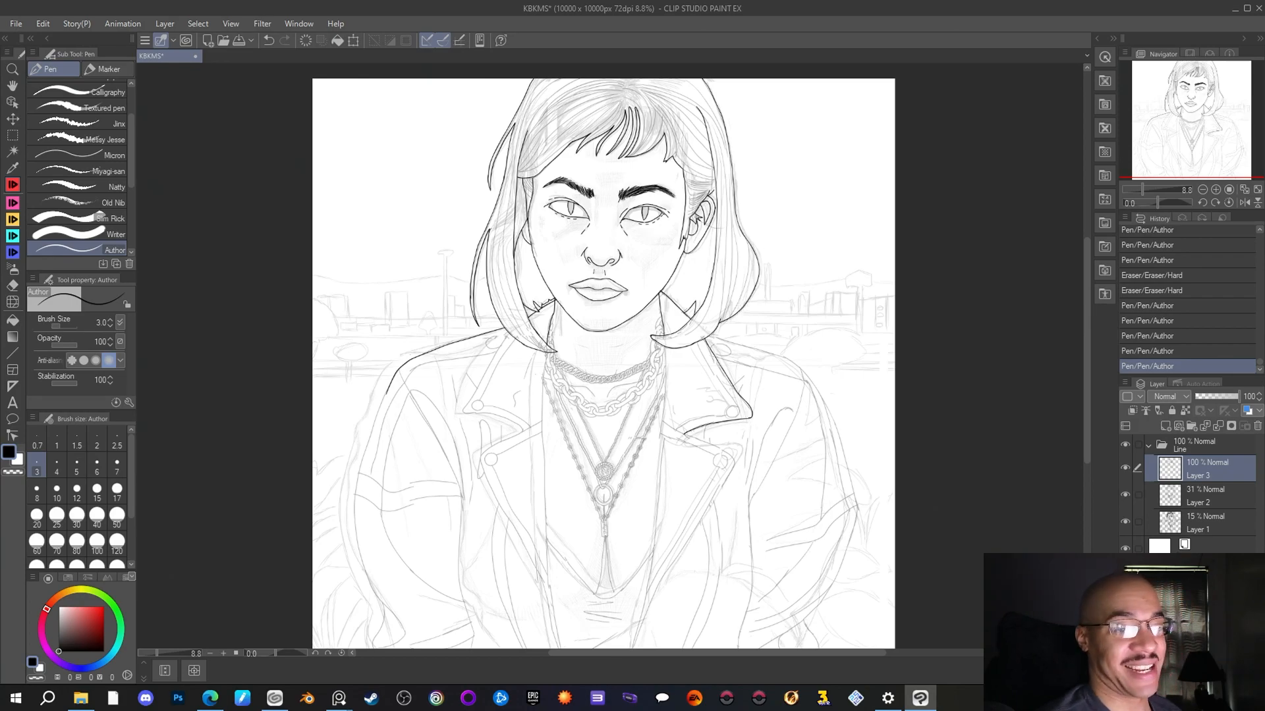
{"action": "left_click_drag", "start_coordinate": [1244, 133], "coordinate": [1256, 136]}
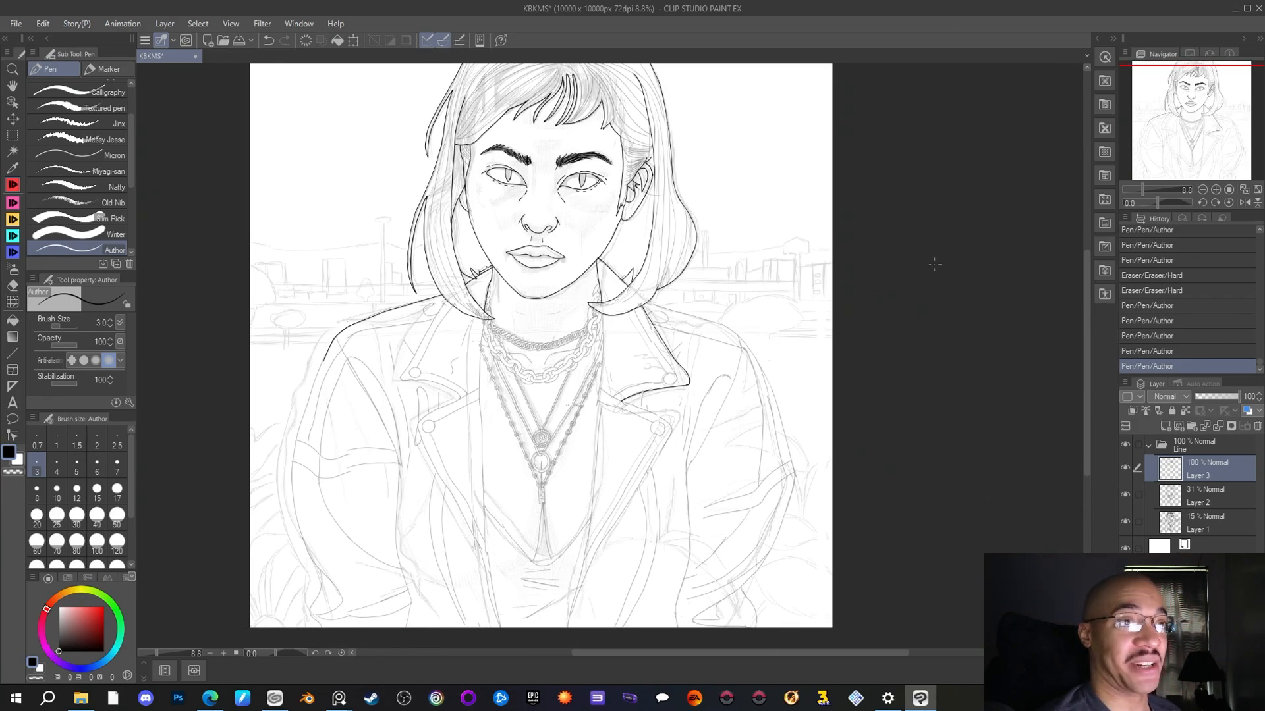
Ink the jacket's shoulder line outward from the hair tip on the figure's right-hand side as viewed, using short Author pen strokes
{"action": "scroll", "coordinate": [736, 359], "scroll_direction": "up", "scroll_amount": 2}
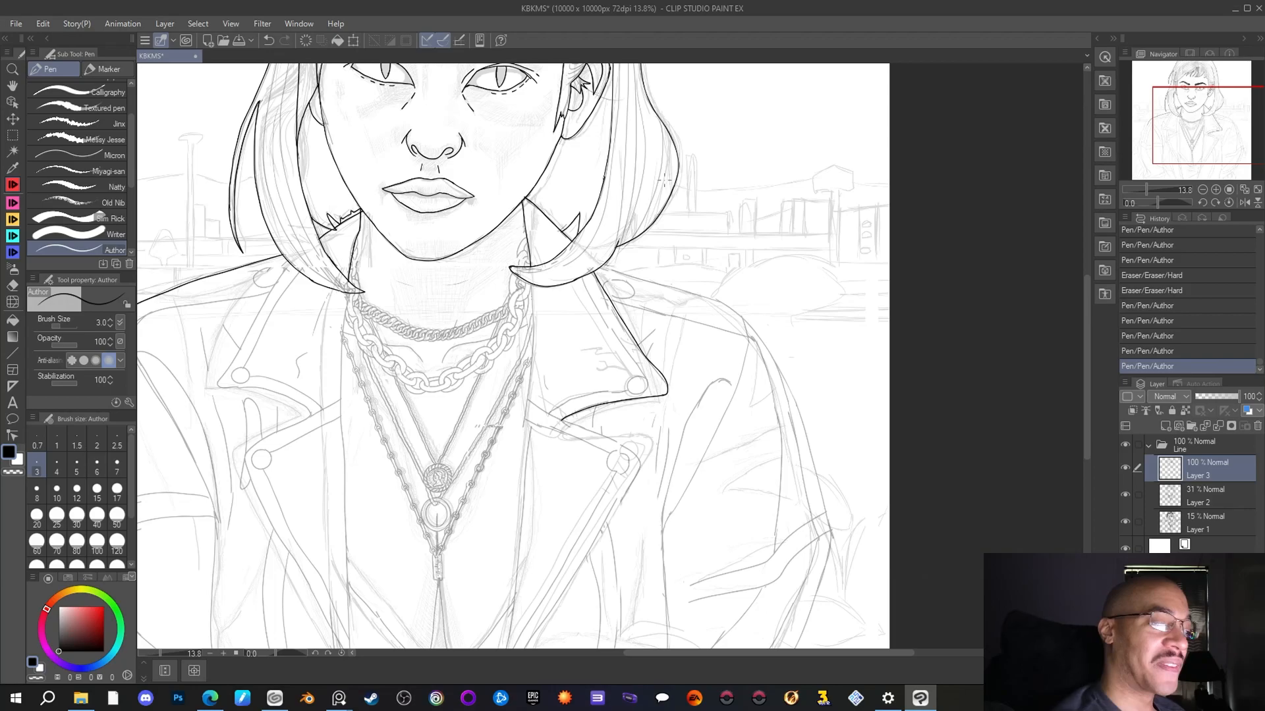
{"action": "left_click_drag", "start_coordinate": [594, 272], "coordinate": [602, 266]}
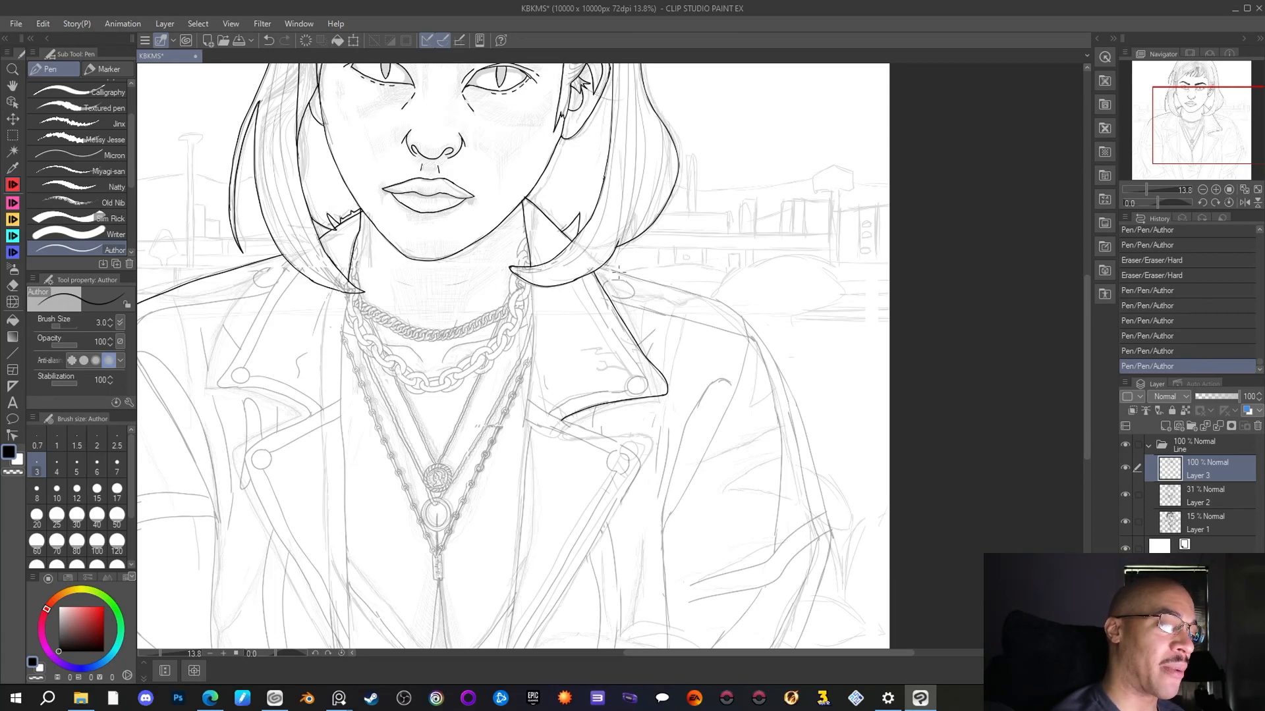
{"action": "left_click_drag", "start_coordinate": [601, 266], "coordinate": [622, 271]}
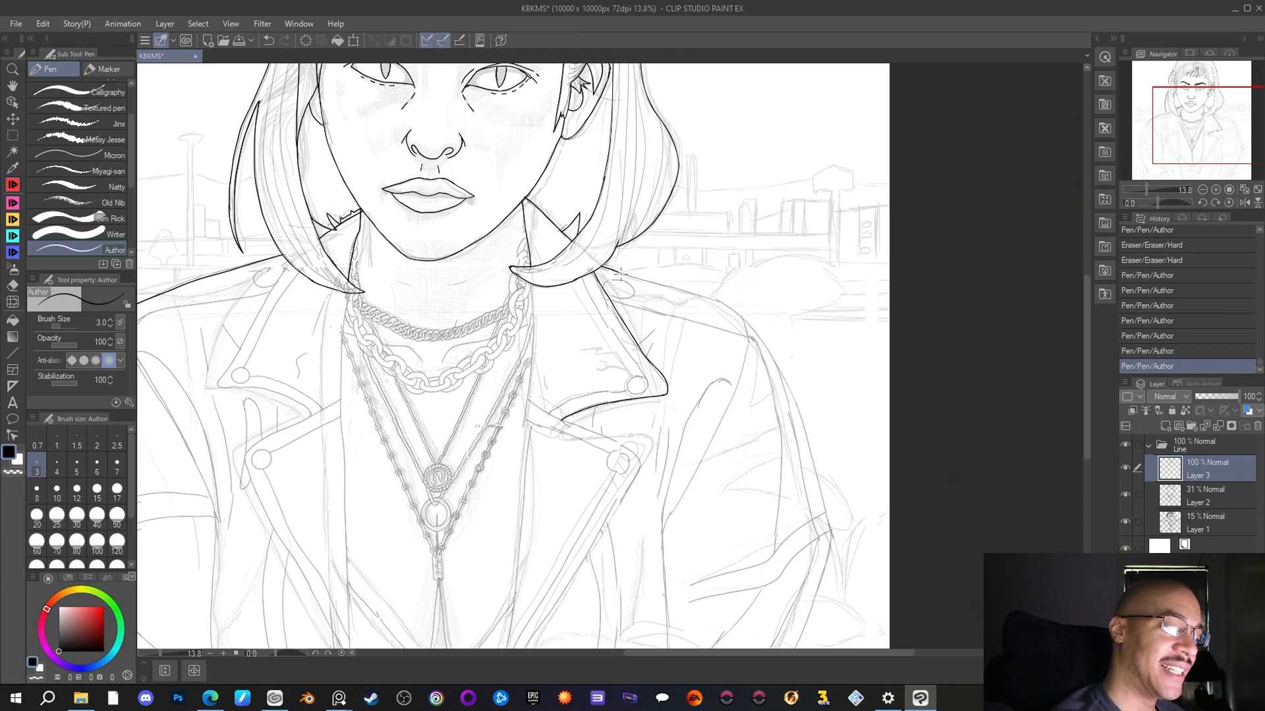
{"action": "left_click_drag", "start_coordinate": [602, 267], "coordinate": [629, 276]}
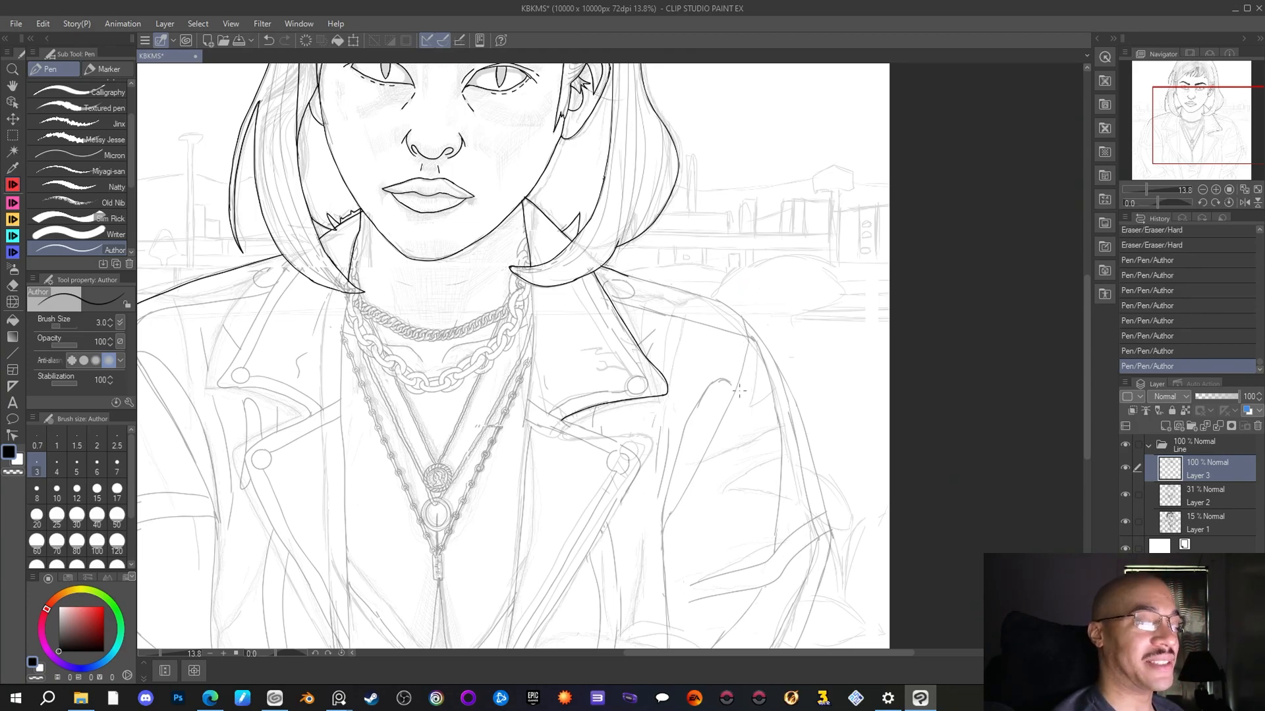
{"action": "scroll", "coordinate": [750, 434], "scroll_direction": "down", "scroll_amount": 4}
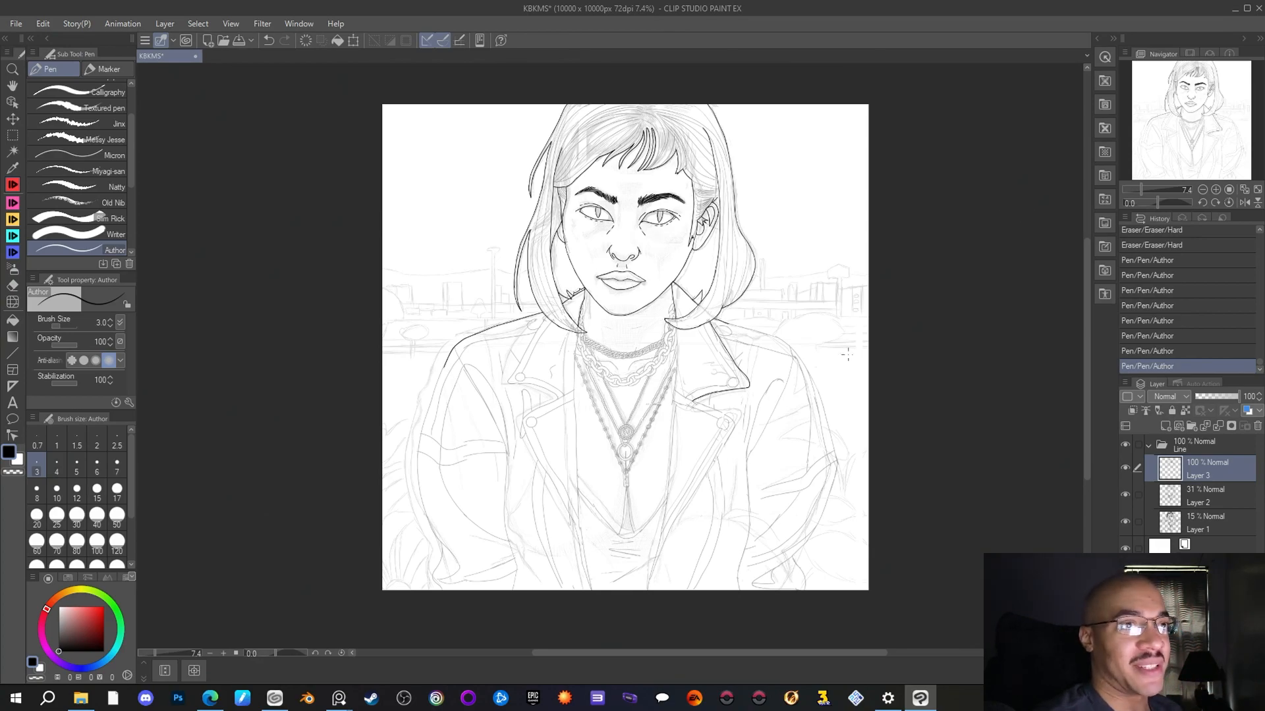
{"action": "scroll", "coordinate": [771, 395], "scroll_direction": "up", "scroll_amount": 3}
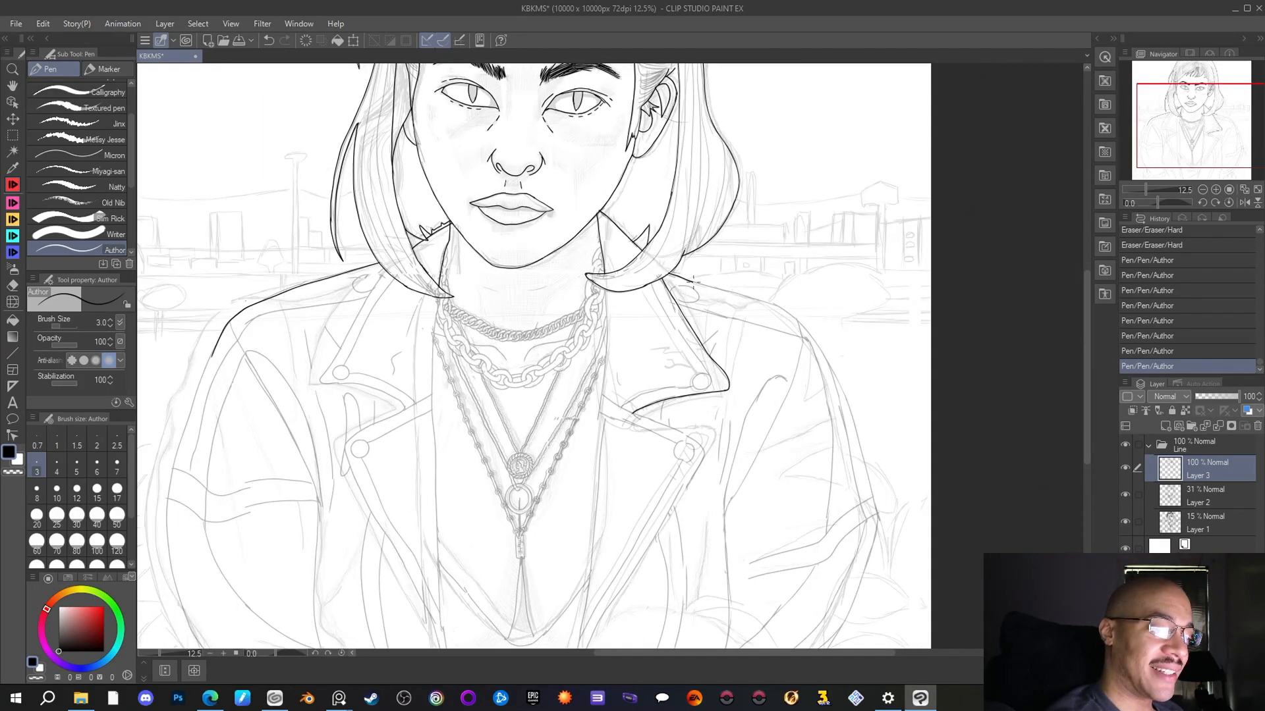
{"action": "left_click_drag", "start_coordinate": [692, 281], "coordinate": [706, 283]}
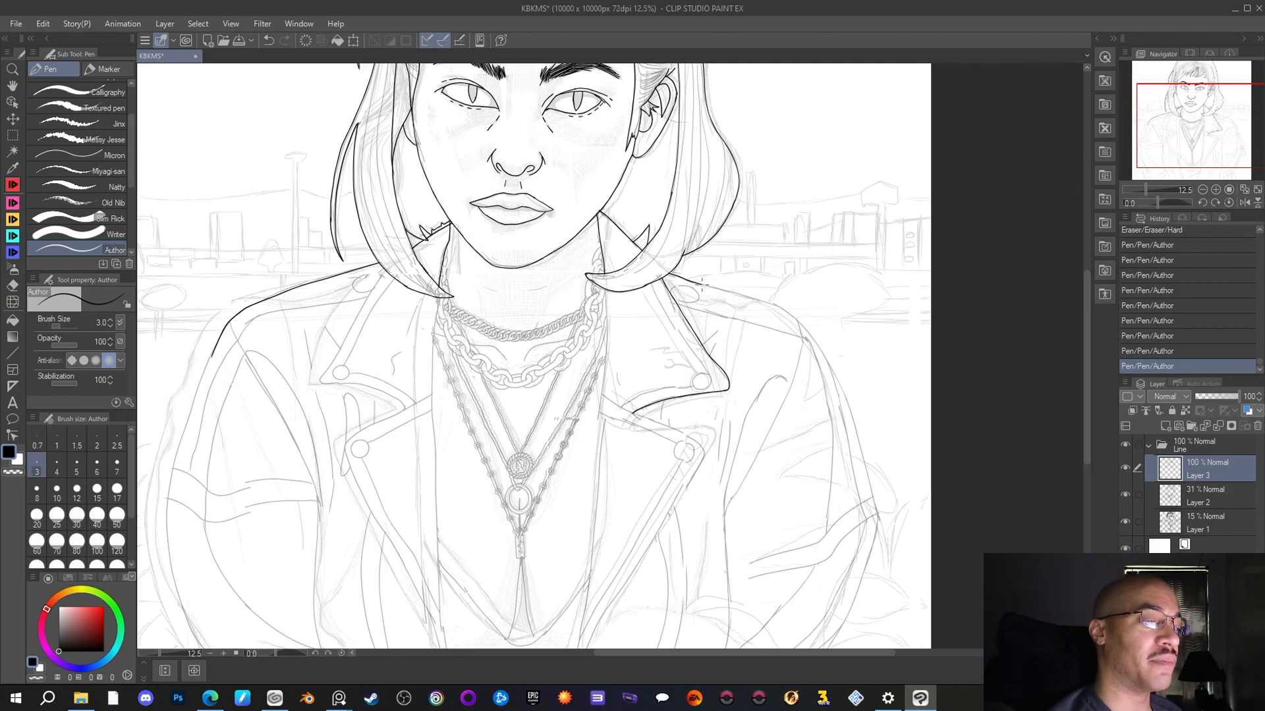
{"action": "left_click_drag", "start_coordinate": [703, 285], "coordinate": [720, 290]}
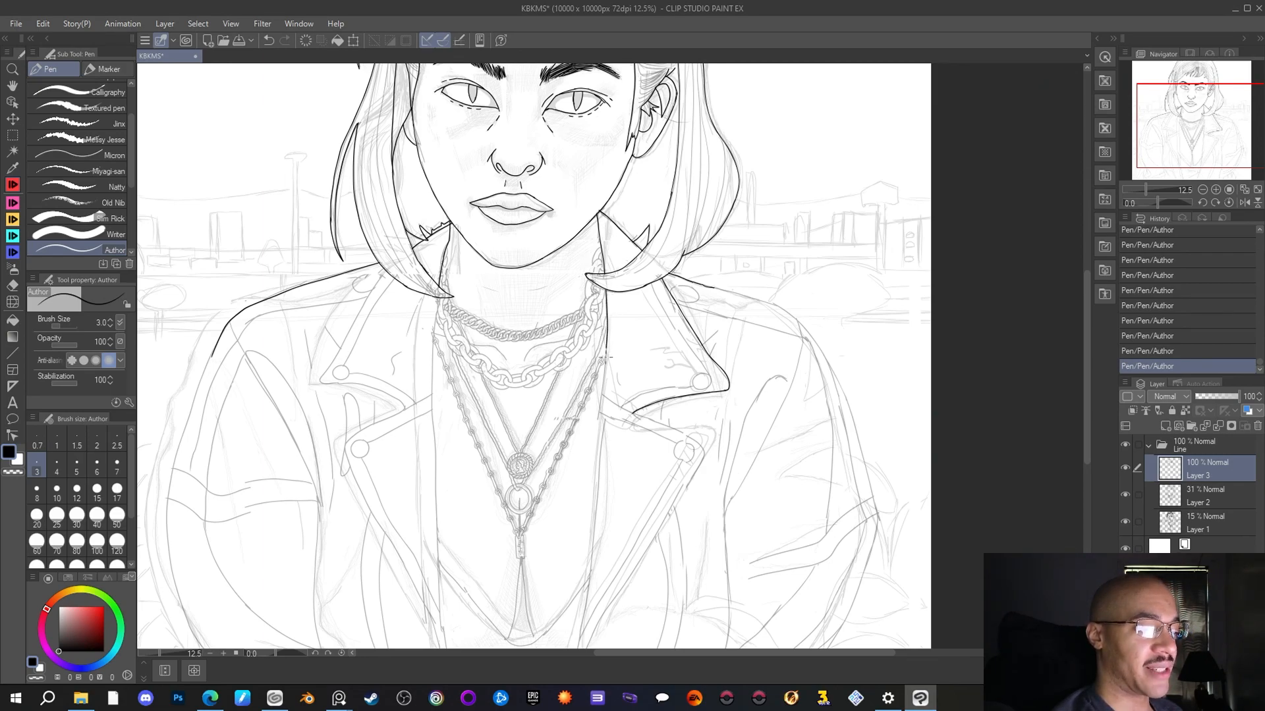
Ink the jacket's inner front edge right of the necklaces and the outline of the left collar lapel
{"action": "left_click_drag", "start_coordinate": [602, 373], "coordinate": [600, 395]}
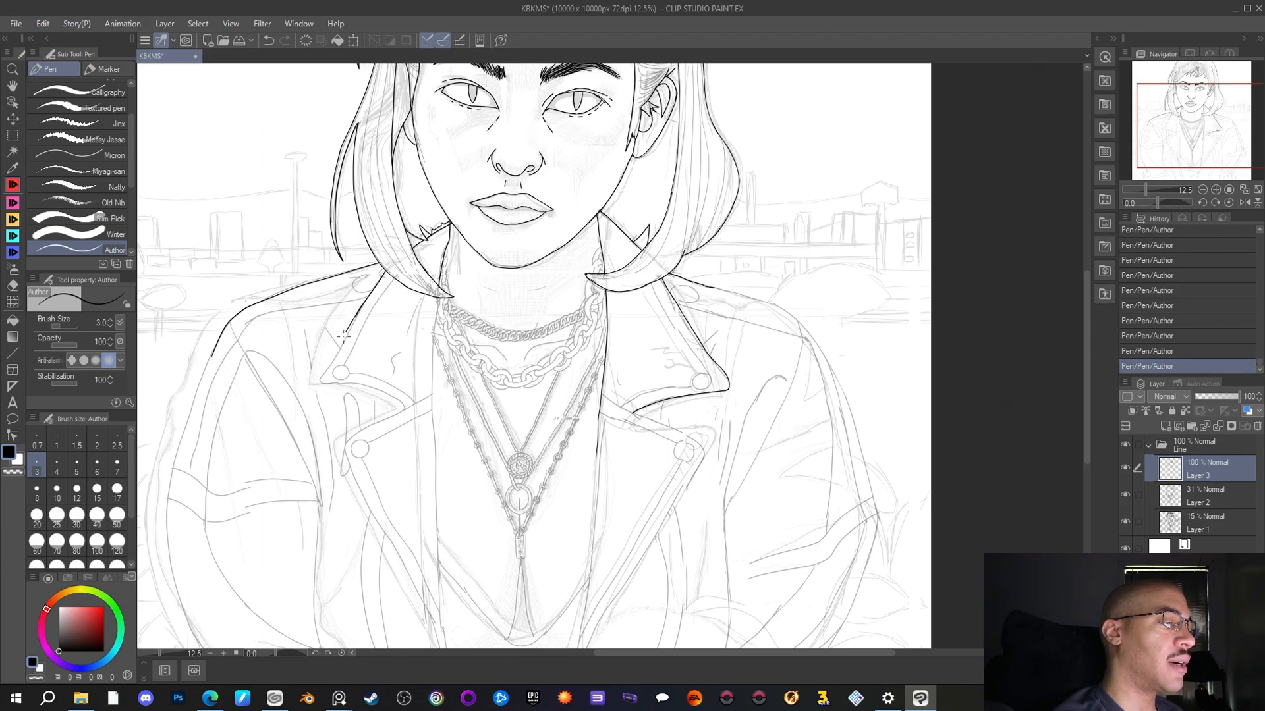
{"action": "left_click_drag", "start_coordinate": [339, 344], "coordinate": [320, 388]}
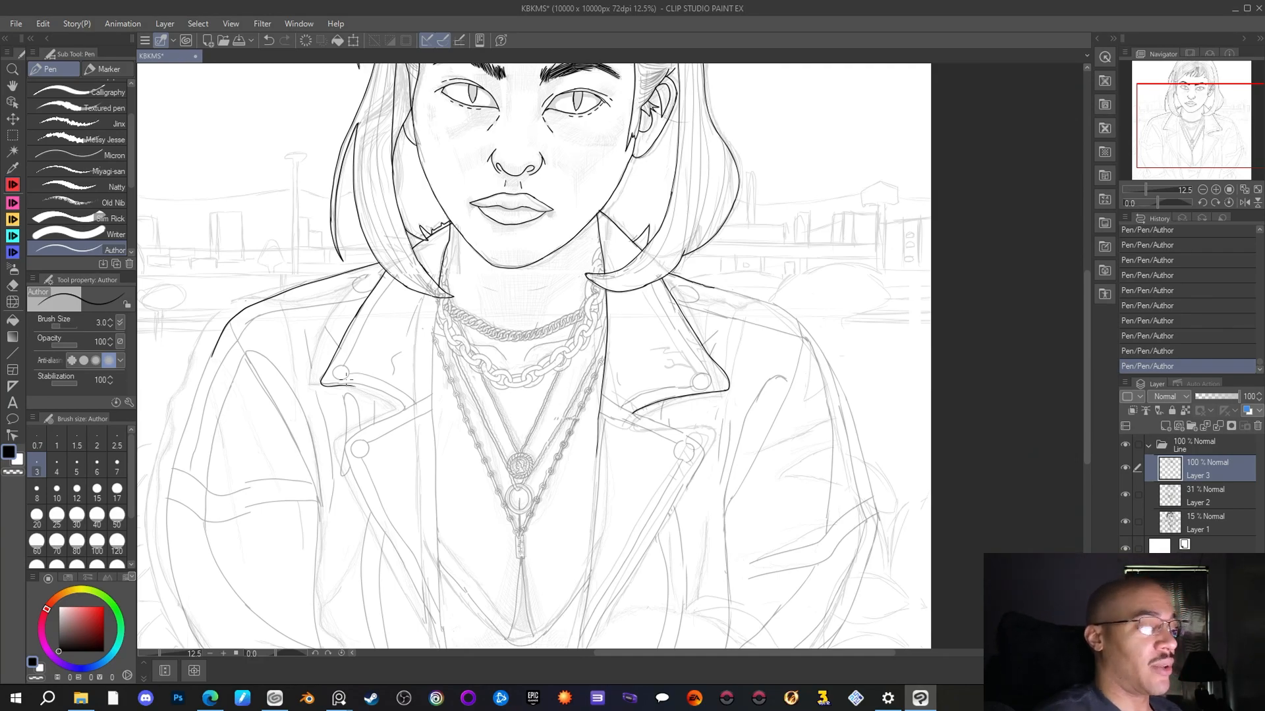
Ink the outer contour of the left sleeve from shoulder to forearm and the jacket's inner front edge left of the necklaces
{"action": "scroll", "coordinate": [334, 387], "scroll_direction": "down", "scroll_amount": 2}
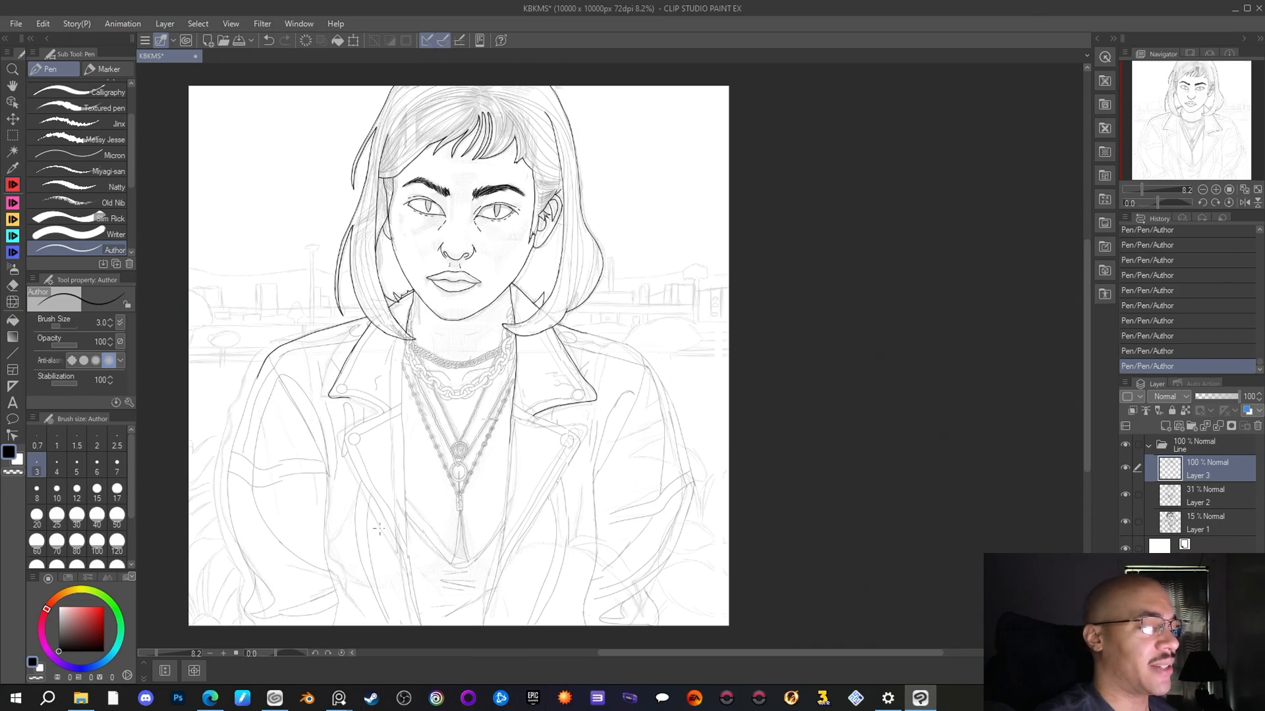
{"action": "scroll", "coordinate": [403, 546], "scroll_direction": "up", "scroll_amount": 2}
{"action": "left_click_drag", "start_coordinate": [1202, 148], "coordinate": [1193, 147]}
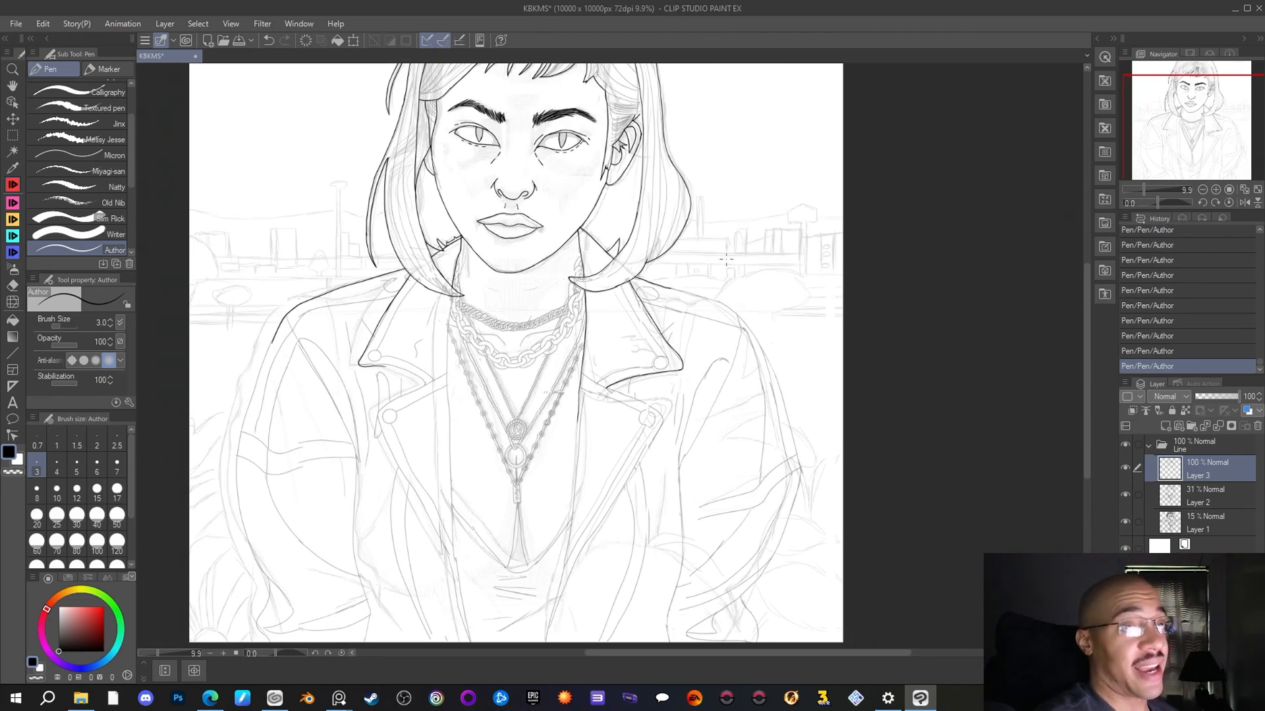
{"action": "mouse_move", "coordinate": [1161, 117]}
{"action": "left_mouse_down"}
{"action": "mouse_move", "coordinate": [1155, 98]}
{"action": "mouse_move", "coordinate": [1153, 117]}
{"action": "left_mouse_up"}
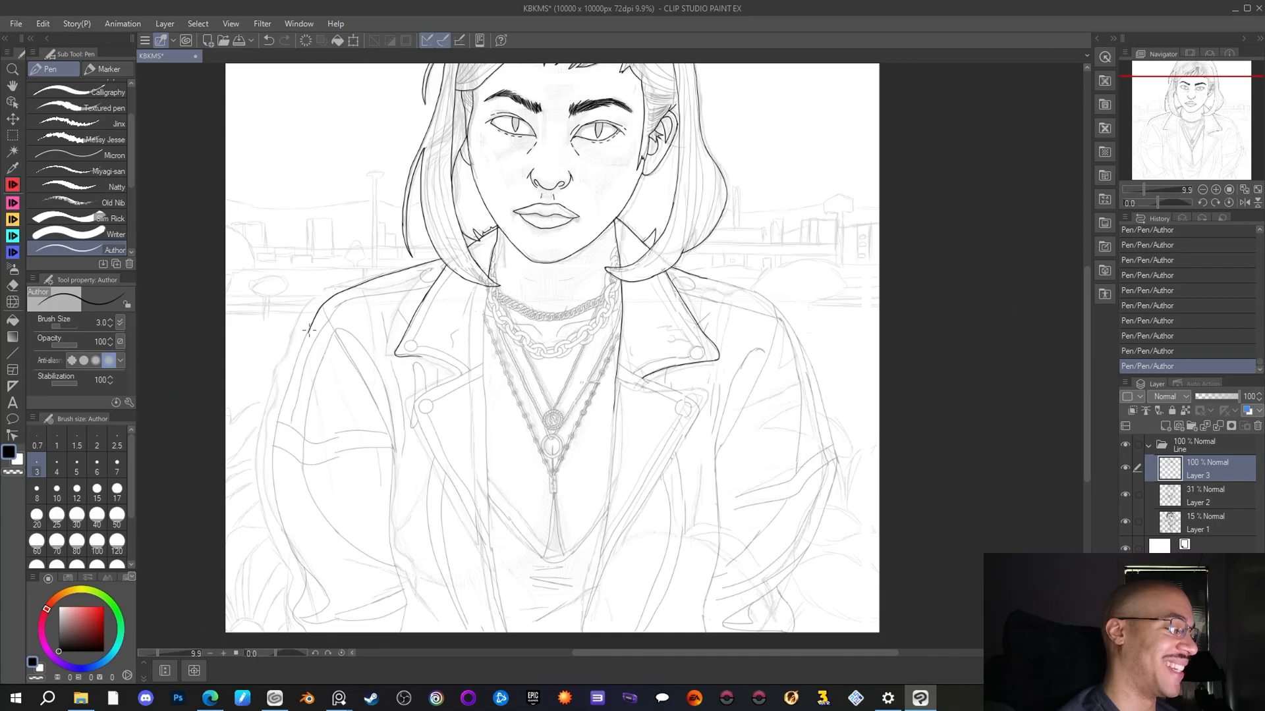
{"action": "mouse_move", "coordinate": [309, 332]}
{"action": "left_mouse_down"}
{"action": "mouse_move", "coordinate": [274, 453]}
{"action": "mouse_move", "coordinate": [280, 542]}
{"action": "mouse_move", "coordinate": [298, 571]}
{"action": "left_mouse_up"}
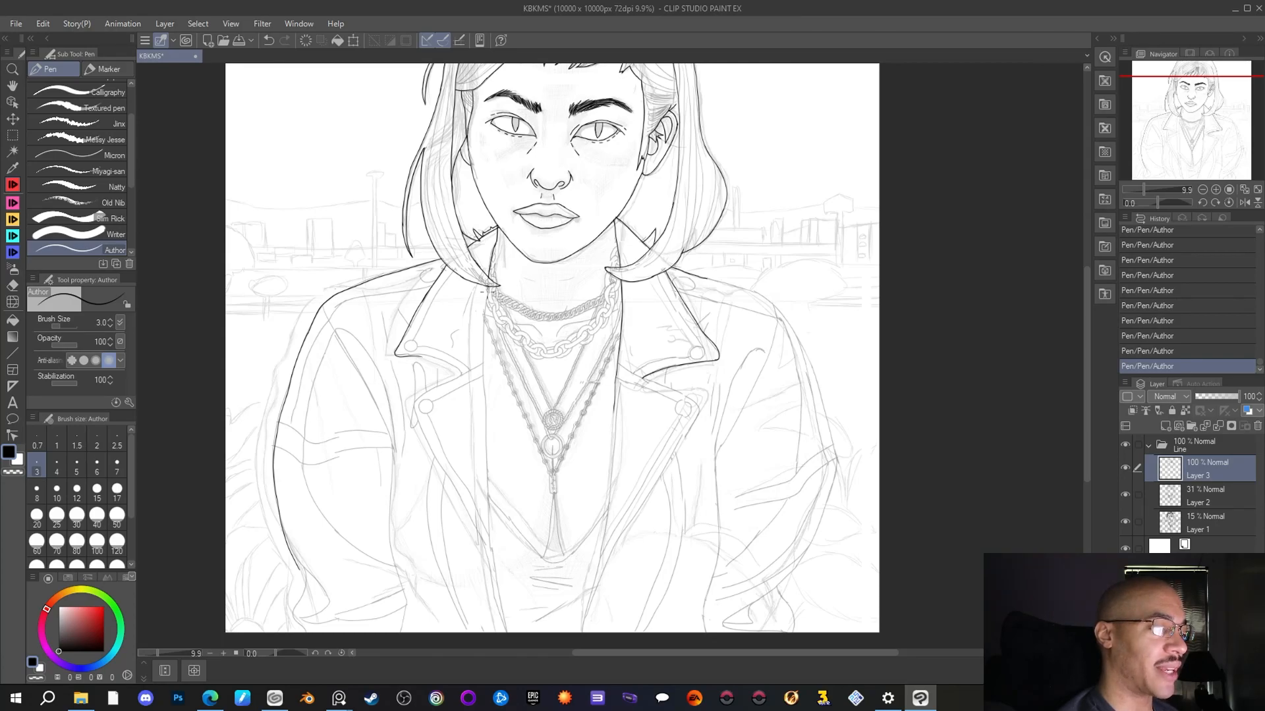
{"action": "left_click_drag", "start_coordinate": [483, 354], "coordinate": [484, 404]}
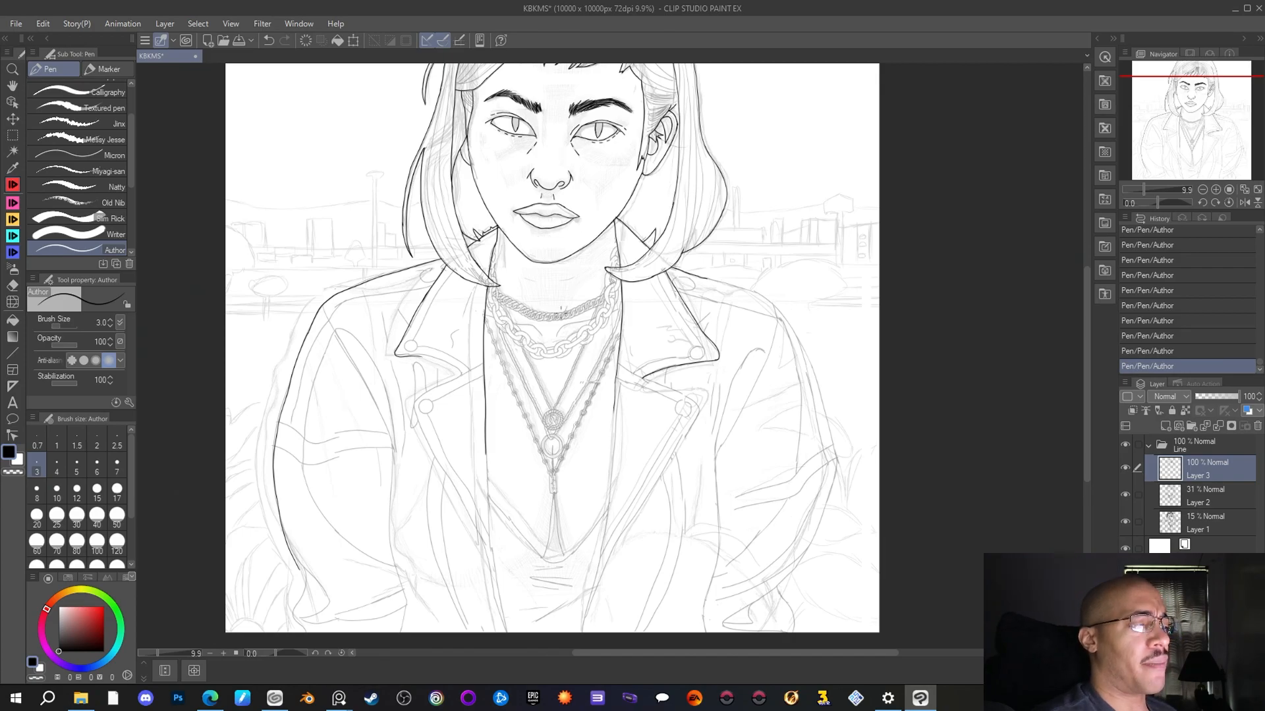
Ink the thick chain necklace link by link from under the right hair tip down along the neck
{"action": "scroll", "coordinate": [560, 310], "scroll_direction": "up", "scroll_amount": 5}
{"action": "left_click_drag", "start_coordinate": [1161, 123], "coordinate": [1162, 115]}
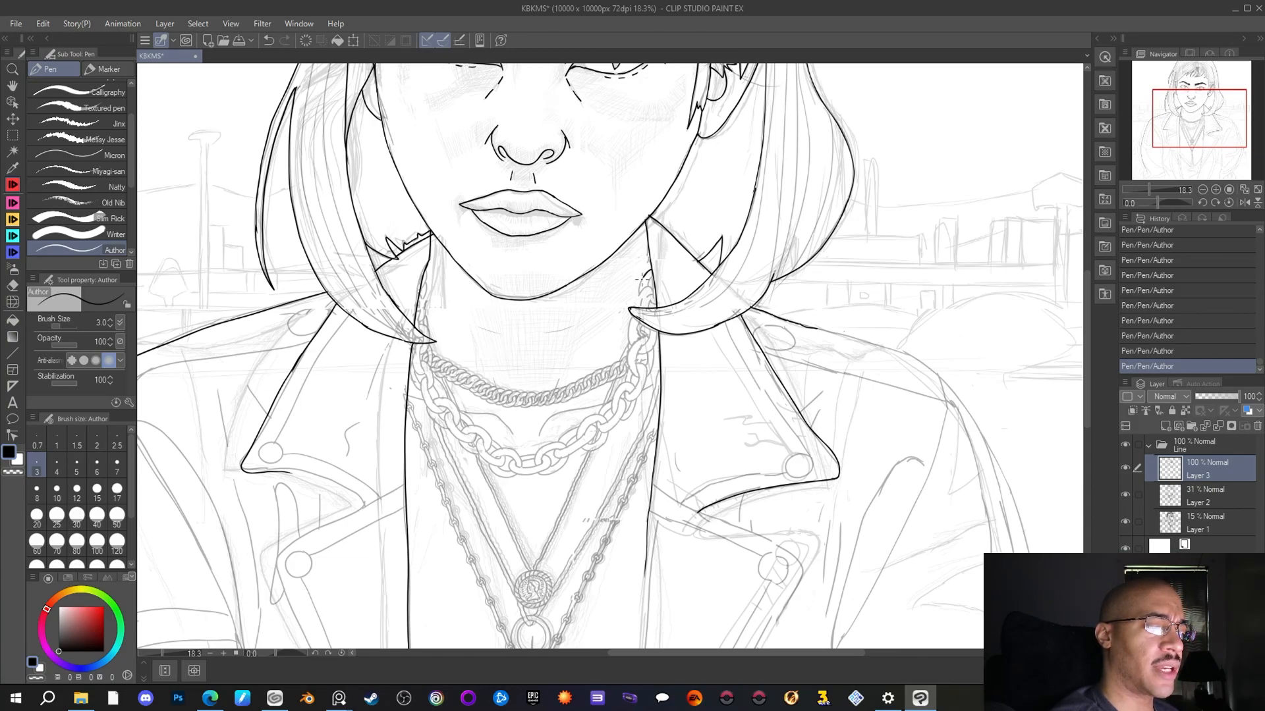
{"action": "left_click_drag", "start_coordinate": [638, 291], "coordinate": [639, 299]}
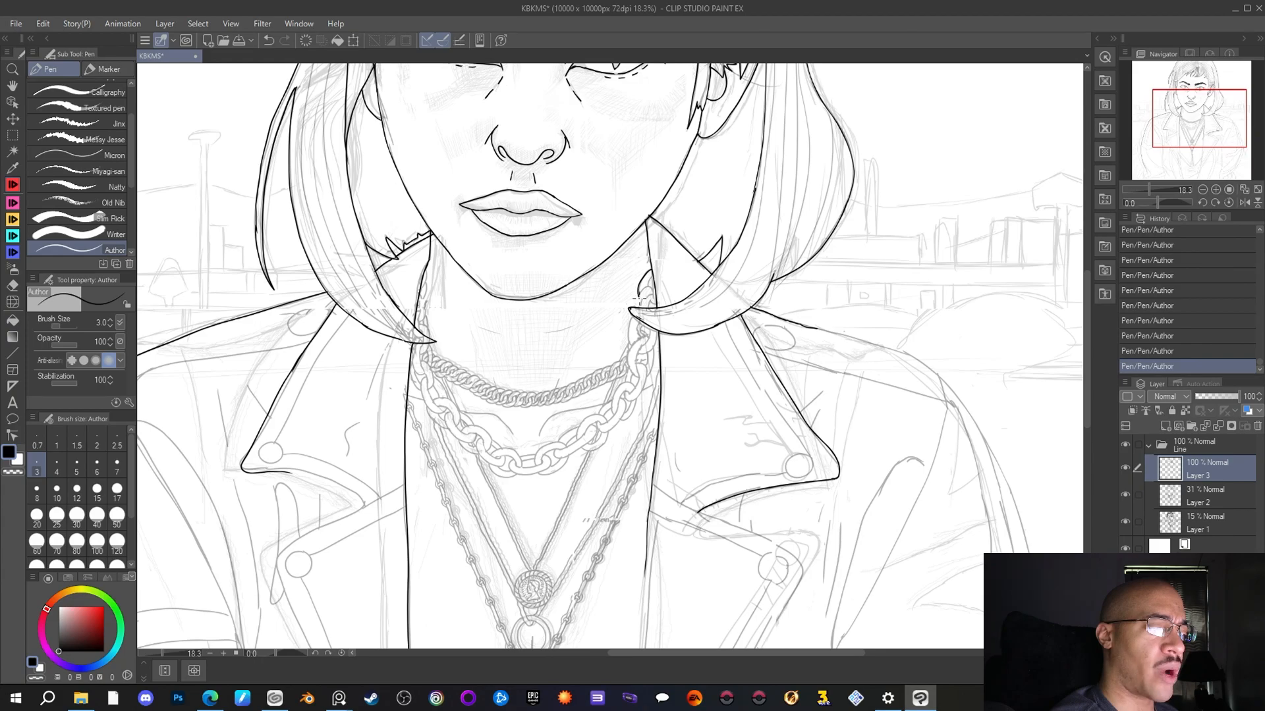
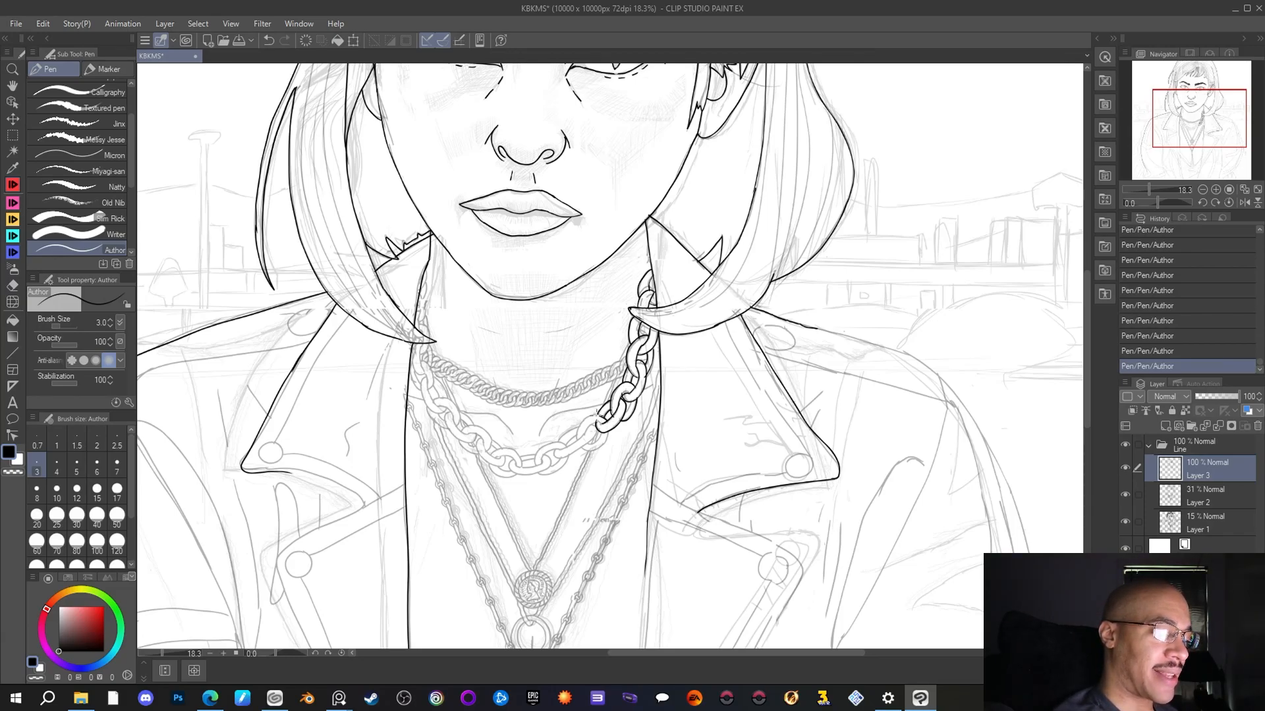
{"action": "left_click_drag", "start_coordinate": [581, 420], "coordinate": [576, 444]}
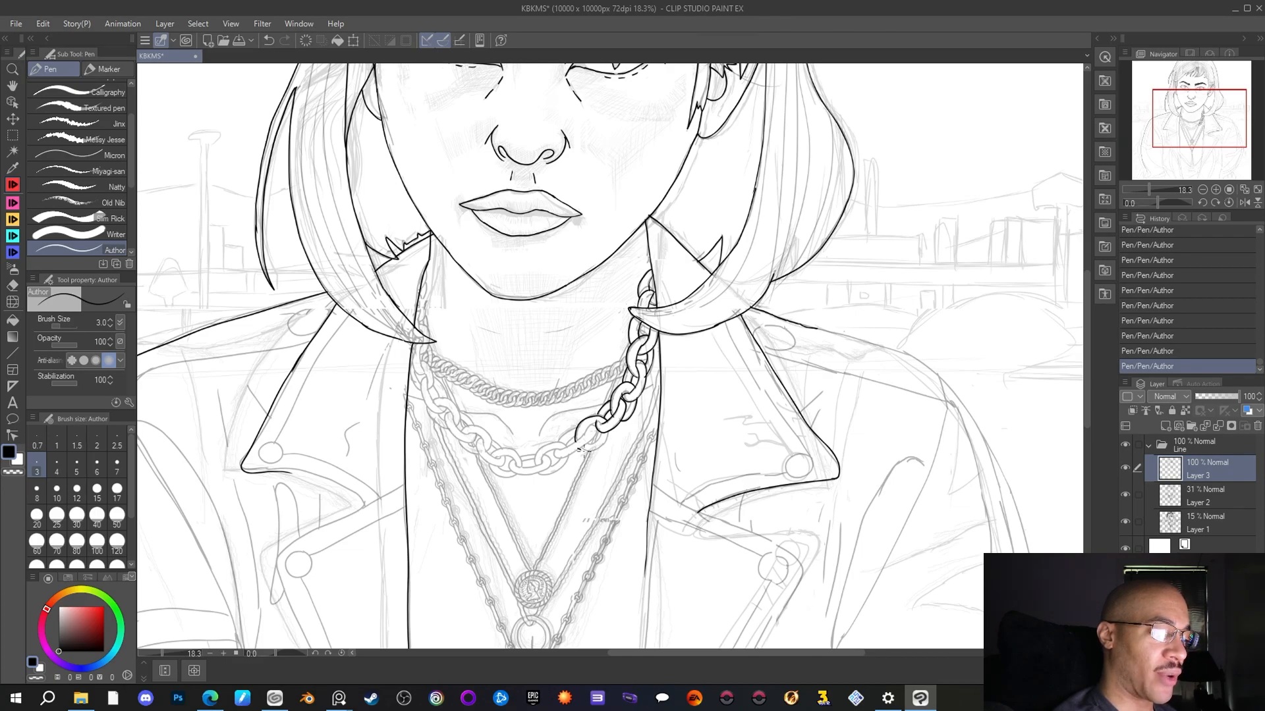
{"action": "mouse_move", "coordinate": [596, 450]}
{"action": "left_mouse_down"}
{"action": "mouse_move", "coordinate": [612, 433]}
{"action": "mouse_move", "coordinate": [583, 446]}
{"action": "mouse_move", "coordinate": [590, 429]}
{"action": "left_mouse_up"}
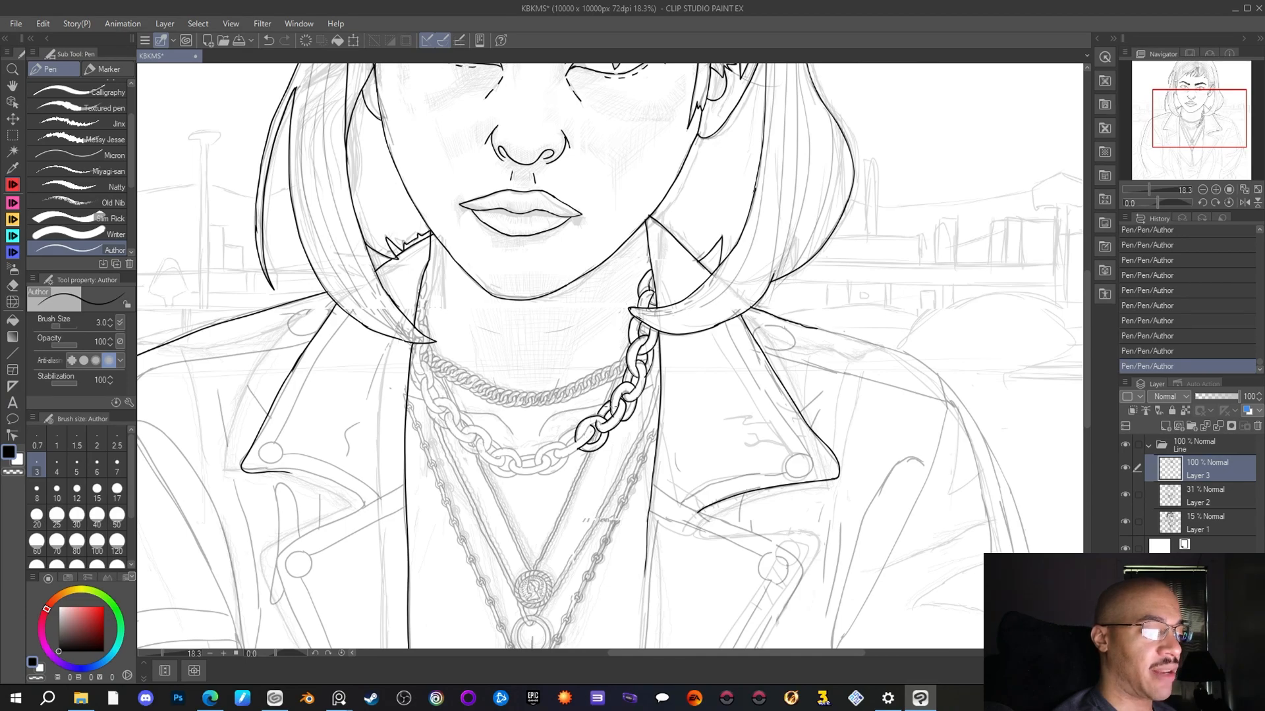
{"action": "mouse_move", "coordinate": [585, 431]}
{"action": "left_mouse_down"}
{"action": "mouse_move", "coordinate": [550, 452]}
{"action": "mouse_move", "coordinate": [566, 461]}
{"action": "mouse_move", "coordinate": [589, 437]}
{"action": "left_mouse_up"}
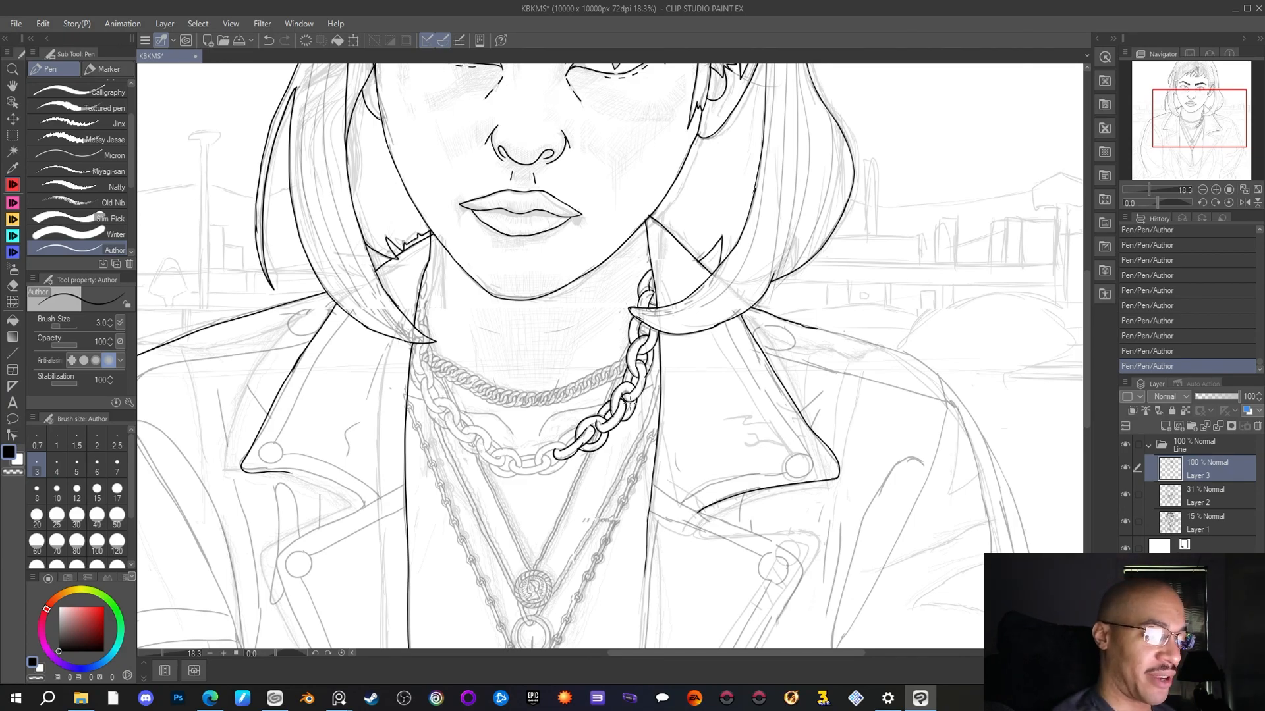
{"action": "left_click_drag", "start_coordinate": [622, 413], "coordinate": [636, 401]}
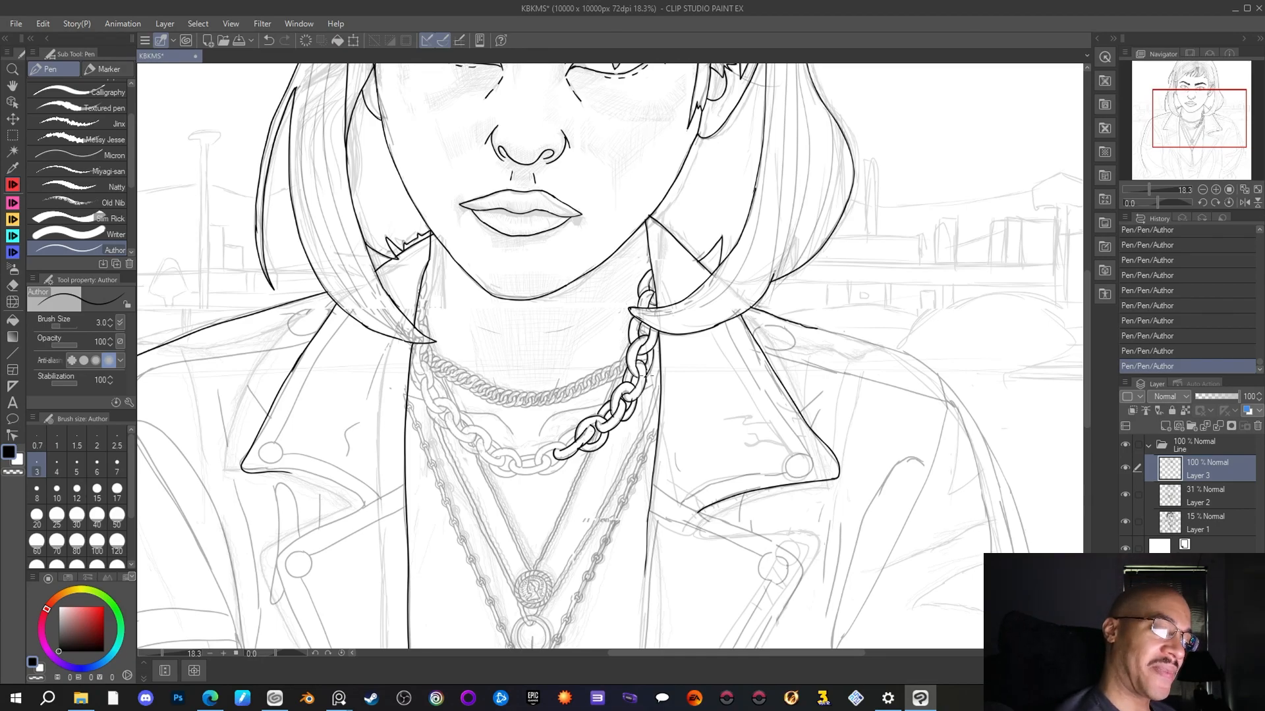
Continue inking the thick chain's links leftward to the lowest point of its curve
{"action": "scroll", "coordinate": [648, 376], "scroll_direction": "down", "scroll_amount": 2}
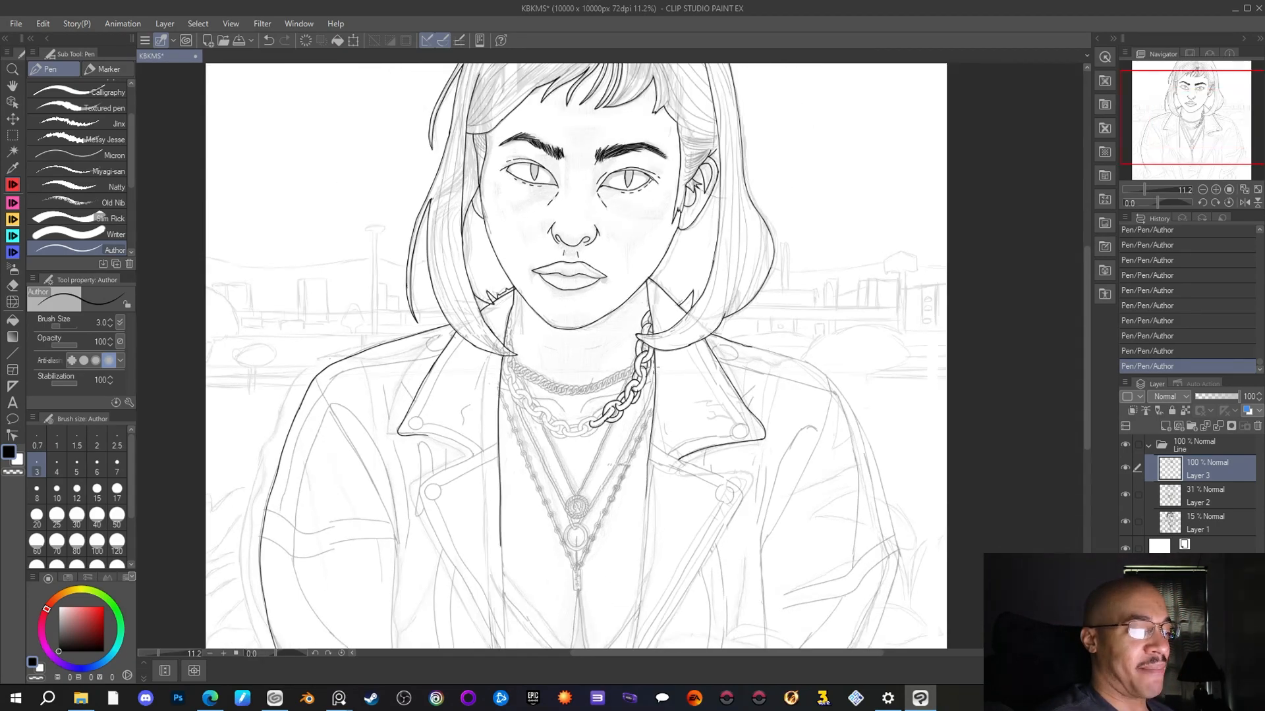
{"action": "scroll", "coordinate": [580, 414], "scroll_direction": "up", "scroll_amount": 3}
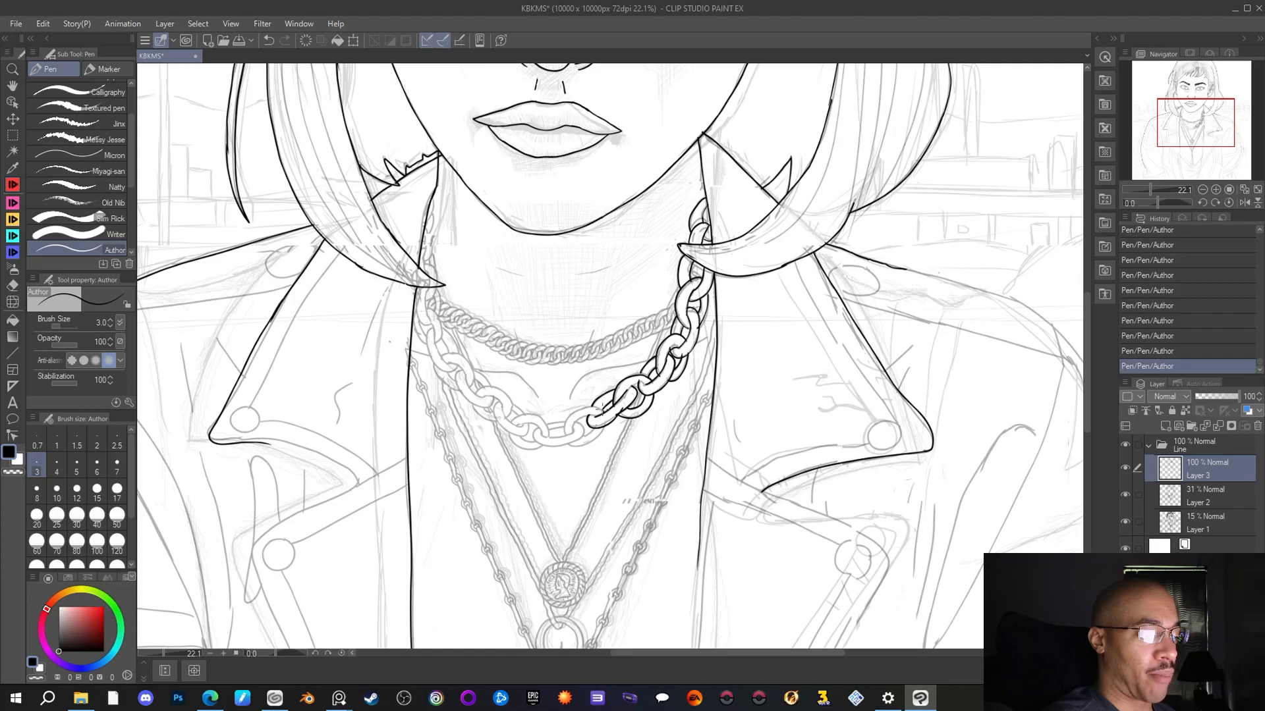
{"action": "mouse_move", "coordinate": [570, 413]}
{"action": "left_mouse_down"}
{"action": "mouse_move", "coordinate": [565, 446]}
{"action": "mouse_move", "coordinate": [602, 428]}
{"action": "left_mouse_up"}
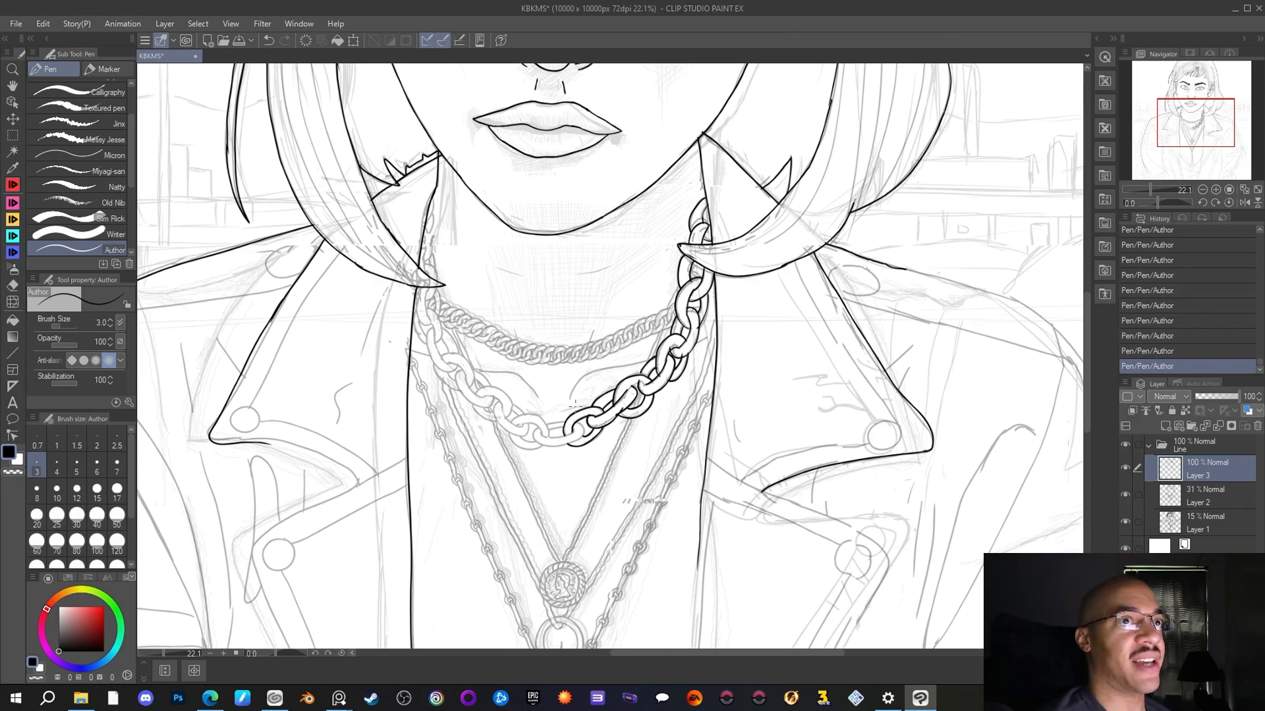
{"action": "scroll", "coordinate": [575, 403], "scroll_direction": "down", "scroll_amount": 4}
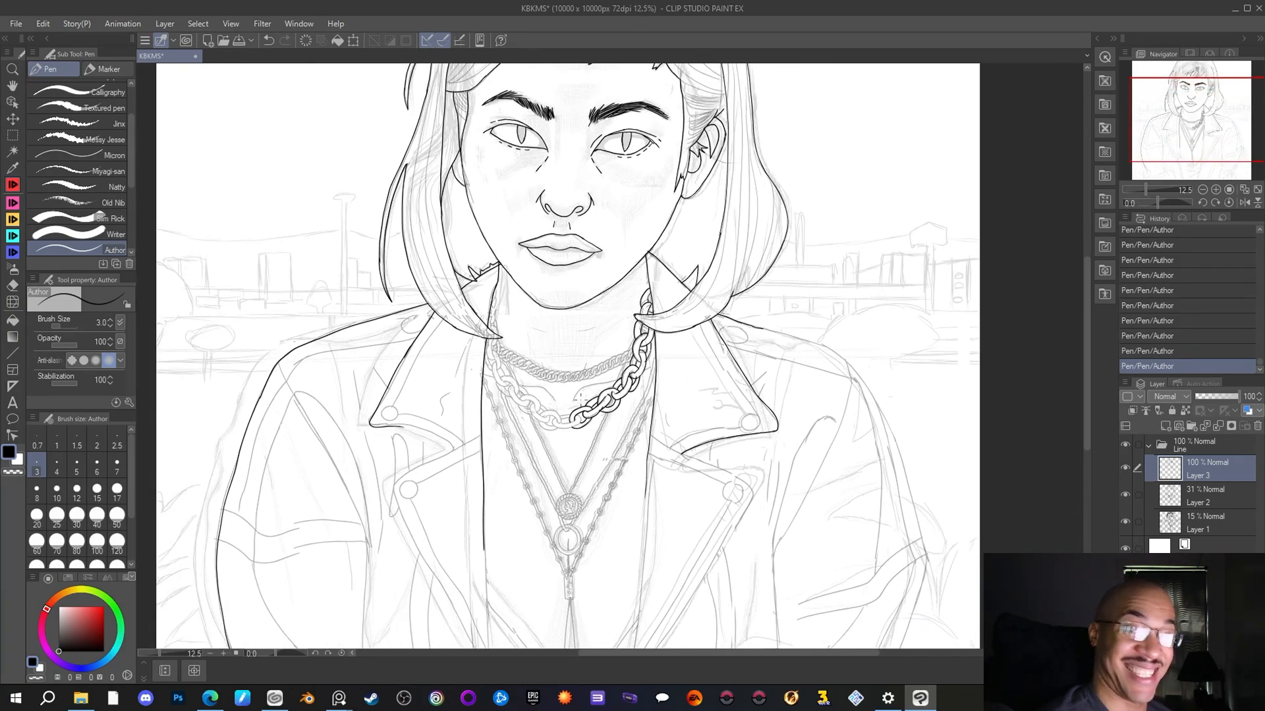
{"action": "scroll", "coordinate": [578, 419], "scroll_direction": "up", "scroll_amount": 1}
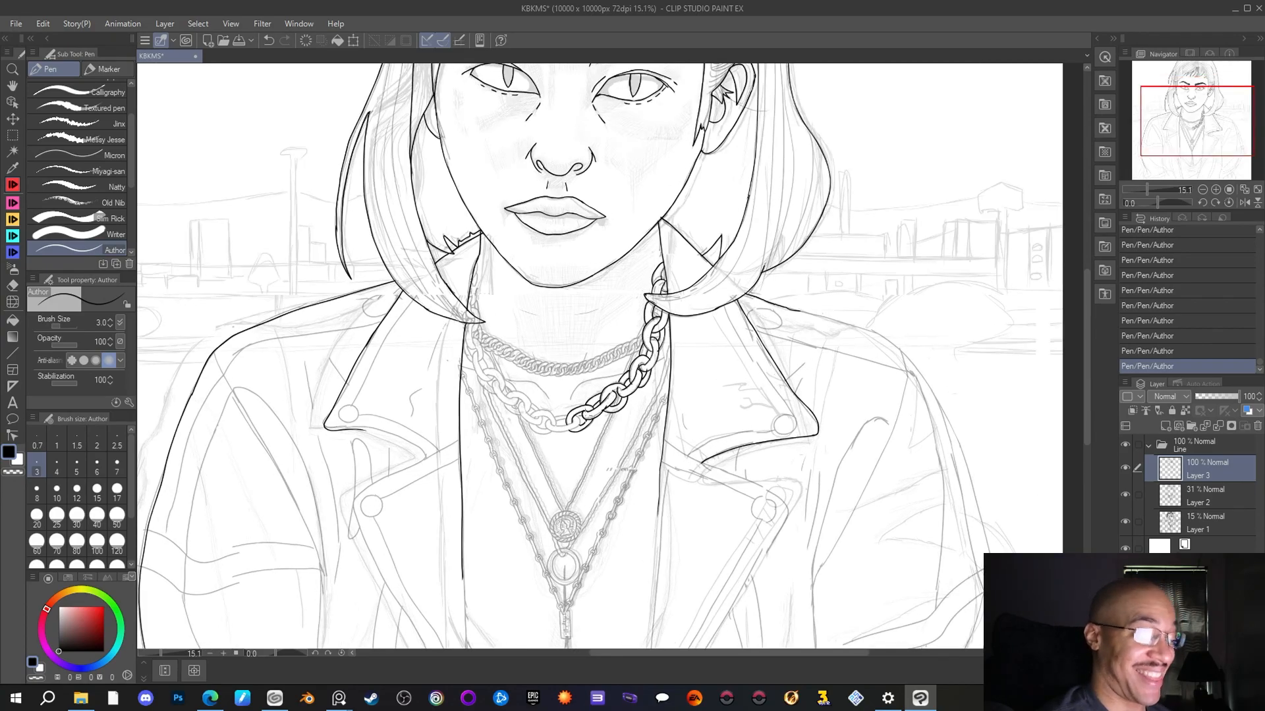
{"action": "scroll", "coordinate": [577, 417], "scroll_direction": "up", "scroll_amount": 2}
{"action": "scroll", "coordinate": [588, 409], "scroll_direction": "down", "scroll_amount": 4}
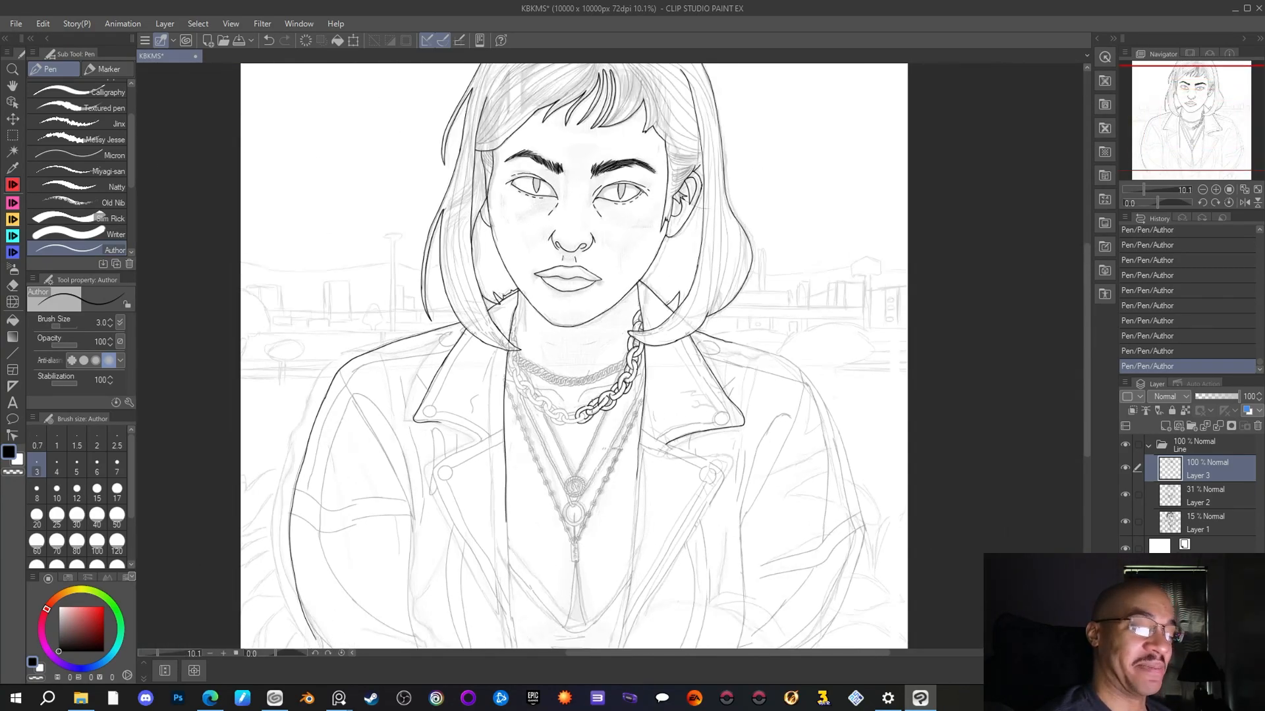
{"action": "scroll", "coordinate": [593, 401], "scroll_direction": "up", "scroll_amount": 4}
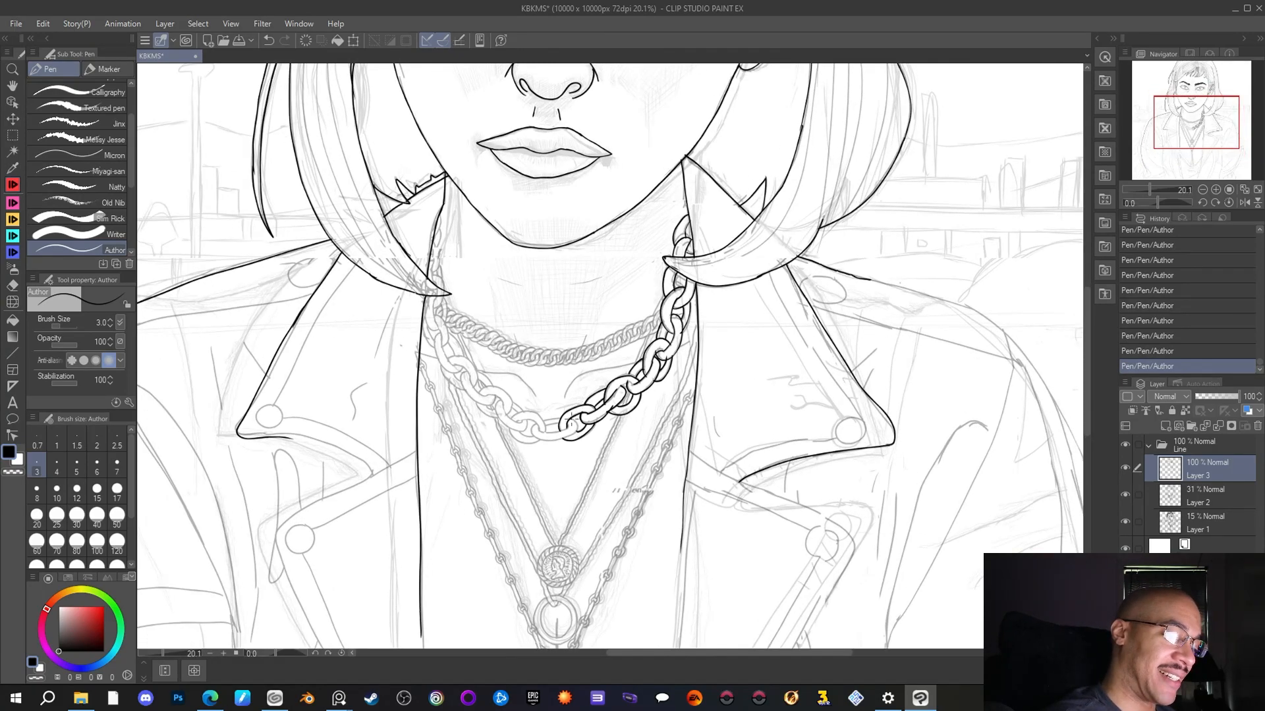
{"action": "mouse_move", "coordinate": [578, 418]}
{"action": "left_mouse_down"}
{"action": "mouse_move", "coordinate": [535, 438]}
{"action": "mouse_move", "coordinate": [530, 426]}
{"action": "mouse_move", "coordinate": [561, 404]}
{"action": "mouse_move", "coordinate": [534, 426]}
{"action": "left_mouse_up"}
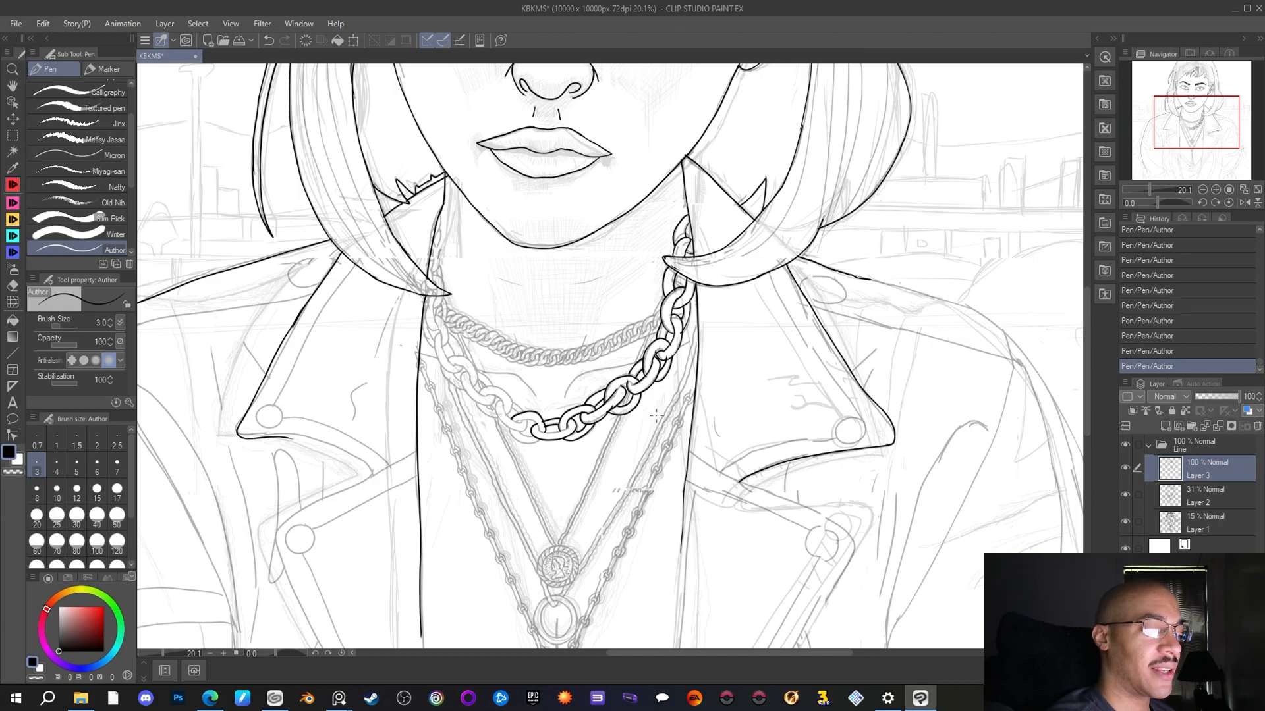
Erase overlapping lines on the right half of the thick chain and redraw the outline of its lowest links
{"action": "key", "text": "e"}
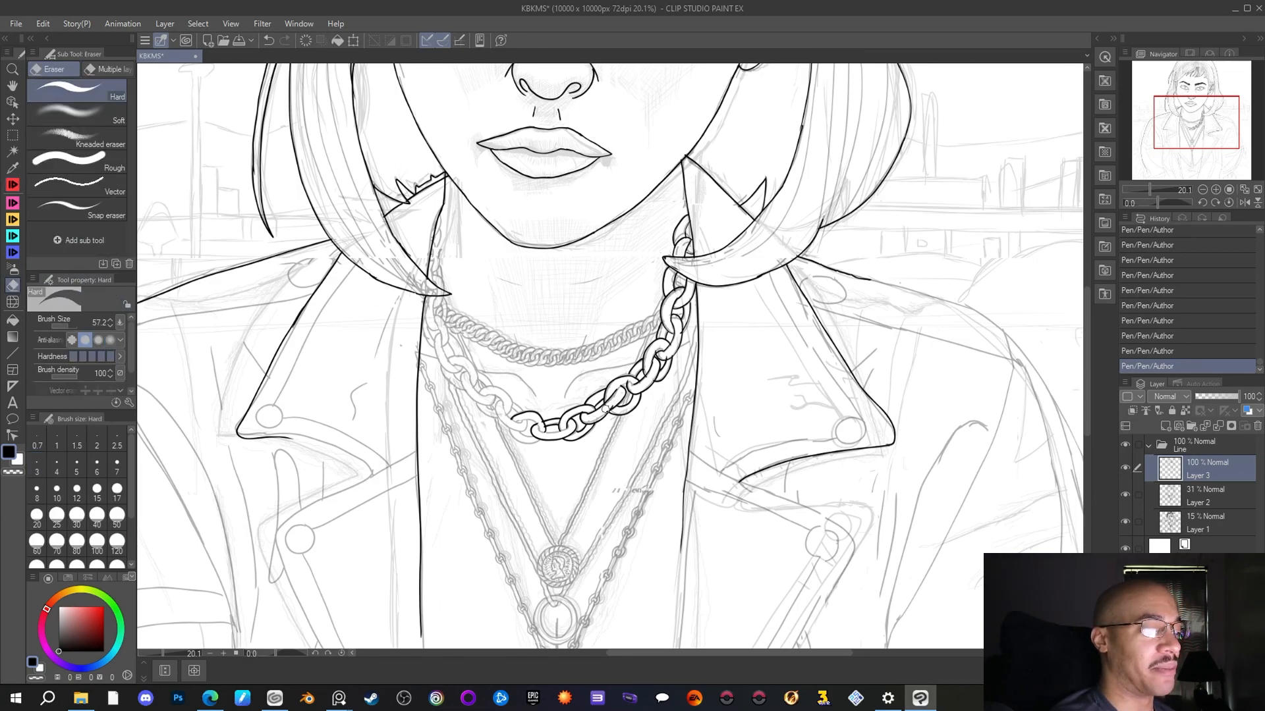
{"action": "left_click_drag", "start_coordinate": [605, 408], "coordinate": [675, 355]}
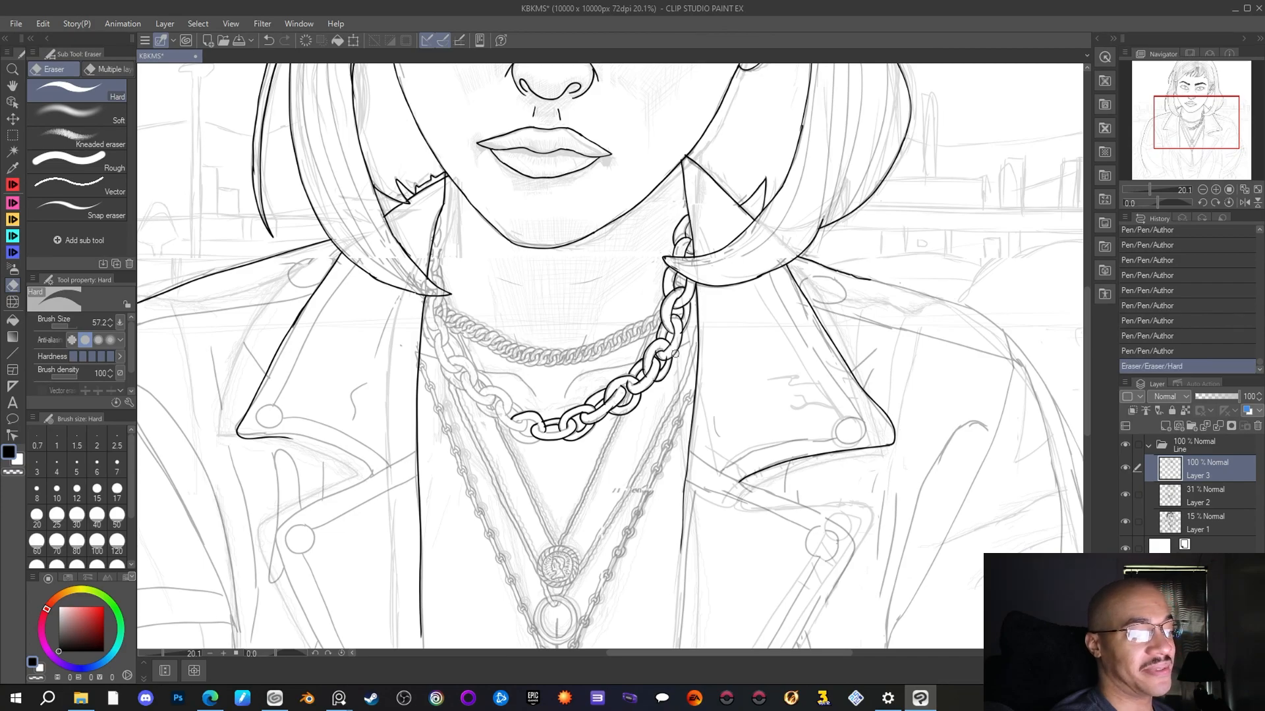
{"action": "key", "text": "p"}
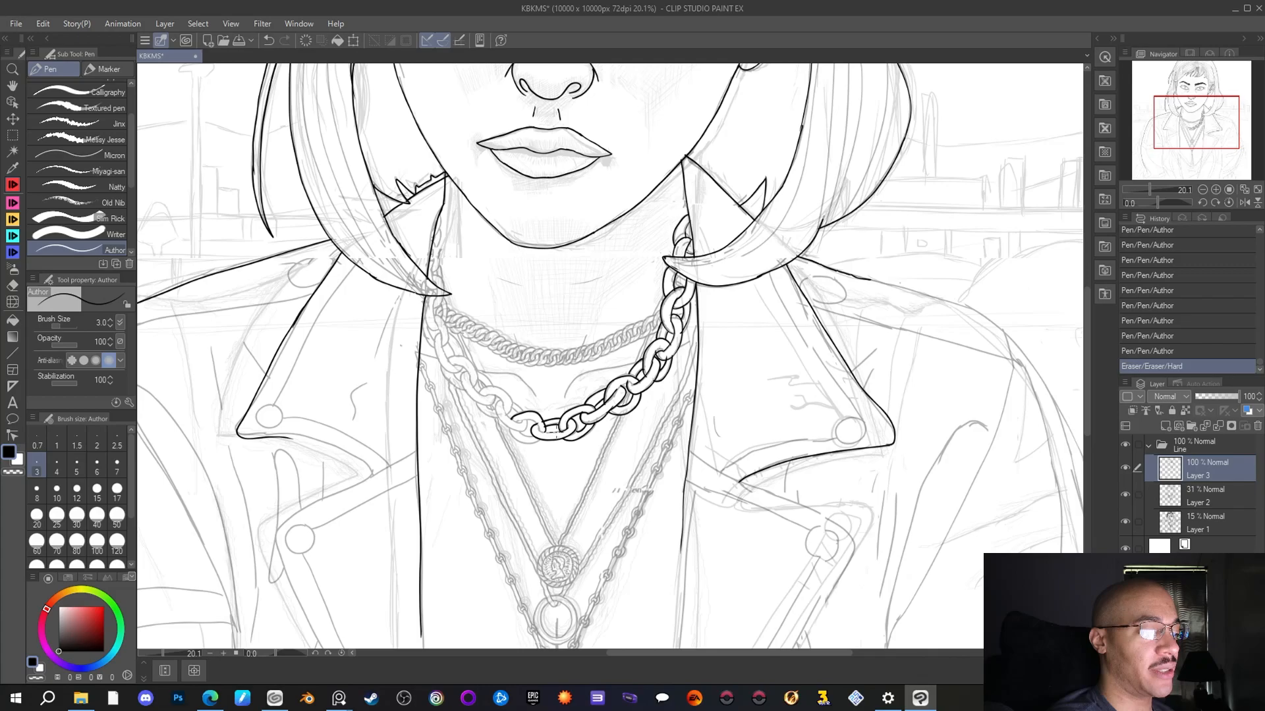
{"action": "left_click_drag", "start_coordinate": [547, 439], "coordinate": [531, 423]}
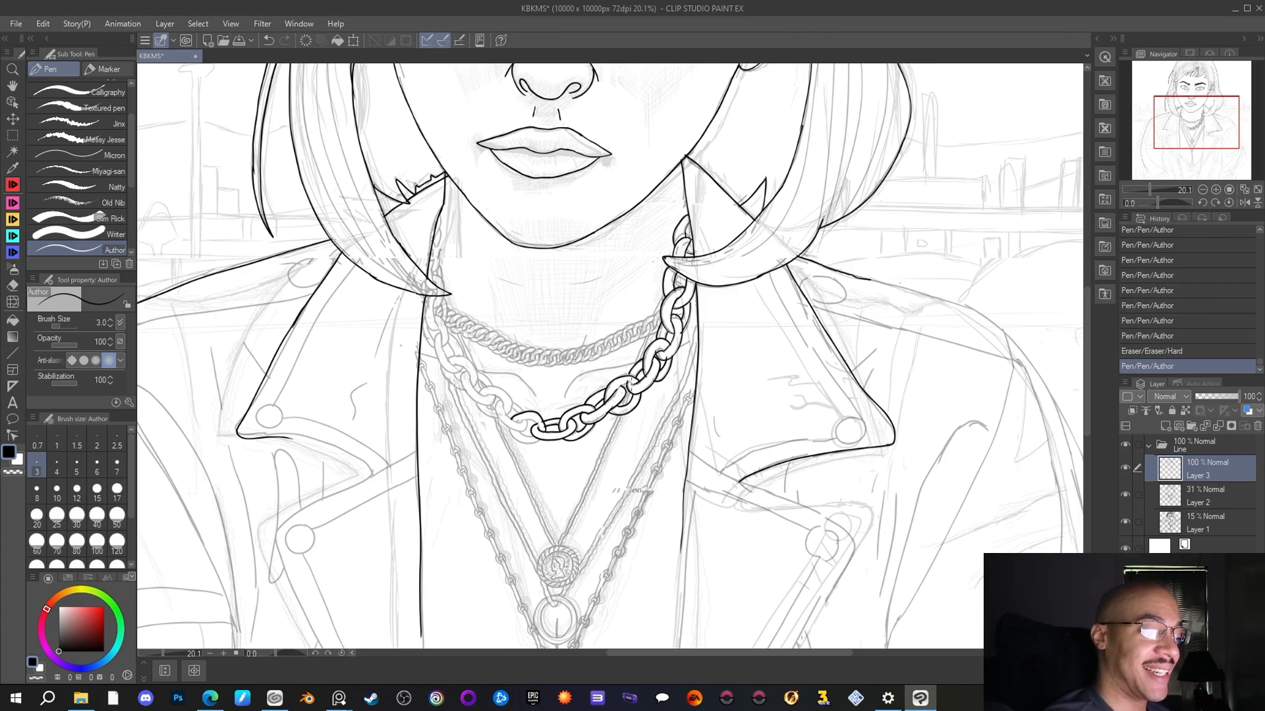
{"action": "left_click_drag", "start_coordinate": [628, 380], "coordinate": [613, 393]}
{"action": "key", "text": "e"}
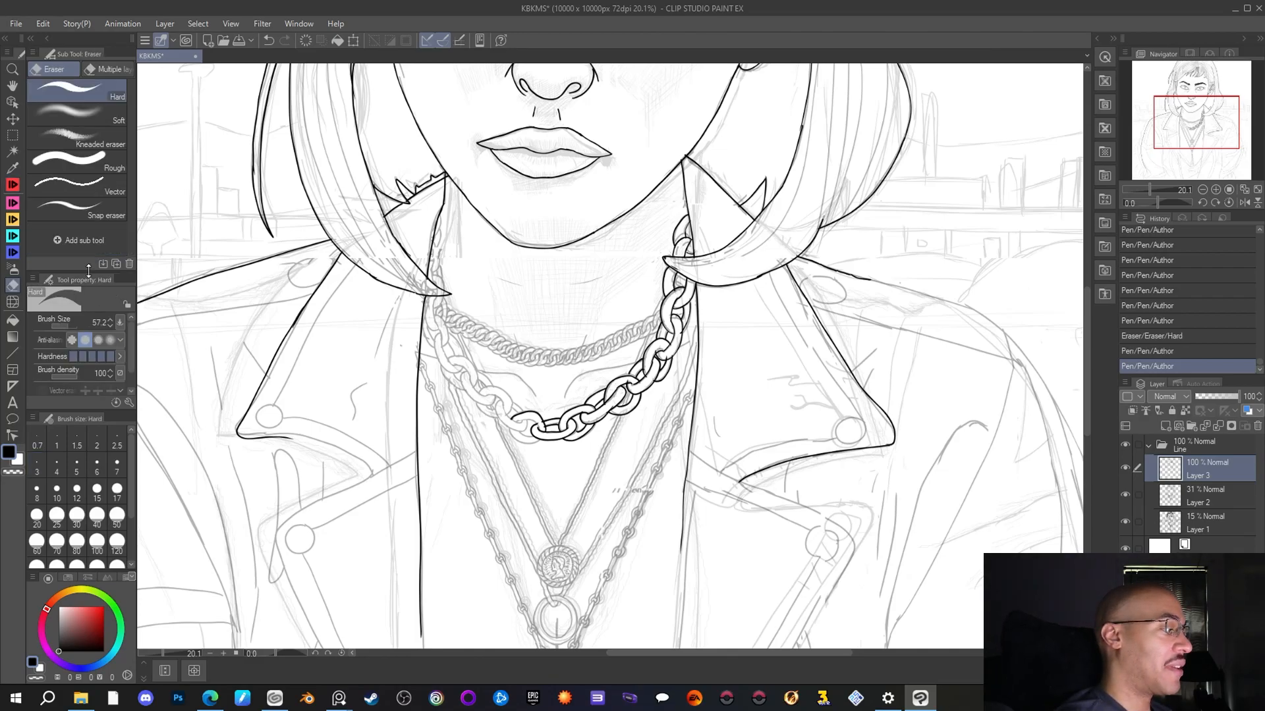
{"action": "left_click", "coordinate": [627, 380]}
Ink the link just left of the thick chain's lowest point and erase the overlap where the next link starts
{"action": "key", "text": "p"}
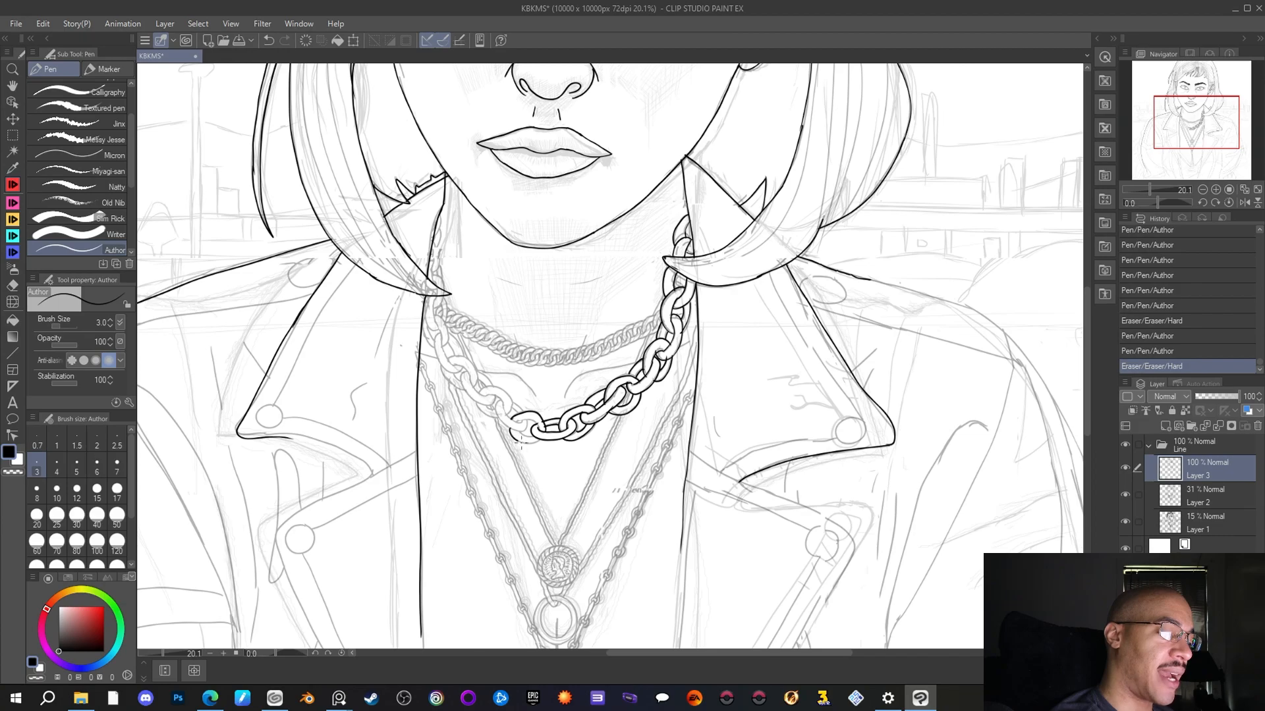
{"action": "left_click_drag", "start_coordinate": [533, 440], "coordinate": [546, 435]}
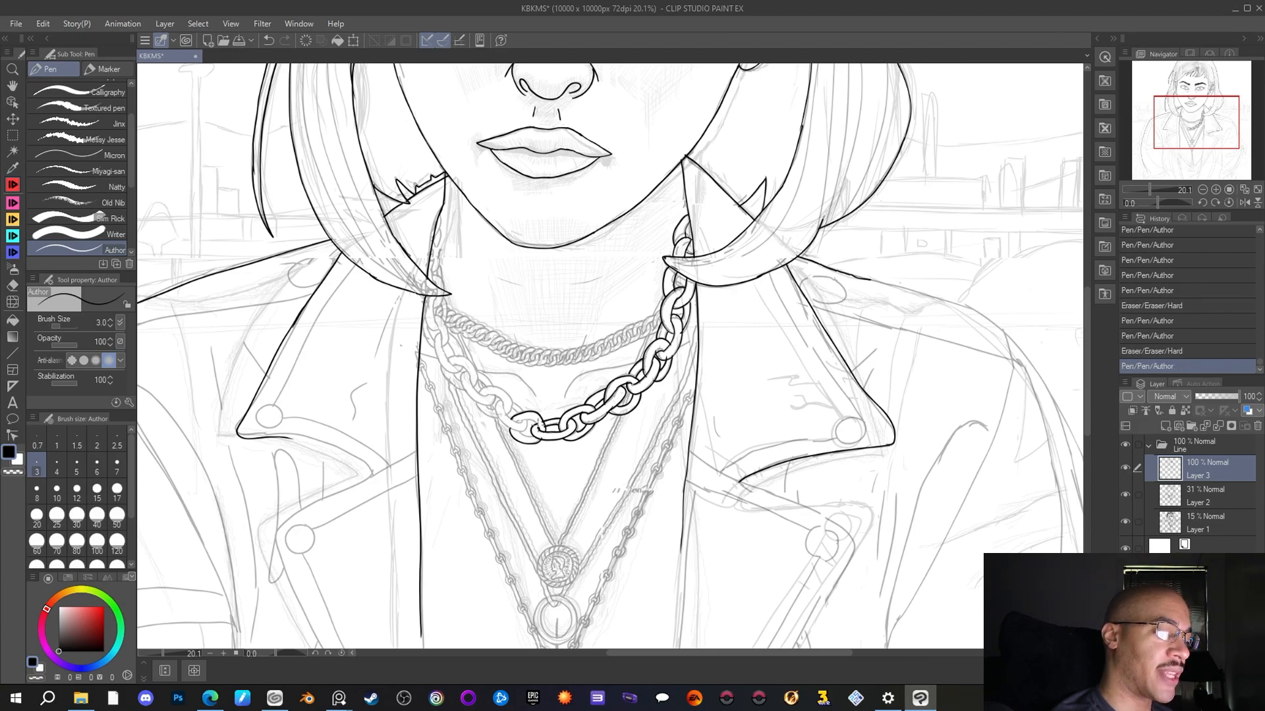
{"action": "left_click_drag", "start_coordinate": [521, 421], "coordinate": [531, 416]}
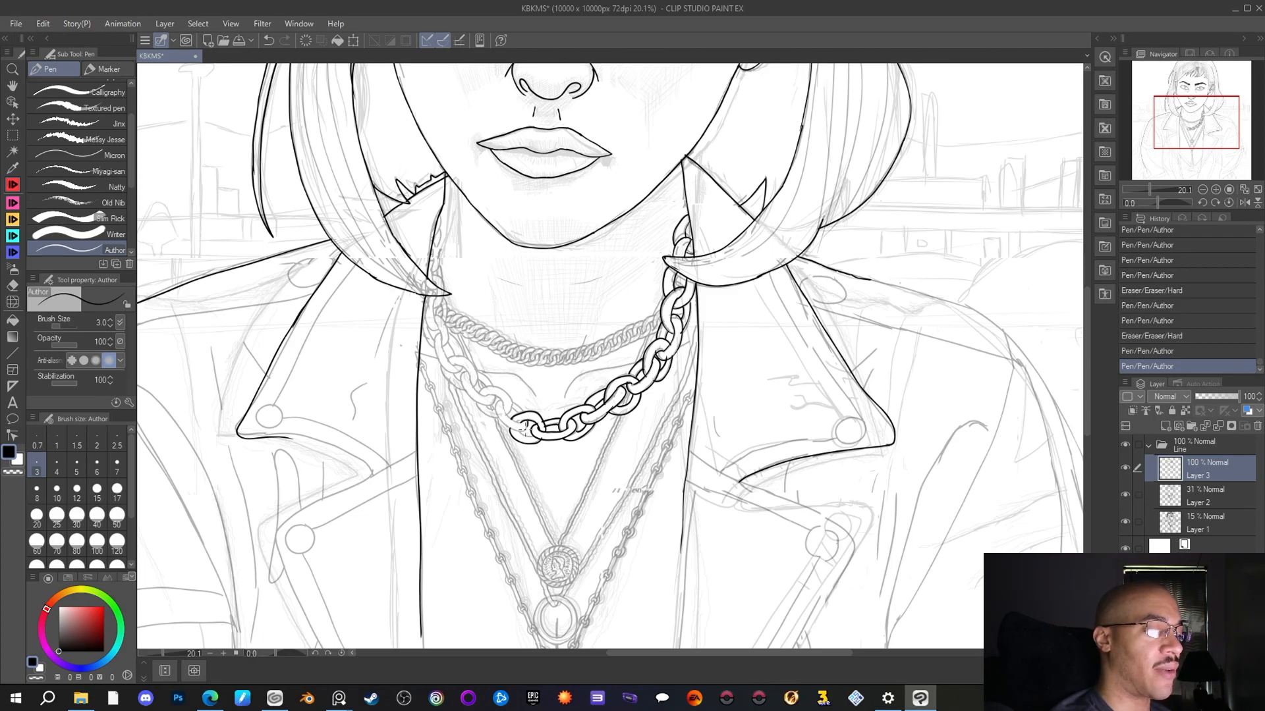
{"action": "left_click_drag", "start_coordinate": [502, 419], "coordinate": [547, 423]}
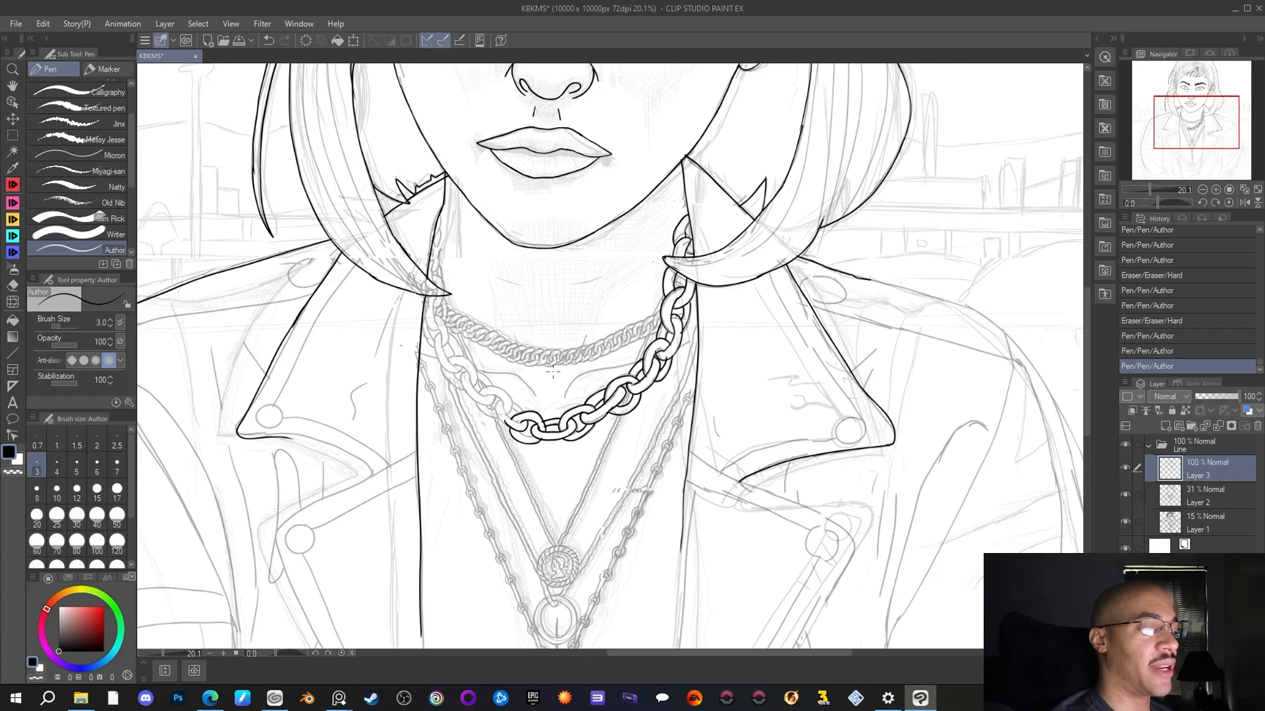
{"action": "left_click", "coordinate": [12, 285]}
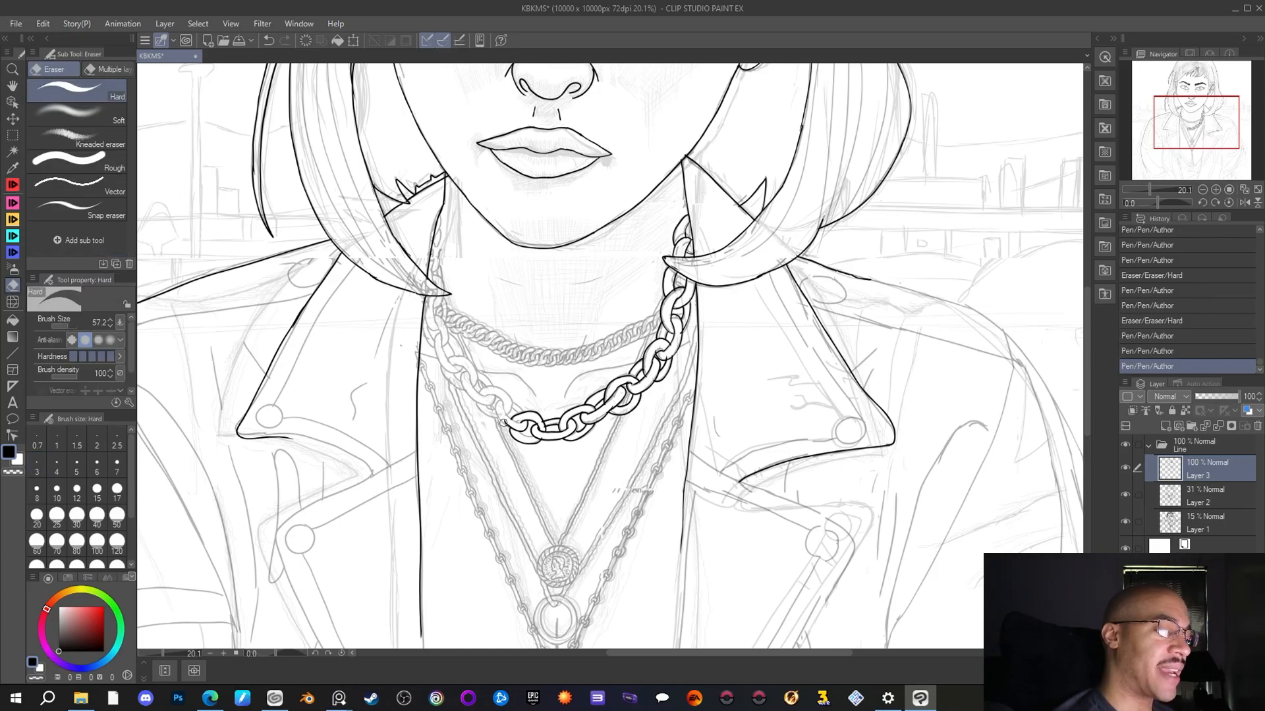
{"action": "left_click_drag", "start_coordinate": [504, 422], "coordinate": [507, 418]}
{"action": "key", "text": "p"}
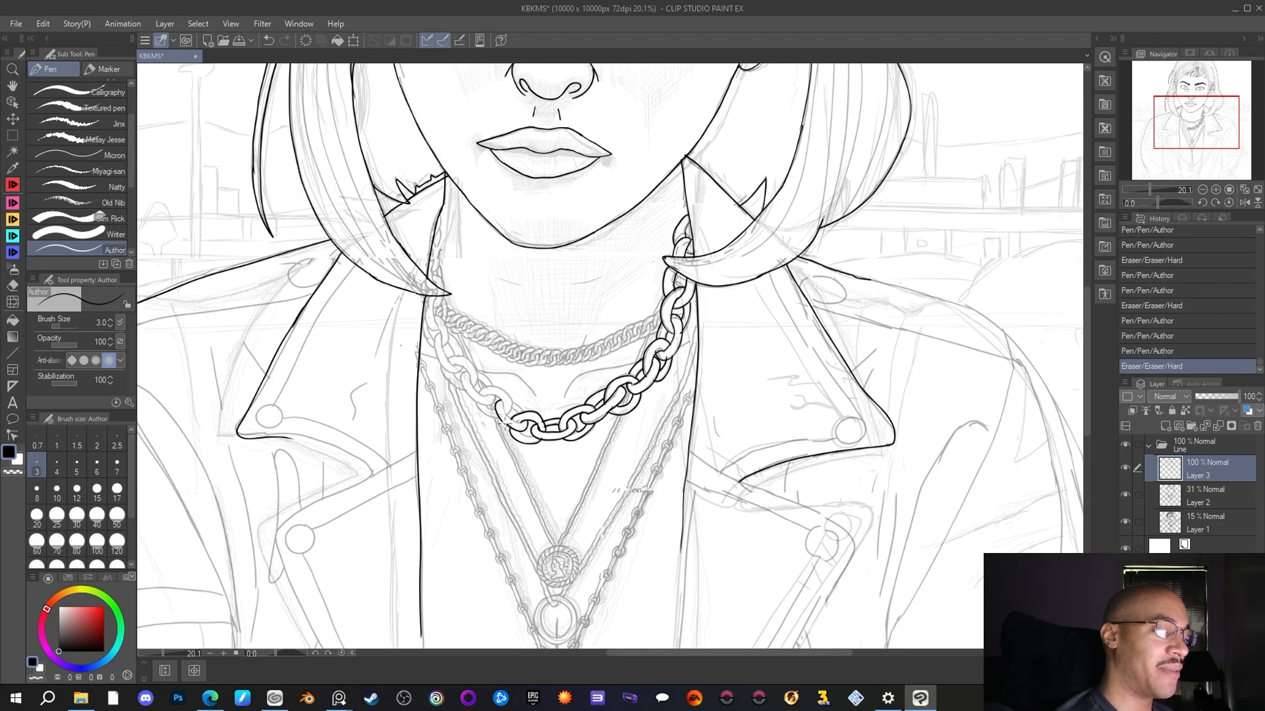
{"action": "left_click_drag", "start_coordinate": [506, 420], "coordinate": [516, 425]}
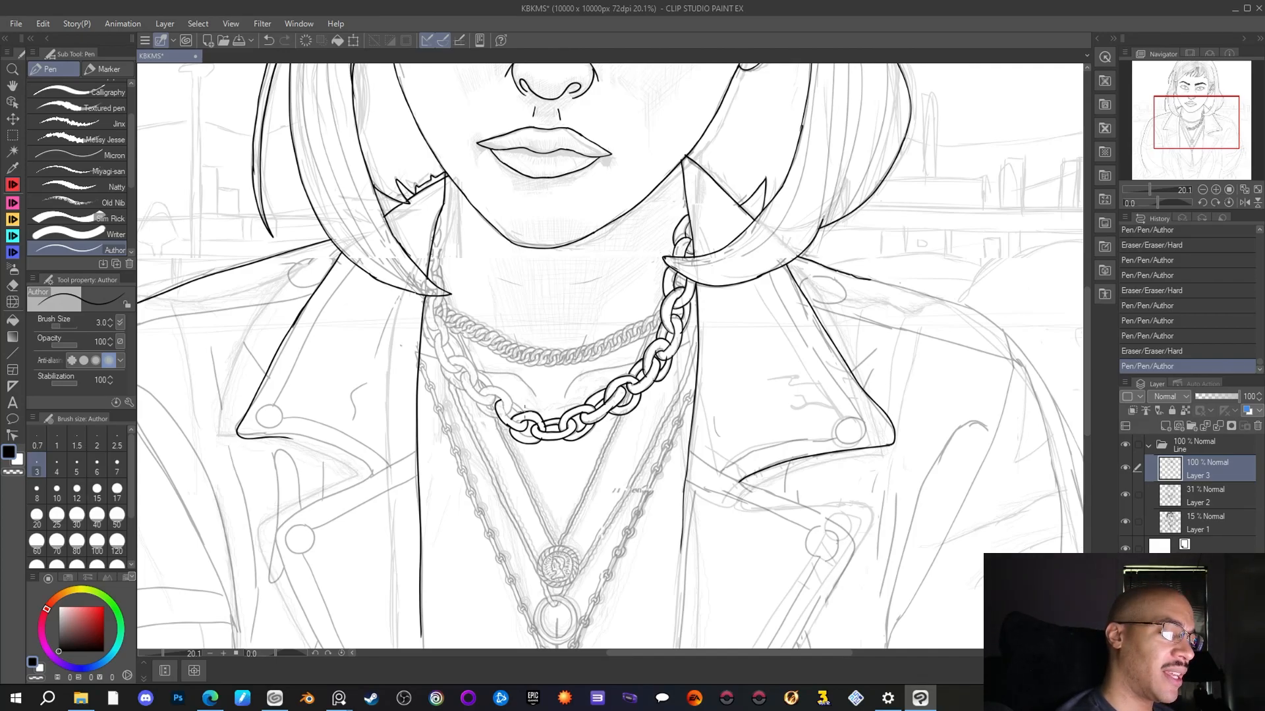
Ink the next thick-chain links up the left side of the curve, including their inner and lower edges
{"action": "left_click_drag", "start_coordinate": [512, 406], "coordinate": [511, 390]}
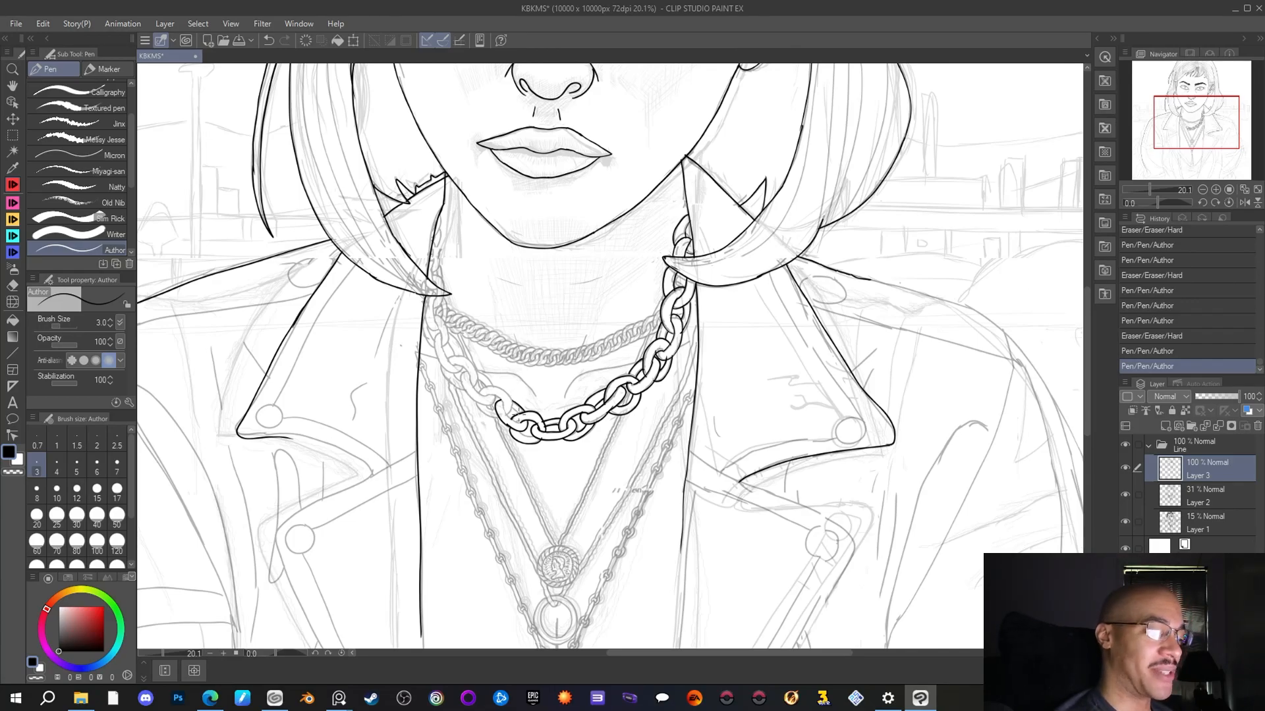
{"action": "left_click_drag", "start_coordinate": [514, 409], "coordinate": [531, 437]}
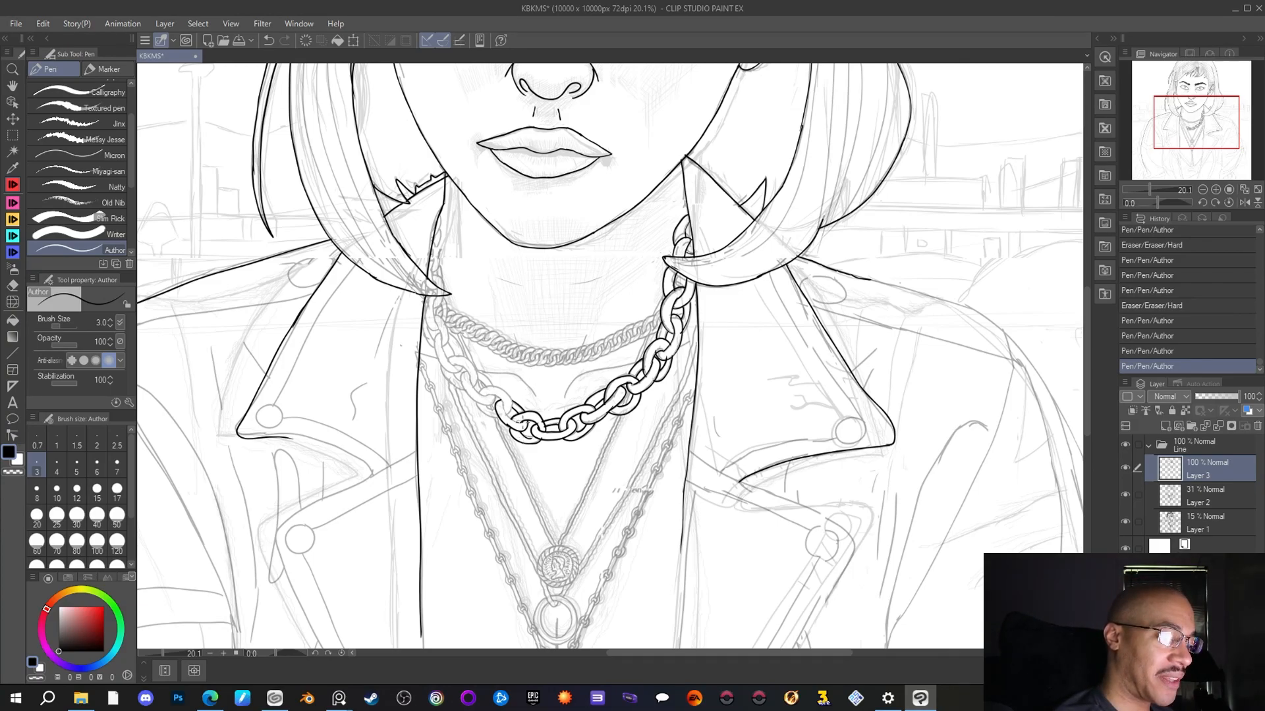
{"action": "left_click_drag", "start_coordinate": [509, 416], "coordinate": [504, 399]}
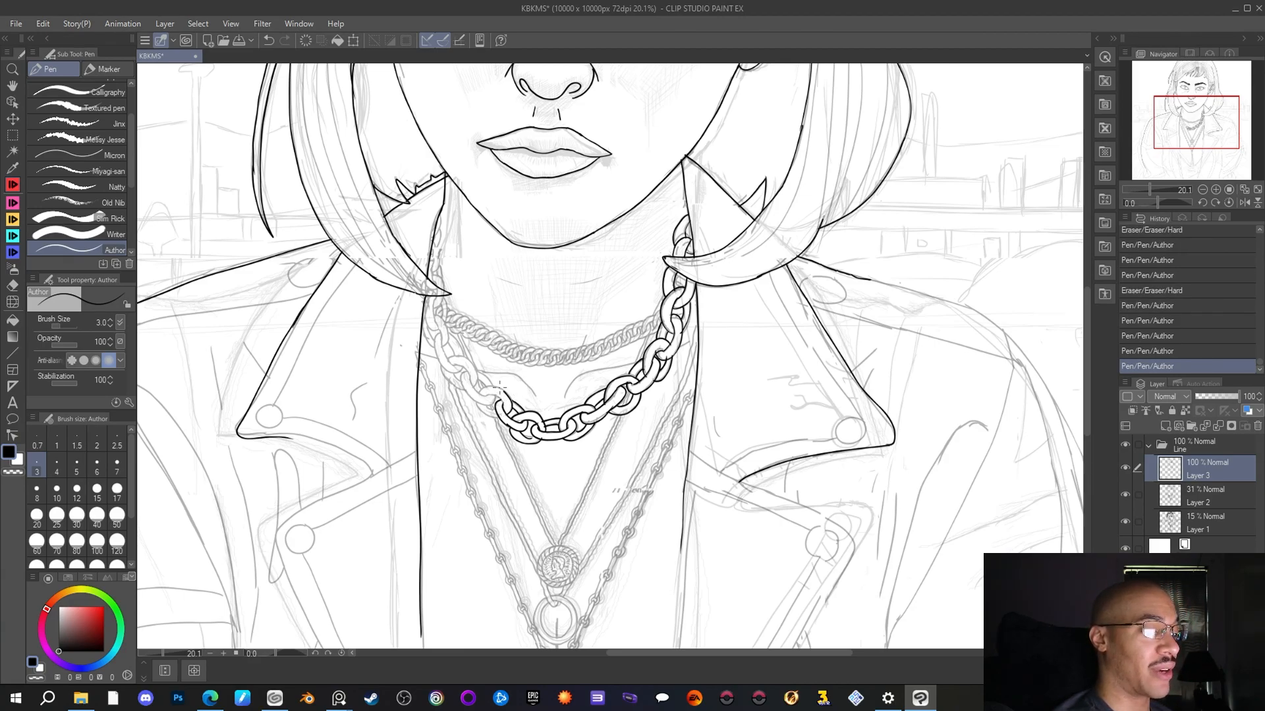
{"action": "left_click_drag", "start_coordinate": [481, 394], "coordinate": [493, 390]}
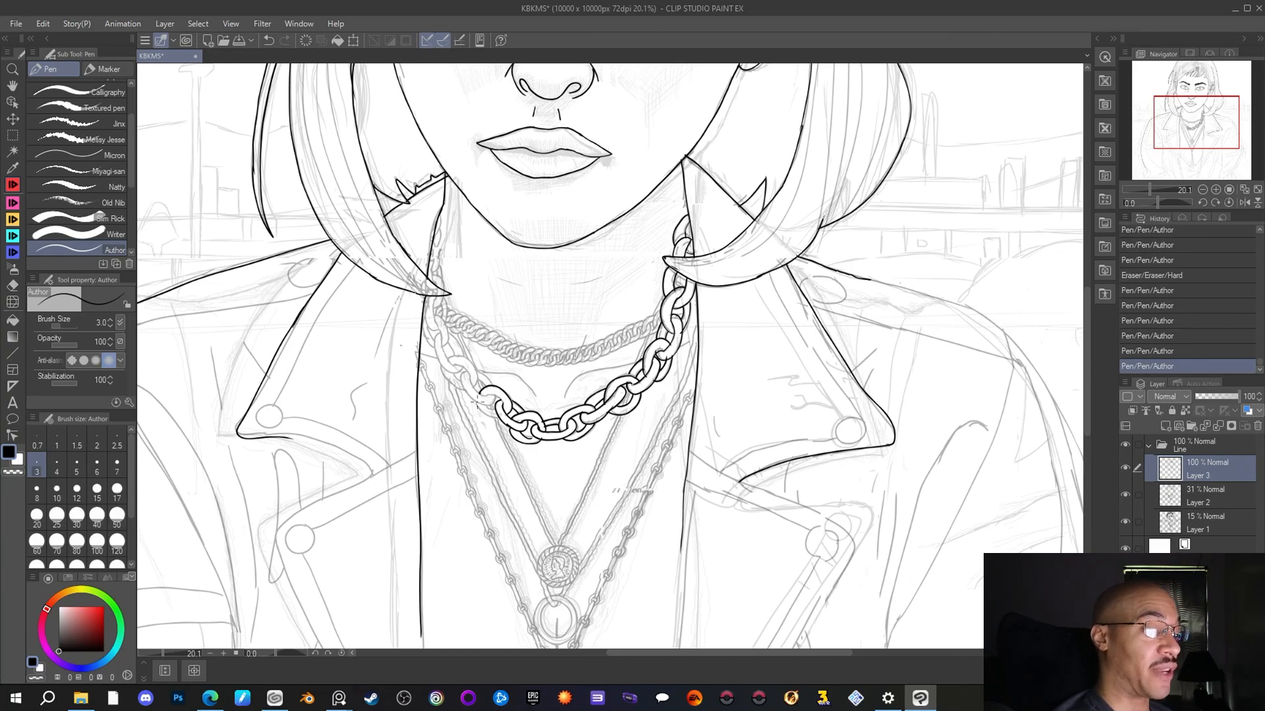
{"action": "left_click_drag", "start_coordinate": [494, 401], "coordinate": [486, 408]}
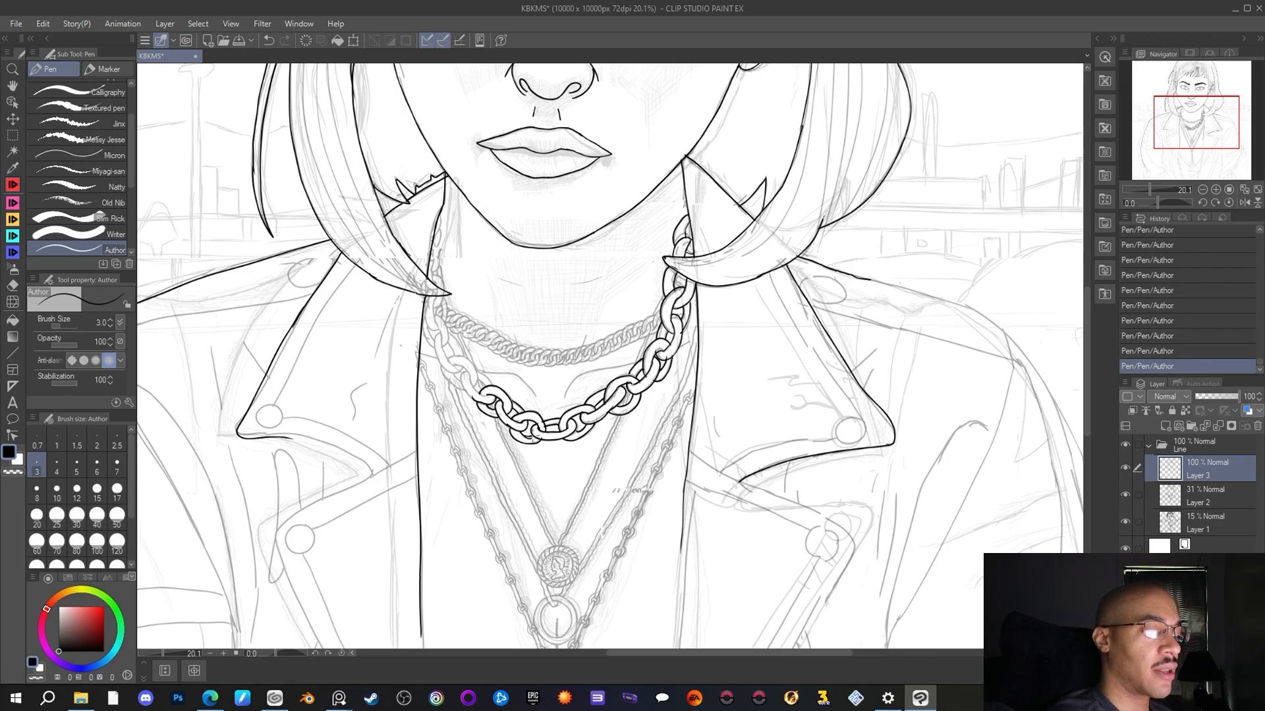
Erase stray overlapping lines on the links just left of the thick chain's lowest point
{"action": "key", "text": "e"}
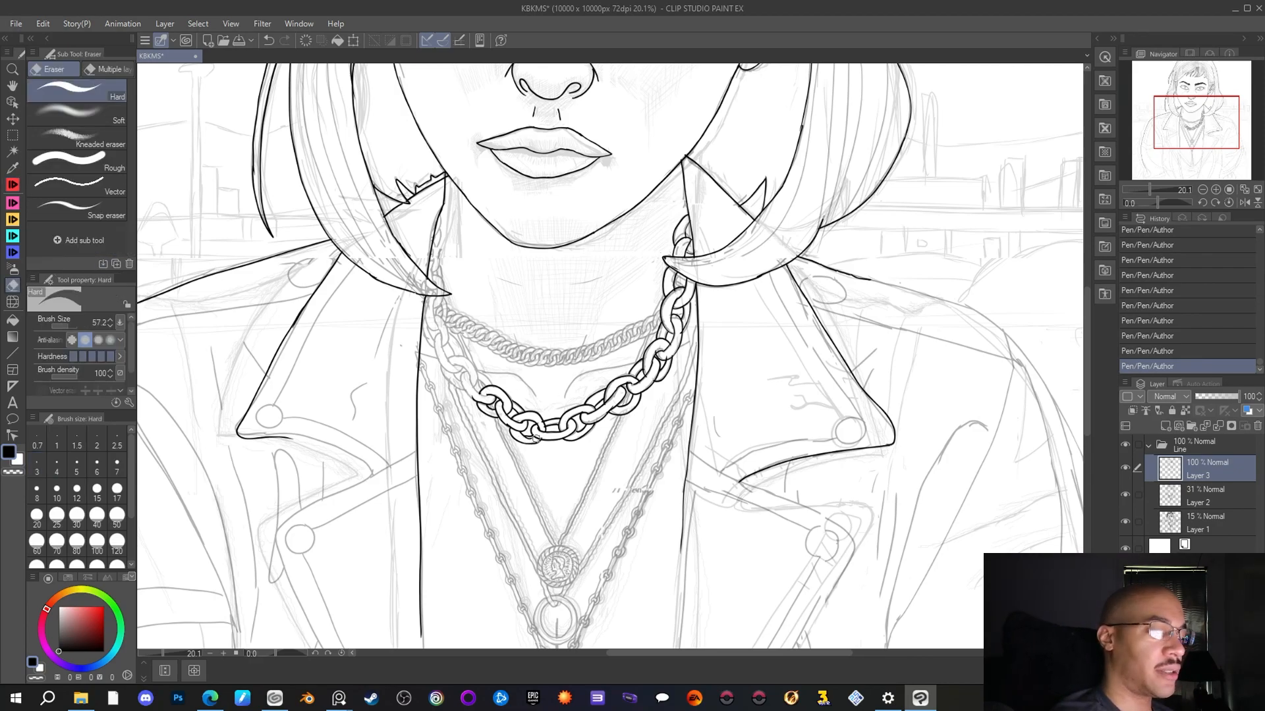
{"action": "left_click", "coordinate": [530, 440]}
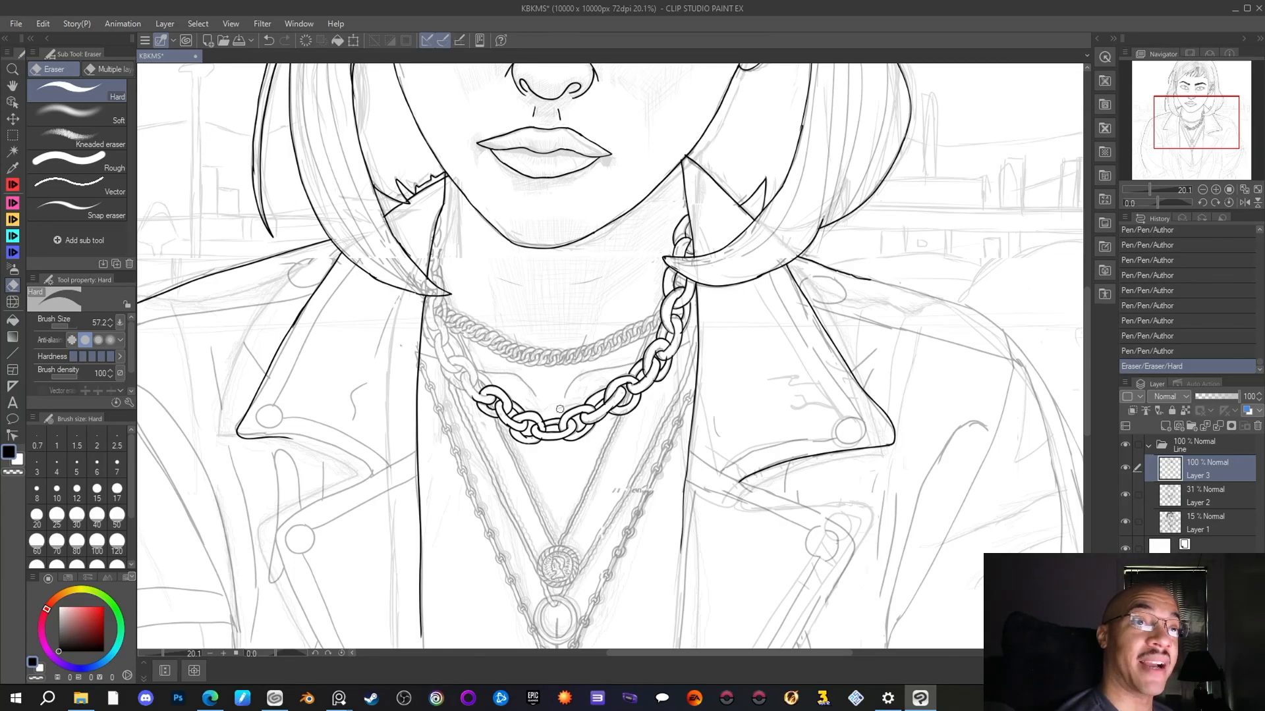
{"action": "key", "text": "p"}
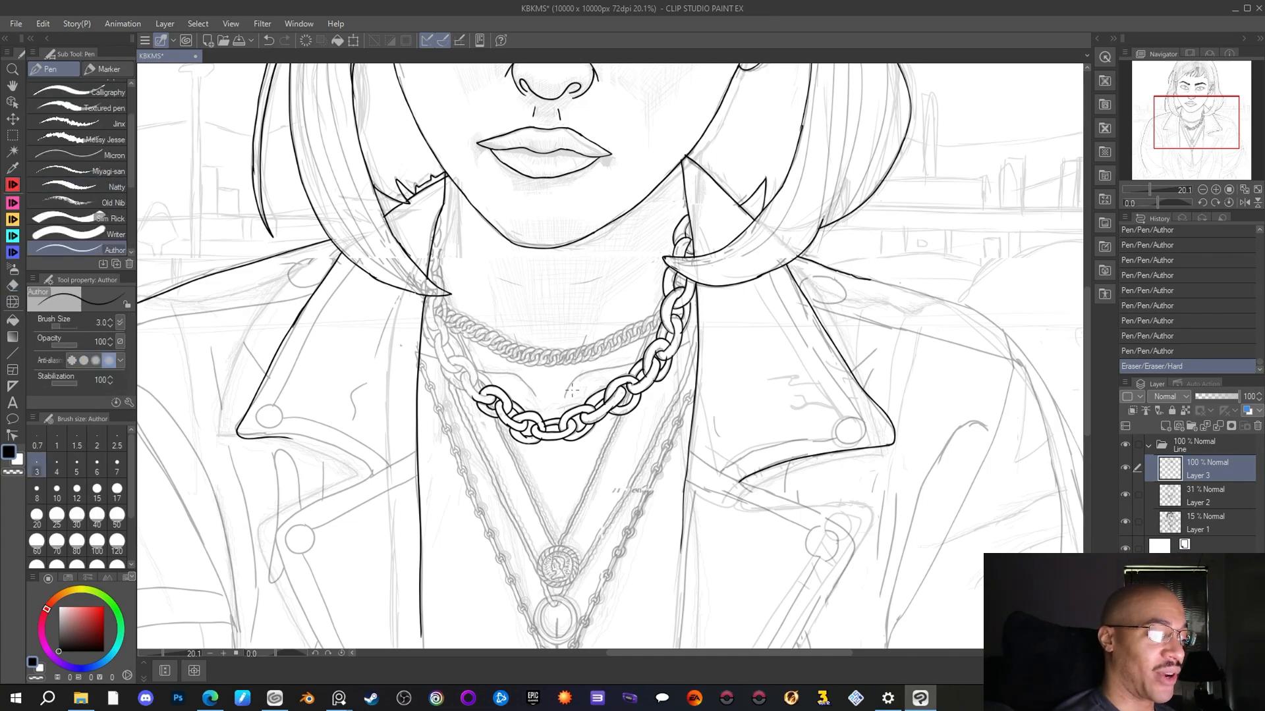
{"action": "key", "text": "e"}
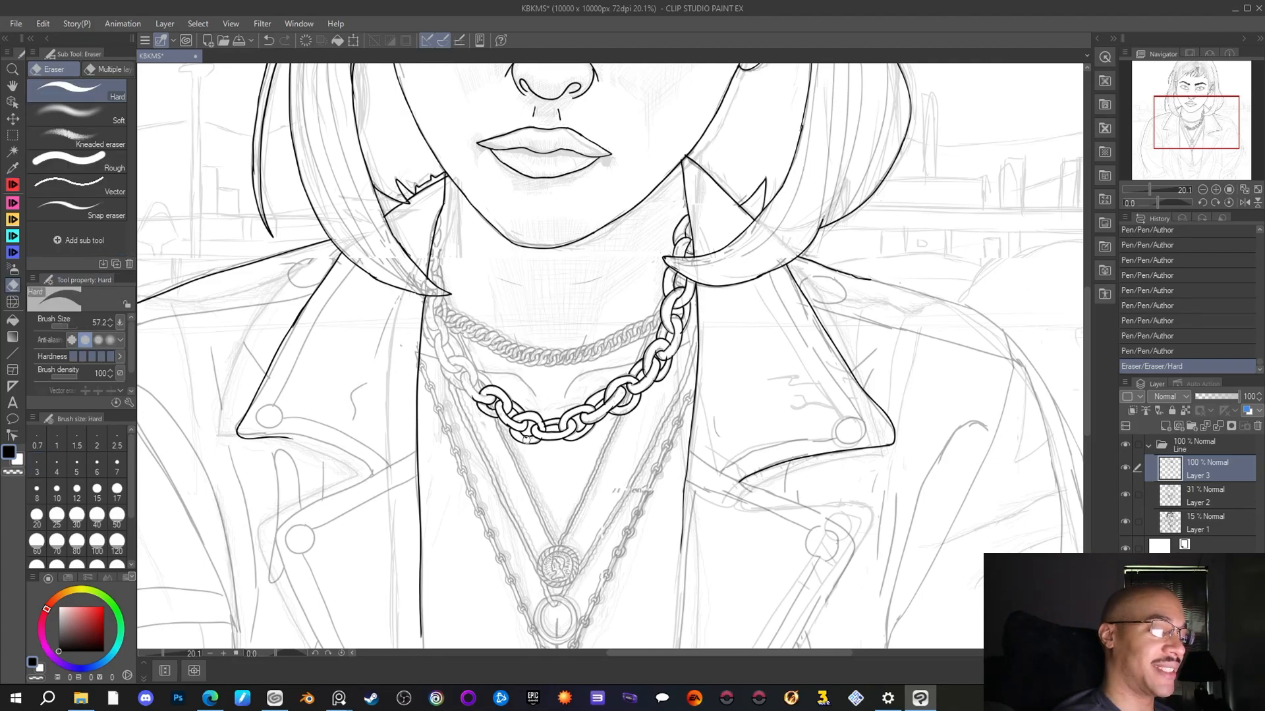
{"action": "left_click_drag", "start_coordinate": [525, 439], "coordinate": [539, 421]}
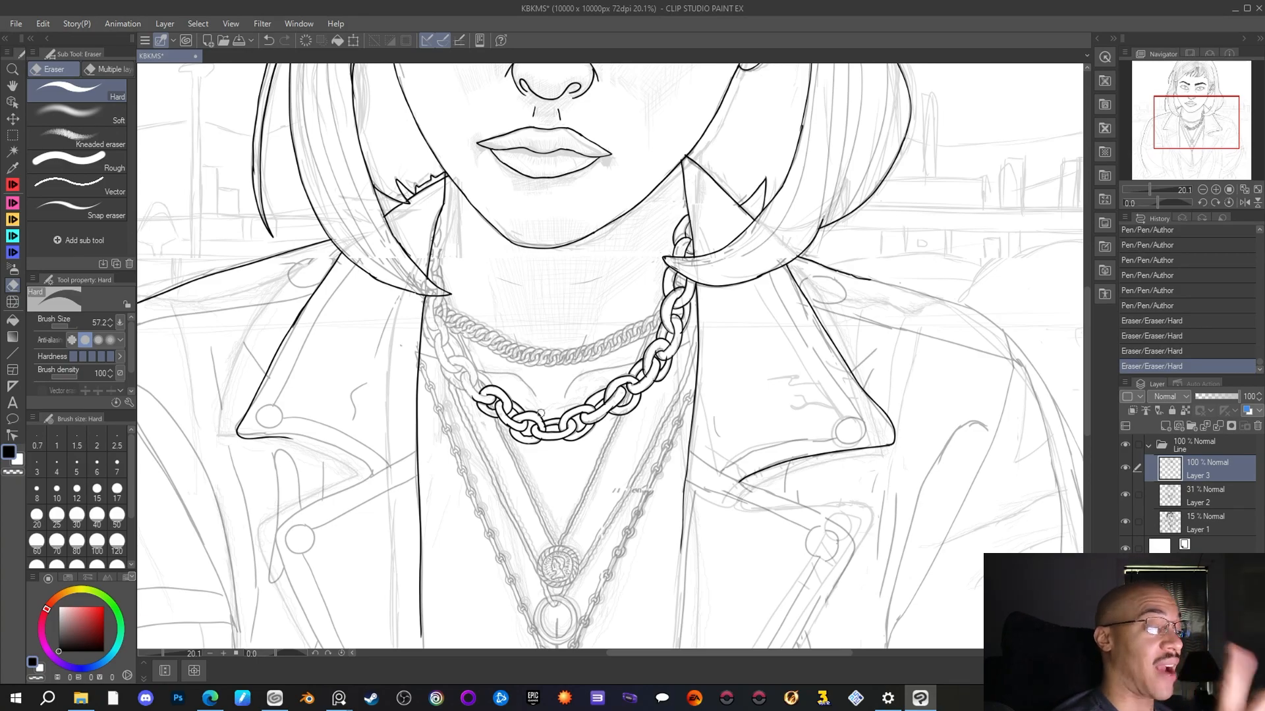
Ink the following thick-chain links with their inner openings up the left side toward the jacket's inner edge
{"action": "key", "text": "p"}
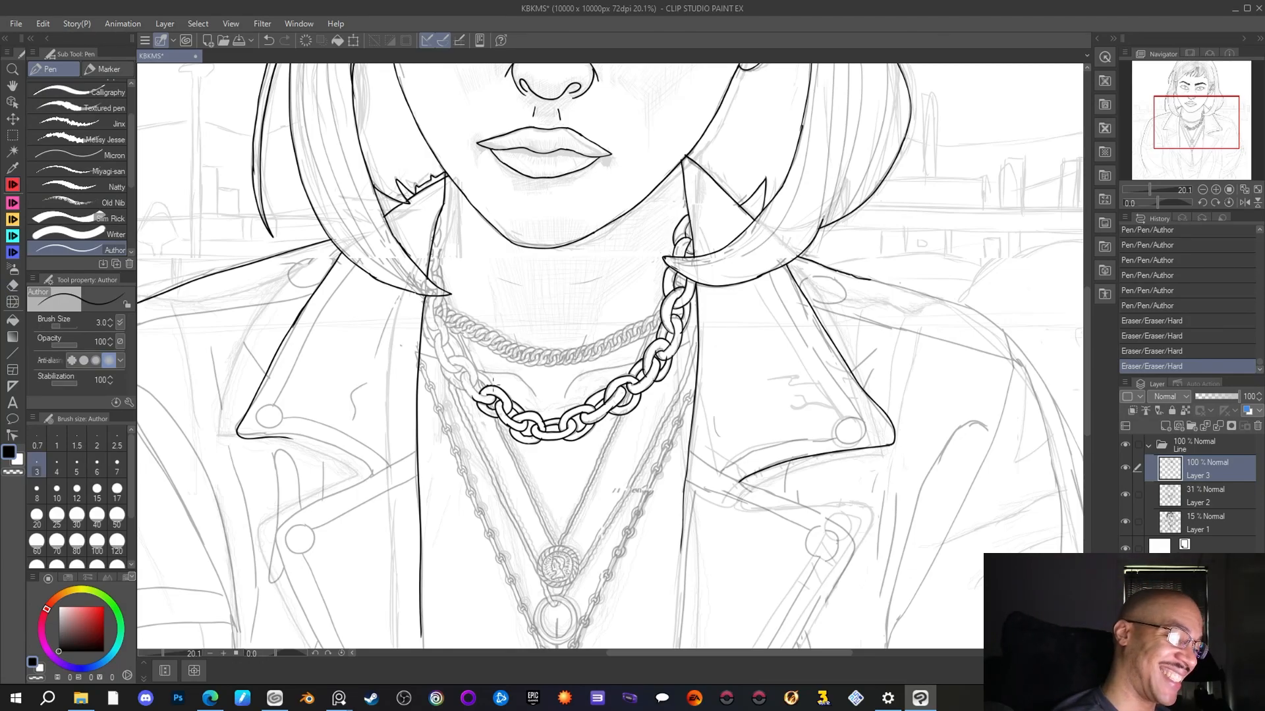
{"action": "left_click_drag", "start_coordinate": [492, 388], "coordinate": [471, 364]}
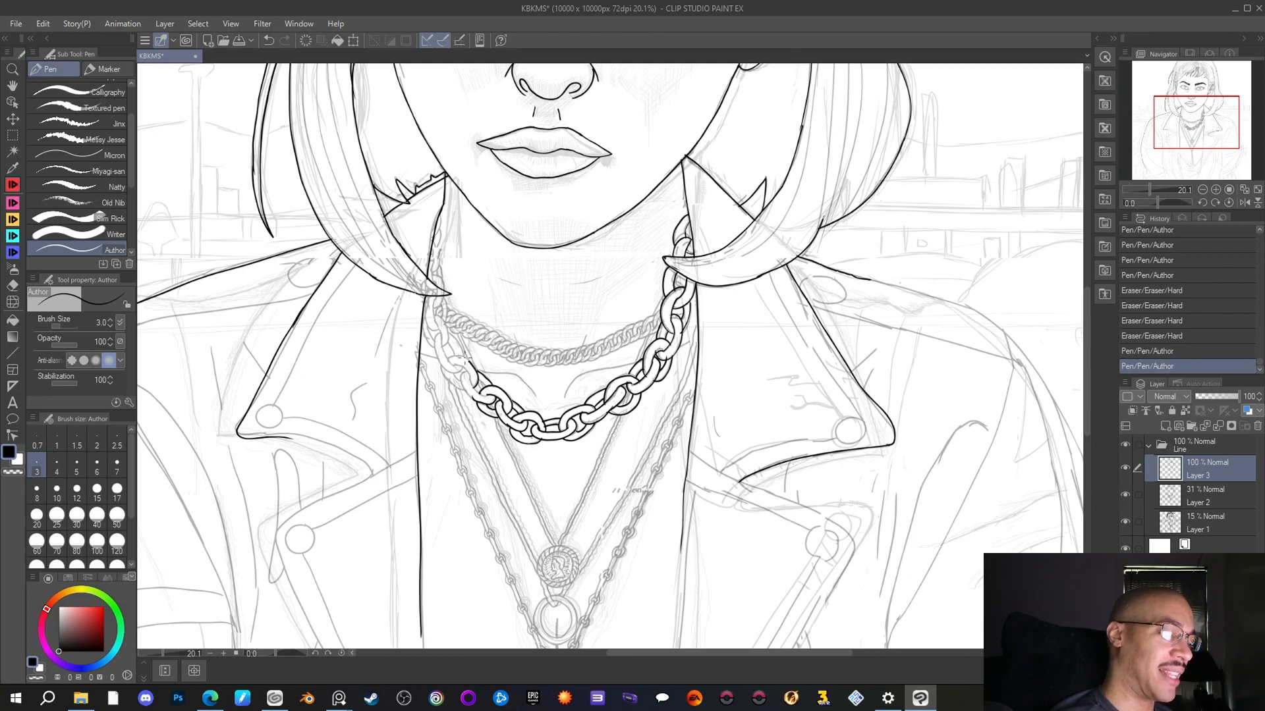
{"action": "left_click_drag", "start_coordinate": [461, 364], "coordinate": [448, 358]}
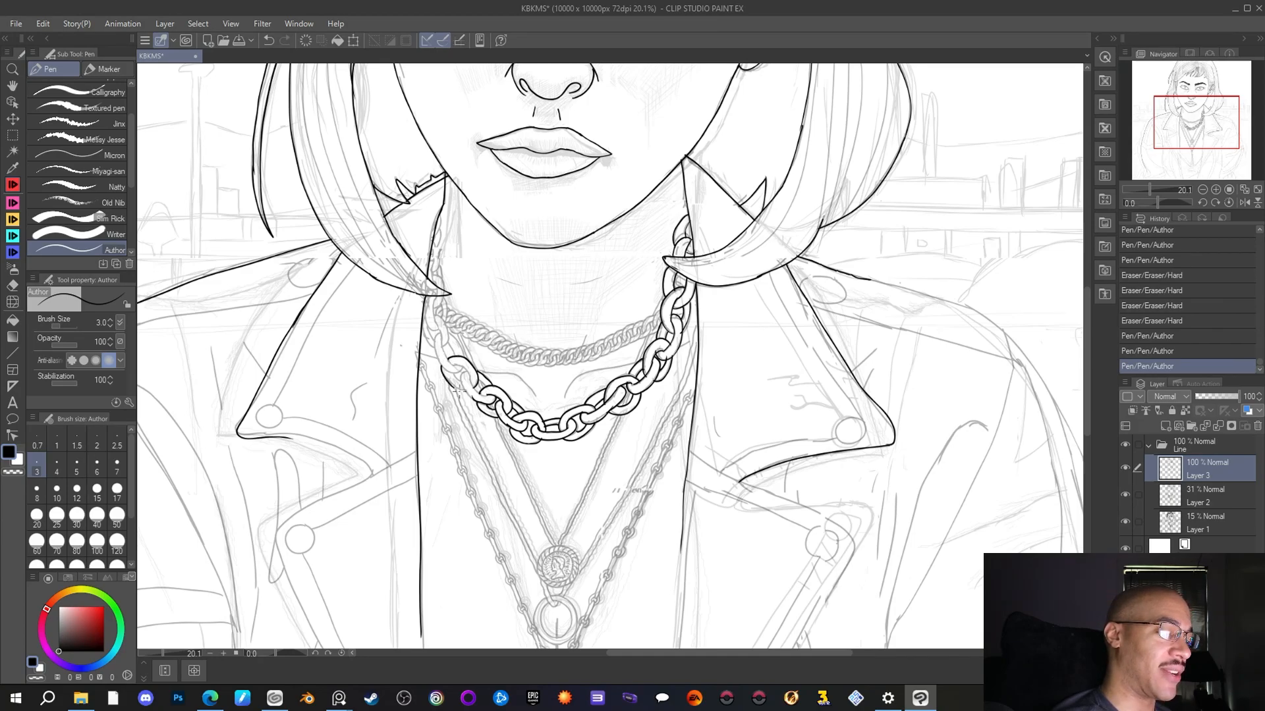
{"action": "left_click_drag", "start_coordinate": [469, 390], "coordinate": [464, 383]}
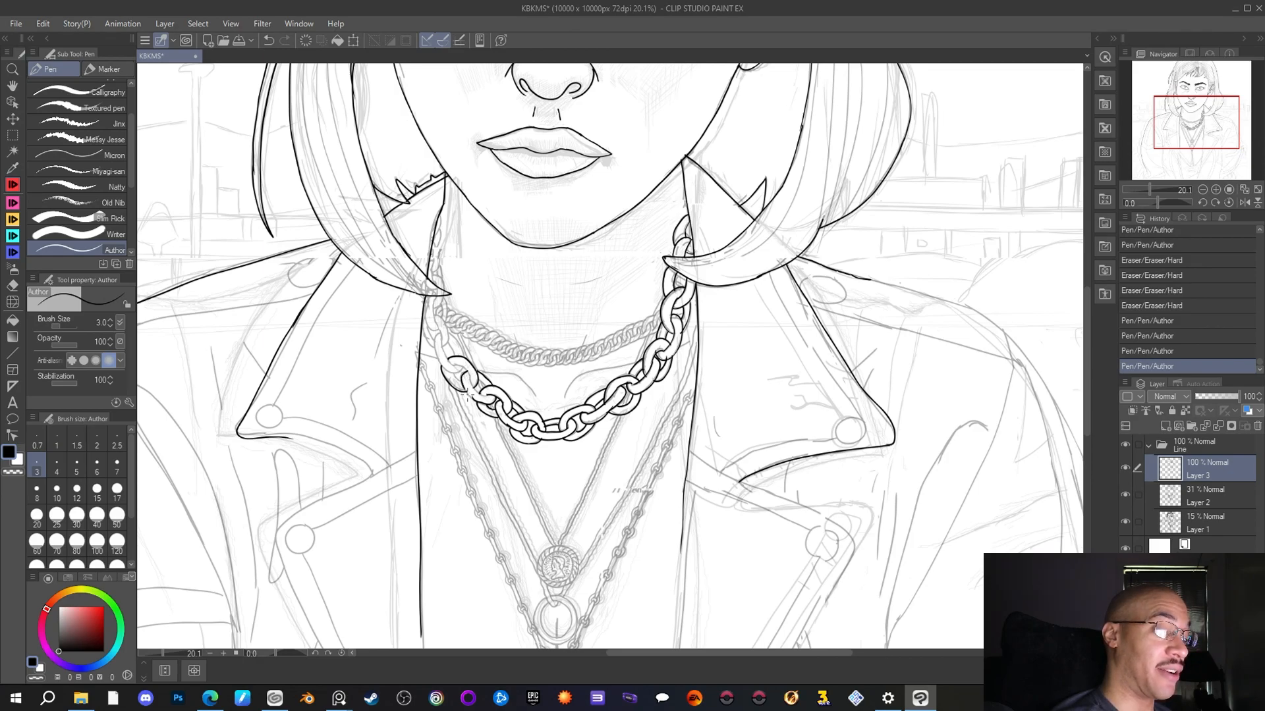
{"action": "left_click_drag", "start_coordinate": [473, 401], "coordinate": [462, 374]}
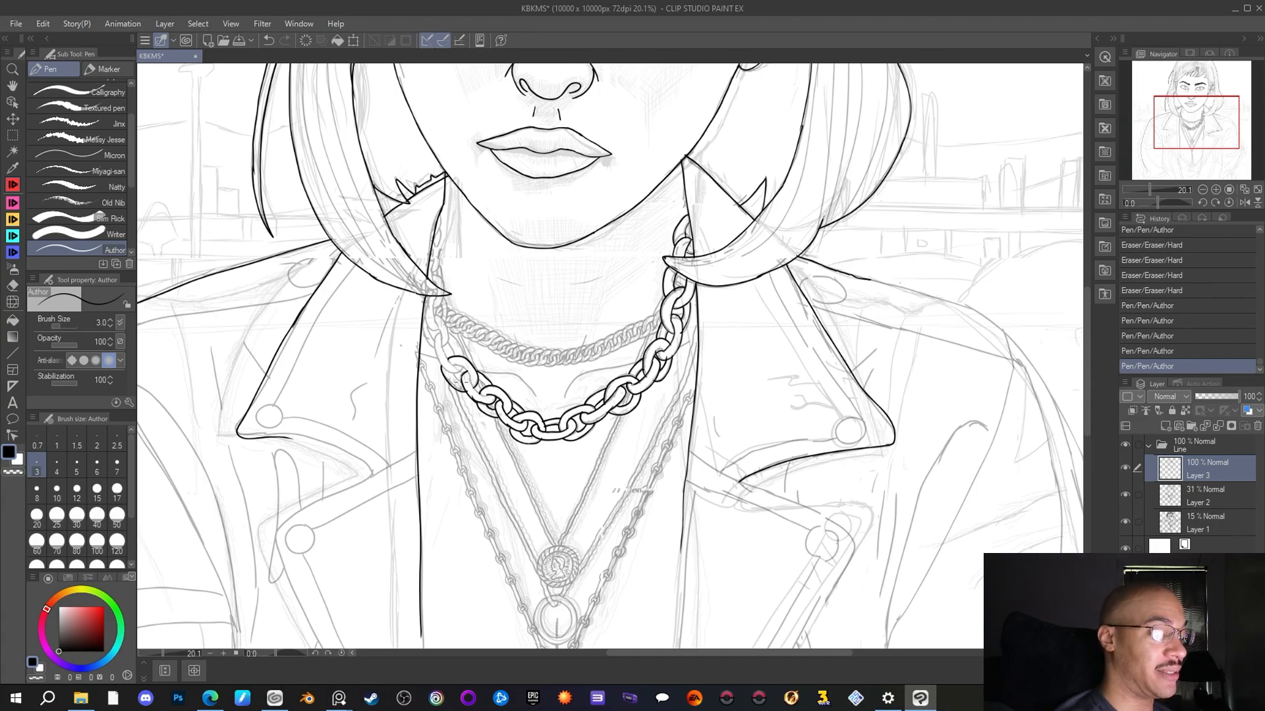
{"action": "mouse_move", "coordinate": [460, 382]}
{"action": "left_mouse_down"}
{"action": "mouse_move", "coordinate": [452, 372]}
{"action": "mouse_move", "coordinate": [481, 391]}
{"action": "mouse_move", "coordinate": [476, 377]}
{"action": "left_mouse_up"}
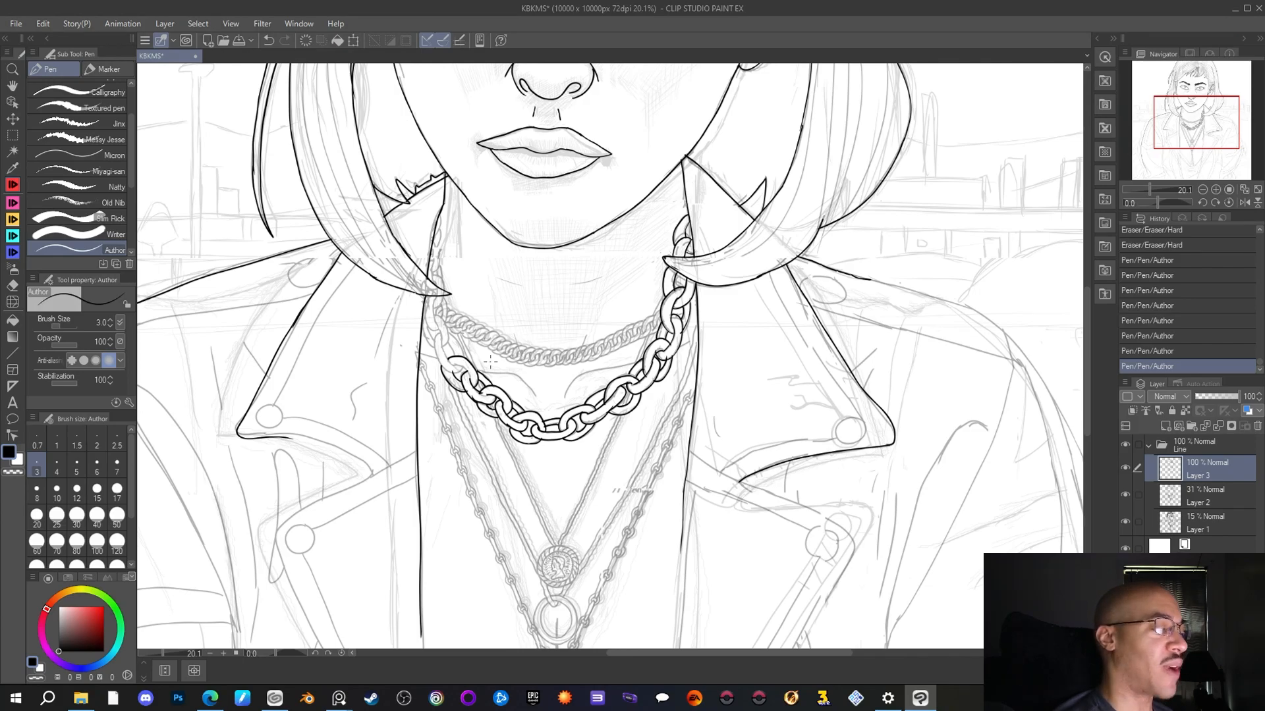
{"action": "left_click_drag", "start_coordinate": [472, 371], "coordinate": [479, 386]}
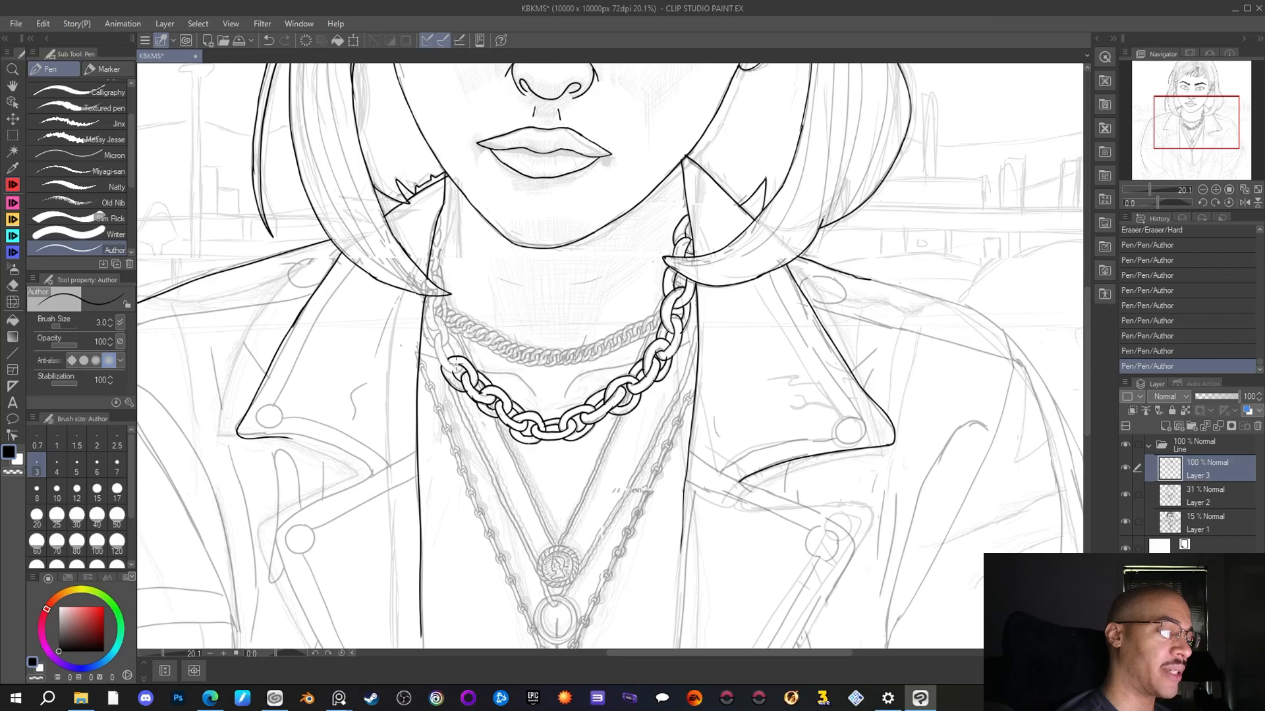
{"action": "left_click_drag", "start_coordinate": [450, 363], "coordinate": [463, 363]}
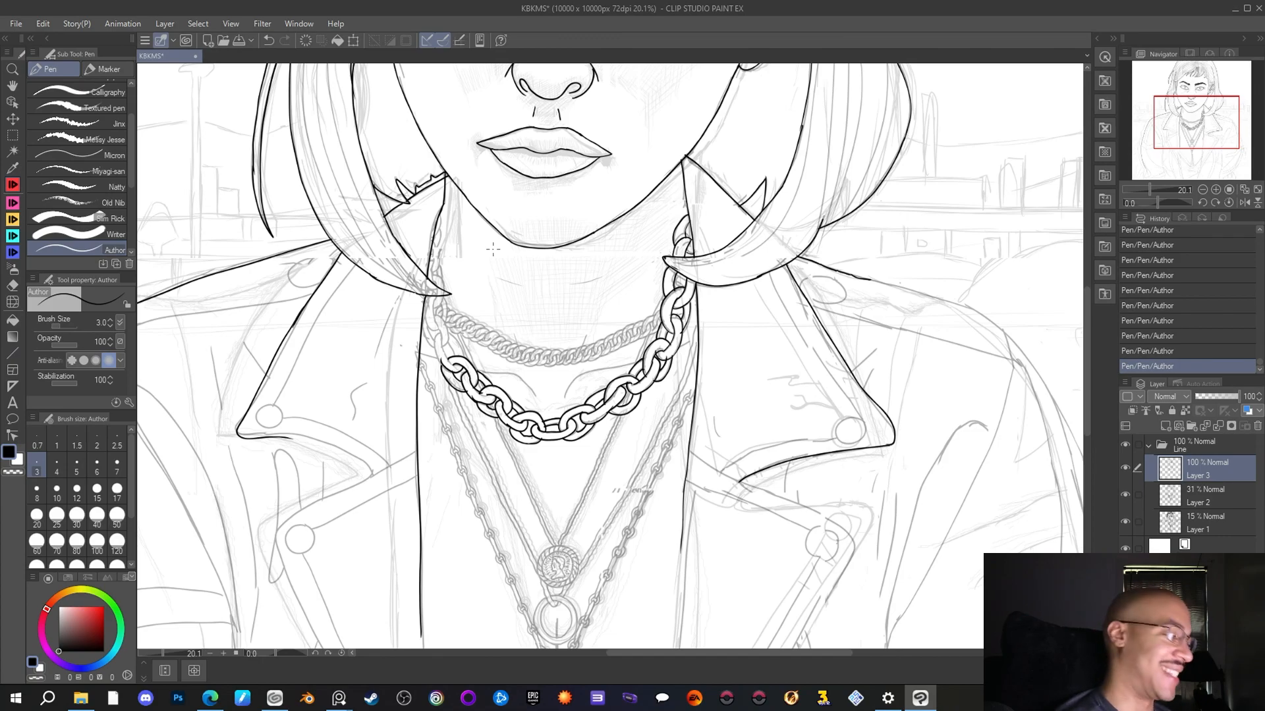
Erase the stray line at the upper-left link and ink the remaining thick-chain links up to the left hair tip
{"action": "key", "text": "e"}
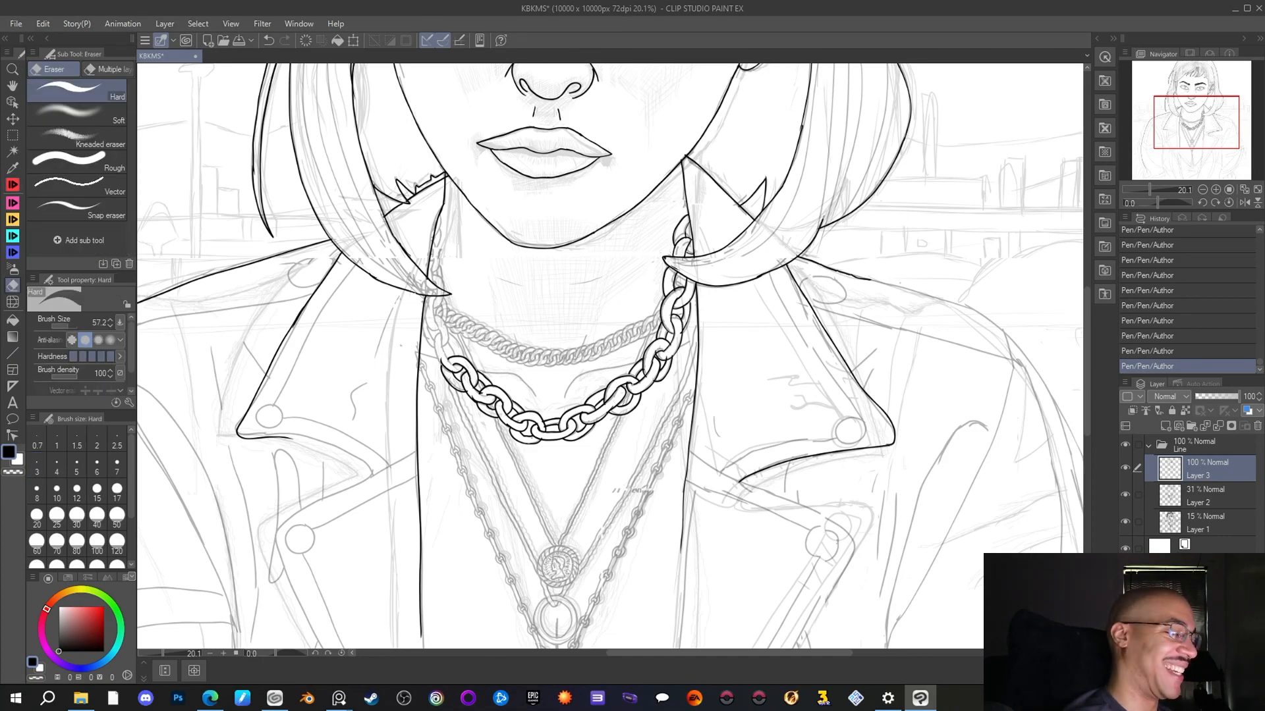
{"action": "left_click", "coordinate": [440, 359]}
{"action": "key", "text": "p"}
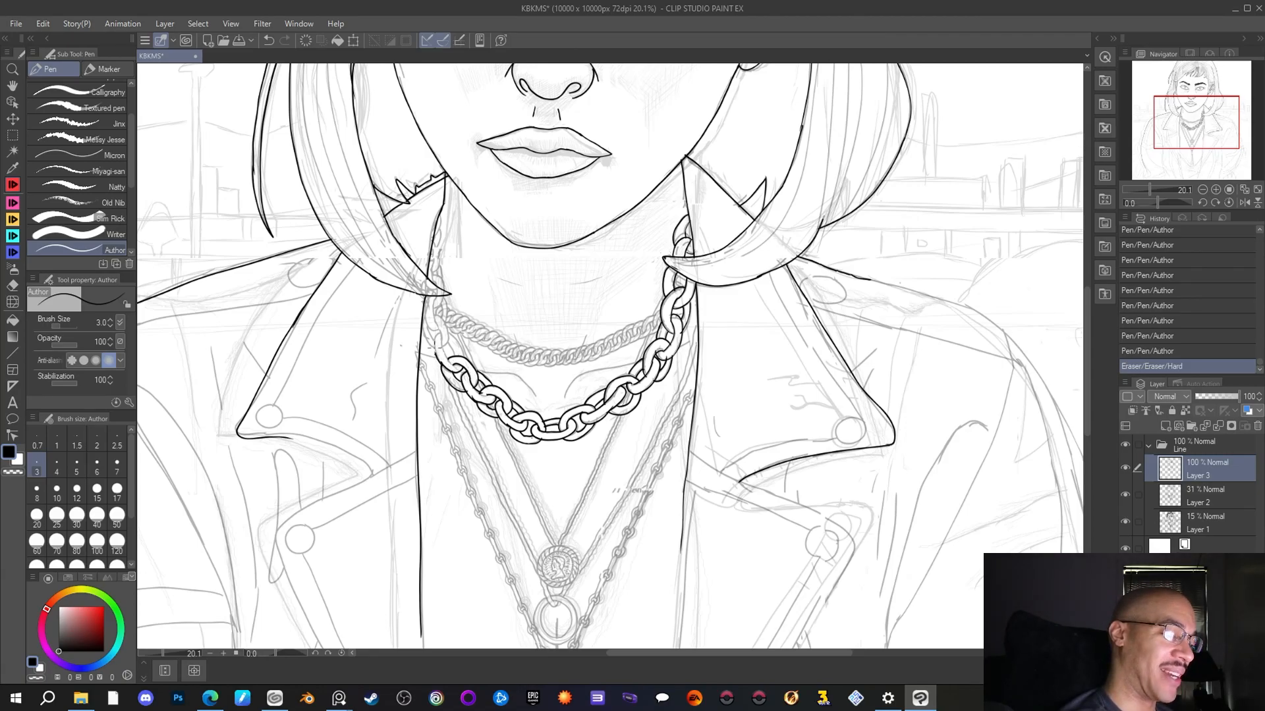
{"action": "mouse_move", "coordinate": [434, 339]}
{"action": "left_mouse_down"}
{"action": "mouse_move", "coordinate": [447, 328]}
{"action": "mouse_move", "coordinate": [429, 305]}
{"action": "mouse_move", "coordinate": [426, 339]}
{"action": "mouse_move", "coordinate": [454, 366]}
{"action": "mouse_move", "coordinate": [448, 330]}
{"action": "mouse_move", "coordinate": [452, 349]}
{"action": "left_mouse_up"}
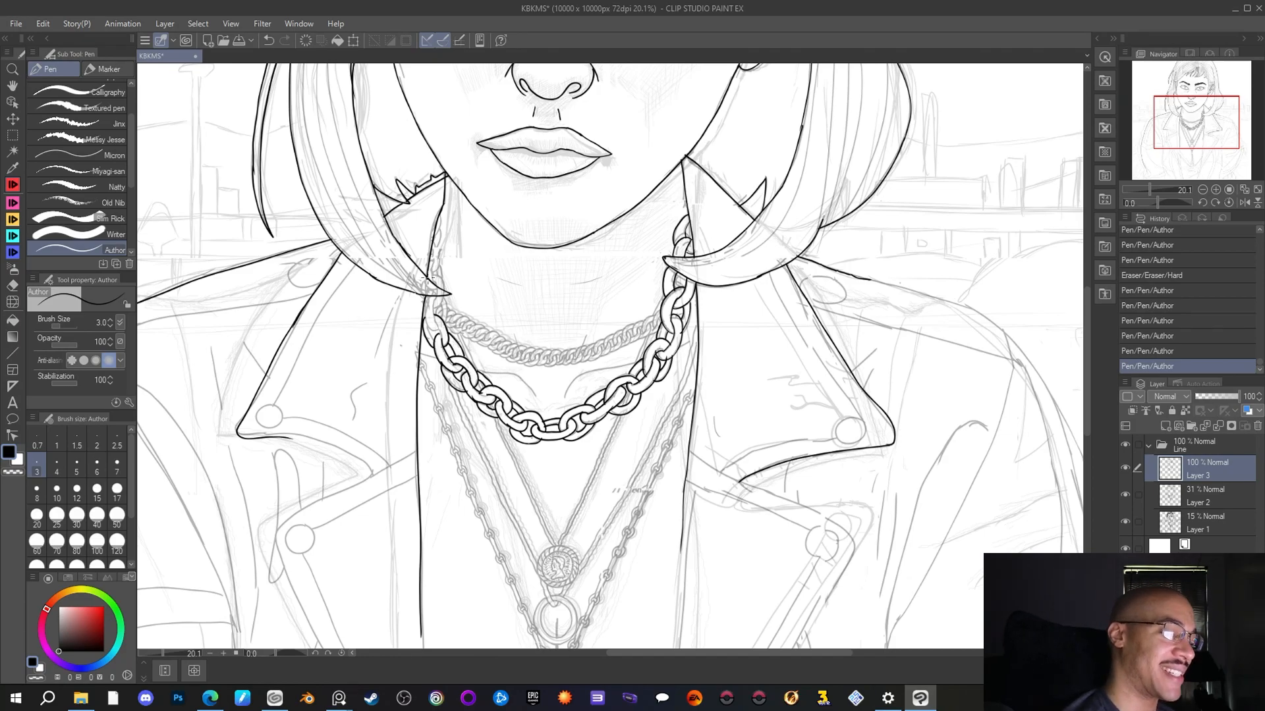
{"action": "mouse_move", "coordinate": [428, 326]}
{"action": "left_mouse_down"}
{"action": "mouse_move", "coordinate": [435, 344]}
{"action": "mouse_move", "coordinate": [441, 332]}
{"action": "left_mouse_up"}
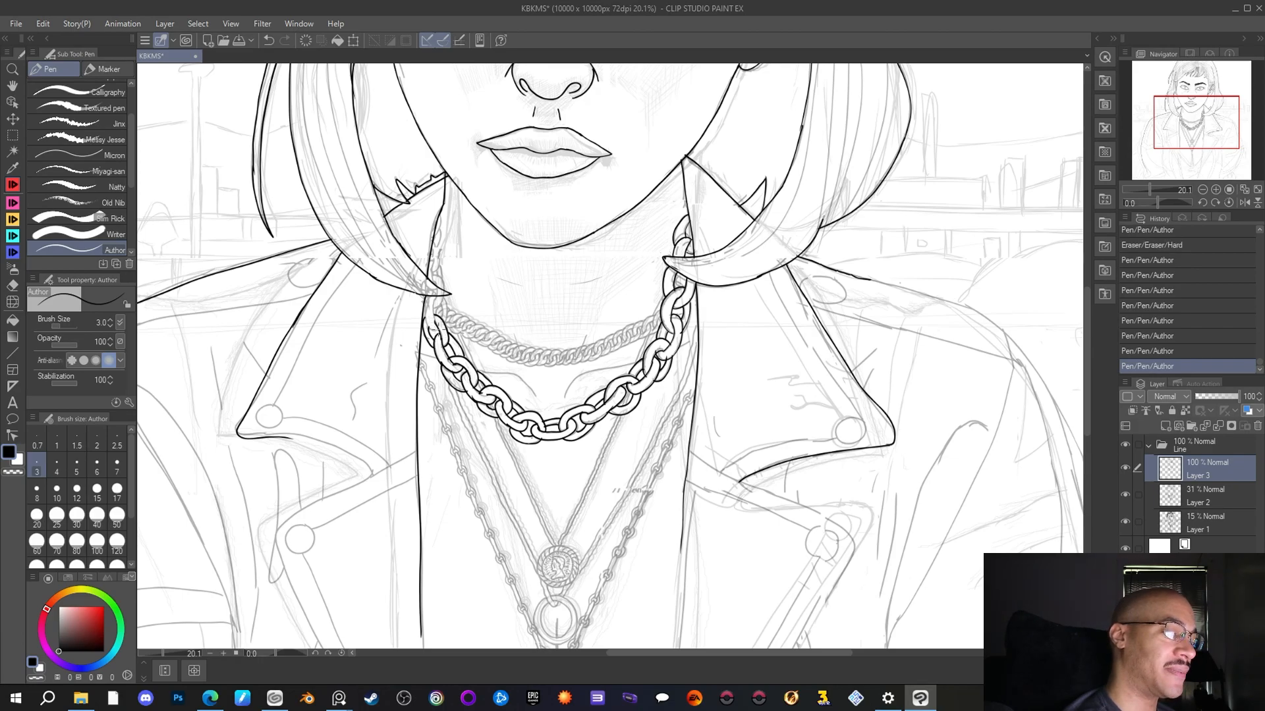
{"action": "left_click_drag", "start_coordinate": [427, 305], "coordinate": [422, 295]}
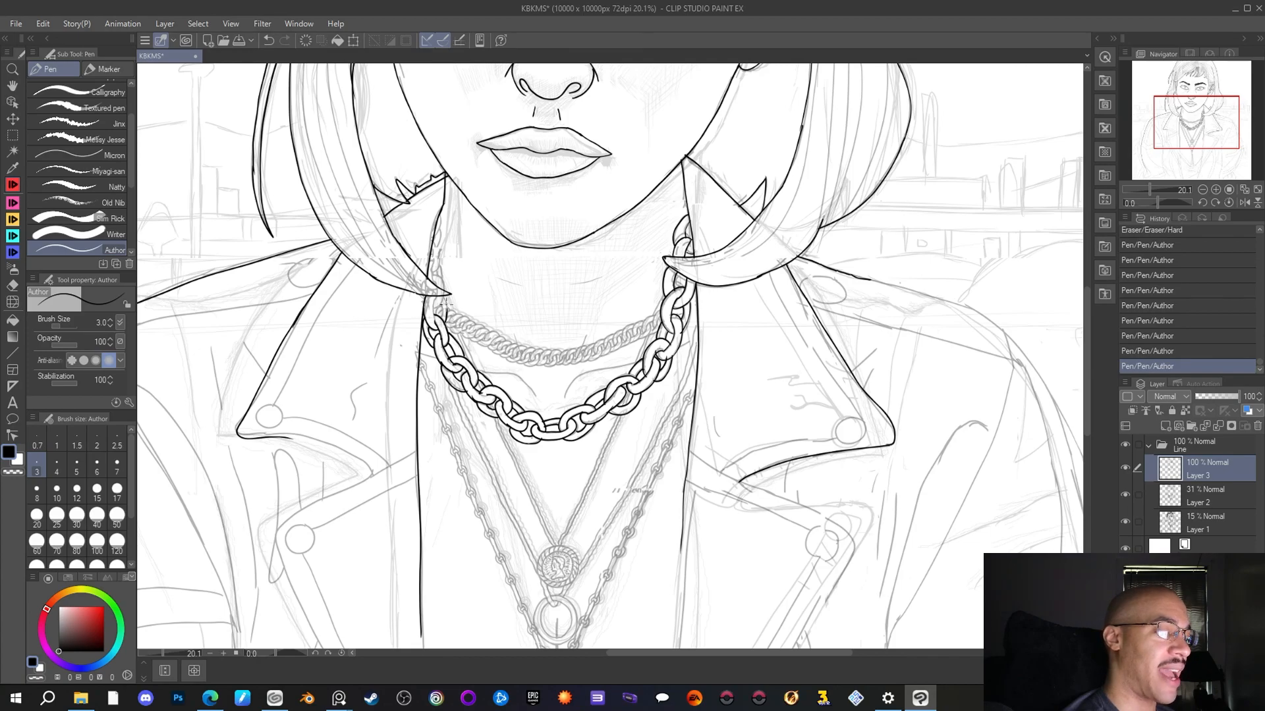
Ink the remaining thick-chain links above the left hair tip, up along the neck inside the jacket collar
{"action": "left_click_drag", "start_coordinate": [442, 298], "coordinate": [443, 304]}
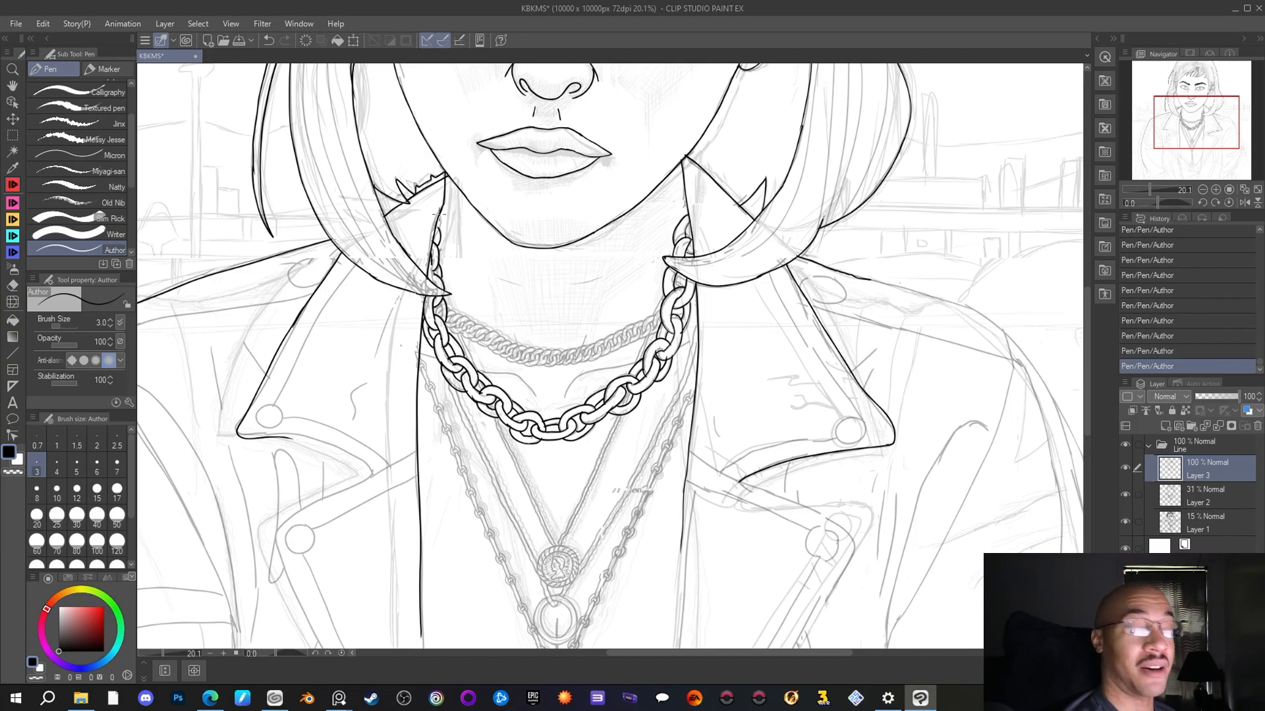
{"action": "scroll", "coordinate": [438, 212], "scroll_direction": "down", "scroll_amount": 3}
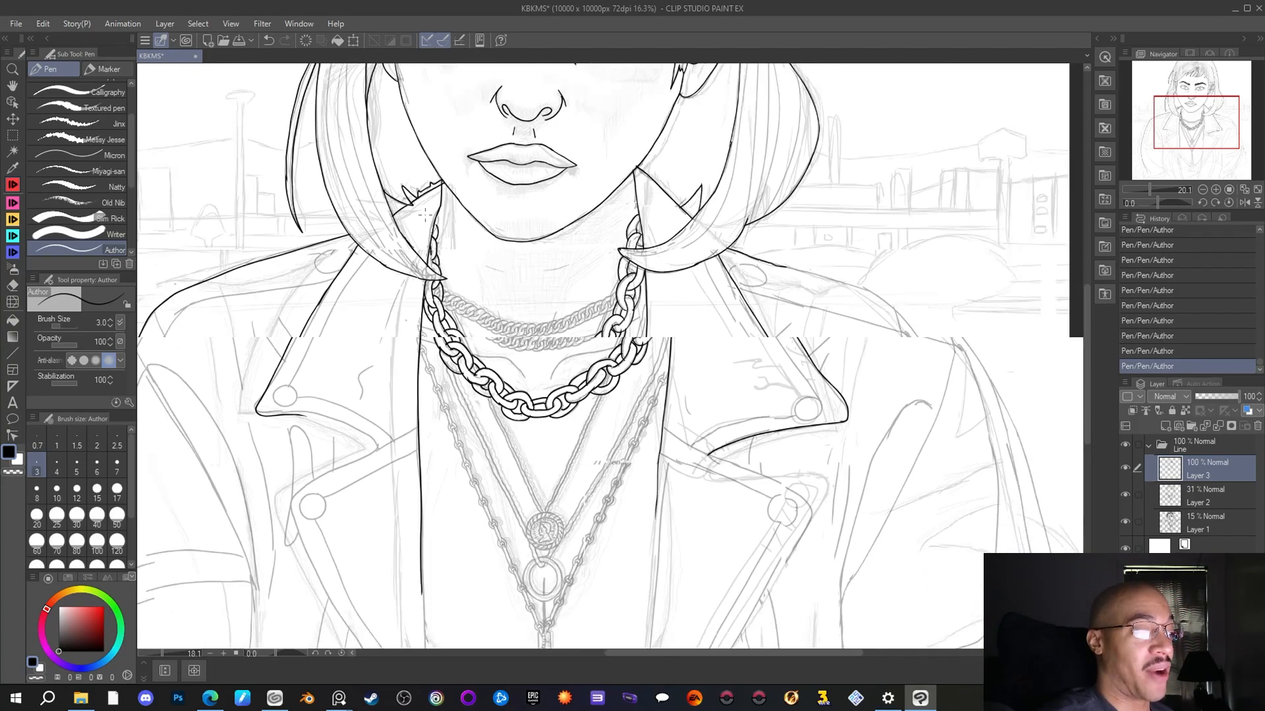
{"action": "scroll", "coordinate": [388, 267], "scroll_direction": "up", "scroll_amount": 1}
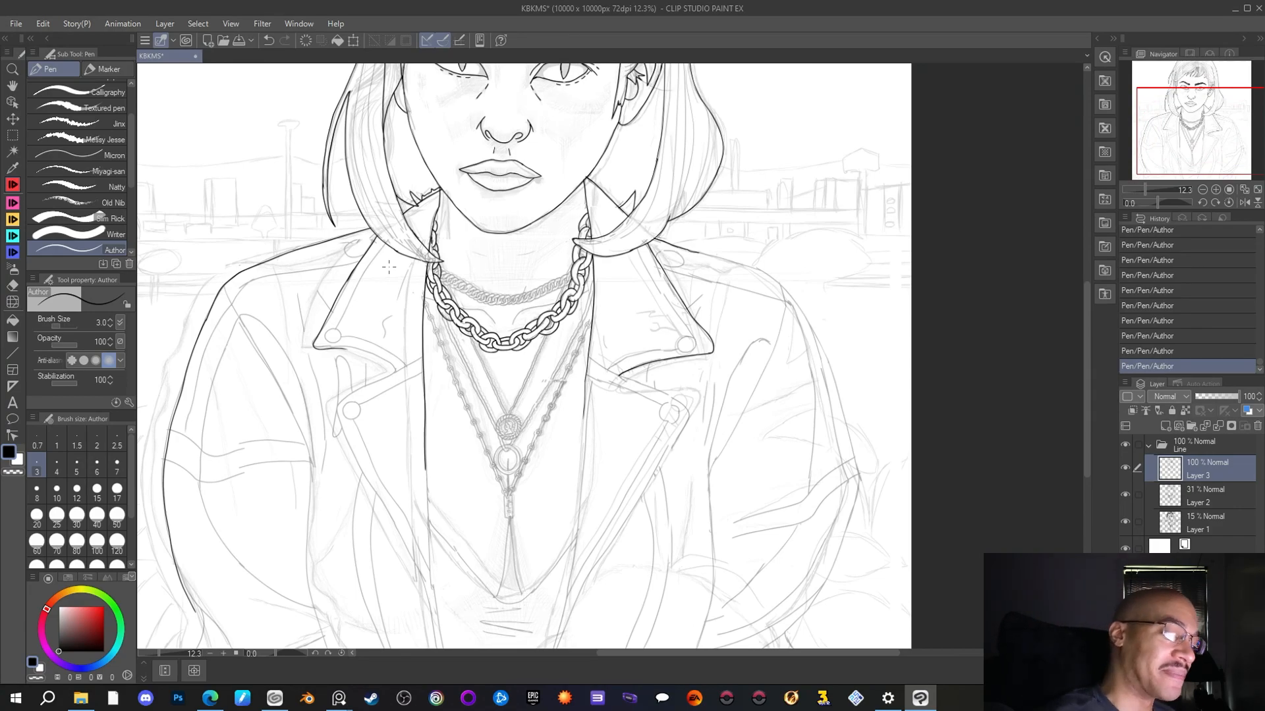
{"action": "scroll", "coordinate": [546, 288], "scroll_direction": "down", "scroll_amount": 2}
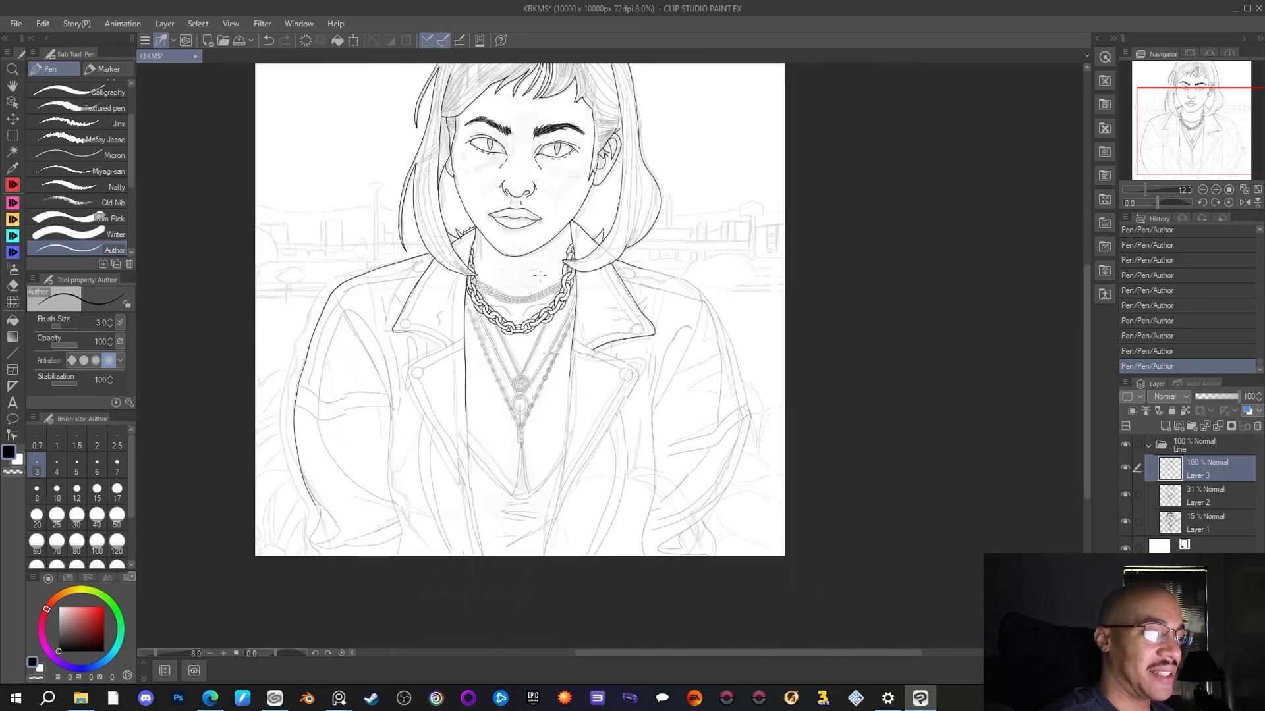
{"action": "left_click_drag", "start_coordinate": [1184, 144], "coordinate": [1171, 131]}
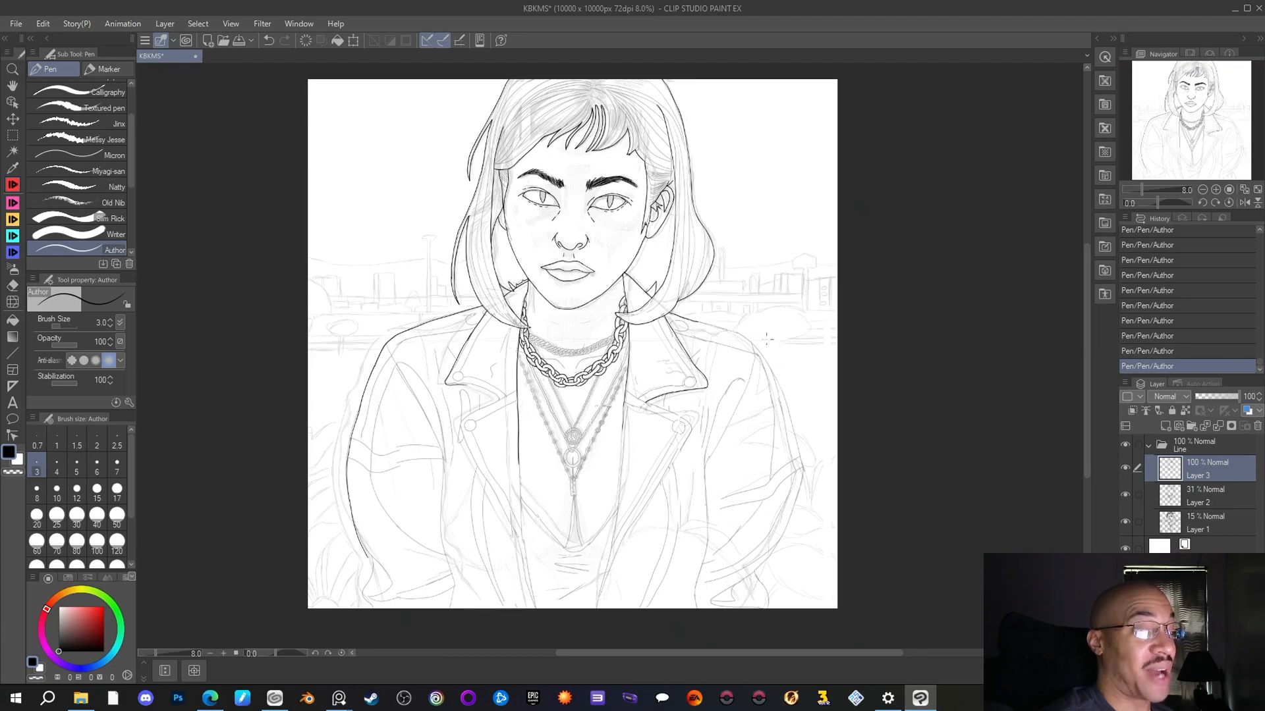
Ink the thin braided choker's links from its right end toward the middle of the neck
{"action": "scroll", "coordinate": [551, 387], "scroll_direction": "up", "scroll_amount": 4}
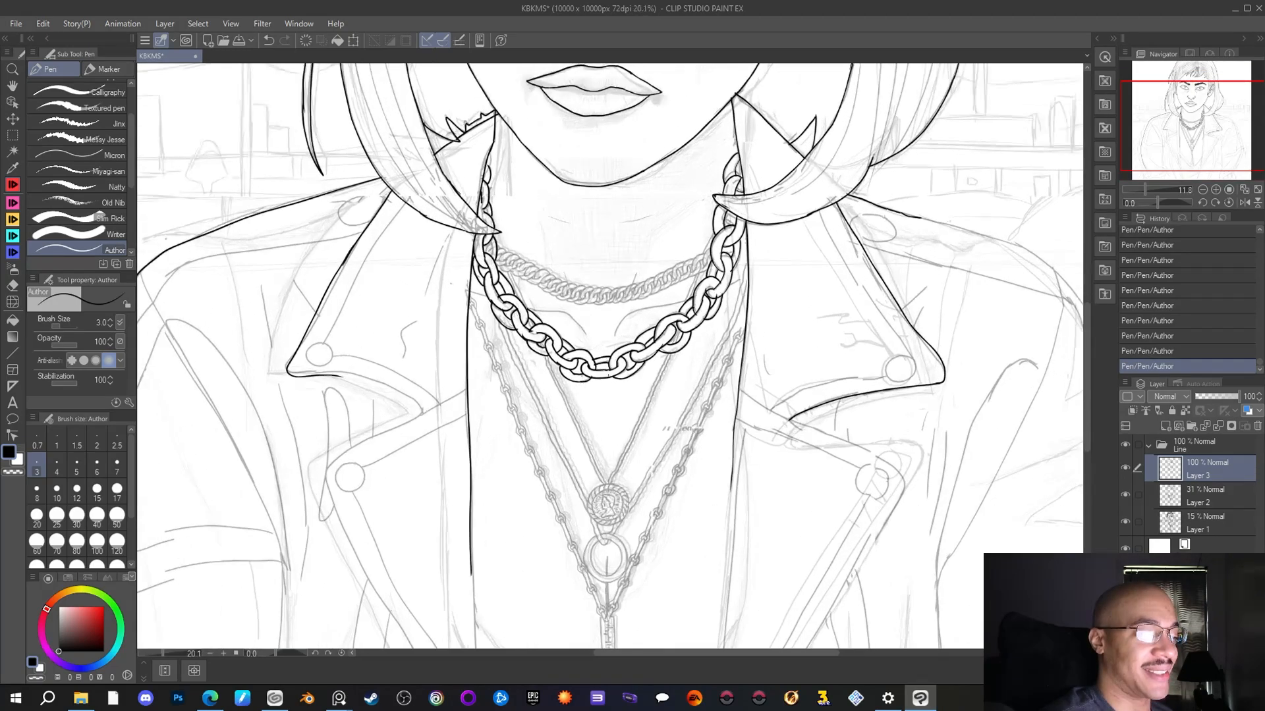
{"action": "left_click_drag", "start_coordinate": [1172, 130], "coordinate": [1177, 122]}
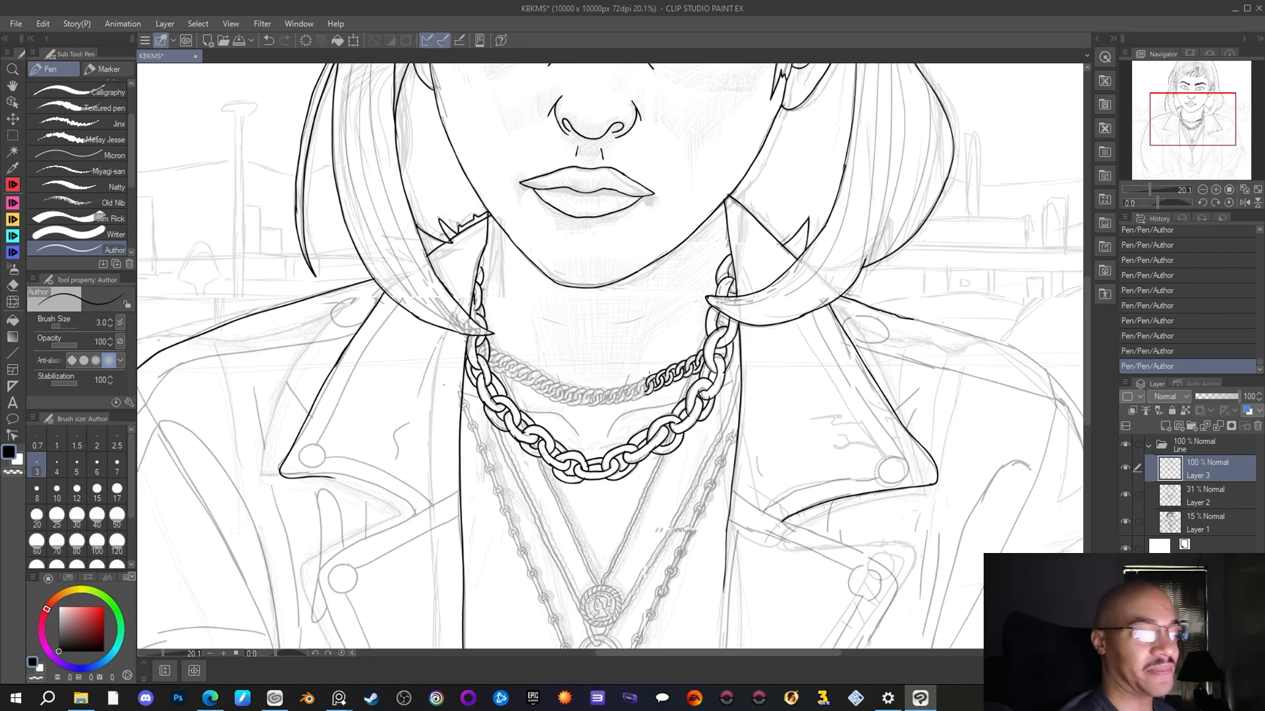
{"action": "left_click_drag", "start_coordinate": [644, 380], "coordinate": [637, 389]}
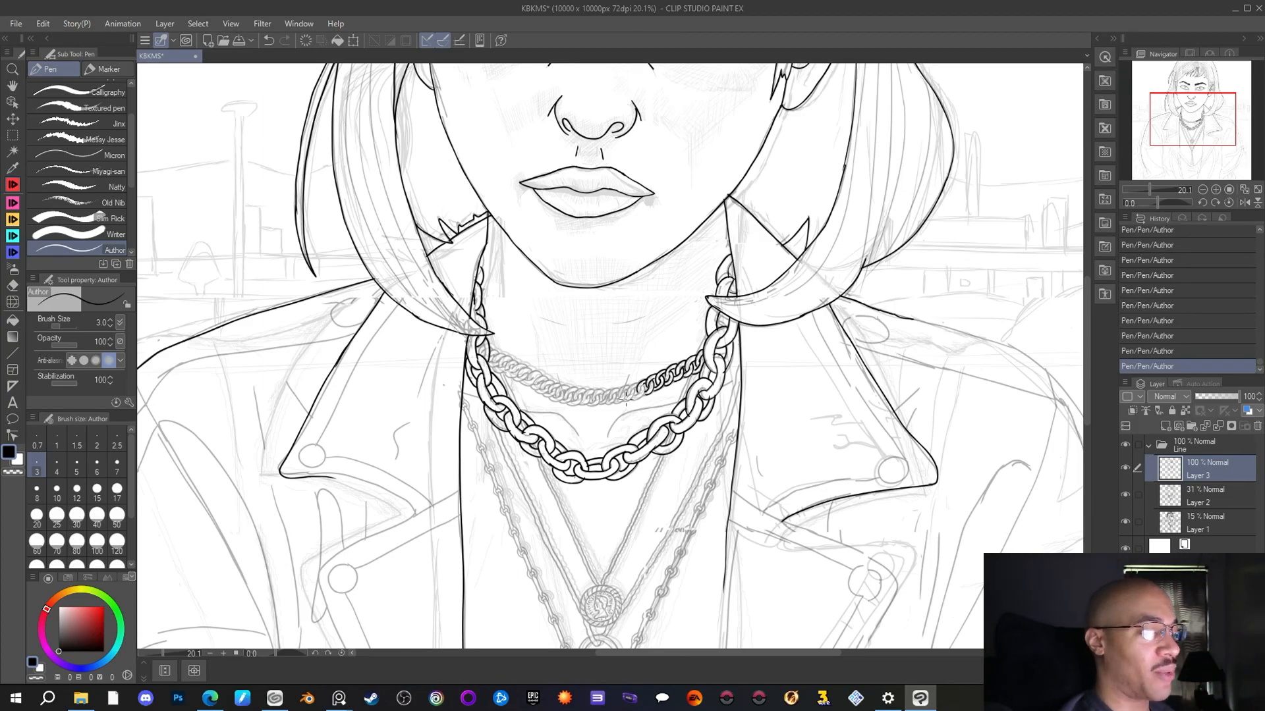
Examine the inked face, bangs and outer hair outline at several magnifications
{"action": "left_click_drag", "start_coordinate": [1181, 130], "coordinate": [1175, 108]}
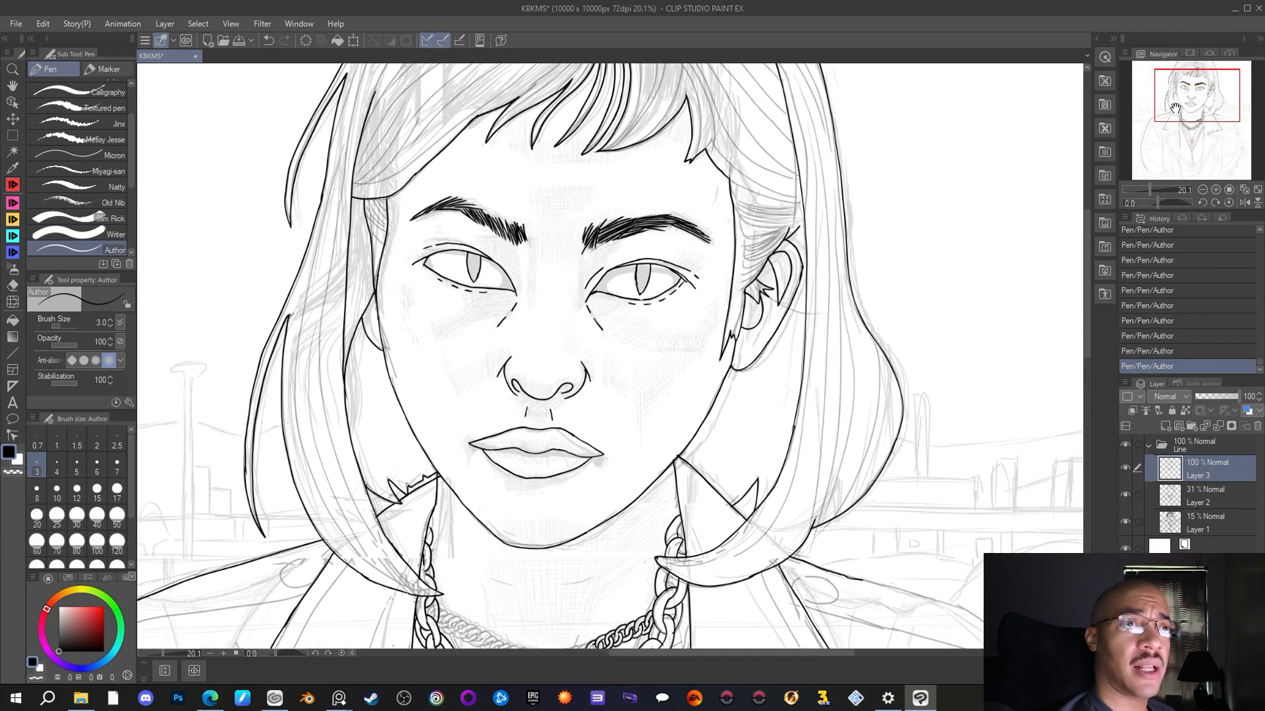
{"action": "left_click_drag", "start_coordinate": [1201, 91], "coordinate": [1191, 100]}
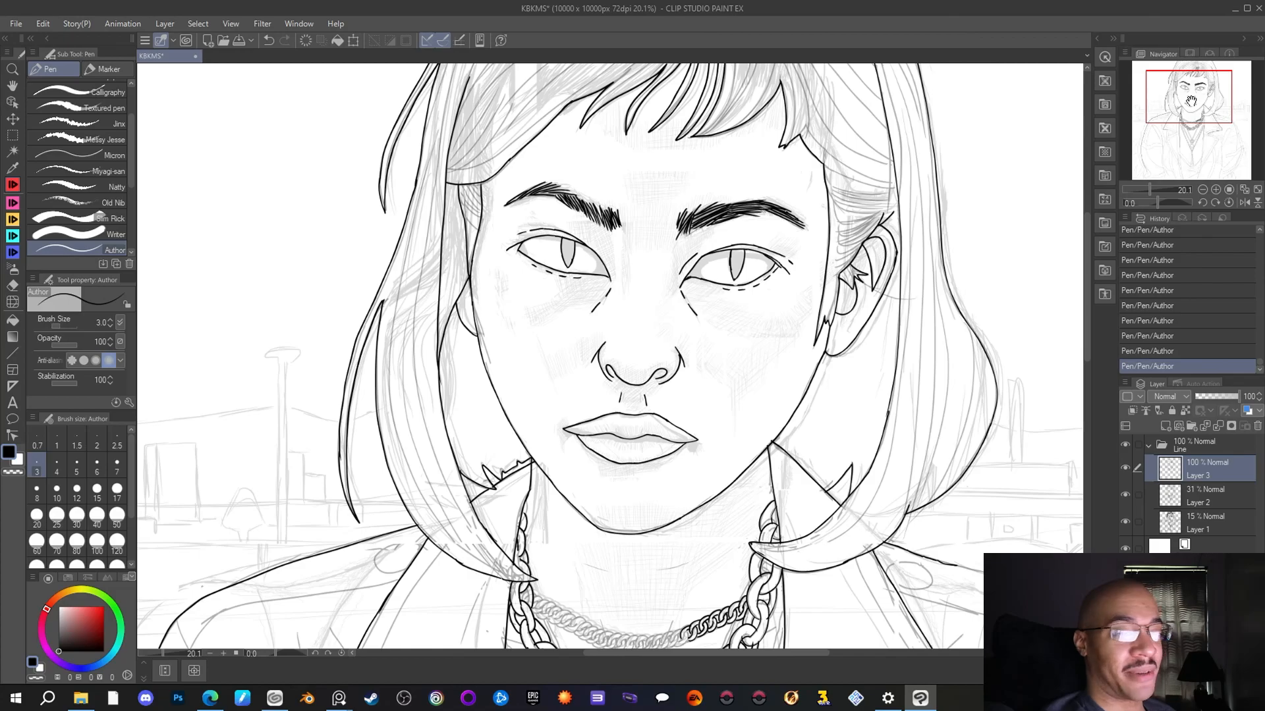
{"action": "left_click_drag", "start_coordinate": [1176, 81], "coordinate": [1174, 79]}
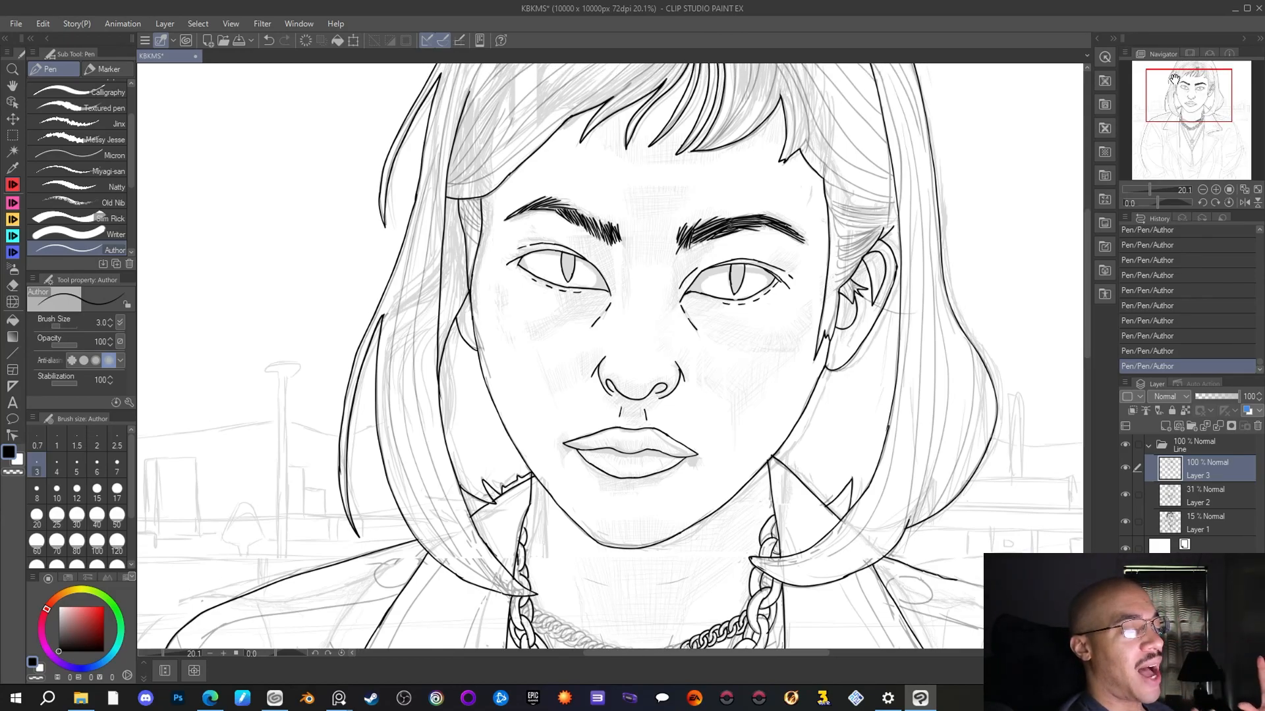
{"action": "mouse_move", "coordinate": [1193, 98]}
{"action": "left_mouse_down"}
{"action": "mouse_move", "coordinate": [1193, 85]}
{"action": "mouse_move", "coordinate": [1193, 109]}
{"action": "mouse_move", "coordinate": [1191, 87]}
{"action": "left_mouse_up"}
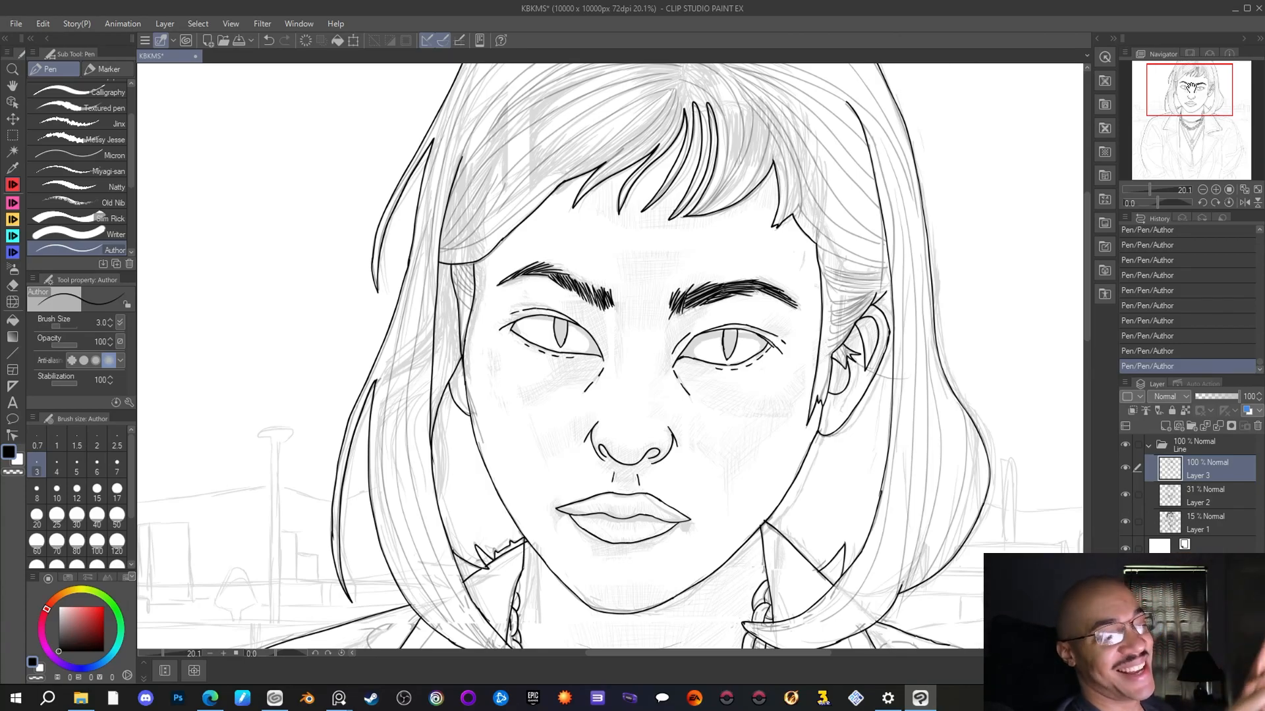
{"action": "left_click_drag", "start_coordinate": [1191, 87], "coordinate": [1205, 95]}
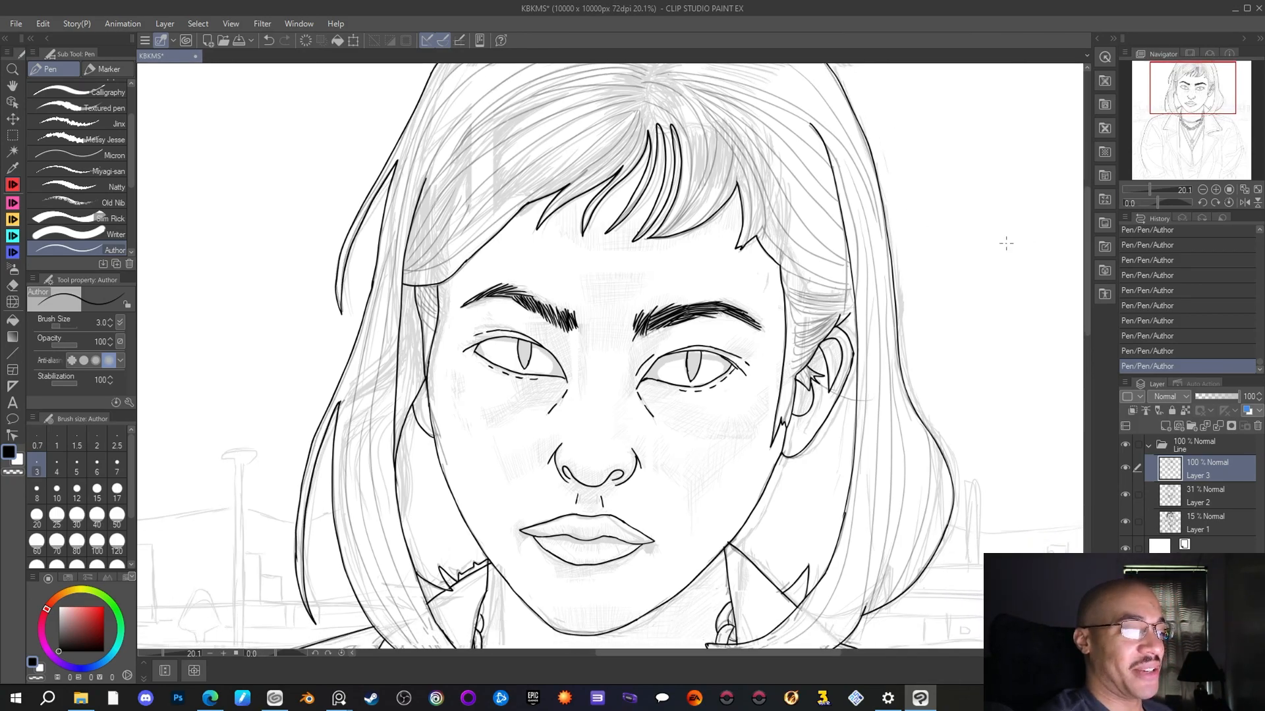
{"action": "scroll", "coordinate": [927, 297], "scroll_direction": "down", "scroll_amount": 2}
{"action": "left_click_drag", "start_coordinate": [1184, 95], "coordinate": [1190, 95]}
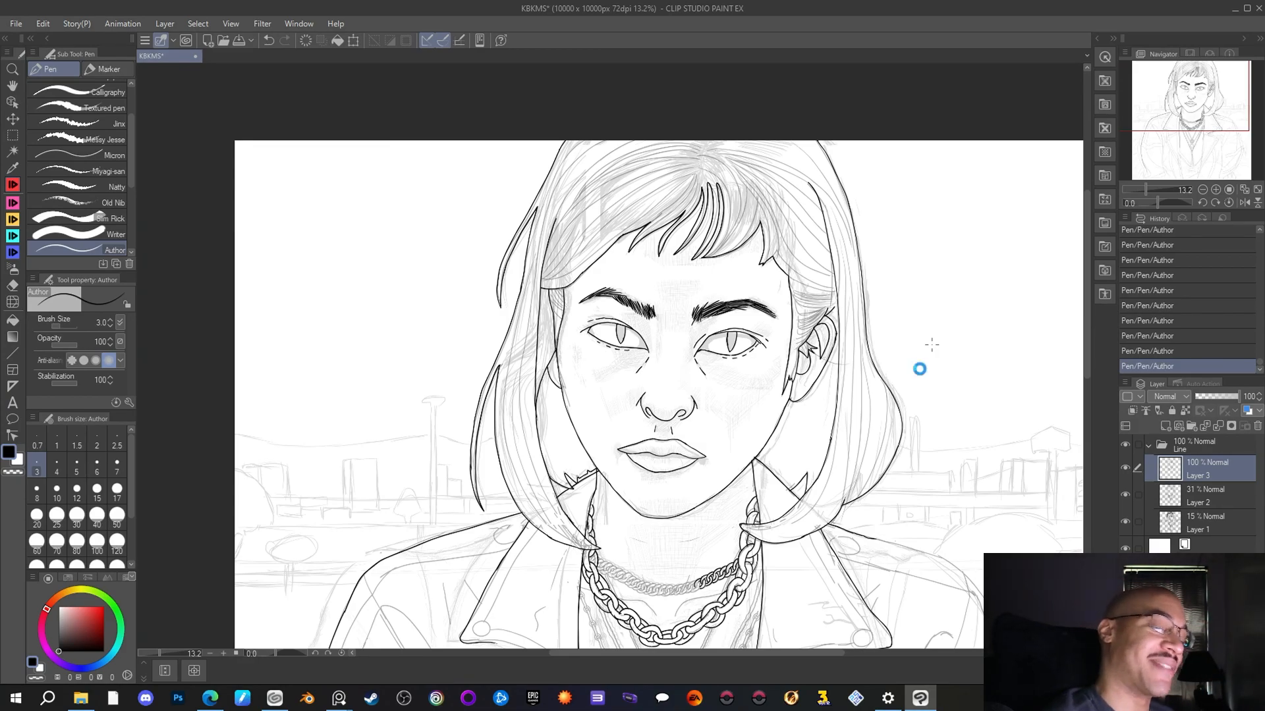
{"action": "left_click_drag", "start_coordinate": [1175, 106], "coordinate": [1181, 108]}
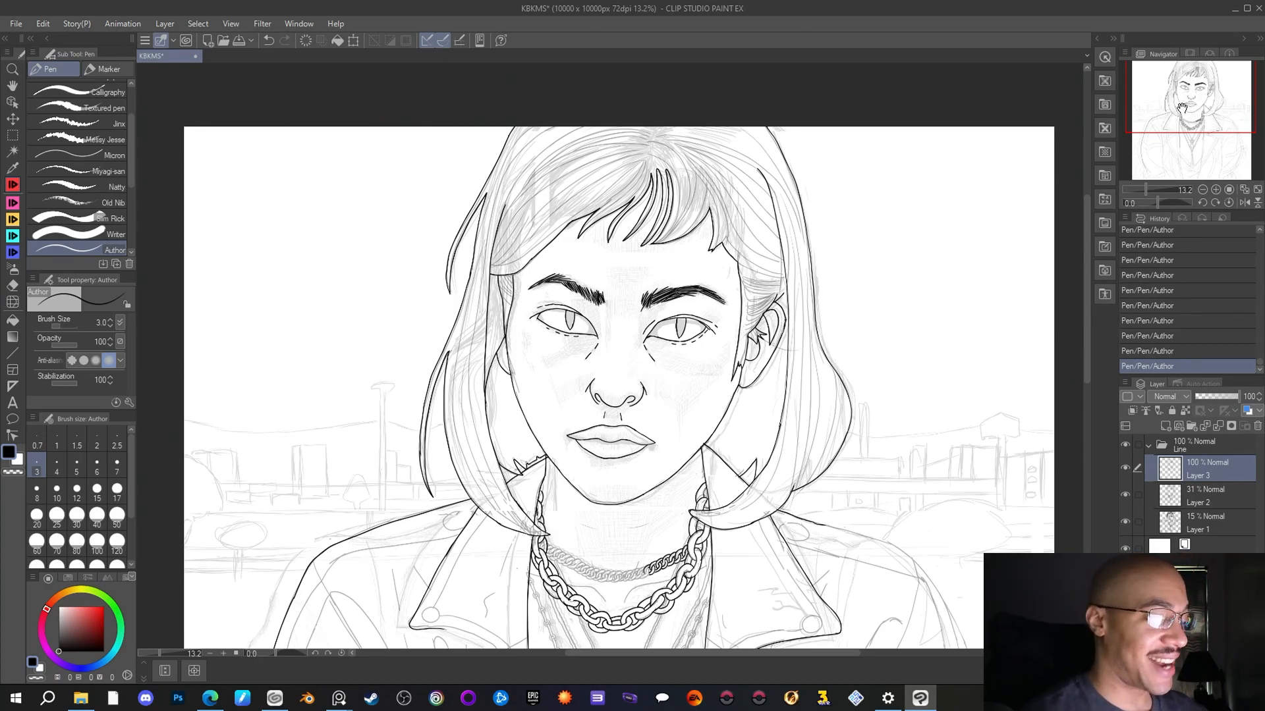
{"action": "scroll", "coordinate": [871, 287], "scroll_direction": "up", "scroll_amount": 1}
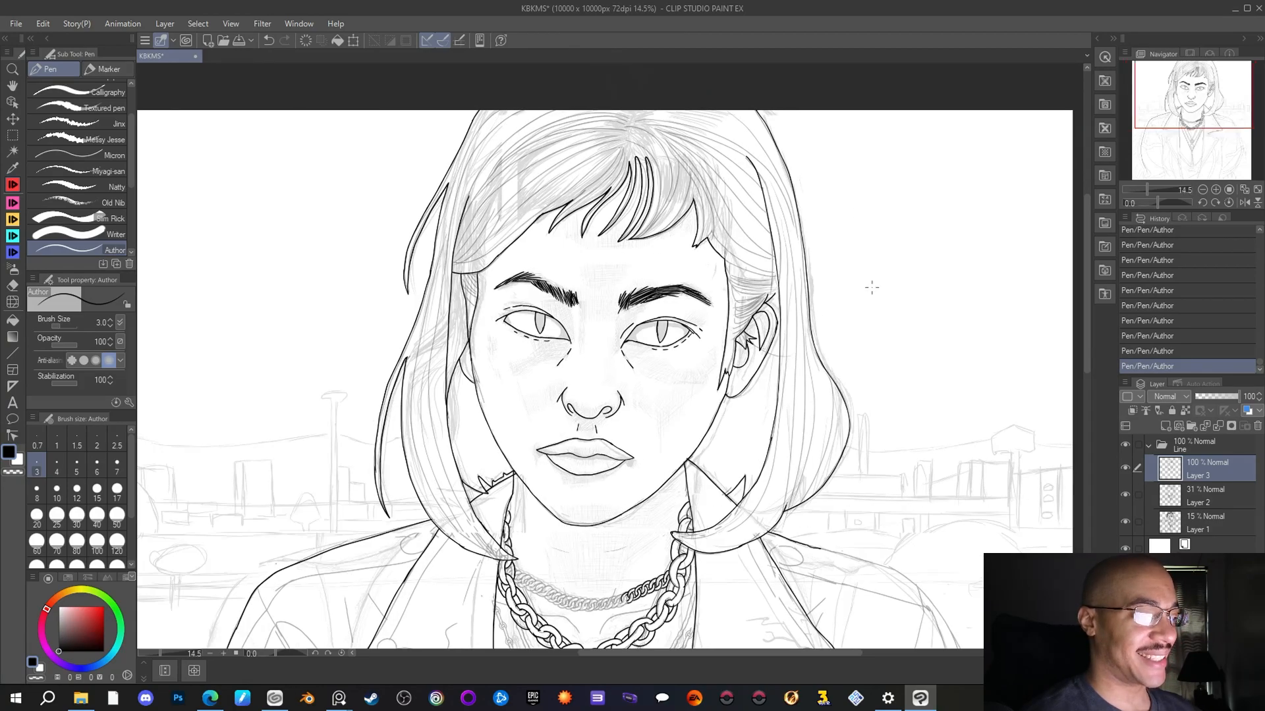
{"action": "left_click_drag", "start_coordinate": [1215, 105], "coordinate": [1214, 103]}
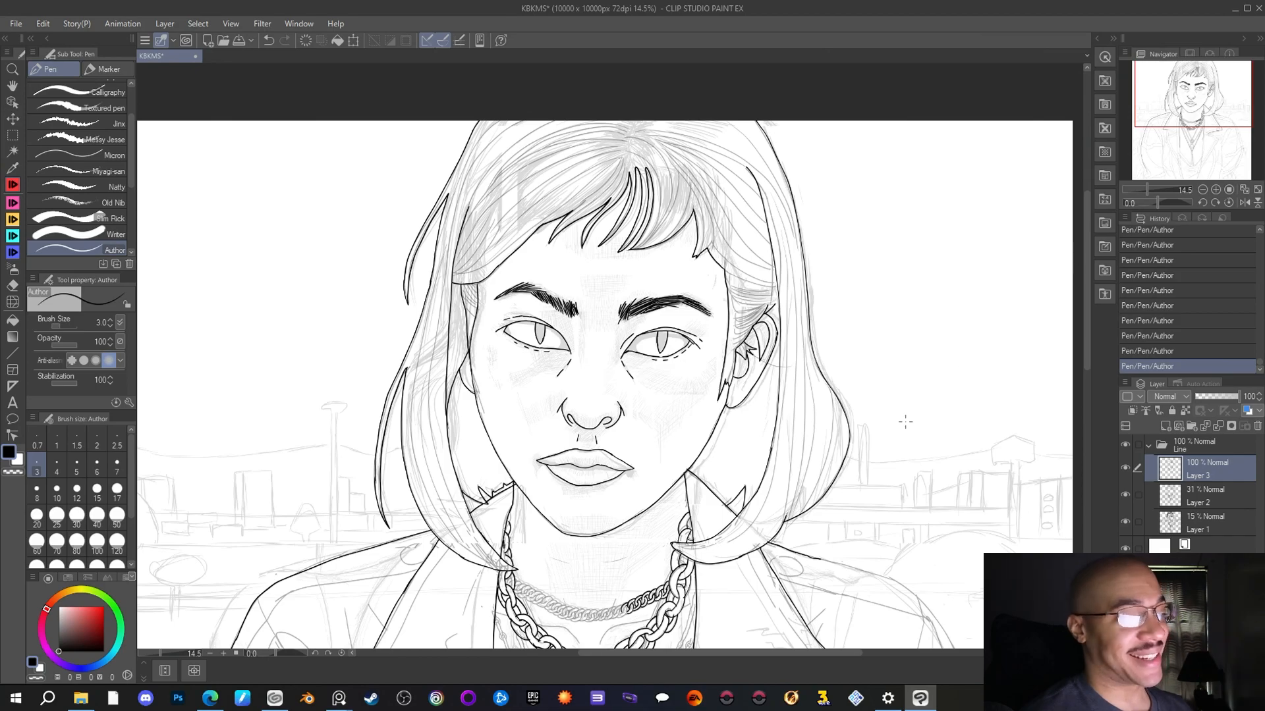
{"action": "scroll", "coordinate": [529, 435], "scroll_direction": "up", "scroll_amount": 1}
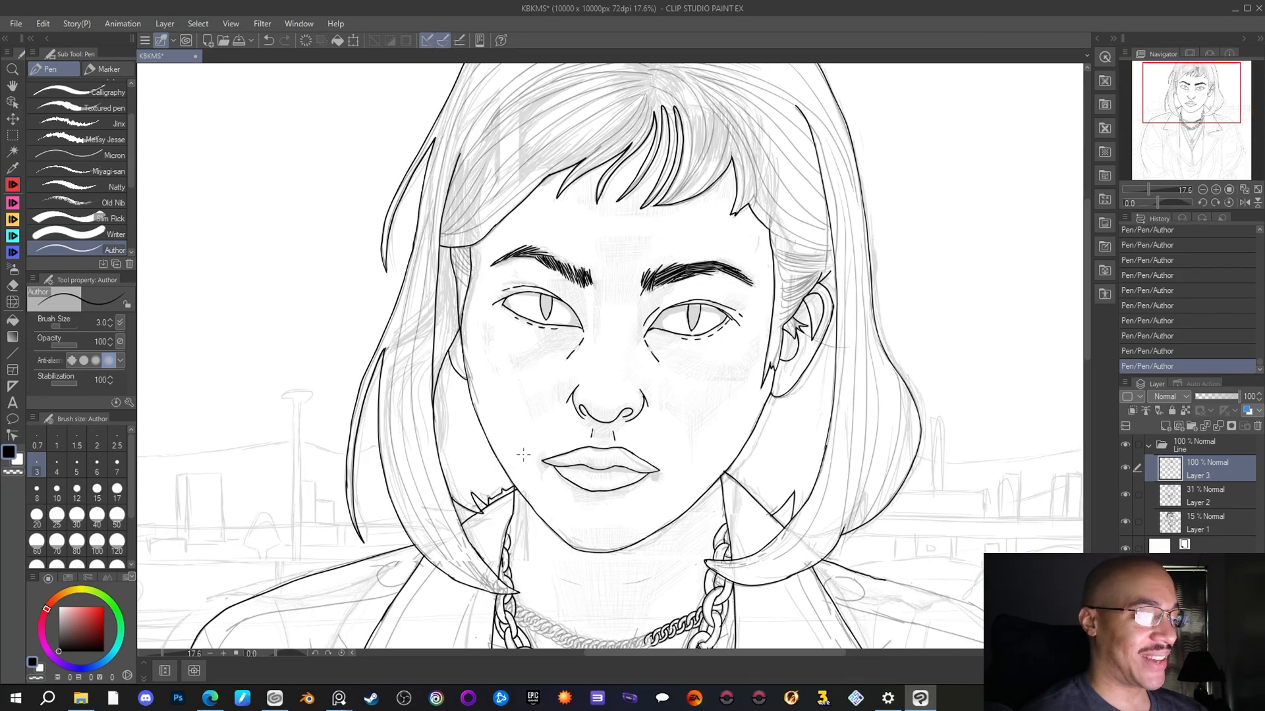
{"action": "mouse_move", "coordinate": [1186, 96]}
{"action": "left_mouse_down"}
{"action": "mouse_move", "coordinate": [1179, 107]}
{"action": "mouse_move", "coordinate": [1185, 92]}
{"action": "left_mouse_up"}
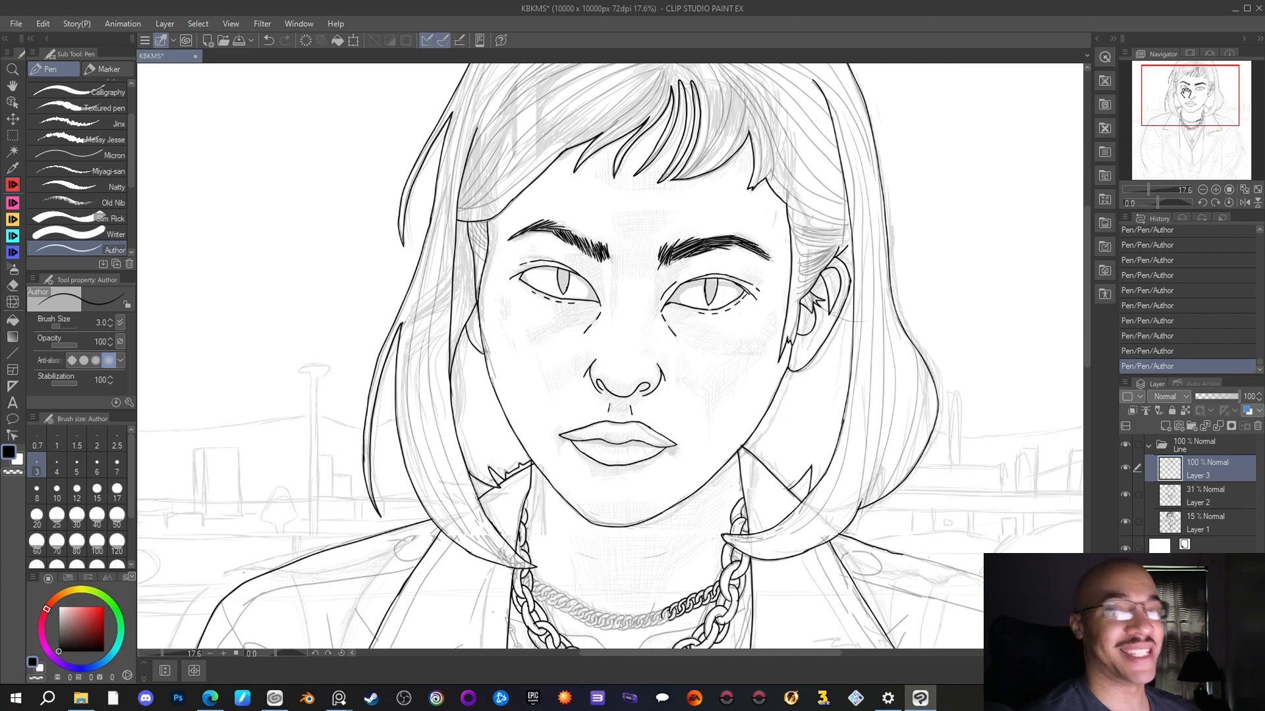
{"action": "left_click_drag", "start_coordinate": [1217, 103], "coordinate": [1216, 93]}
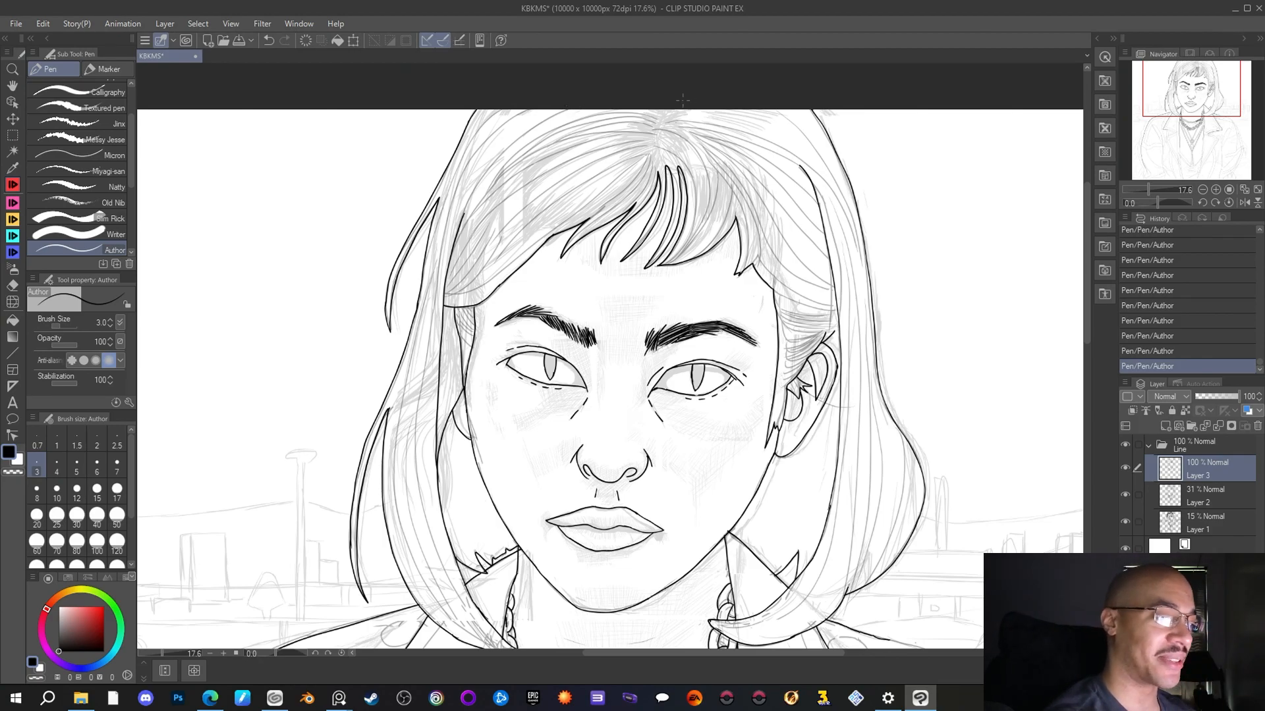
{"action": "left_click_drag", "start_coordinate": [1172, 113], "coordinate": [1170, 122]}
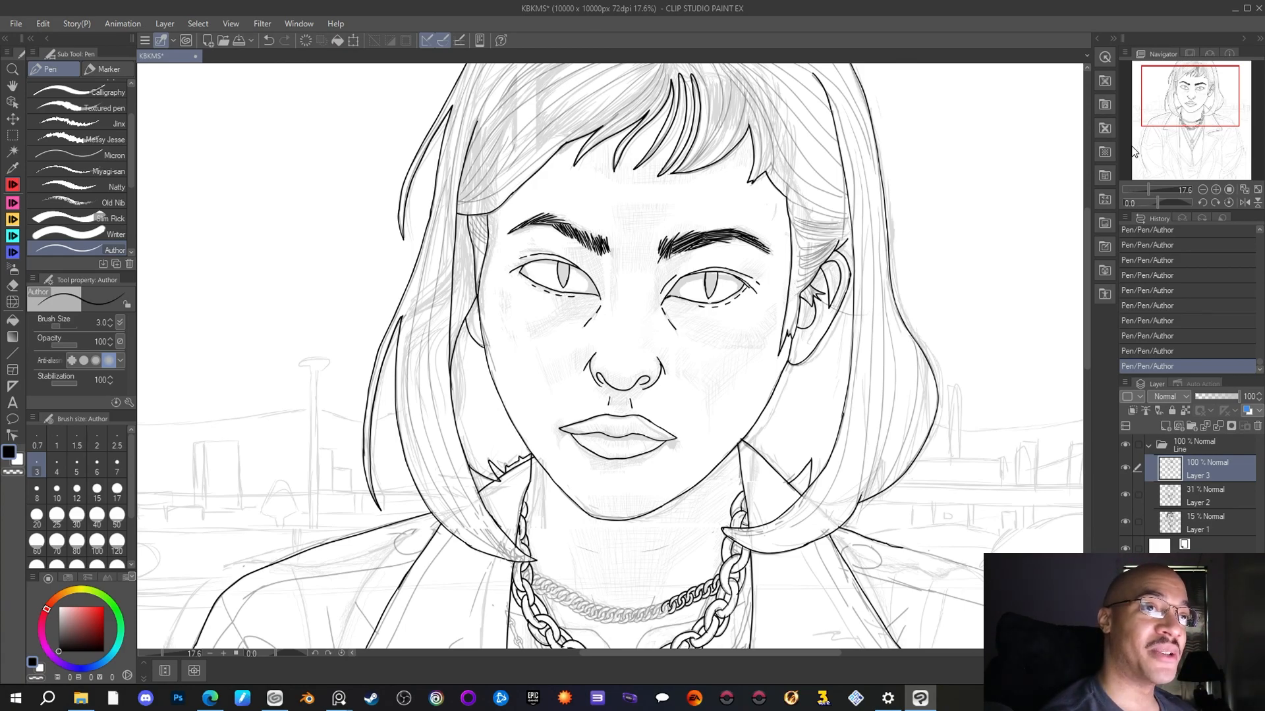
{"action": "left_click_drag", "start_coordinate": [1167, 107], "coordinate": [1167, 94]}
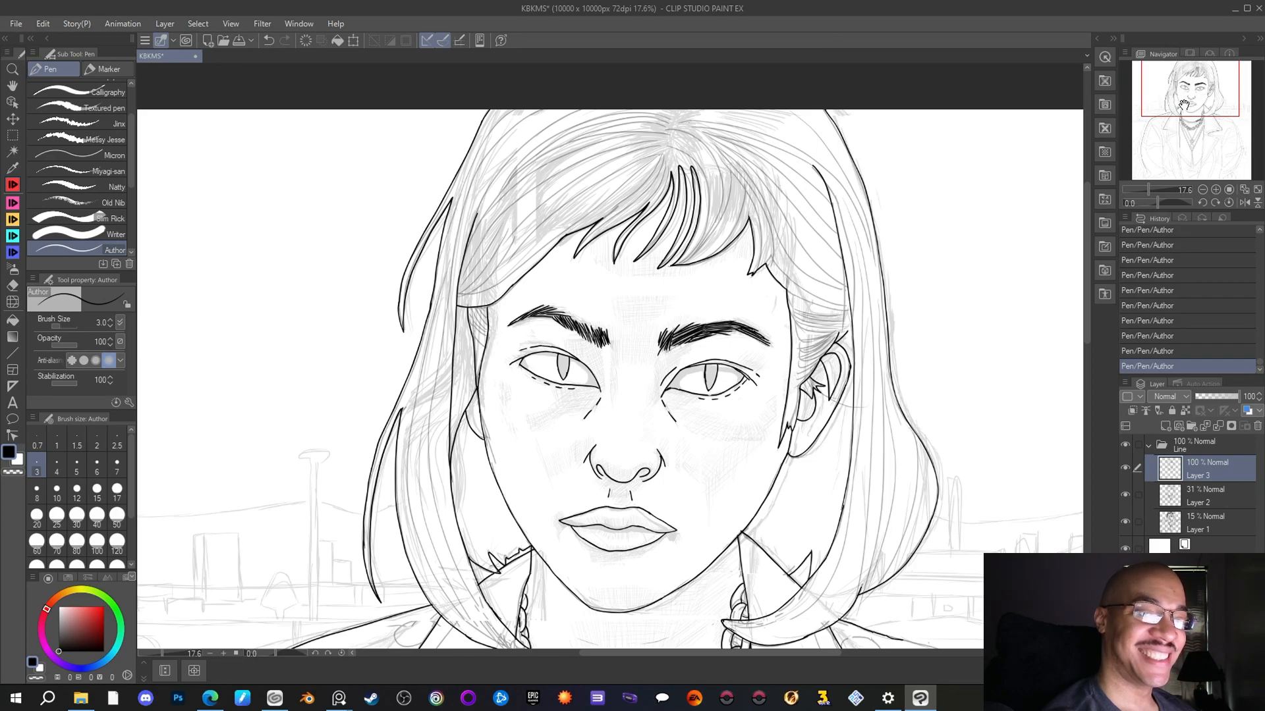
Ink long curved strands on the left part of the bangs, from the parting down toward the forehead edge
{"action": "left_click_drag", "start_coordinate": [1184, 105], "coordinate": [1188, 98]}
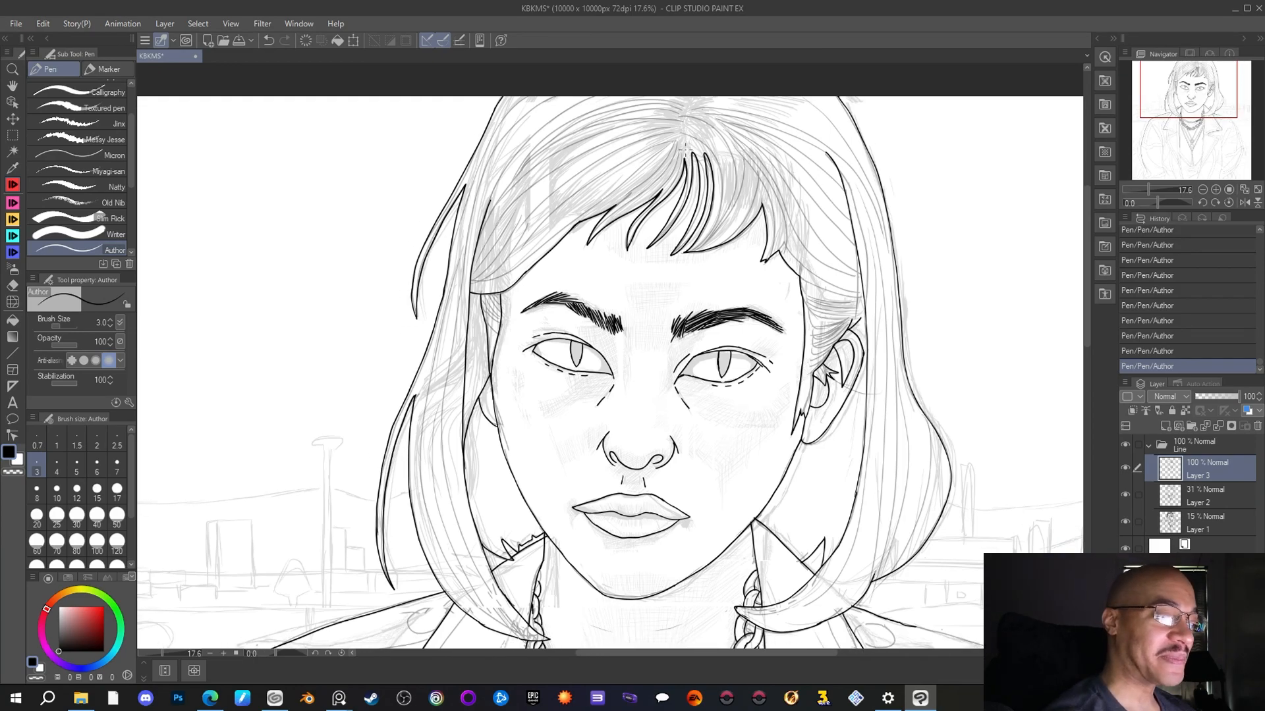
{"action": "left_click_drag", "start_coordinate": [676, 138], "coordinate": [604, 215]}
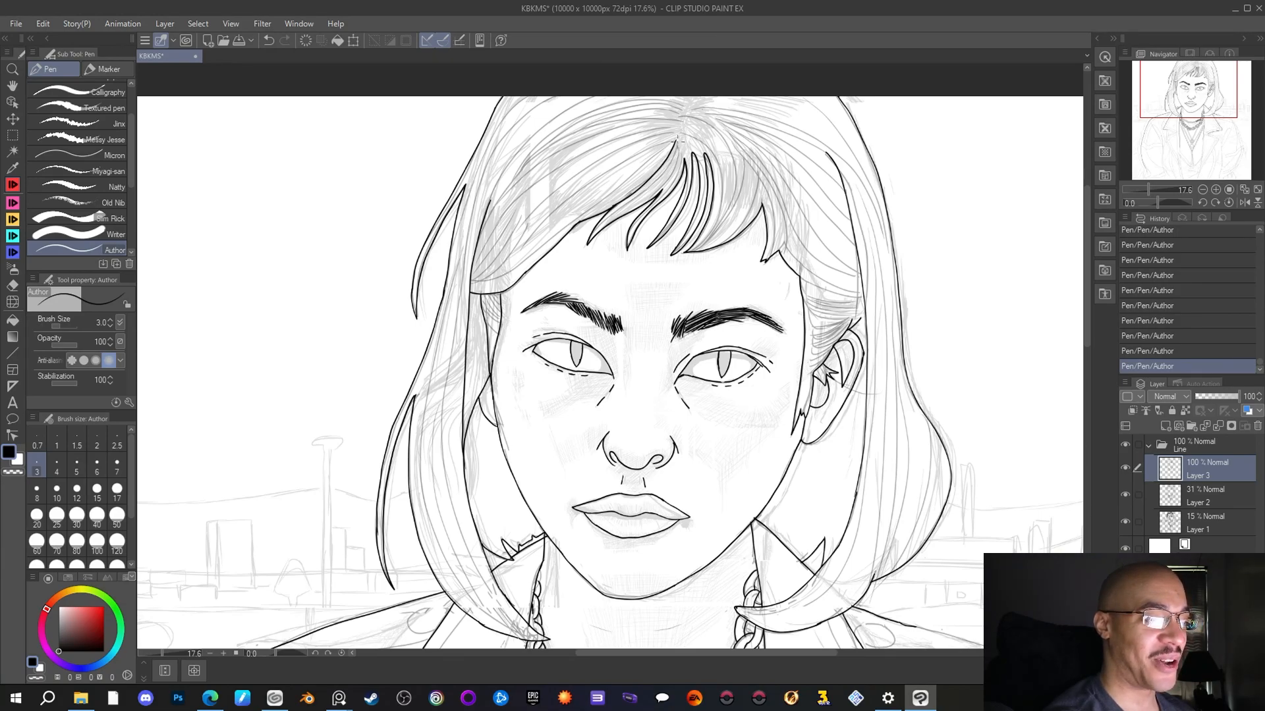
{"action": "left_click_drag", "start_coordinate": [677, 147], "coordinate": [583, 249]}
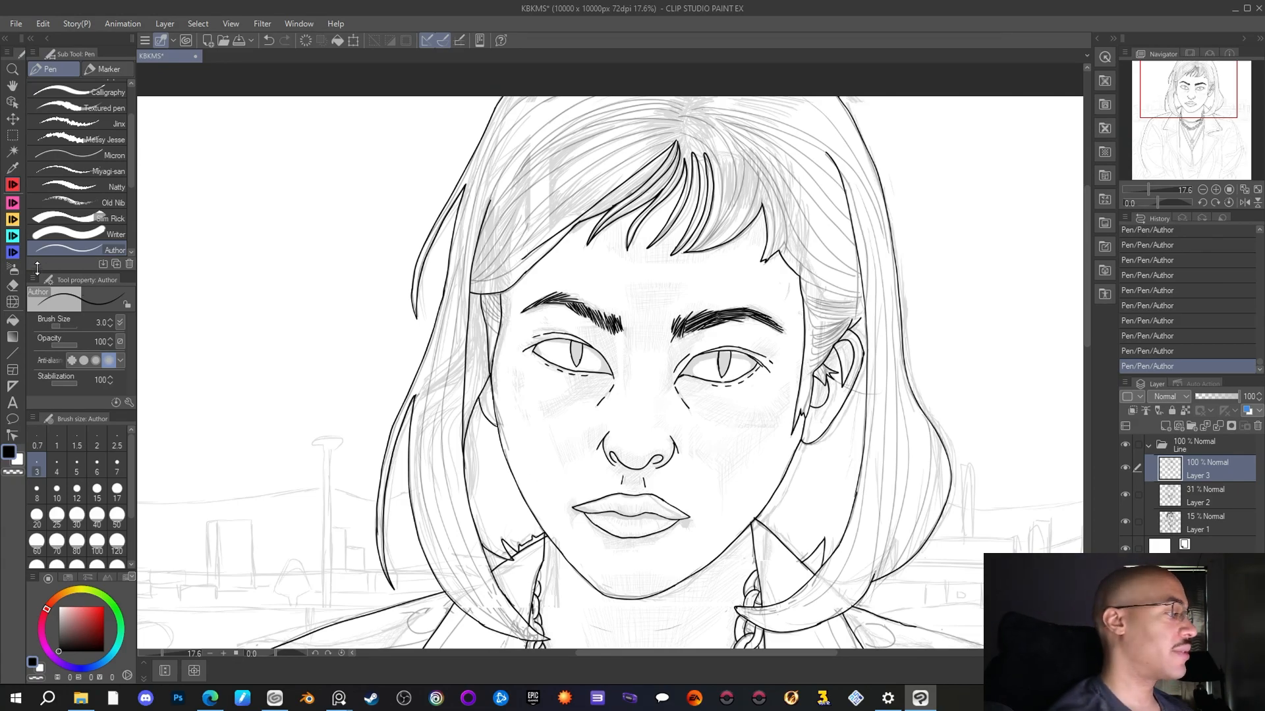
Erase stray bits of line along the left bangs strands with the Hard eraser
{"action": "key", "text": "e"}
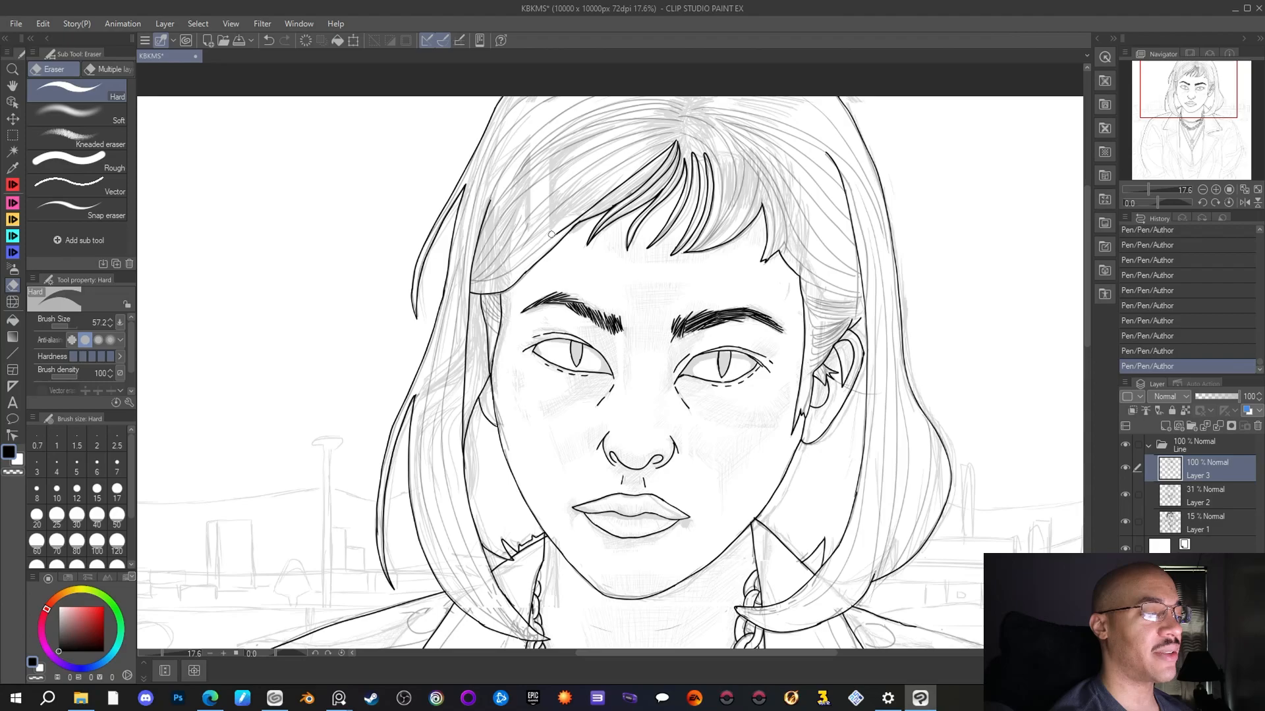
{"action": "left_click_drag", "start_coordinate": [565, 222], "coordinate": [559, 228]}
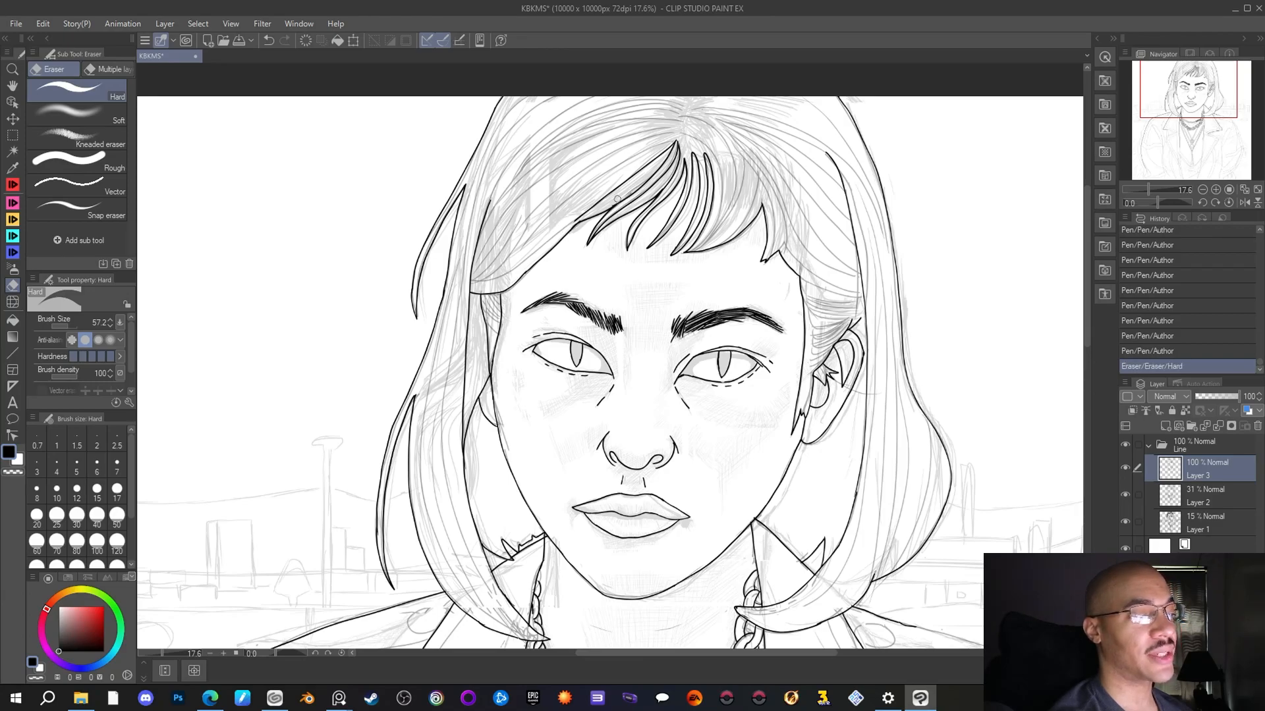
{"action": "left_click", "coordinate": [635, 187]}
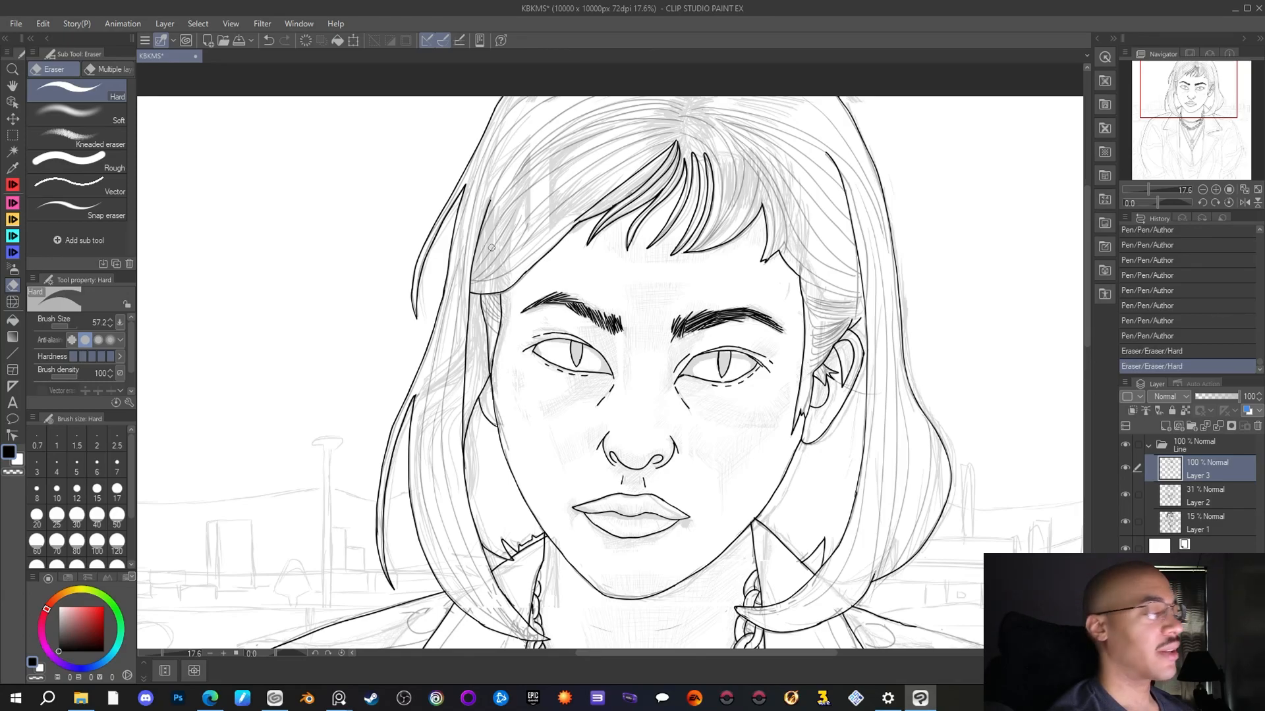
Ink more curved strands with the Author pen through the middle and right part of the bangs, down to their tips
{"action": "left_click", "coordinate": [12, 185]}
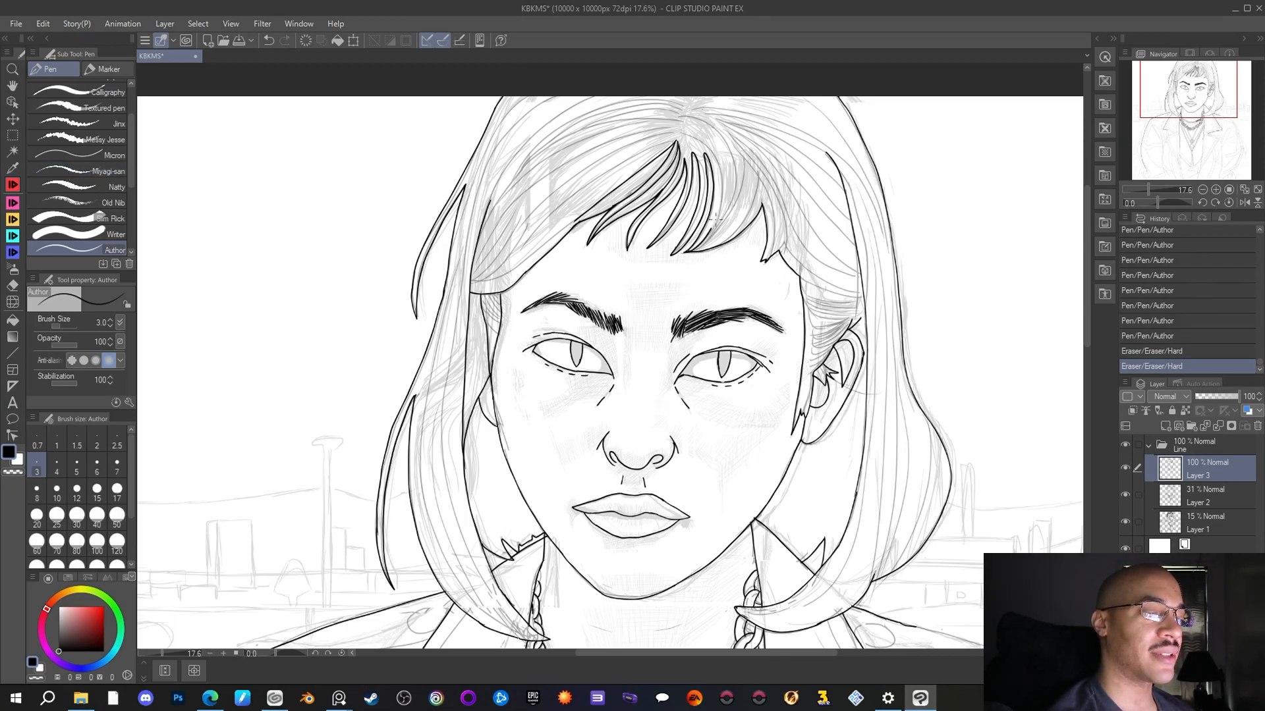
{"action": "left_click_drag", "start_coordinate": [720, 204], "coordinate": [713, 151]}
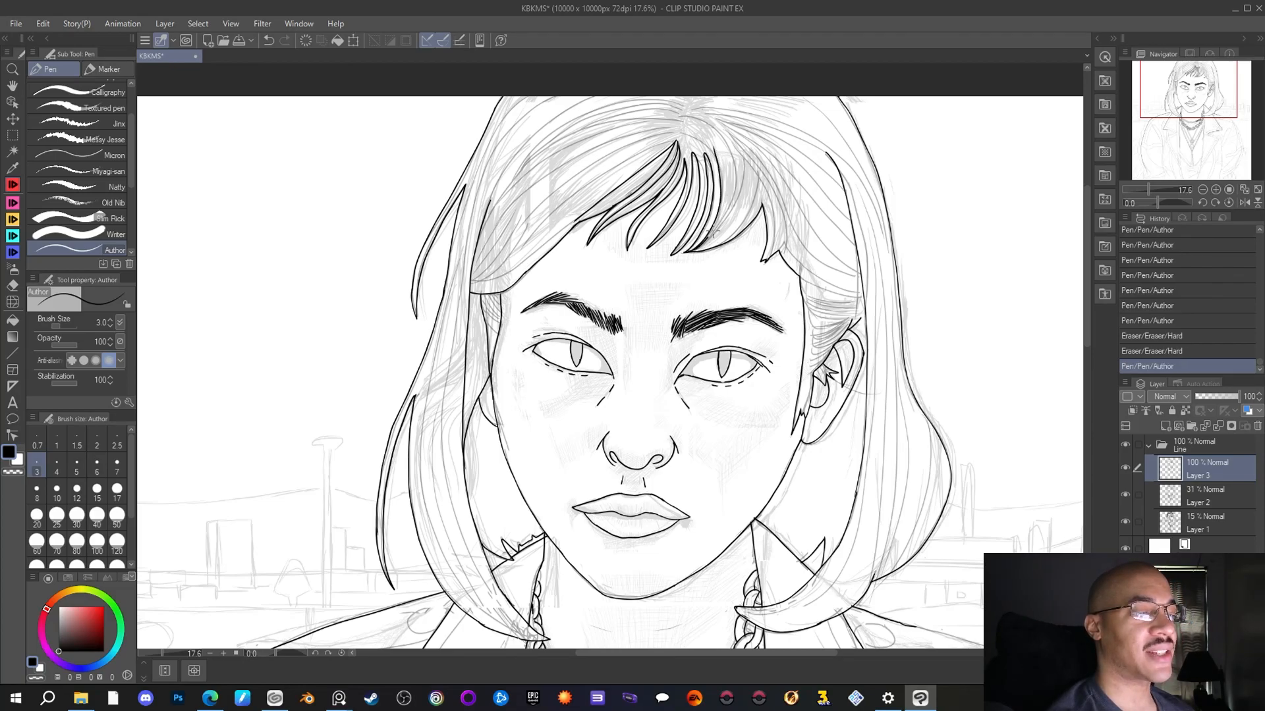
{"action": "left_click_drag", "start_coordinate": [726, 207], "coordinate": [730, 139]}
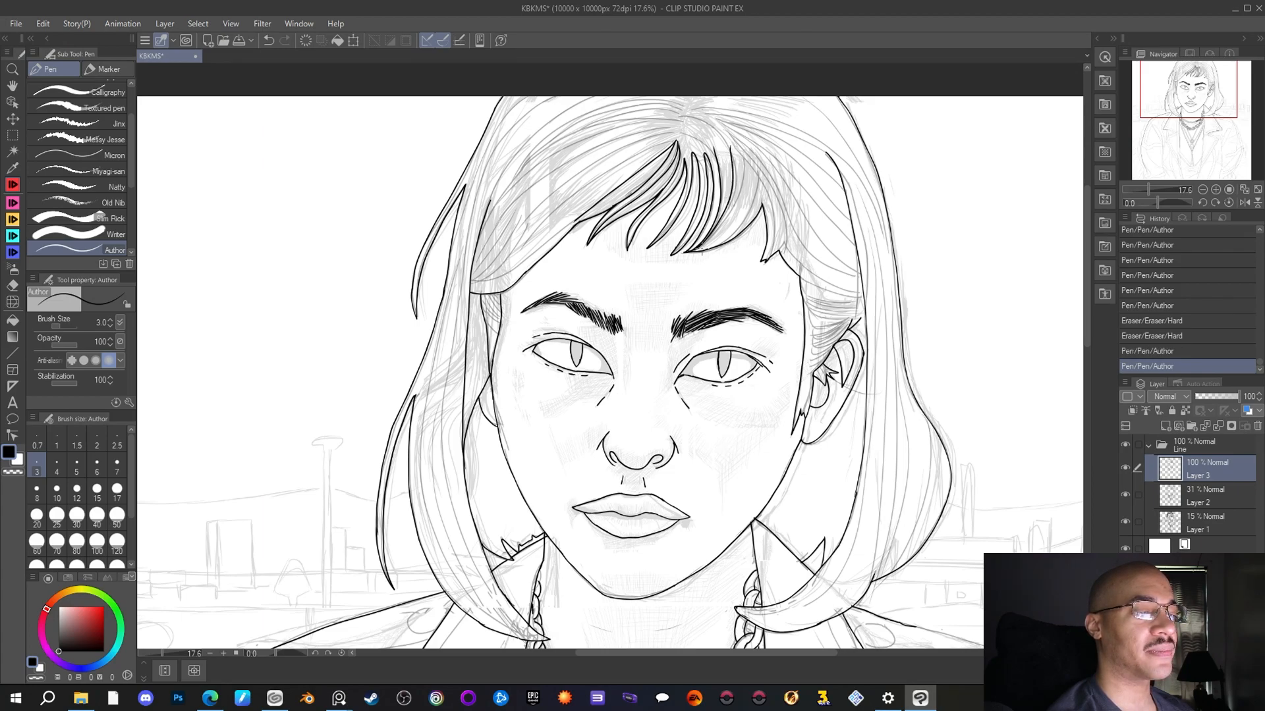
{"action": "left_click_drag", "start_coordinate": [737, 212], "coordinate": [760, 165]}
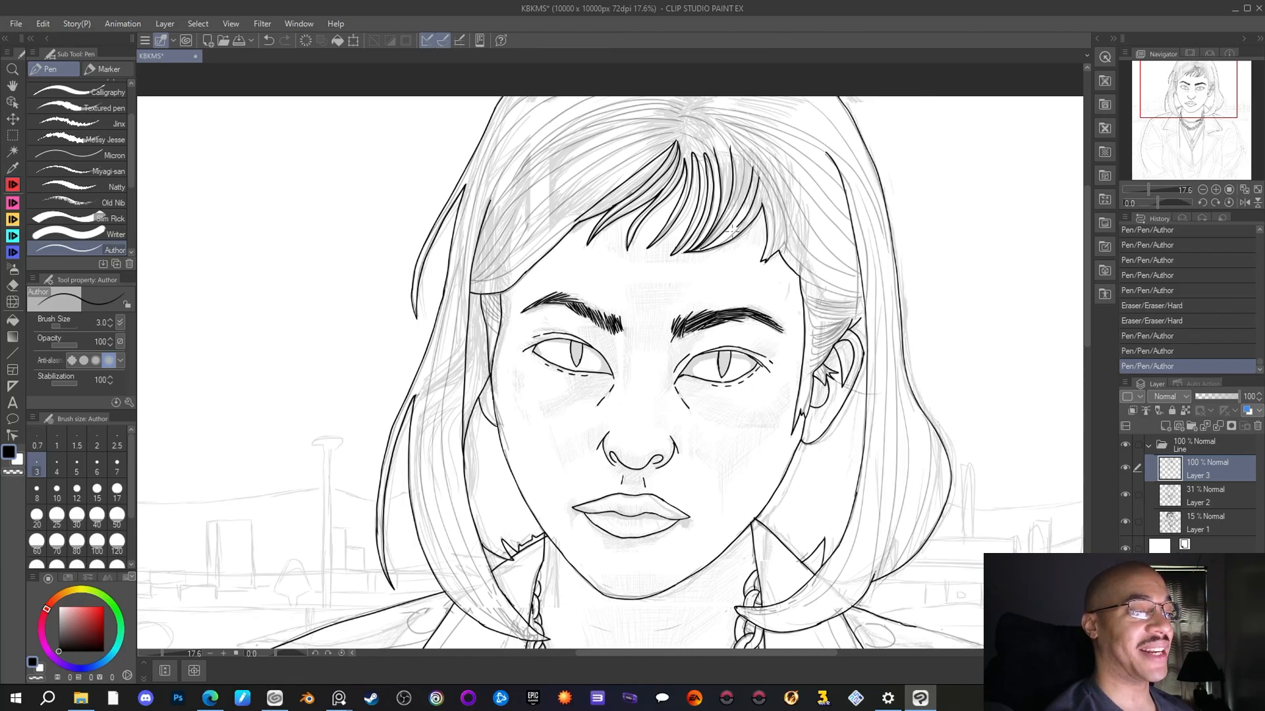
{"action": "left_click_drag", "start_coordinate": [723, 237], "coordinate": [706, 254]}
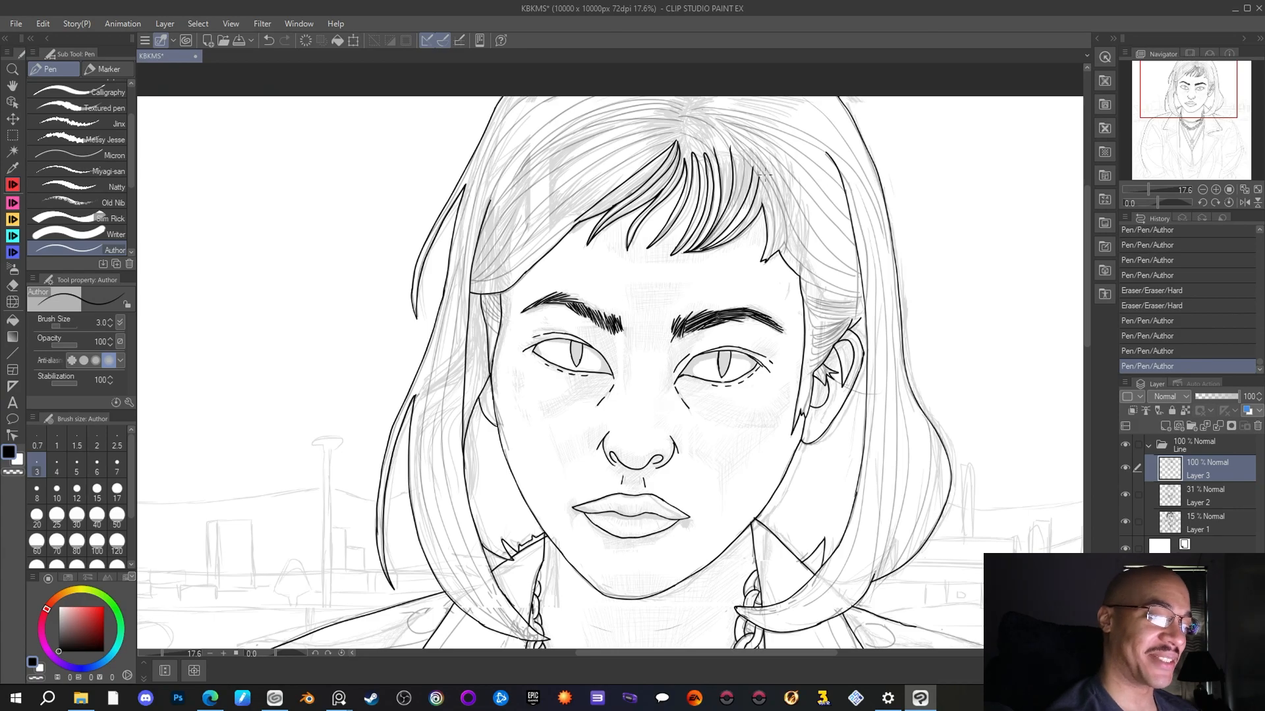
{"action": "mouse_move", "coordinate": [759, 173]}
{"action": "left_mouse_down"}
{"action": "mouse_move", "coordinate": [776, 222]}
{"action": "mouse_move", "coordinate": [764, 258]}
{"action": "left_mouse_up"}
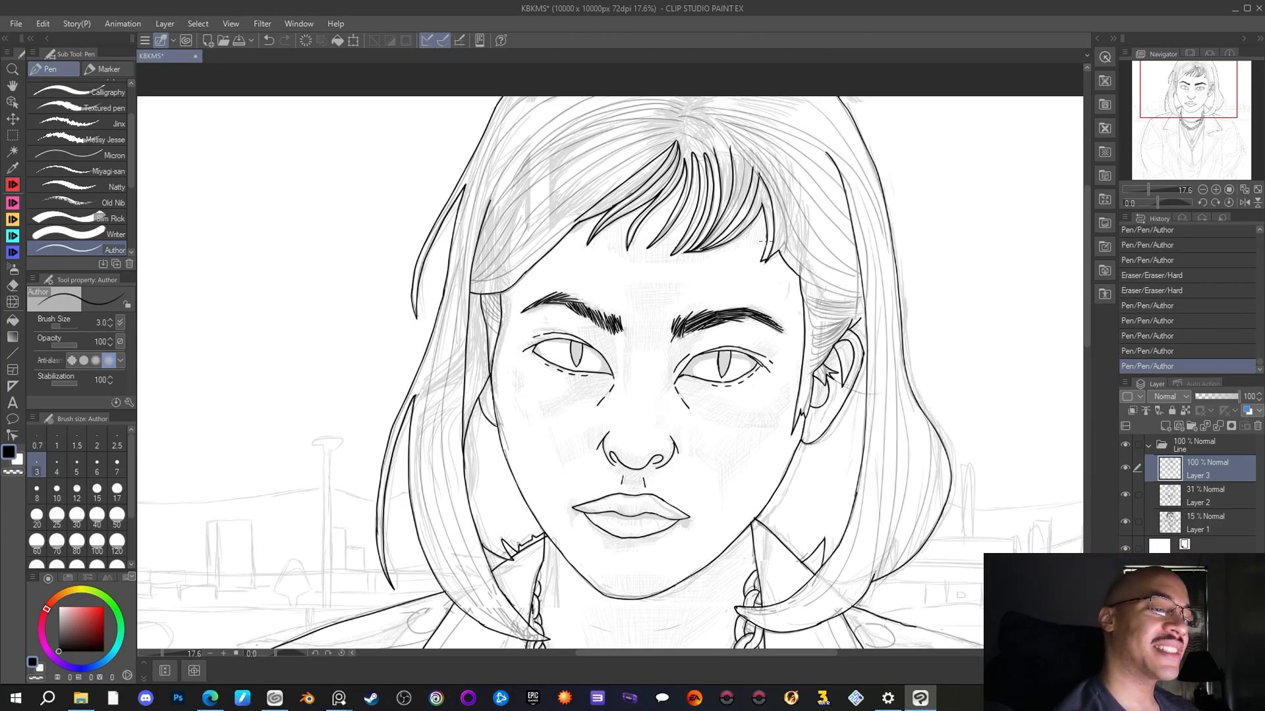
Erase a stray bit of line at the top of the bangs, then ink the strands sweeping out to both temples
{"action": "key", "text": "e"}
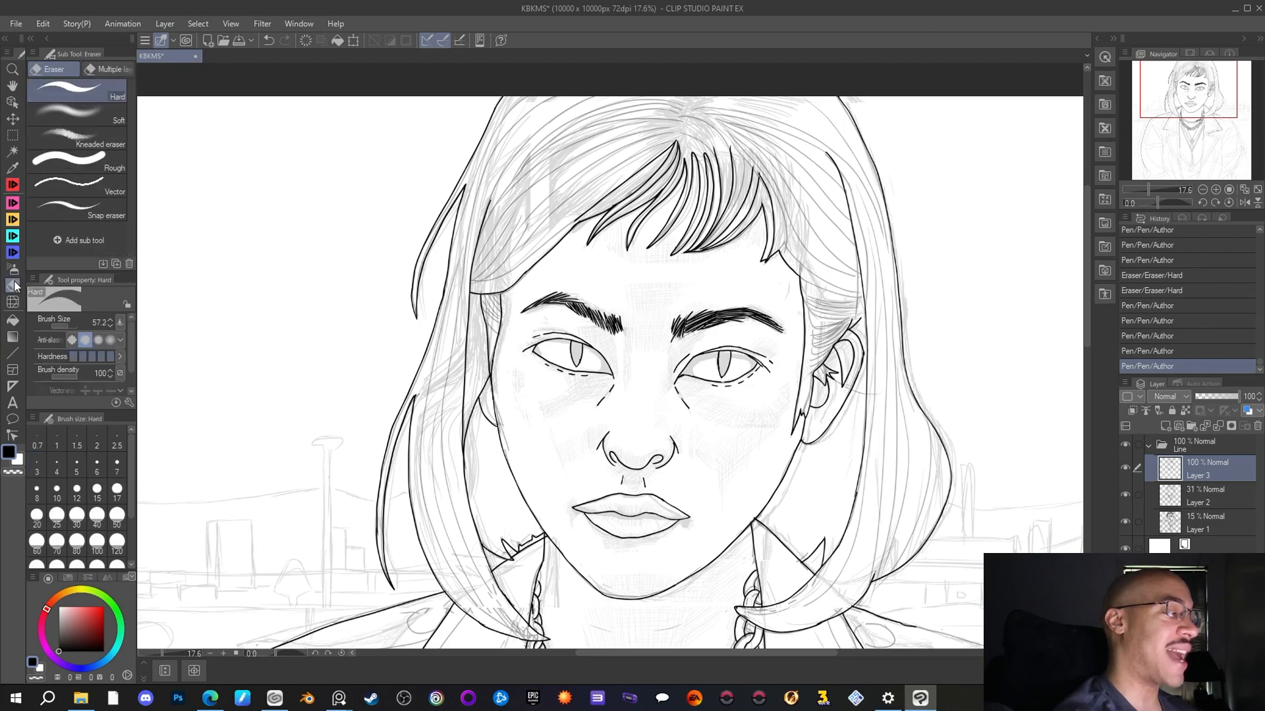
{"action": "left_click_drag", "start_coordinate": [730, 140], "coordinate": [715, 144]}
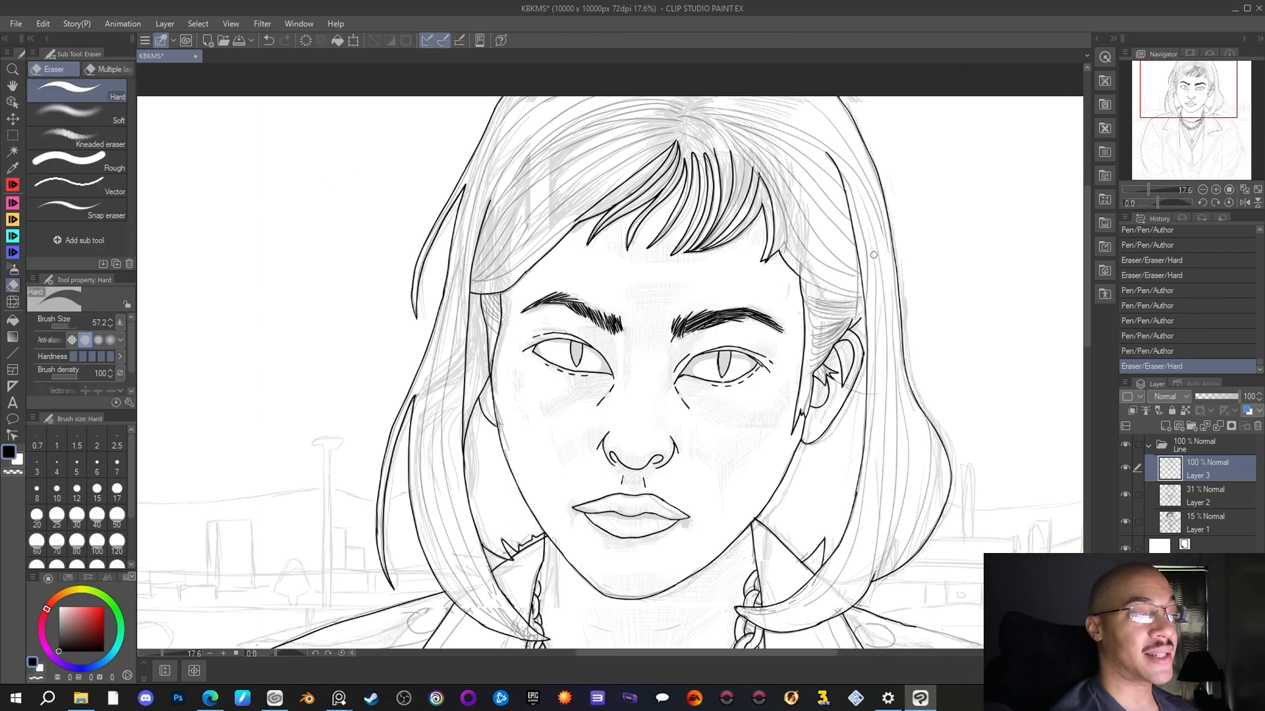
{"action": "key", "text": "p"}
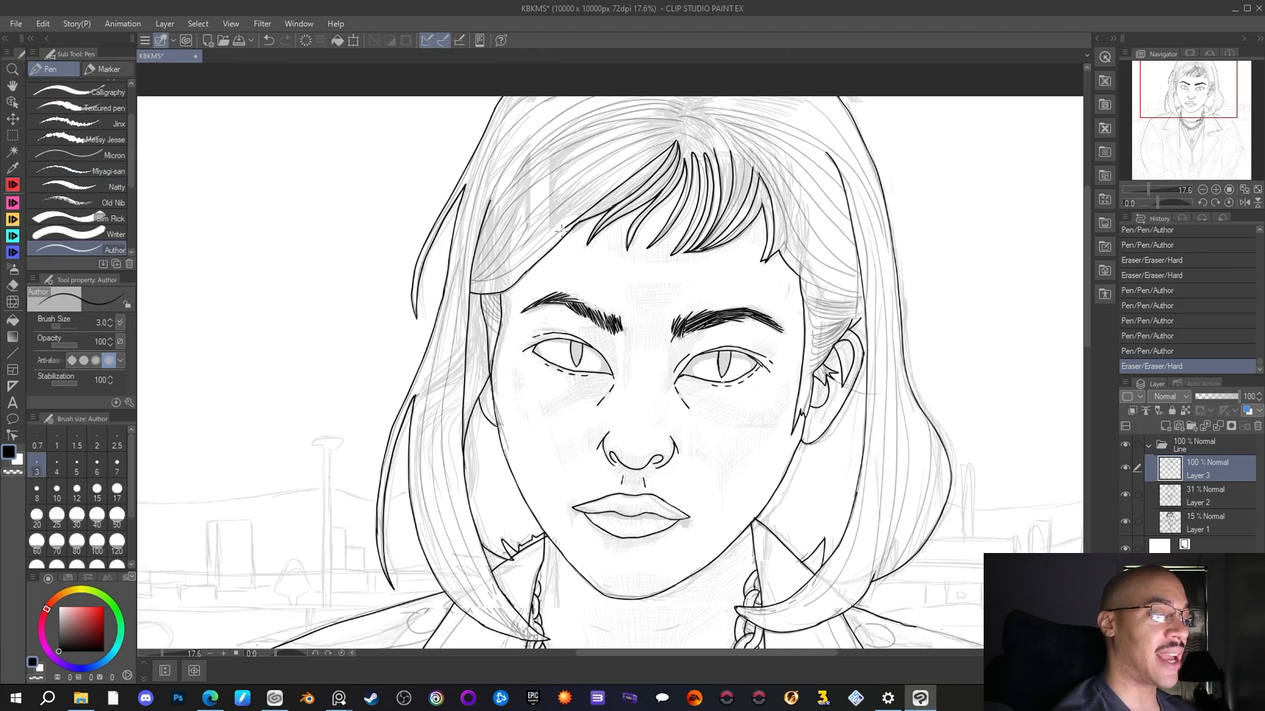
{"action": "left_click_drag", "start_coordinate": [536, 248], "coordinate": [508, 273]}
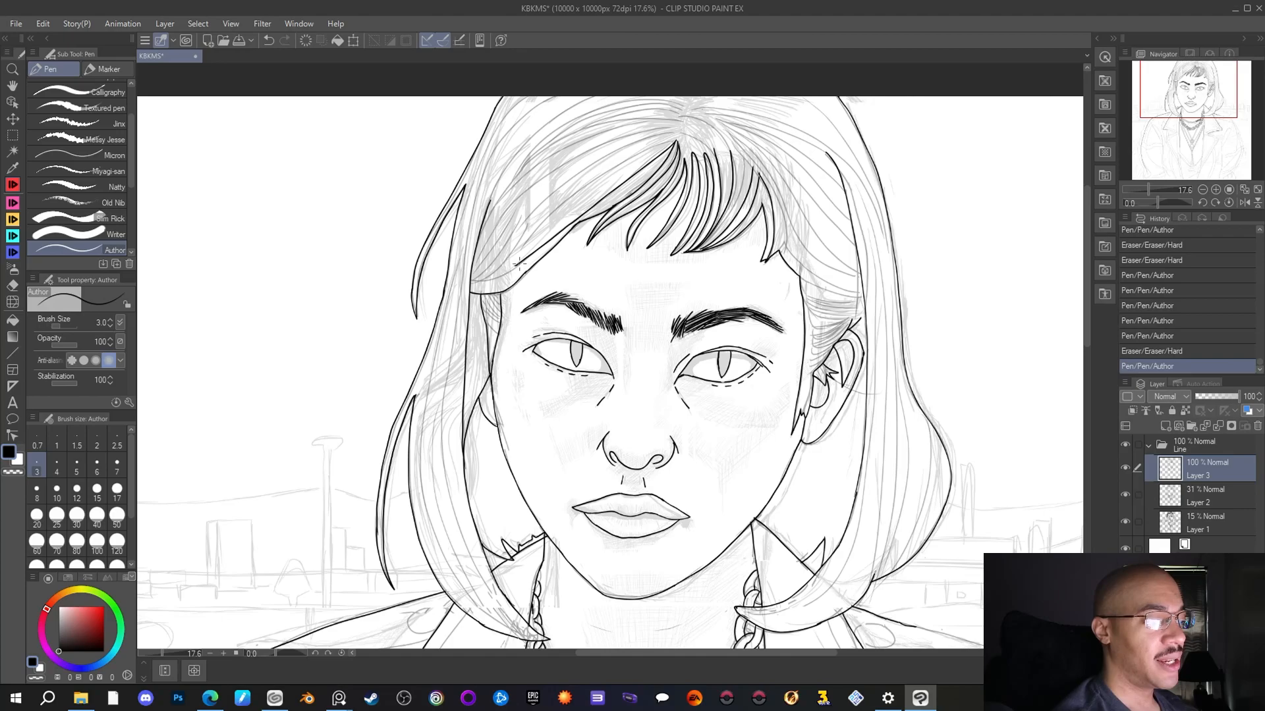
{"action": "left_click_drag", "start_coordinate": [518, 263], "coordinate": [465, 282]}
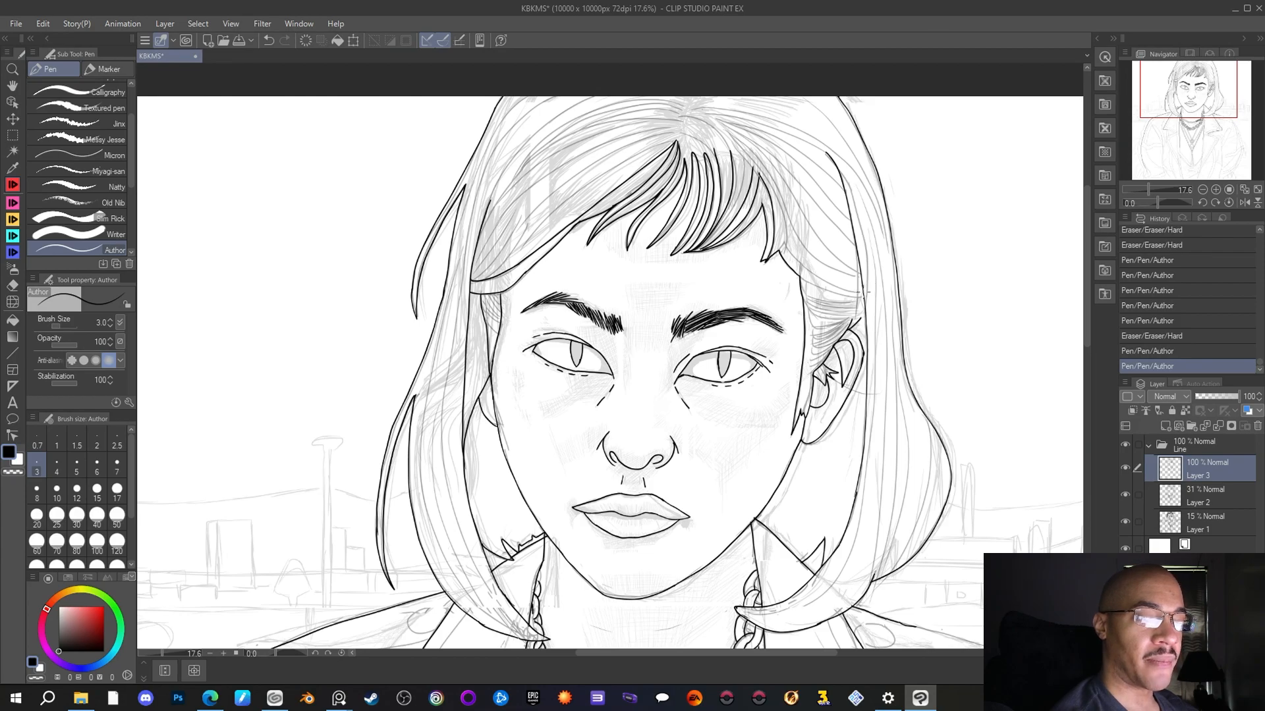
{"action": "mouse_move", "coordinate": [862, 292]}
{"action": "left_mouse_down"}
{"action": "mouse_move", "coordinate": [825, 284]}
{"action": "mouse_move", "coordinate": [779, 242]}
{"action": "left_mouse_up"}
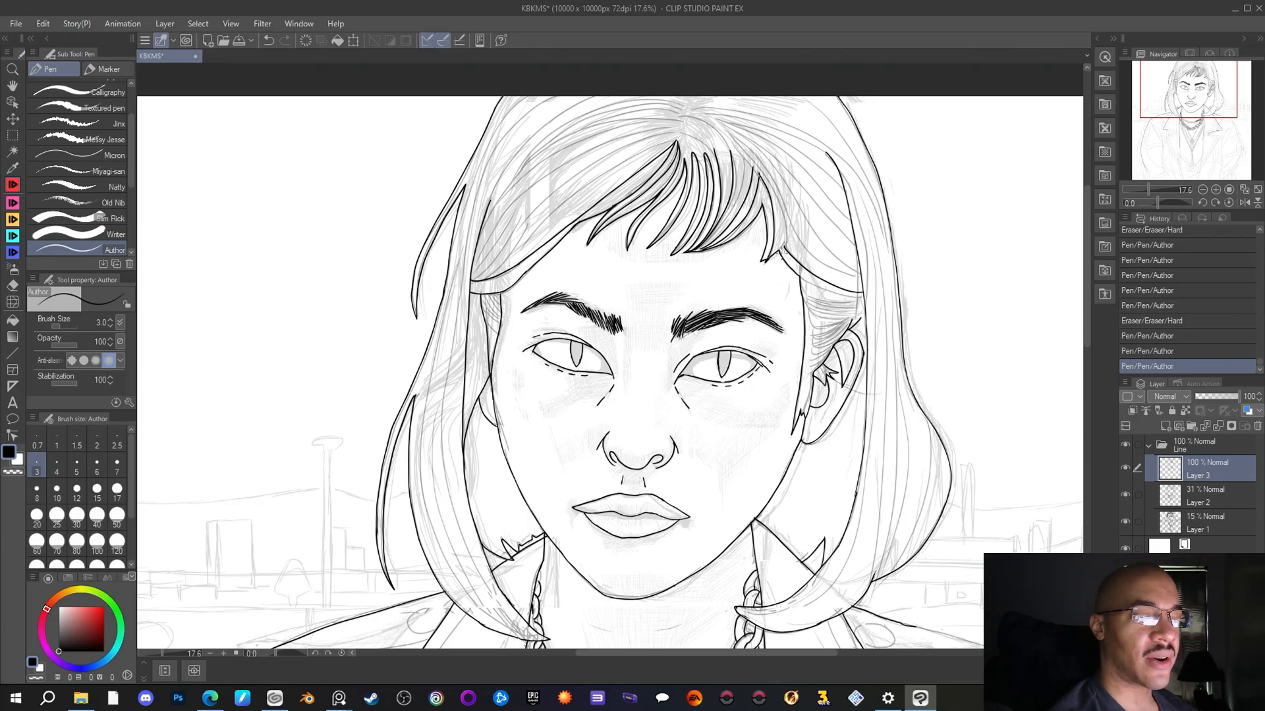
{"action": "mouse_move", "coordinate": [783, 249]}
{"action": "left_mouse_down"}
{"action": "mouse_move", "coordinate": [787, 220]}
{"action": "mouse_move", "coordinate": [764, 176]}
{"action": "left_mouse_up"}
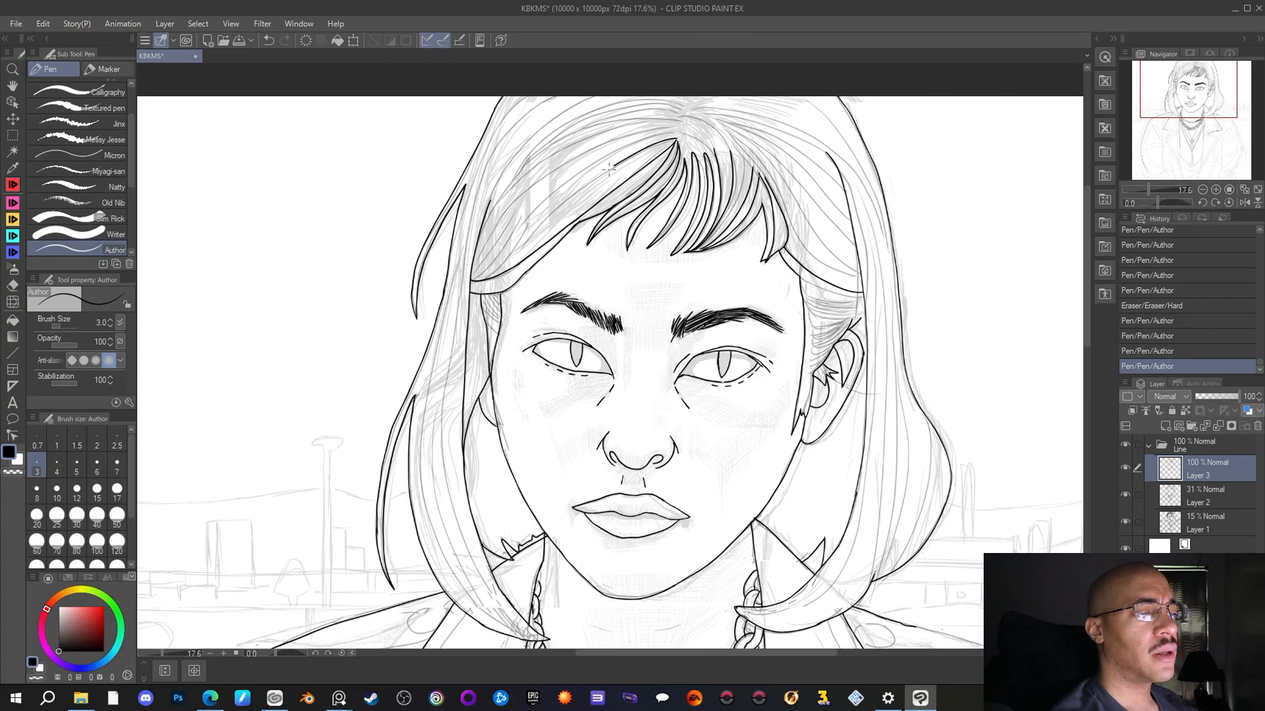
Ink long curved strands with the Author pen from the parting across the left side of the bangs to the temple
{"action": "left_click_drag", "start_coordinate": [605, 172], "coordinate": [605, 171]}
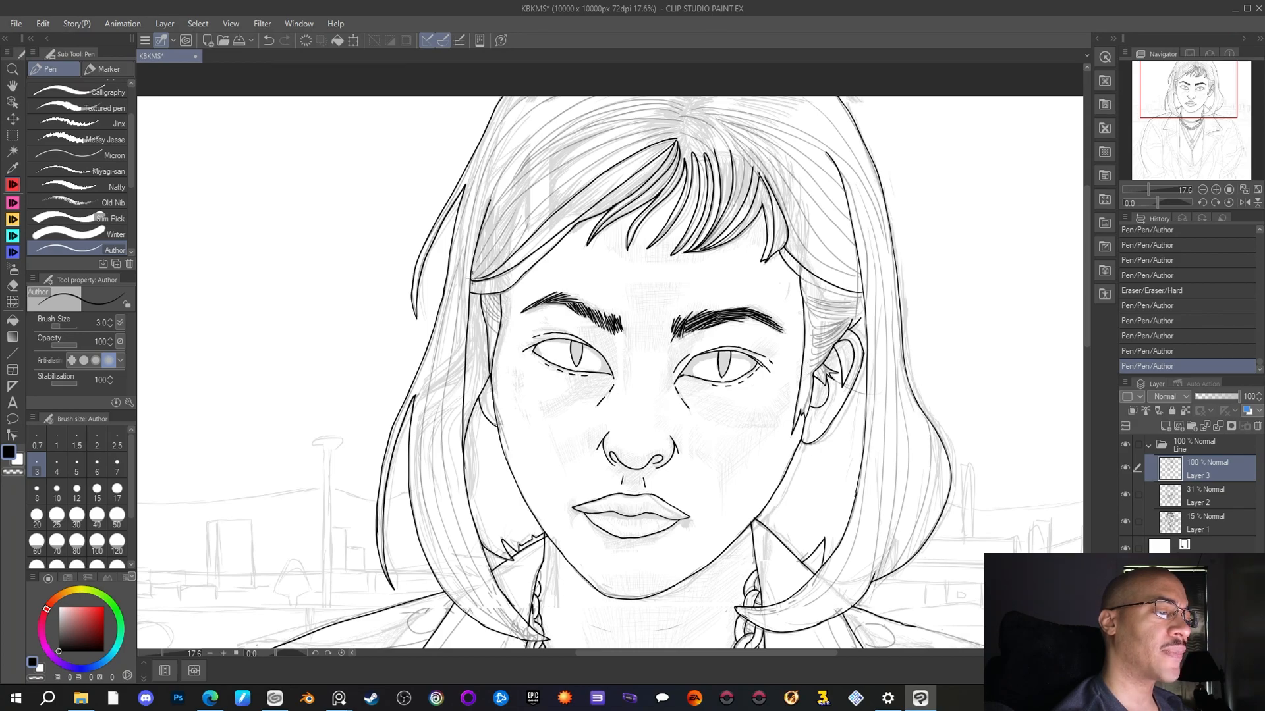
{"action": "left_click_drag", "start_coordinate": [471, 280], "coordinate": [486, 280]}
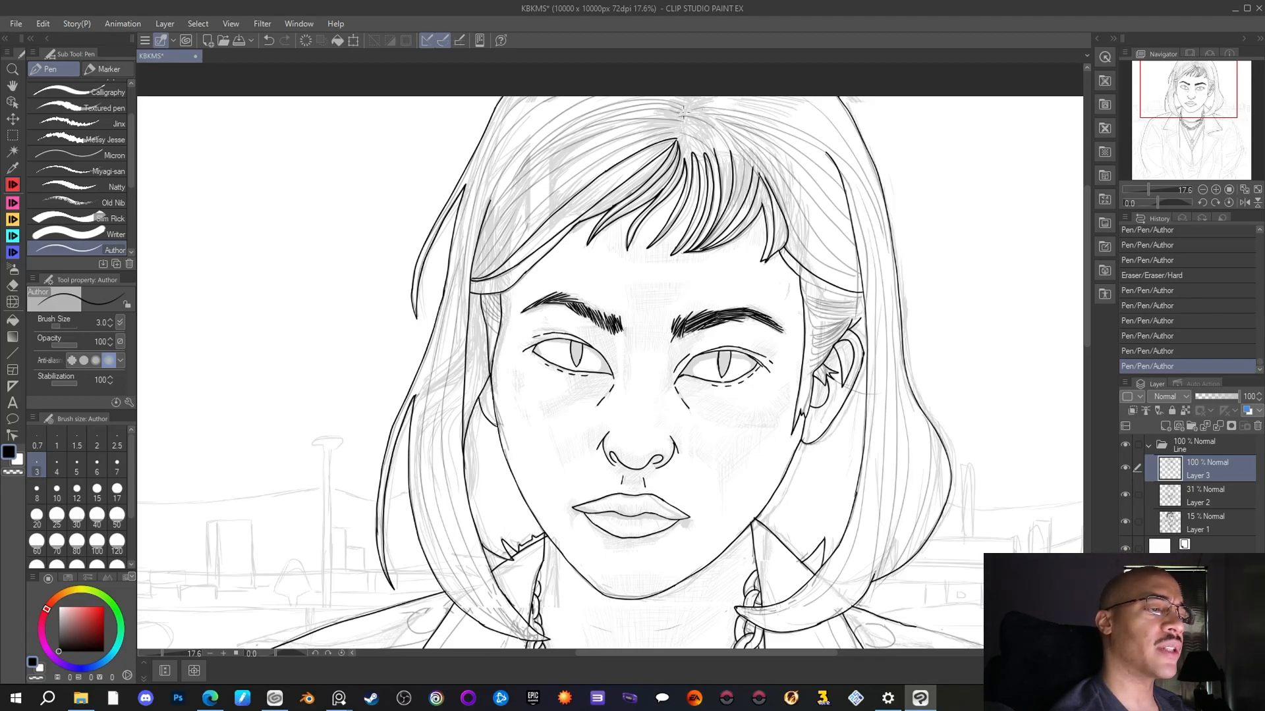
{"action": "mouse_move", "coordinate": [675, 132]}
{"action": "left_mouse_down"}
{"action": "mouse_move", "coordinate": [583, 174]}
{"action": "mouse_move", "coordinate": [472, 277]}
{"action": "left_mouse_up"}
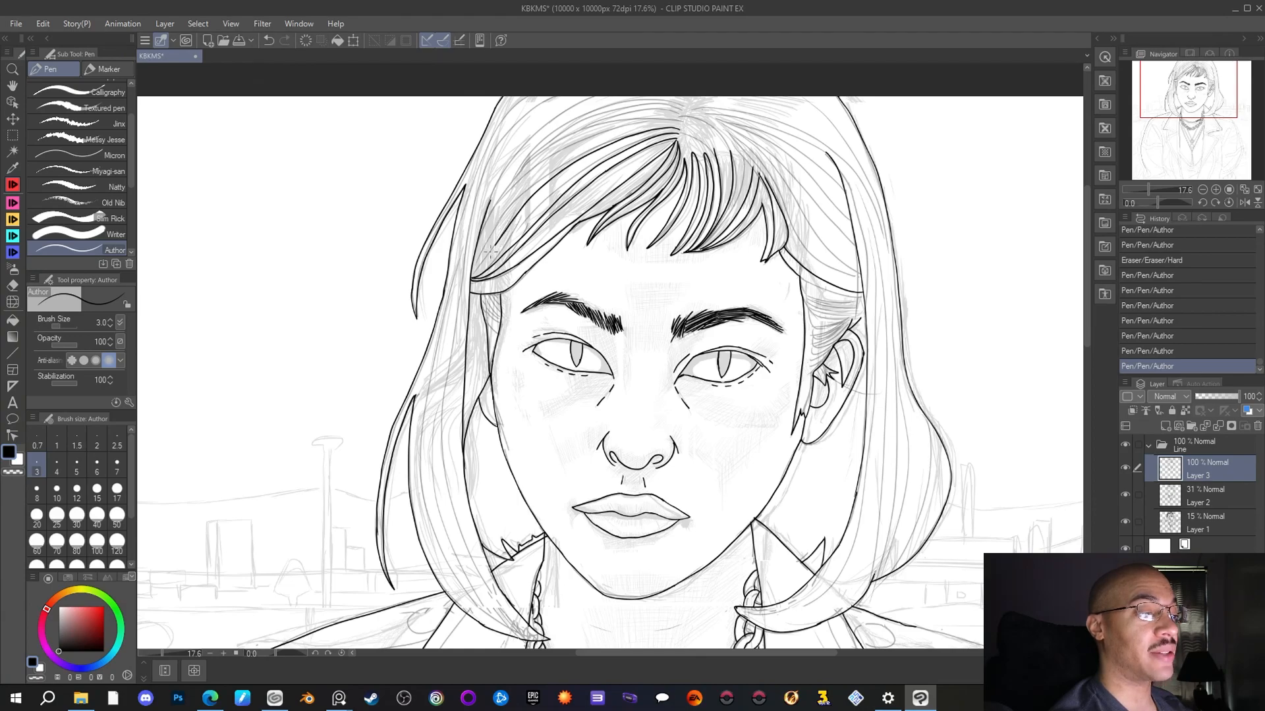
{"action": "left_click_drag", "start_coordinate": [473, 268], "coordinate": [481, 263]}
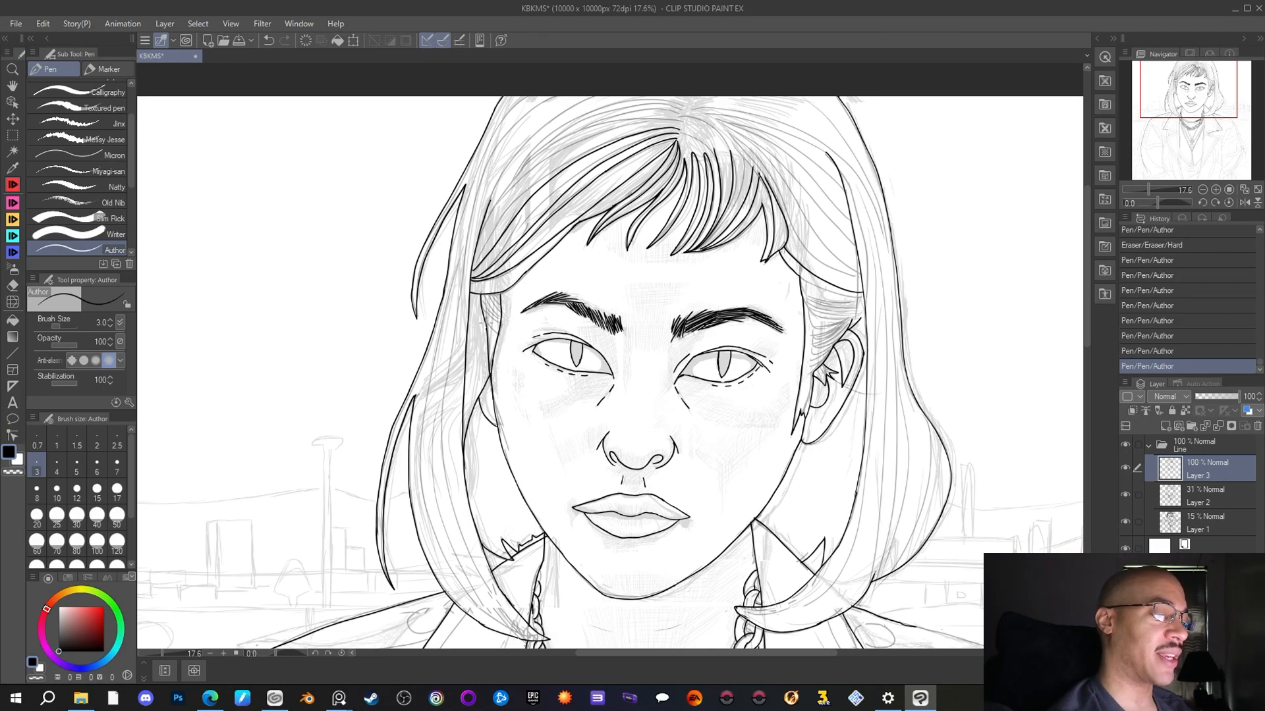
Ink fine strands at both temples and in front of the right ear, plus long strands down the left side hair
{"action": "mouse_move", "coordinate": [497, 336]}
{"action": "left_mouse_down"}
{"action": "mouse_move", "coordinate": [492, 303]}
{"action": "mouse_move", "coordinate": [502, 312]}
{"action": "left_mouse_up"}
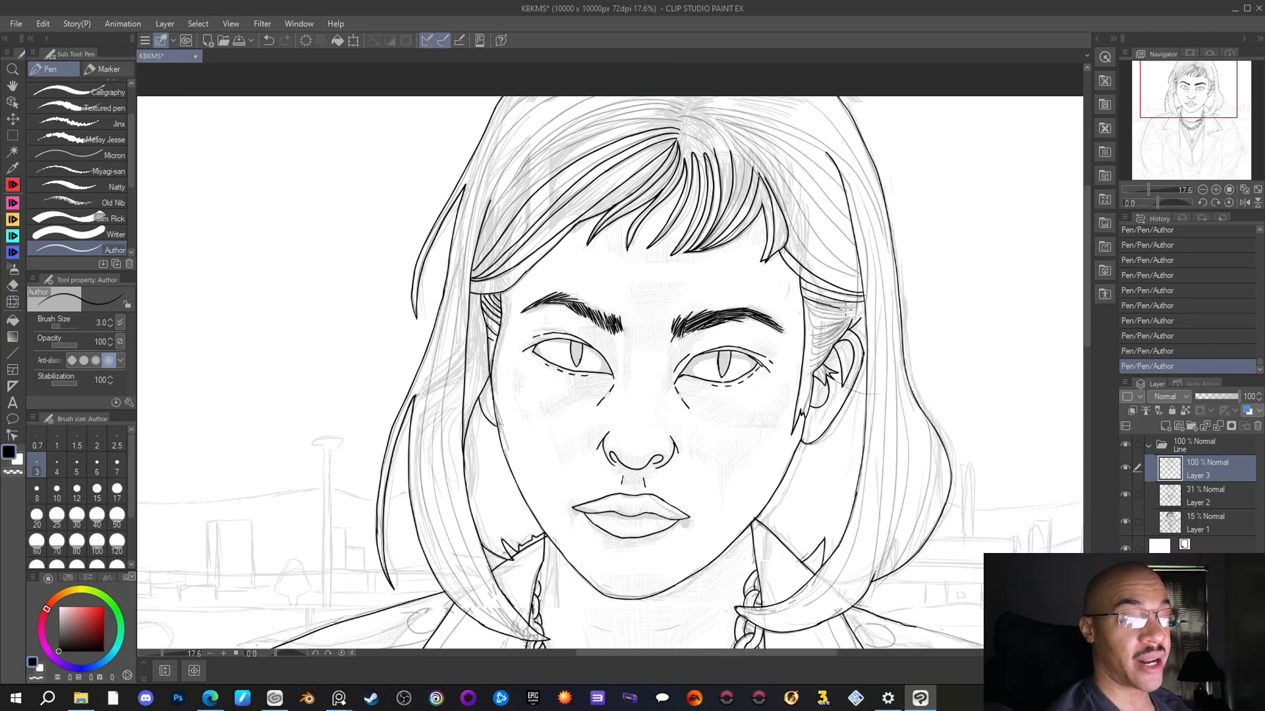
{"action": "mouse_move", "coordinate": [804, 302]}
{"action": "left_mouse_down"}
{"action": "mouse_move", "coordinate": [864, 316]}
{"action": "mouse_move", "coordinate": [811, 316]}
{"action": "mouse_move", "coordinate": [865, 319]}
{"action": "left_mouse_up"}
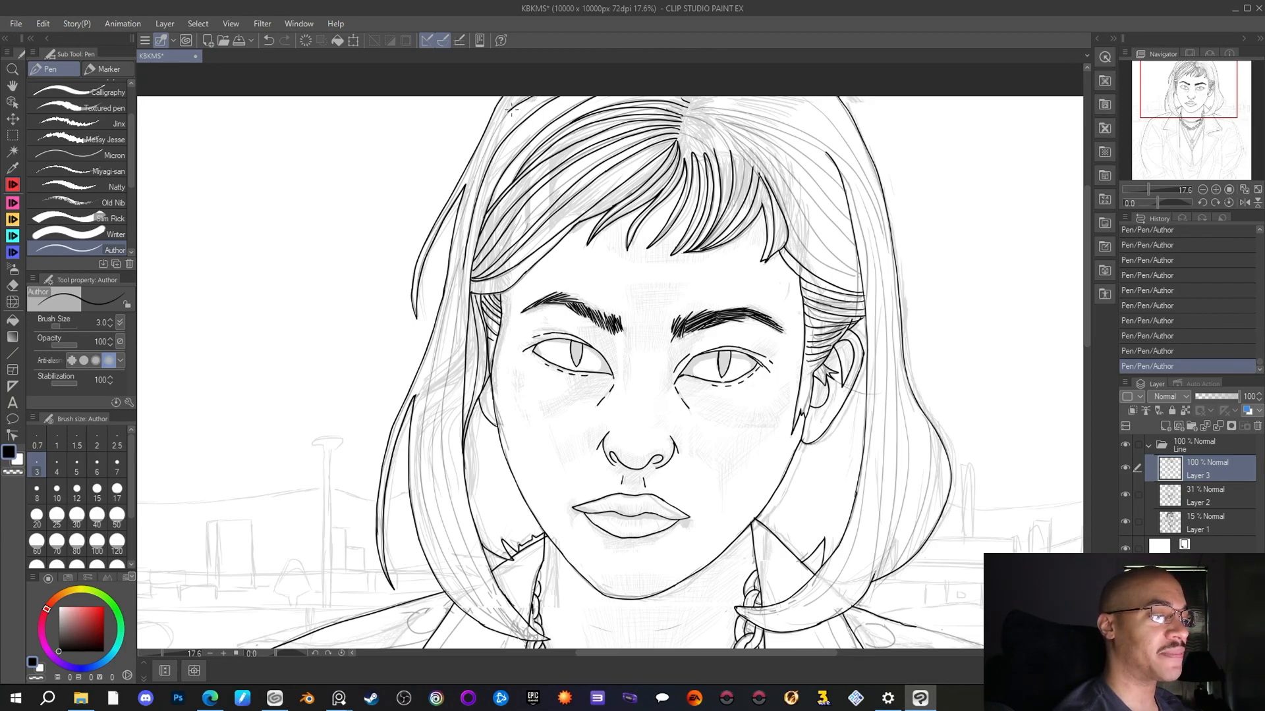
{"action": "left_click_drag", "start_coordinate": [493, 134], "coordinate": [436, 339]}
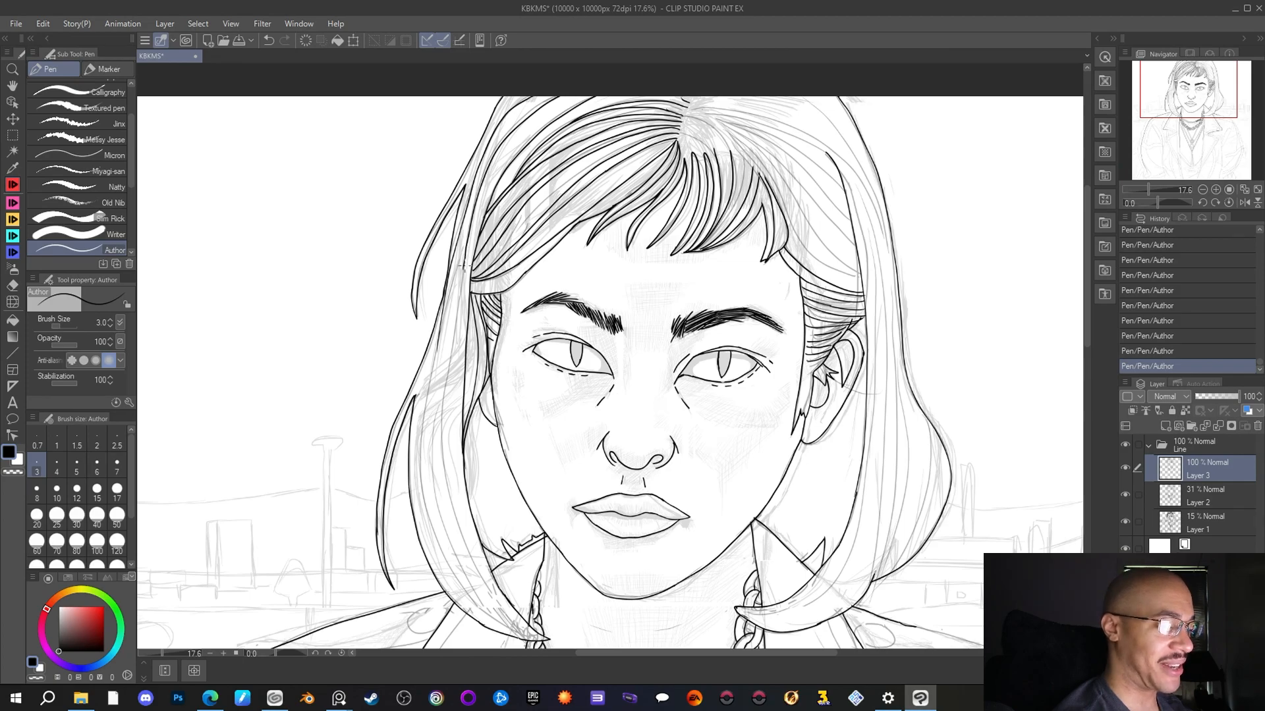
{"action": "left_click_drag", "start_coordinate": [461, 275], "coordinate": [446, 395]}
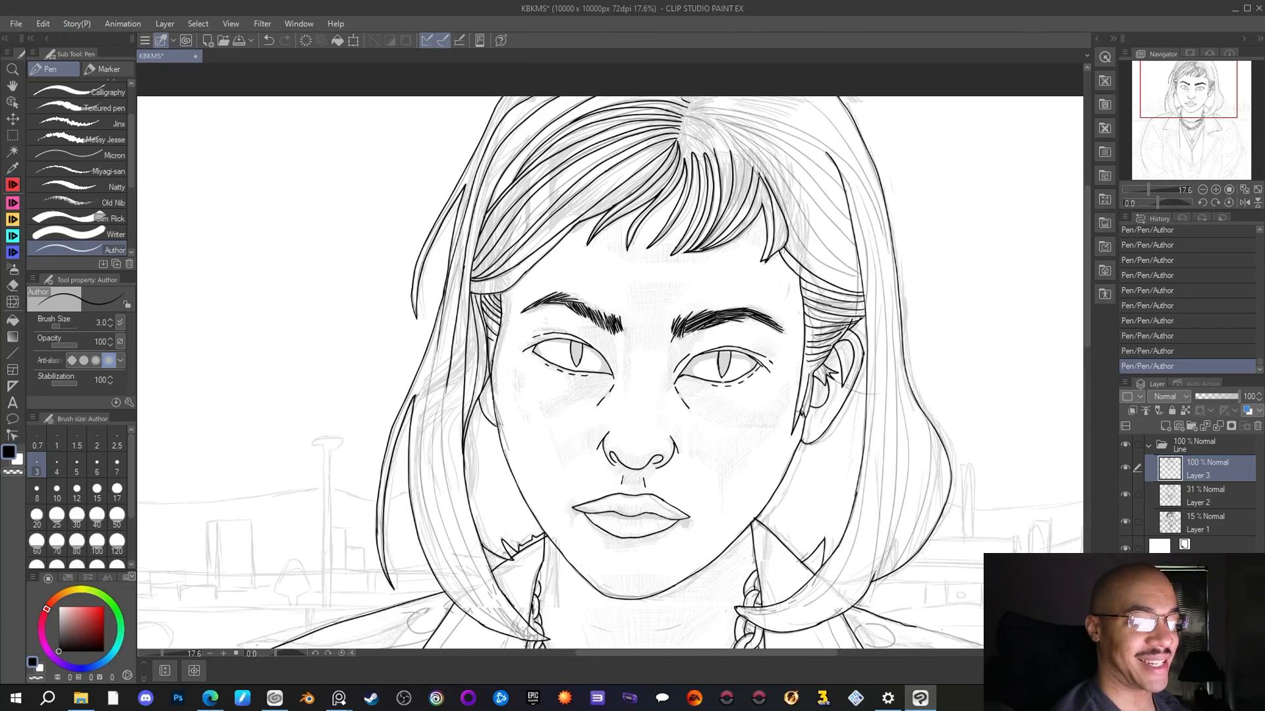
{"action": "left_click_drag", "start_coordinate": [803, 412], "coordinate": [810, 382]}
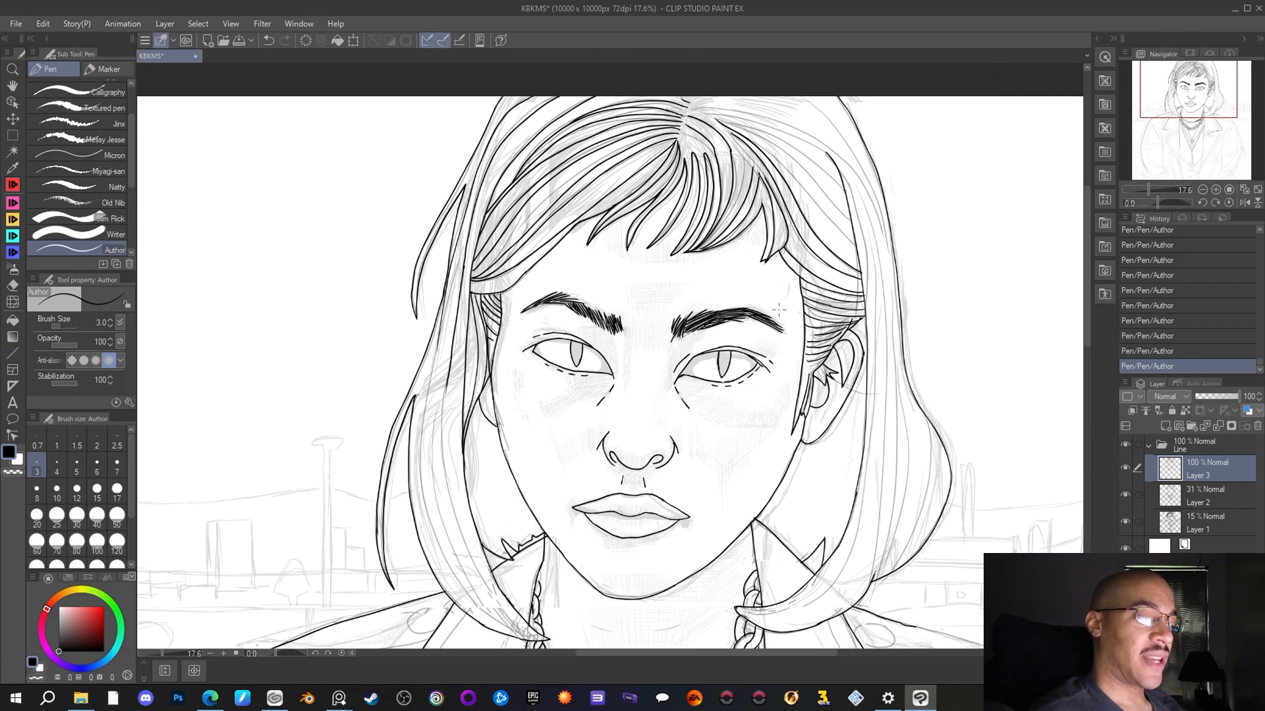
Erase overlapping bits of line along the right side hair above the ear with the Hard eraser
{"action": "scroll", "coordinate": [788, 298], "scroll_direction": "down", "scroll_amount": 1}
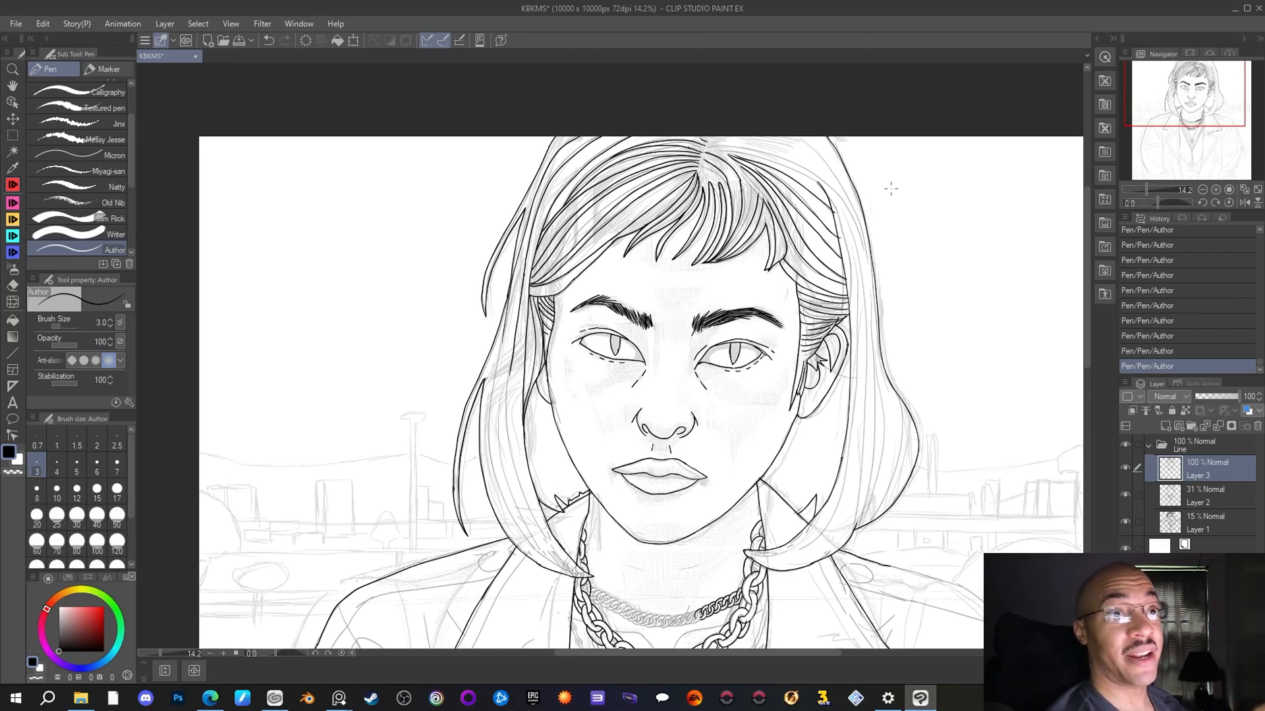
{"action": "key", "text": "e"}
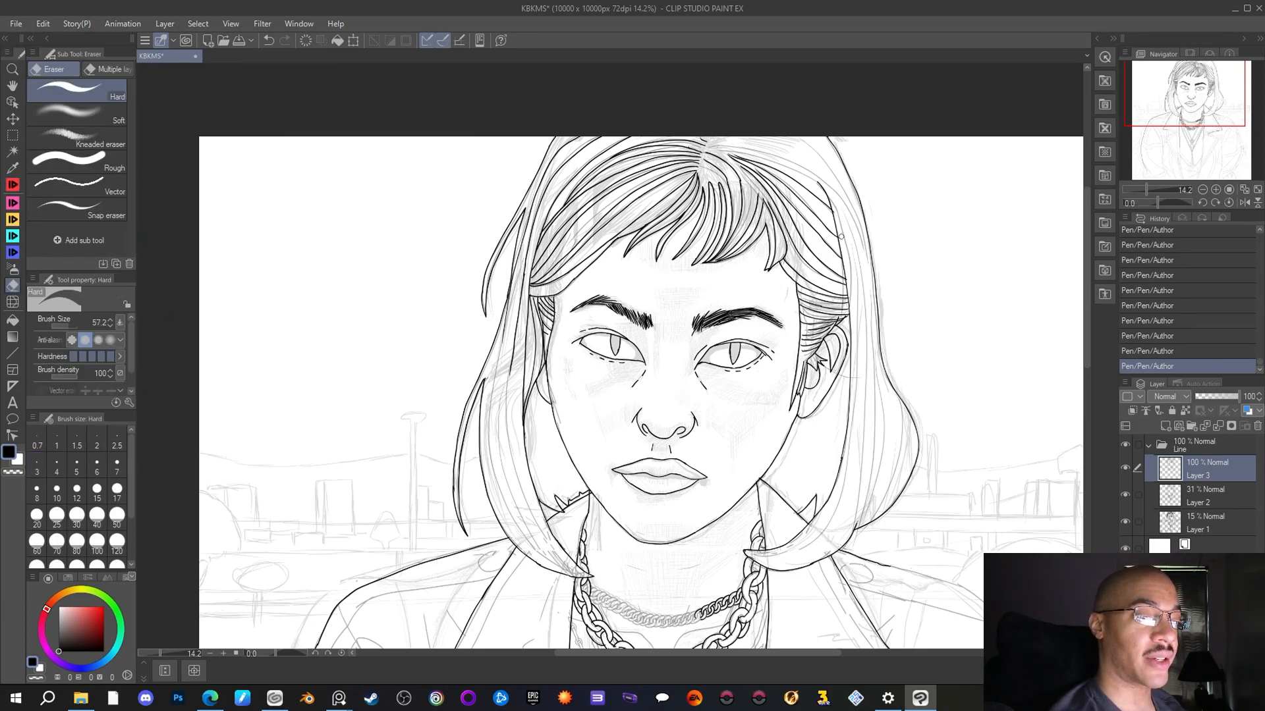
{"action": "left_click_drag", "start_coordinate": [848, 259], "coordinate": [877, 252]}
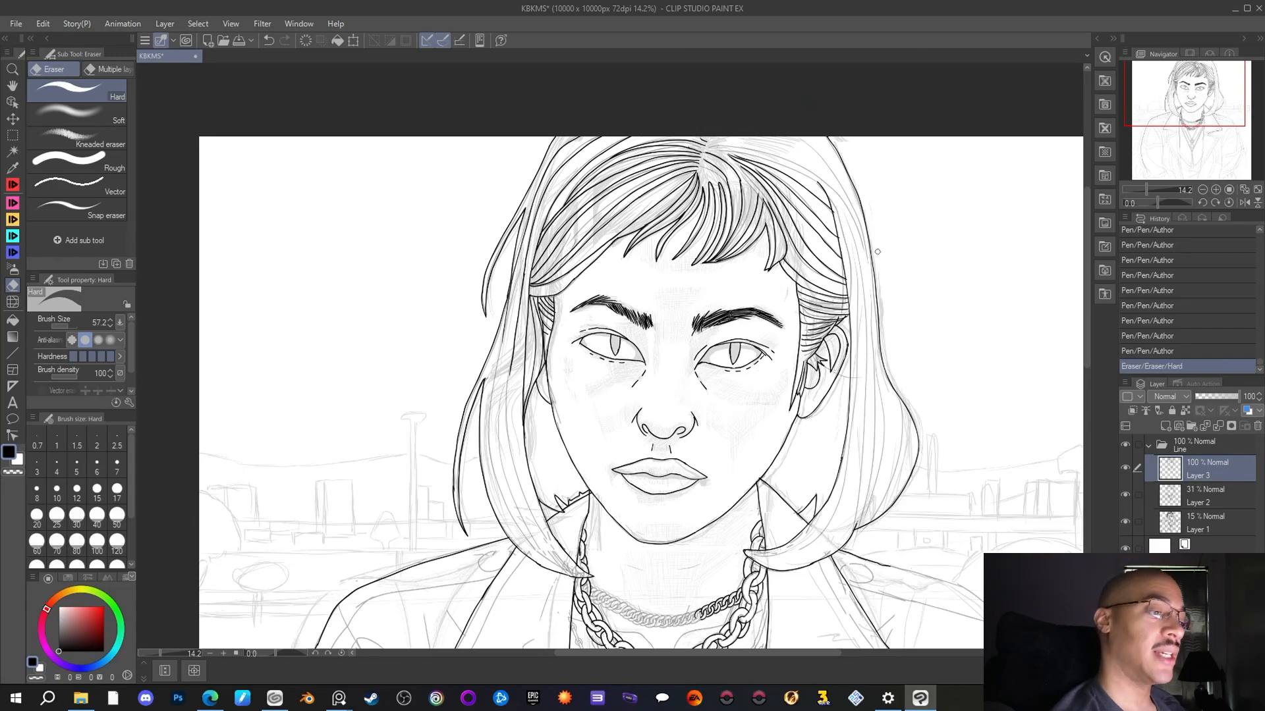
Ink strands with the Author pen from the parting over the right side of the head and down beside the outer outline
{"action": "key", "text": "p"}
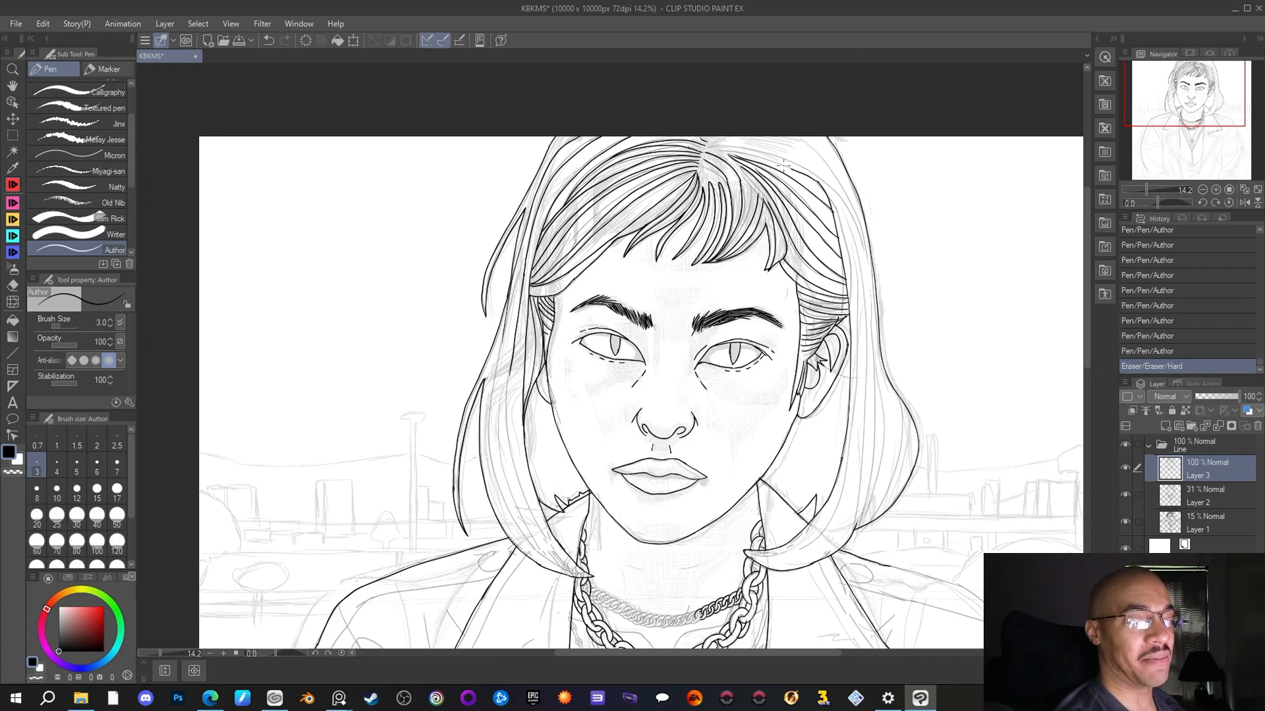
{"action": "left_click_drag", "start_coordinate": [719, 150], "coordinate": [707, 146]}
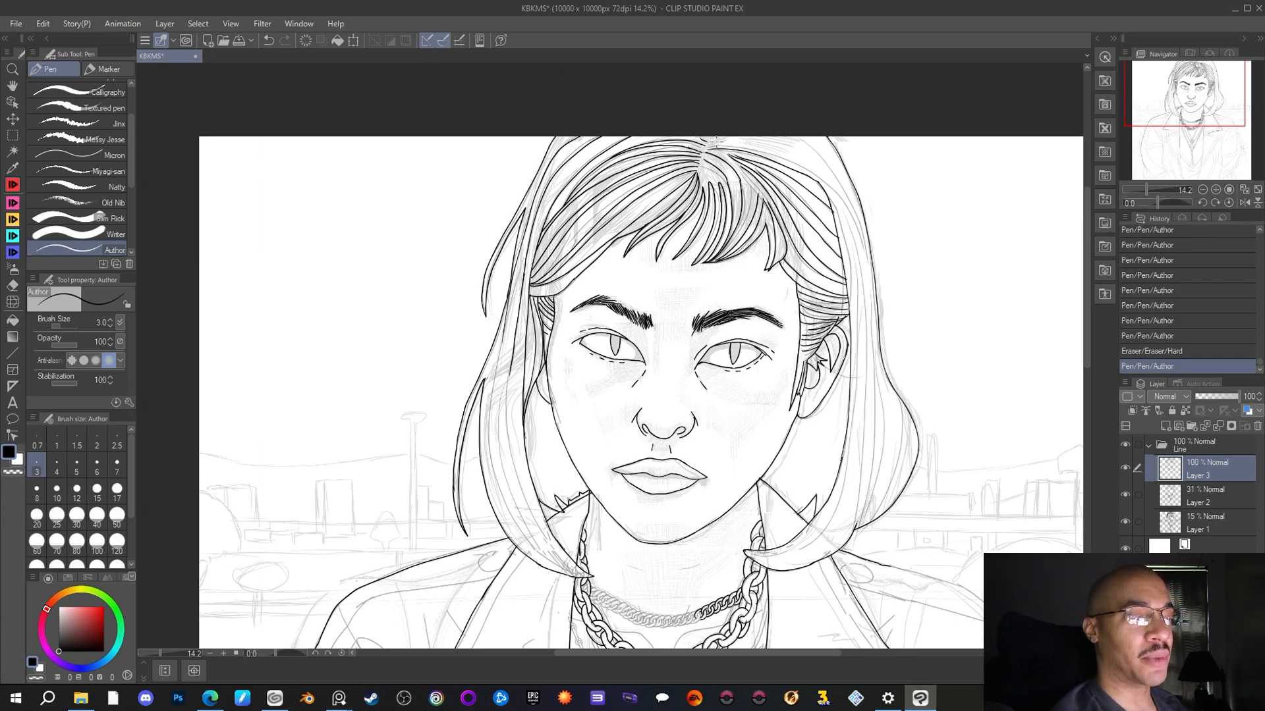
{"action": "left_click_drag", "start_coordinate": [761, 143], "coordinate": [779, 155]}
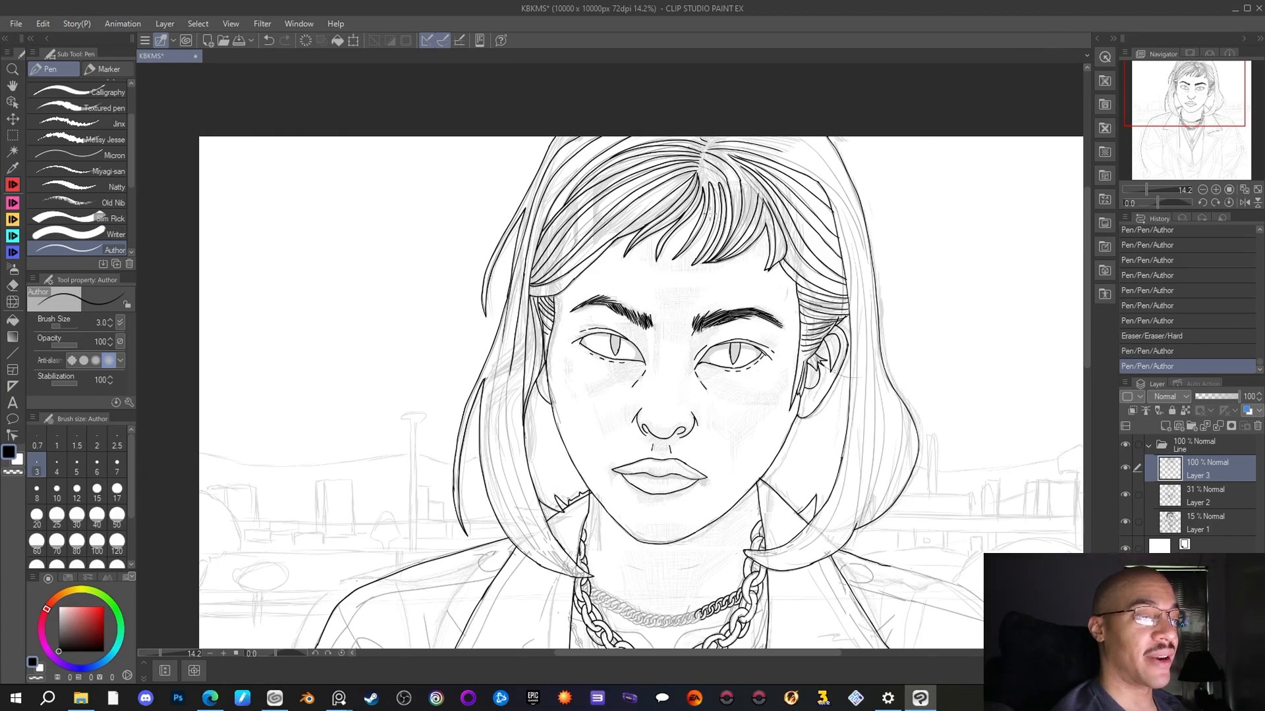
{"action": "mouse_move", "coordinate": [869, 262]}
{"action": "left_mouse_down"}
{"action": "mouse_move", "coordinate": [847, 195]}
{"action": "mouse_move", "coordinate": [798, 138]}
{"action": "left_mouse_up"}
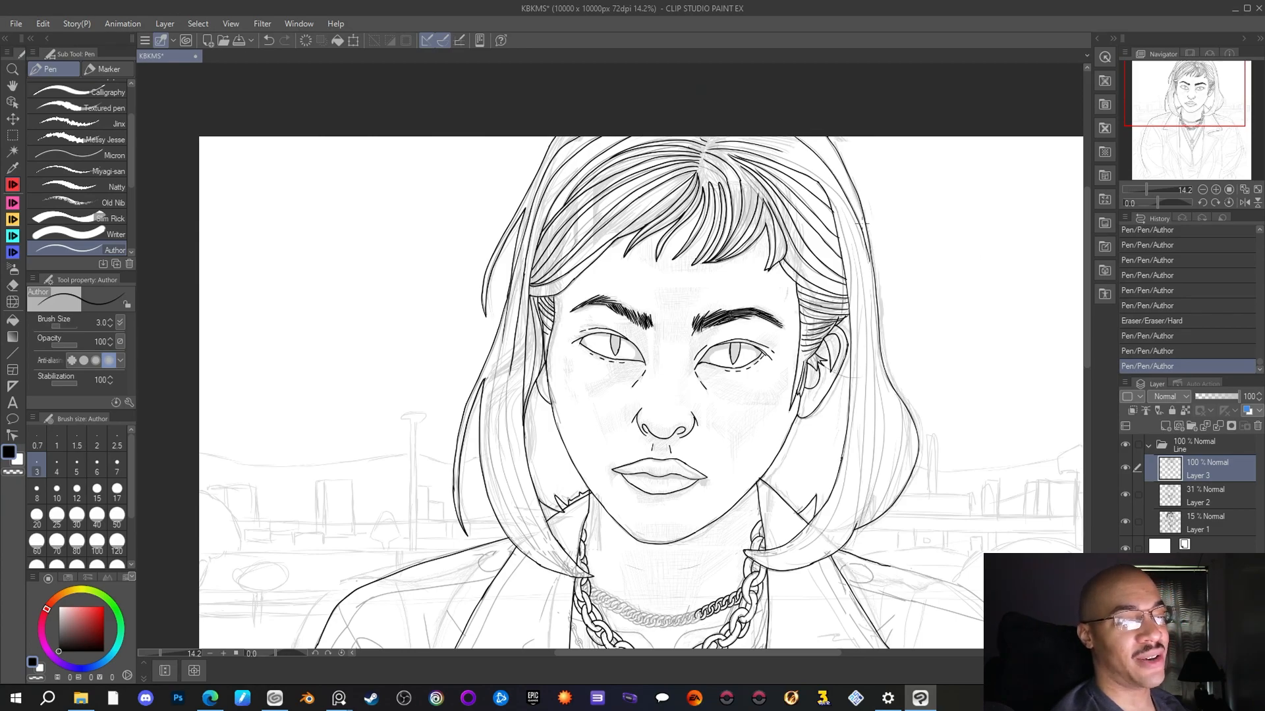
{"action": "left_click_drag", "start_coordinate": [865, 249], "coordinate": [844, 210]}
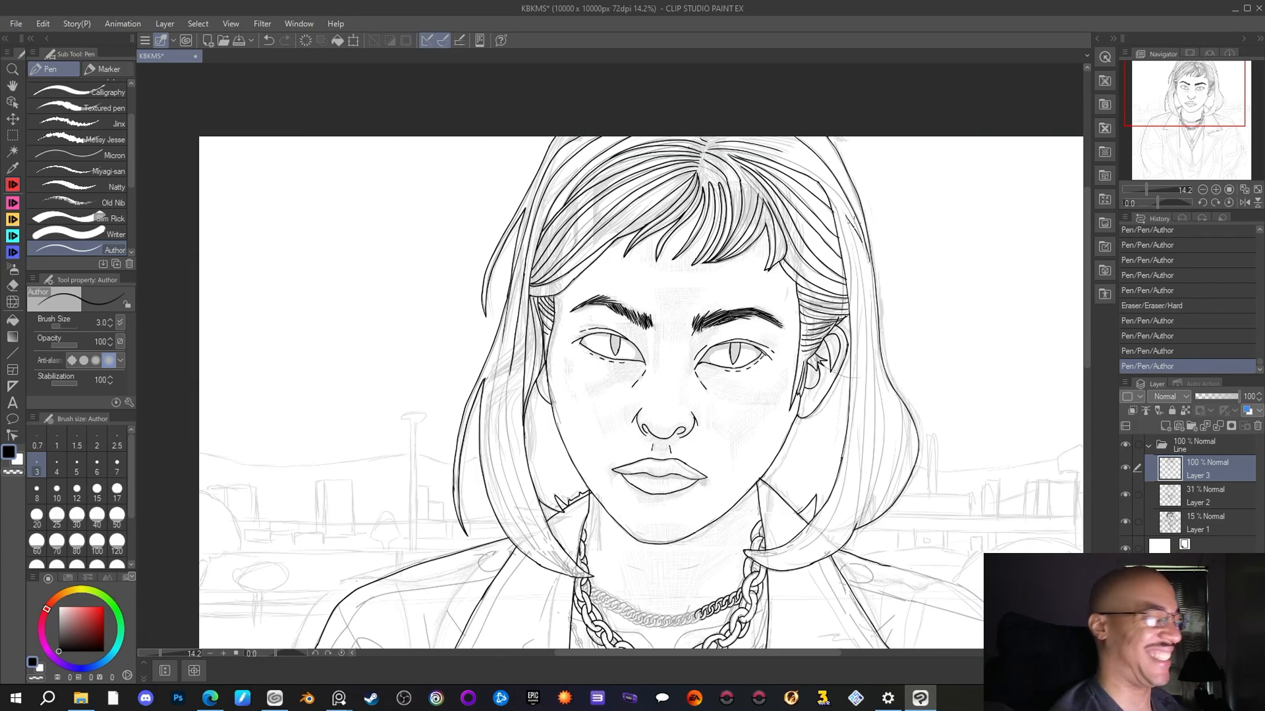
Trim the overlapping strand lines on the right side of the head with the Hard eraser and redraw a short connecting strand
{"action": "key", "text": "e"}
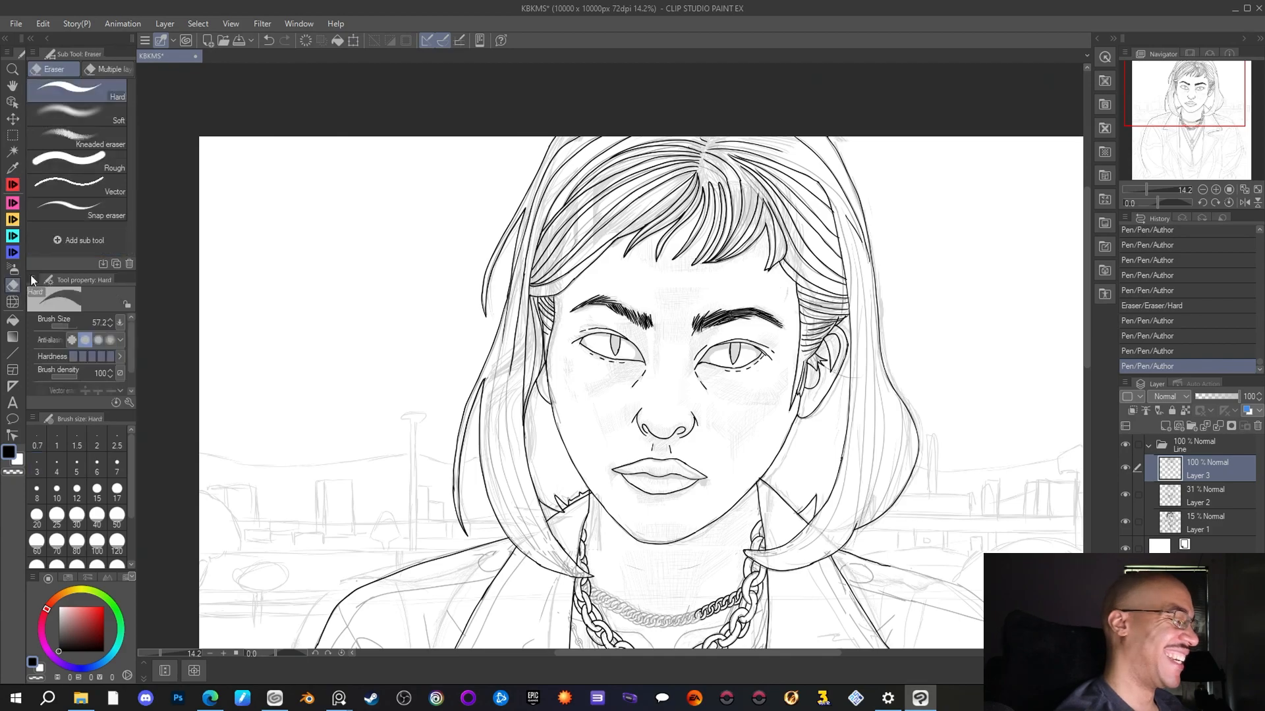
{"action": "left_click", "coordinate": [857, 238]}
{"action": "key", "text": "p"}
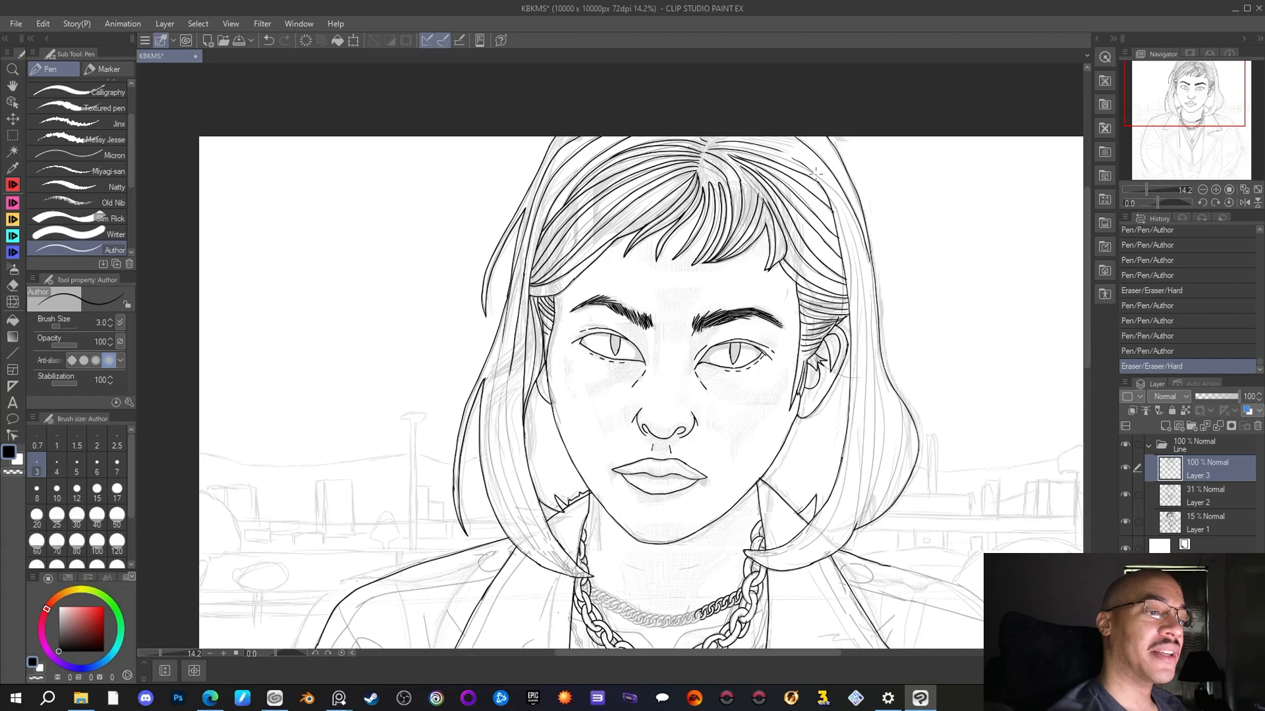
{"action": "left_click_drag", "start_coordinate": [829, 185], "coordinate": [836, 195]}
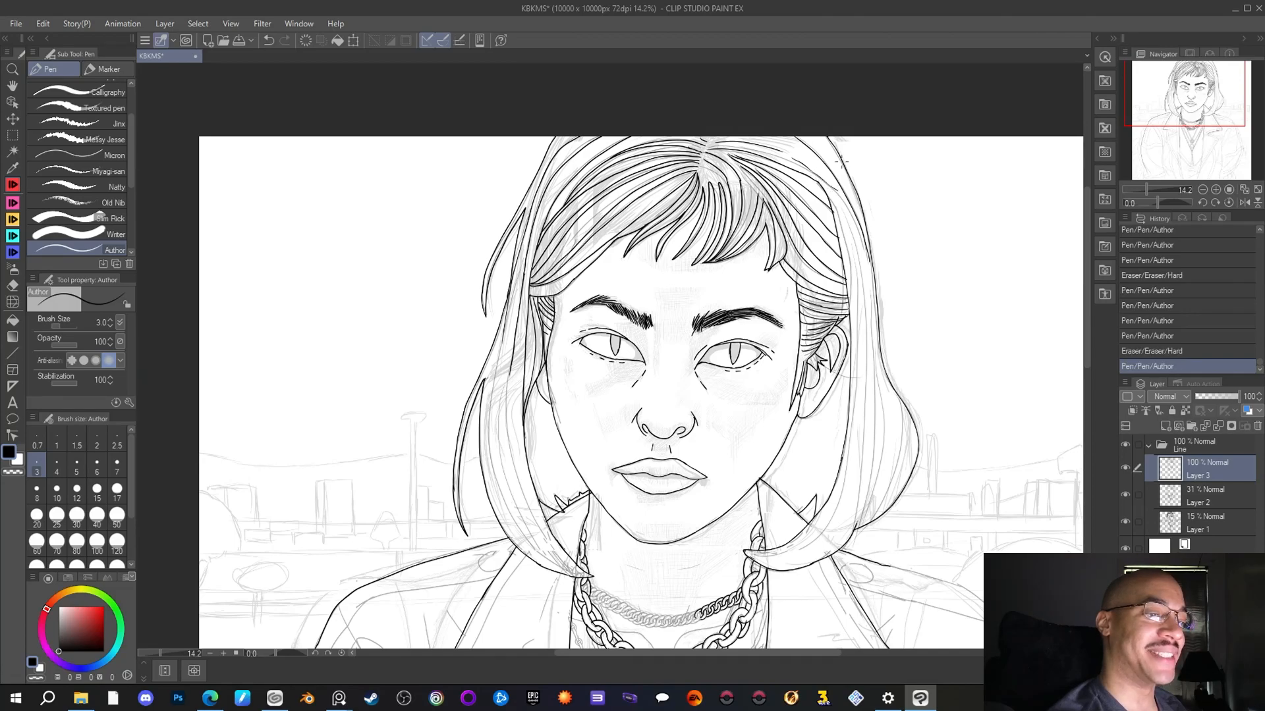
{"action": "left_click", "coordinate": [13, 285]}
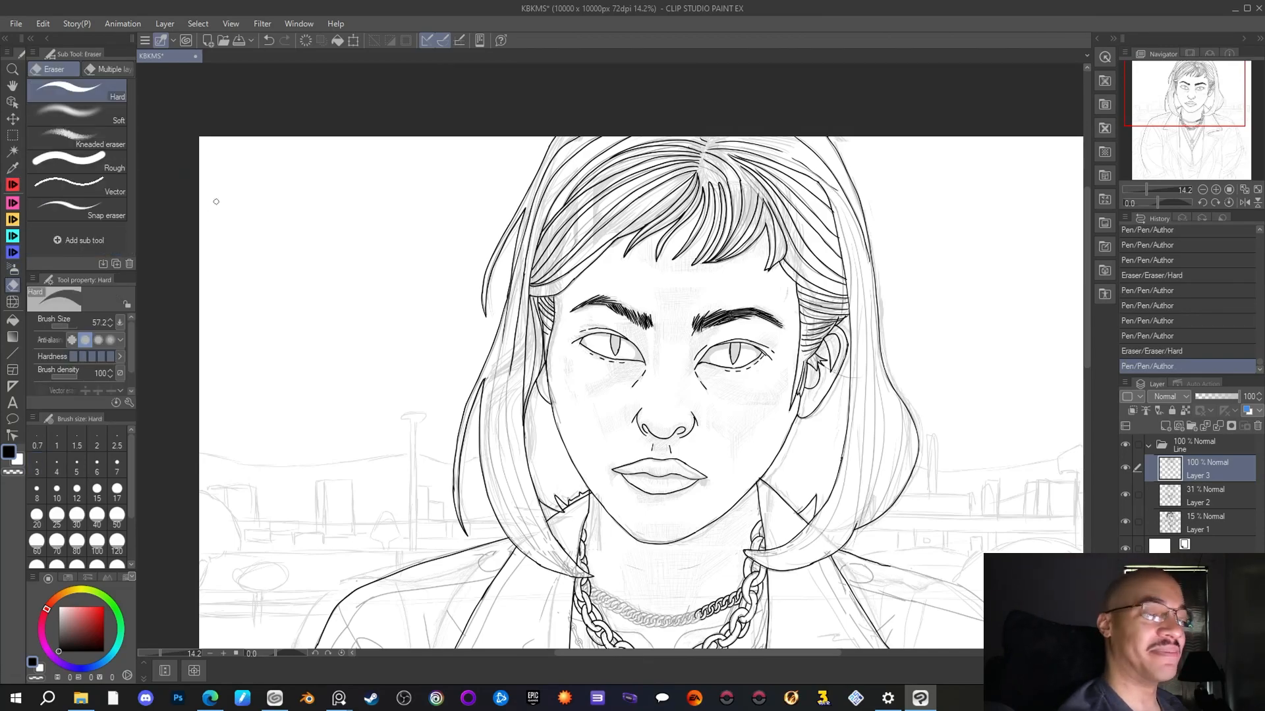
{"action": "left_click_drag", "start_coordinate": [835, 189], "coordinate": [823, 180]}
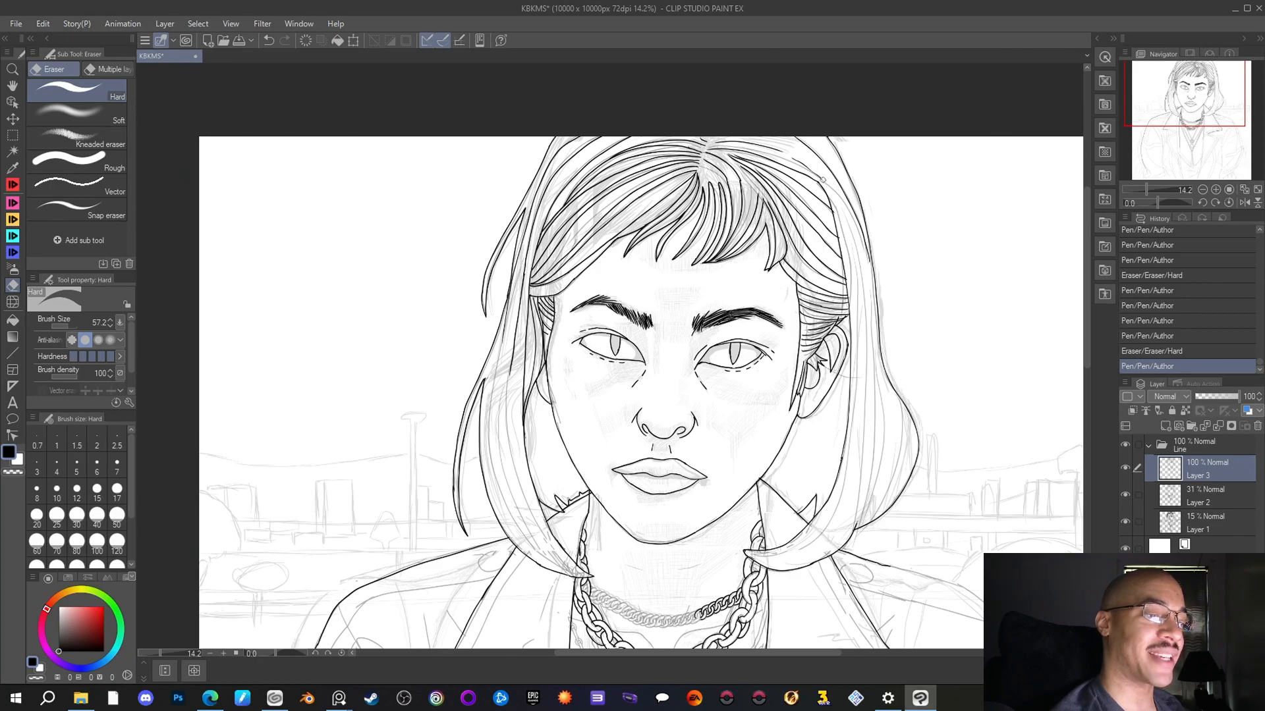
Ink further strands with the Author pen down the right side hair, between the ear and the outer outline
{"action": "left_click", "coordinate": [13, 185]}
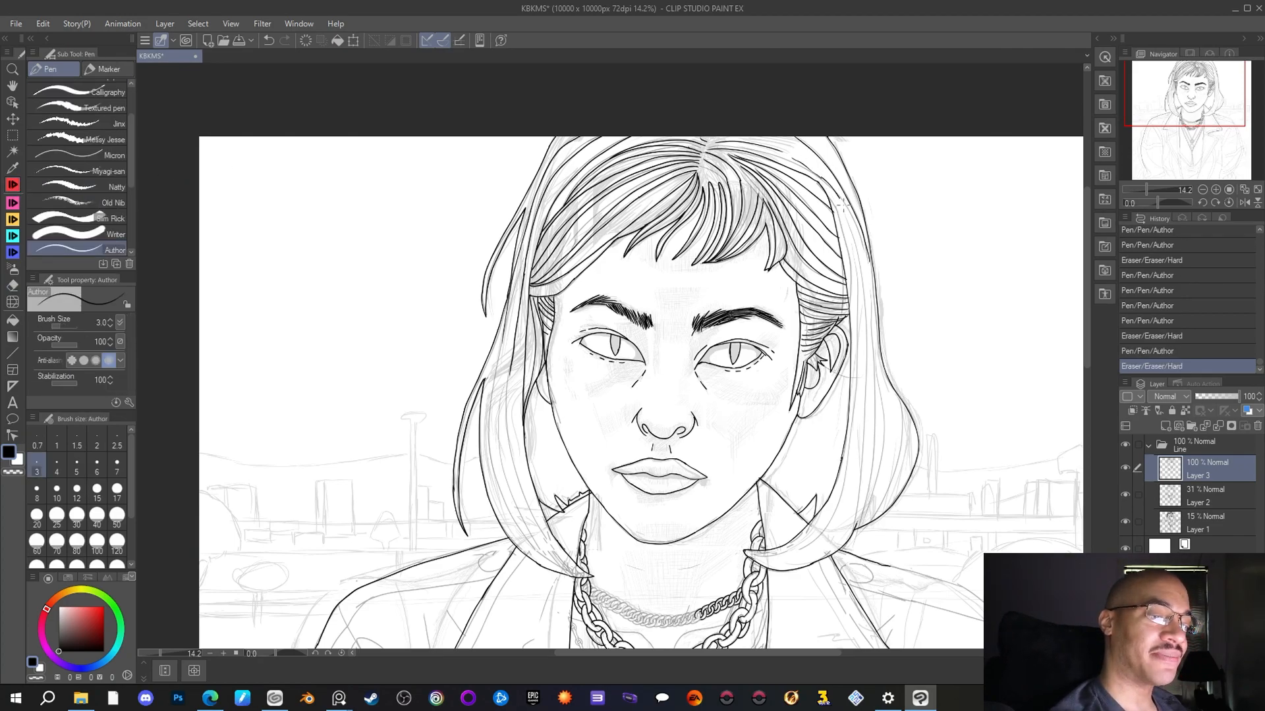
{"action": "left_click_drag", "start_coordinate": [859, 270], "coordinate": [863, 284]}
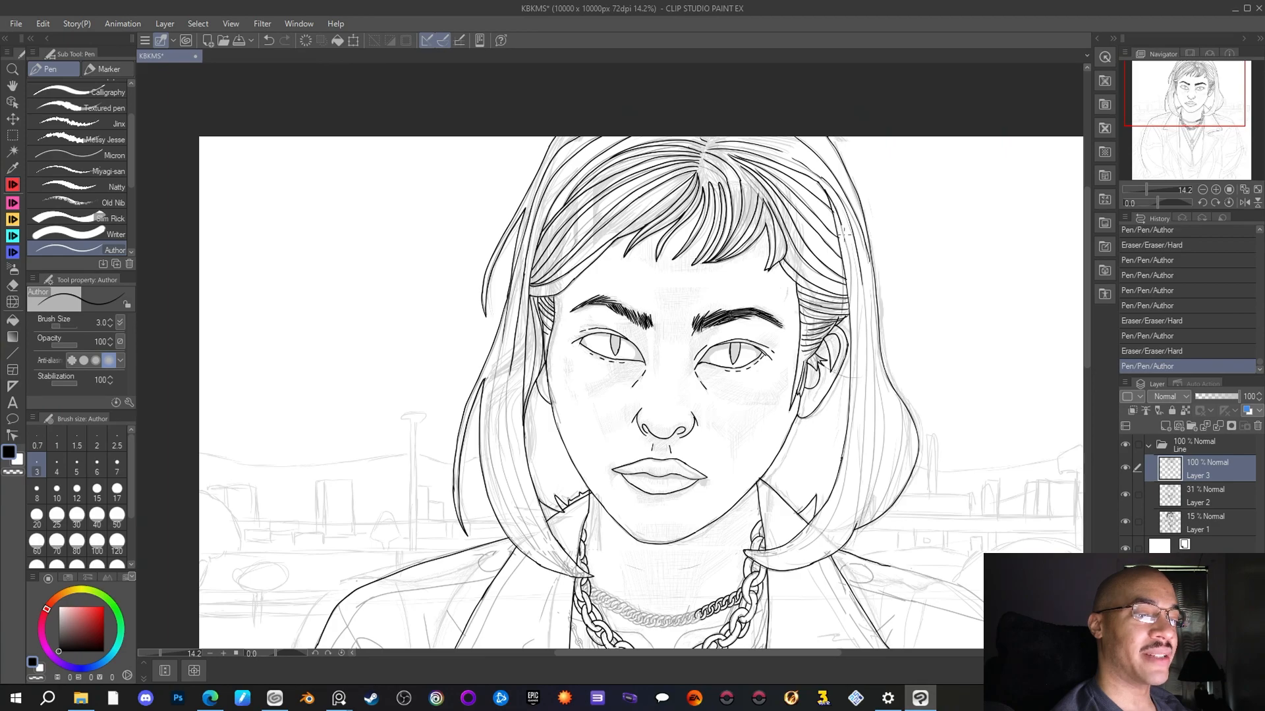
{"action": "left_click_drag", "start_coordinate": [851, 267], "coordinate": [856, 302]}
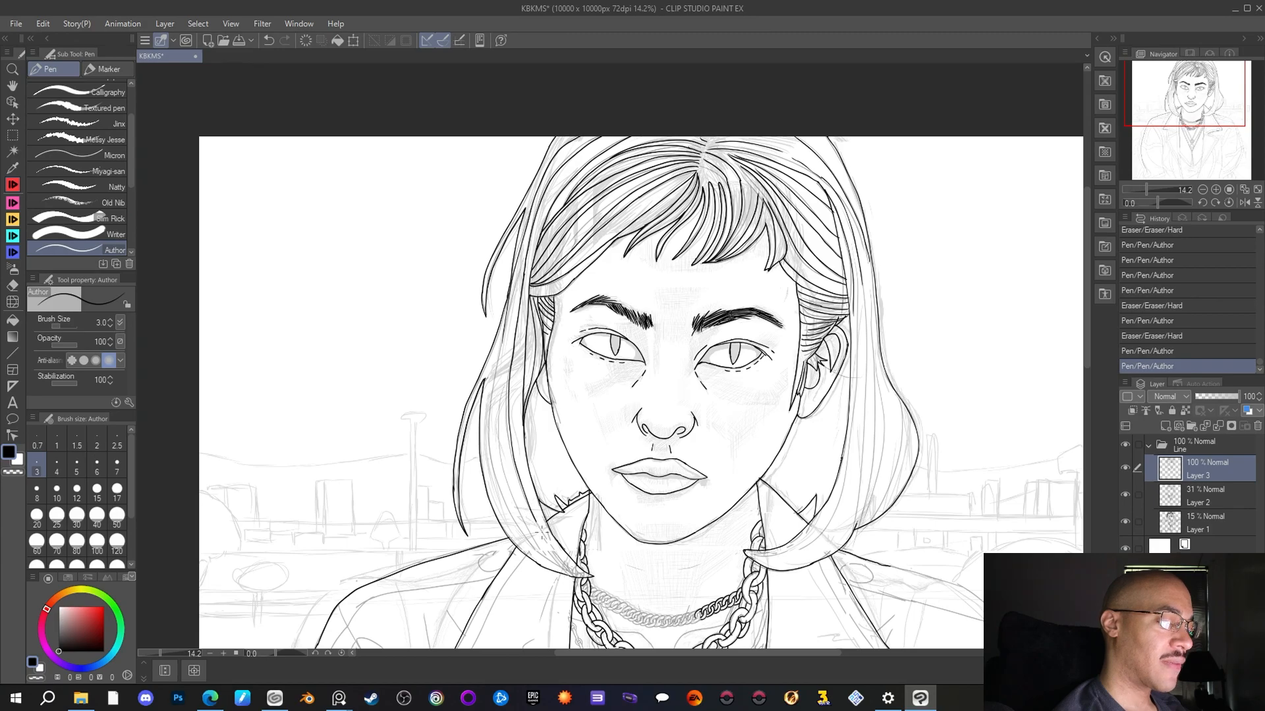
Ink long curved strands through the lower left hair, following its sweep down toward the tips at the collar
{"action": "left_click_drag", "start_coordinate": [563, 565], "coordinate": [569, 578]}
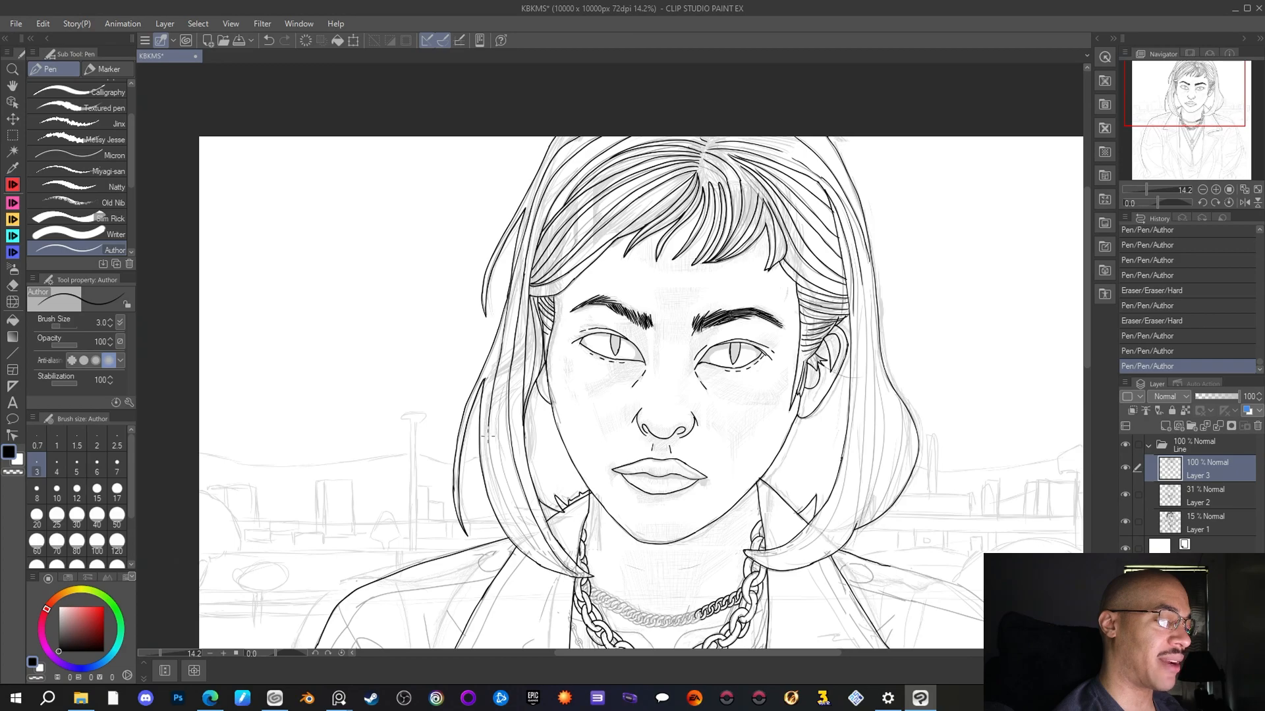
{"action": "mouse_move", "coordinate": [490, 458]}
{"action": "left_mouse_down"}
{"action": "mouse_move", "coordinate": [534, 552]}
{"action": "mouse_move", "coordinate": [554, 565]}
{"action": "left_mouse_up"}
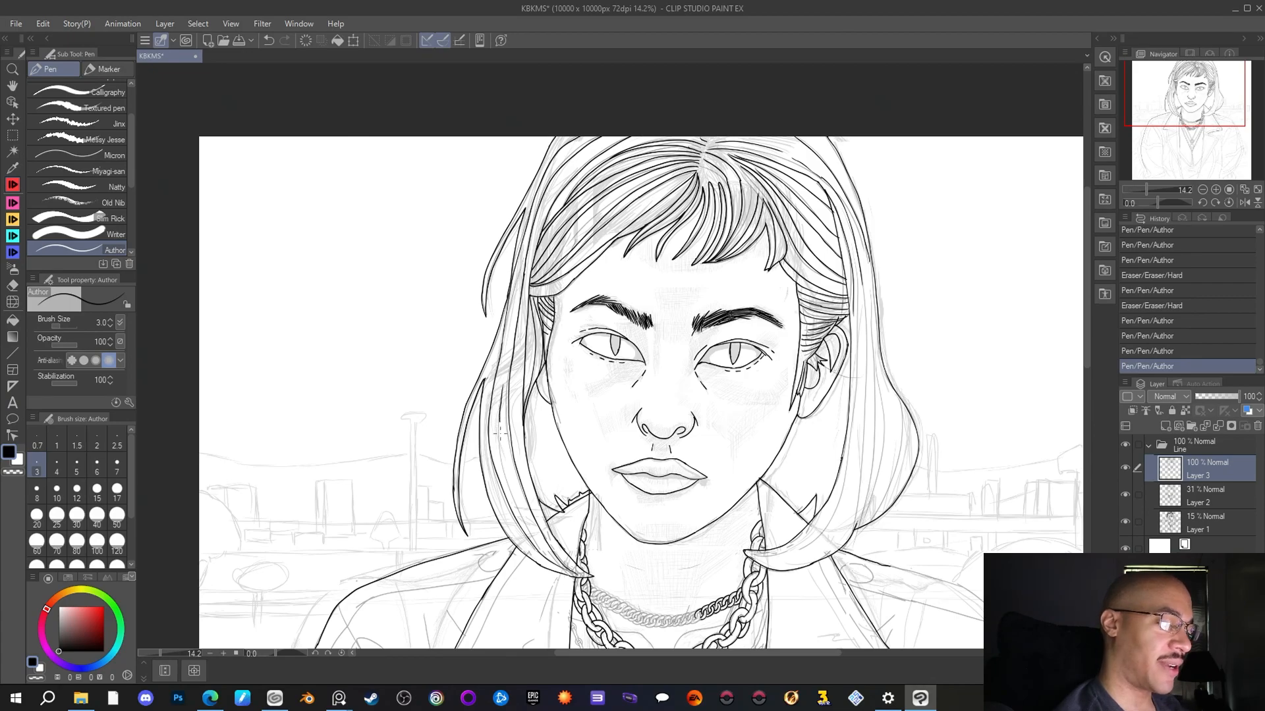
{"action": "left_click_drag", "start_coordinate": [511, 482], "coordinate": [552, 549]}
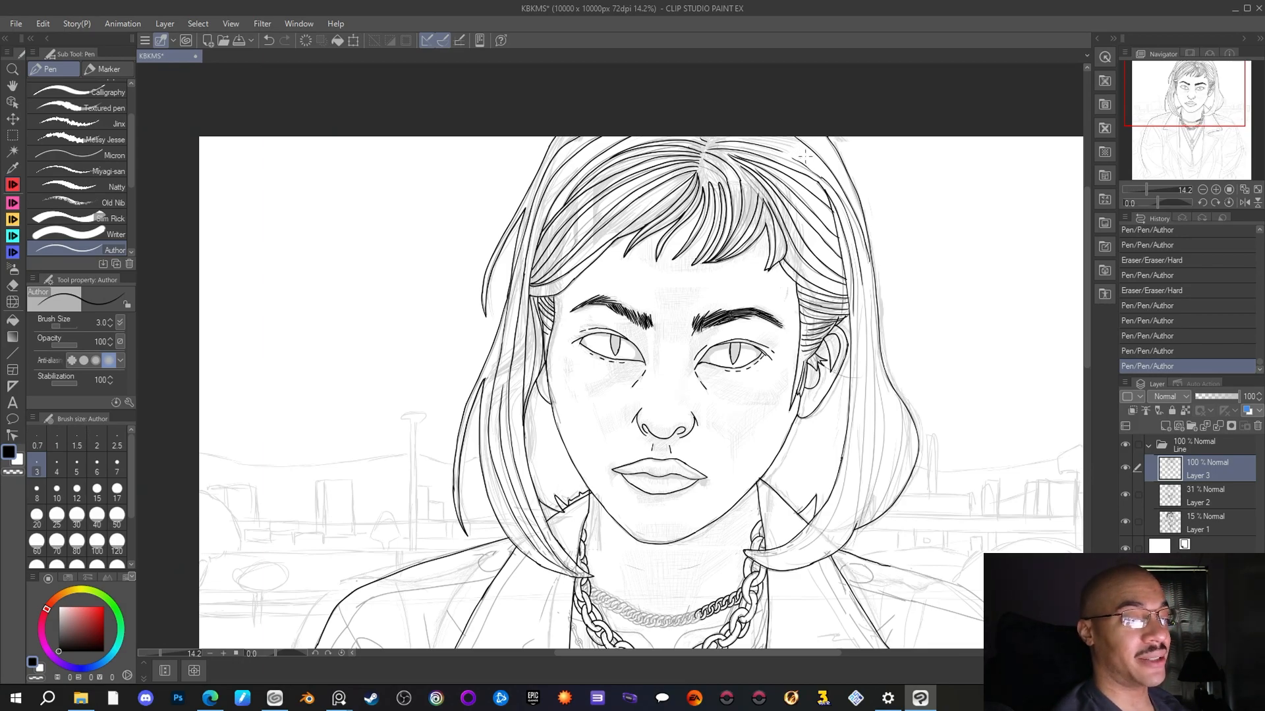
Ink more long strands with the Author pen down the right side hair toward its curved tips near the collar
{"action": "mouse_move", "coordinate": [765, 137]}
{"action": "left_mouse_down"}
{"action": "mouse_move", "coordinate": [754, 133]}
{"action": "mouse_move", "coordinate": [768, 130]}
{"action": "left_mouse_up"}
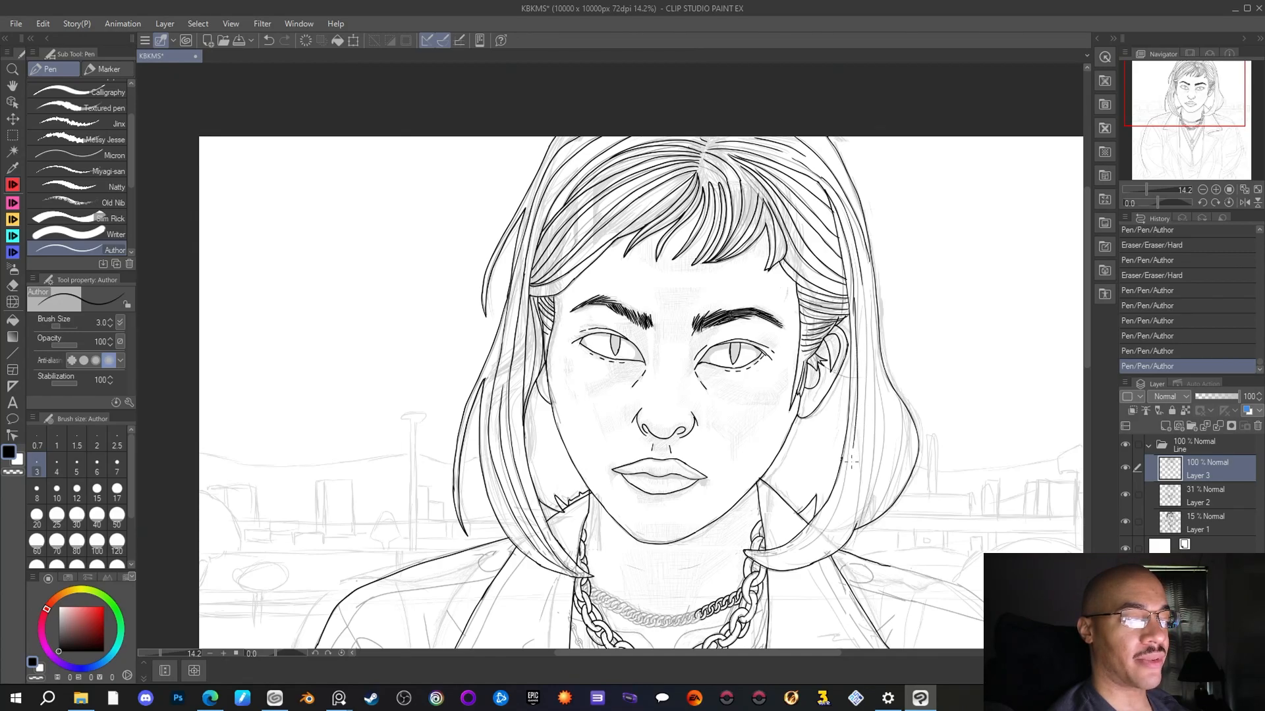
{"action": "mouse_move", "coordinate": [830, 519]}
{"action": "left_mouse_down"}
{"action": "mouse_move", "coordinate": [803, 555]}
{"action": "mouse_move", "coordinate": [763, 557]}
{"action": "mouse_move", "coordinate": [789, 557]}
{"action": "left_mouse_up"}
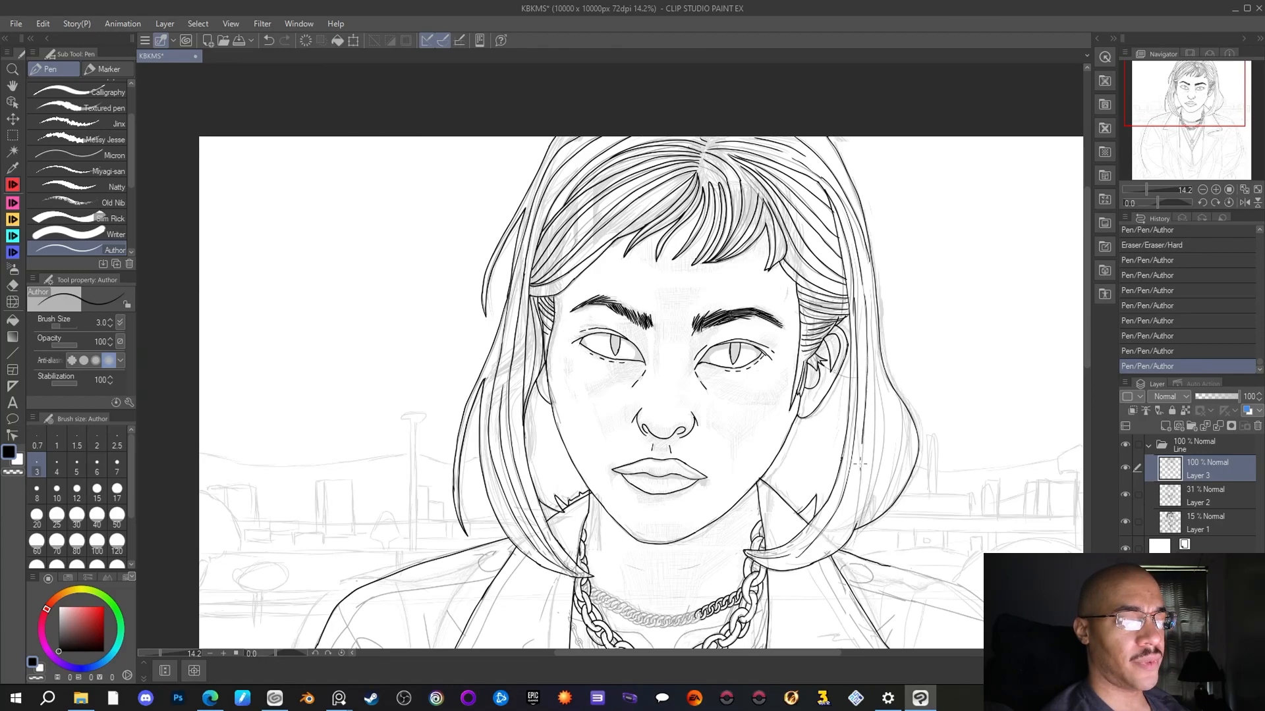
{"action": "left_click_drag", "start_coordinate": [857, 507], "coordinate": [850, 527]}
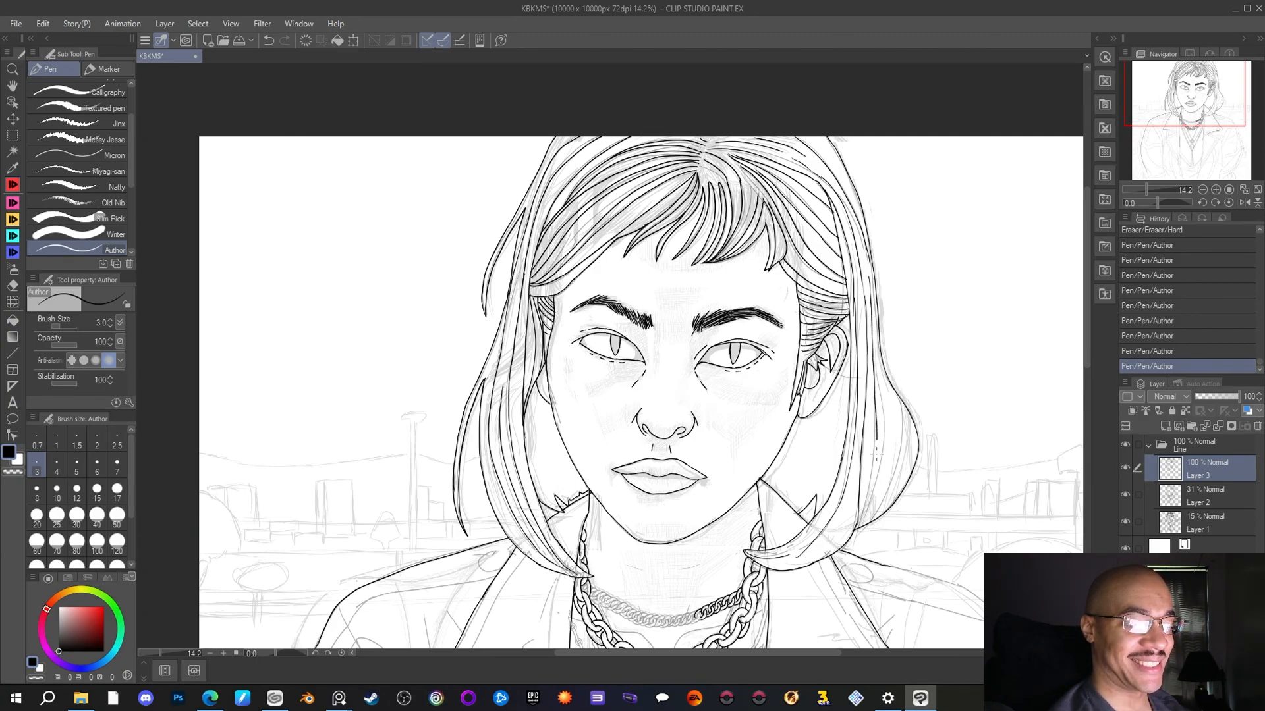
{"action": "left_click_drag", "start_coordinate": [859, 536], "coordinate": [858, 541]}
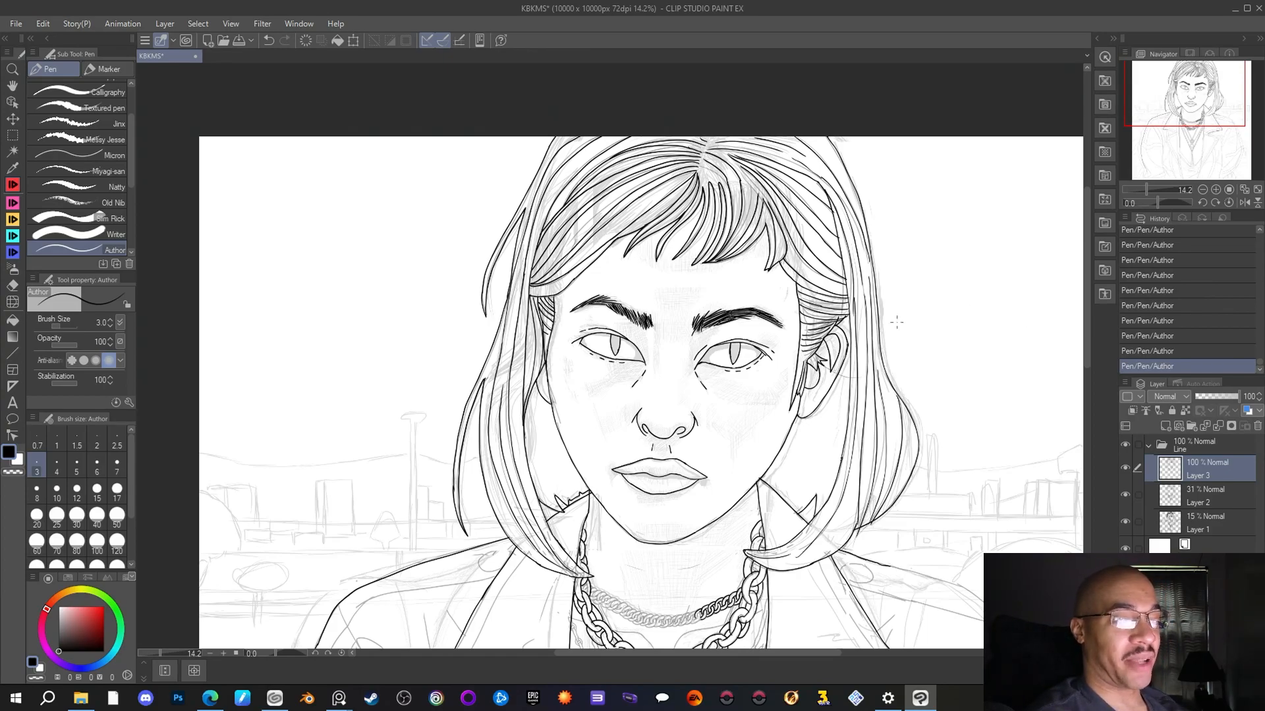
Ink the small links of the upper choker chain from its right half down to the lowest point of the neck
{"action": "scroll", "coordinate": [897, 321], "scroll_direction": "down", "scroll_amount": 2}
{"action": "left_click_drag", "start_coordinate": [1176, 103], "coordinate": [1189, 122]}
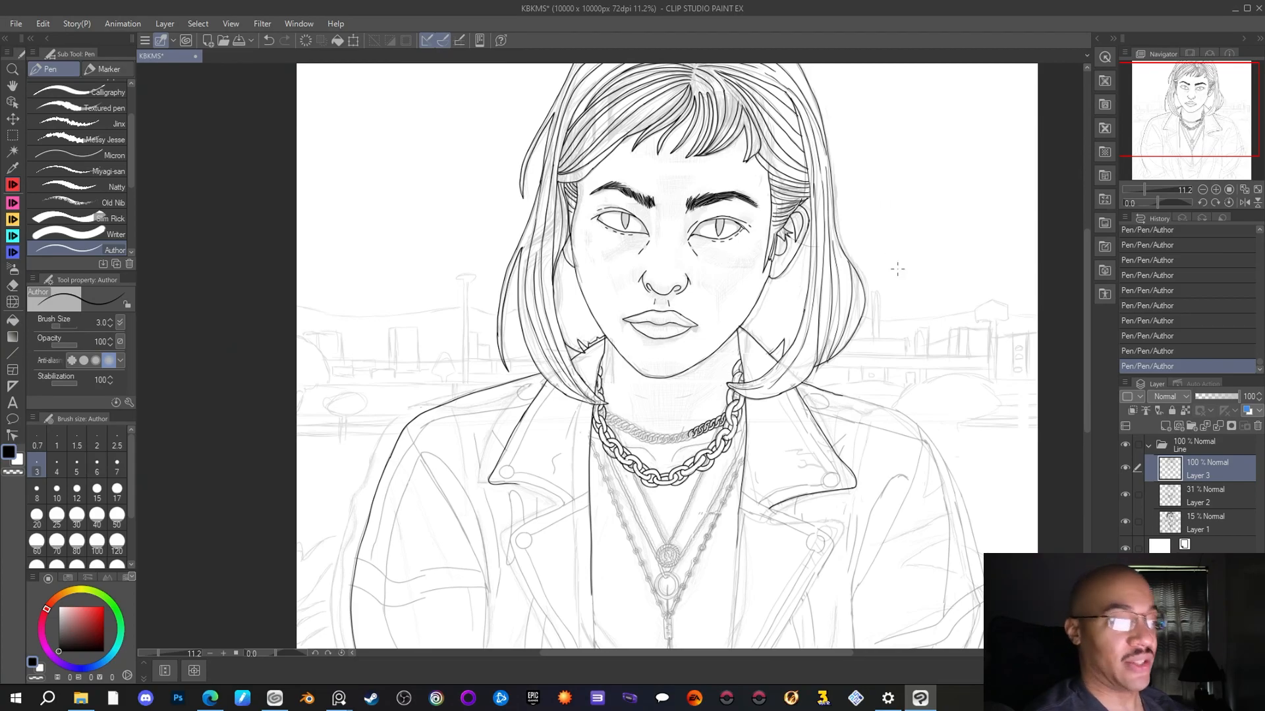
{"action": "scroll", "coordinate": [897, 269], "scroll_direction": "down", "scroll_amount": 2}
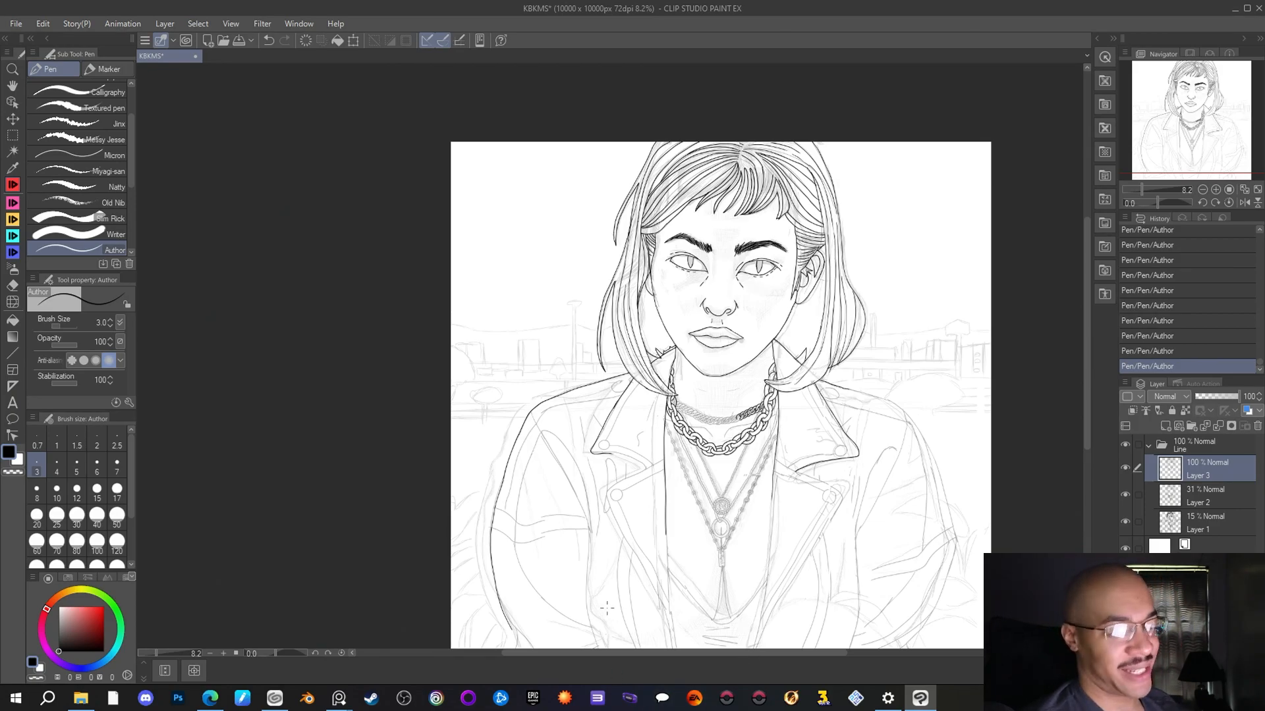
{"action": "scroll", "coordinate": [612, 632], "scroll_direction": "up", "scroll_amount": 1}
{"action": "scroll", "coordinate": [789, 402], "scroll_direction": "up", "scroll_amount": 3}
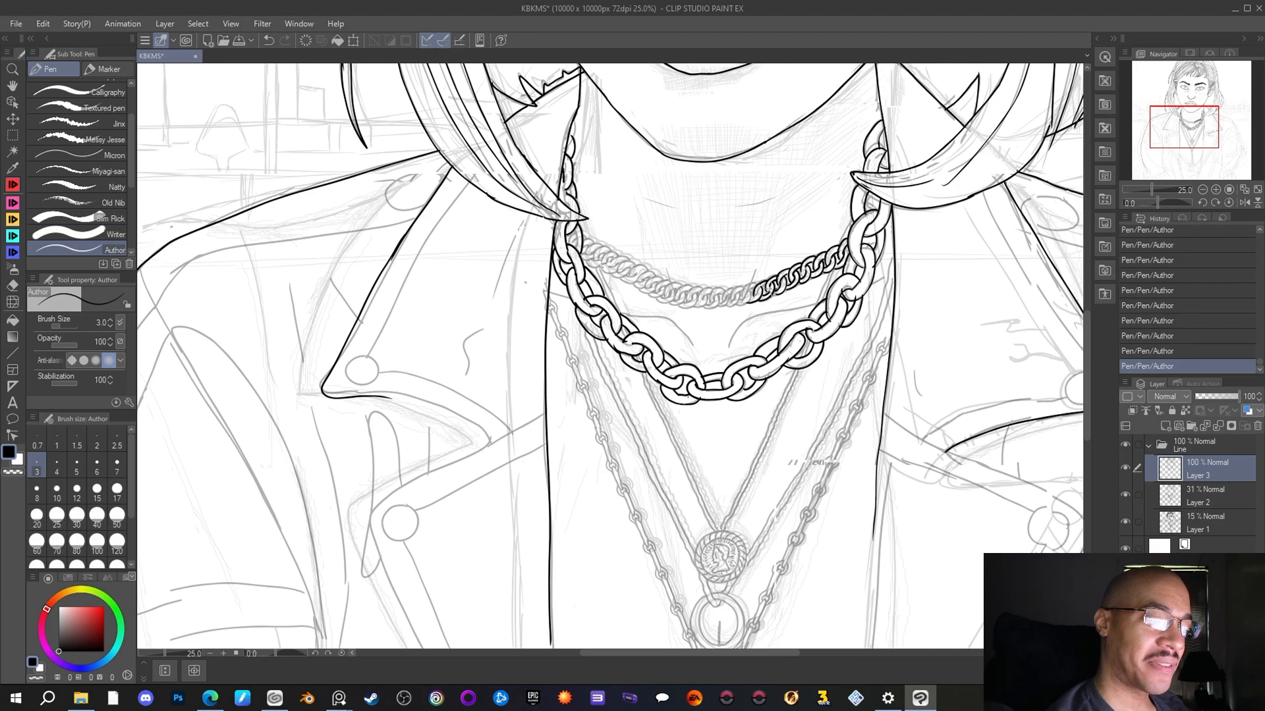
{"action": "left_click_drag", "start_coordinate": [764, 285], "coordinate": [756, 292]}
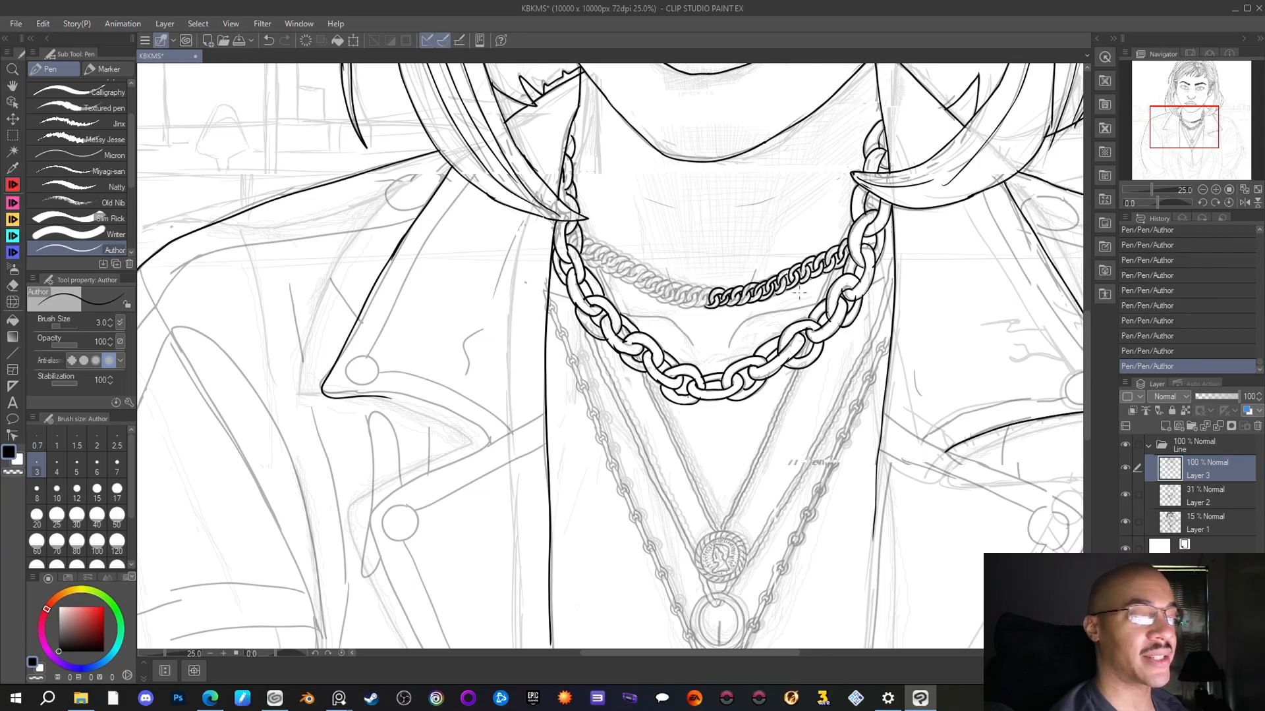
{"action": "left_click_drag", "start_coordinate": [731, 305], "coordinate": [738, 296]}
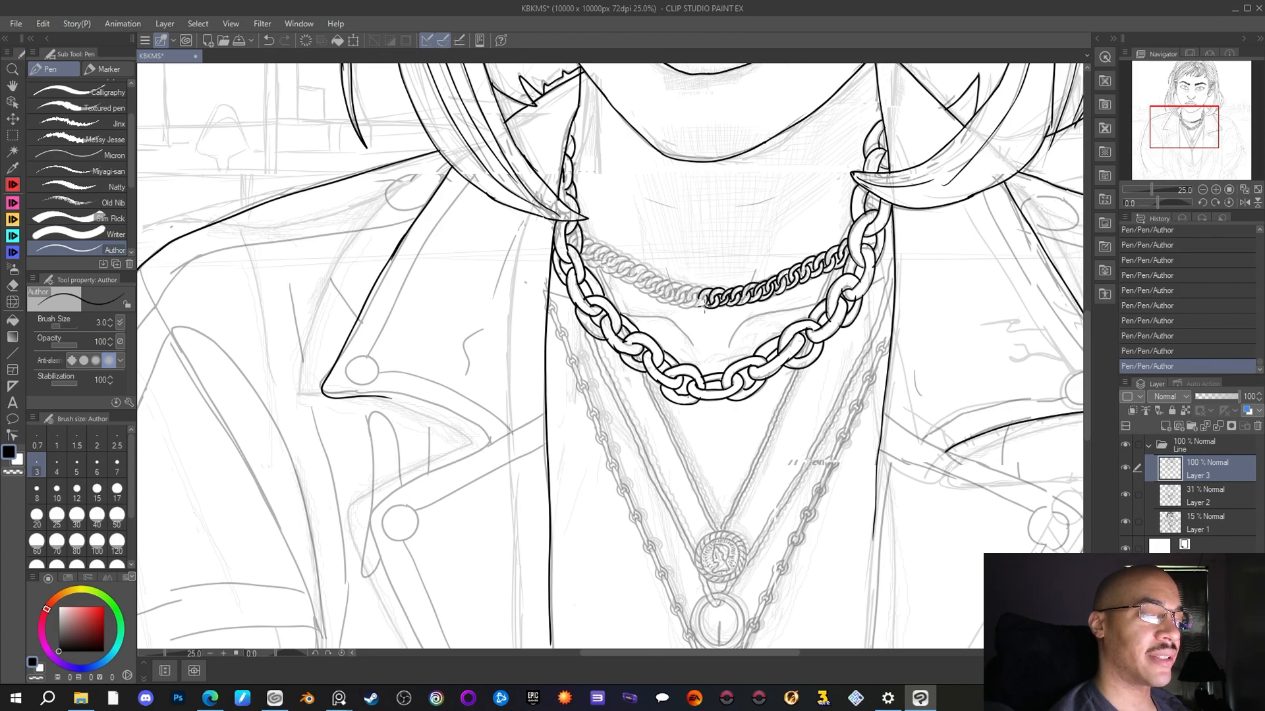
{"action": "left_click_drag", "start_coordinate": [697, 299], "coordinate": [693, 310]}
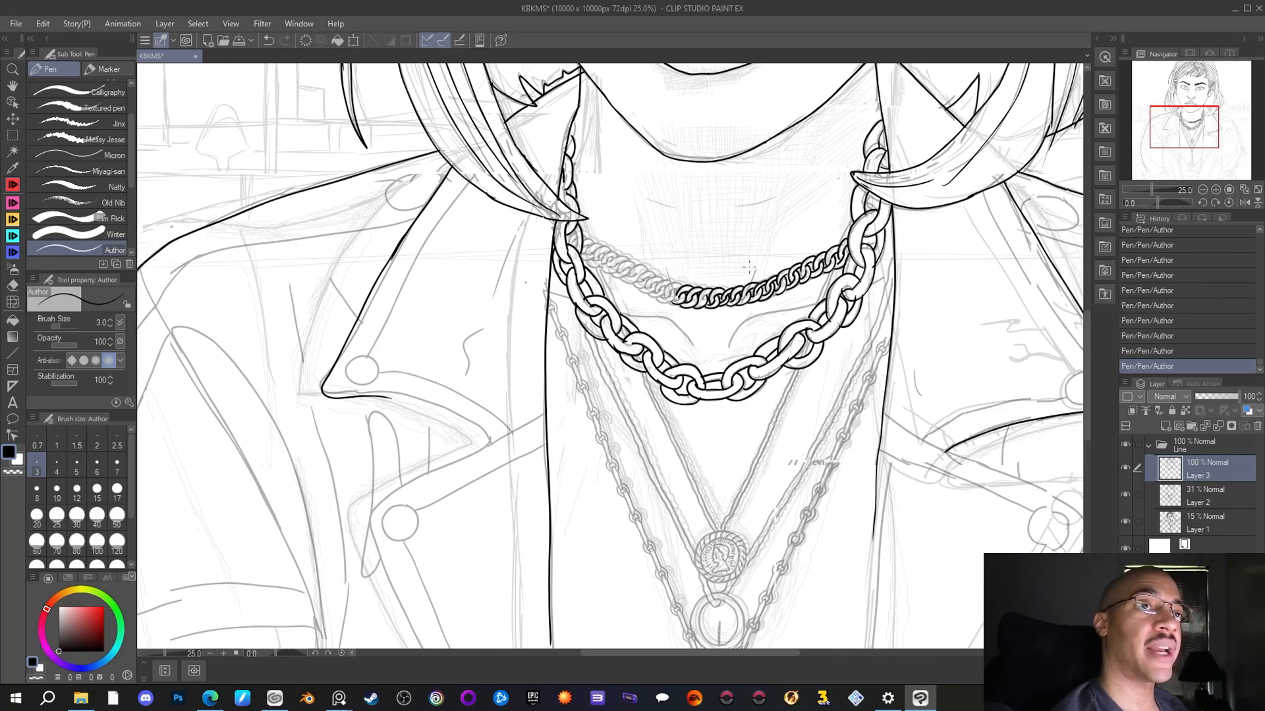
Clean up the end of the inked choker with the Hard eraser and ink the adjoining link with the Author pen
{"action": "left_click", "coordinate": [12, 285]}
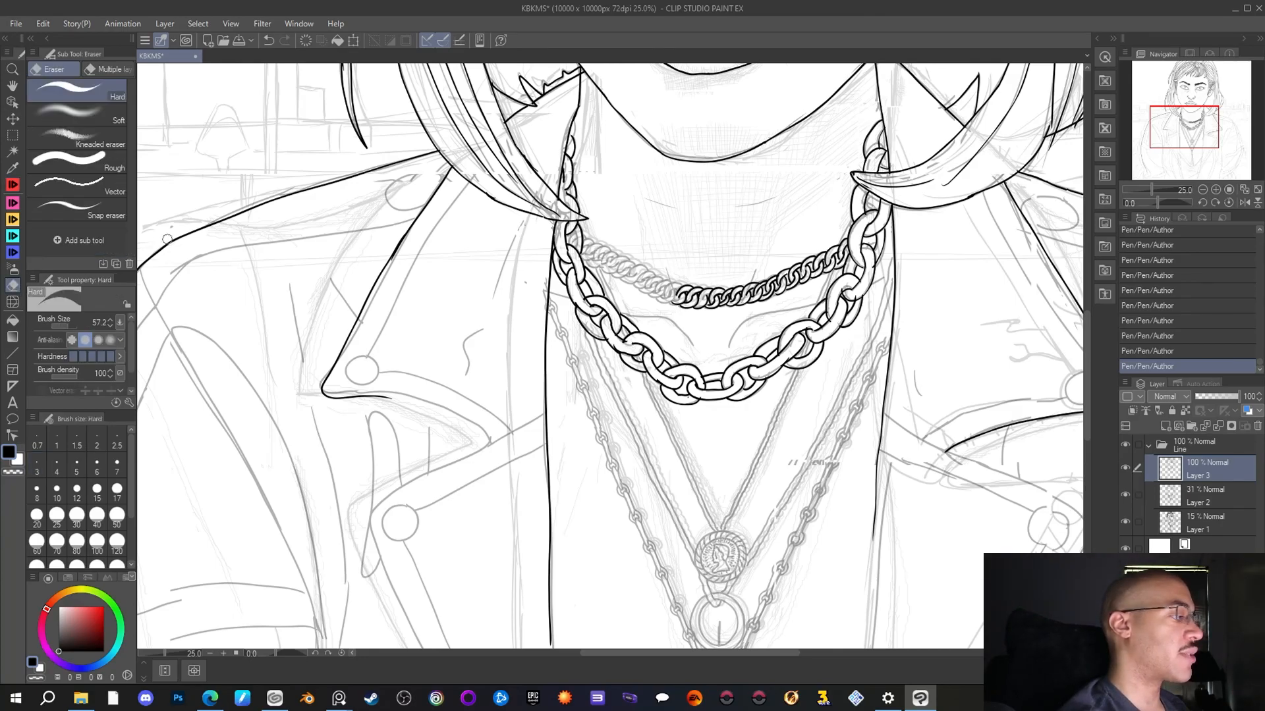
{"action": "left_click", "coordinate": [671, 303]}
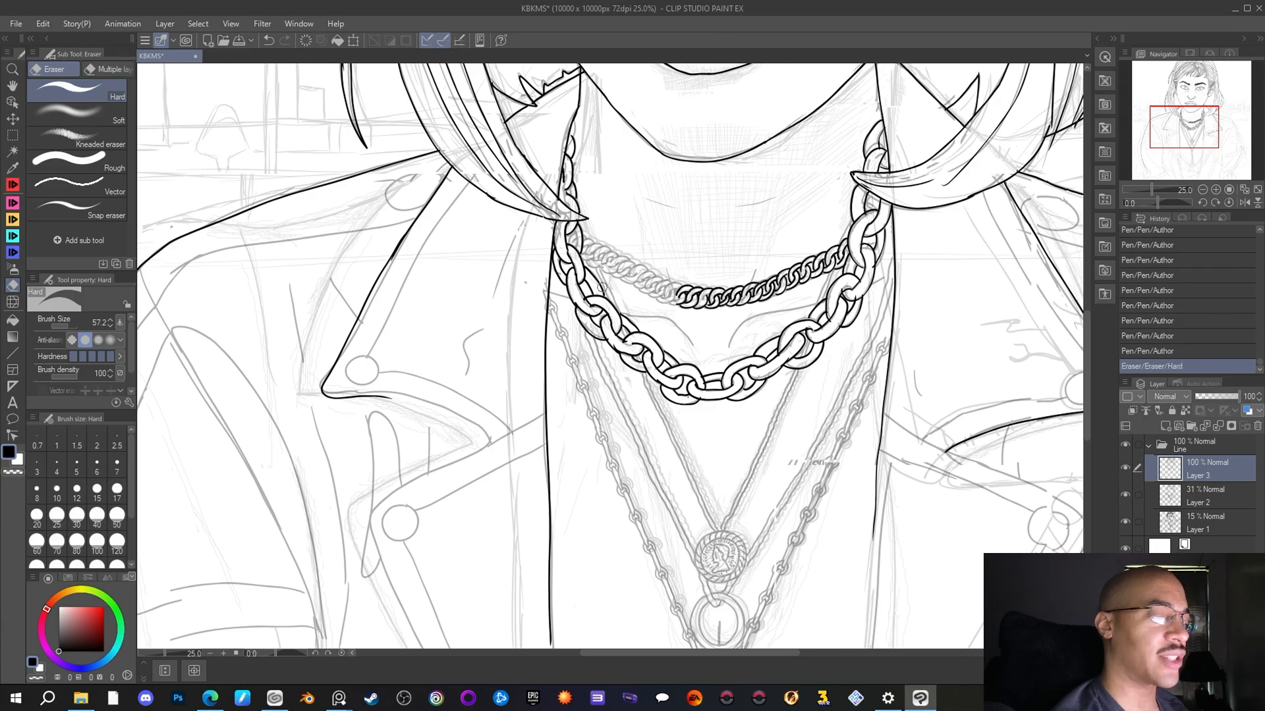
{"action": "left_click", "coordinate": [12, 186]}
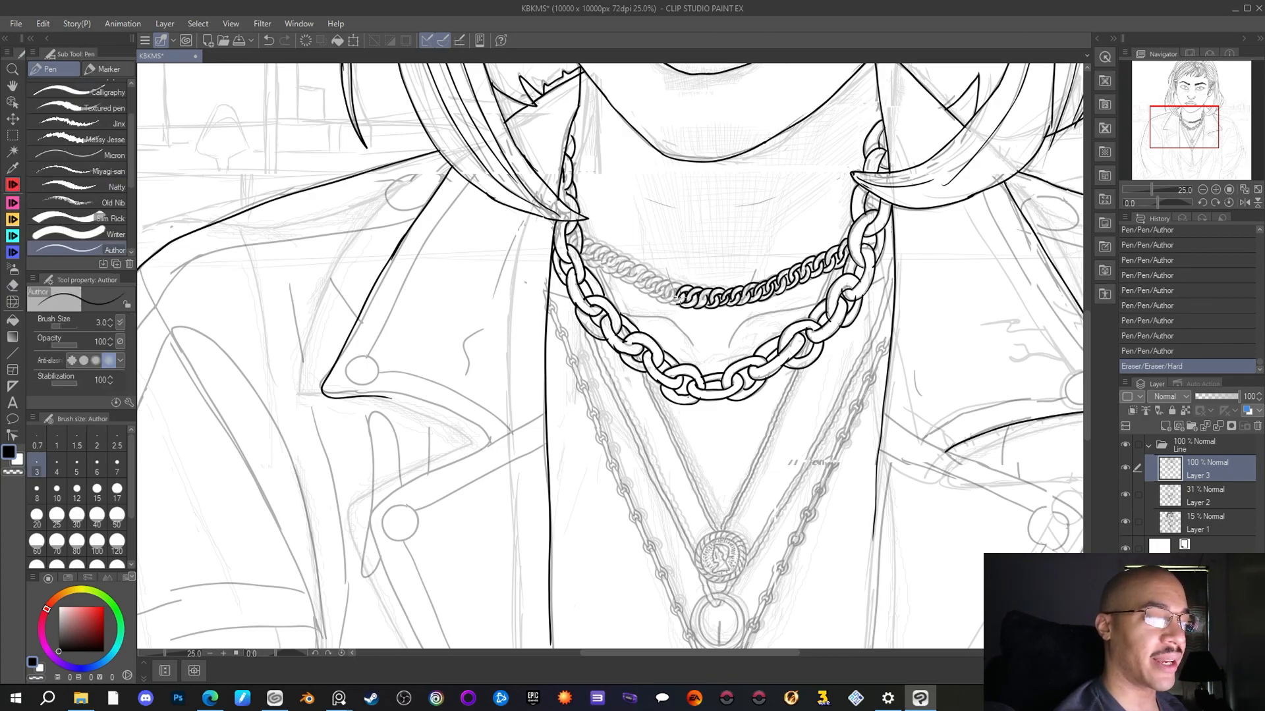
{"action": "left_click_drag", "start_coordinate": [679, 300], "coordinate": [679, 301]}
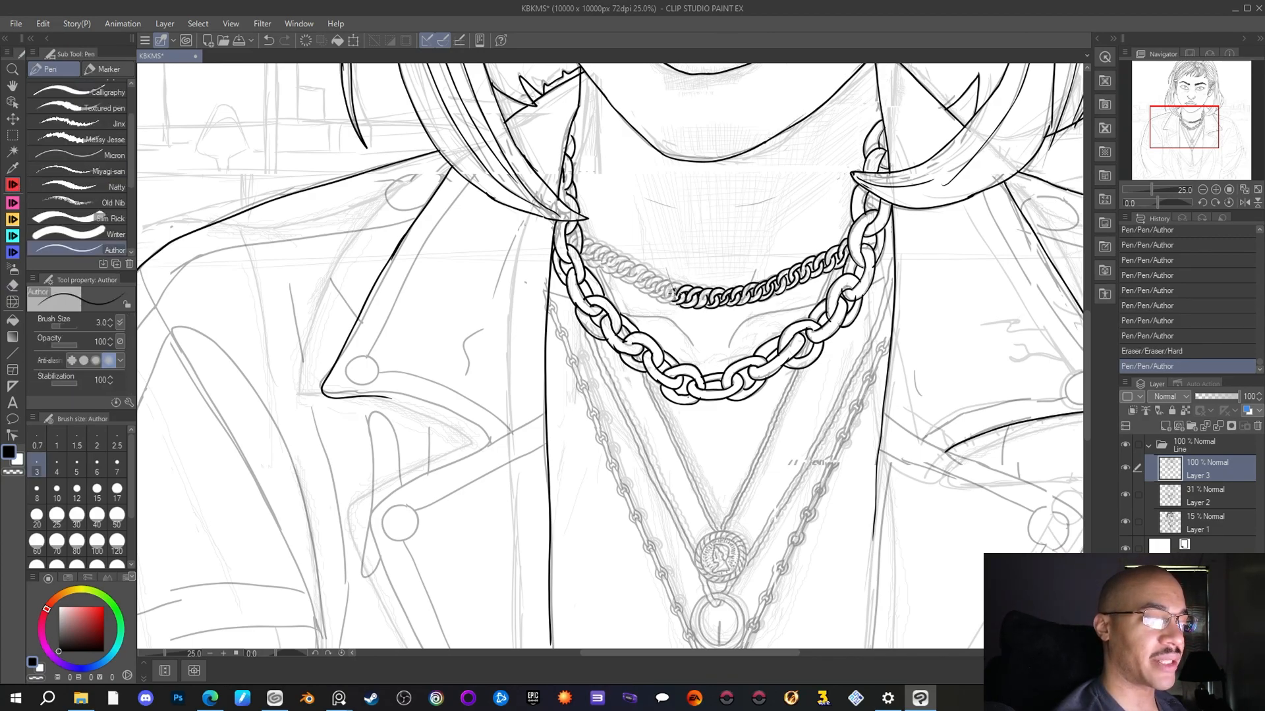
{"action": "left_click_drag", "start_coordinate": [657, 298], "coordinate": [666, 300]}
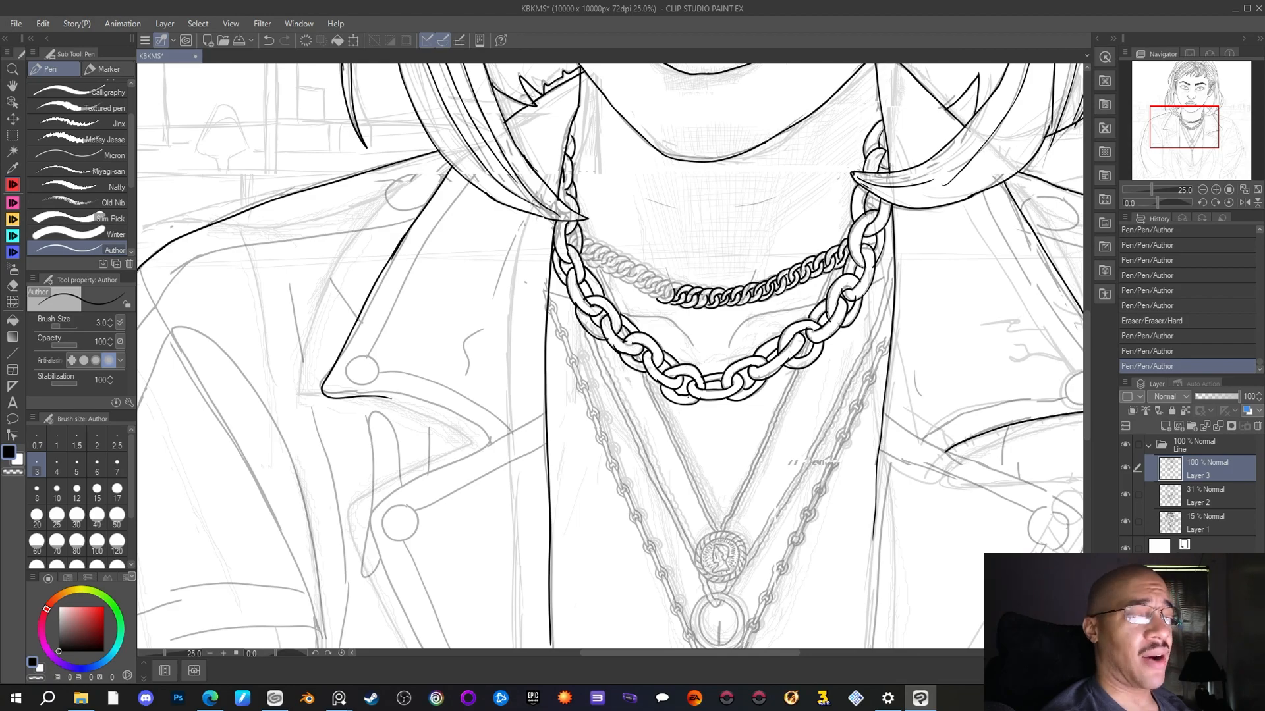
Ink further small choker links just left of the chain's lowest point and refine their inner lines
{"action": "left_click_drag", "start_coordinate": [1181, 130], "coordinate": [1184, 131]}
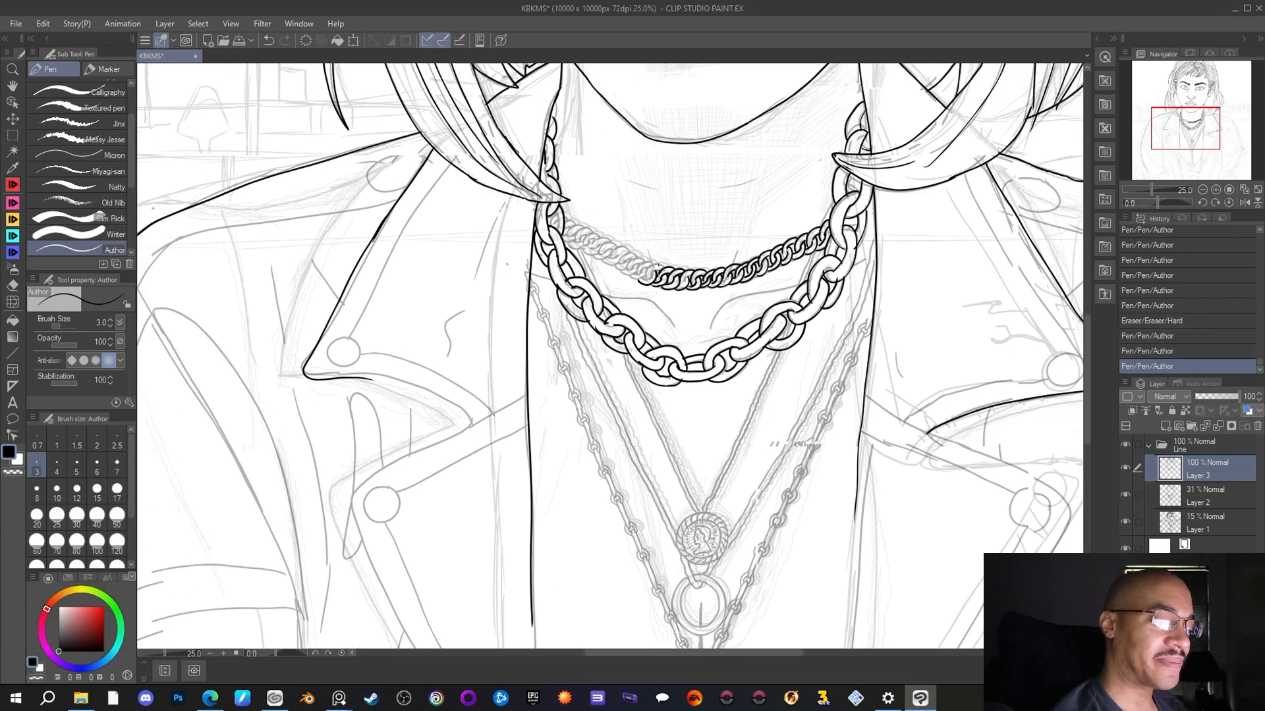
{"action": "left_click_drag", "start_coordinate": [649, 279], "coordinate": [652, 261]}
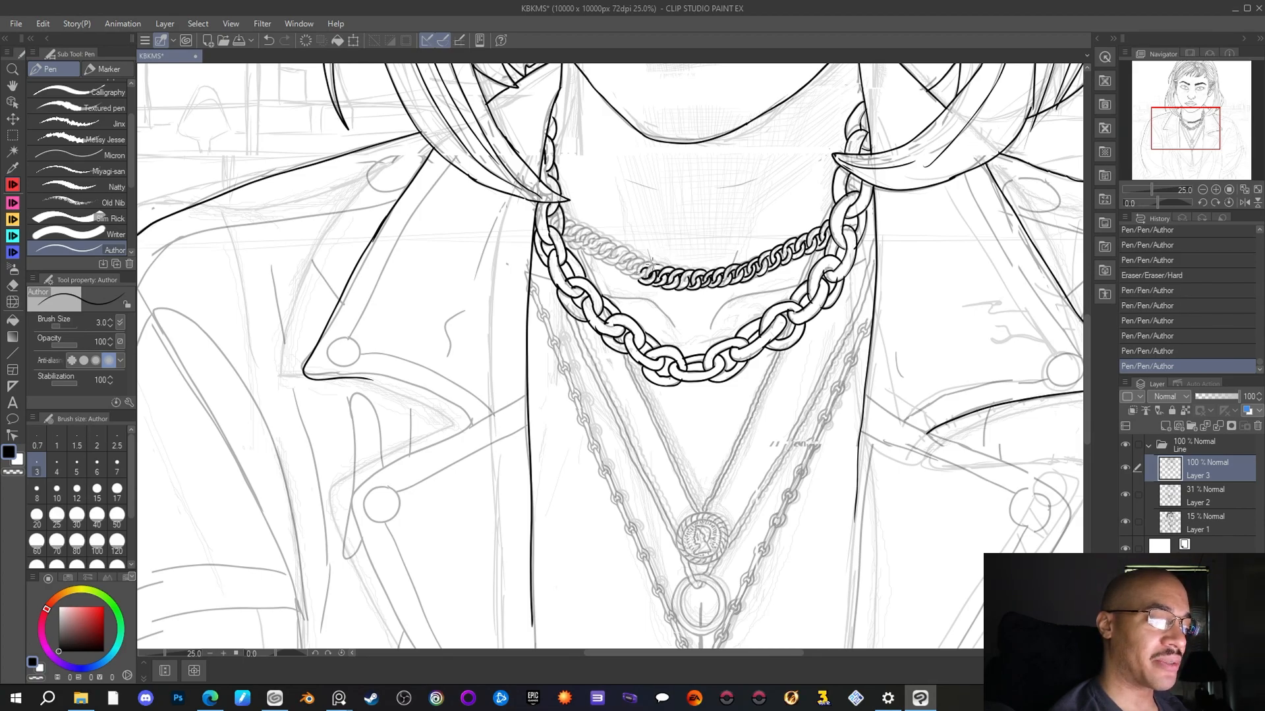
{"action": "left_click_drag", "start_coordinate": [637, 275], "coordinate": [647, 285]}
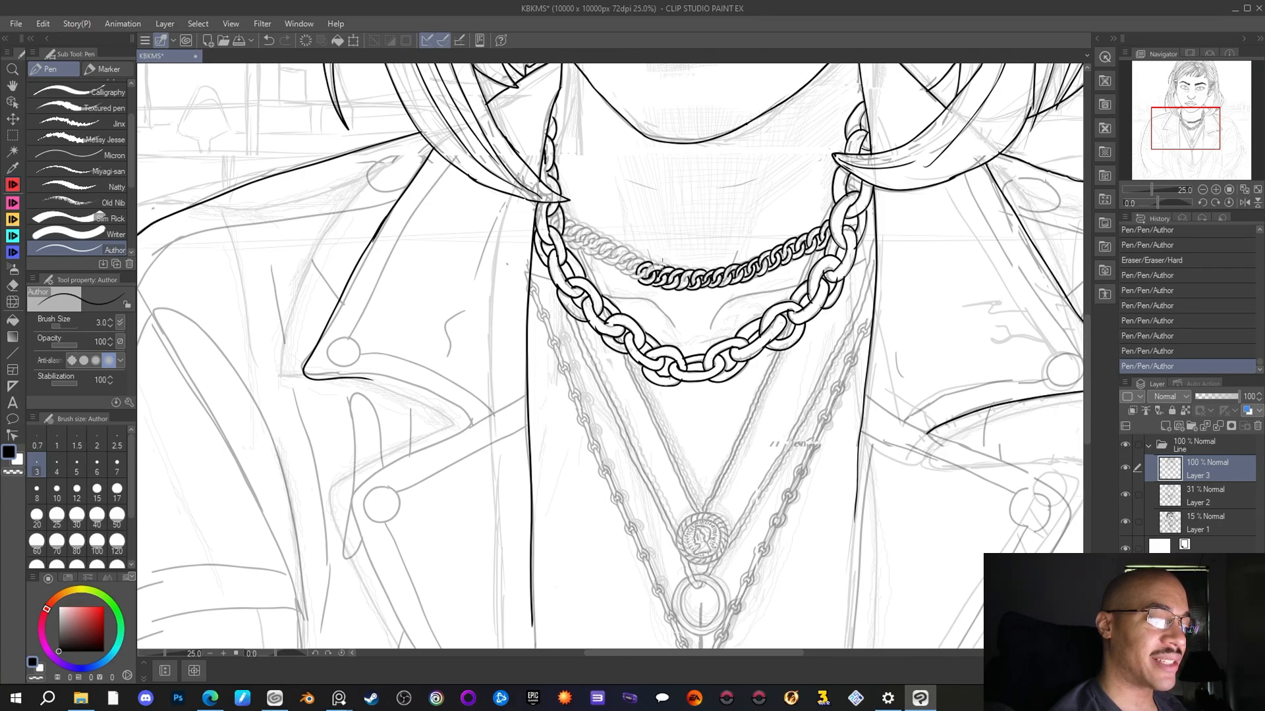
{"action": "left_click_drag", "start_coordinate": [637, 272], "coordinate": [646, 283]}
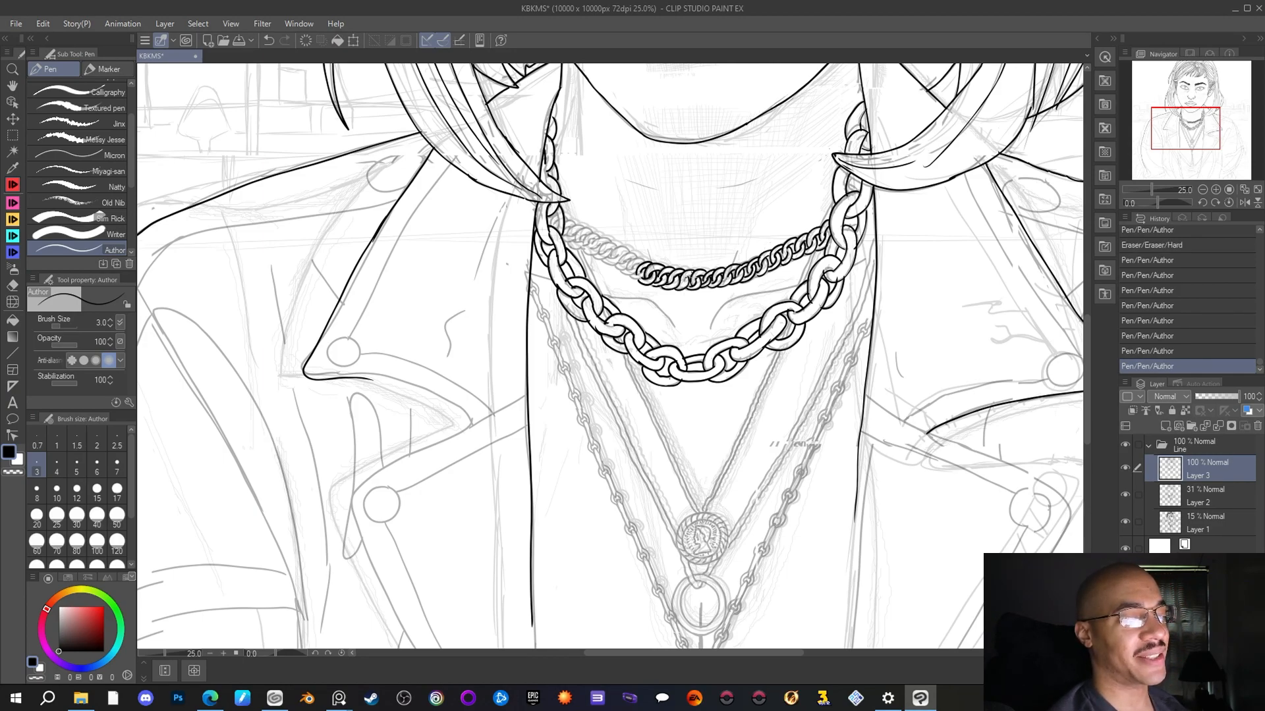
{"action": "left_click_drag", "start_coordinate": [689, 279], "coordinate": [682, 284]}
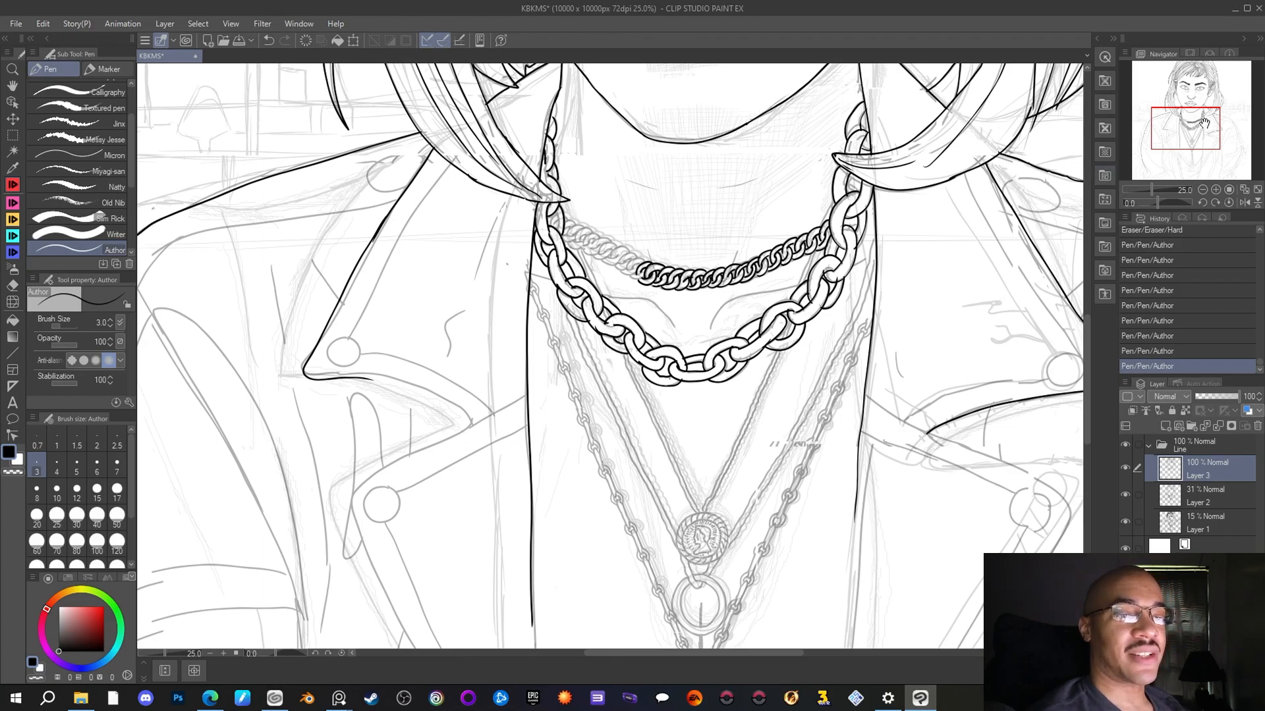
Ink the remaining choker links up the left side of the neck until they meet the large chain
{"action": "left_click_drag", "start_coordinate": [1203, 125], "coordinate": [1200, 122]}
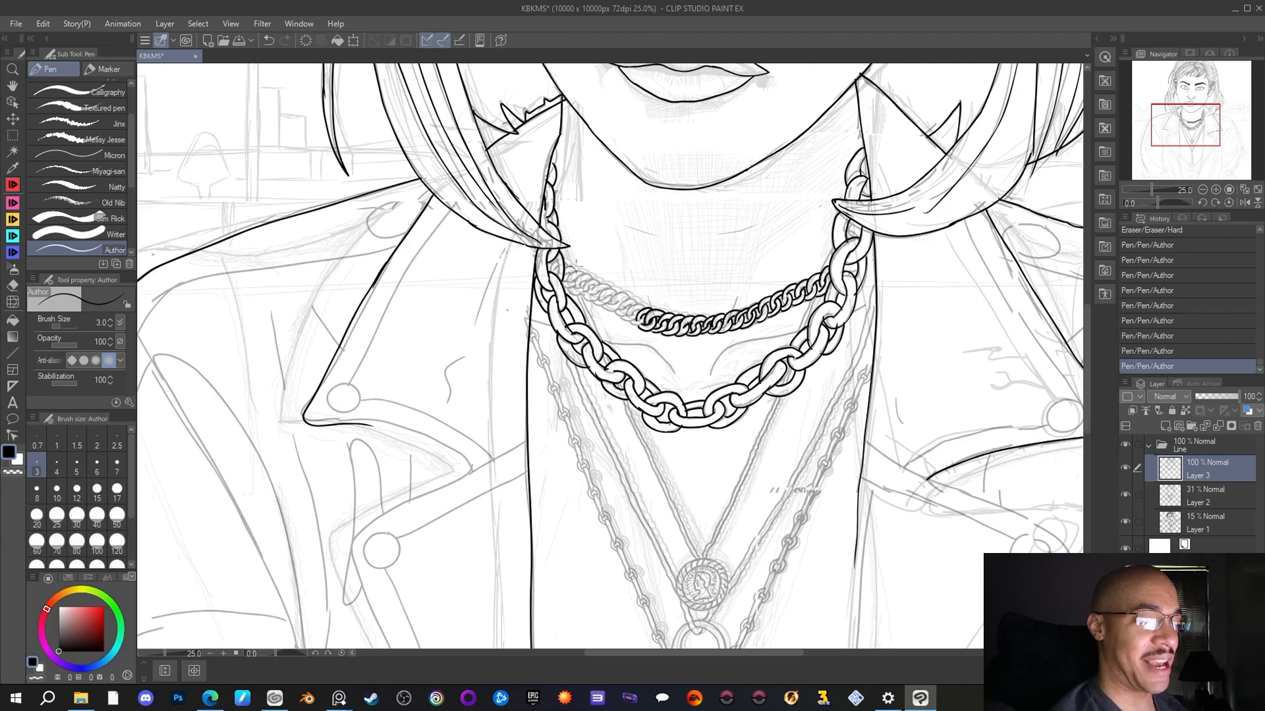
{"action": "mouse_move", "coordinate": [648, 308]}
{"action": "left_mouse_down"}
{"action": "mouse_move", "coordinate": [634, 303]}
{"action": "mouse_move", "coordinate": [629, 321]}
{"action": "left_mouse_up"}
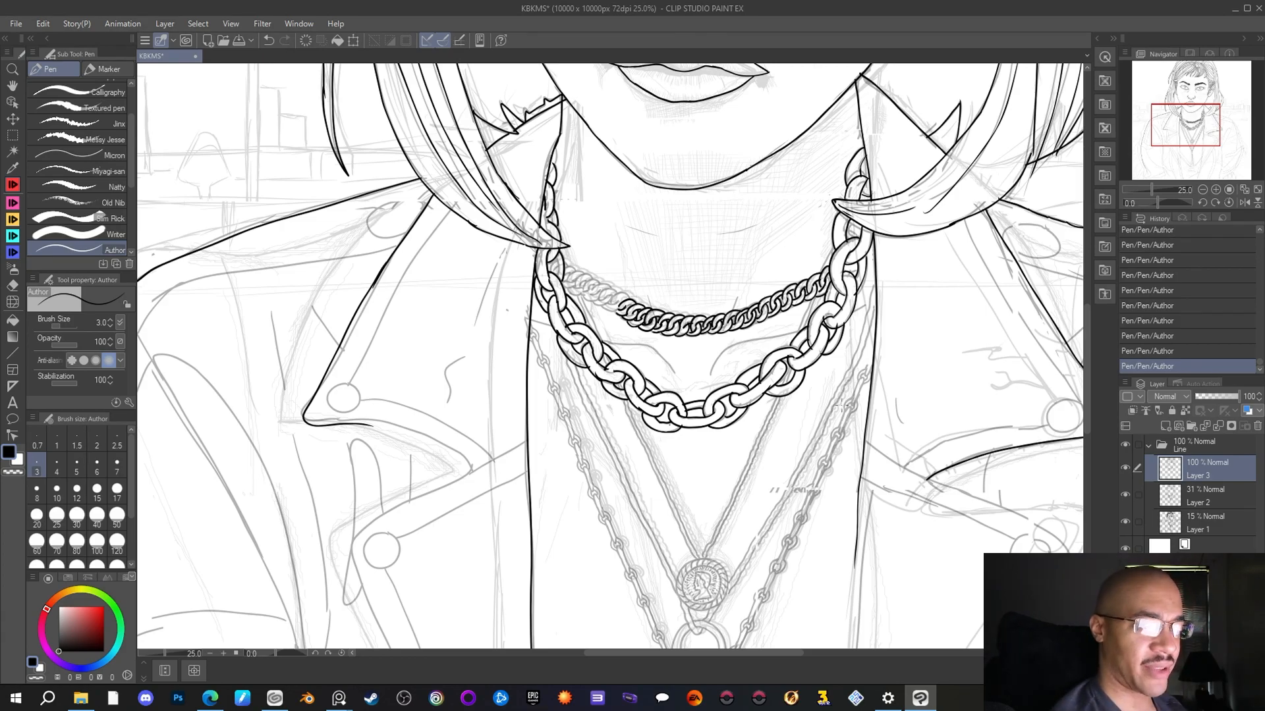
{"action": "scroll", "coordinate": [954, 309], "scroll_direction": "down", "scroll_amount": 3}
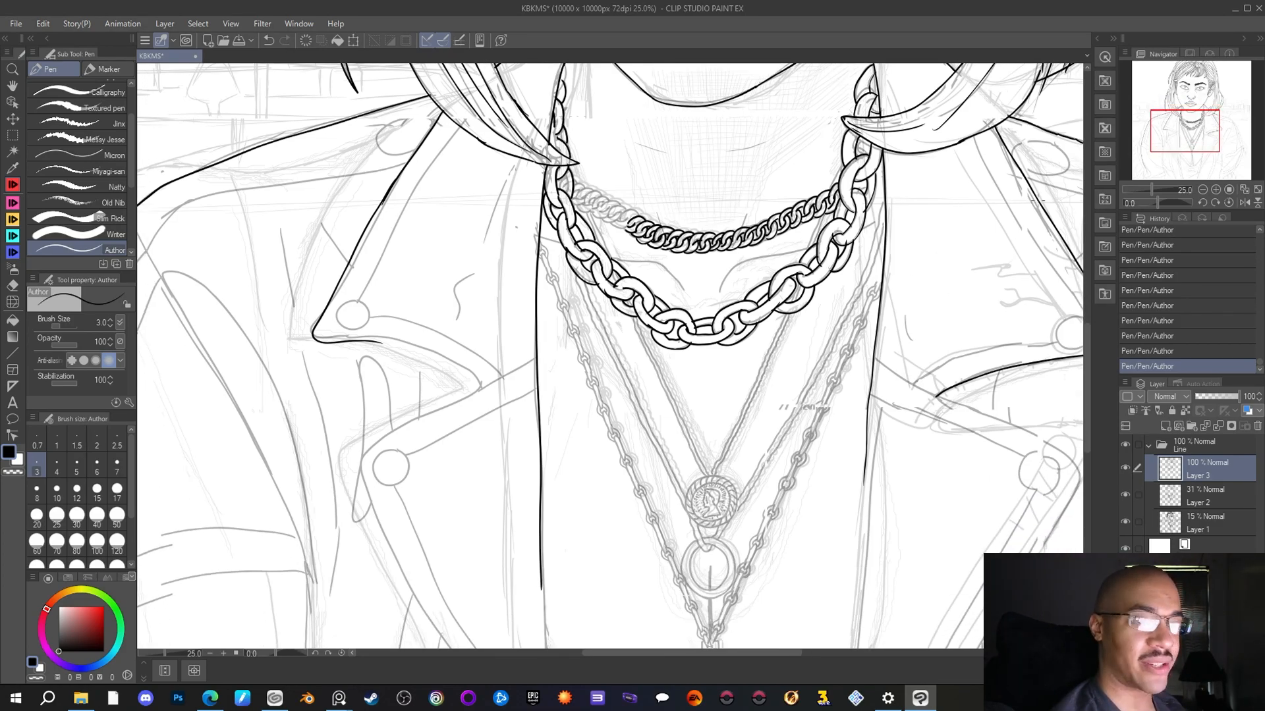
{"action": "scroll", "coordinate": [613, 356], "scroll_direction": "up", "scroll_amount": 6}
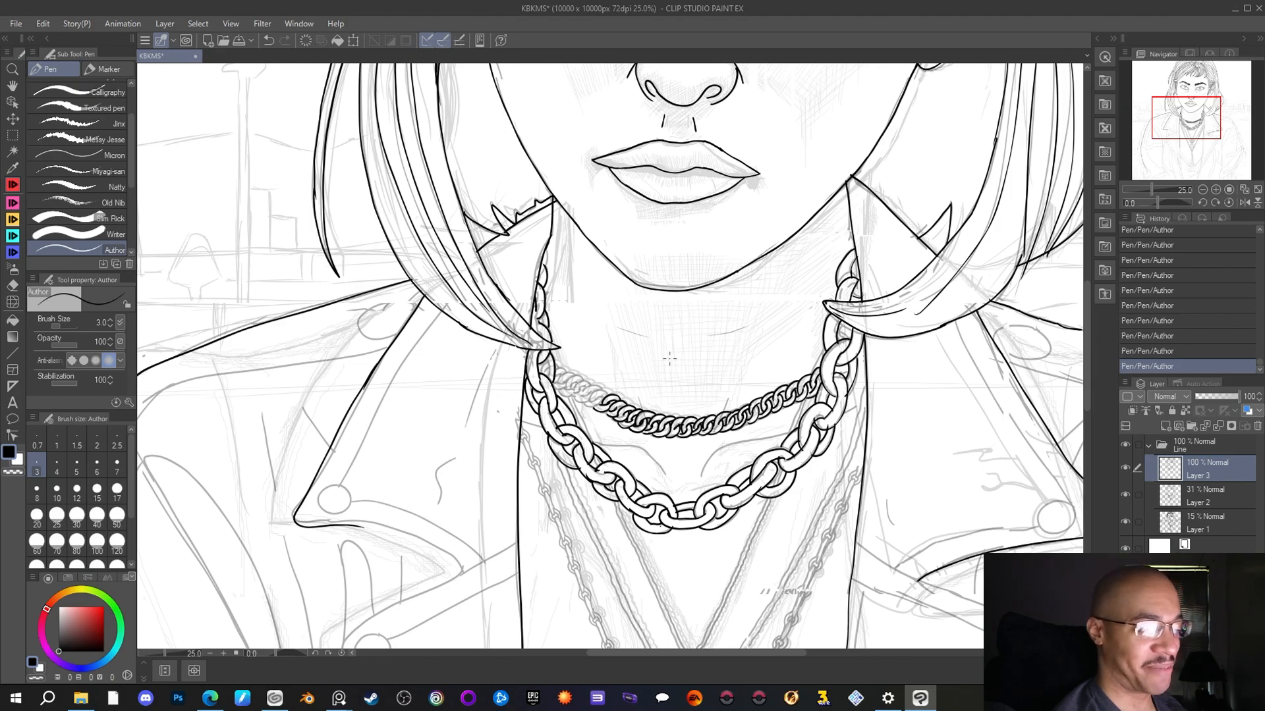
{"action": "left_click_drag", "start_coordinate": [1193, 121], "coordinate": [1198, 121]}
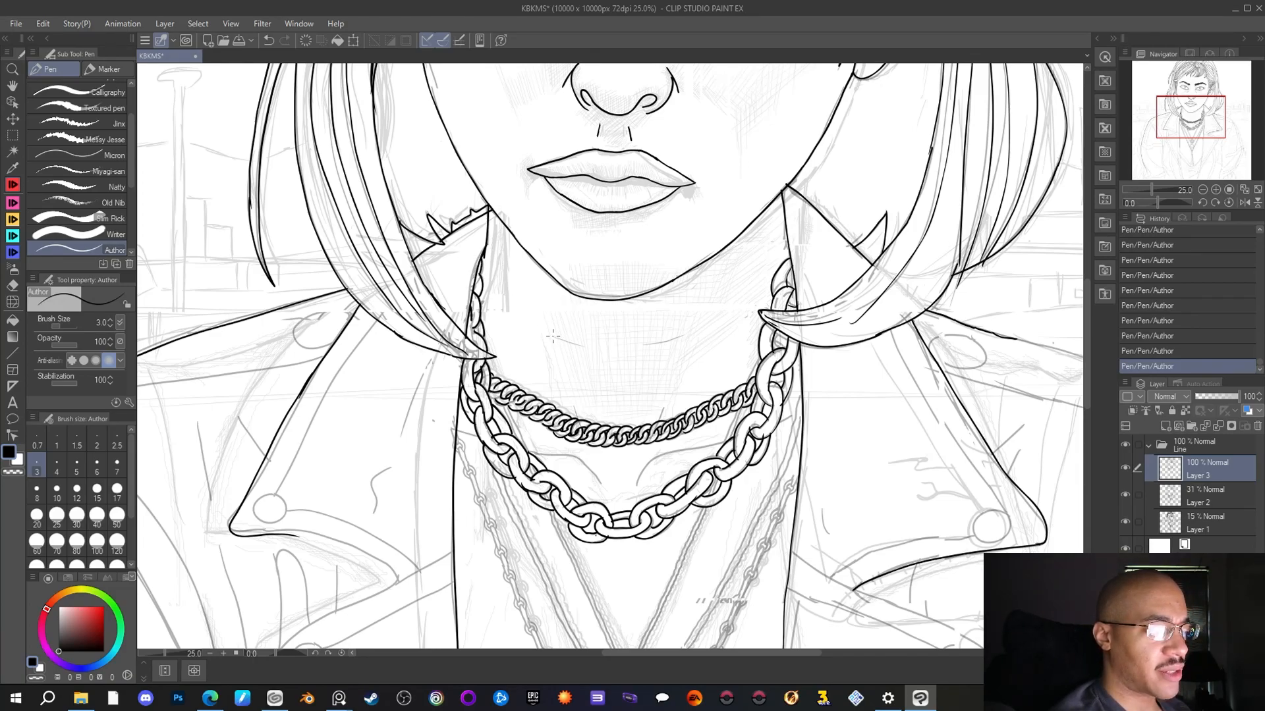
Ink two short neck creases below the chin and erase the line overlap where the right jaw meets the collar
{"action": "mouse_move", "coordinate": [552, 337]}
{"action": "left_mouse_down"}
{"action": "mouse_move", "coordinate": [679, 341]}
{"action": "mouse_move", "coordinate": [647, 345]}
{"action": "mouse_move", "coordinate": [683, 337]}
{"action": "left_mouse_up"}
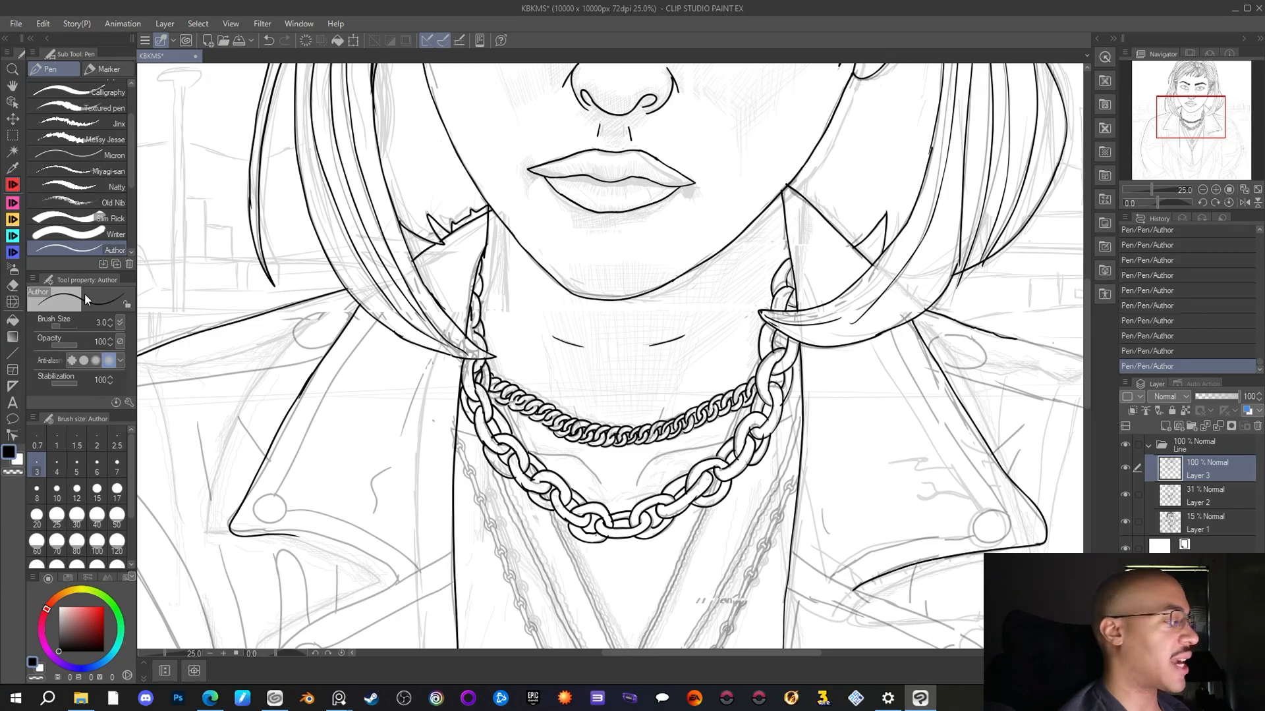
{"action": "key", "text": "e"}
{"action": "left_click_drag", "start_coordinate": [779, 183], "coordinate": [778, 184]}
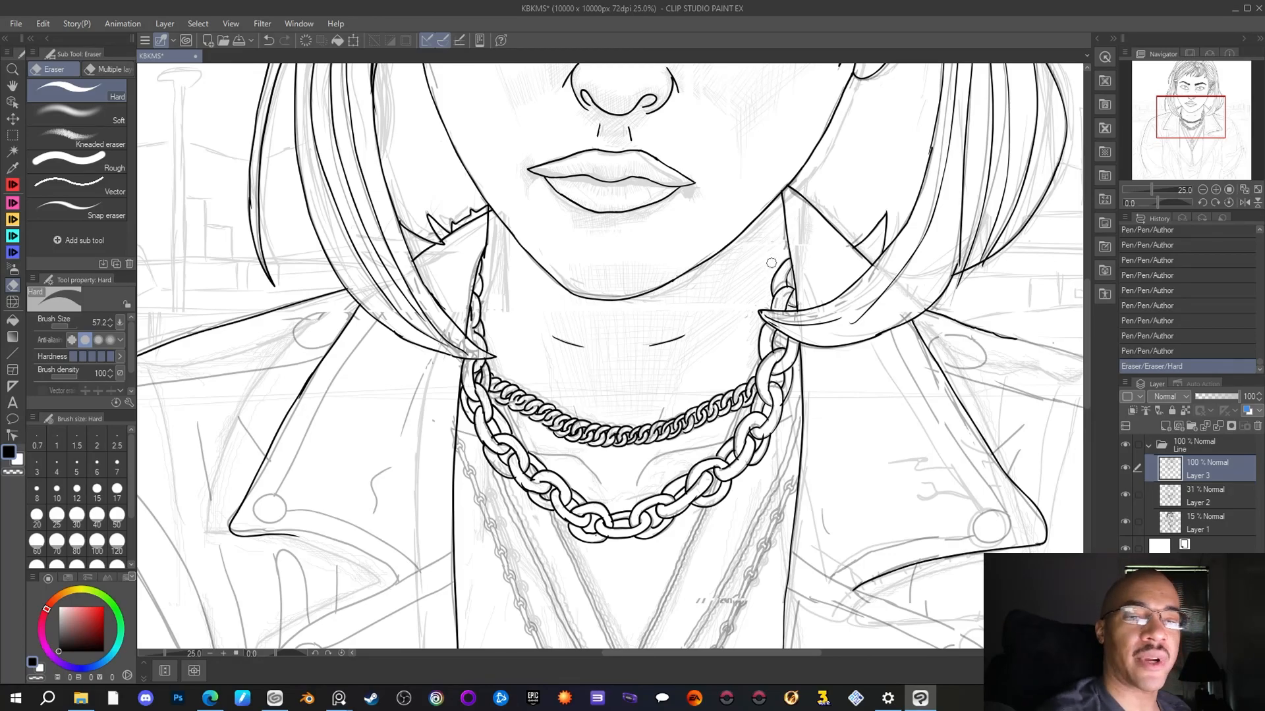
Ink a short line with the Author pen between the large chain and the right jacket edge
{"action": "scroll", "coordinate": [756, 233], "scroll_direction": "down", "scroll_amount": 1}
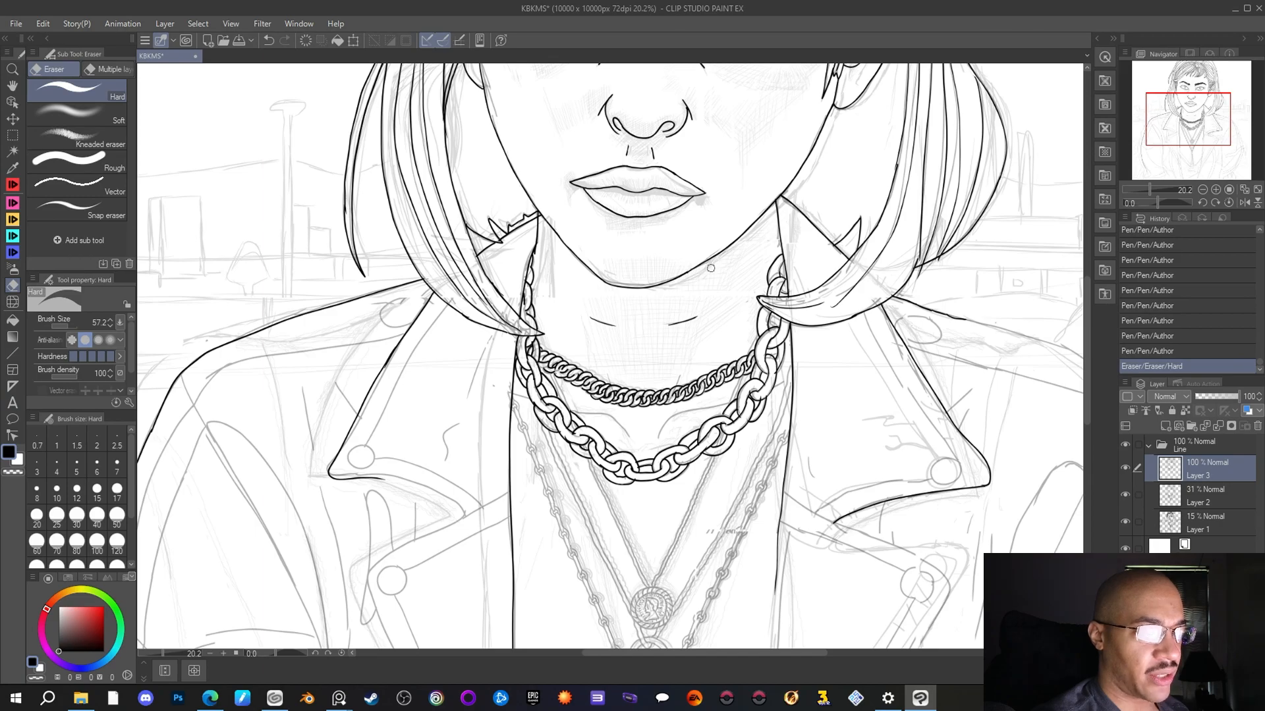
{"action": "scroll", "coordinate": [685, 282], "scroll_direction": "down", "scroll_amount": 1}
{"action": "scroll", "coordinate": [686, 282], "scroll_direction": "down", "scroll_amount": 1}
{"action": "scroll", "coordinate": [659, 275], "scroll_direction": "up", "scroll_amount": 3}
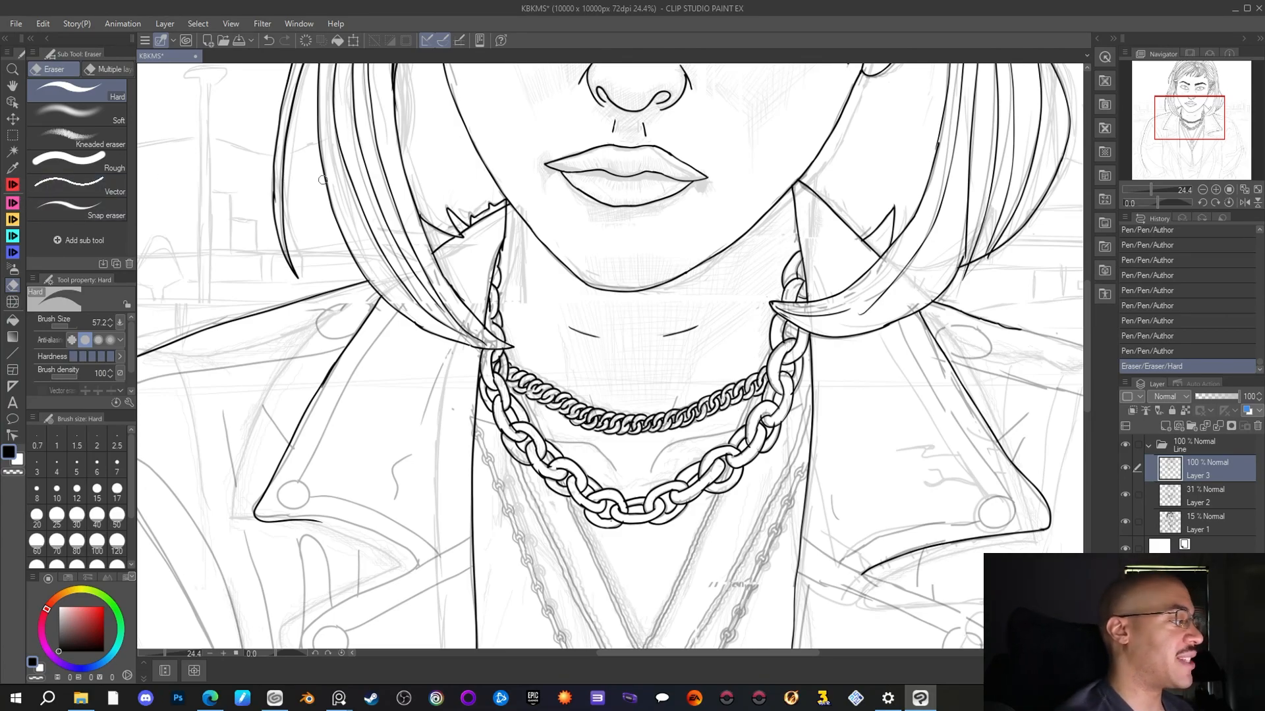
{"action": "left_click", "coordinate": [13, 186]}
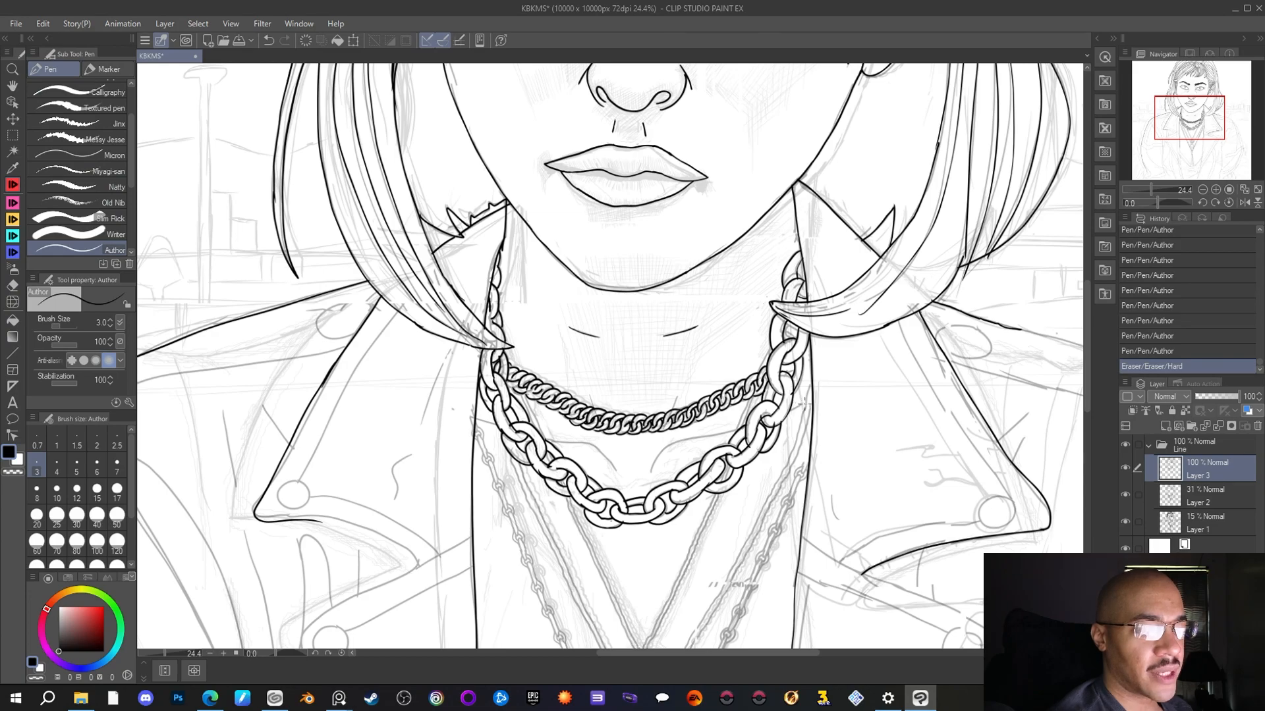
{"action": "left_click_drag", "start_coordinate": [804, 401], "coordinate": [793, 410]}
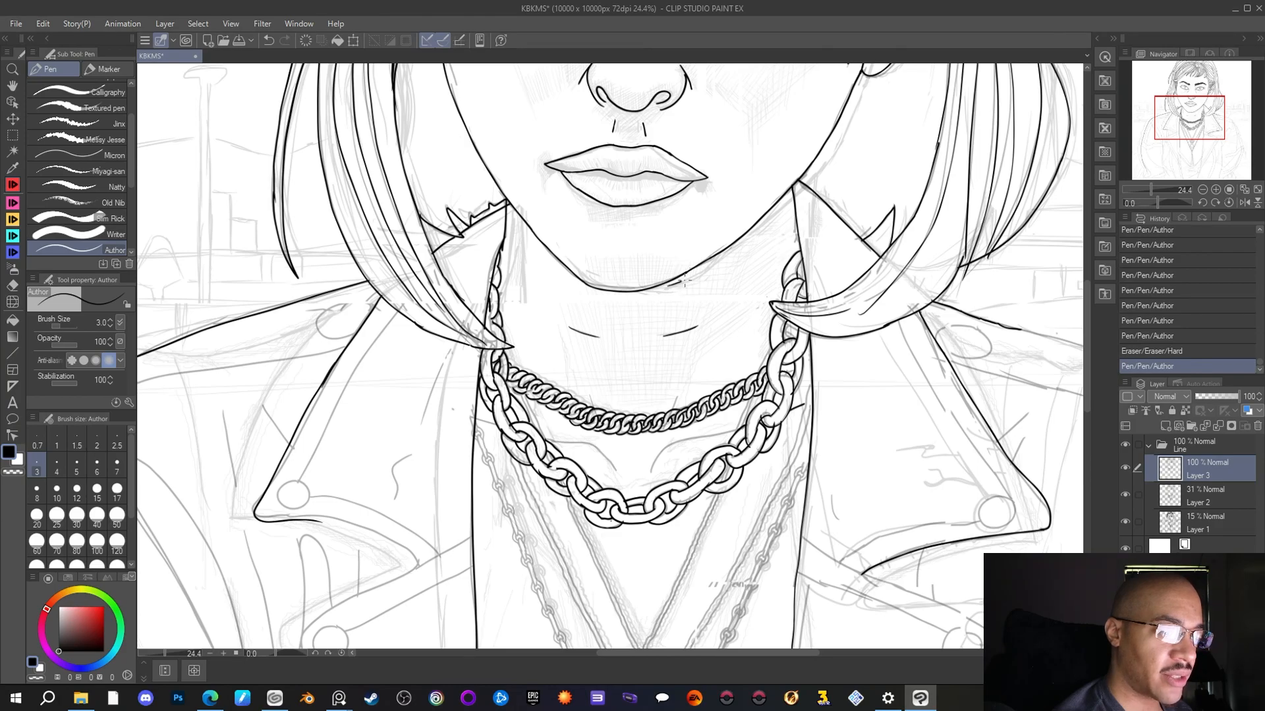
Go over the jawline right of the chin with the Author pen and trim the excess with the Hard eraser
{"action": "left_click_drag", "start_coordinate": [692, 277], "coordinate": [705, 268]}
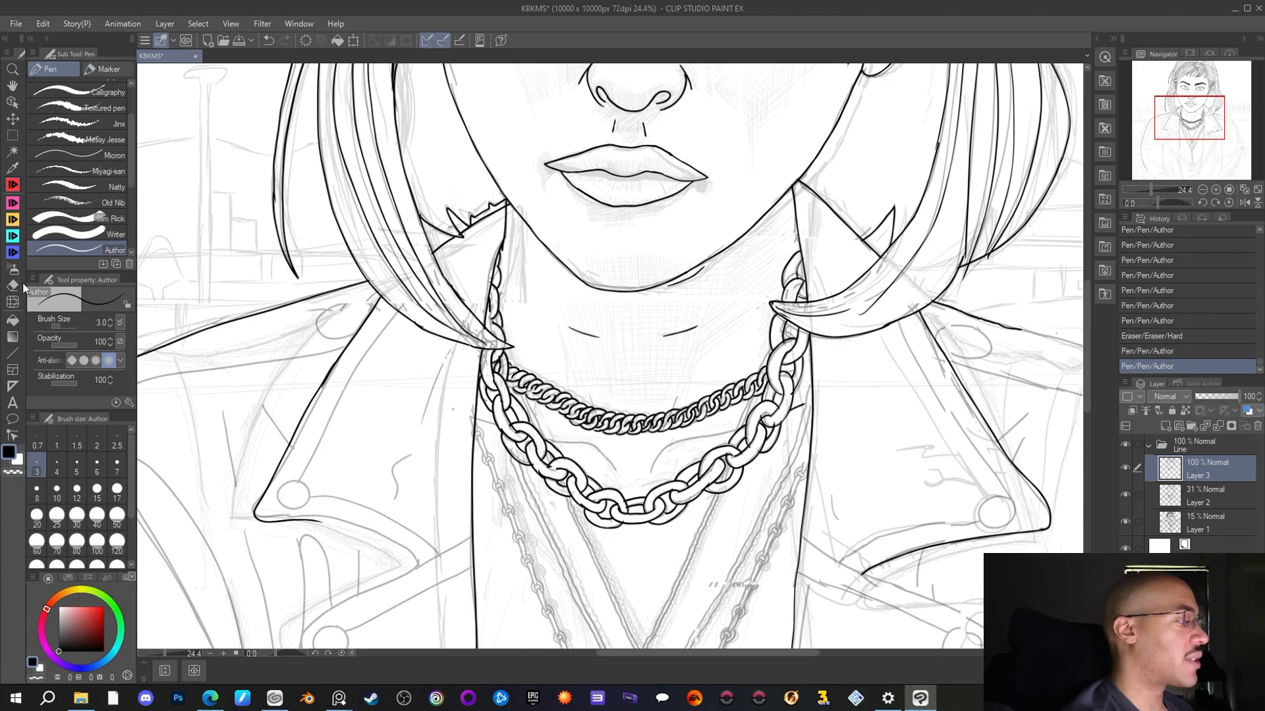
{"action": "key", "text": "e"}
{"action": "left_click_drag", "start_coordinate": [701, 270], "coordinate": [666, 288]}
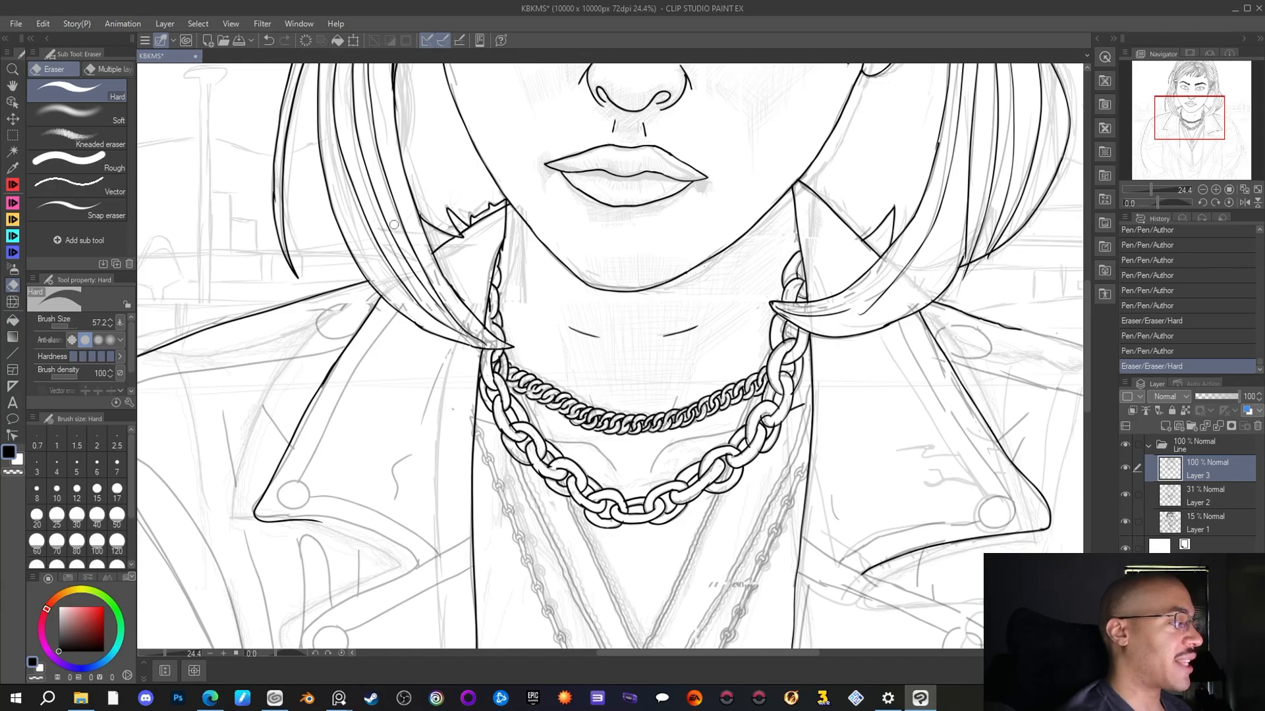
Ink the two curved collarbone lines between the choker and the large chain with the Author pen
{"action": "key", "text": "p"}
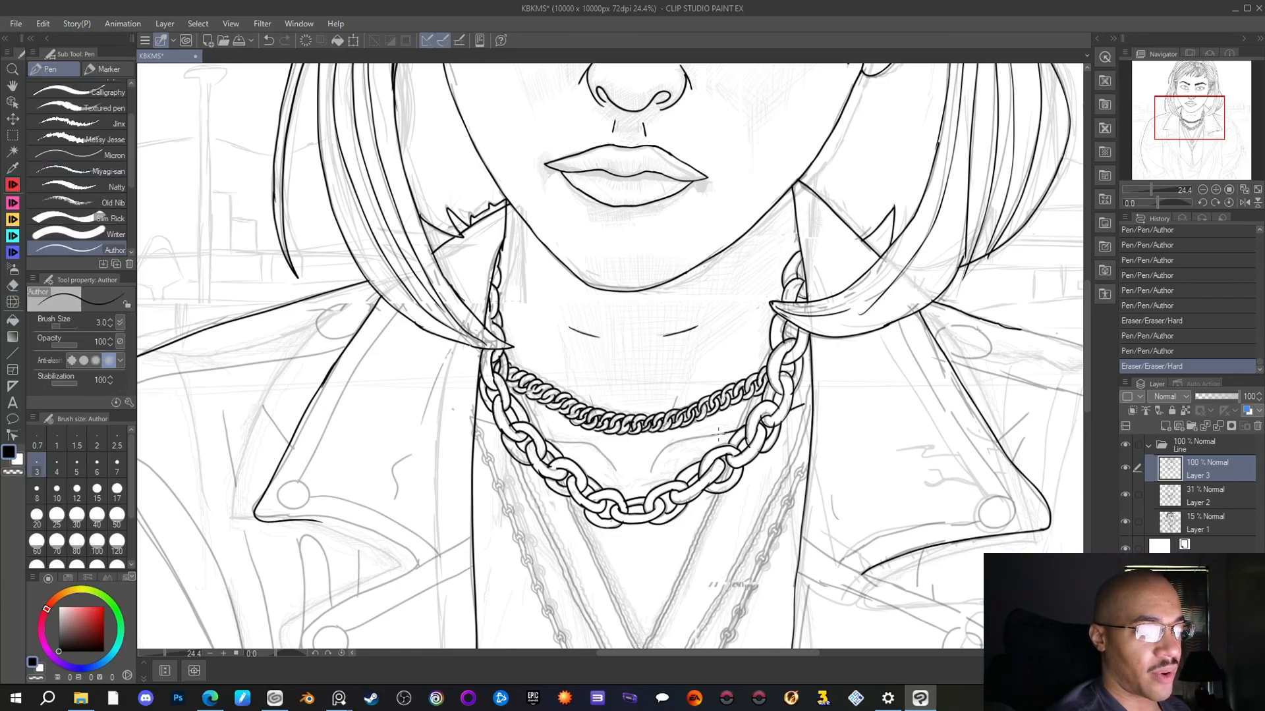
{"action": "mouse_move", "coordinate": [708, 434]}
{"action": "left_mouse_down"}
{"action": "mouse_move", "coordinate": [669, 444]}
{"action": "mouse_move", "coordinate": [650, 468]}
{"action": "left_mouse_up"}
{"action": "left_click_drag", "start_coordinate": [615, 469], "coordinate": [587, 446]}
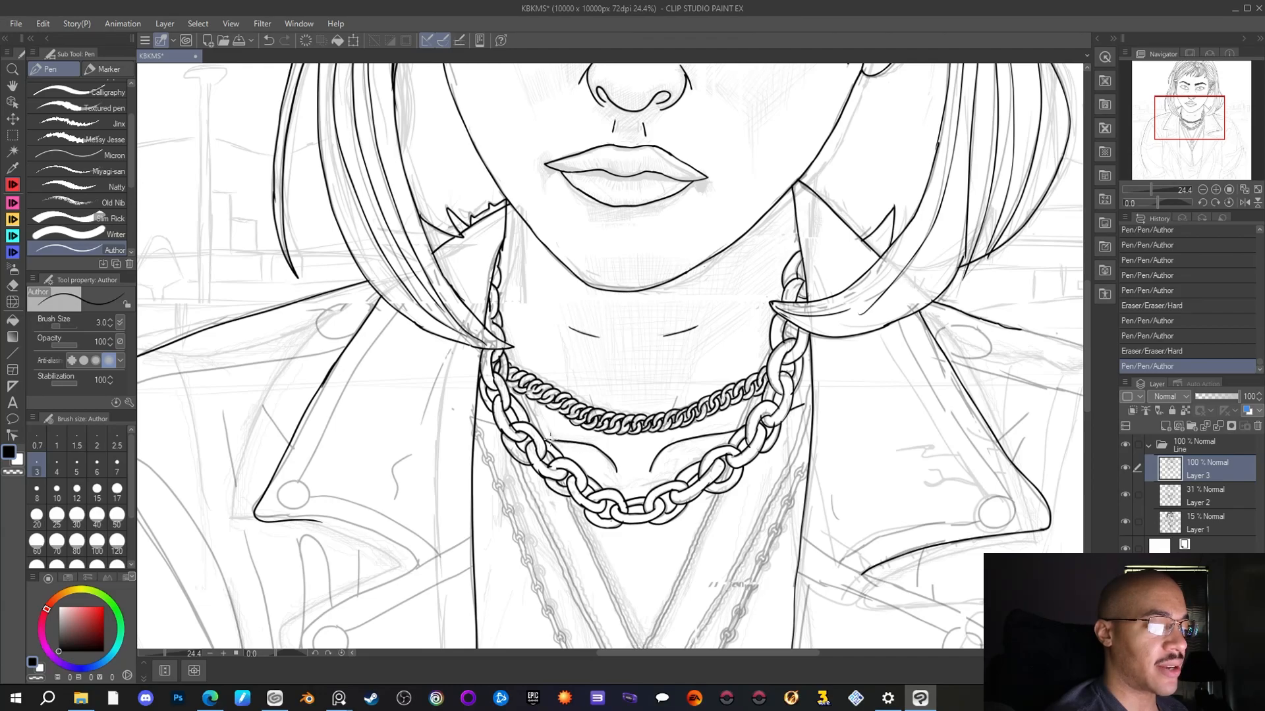
Ink the short end of the left collarbone line between the large chain and the left jacket edge with the Author pen
{"action": "left_click_drag", "start_coordinate": [543, 438], "coordinate": [540, 438]}
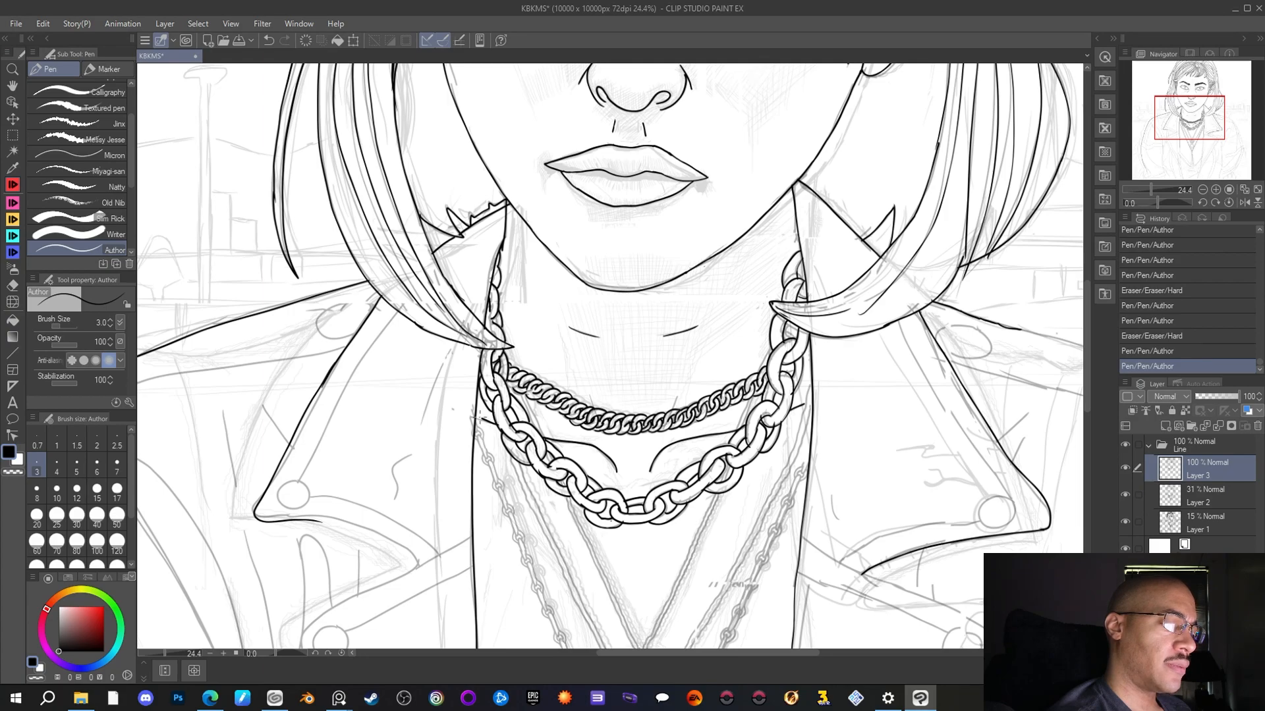
{"action": "left_click_drag", "start_coordinate": [477, 417], "coordinate": [475, 416]}
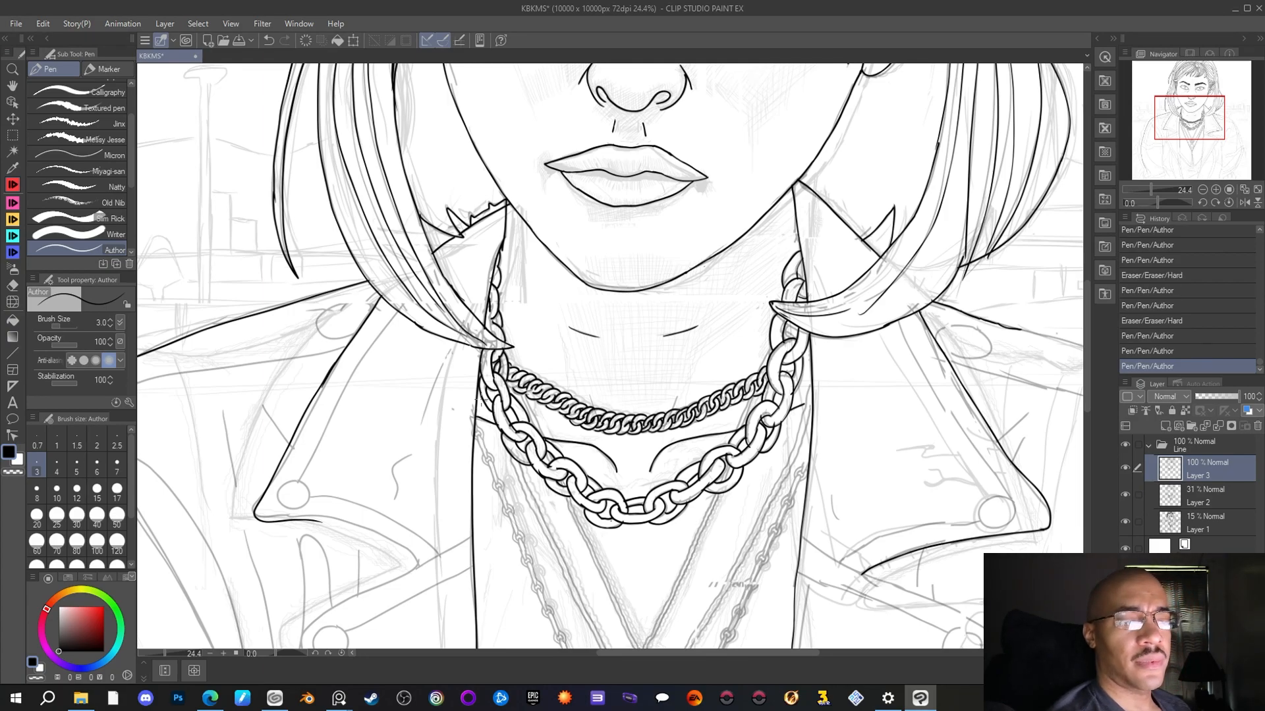
Trim the end of the right shoulder line and ink the oval button on that shoulder's strap, erasing the excess with the Hard eraser
{"action": "left_click_drag", "start_coordinate": [1191, 110], "coordinate": [1201, 120]}
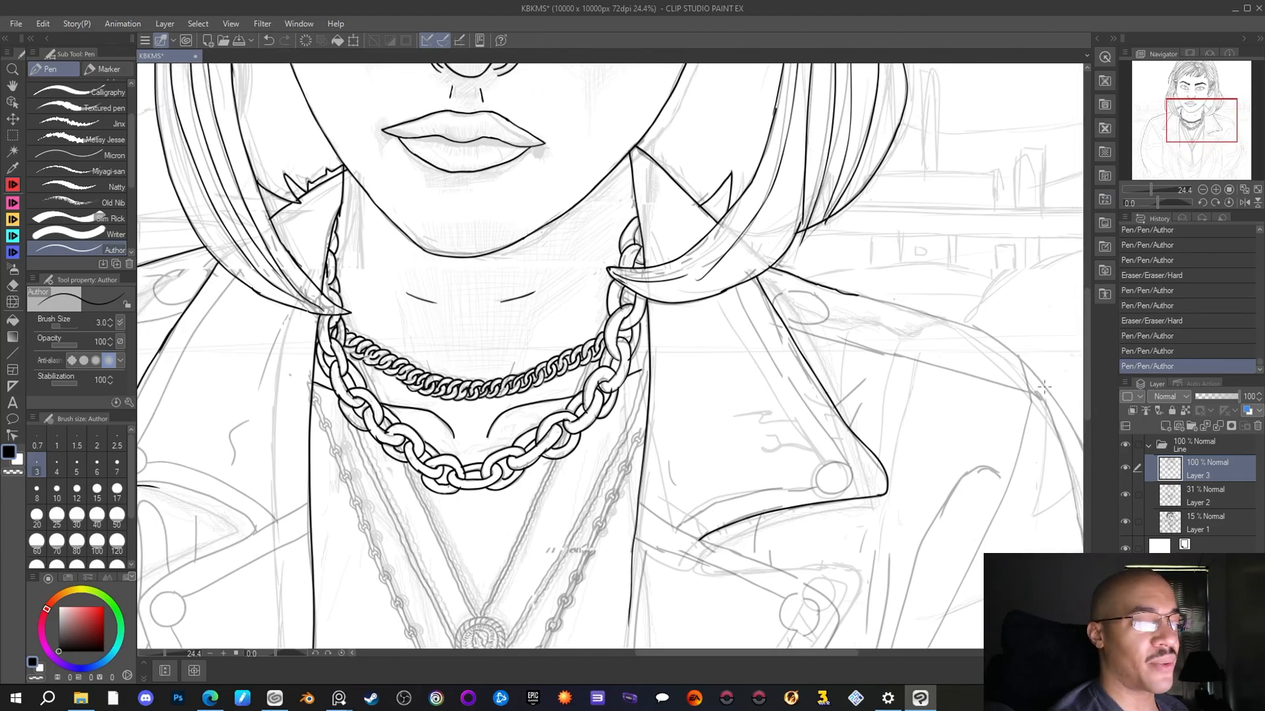
{"action": "key", "text": "e"}
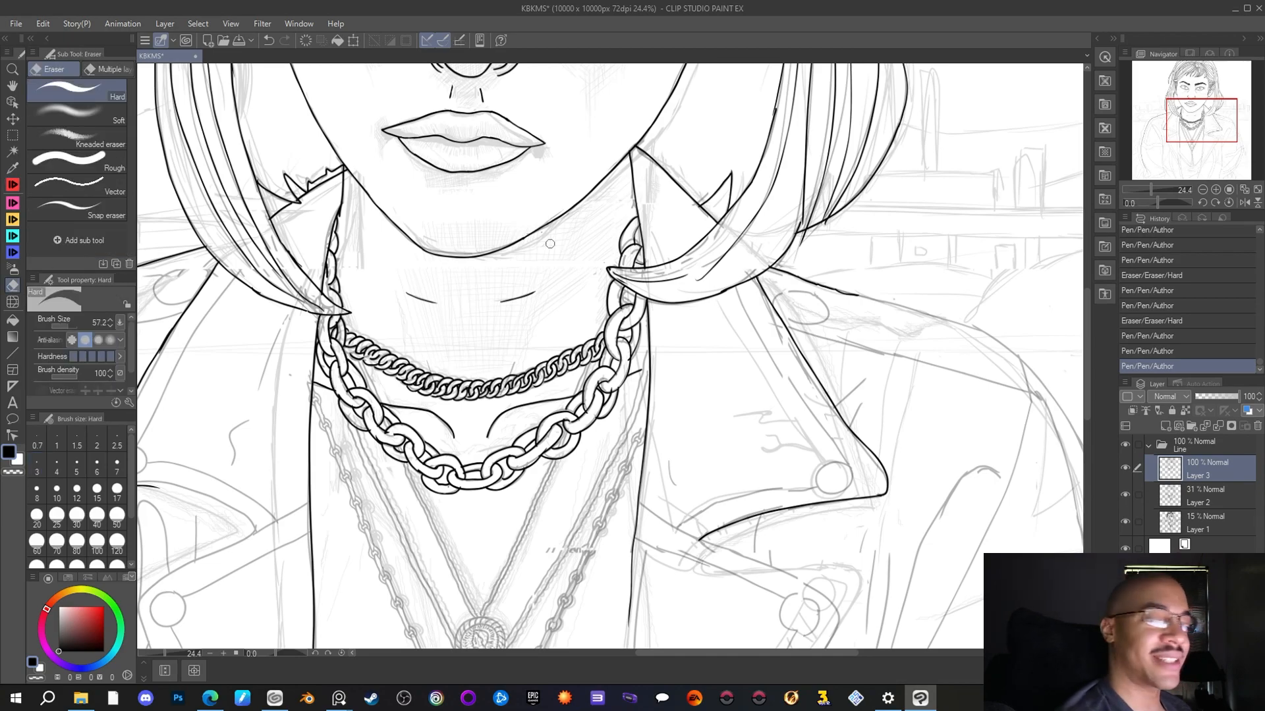
{"action": "mouse_move", "coordinate": [852, 294]}
{"action": "left_mouse_down"}
{"action": "mouse_move", "coordinate": [820, 291]}
{"action": "mouse_move", "coordinate": [866, 290]}
{"action": "left_mouse_up"}
{"action": "key", "text": "p"}
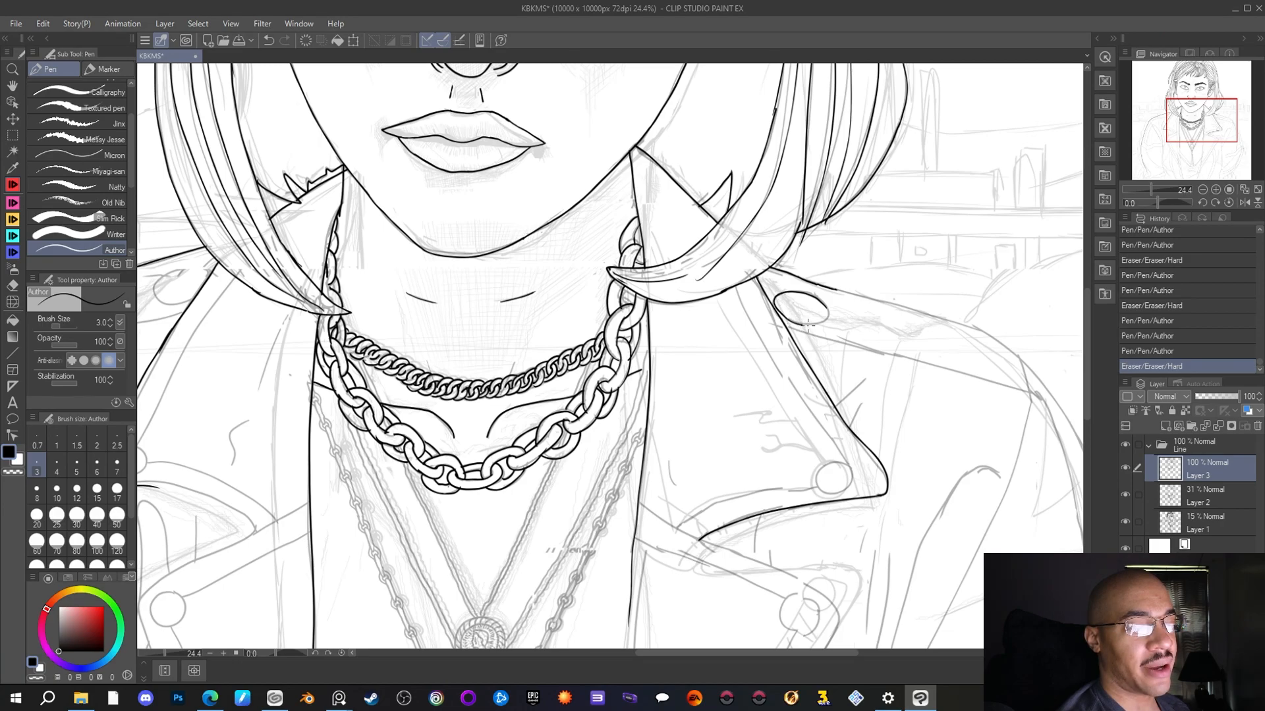
{"action": "left_click_drag", "start_coordinate": [826, 308], "coordinate": [828, 319]}
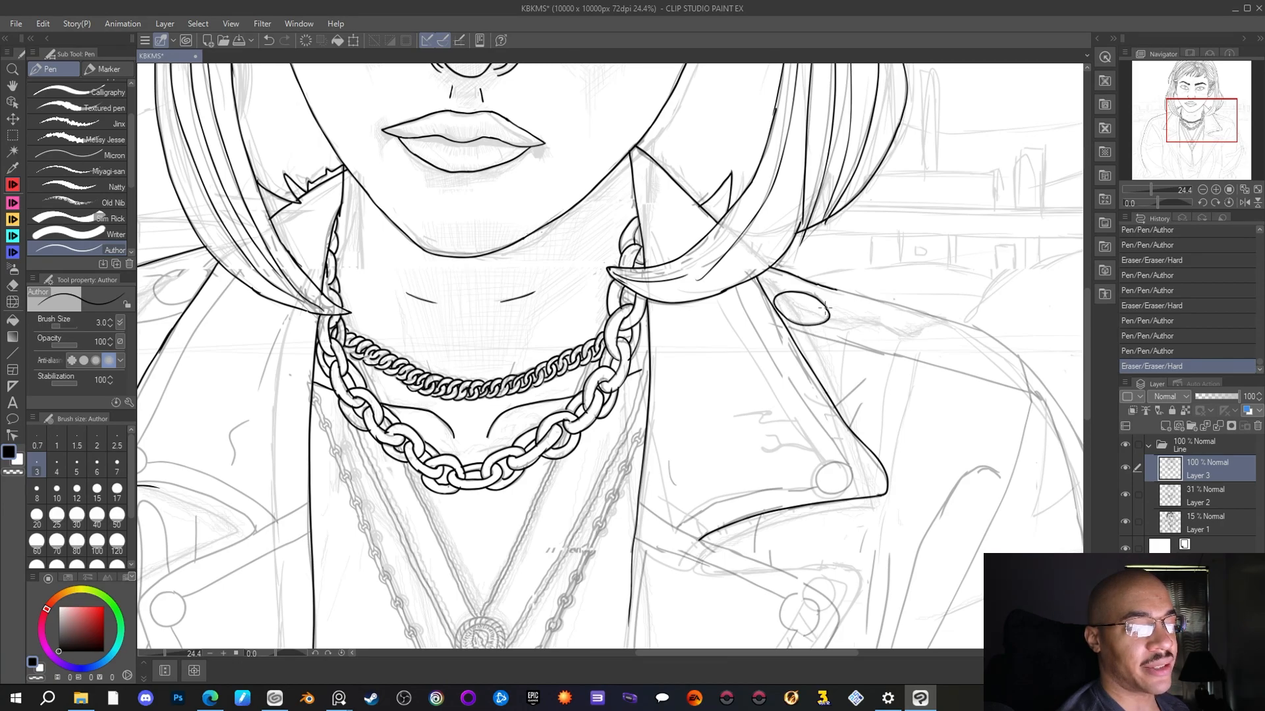
{"action": "key", "text": "e"}
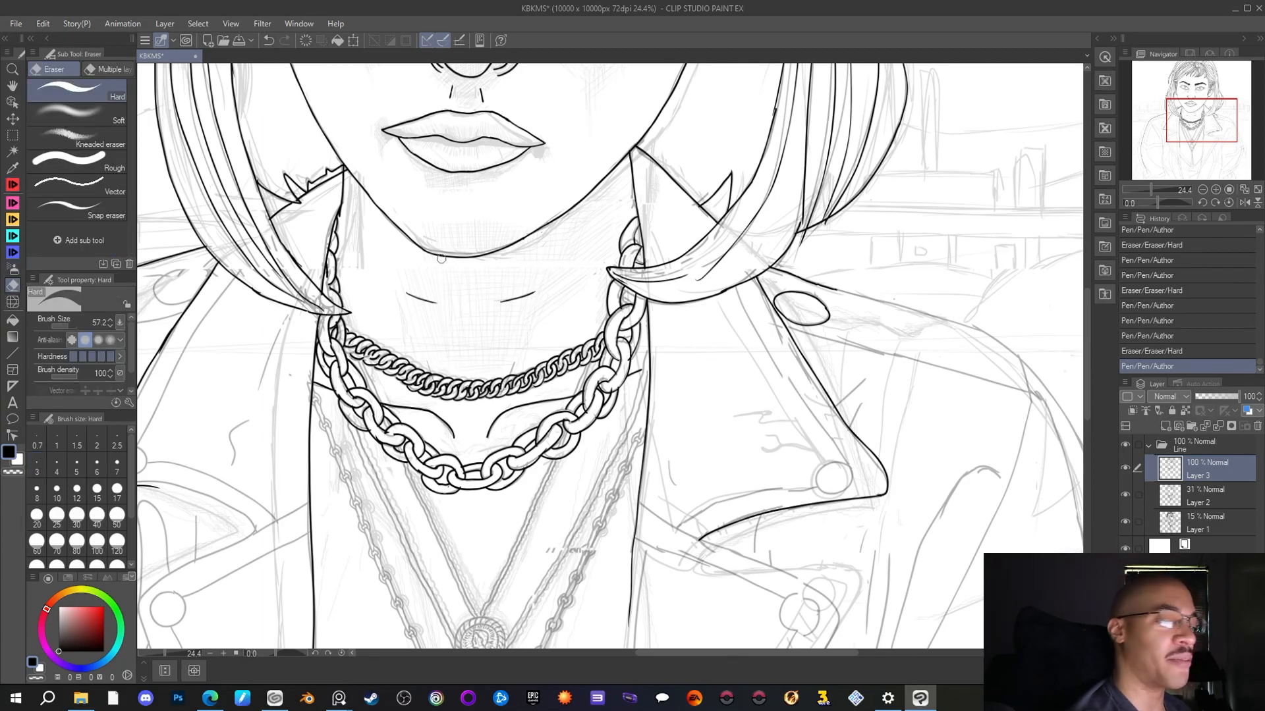
{"action": "left_click_drag", "start_coordinate": [823, 311], "coordinate": [825, 313]}
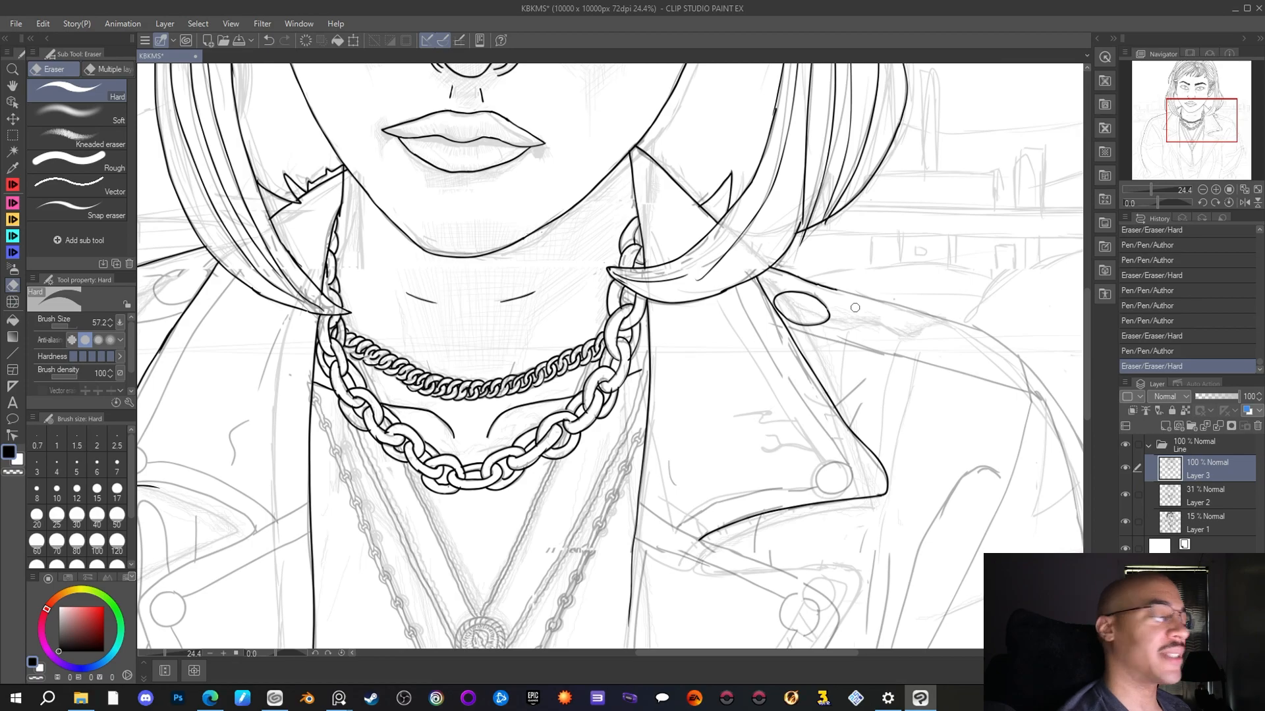
Ink the jacket's right shoulder line from its outer corner to the collar and clean up the join near the oval button
{"action": "key", "text": "p"}
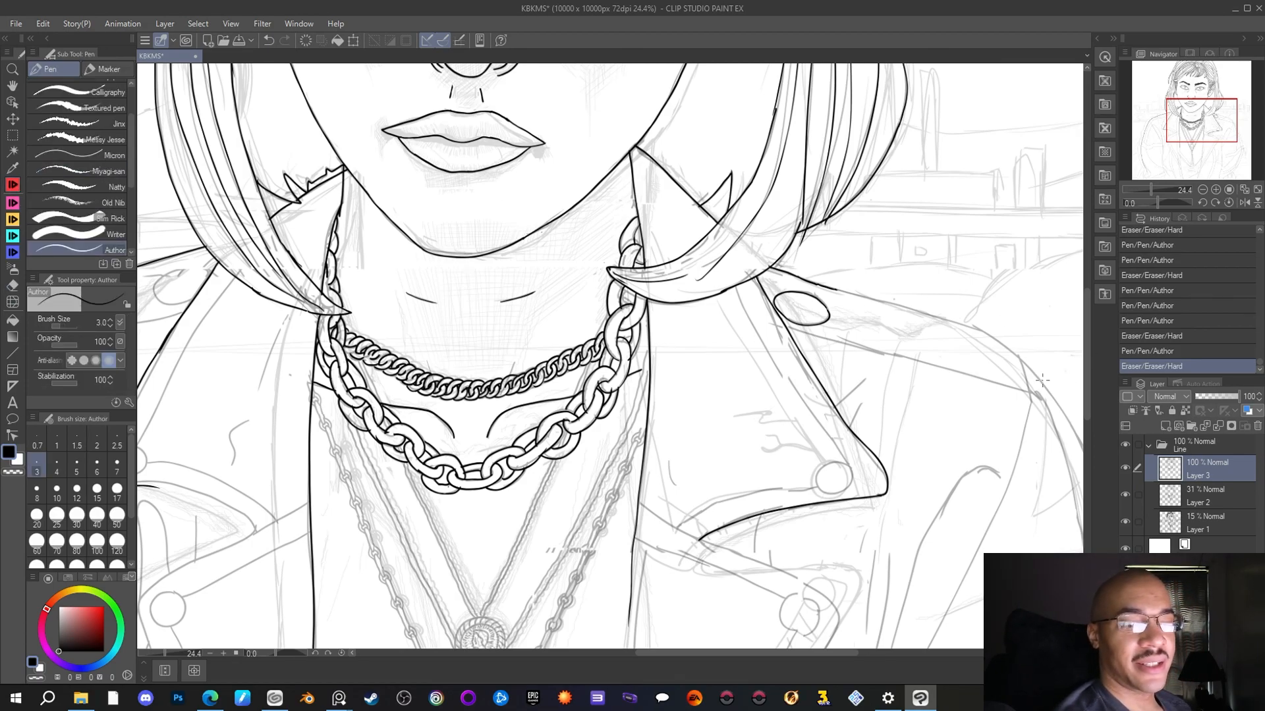
{"action": "left_click_drag", "start_coordinate": [1039, 379], "coordinate": [980, 331]}
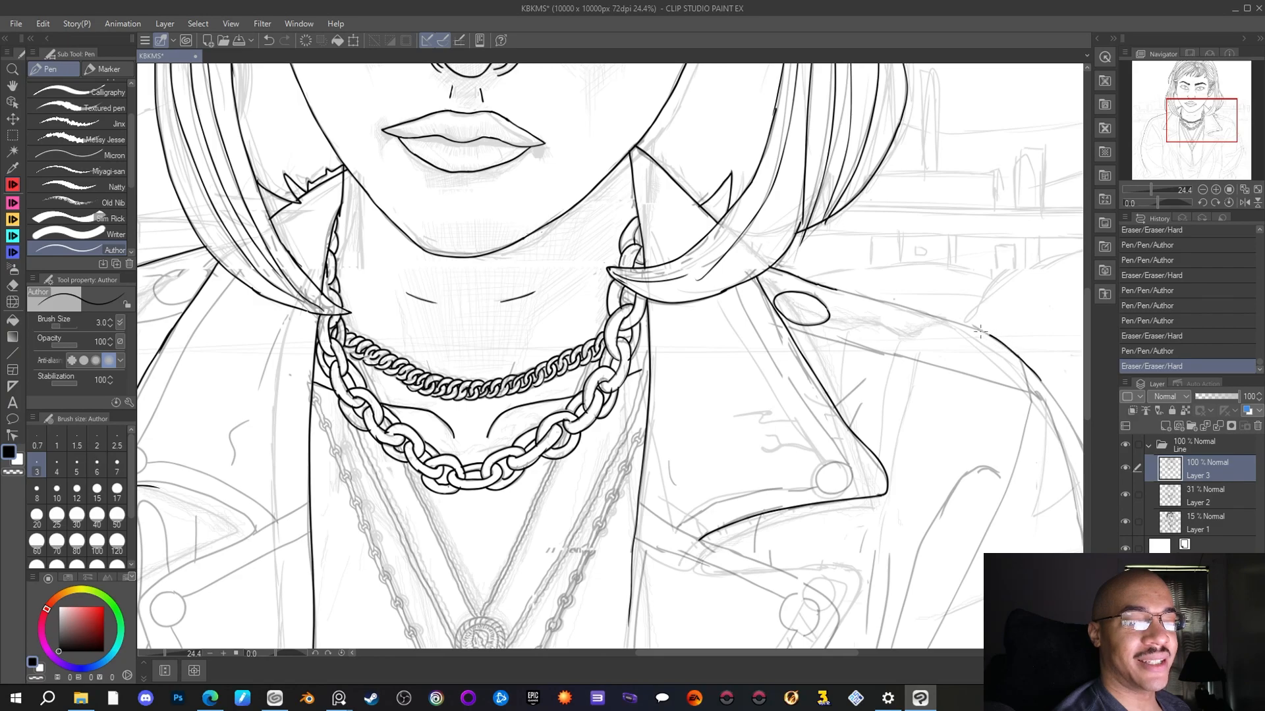
{"action": "left_click_drag", "start_coordinate": [905, 308], "coordinate": [843, 287]}
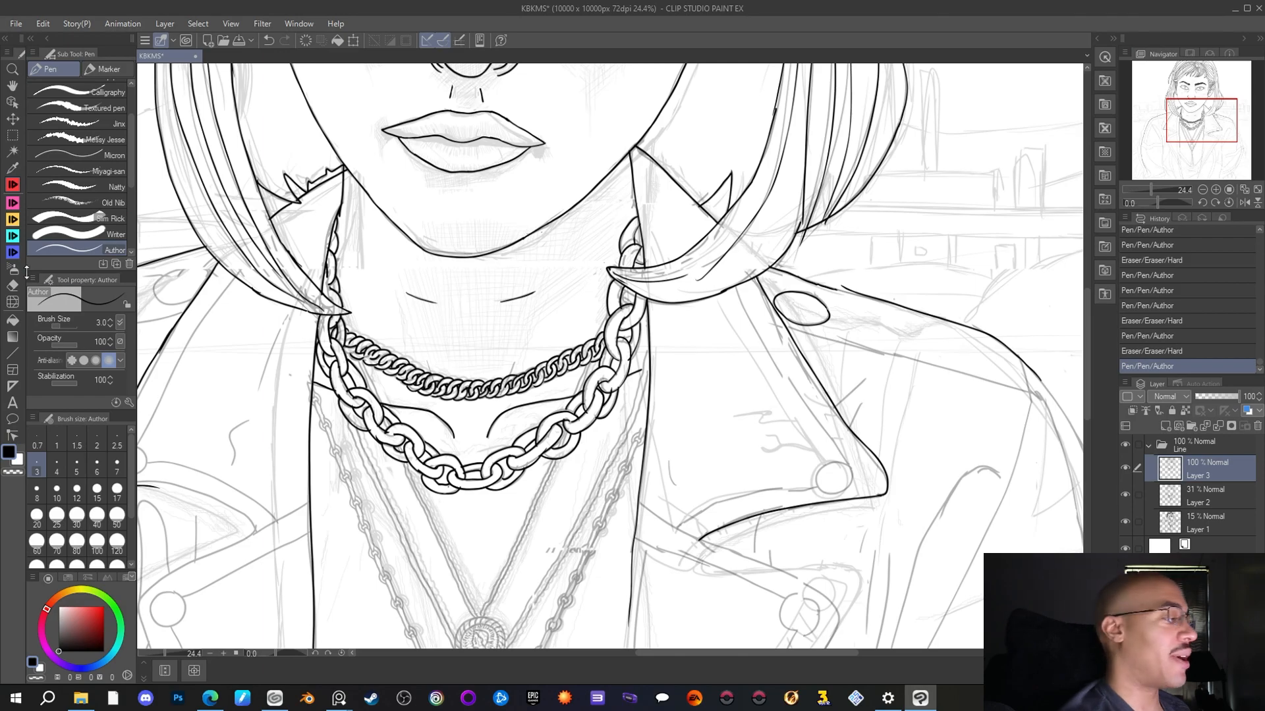
{"action": "key", "text": "e"}
{"action": "left_click_drag", "start_coordinate": [844, 287], "coordinate": [860, 296]}
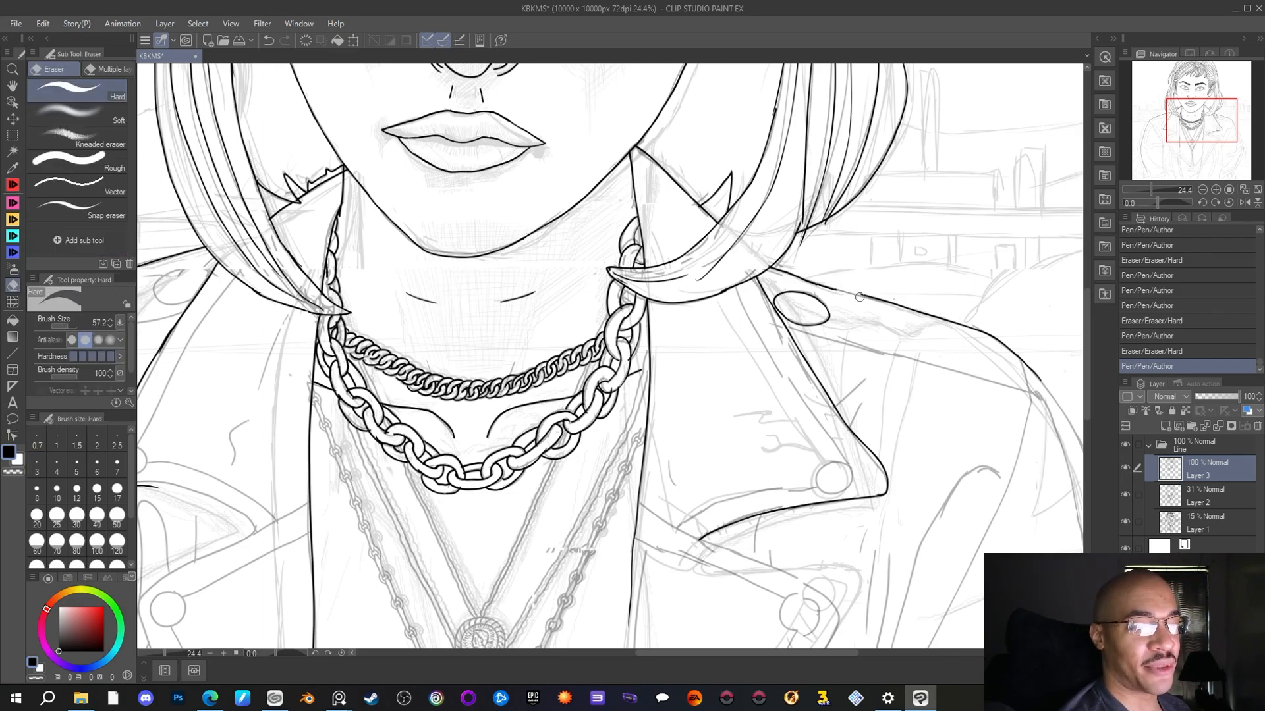
{"action": "left_click", "coordinate": [839, 294]}
{"action": "left_click", "coordinate": [20, 185]}
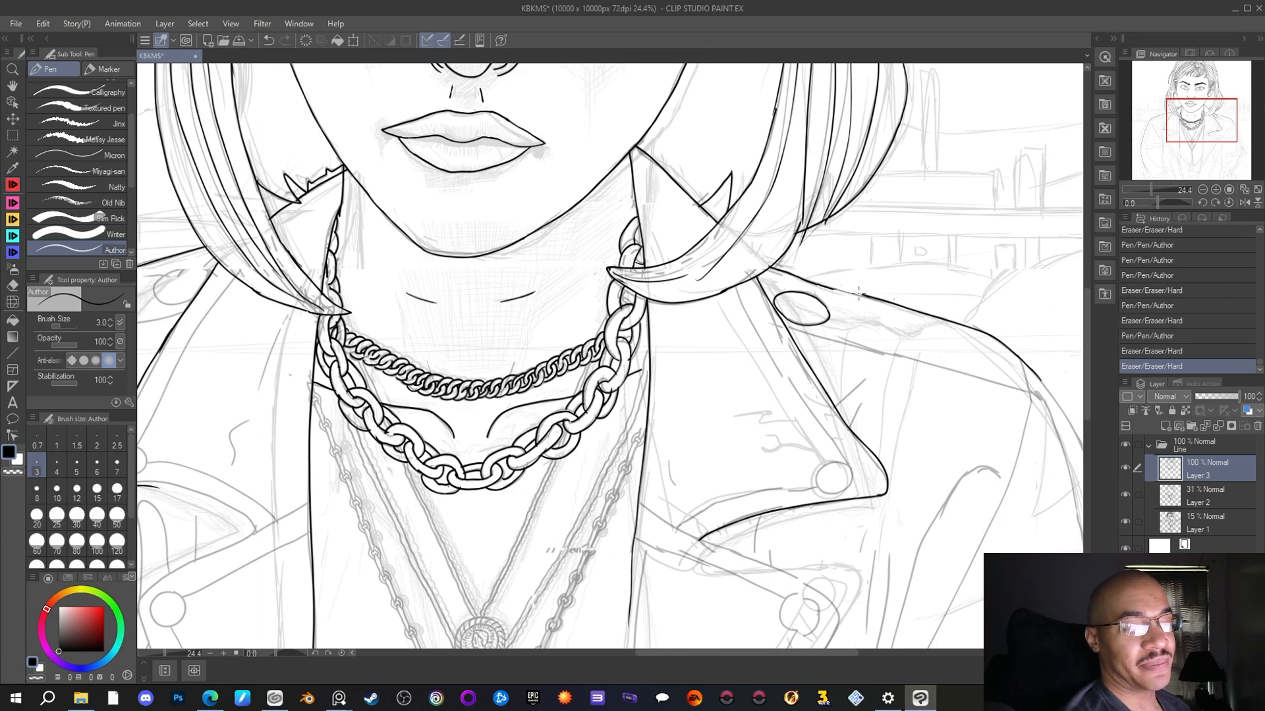
{"action": "left_click_drag", "start_coordinate": [815, 280], "coordinate": [818, 289]}
{"action": "left_click", "coordinate": [12, 285]}
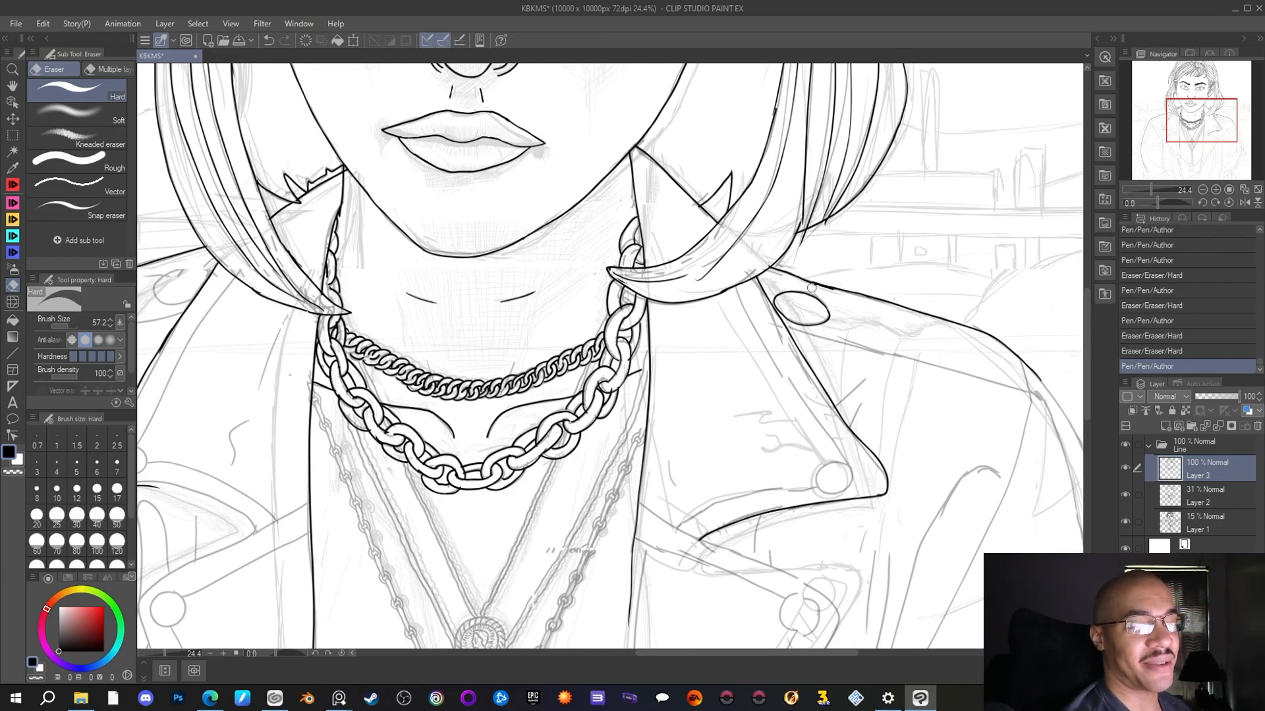
{"action": "left_click_drag", "start_coordinate": [835, 295], "coordinate": [833, 290]}
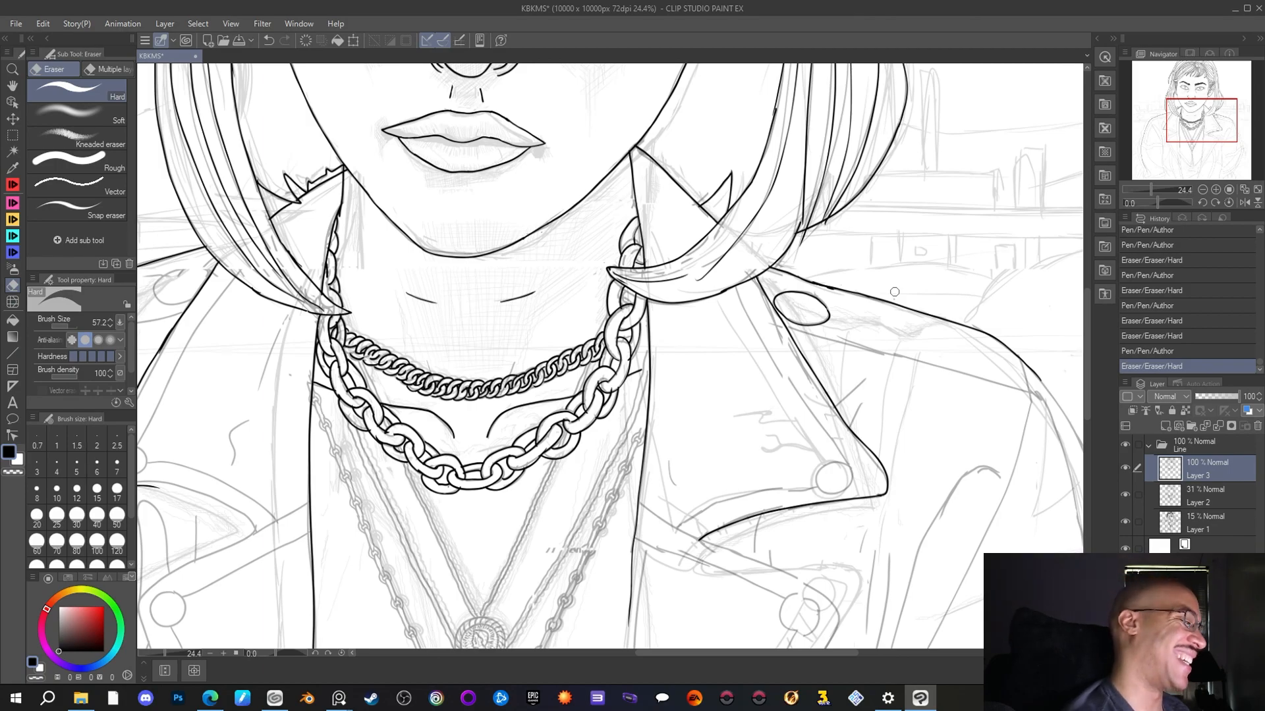
Ink the right armhole seam curving down from the shoulder's outer corner and tidy its line with the Hard eraser
{"action": "left_click", "coordinate": [13, 184]}
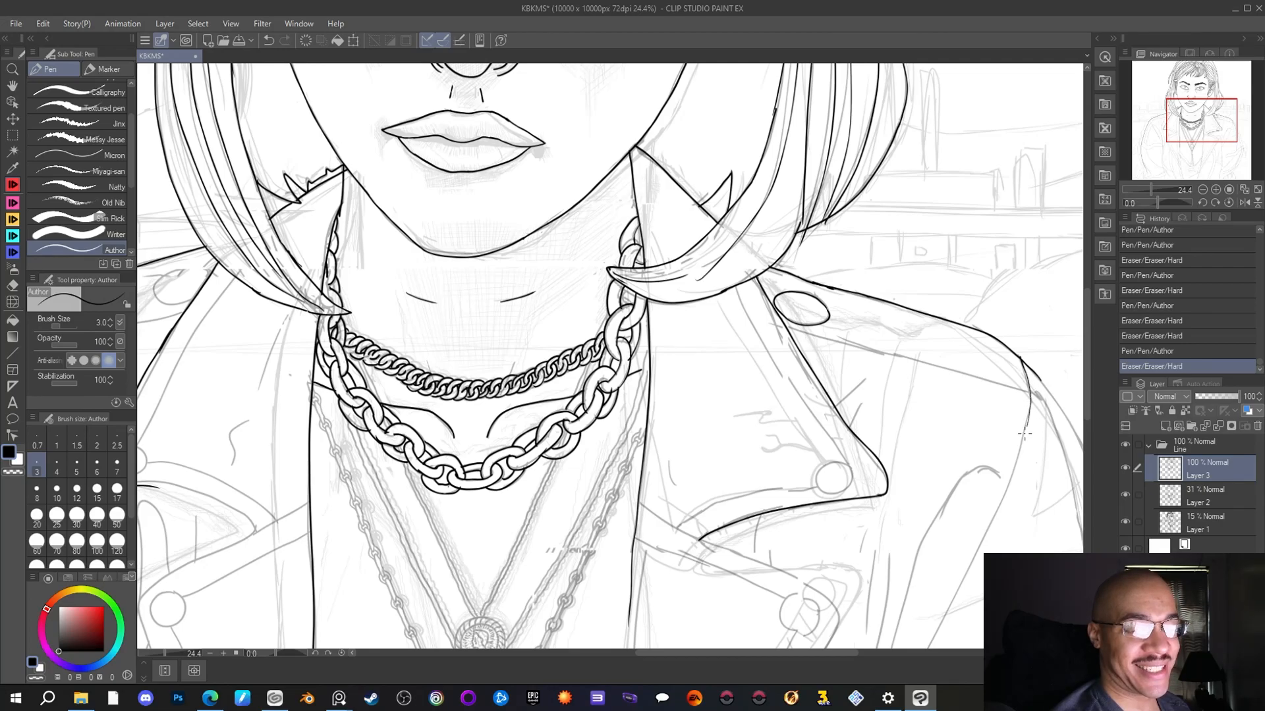
{"action": "left_click_drag", "start_coordinate": [1020, 451], "coordinate": [991, 522]}
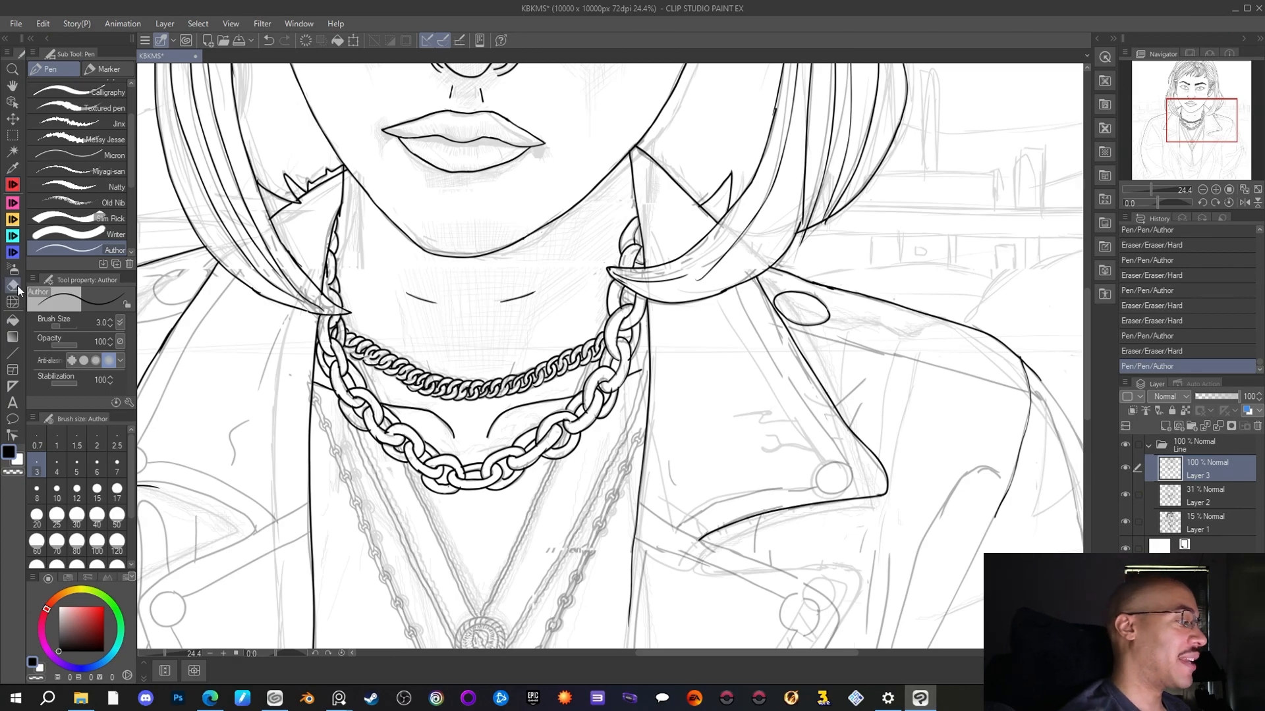
{"action": "left_click", "coordinate": [16, 286]}
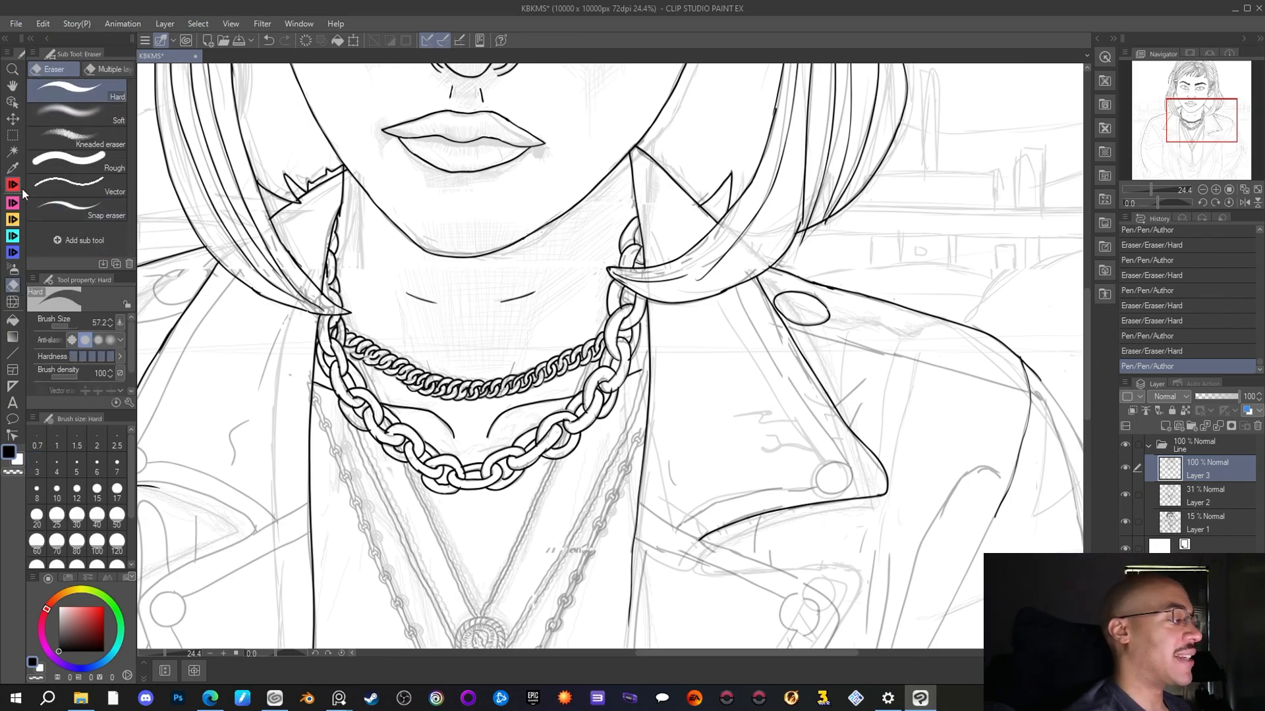
{"action": "left_click", "coordinate": [12, 167]}
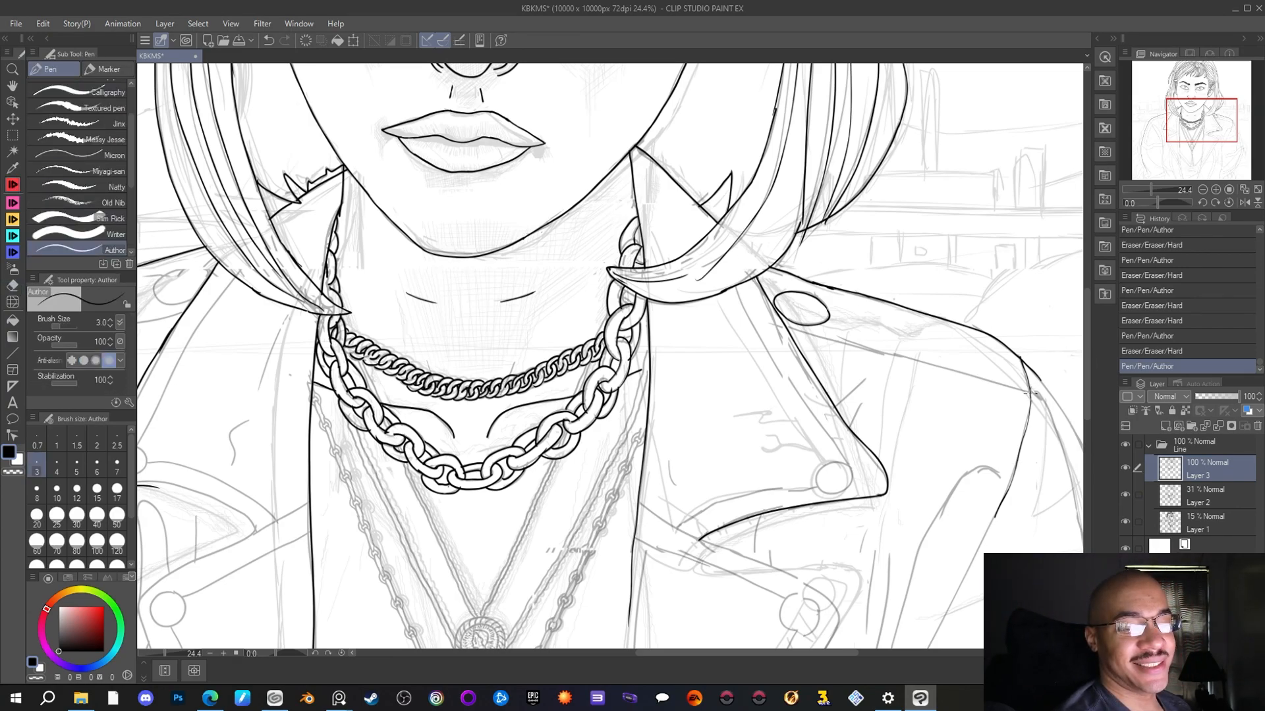
{"action": "mouse_move", "coordinate": [1018, 389]}
{"action": "left_mouse_down"}
{"action": "mouse_move", "coordinate": [949, 372]}
{"action": "mouse_move", "coordinate": [1026, 392]}
{"action": "left_mouse_up"}
{"action": "key", "text": "e"}
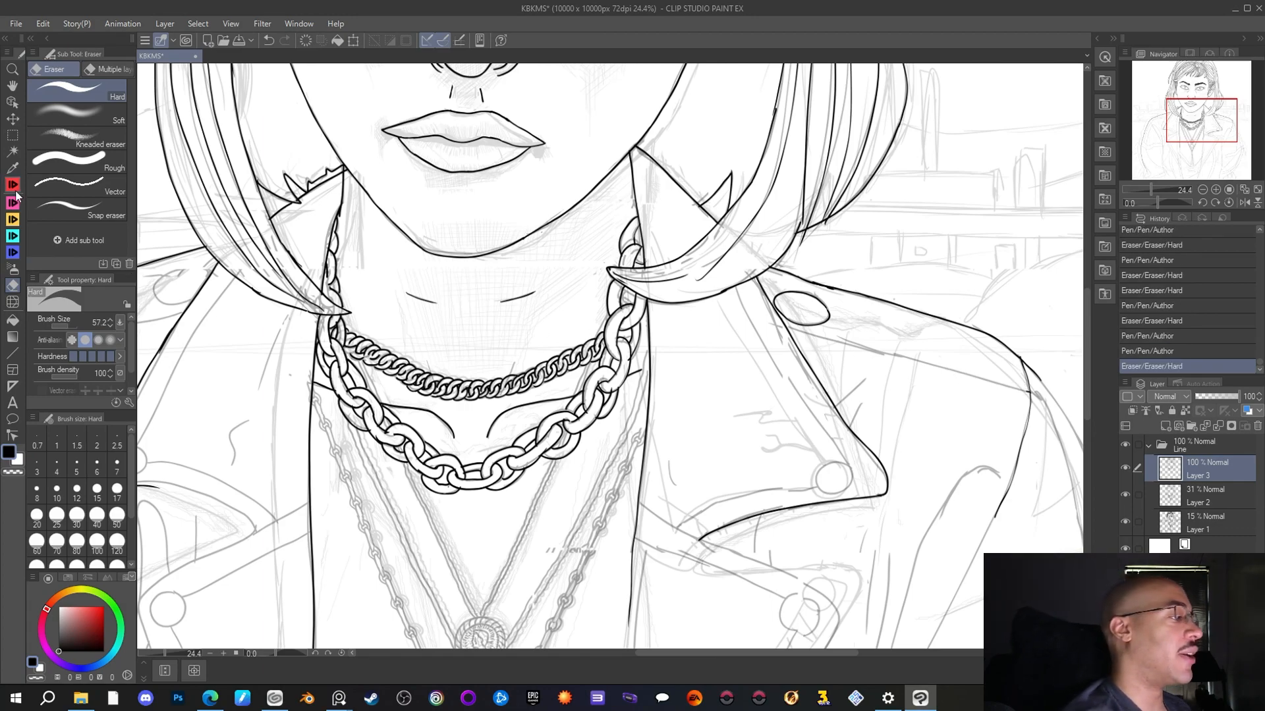
{"action": "key", "text": "p"}
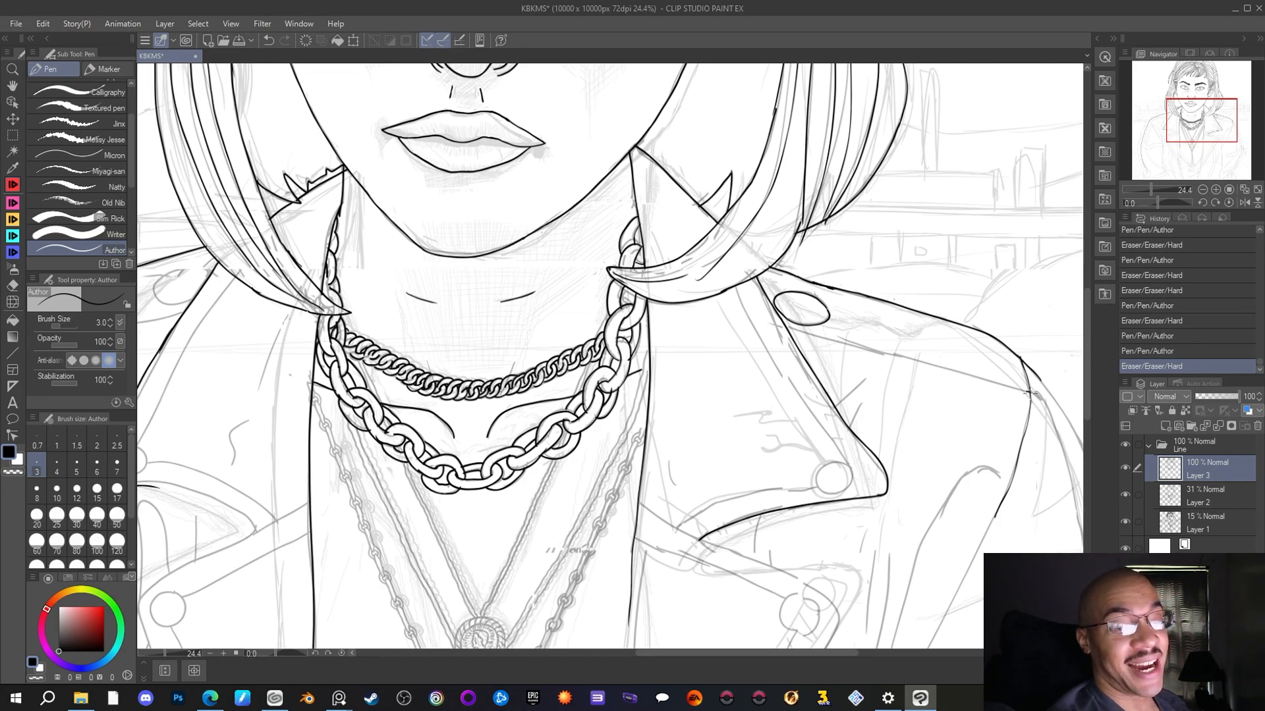
Ink the lower edge of the right shoulder strap from the armhole seam to the lapel and clean the shoulder line above the button
{"action": "left_click_drag", "start_coordinate": [1011, 388], "coordinate": [781, 326]}
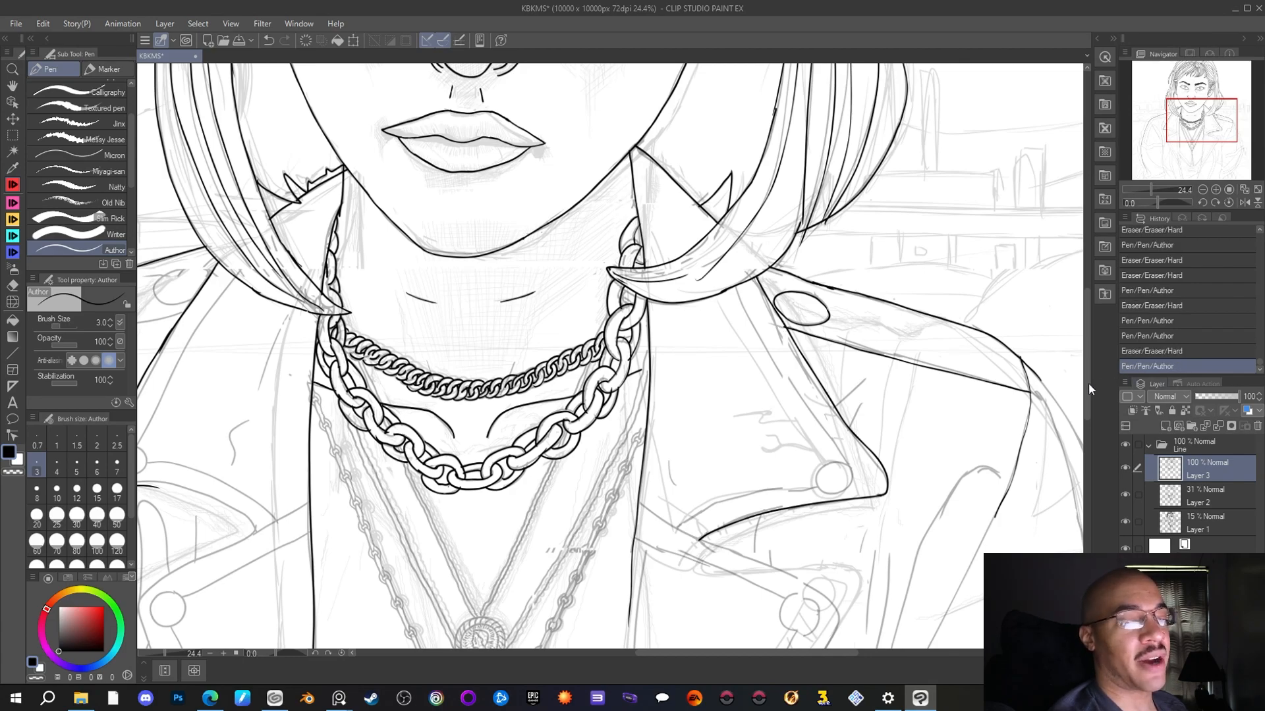
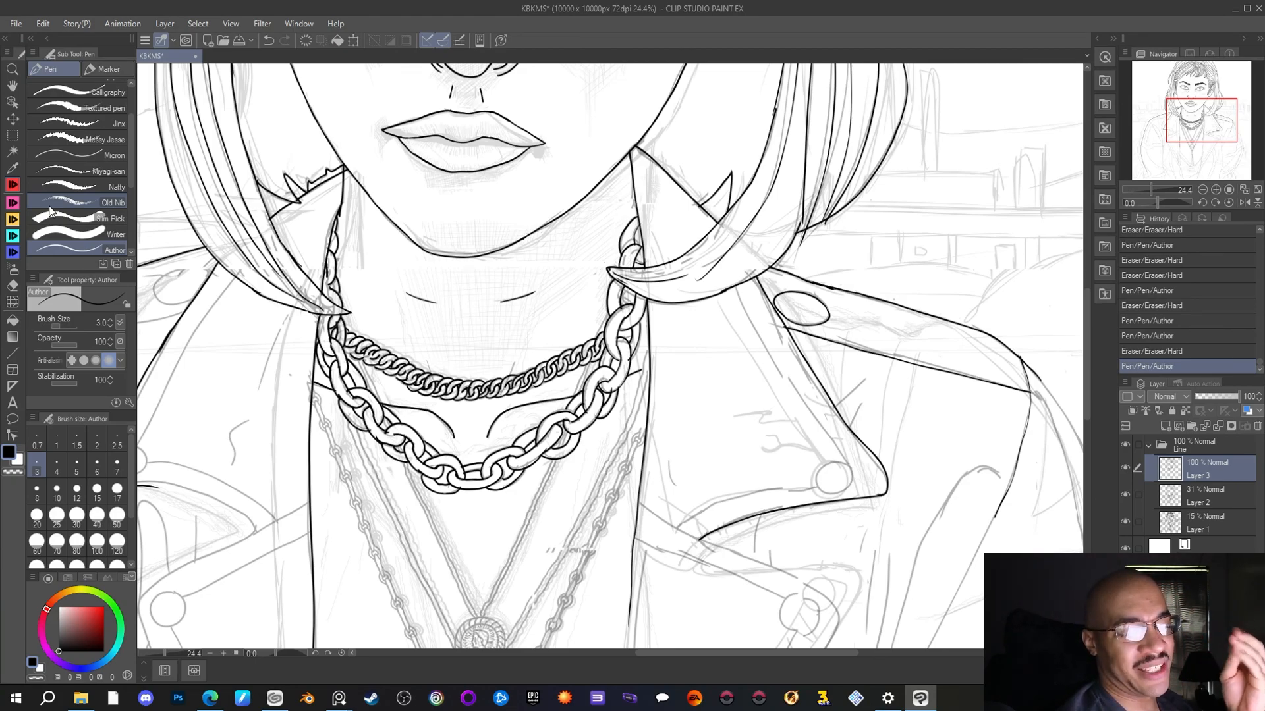
{"action": "key", "text": "e"}
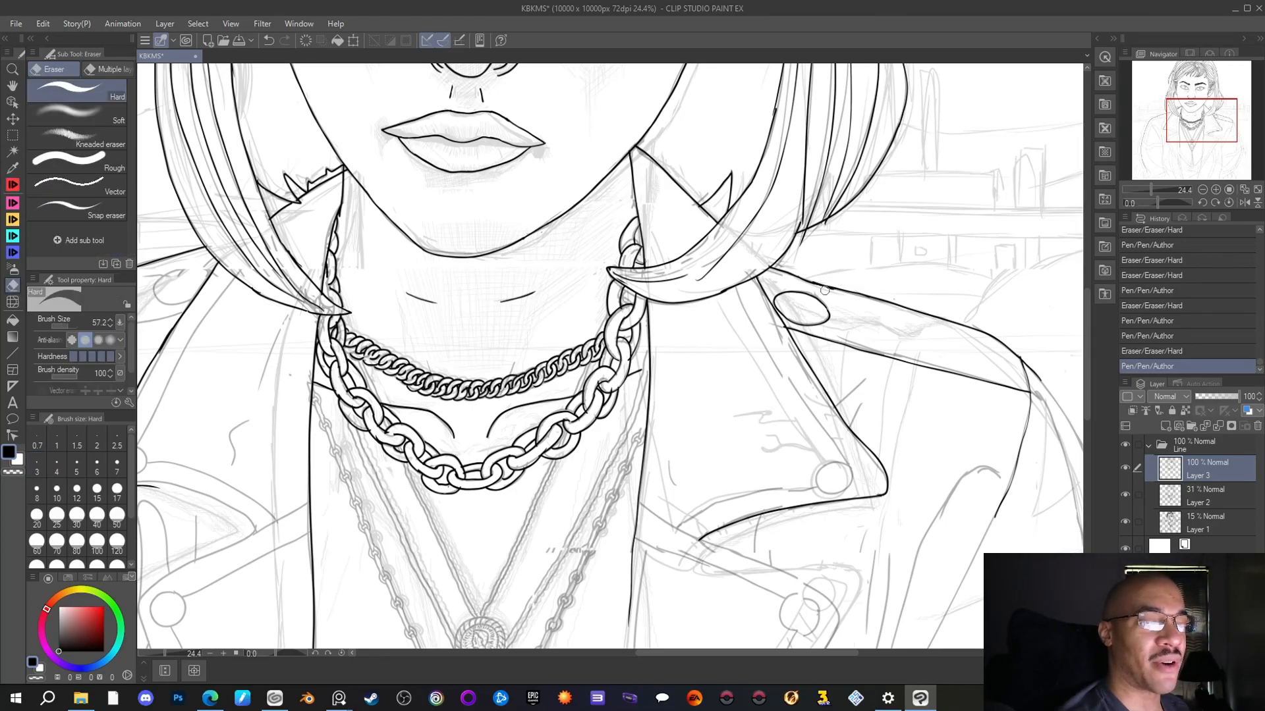
{"action": "left_click_drag", "start_coordinate": [810, 285], "coordinate": [842, 294]}
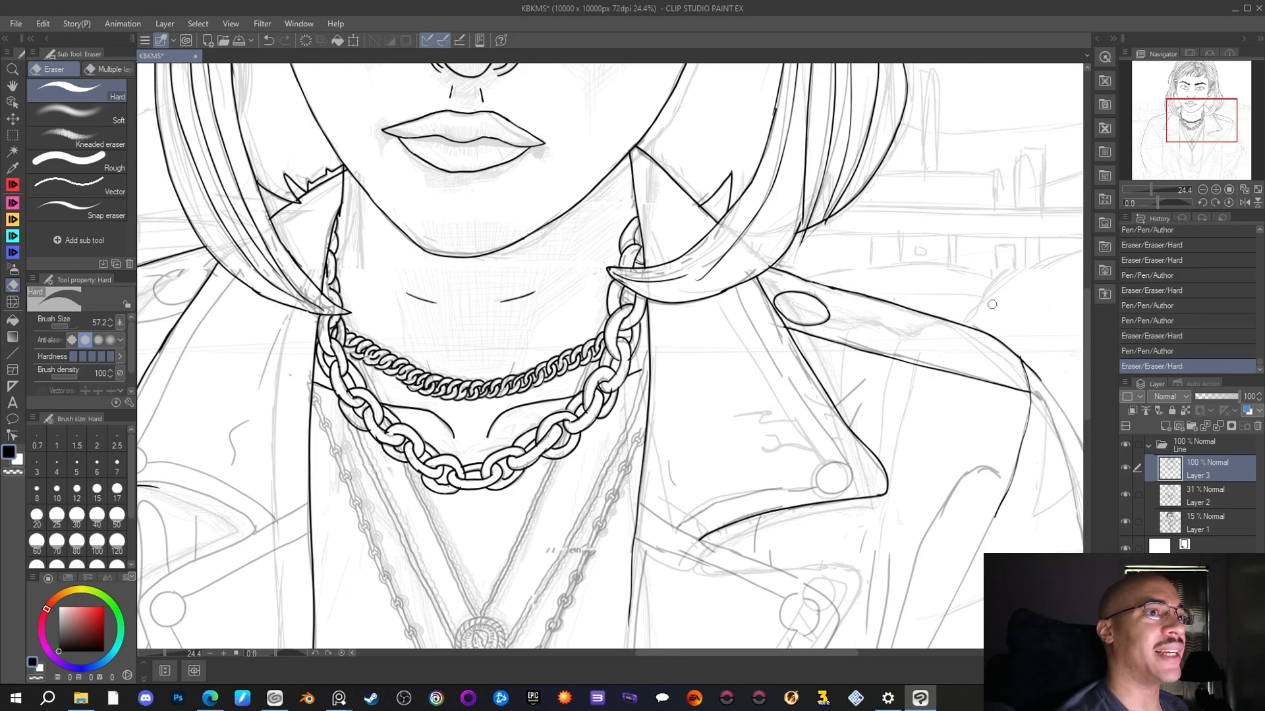
Ink the curved lower edge of the left lapel and a second line inside its outer edge down to the button
{"action": "mouse_move", "coordinate": [1201, 125]}
{"action": "left_mouse_down"}
{"action": "mouse_move", "coordinate": [1217, 135]}
{"action": "mouse_move", "coordinate": [1169, 139]}
{"action": "mouse_move", "coordinate": [1186, 138]}
{"action": "left_mouse_up"}
{"action": "left_click", "coordinate": [14, 186]}
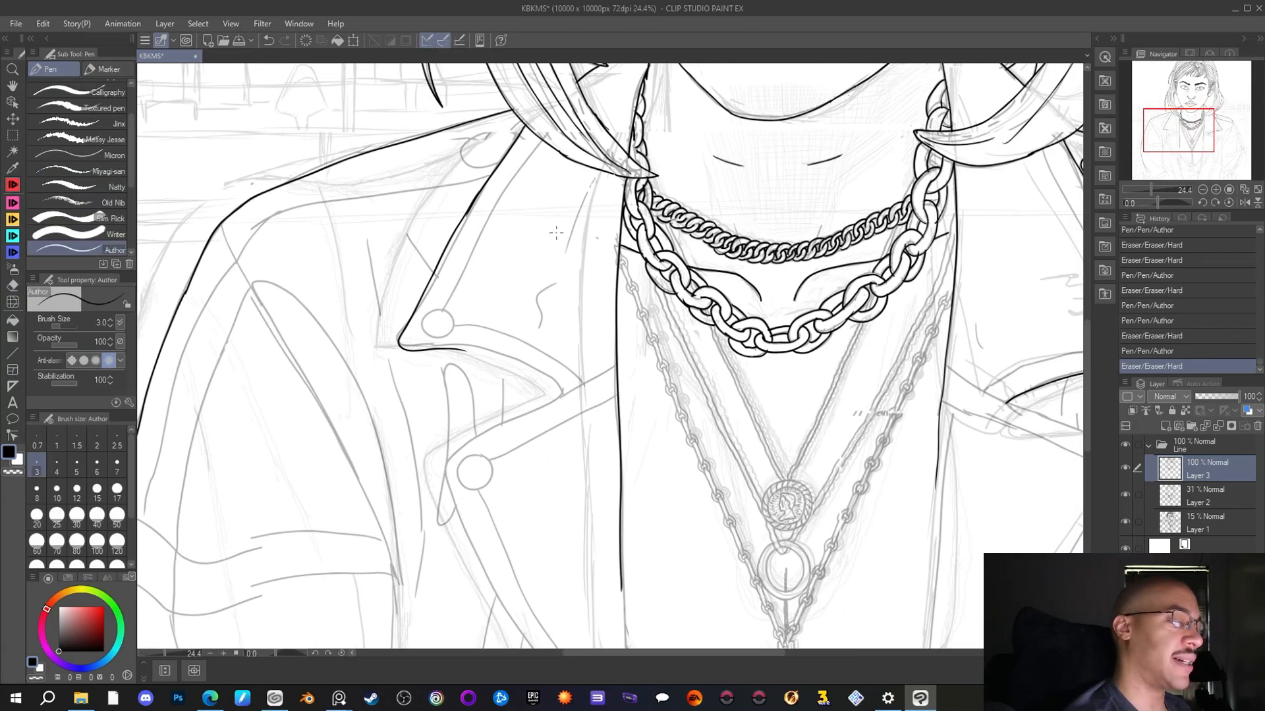
{"action": "mouse_move", "coordinate": [550, 403]}
{"action": "left_mouse_down"}
{"action": "mouse_move", "coordinate": [561, 386]}
{"action": "mouse_move", "coordinate": [547, 375]}
{"action": "mouse_move", "coordinate": [451, 349]}
{"action": "left_mouse_up"}
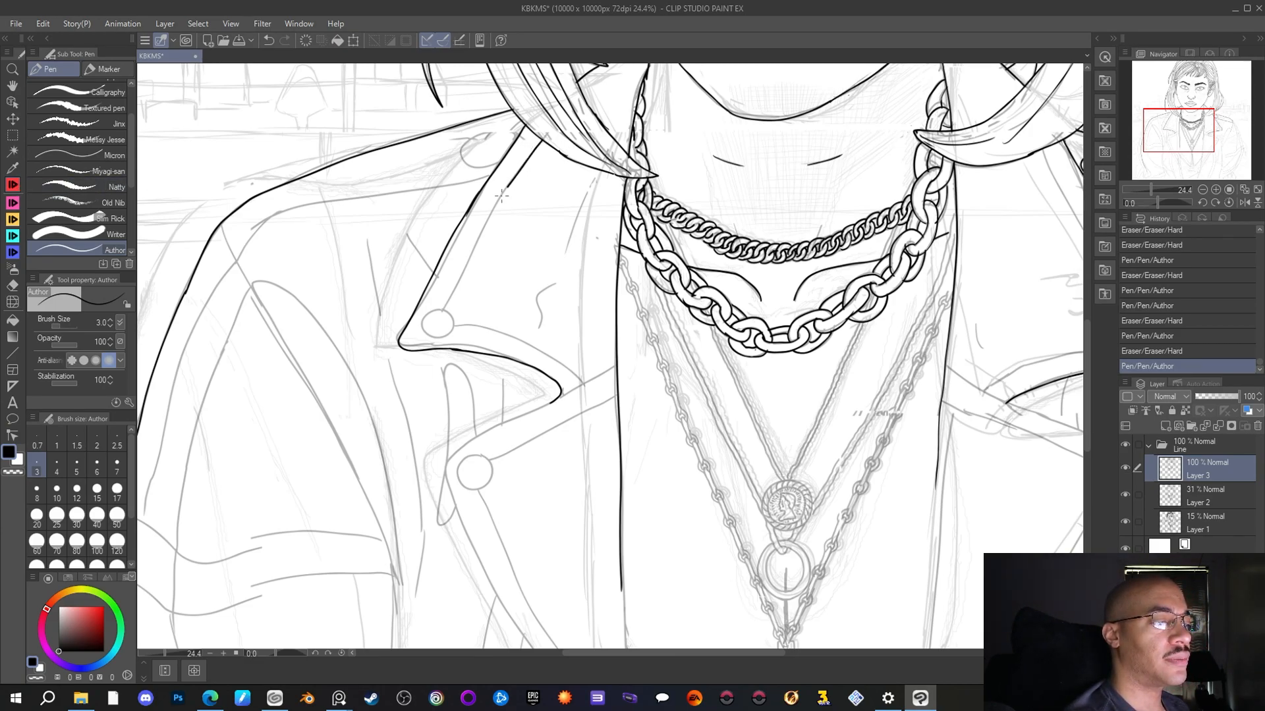
{"action": "left_click_drag", "start_coordinate": [464, 265], "coordinate": [439, 316]}
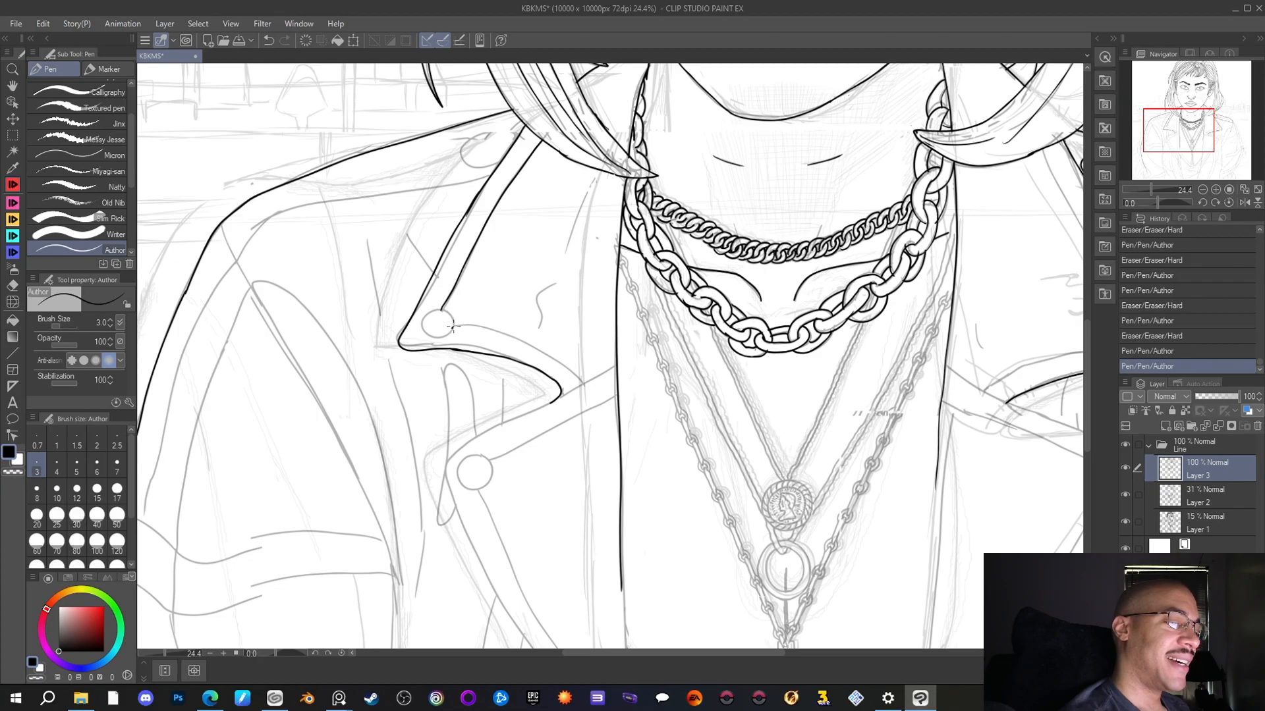
Ink the round button at the left lapel's corner with the Author pen and clean up its outline
{"action": "mouse_move", "coordinate": [445, 315]}
{"action": "left_mouse_down"}
{"action": "mouse_move", "coordinate": [426, 307]}
{"action": "mouse_move", "coordinate": [417, 323]}
{"action": "mouse_move", "coordinate": [432, 344]}
{"action": "mouse_move", "coordinate": [448, 336]}
{"action": "mouse_move", "coordinate": [421, 331]}
{"action": "left_mouse_up"}
{"action": "left_click", "coordinate": [12, 285]}
{"action": "key", "text": "p"}
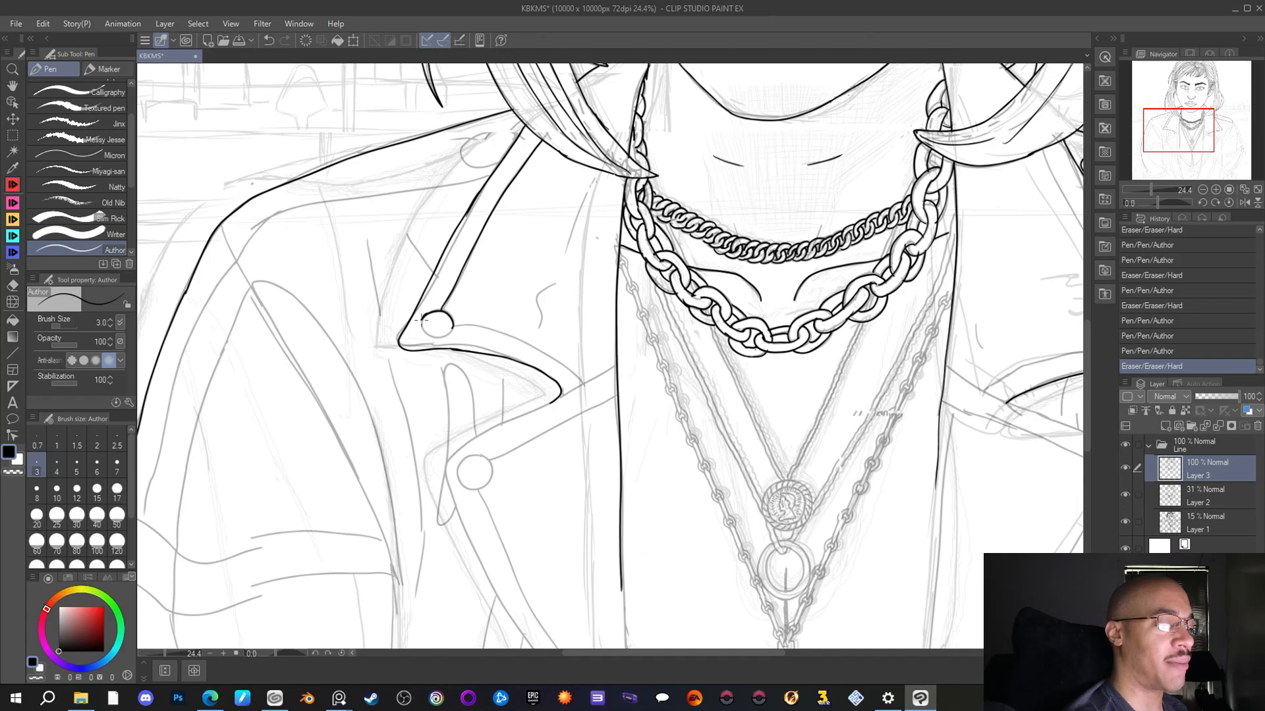
{"action": "mouse_move", "coordinate": [439, 337]}
{"action": "left_mouse_down"}
{"action": "mouse_move", "coordinate": [457, 334]}
{"action": "mouse_move", "coordinate": [471, 299]}
{"action": "left_mouse_up"}
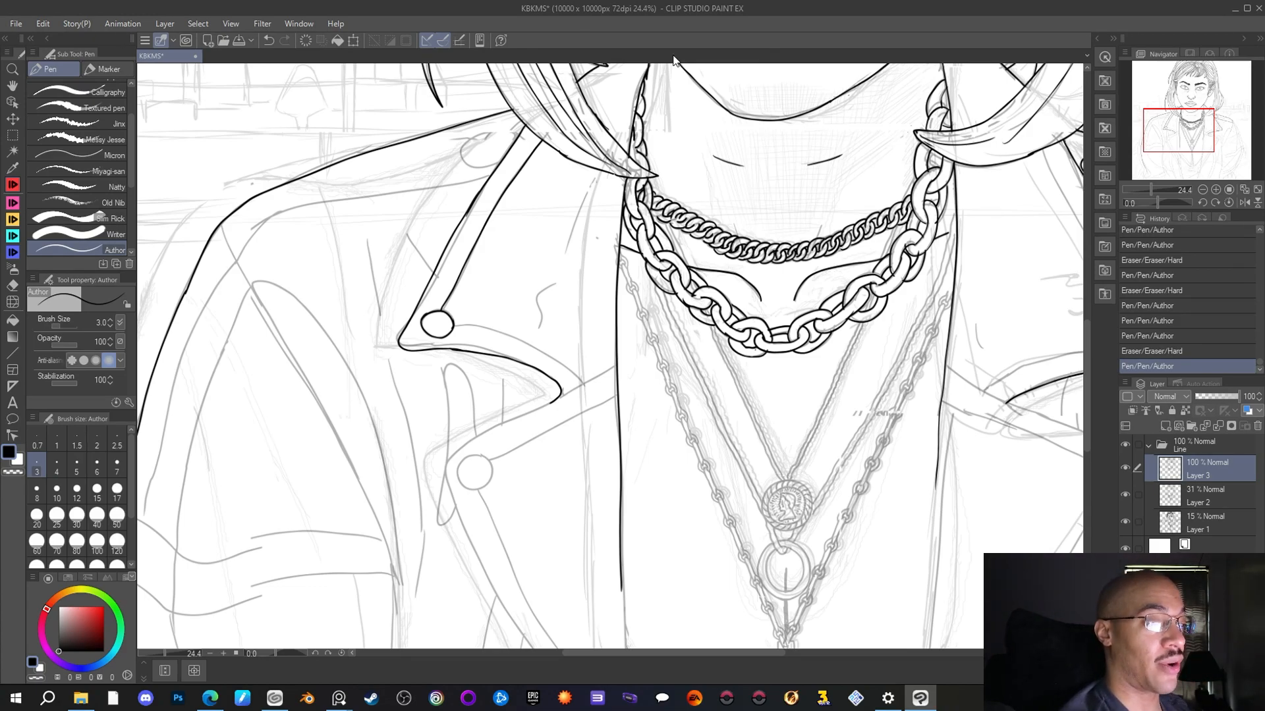
Ink the line connecting the inner end of the left lapel's lower edge to the left jacket opening
{"action": "mouse_move", "coordinate": [1191, 129]}
{"action": "left_mouse_down"}
{"action": "mouse_move", "coordinate": [1197, 118]}
{"action": "mouse_move", "coordinate": [1176, 132]}
{"action": "mouse_move", "coordinate": [1198, 135]}
{"action": "mouse_move", "coordinate": [1173, 131]}
{"action": "left_mouse_up"}
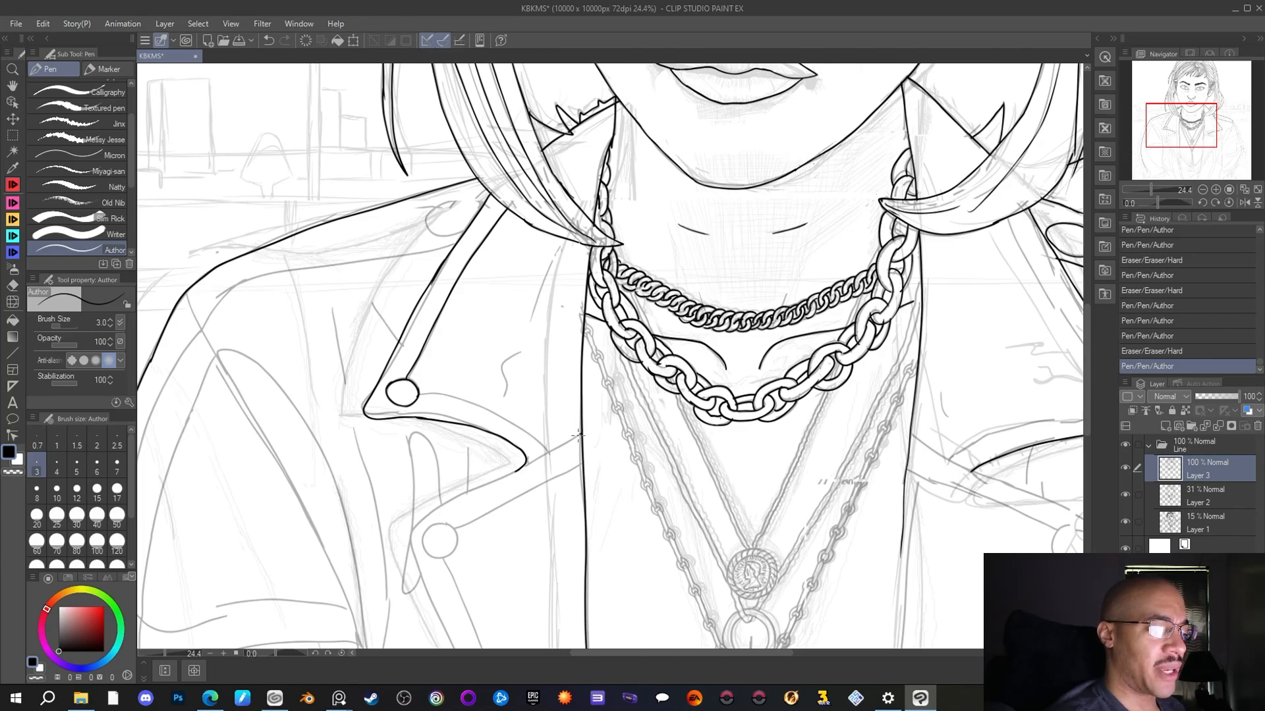
{"action": "left_click_drag", "start_coordinate": [534, 461], "coordinate": [494, 483]}
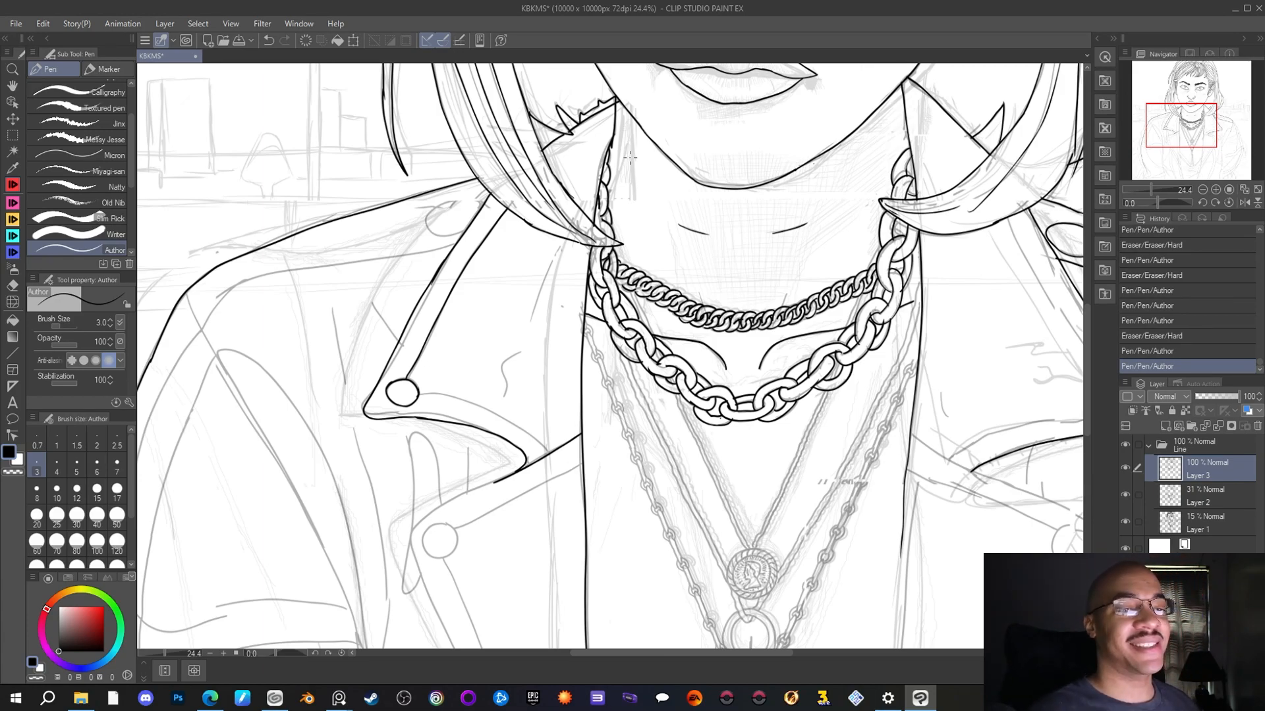
Ink the round button at the right lapel's corner with the Author pen
{"action": "mouse_move", "coordinate": [1179, 125]}
{"action": "left_mouse_down"}
{"action": "mouse_move", "coordinate": [1197, 123]}
{"action": "mouse_move", "coordinate": [1184, 124]}
{"action": "left_mouse_up"}
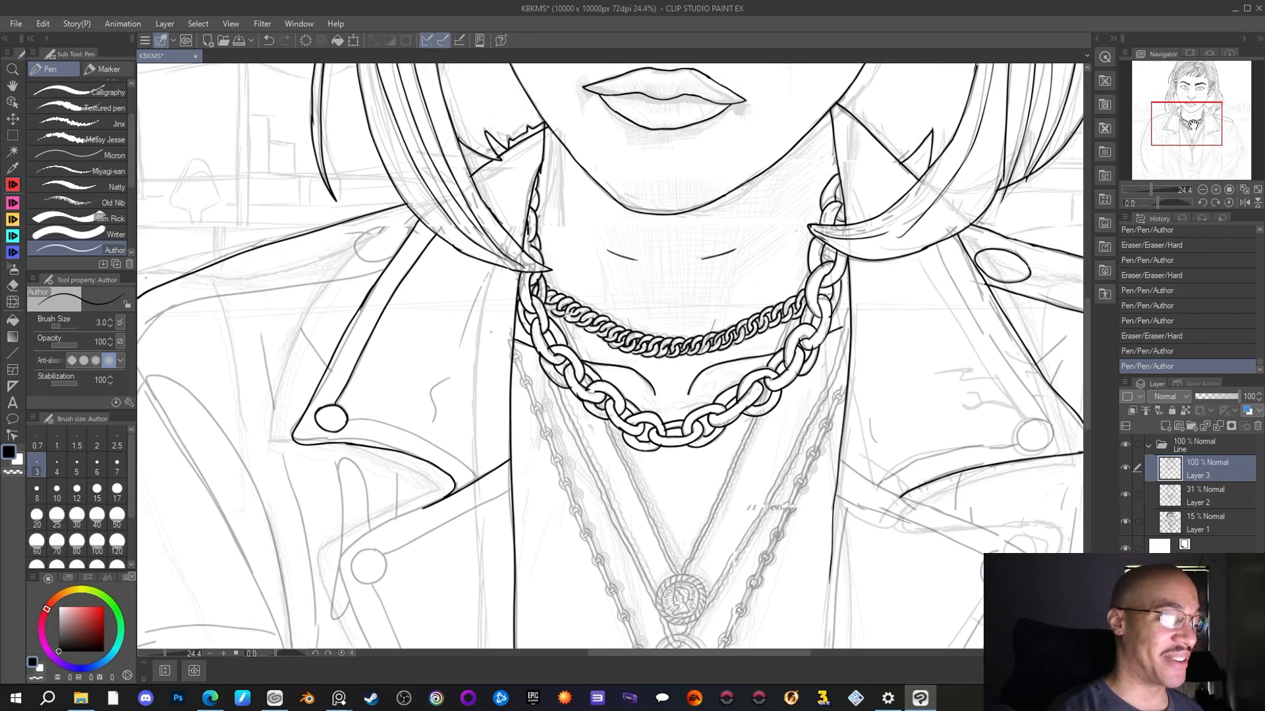
{"action": "left_click_drag", "start_coordinate": [1193, 124], "coordinate": [1199, 136]}
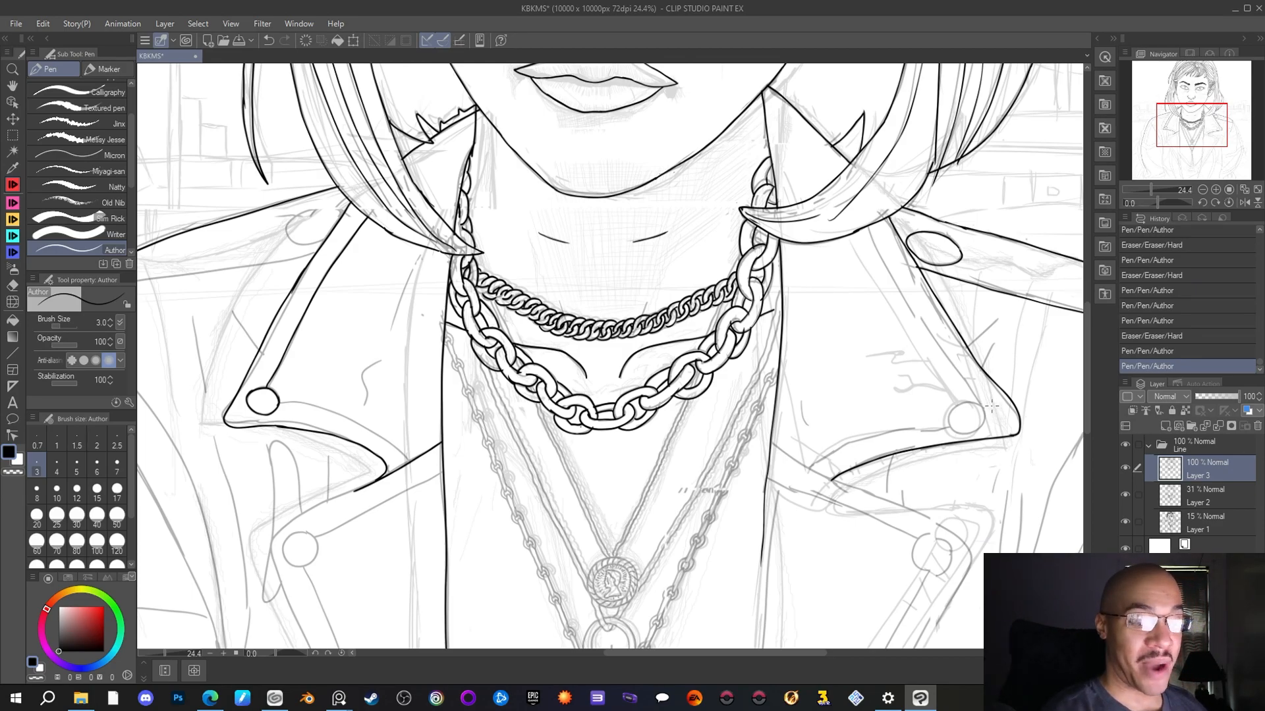
{"action": "mouse_move", "coordinate": [992, 405]}
{"action": "left_mouse_down"}
{"action": "mouse_move", "coordinate": [968, 400]}
{"action": "mouse_move", "coordinate": [962, 428]}
{"action": "mouse_move", "coordinate": [978, 433]}
{"action": "mouse_move", "coordinate": [988, 400]}
{"action": "left_mouse_up"}
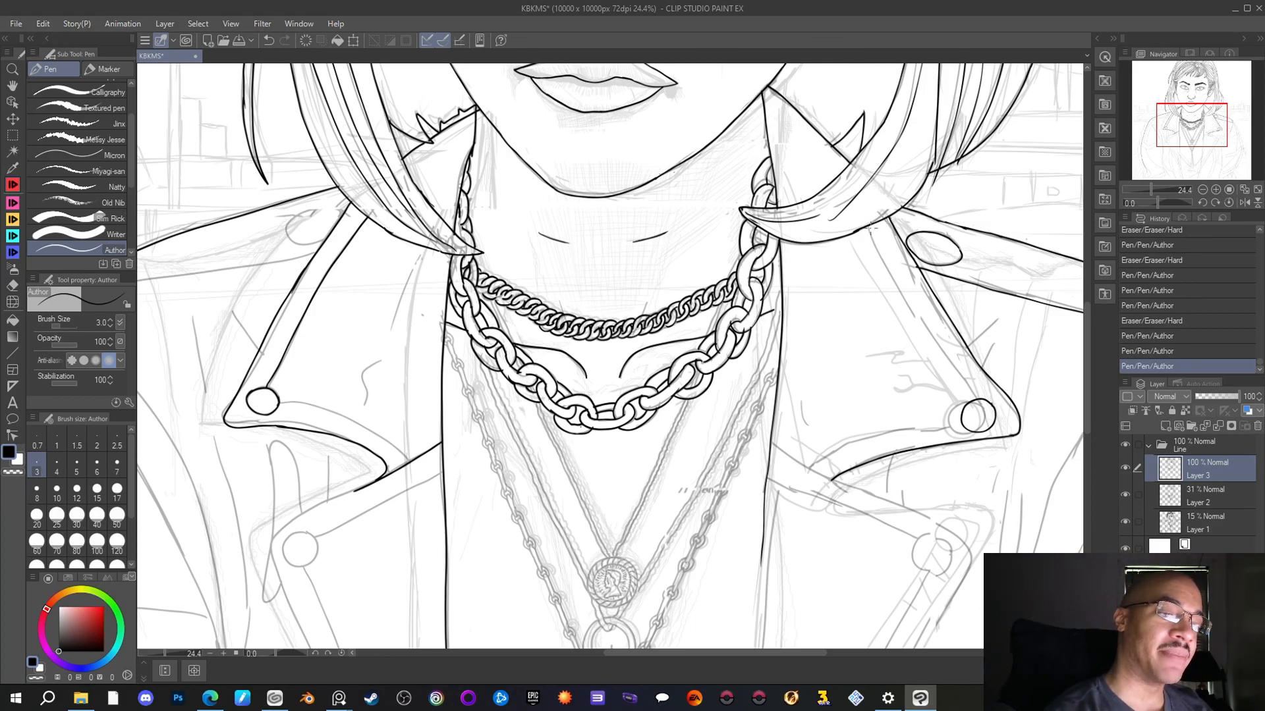
Ink a second line inside the right lapel's outer edge and along its curved lower edge with the Author pen
{"action": "left_click_drag", "start_coordinate": [868, 231], "coordinate": [982, 404]}
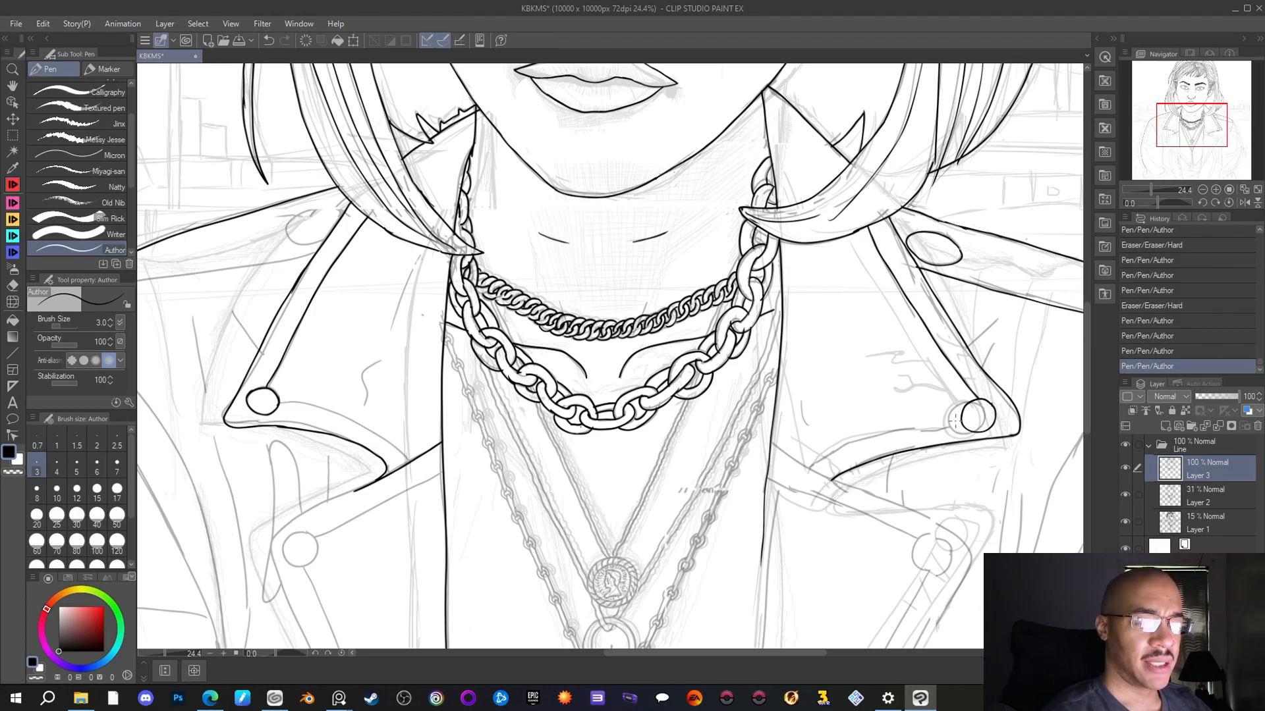
{"action": "mouse_move", "coordinate": [963, 424]}
{"action": "left_mouse_down"}
{"action": "mouse_move", "coordinate": [865, 441]}
{"action": "mouse_move", "coordinate": [808, 470]}
{"action": "left_mouse_up"}
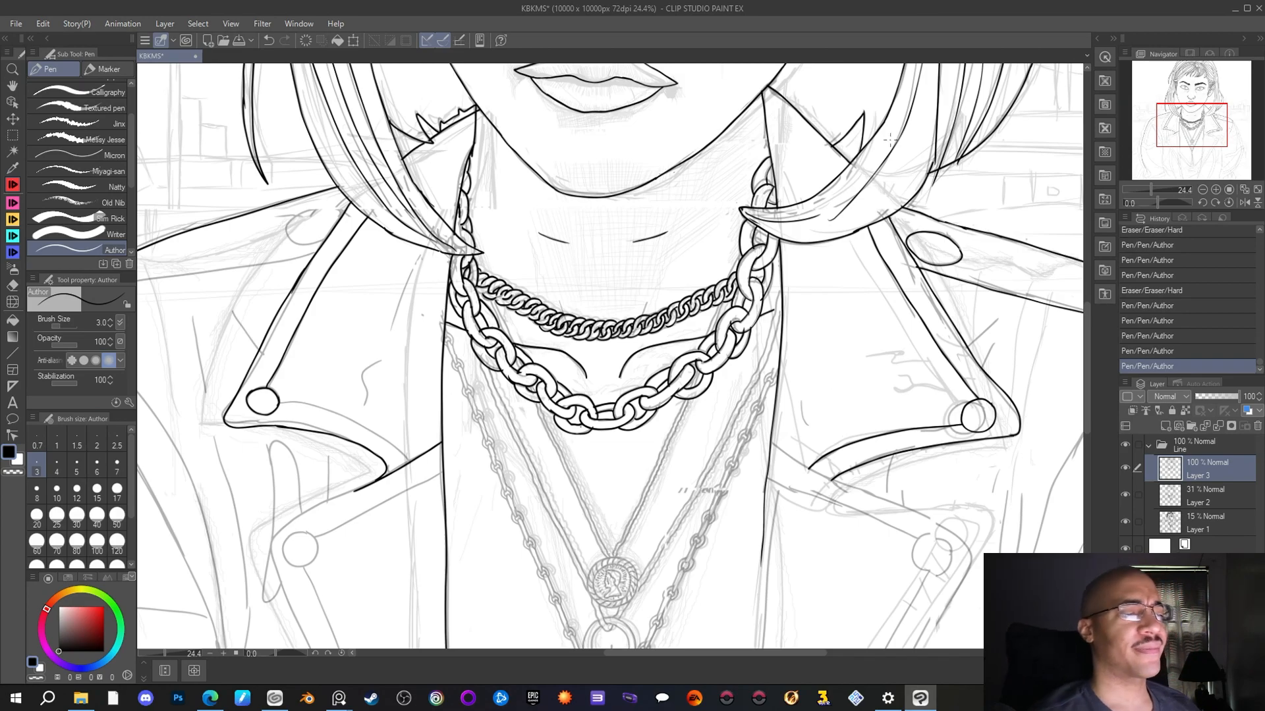
Lower the opacity of sketch Layer 1 to 12% and Layer 2 to 22%, returning to Layer 3 for inking
{"action": "scroll", "coordinate": [889, 140], "scroll_direction": "down", "scroll_amount": 3}
{"action": "left_click_drag", "start_coordinate": [1189, 148], "coordinate": [1195, 128]}
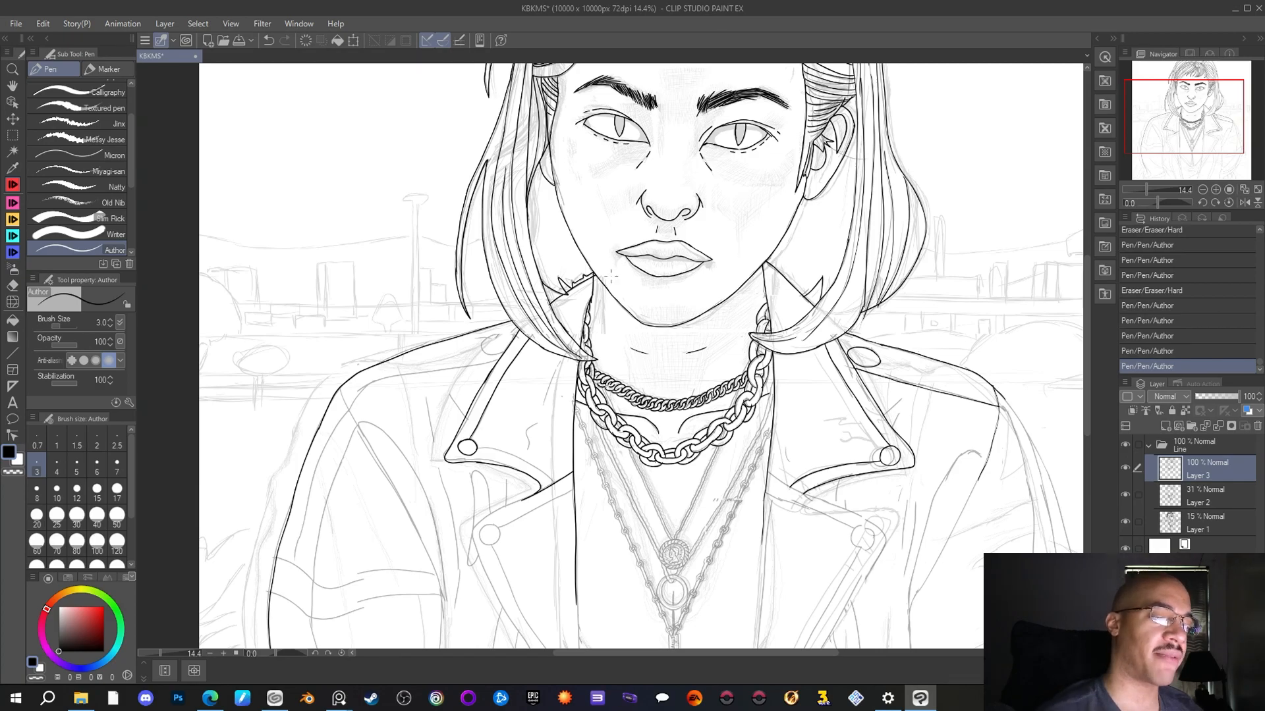
{"action": "mouse_move", "coordinate": [1216, 126]}
{"action": "left_mouse_down"}
{"action": "mouse_move", "coordinate": [1216, 113]}
{"action": "mouse_move", "coordinate": [1216, 136]}
{"action": "left_mouse_up"}
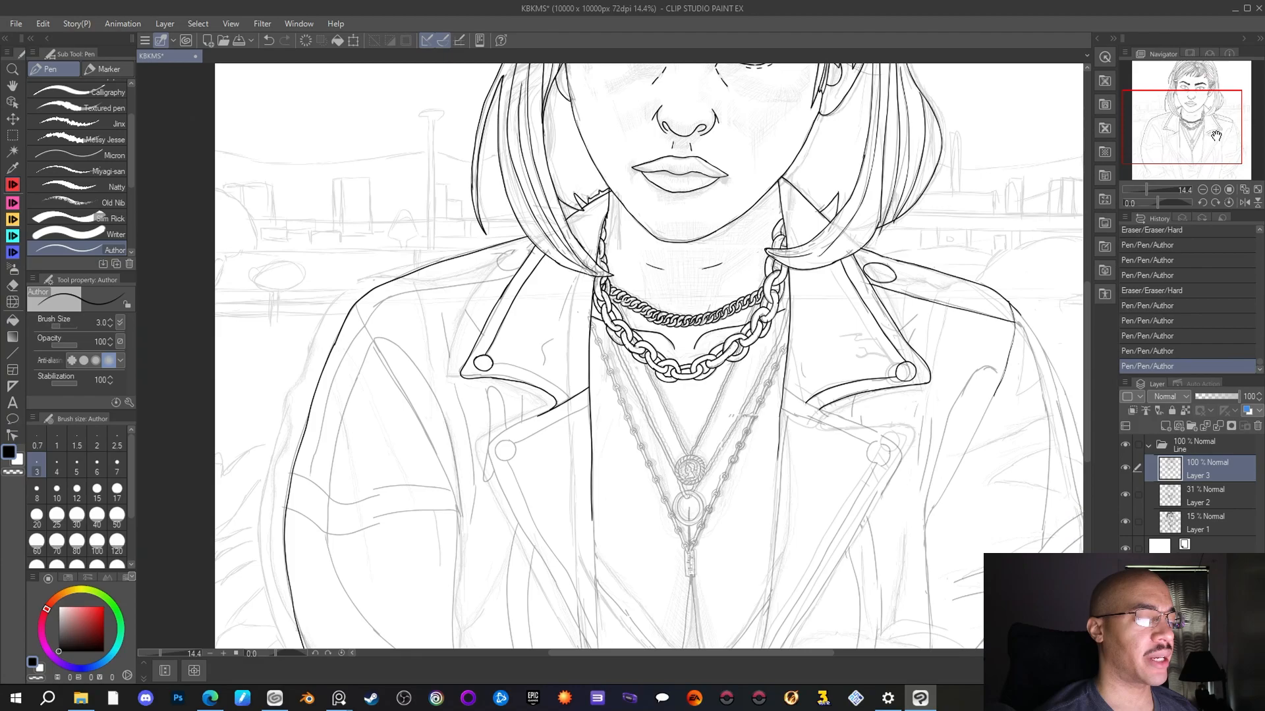
{"action": "left_click", "coordinate": [1212, 519]}
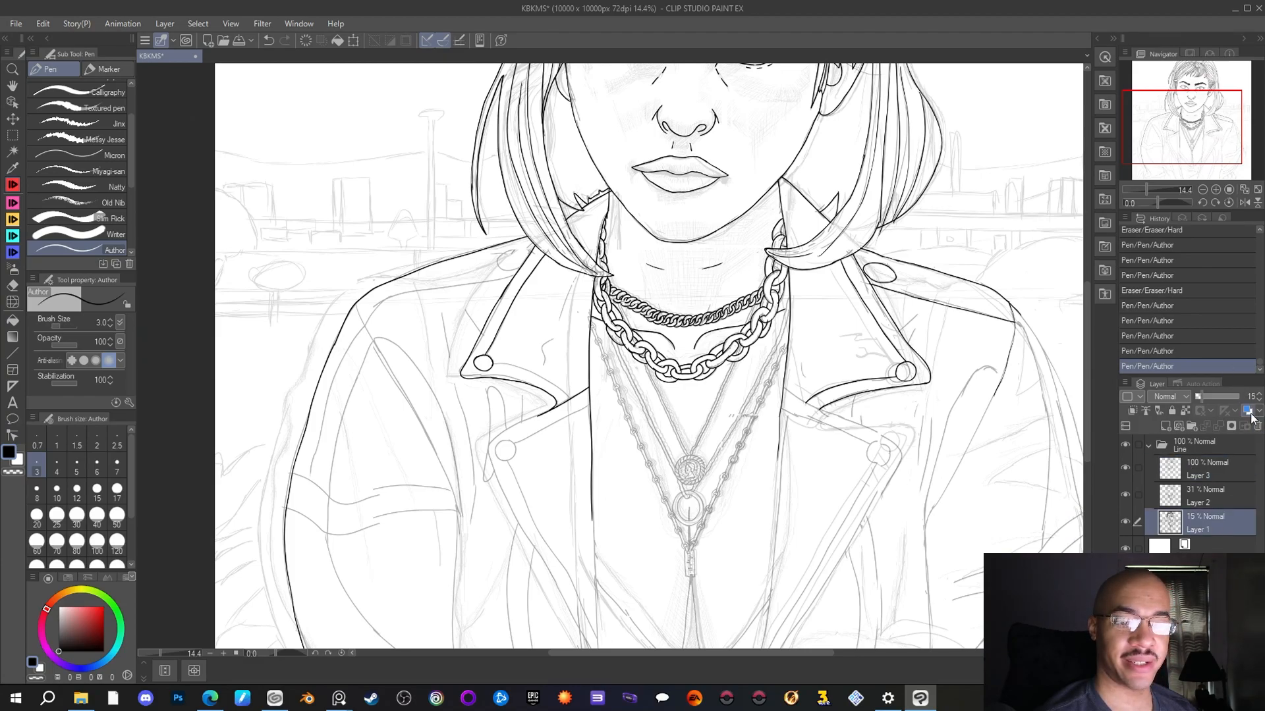
{"action": "left_click", "coordinate": [1200, 395]}
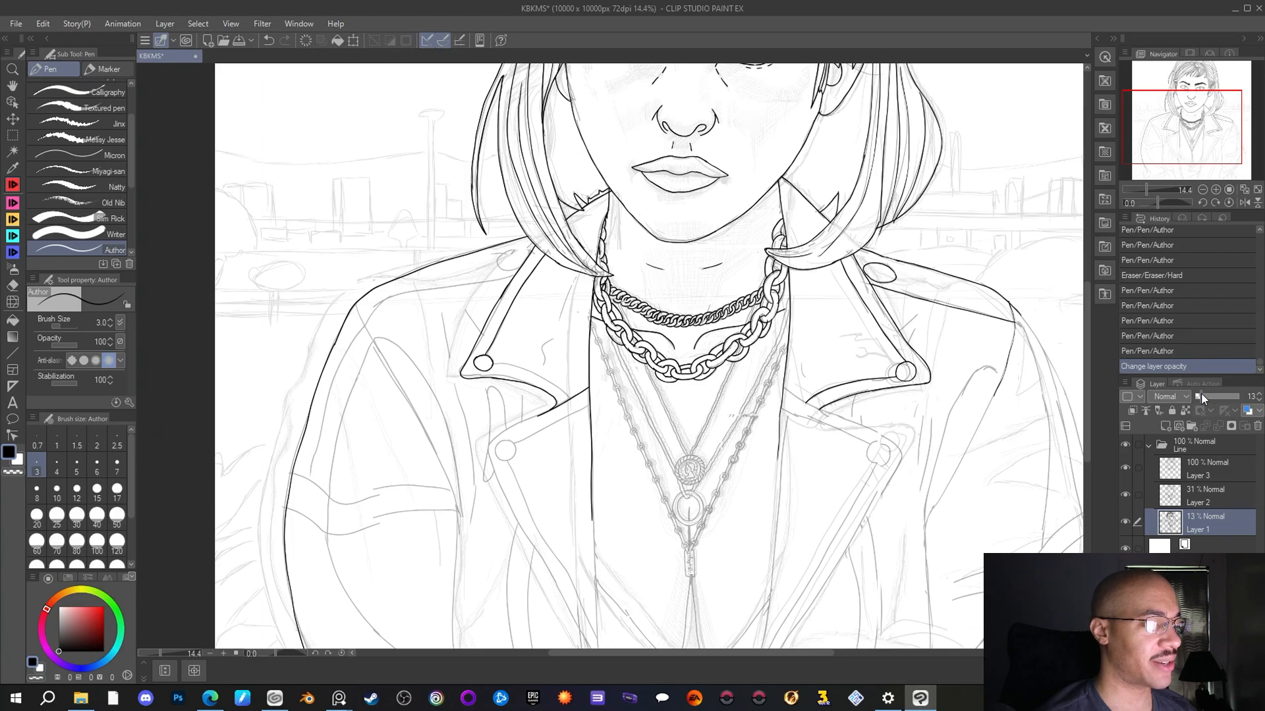
{"action": "left_click", "coordinate": [1222, 494]}
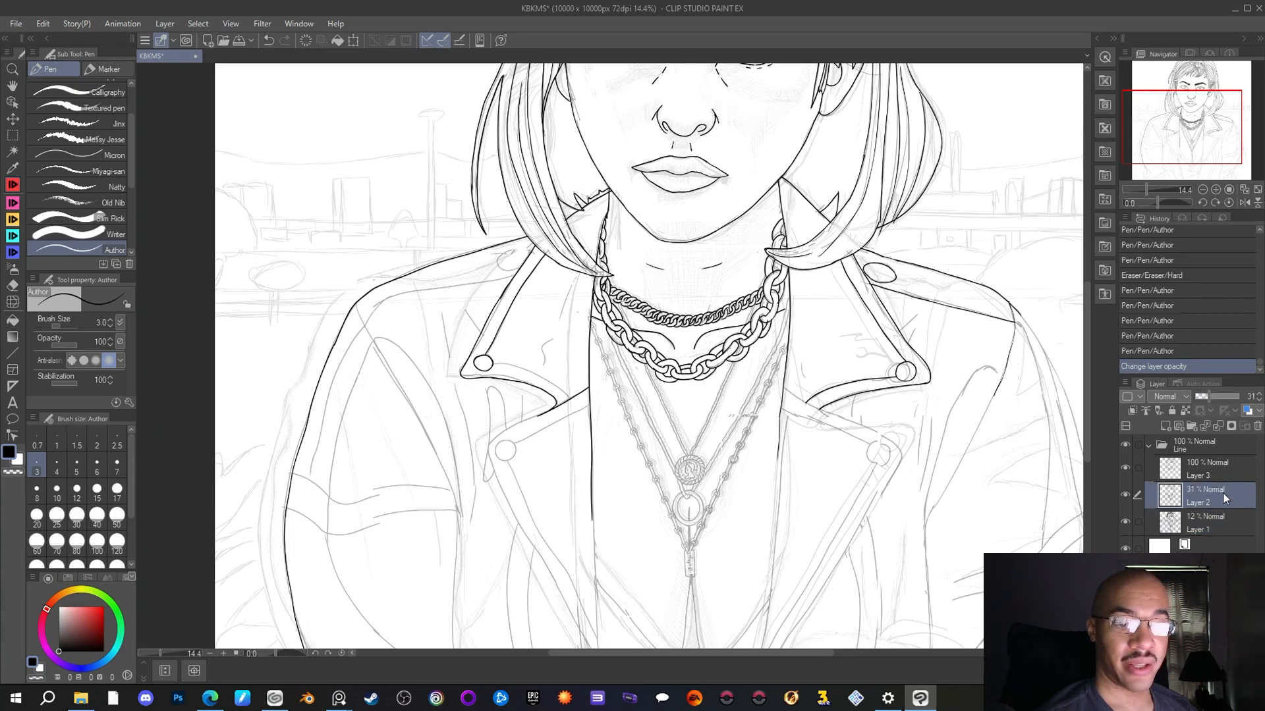
{"action": "left_click", "coordinate": [1207, 399]}
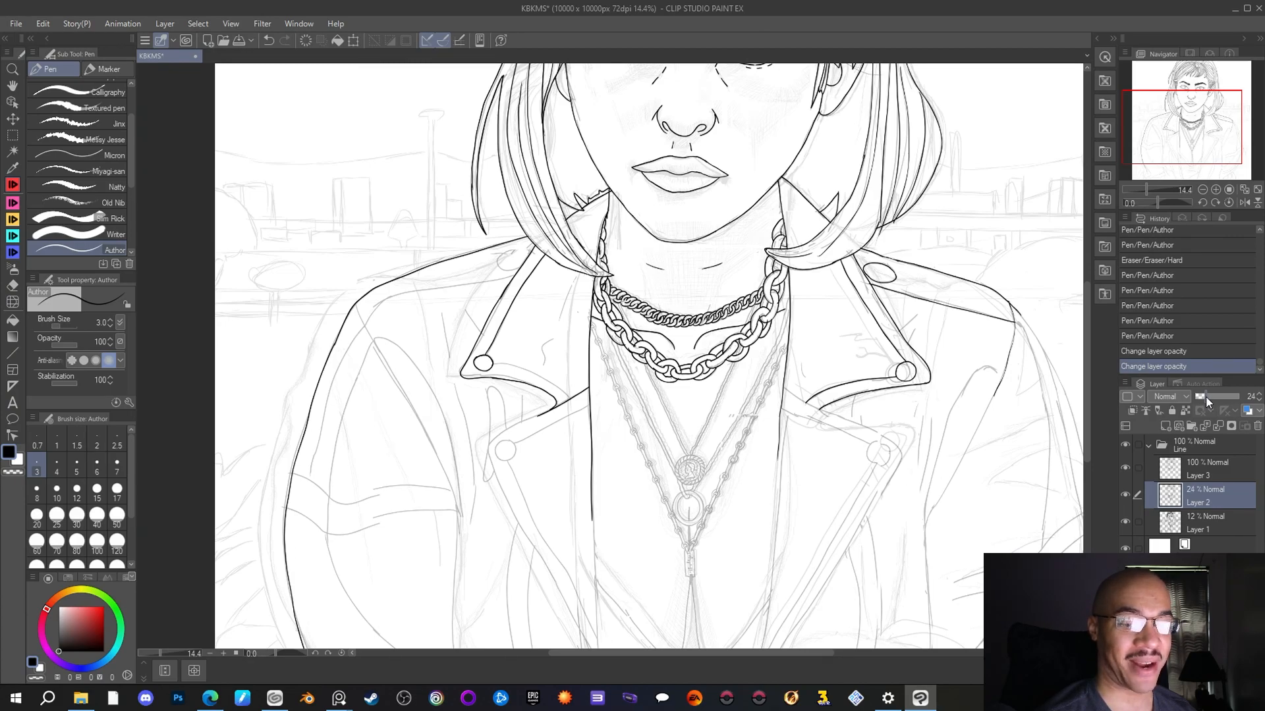
{"action": "left_click_drag", "start_coordinate": [1163, 132], "coordinate": [1191, 144]}
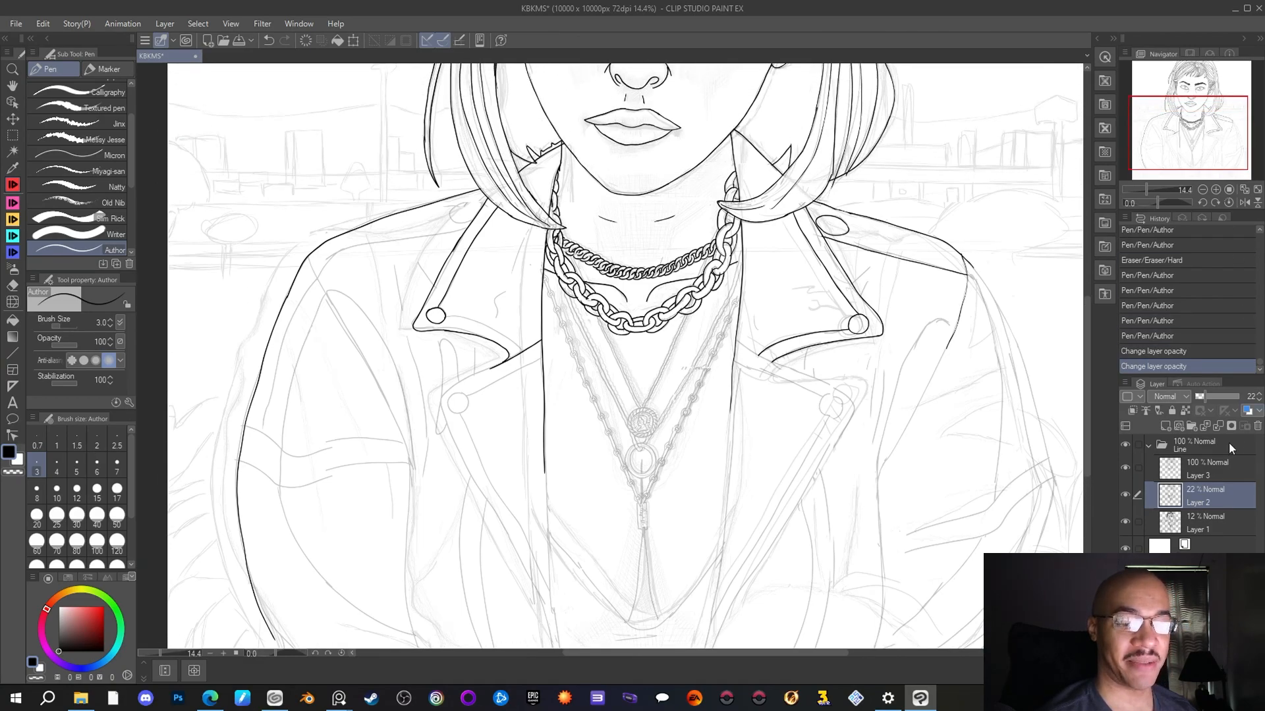
{"action": "left_click", "coordinate": [1210, 470]}
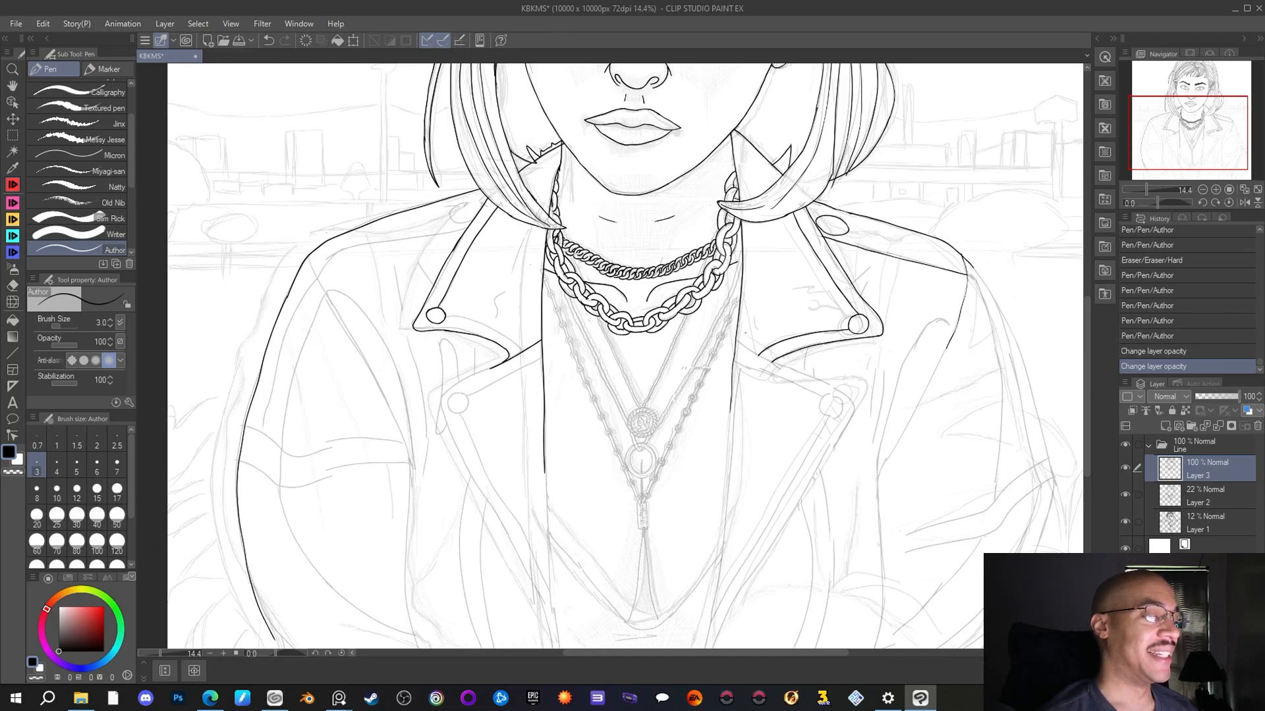
Ink the oval button beside the left lapel and the lower edge of the left shoulder strap out to the shoulder
{"action": "left_click_drag", "start_coordinate": [1183, 140], "coordinate": [1156, 132]}
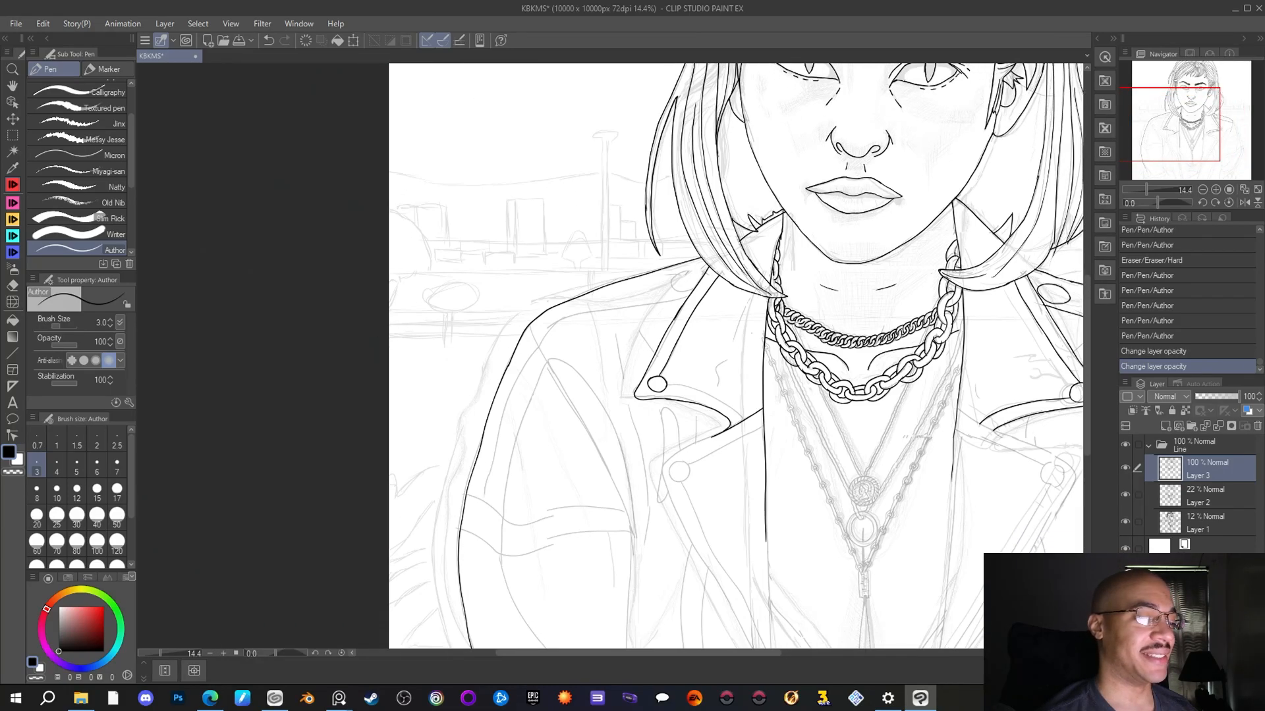
{"action": "scroll", "coordinate": [662, 440], "scroll_direction": "up", "scroll_amount": 2}
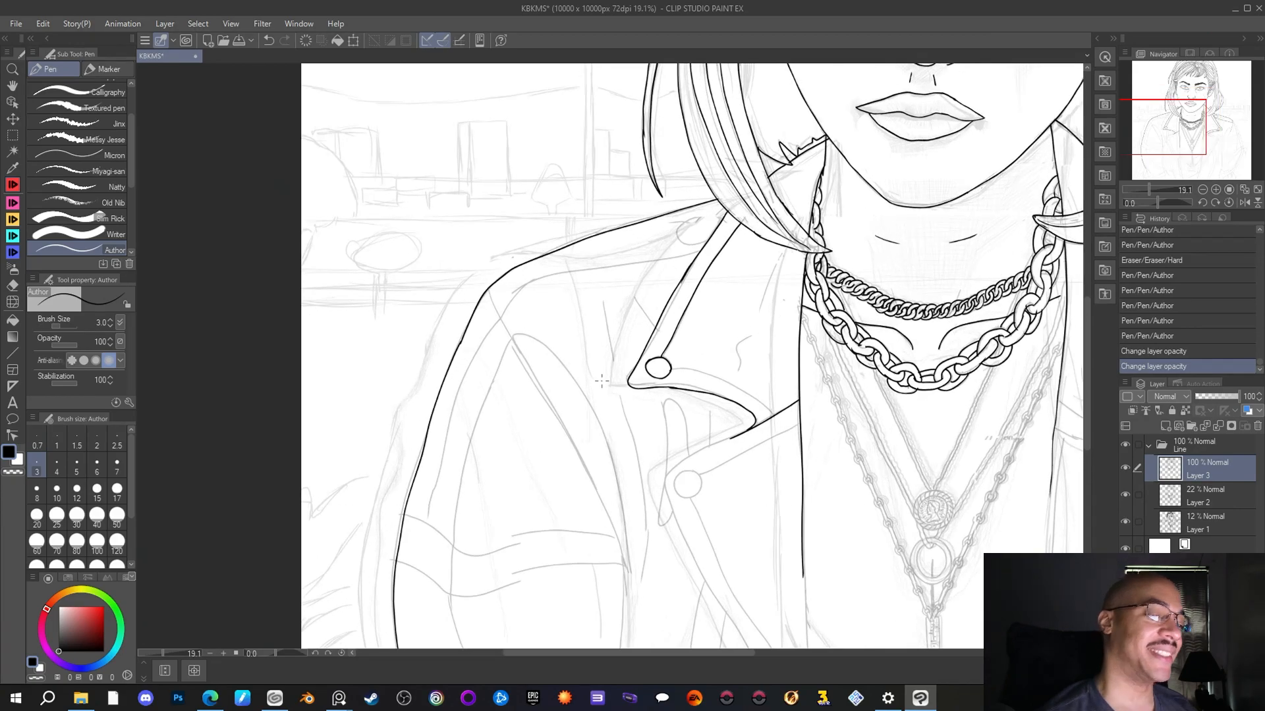
{"action": "mouse_move", "coordinate": [720, 219]}
{"action": "left_mouse_down"}
{"action": "mouse_move", "coordinate": [676, 236]}
{"action": "mouse_move", "coordinate": [705, 242]}
{"action": "mouse_move", "coordinate": [722, 221]}
{"action": "left_mouse_up"}
{"action": "mouse_move", "coordinate": [1166, 131]}
{"action": "left_mouse_down"}
{"action": "mouse_move", "coordinate": [1195, 136]}
{"action": "mouse_move", "coordinate": [1185, 124]}
{"action": "left_mouse_up"}
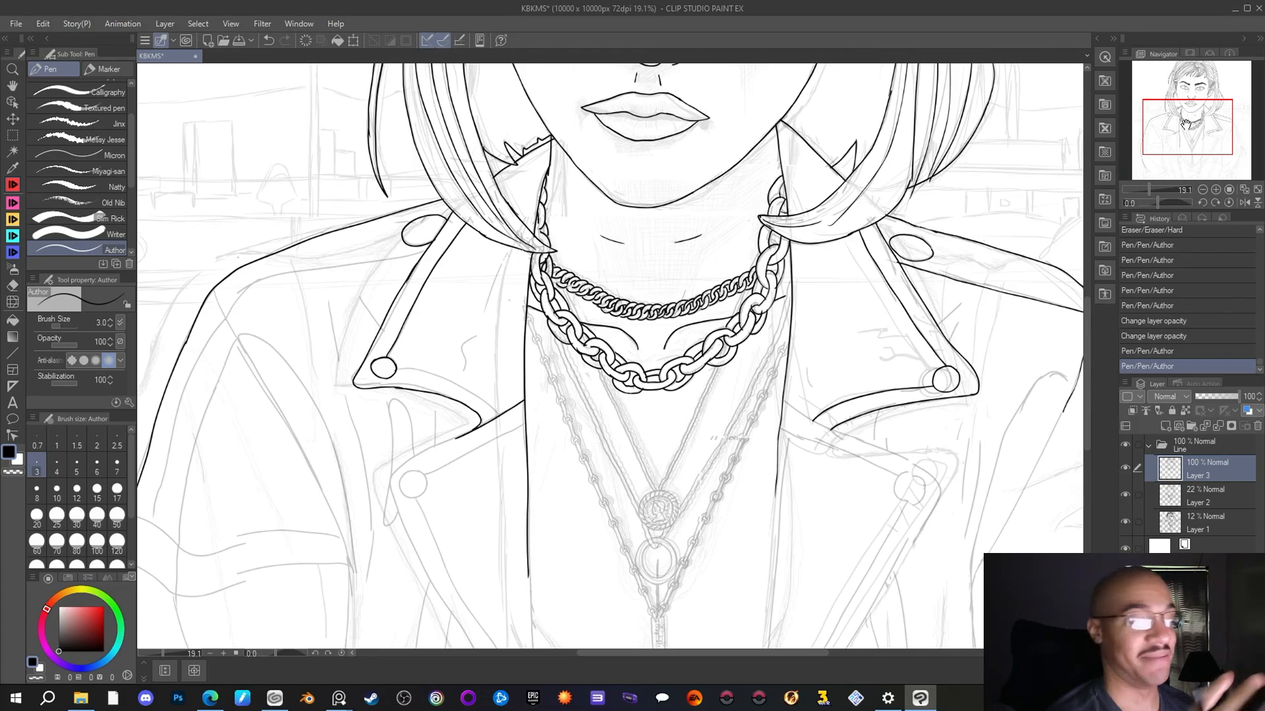
{"action": "mouse_move", "coordinate": [1187, 134]}
{"action": "left_mouse_down"}
{"action": "mouse_move", "coordinate": [1167, 133]}
{"action": "mouse_move", "coordinate": [1179, 135]}
{"action": "left_mouse_up"}
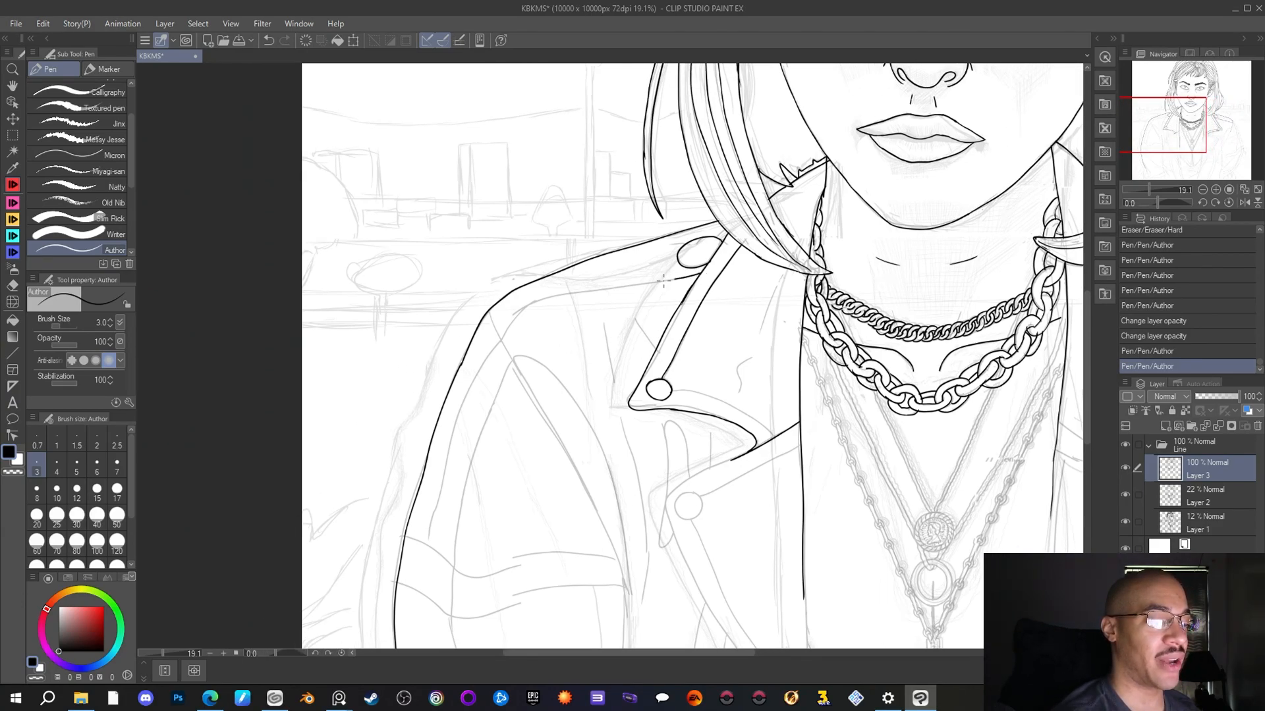
{"action": "mouse_move", "coordinate": [612, 287]}
{"action": "left_mouse_down"}
{"action": "mouse_move", "coordinate": [538, 301]}
{"action": "mouse_move", "coordinate": [500, 341]}
{"action": "left_mouse_up"}
Ink the left armhole seam from the shoulder point diagonally down to the underarm
{"action": "mouse_move", "coordinate": [1168, 122]}
{"action": "left_mouse_down"}
{"action": "mouse_move", "coordinate": [1200, 118]}
{"action": "mouse_move", "coordinate": [1170, 125]}
{"action": "left_mouse_up"}
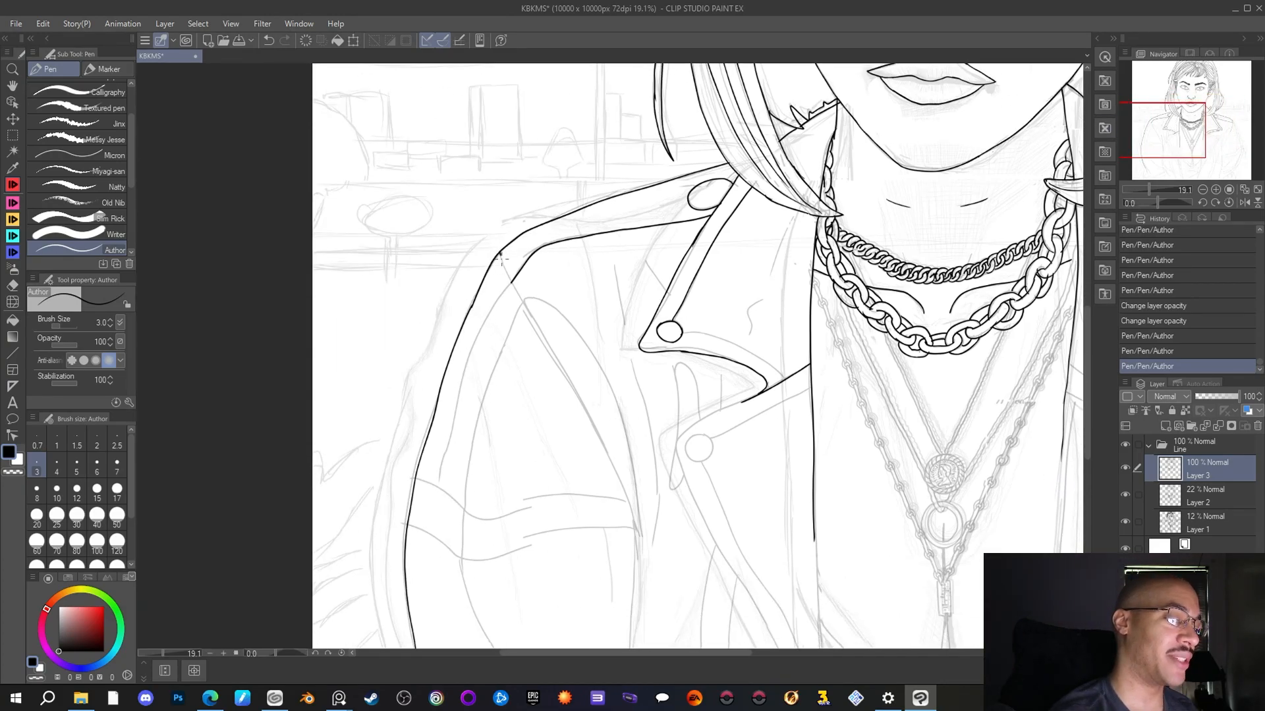
{"action": "mouse_move", "coordinate": [514, 289]}
{"action": "left_mouse_down"}
{"action": "mouse_move", "coordinate": [599, 433]}
{"action": "mouse_move", "coordinate": [637, 537]}
{"action": "left_mouse_up"}
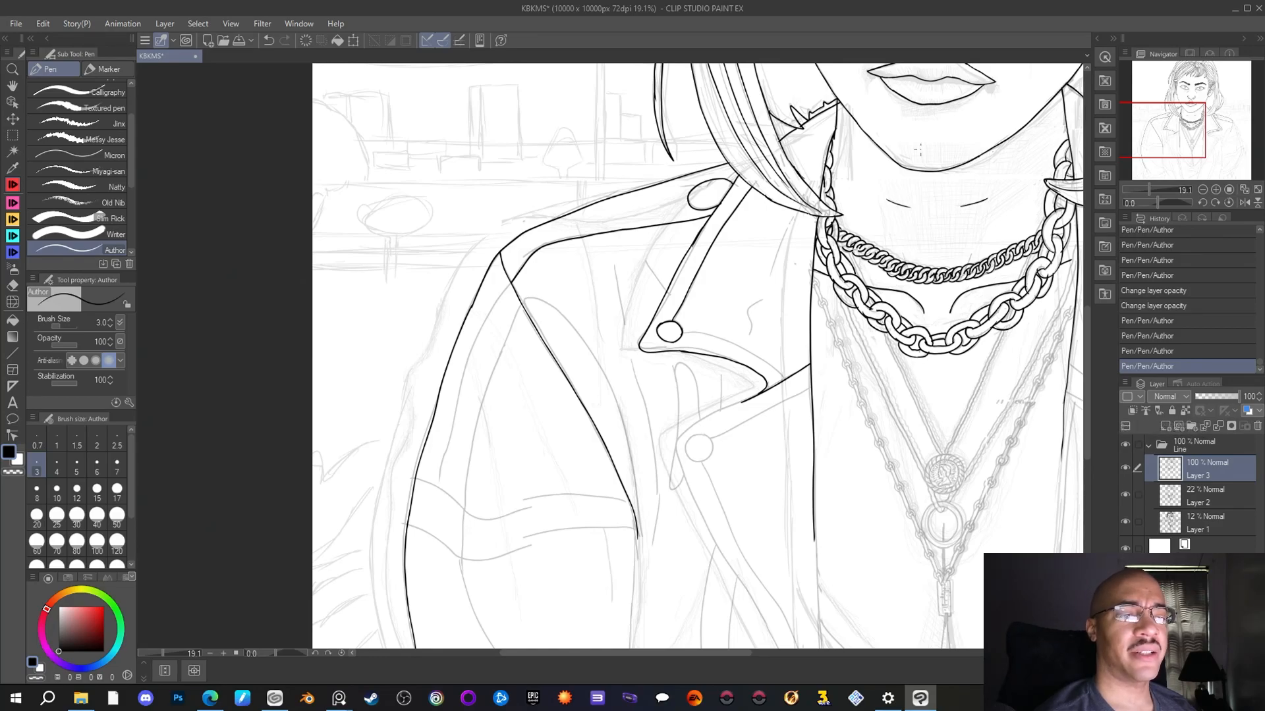
Extend the right armhole seam down to the underarm and ink the curved fold line running alongside it
{"action": "left_click_drag", "start_coordinate": [1128, 129], "coordinate": [1198, 144]}
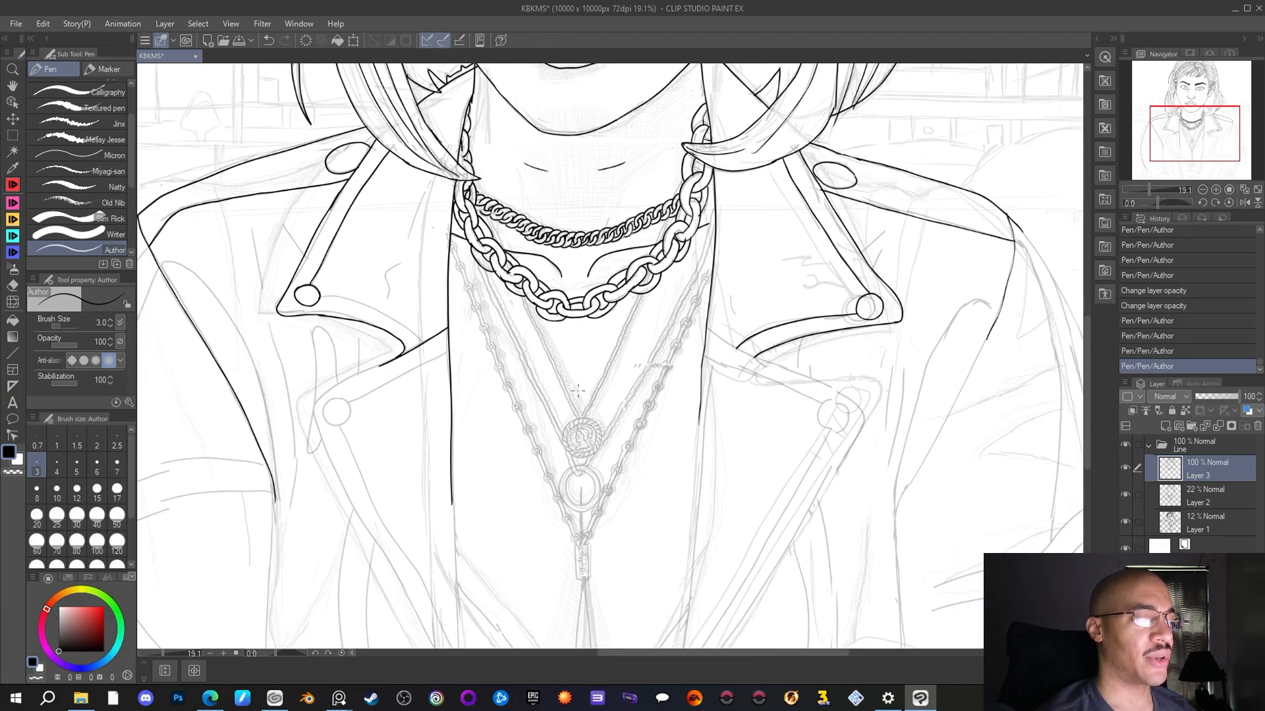
{"action": "scroll", "coordinate": [579, 390], "scroll_direction": "down", "scroll_amount": 2}
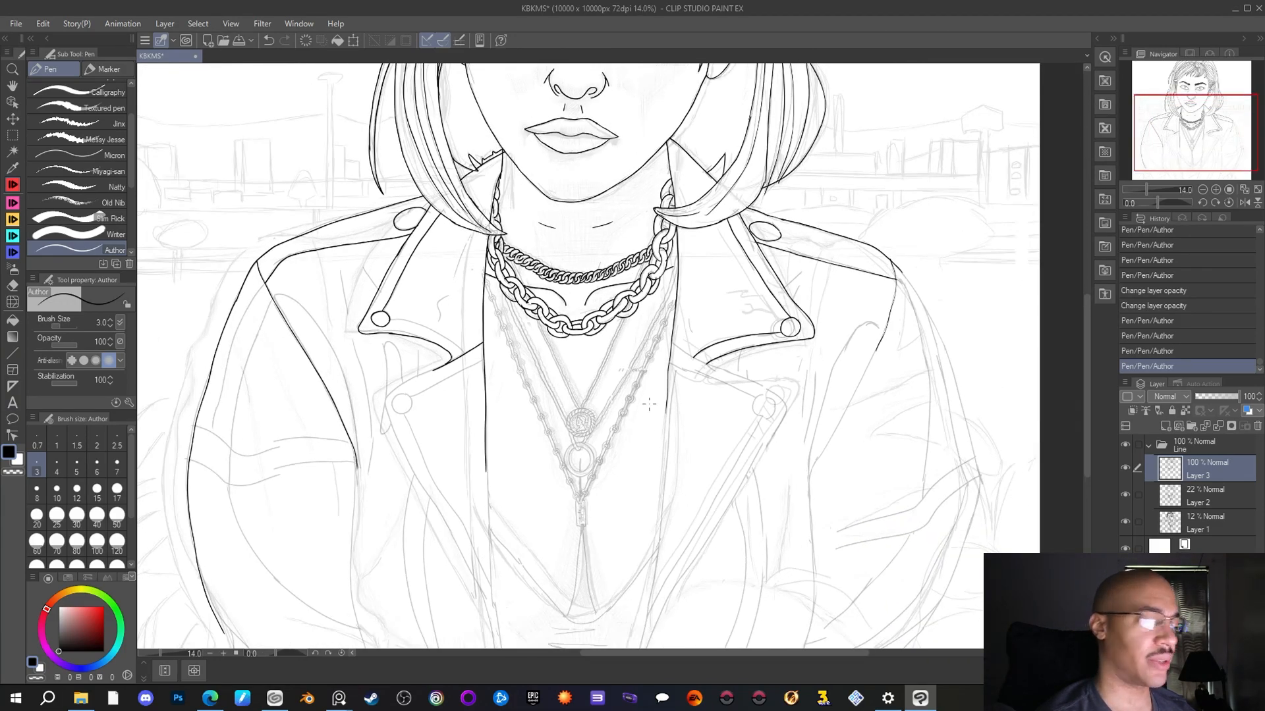
{"action": "scroll", "coordinate": [649, 404], "scroll_direction": "up", "scroll_amount": 2}
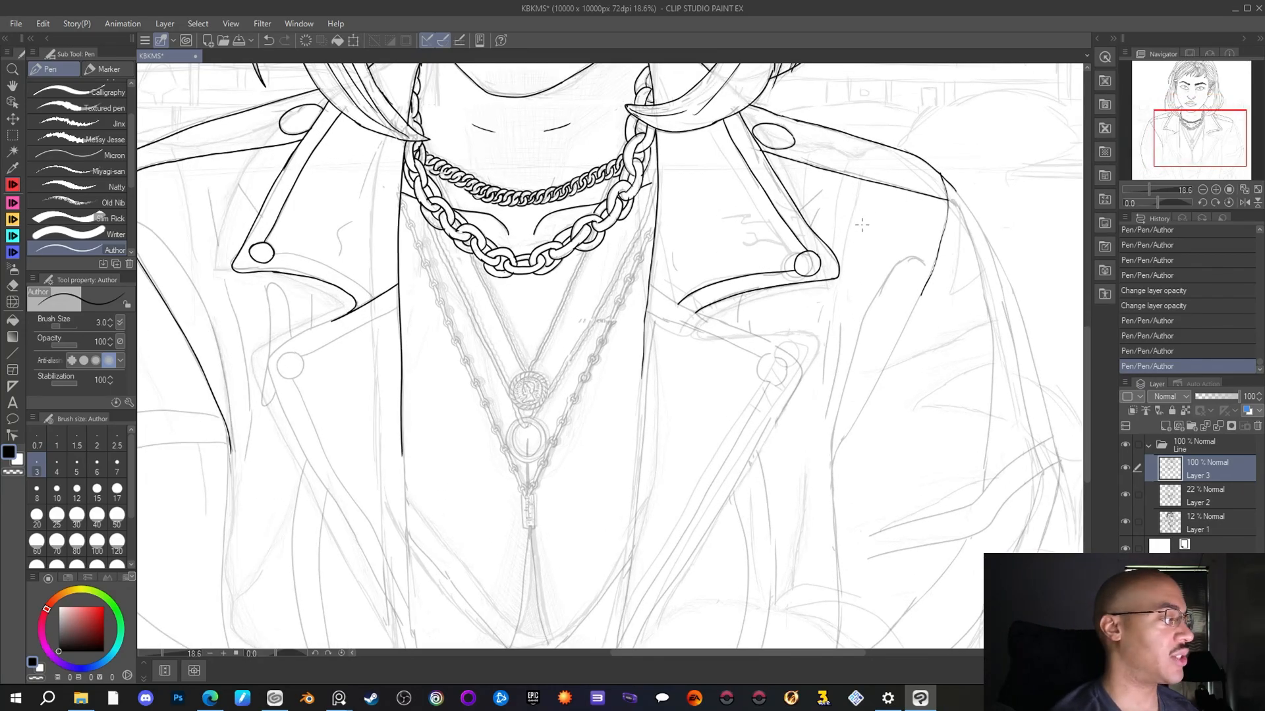
{"action": "left_click_drag", "start_coordinate": [928, 278], "coordinate": [908, 318]}
{"action": "left_click_drag", "start_coordinate": [886, 370], "coordinate": [829, 474]}
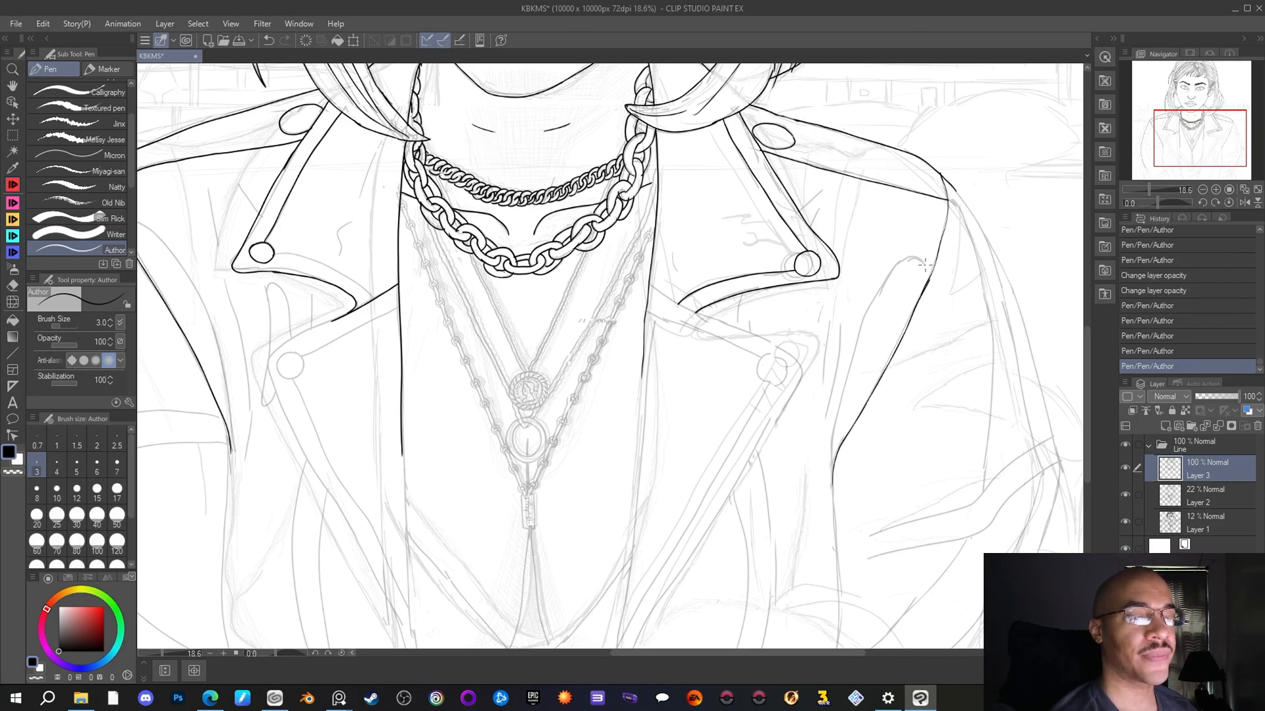
{"action": "mouse_move", "coordinate": [925, 264]}
{"action": "left_mouse_down"}
{"action": "mouse_move", "coordinate": [896, 267]}
{"action": "mouse_move", "coordinate": [848, 356]}
{"action": "mouse_move", "coordinate": [831, 467]}
{"action": "left_mouse_up"}
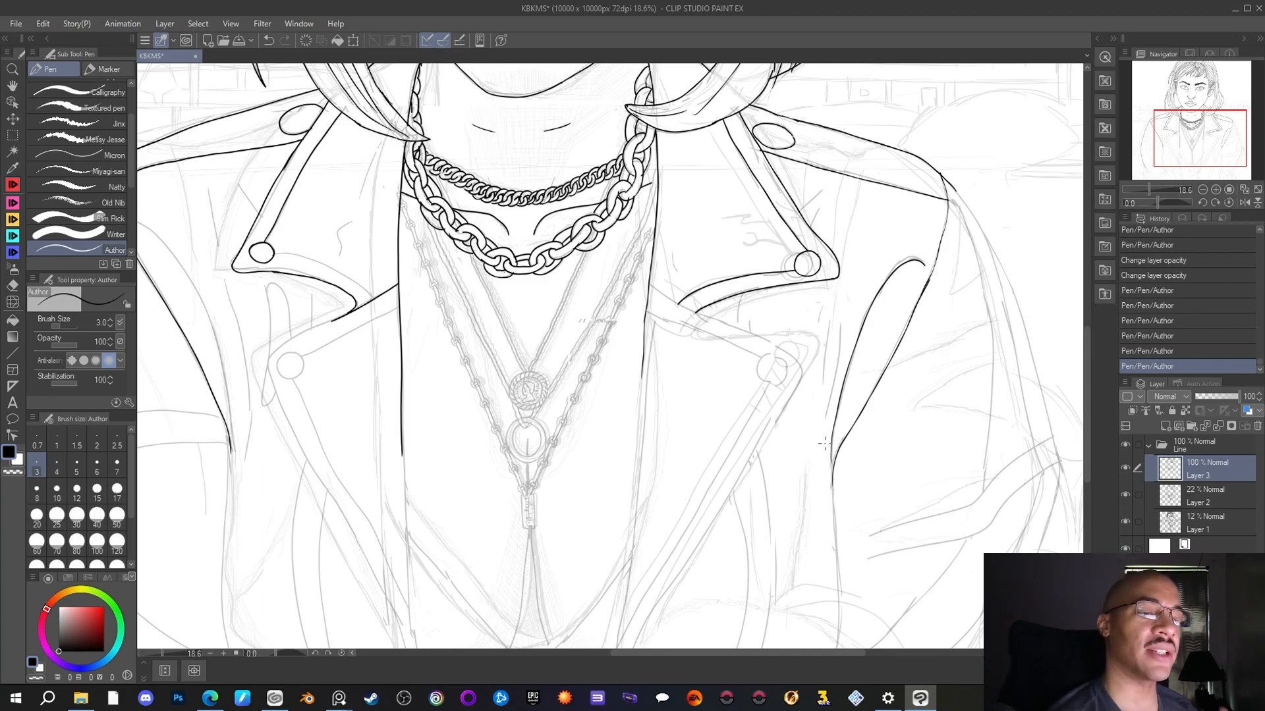
Ink the right sleeve's long inner seam and its outer contour from the shoulder down towards the elbow
{"action": "mouse_move", "coordinate": [949, 198]}
{"action": "left_mouse_down"}
{"action": "mouse_move", "coordinate": [990, 335]}
{"action": "mouse_move", "coordinate": [987, 473]}
{"action": "left_mouse_up"}
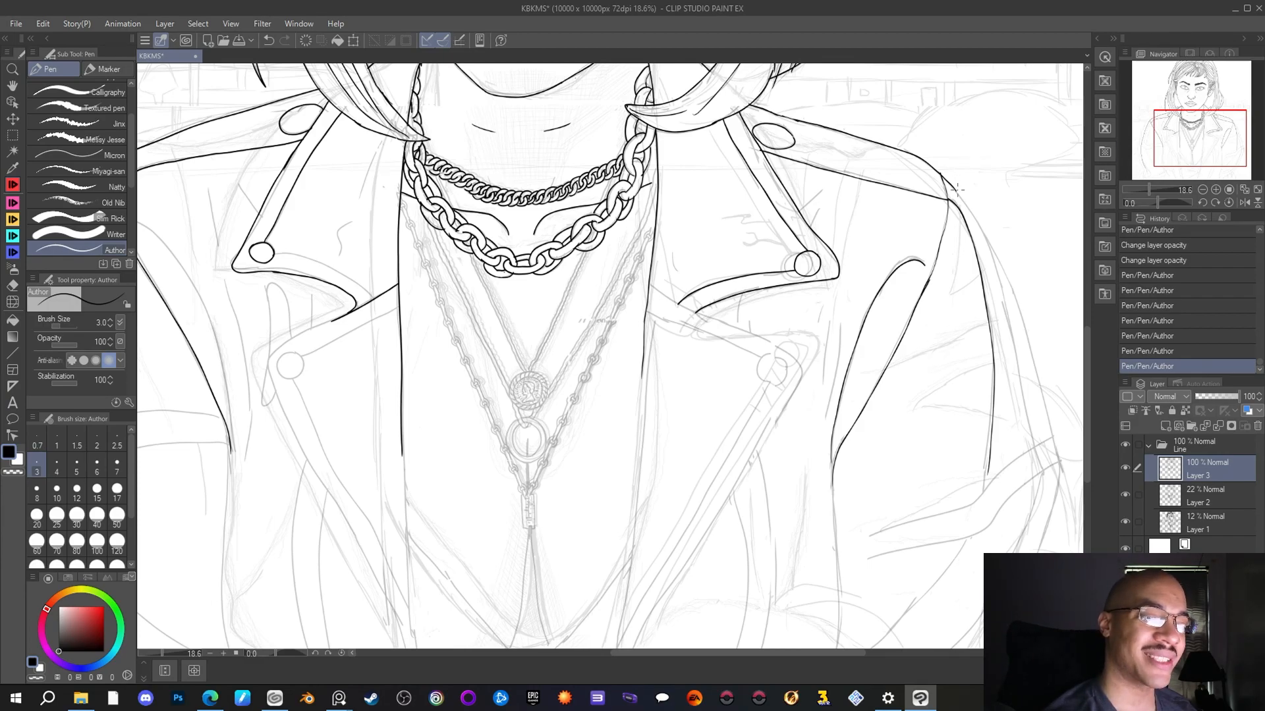
{"action": "mouse_move", "coordinate": [951, 185]}
{"action": "left_mouse_down"}
{"action": "mouse_move", "coordinate": [998, 258]}
{"action": "mouse_move", "coordinate": [1041, 386]}
{"action": "left_mouse_up"}
{"action": "left_click_drag", "start_coordinate": [1050, 415], "coordinate": [1057, 460]}
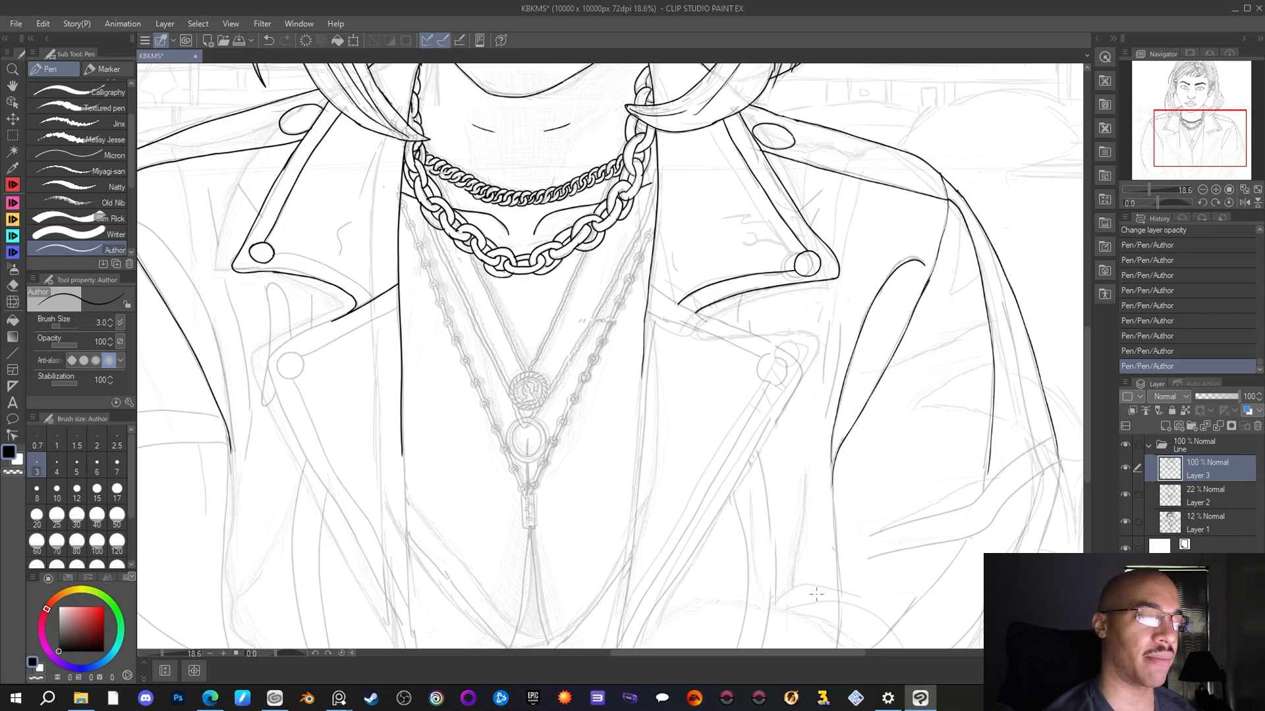
{"action": "mouse_move", "coordinate": [1202, 155]}
{"action": "left_mouse_down"}
{"action": "mouse_move", "coordinate": [1161, 157]}
{"action": "mouse_move", "coordinate": [1187, 168]}
{"action": "mouse_move", "coordinate": [1207, 142]}
{"action": "left_mouse_up"}
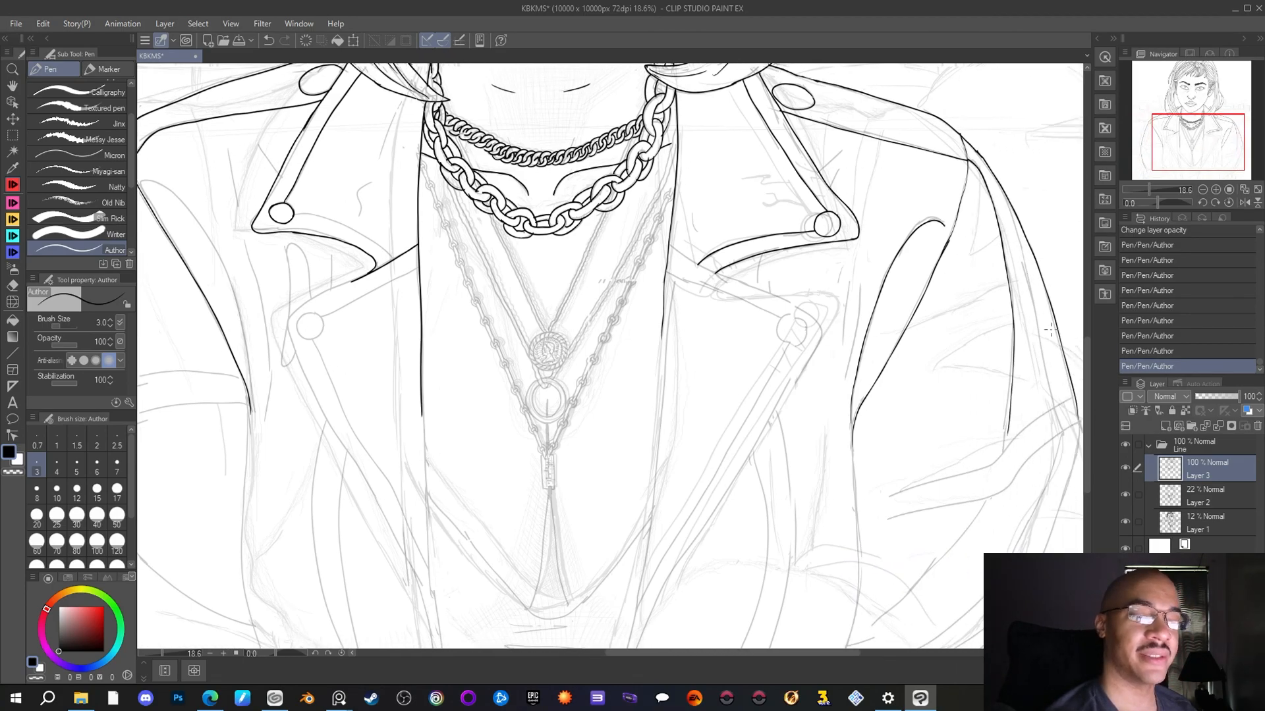
{"action": "left_click_drag", "start_coordinate": [1007, 432], "coordinate": [1002, 455]}
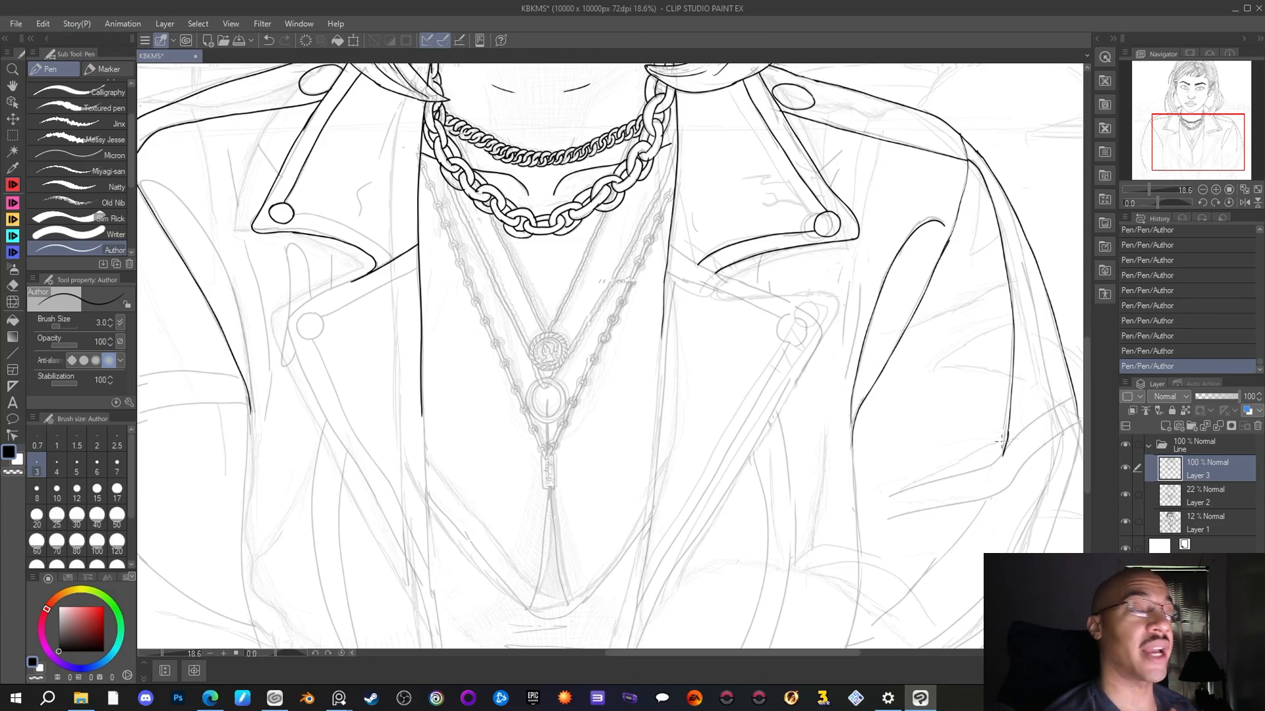
{"action": "left_click_drag", "start_coordinate": [1174, 164], "coordinate": [1180, 168]}
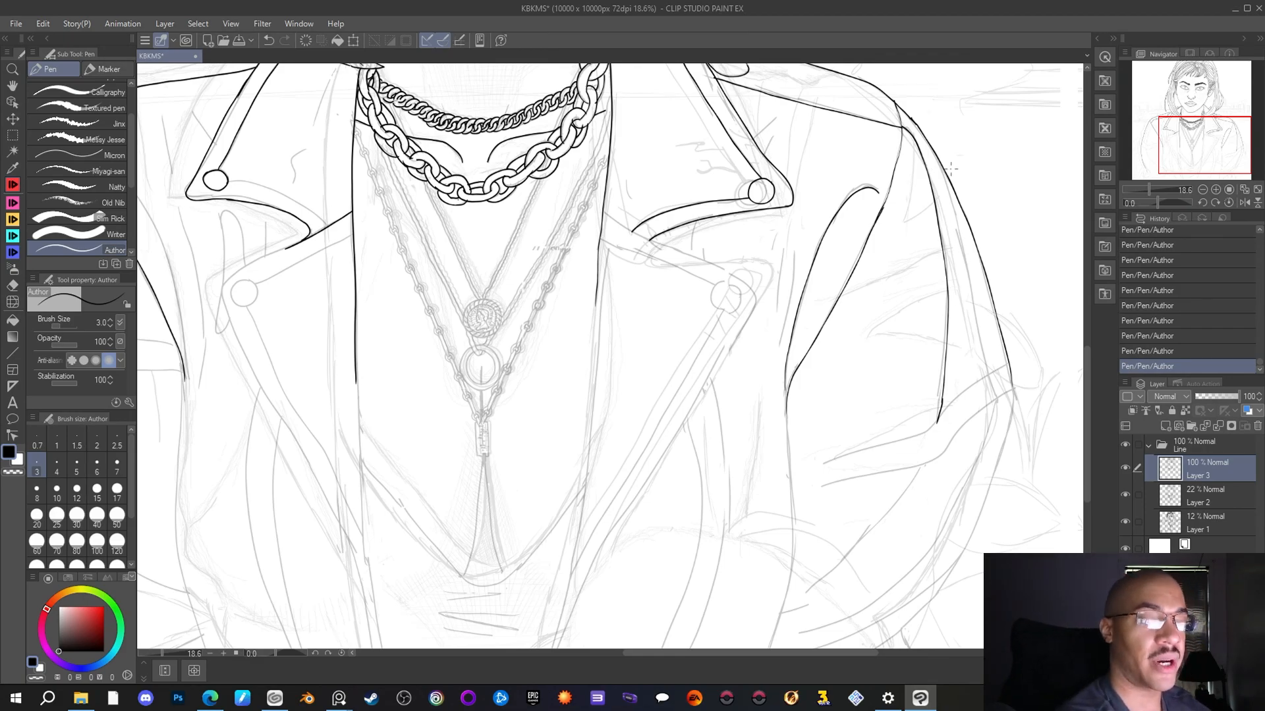
{"action": "left_click_drag", "start_coordinate": [943, 249], "coordinate": [892, 277]}
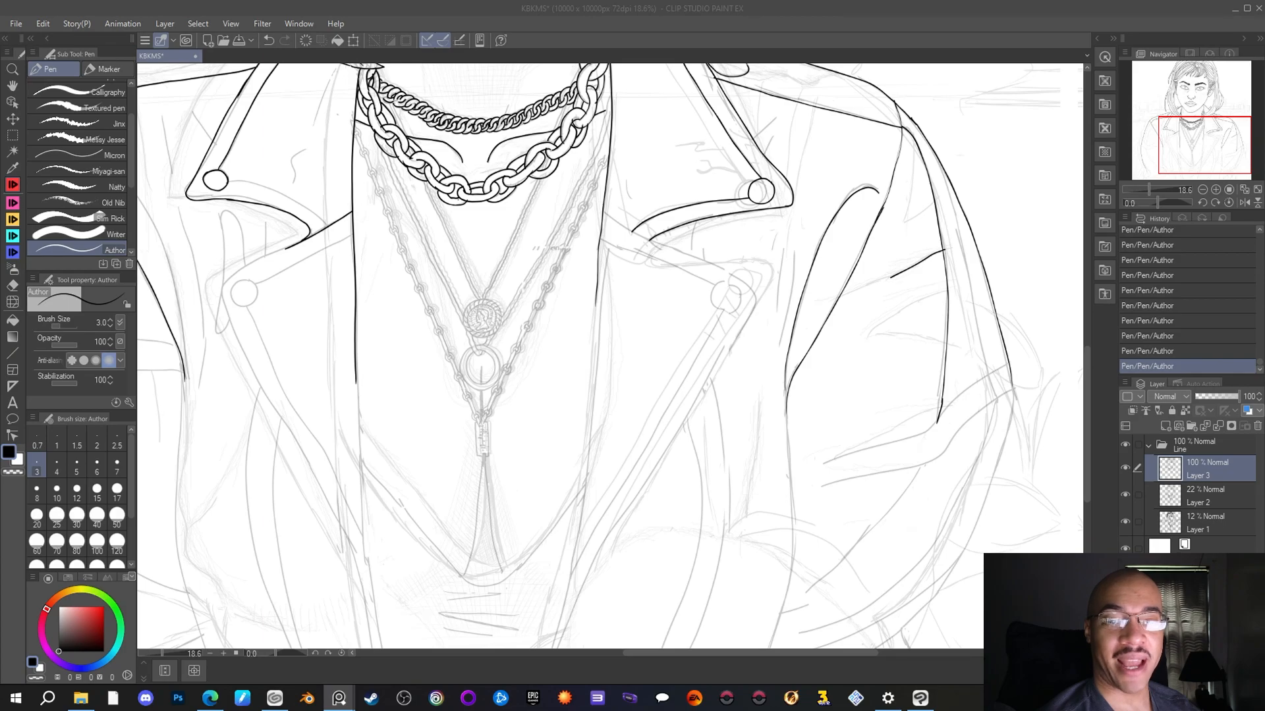
{"action": "left_click", "coordinate": [12, 285]}
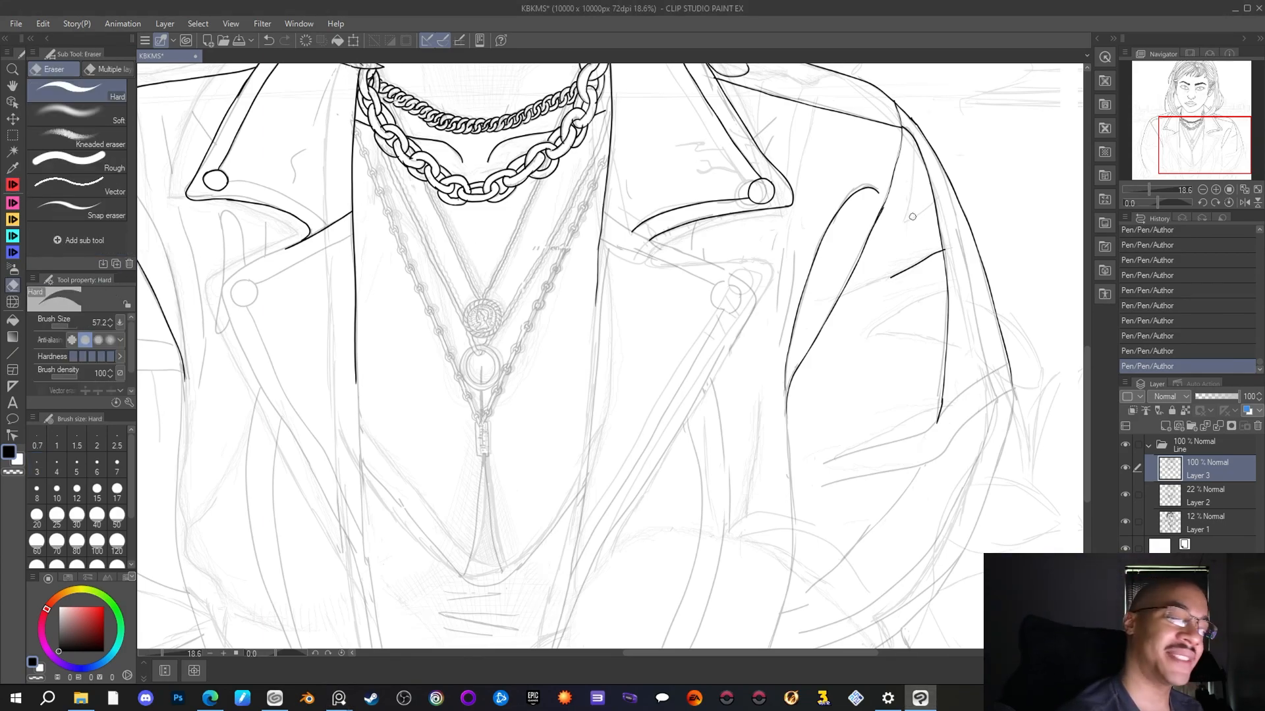
{"action": "left_click_drag", "start_coordinate": [888, 283], "coordinate": [950, 253]}
Ink a second line inside the right sleeve's outer contour and the curved seam across the sleeve near the elbow, erasing stray overlaps
{"action": "left_click", "coordinate": [12, 185]}
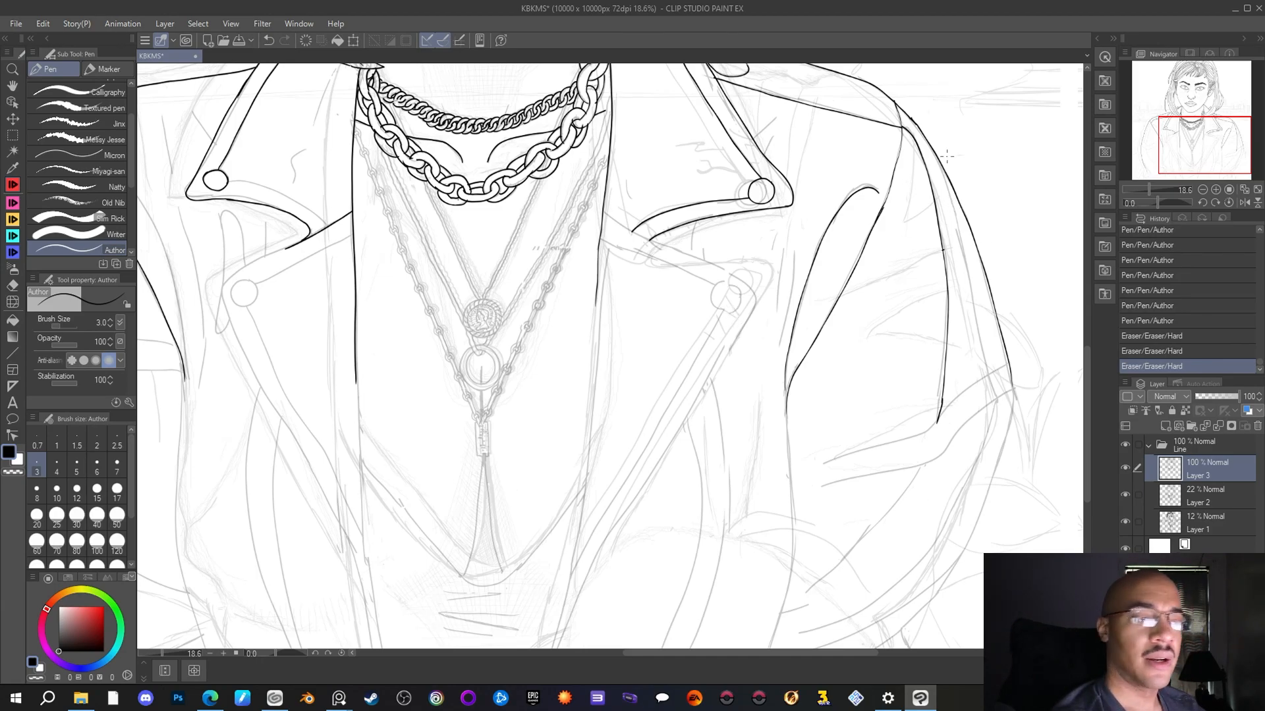
{"action": "left_click_drag", "start_coordinate": [940, 162], "coordinate": [996, 404]}
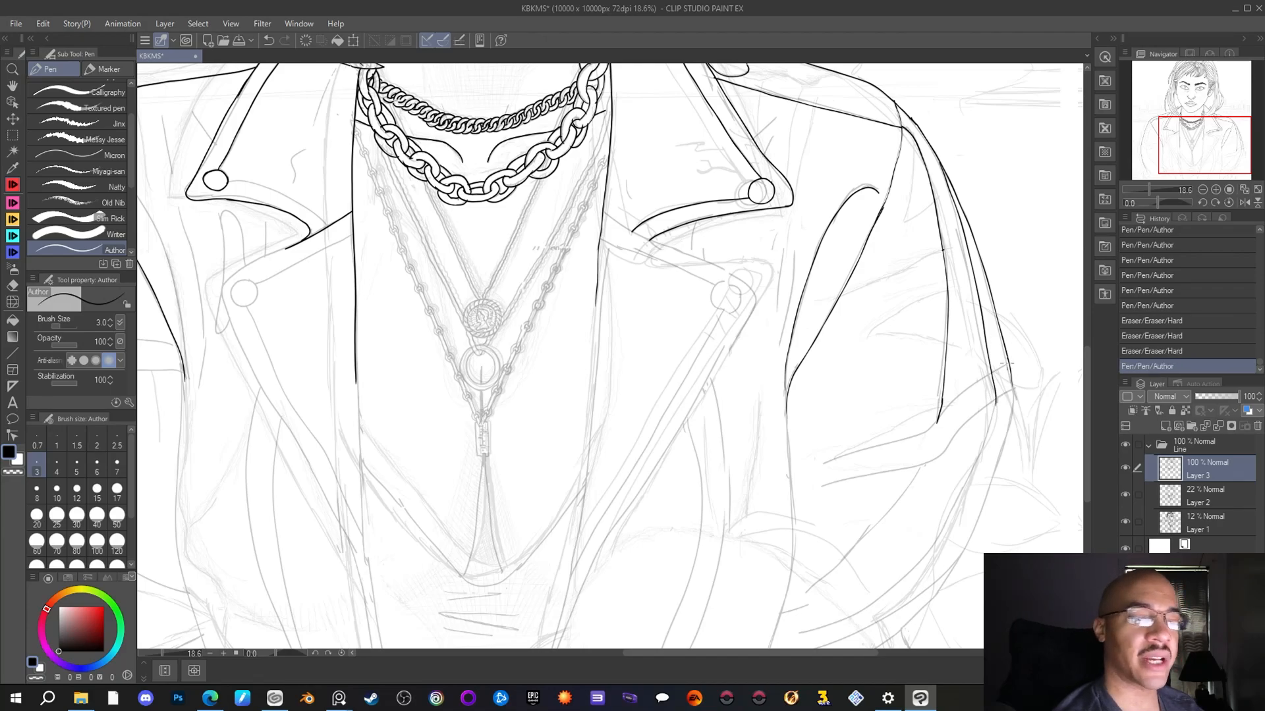
{"action": "mouse_move", "coordinate": [1009, 363]}
{"action": "left_mouse_down"}
{"action": "mouse_move", "coordinate": [926, 428]}
{"action": "mouse_move", "coordinate": [849, 460]}
{"action": "mouse_move", "coordinate": [906, 440]}
{"action": "left_mouse_up"}
{"action": "key", "text": "e"}
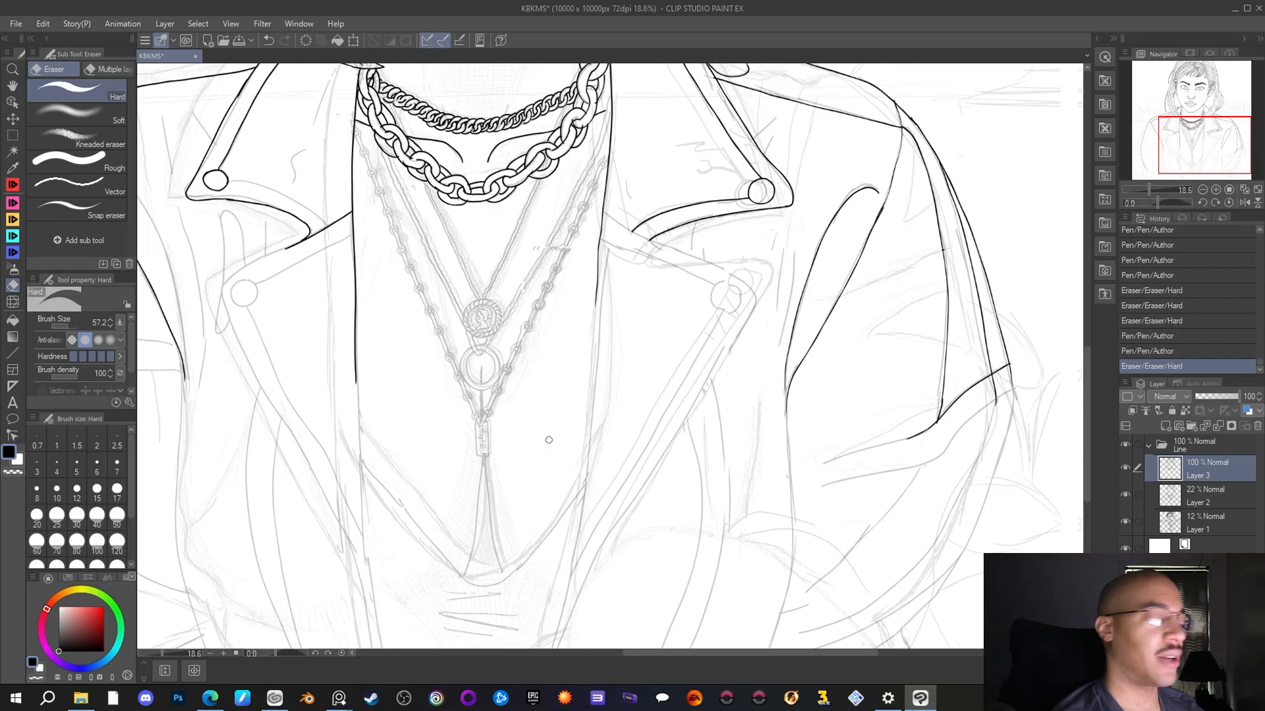
{"action": "left_click", "coordinate": [13, 187]}
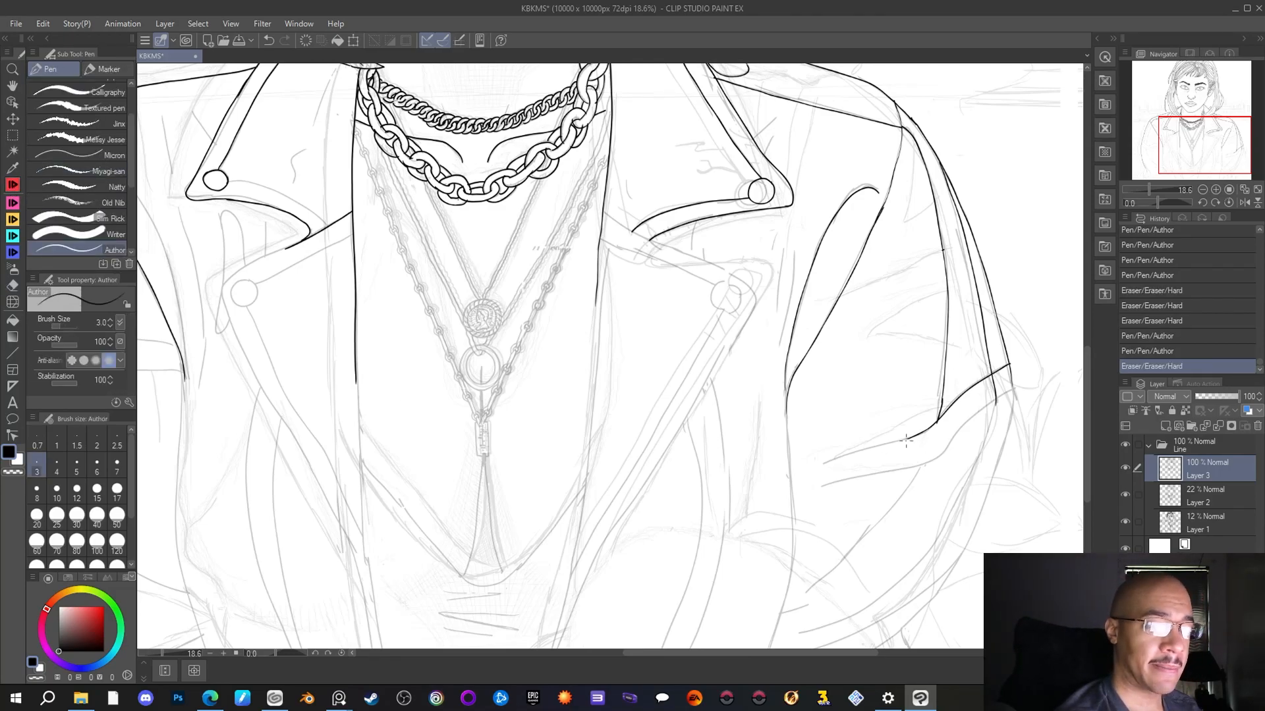
{"action": "left_click_drag", "start_coordinate": [910, 439], "coordinate": [823, 463]}
Ink the right side line of the jacket body from the underarm down towards the canvas's lower edge
{"action": "mouse_move", "coordinate": [784, 393]}
{"action": "left_mouse_down"}
{"action": "mouse_move", "coordinate": [796, 540]}
{"action": "mouse_move", "coordinate": [769, 646]}
{"action": "left_mouse_up"}
{"action": "mouse_move", "coordinate": [1188, 152]}
{"action": "left_mouse_down"}
{"action": "mouse_move", "coordinate": [1186, 169]}
{"action": "mouse_move", "coordinate": [1183, 153]}
{"action": "left_mouse_up"}
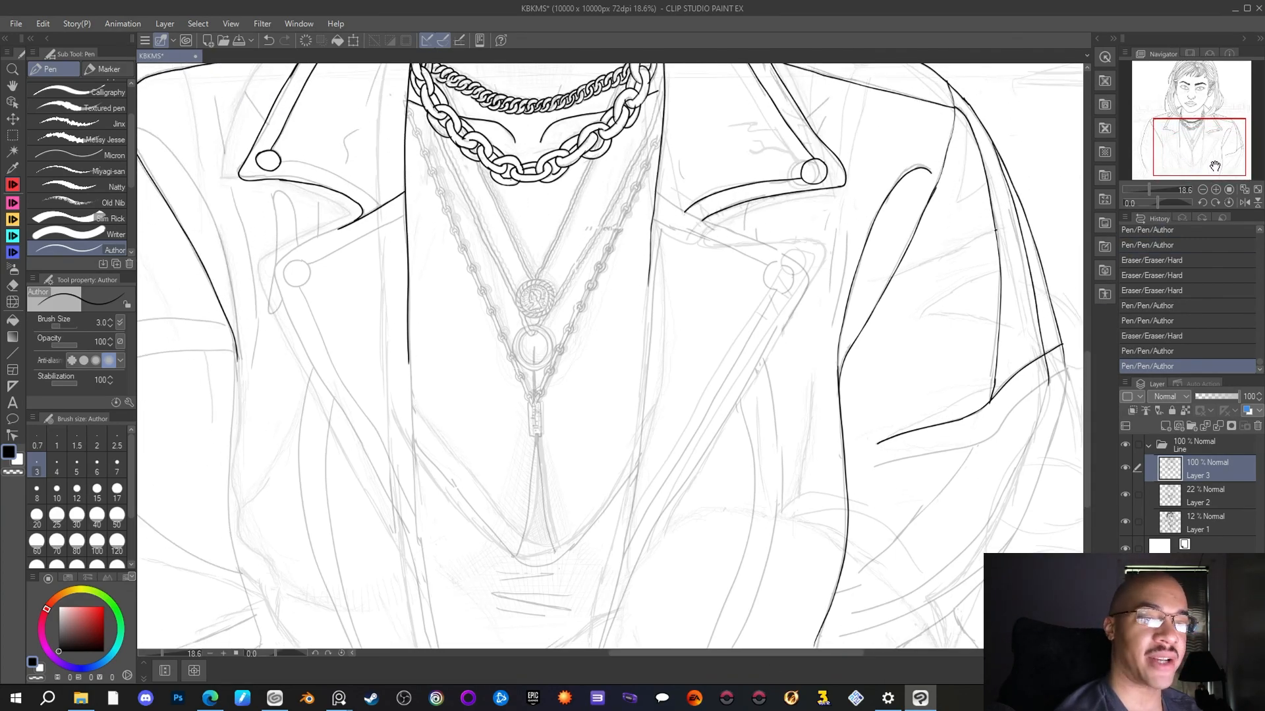
{"action": "scroll", "coordinate": [930, 285], "scroll_direction": "down", "scroll_amount": 2}
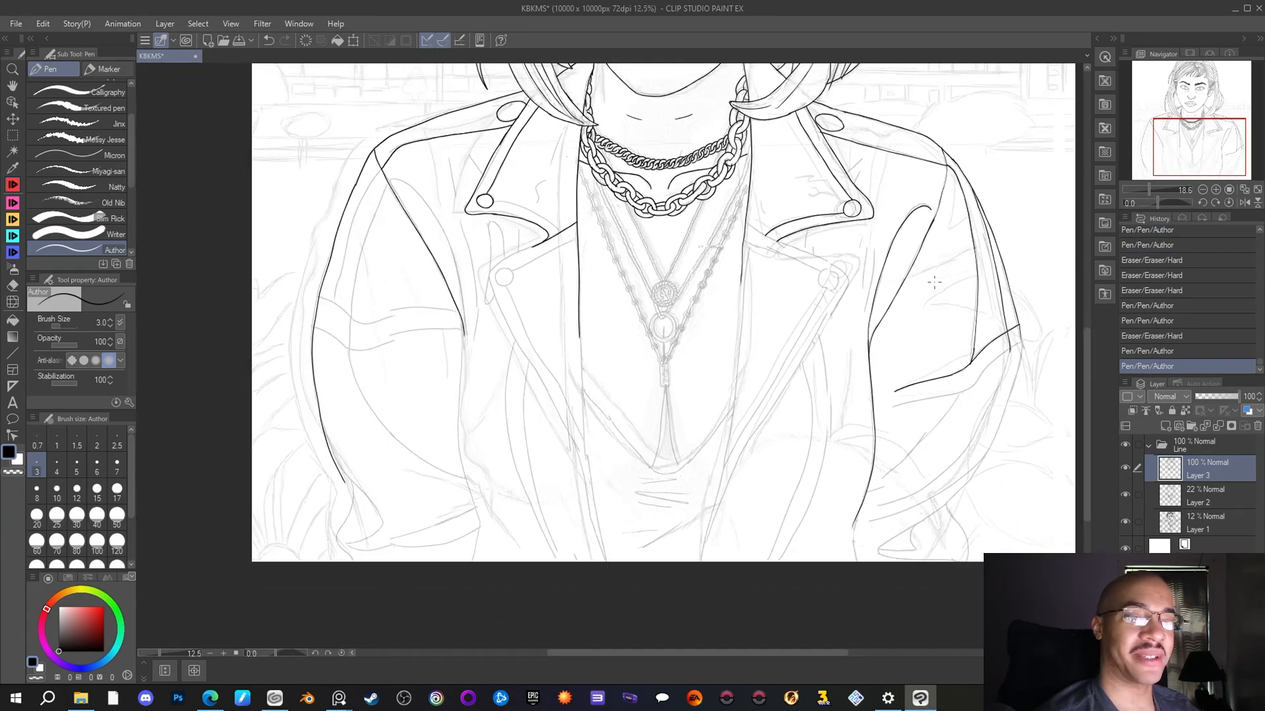
{"action": "left_click_drag", "start_coordinate": [1172, 139], "coordinate": [1187, 130]}
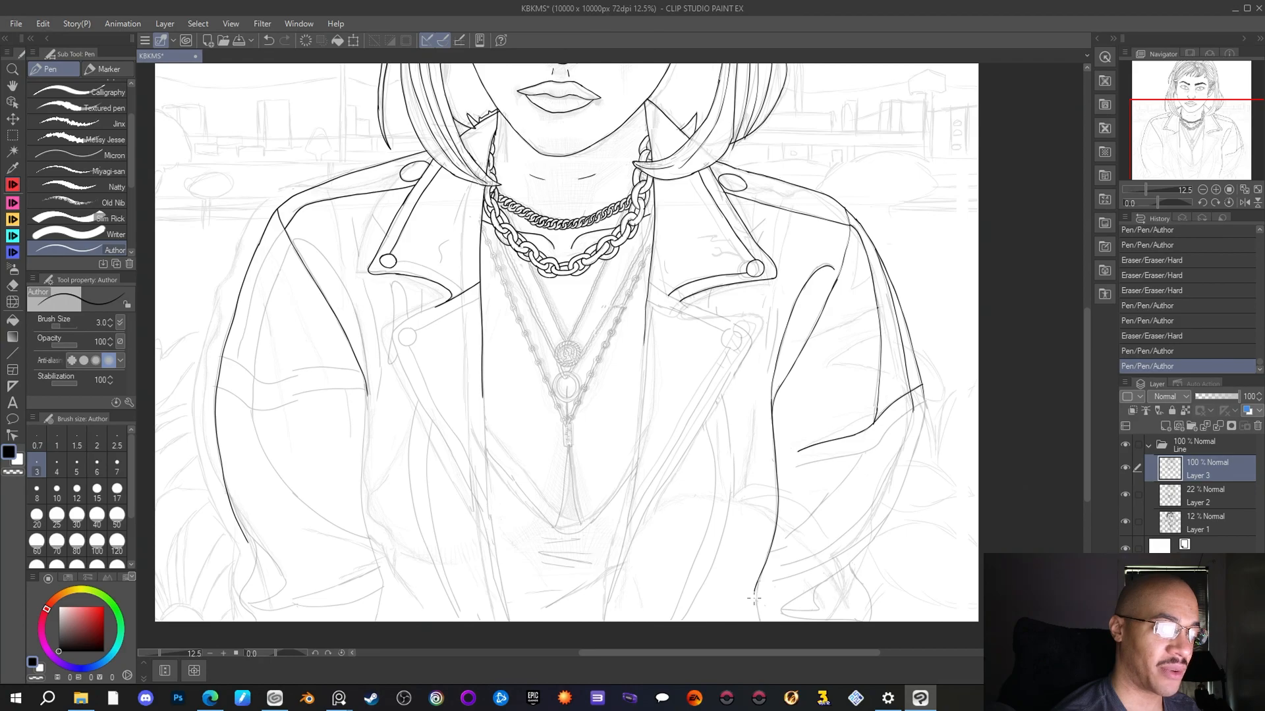
Extend the jacket's right side line to the canvas edge and ink the right sleeve's elbow folds and lower outer contour
{"action": "left_click_drag", "start_coordinate": [759, 628], "coordinate": [757, 600]}
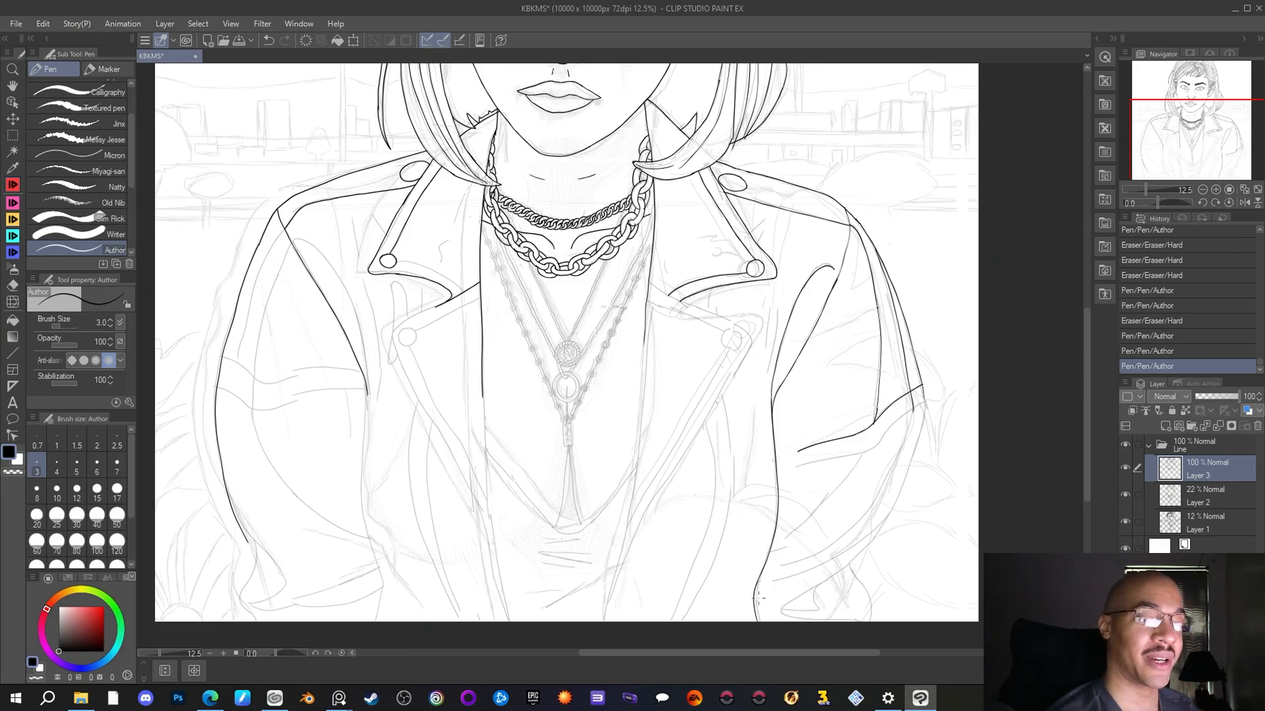
{"action": "mouse_move", "coordinate": [924, 402]}
{"action": "left_mouse_down"}
{"action": "mouse_move", "coordinate": [873, 448]}
{"action": "mouse_move", "coordinate": [794, 472]}
{"action": "mouse_move", "coordinate": [864, 452]}
{"action": "mouse_move", "coordinate": [785, 538]}
{"action": "left_mouse_up"}
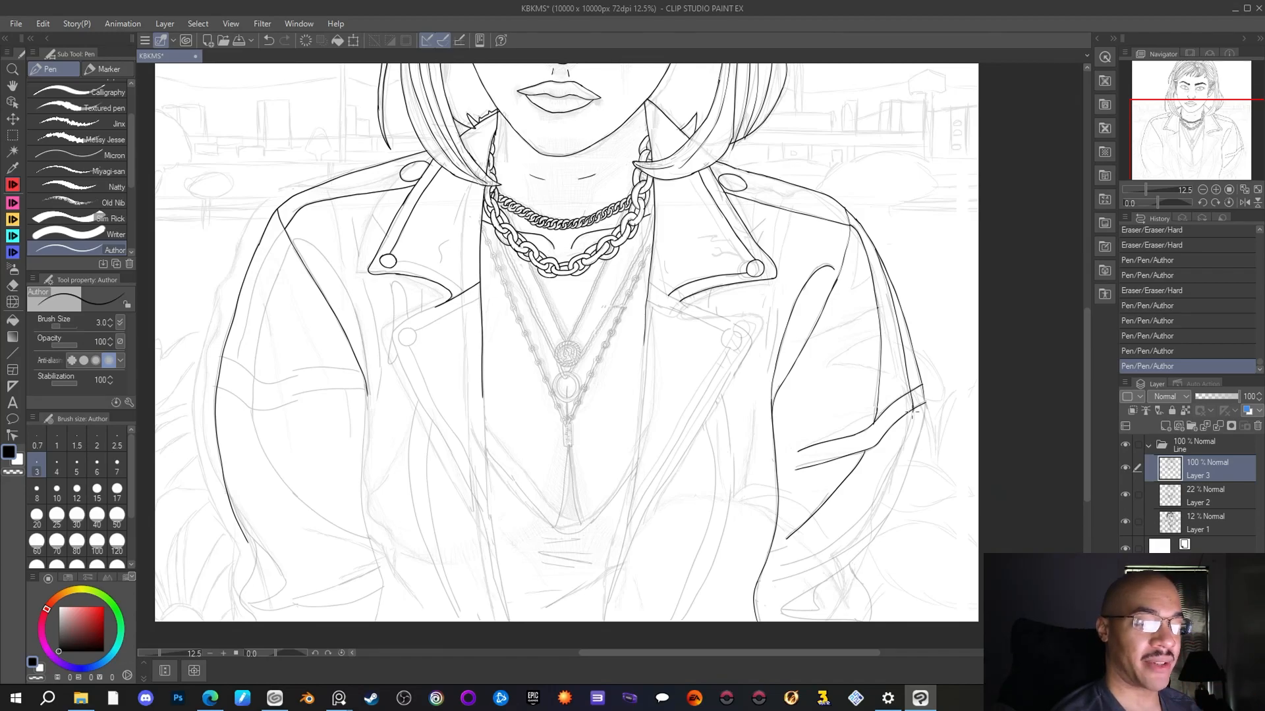
{"action": "mouse_move", "coordinate": [915, 412]}
{"action": "left_mouse_down"}
{"action": "mouse_move", "coordinate": [847, 532]}
{"action": "mouse_move", "coordinate": [776, 568]}
{"action": "left_mouse_up"}
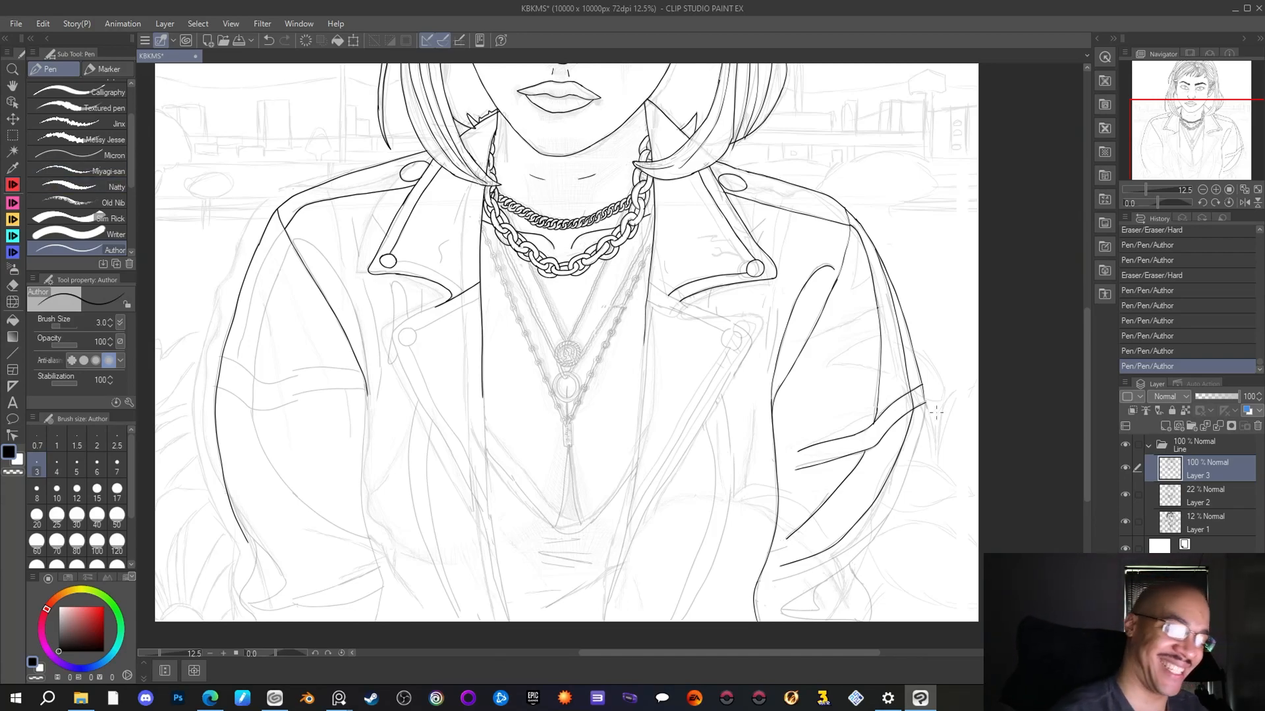
{"action": "mouse_move", "coordinate": [922, 386]}
{"action": "left_mouse_down"}
{"action": "mouse_move", "coordinate": [919, 443]}
{"action": "mouse_move", "coordinate": [888, 513]}
{"action": "mouse_move", "coordinate": [846, 551]}
{"action": "mouse_move", "coordinate": [772, 581]}
{"action": "left_mouse_up"}
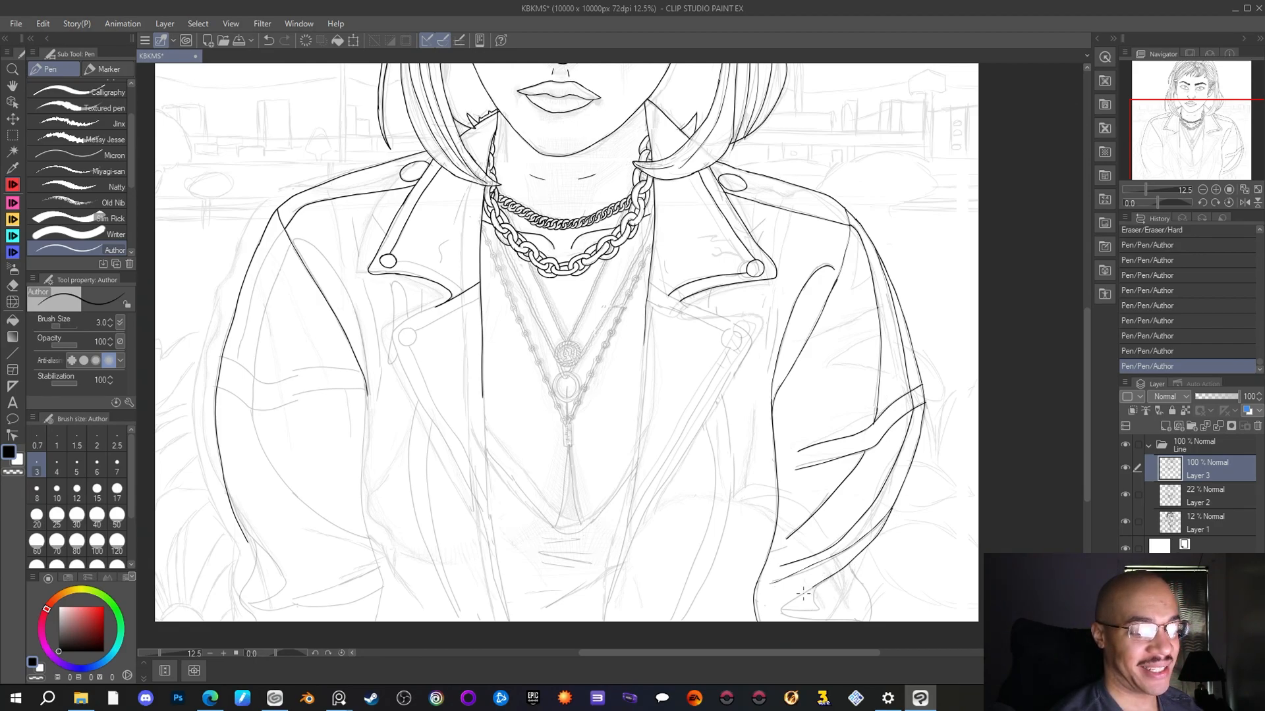
Ink the gathered end of the right sleeve, with its outer edge and the small folded opening at the canvas's lower edge
{"action": "left_click_drag", "start_coordinate": [787, 623], "coordinate": [779, 612]}
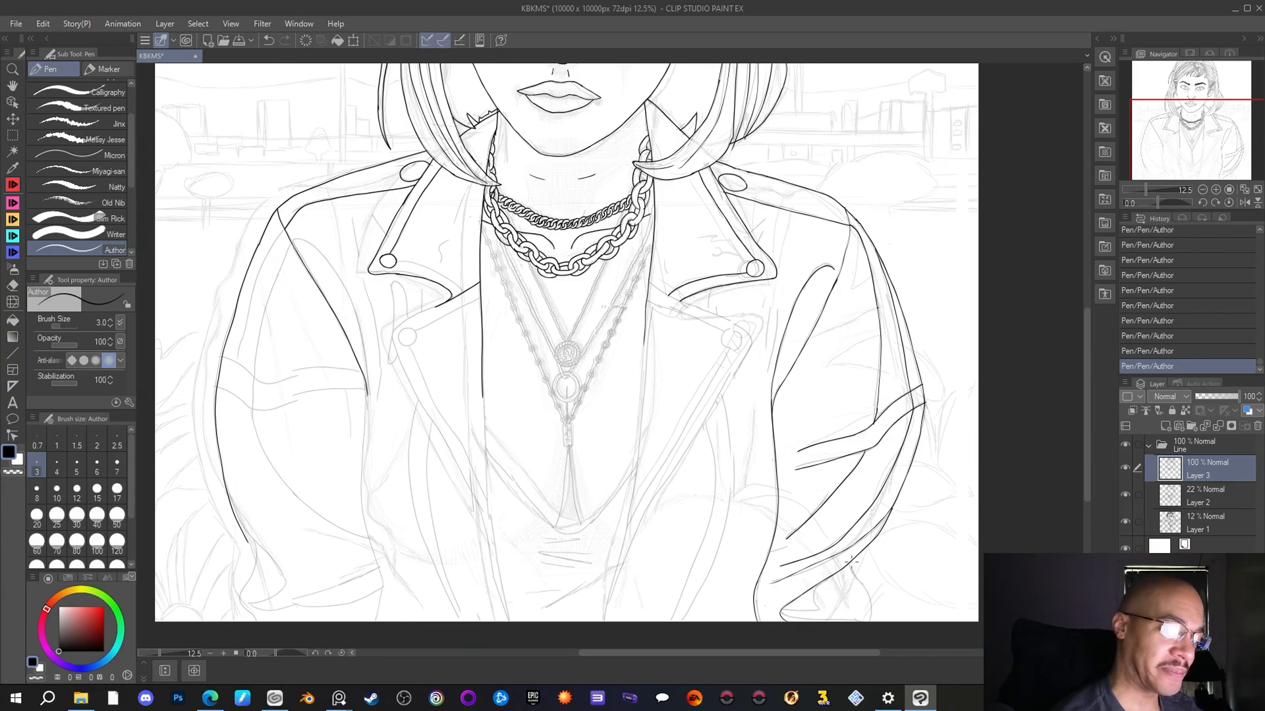
{"action": "left_click_drag", "start_coordinate": [851, 564], "coordinate": [868, 598]}
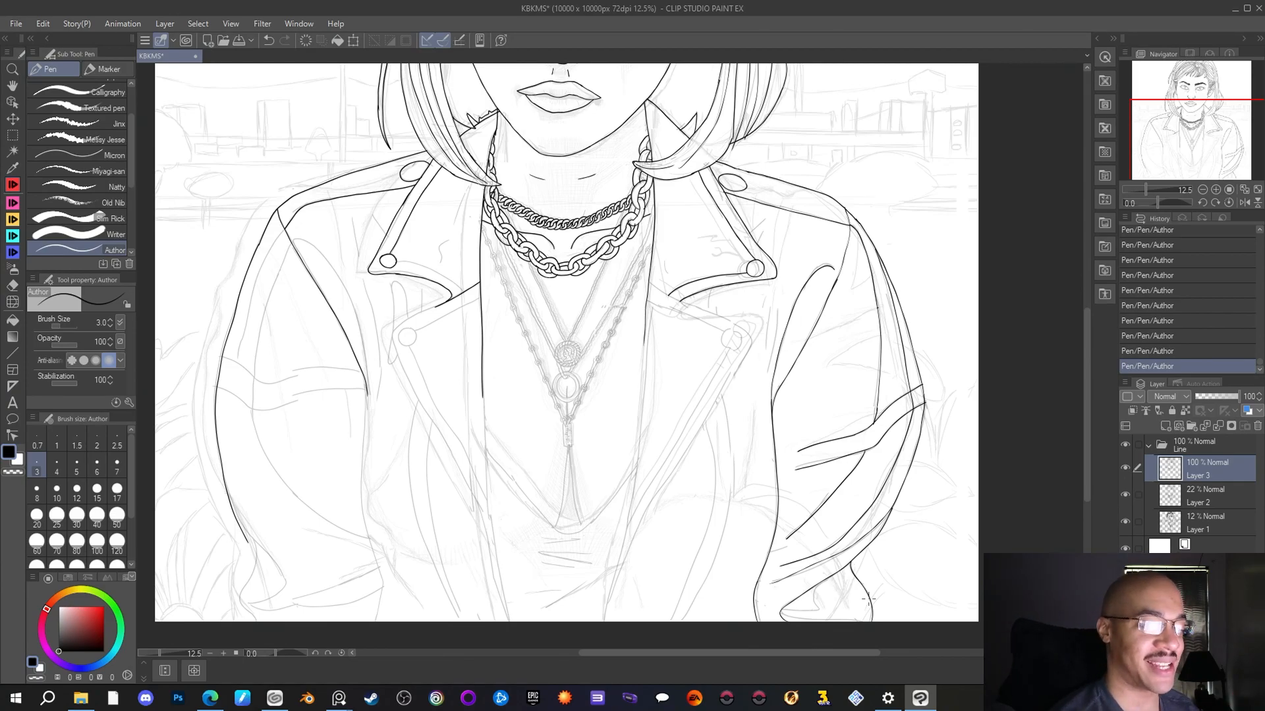
{"action": "scroll", "coordinate": [867, 598], "scroll_direction": "down", "scroll_amount": 3}
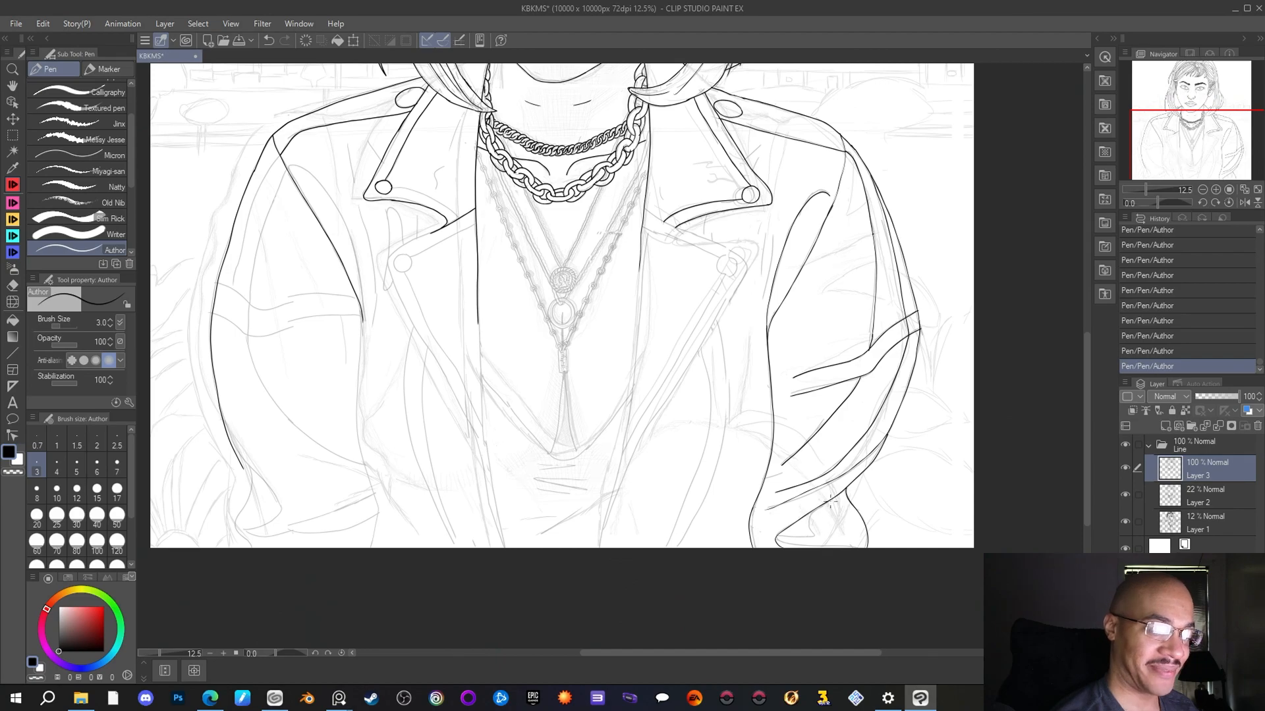
{"action": "left_click_drag", "start_coordinate": [809, 527], "coordinate": [797, 538]}
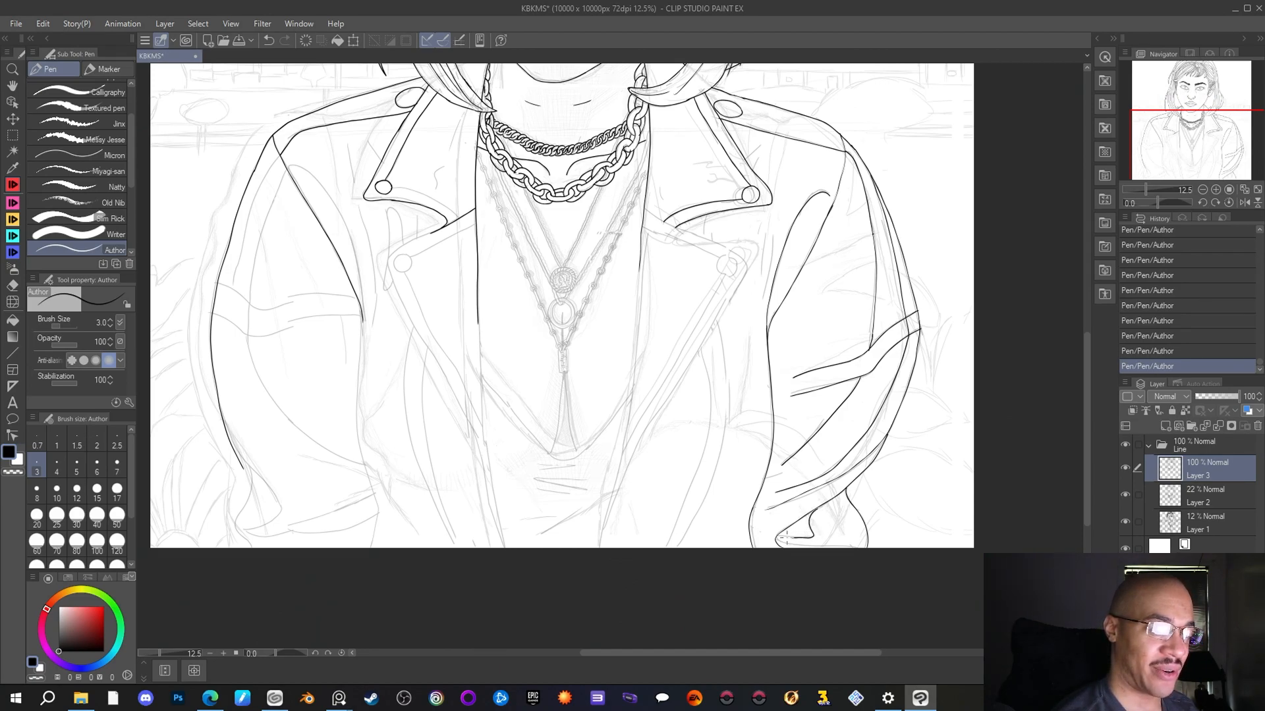
Ink short crease strokes beside the right collar, under its lower edge and next to the right armhole fold
{"action": "left_click_drag", "start_coordinate": [1175, 138], "coordinate": [1179, 112]}
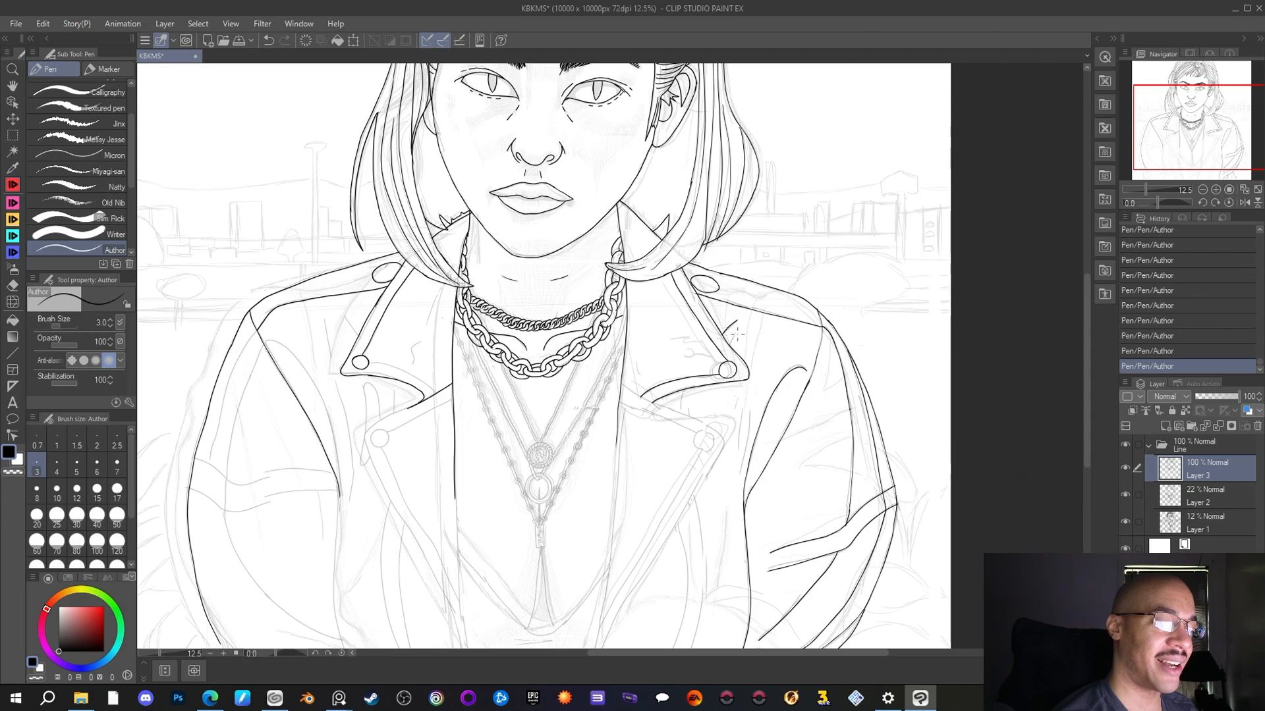
{"action": "mouse_move", "coordinate": [1182, 154]}
{"action": "left_mouse_down"}
{"action": "mouse_move", "coordinate": [1182, 126]}
{"action": "mouse_move", "coordinate": [1179, 146]}
{"action": "left_mouse_up"}
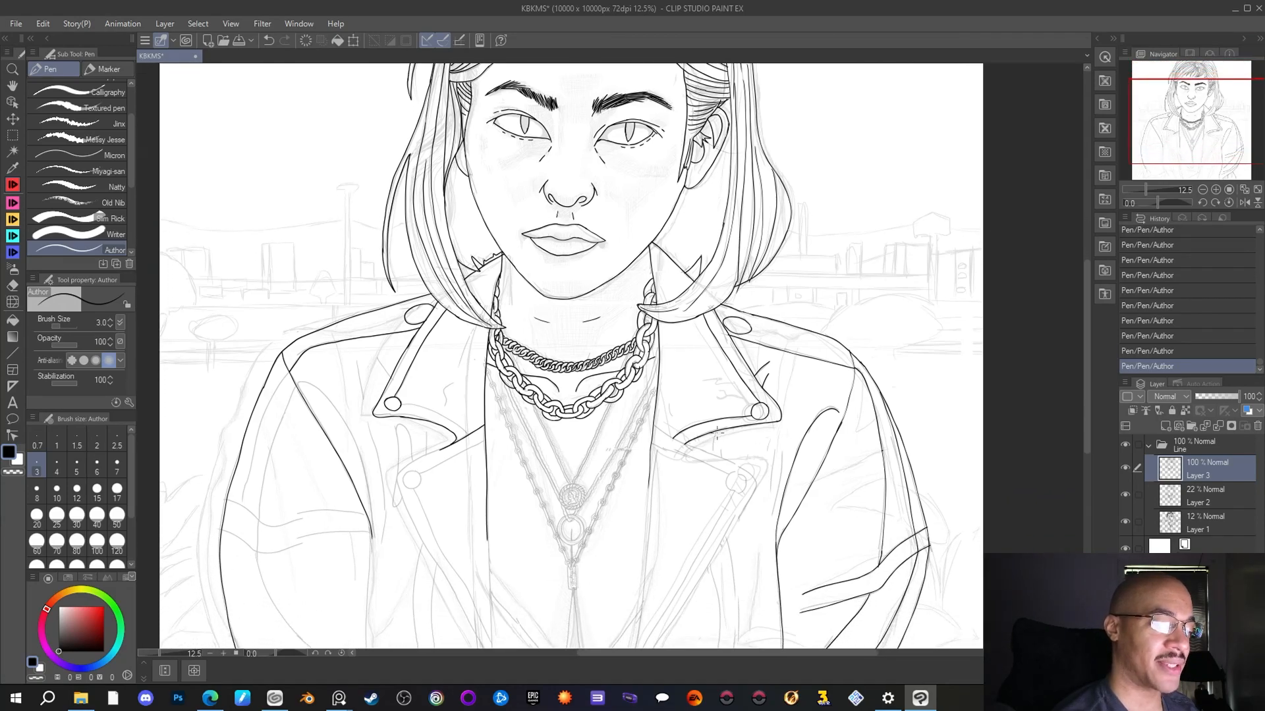
{"action": "left_click_drag", "start_coordinate": [717, 431], "coordinate": [713, 450]}
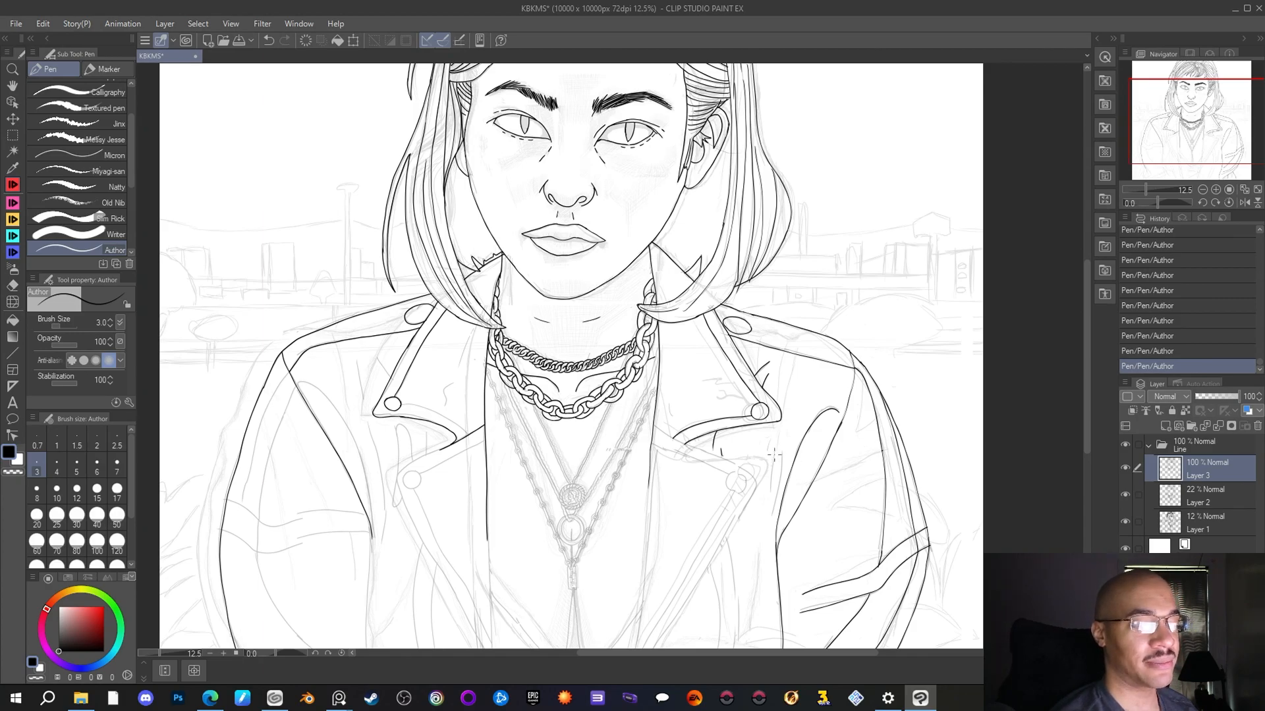
{"action": "left_click_drag", "start_coordinate": [775, 452], "coordinate": [772, 471]}
{"action": "mouse_move", "coordinate": [770, 486]}
{"action": "left_mouse_down"}
{"action": "mouse_move", "coordinate": [781, 451]}
{"action": "mouse_move", "coordinate": [769, 518]}
{"action": "left_mouse_up"}
Ink the right lower lapel's outline and the long crease beside it, cleaning up and redrawing the lines at its inner corner
{"action": "mouse_move", "coordinate": [1189, 125]}
{"action": "left_mouse_down"}
{"action": "mouse_move", "coordinate": [1184, 105]}
{"action": "mouse_move", "coordinate": [1181, 151]}
{"action": "left_mouse_up"}
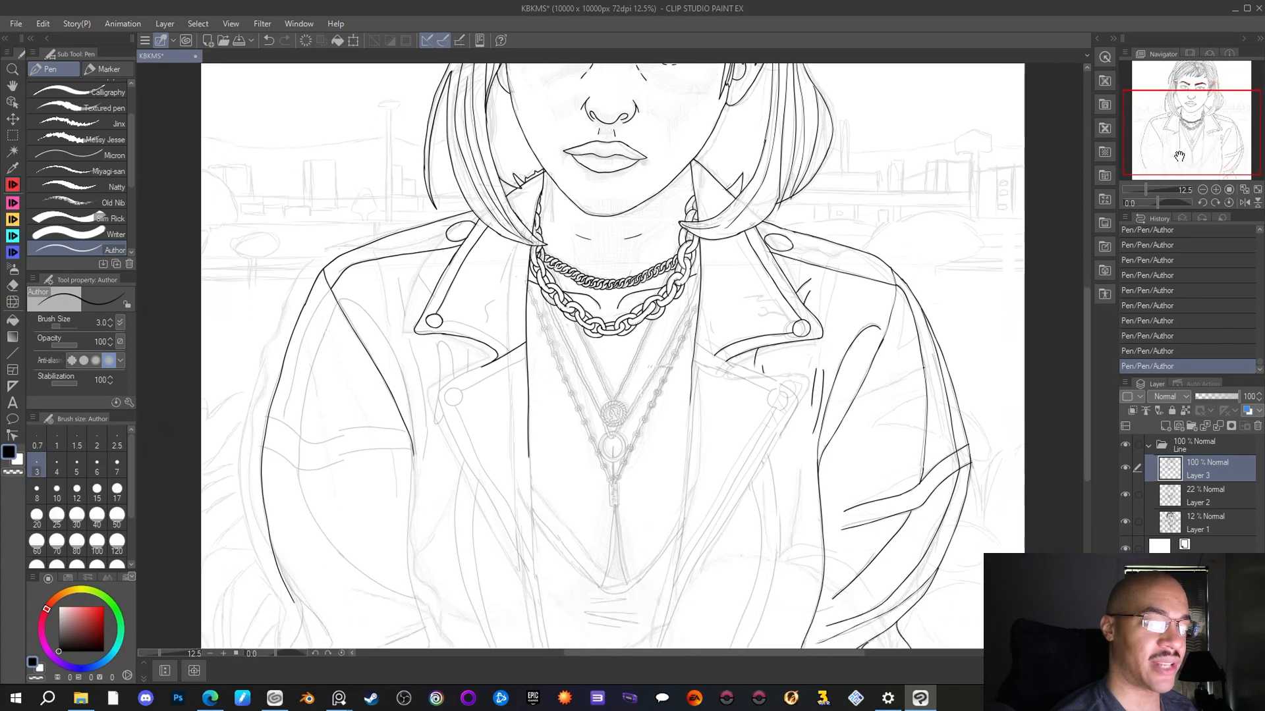
{"action": "left_click_drag", "start_coordinate": [801, 472], "coordinate": [792, 542]}
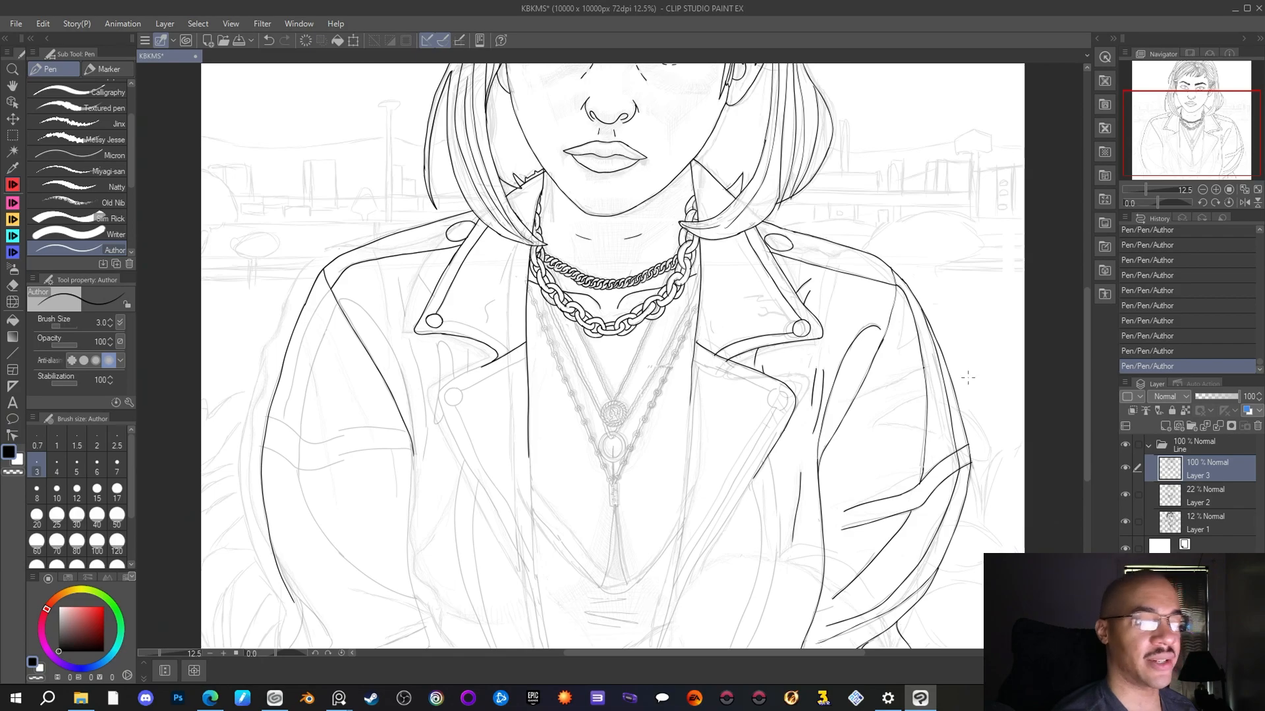
{"action": "key", "text": "e"}
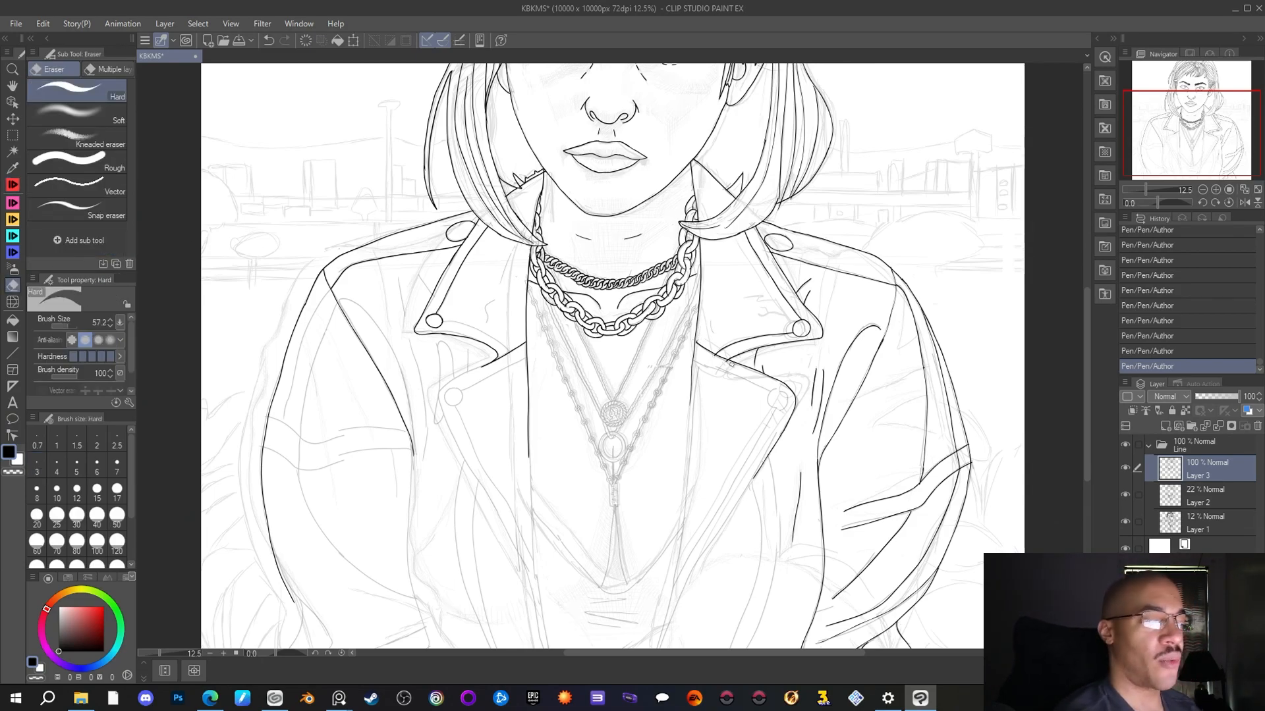
{"action": "left_click_drag", "start_coordinate": [713, 355], "coordinate": [699, 339]}
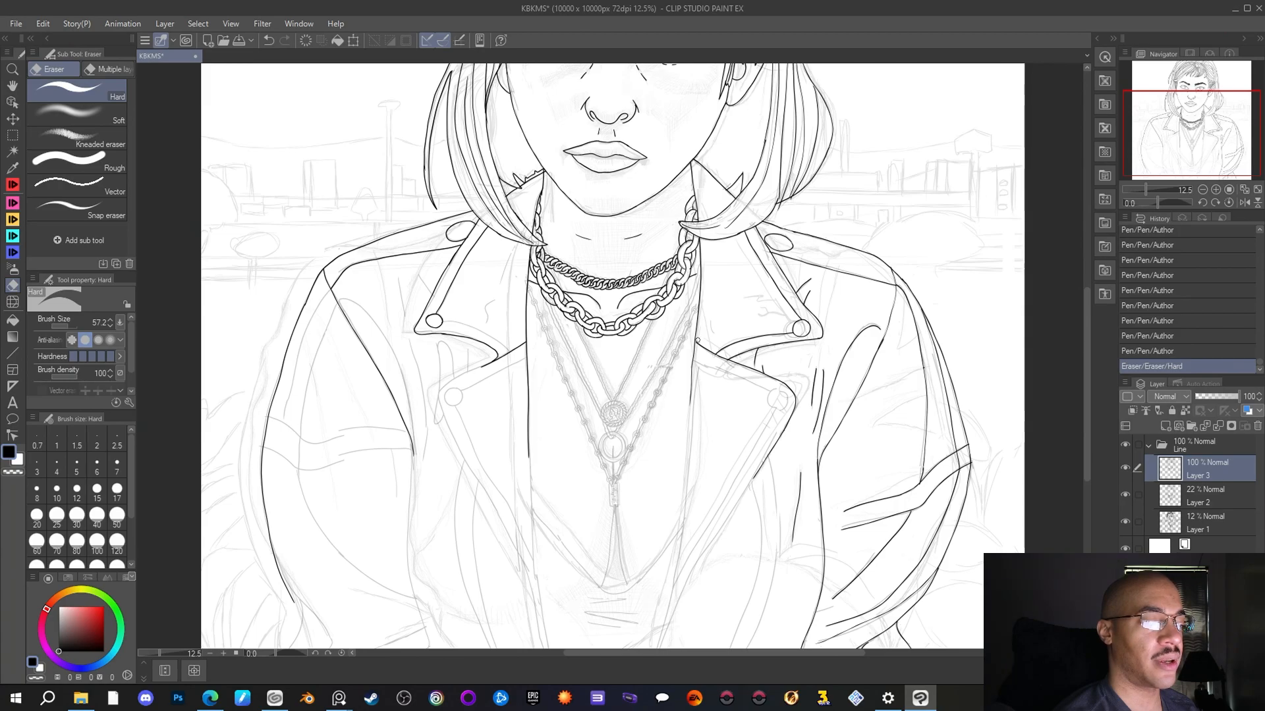
{"action": "left_click_drag", "start_coordinate": [696, 340], "coordinate": [728, 307]}
{"action": "key", "text": "p"}
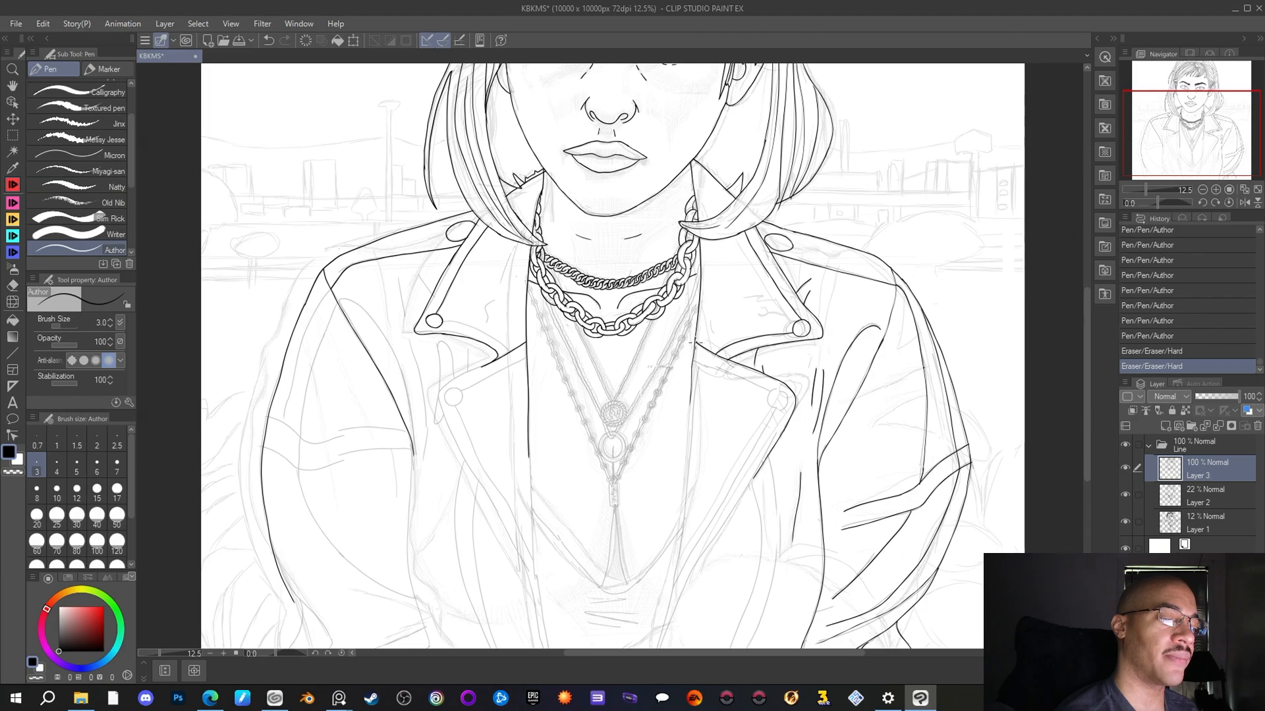
{"action": "left_click_drag", "start_coordinate": [689, 341], "coordinate": [721, 314]}
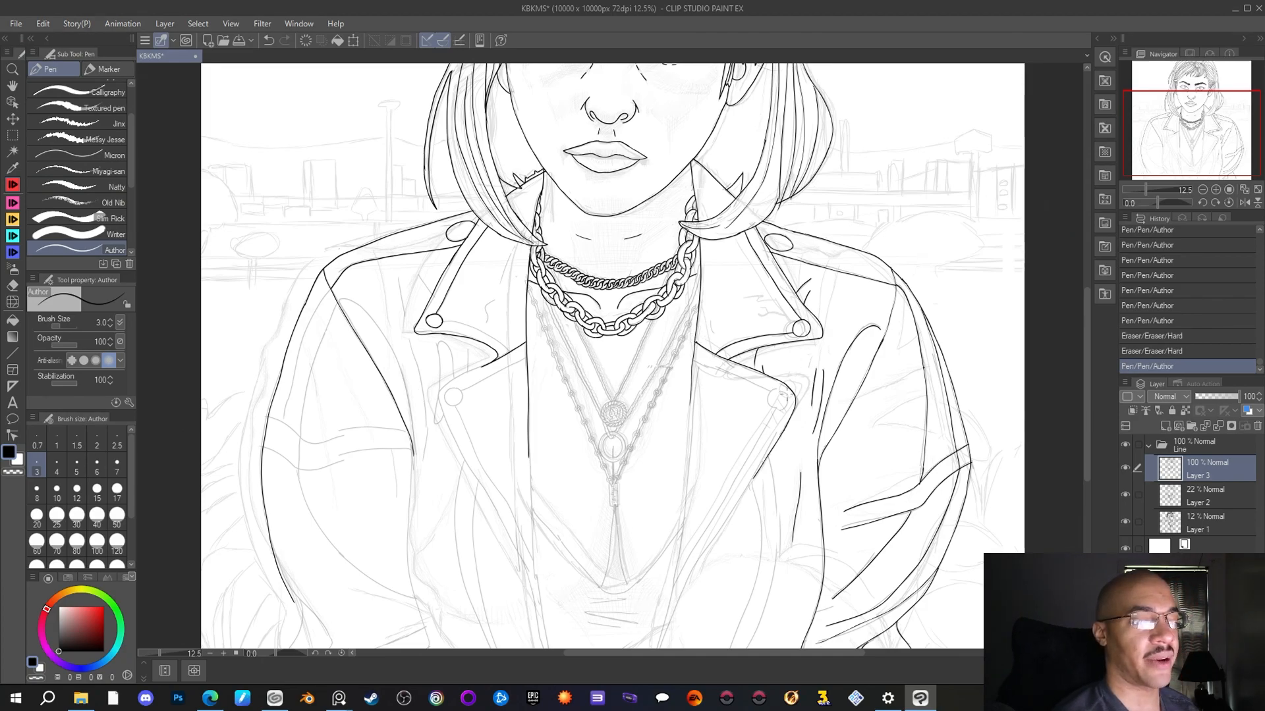
Ink the round button on the right lower lapel and the curved seam running from under the lapel towards the canvas's lower edge
{"action": "mouse_move", "coordinate": [792, 382]}
{"action": "left_mouse_down"}
{"action": "mouse_move", "coordinate": [770, 401]}
{"action": "mouse_move", "coordinate": [778, 409]}
{"action": "mouse_move", "coordinate": [780, 391]}
{"action": "left_mouse_up"}
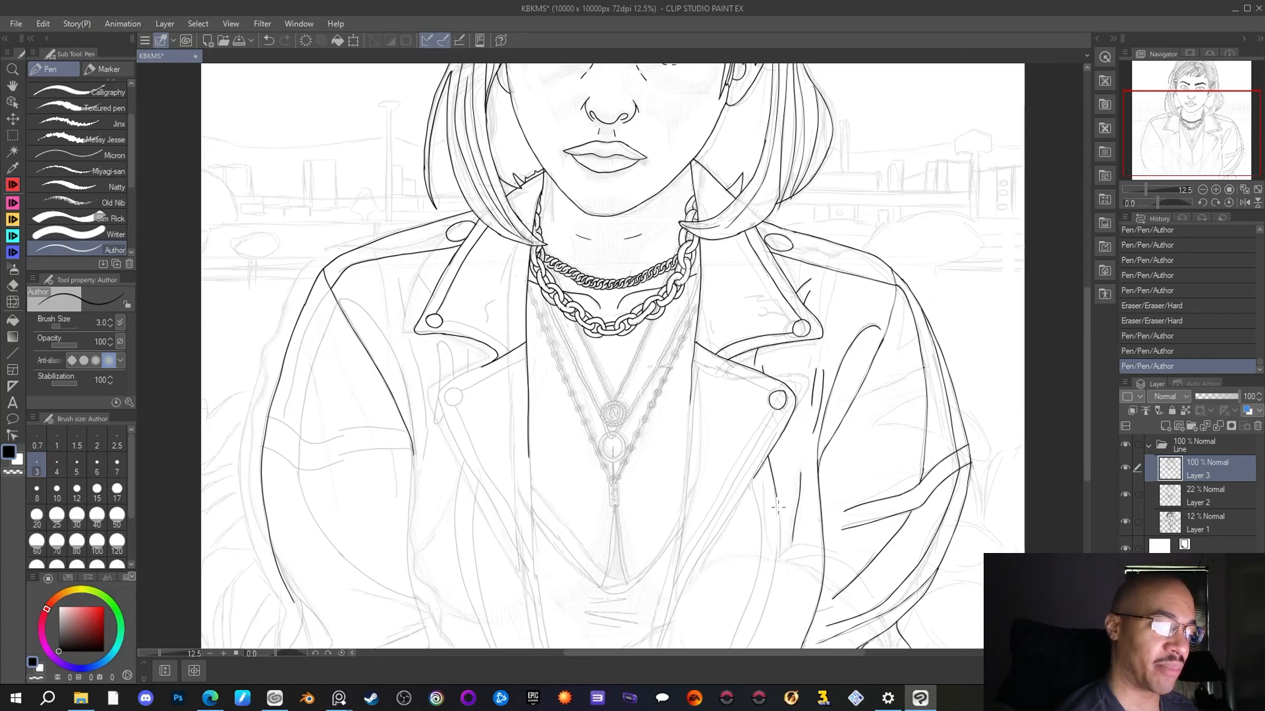
{"action": "left_click_drag", "start_coordinate": [774, 567], "coordinate": [749, 656]}
Erase the lower end of the curved right seam, ink a parallel line inside it and complete both down to the canvas edge
{"action": "mouse_move", "coordinate": [750, 593]}
{"action": "left_mouse_down"}
{"action": "mouse_move", "coordinate": [766, 559]}
{"action": "mouse_move", "coordinate": [772, 445]}
{"action": "left_mouse_up"}
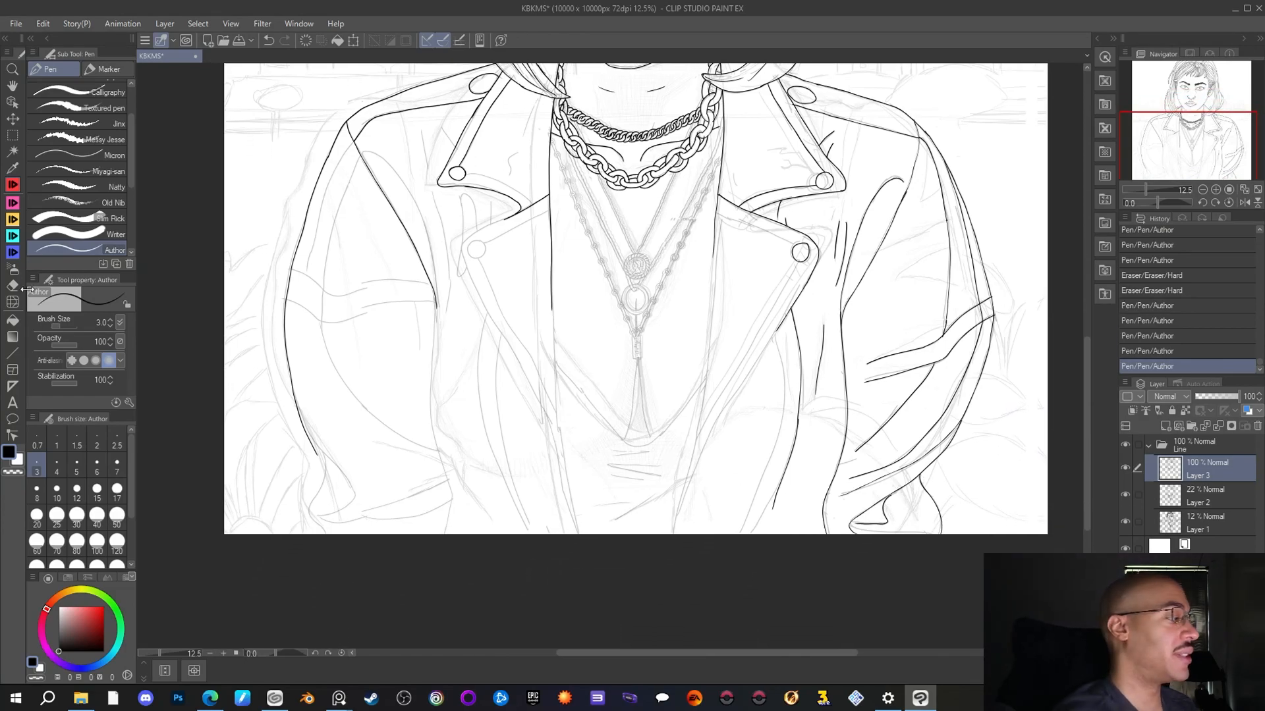
{"action": "key", "text": "e"}
{"action": "left_click_drag", "start_coordinate": [774, 503], "coordinate": [762, 542]}
{"action": "left_click", "coordinate": [12, 184]}
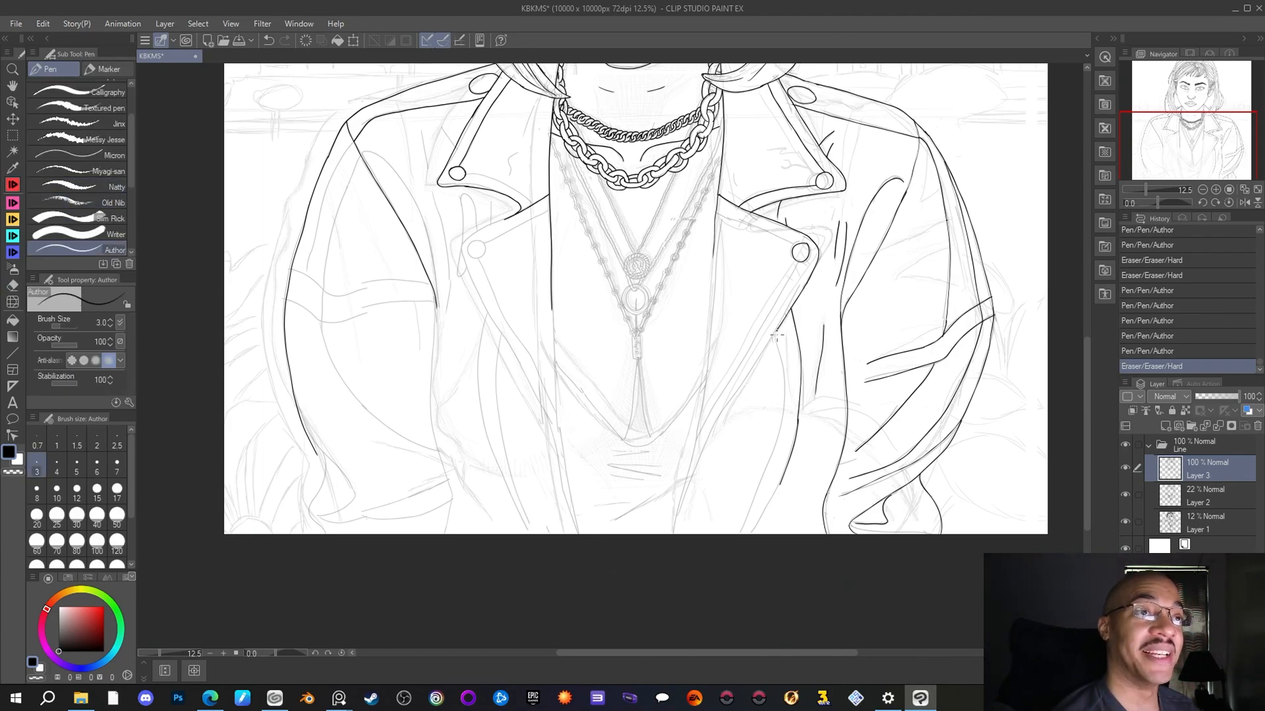
{"action": "mouse_move", "coordinate": [776, 336]}
{"action": "left_mouse_down"}
{"action": "mouse_move", "coordinate": [783, 426]}
{"action": "mouse_move", "coordinate": [739, 537]}
{"action": "left_mouse_up"}
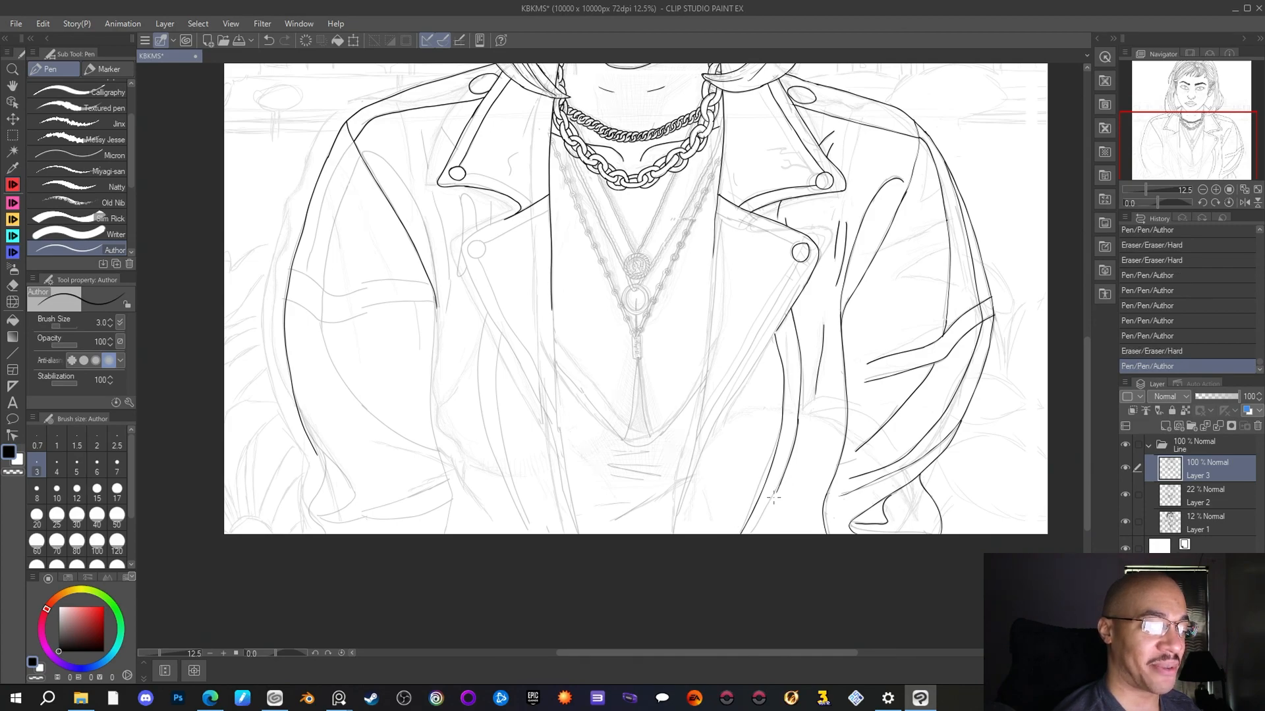
{"action": "left_click_drag", "start_coordinate": [743, 548], "coordinate": [739, 552]}
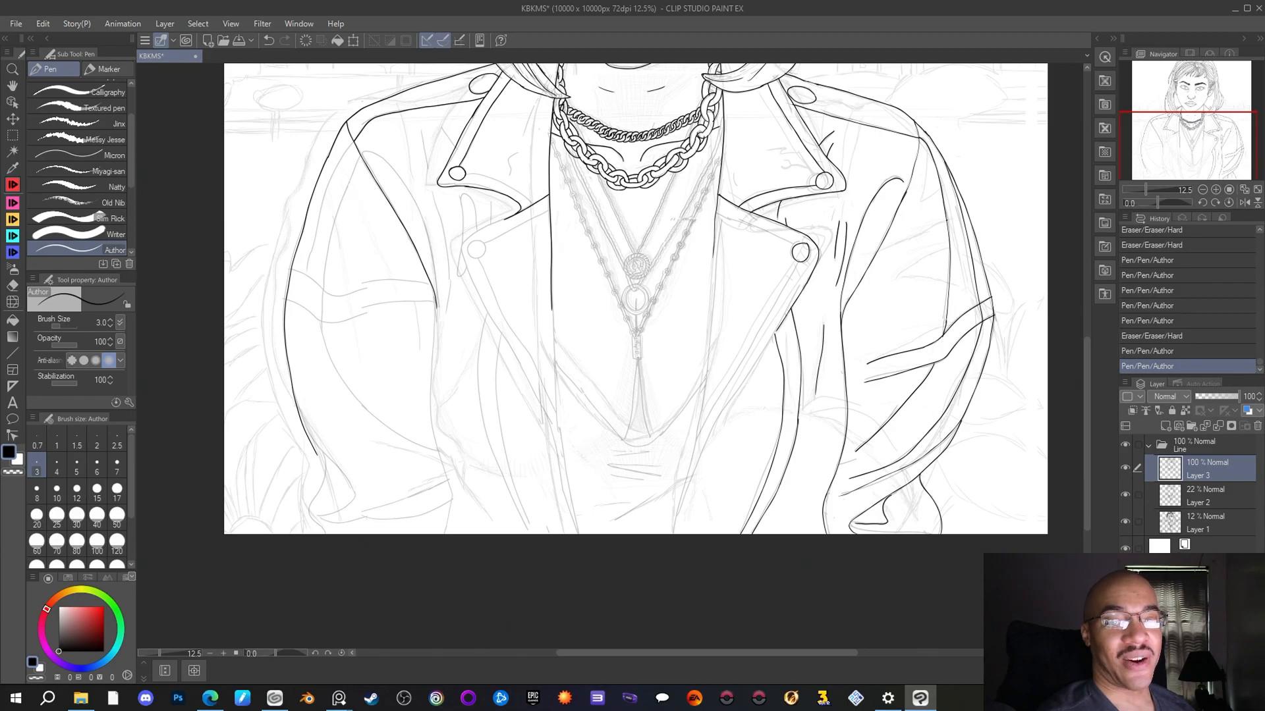
Ink the right lapel's long lower edge down to the canvas edge, with a second parallel line inside it
{"action": "key", "text": "alt+Tab"}
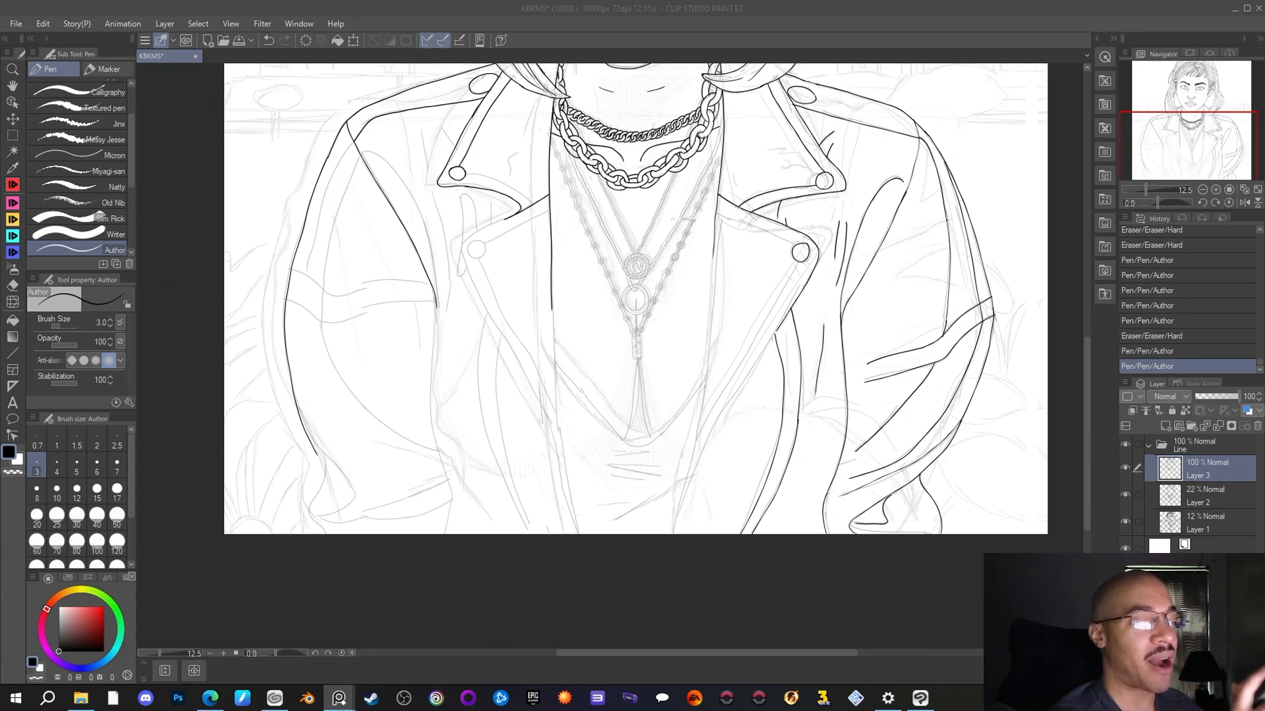
{"action": "left_click", "coordinate": [778, 327]}
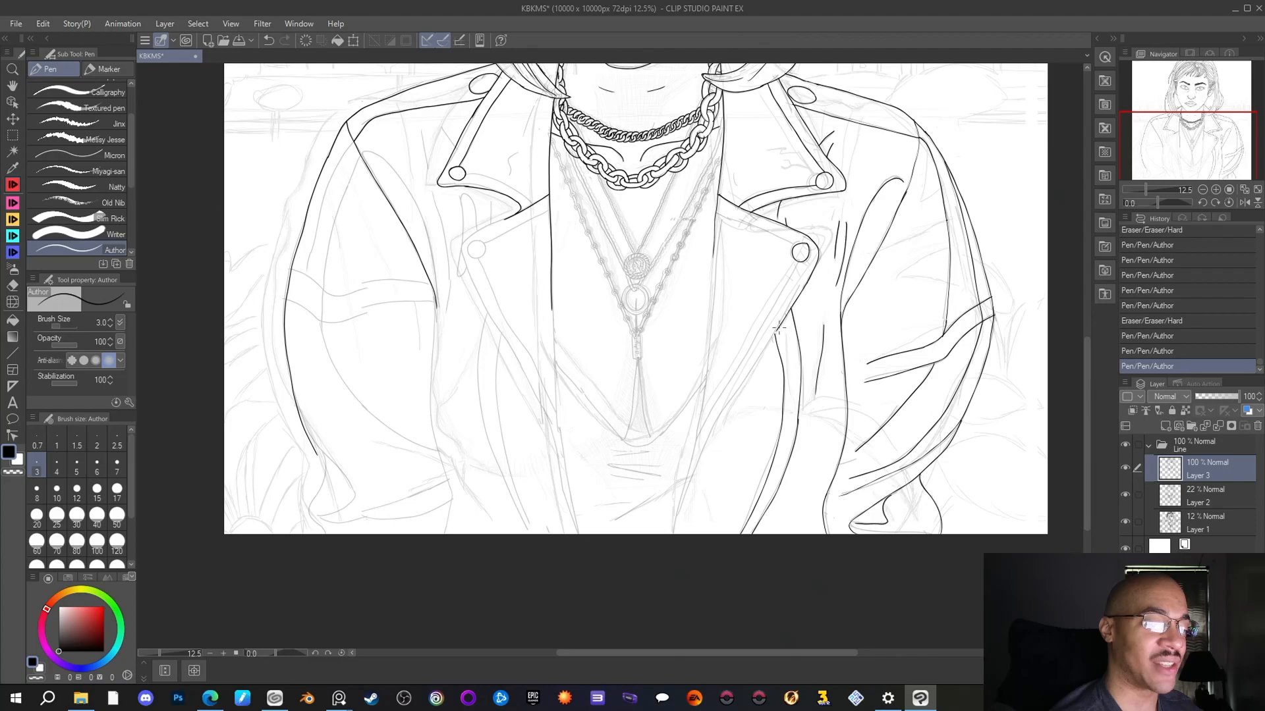
{"action": "mouse_move", "coordinate": [779, 329]}
{"action": "left_mouse_down"}
{"action": "mouse_move", "coordinate": [703, 449]}
{"action": "mouse_move", "coordinate": [670, 541]}
{"action": "left_mouse_up"}
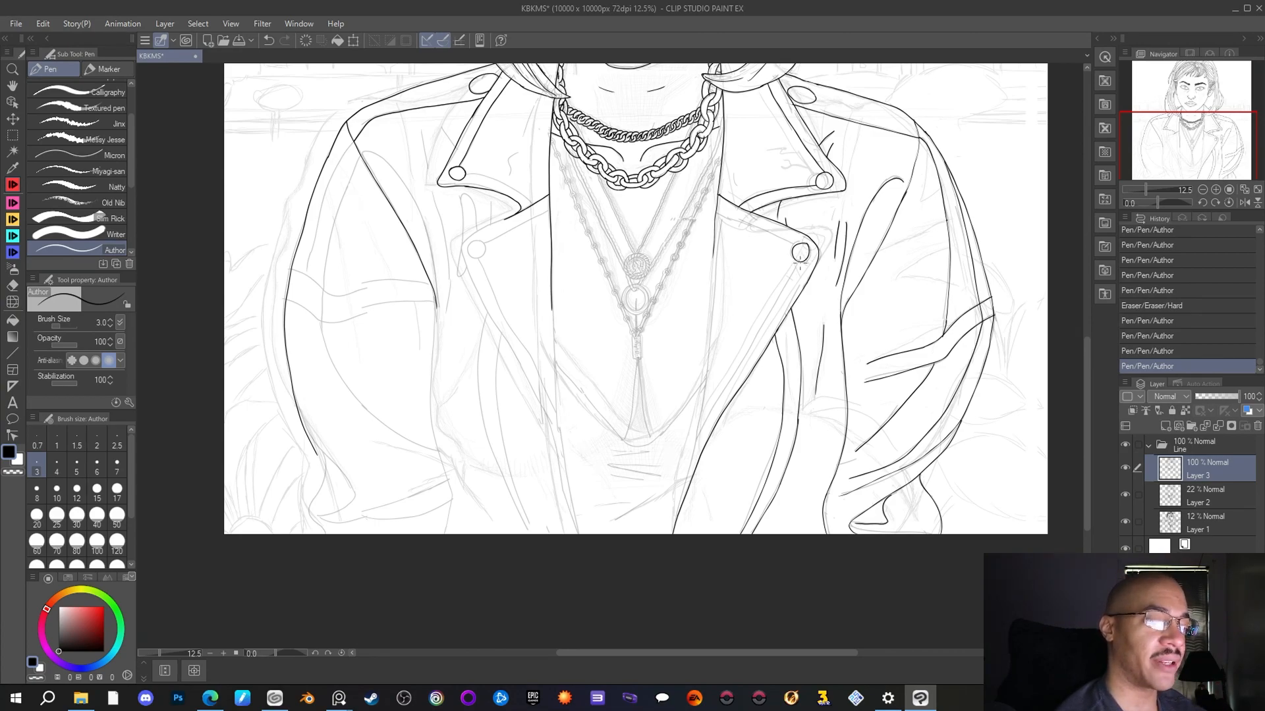
{"action": "mouse_move", "coordinate": [799, 261]}
{"action": "left_mouse_down"}
{"action": "mouse_move", "coordinate": [698, 433]}
{"action": "mouse_move", "coordinate": [673, 535]}
{"action": "left_mouse_up"}
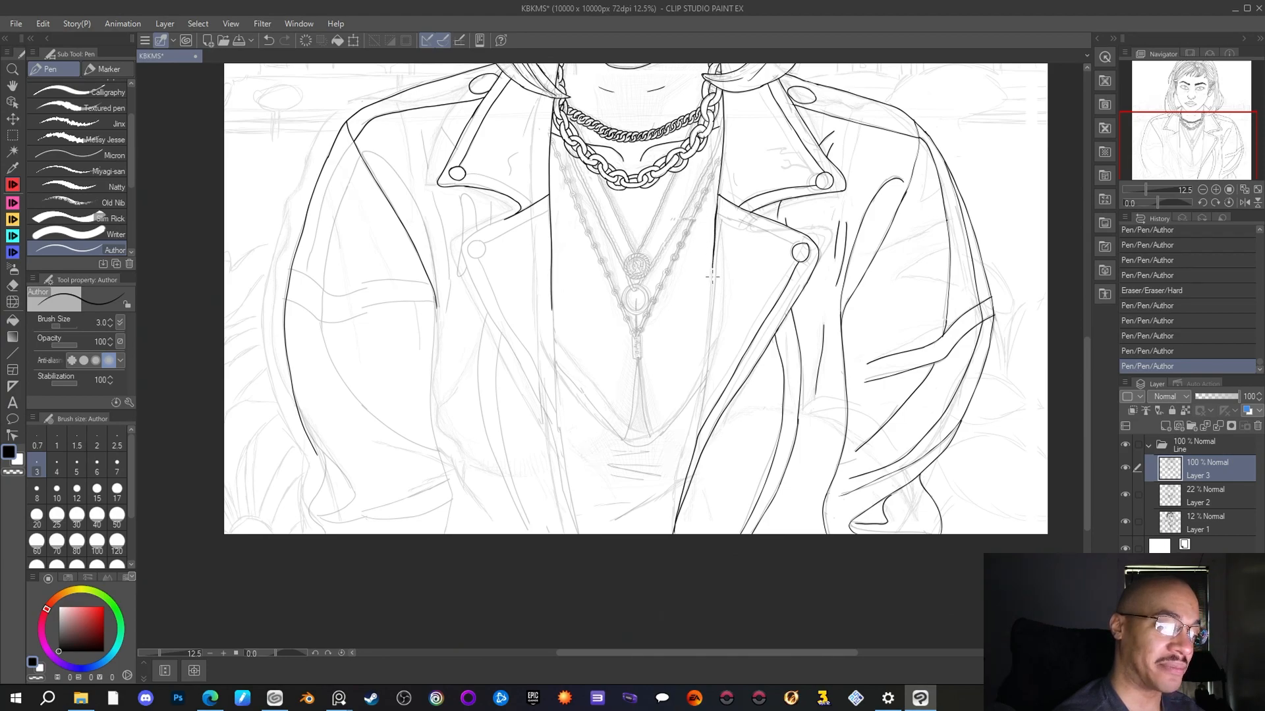
Ink the inner front edges on both sides of the chest downwards and a second line along the right lapel's upper edge
{"action": "left_click_drag", "start_coordinate": [709, 304], "coordinate": [709, 309]}
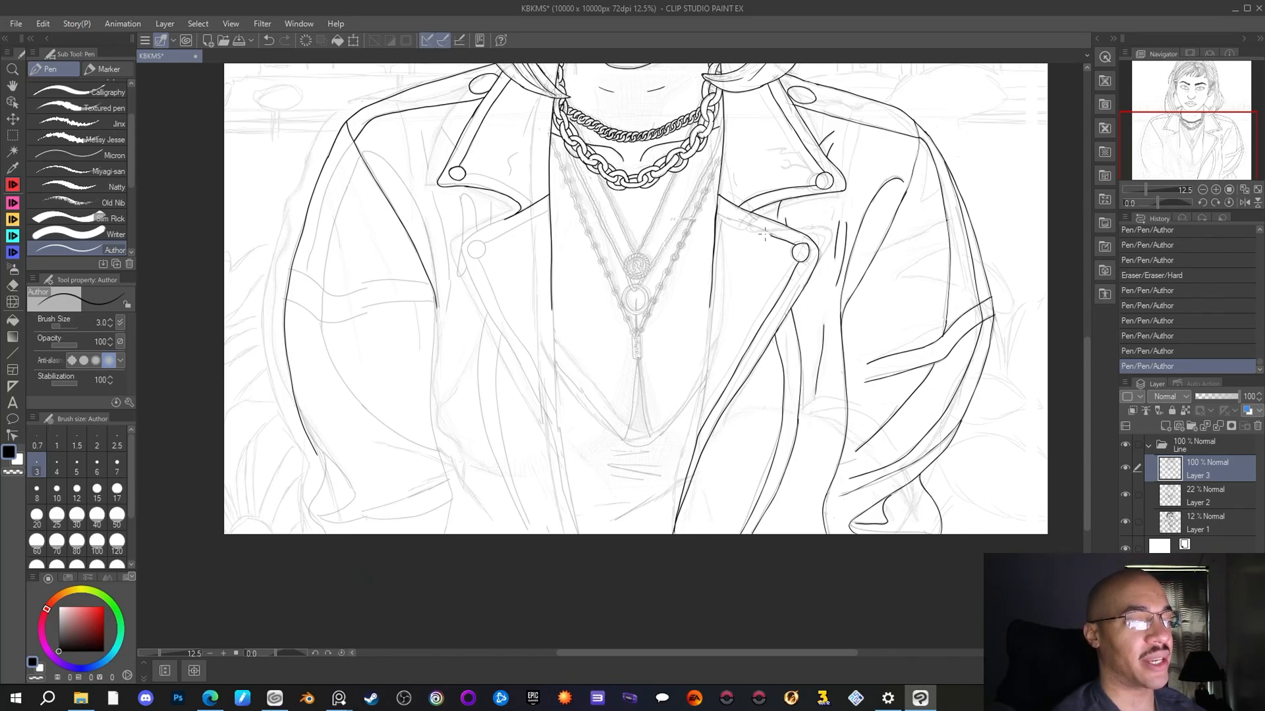
{"action": "left_click_drag", "start_coordinate": [727, 219], "coordinate": [716, 214]}
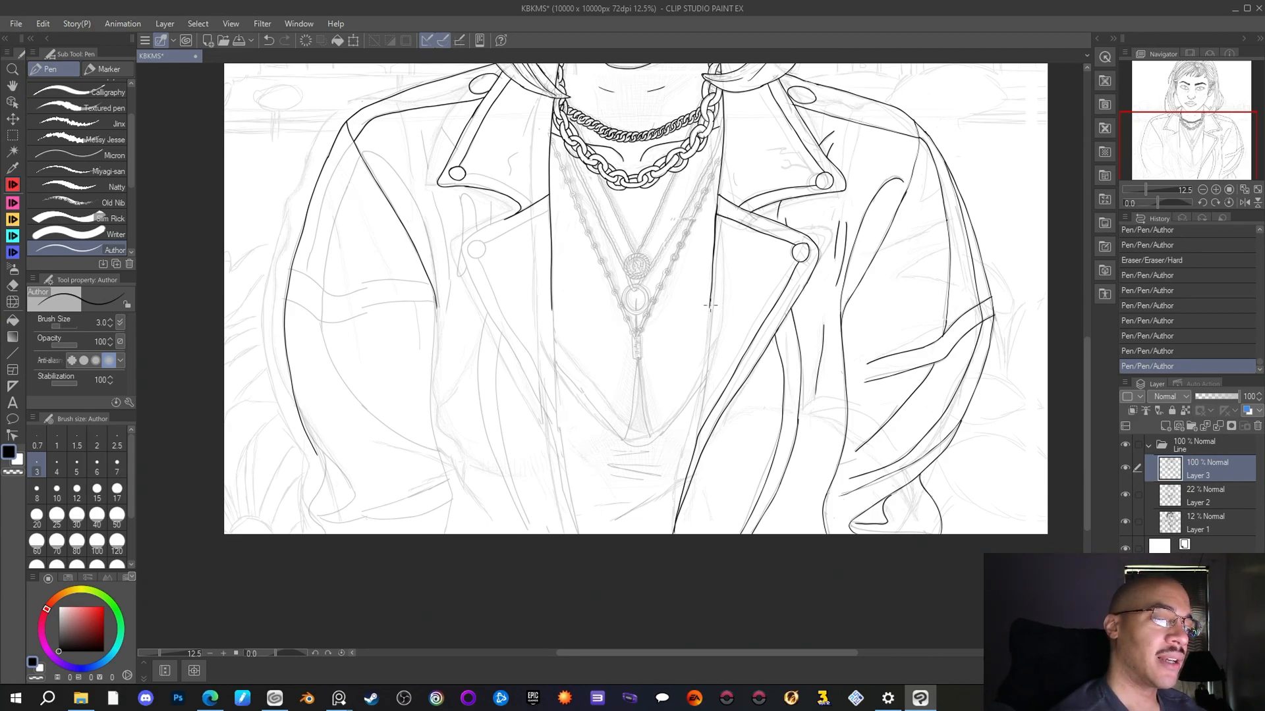
{"action": "mouse_move", "coordinate": [710, 313]}
{"action": "left_mouse_down"}
{"action": "mouse_move", "coordinate": [698, 432]}
{"action": "mouse_move", "coordinate": [720, 368]}
{"action": "mouse_move", "coordinate": [731, 390]}
{"action": "mouse_move", "coordinate": [697, 436]}
{"action": "left_mouse_up"}
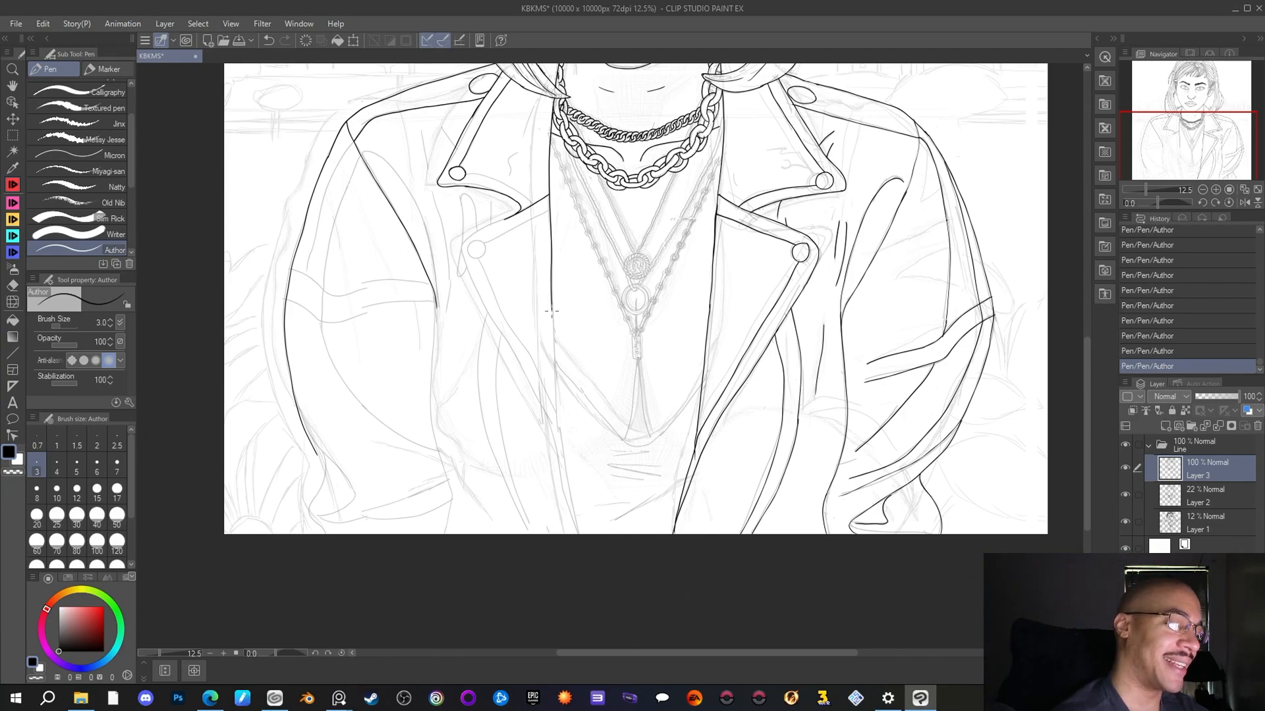
{"action": "left_click_drag", "start_coordinate": [553, 339], "coordinate": [579, 531]}
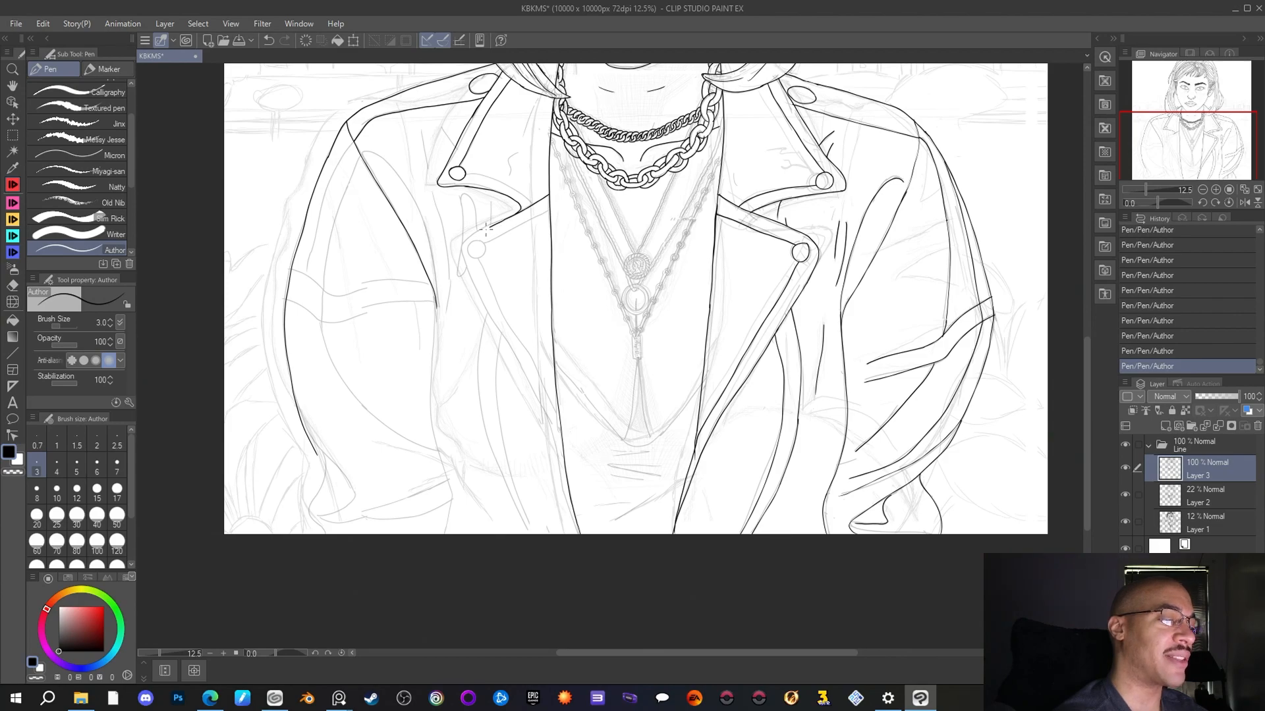
Ink the left lower lapel's upper edge and tip with a parallel inner line, and outline its round button
{"action": "left_click_drag", "start_coordinate": [471, 238], "coordinate": [463, 263]}
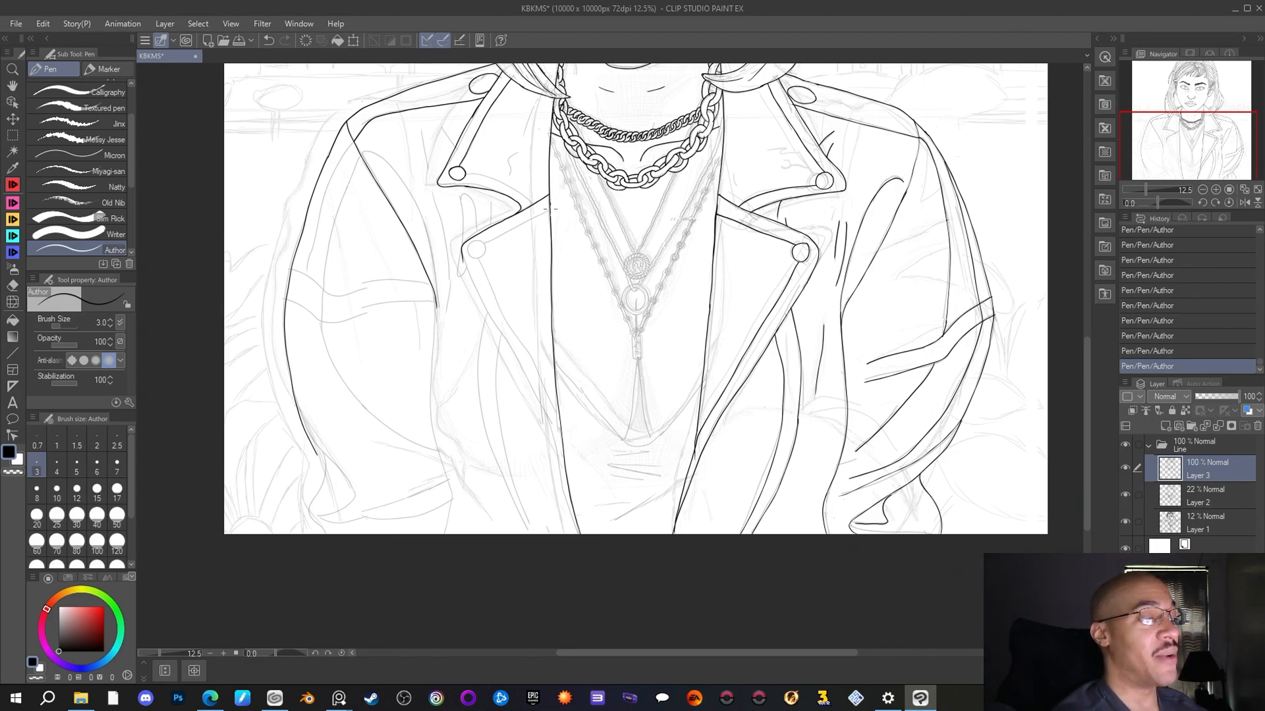
{"action": "left_click_drag", "start_coordinate": [516, 229], "coordinate": [484, 245]}
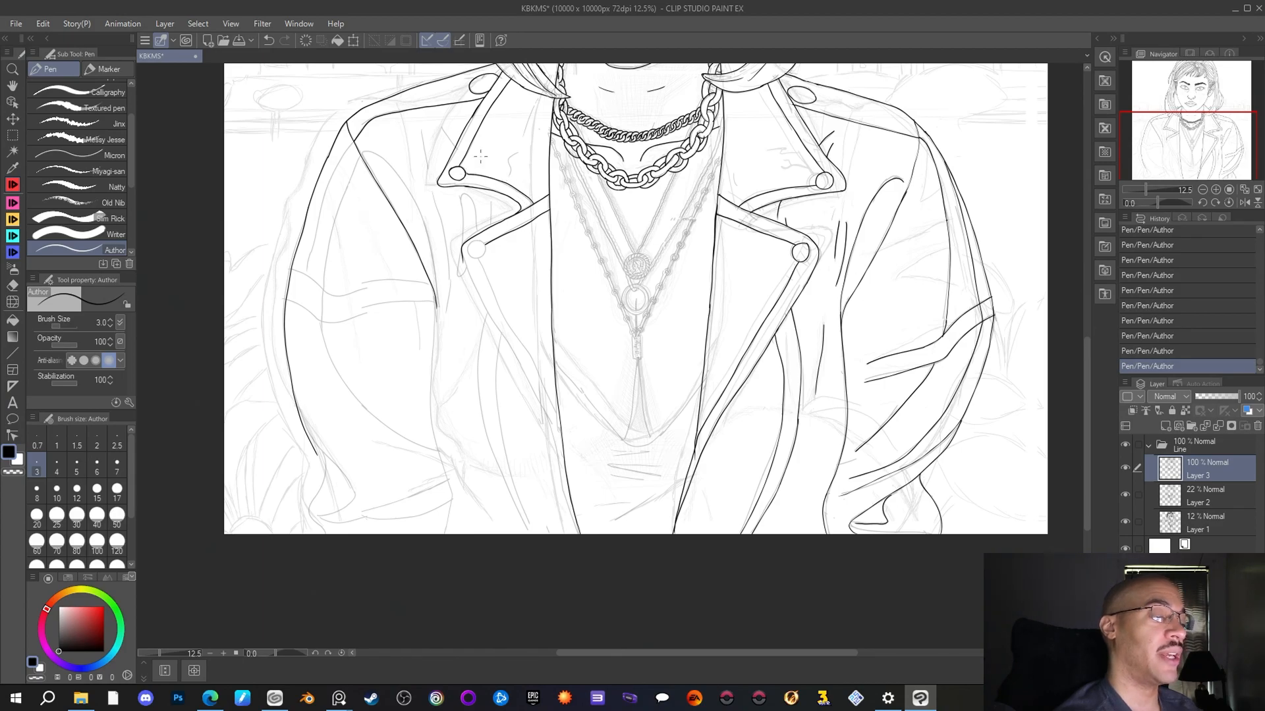
{"action": "left_click_drag", "start_coordinate": [1193, 165], "coordinate": [1171, 125]}
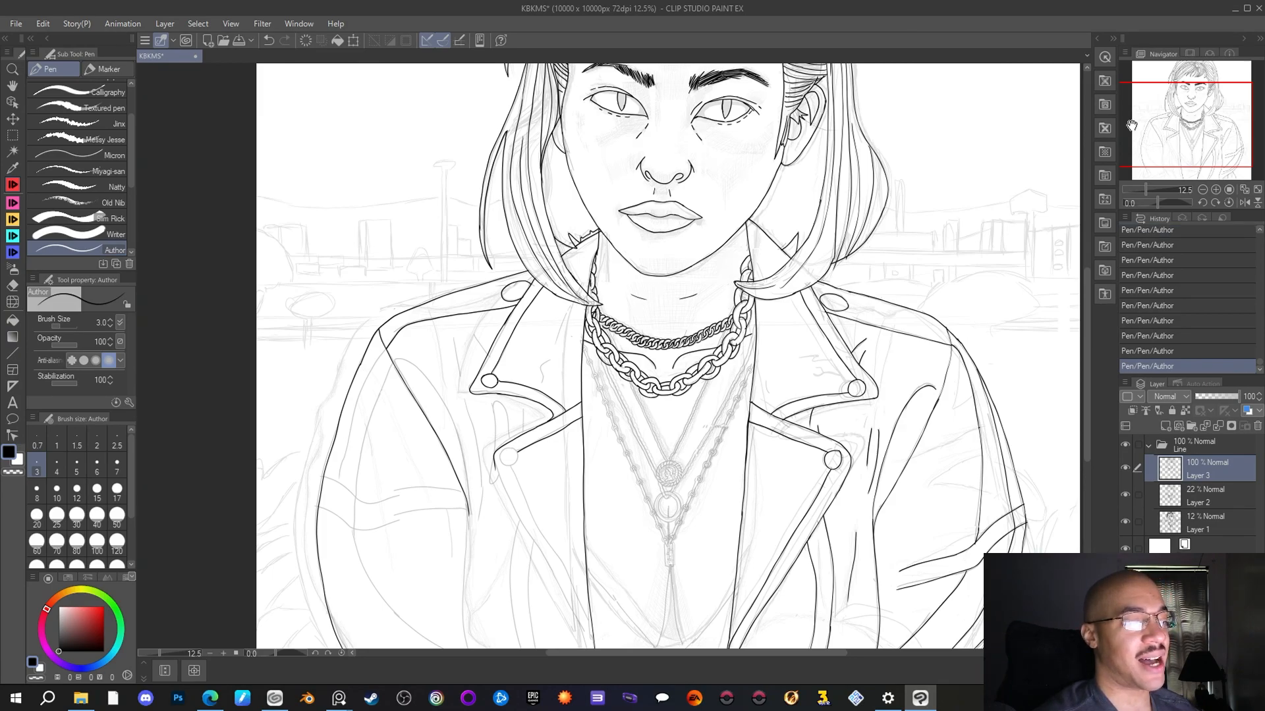
{"action": "left_click_drag", "start_coordinate": [1223, 125], "coordinate": [1219, 146]}
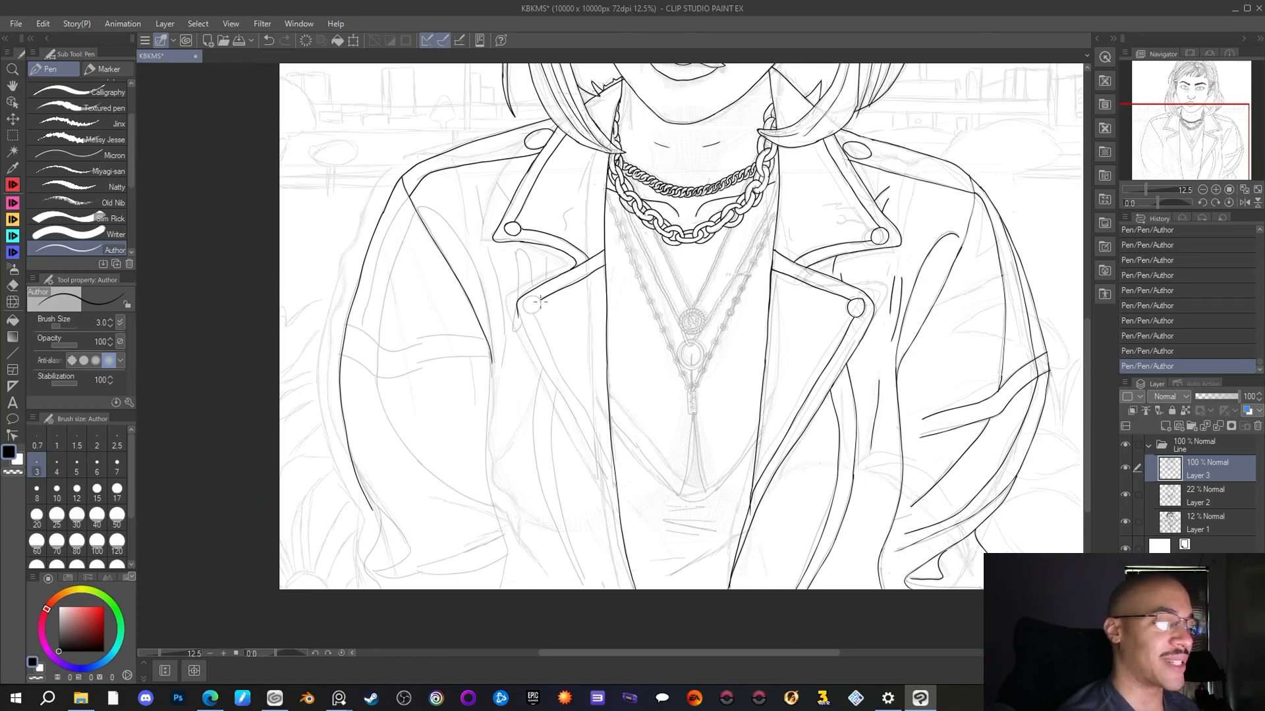
{"action": "mouse_move", "coordinate": [538, 296]}
{"action": "left_mouse_down"}
{"action": "mouse_move", "coordinate": [521, 307]}
{"action": "mouse_move", "coordinate": [538, 312]}
{"action": "left_mouse_up"}
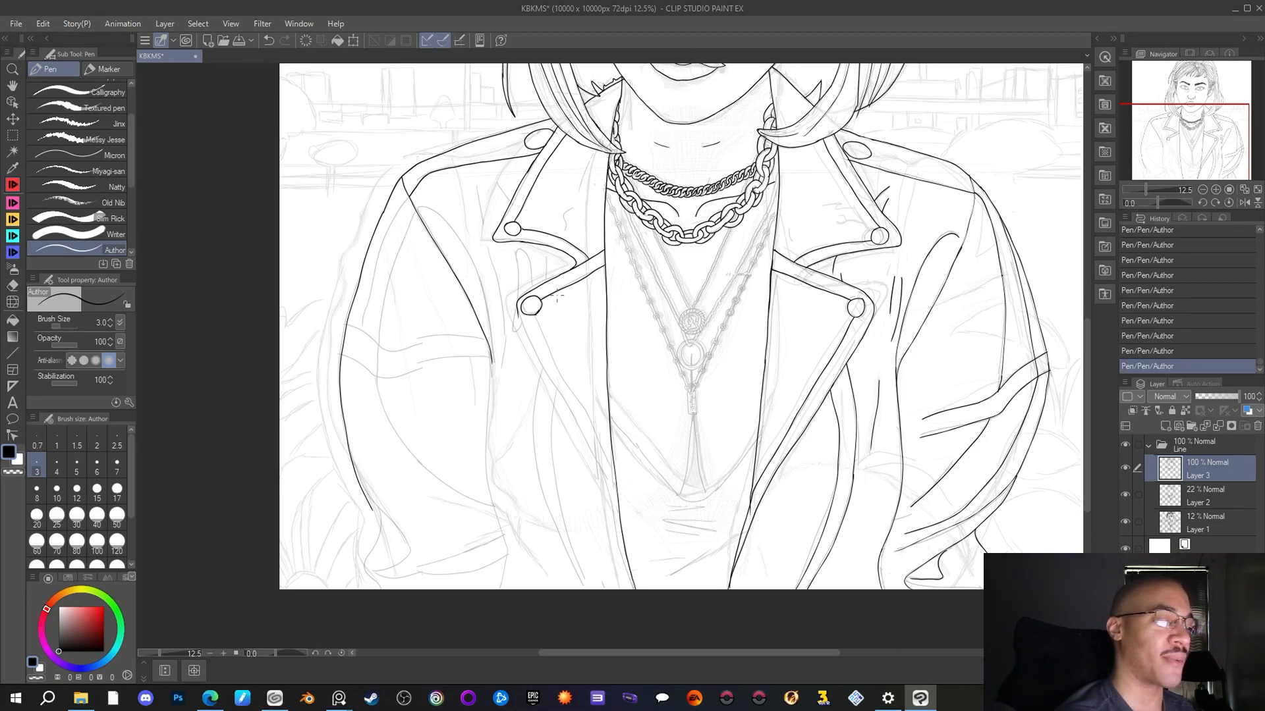
Ink the left lower lapel's long edge down to the inner front edge, correcting its lower end, and add a parallel outer line to the canvas edge
{"action": "left_click_drag", "start_coordinate": [537, 315], "coordinate": [564, 388]}
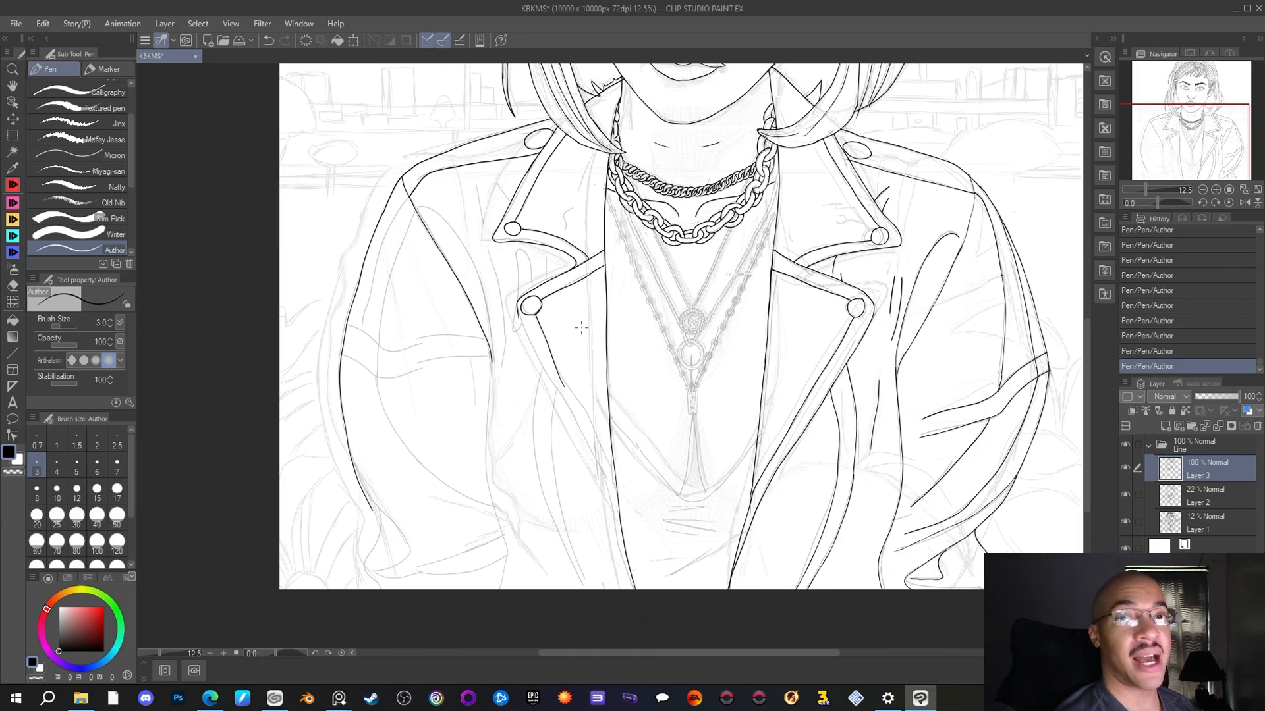
{"action": "key", "text": "e"}
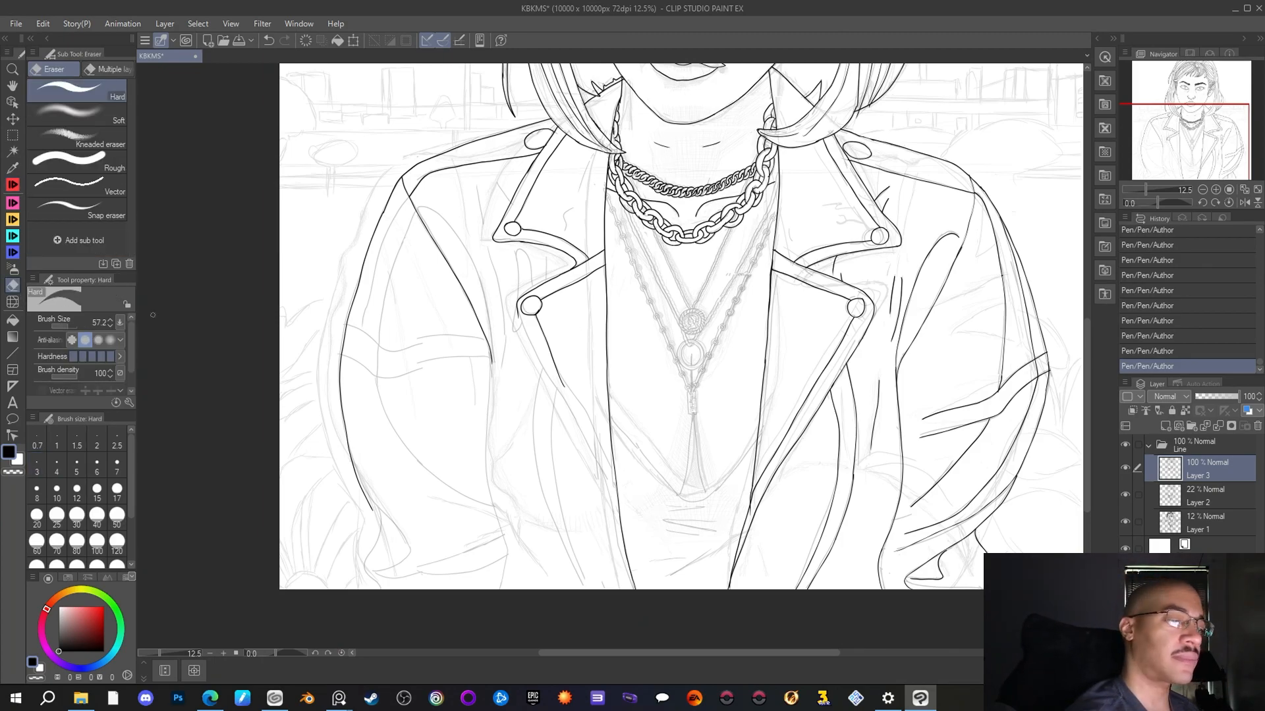
{"action": "mouse_move", "coordinate": [566, 388]}
{"action": "left_mouse_down"}
{"action": "mouse_move", "coordinate": [557, 366]}
{"action": "mouse_move", "coordinate": [566, 385]}
{"action": "left_mouse_up"}
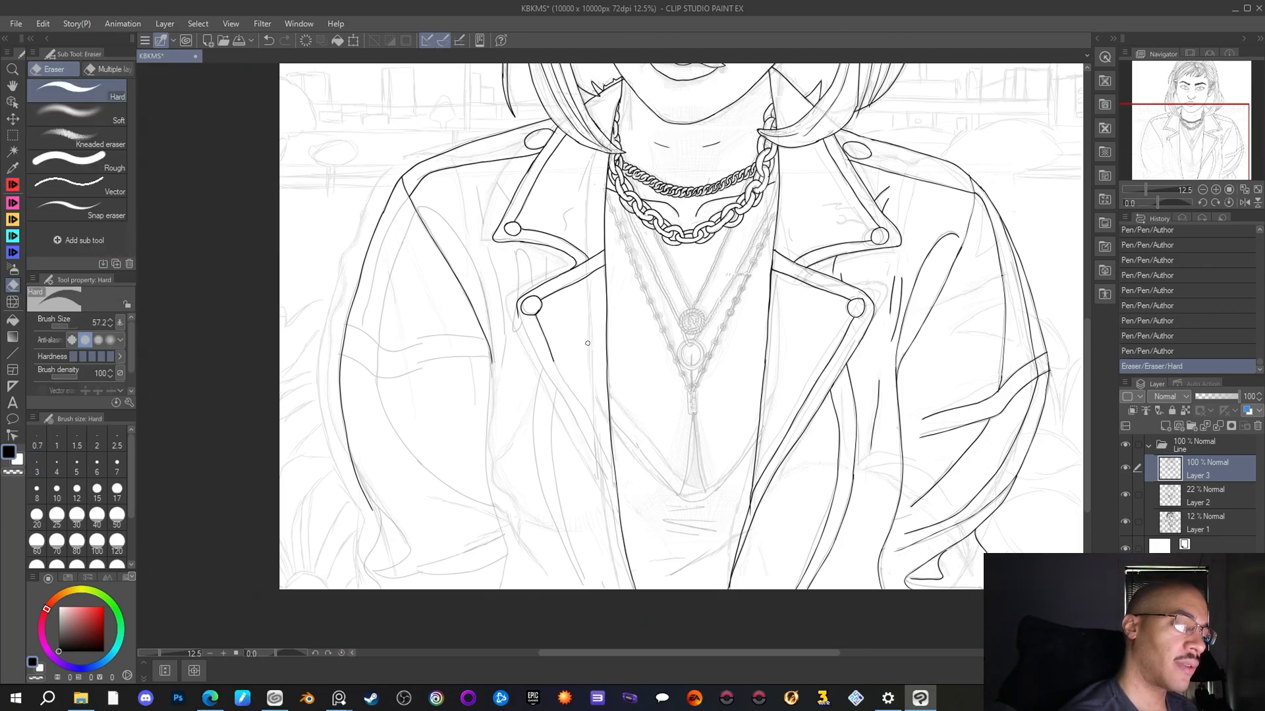
{"action": "key", "text": "p"}
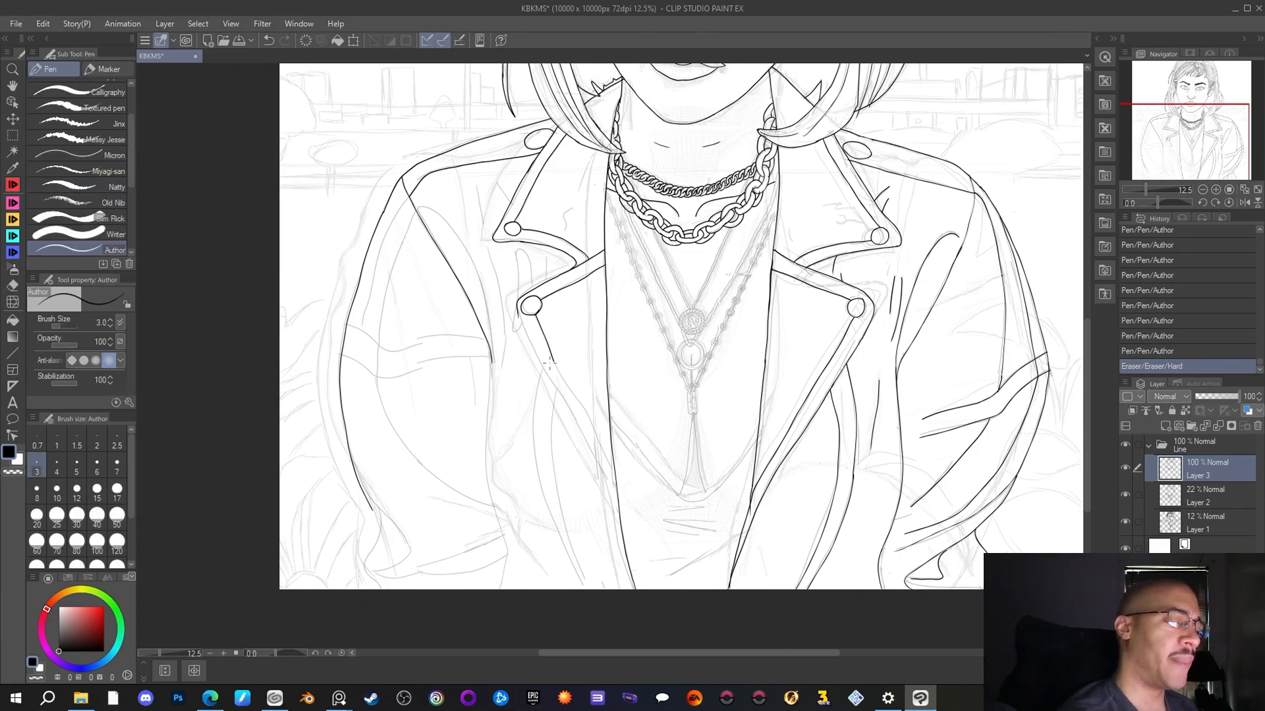
{"action": "left_click_drag", "start_coordinate": [553, 359], "coordinate": [613, 476]}
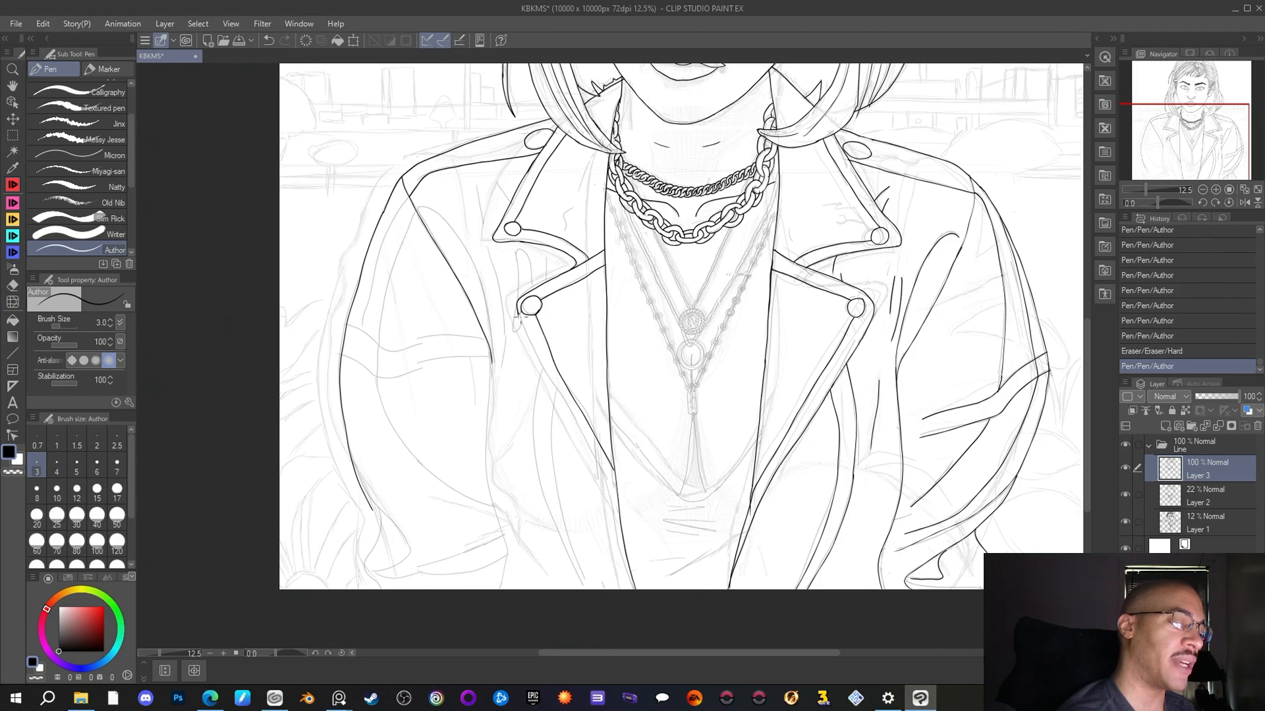
{"action": "mouse_move", "coordinate": [519, 322]}
{"action": "left_mouse_down"}
{"action": "mouse_move", "coordinate": [602, 476]}
{"action": "mouse_move", "coordinate": [632, 598]}
{"action": "left_mouse_up"}
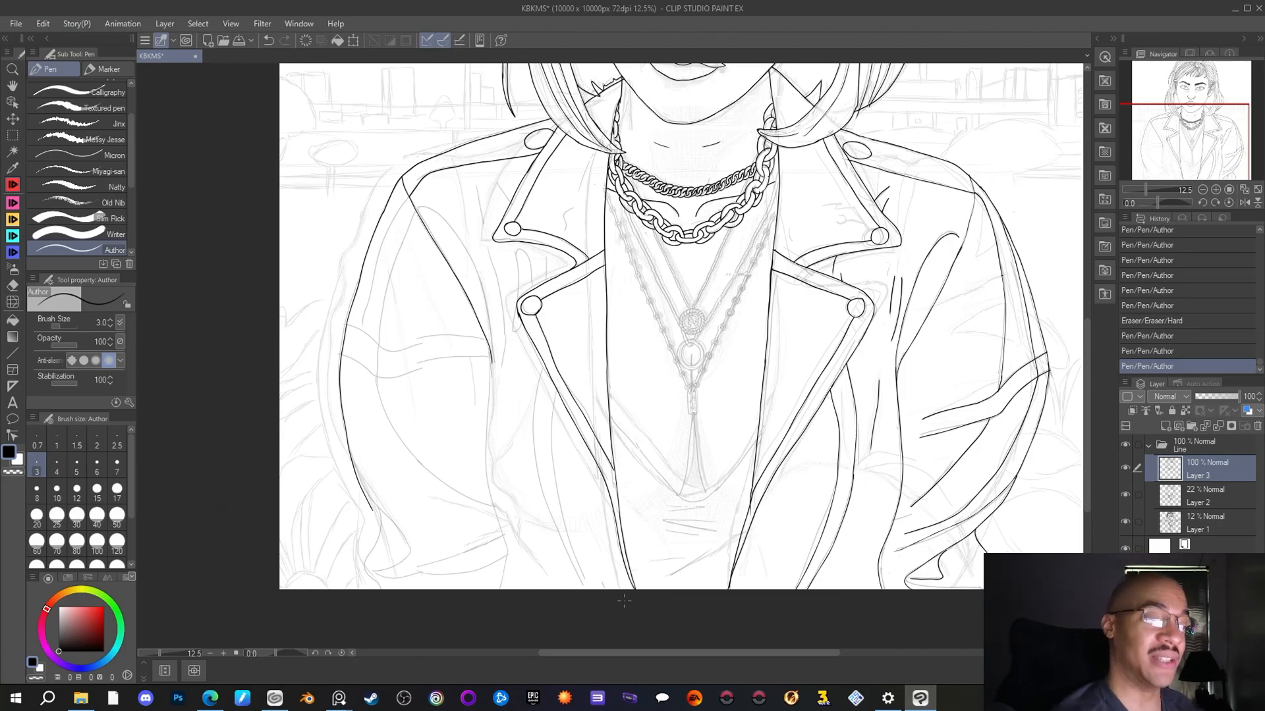
Ink the outer circle of the coin pendant below the necklaces, erasing and redrawing its uneven lower-left side
{"action": "left_click_drag", "start_coordinate": [787, 146], "coordinate": [764, 257]}
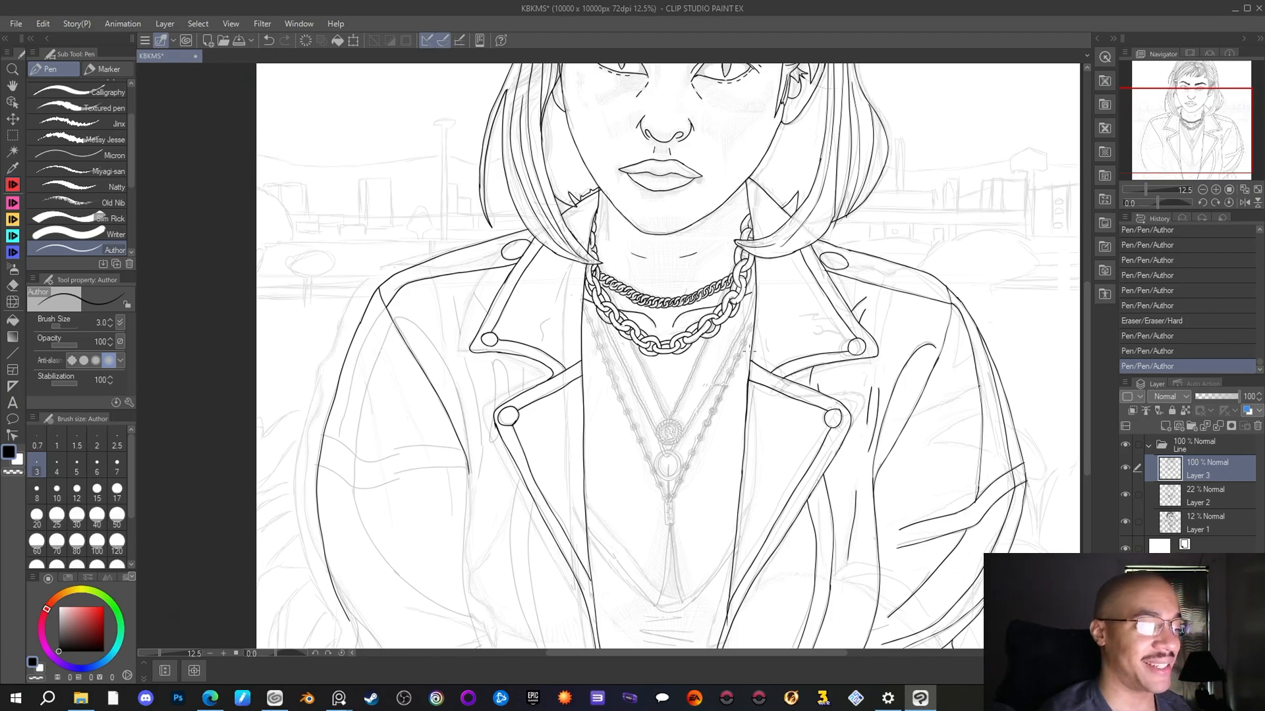
{"action": "scroll", "coordinate": [615, 423], "scroll_direction": "up", "scroll_amount": 5}
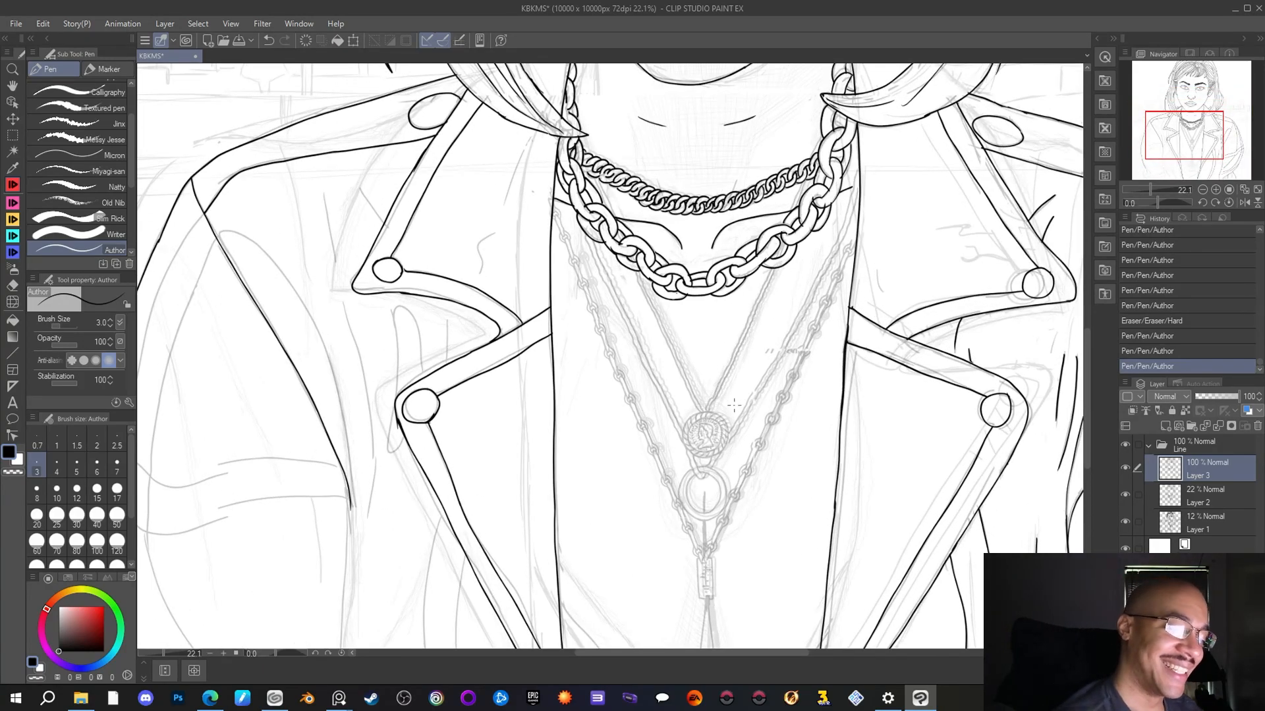
{"action": "left_click_drag", "start_coordinate": [727, 440], "coordinate": [710, 411]}
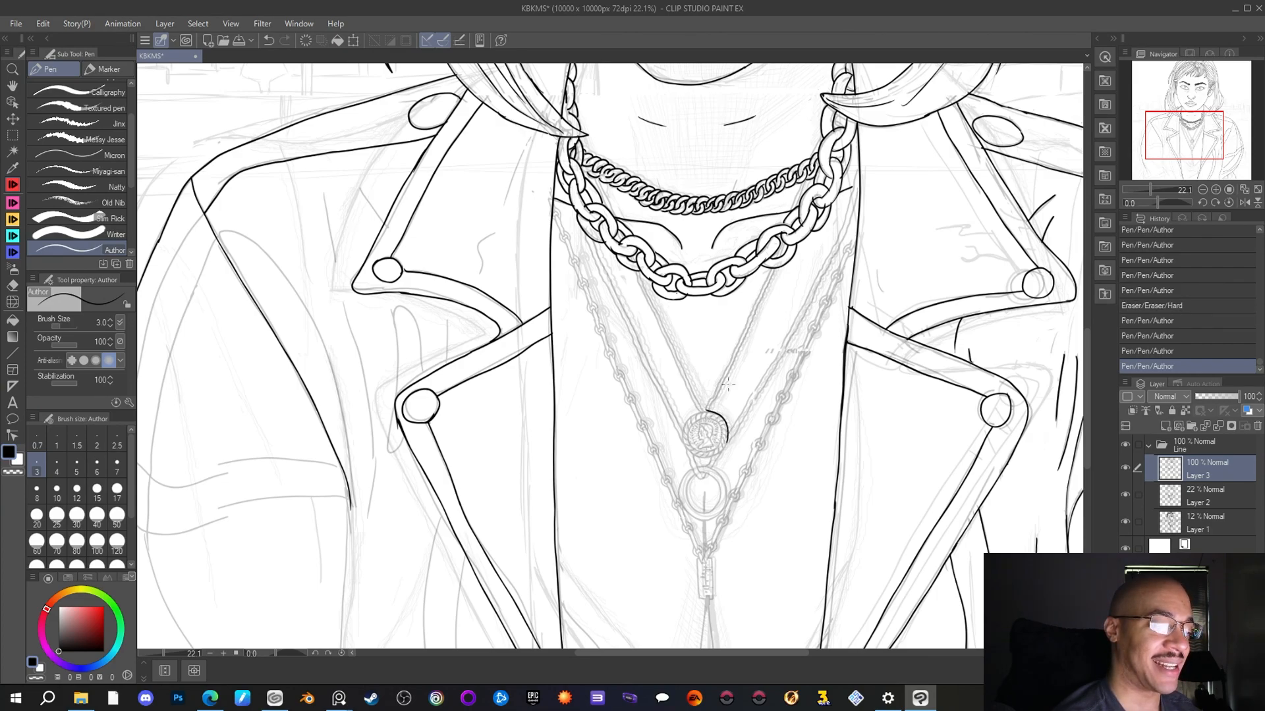
{"action": "mouse_move", "coordinate": [709, 409]}
{"action": "left_mouse_down"}
{"action": "mouse_move", "coordinate": [685, 417]}
{"action": "mouse_move", "coordinate": [684, 443]}
{"action": "left_mouse_up"}
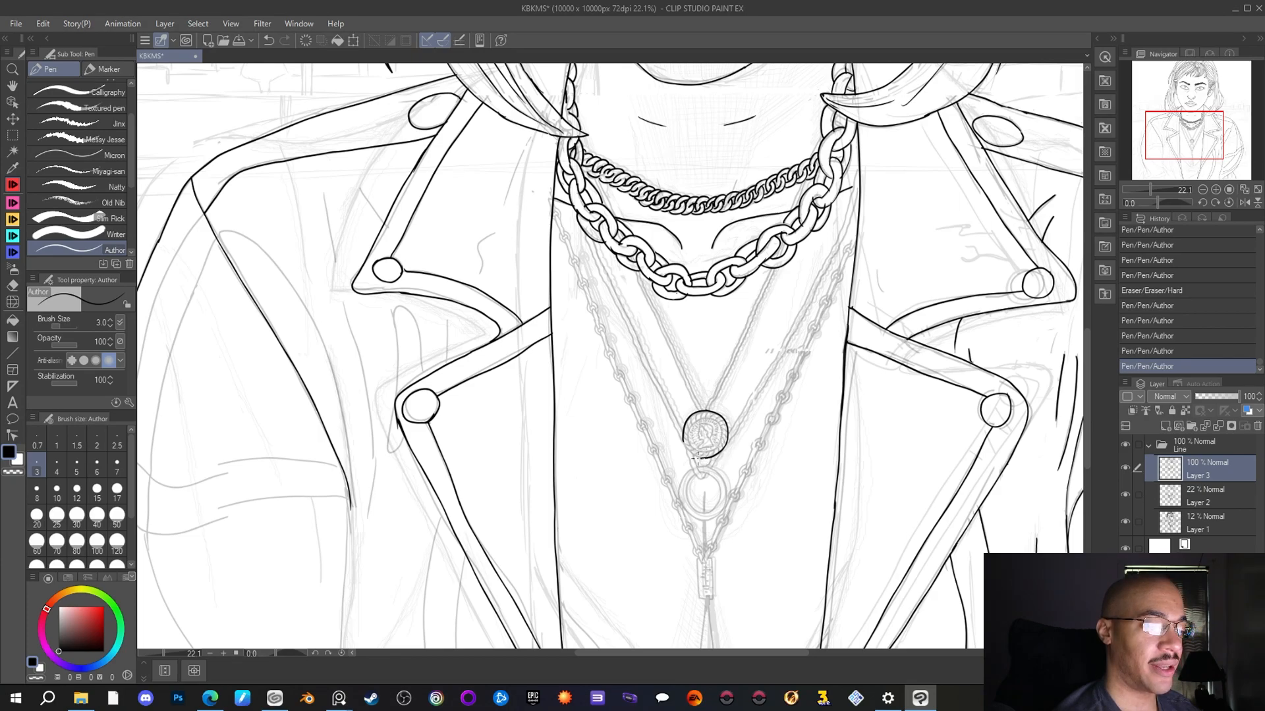
{"action": "left_click_drag", "start_coordinate": [681, 437], "coordinate": [684, 428]}
{"action": "left_click", "coordinate": [13, 286]}
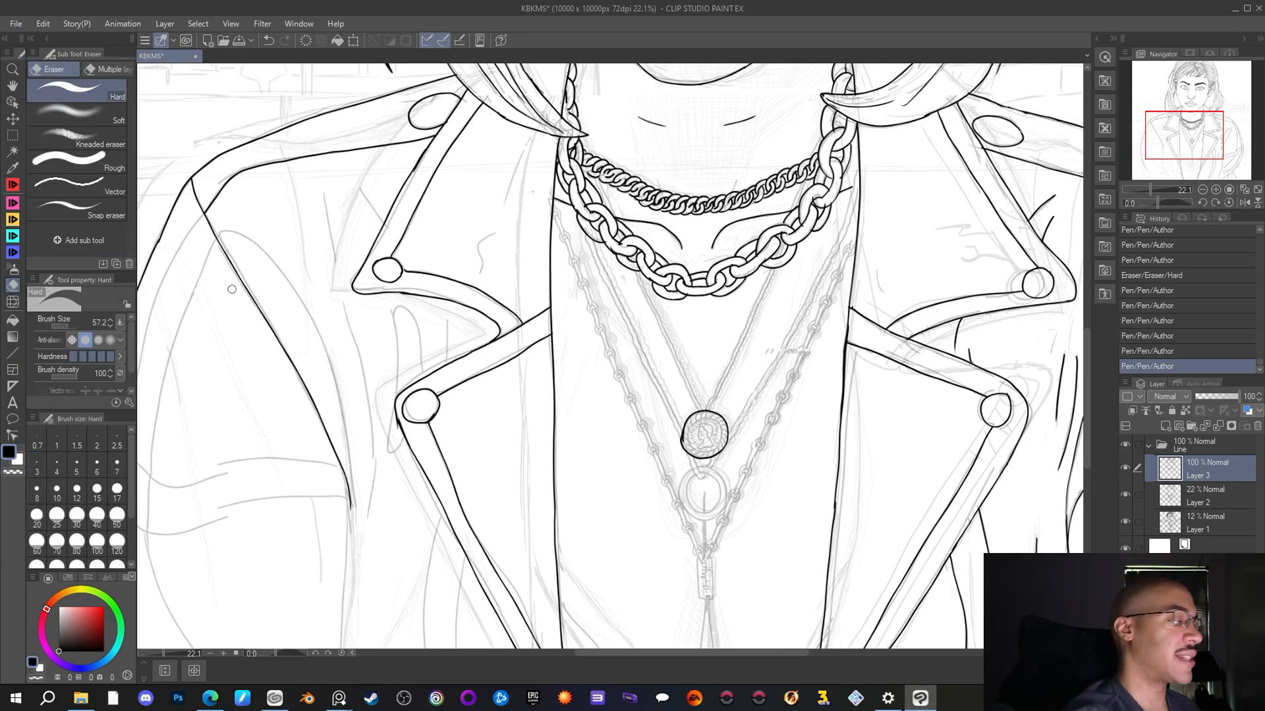
{"action": "left_click", "coordinate": [687, 450]}
{"action": "left_click", "coordinate": [684, 436]}
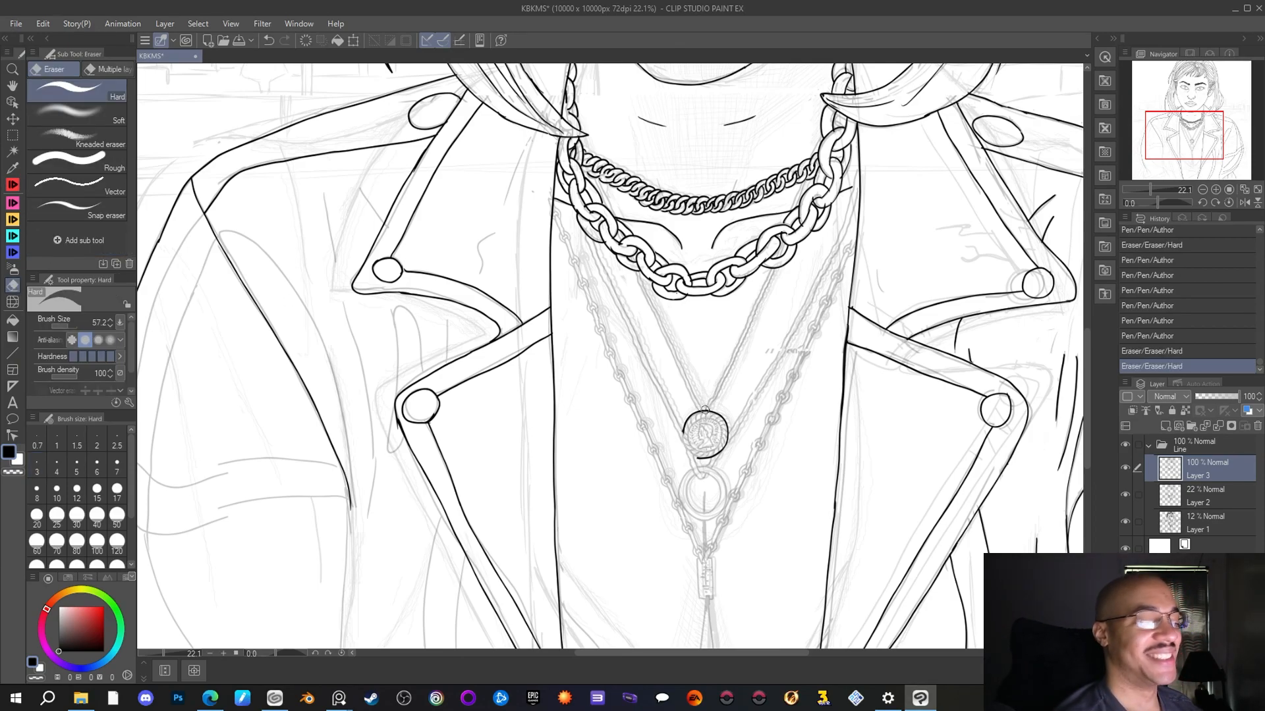
{"action": "left_click", "coordinate": [17, 190]}
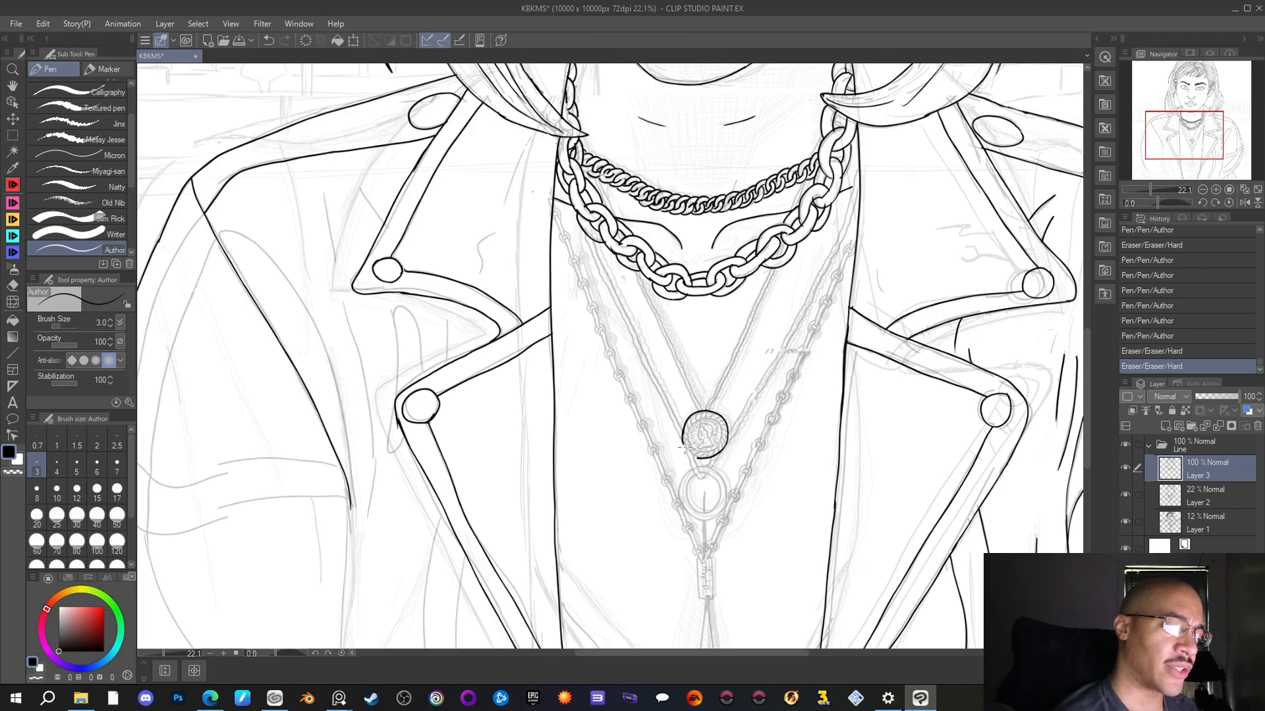
{"action": "left_click_drag", "start_coordinate": [687, 450], "coordinate": [706, 453]}
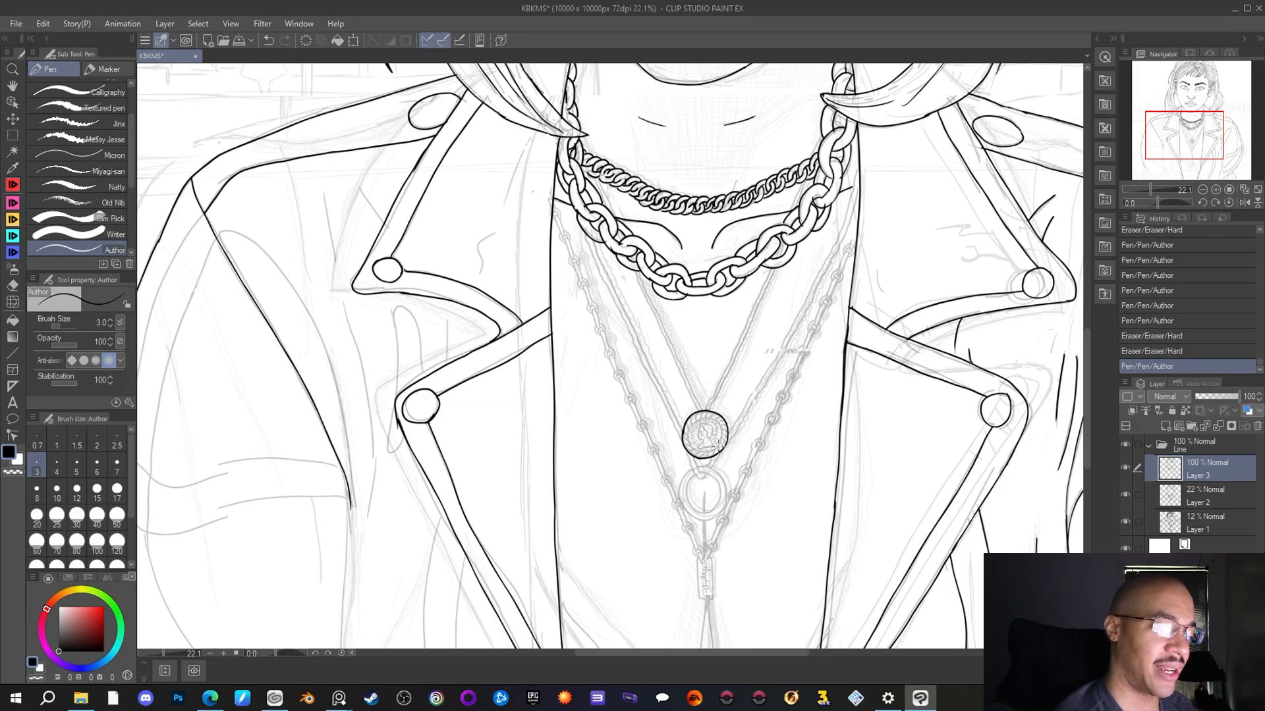
Ink the coin pendant's inner ring, erasing and redrawing its uneven part inside the outer circle
{"action": "mouse_move", "coordinate": [718, 447]}
{"action": "left_mouse_down"}
{"action": "mouse_move", "coordinate": [713, 415]}
{"action": "mouse_move", "coordinate": [693, 416]}
{"action": "mouse_move", "coordinate": [684, 436]}
{"action": "left_mouse_up"}
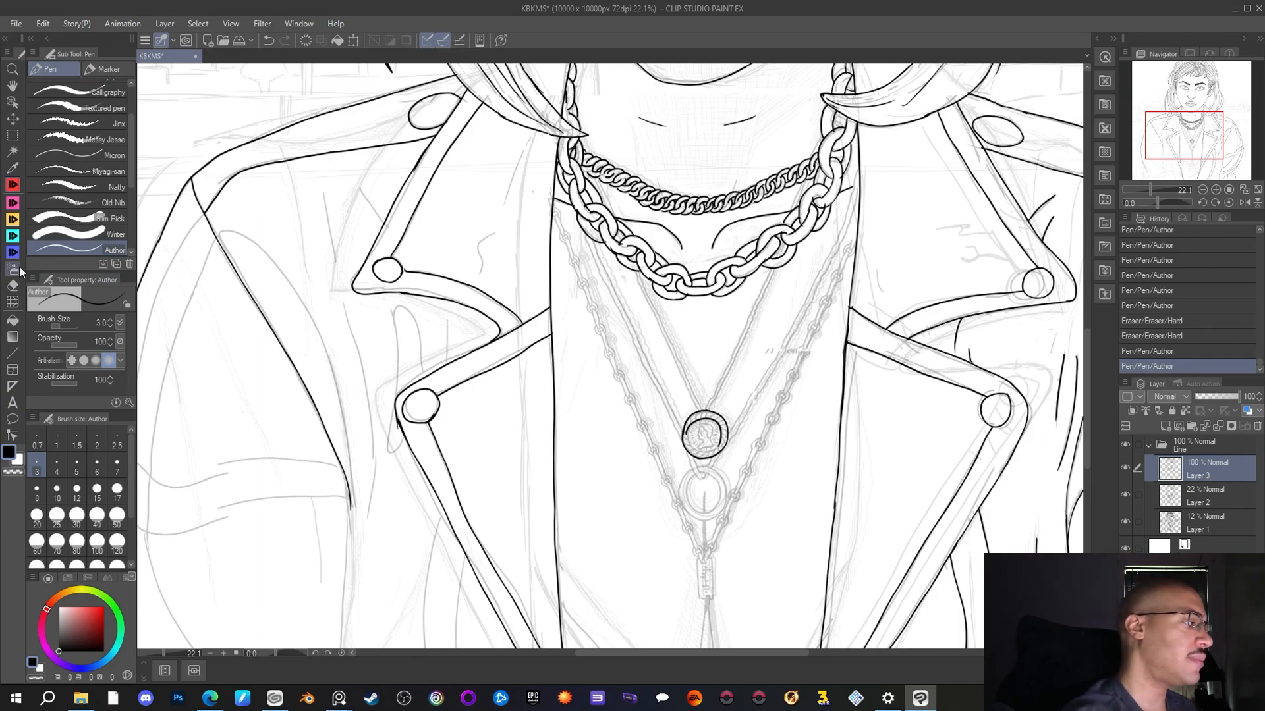
{"action": "left_click", "coordinate": [13, 285]}
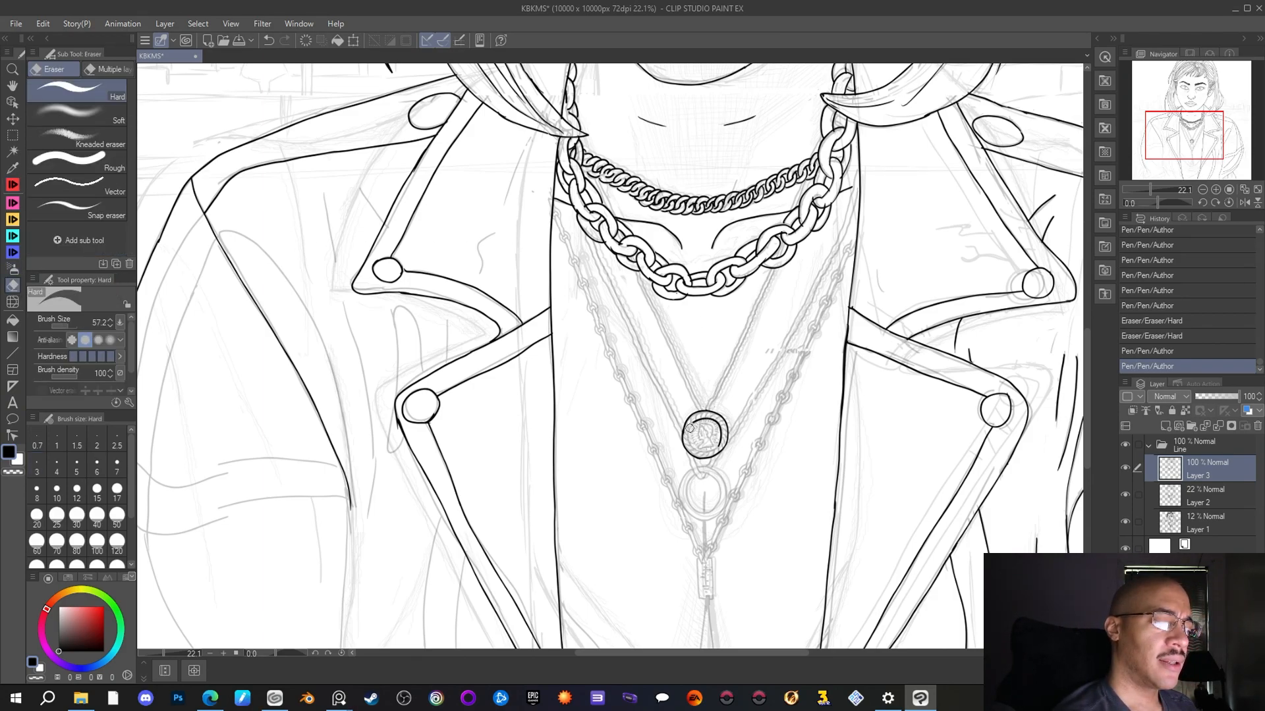
{"action": "mouse_move", "coordinate": [692, 424]}
{"action": "left_mouse_down"}
{"action": "mouse_move", "coordinate": [715, 405]}
{"action": "mouse_move", "coordinate": [716, 447]}
{"action": "left_mouse_up"}
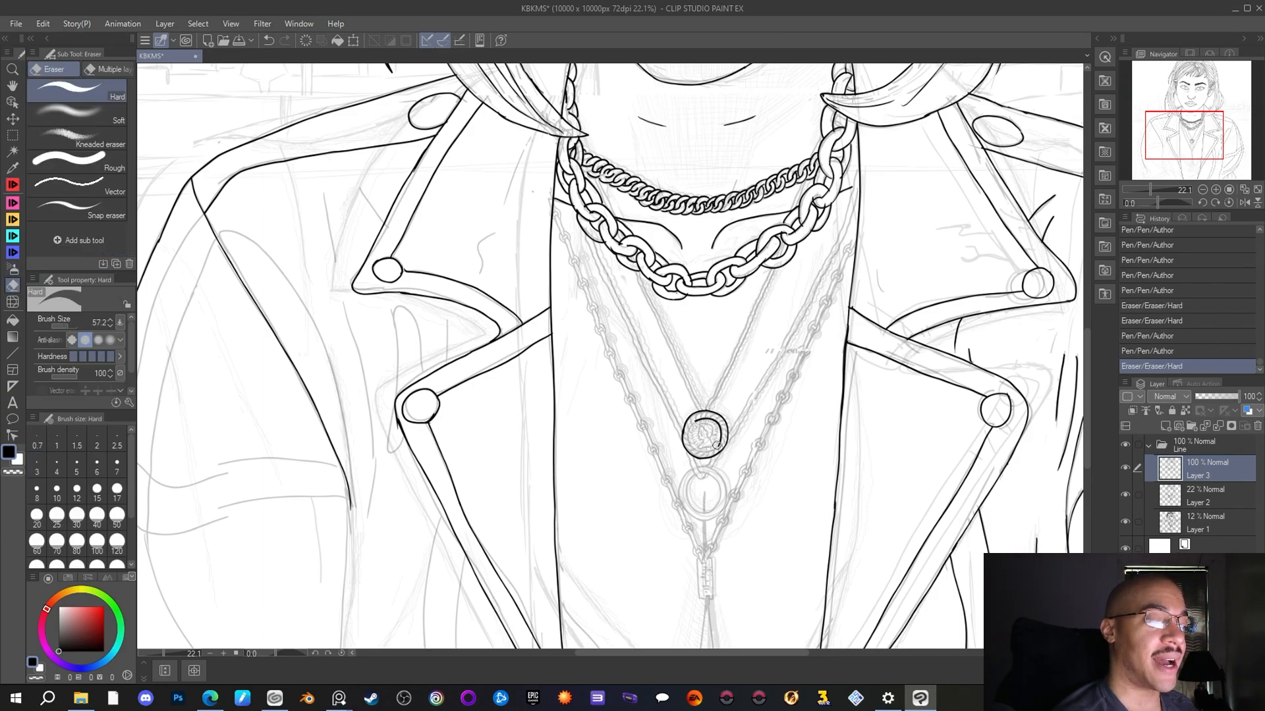
{"action": "key", "text": "p"}
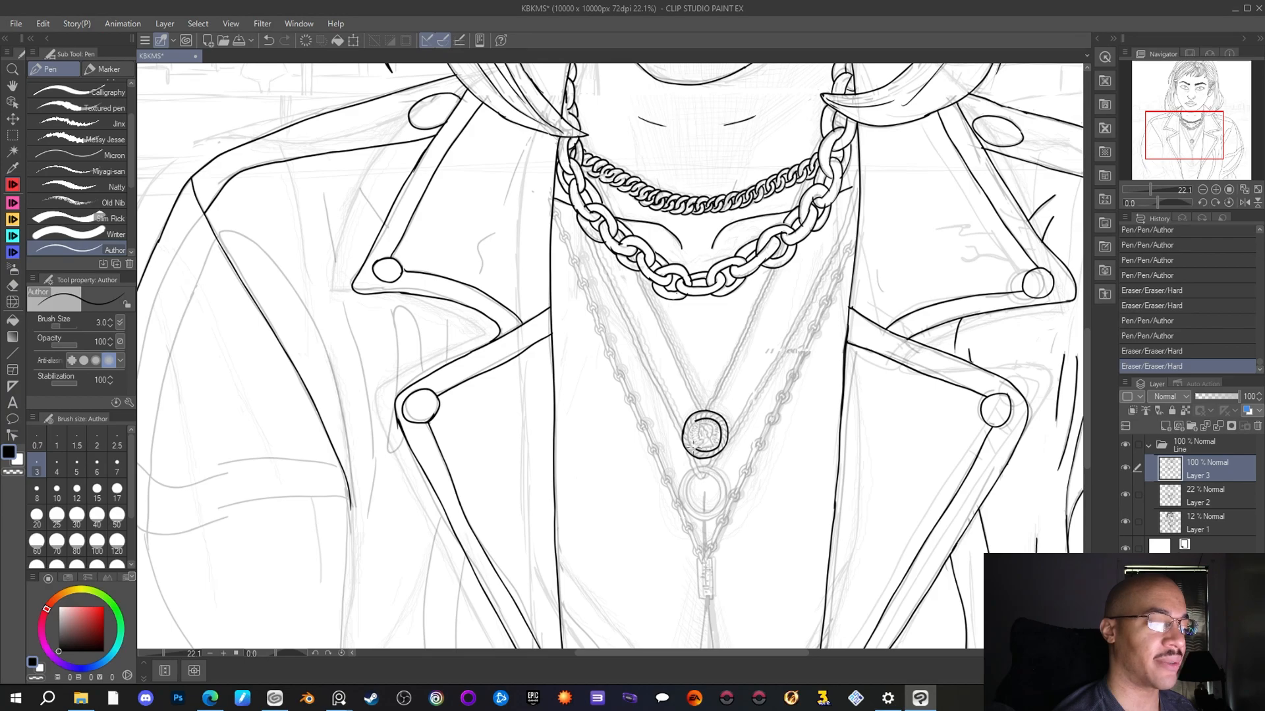
{"action": "left_click_drag", "start_coordinate": [689, 433], "coordinate": [704, 419]}
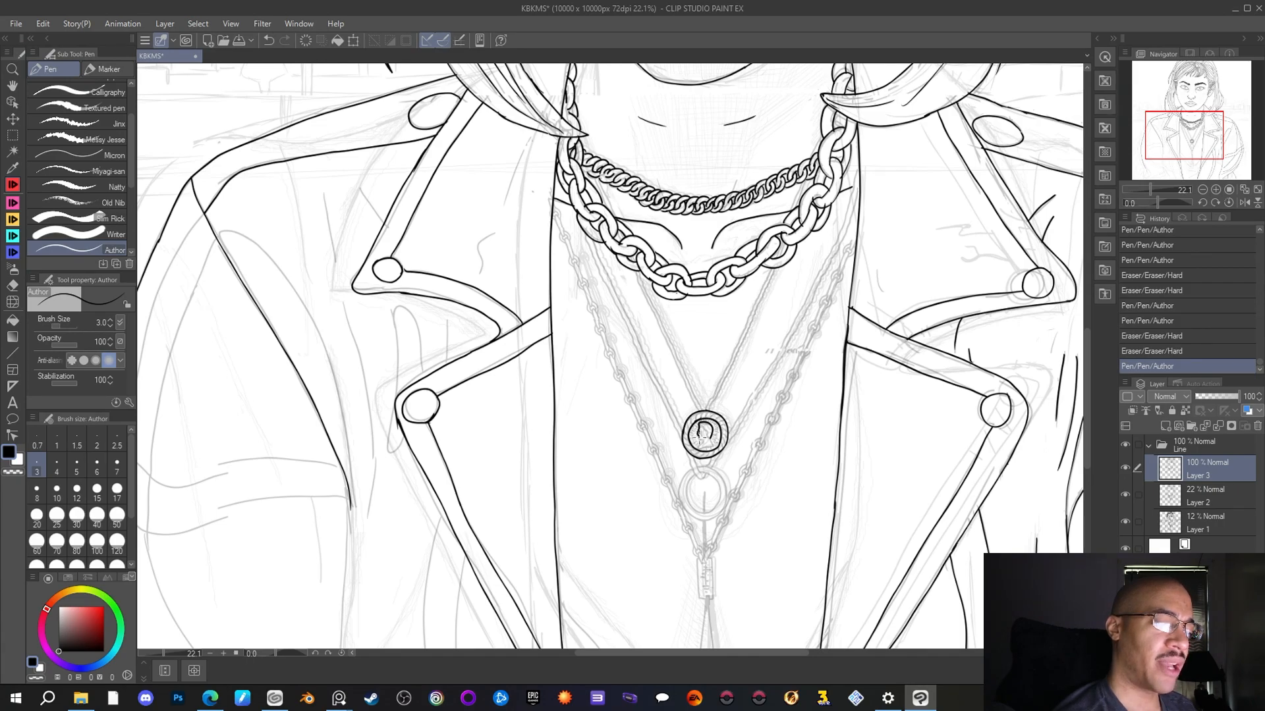
Ink the profile head in the middle of the coin pendant and short radial dashes around it inside the inner ring
{"action": "left_click_drag", "start_coordinate": [699, 438], "coordinate": [708, 428]}
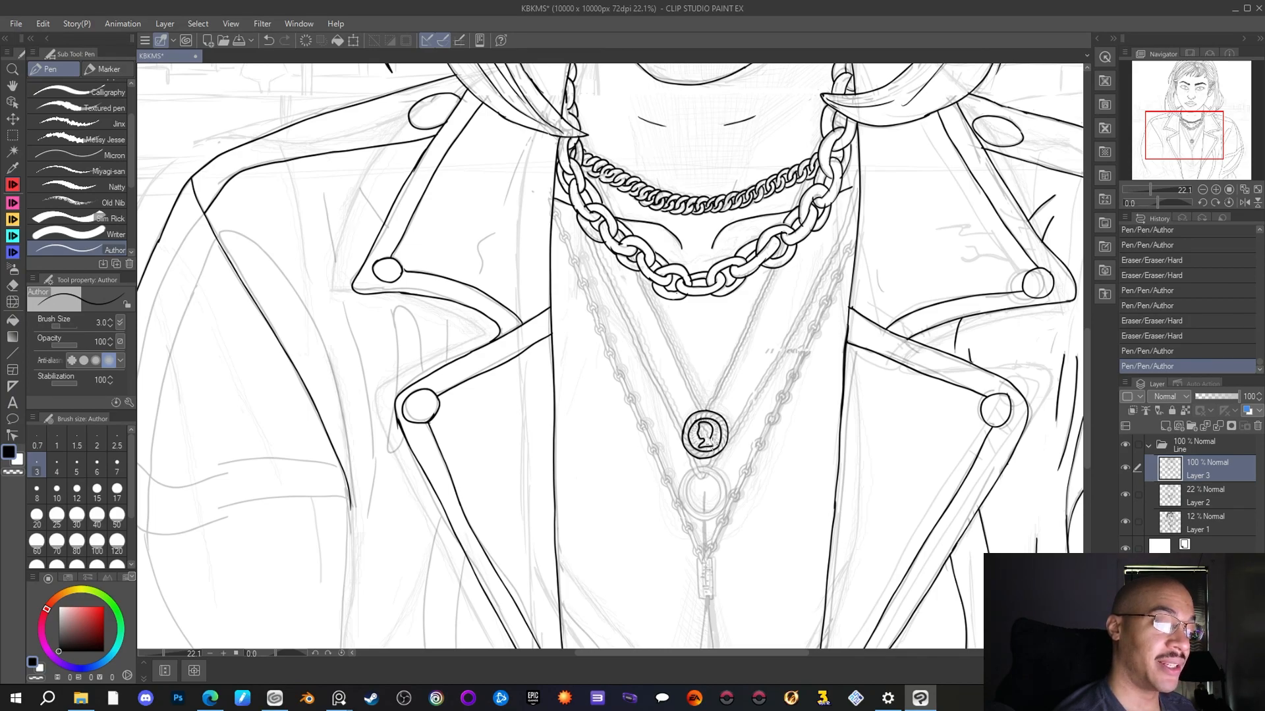
{"action": "left_click_drag", "start_coordinate": [710, 436], "coordinate": [713, 446]}
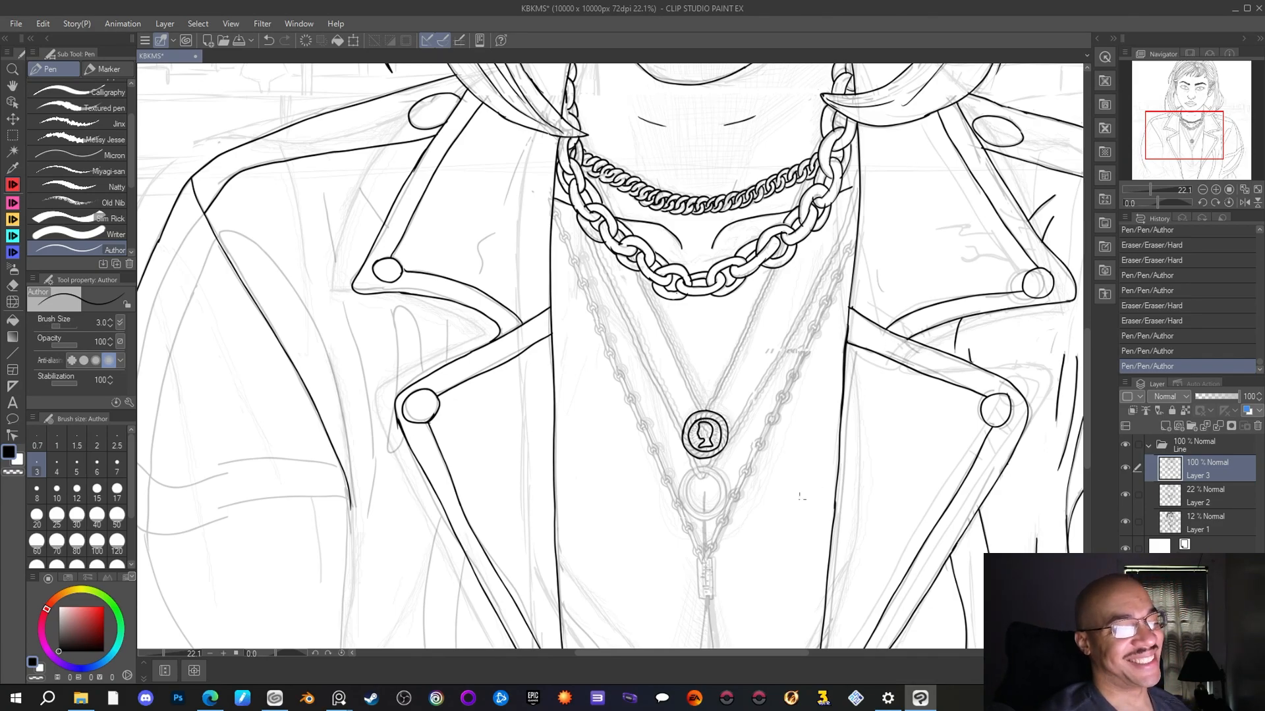
{"action": "scroll", "coordinate": [714, 499], "scroll_direction": "up", "scroll_amount": 5}
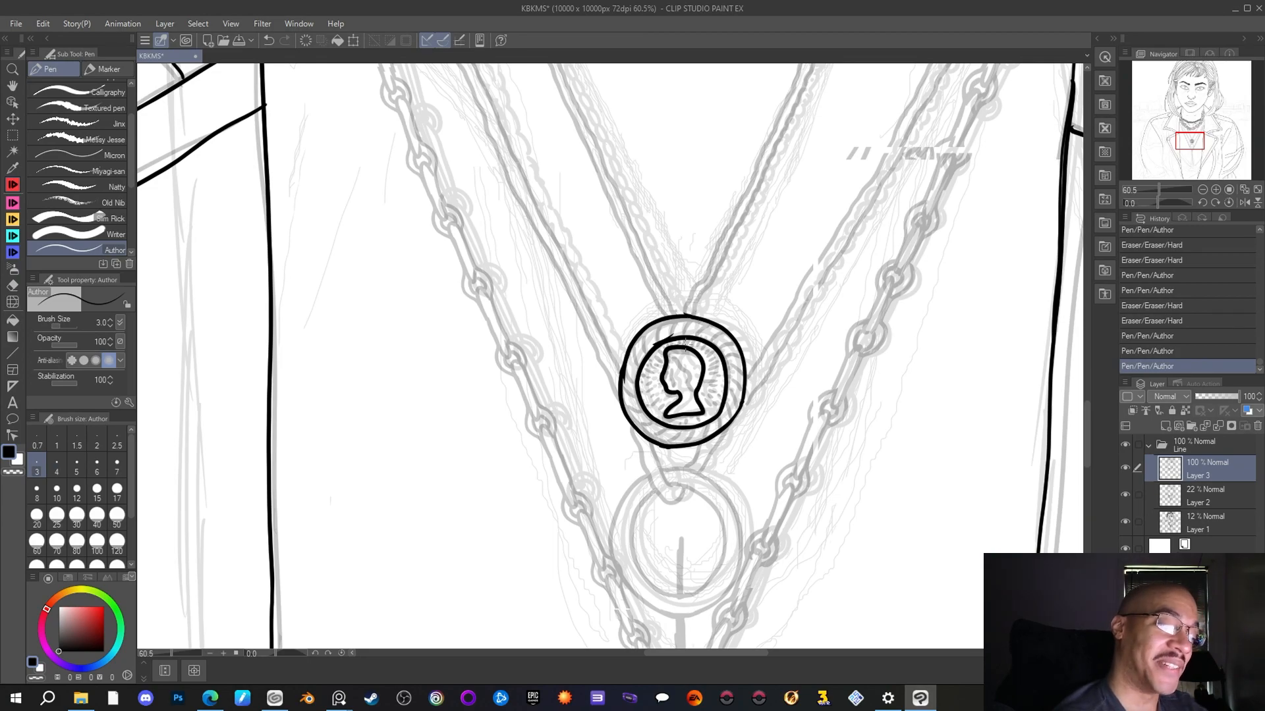
{"action": "mouse_move", "coordinate": [689, 349]}
{"action": "left_mouse_down"}
{"action": "mouse_move", "coordinate": [718, 350]}
{"action": "mouse_move", "coordinate": [715, 378]}
{"action": "left_mouse_up"}
{"action": "mouse_move", "coordinate": [706, 392]}
{"action": "left_mouse_down"}
{"action": "mouse_move", "coordinate": [721, 382]}
{"action": "mouse_move", "coordinate": [703, 422]}
{"action": "mouse_move", "coordinate": [668, 424]}
{"action": "left_mouse_up"}
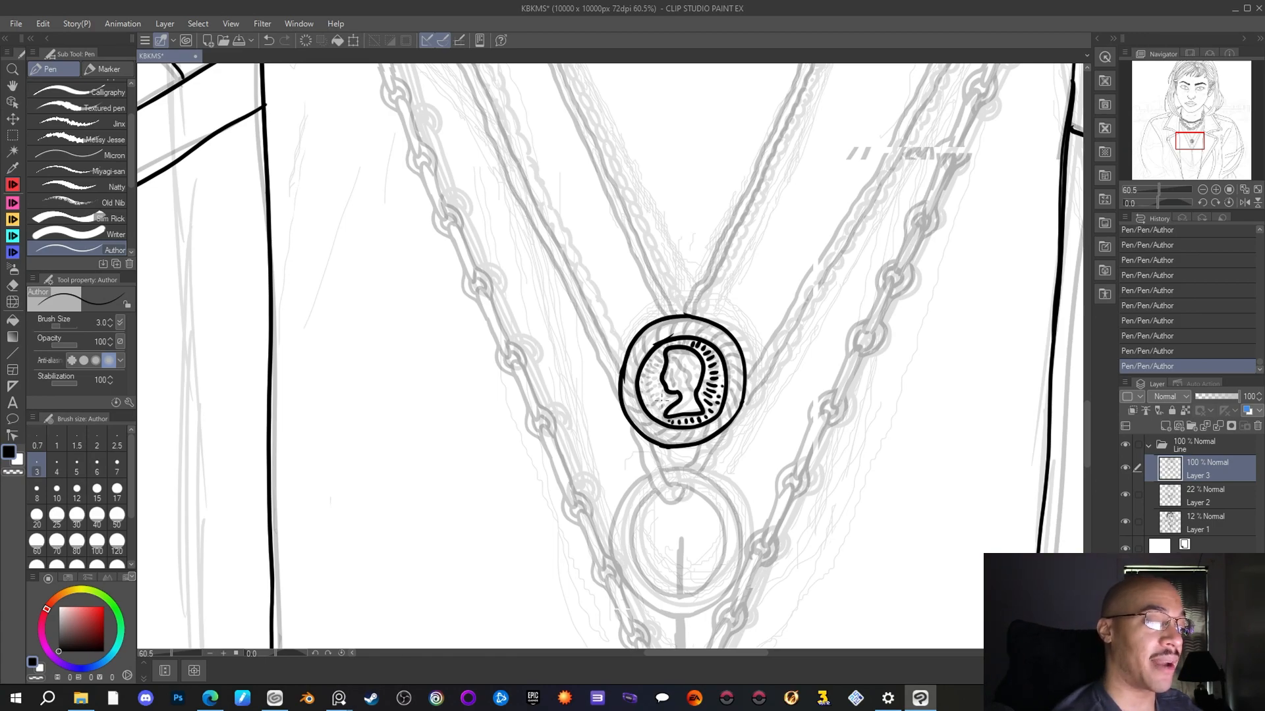
{"action": "left_click_drag", "start_coordinate": [659, 351], "coordinate": [653, 390]}
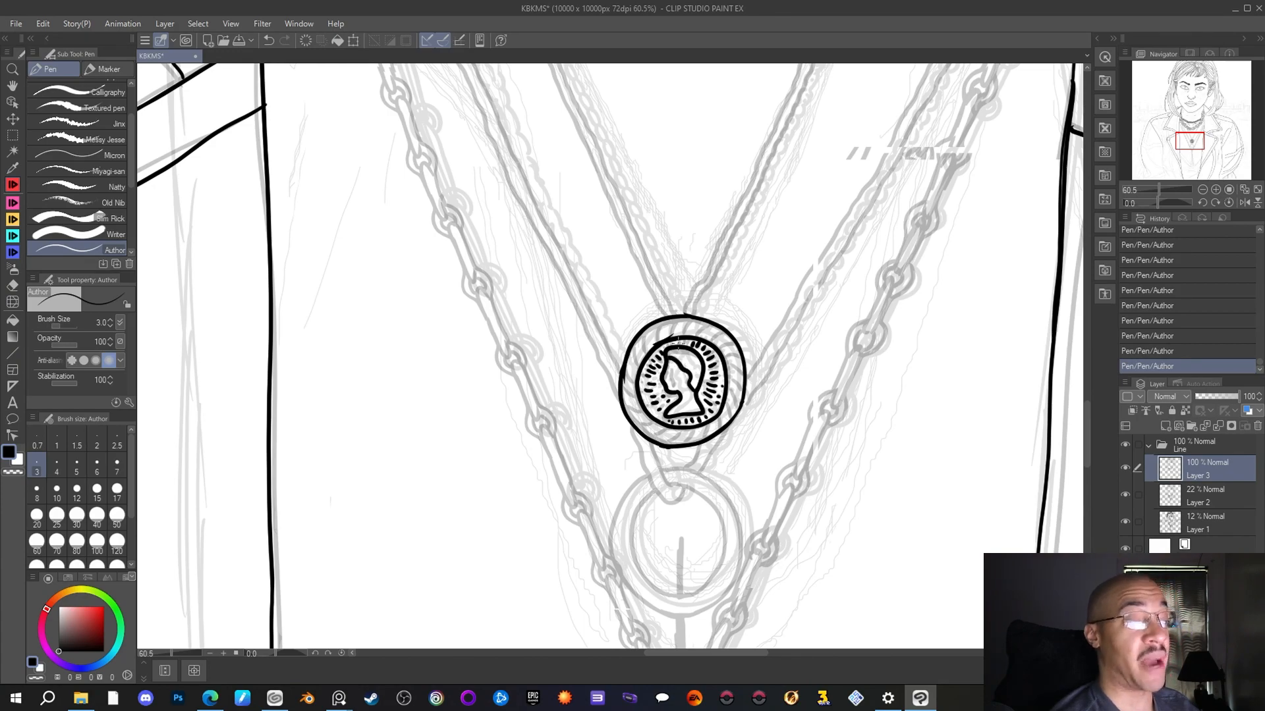
Fill the coin pendant's rim with short curved strokes all the way round to form a twisted rope border
{"action": "left_click_drag", "start_coordinate": [711, 341], "coordinate": [733, 341]}
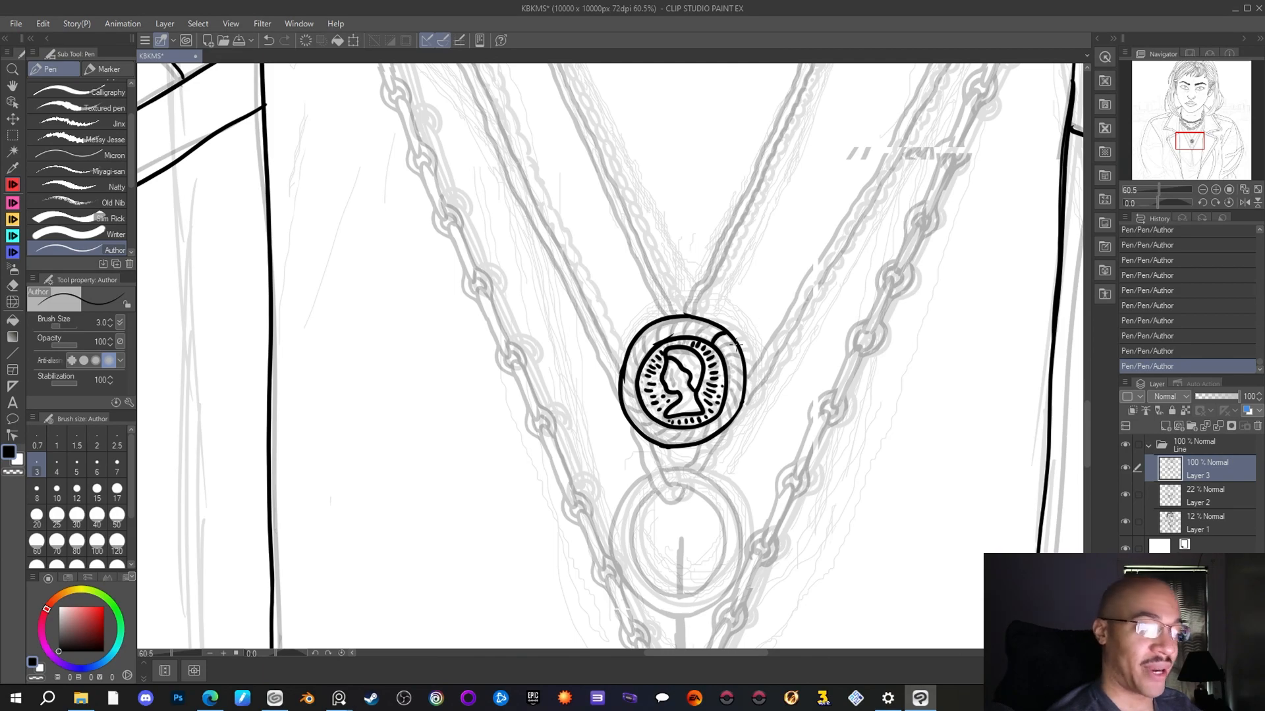
{"action": "left_click_drag", "start_coordinate": [736, 343], "coordinate": [725, 360]}
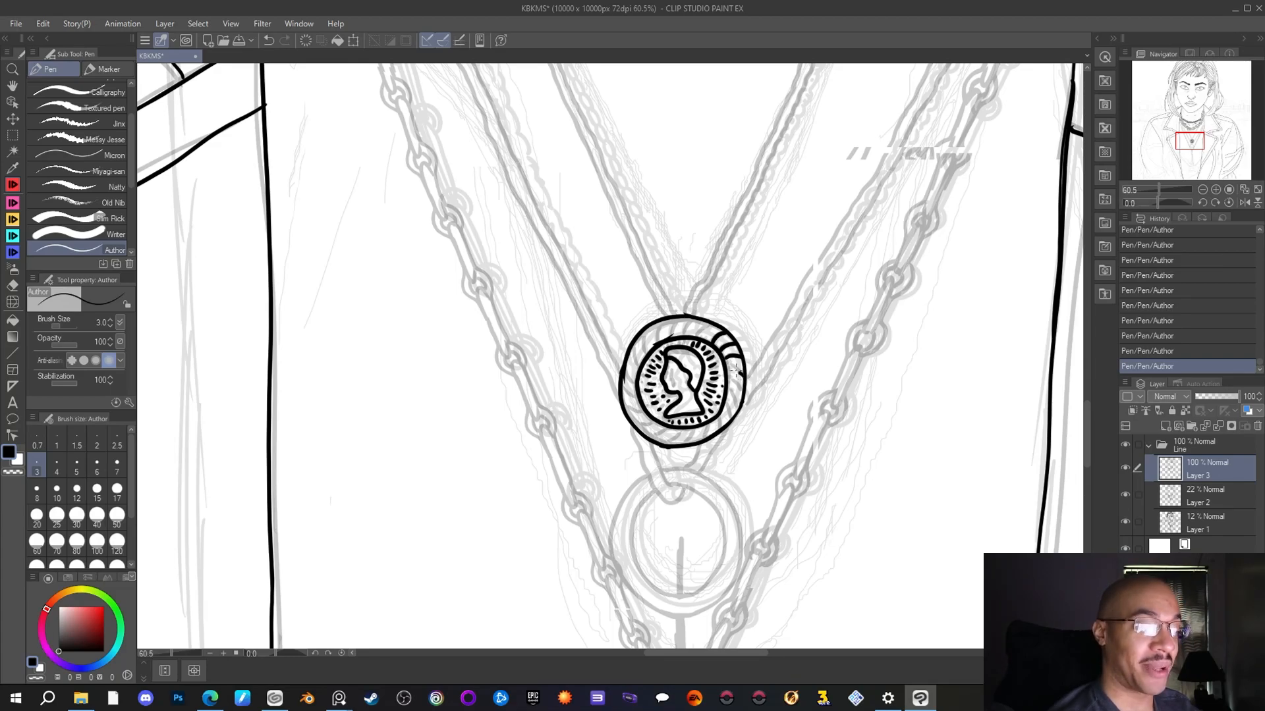
{"action": "mouse_move", "coordinate": [742, 392]}
{"action": "left_mouse_down"}
{"action": "mouse_move", "coordinate": [723, 377]}
{"action": "mouse_move", "coordinate": [731, 402]}
{"action": "mouse_move", "coordinate": [723, 385]}
{"action": "left_mouse_up"}
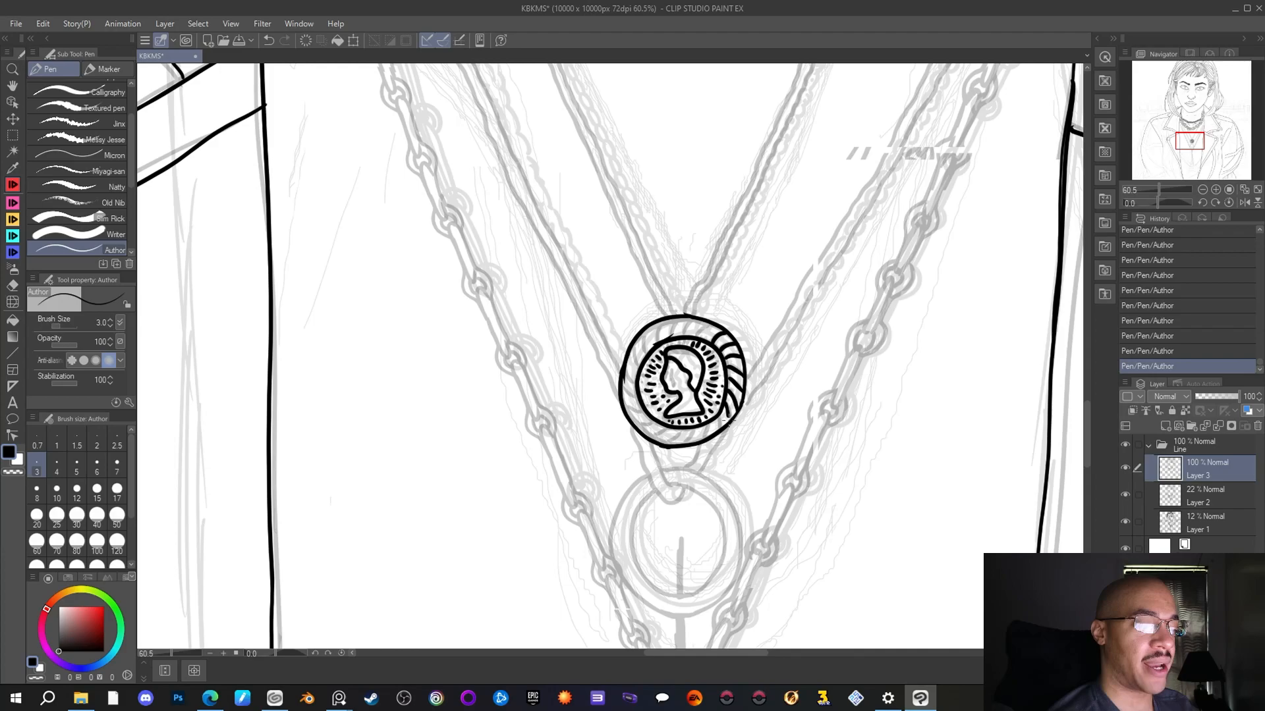
{"action": "mouse_move", "coordinate": [718, 414]}
{"action": "left_mouse_down"}
{"action": "mouse_move", "coordinate": [702, 446]}
{"action": "mouse_move", "coordinate": [695, 429]}
{"action": "mouse_move", "coordinate": [686, 447]}
{"action": "mouse_move", "coordinate": [682, 433]}
{"action": "mouse_move", "coordinate": [651, 442]}
{"action": "left_mouse_up"}
{"action": "mouse_move", "coordinate": [656, 430]}
{"action": "left_mouse_down"}
{"action": "mouse_move", "coordinate": [646, 441]}
{"action": "mouse_move", "coordinate": [619, 414]}
{"action": "mouse_move", "coordinate": [624, 390]}
{"action": "left_mouse_up"}
{"action": "mouse_move", "coordinate": [636, 342]}
{"action": "left_mouse_down"}
{"action": "mouse_move", "coordinate": [640, 368]}
{"action": "mouse_move", "coordinate": [657, 338]}
{"action": "mouse_move", "coordinate": [654, 353]}
{"action": "left_mouse_up"}
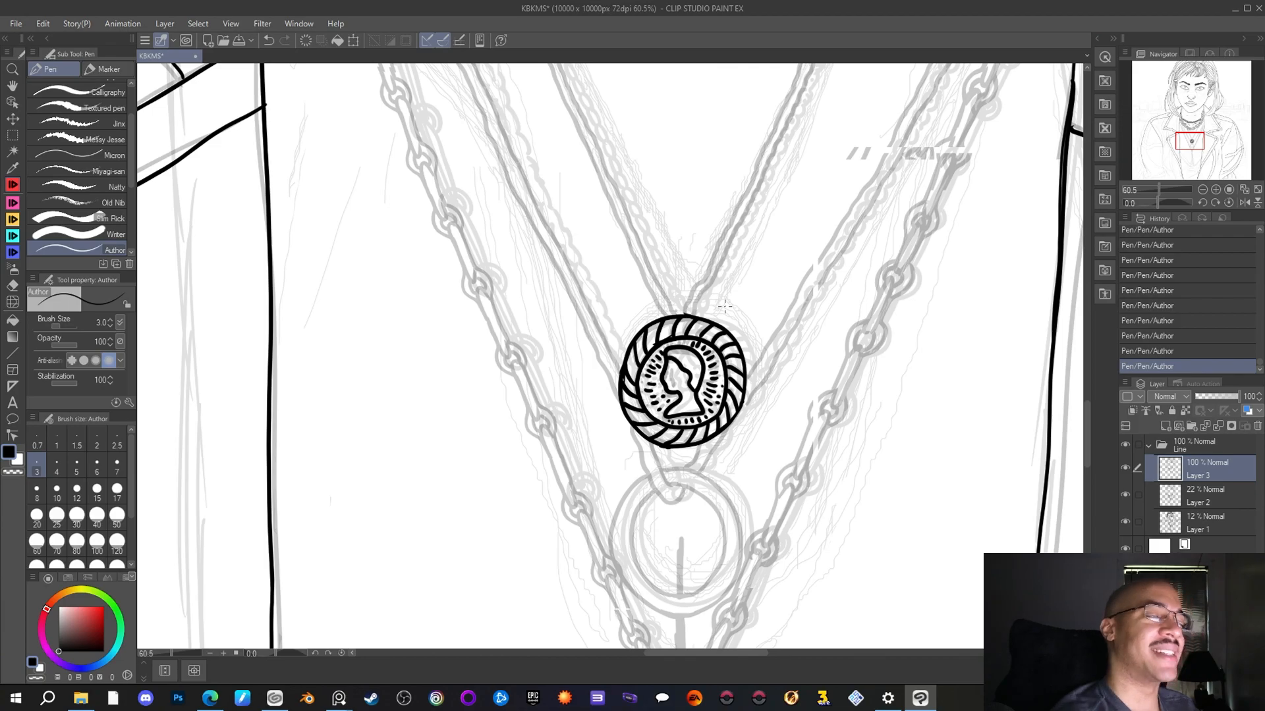
Ink the right strand of the thin twisted chain from beneath the thick chain down to the top of the coin pendant
{"action": "left_click_drag", "start_coordinate": [1178, 142], "coordinate": [1196, 132]}
{"action": "scroll", "coordinate": [1180, 140], "scroll_direction": "down", "scroll_amount": 5}
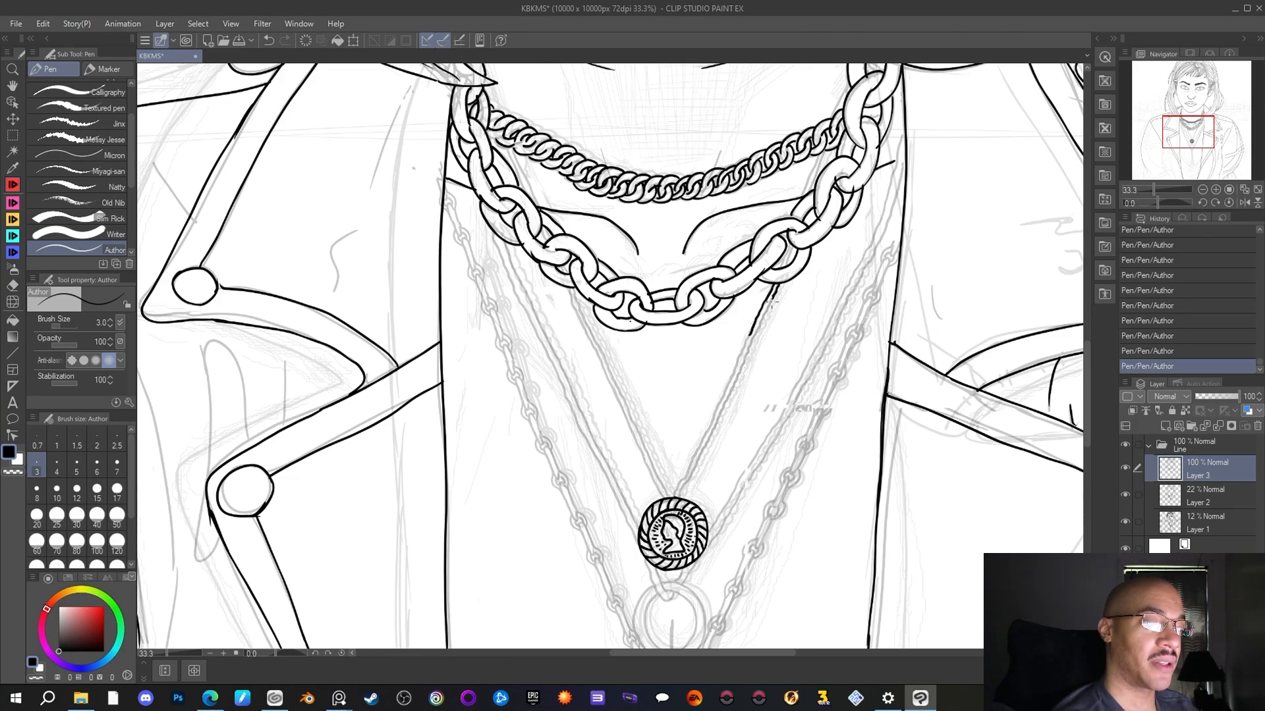
{"action": "mouse_move", "coordinate": [757, 324]}
{"action": "left_mouse_down"}
{"action": "mouse_move", "coordinate": [724, 384]}
{"action": "mouse_move", "coordinate": [724, 403]}
{"action": "left_mouse_up"}
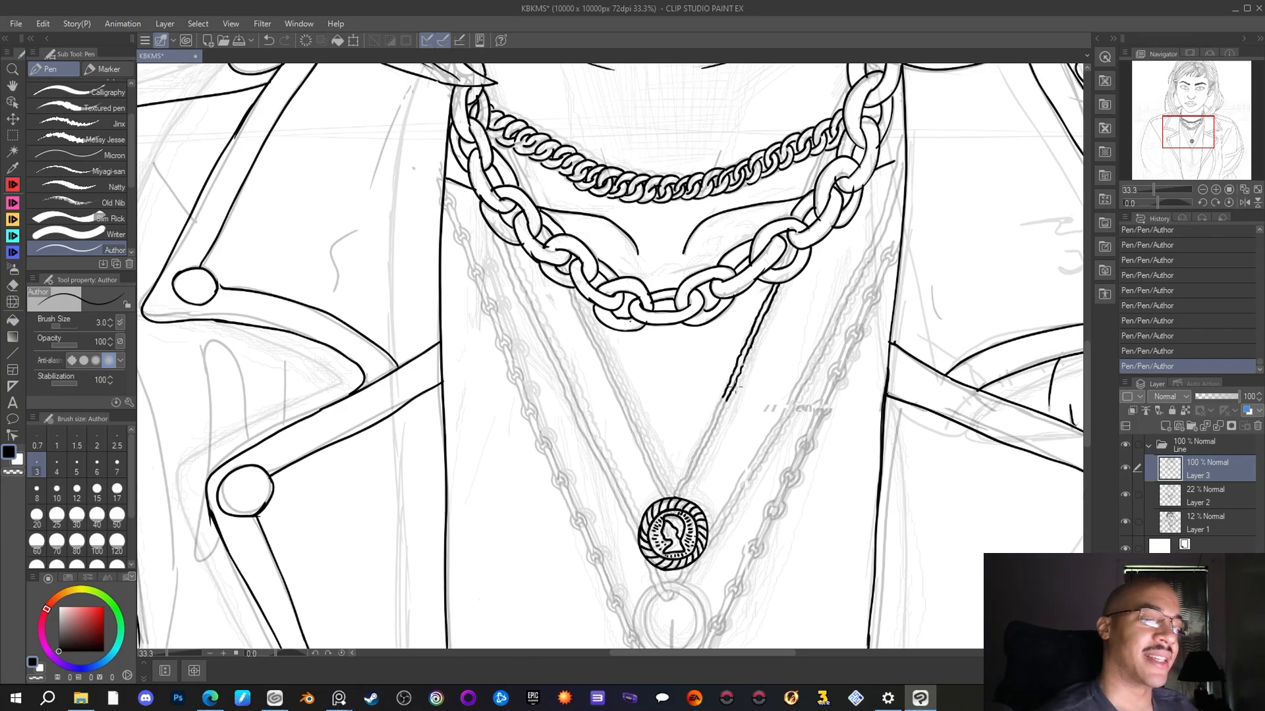
{"action": "scroll", "coordinate": [733, 389], "scroll_direction": "down", "scroll_amount": 5}
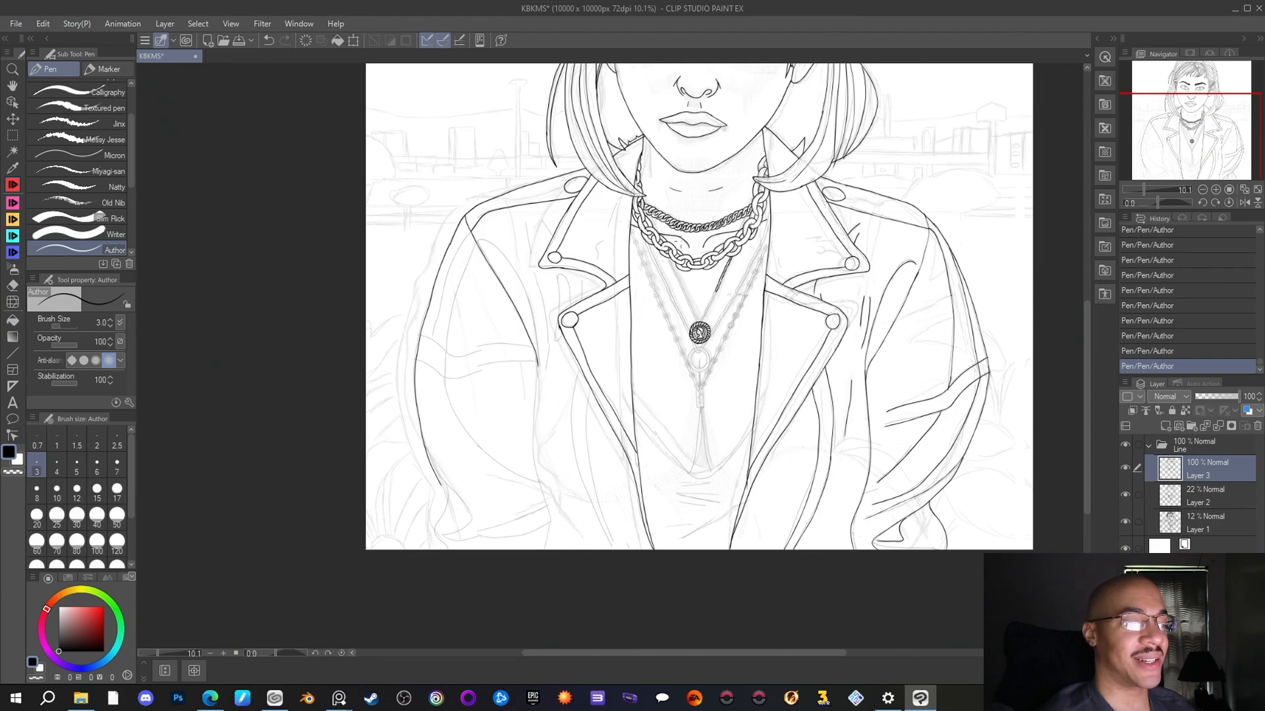
{"action": "left_click_drag", "start_coordinate": [1161, 138], "coordinate": [1167, 116]}
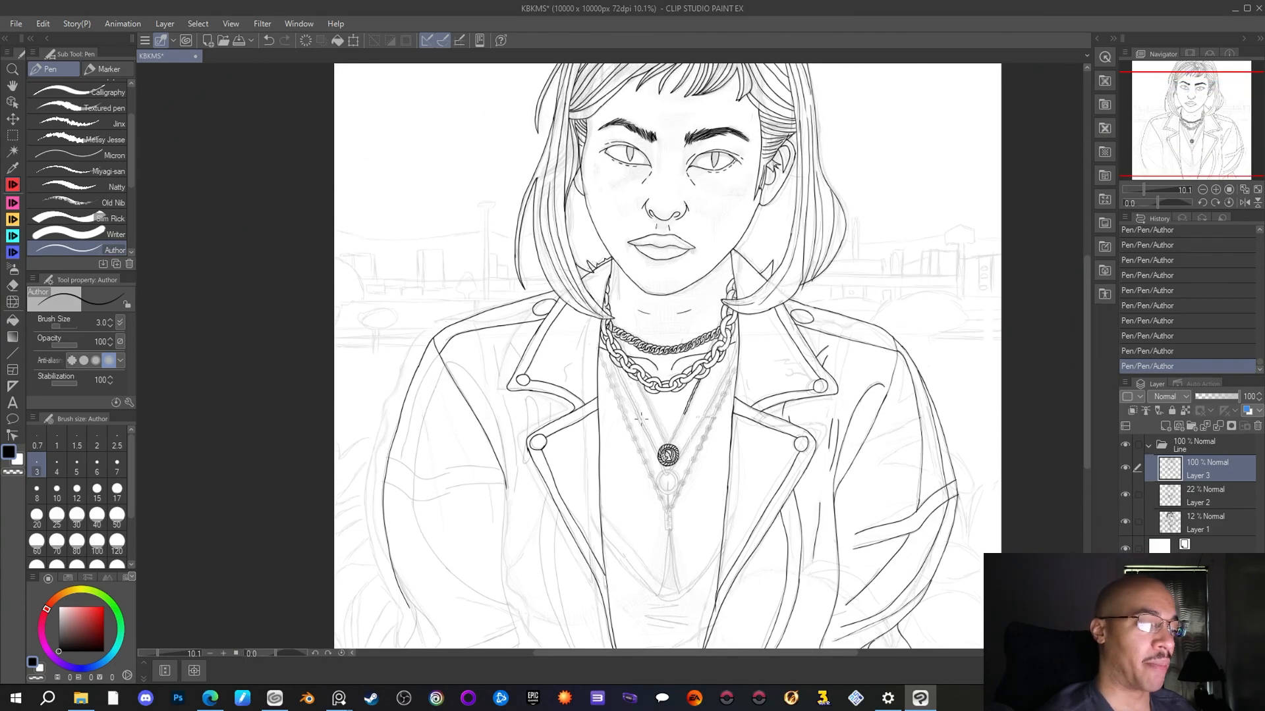
{"action": "scroll", "coordinate": [640, 418], "scroll_direction": "up", "scroll_amount": 4}
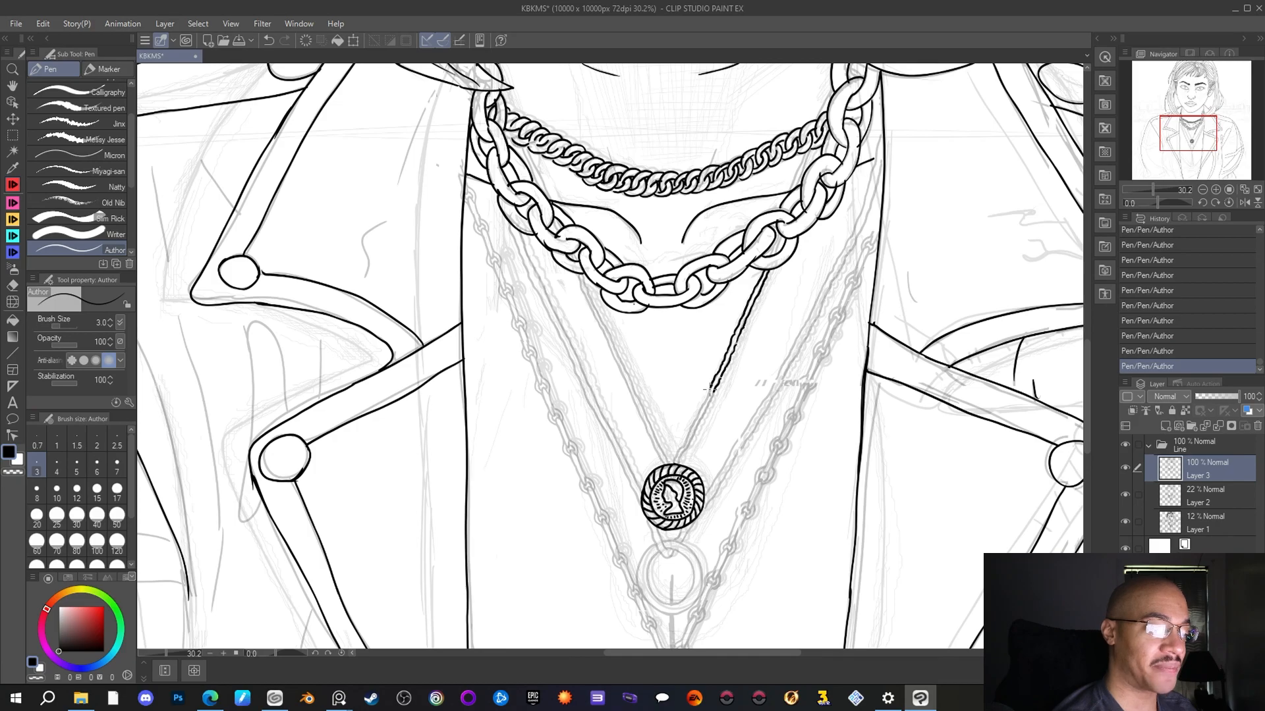
{"action": "left_click_drag", "start_coordinate": [695, 339], "coordinate": [719, 305]}
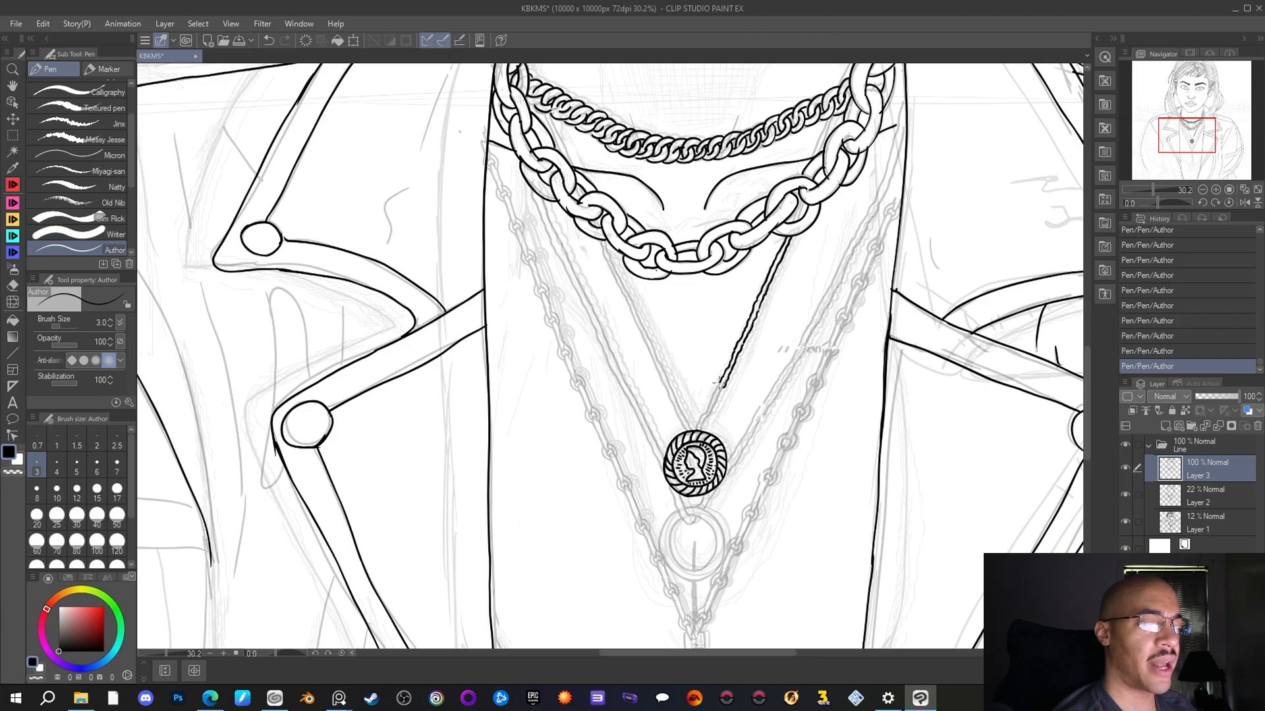
{"action": "scroll", "coordinate": [747, 343], "scroll_direction": "down", "scroll_amount": 1}
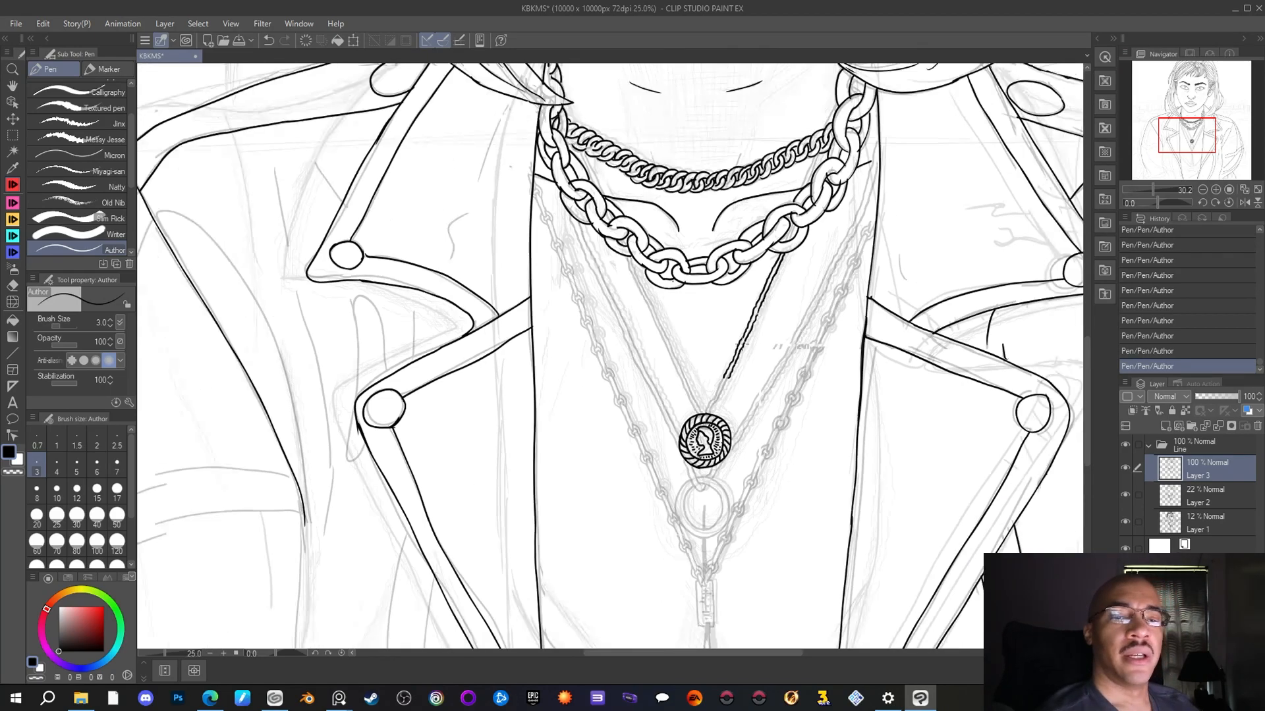
{"action": "scroll", "coordinate": [747, 342], "scroll_direction": "down", "scroll_amount": 5}
{"action": "mouse_move", "coordinate": [1217, 145]}
{"action": "left_mouse_down"}
{"action": "mouse_move", "coordinate": [1219, 120]}
{"action": "mouse_move", "coordinate": [1236, 162]}
{"action": "mouse_move", "coordinate": [1224, 140]}
{"action": "left_mouse_up"}
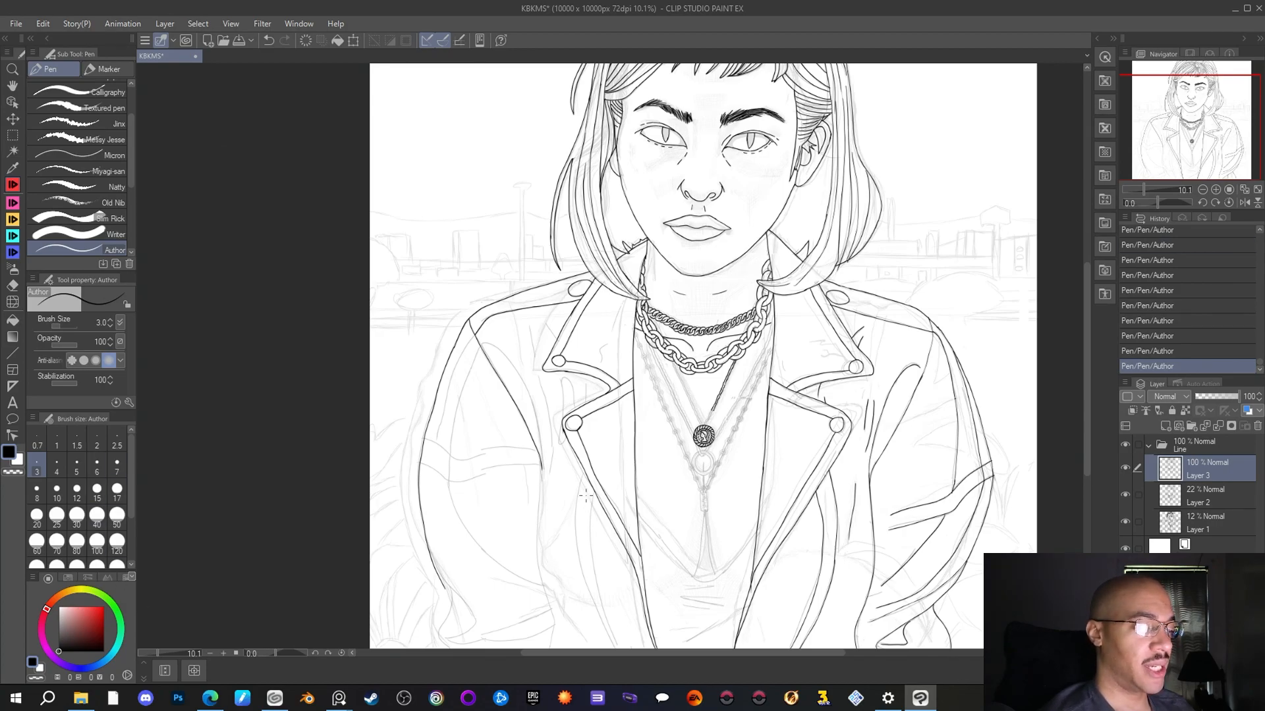
{"action": "scroll", "coordinate": [706, 457], "scroll_direction": "up", "scroll_amount": 8}
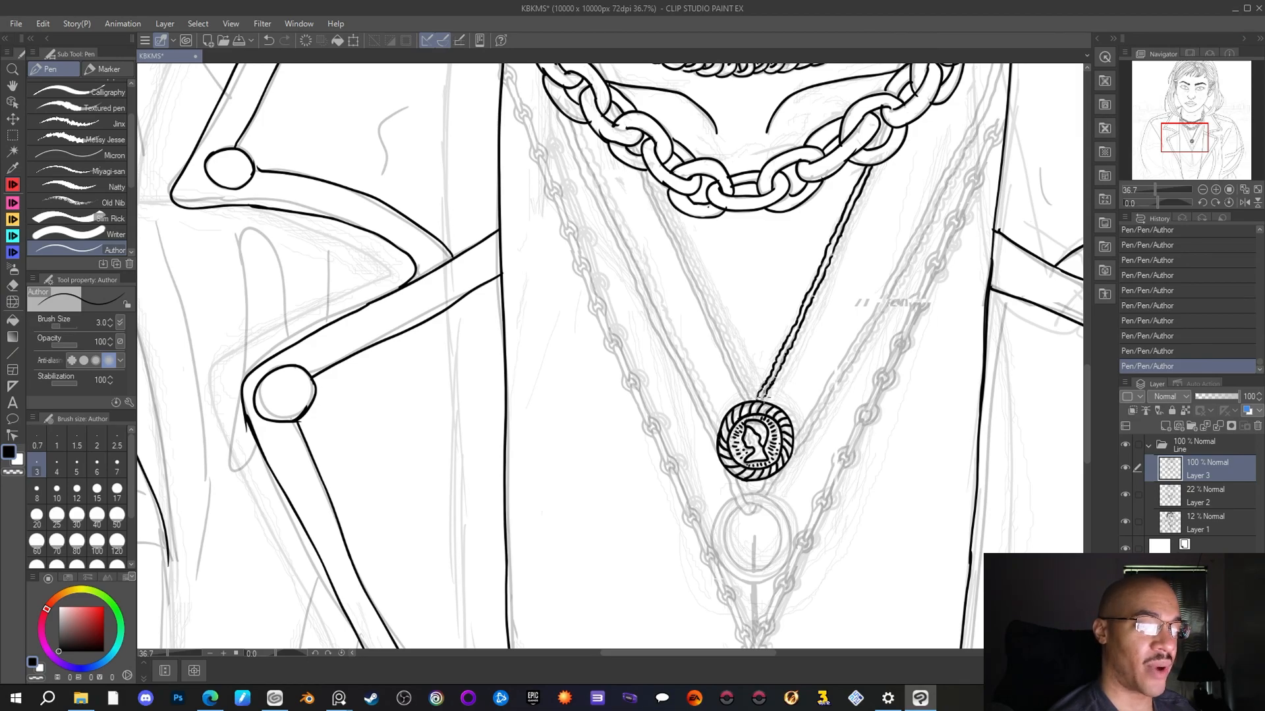
Ink the upper stretch of the second twisted chain along the right neckline, and erase stray ink on the thick chain's bottom links
{"action": "left_click_drag", "start_coordinate": [807, 353], "coordinate": [755, 498]}
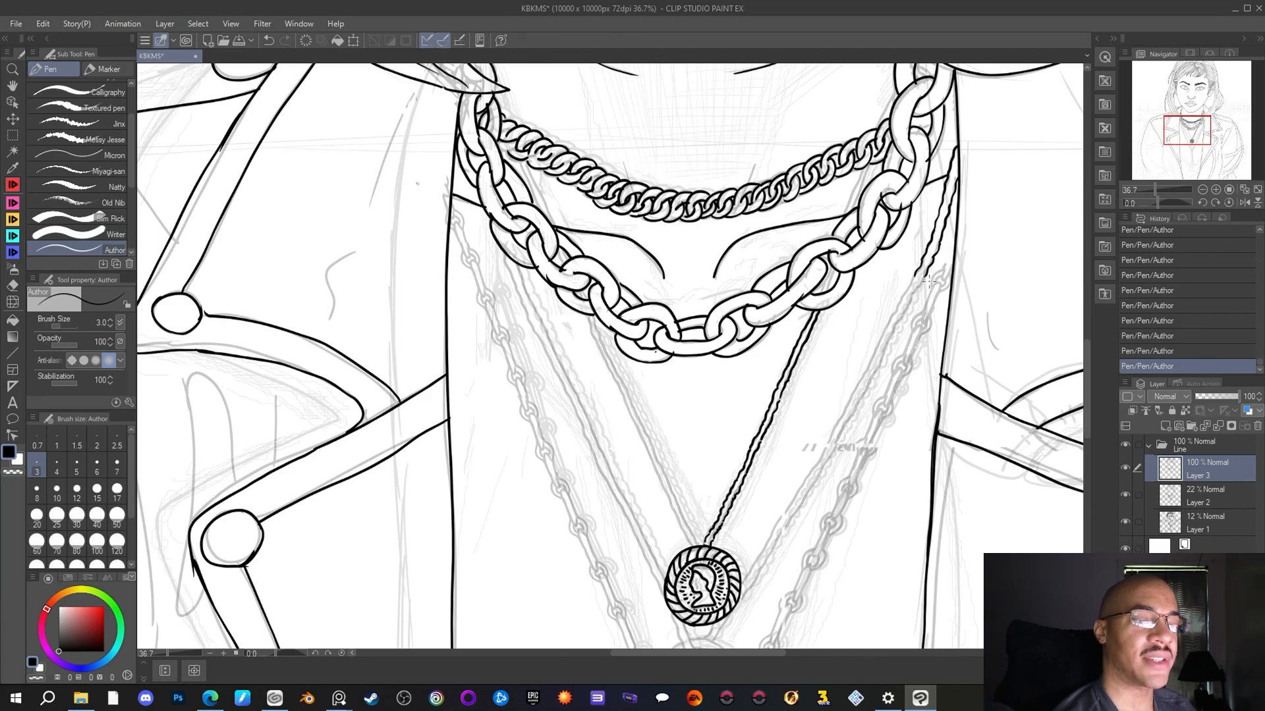
{"action": "left_click_drag", "start_coordinate": [925, 274], "coordinate": [922, 286]}
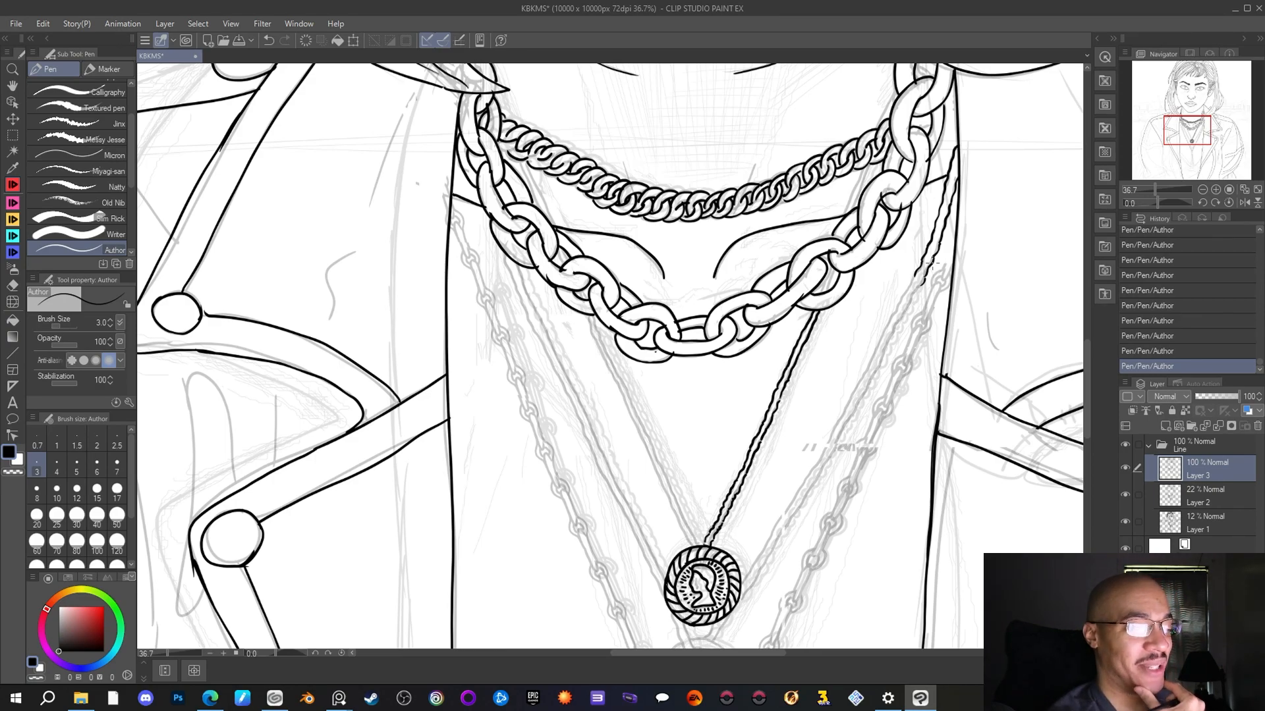
{"action": "left_click", "coordinate": [12, 285]}
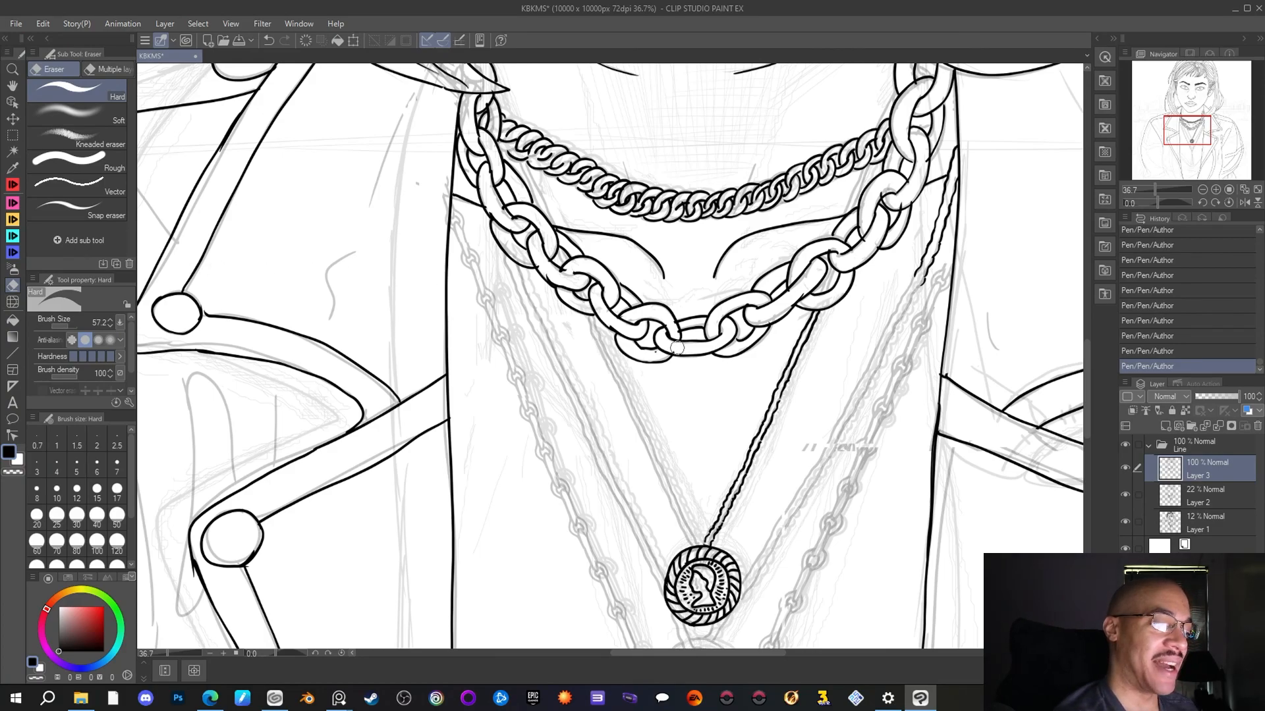
{"action": "left_click_drag", "start_coordinate": [676, 347], "coordinate": [675, 323]}
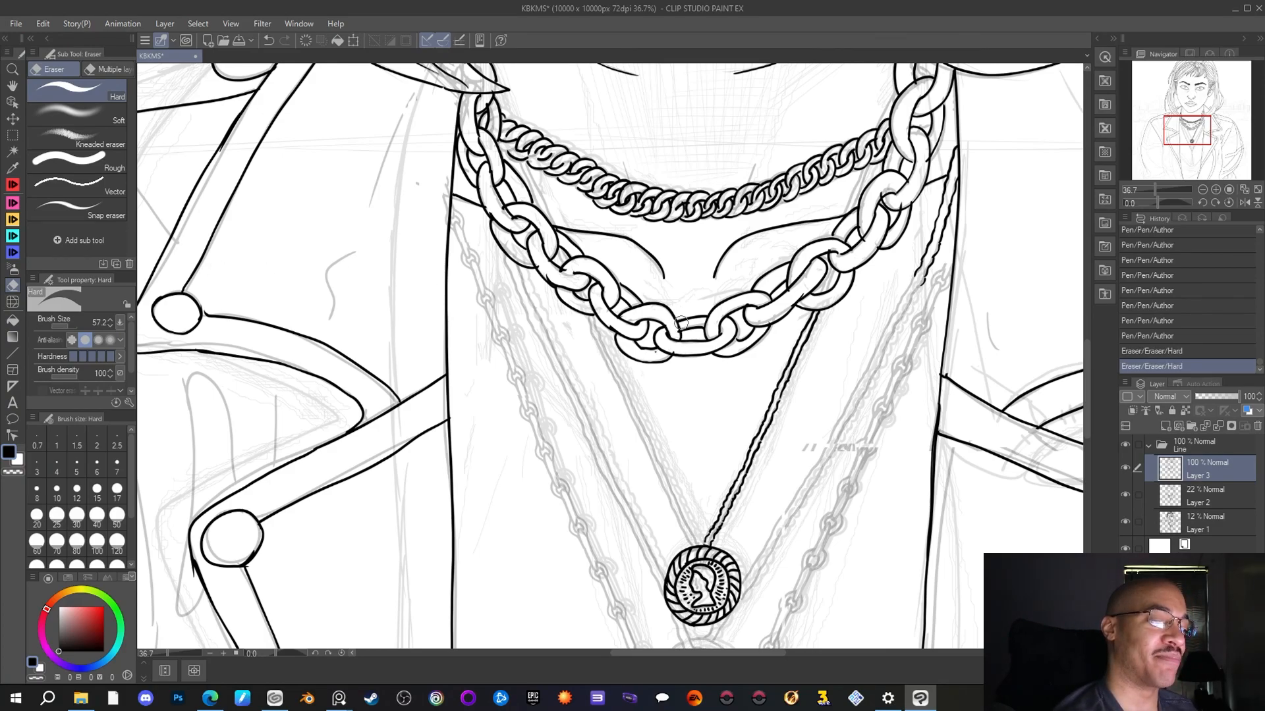
{"action": "left_click", "coordinate": [12, 185]}
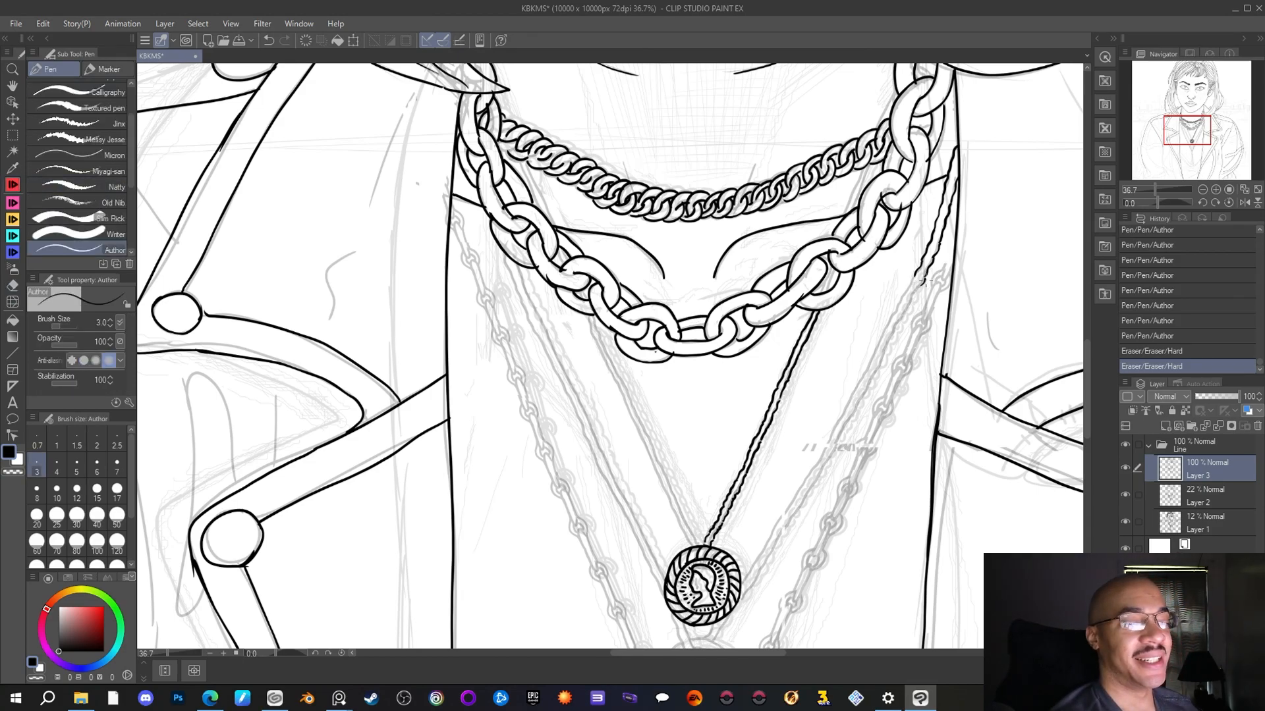
{"action": "mouse_move", "coordinate": [923, 279]}
{"action": "left_mouse_down"}
{"action": "mouse_move", "coordinate": [900, 309]}
{"action": "mouse_move", "coordinate": [896, 324]}
{"action": "left_mouse_up"}
{"action": "left_click_drag", "start_coordinate": [900, 312], "coordinate": [888, 327]}
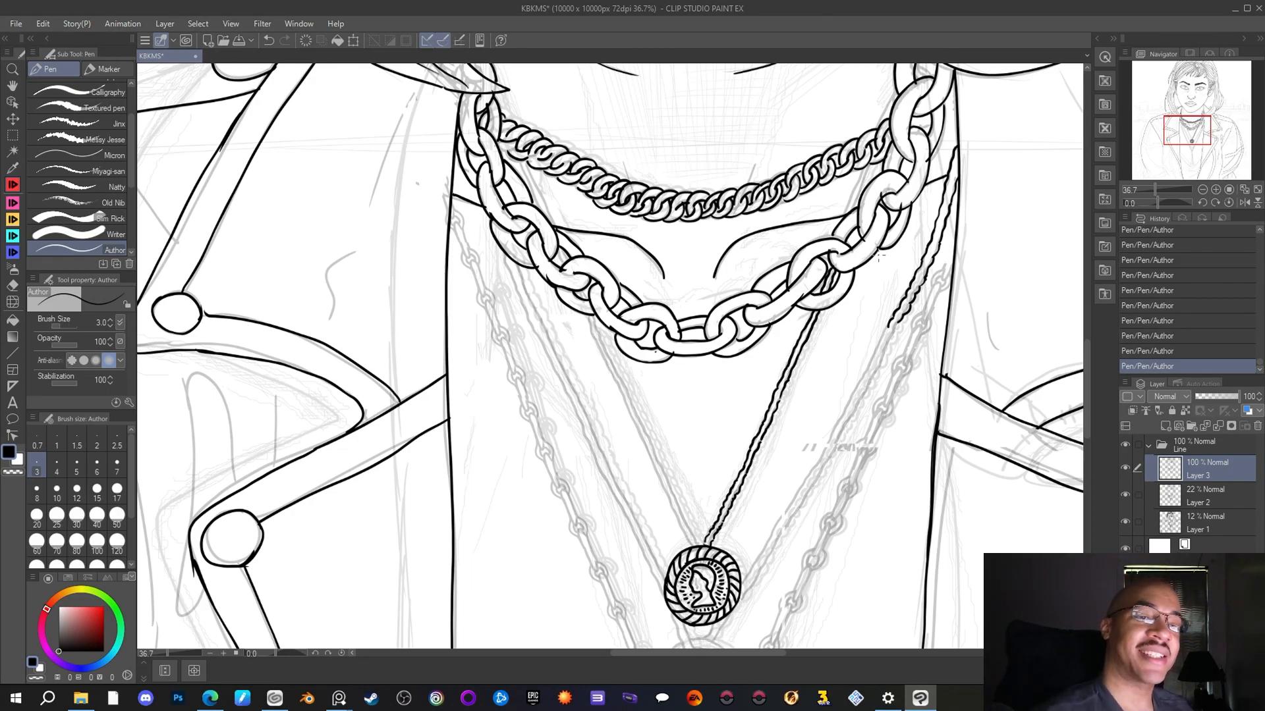
Erase stray ink in the gap between the choker and thick chain's right side, and ink the thin chain's short visible stretch there
{"action": "scroll", "coordinate": [878, 257], "scroll_direction": "down", "scroll_amount": 2}
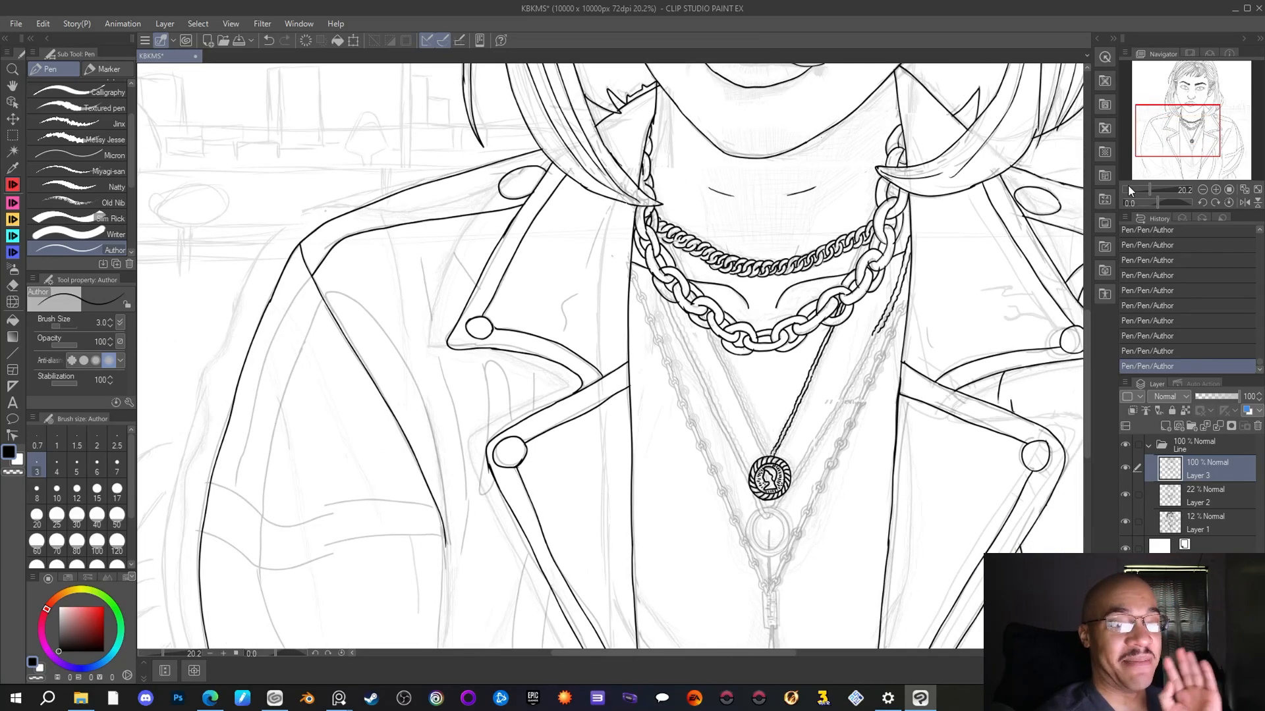
{"action": "left_click_drag", "start_coordinate": [1178, 143], "coordinate": [1185, 135]}
{"action": "scroll", "coordinate": [733, 307], "scroll_direction": "up", "scroll_amount": 2}
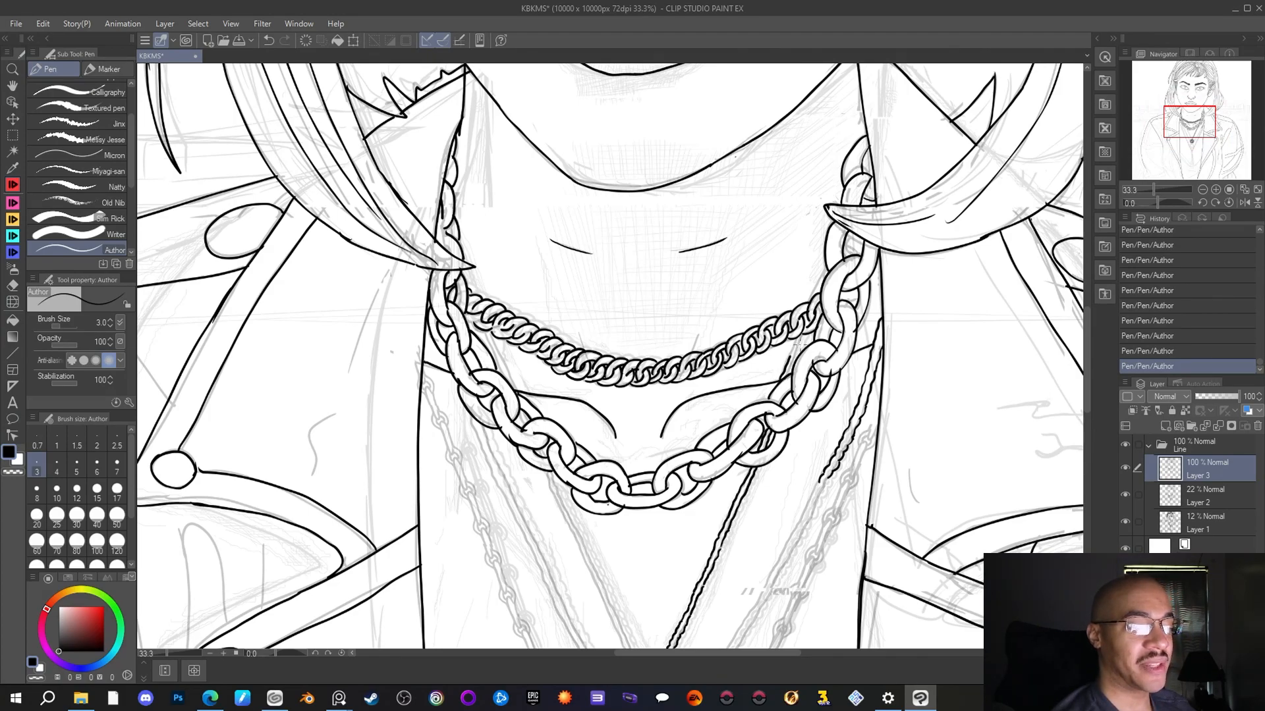
{"action": "left_click", "coordinate": [12, 286]}
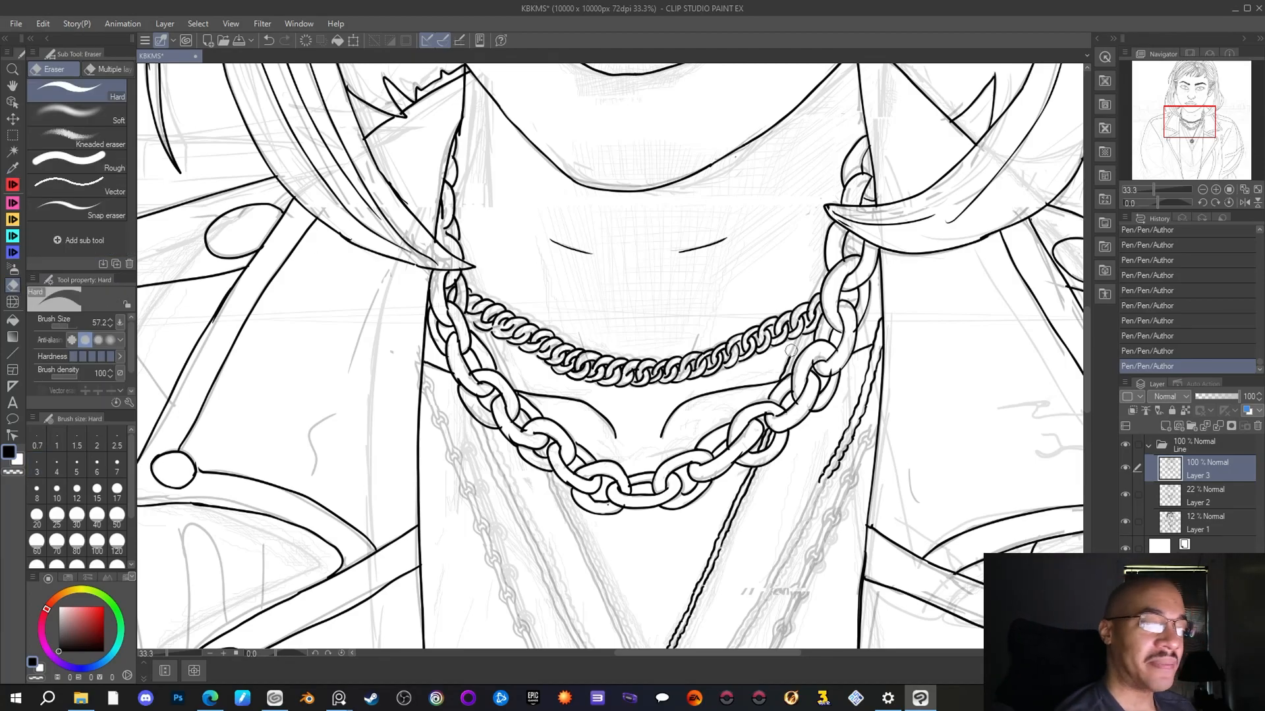
{"action": "left_click_drag", "start_coordinate": [789, 354], "coordinate": [779, 372]}
{"action": "key", "text": "p"}
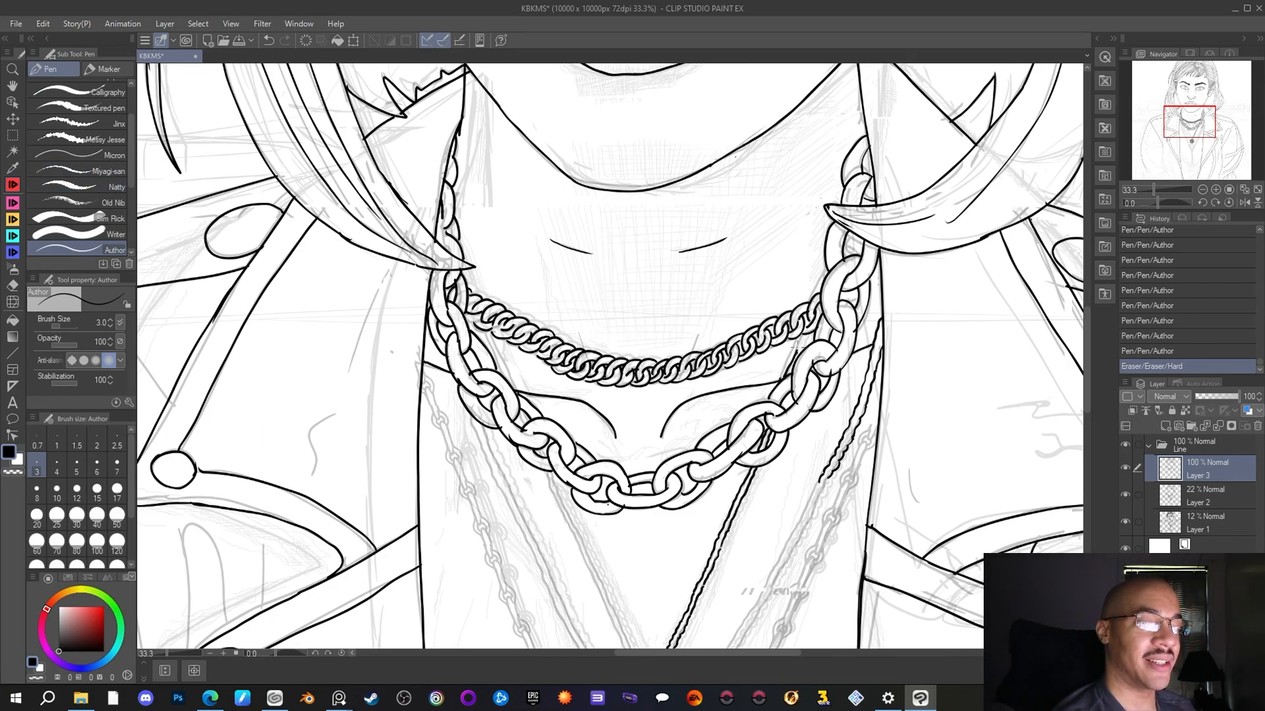
{"action": "left_click_drag", "start_coordinate": [801, 340], "coordinate": [810, 357]}
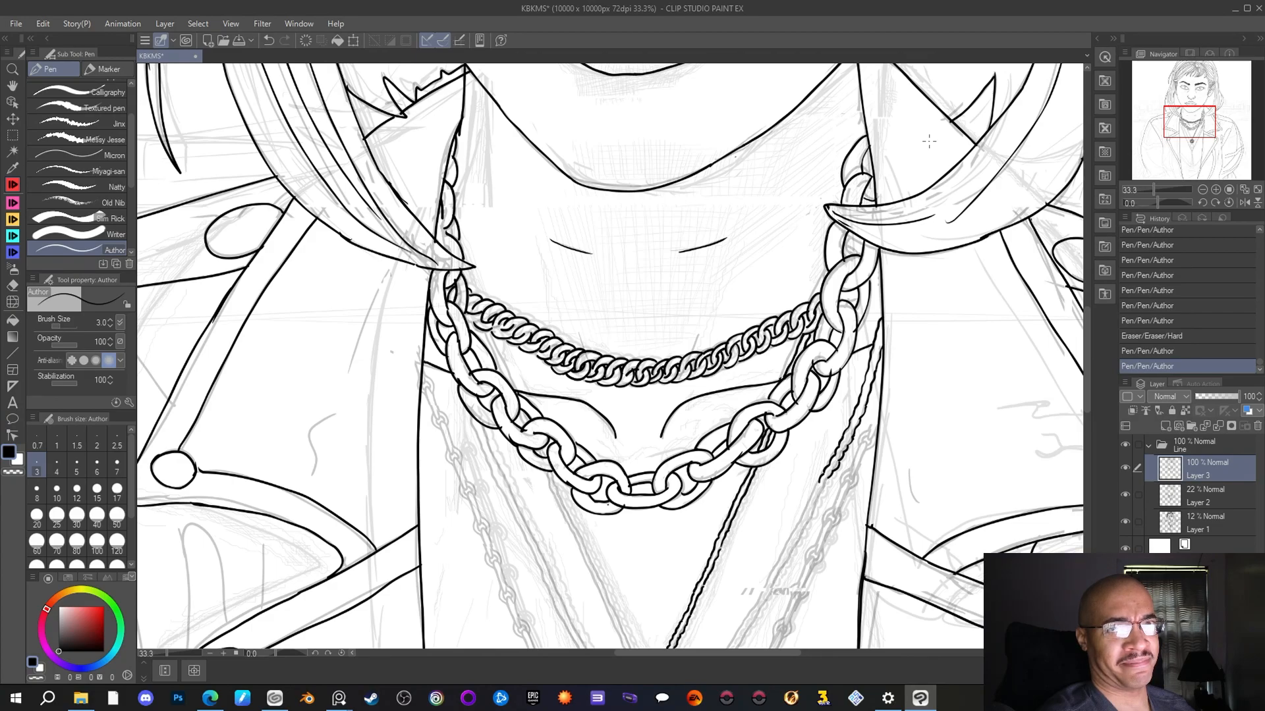
Extend the second twisted chain's wavy edges down the right side of the chest toward the coin pendant
{"action": "scroll", "coordinate": [929, 140], "scroll_direction": "down", "scroll_amount": 3}
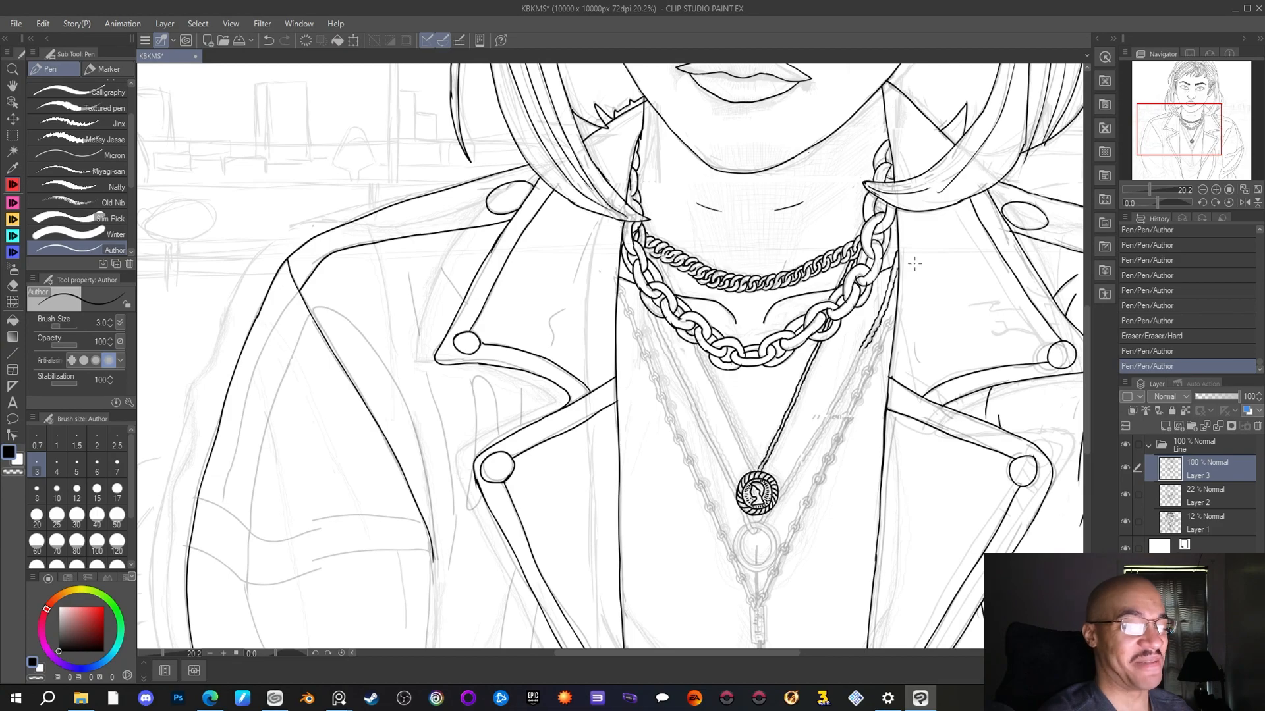
{"action": "scroll", "coordinate": [902, 316], "scroll_direction": "up", "scroll_amount": 3}
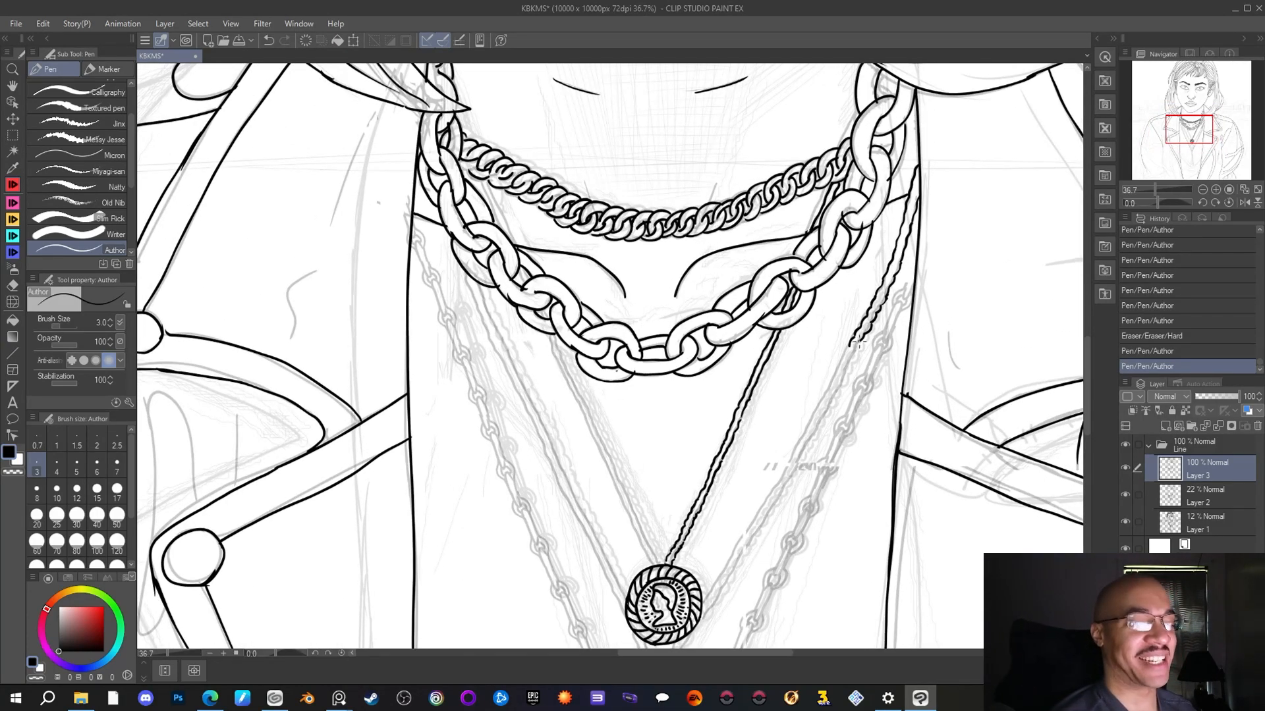
{"action": "mouse_move", "coordinate": [852, 349]}
{"action": "left_mouse_down"}
{"action": "mouse_move", "coordinate": [858, 333]}
{"action": "mouse_move", "coordinate": [825, 394]}
{"action": "left_mouse_up"}
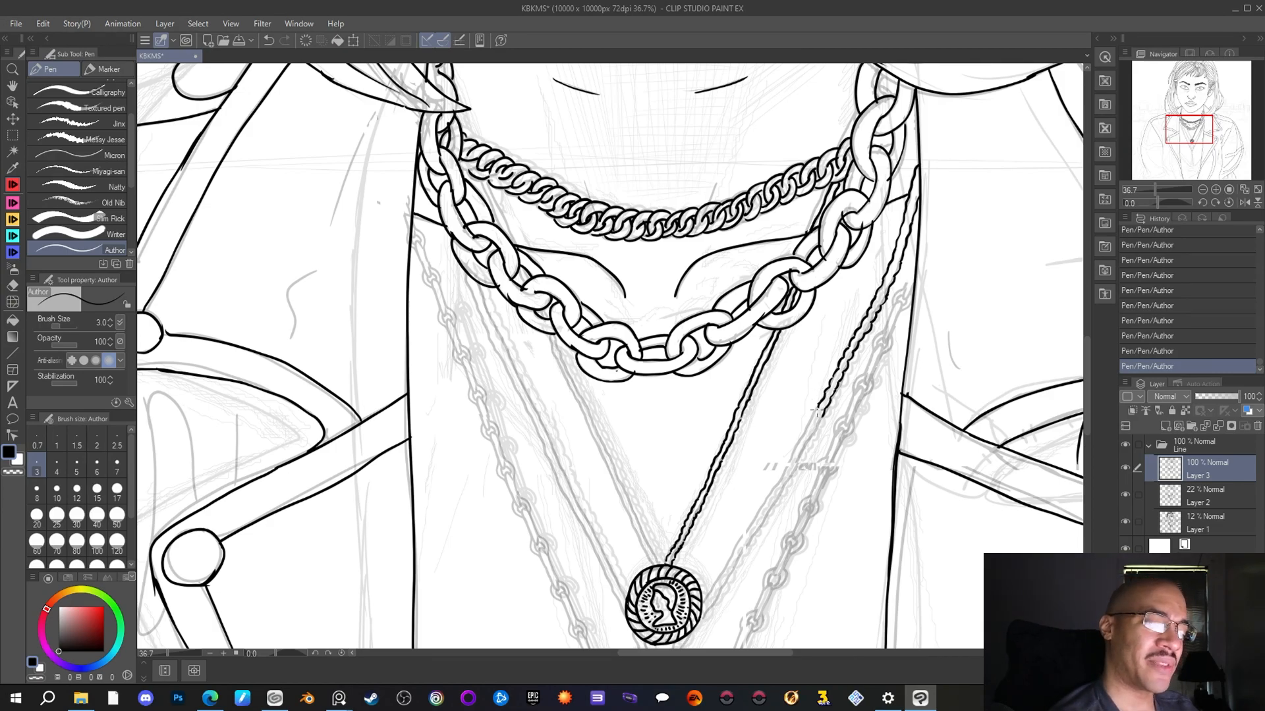
{"action": "left_click_drag", "start_coordinate": [819, 410], "coordinate": [804, 435]}
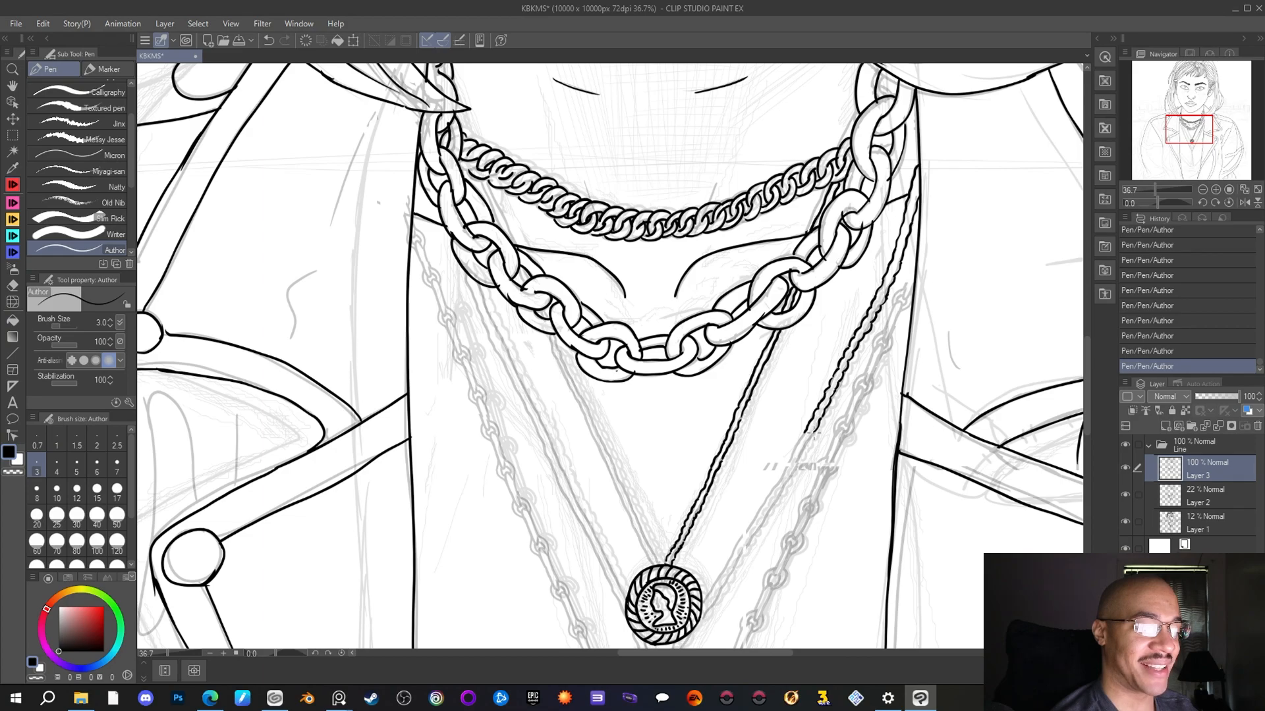
{"action": "mouse_move", "coordinate": [805, 436]}
{"action": "left_mouse_down"}
{"action": "mouse_move", "coordinate": [786, 461]}
{"action": "mouse_move", "coordinate": [794, 470]}
{"action": "left_mouse_up"}
{"action": "scroll", "coordinate": [822, 437], "scroll_direction": "down", "scroll_amount": 5}
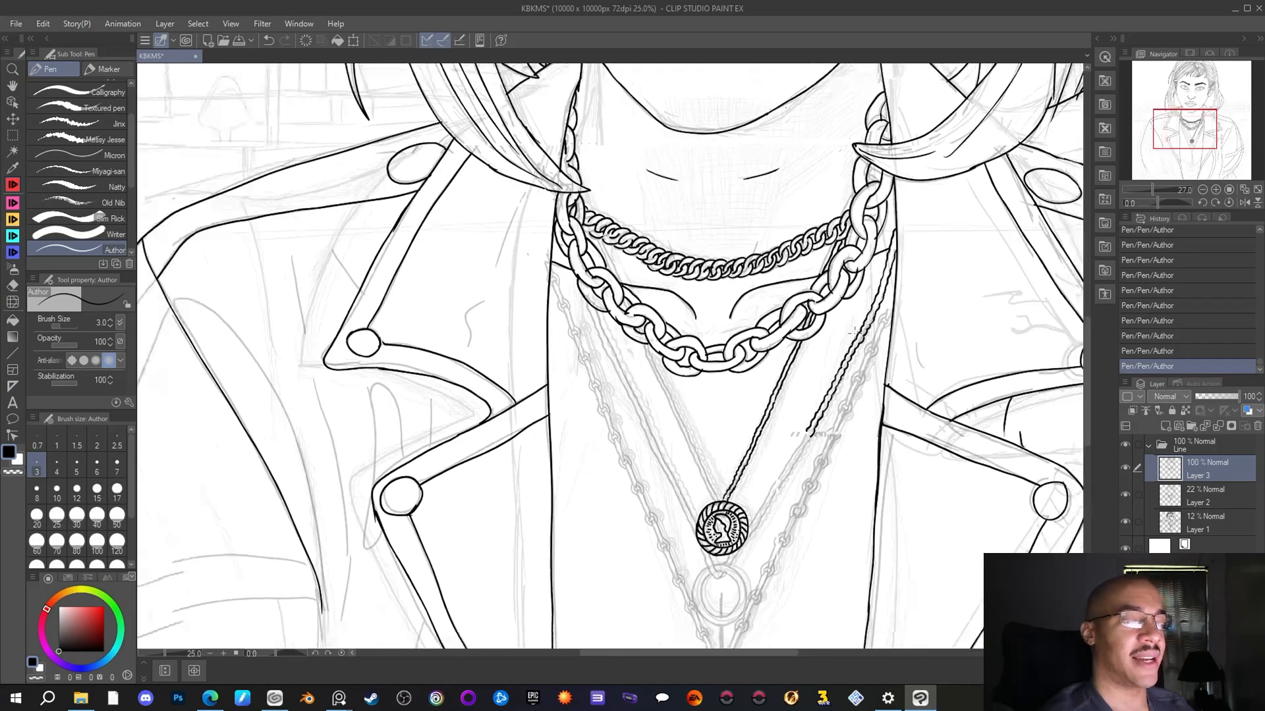
{"action": "scroll", "coordinate": [818, 515], "scroll_direction": "down", "scroll_amount": 4}
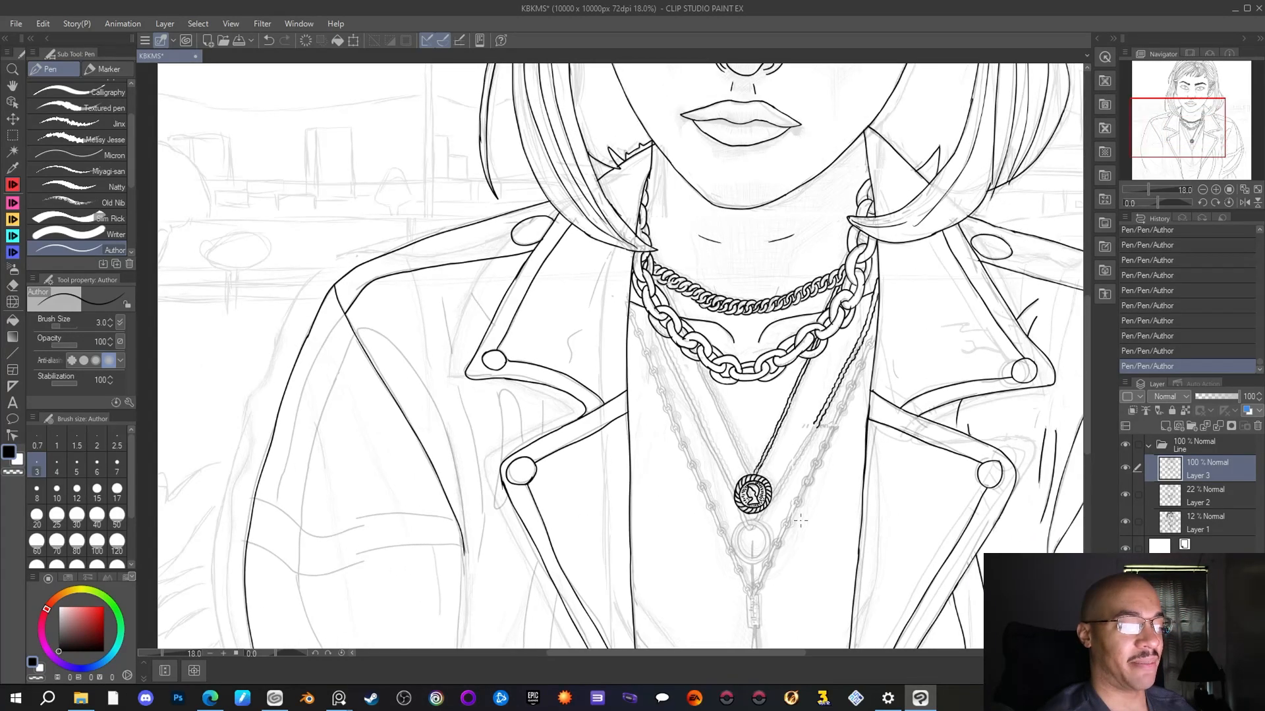
{"action": "scroll", "coordinate": [800, 520], "scroll_direction": "up", "scroll_amount": 6}
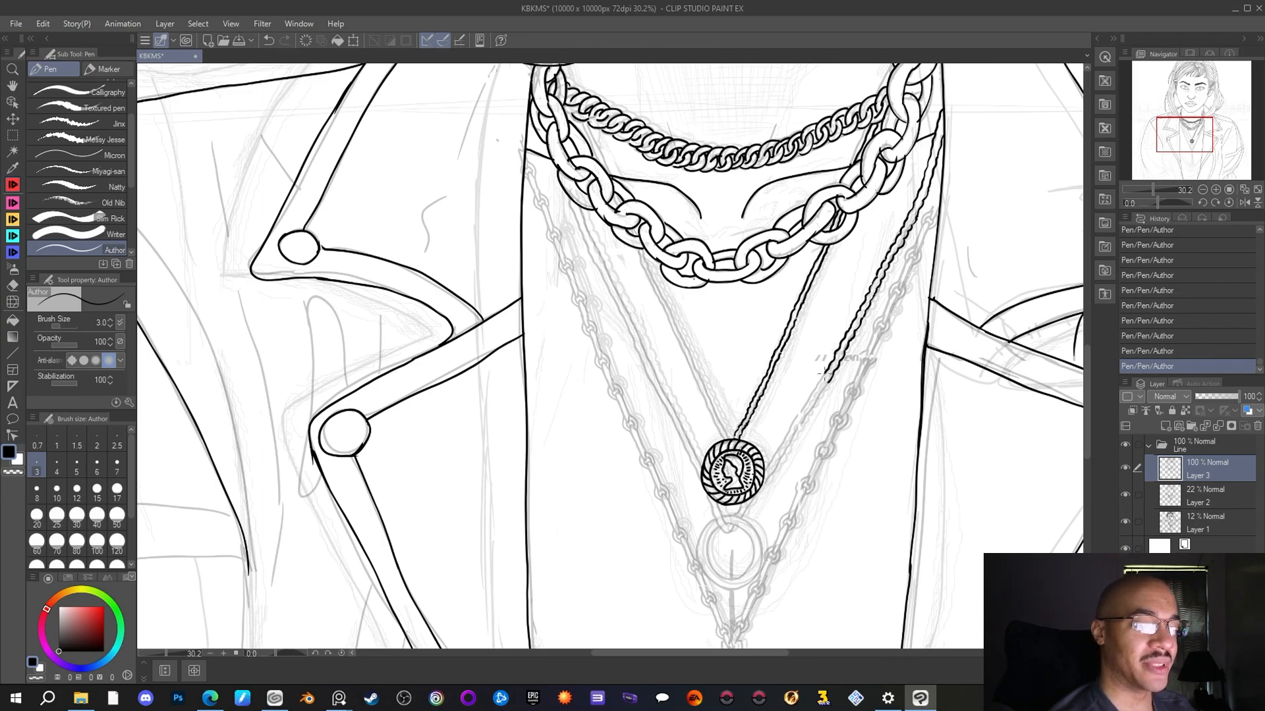
{"action": "left_click_drag", "start_coordinate": [826, 371], "coordinate": [823, 378]}
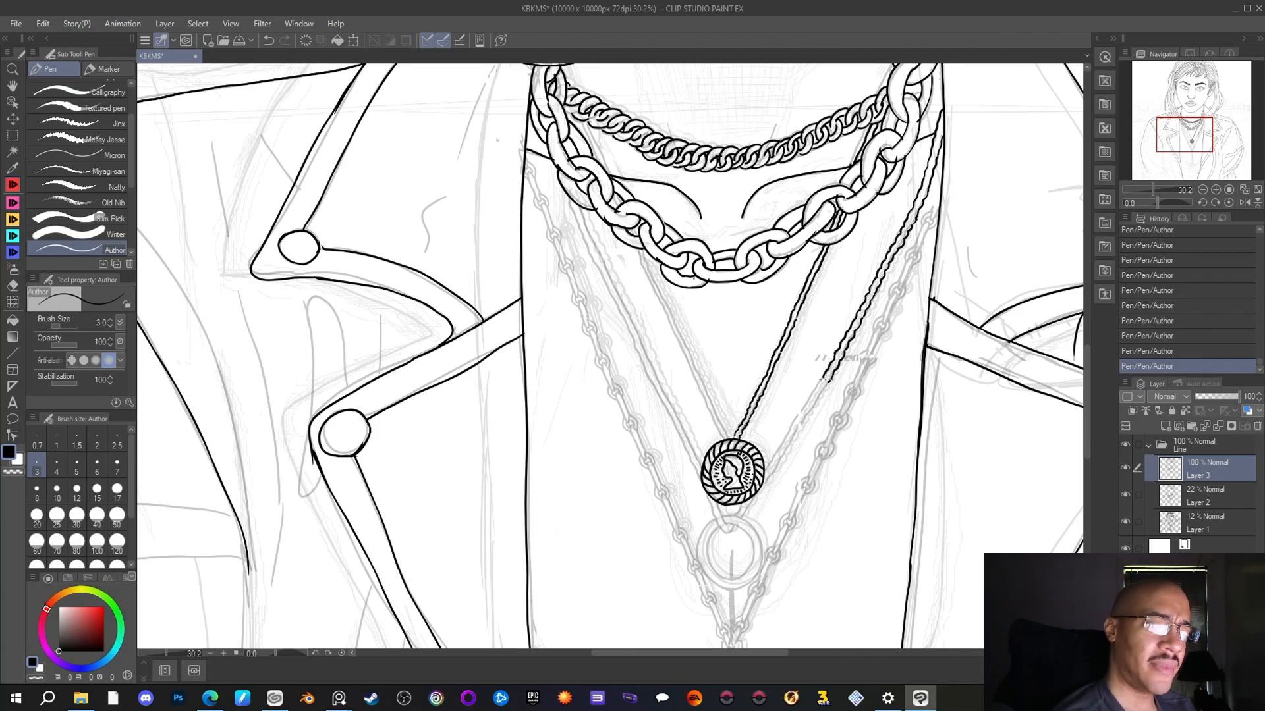
{"action": "left_click_drag", "start_coordinate": [823, 378], "coordinate": [808, 411]}
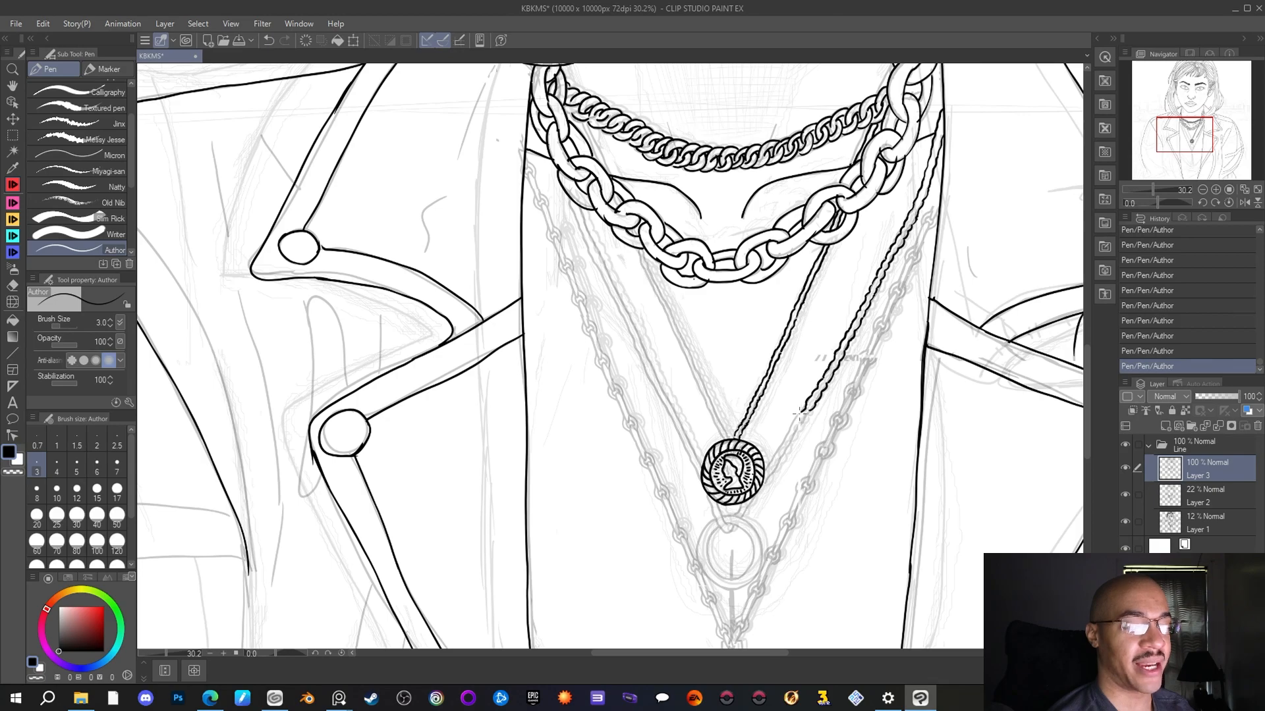
{"action": "left_click_drag", "start_coordinate": [808, 411], "coordinate": [804, 426]}
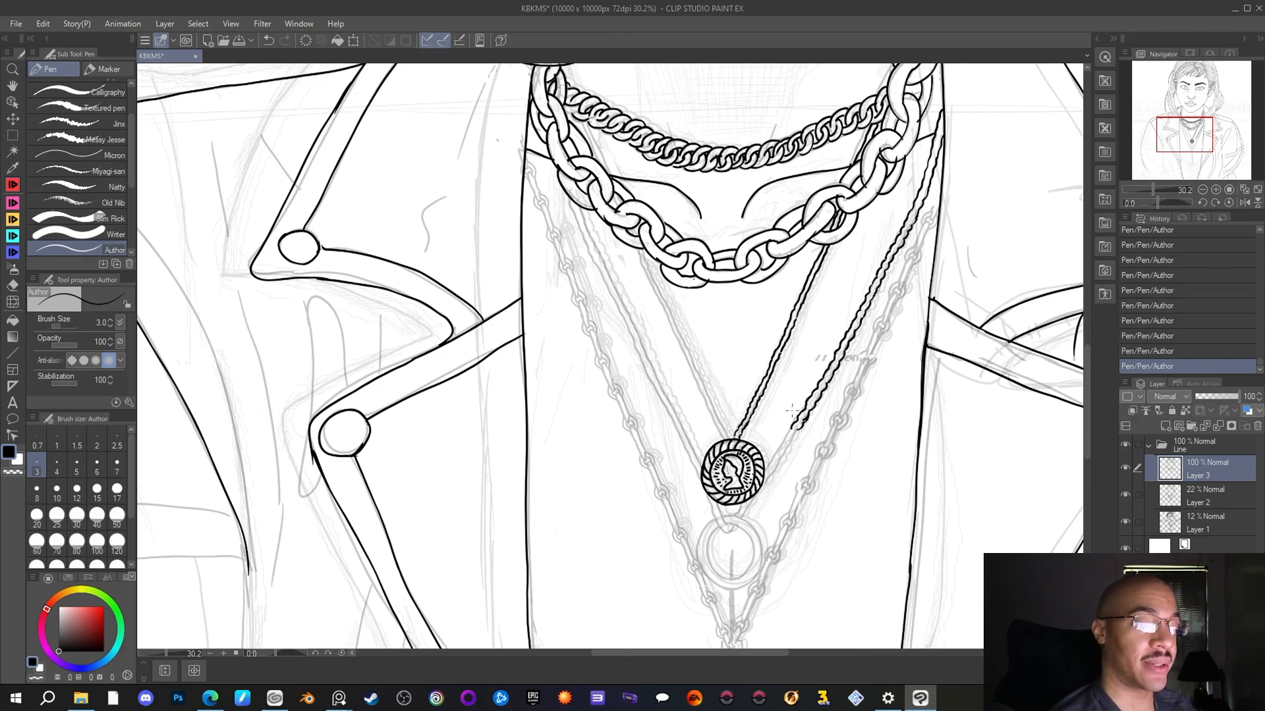
Clean up the second twisted chain's lower end, continue it to the coin's right edge and ink its loop below the coin
{"action": "left_click", "coordinate": [12, 285]}
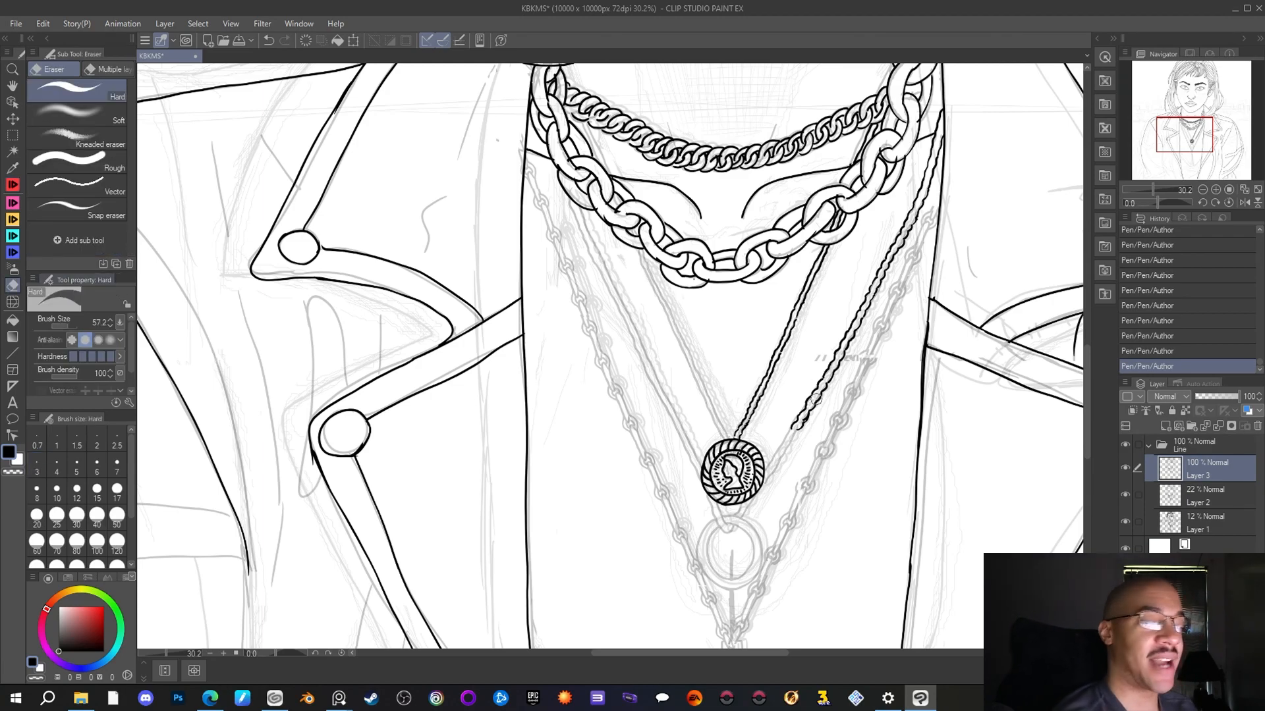
{"action": "left_click_drag", "start_coordinate": [802, 417], "coordinate": [803, 422]}
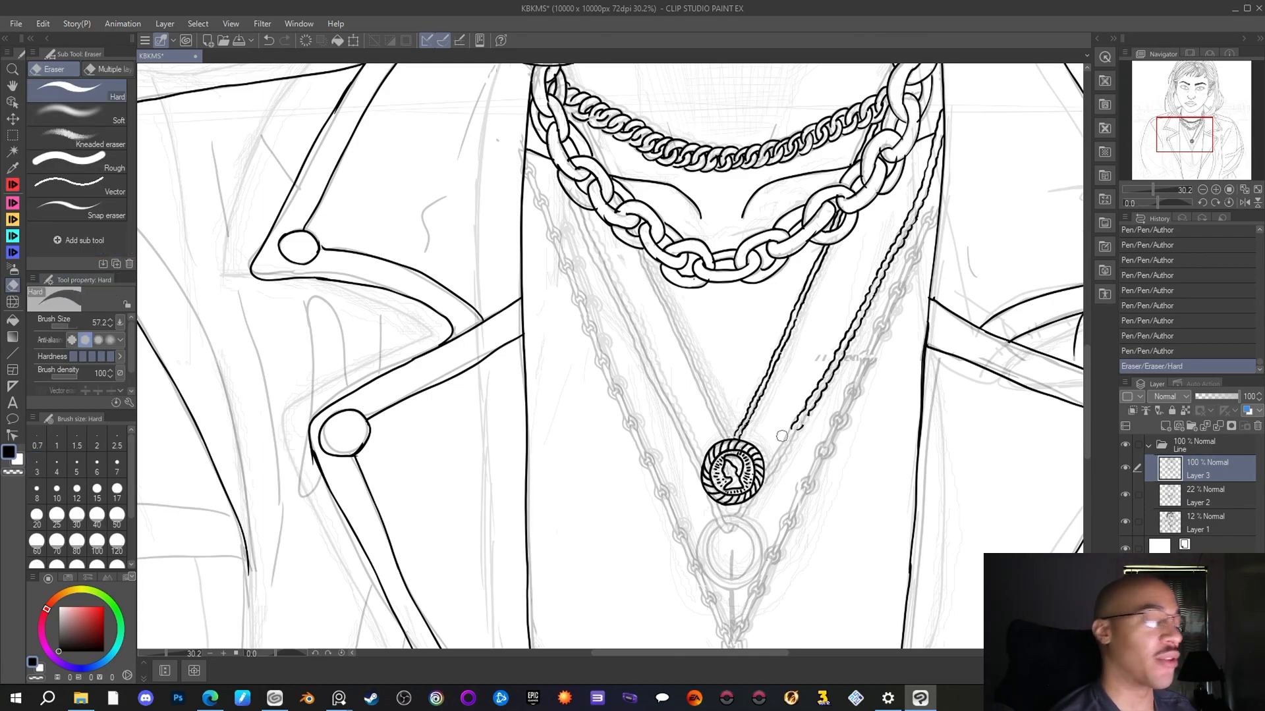
{"action": "key", "text": "p"}
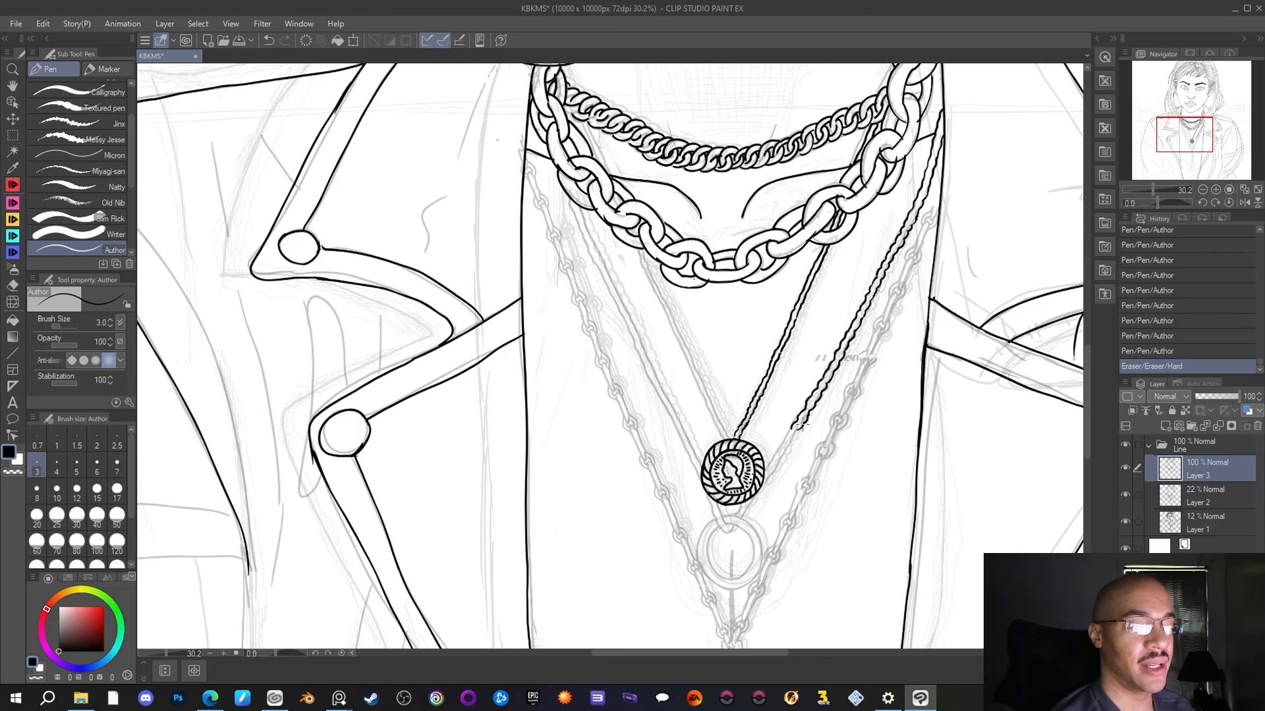
{"action": "left_click_drag", "start_coordinate": [799, 432], "coordinate": [764, 470]}
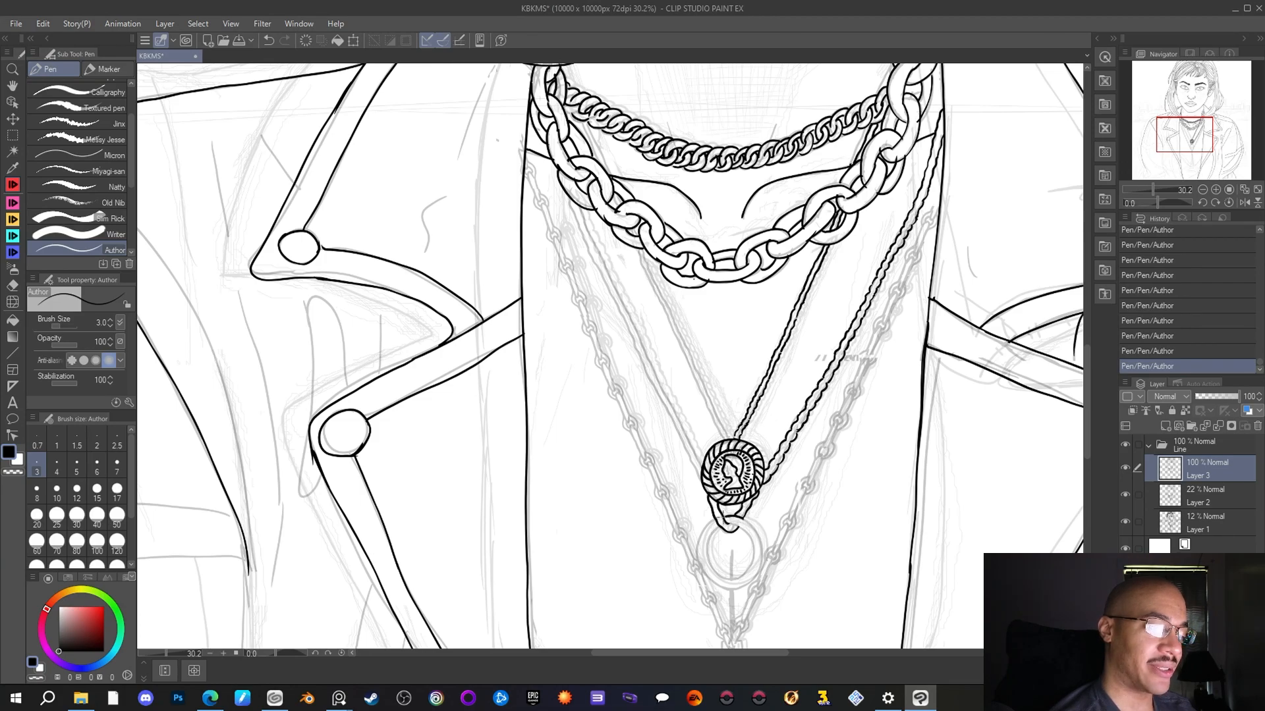
Ink the ring pendant's outer and inner outlines below the coin, erasing stray ink on its right edge and closing its lower curve
{"action": "left_click_drag", "start_coordinate": [713, 520], "coordinate": [702, 572]}
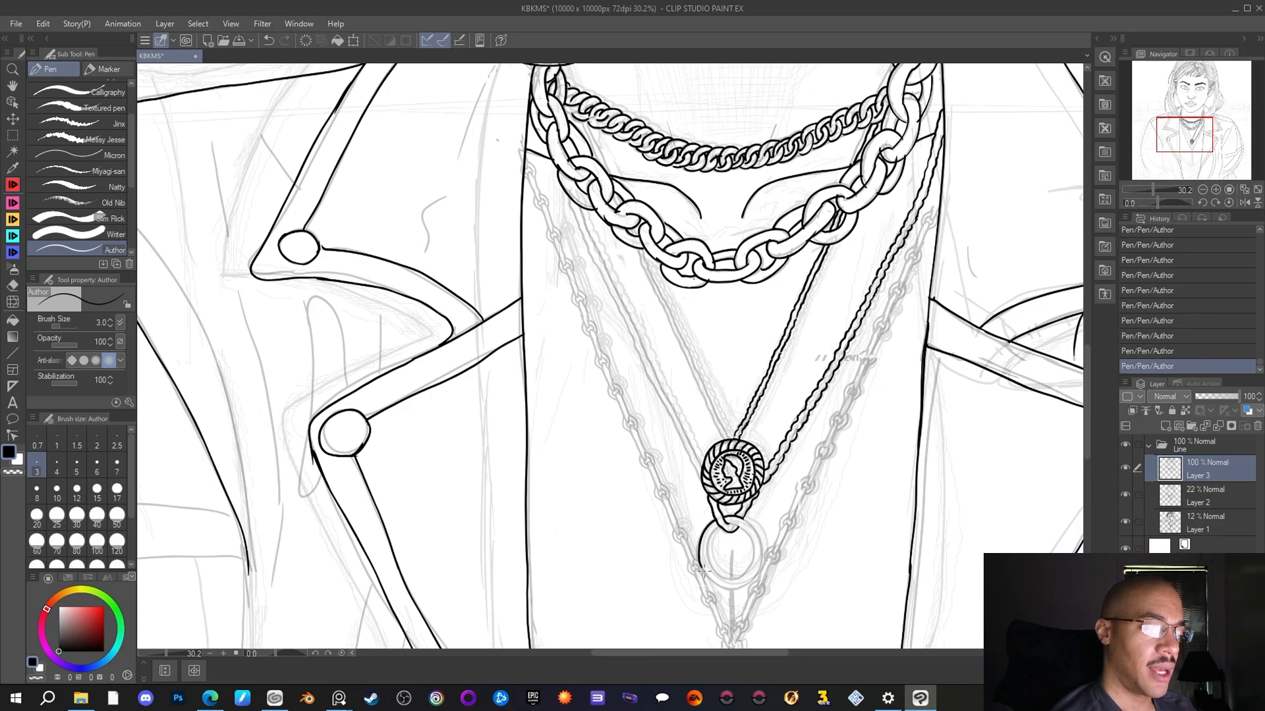
{"action": "left_click_drag", "start_coordinate": [736, 516], "coordinate": [762, 555]}
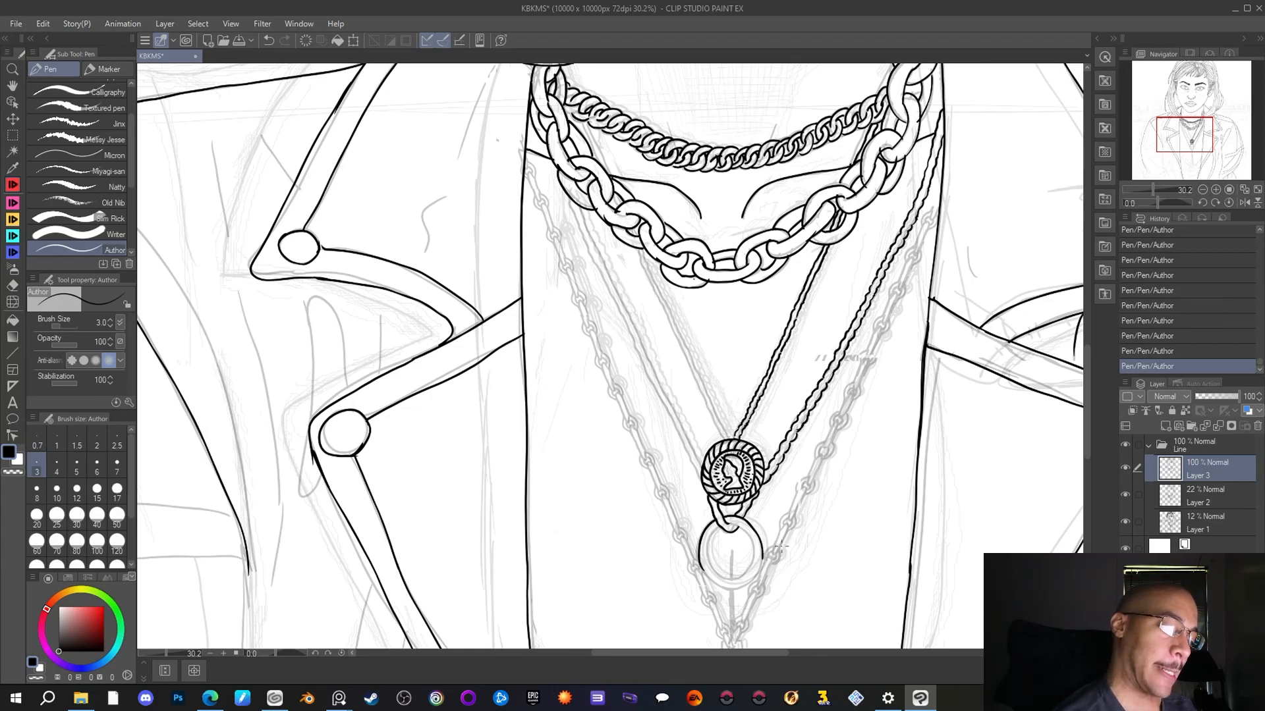
{"action": "left_click_drag", "start_coordinate": [758, 554], "coordinate": [762, 568]}
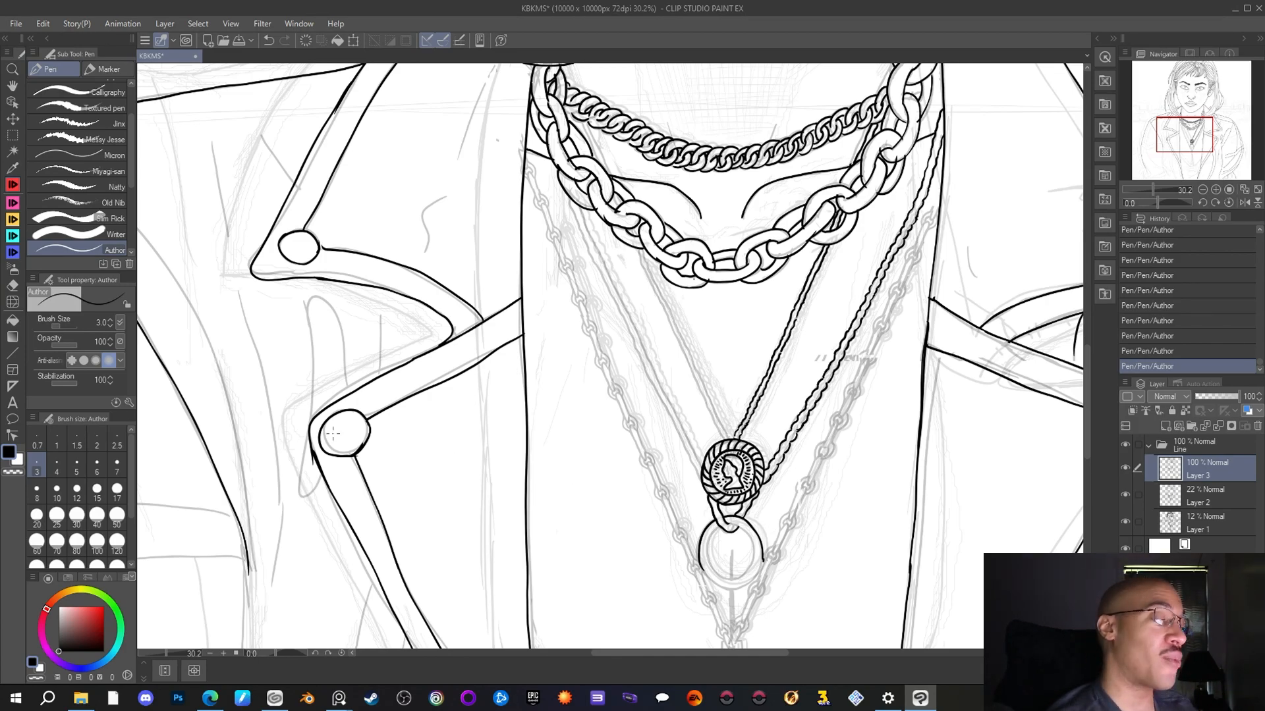
{"action": "left_click", "coordinate": [13, 285]}
{"action": "left_click_drag", "start_coordinate": [751, 550], "coordinate": [764, 554]}
{"action": "key", "text": "p"}
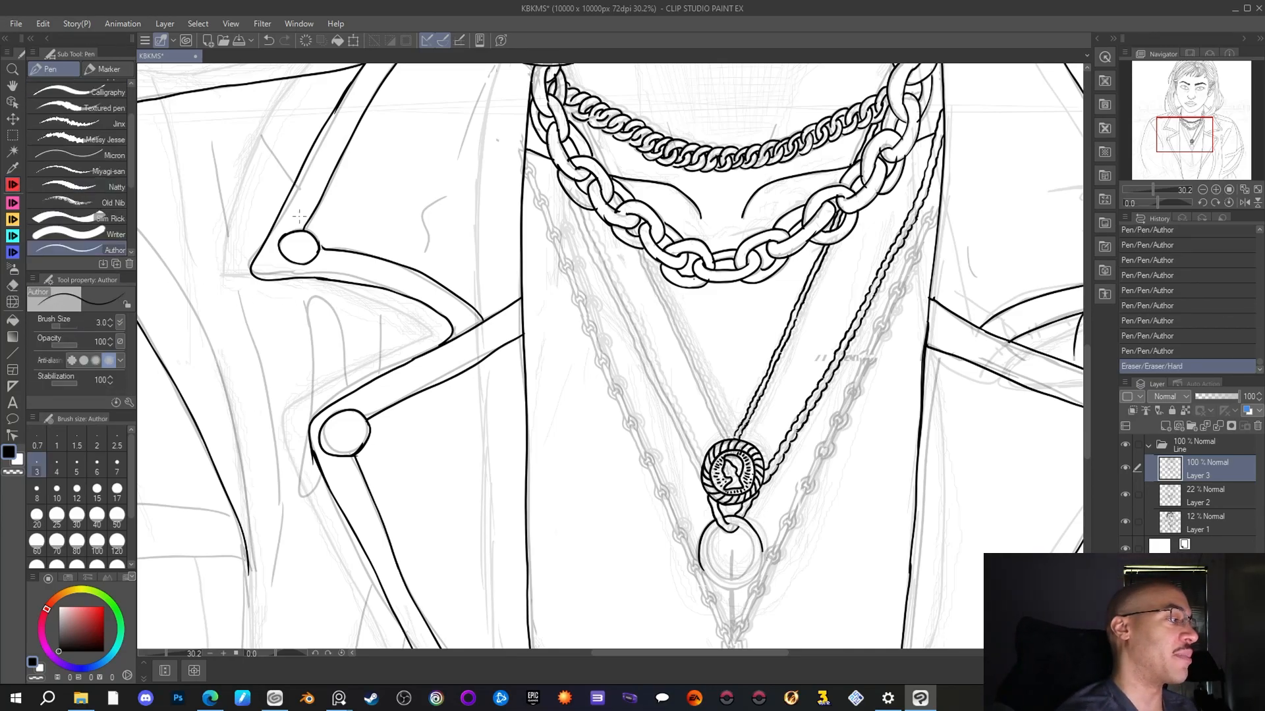
{"action": "mouse_move", "coordinate": [728, 517]}
{"action": "left_mouse_down"}
{"action": "mouse_move", "coordinate": [757, 541]}
{"action": "mouse_move", "coordinate": [735, 581]}
{"action": "mouse_move", "coordinate": [705, 551]}
{"action": "mouse_move", "coordinate": [727, 519]}
{"action": "left_mouse_up"}
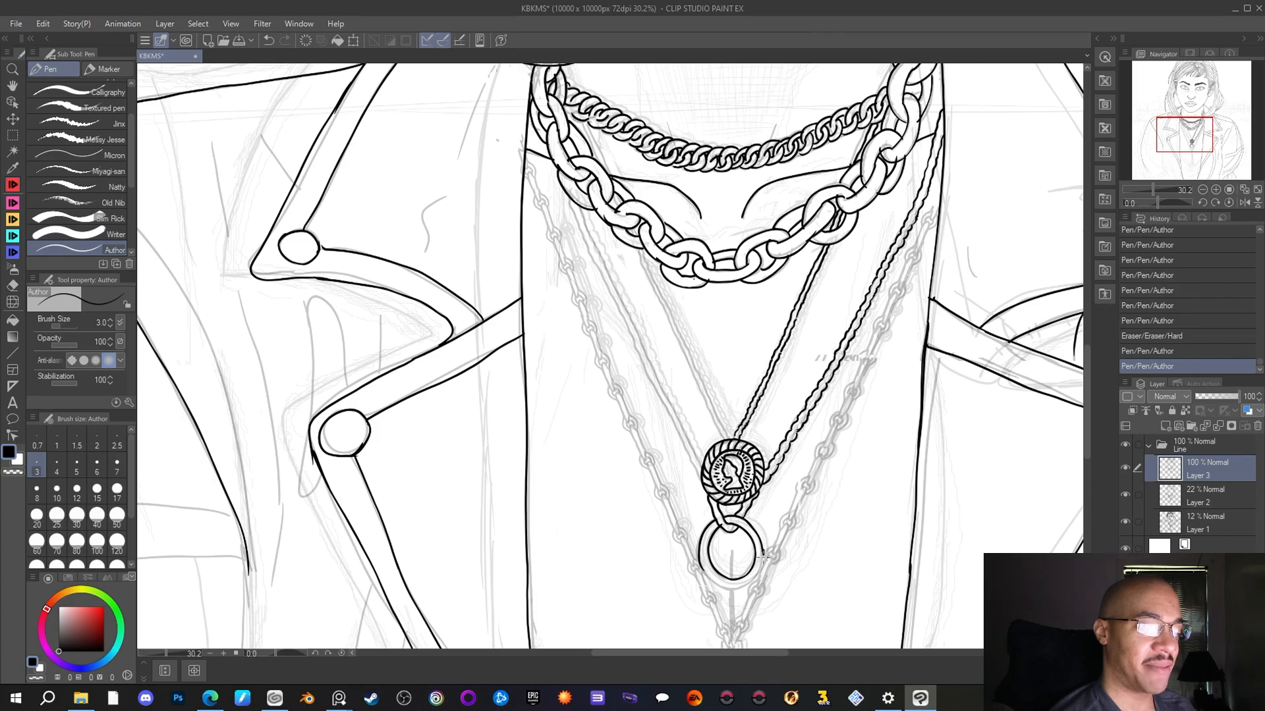
{"action": "mouse_move", "coordinate": [757, 578]}
{"action": "left_mouse_down"}
{"action": "mouse_move", "coordinate": [720, 588]}
{"action": "mouse_move", "coordinate": [698, 565]}
{"action": "left_mouse_up"}
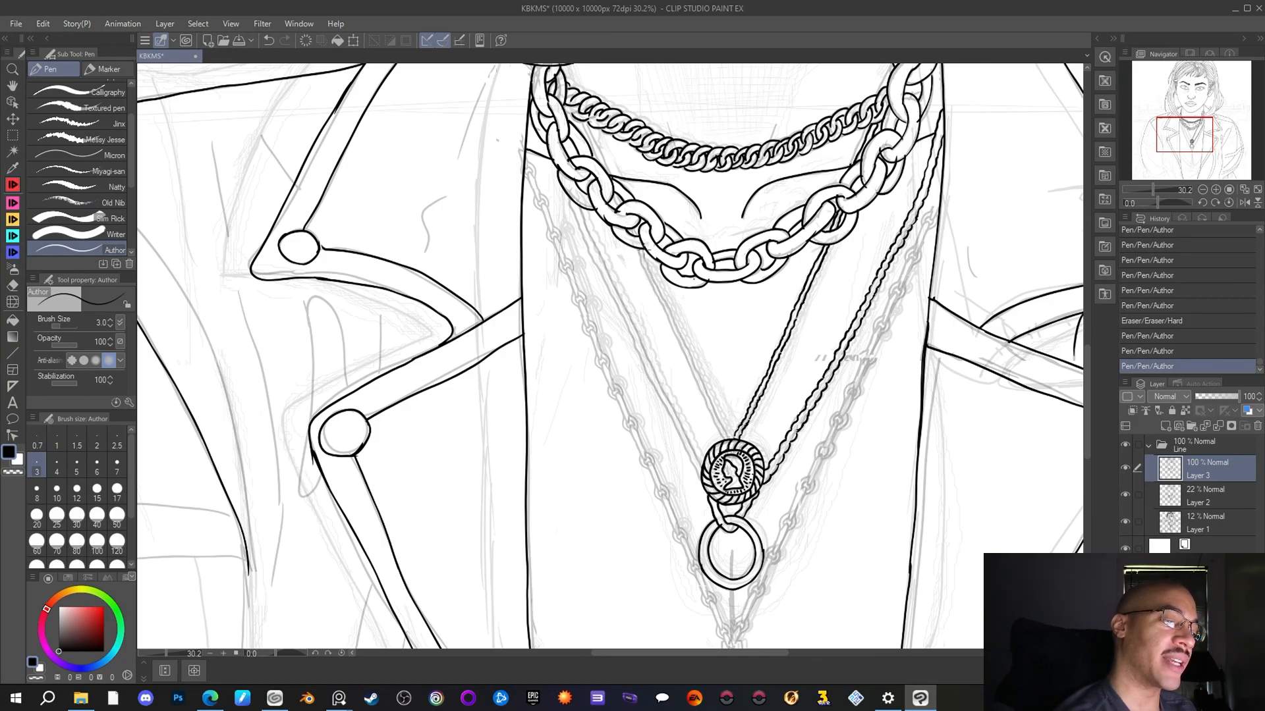
Ink the inner edge of the coin chain's left strand, from beneath the thick chain down to the top of the coin
{"action": "left_click_drag", "start_coordinate": [652, 280], "coordinate": [692, 361]}
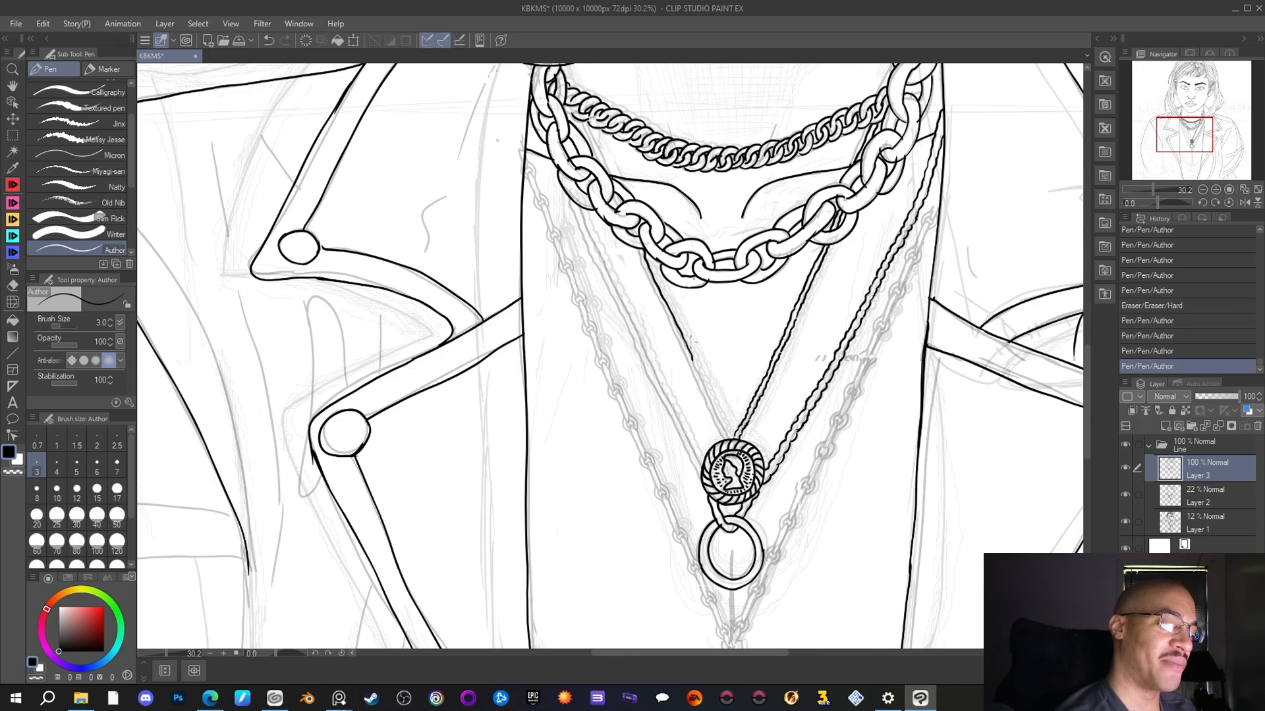
{"action": "left_click_drag", "start_coordinate": [692, 360], "coordinate": [722, 422]}
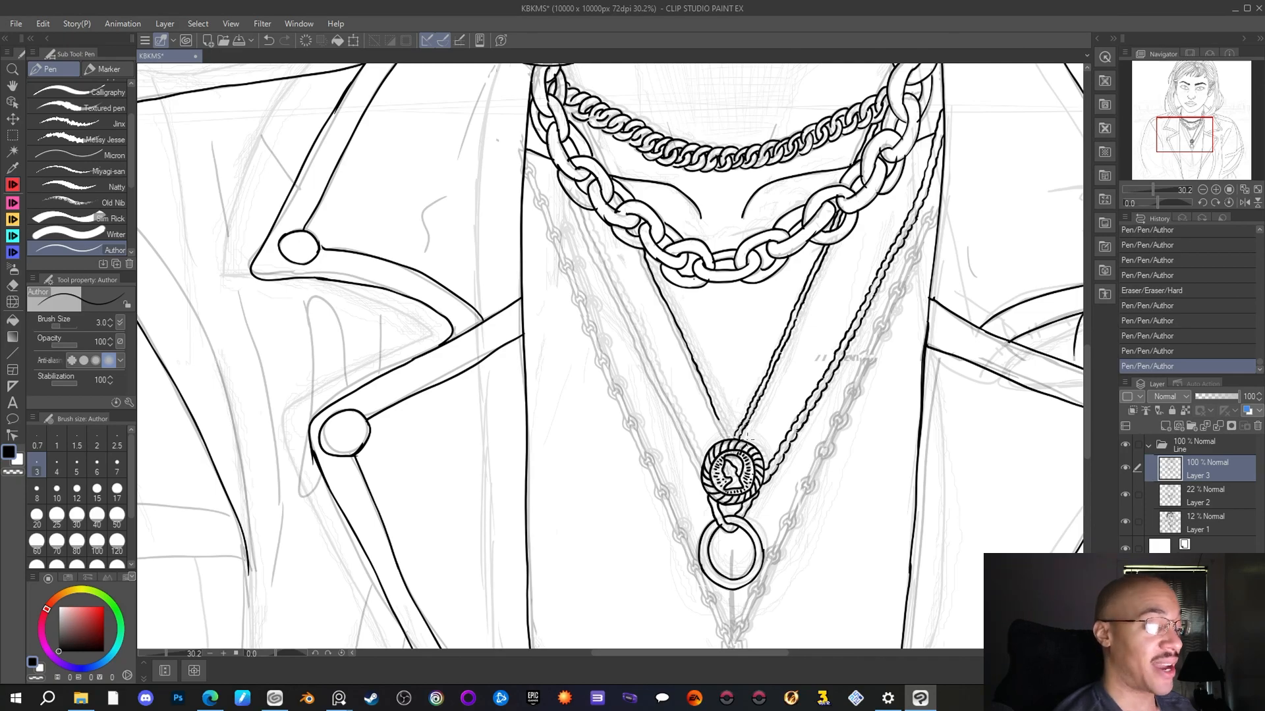
{"action": "left_click_drag", "start_coordinate": [719, 420], "coordinate": [732, 439]}
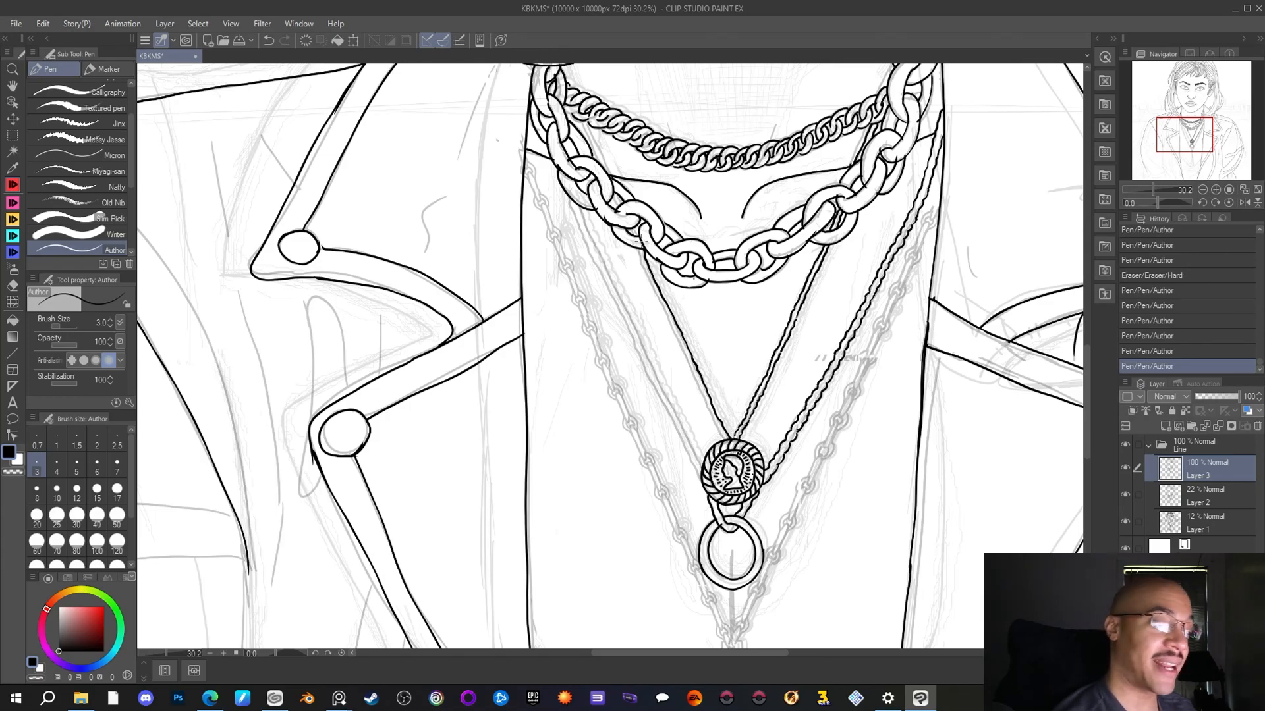
Ink the second twisted edge along the left strand of the coin pendant's chain, down to the medallion
{"action": "left_click_drag", "start_coordinate": [640, 263], "coordinate": [673, 329]}
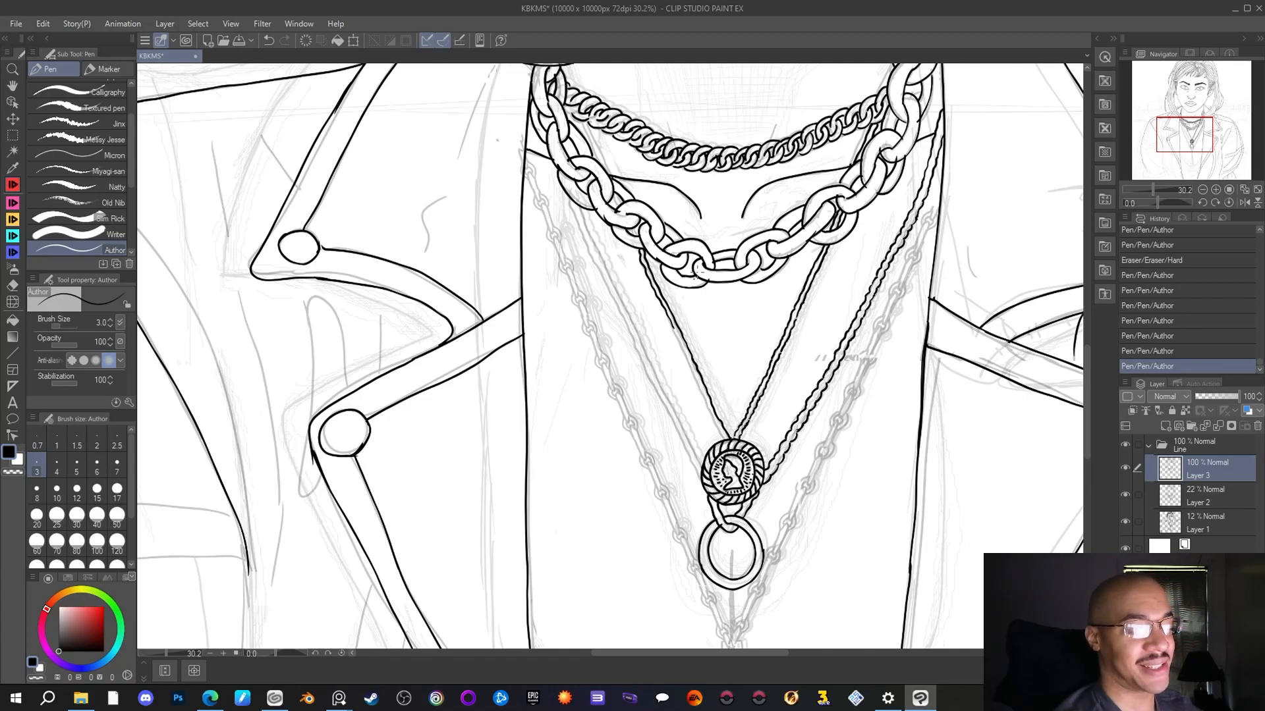
{"action": "left_click_drag", "start_coordinate": [796, 317], "coordinate": [792, 326]}
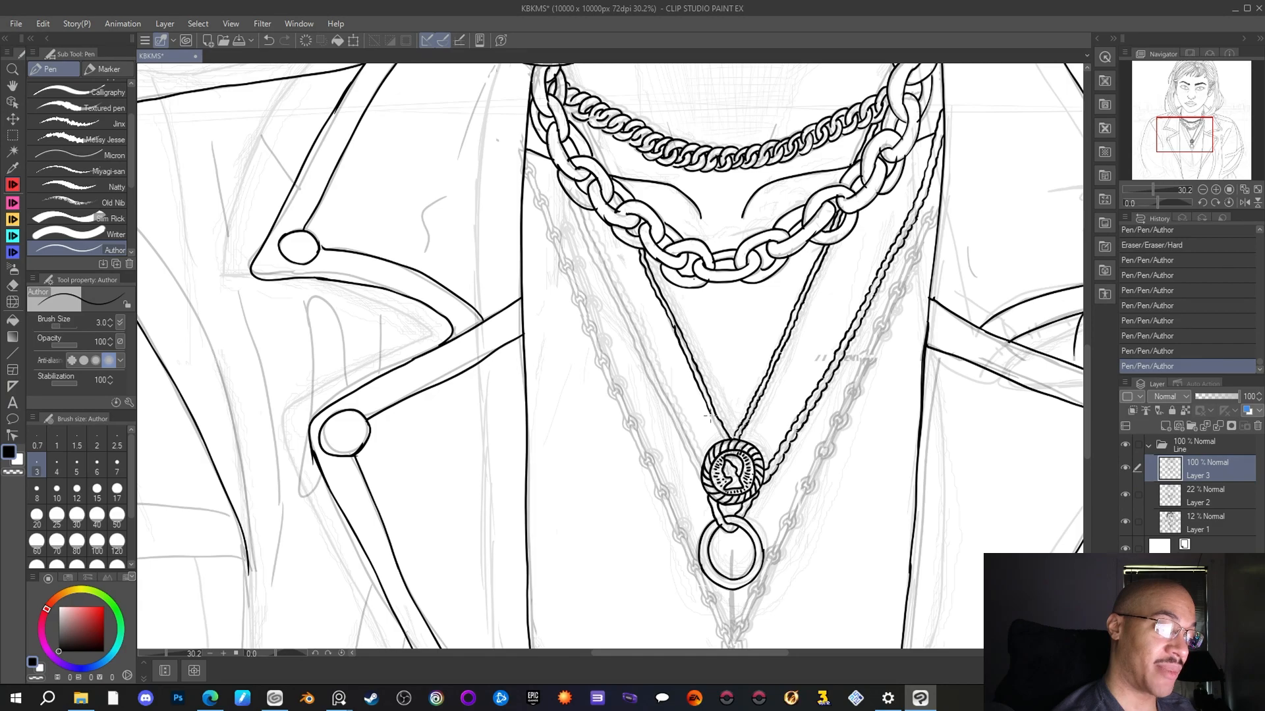
{"action": "left_click_drag", "start_coordinate": [719, 439], "coordinate": [727, 433]}
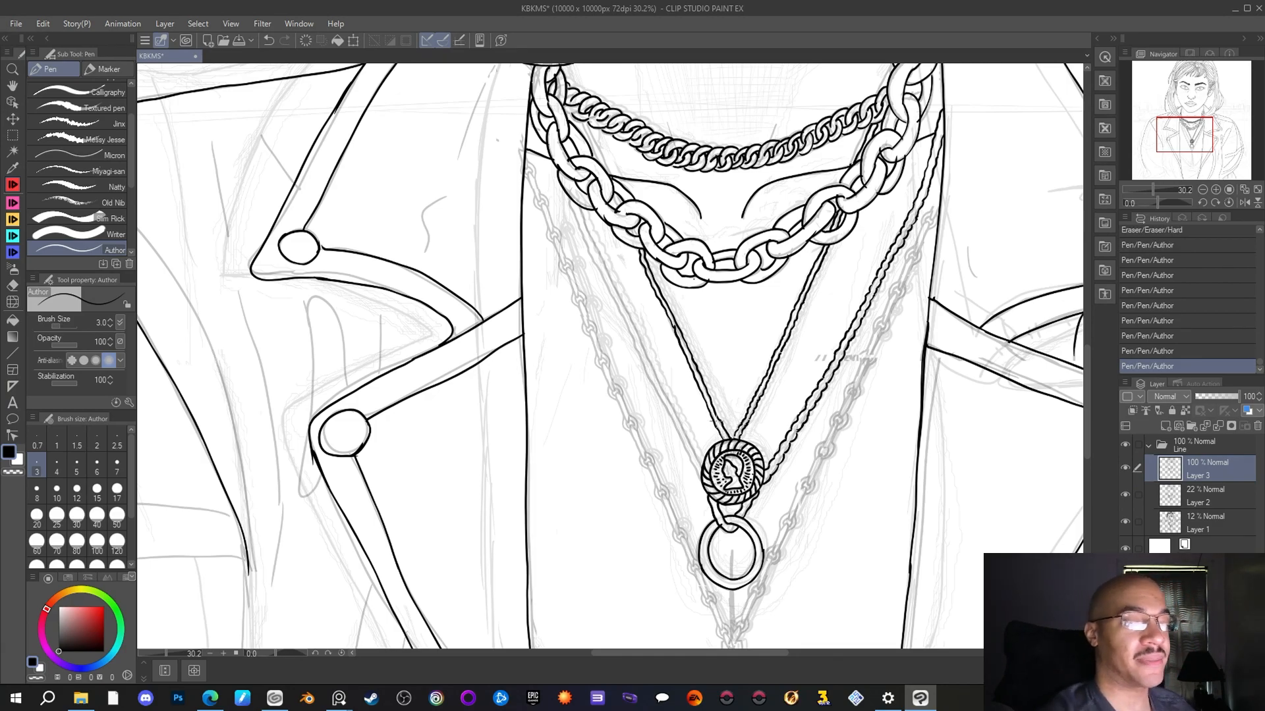
Ink the left strand of the ring pendant's twisted chain over the sketch, from the thick chain down to the coin medallion
{"action": "scroll", "coordinate": [787, 304], "scroll_direction": "down", "scroll_amount": 4}
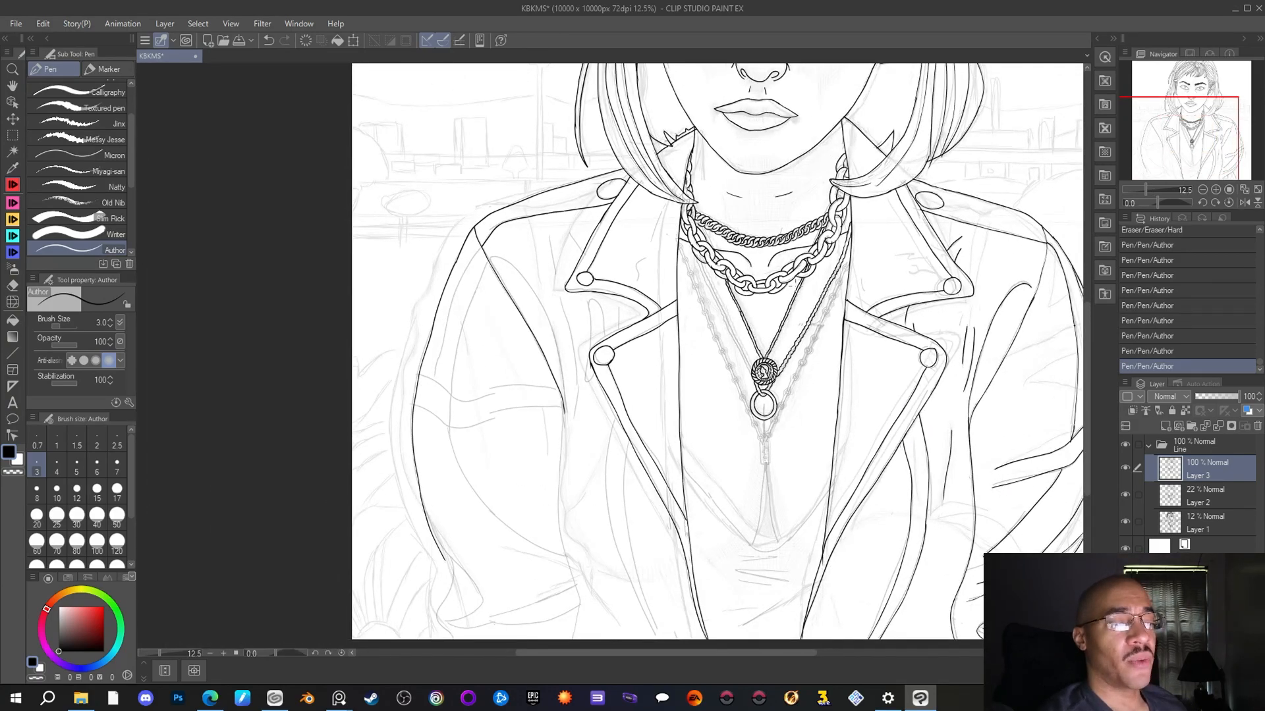
{"action": "scroll", "coordinate": [797, 286], "scroll_direction": "up", "scroll_amount": 1}
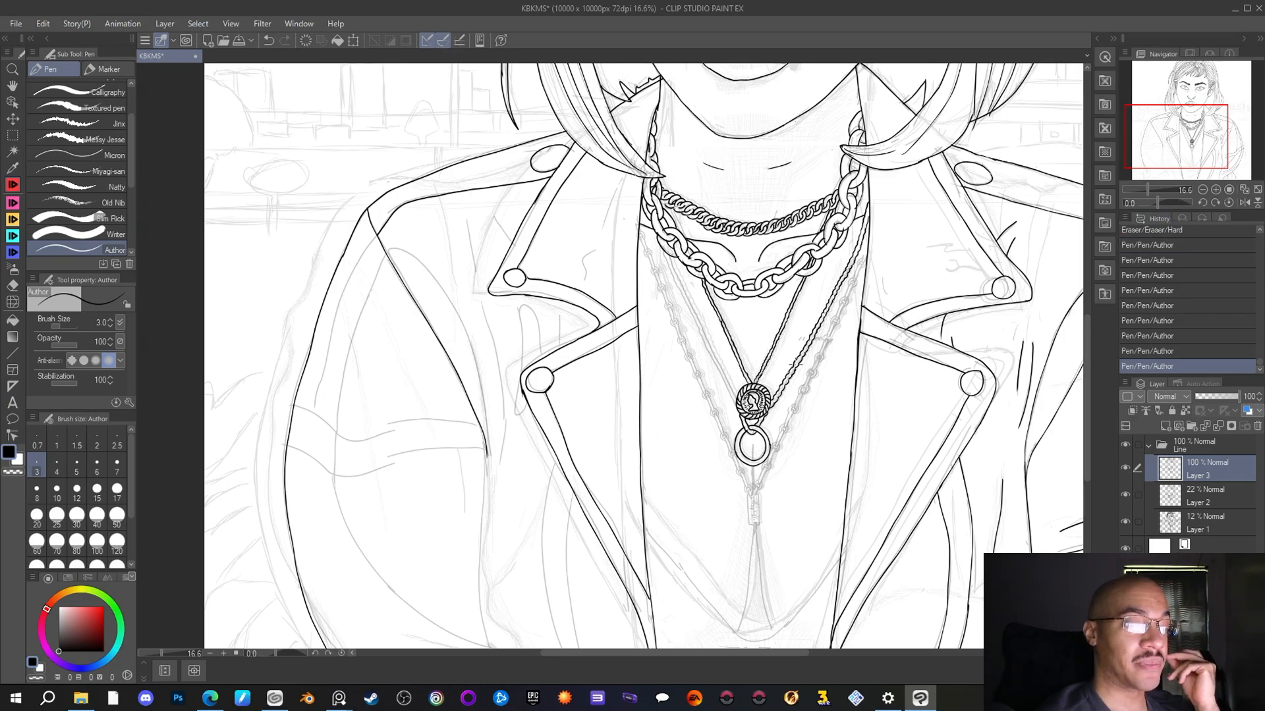
{"action": "scroll", "coordinate": [791, 363], "scroll_direction": "up", "scroll_amount": 3}
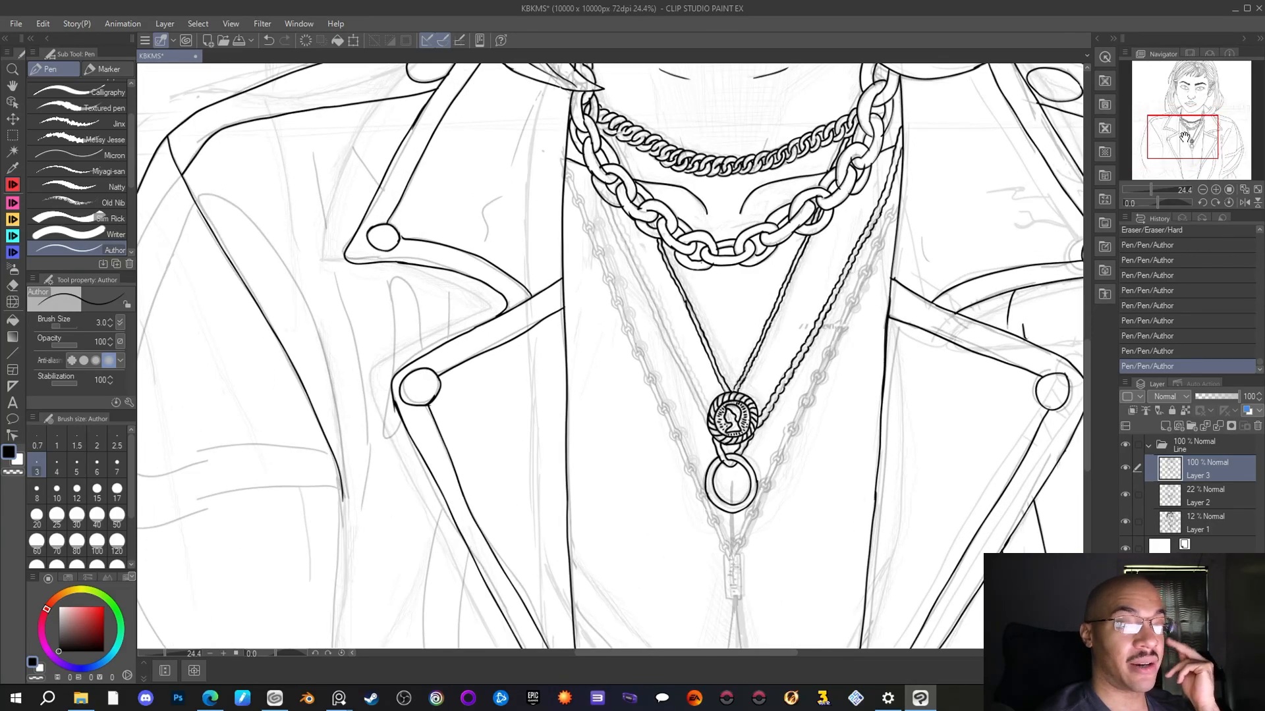
{"action": "left_click_drag", "start_coordinate": [1183, 136], "coordinate": [1181, 133]}
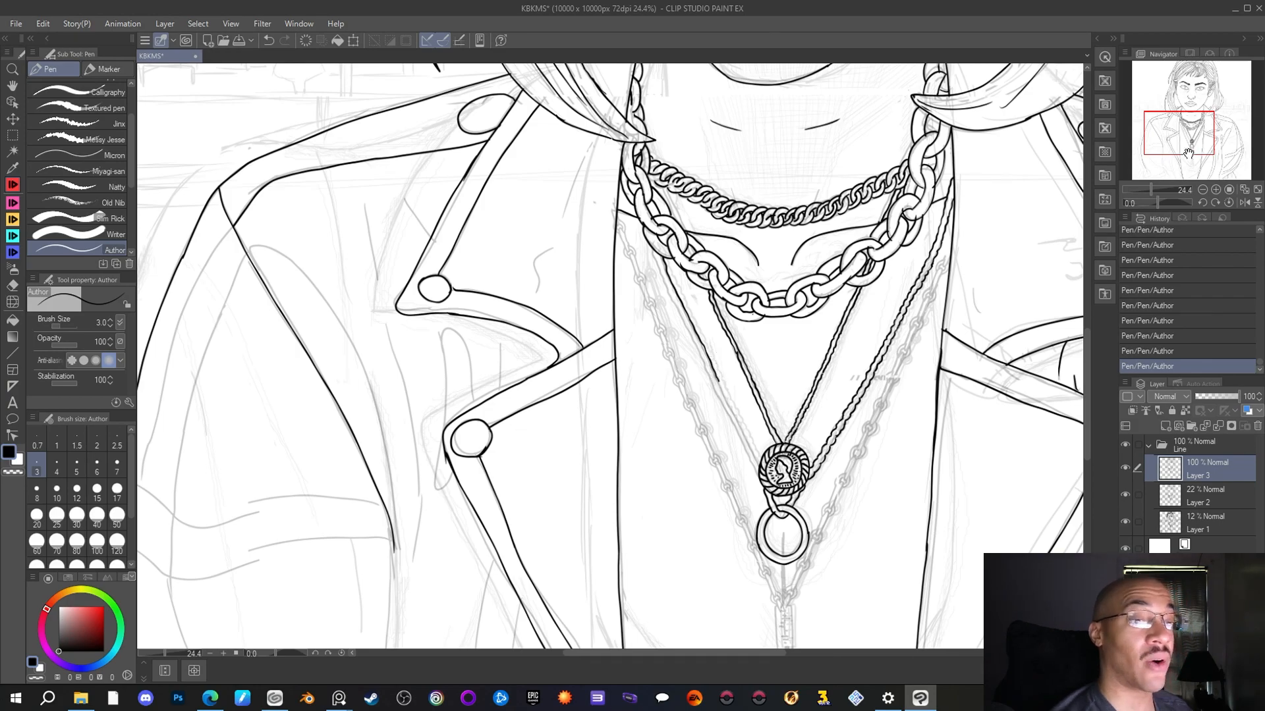
{"action": "scroll", "coordinate": [719, 381], "scroll_direction": "down", "scroll_amount": 3}
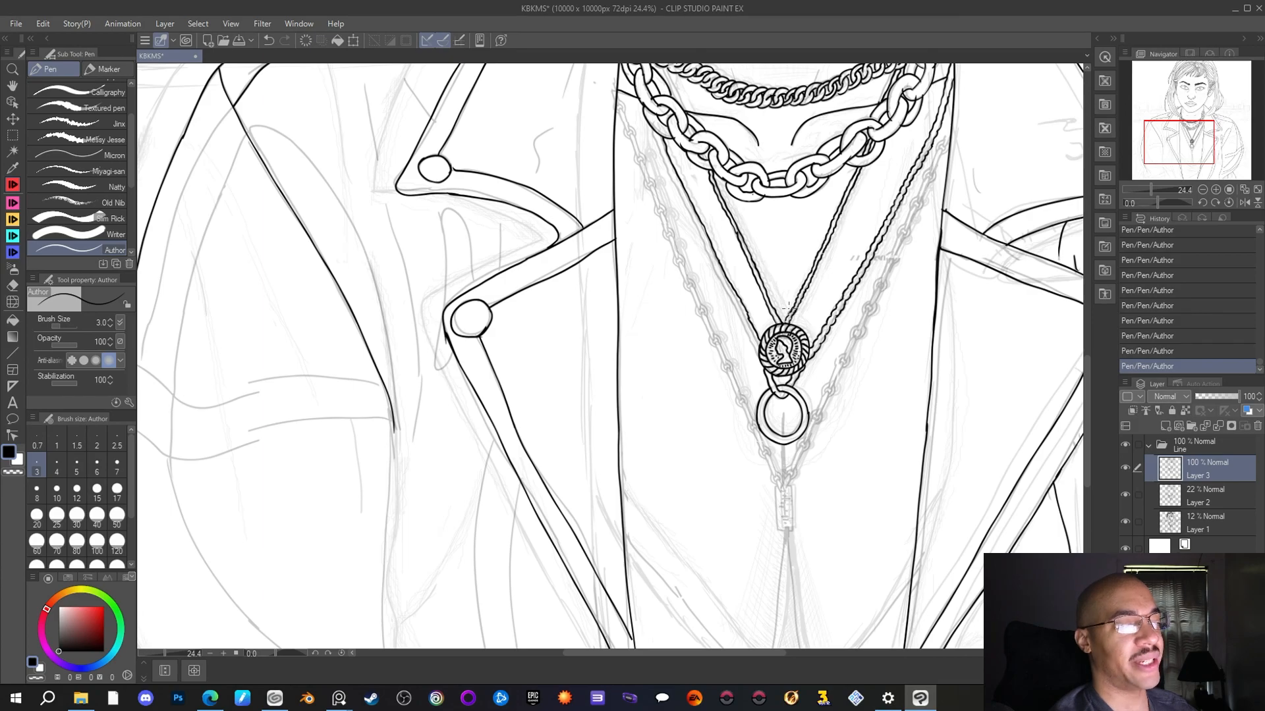
{"action": "left_click_drag", "start_coordinate": [1167, 139], "coordinate": [1173, 123]}
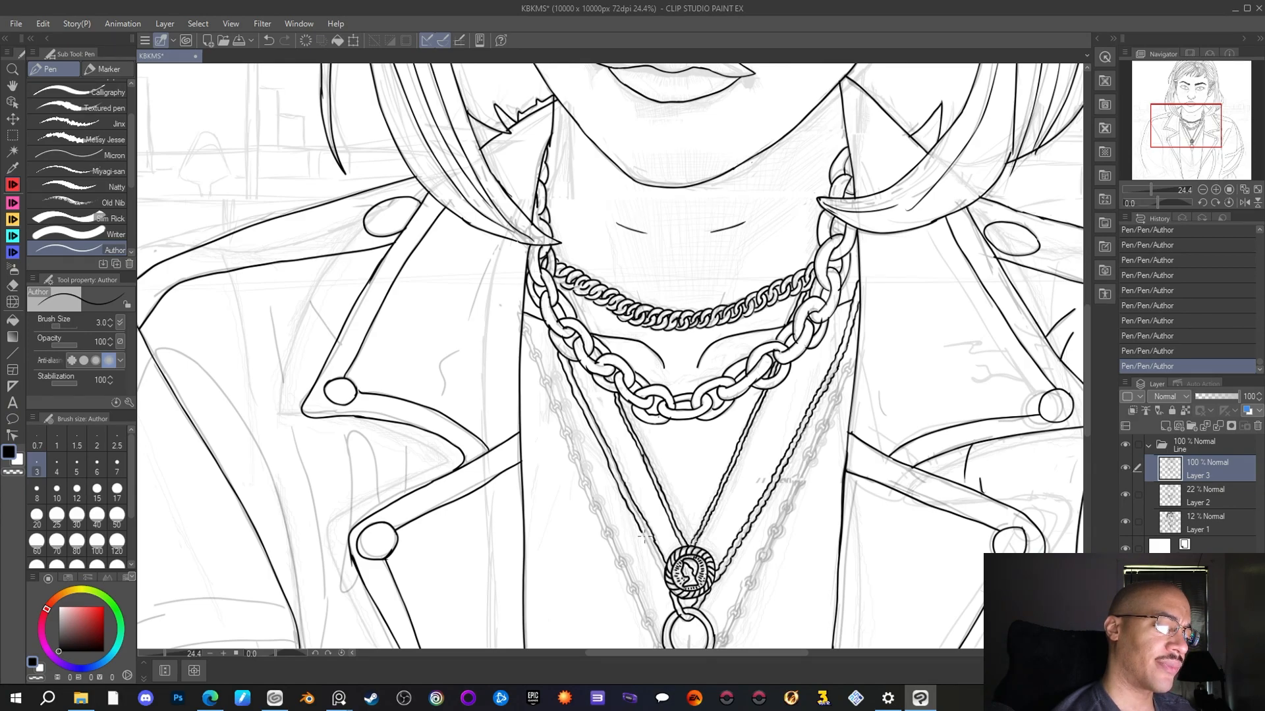
{"action": "left_click_drag", "start_coordinate": [647, 544], "coordinate": [664, 579]}
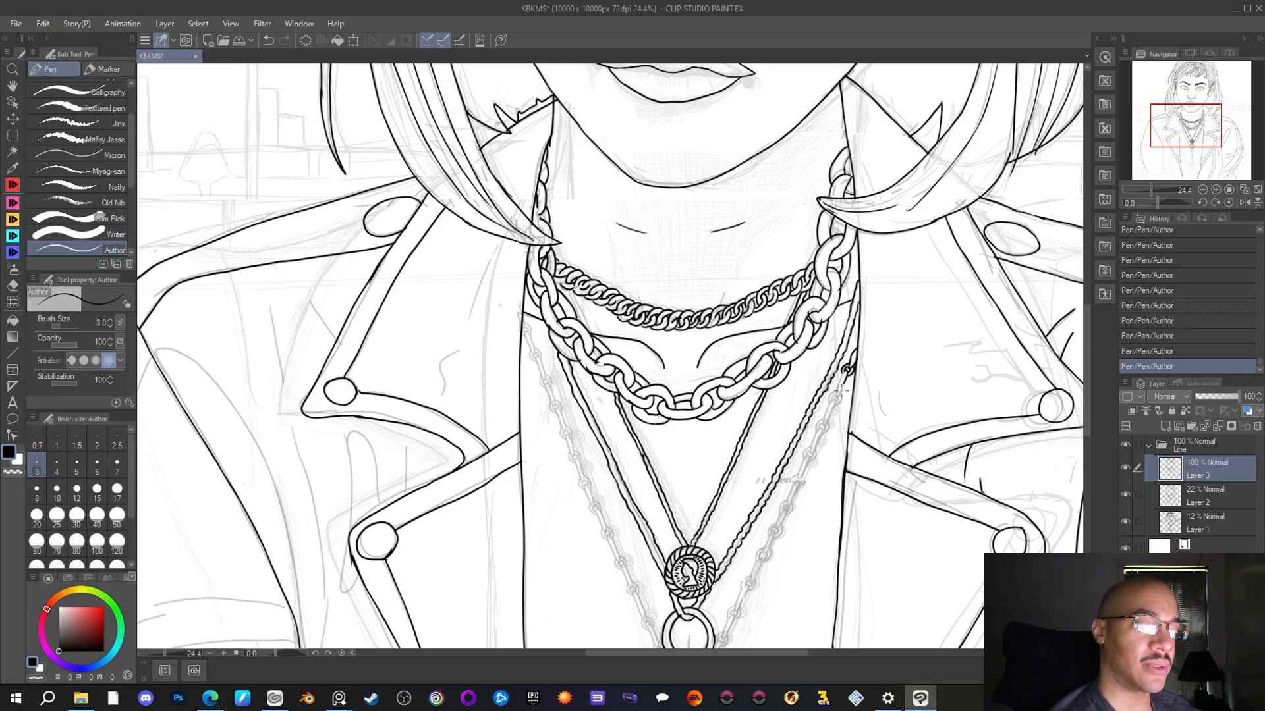
Ink the upper links and connecting bars on the right strand of the outermost chain, following the sketch
{"action": "left_click_drag", "start_coordinate": [834, 398], "coordinate": [843, 377]}
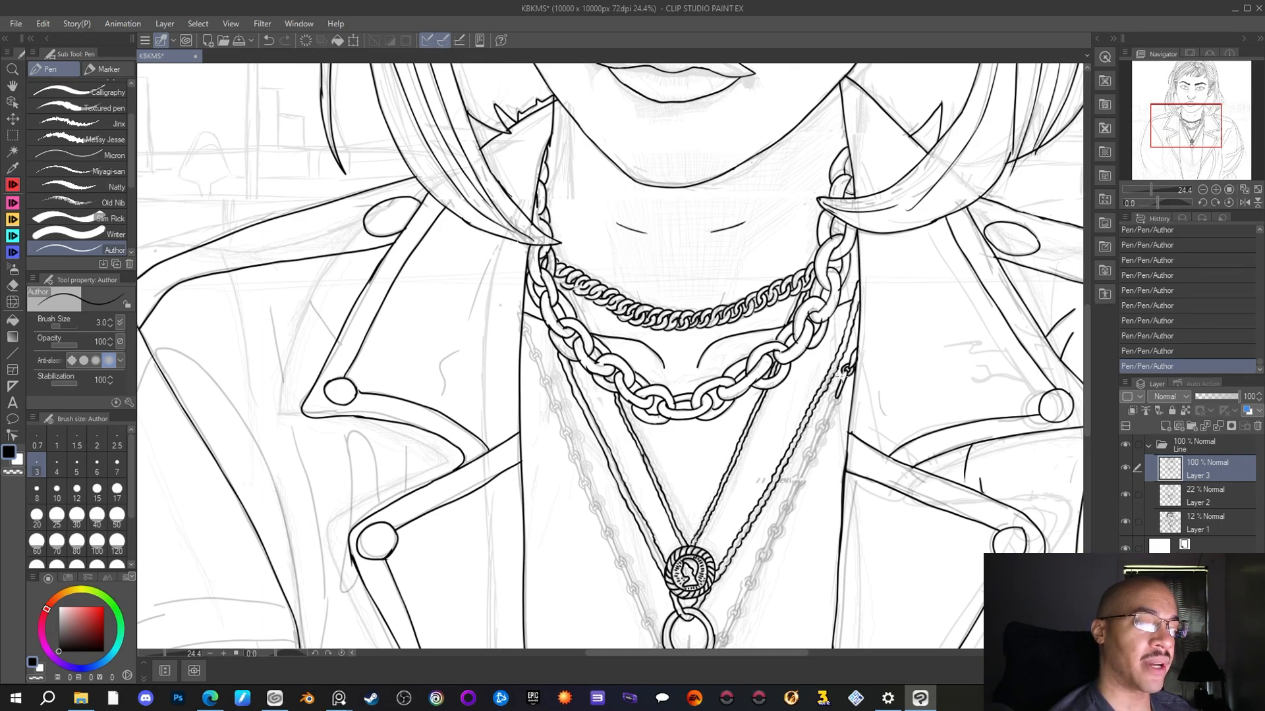
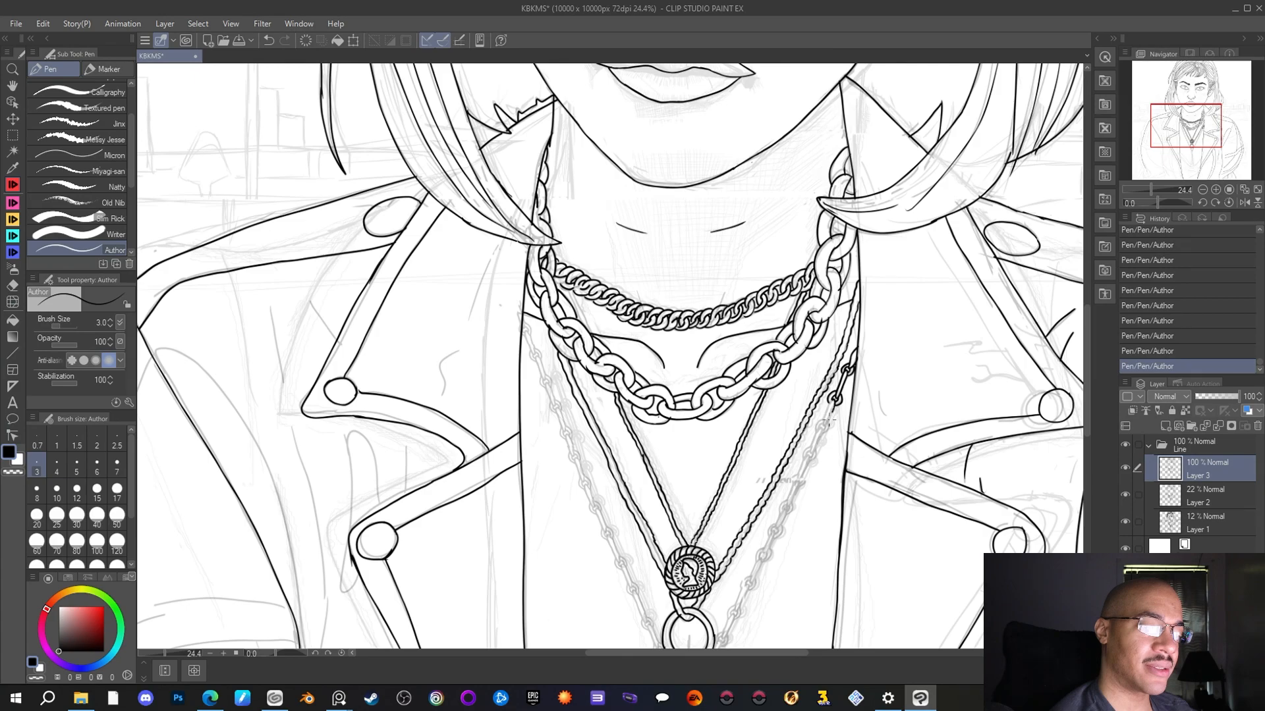
{"action": "left_click_drag", "start_coordinate": [824, 424], "coordinate": [838, 399]}
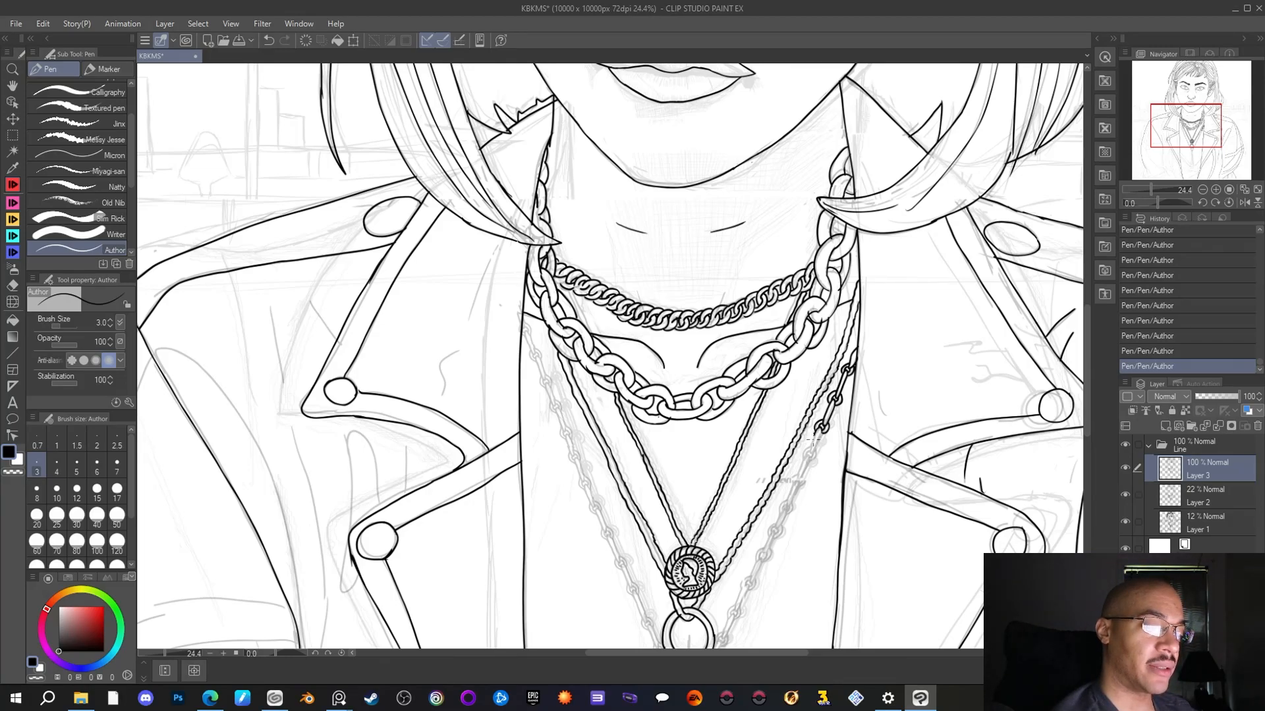
{"action": "left_click_drag", "start_coordinate": [814, 448], "coordinate": [823, 433]}
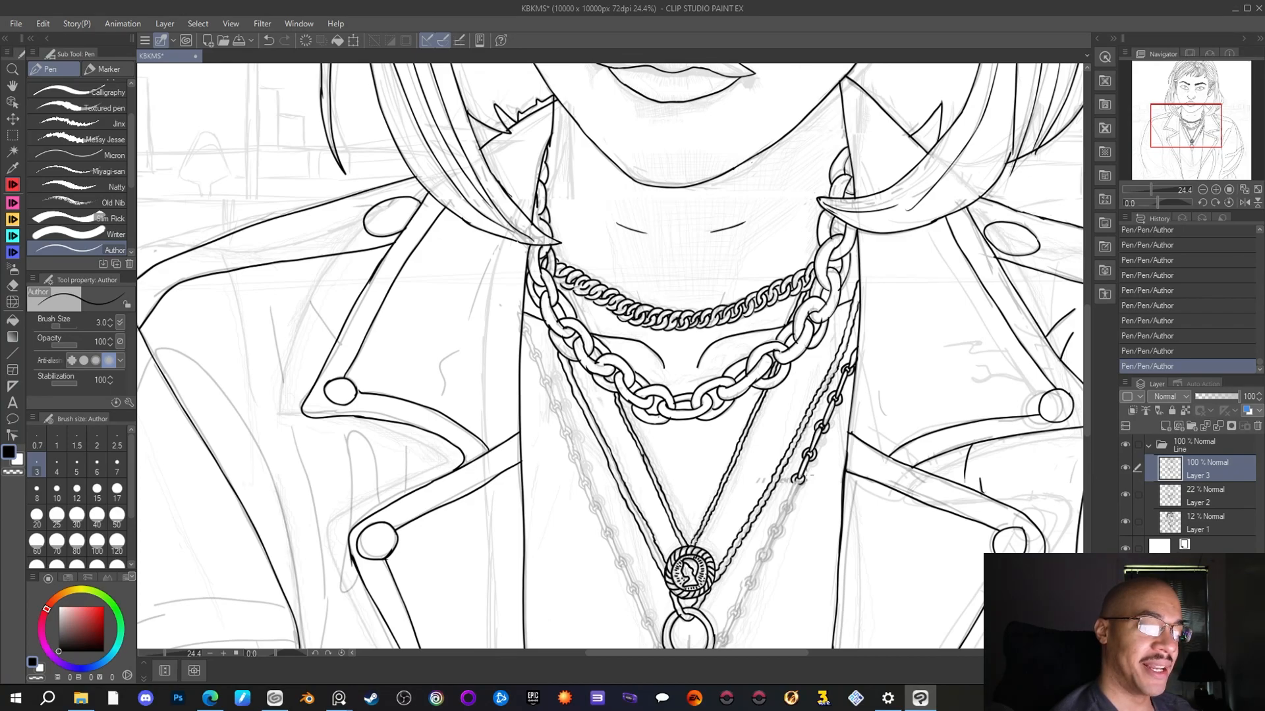
{"action": "left_click_drag", "start_coordinate": [798, 483], "coordinate": [785, 512]}
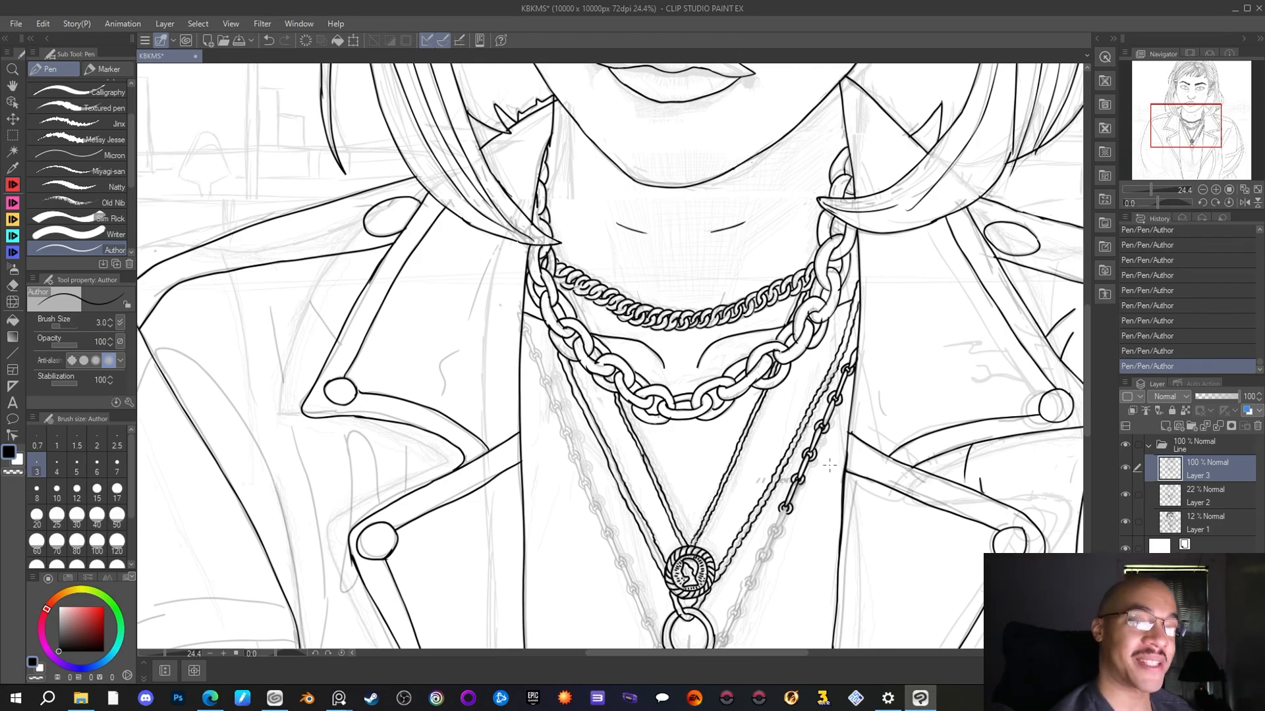
Extend the outermost chain's right strand with more inked links down to the level of the coin medallion
{"action": "left_click_drag", "start_coordinate": [1178, 126], "coordinate": [1176, 135]}
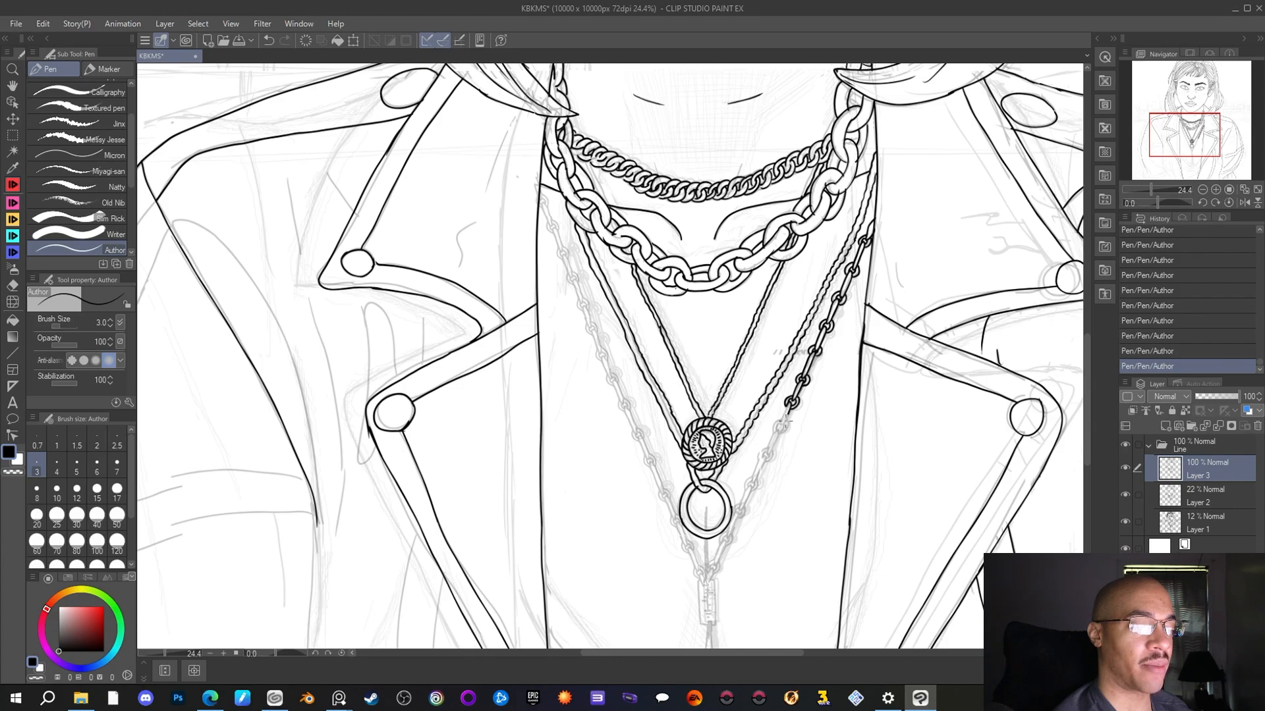
{"action": "left_click_drag", "start_coordinate": [781, 426], "coordinate": [791, 405]}
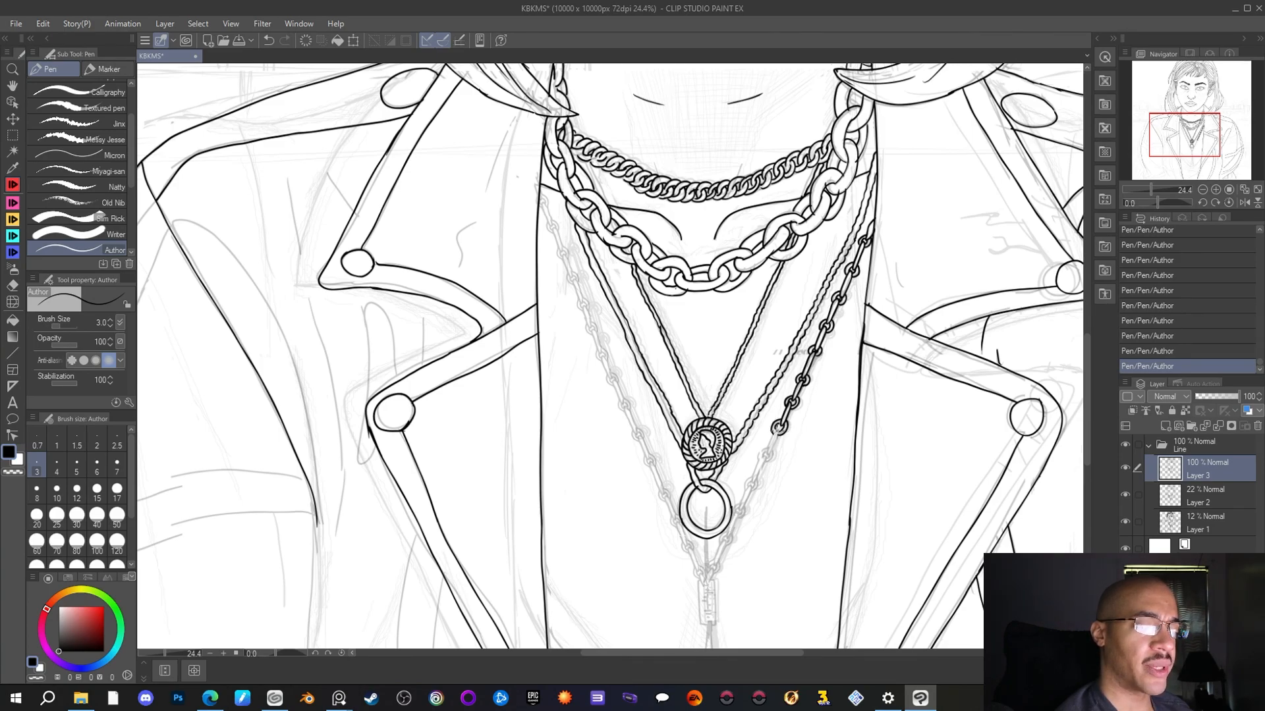
{"action": "mouse_move", "coordinate": [779, 434]}
{"action": "left_mouse_down"}
{"action": "mouse_move", "coordinate": [768, 455]}
{"action": "mouse_move", "coordinate": [774, 427]}
{"action": "left_mouse_up"}
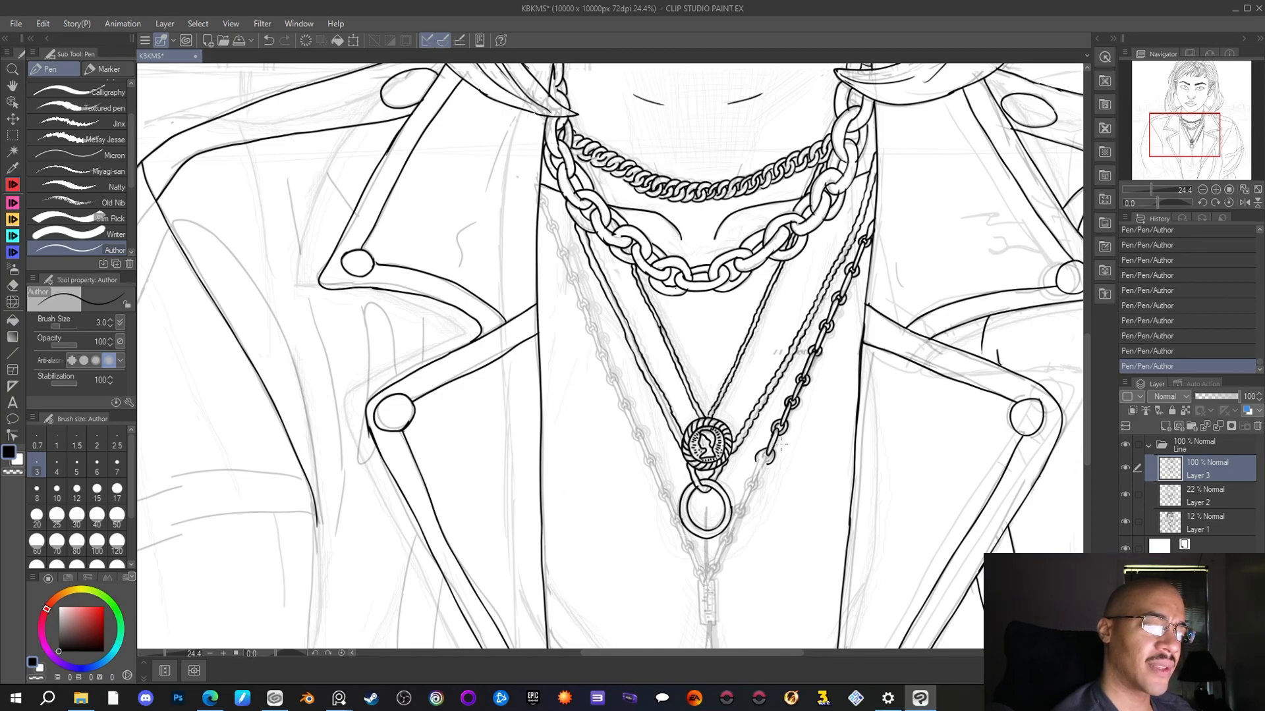
Erase the stray stroke beside the lowest link with the Hard eraser and redraw that link with the Author pen
{"action": "key", "text": "e"}
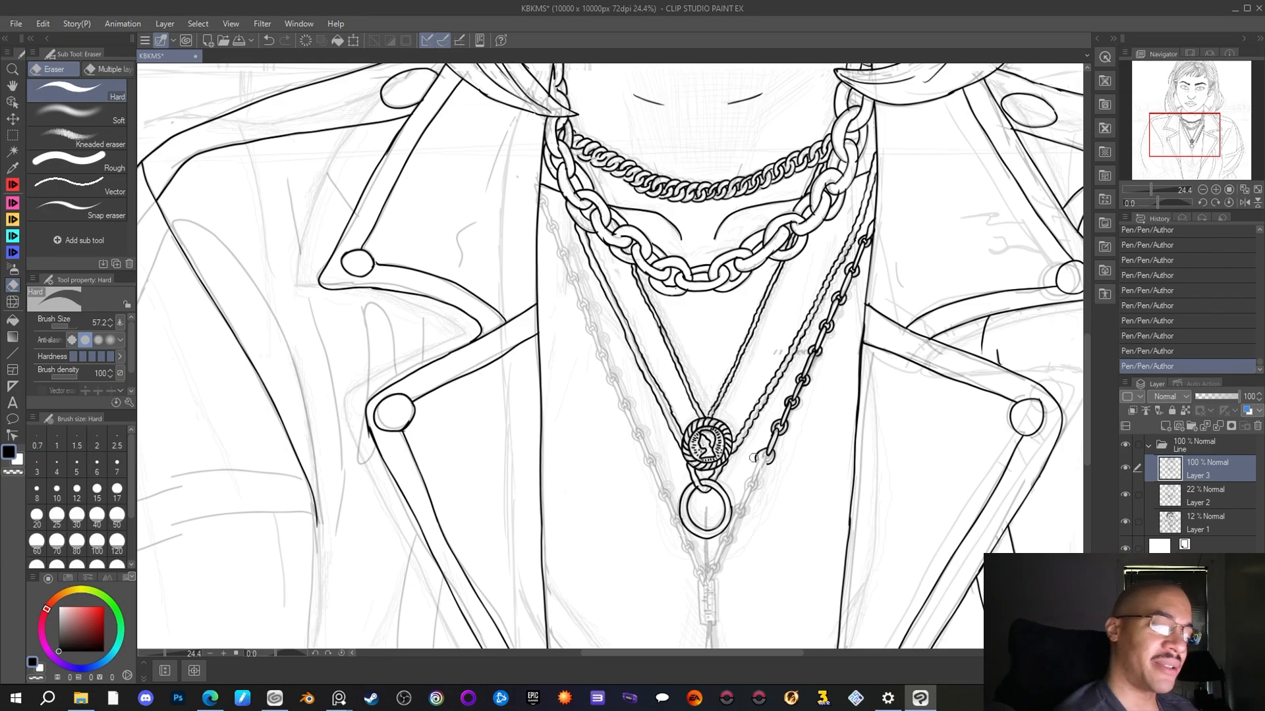
{"action": "left_click_drag", "start_coordinate": [754, 464], "coordinate": [737, 460]}
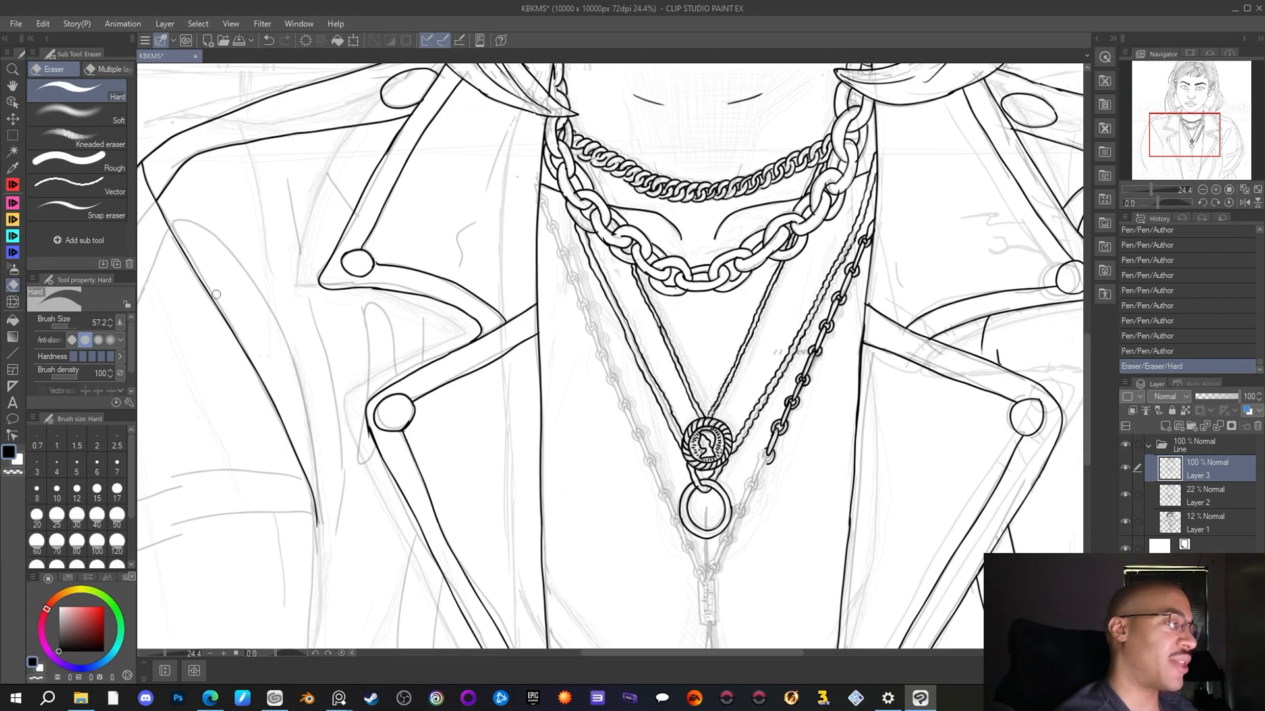
{"action": "left_click", "coordinate": [12, 186]}
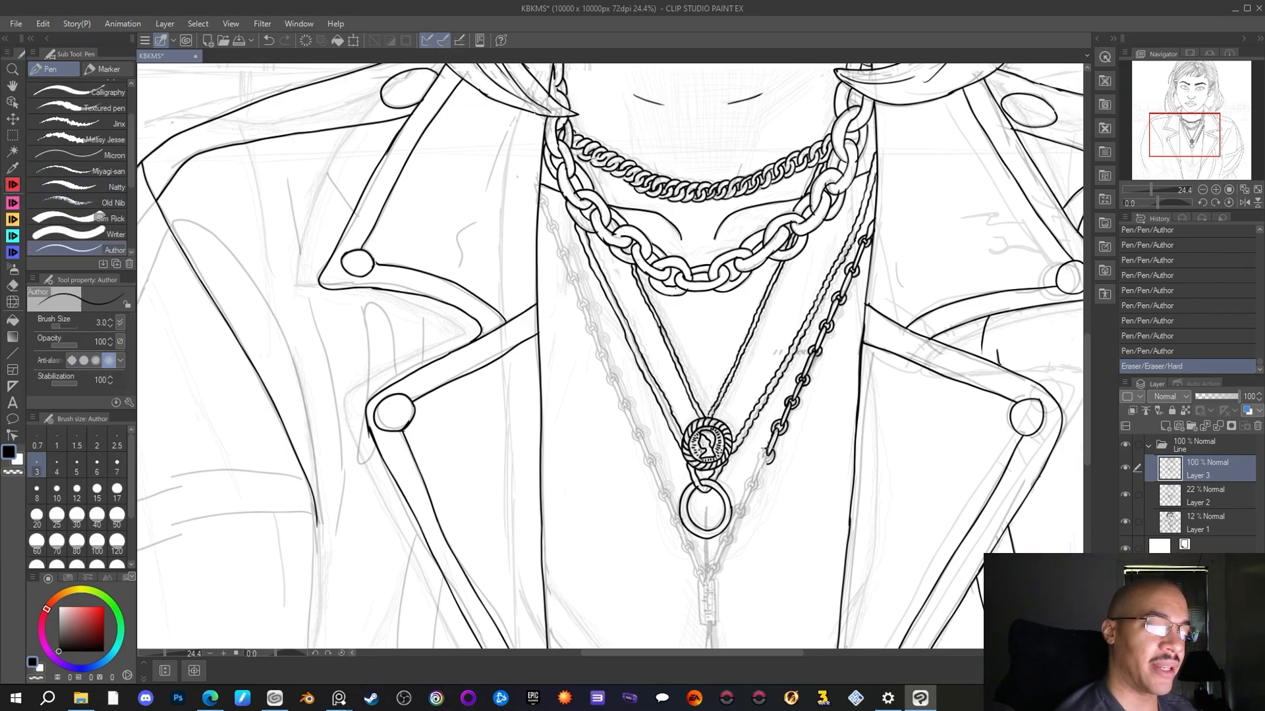
{"action": "mouse_move", "coordinate": [756, 458]}
{"action": "left_mouse_down"}
{"action": "mouse_move", "coordinate": [766, 459]}
{"action": "mouse_move", "coordinate": [751, 485]}
{"action": "mouse_move", "coordinate": [761, 461]}
{"action": "left_mouse_up"}
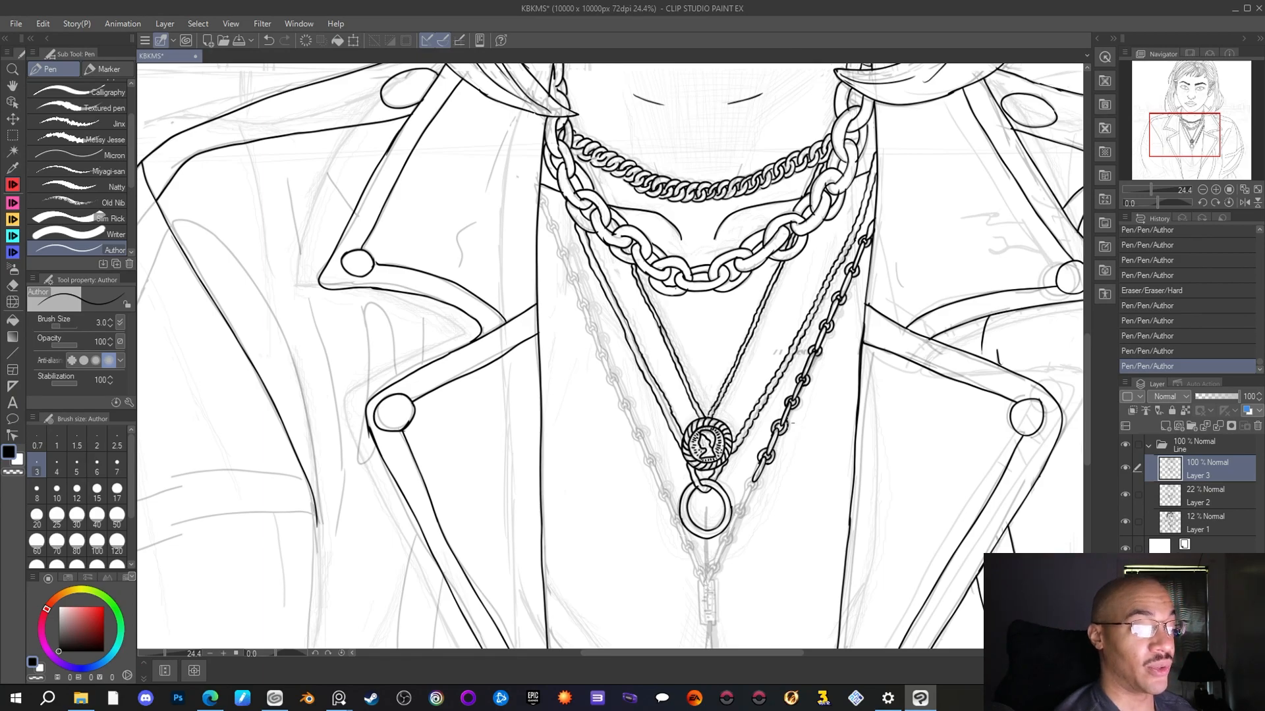
Ink the remaining links of the outermost chain's right strand past the ring pendant to the sketched bar pendant
{"action": "mouse_move", "coordinate": [756, 475]}
{"action": "left_mouse_down"}
{"action": "mouse_move", "coordinate": [742, 491]}
{"action": "mouse_move", "coordinate": [760, 481]}
{"action": "left_mouse_up"}
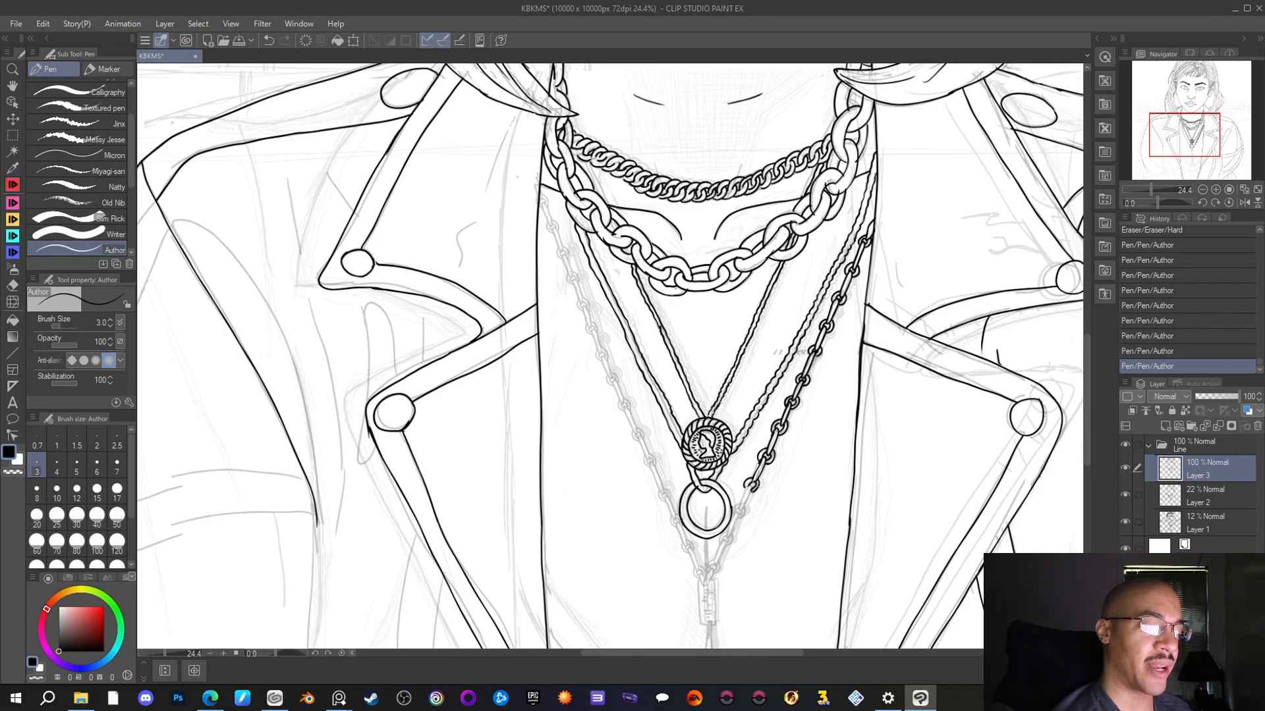
{"action": "left_click_drag", "start_coordinate": [740, 501], "coordinate": [748, 489]}
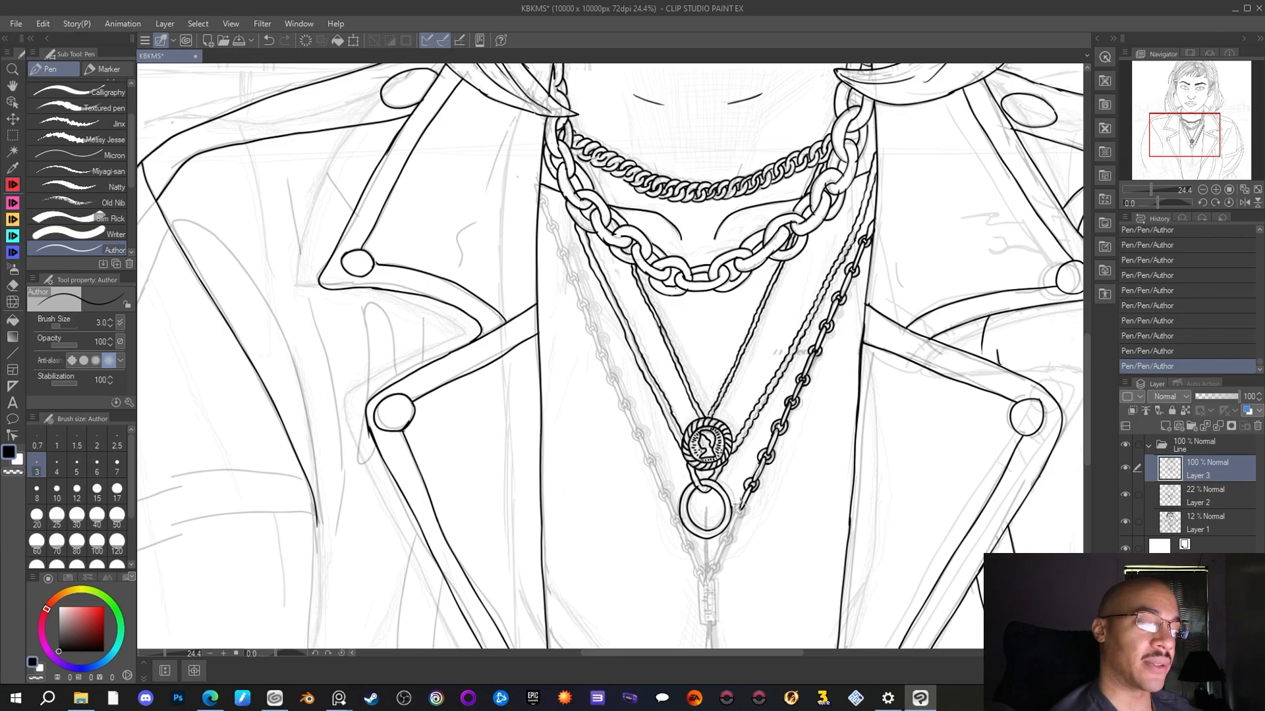
{"action": "left_click_drag", "start_coordinate": [740, 505], "coordinate": [738, 514]}
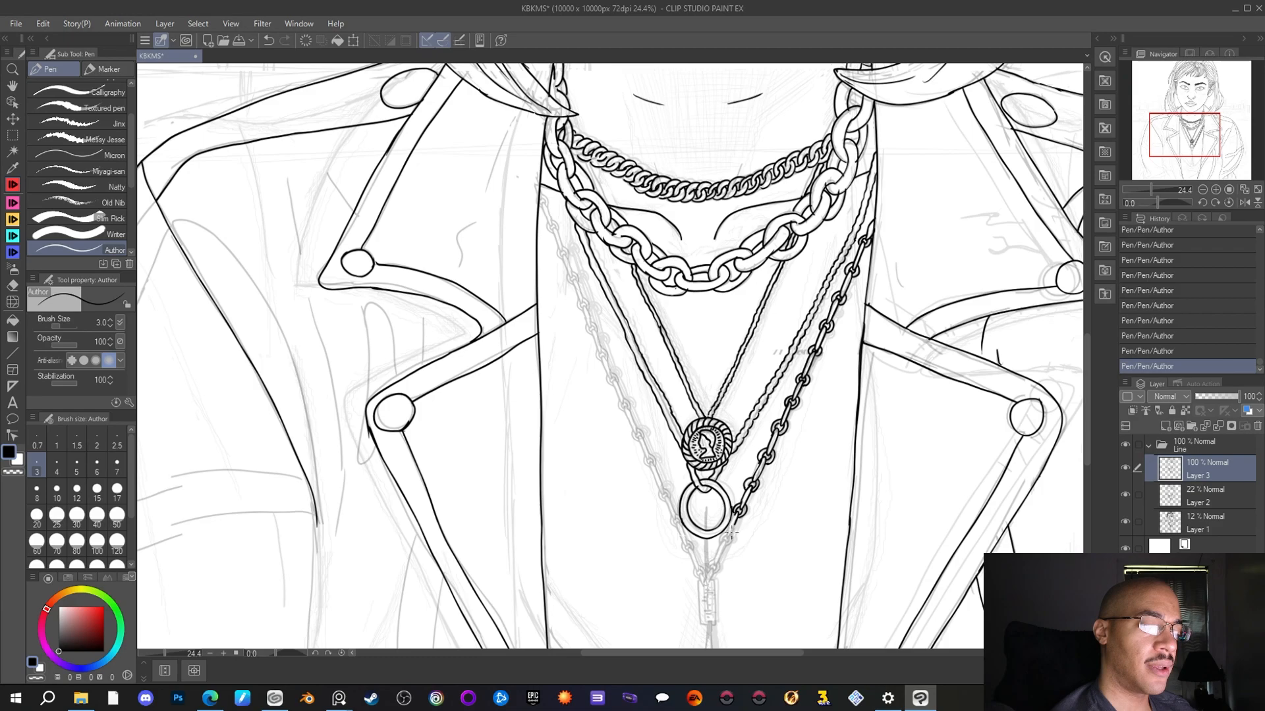
{"action": "left_click_drag", "start_coordinate": [729, 525], "coordinate": [736, 515]}
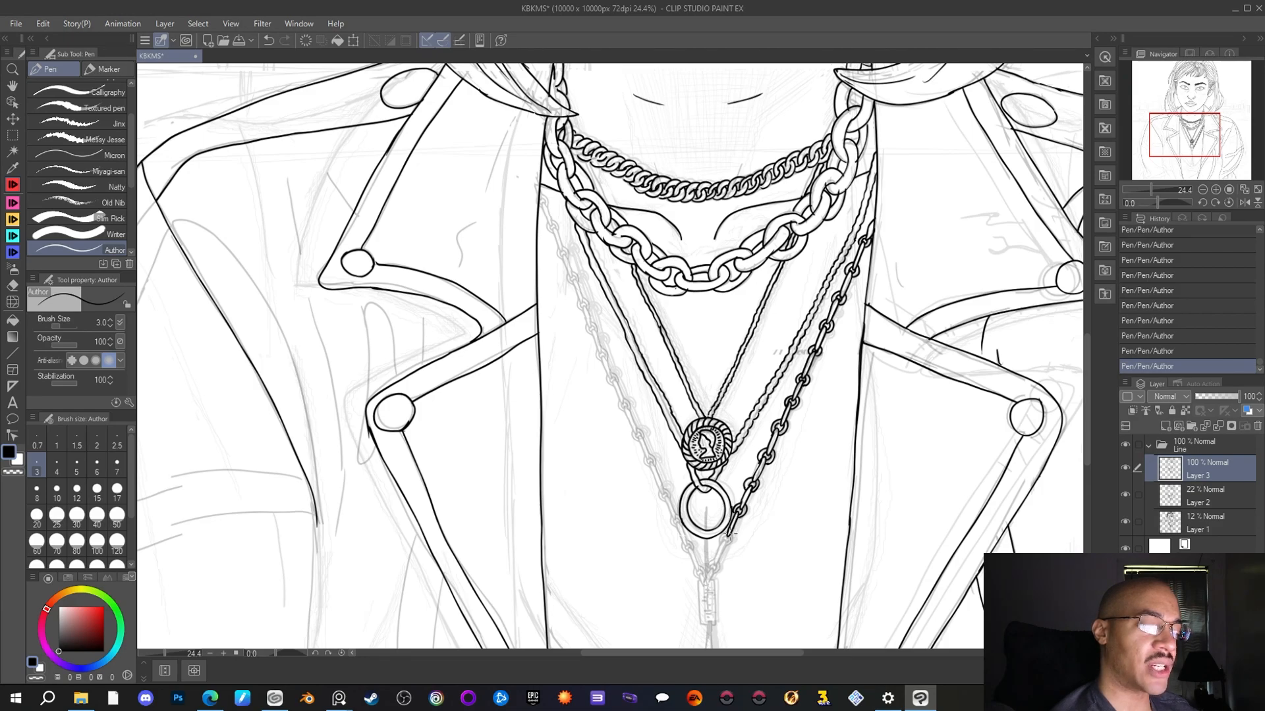
{"action": "mouse_move", "coordinate": [719, 544]}
{"action": "left_mouse_down"}
{"action": "mouse_move", "coordinate": [732, 540]}
{"action": "mouse_move", "coordinate": [715, 566]}
{"action": "mouse_move", "coordinate": [720, 543]}
{"action": "left_mouse_up"}
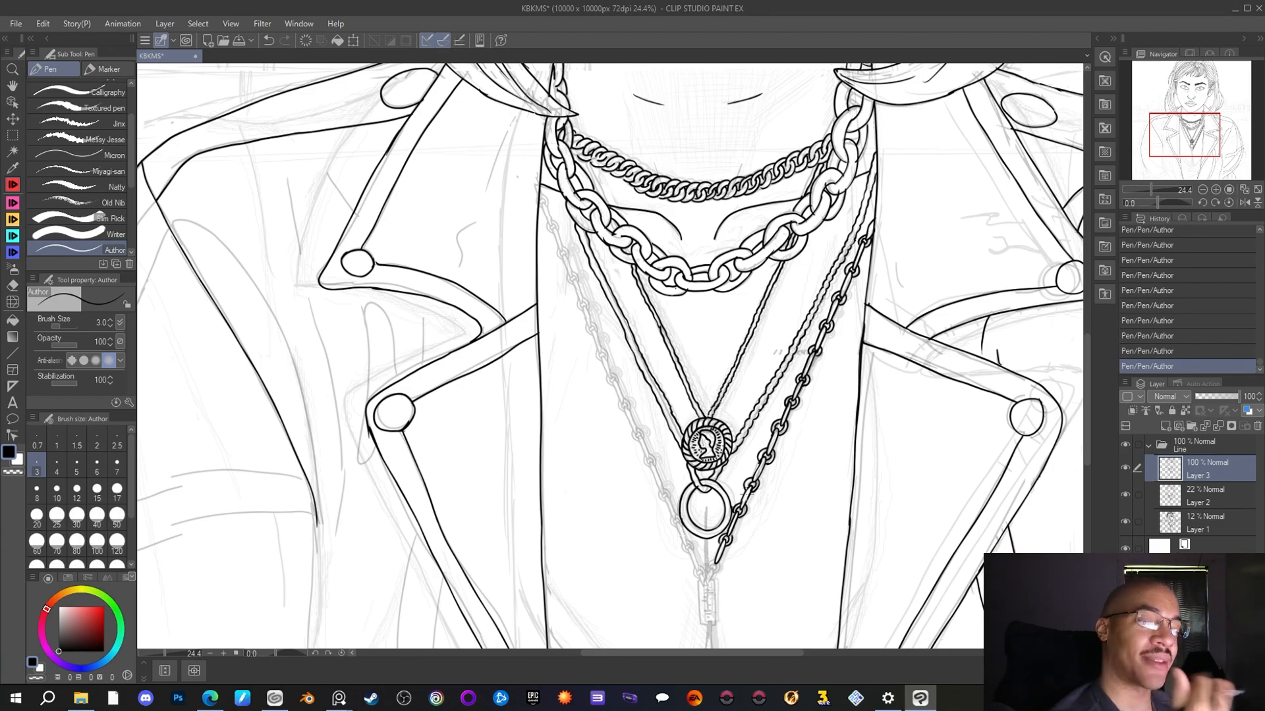
{"action": "left_click_drag", "start_coordinate": [1183, 139], "coordinate": [1182, 148]}
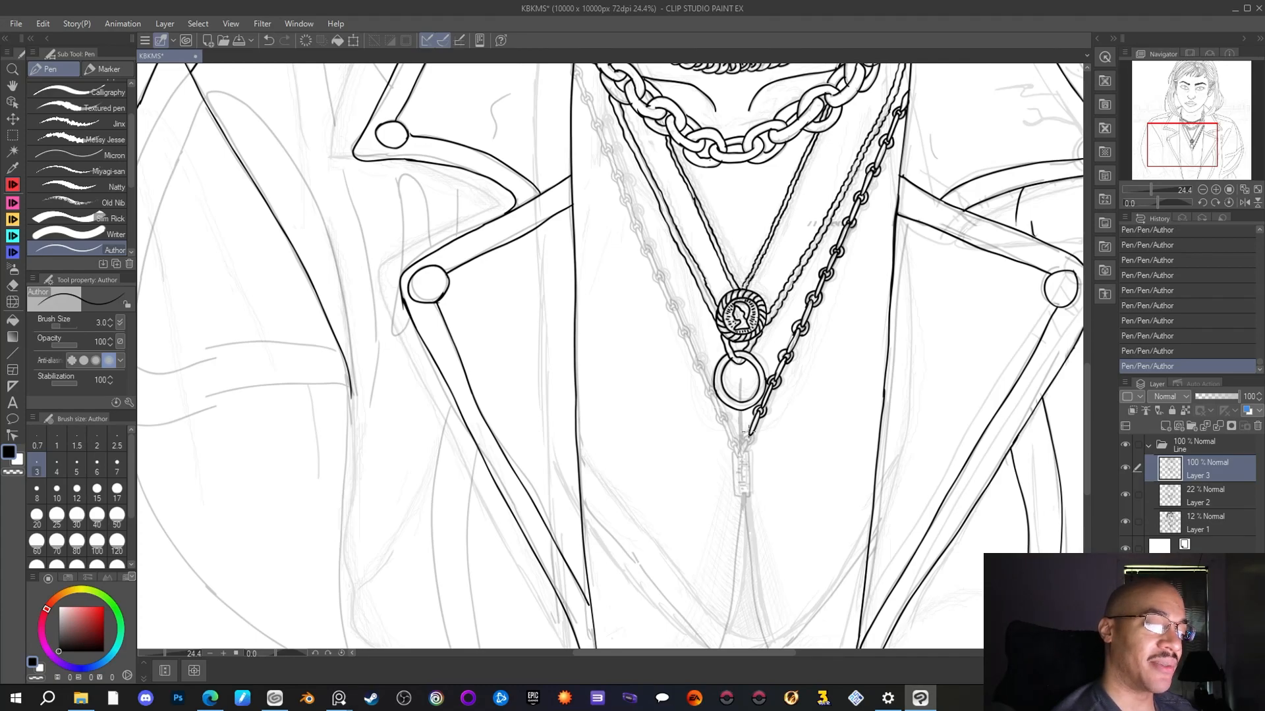
{"action": "left_click_drag", "start_coordinate": [747, 432], "coordinate": [744, 441]}
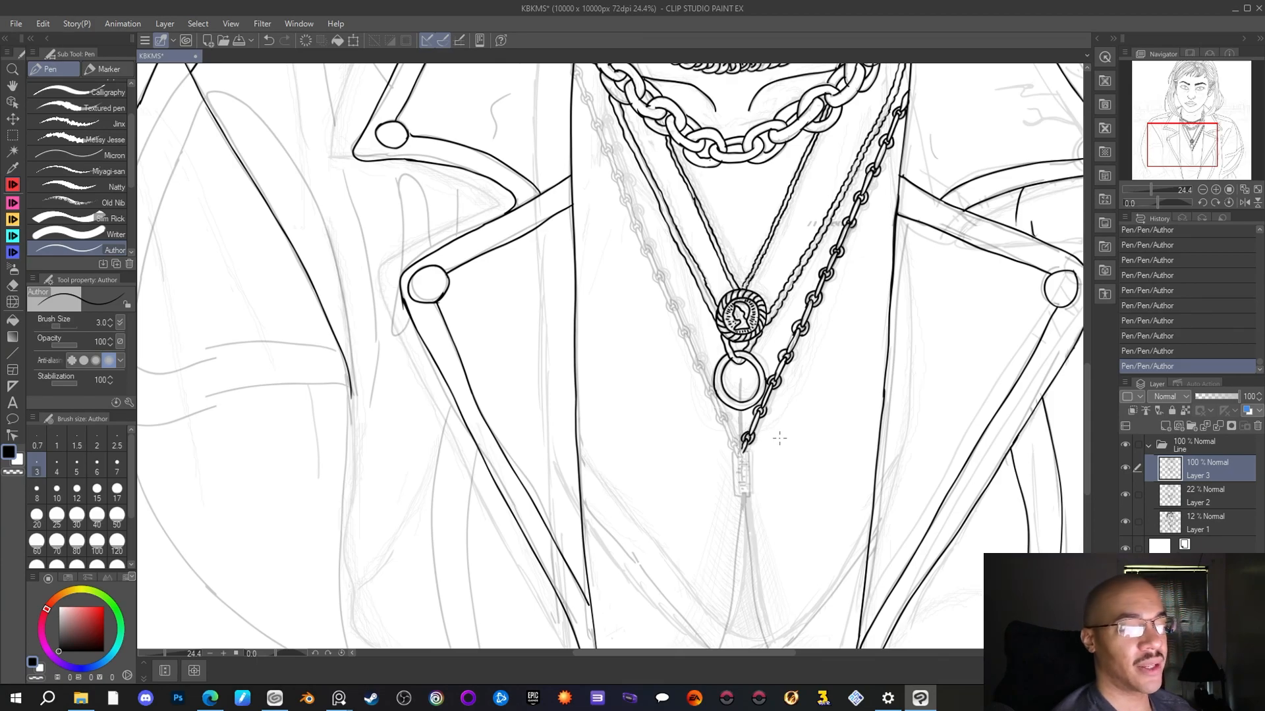
Ink the rectangular bar pendant at the tip of the outermost chain and add its engraved line and tick marks
{"action": "left_click_drag", "start_coordinate": [1185, 147], "coordinate": [1191, 136]}
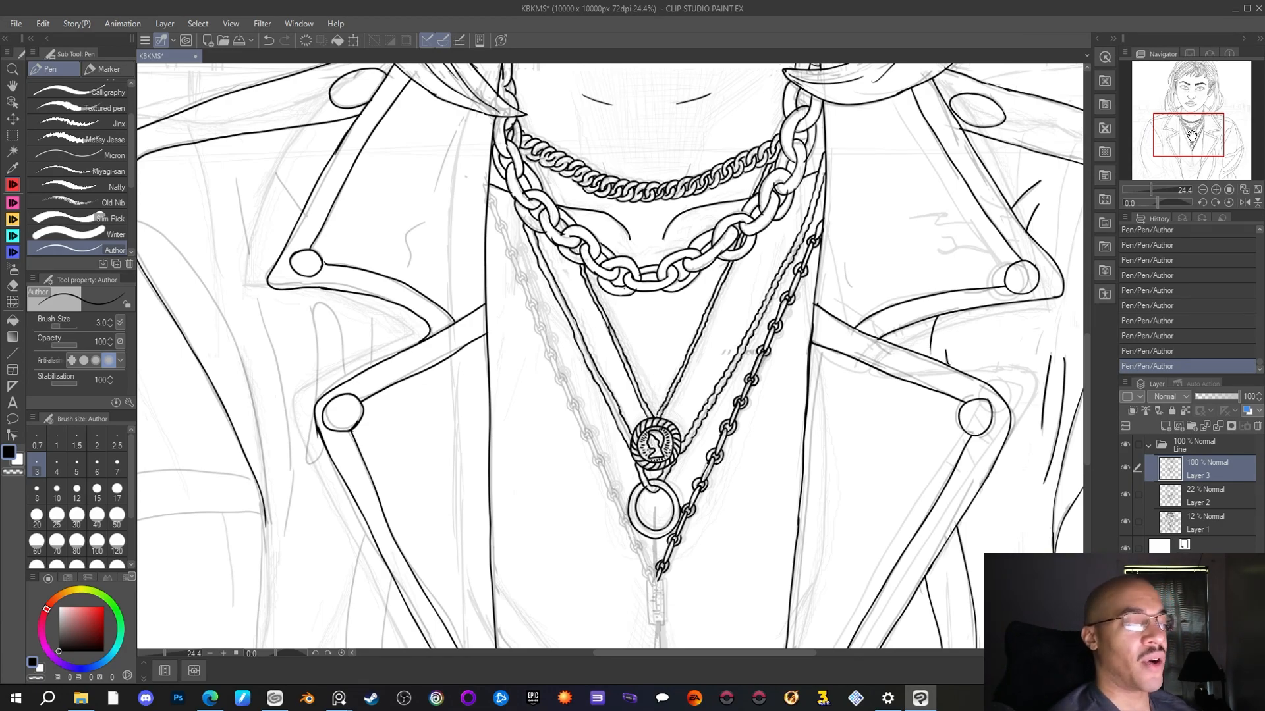
{"action": "left_click_drag", "start_coordinate": [1192, 137], "coordinate": [1171, 154]}
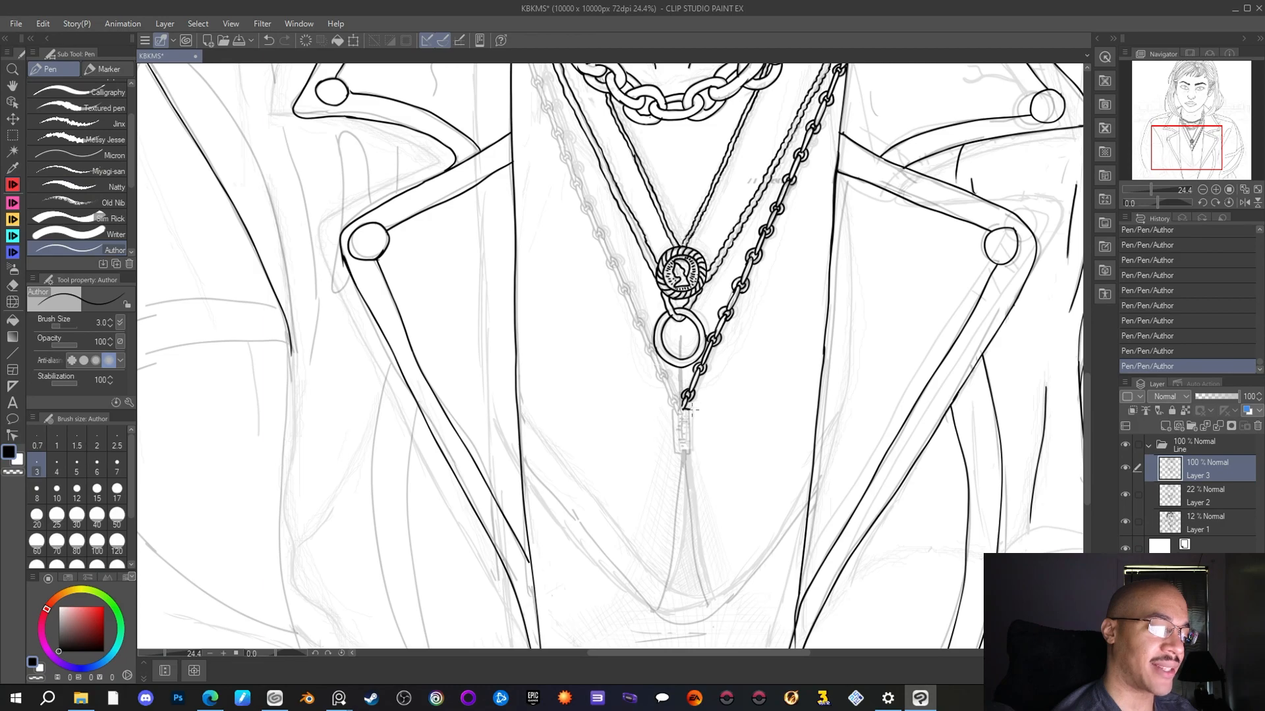
{"action": "mouse_move", "coordinate": [689, 417]}
{"action": "left_mouse_down"}
{"action": "mouse_move", "coordinate": [693, 458]}
{"action": "mouse_move", "coordinate": [675, 454]}
{"action": "mouse_move", "coordinate": [672, 412]}
{"action": "mouse_move", "coordinate": [683, 407]}
{"action": "left_mouse_up"}
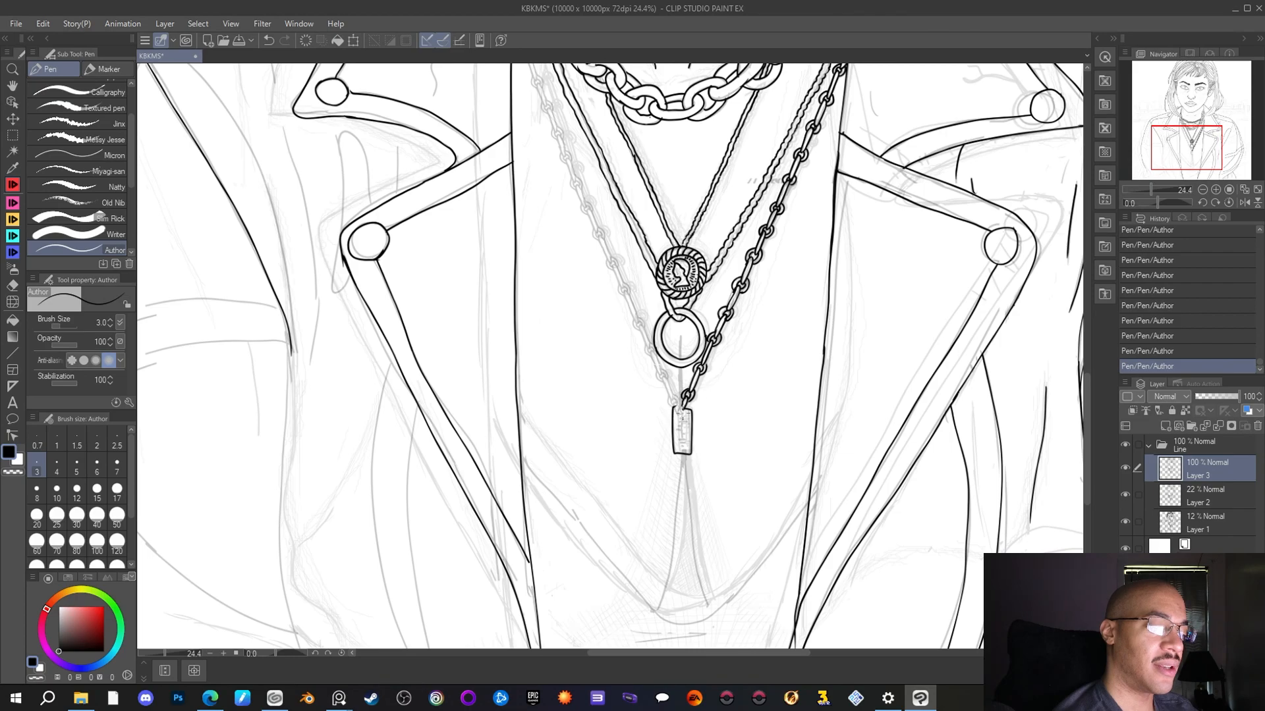
{"action": "left_click_drag", "start_coordinate": [681, 415], "coordinate": [685, 443]}
{"action": "left_click_drag", "start_coordinate": [679, 449], "coordinate": [683, 453]}
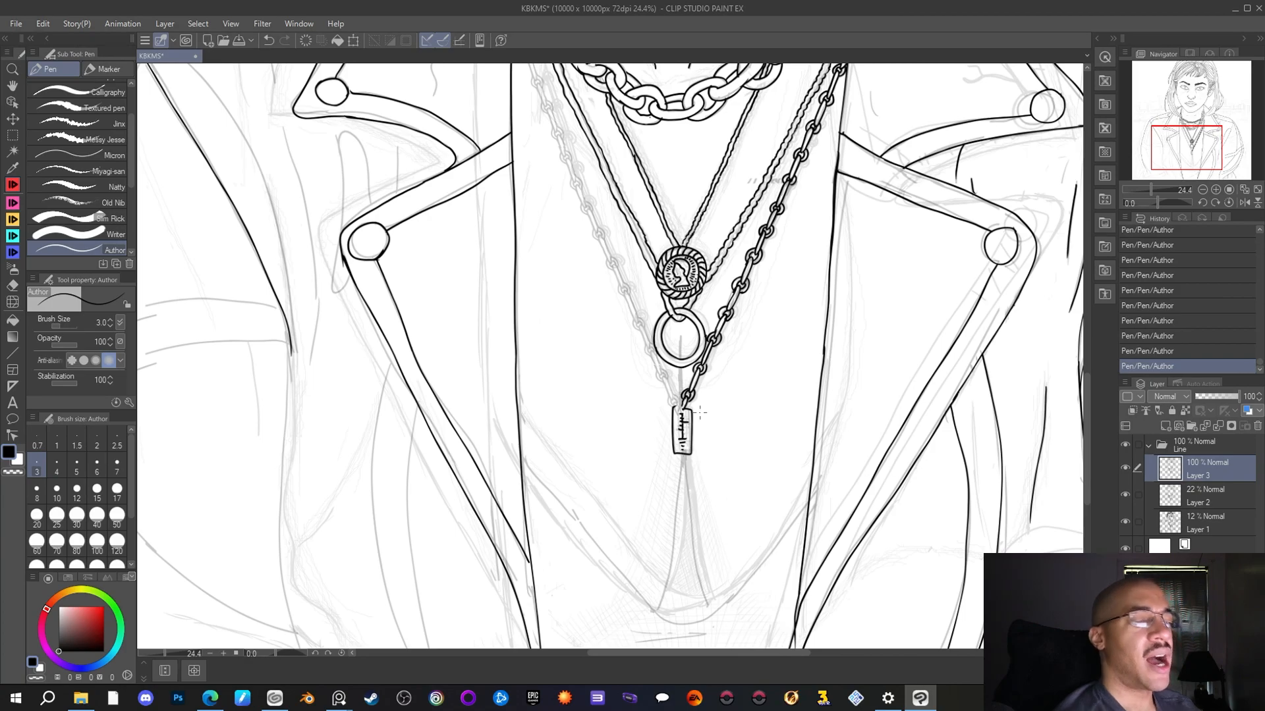
Ink the outermost chain's left strand with links from the bar pendant up past the ring pendant and the coin medallion
{"action": "left_click_drag", "start_coordinate": [1183, 142], "coordinate": [1182, 139]}
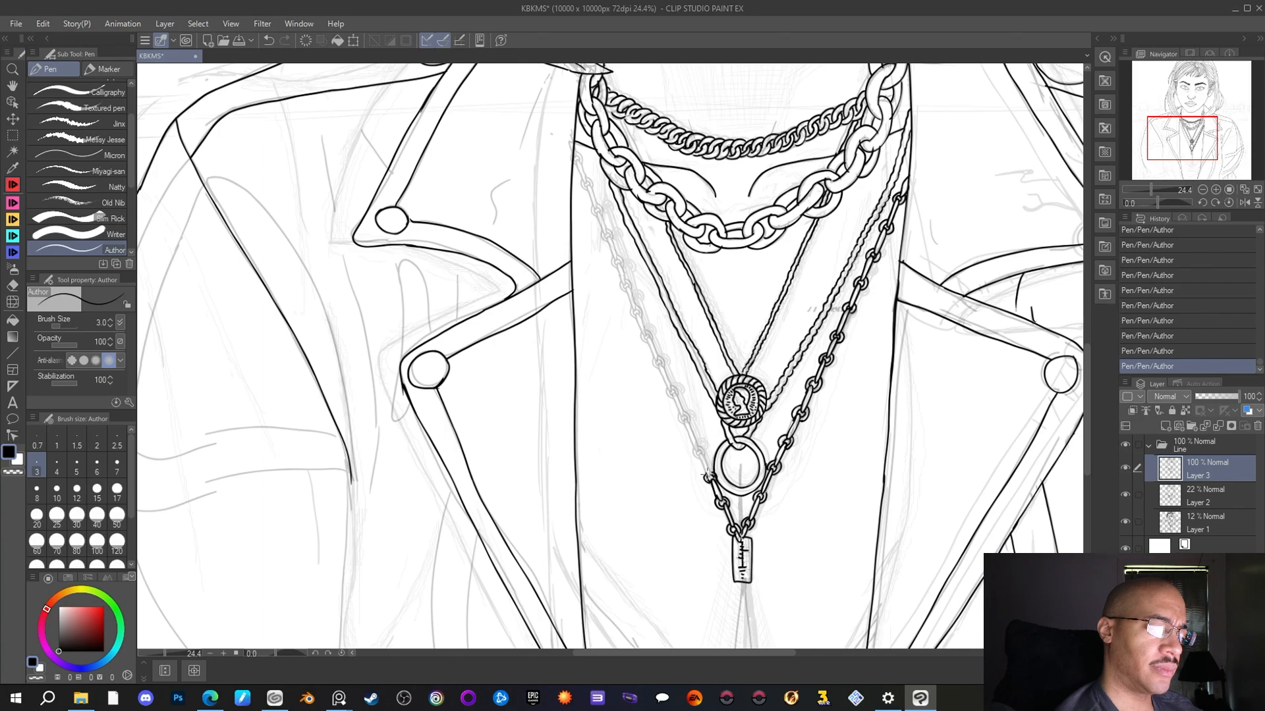
{"action": "left_click_drag", "start_coordinate": [707, 474], "coordinate": [714, 475]}
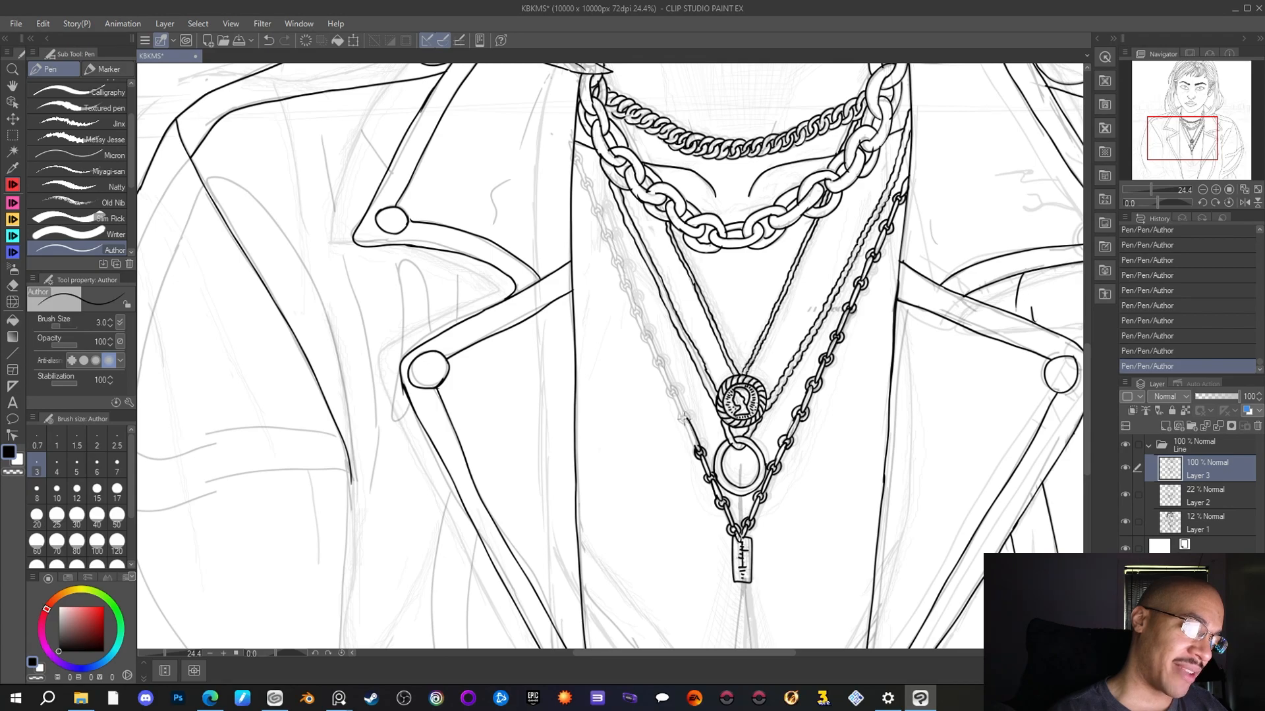
{"action": "mouse_move", "coordinate": [688, 433]}
{"action": "left_mouse_down"}
{"action": "mouse_move", "coordinate": [696, 449]}
{"action": "mouse_move", "coordinate": [683, 413]}
{"action": "mouse_move", "coordinate": [690, 420]}
{"action": "left_mouse_up"}
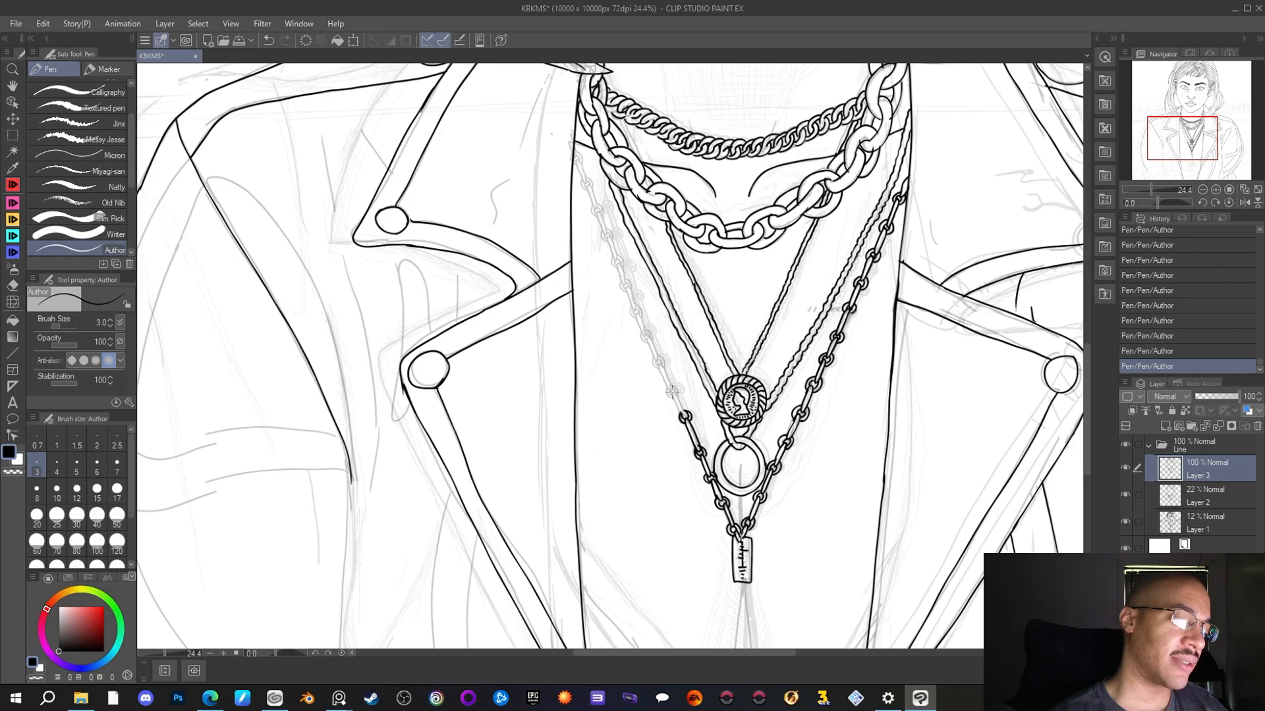
{"action": "left_click_drag", "start_coordinate": [687, 414], "coordinate": [674, 391]}
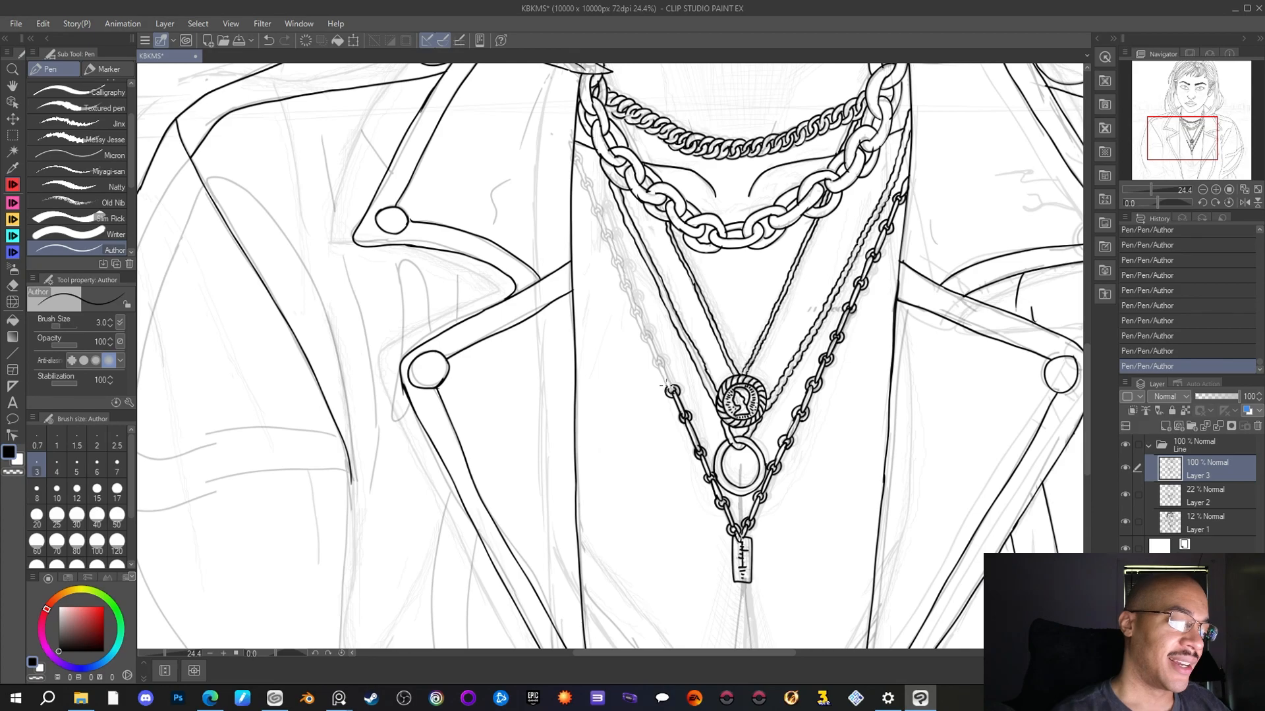
{"action": "left_click_drag", "start_coordinate": [660, 363], "coordinate": [665, 389]}
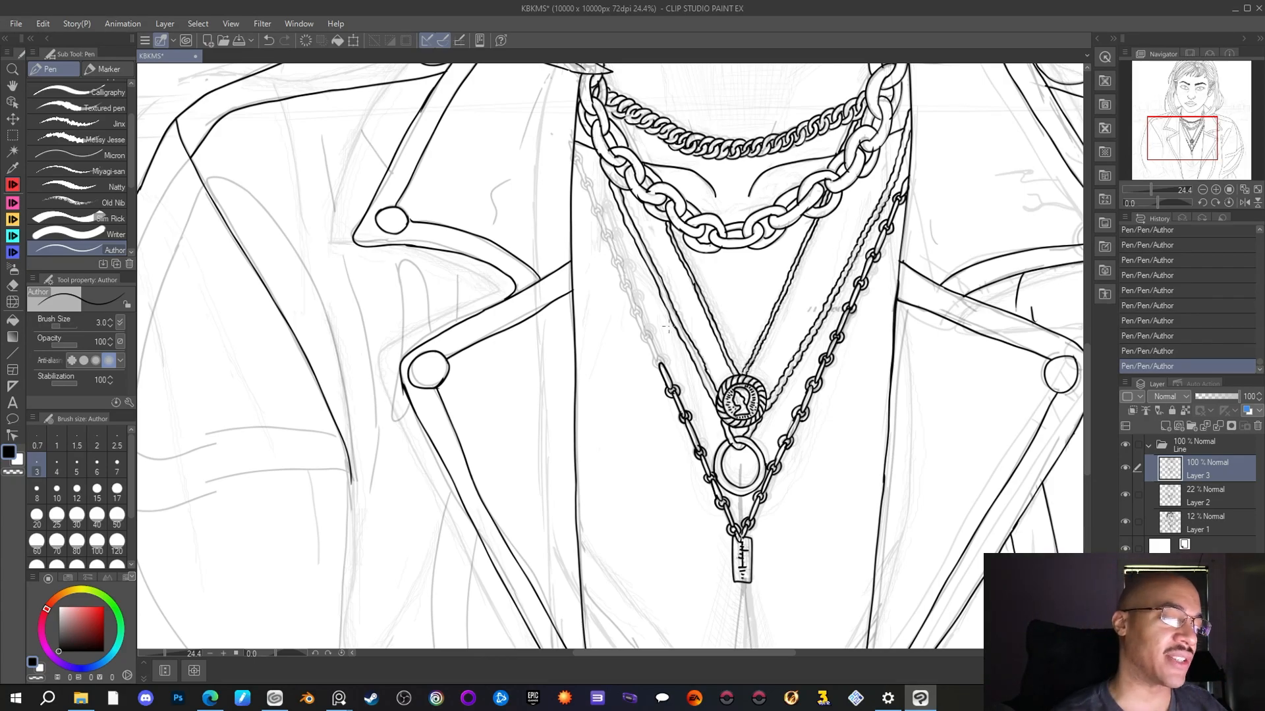
{"action": "left_click_drag", "start_coordinate": [656, 356], "coordinate": [664, 362]}
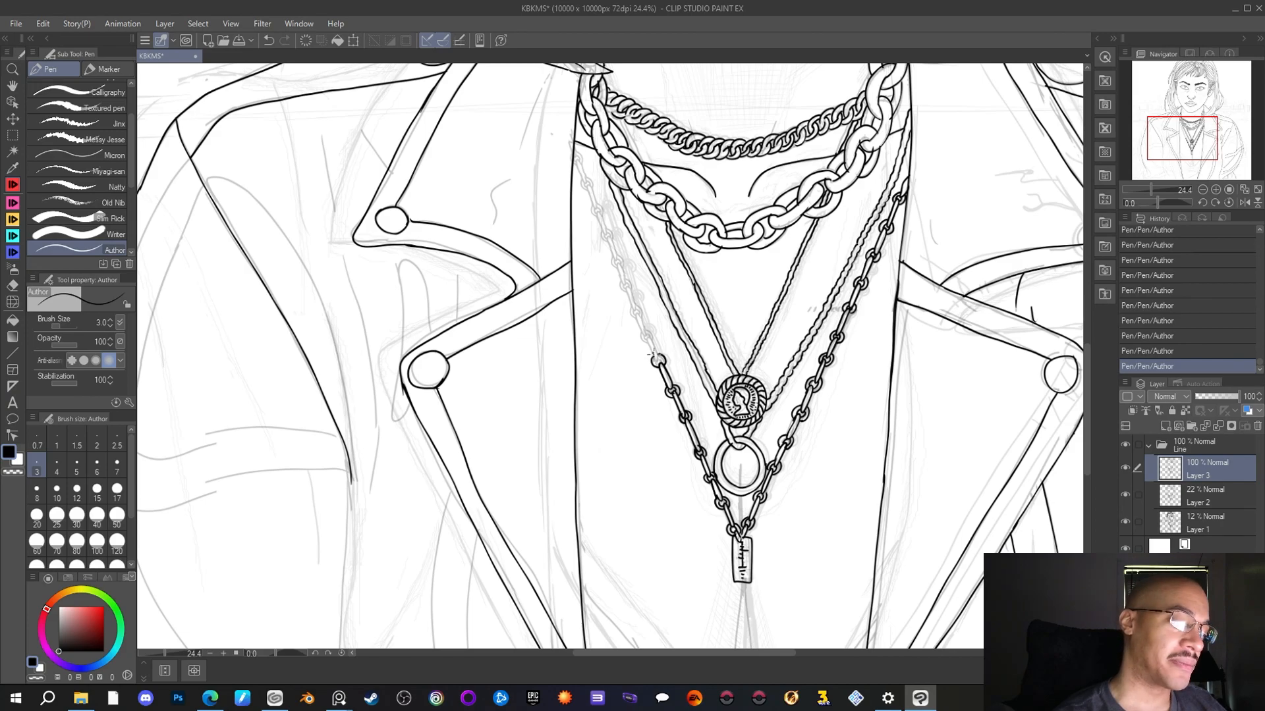
Ink the remaining links of the outermost chain's left strand up to the edge of the jacket collar
{"action": "left_click_drag", "start_coordinate": [650, 337], "coordinate": [649, 352]}
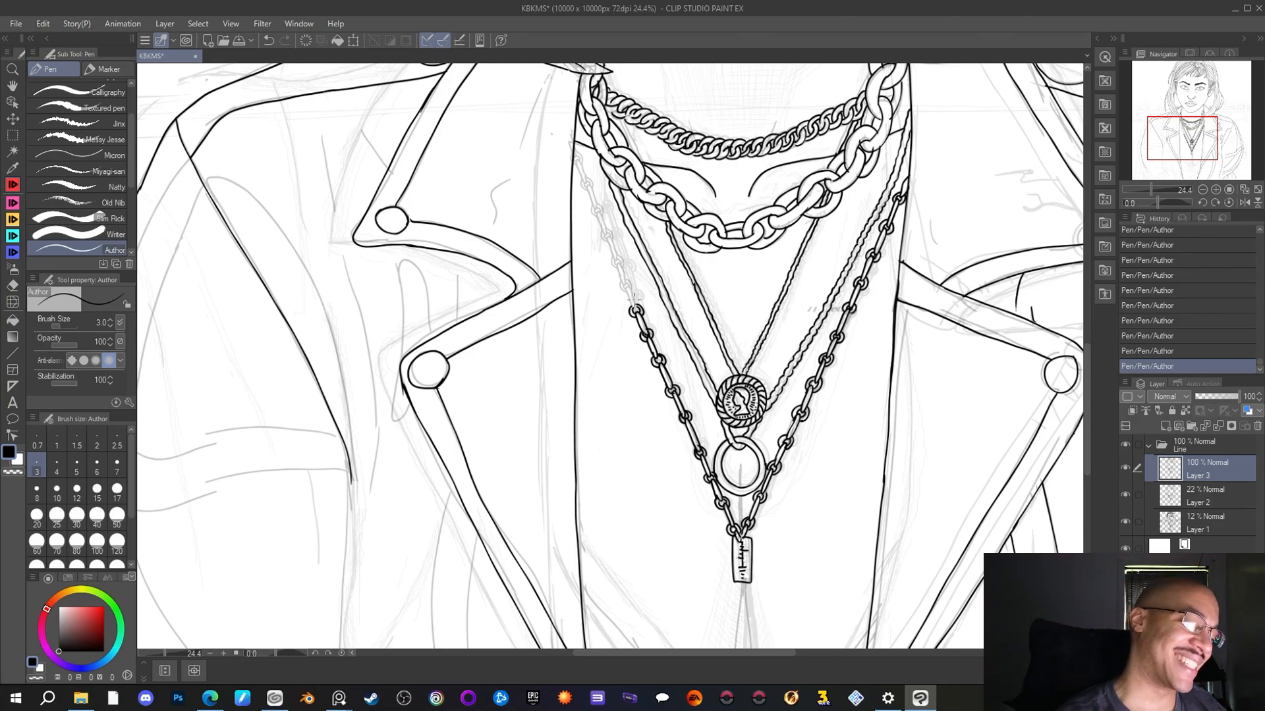
{"action": "mouse_move", "coordinate": [631, 304]}
{"action": "left_mouse_down"}
{"action": "mouse_move", "coordinate": [625, 286]}
{"action": "mouse_move", "coordinate": [642, 314]}
{"action": "left_mouse_up"}
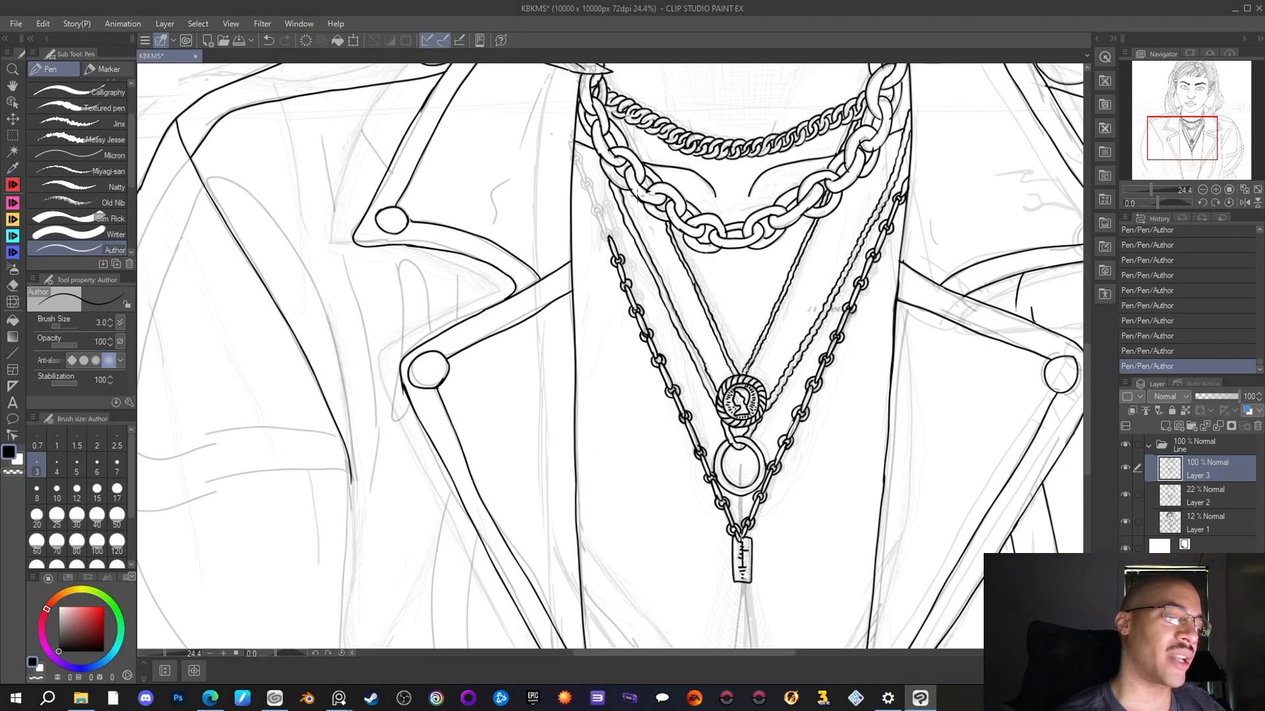
{"action": "left_click_drag", "start_coordinate": [636, 194], "coordinate": [644, 284]}
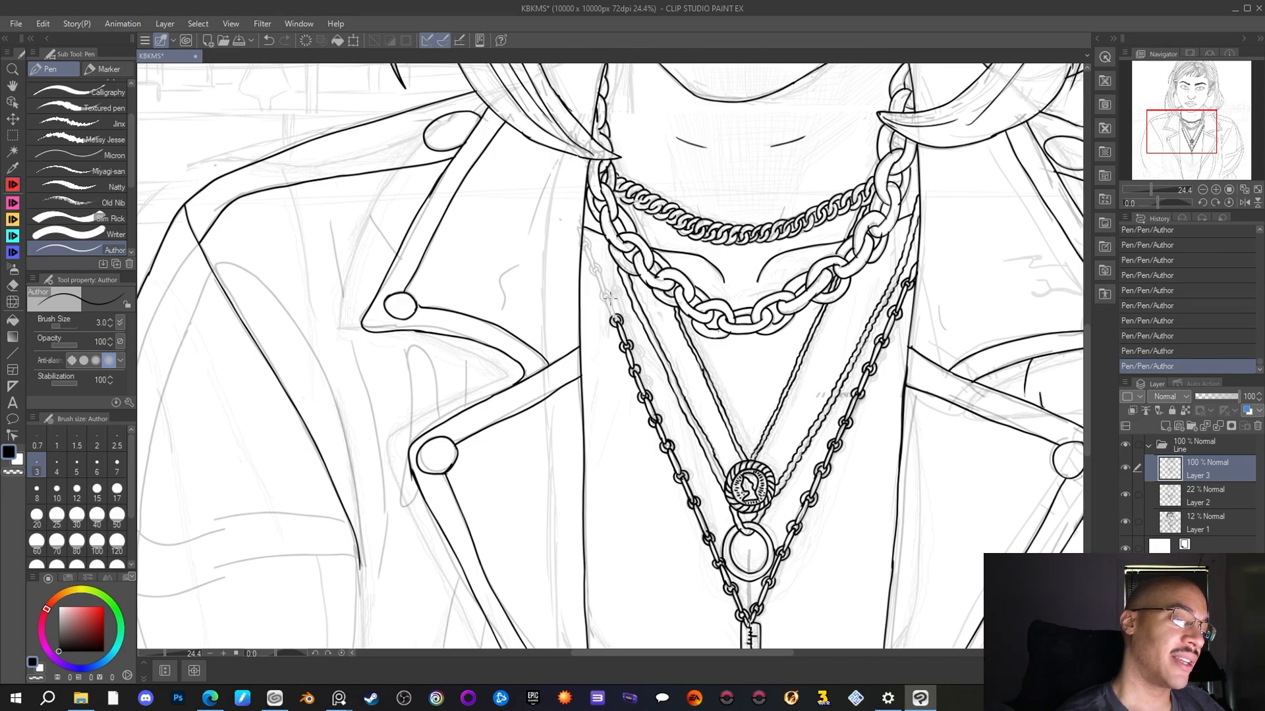
{"action": "left_click_drag", "start_coordinate": [606, 295], "coordinate": [615, 320]}
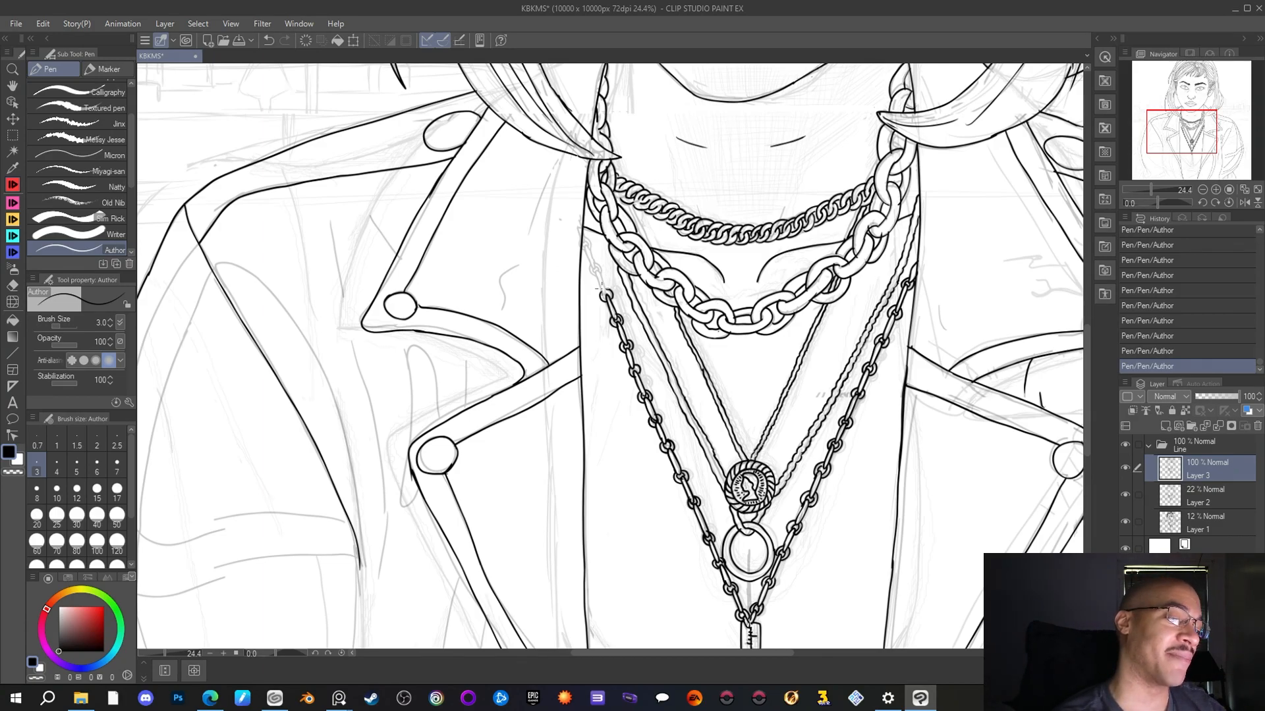
{"action": "mouse_move", "coordinate": [596, 269]}
{"action": "left_mouse_down"}
{"action": "mouse_move", "coordinate": [606, 290]}
{"action": "mouse_move", "coordinate": [596, 266]}
{"action": "left_mouse_up"}
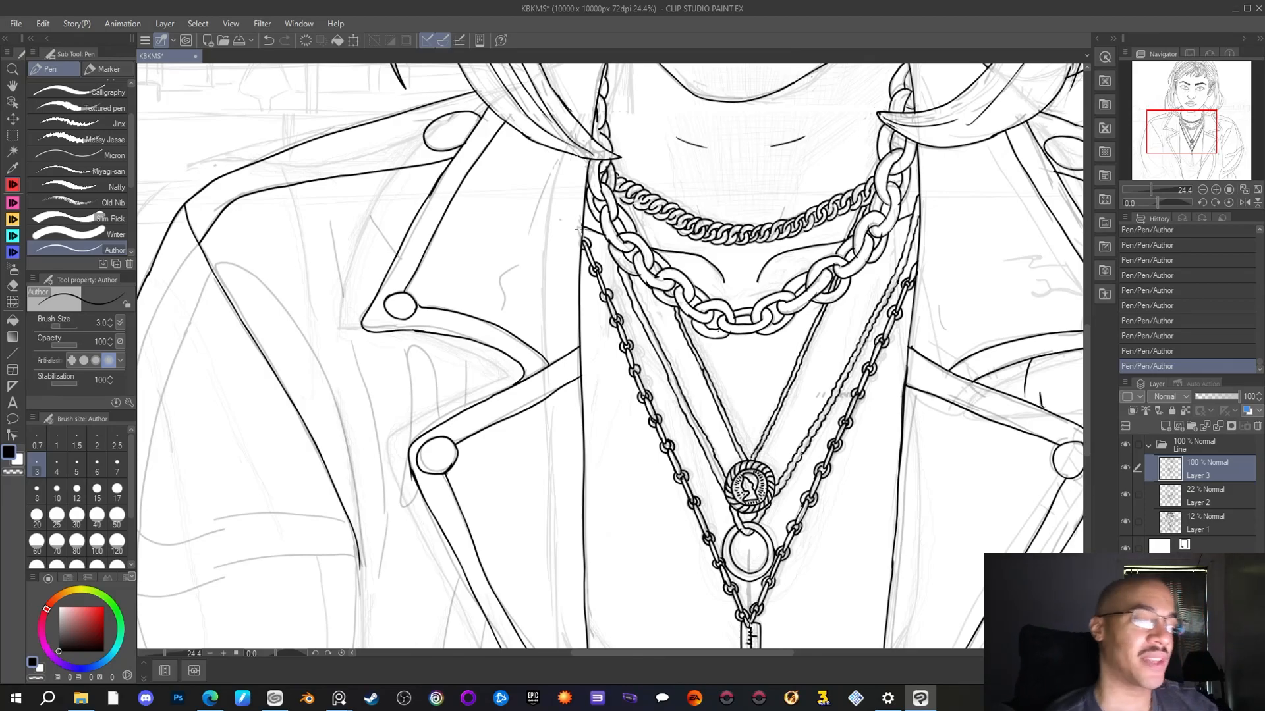
Ink the centre line through the ring pendant, the two curves flaring down from the bar pendant, and the right side of the shirt neckline
{"action": "scroll", "coordinate": [691, 396], "scroll_direction": "down", "scroll_amount": 5}
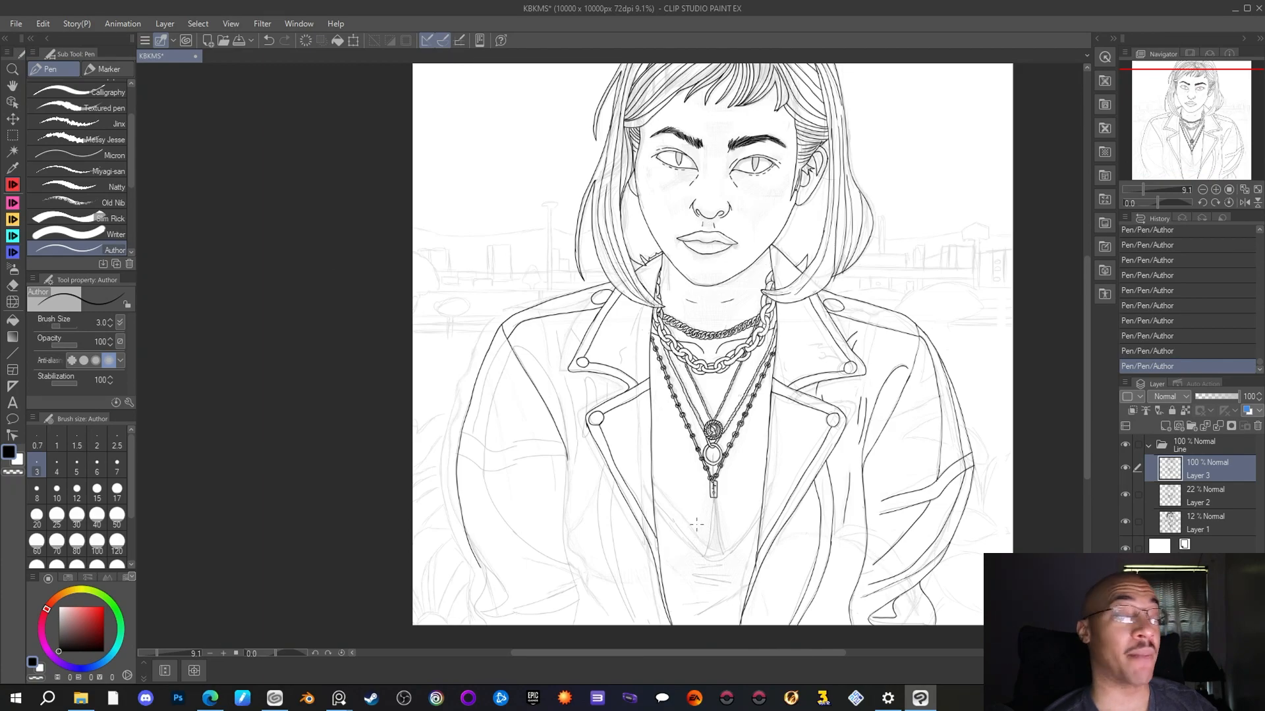
{"action": "scroll", "coordinate": [696, 523], "scroll_direction": "up", "scroll_amount": 1}
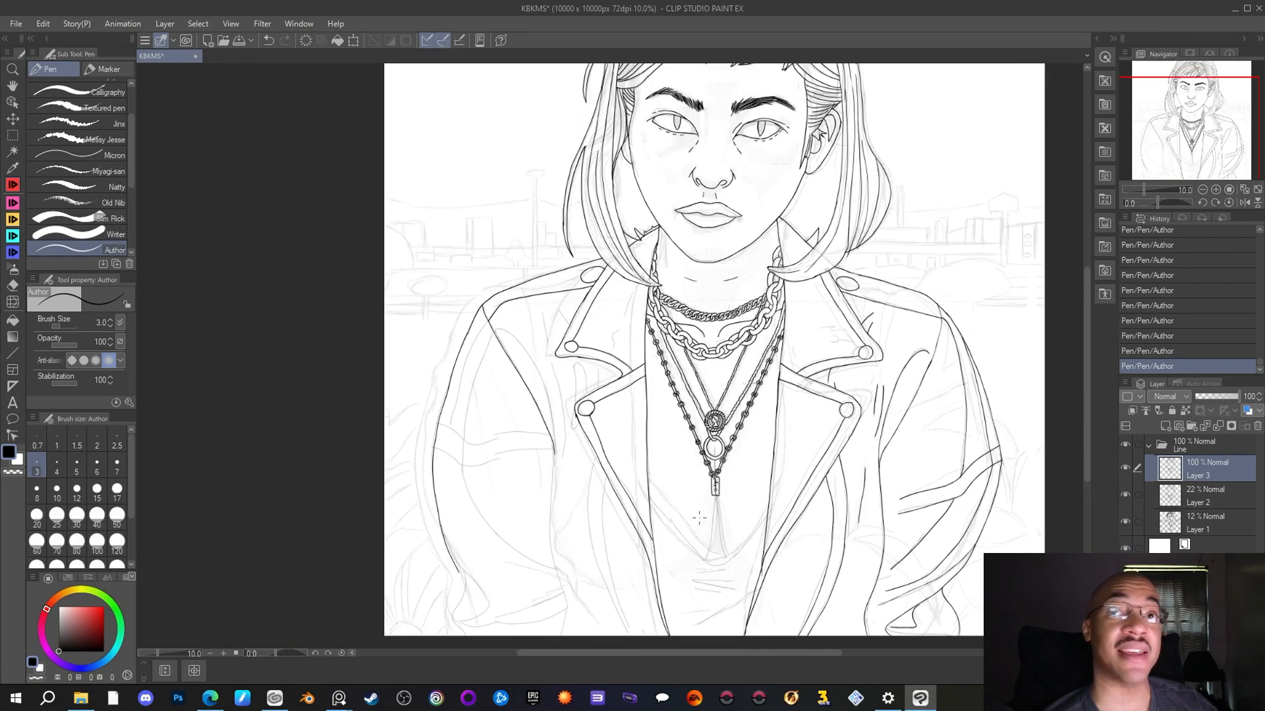
{"action": "scroll", "coordinate": [698, 517], "scroll_direction": "up", "scroll_amount": 1}
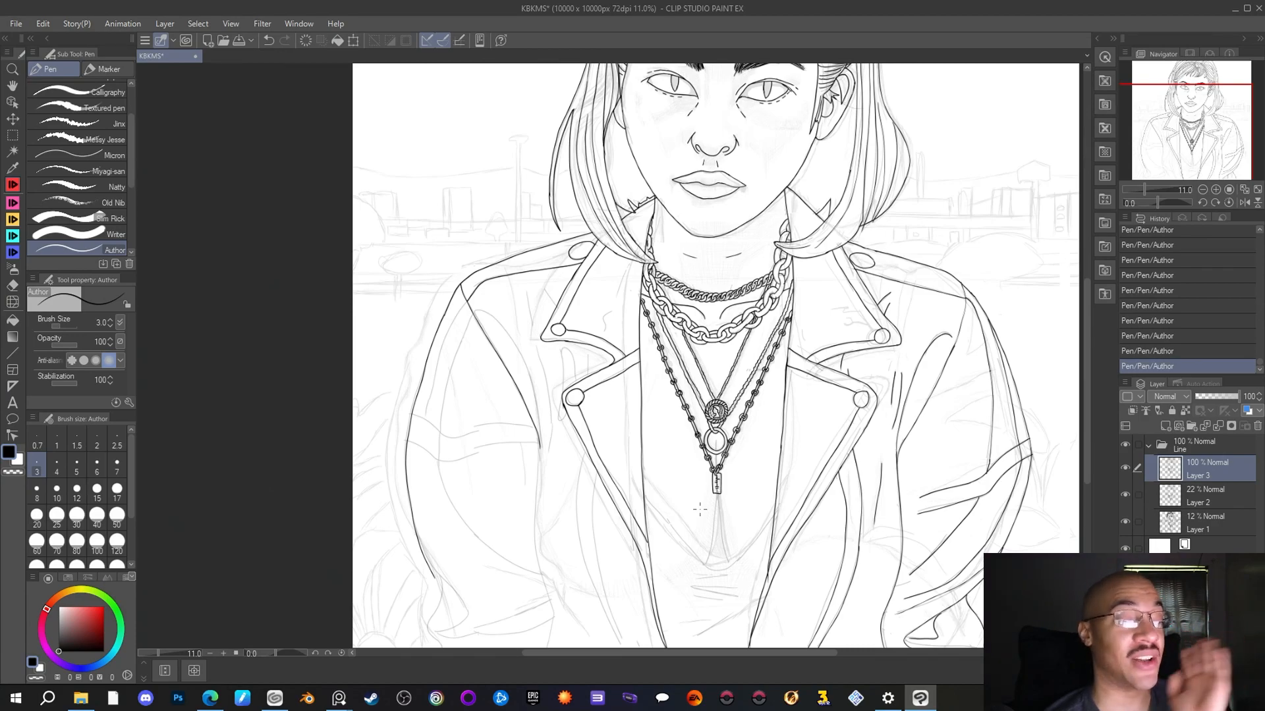
{"action": "mouse_move", "coordinate": [1192, 151]}
{"action": "left_mouse_down"}
{"action": "mouse_move", "coordinate": [1200, 122]}
{"action": "mouse_move", "coordinate": [1197, 166]}
{"action": "left_mouse_up"}
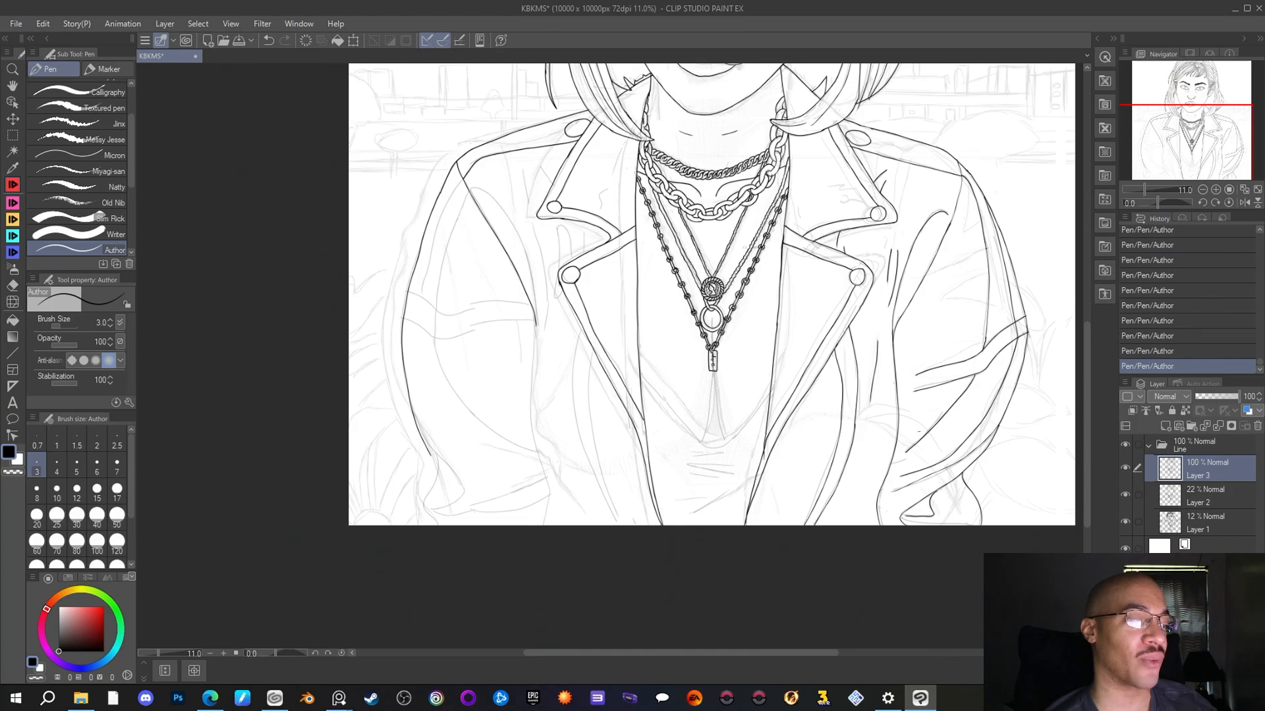
{"action": "scroll", "coordinate": [646, 471], "scroll_direction": "up", "scroll_amount": 3}
{"action": "left_click_drag", "start_coordinate": [1197, 162], "coordinate": [1202, 151]}
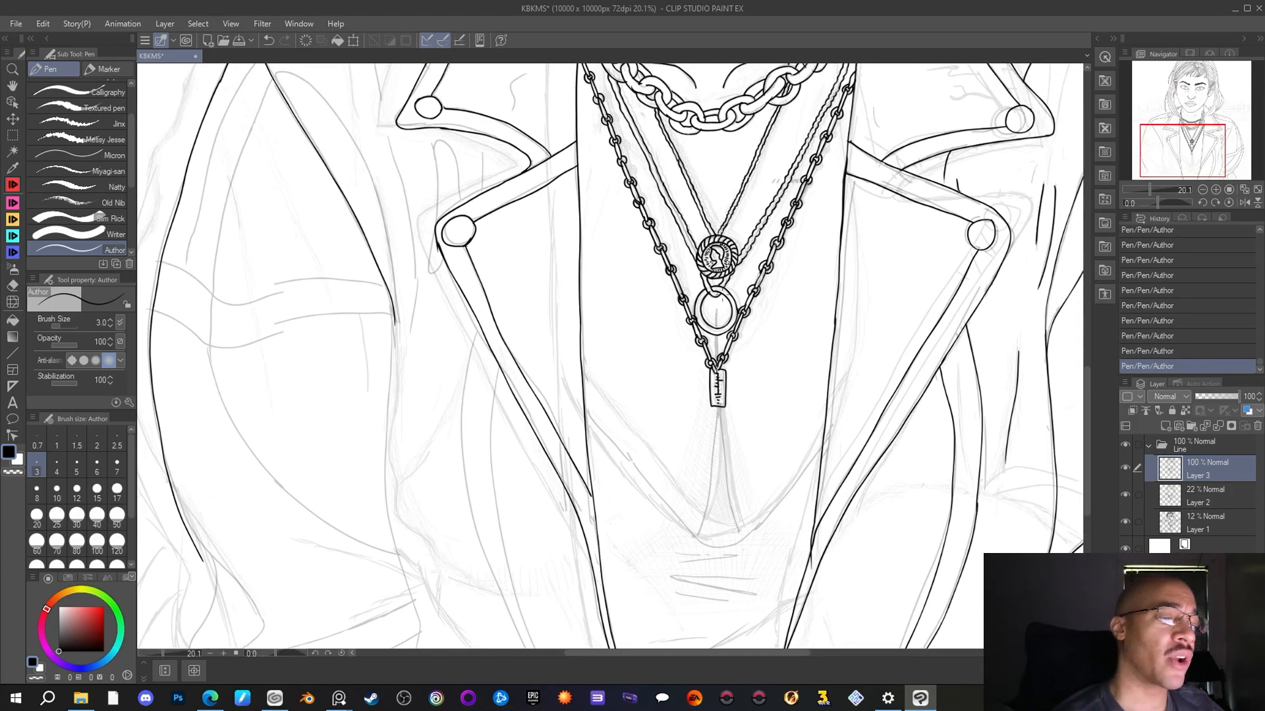
{"action": "left_click_drag", "start_coordinate": [716, 302], "coordinate": [716, 328]}
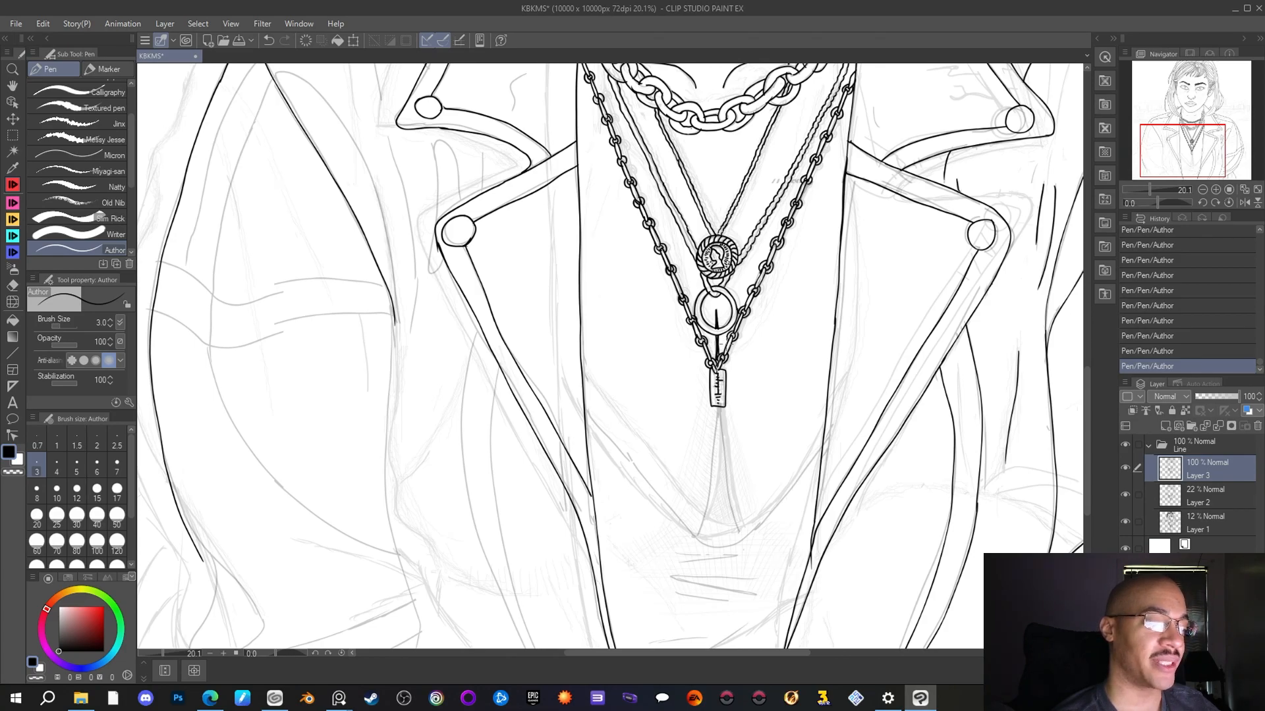
{"action": "left_click_drag", "start_coordinate": [718, 409], "coordinate": [696, 537]}
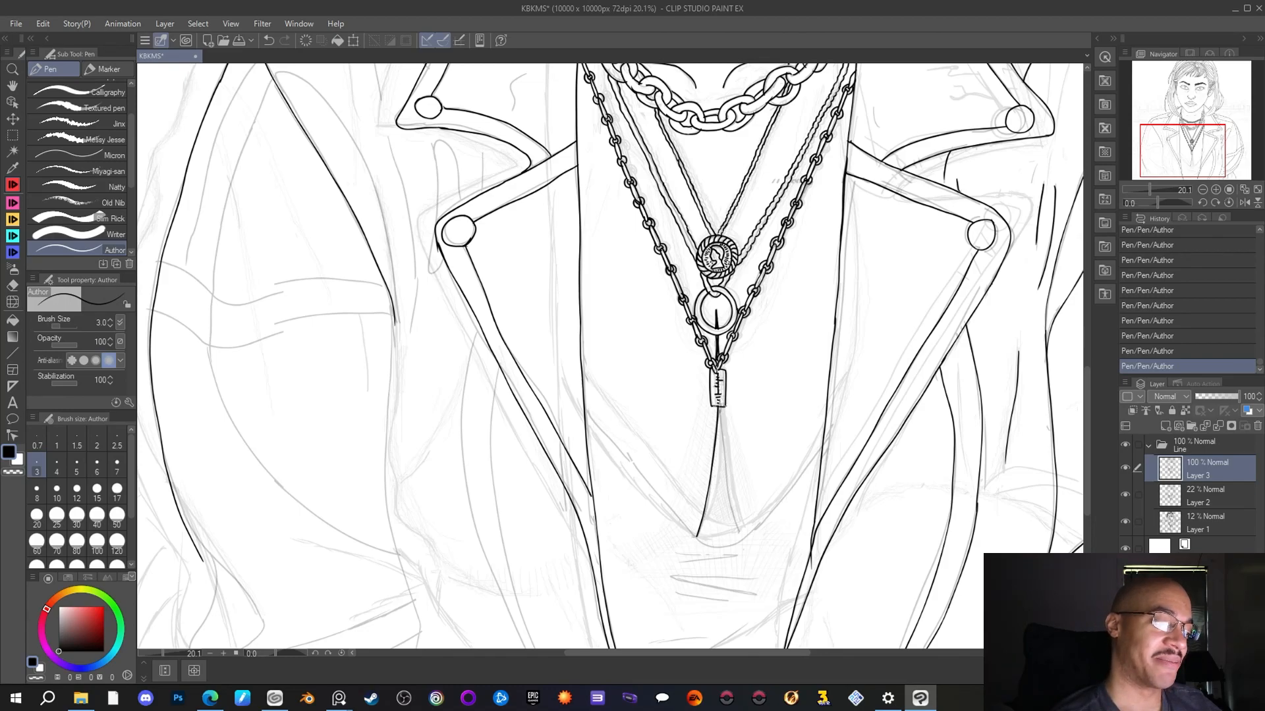
{"action": "left_click_drag", "start_coordinate": [716, 410], "coordinate": [741, 544]}
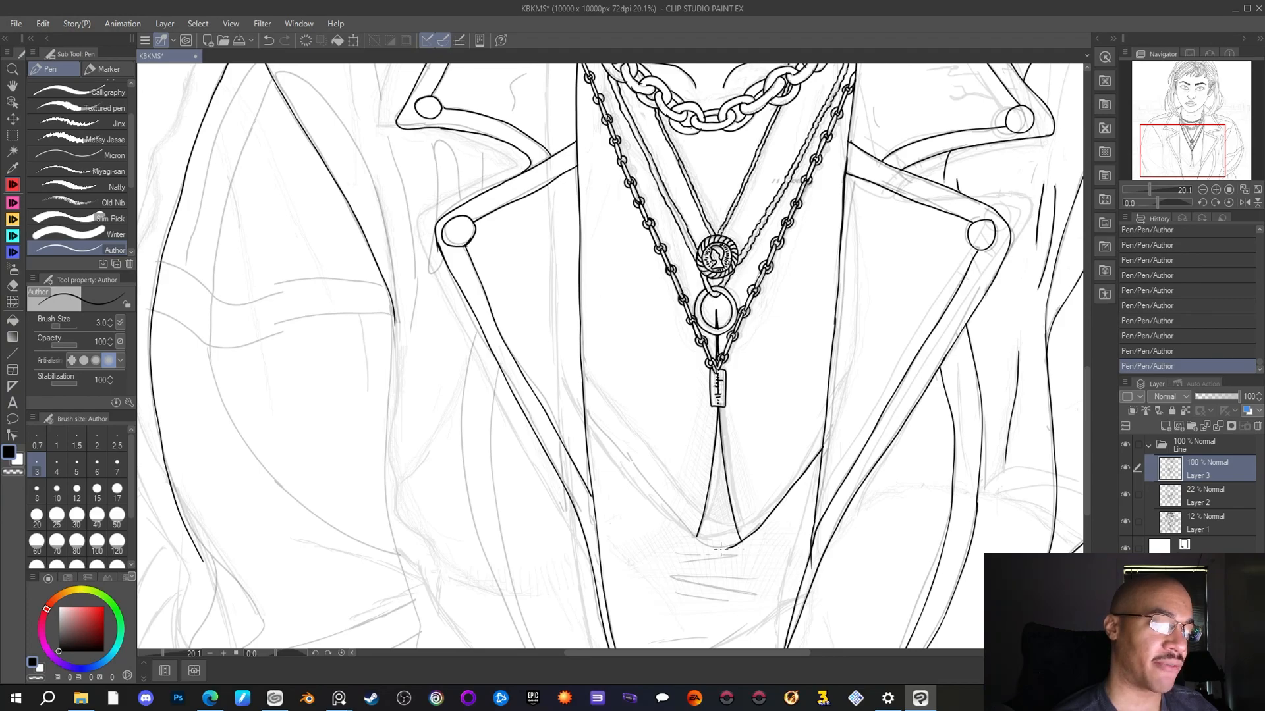
Ink the bottom and left side of the neckline up to the jacket's inner edge and clean its rough join with the Hard eraser
{"action": "mouse_move", "coordinate": [680, 522]}
{"action": "left_mouse_down"}
{"action": "mouse_move", "coordinate": [633, 465]}
{"action": "mouse_move", "coordinate": [633, 419]}
{"action": "left_mouse_up"}
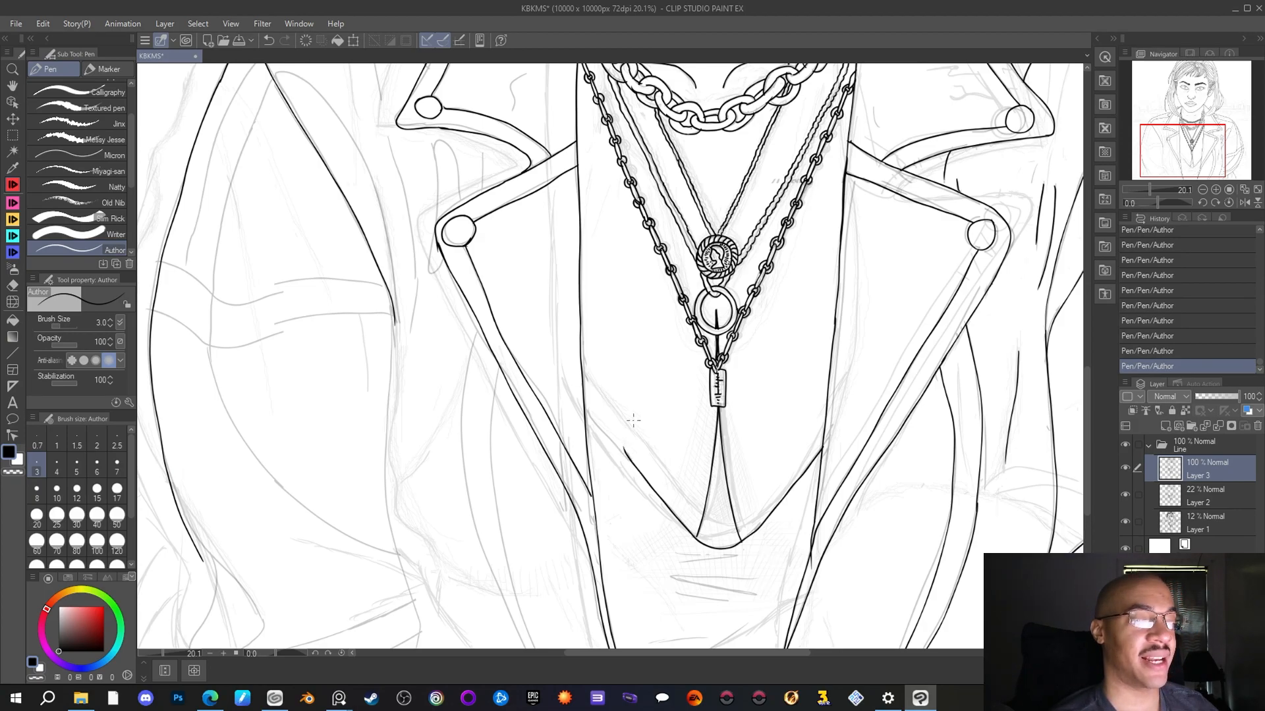
{"action": "scroll", "coordinate": [629, 447], "scroll_direction": "down", "scroll_amount": 4}
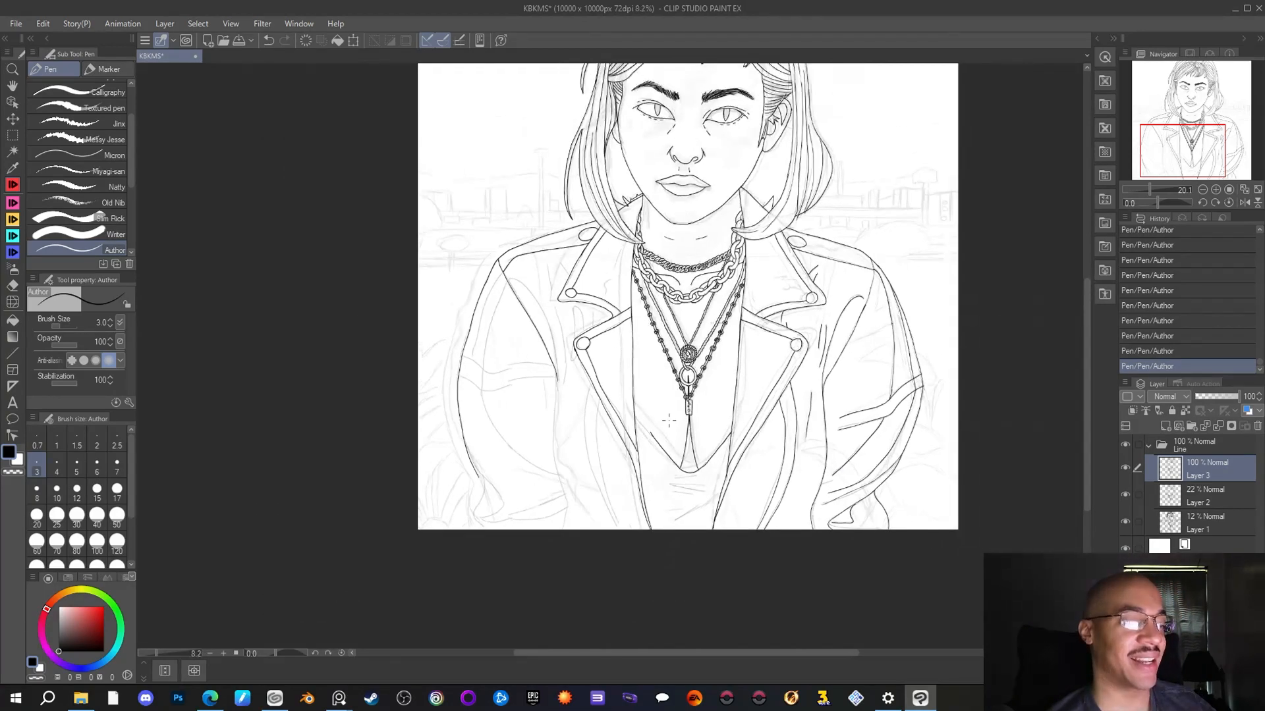
{"action": "scroll", "coordinate": [624, 474], "scroll_direction": "up", "scroll_amount": 5}
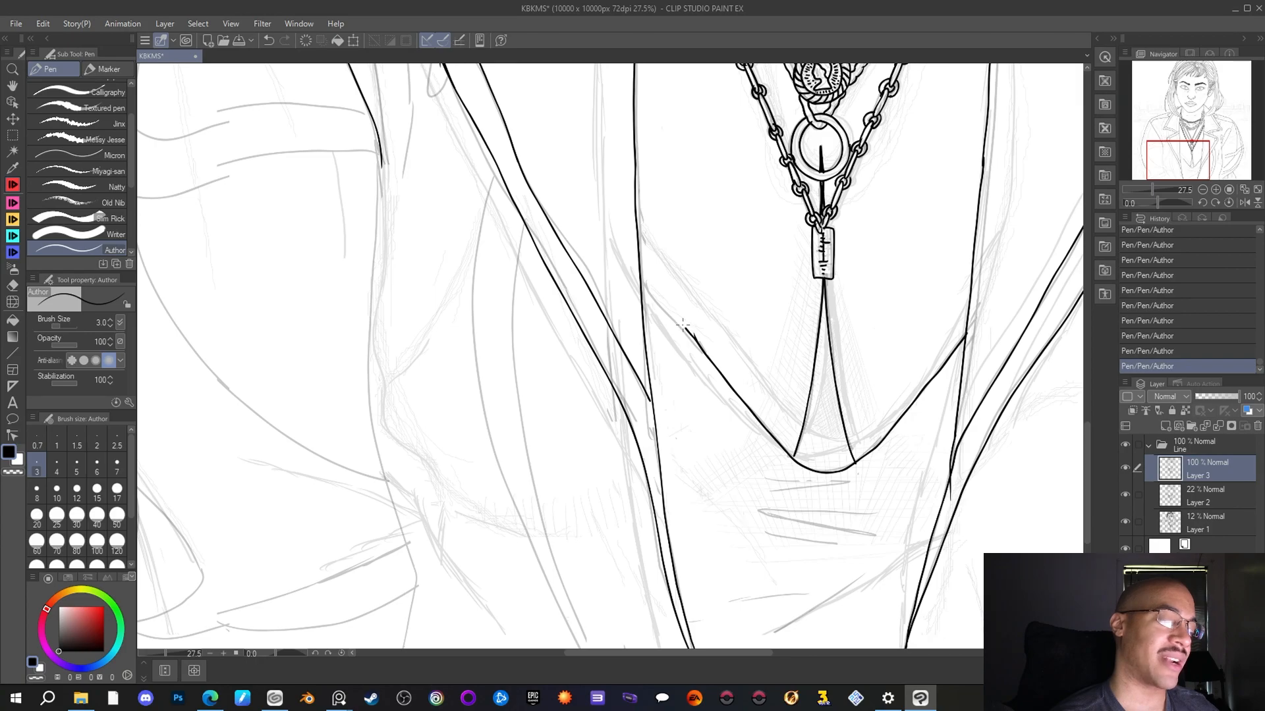
{"action": "left_click_drag", "start_coordinate": [670, 309], "coordinate": [640, 274]}
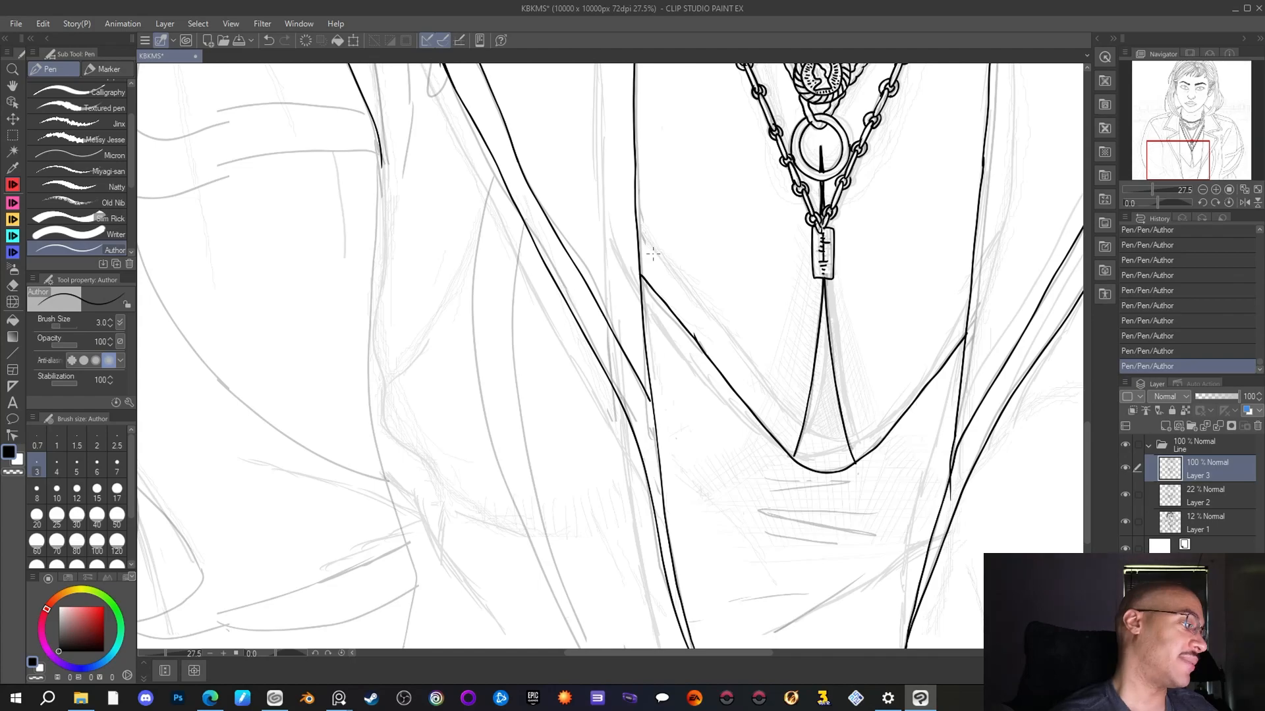
{"action": "key", "text": "e"}
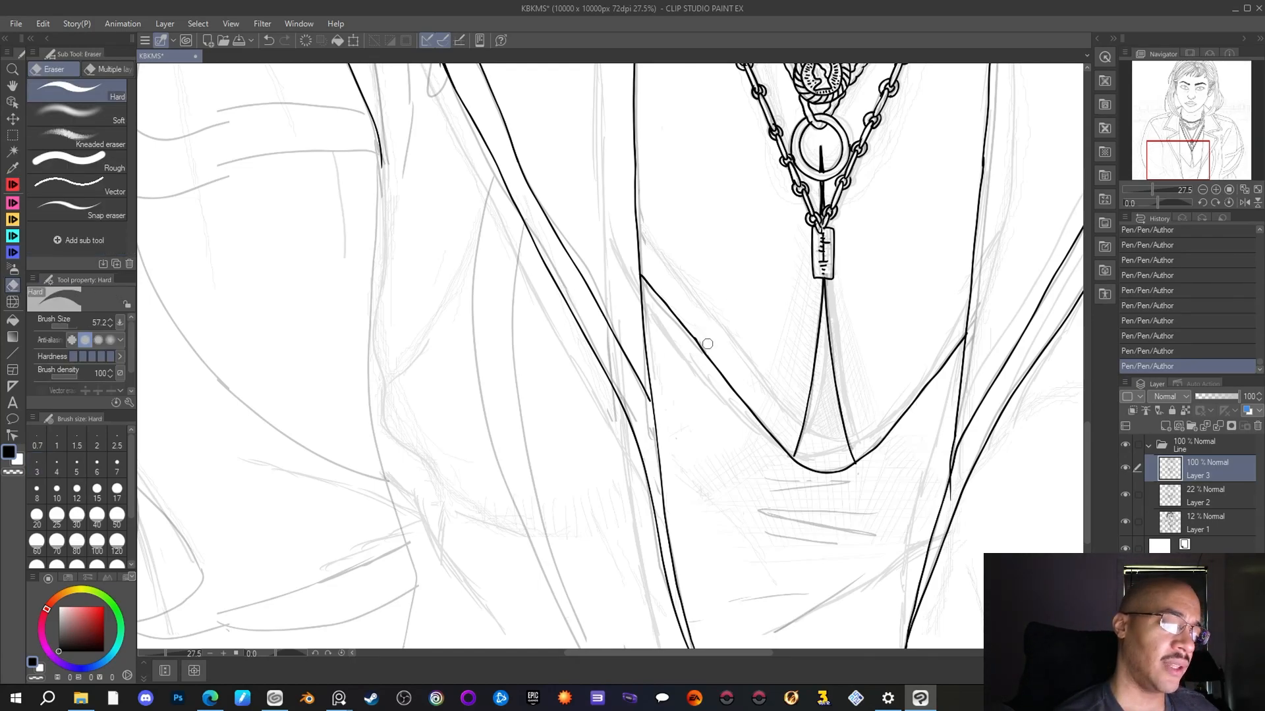
{"action": "left_click_drag", "start_coordinate": [703, 343], "coordinate": [713, 353]}
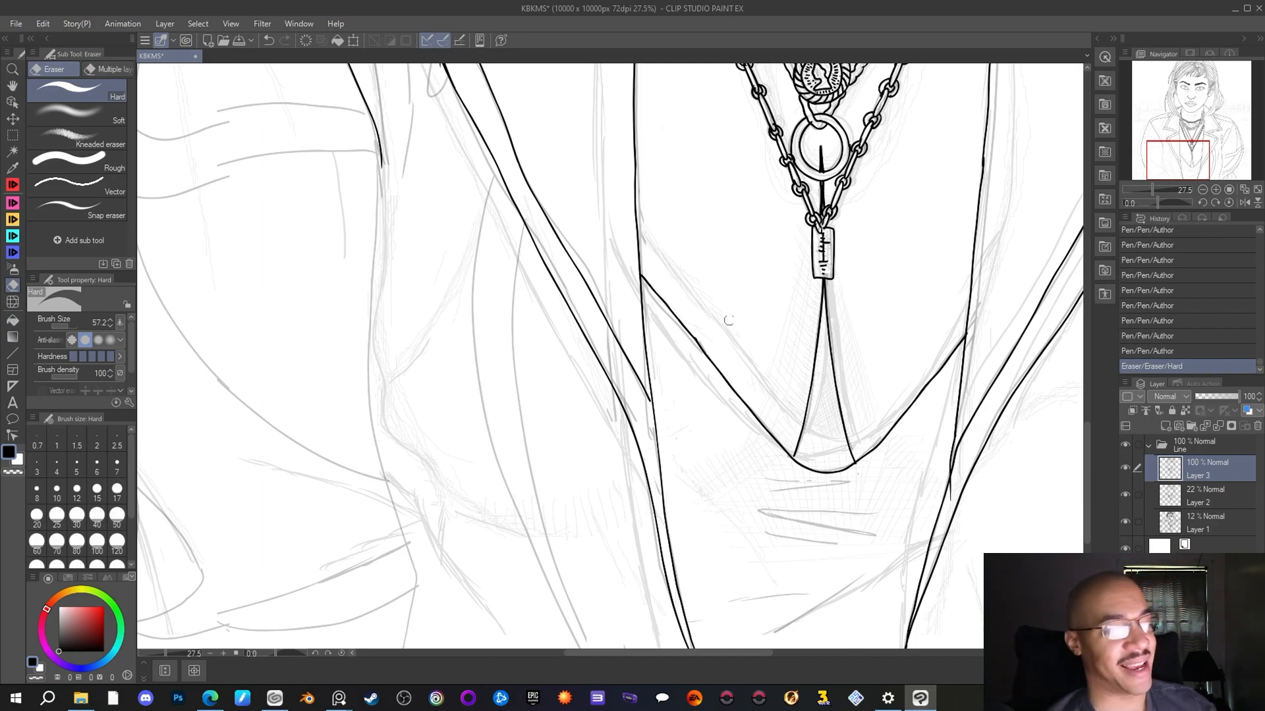
Review the inked necklaces, neckline and jacket against the whole figure
{"action": "scroll", "coordinate": [882, 287], "scroll_direction": "down", "scroll_amount": 2}
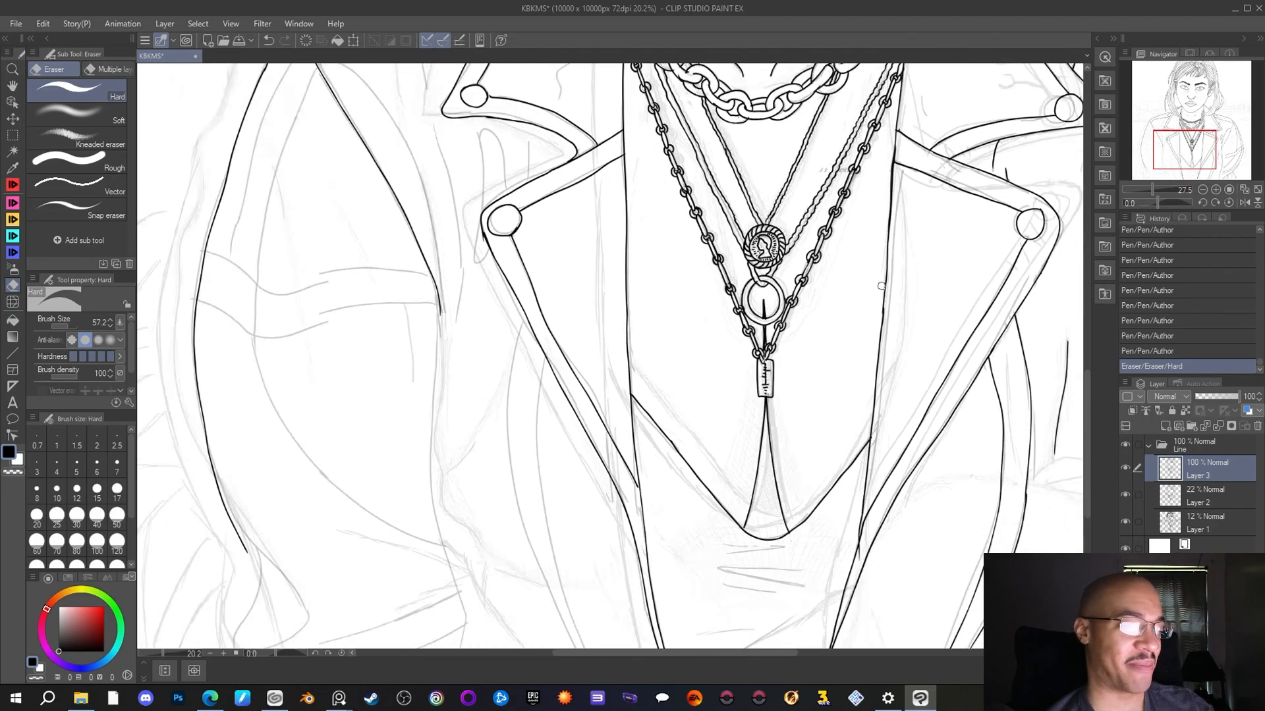
{"action": "scroll", "coordinate": [881, 287], "scroll_direction": "down", "scroll_amount": 2}
{"action": "left_click_drag", "start_coordinate": [1175, 155], "coordinate": [1186, 151]}
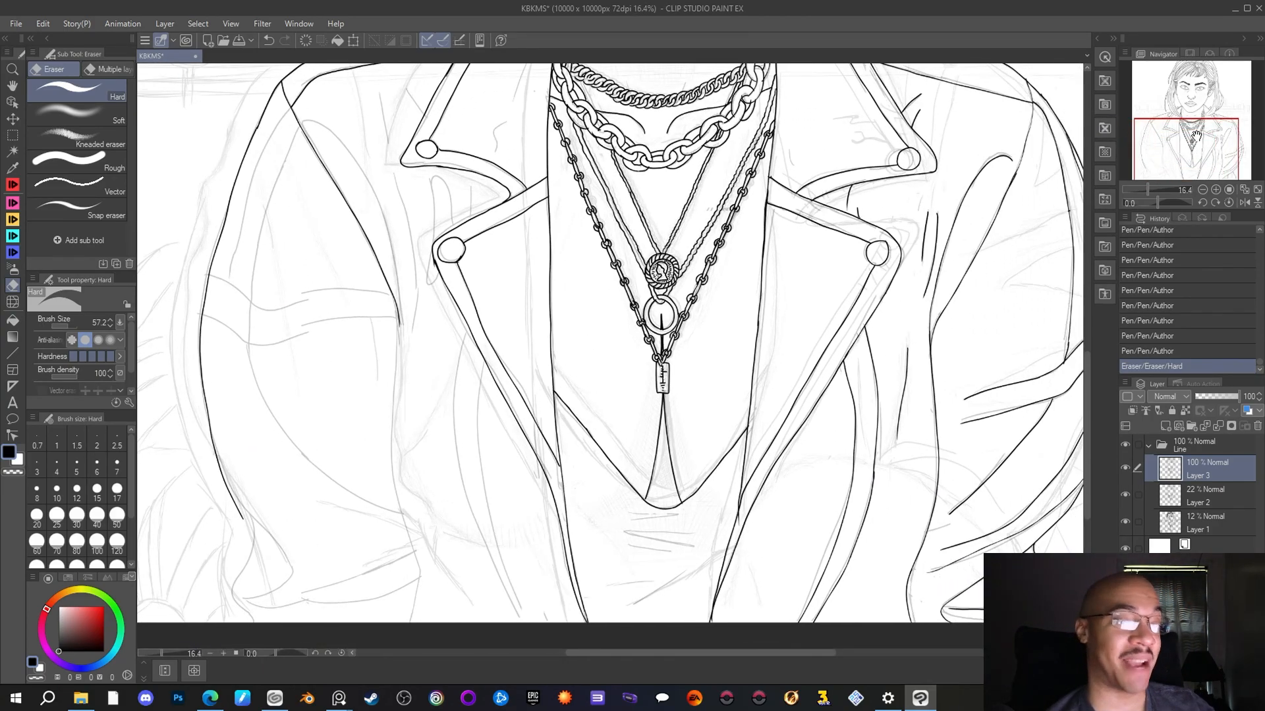
{"action": "scroll", "coordinate": [1195, 135], "scroll_direction": "down", "scroll_amount": 1}
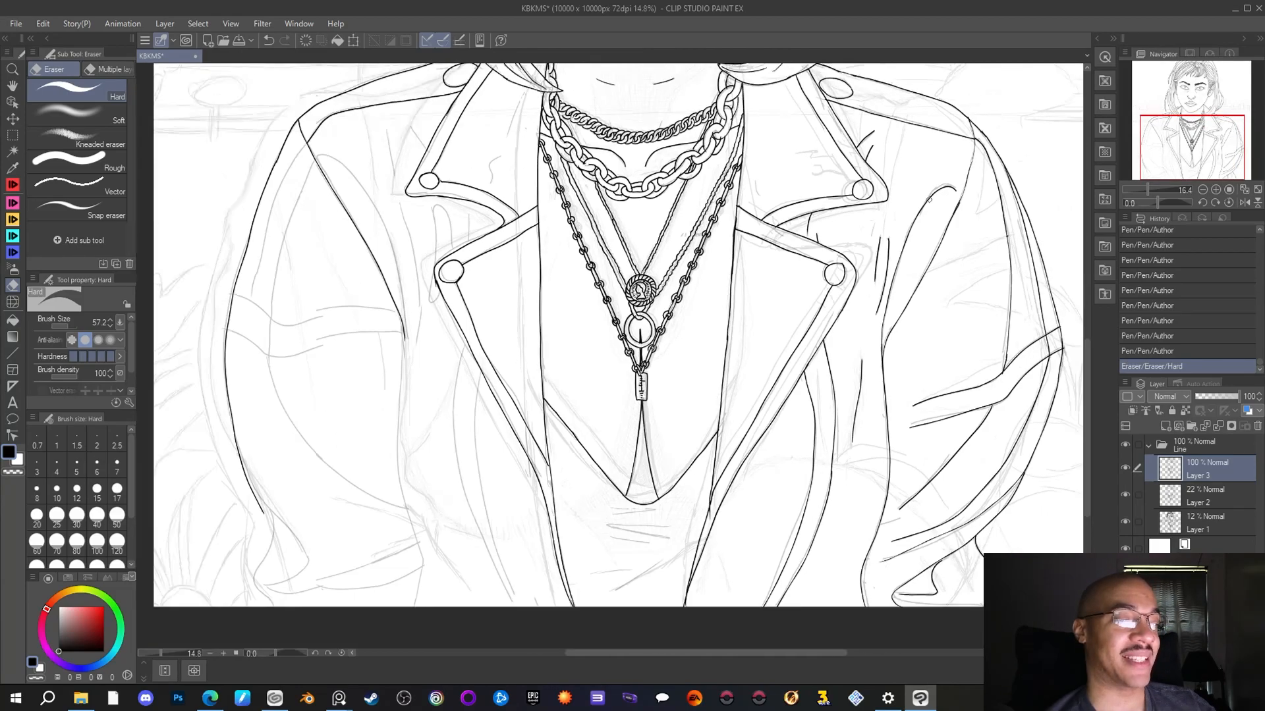
{"action": "scroll", "coordinate": [1173, 142], "scroll_direction": "down", "scroll_amount": 1}
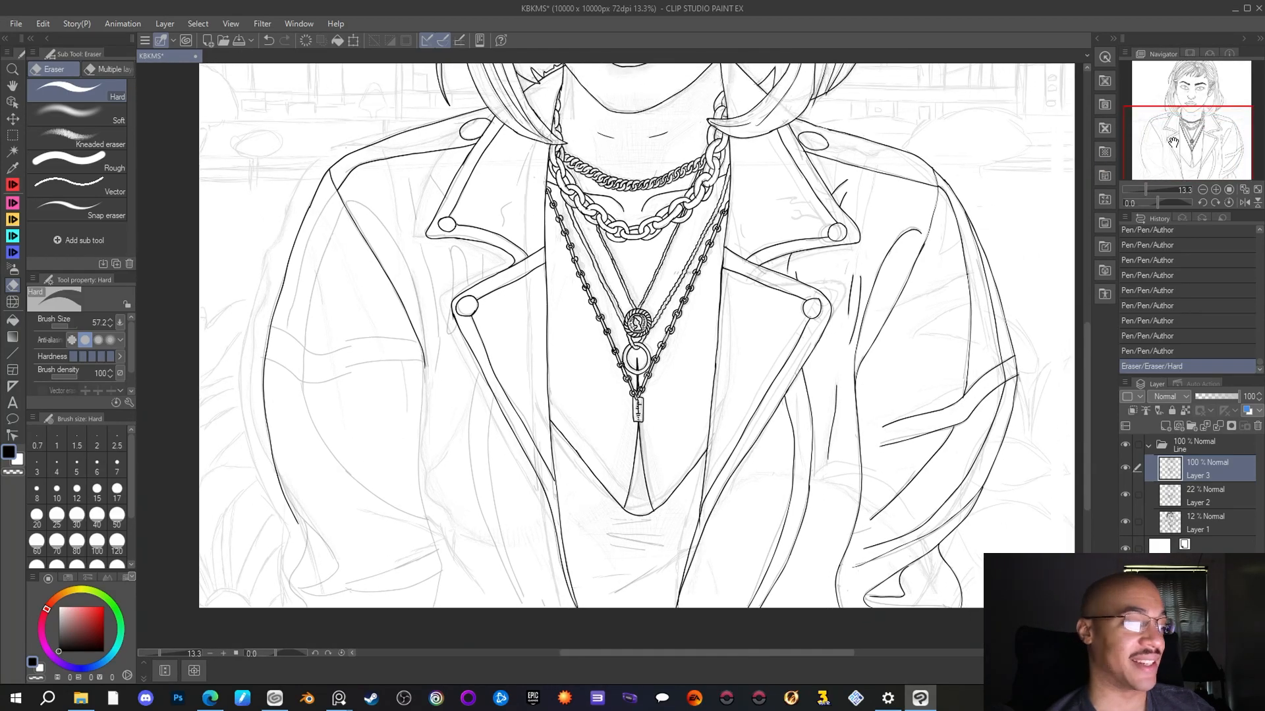
{"action": "left_click_drag", "start_coordinate": [1173, 141], "coordinate": [1177, 136]}
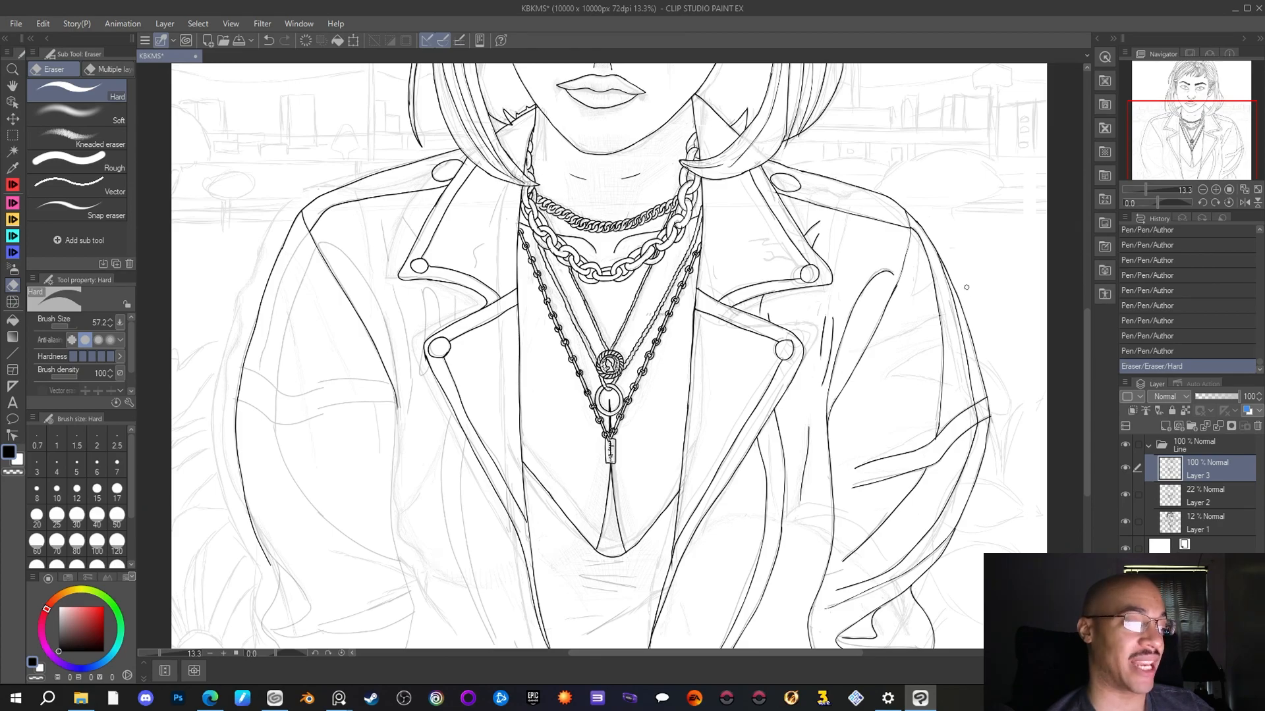
{"action": "scroll", "coordinate": [597, 541], "scroll_direction": "down", "scroll_amount": 2}
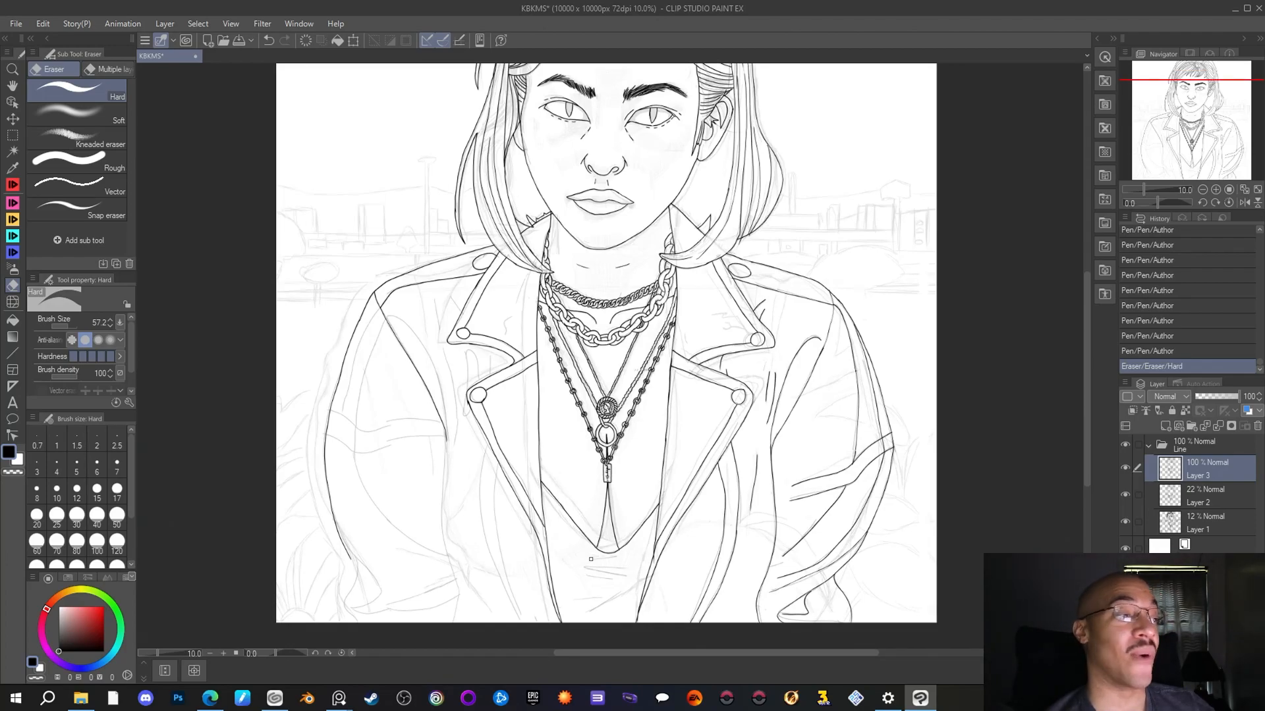
{"action": "mouse_move", "coordinate": [1229, 146]}
{"action": "left_mouse_down"}
{"action": "mouse_move", "coordinate": [1228, 122]}
{"action": "mouse_move", "coordinate": [1220, 160]}
{"action": "left_mouse_up"}
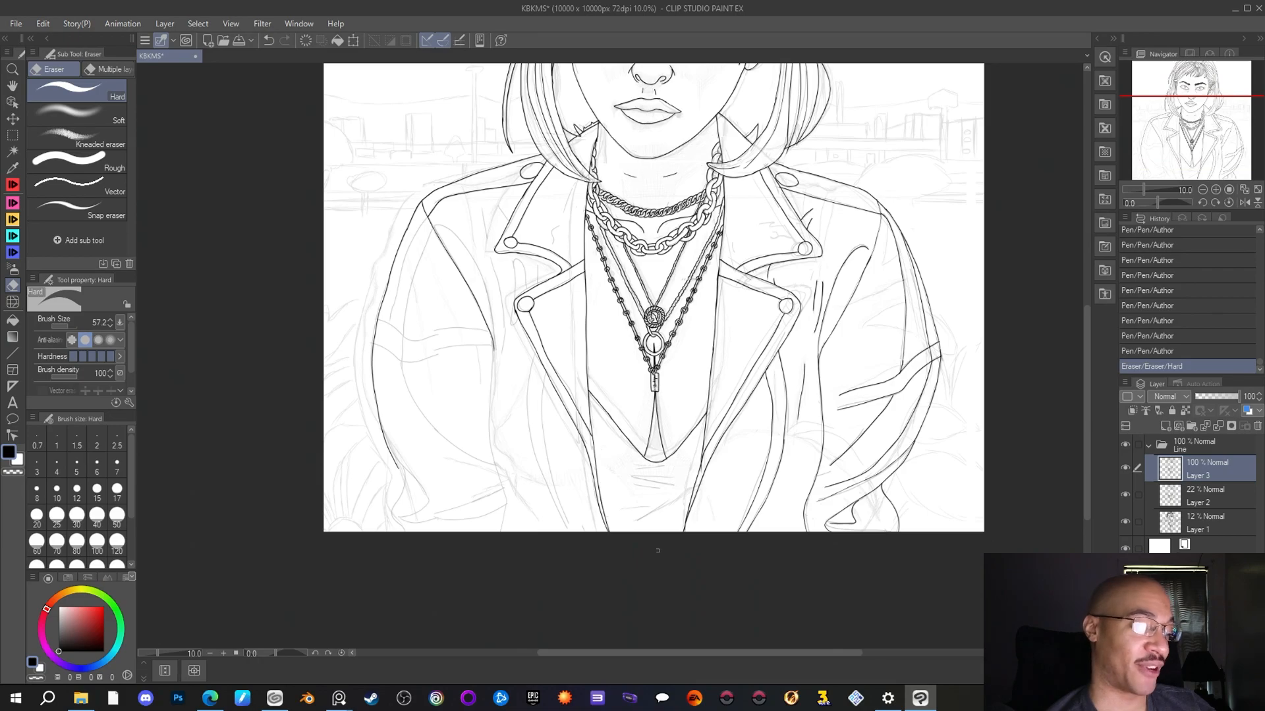
Ink the short, nearly horizontal fold lines on the shirt just below the neckline with the Author pen
{"action": "scroll", "coordinate": [664, 548], "scroll_direction": "up", "scroll_amount": 5}
{"action": "mouse_move", "coordinate": [1187, 153]}
{"action": "left_mouse_down"}
{"action": "mouse_move", "coordinate": [1194, 141]}
{"action": "mouse_move", "coordinate": [1197, 168]}
{"action": "left_mouse_up"}
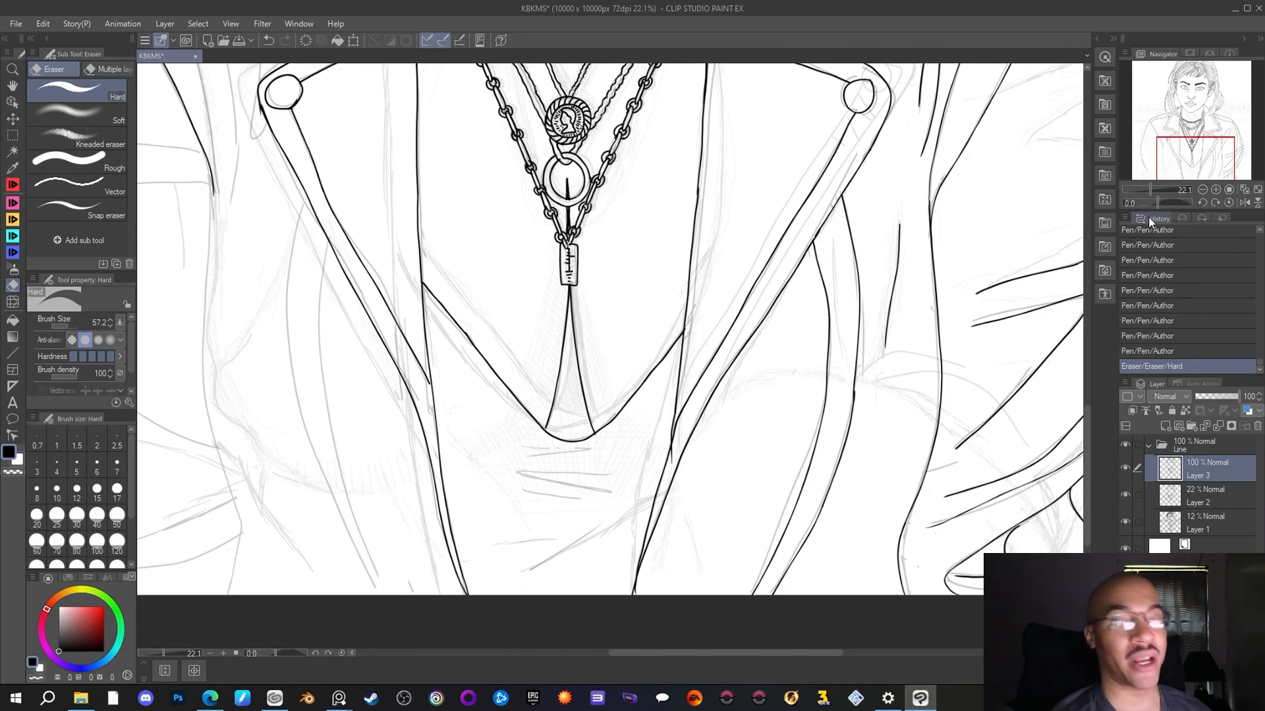
{"action": "key", "text": "p"}
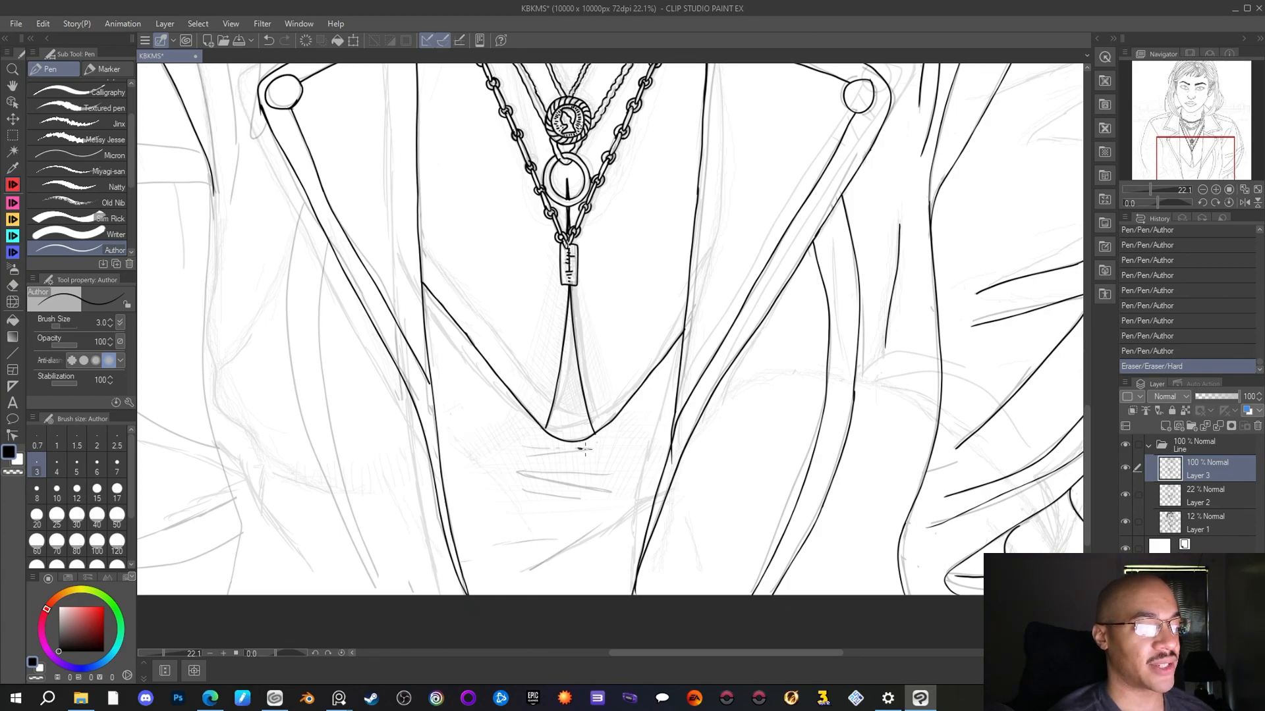
{"action": "mouse_move", "coordinate": [563, 450]}
{"action": "left_mouse_down"}
{"action": "mouse_move", "coordinate": [525, 459]}
{"action": "mouse_move", "coordinate": [540, 448]}
{"action": "mouse_move", "coordinate": [524, 448]}
{"action": "mouse_move", "coordinate": [605, 474]}
{"action": "mouse_move", "coordinate": [513, 472]}
{"action": "left_mouse_up"}
{"action": "mouse_move", "coordinate": [608, 492]}
{"action": "left_mouse_down"}
{"action": "mouse_move", "coordinate": [519, 475]}
{"action": "mouse_move", "coordinate": [589, 499]}
{"action": "left_mouse_up"}
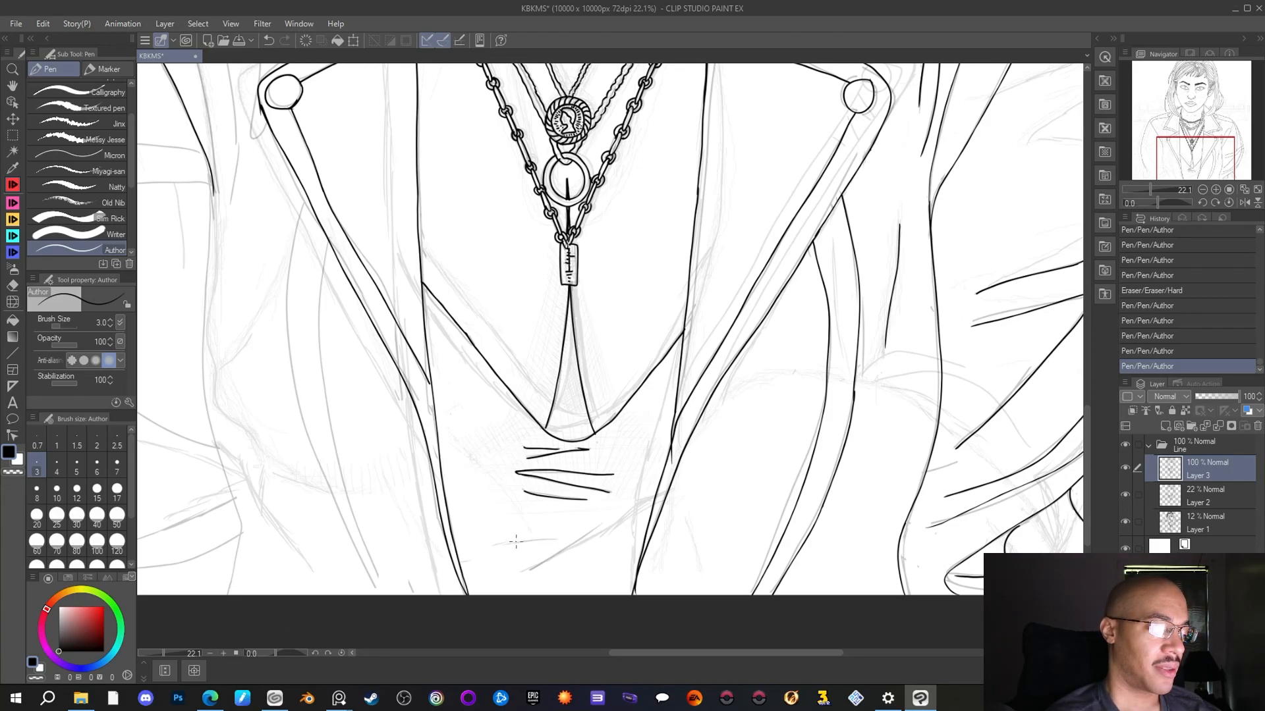
Ink the two lowest fold lines on the shirt front, beneath the cluster of short horizontal folds
{"action": "mouse_move", "coordinate": [523, 543]}
{"action": "left_mouse_down"}
{"action": "mouse_move", "coordinate": [554, 540]}
{"action": "mouse_move", "coordinate": [559, 556]}
{"action": "mouse_move", "coordinate": [606, 535]}
{"action": "left_mouse_up"}
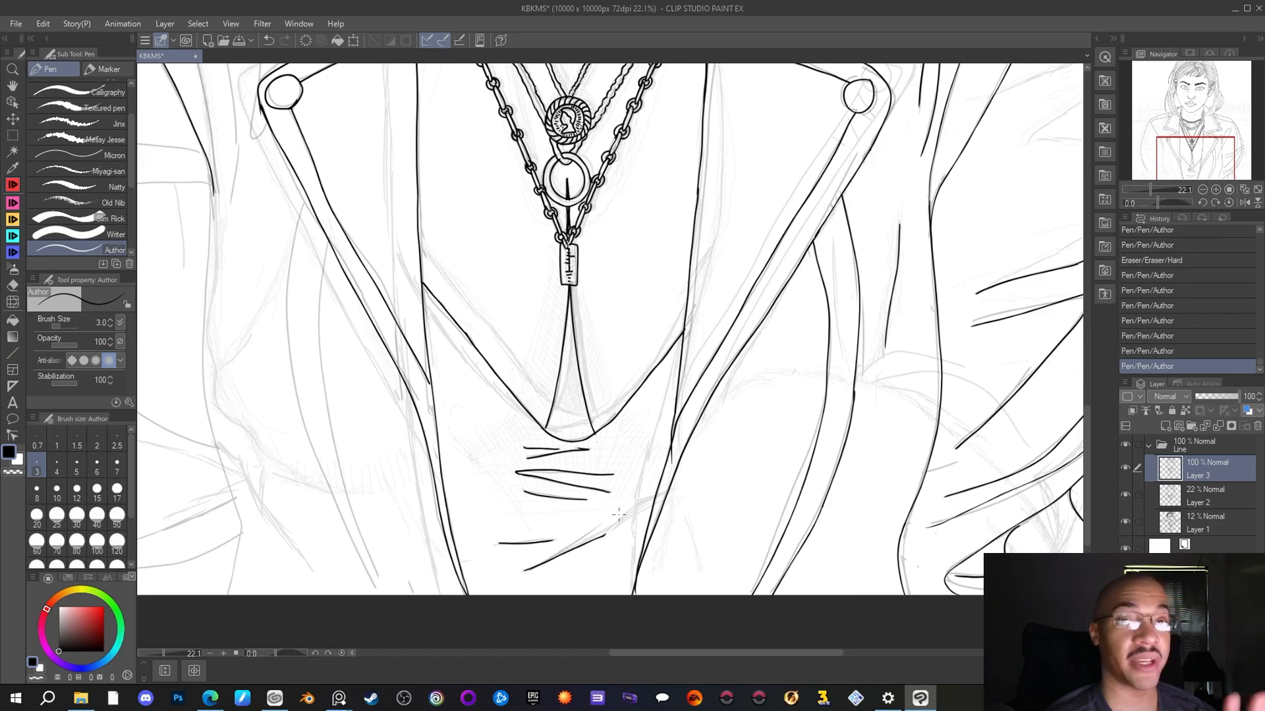
{"action": "scroll", "coordinate": [547, 448], "scroll_direction": "down", "scroll_amount": 4}
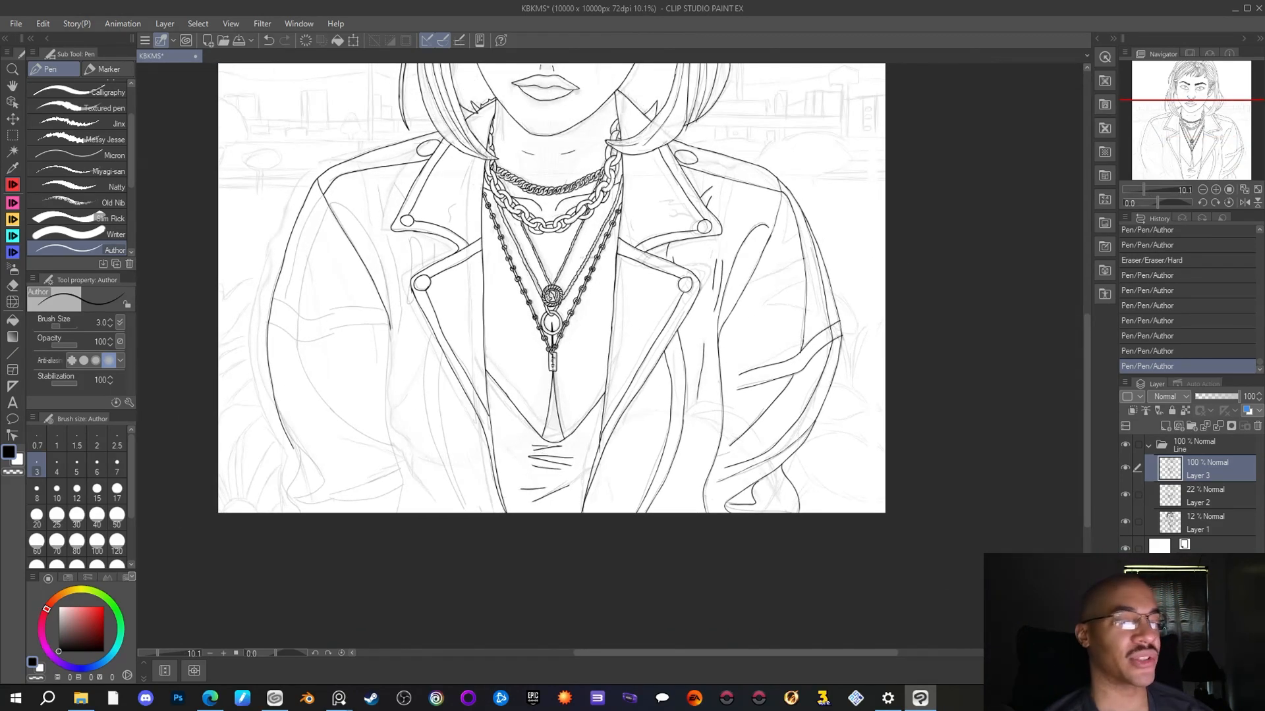
Examine the whole figure's line art to compare the inked necklaces and shirt with the unfinished jacket areas
{"action": "left_click_drag", "start_coordinate": [1185, 126], "coordinate": [1181, 85]}
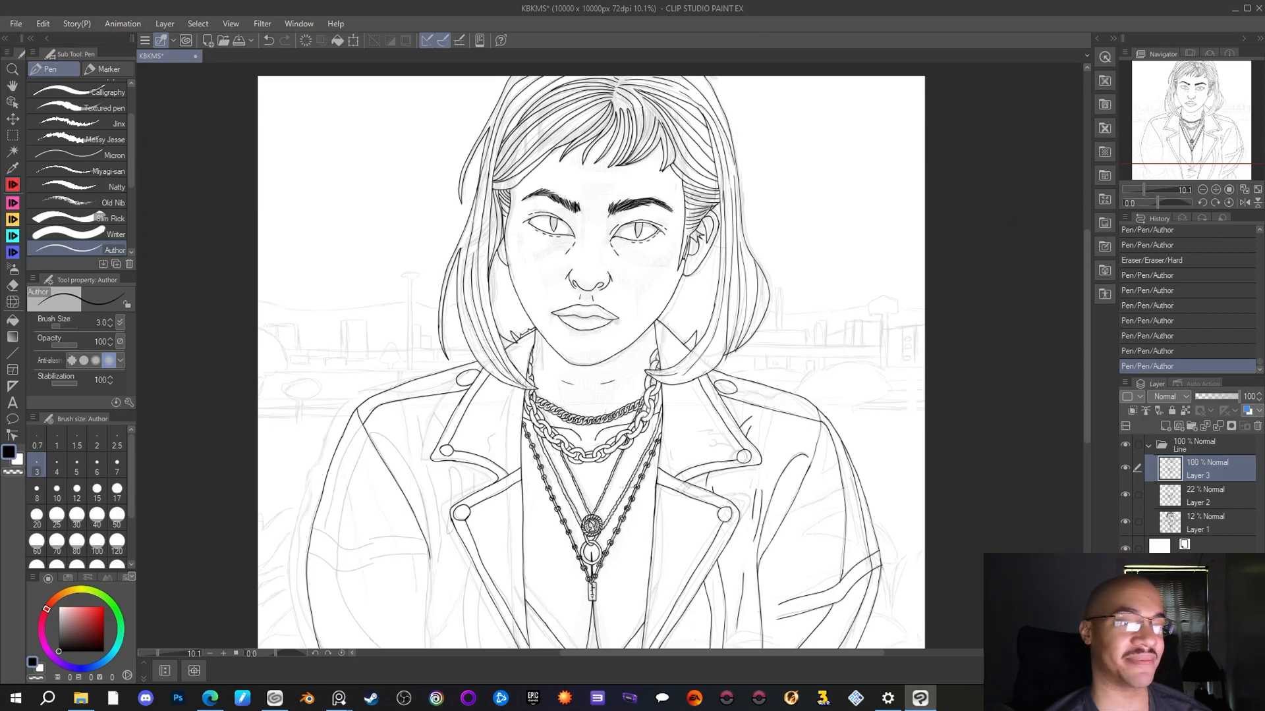
{"action": "scroll", "coordinate": [1042, 230], "scroll_direction": "down", "scroll_amount": 1}
{"action": "scroll", "coordinate": [1015, 264], "scroll_direction": "up", "scroll_amount": 1}
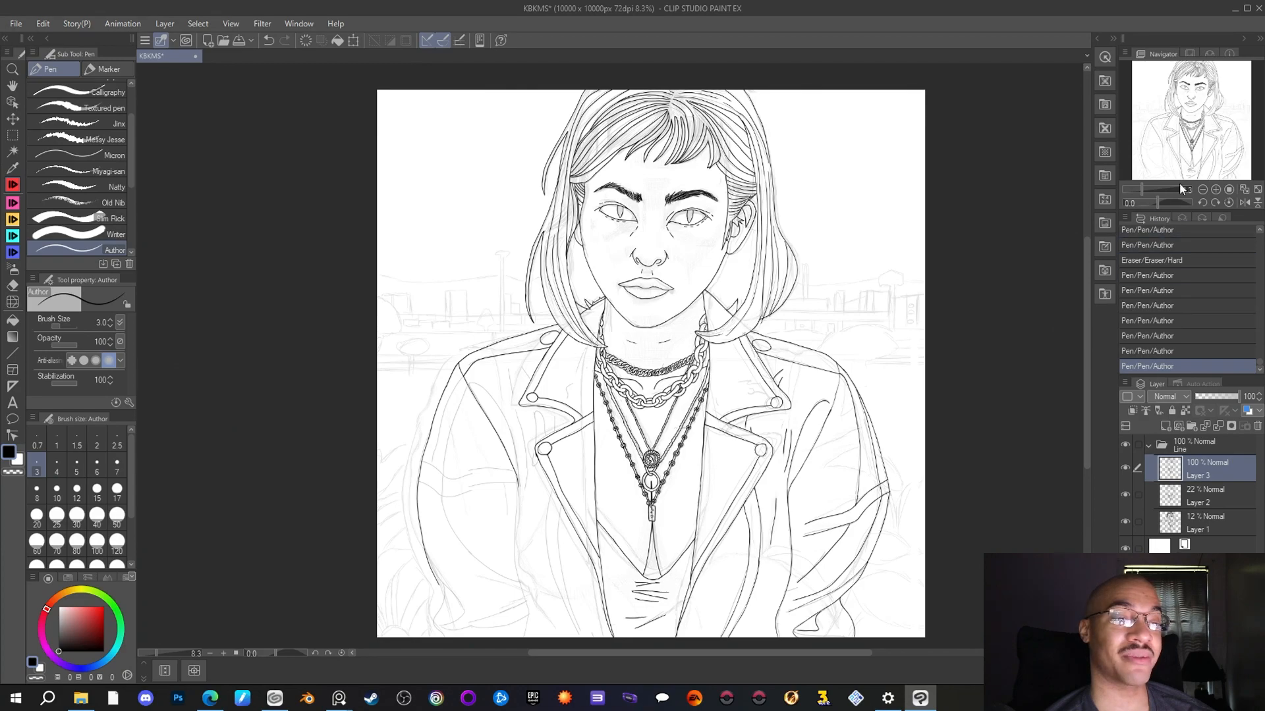
{"action": "left_click_drag", "start_coordinate": [1178, 160], "coordinate": [1185, 161]}
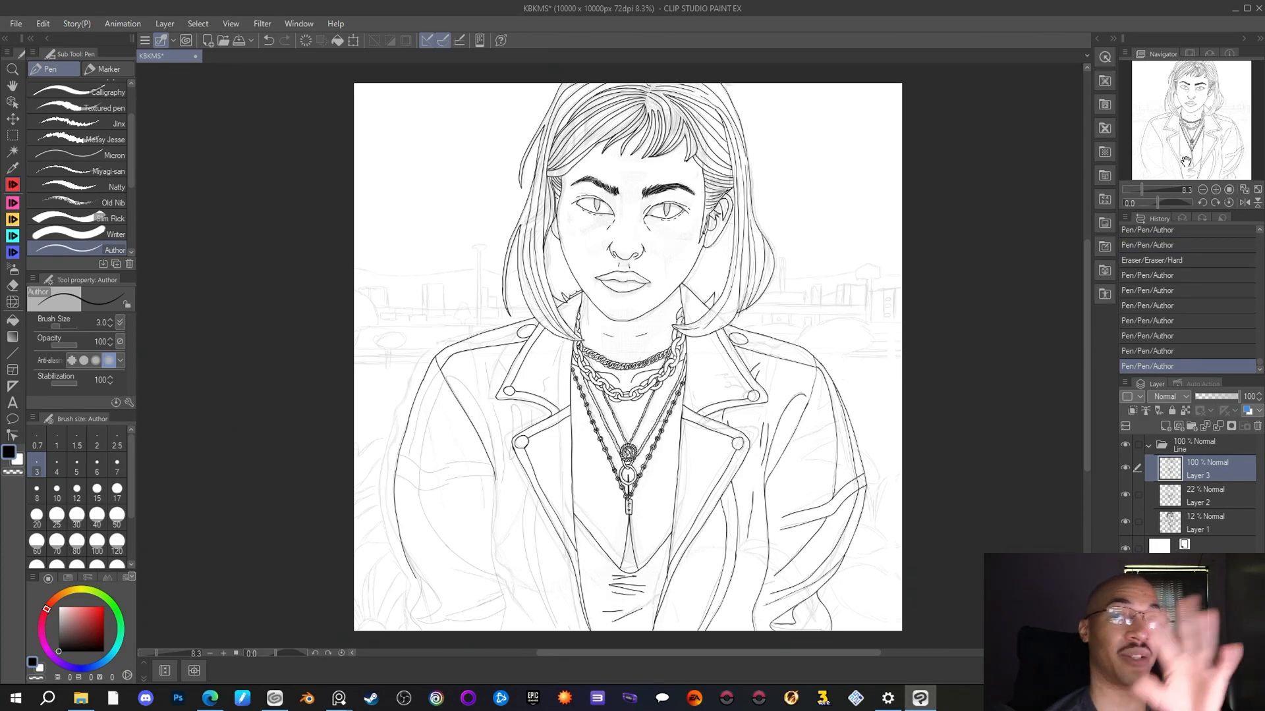
{"action": "left_click_drag", "start_coordinate": [1185, 161], "coordinate": [1218, 150]}
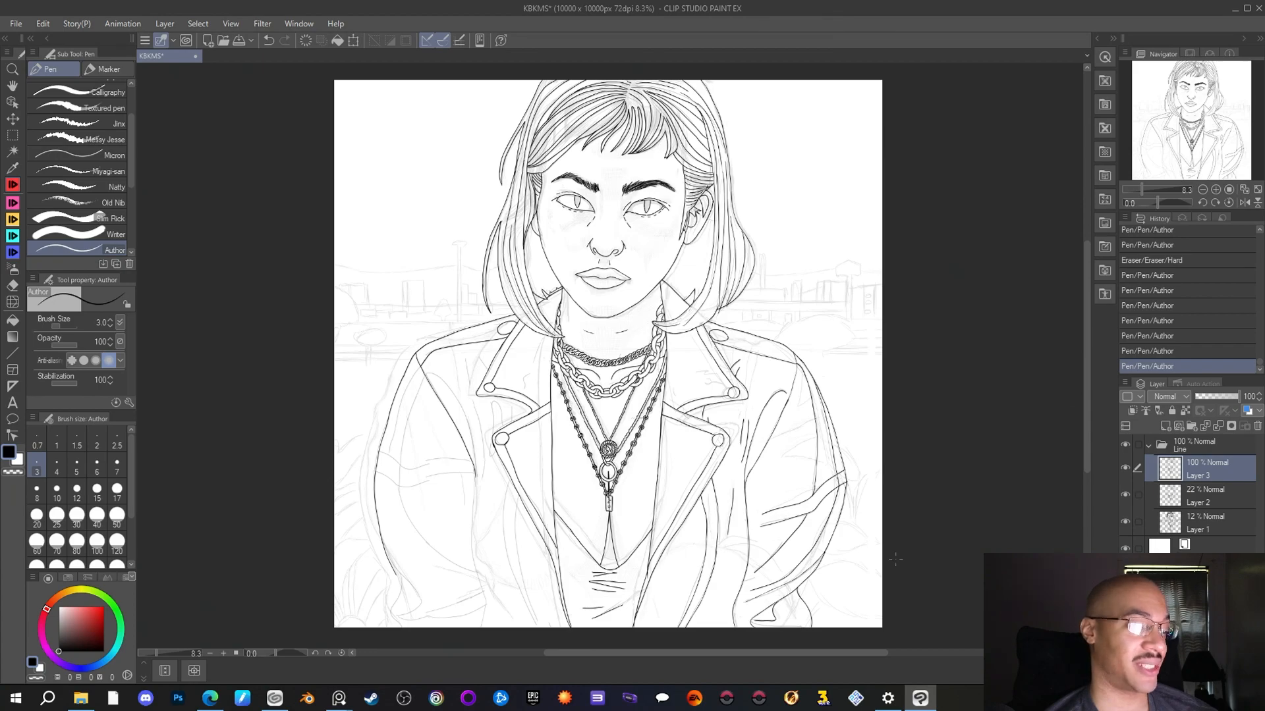
{"action": "scroll", "coordinate": [895, 559], "scroll_direction": "up", "scroll_amount": 1}
{"action": "left_click_drag", "start_coordinate": [828, 655], "coordinate": [812, 658]}
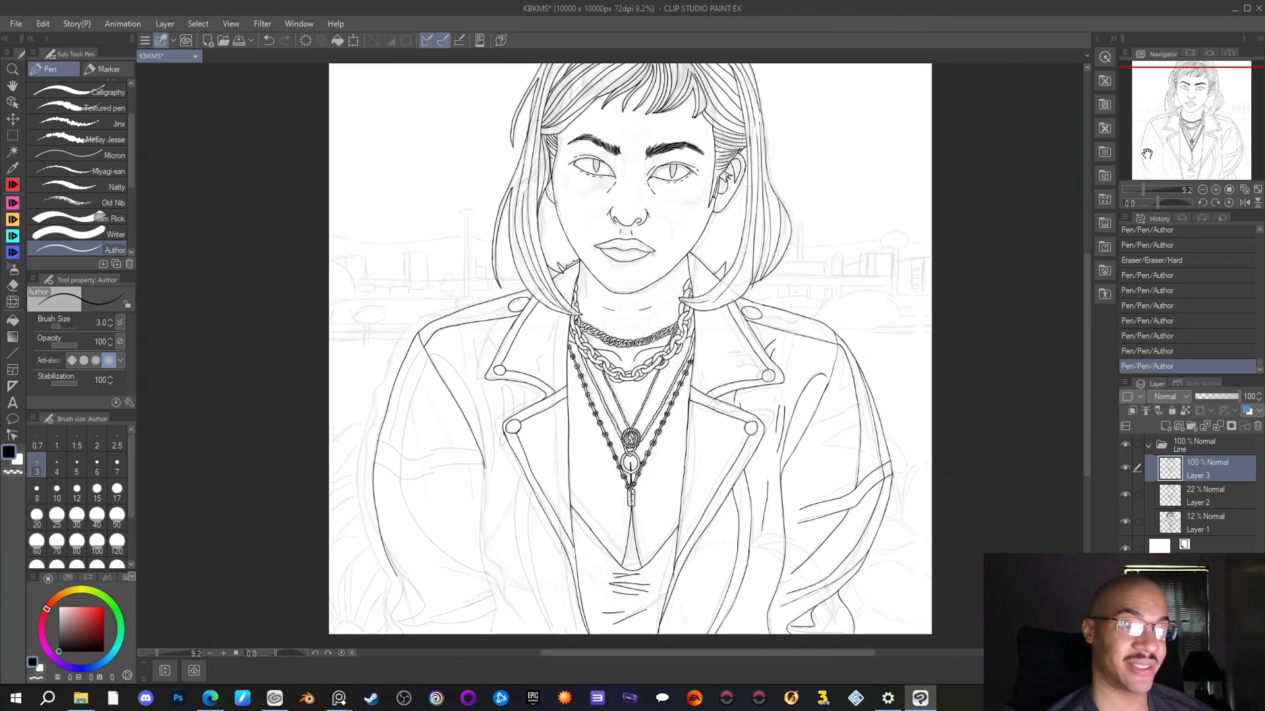
{"action": "left_click_drag", "start_coordinate": [1150, 149], "coordinate": [1149, 145]}
{"action": "scroll", "coordinate": [1002, 256], "scroll_direction": "down", "scroll_amount": 2}
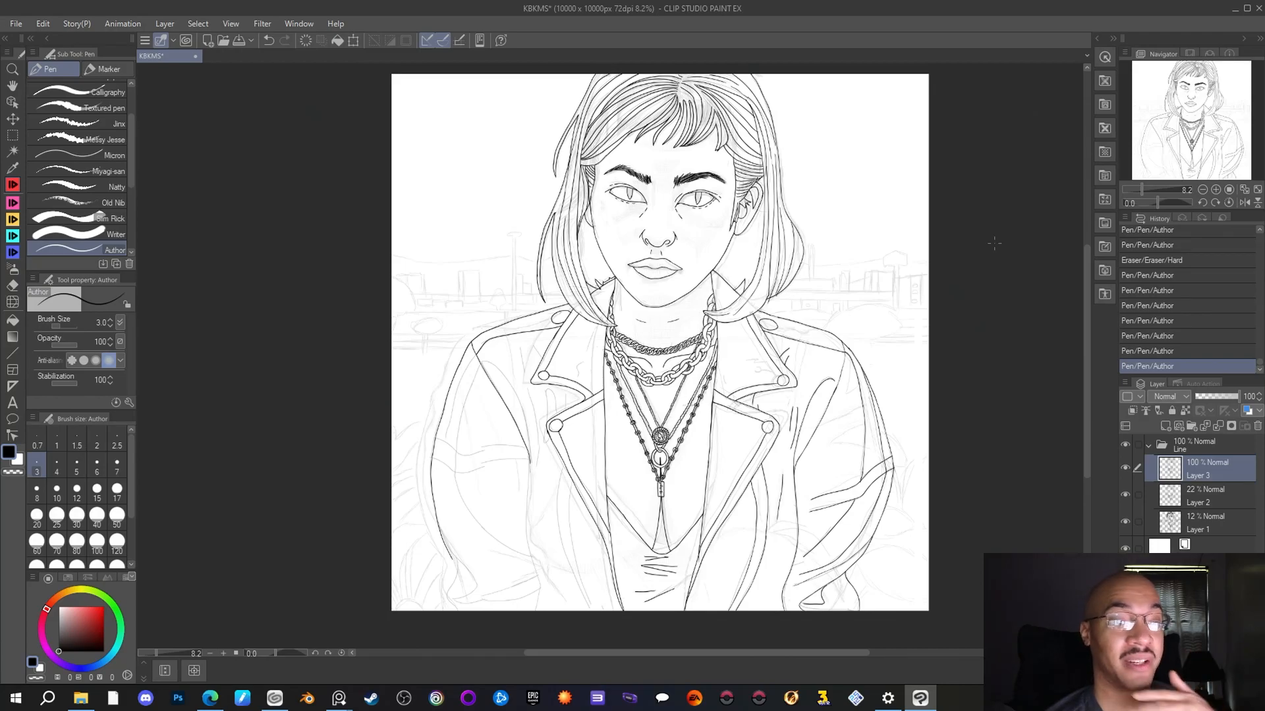
Ink the crease lines on the jacket's left chest beside the collar and the narrow rounded fold next to the left lapel's button
{"action": "scroll", "coordinate": [822, 485], "scroll_direction": "up", "scroll_amount": 3}
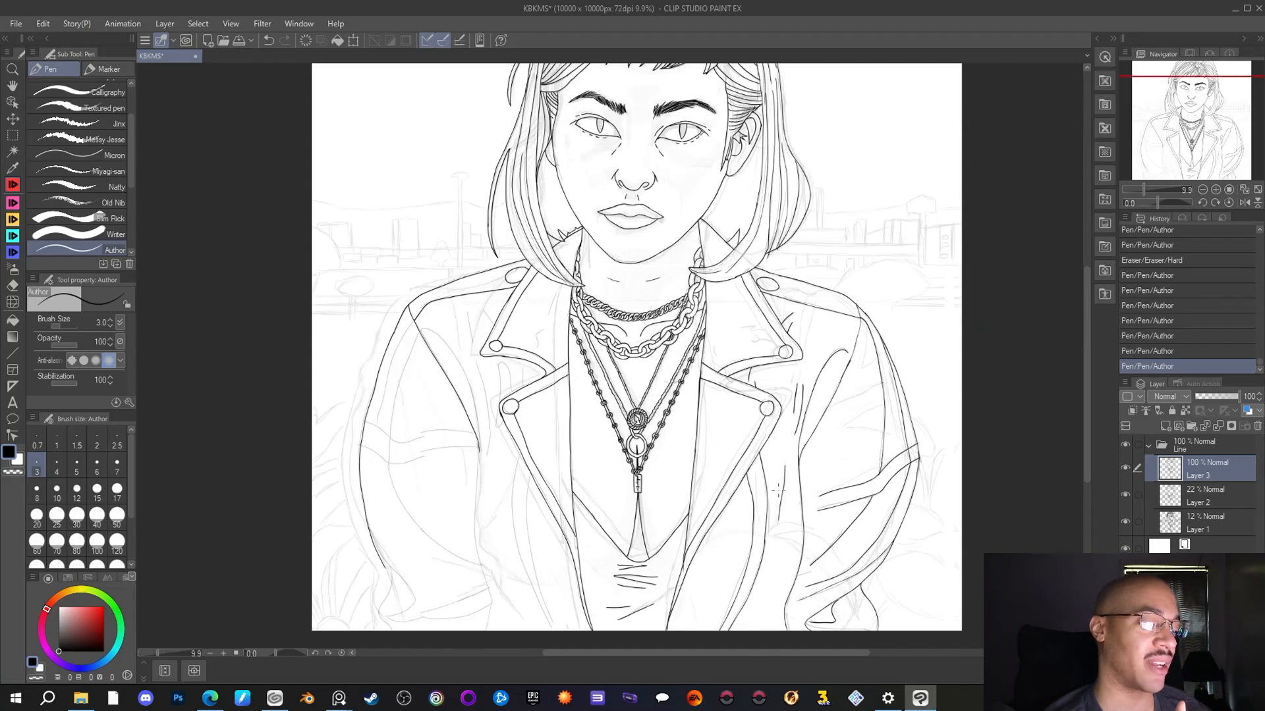
{"action": "left_click_drag", "start_coordinate": [1163, 136], "coordinate": [1159, 145]}
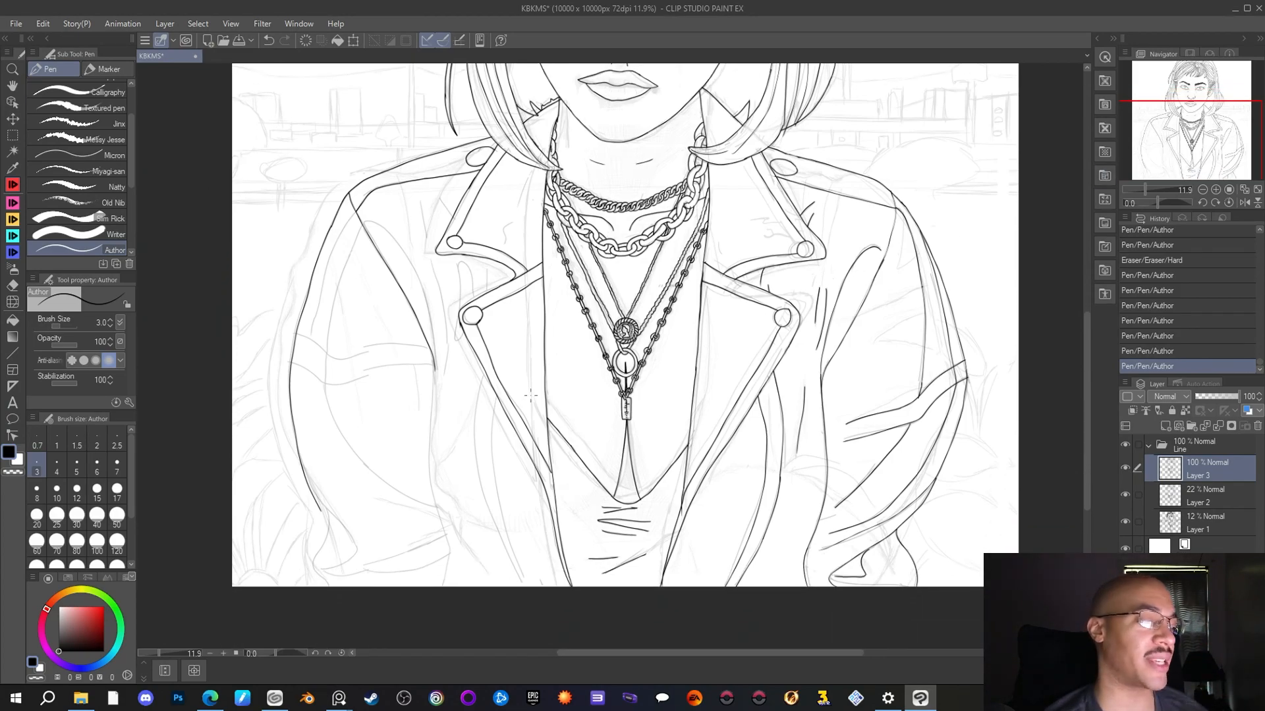
{"action": "scroll", "coordinate": [422, 301], "scroll_direction": "up", "scroll_amount": 2}
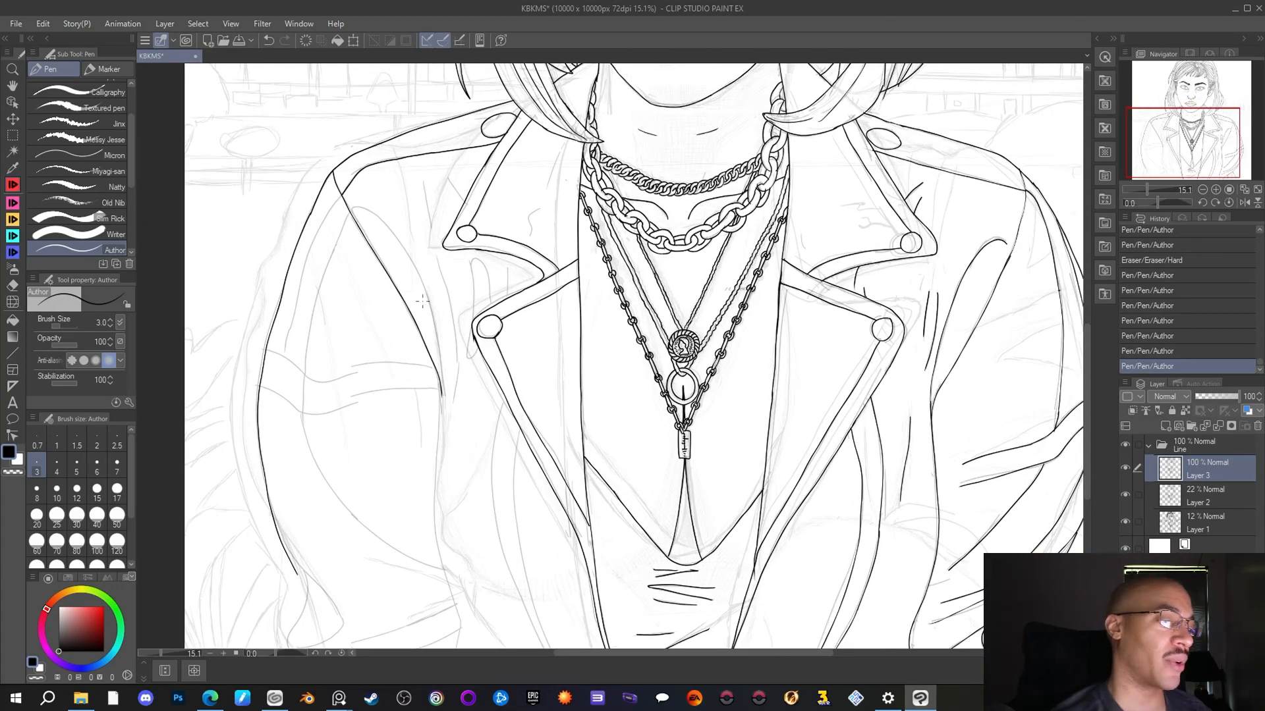
{"action": "mouse_move", "coordinate": [456, 192]}
{"action": "left_mouse_down"}
{"action": "mouse_move", "coordinate": [463, 201]}
{"action": "mouse_move", "coordinate": [429, 208]}
{"action": "mouse_move", "coordinate": [446, 280]}
{"action": "left_mouse_up"}
{"action": "left_click_drag", "start_coordinate": [456, 357], "coordinate": [451, 393]}
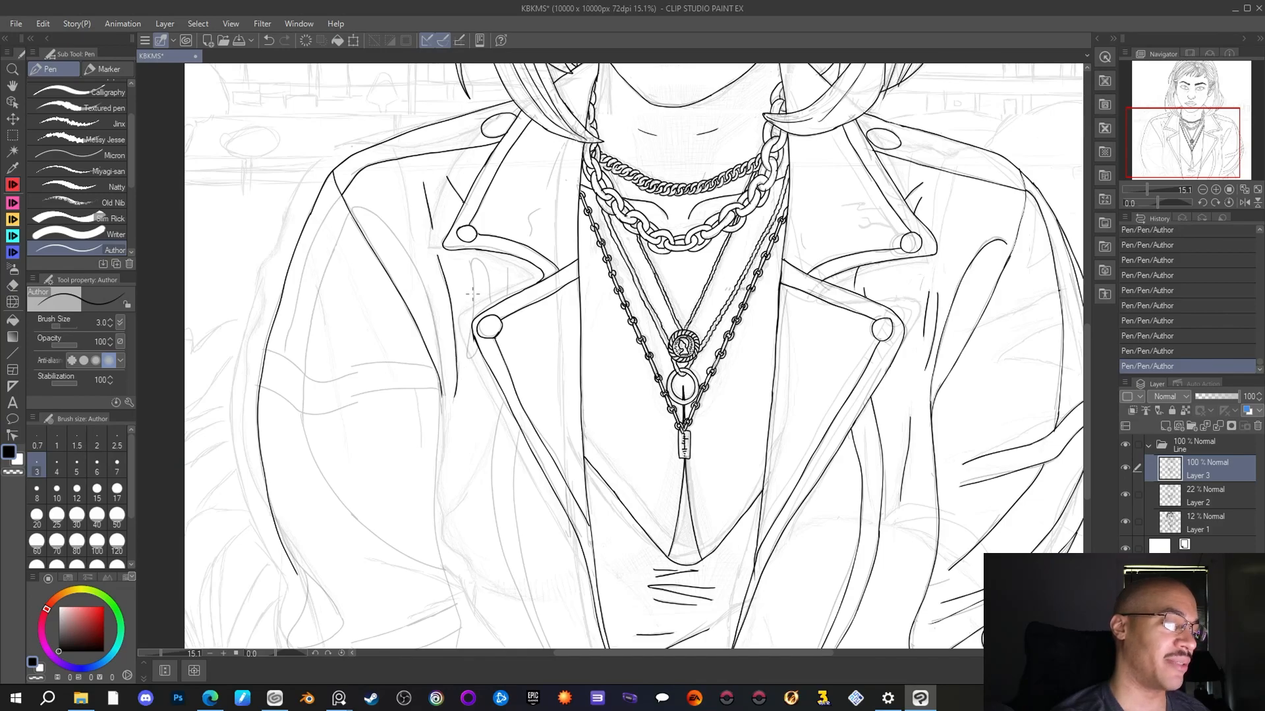
{"action": "mouse_move", "coordinate": [489, 284]}
{"action": "left_mouse_down"}
{"action": "mouse_move", "coordinate": [481, 261]}
{"action": "mouse_move", "coordinate": [471, 266]}
{"action": "left_mouse_up"}
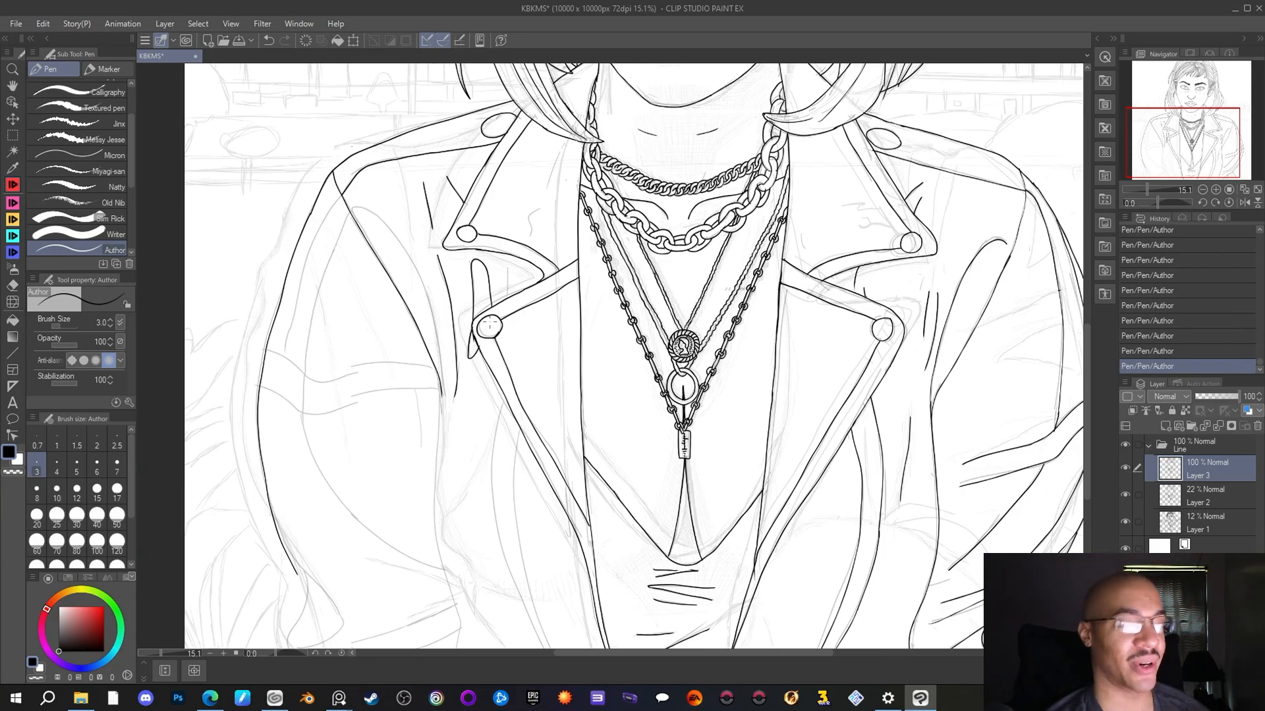
Ink the curved folds beneath the left lapel, the fold beside the left armhole seam and the inner edge of the left sleeve
{"action": "scroll", "coordinate": [593, 290], "scroll_direction": "down", "scroll_amount": 2}
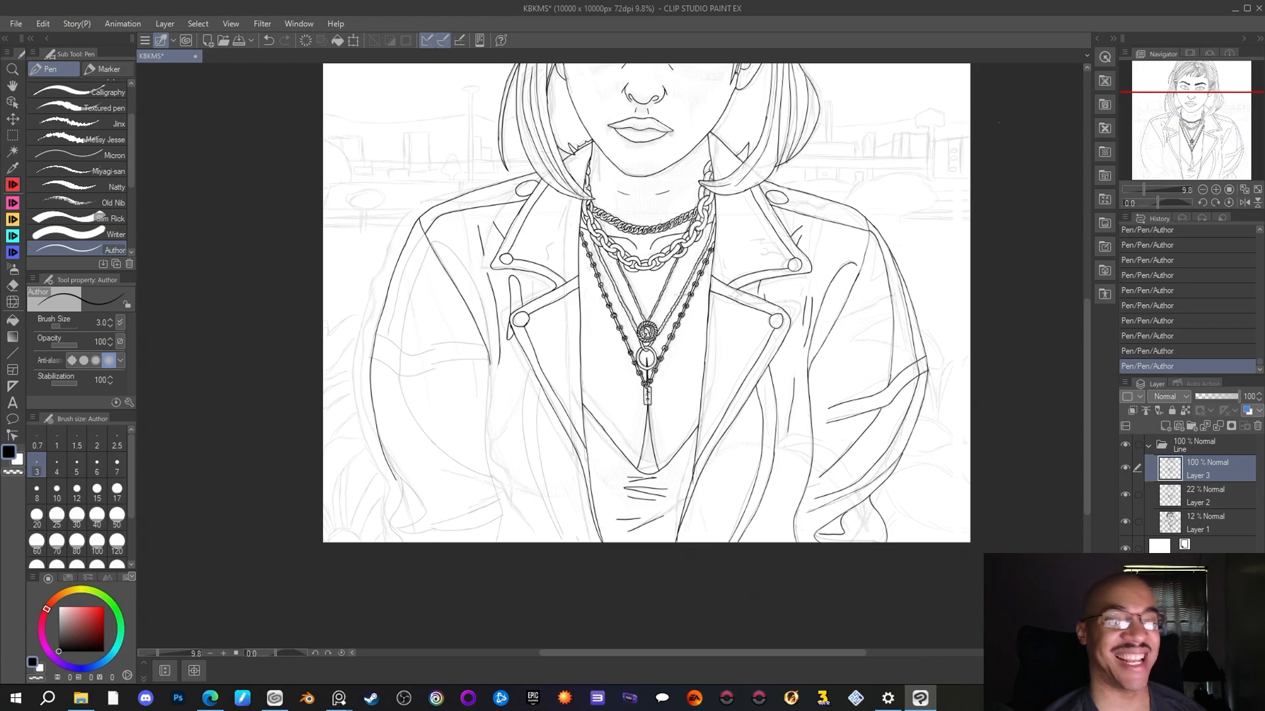
{"action": "left_click_drag", "start_coordinate": [1230, 132], "coordinate": [1158, 101]}
{"action": "scroll", "coordinate": [871, 266], "scroll_direction": "down", "scroll_amount": 1}
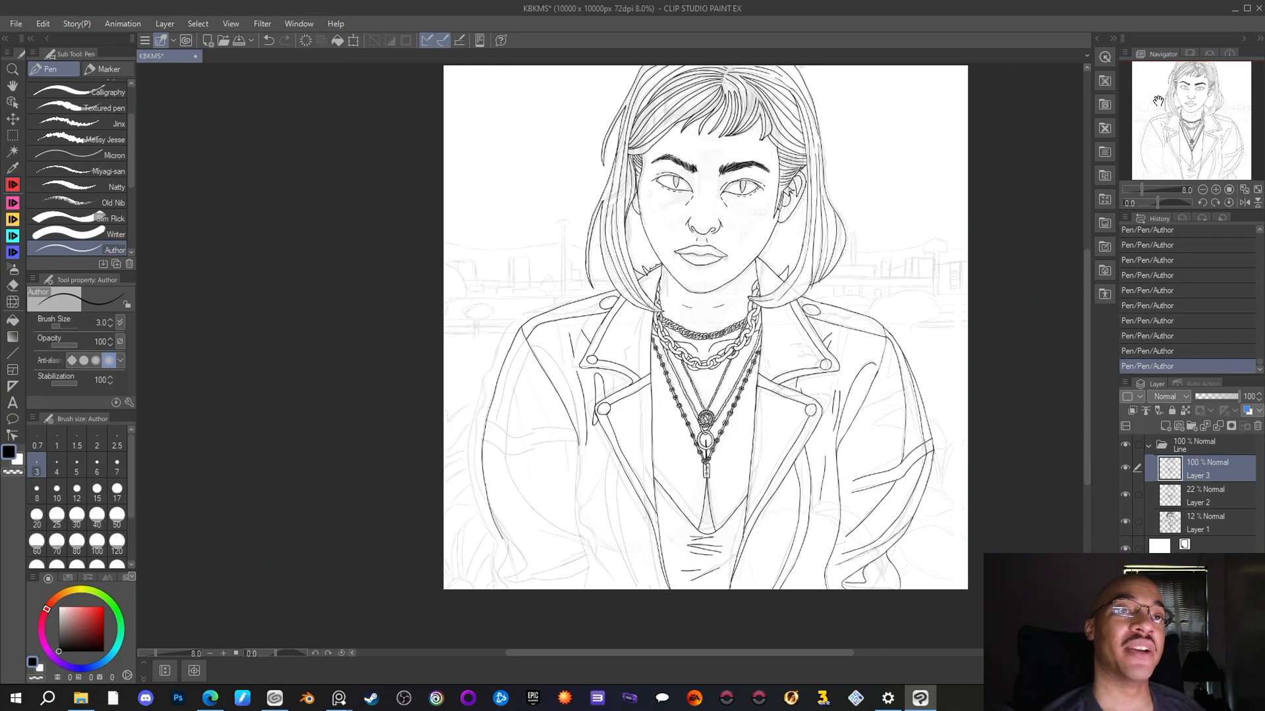
{"action": "scroll", "coordinate": [704, 557], "scroll_direction": "up", "scroll_amount": 2}
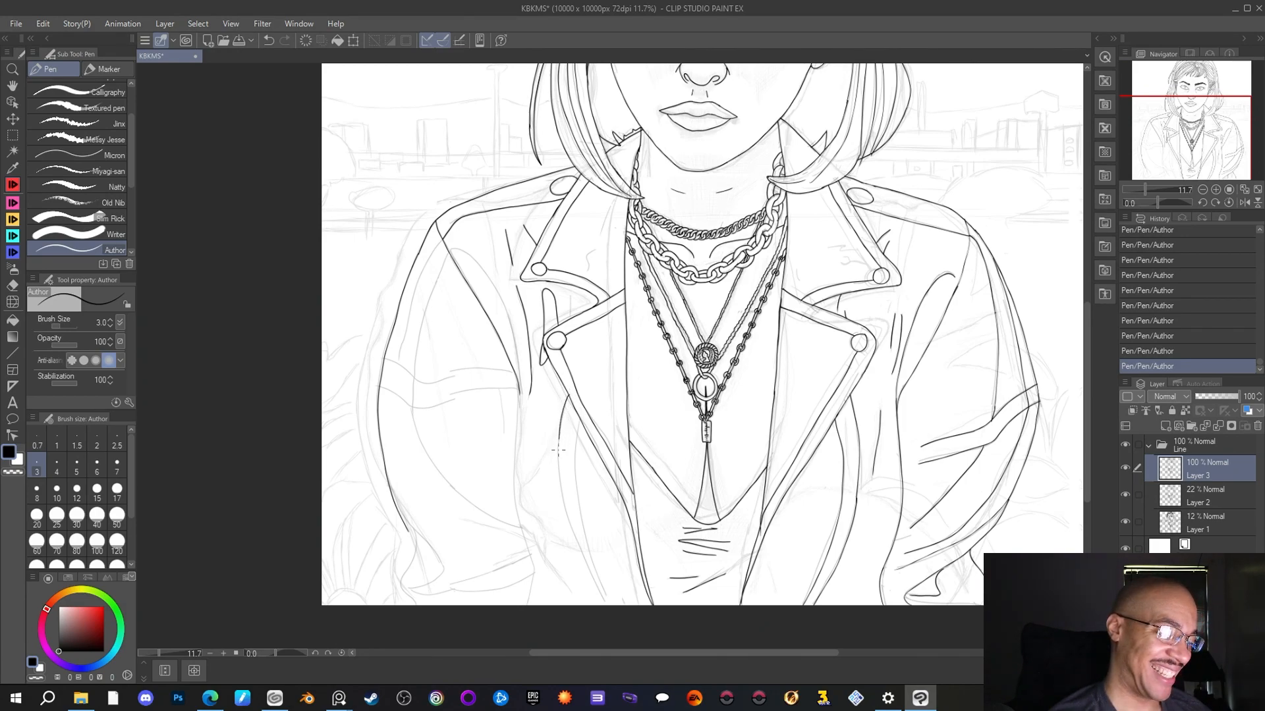
{"action": "left_click_drag", "start_coordinate": [558, 468], "coordinate": [607, 610]}
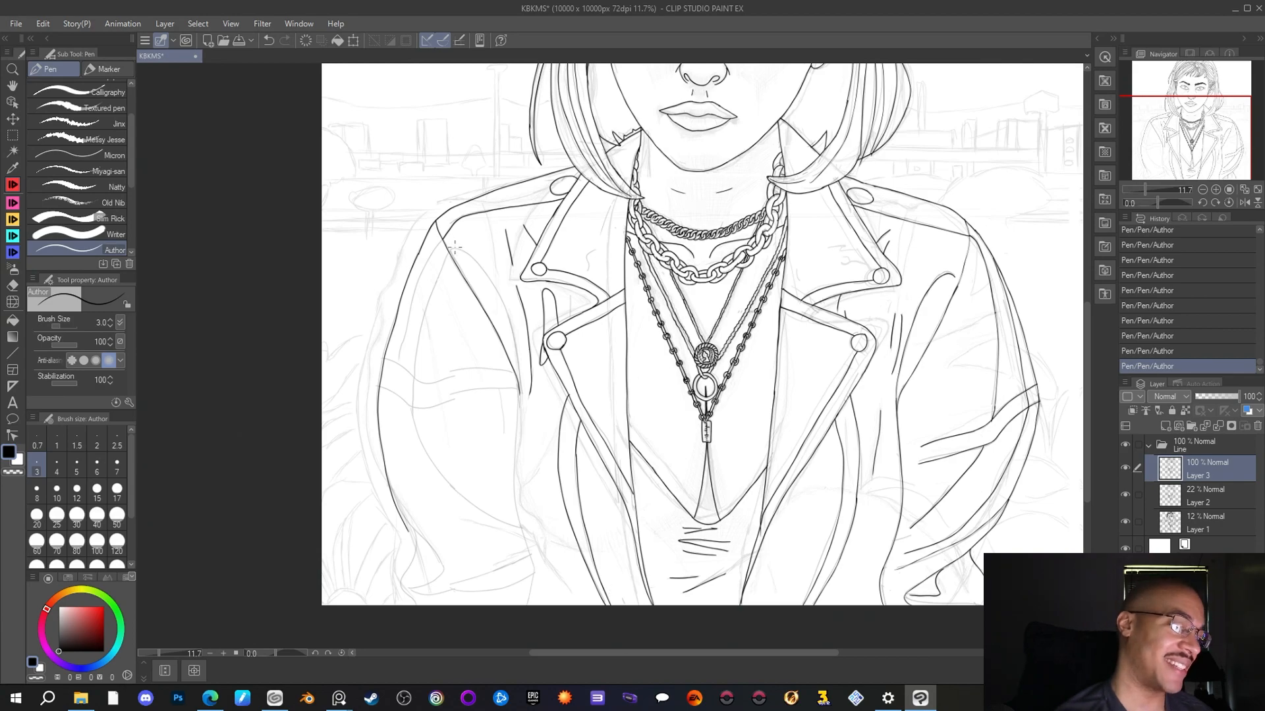
{"action": "mouse_move", "coordinate": [450, 249]}
{"action": "left_mouse_down"}
{"action": "mouse_move", "coordinate": [506, 304]}
{"action": "mouse_move", "coordinate": [519, 382]}
{"action": "left_mouse_up"}
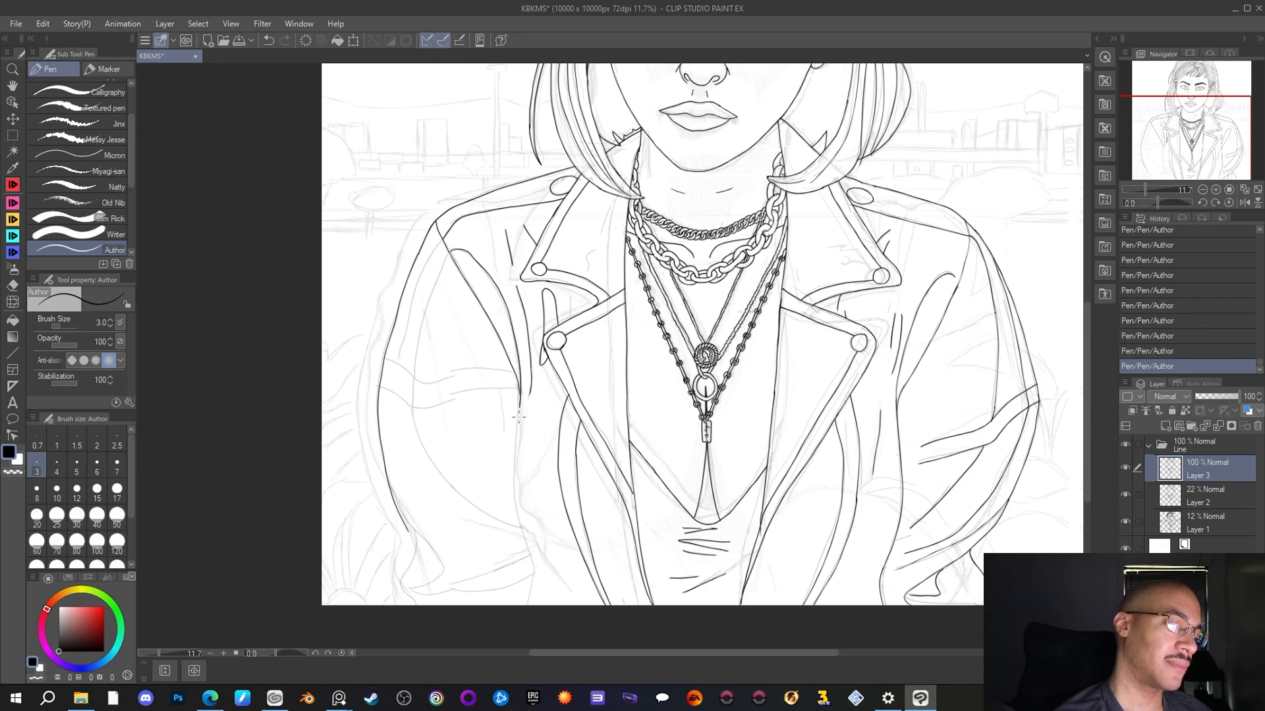
{"action": "left_click_drag", "start_coordinate": [517, 433], "coordinate": [529, 610]}
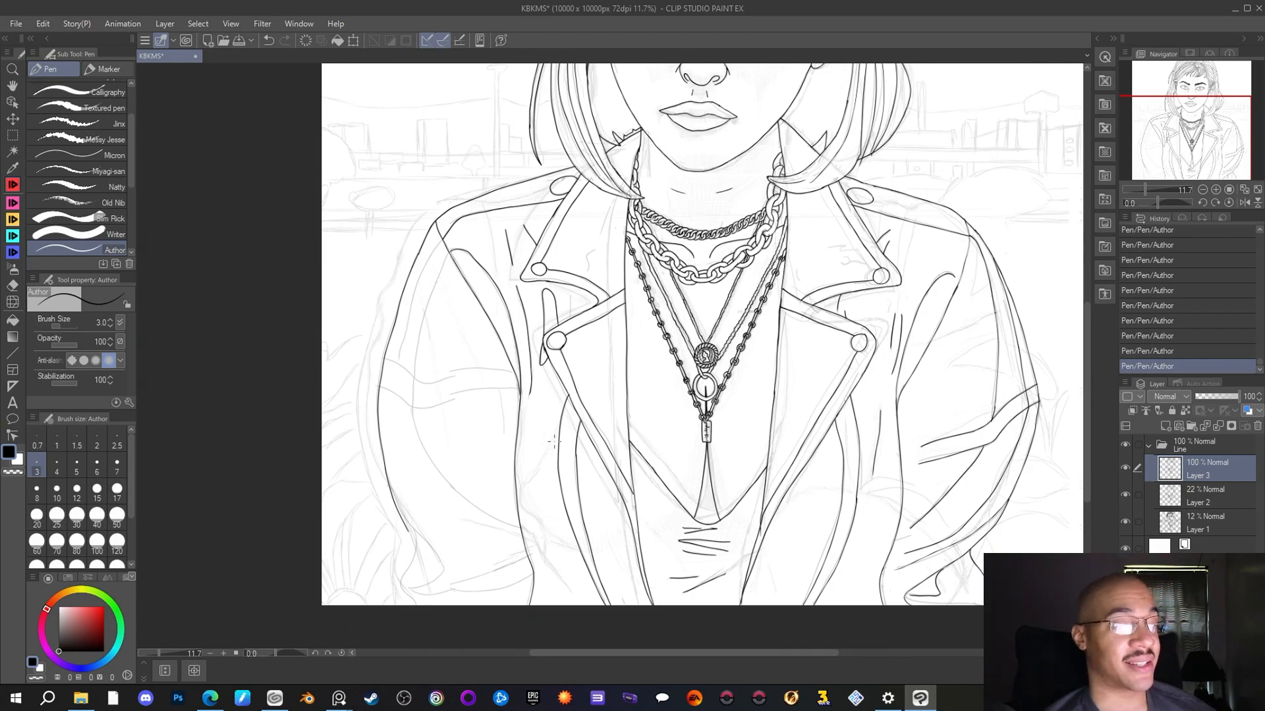
Ink the long crease on the right upper sleeve above the diagonal band and the fold line below the band
{"action": "left_click_drag", "start_coordinate": [1145, 142], "coordinate": [1173, 135]}
{"action": "scroll", "coordinate": [820, 397], "scroll_direction": "down", "scroll_amount": 2}
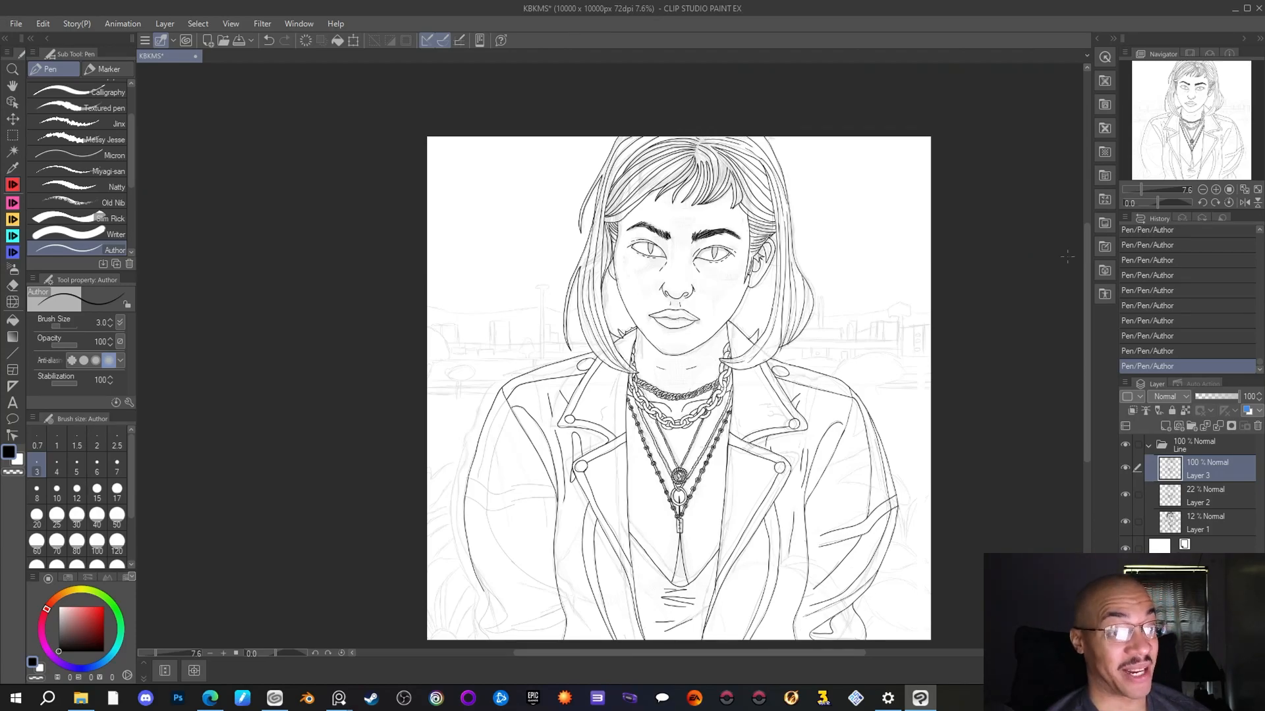
{"action": "left_click_drag", "start_coordinate": [1185, 114], "coordinate": [1190, 123]}
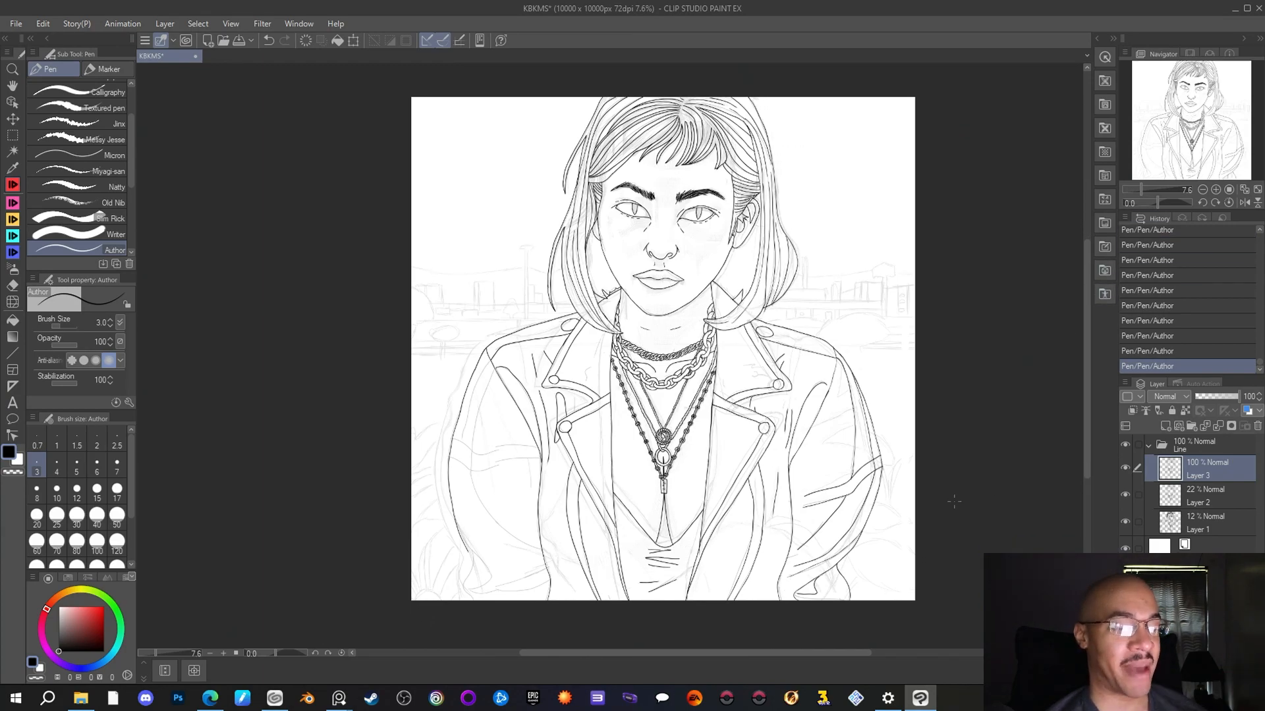
{"action": "scroll", "coordinate": [939, 563], "scroll_direction": "up", "scroll_amount": 3}
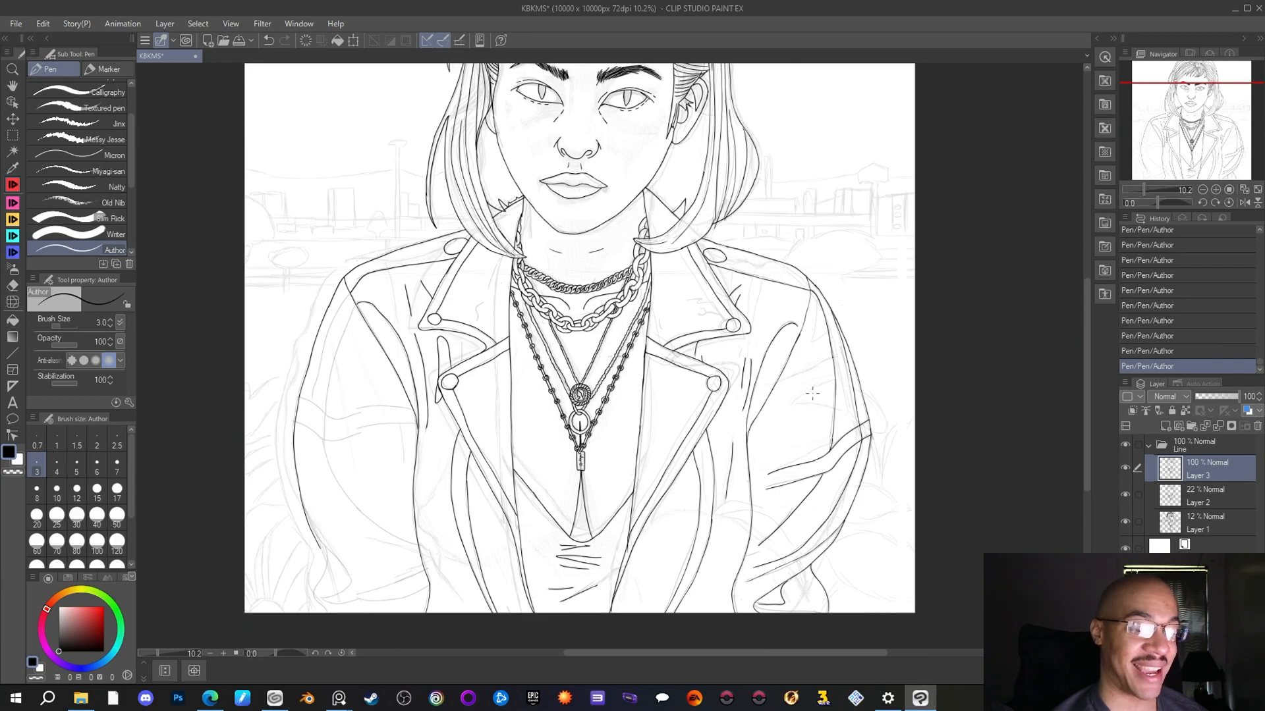
{"action": "left_click_drag", "start_coordinate": [813, 393], "coordinate": [789, 487]}
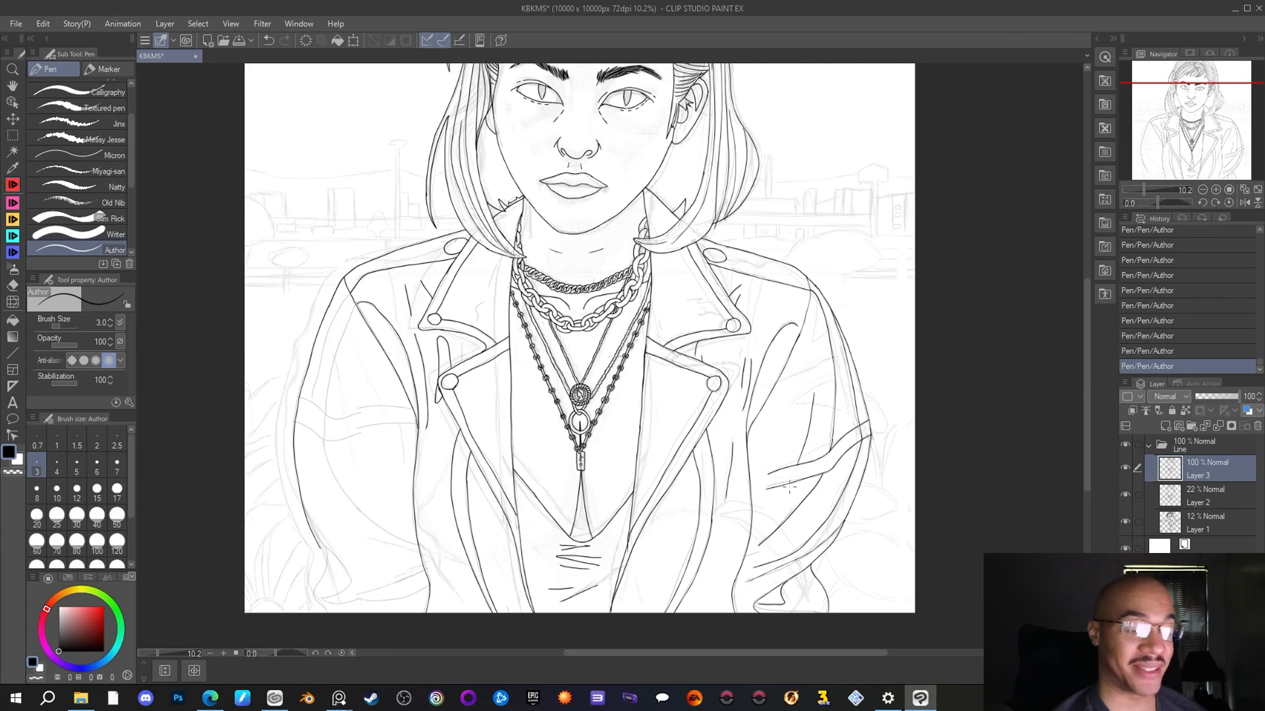
{"action": "left_click_drag", "start_coordinate": [787, 490], "coordinate": [749, 536]}
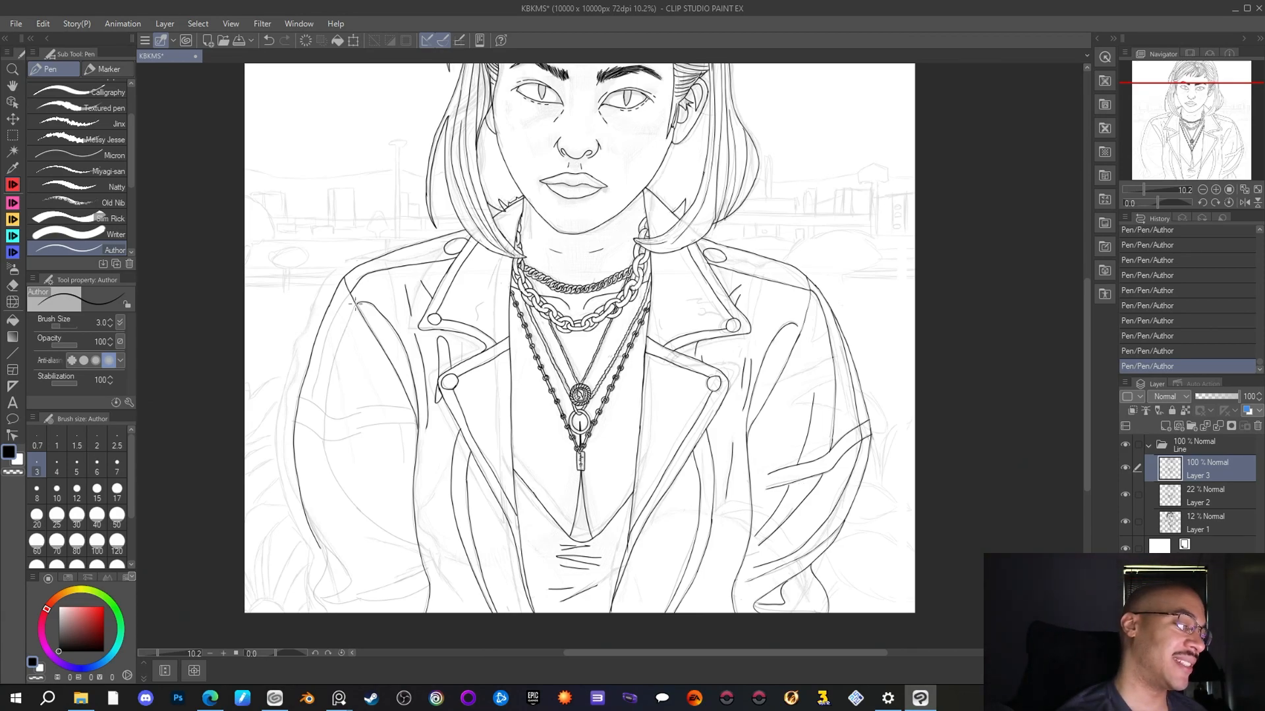
Ink the long seams down the left upper sleeve and both curved edges of the band crossing it
{"action": "left_click_drag", "start_coordinate": [358, 304], "coordinate": [338, 352]}
{"action": "left_click_drag", "start_coordinate": [323, 416], "coordinate": [323, 451]}
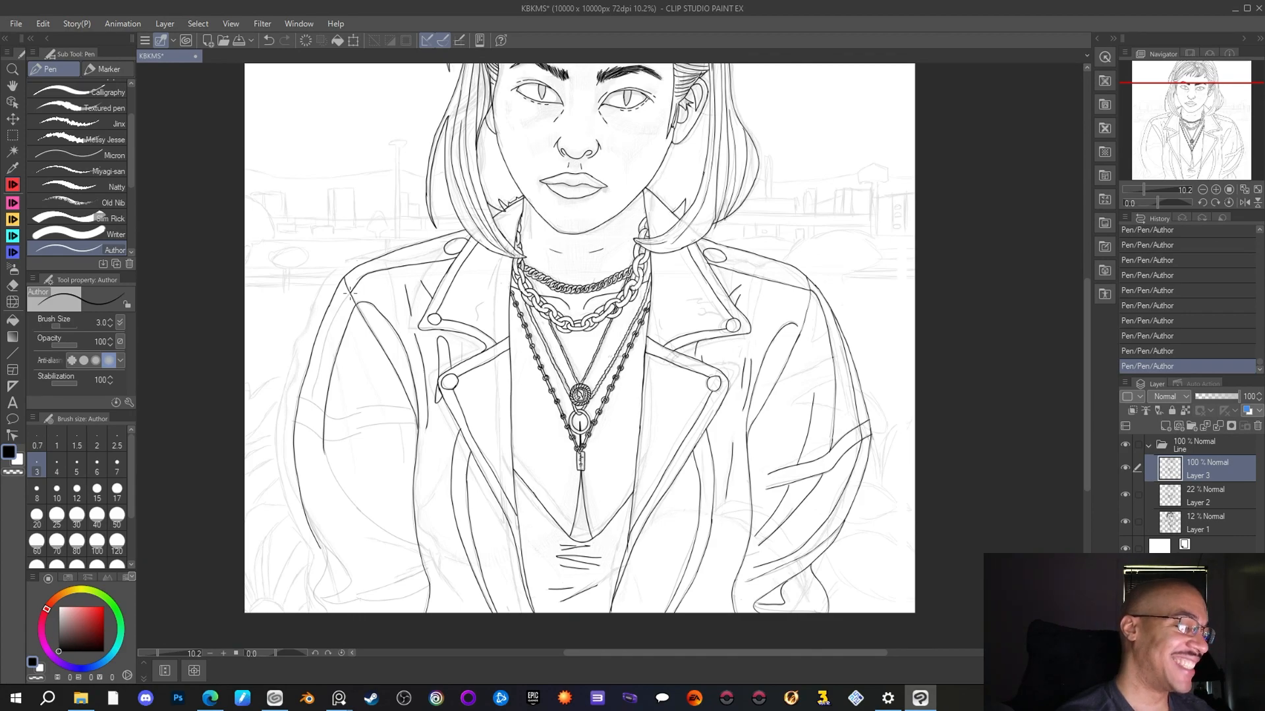
{"action": "left_click_drag", "start_coordinate": [338, 314], "coordinate": [312, 402]}
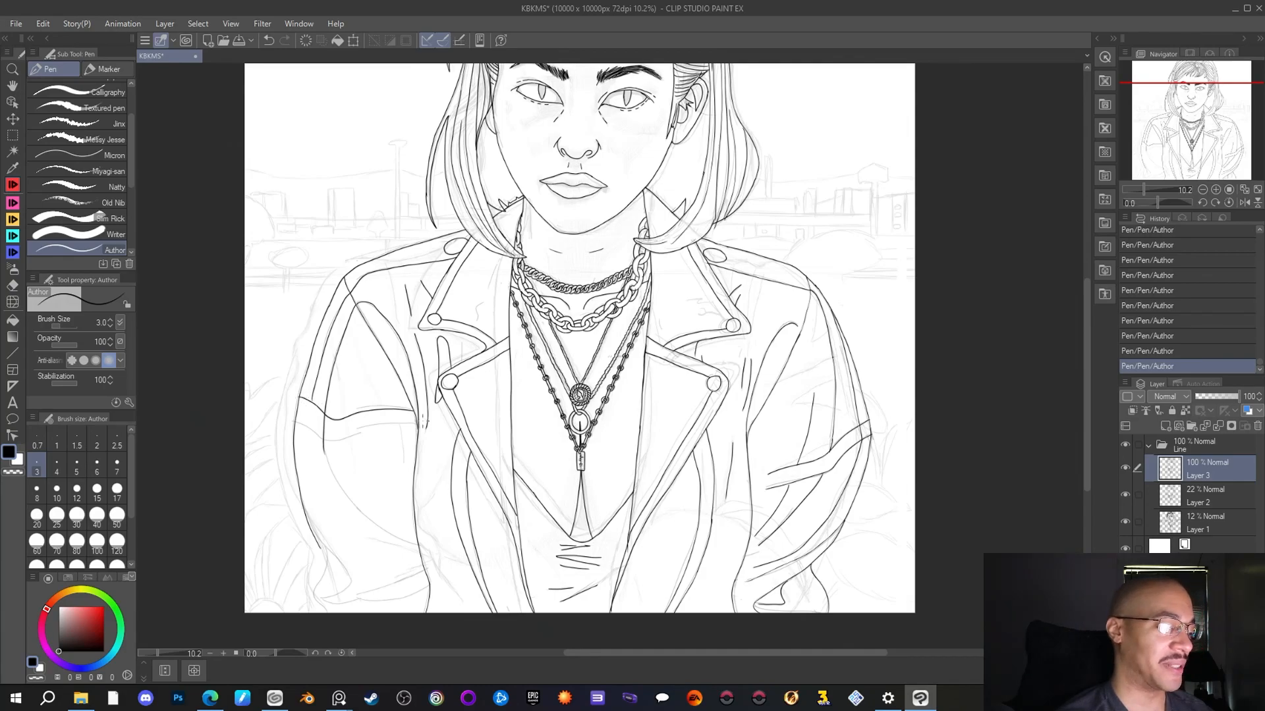
{"action": "left_click_drag", "start_coordinate": [416, 424], "coordinate": [322, 442]}
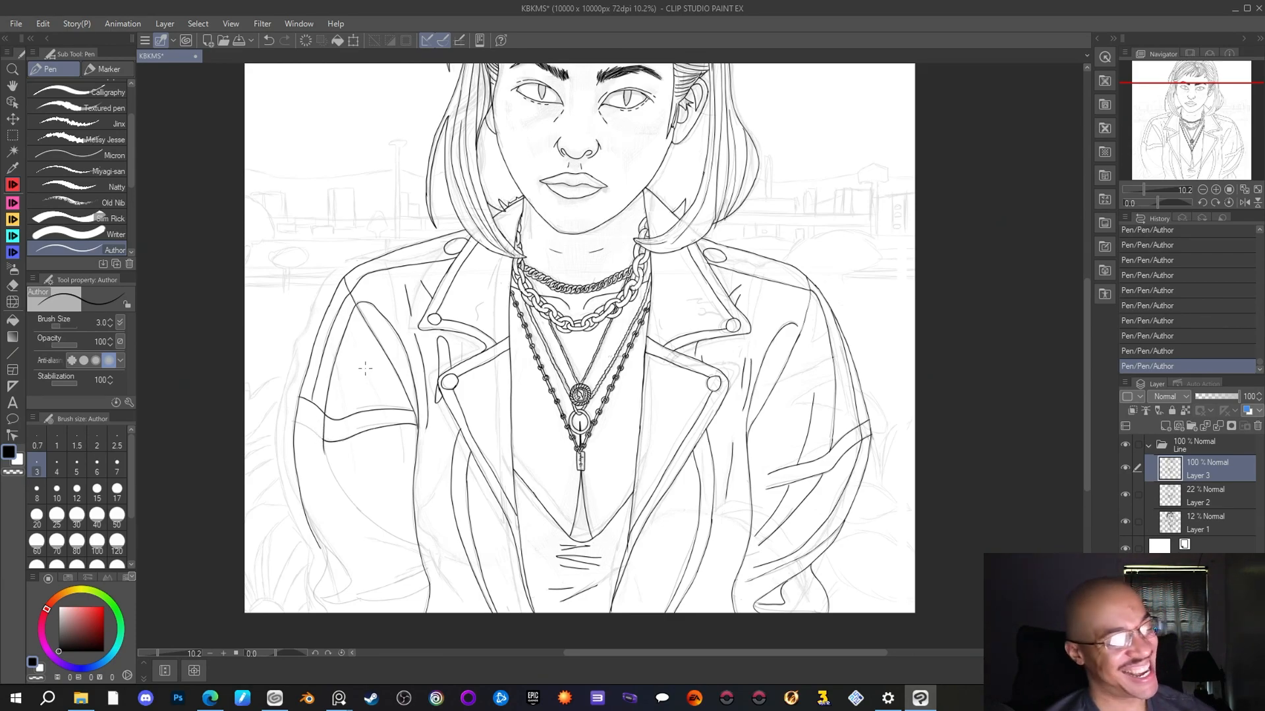
Ink the curved seam running from below the left sleeve's band diagonally down to the sleeve's inner edge
{"action": "scroll", "coordinate": [359, 383], "scroll_direction": "down", "scroll_amount": 4}
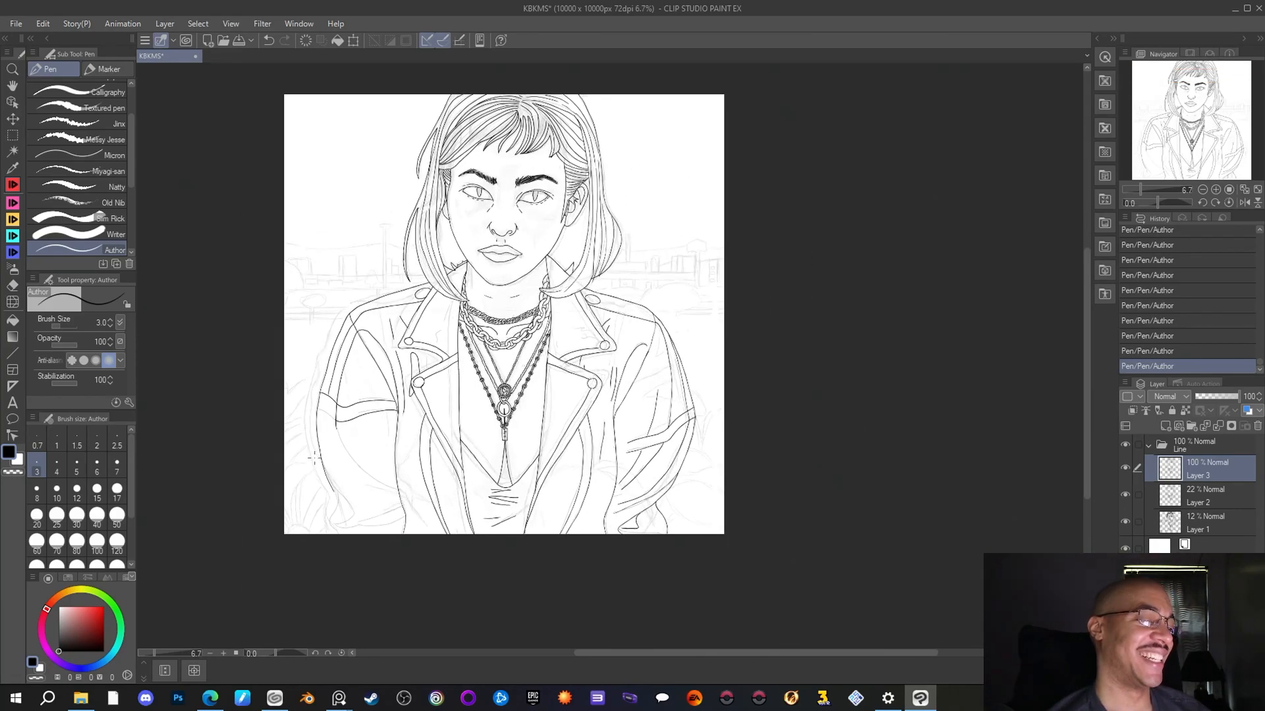
{"action": "scroll", "coordinate": [322, 445], "scroll_direction": "up", "scroll_amount": 3}
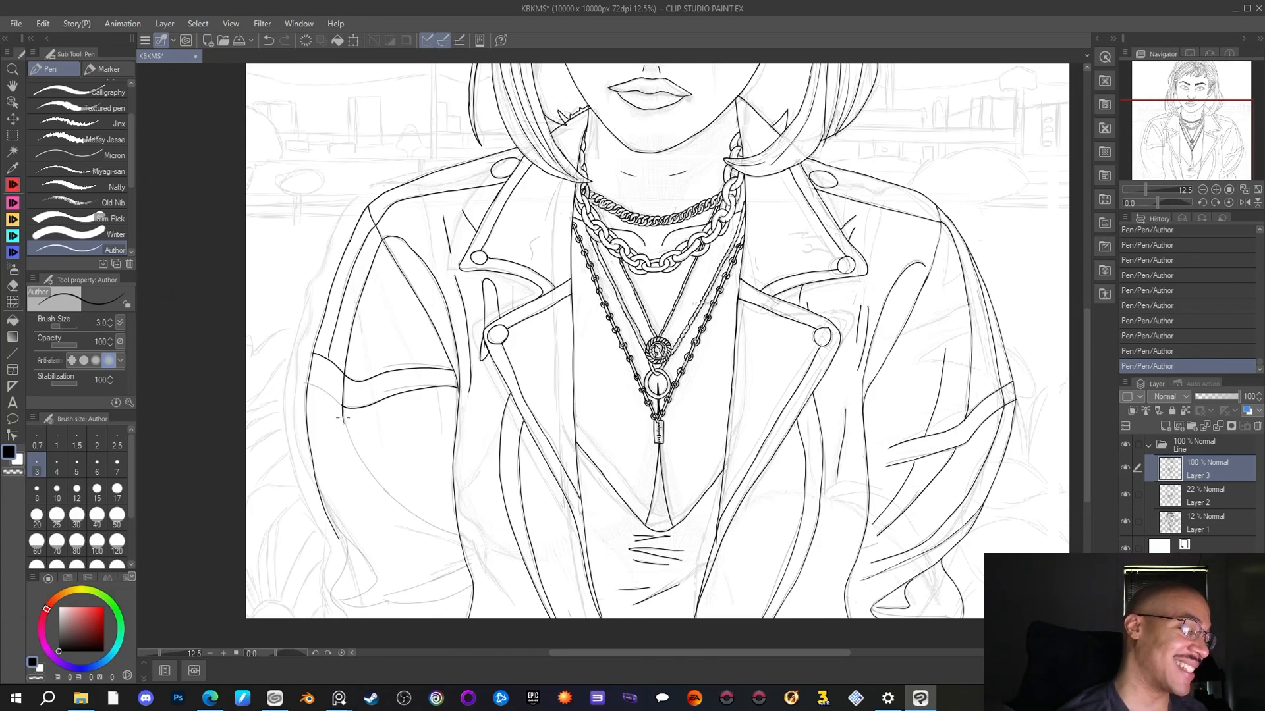
{"action": "mouse_move", "coordinate": [345, 428]}
{"action": "left_mouse_down"}
{"action": "mouse_move", "coordinate": [396, 501]}
{"action": "mouse_move", "coordinate": [452, 537]}
{"action": "left_mouse_up"}
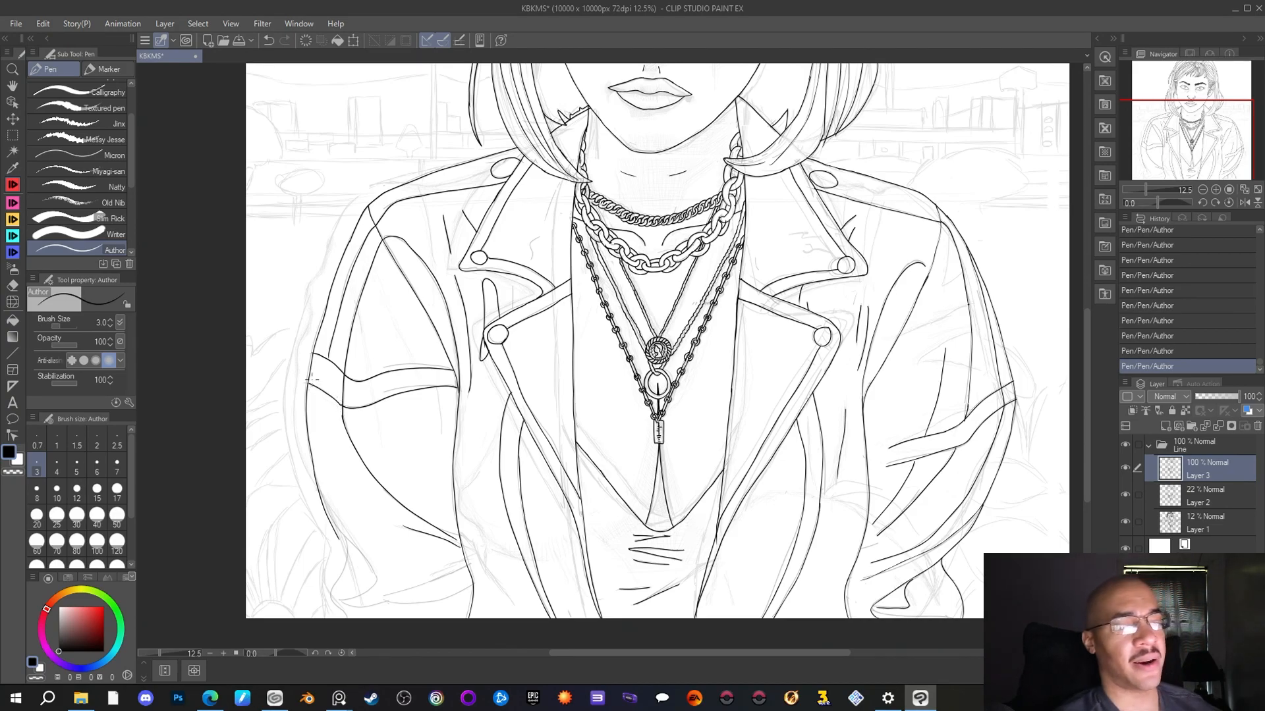
Extend the outer contour of the left lower sleeve down into the fold near the canvas's bottom edge
{"action": "scroll", "coordinate": [356, 345], "scroll_direction": "down", "scroll_amount": 4}
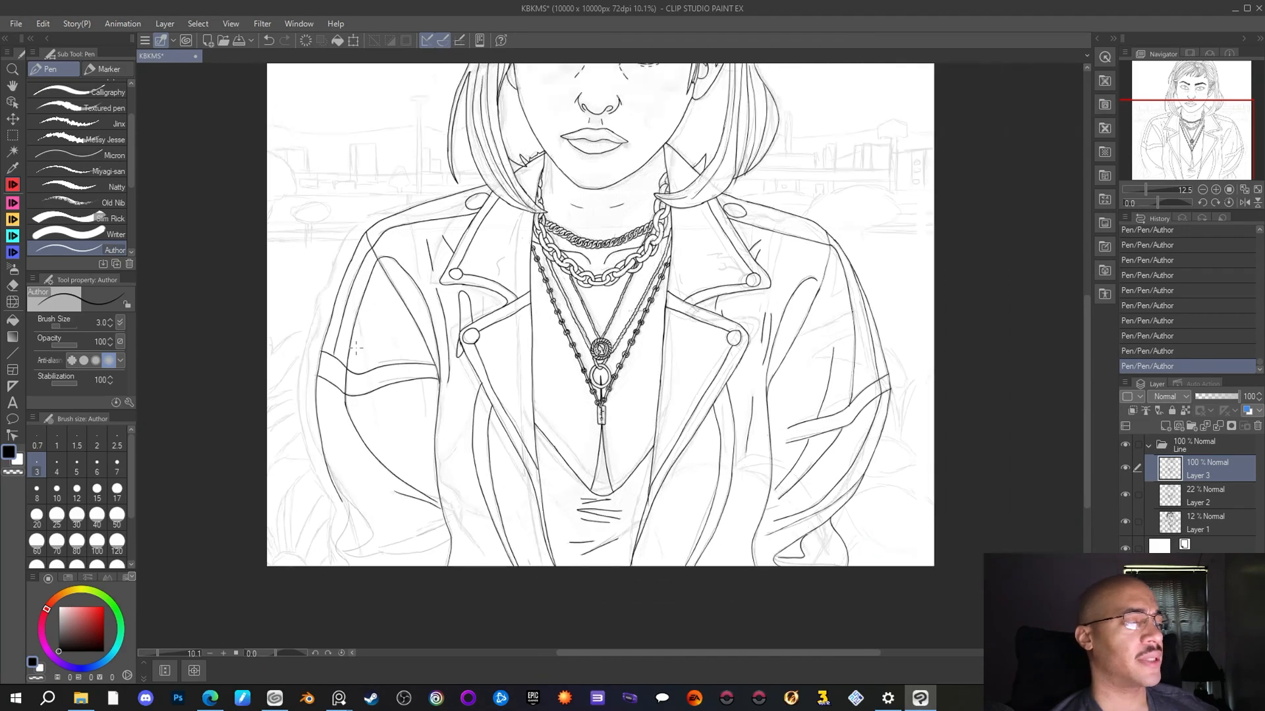
{"action": "left_click_drag", "start_coordinate": [1154, 99], "coordinate": [1150, 79]}
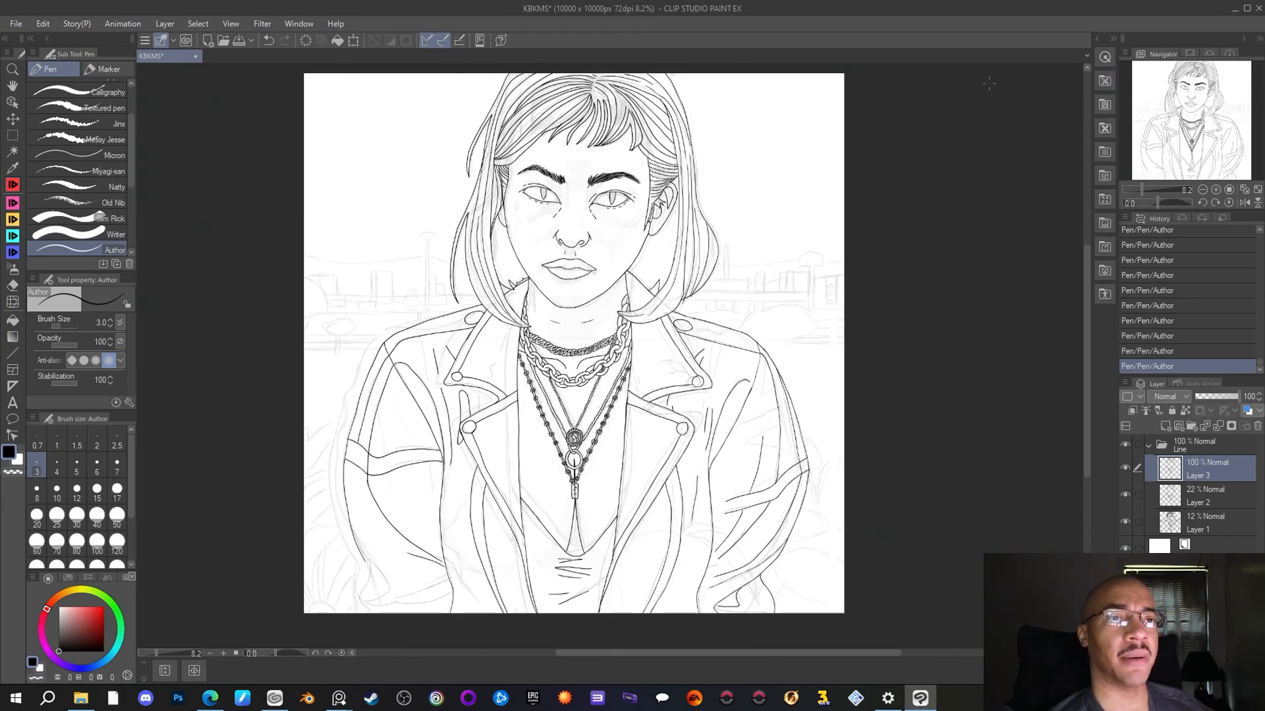
{"action": "left_click_drag", "start_coordinate": [1161, 96], "coordinate": [1161, 103]}
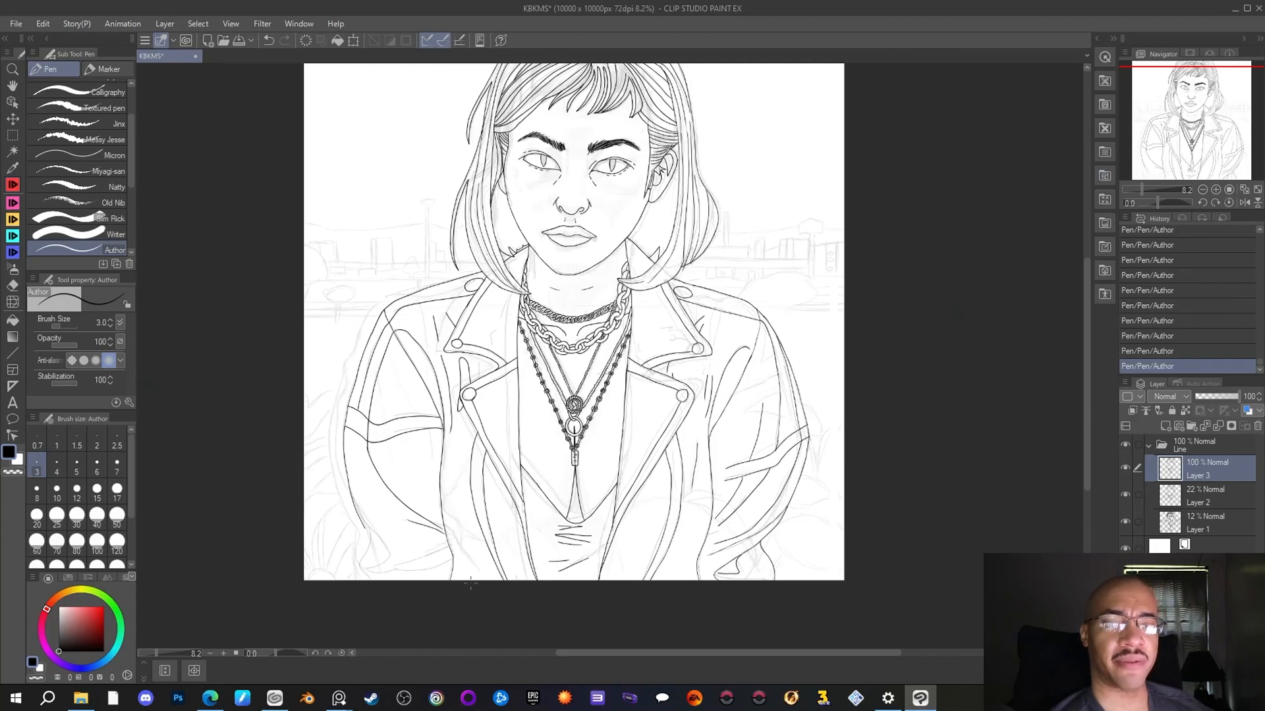
{"action": "scroll", "coordinate": [472, 603], "scroll_direction": "up", "scroll_amount": 3}
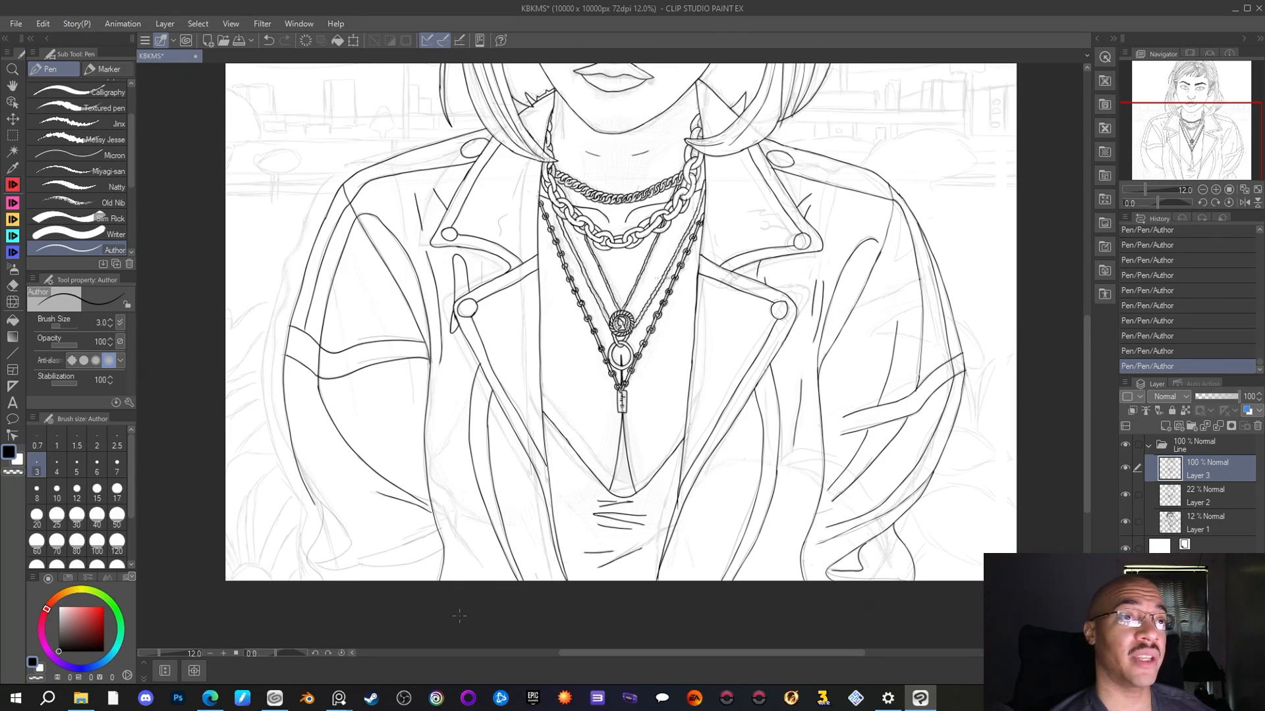
{"action": "mouse_move", "coordinate": [303, 477]}
{"action": "left_mouse_down"}
{"action": "mouse_move", "coordinate": [343, 524]}
{"action": "mouse_move", "coordinate": [348, 554]}
{"action": "left_mouse_up"}
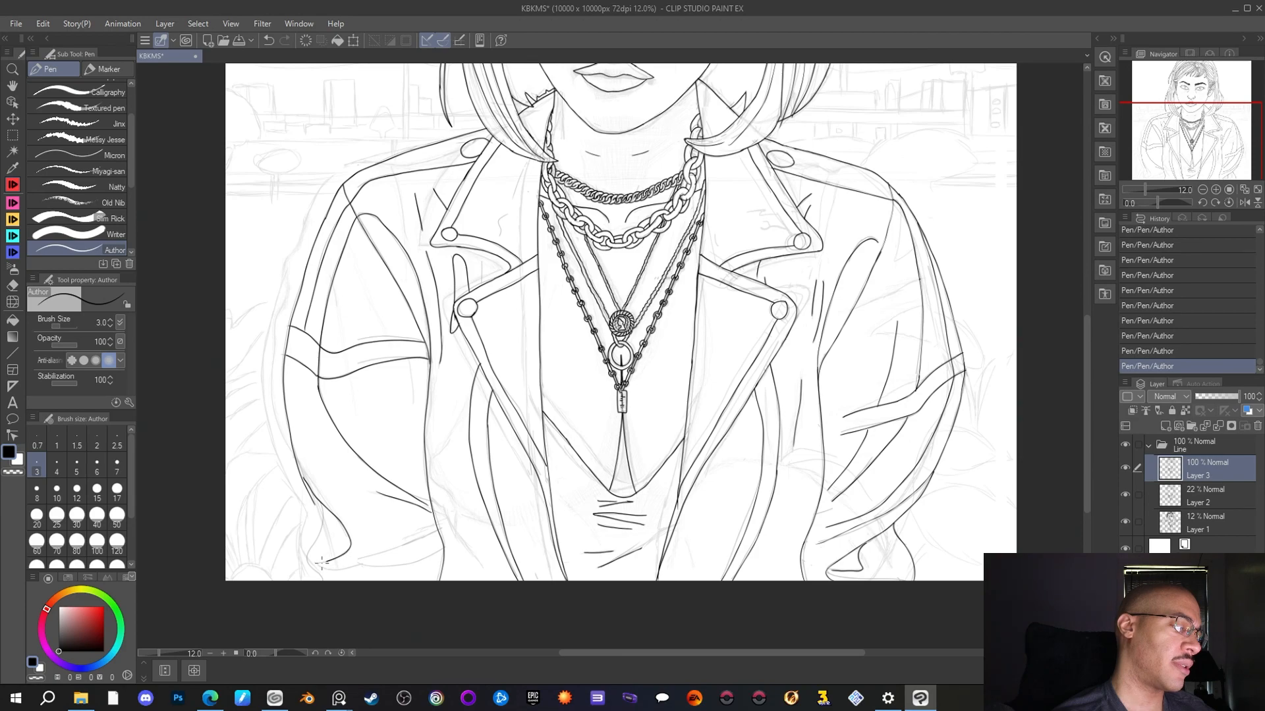
Ink the left lower sleeve's edge down to the canvas's bottom border and the long fold lines running across the cuff
{"action": "mouse_move", "coordinate": [318, 502]}
{"action": "left_mouse_down"}
{"action": "mouse_move", "coordinate": [309, 570]}
{"action": "mouse_move", "coordinate": [324, 583]}
{"action": "left_mouse_up"}
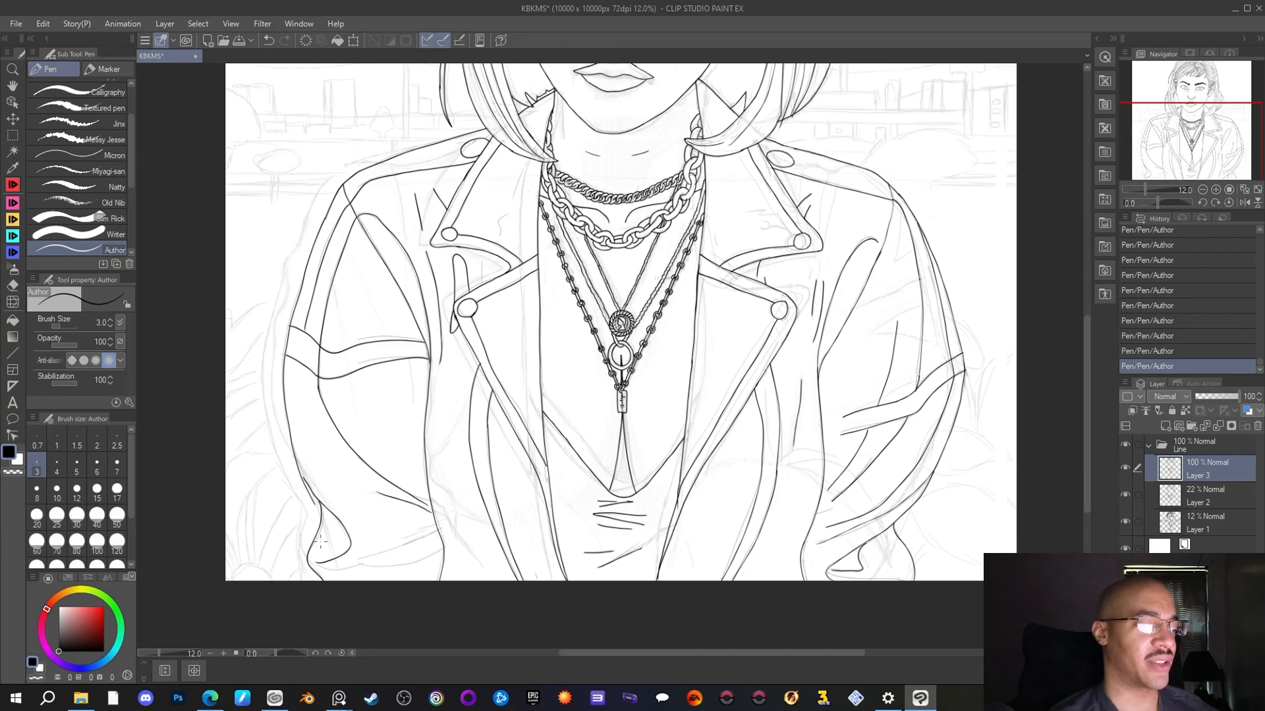
{"action": "left_click_drag", "start_coordinate": [438, 529], "coordinate": [355, 561]}
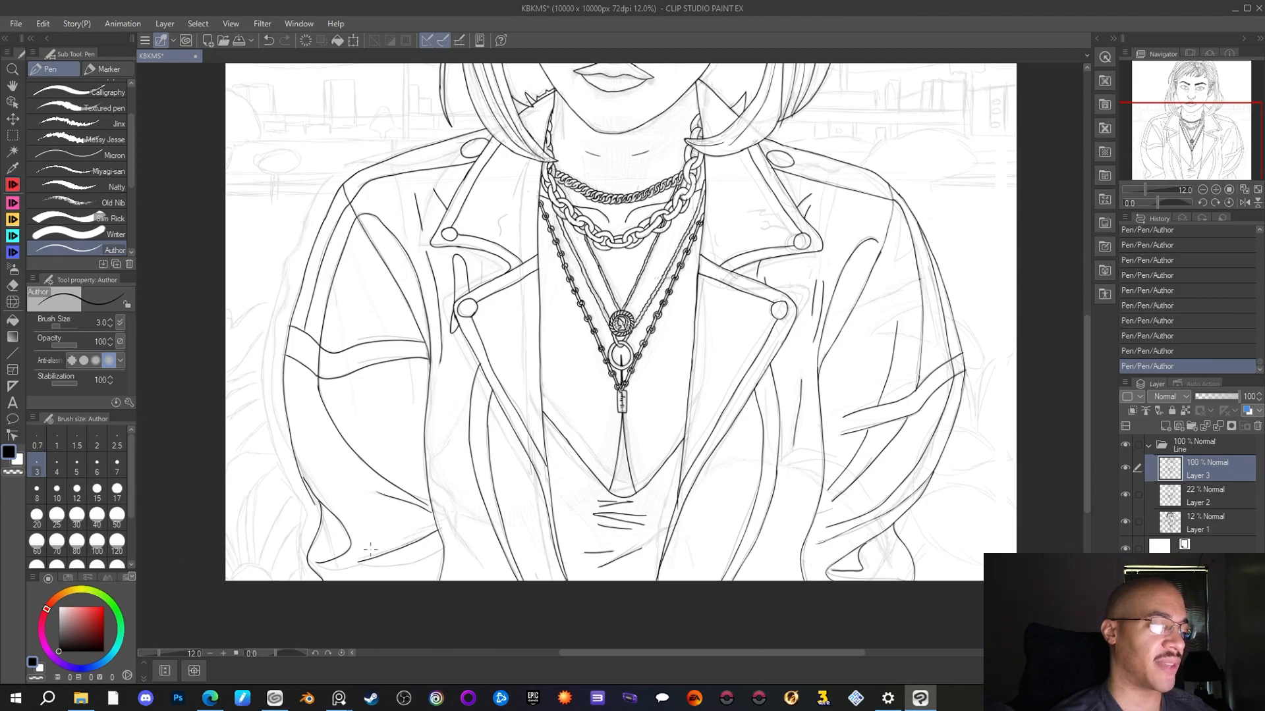
{"action": "mouse_move", "coordinate": [444, 549]}
{"action": "left_mouse_down"}
{"action": "mouse_move", "coordinate": [317, 564]}
{"action": "mouse_move", "coordinate": [361, 549]}
{"action": "left_mouse_up"}
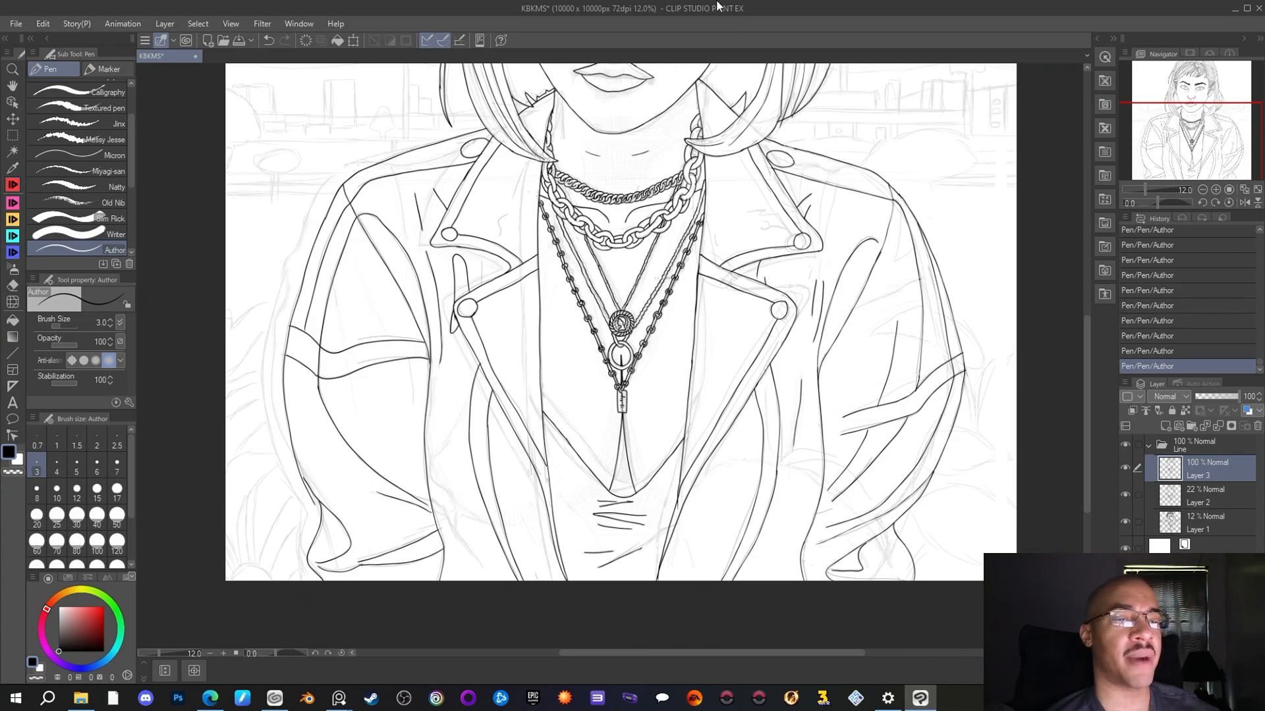
Examine the inked line art of the whole figure, from the jacket and sleeves up to the necklaces, face and hair
{"action": "left_click_drag", "start_coordinate": [1140, 114], "coordinate": [1140, 78]}
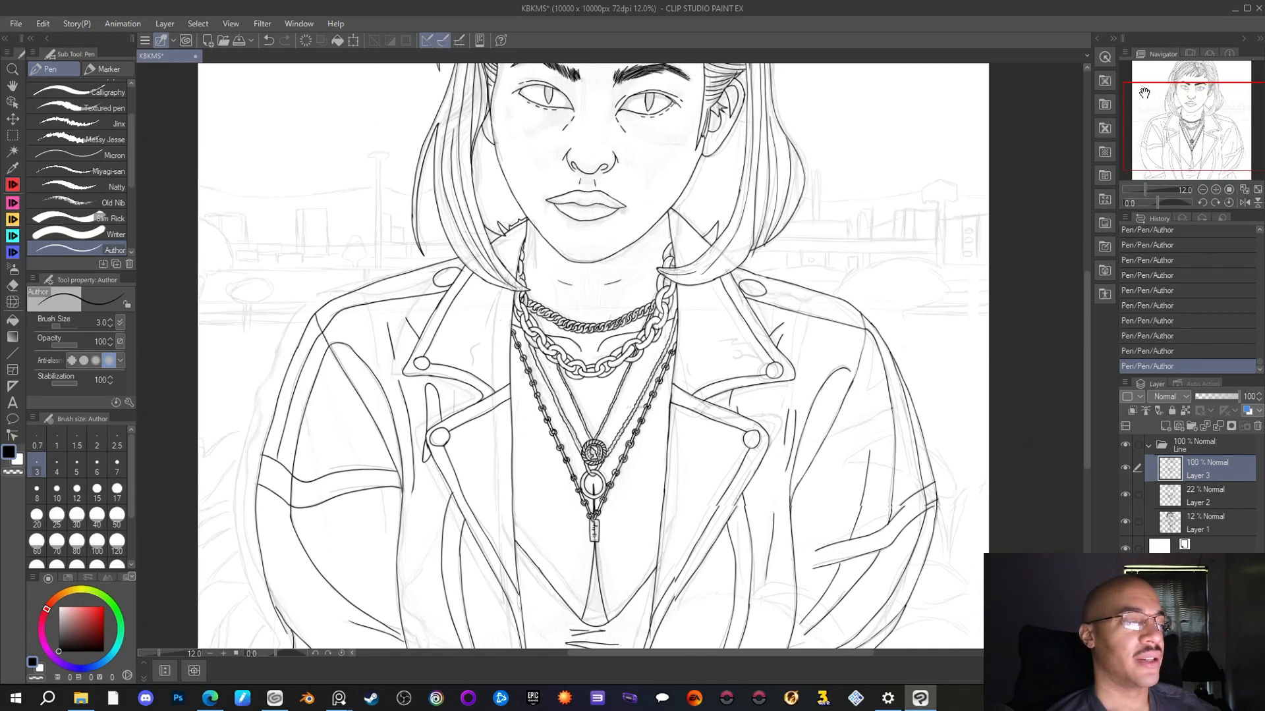
{"action": "scroll", "coordinate": [886, 192], "scroll_direction": "down", "scroll_amount": 3}
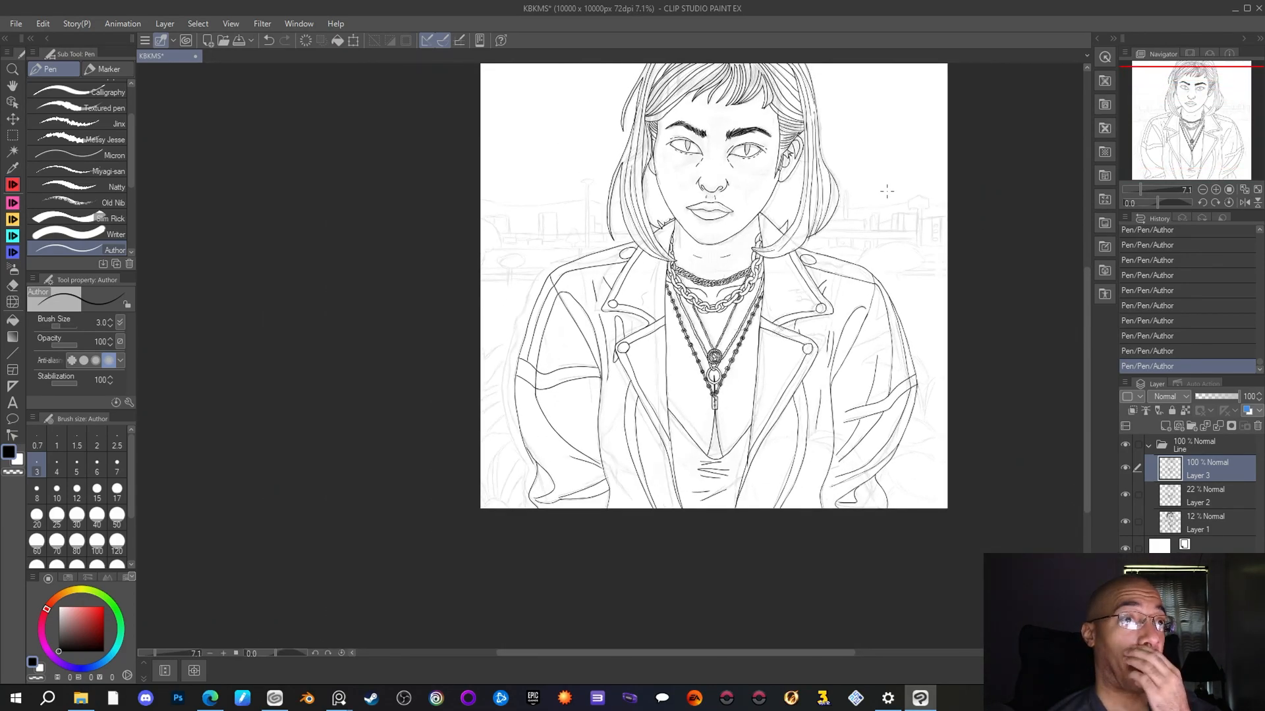
{"action": "left_click_drag", "start_coordinate": [1166, 104], "coordinate": [1190, 87]}
{"action": "scroll", "coordinate": [899, 355], "scroll_direction": "up", "scroll_amount": 1}
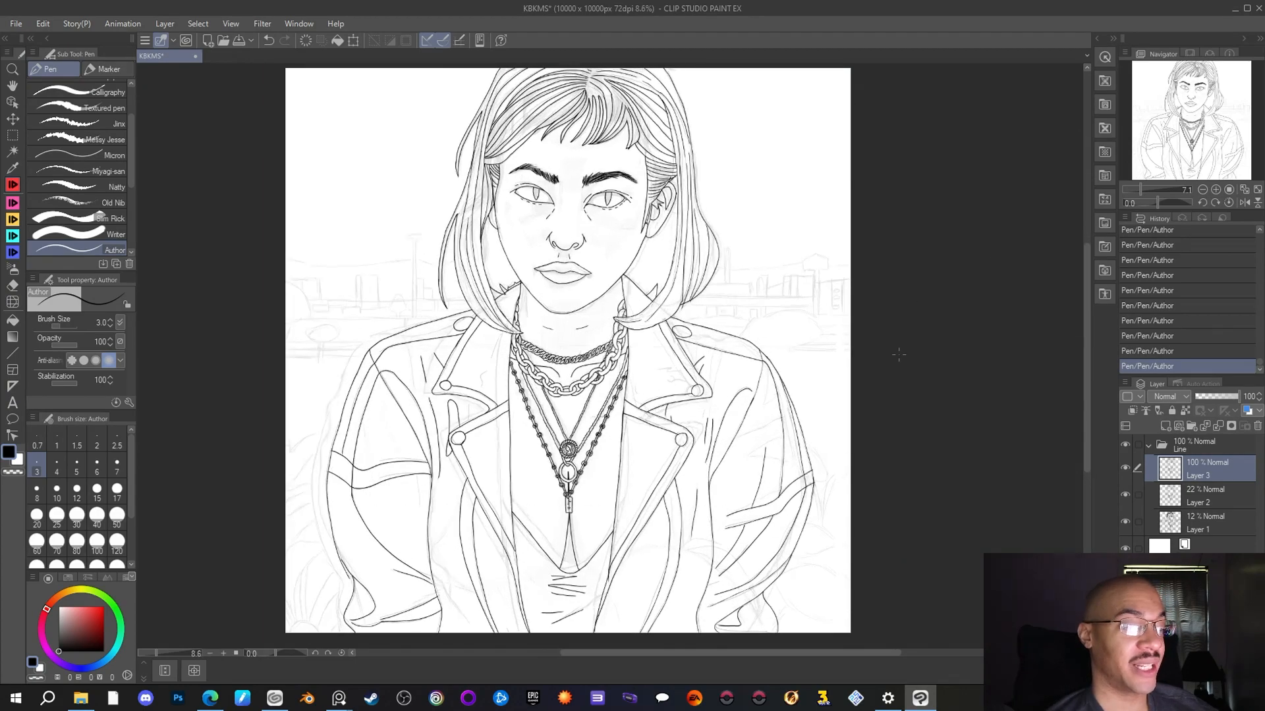
{"action": "left_click_drag", "start_coordinate": [1199, 143], "coordinate": [1190, 142]}
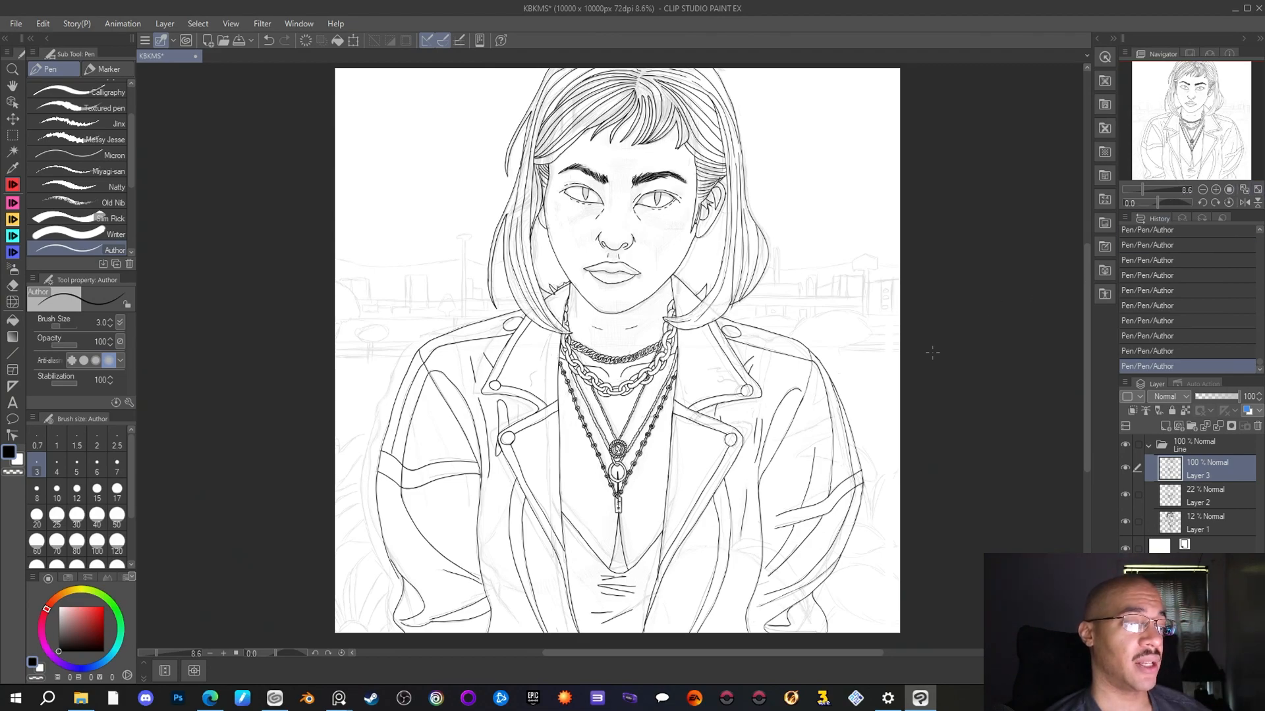
{"action": "scroll", "coordinate": [929, 356], "scroll_direction": "down", "scroll_amount": 1}
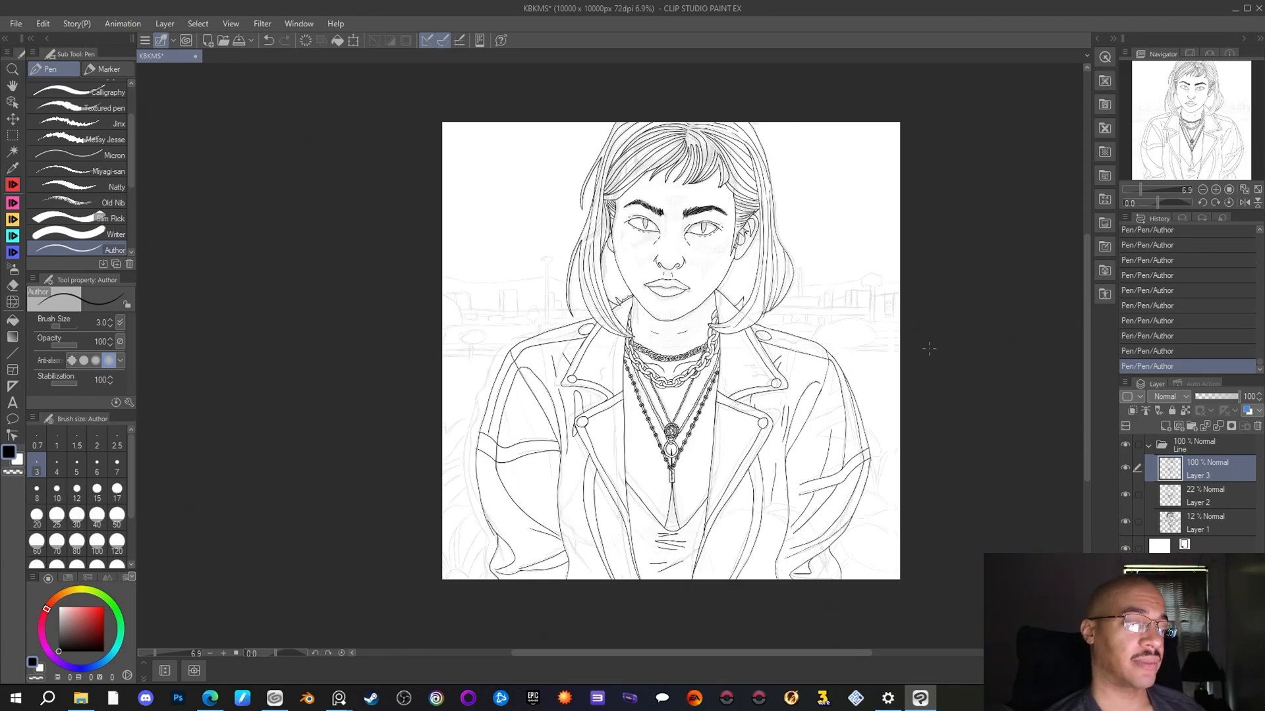
{"action": "scroll", "coordinate": [929, 349], "scroll_direction": "up", "scroll_amount": 1}
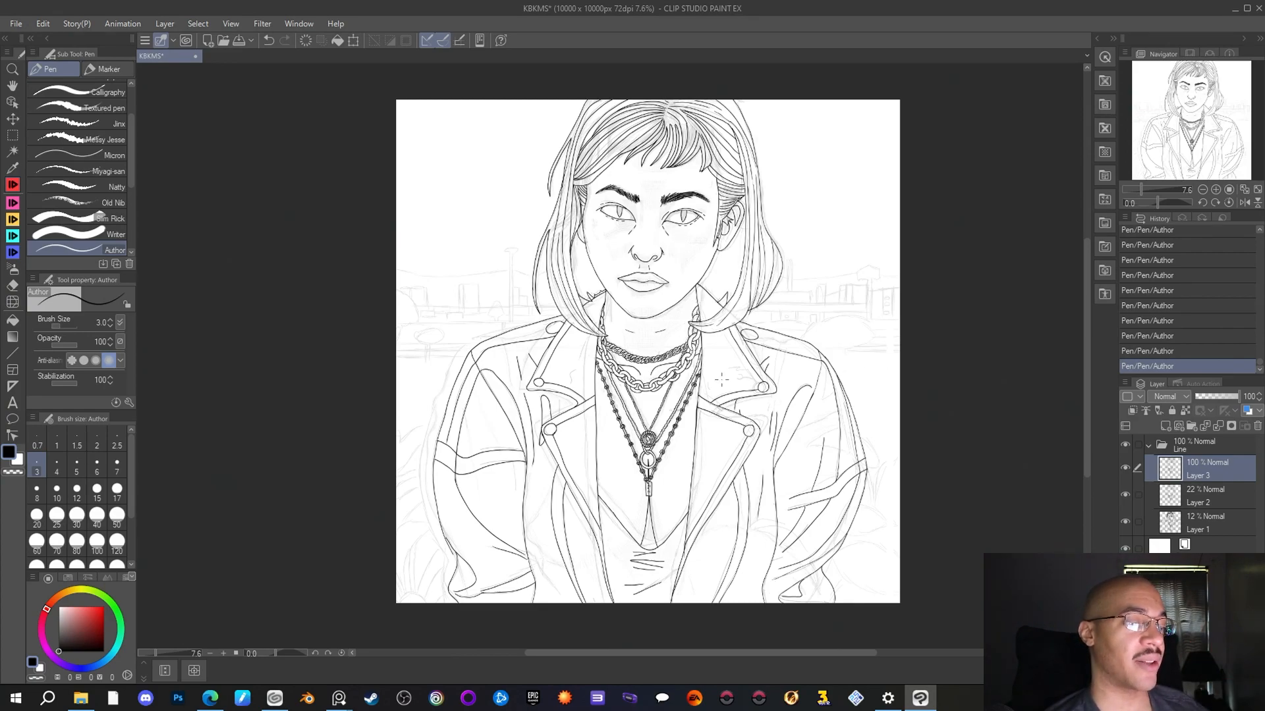
{"action": "scroll", "coordinate": [478, 409], "scroll_direction": "up", "scroll_amount": 1}
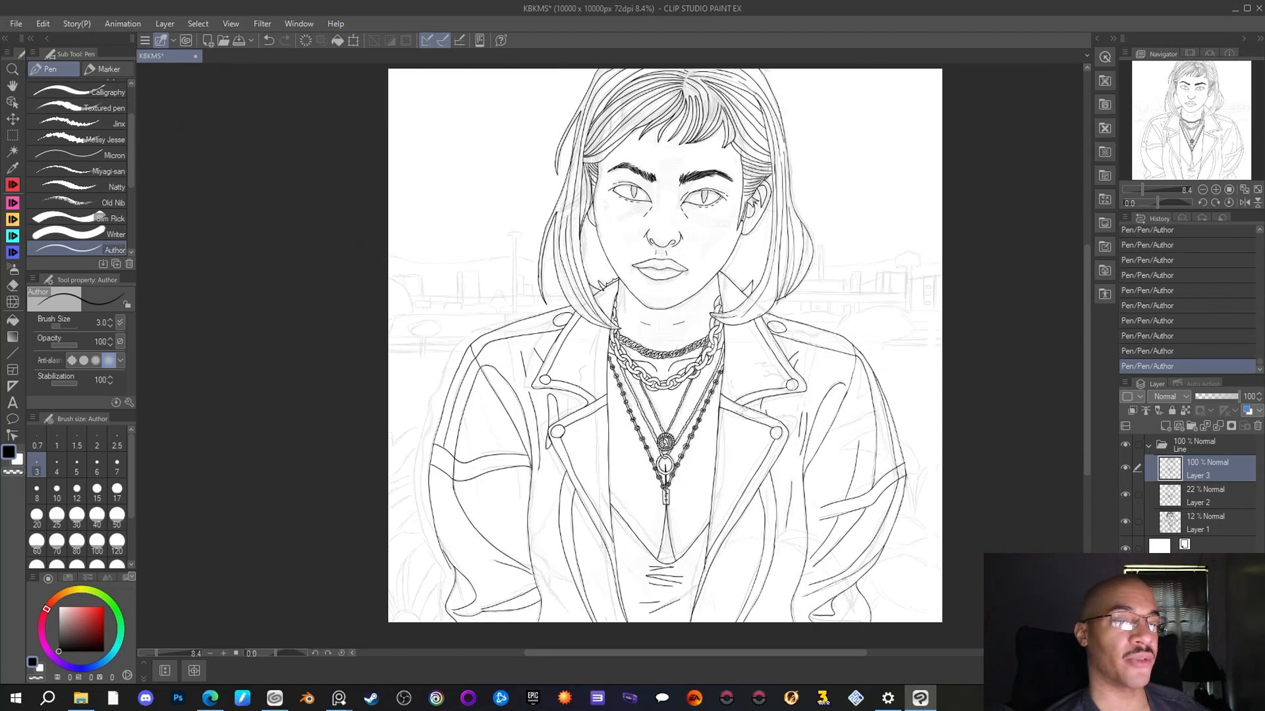
{"action": "left_click_drag", "start_coordinate": [1239, 122], "coordinate": [1241, 122]}
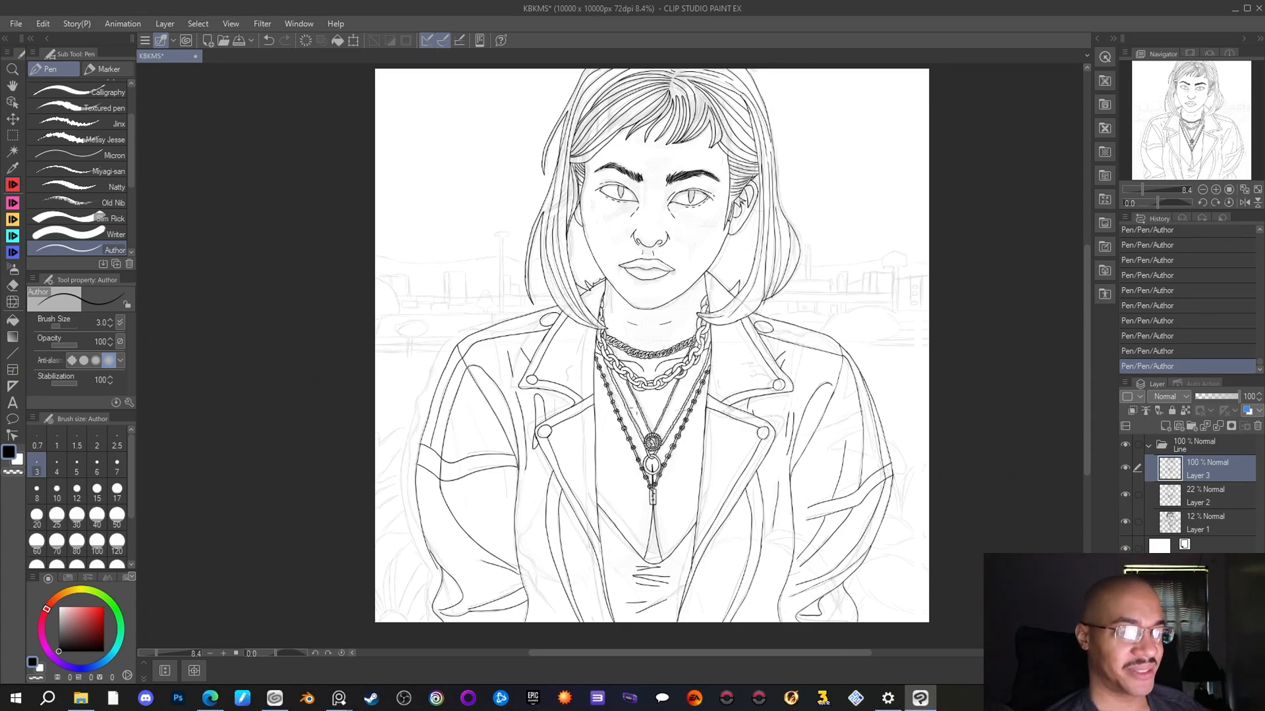
{"action": "scroll", "coordinate": [639, 504], "scroll_direction": "up", "scroll_amount": 2}
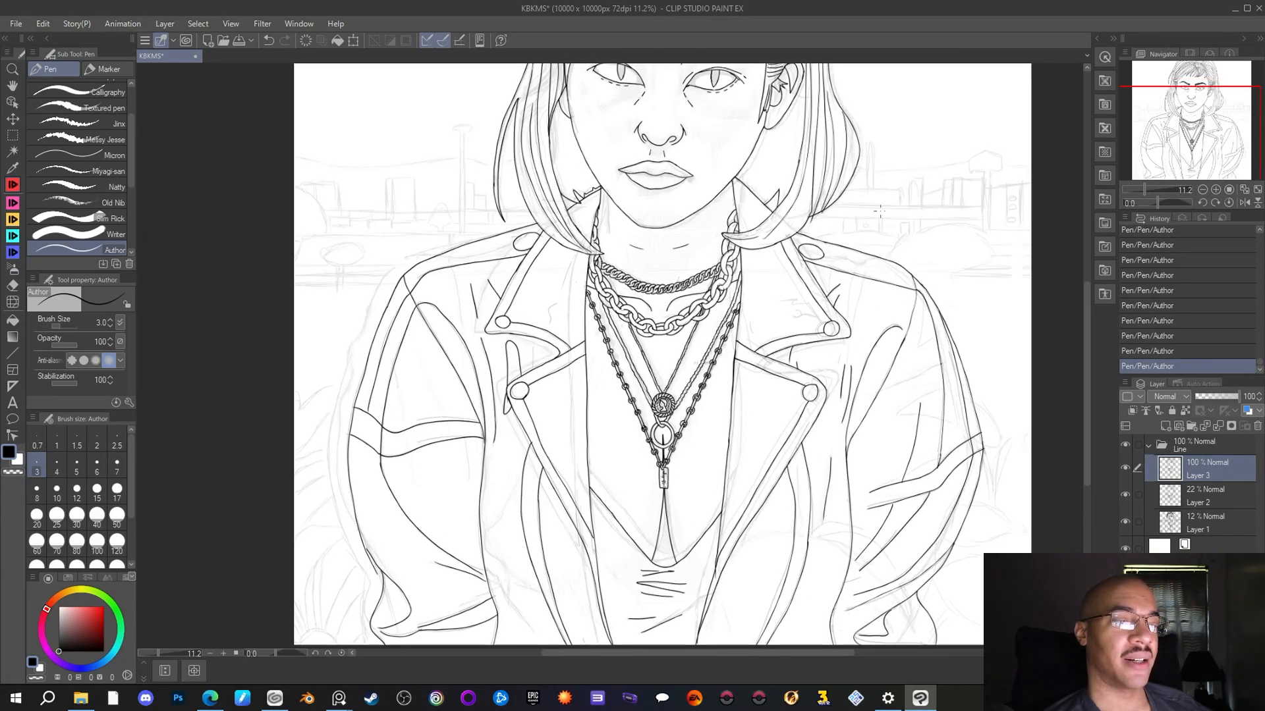
{"action": "scroll", "coordinate": [816, 373], "scroll_direction": "down", "scroll_amount": 2}
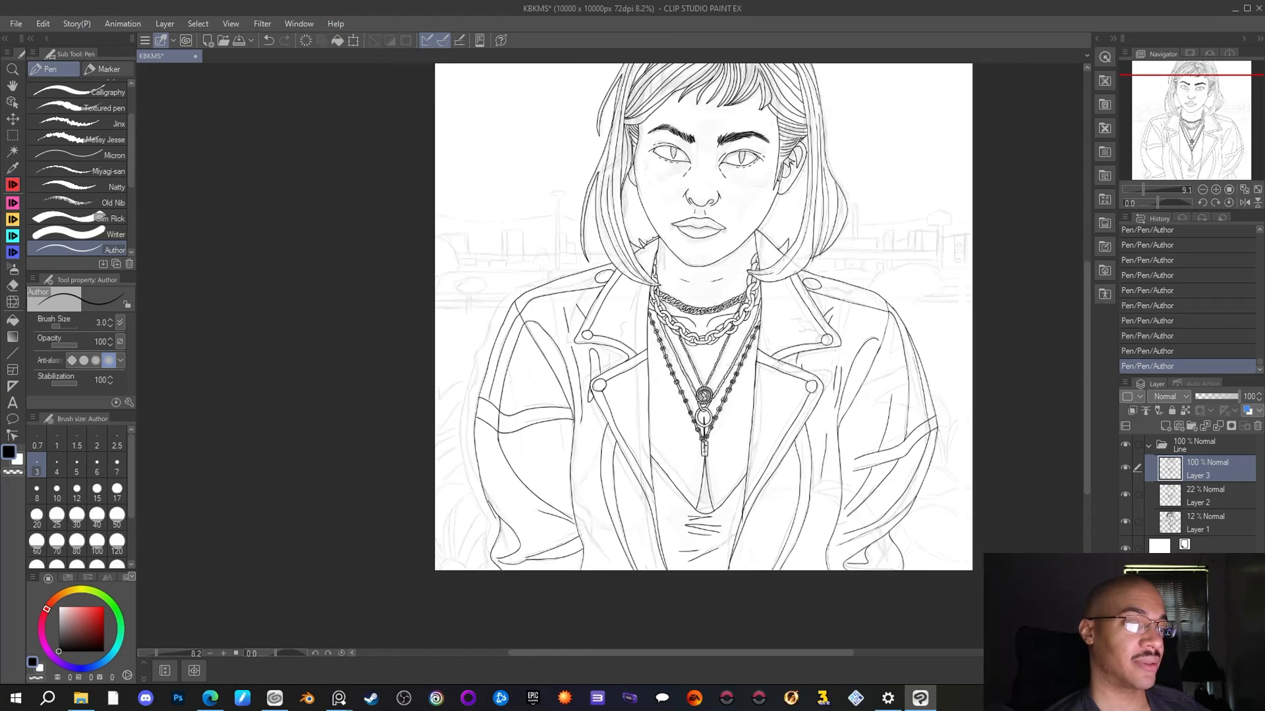
{"action": "left_click_drag", "start_coordinate": [1183, 119], "coordinate": [1193, 103]}
{"action": "scroll", "coordinate": [599, 223], "scroll_direction": "up", "scroll_amount": 2}
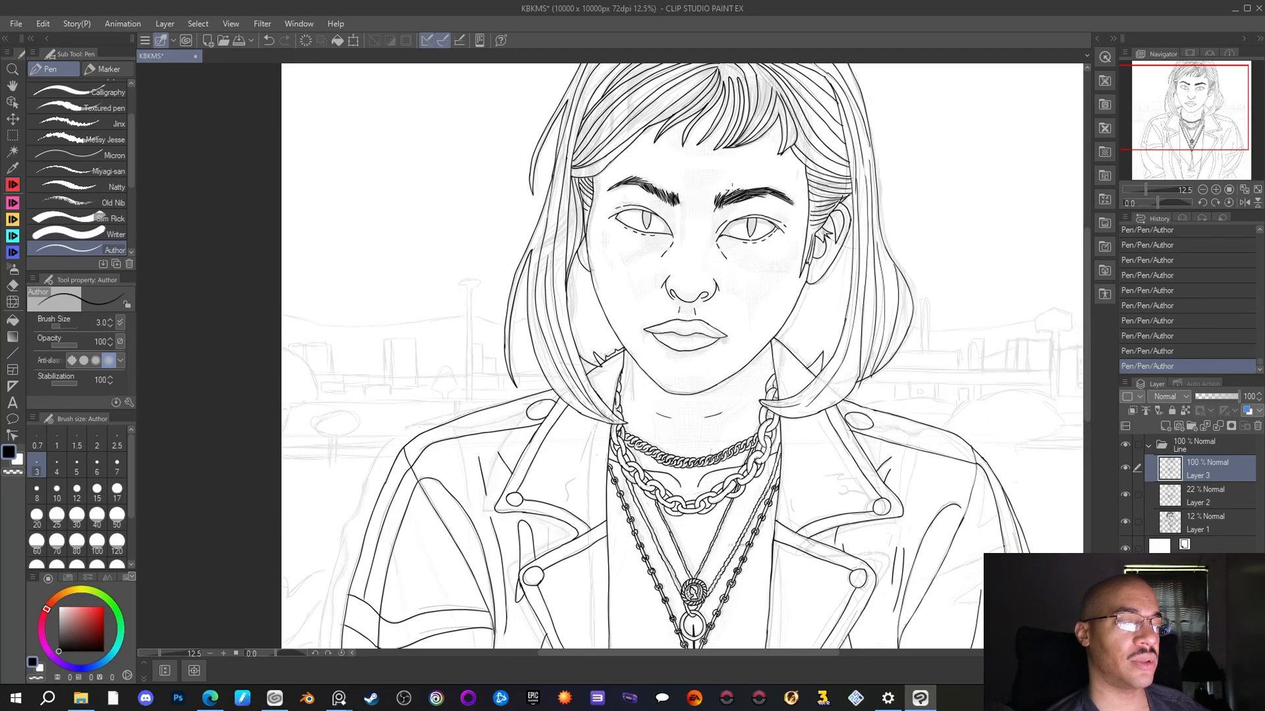
{"action": "left_click_drag", "start_coordinate": [1211, 102], "coordinate": [1219, 93]}
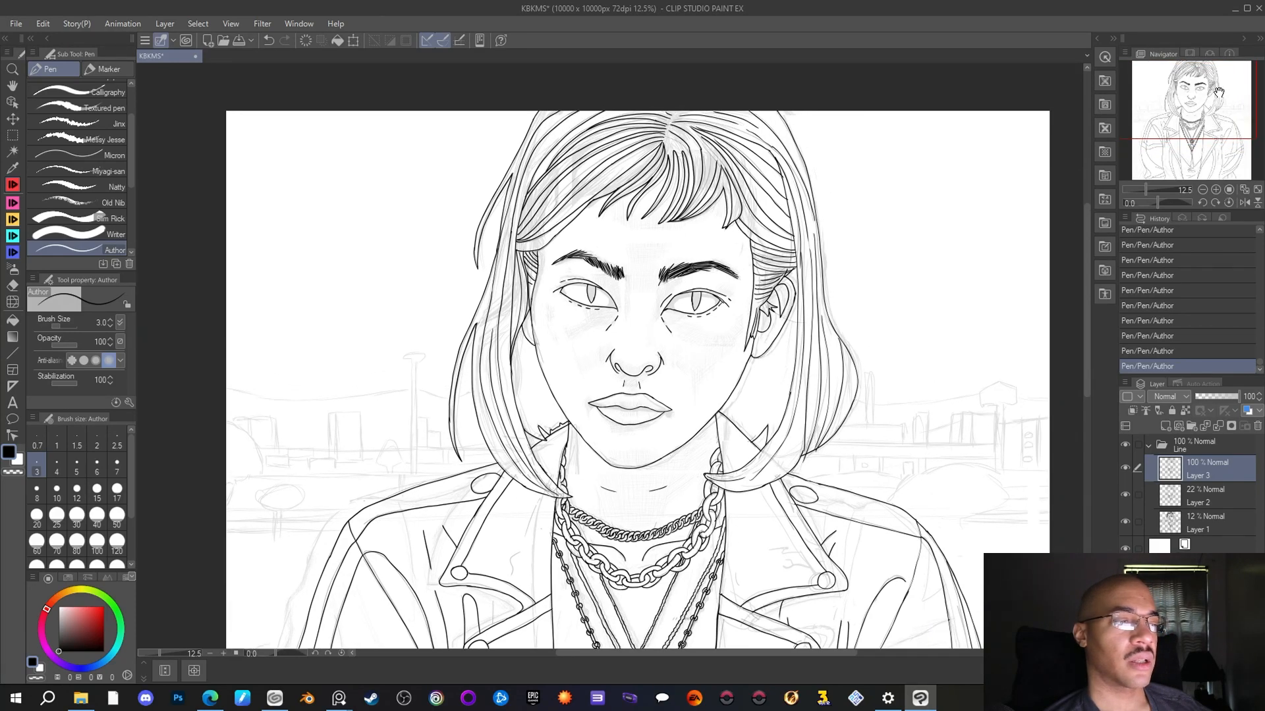
Toggle the visibility of the 22% opacity sketch, Layer 2, to compare, and leave it hidden
{"action": "left_click", "coordinate": [1124, 496]}
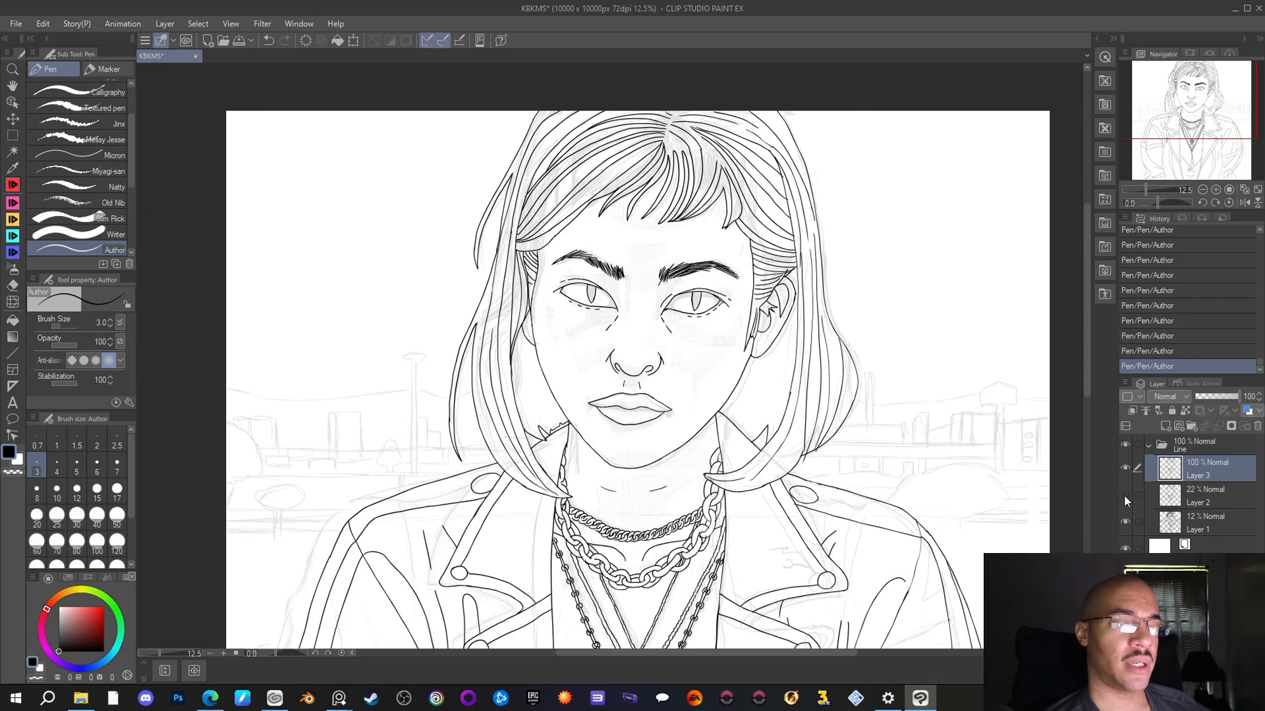
{"action": "left_click", "coordinate": [1124, 495]}
{"action": "left_click", "coordinate": [1124, 496]}
{"action": "left_click", "coordinate": [1123, 495]}
{"action": "left_click", "coordinate": [1124, 495]}
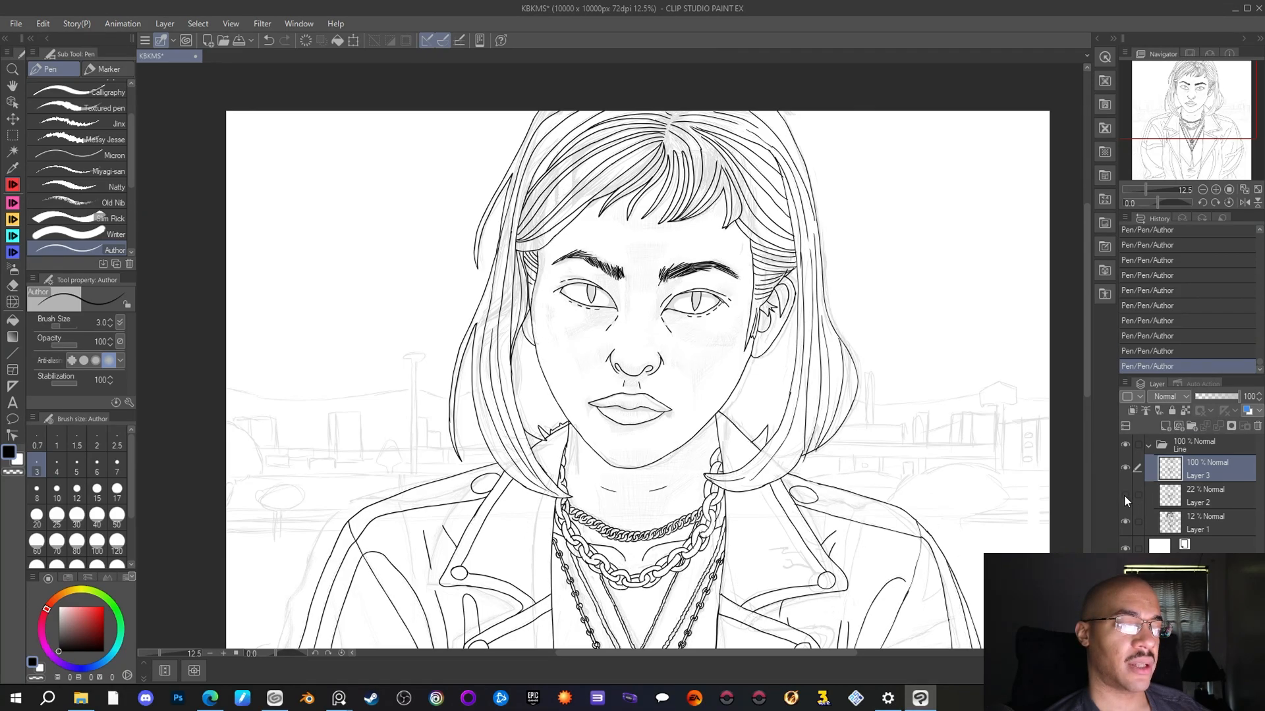
Examine the face, hair and jacket line art with the Layer 2 sketch hidden, both as a whole and close up
{"action": "scroll", "coordinate": [995, 518], "scroll_direction": "down", "scroll_amount": 7}
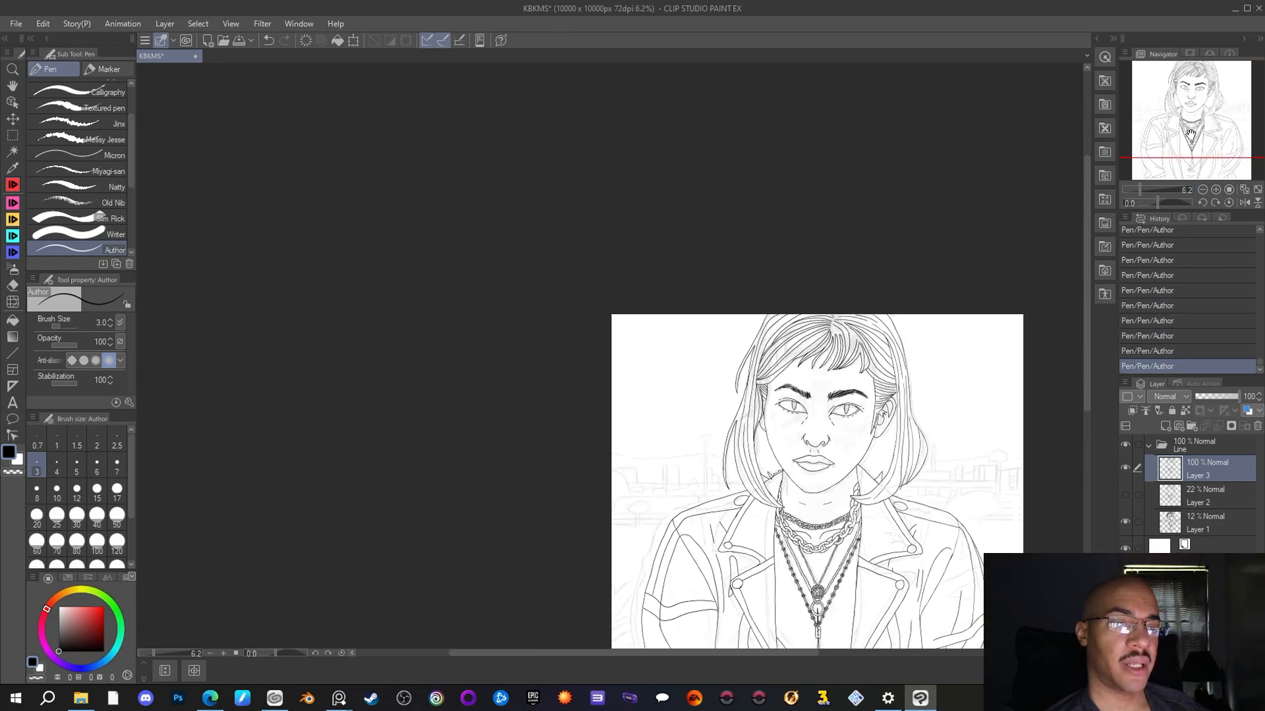
{"action": "mouse_move", "coordinate": [1193, 135]}
{"action": "left_mouse_down"}
{"action": "mouse_move", "coordinate": [1203, 166]}
{"action": "mouse_move", "coordinate": [1231, 166]}
{"action": "left_mouse_up"}
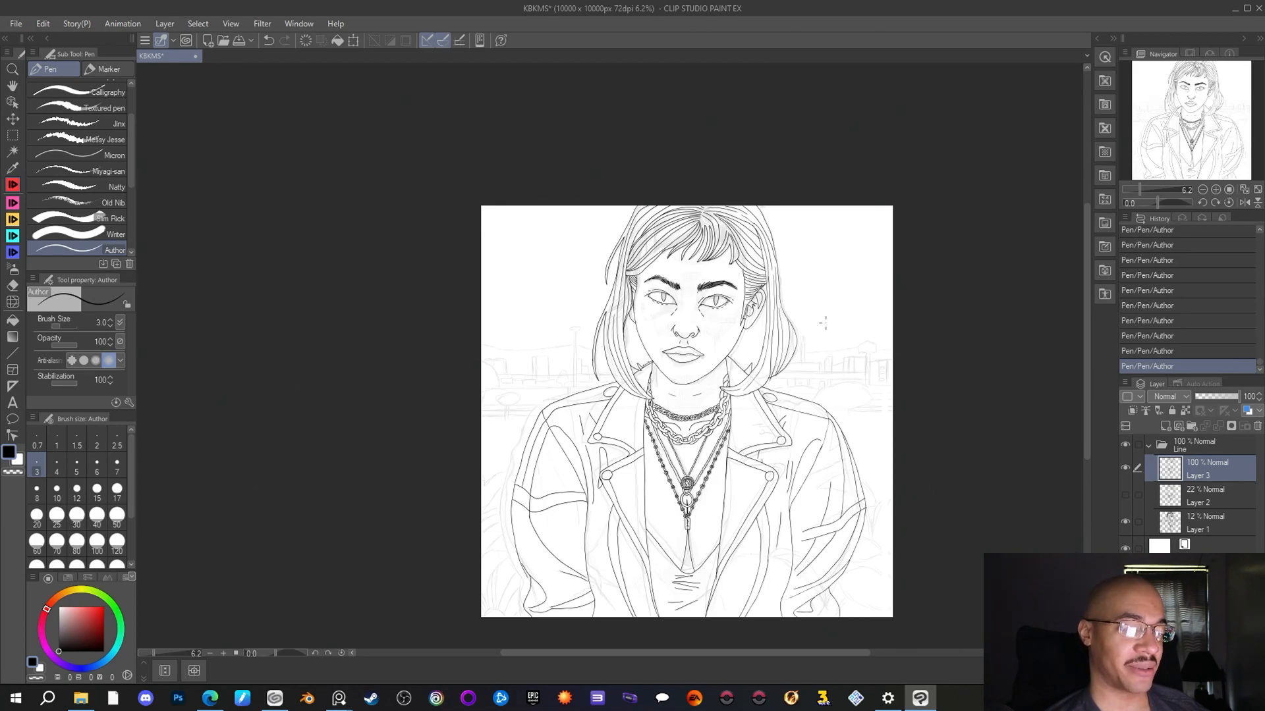
{"action": "scroll", "coordinate": [710, 534], "scroll_direction": "up", "scroll_amount": 2}
{"action": "scroll", "coordinate": [813, 429], "scroll_direction": "up", "scroll_amount": 1}
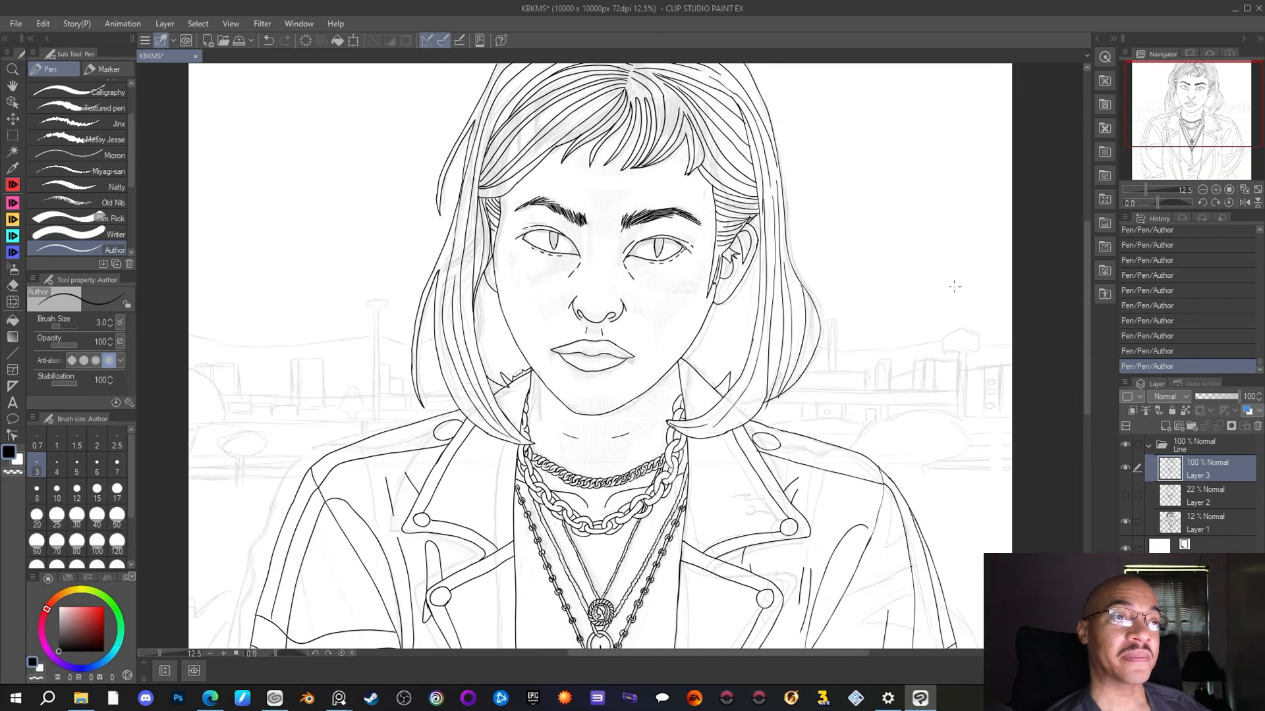
{"action": "left_click_drag", "start_coordinate": [1220, 119], "coordinate": [1218, 117]}
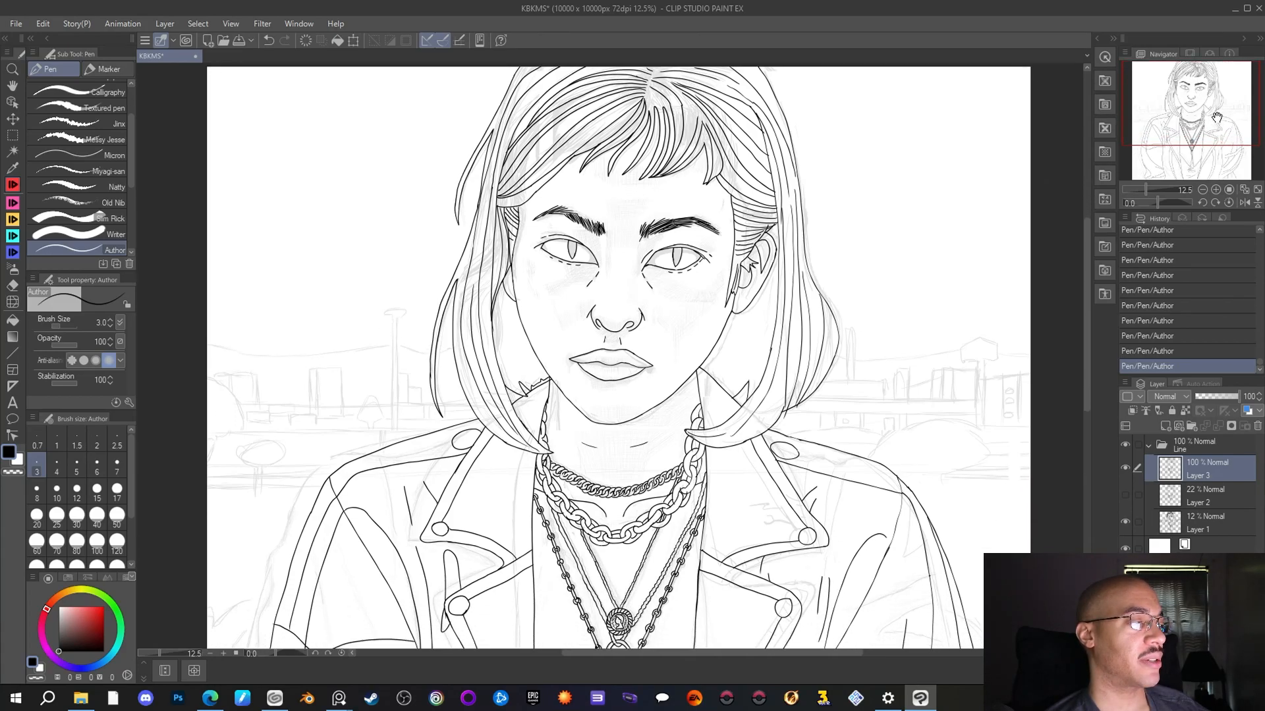
{"action": "scroll", "coordinate": [525, 301], "scroll_direction": "up", "scroll_amount": 1}
{"action": "scroll", "coordinate": [525, 300], "scroll_direction": "up", "scroll_amount": 4}
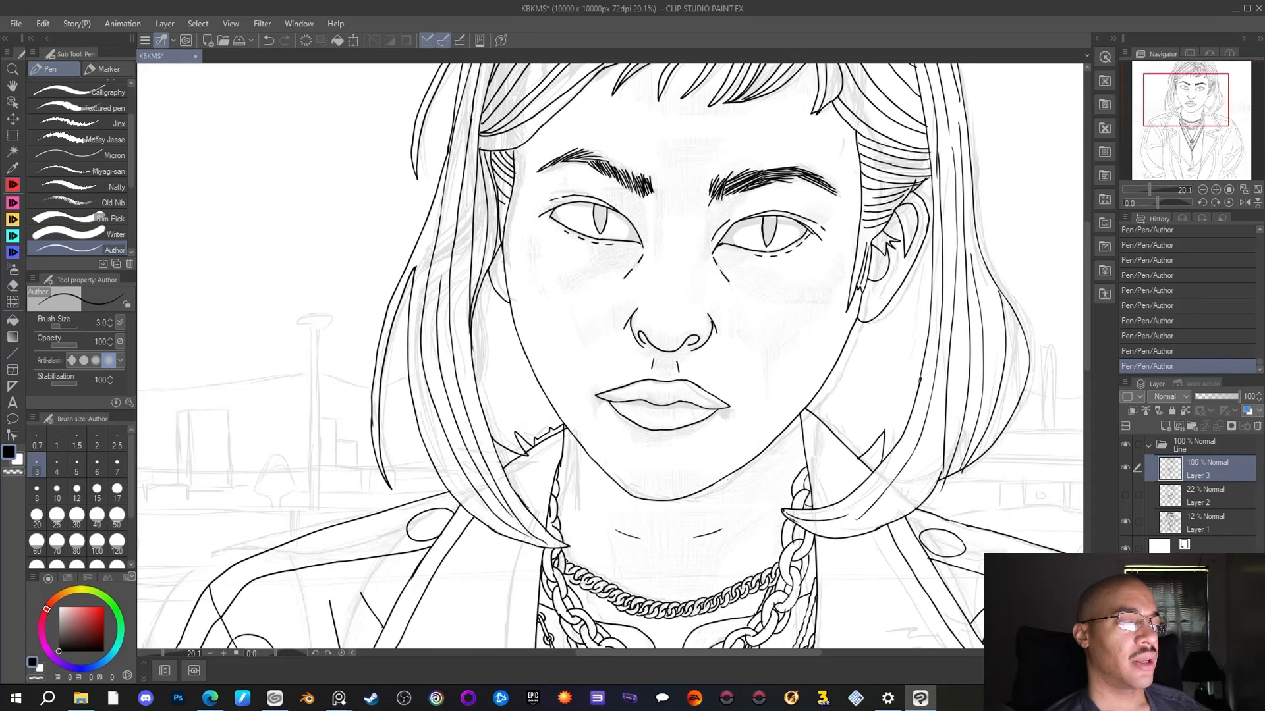
{"action": "mouse_move", "coordinate": [1218, 97]}
{"action": "left_mouse_down"}
{"action": "mouse_move", "coordinate": [1225, 88]}
{"action": "mouse_move", "coordinate": [1190, 98]}
{"action": "mouse_move", "coordinate": [1202, 100]}
{"action": "left_mouse_up"}
{"action": "scroll", "coordinate": [931, 203], "scroll_direction": "down", "scroll_amount": 5}
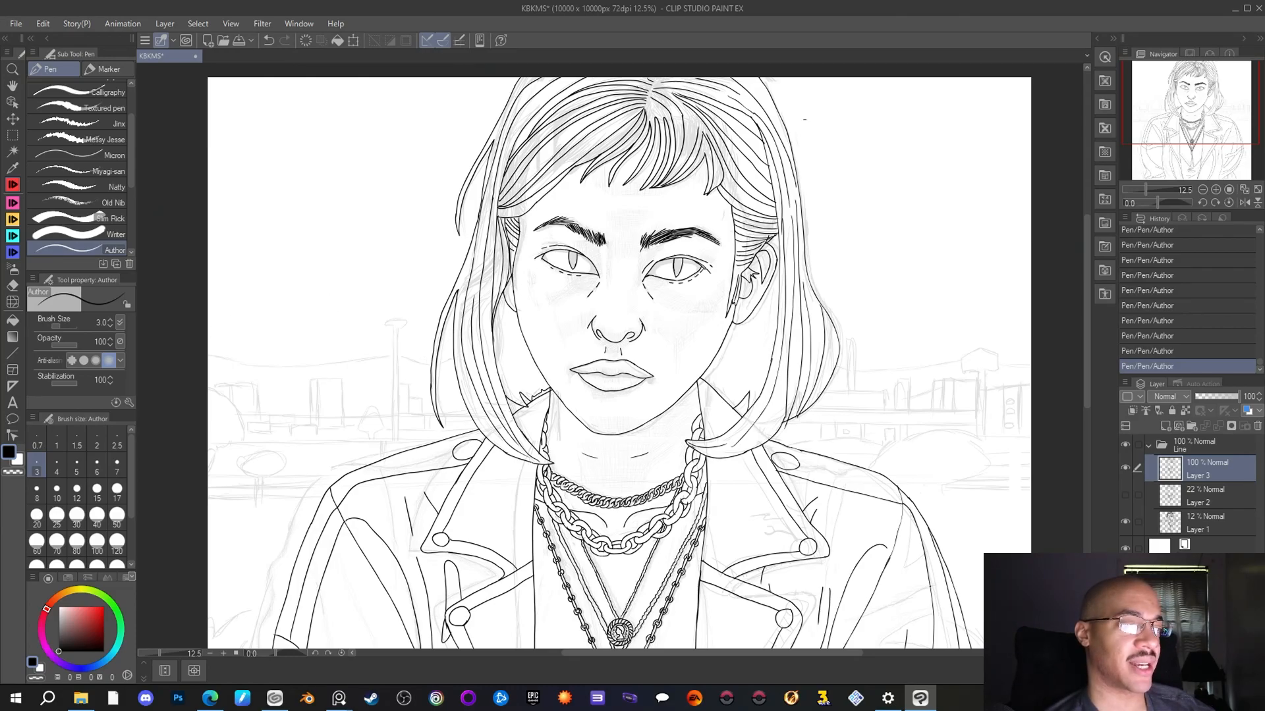
{"action": "left_click_drag", "start_coordinate": [1181, 103], "coordinate": [1181, 95]}
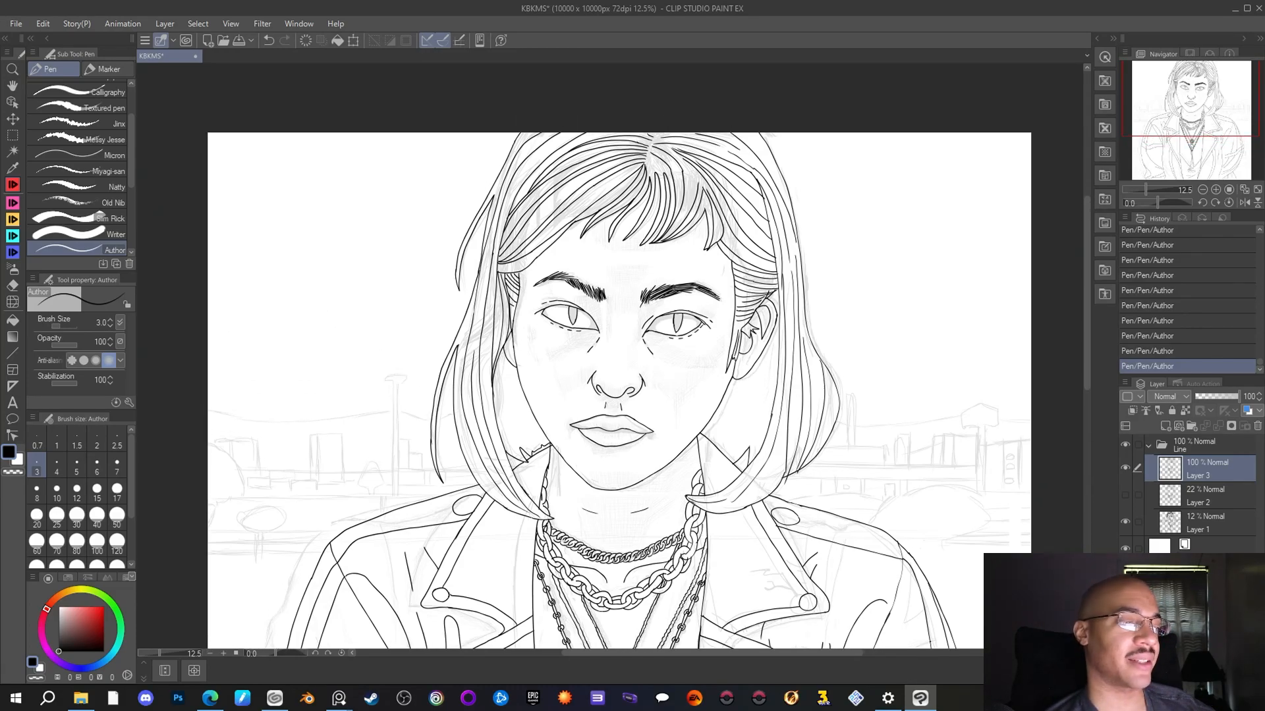
{"action": "scroll", "coordinate": [1186, 98], "scroll_direction": "up", "scroll_amount": 2}
{"action": "left_click_drag", "start_coordinate": [1196, 99], "coordinate": [1199, 97]}
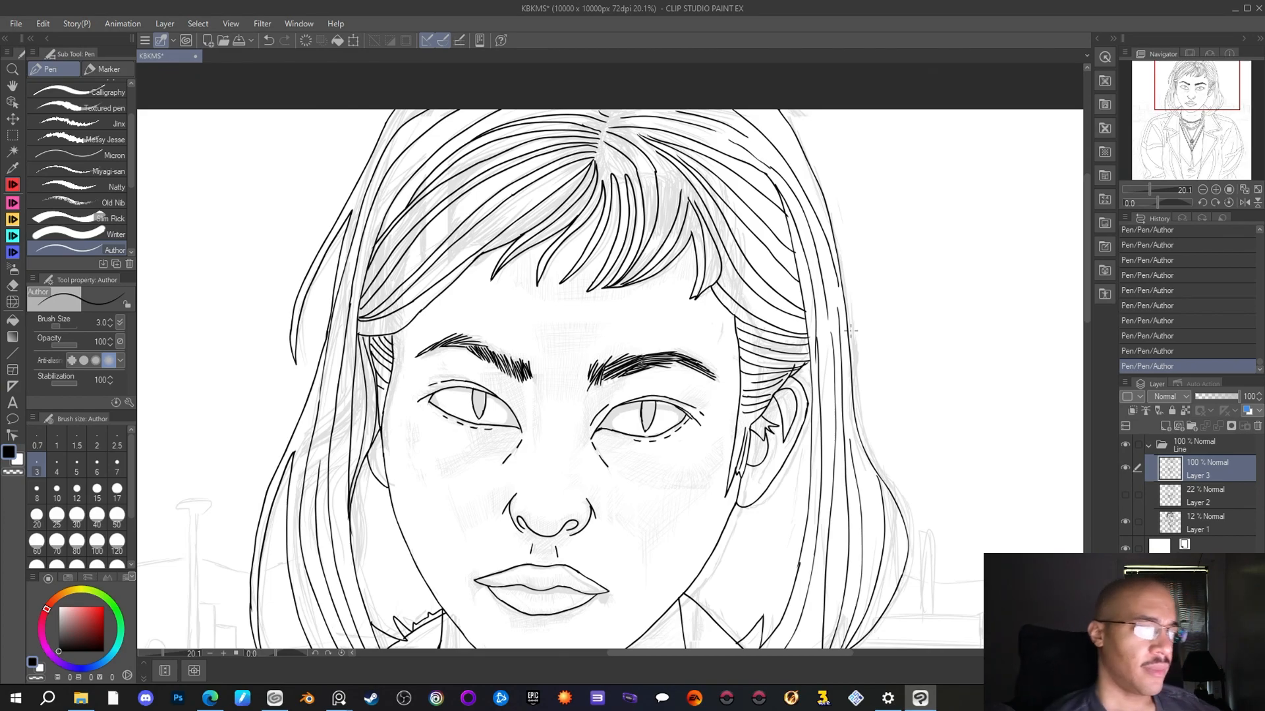
{"action": "scroll", "coordinate": [850, 329], "scroll_direction": "down", "scroll_amount": 2}
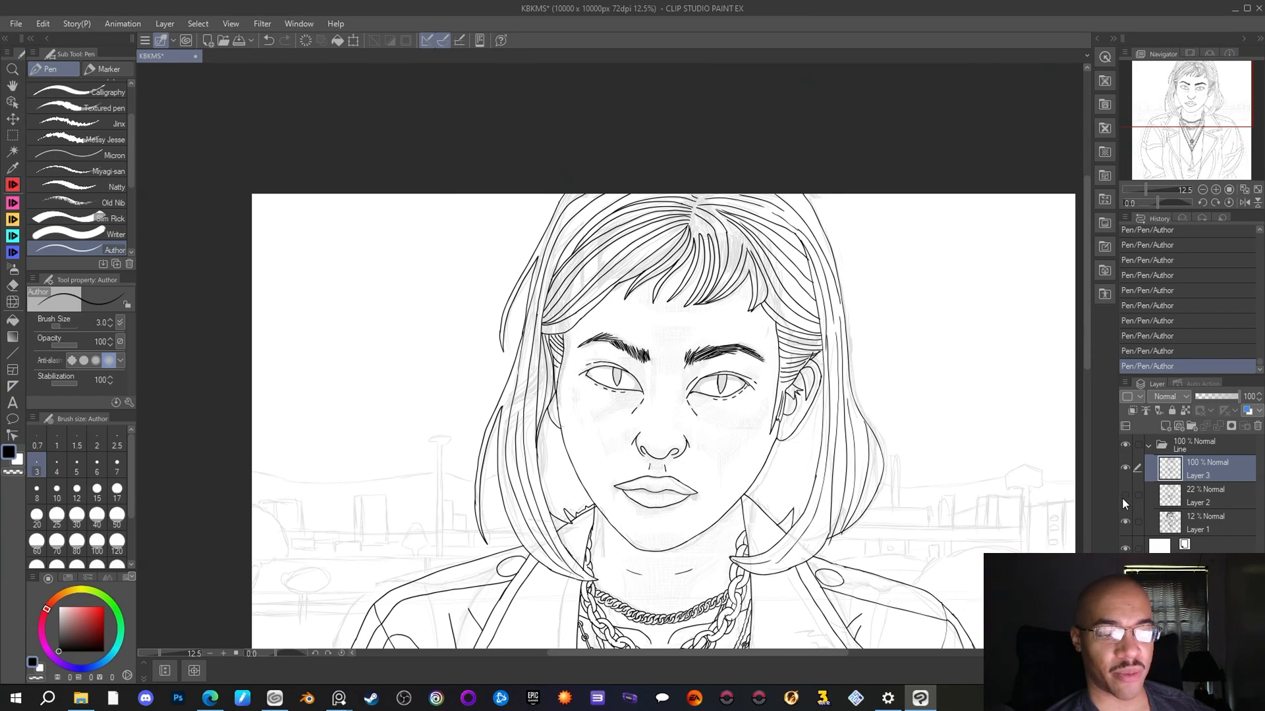
Hide the Layer 1 sketch to check the ink lines of the whole figure alone, and show it again
{"action": "left_click", "coordinate": [1124, 522]}
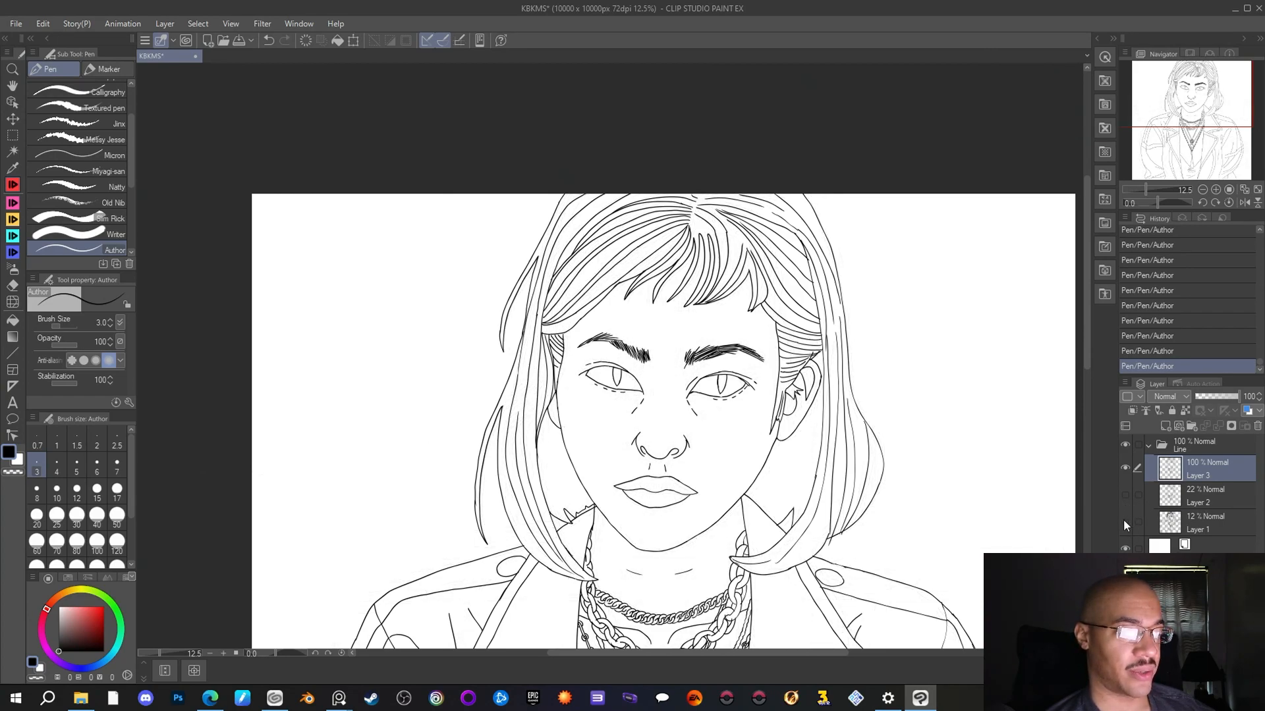
{"action": "scroll", "coordinate": [902, 546], "scroll_direction": "down", "scroll_amount": 3}
{"action": "mouse_move", "coordinate": [1206, 164]}
{"action": "left_mouse_down"}
{"action": "mouse_move", "coordinate": [1219, 145]}
{"action": "mouse_move", "coordinate": [1191, 110]}
{"action": "left_mouse_up"}
{"action": "left_click", "coordinate": [1127, 520]}
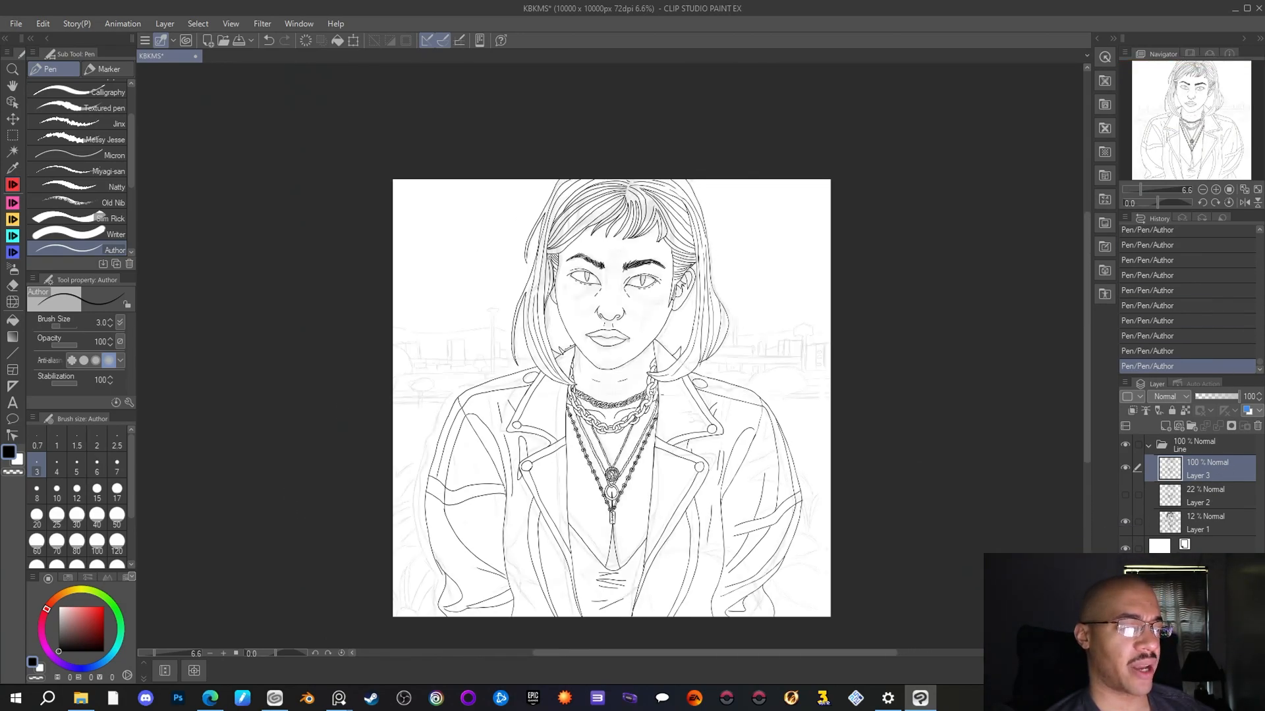
Examine the full composition against the faint Layer 1 background sketch and inspect the fringe and eyebrows up close
{"action": "scroll", "coordinate": [390, 428], "scroll_direction": "up", "scroll_amount": 4}
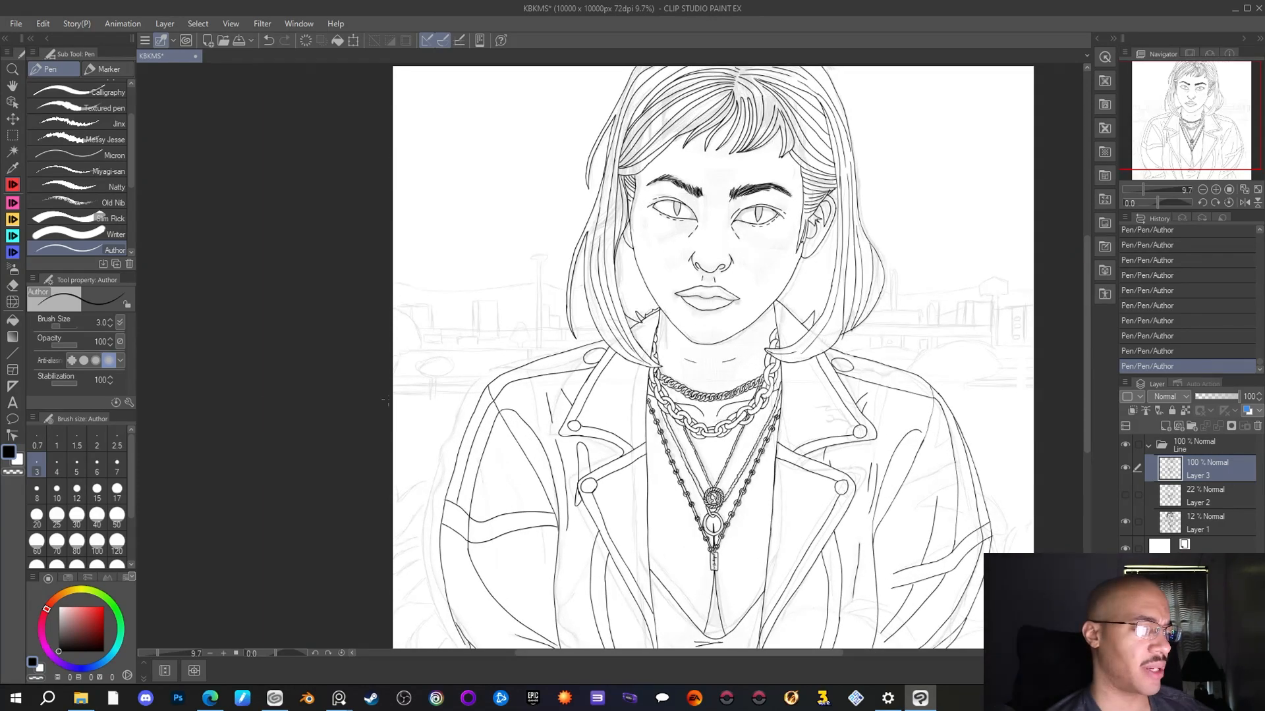
{"action": "scroll", "coordinate": [598, 351], "scroll_direction": "down", "scroll_amount": 3}
{"action": "left_click_drag", "start_coordinate": [872, 221], "coordinate": [875, 247]}
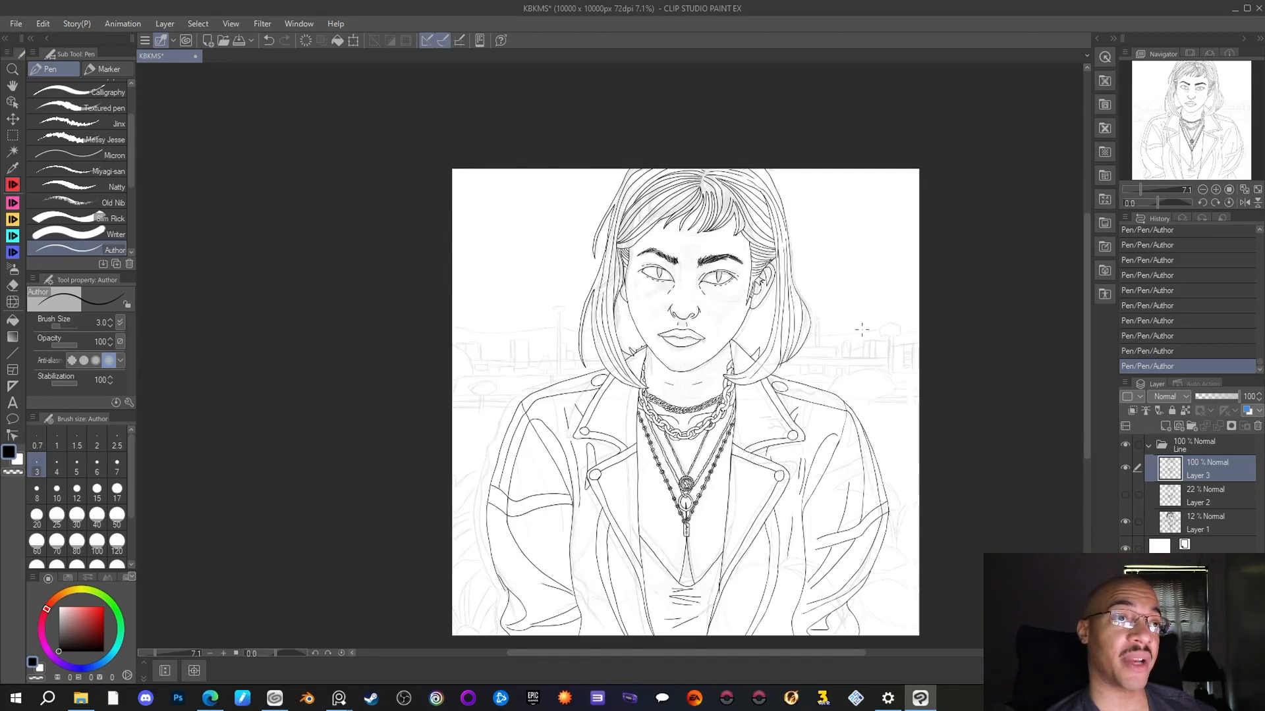
{"action": "scroll", "coordinate": [869, 290], "scroll_direction": "up", "scroll_amount": 1}
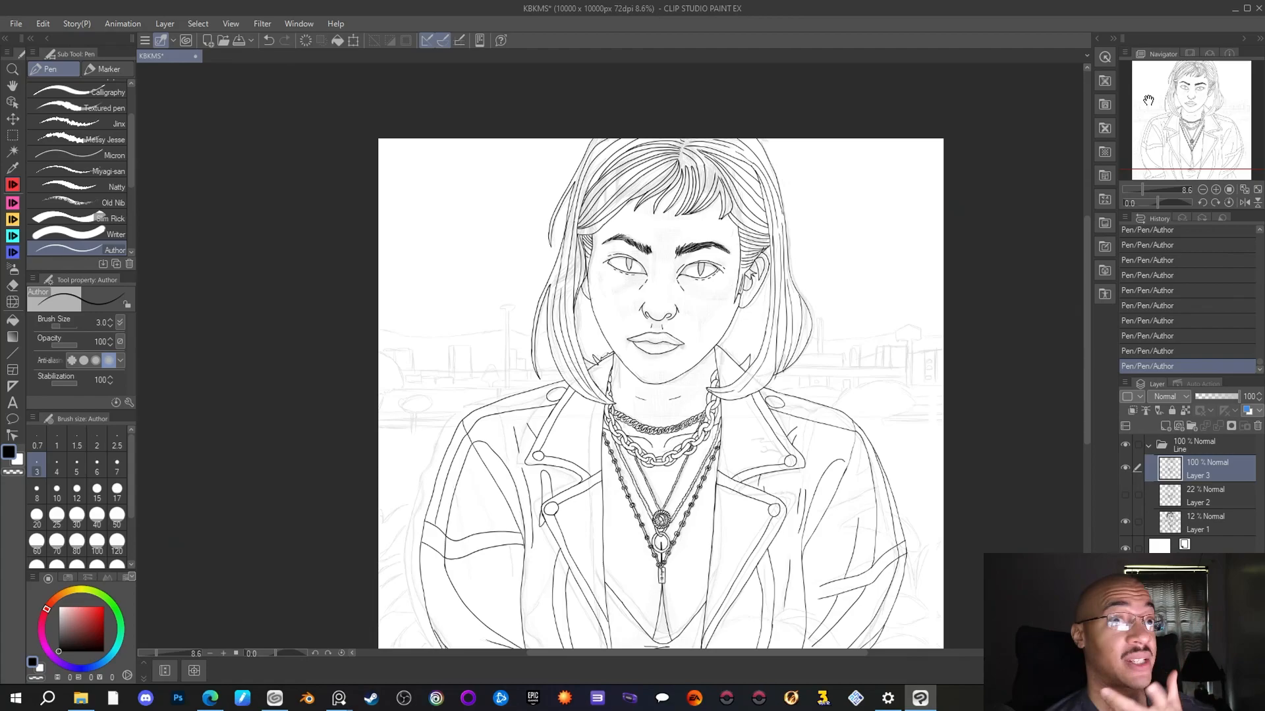
{"action": "scroll", "coordinate": [898, 299], "scroll_direction": "down", "scroll_amount": 1}
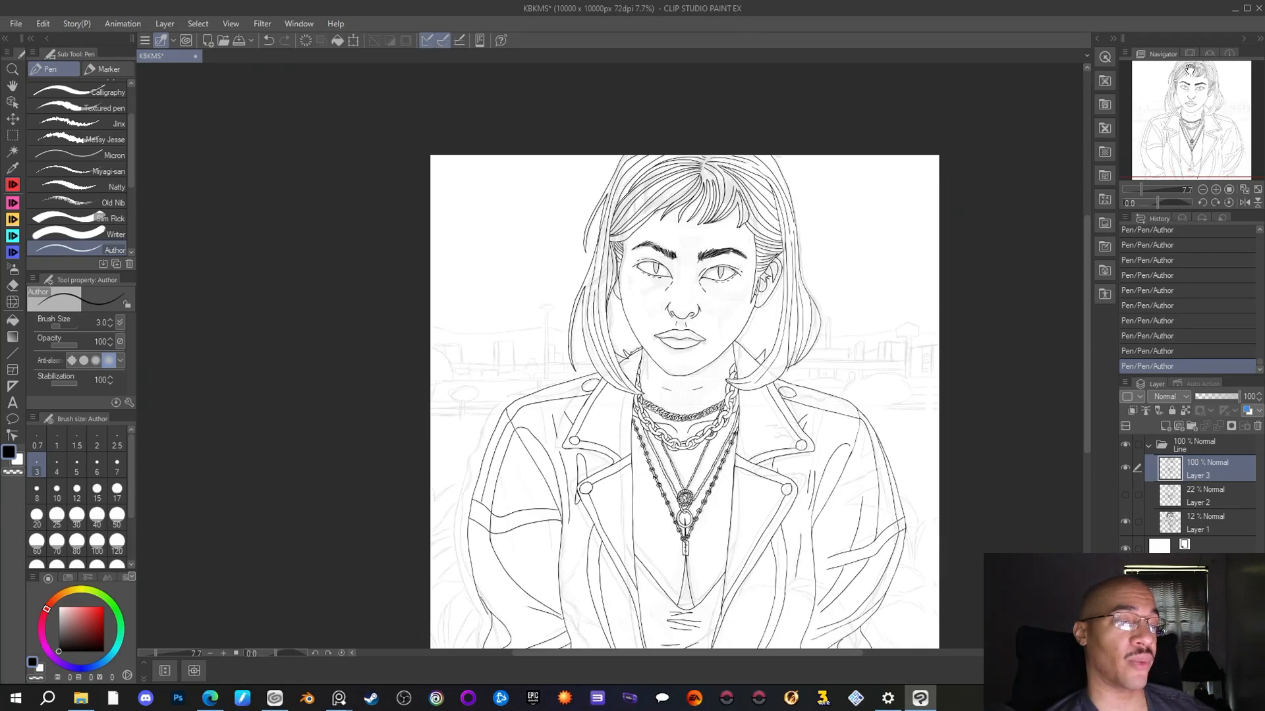
{"action": "left_click_drag", "start_coordinate": [1192, 110], "coordinate": [1192, 122]}
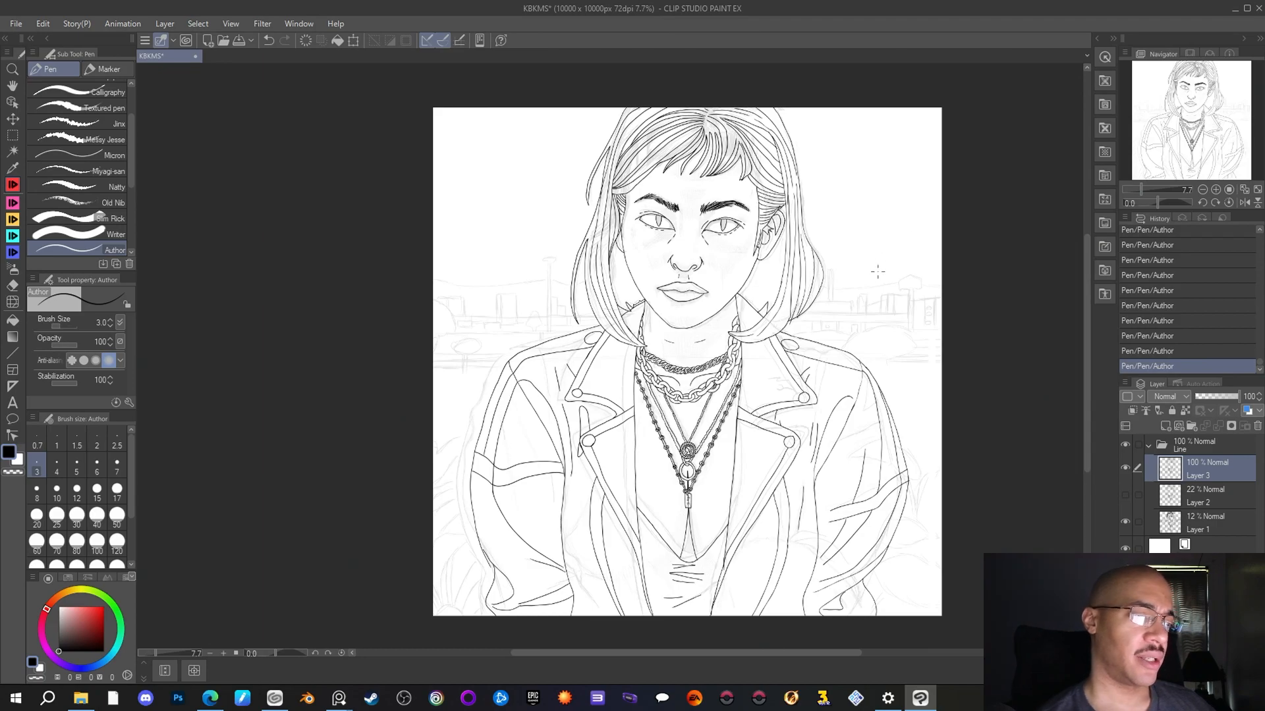
{"action": "scroll", "coordinate": [836, 257], "scroll_direction": "up", "scroll_amount": 3}
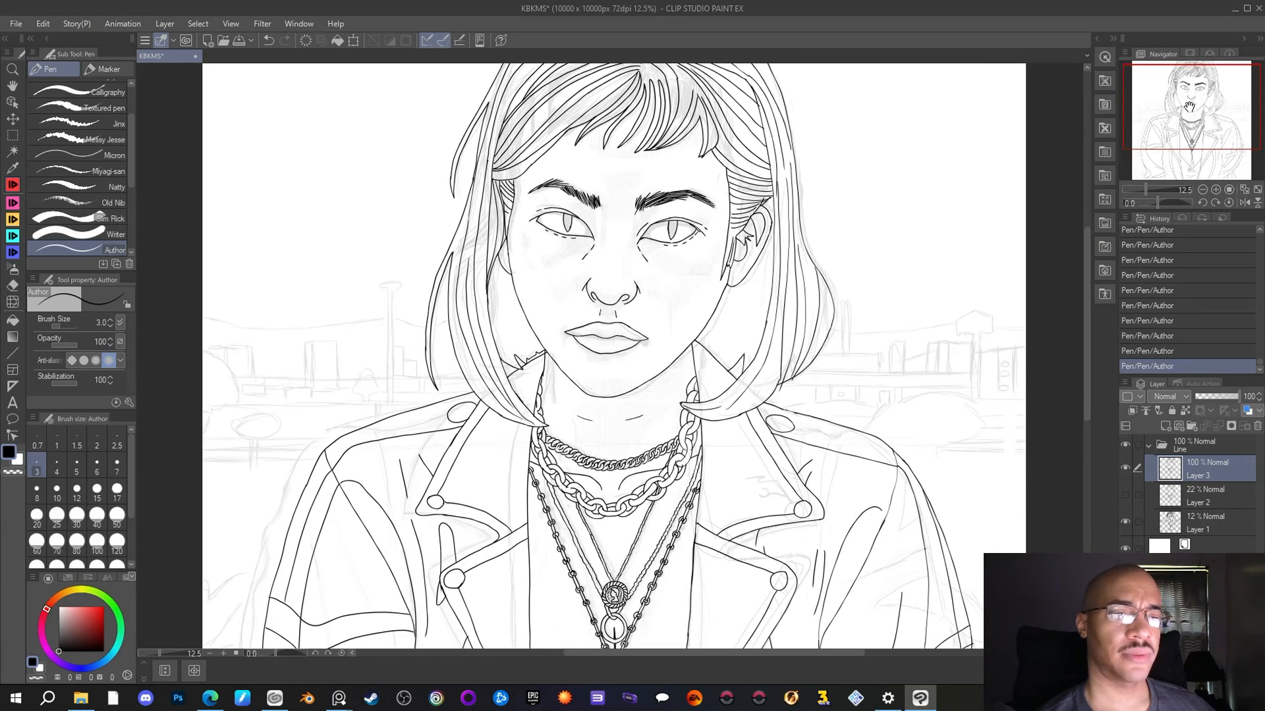
{"action": "left_click_drag", "start_coordinate": [1192, 112], "coordinate": [1182, 96]}
{"action": "scroll", "coordinate": [672, 142], "scroll_direction": "up", "scroll_amount": 4}
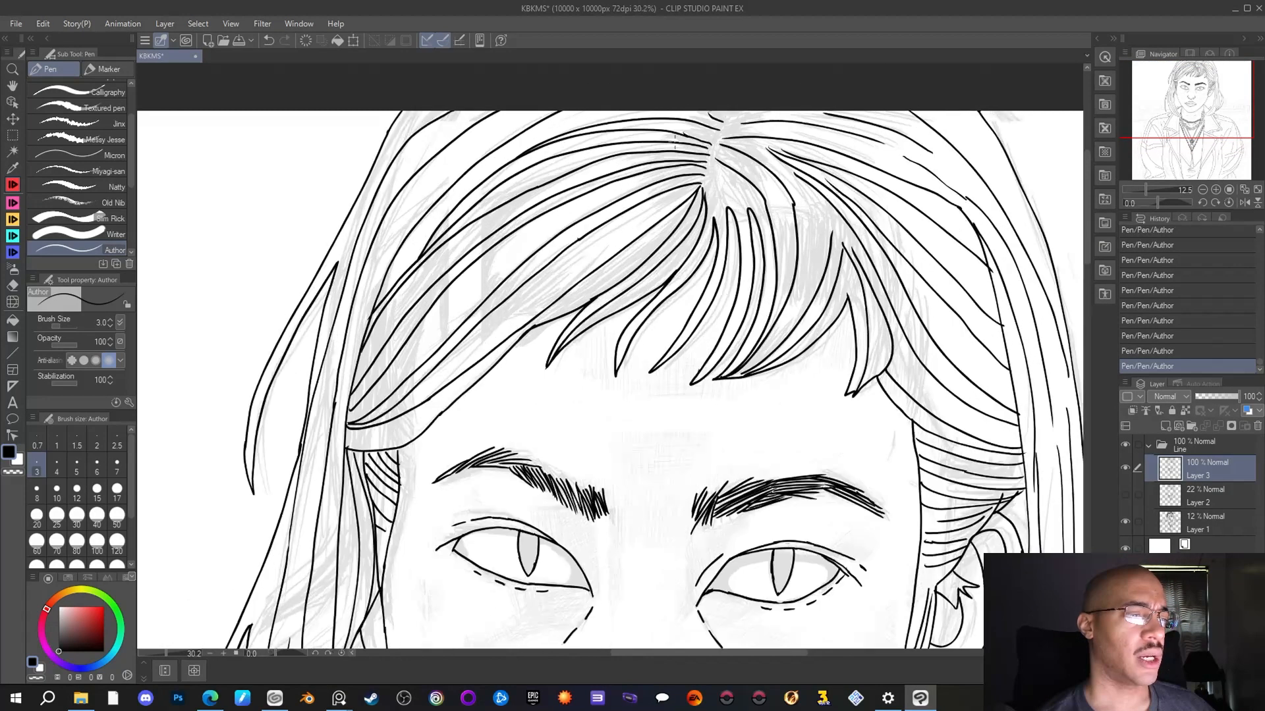
Set the Author pen's brush size to 7
{"action": "left_click", "coordinate": [110, 319]}
{"action": "left_click", "coordinate": [109, 320]}
{"action": "left_click", "coordinate": [109, 319]}
{"action": "left_click", "coordinate": [109, 319]}
{"action": "scroll", "coordinate": [491, 301], "scroll_direction": "down", "scroll_amount": 4}
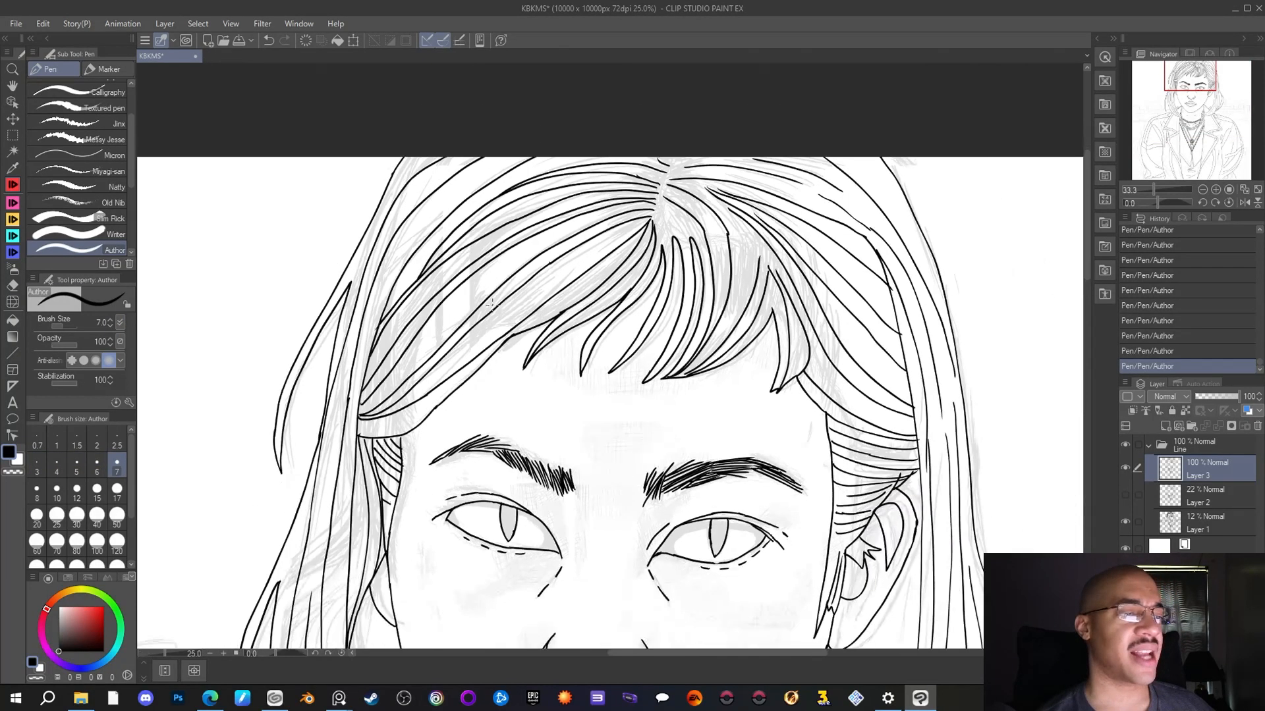
{"action": "scroll", "coordinate": [490, 302], "scroll_direction": "up", "scroll_amount": 4}
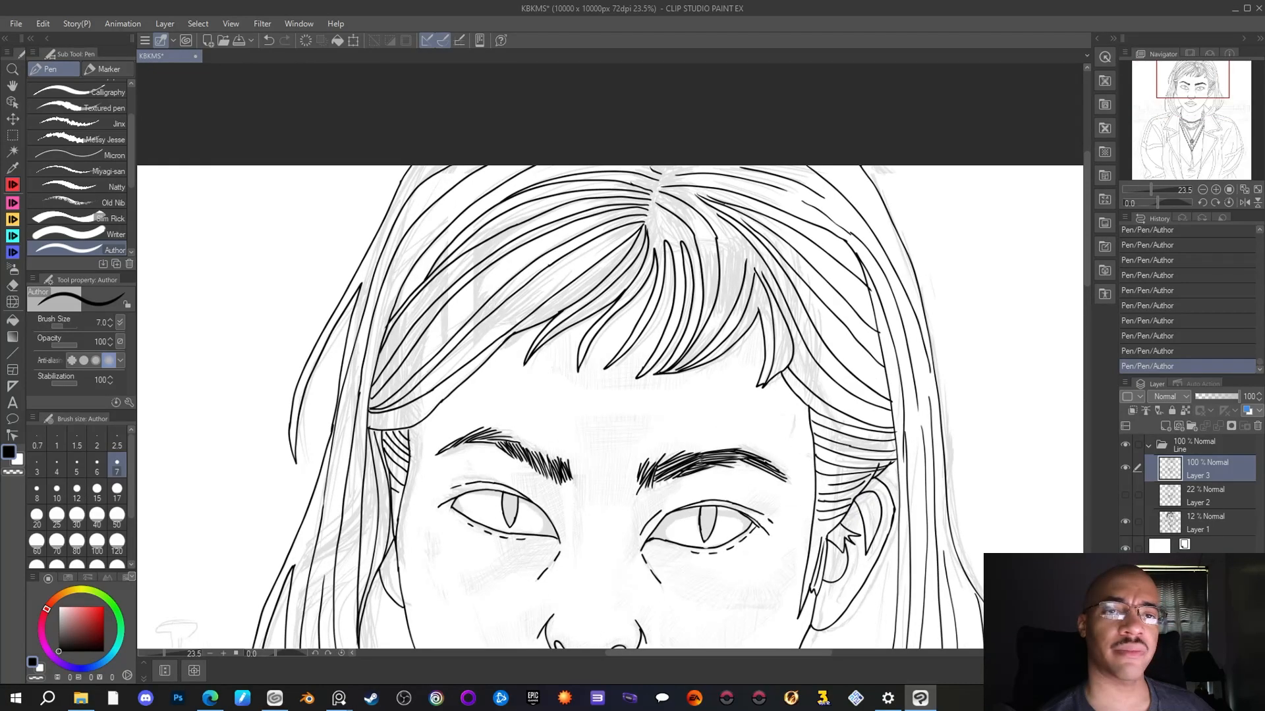
{"action": "scroll", "coordinate": [761, 290], "scroll_direction": "down", "scroll_amount": 3}
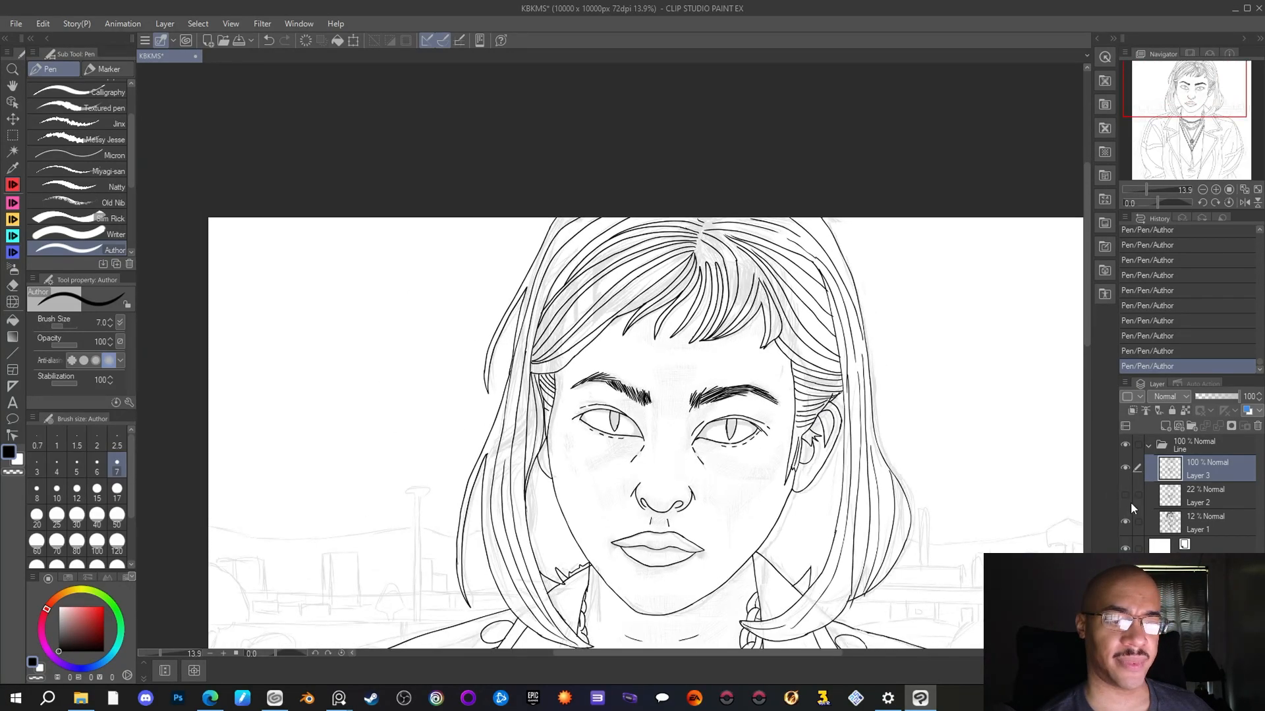
Toggle the Layer 3 line art's visibility to check it, and add a new vector layer above it in the Line folder
{"action": "left_click", "coordinate": [1125, 467]}
{"action": "left_click", "coordinate": [1125, 468]}
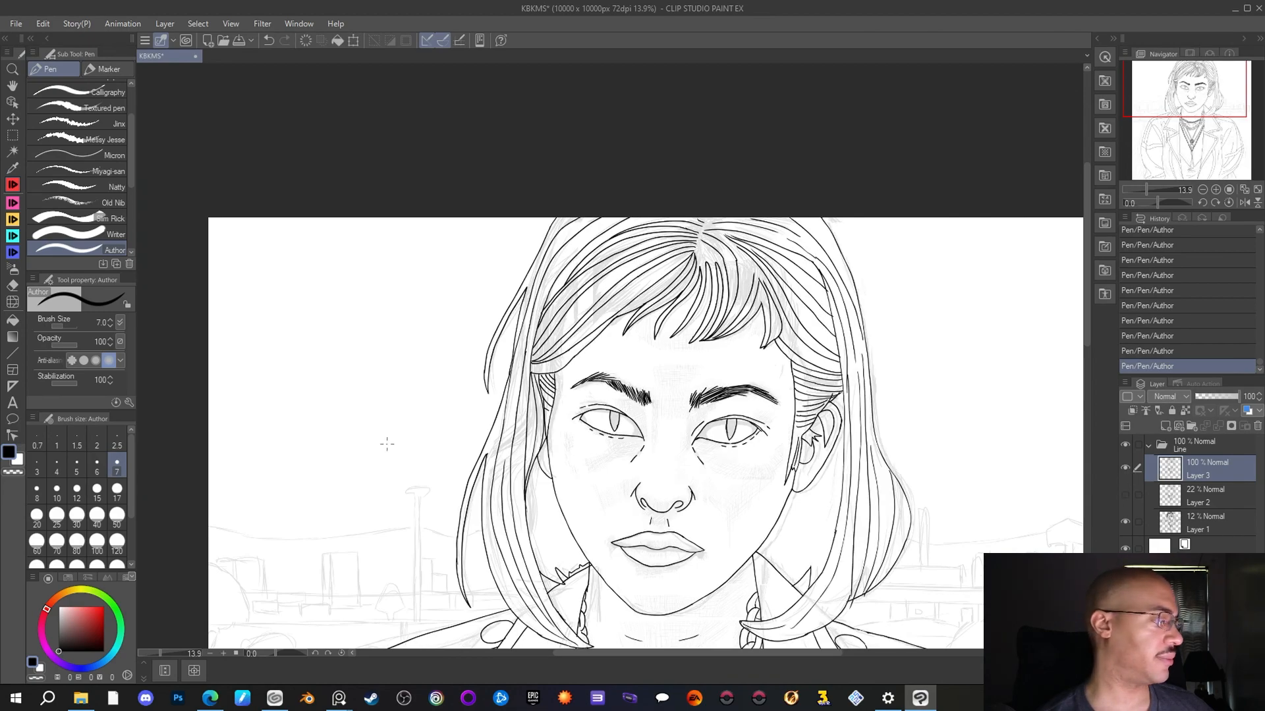
{"action": "left_click", "coordinate": [1182, 427]}
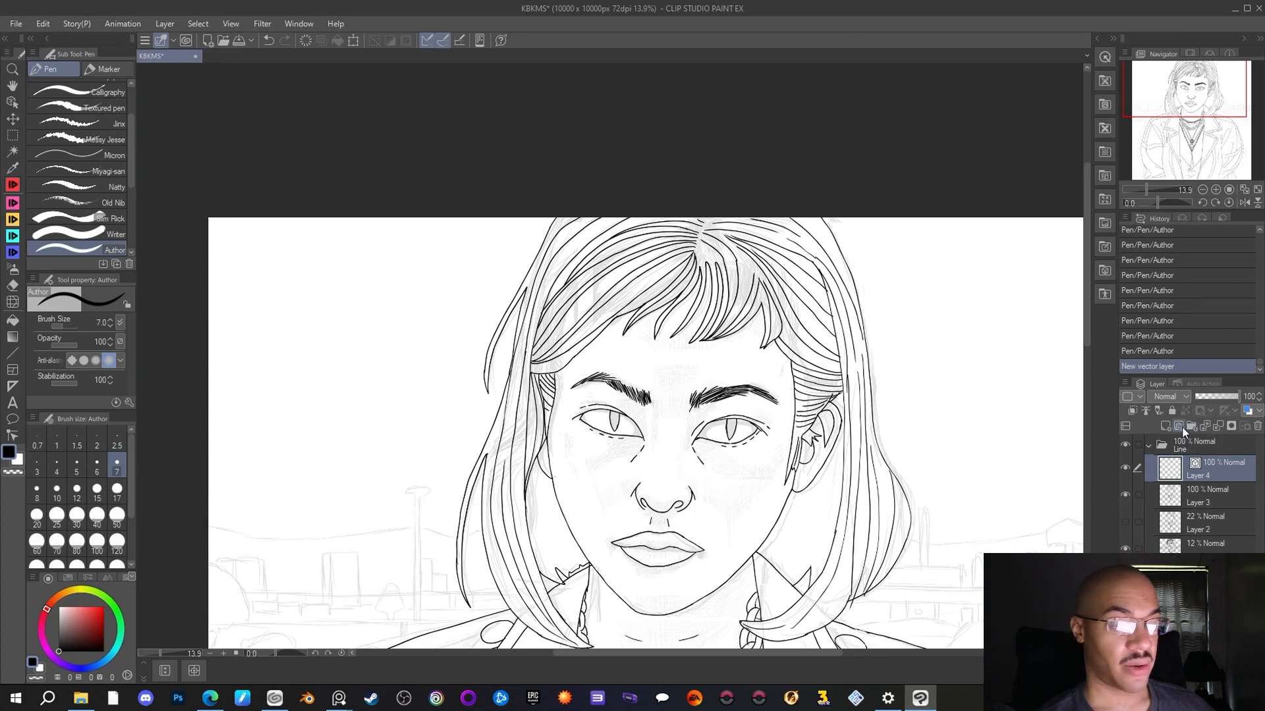
{"action": "left_click", "coordinate": [1124, 469]}
{"action": "left_click", "coordinate": [1124, 471]}
Ink dense black strokes on the new vector layer at the top of the hair parting, tapering outward along the swept strands
{"action": "scroll", "coordinate": [906, 488], "scroll_direction": "down", "scroll_amount": 2}
{"action": "mouse_move", "coordinate": [1183, 99]}
{"action": "left_mouse_down"}
{"action": "mouse_move", "coordinate": [1188, 174]}
{"action": "mouse_move", "coordinate": [1182, 101]}
{"action": "left_mouse_up"}
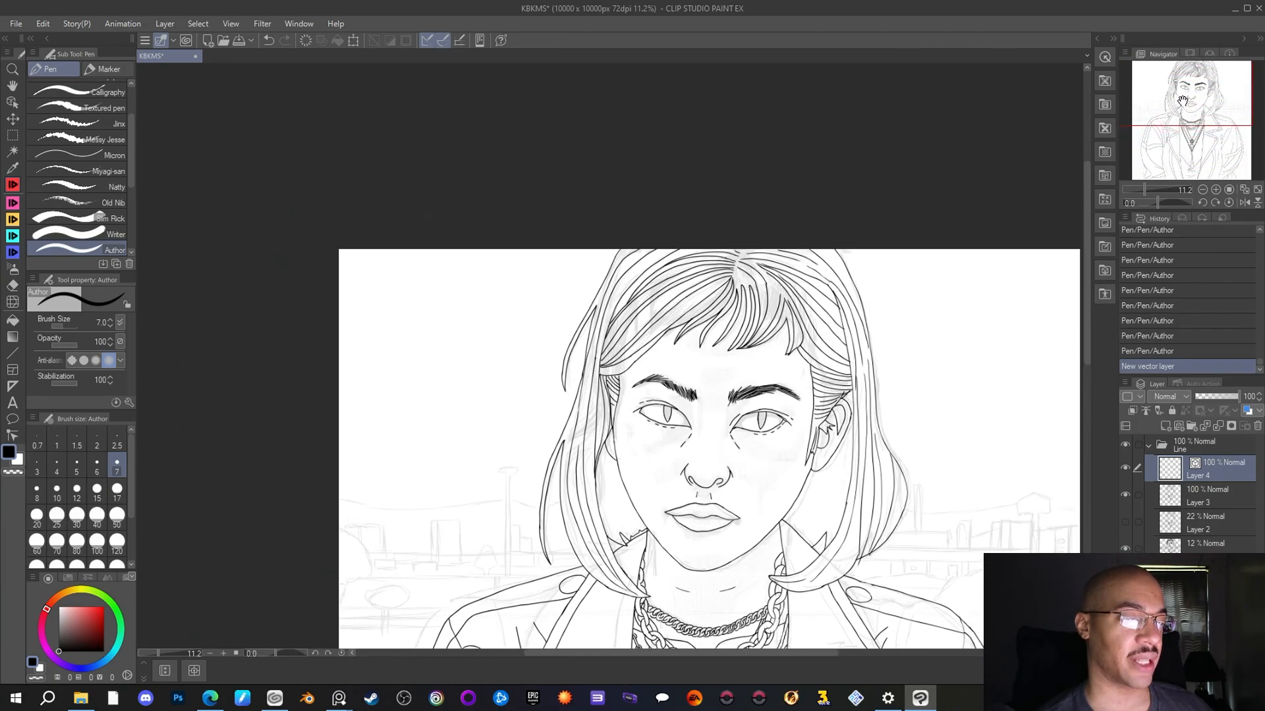
{"action": "scroll", "coordinate": [536, 262], "scroll_direction": "up", "scroll_amount": 5}
{"action": "scroll", "coordinate": [537, 262], "scroll_direction": "up", "scroll_amount": 1}
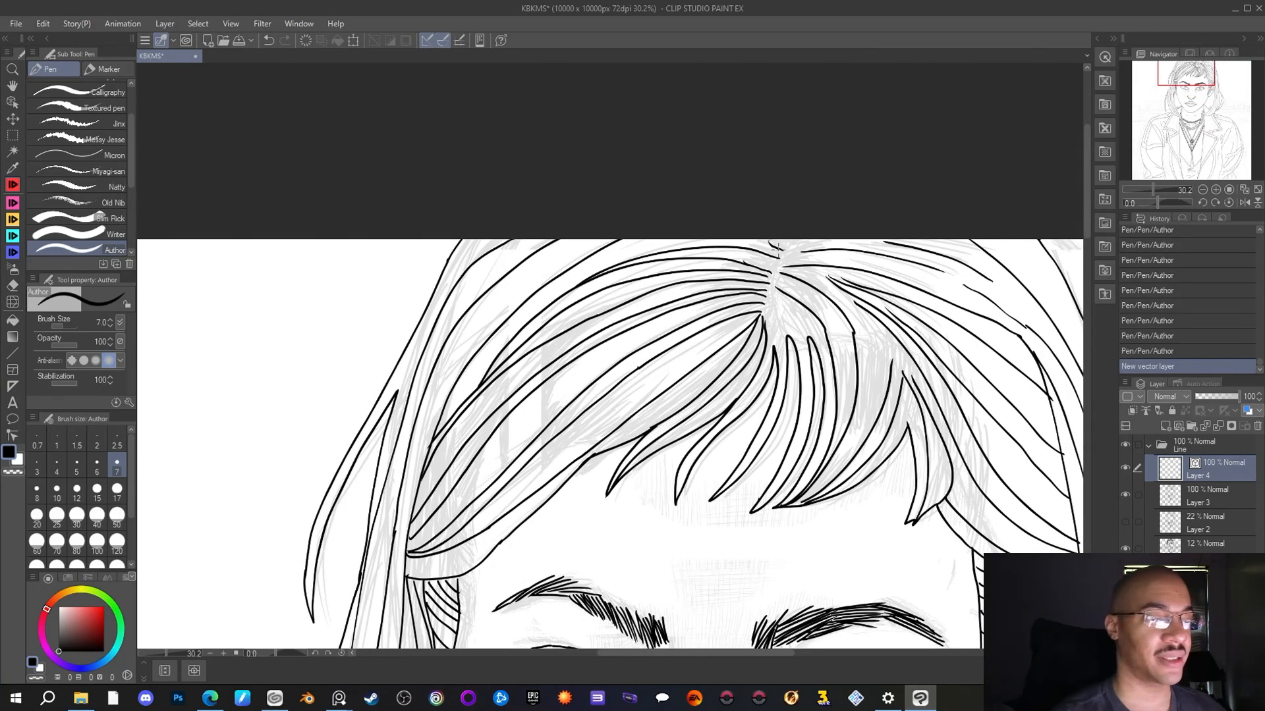
{"action": "left_click_drag", "start_coordinate": [776, 248], "coordinate": [750, 238]}
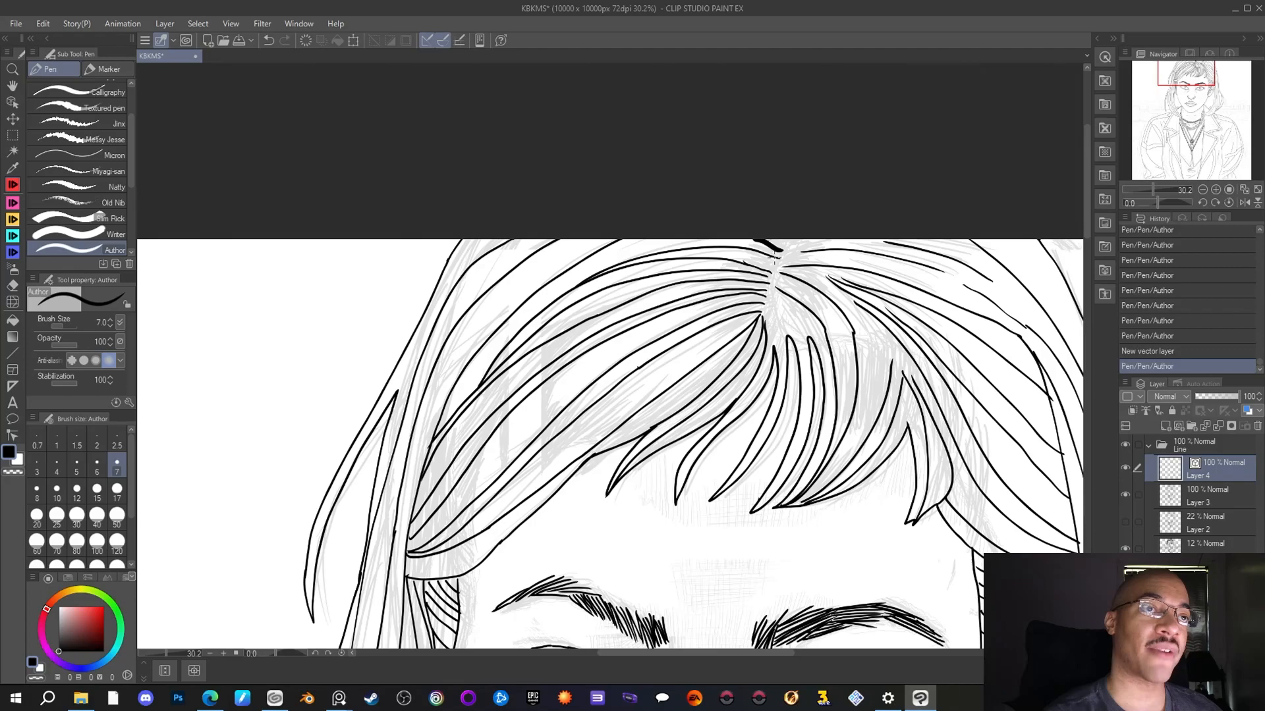
{"action": "mouse_move", "coordinate": [757, 248]}
{"action": "left_mouse_down"}
{"action": "mouse_move", "coordinate": [784, 252]}
{"action": "mouse_move", "coordinate": [698, 253]}
{"action": "mouse_move", "coordinate": [750, 249]}
{"action": "mouse_move", "coordinate": [701, 253]}
{"action": "mouse_move", "coordinate": [773, 270]}
{"action": "left_mouse_up"}
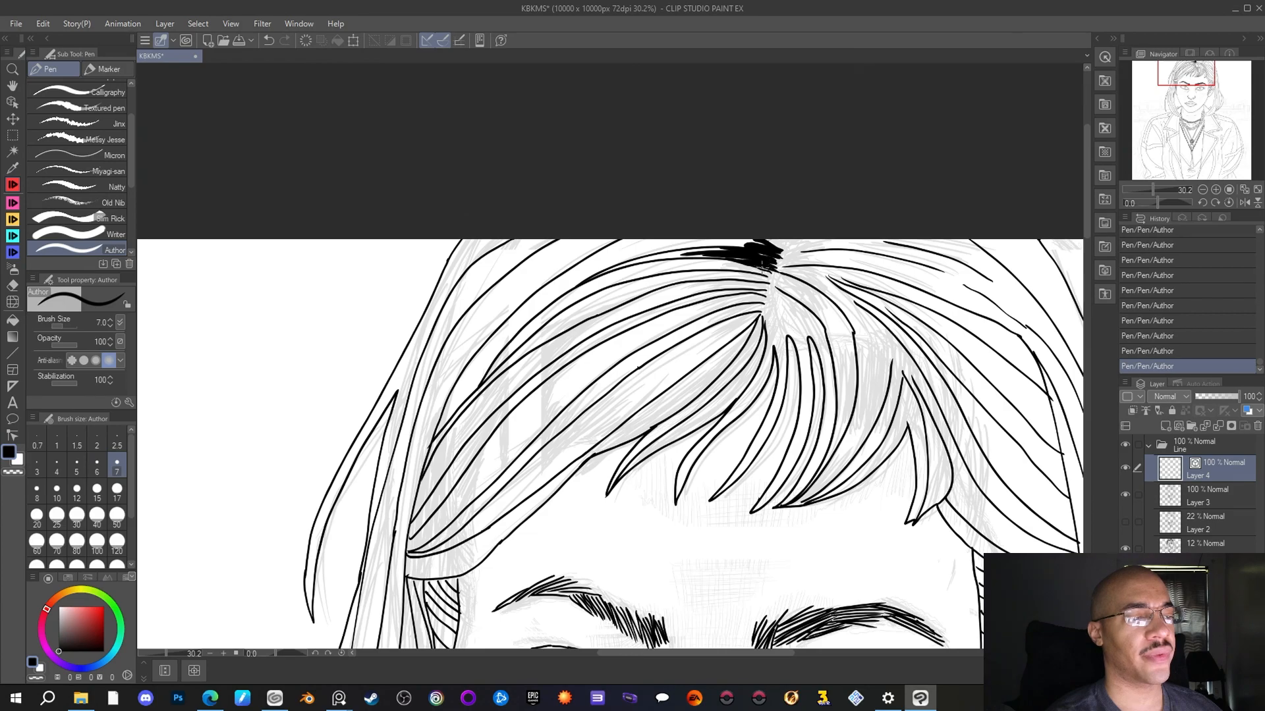
{"action": "left_click_drag", "start_coordinate": [728, 263], "coordinate": [666, 266]}
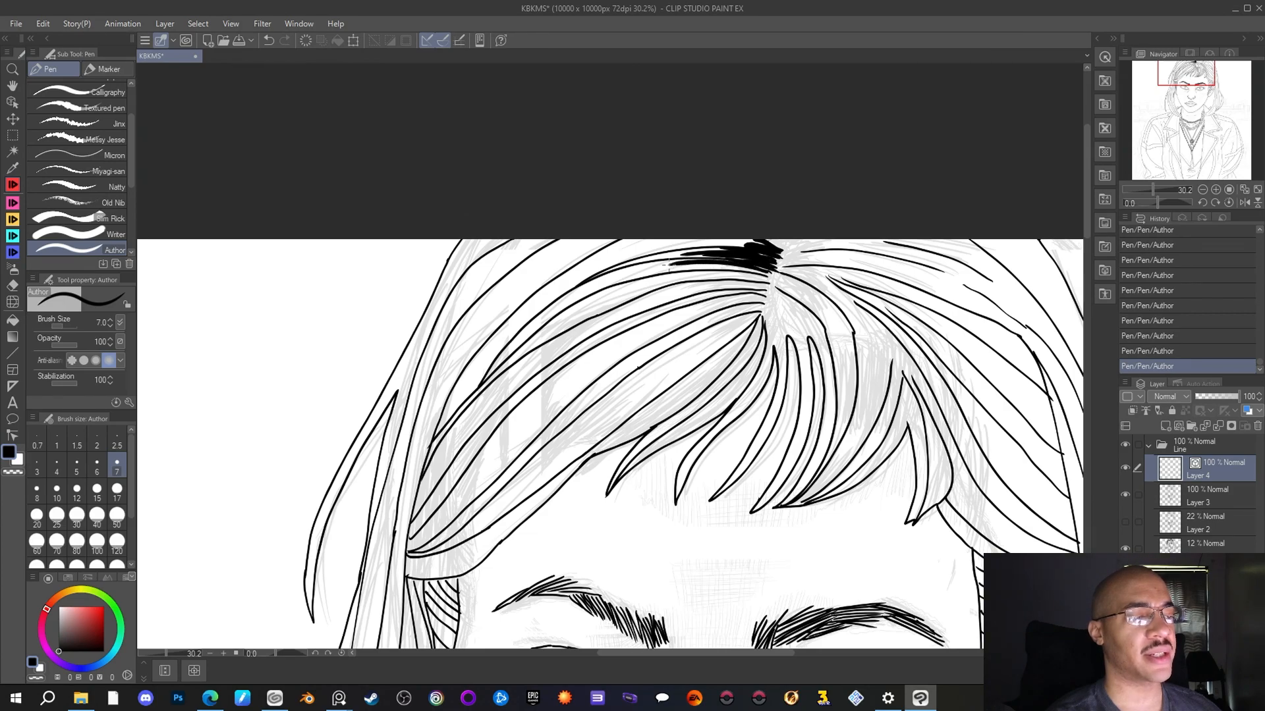
{"action": "left_click_drag", "start_coordinate": [764, 271], "coordinate": [677, 270]}
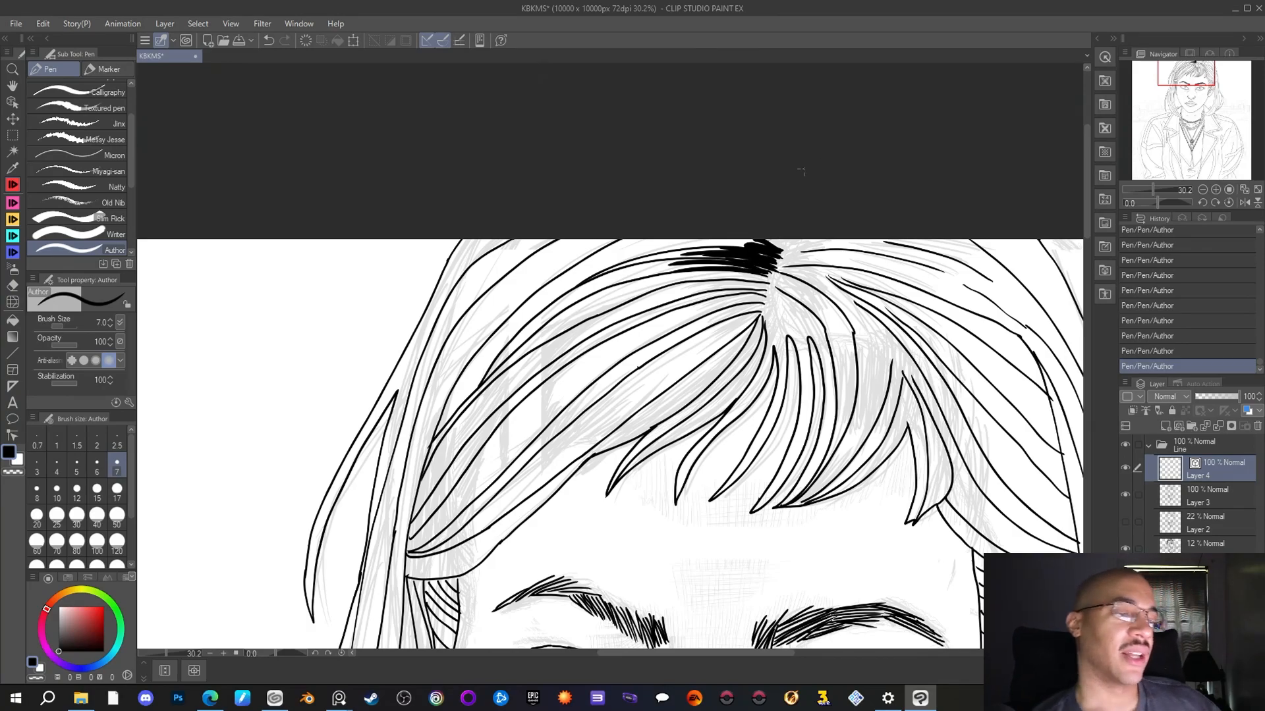
Extend the solid black shading down the parting with tapered horizontal strokes following the swept hair strands
{"action": "left_click_drag", "start_coordinate": [1180, 76], "coordinate": [1181, 88]}
{"action": "scroll", "coordinate": [833, 149], "scroll_direction": "down", "scroll_amount": 3}
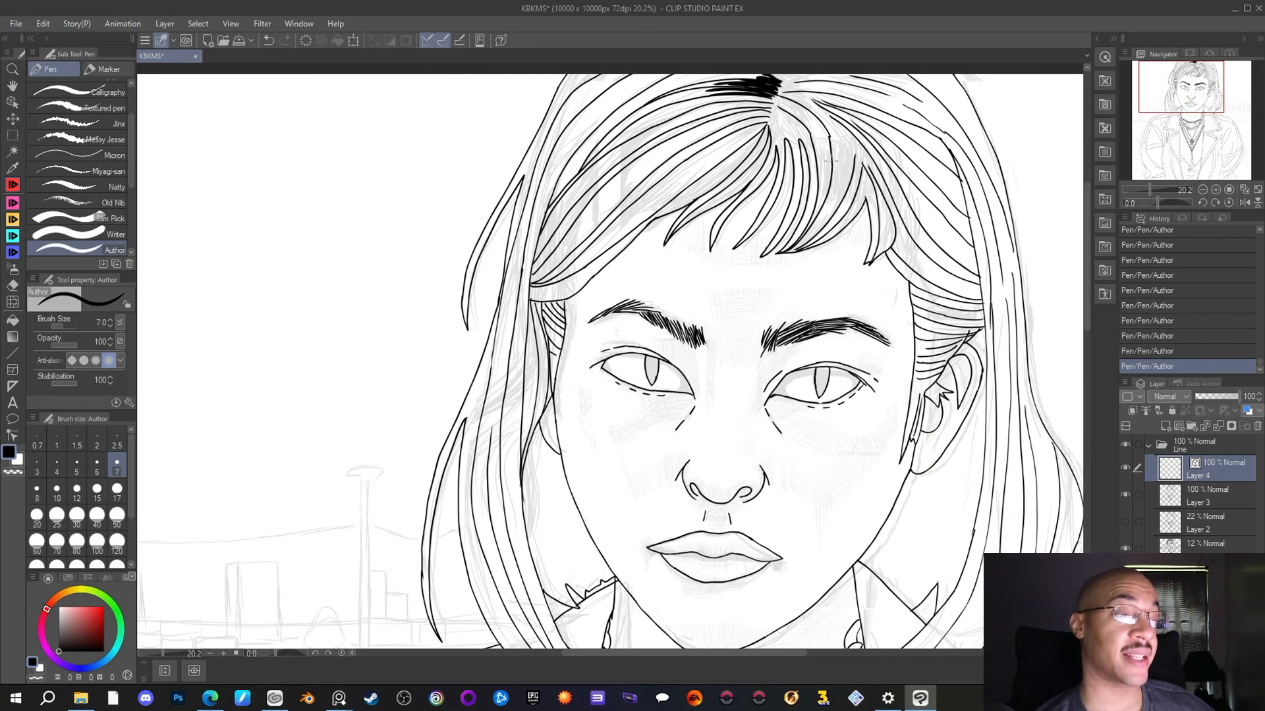
{"action": "scroll", "coordinate": [833, 160], "scroll_direction": "down", "scroll_amount": 2}
{"action": "scroll", "coordinate": [833, 161], "scroll_direction": "up", "scroll_amount": 4}
{"action": "left_click_drag", "start_coordinate": [1179, 83], "coordinate": [1179, 79]}
{"action": "scroll", "coordinate": [724, 158], "scroll_direction": "up", "scroll_amount": 2}
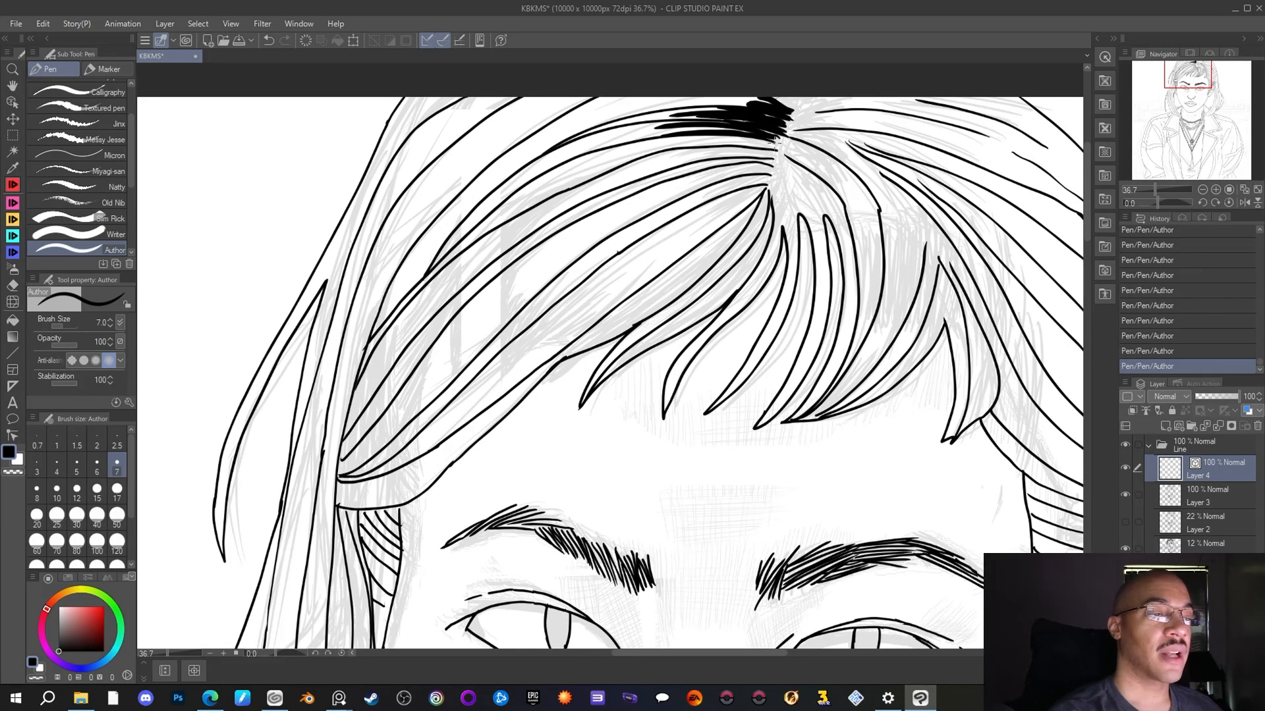
{"action": "left_click_drag", "start_coordinate": [777, 142], "coordinate": [662, 135]}
{"action": "left_click_drag", "start_coordinate": [782, 145], "coordinate": [658, 144]}
{"action": "left_click_drag", "start_coordinate": [741, 150], "coordinate": [618, 163]}
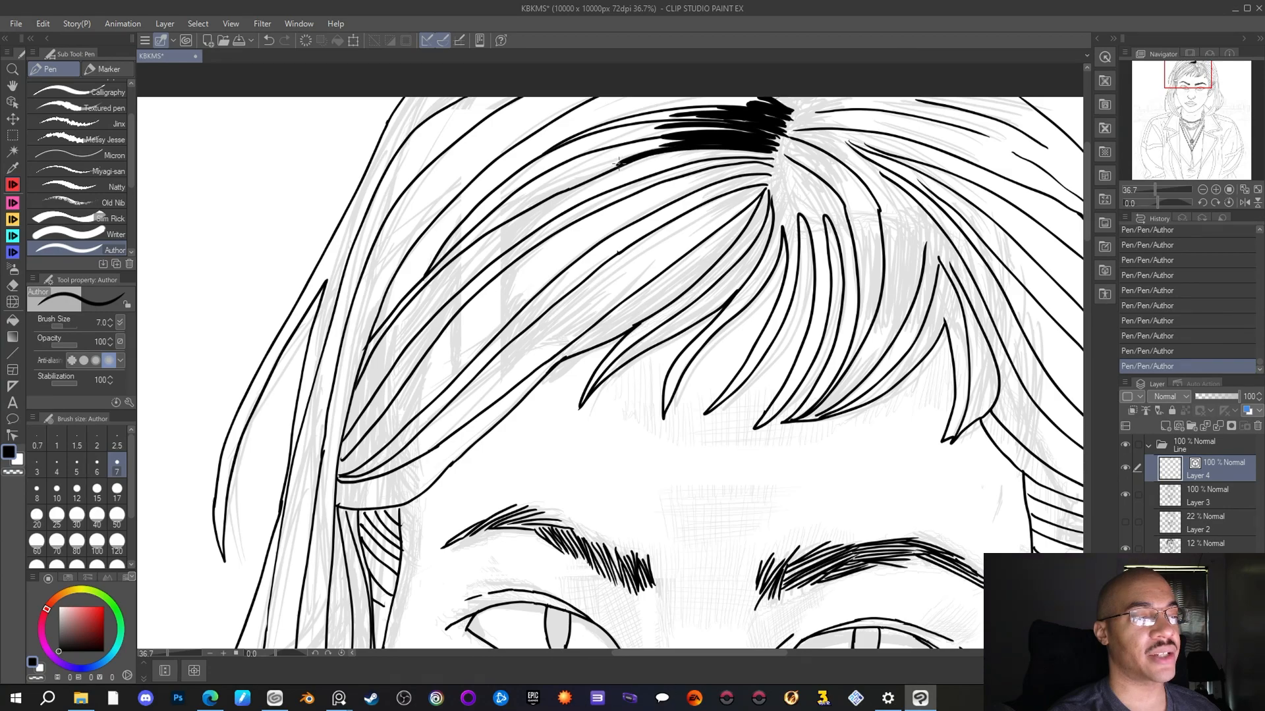
{"action": "left_click_drag", "start_coordinate": [769, 152], "coordinate": [665, 153]}
{"action": "left_click_drag", "start_coordinate": [748, 158], "coordinate": [652, 166]}
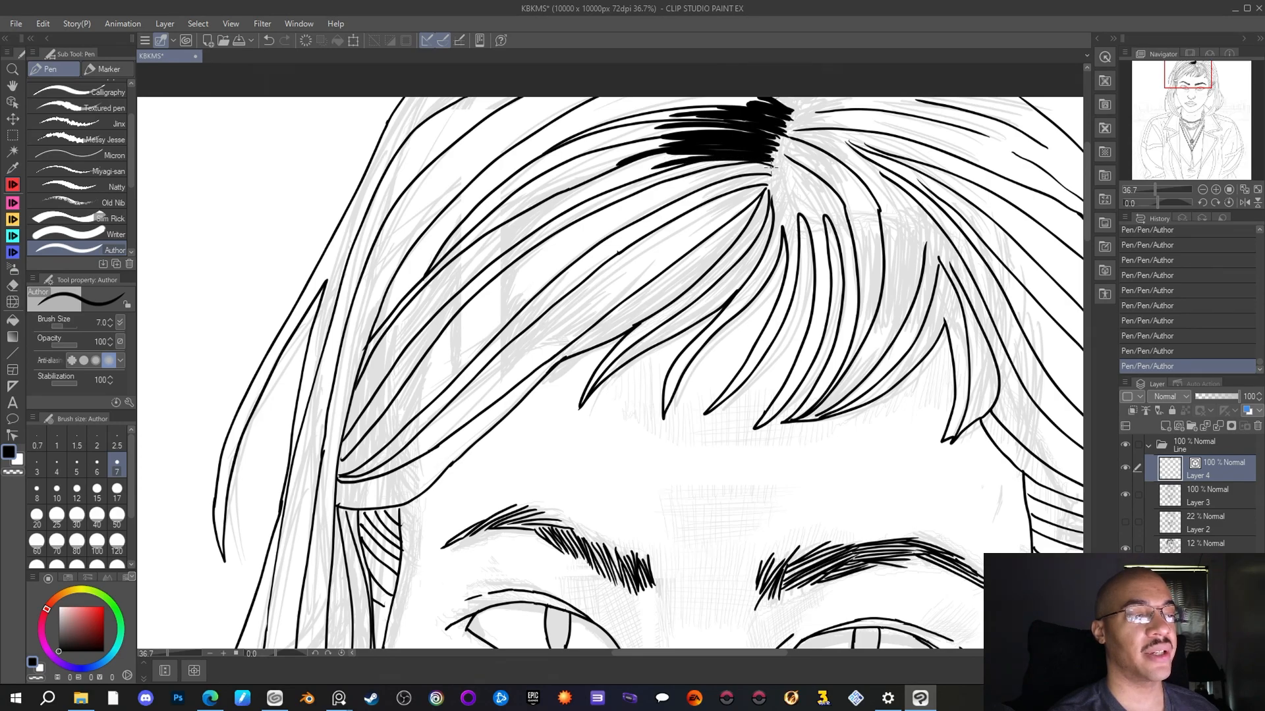
{"action": "left_click_drag", "start_coordinate": [771, 161], "coordinate": [690, 168]}
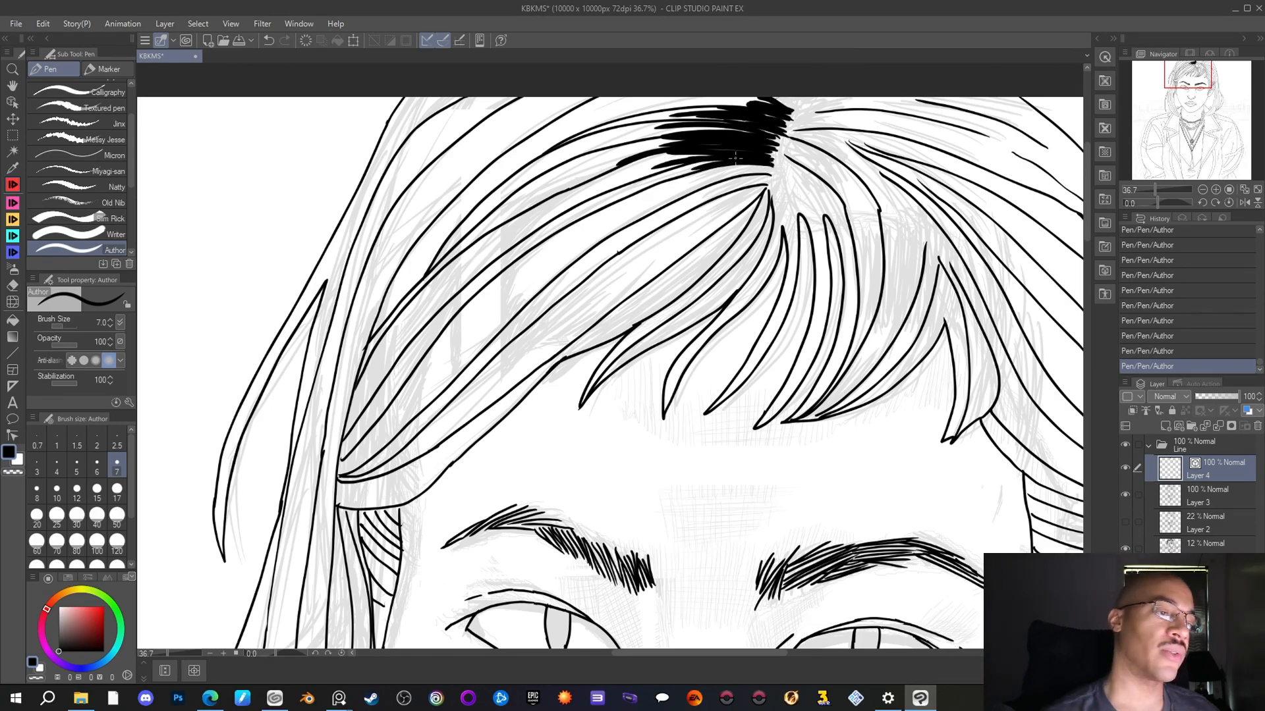
Continue the black fill to the lower end of the parting, angling the strokes down along the strands
{"action": "key", "text": "alt+Tab"}
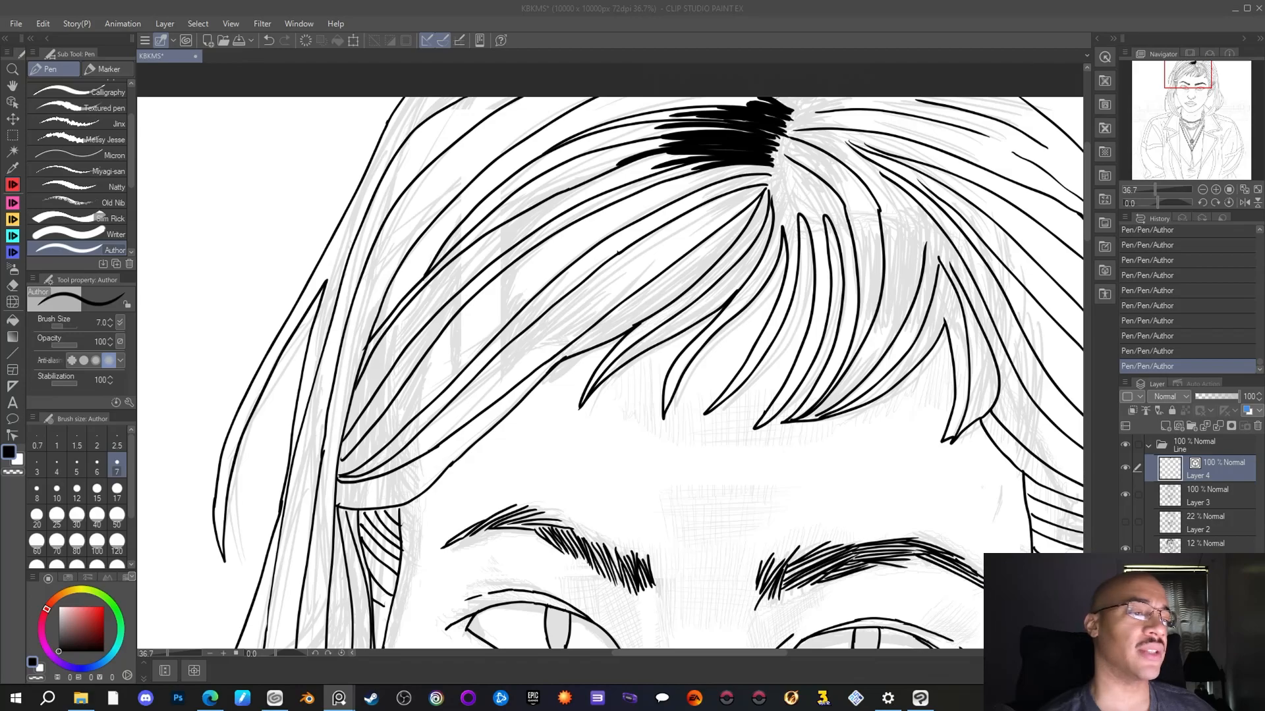
{"action": "left_click", "coordinate": [771, 171]}
{"action": "mouse_move", "coordinate": [772, 166]}
{"action": "left_mouse_down"}
{"action": "mouse_move", "coordinate": [697, 173]}
{"action": "mouse_move", "coordinate": [768, 169]}
{"action": "mouse_move", "coordinate": [688, 186]}
{"action": "left_mouse_up"}
{"action": "left_click_drag", "start_coordinate": [764, 173], "coordinate": [689, 190]}
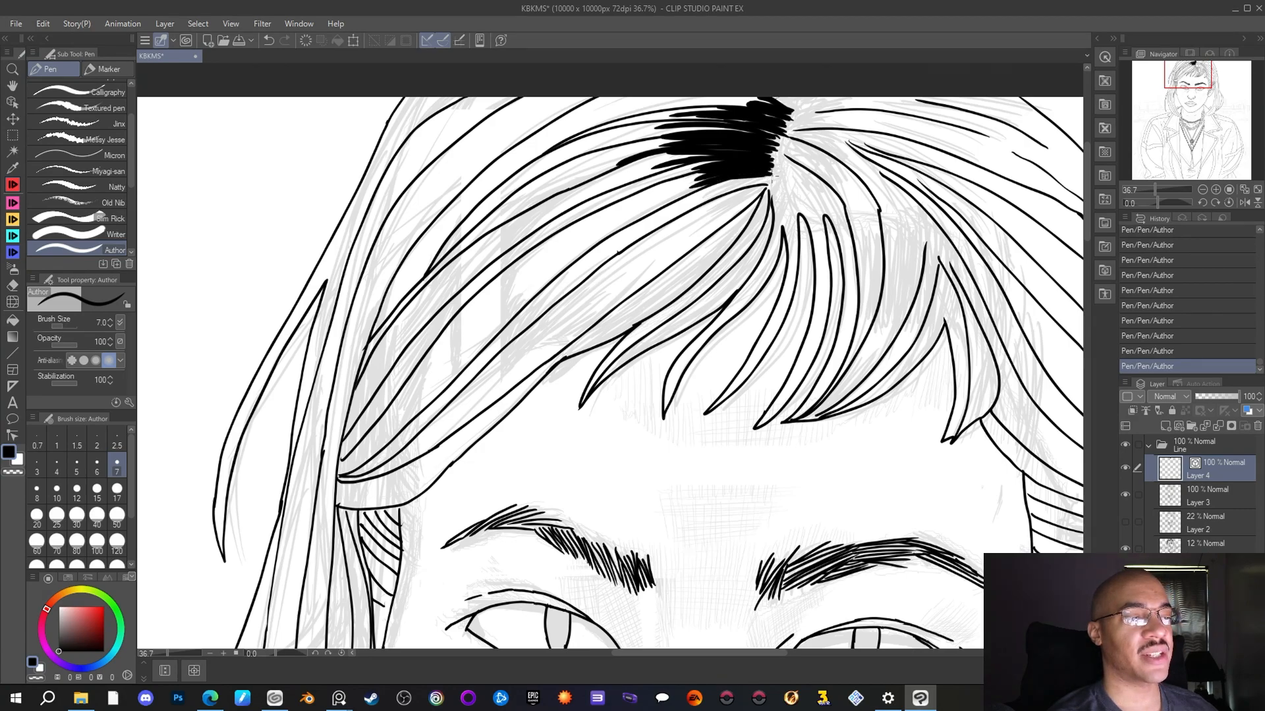
{"action": "mouse_move", "coordinate": [770, 175]}
{"action": "left_mouse_down"}
{"action": "mouse_move", "coordinate": [715, 186]}
{"action": "mouse_move", "coordinate": [772, 179]}
{"action": "mouse_move", "coordinate": [706, 192]}
{"action": "mouse_move", "coordinate": [771, 183]}
{"action": "mouse_move", "coordinate": [690, 204]}
{"action": "mouse_move", "coordinate": [768, 193]}
{"action": "mouse_move", "coordinate": [721, 195]}
{"action": "mouse_move", "coordinate": [769, 188]}
{"action": "mouse_move", "coordinate": [685, 220]}
{"action": "left_mouse_up"}
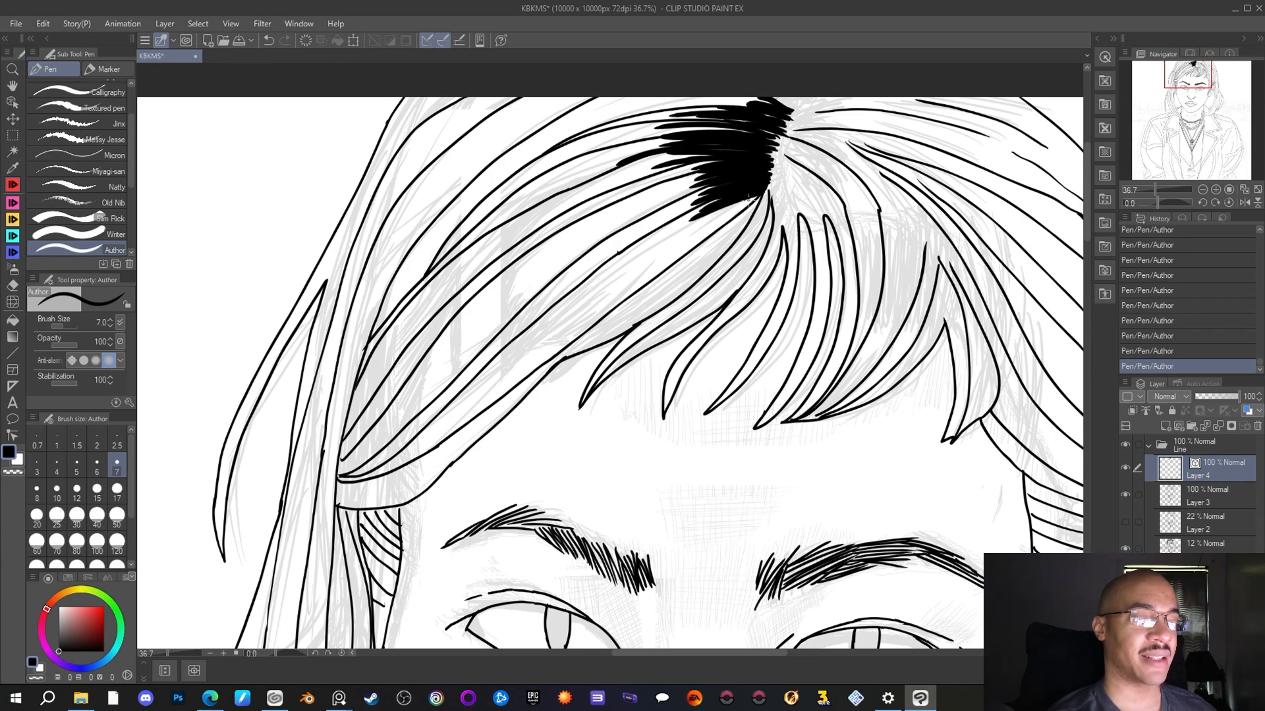
Add long tapered black strokes from the base of the parting down along the first swept fringe lock
{"action": "mouse_move", "coordinate": [759, 198]}
{"action": "left_mouse_down"}
{"action": "mouse_move", "coordinate": [692, 230]}
{"action": "mouse_move", "coordinate": [754, 204]}
{"action": "mouse_move", "coordinate": [729, 217]}
{"action": "left_mouse_up"}
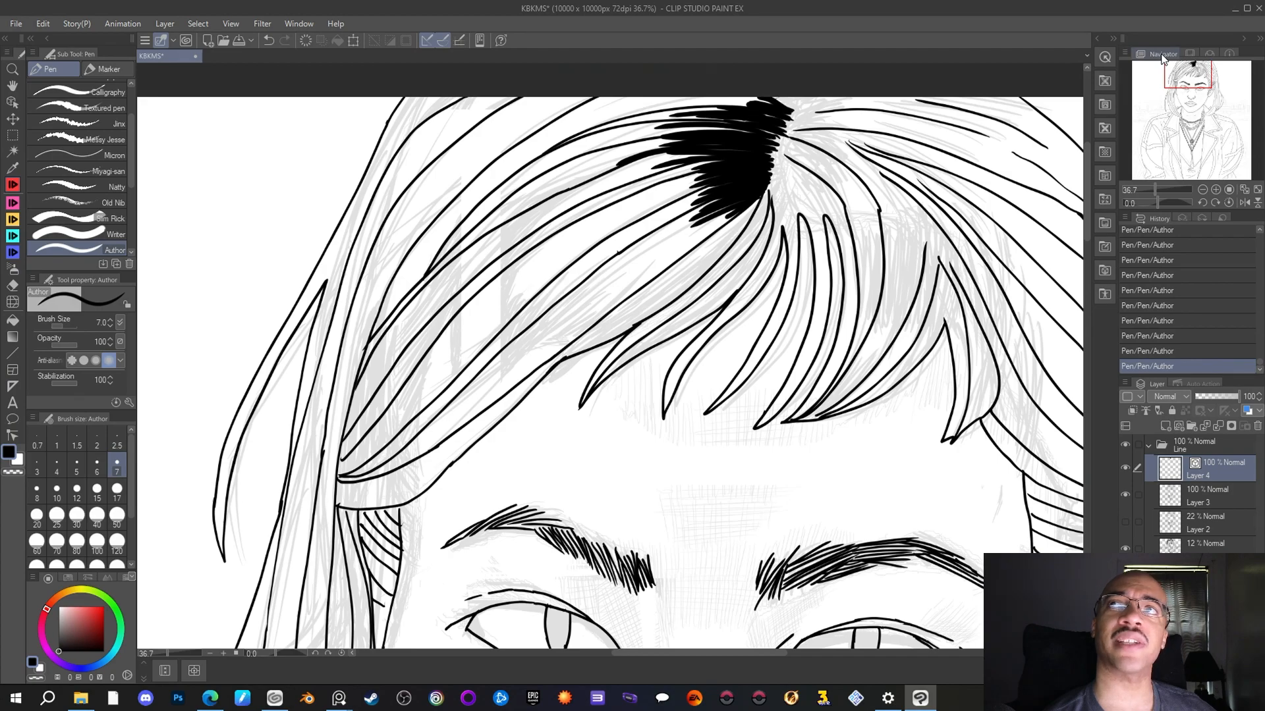
{"action": "left_click_drag", "start_coordinate": [736, 213], "coordinate": [711, 230]}
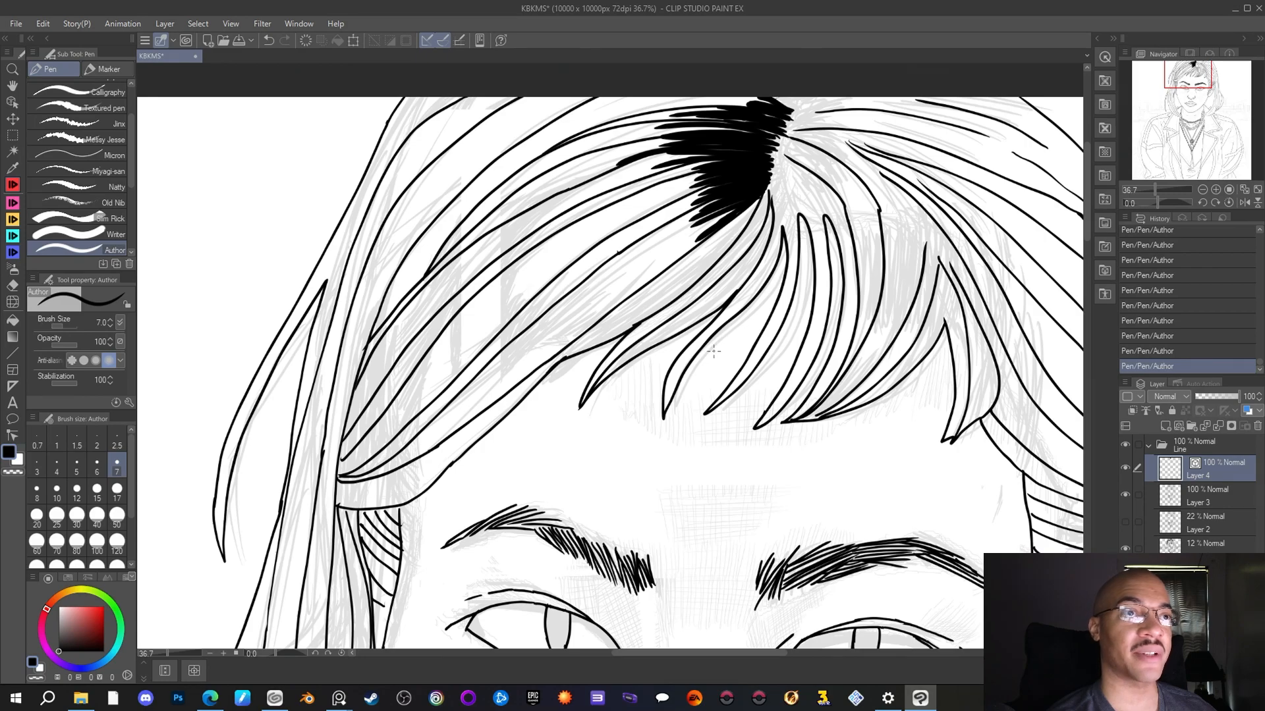
{"action": "left_click_drag", "start_coordinate": [757, 200], "coordinate": [688, 262]}
{"action": "mouse_move", "coordinate": [755, 209]}
{"action": "left_mouse_down"}
{"action": "mouse_move", "coordinate": [708, 267]}
{"action": "mouse_move", "coordinate": [750, 221]}
{"action": "mouse_move", "coordinate": [666, 296]}
{"action": "mouse_move", "coordinate": [684, 272]}
{"action": "mouse_move", "coordinate": [704, 266]}
{"action": "mouse_move", "coordinate": [654, 308]}
{"action": "left_mouse_up"}
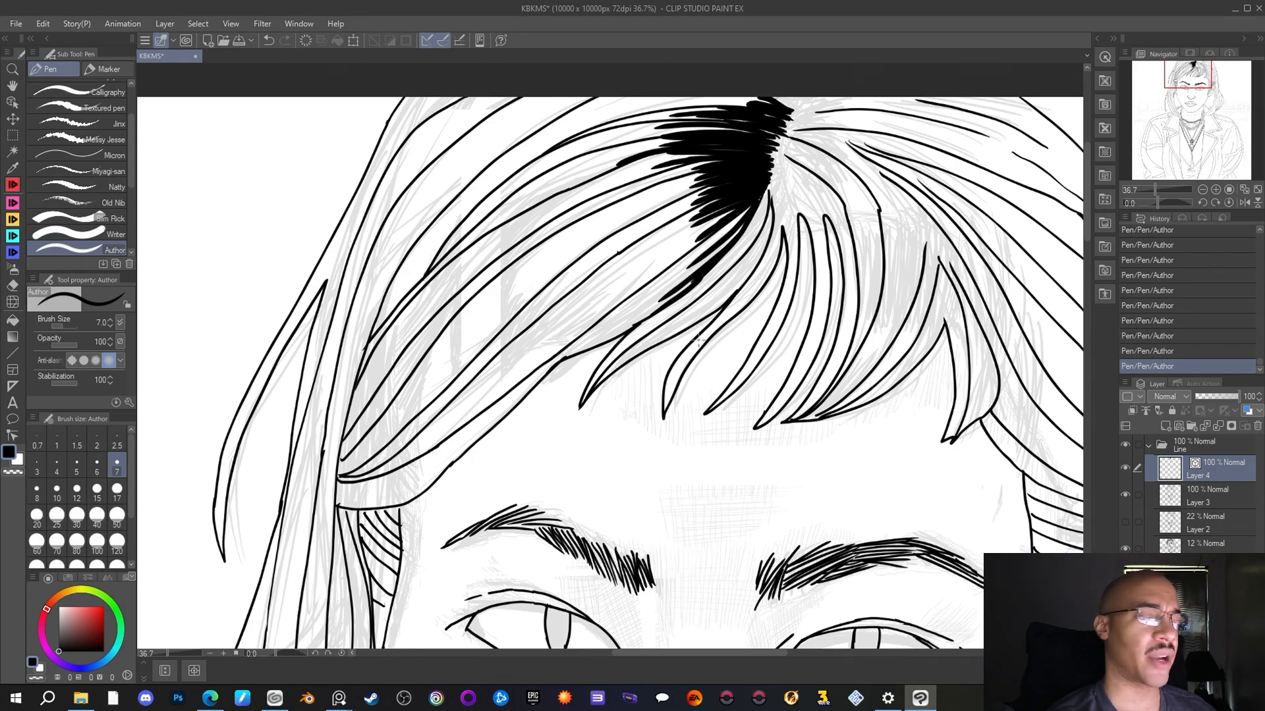
Shade the pointed tips of the first two fringe locks with black strokes tapering up toward the parting
{"action": "scroll", "coordinate": [699, 339], "scroll_direction": "down", "scroll_amount": 5}
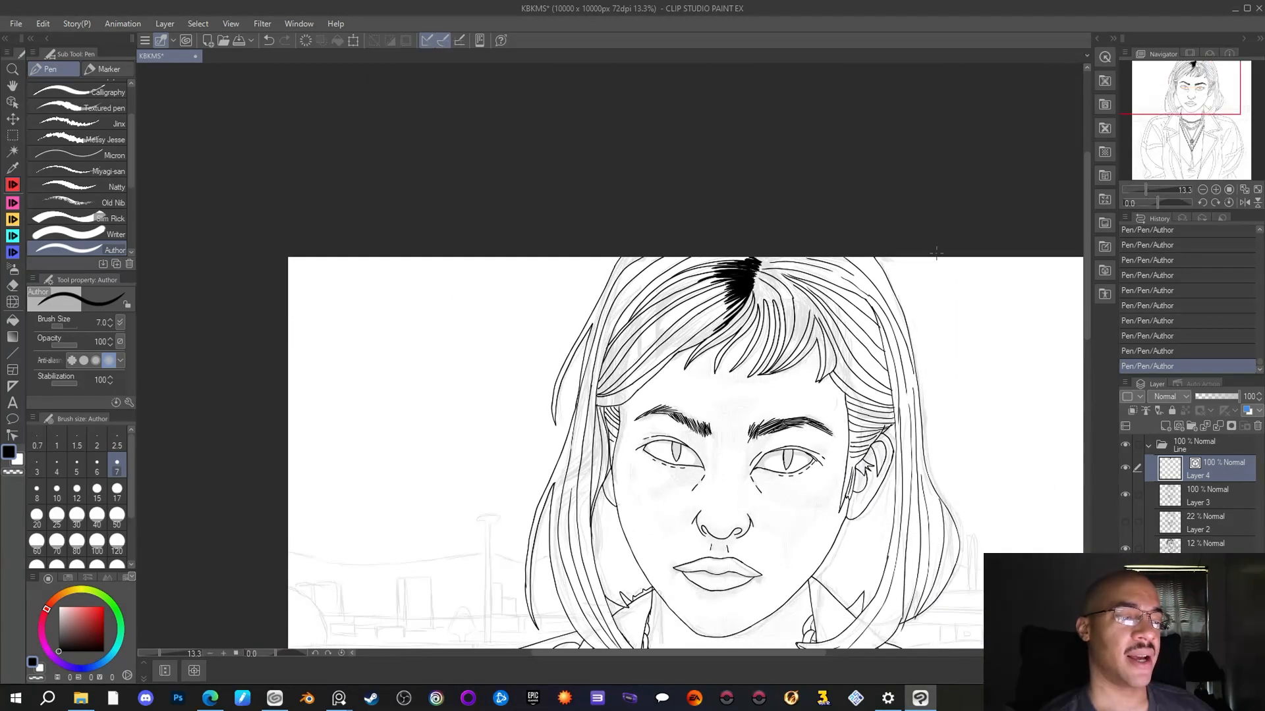
{"action": "mouse_move", "coordinate": [1169, 93]}
{"action": "left_mouse_down"}
{"action": "mouse_move", "coordinate": [1175, 135]}
{"action": "mouse_move", "coordinate": [1179, 101]}
{"action": "mouse_move", "coordinate": [1151, 104]}
{"action": "left_mouse_up"}
{"action": "scroll", "coordinate": [960, 187], "scroll_direction": "up", "scroll_amount": 5}
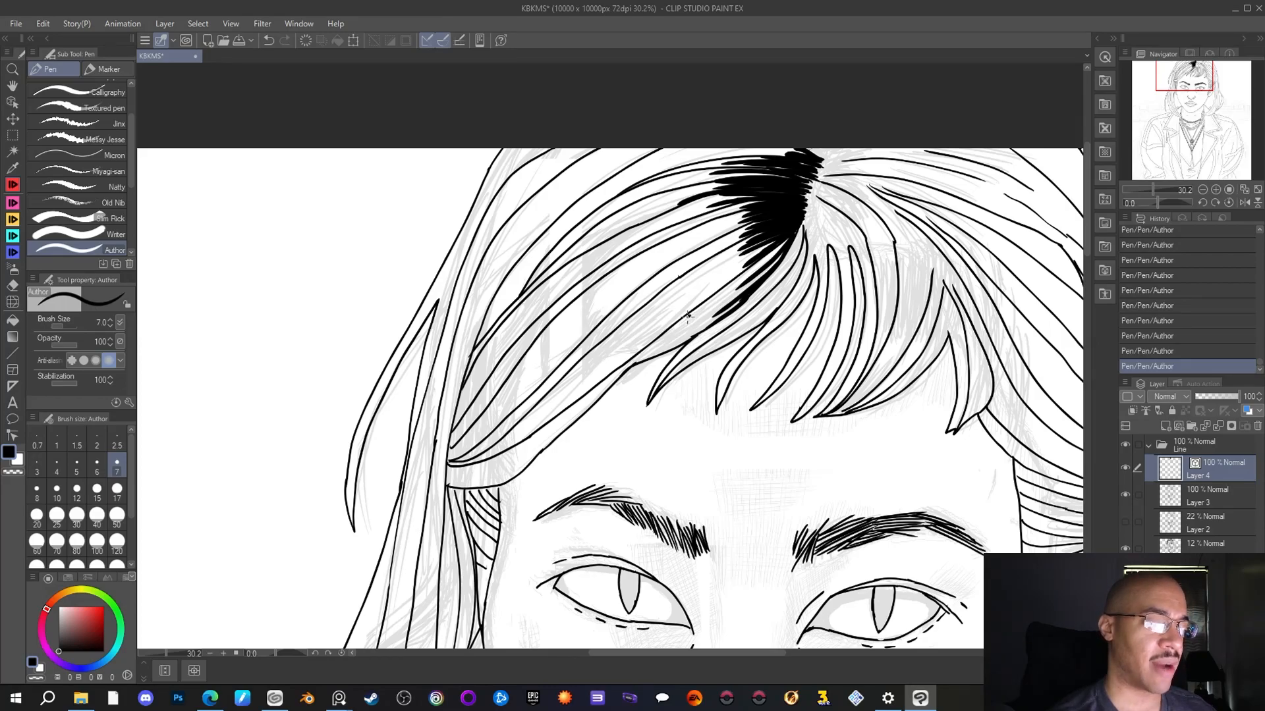
{"action": "left_click_drag", "start_coordinate": [658, 338], "coordinate": [630, 361]}
{"action": "mouse_move", "coordinate": [702, 317]}
{"action": "left_mouse_down"}
{"action": "mouse_move", "coordinate": [632, 364]}
{"action": "mouse_move", "coordinate": [700, 331]}
{"action": "mouse_move", "coordinate": [638, 361]}
{"action": "mouse_move", "coordinate": [691, 339]}
{"action": "mouse_move", "coordinate": [648, 356]}
{"action": "left_mouse_up"}
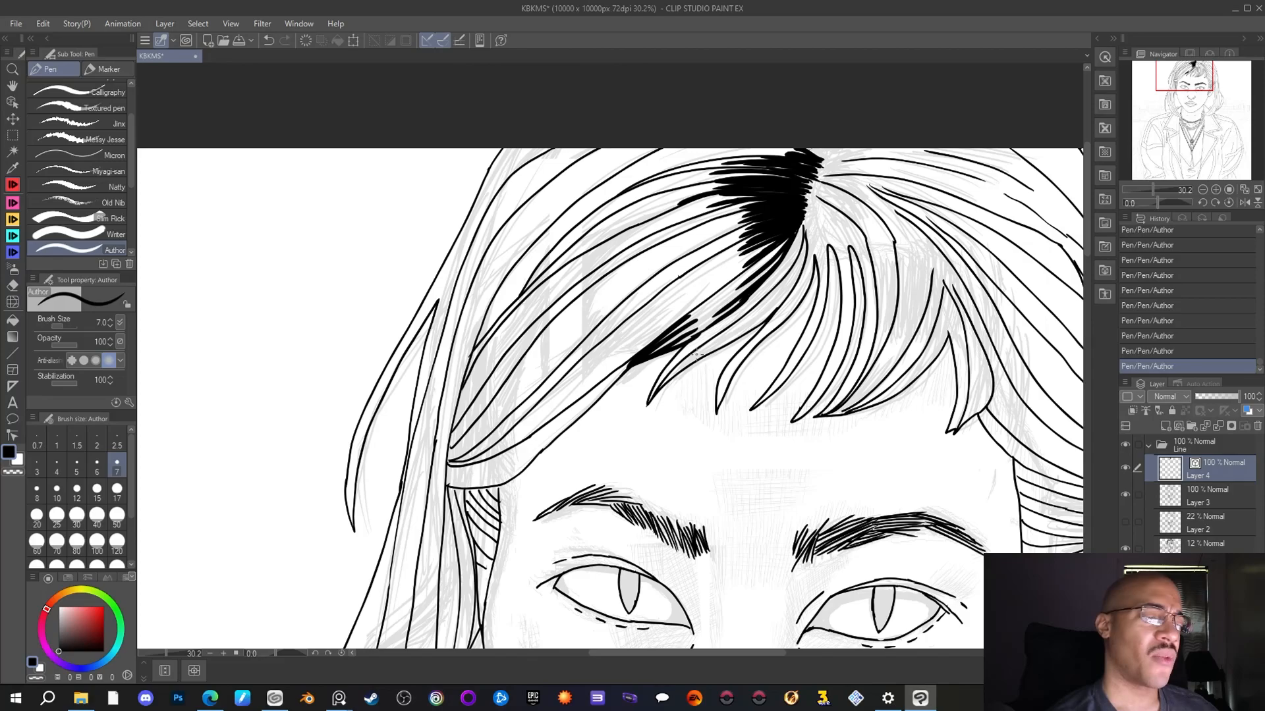
{"action": "mouse_move", "coordinate": [654, 395]}
{"action": "left_mouse_down"}
{"action": "mouse_move", "coordinate": [670, 366]}
{"action": "mouse_move", "coordinate": [704, 352]}
{"action": "left_mouse_up"}
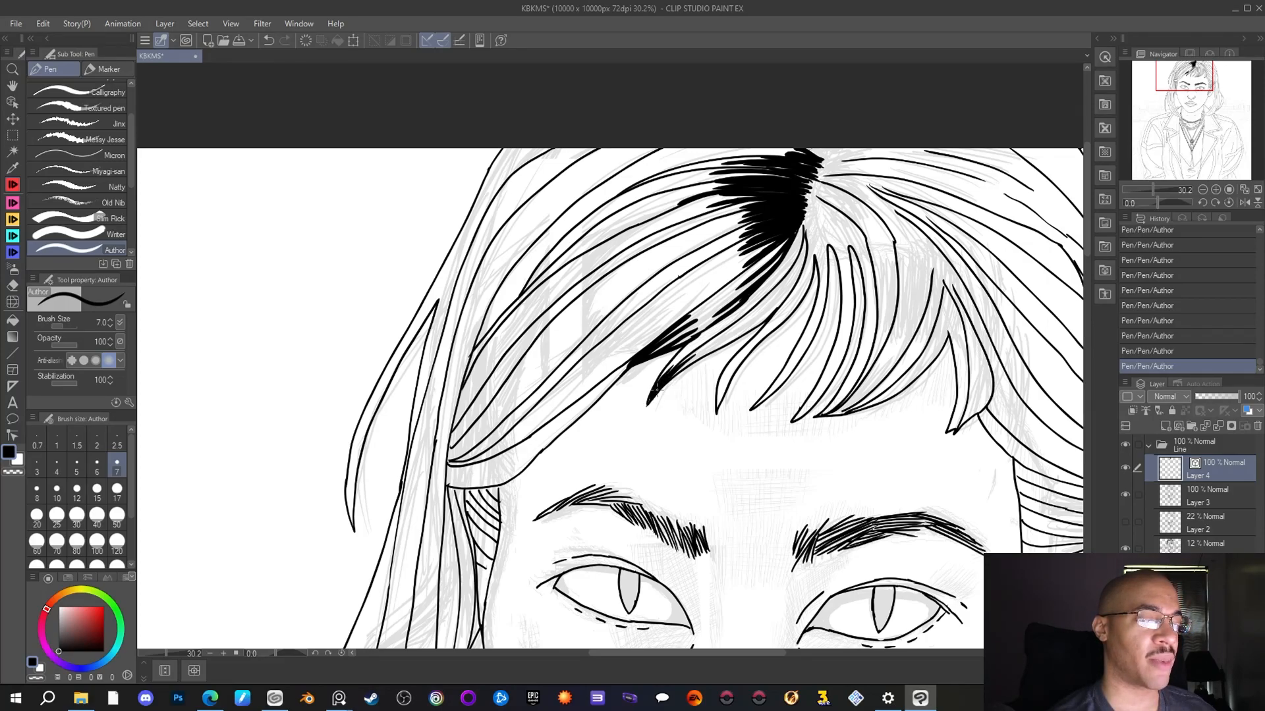
{"action": "left_click_drag", "start_coordinate": [684, 367], "coordinate": [698, 354]}
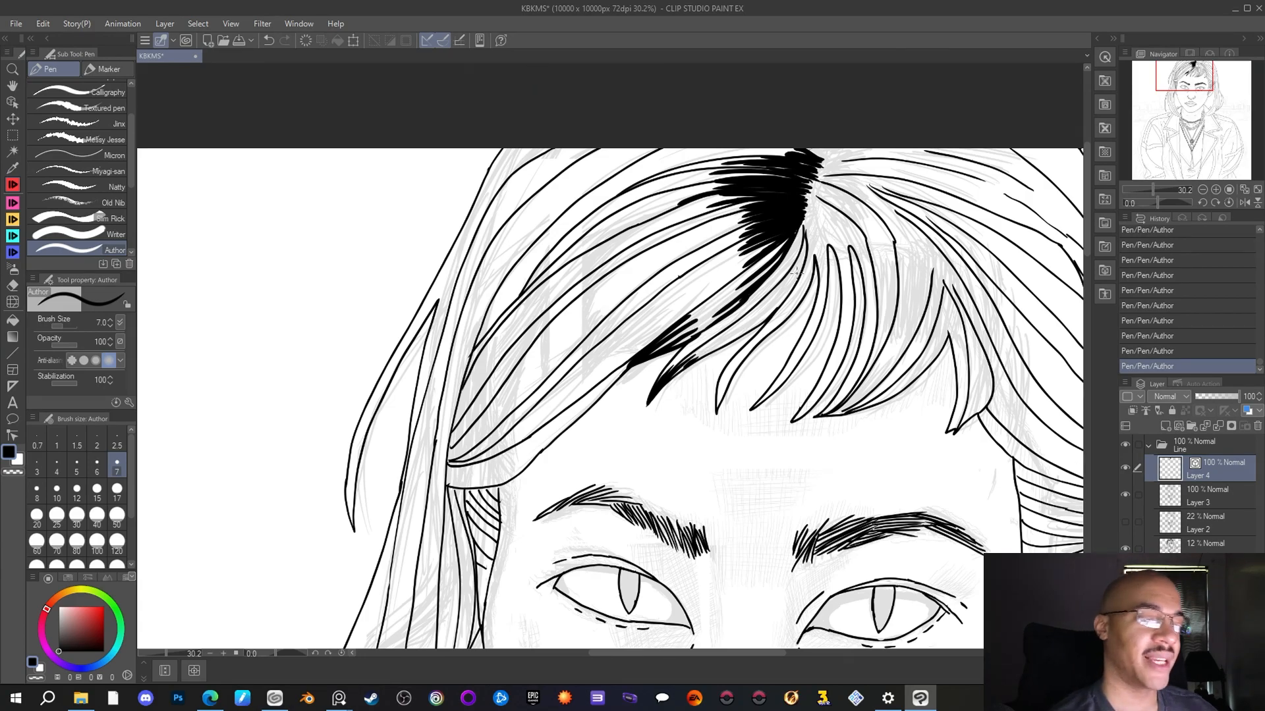
Thicken the black shading at the fringe roots with curved strokes running down from the parting into the second lock
{"action": "mouse_move", "coordinate": [804, 233]}
{"action": "left_mouse_down"}
{"action": "mouse_move", "coordinate": [780, 304]}
{"action": "mouse_move", "coordinate": [842, 256]}
{"action": "mouse_move", "coordinate": [756, 319]}
{"action": "left_mouse_up"}
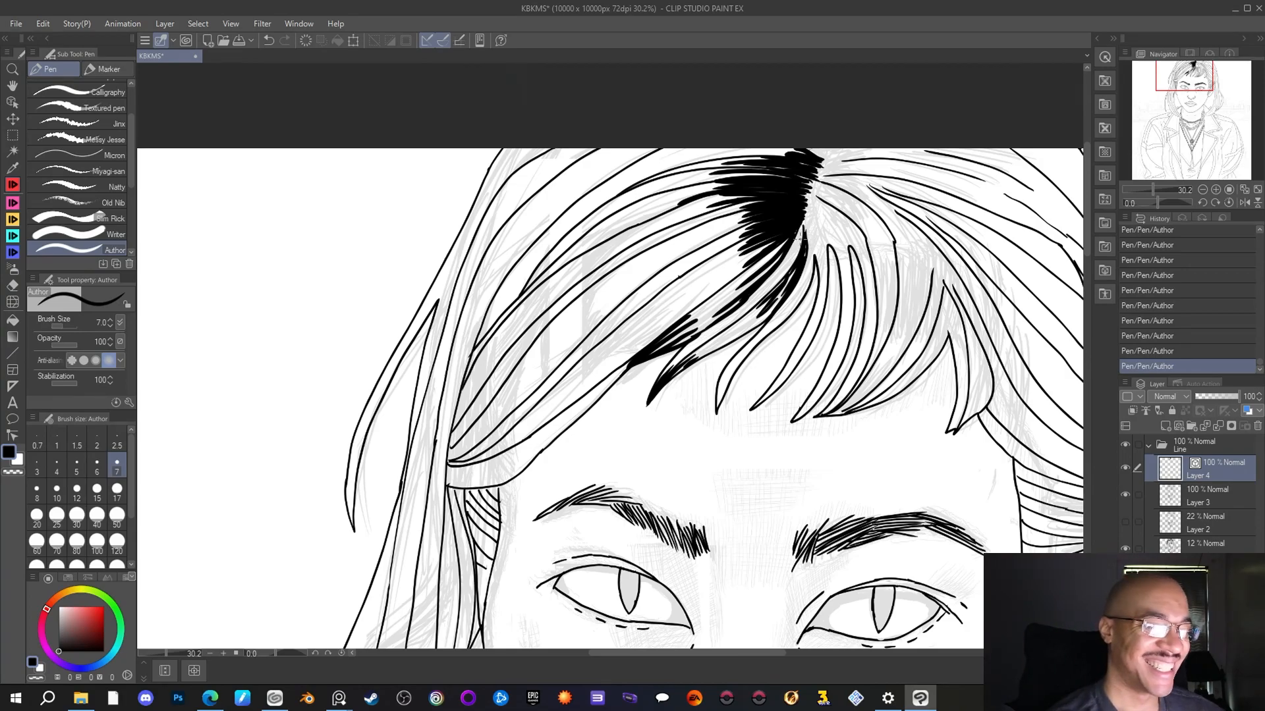
{"action": "left_click_drag", "start_coordinate": [804, 228], "coordinate": [765, 288]}
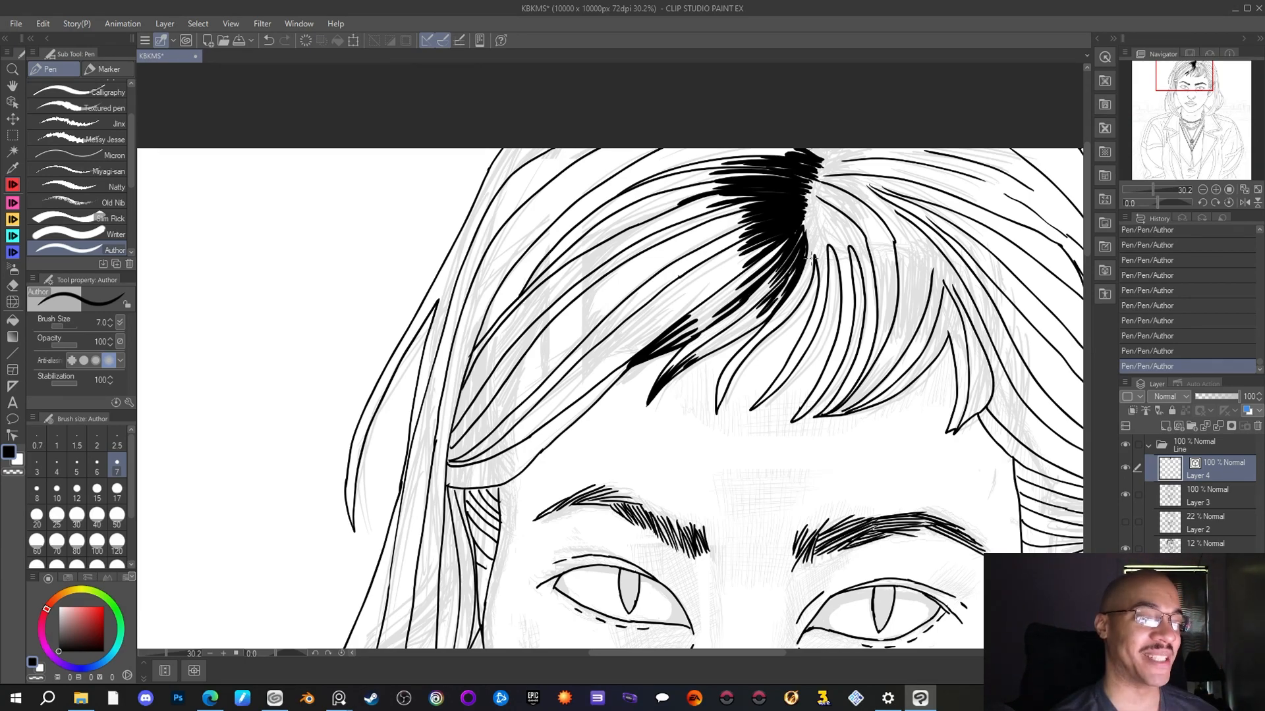
{"action": "mouse_move", "coordinate": [804, 231]}
{"action": "left_mouse_down"}
{"action": "mouse_move", "coordinate": [807, 285]}
{"action": "mouse_move", "coordinate": [784, 317]}
{"action": "left_mouse_up"}
{"action": "left_click_drag", "start_coordinate": [809, 254], "coordinate": [800, 297]}
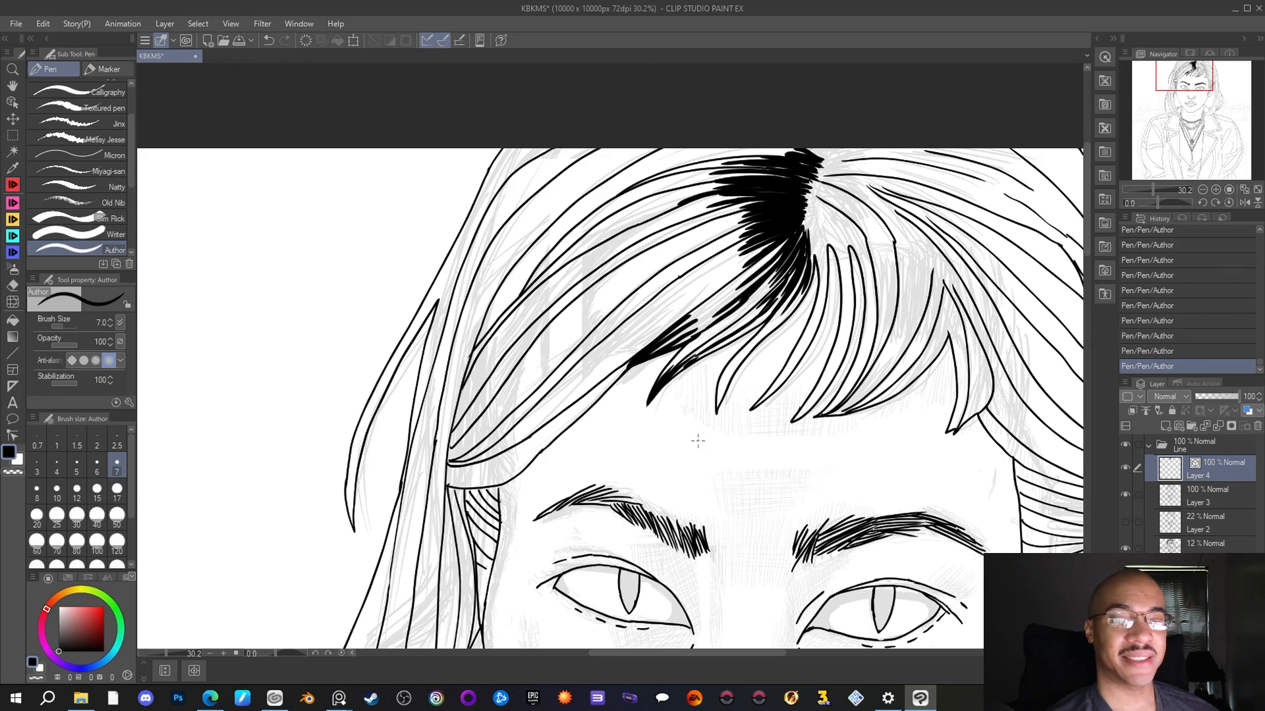
Ink tapered black strokes along the third fringe lock, from its root down to its tip
{"action": "scroll", "coordinate": [649, 405], "scroll_direction": "down", "scroll_amount": 6}
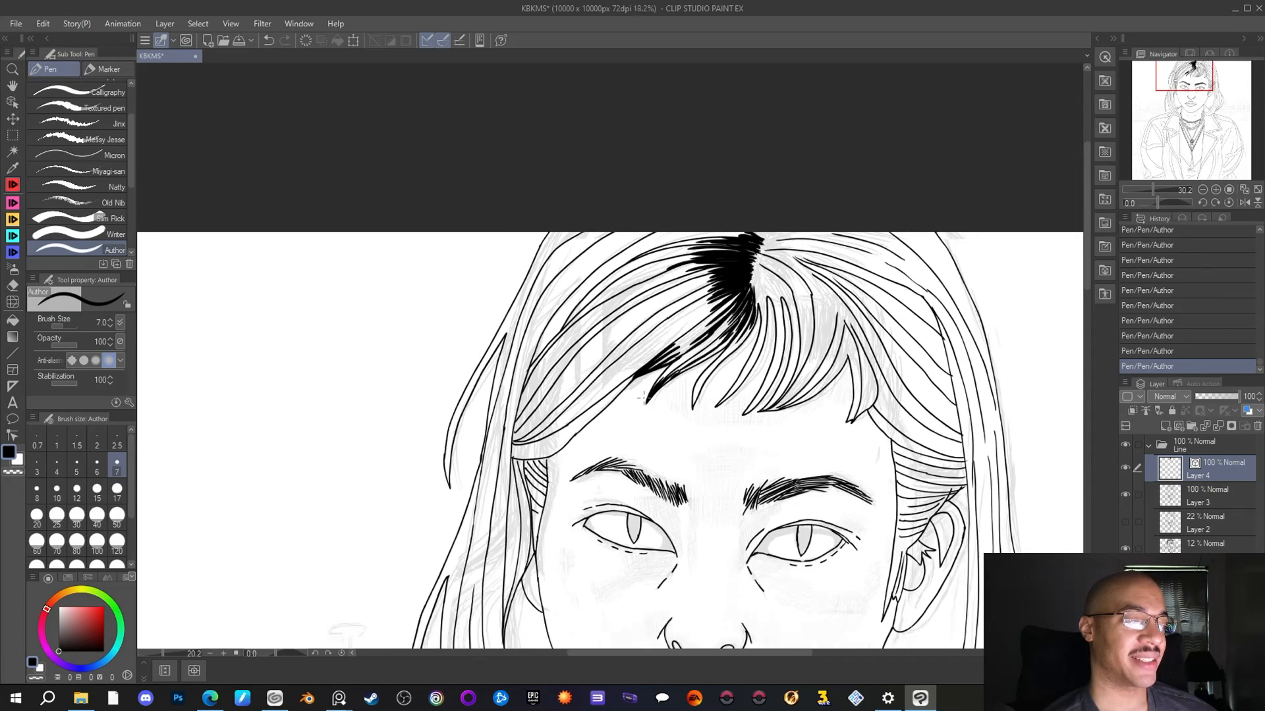
{"action": "scroll", "coordinate": [637, 524], "scroll_direction": "up", "scroll_amount": 2}
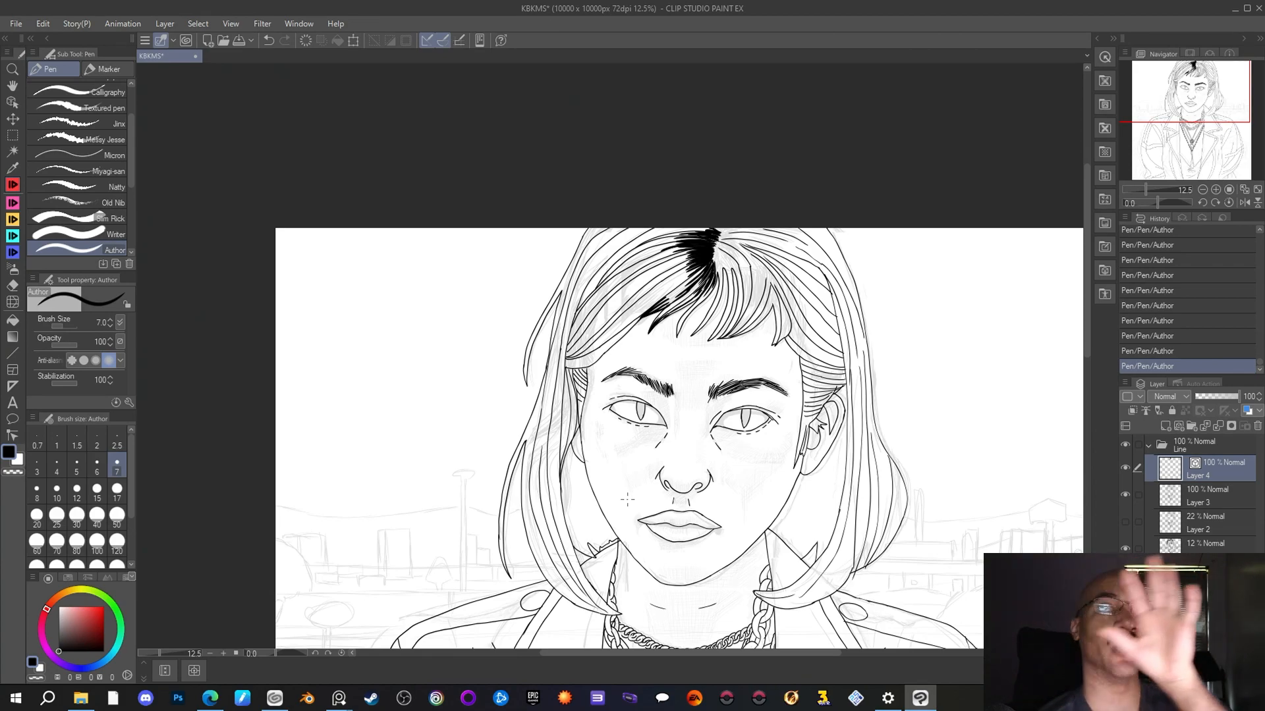
{"action": "scroll", "coordinate": [627, 499], "scroll_direction": "up", "scroll_amount": 5}
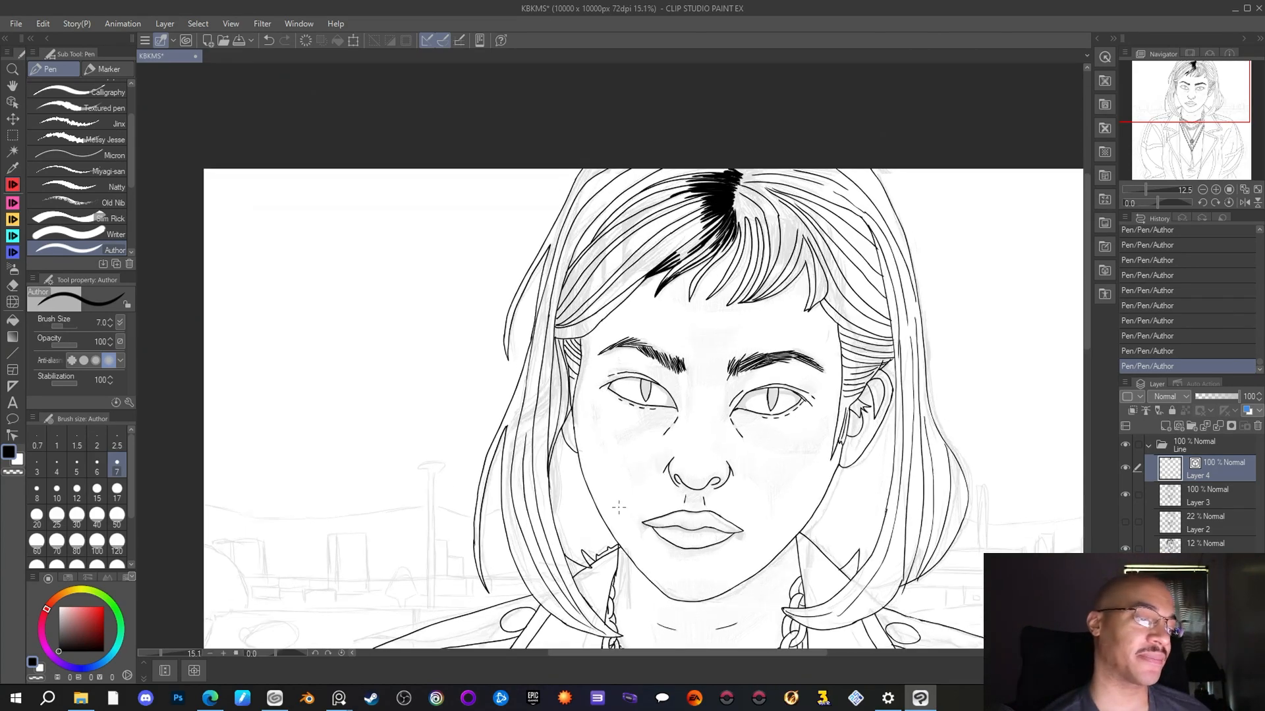
{"action": "left_click_drag", "start_coordinate": [1199, 69], "coordinate": [1200, 64]}
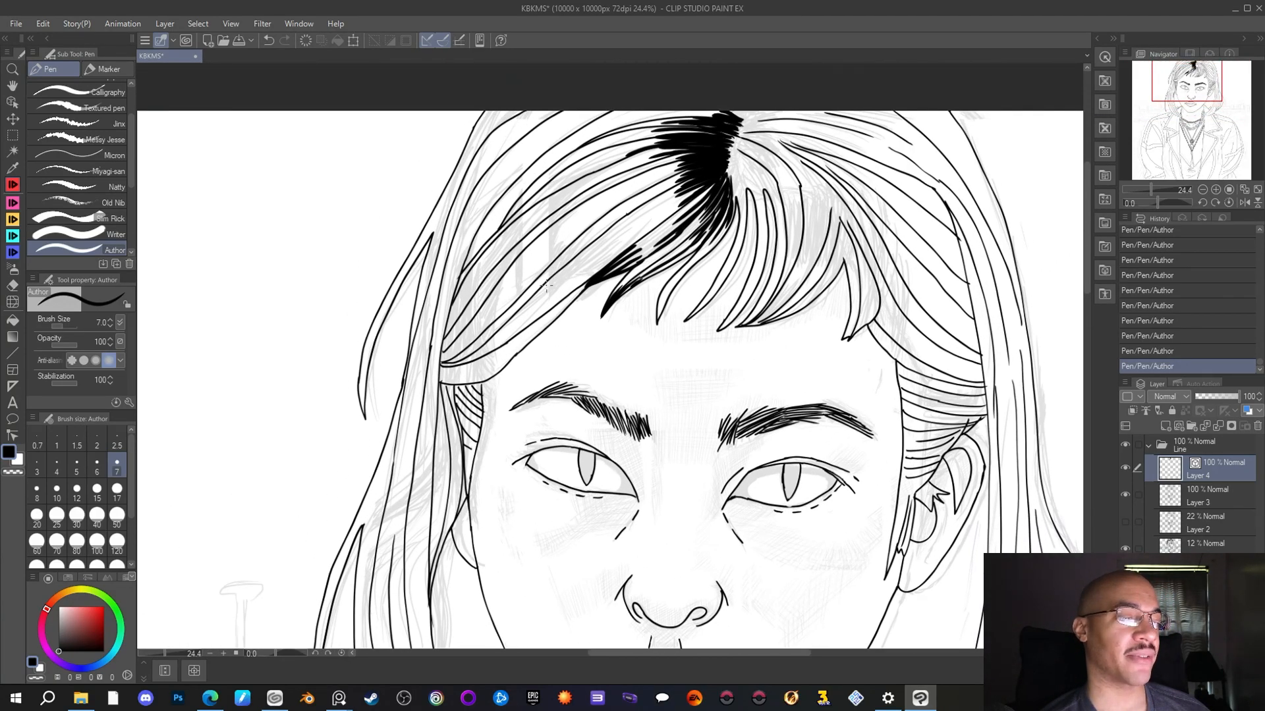
{"action": "left_click_drag", "start_coordinate": [715, 236], "coordinate": [654, 326]}
{"action": "left_click_drag", "start_coordinate": [701, 215], "coordinate": [664, 246]}
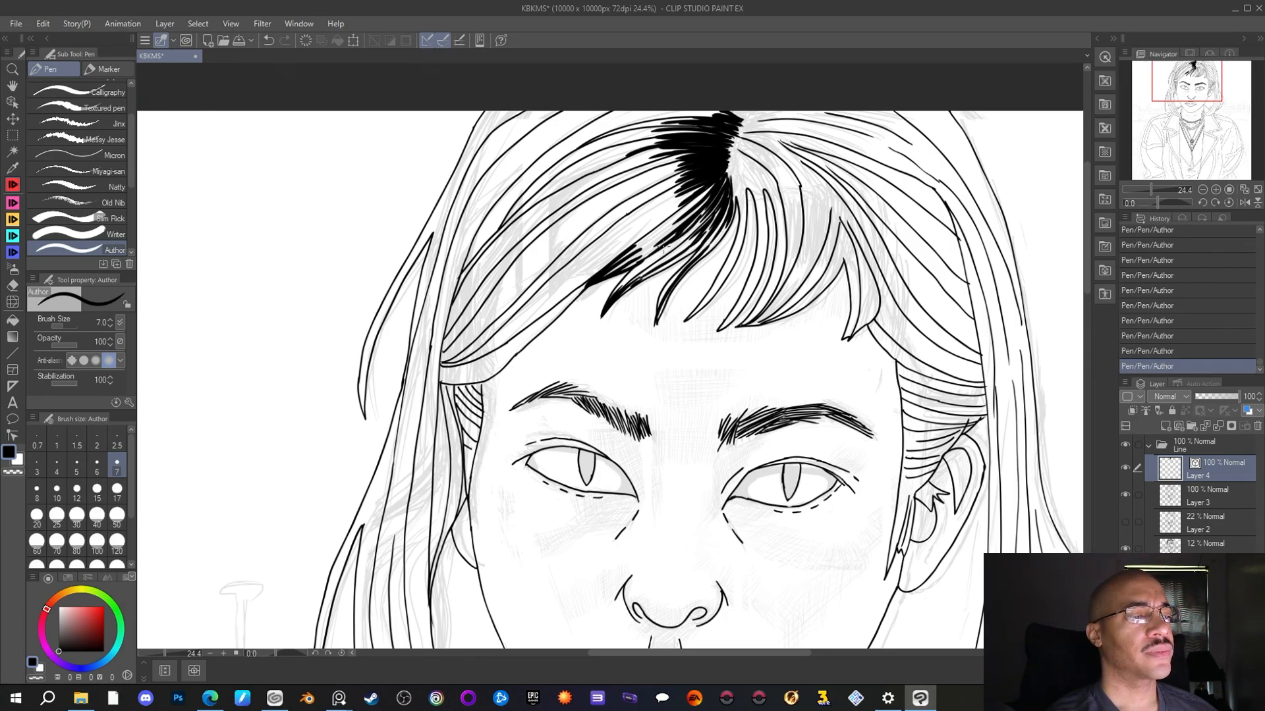
Shade the hair roots on the unshaded side of the parting with short black strokes fanning outward
{"action": "scroll", "coordinate": [1162, 121], "scroll_direction": "up", "scroll_amount": 3}
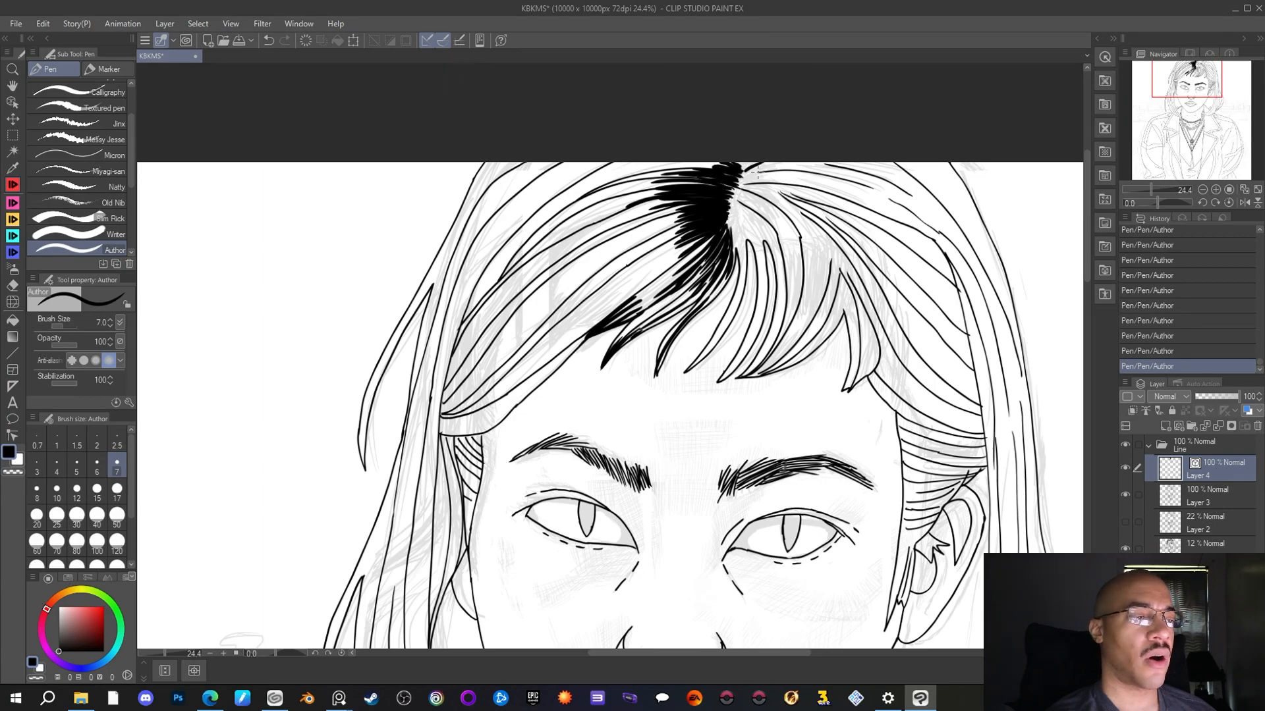
{"action": "left_click_drag", "start_coordinate": [751, 173], "coordinate": [775, 164]}
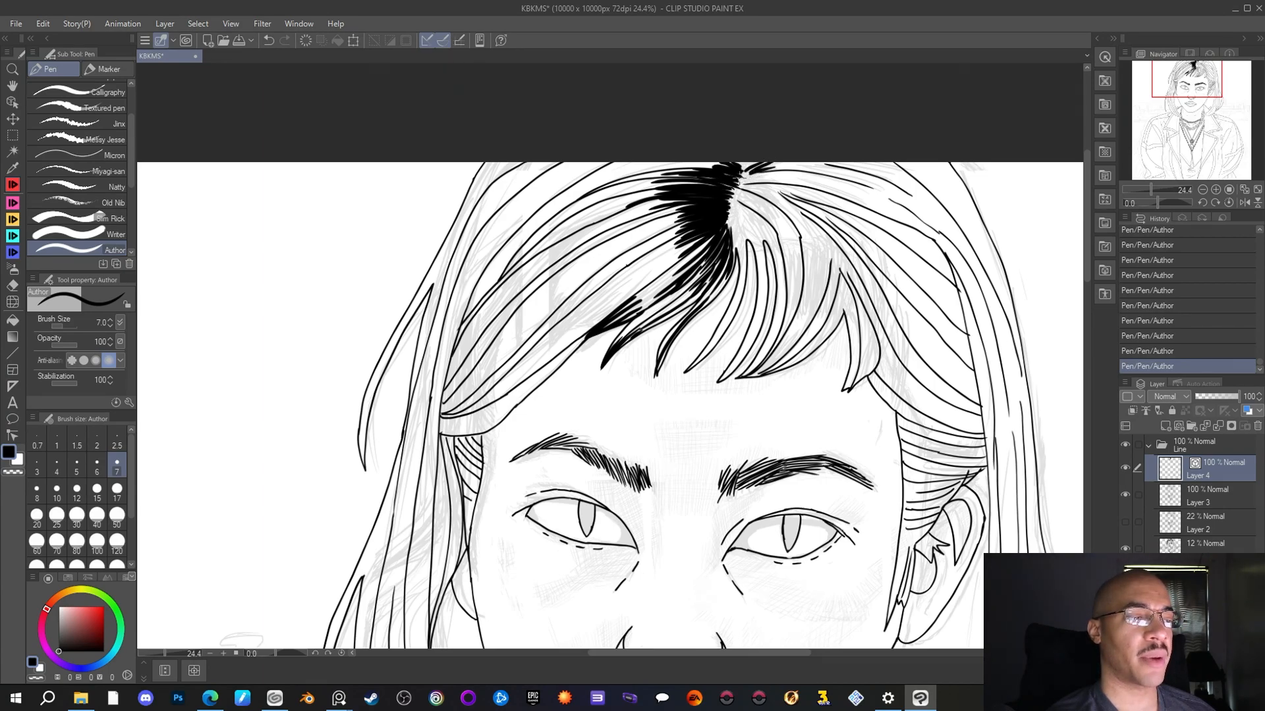
{"action": "mouse_move", "coordinate": [750, 180]}
{"action": "left_mouse_down"}
{"action": "mouse_move", "coordinate": [779, 168]}
{"action": "mouse_move", "coordinate": [769, 175]}
{"action": "mouse_move", "coordinate": [784, 179]}
{"action": "mouse_move", "coordinate": [764, 179]}
{"action": "mouse_move", "coordinate": [789, 178]}
{"action": "mouse_move", "coordinate": [760, 181]}
{"action": "left_mouse_up"}
{"action": "mouse_move", "coordinate": [756, 195]}
{"action": "left_mouse_down"}
{"action": "mouse_move", "coordinate": [785, 179]}
{"action": "mouse_move", "coordinate": [775, 190]}
{"action": "left_mouse_up"}
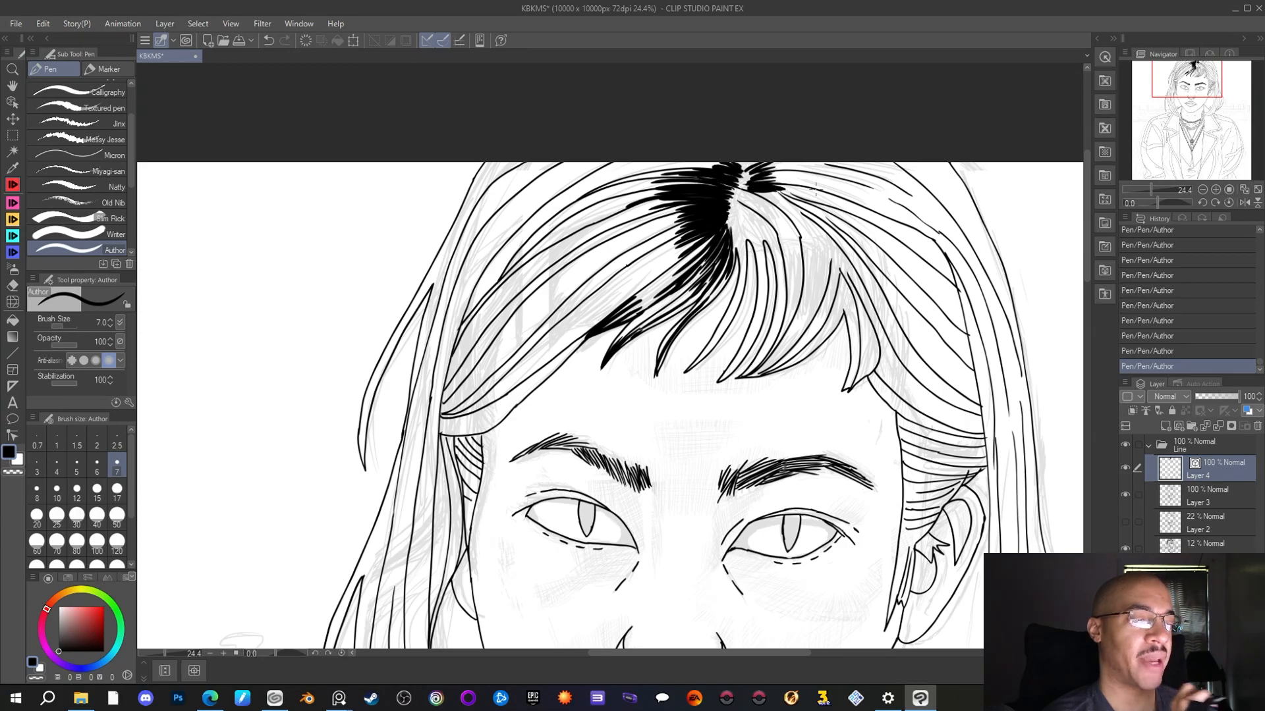
{"action": "left_click_drag", "start_coordinate": [749, 190], "coordinate": [777, 196]}
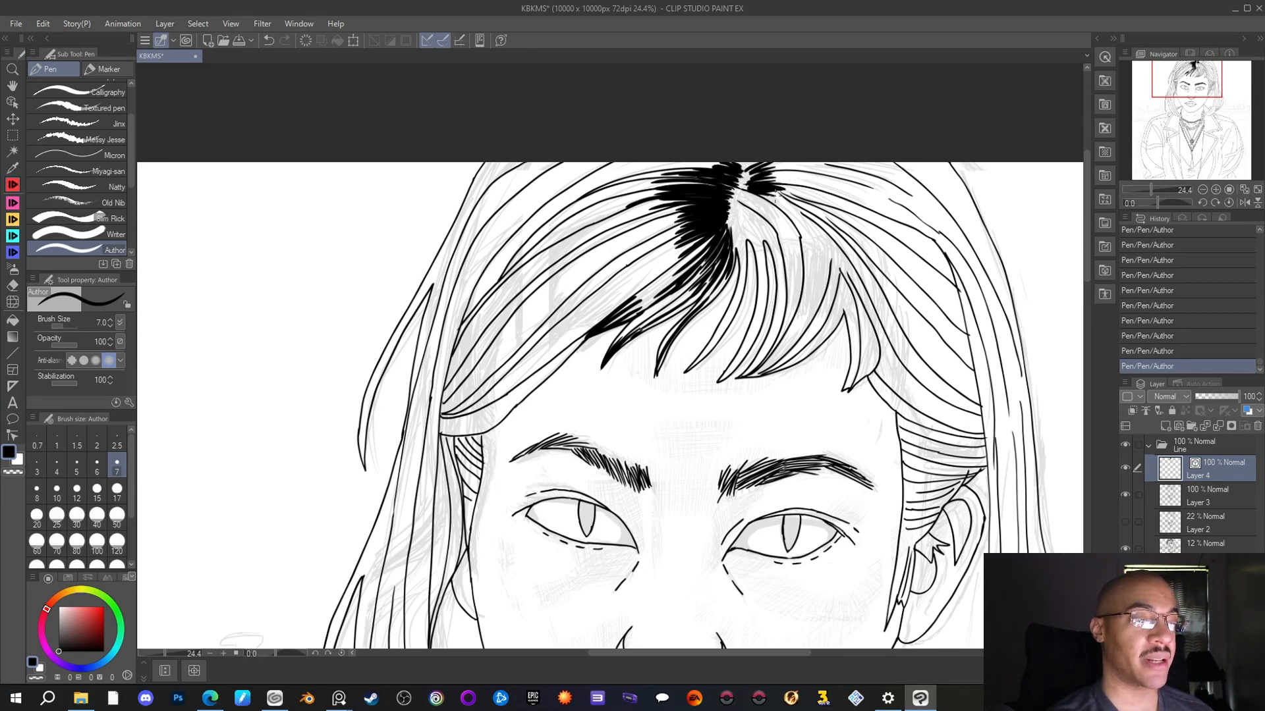
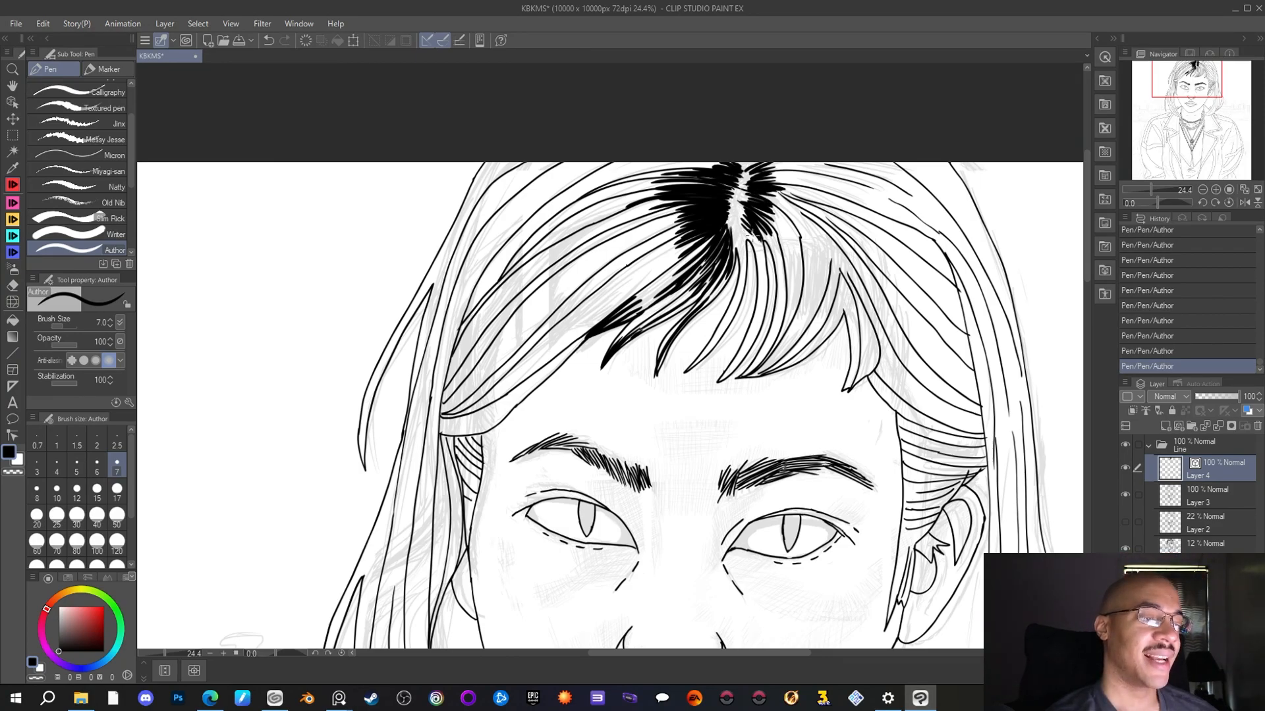
Ink tapered black strokes down the middle fringe locks, from below the parting to their pointed tips
{"action": "left_click_drag", "start_coordinate": [759, 249], "coordinate": [750, 360]}
{"action": "mouse_move", "coordinate": [741, 249]}
{"action": "left_mouse_down"}
{"action": "mouse_move", "coordinate": [733, 314]}
{"action": "mouse_move", "coordinate": [673, 373]}
{"action": "left_mouse_up"}
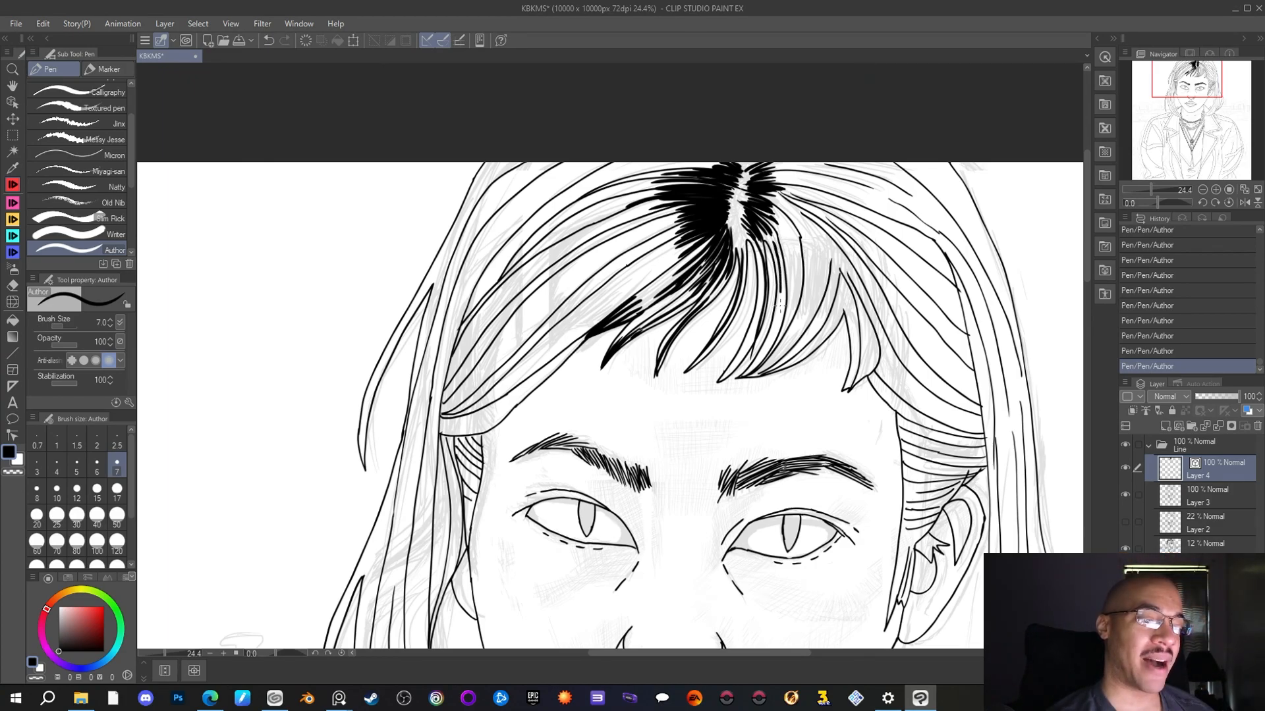
{"action": "left_click_drag", "start_coordinate": [756, 323], "coordinate": [727, 376]}
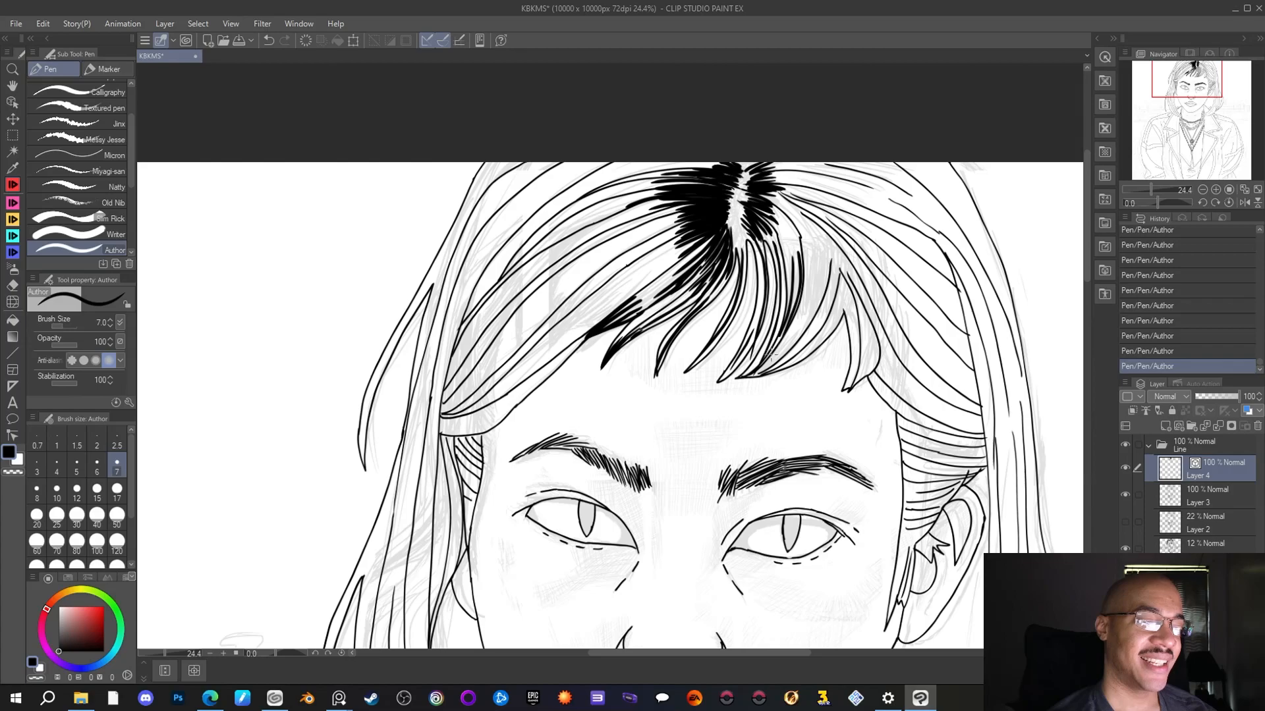
Fill the wide fringe lock above the inner eyebrow with dense curved black strokes converging on its tip
{"action": "mouse_move", "coordinate": [796, 264]}
{"action": "left_mouse_down"}
{"action": "mouse_move", "coordinate": [781, 333]}
{"action": "mouse_move", "coordinate": [810, 261]}
{"action": "mouse_move", "coordinate": [800, 305]}
{"action": "mouse_move", "coordinate": [758, 373]}
{"action": "mouse_move", "coordinate": [813, 284]}
{"action": "mouse_move", "coordinate": [813, 266]}
{"action": "mouse_move", "coordinate": [794, 332]}
{"action": "mouse_move", "coordinate": [751, 375]}
{"action": "left_mouse_up"}
{"action": "mouse_move", "coordinate": [820, 267]}
{"action": "left_mouse_down"}
{"action": "mouse_move", "coordinate": [802, 323]}
{"action": "mouse_move", "coordinate": [753, 376]}
{"action": "left_mouse_up"}
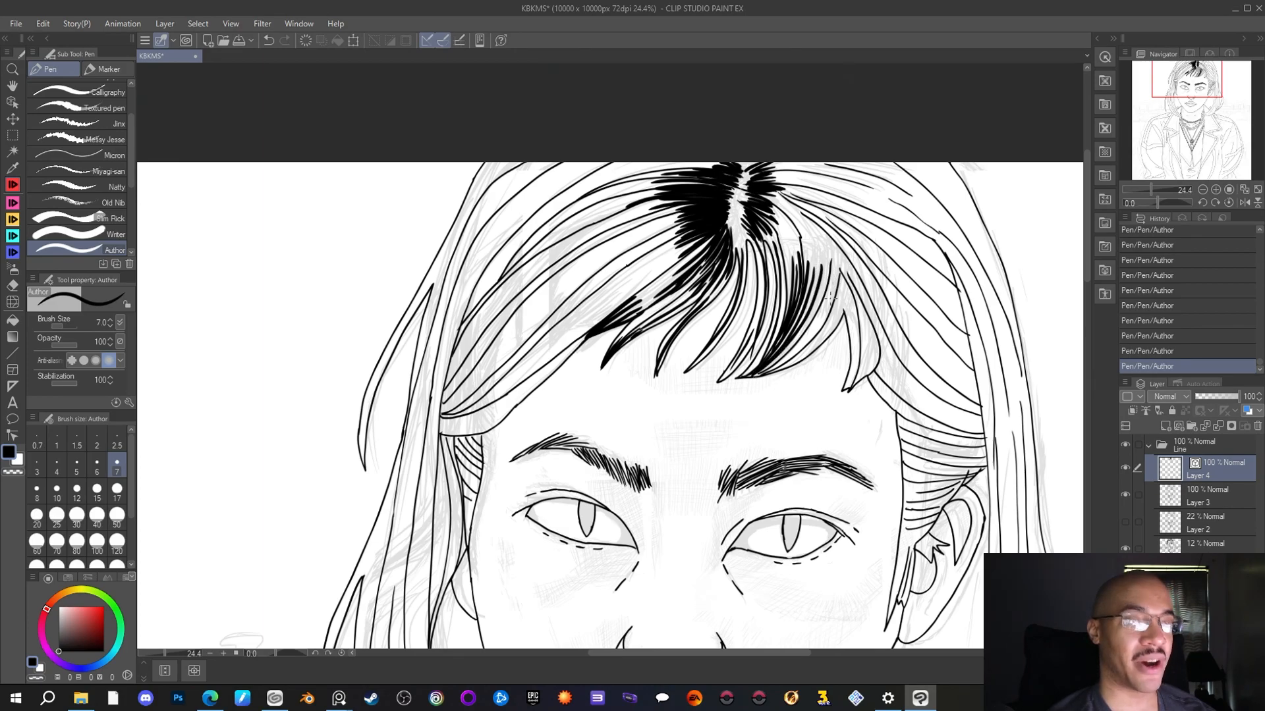
{"action": "mouse_move", "coordinate": [826, 258]}
{"action": "left_mouse_down"}
{"action": "mouse_move", "coordinate": [812, 309]}
{"action": "mouse_move", "coordinate": [773, 364]}
{"action": "mouse_move", "coordinate": [829, 290]}
{"action": "mouse_move", "coordinate": [816, 314]}
{"action": "mouse_move", "coordinate": [751, 384]}
{"action": "left_mouse_up"}
{"action": "mouse_move", "coordinate": [833, 293]}
{"action": "left_mouse_down"}
{"action": "mouse_move", "coordinate": [791, 352]}
{"action": "mouse_move", "coordinate": [753, 378]}
{"action": "left_mouse_up"}
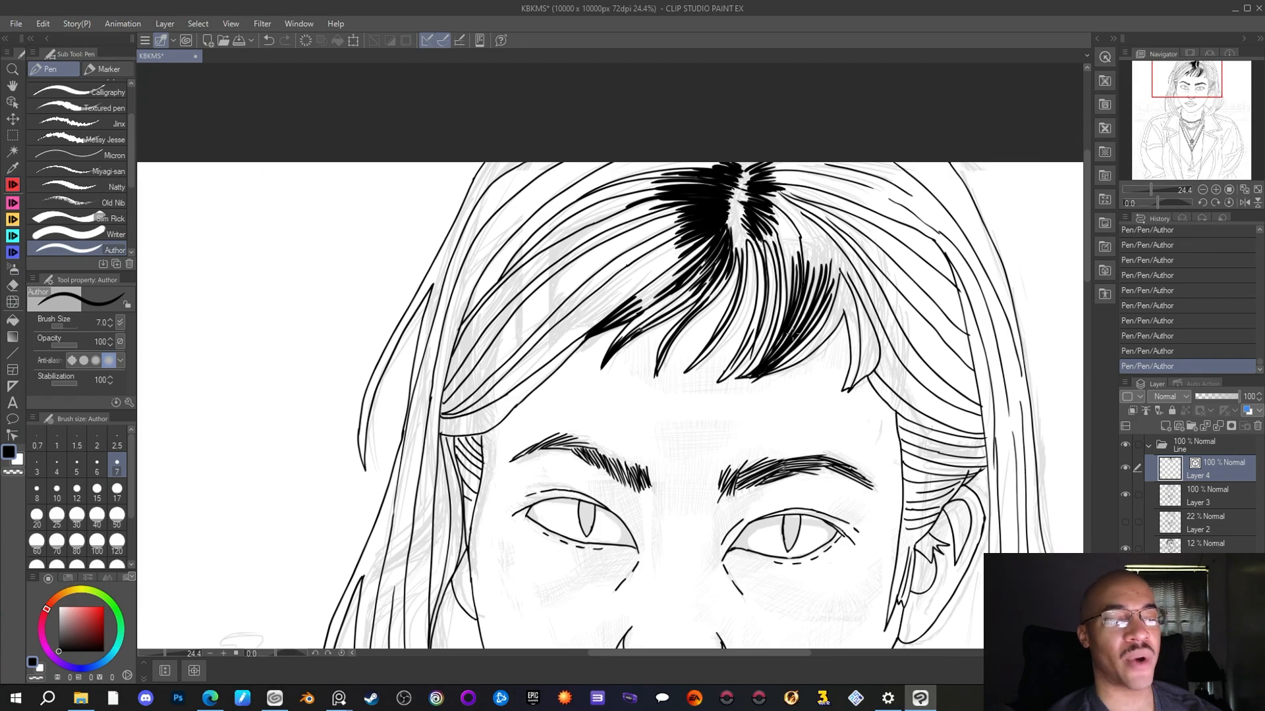
Clean up the wide fringe lock's tip with the Hard eraser, and thicken the surrounding shading with the Author pen
{"action": "key", "text": "e"}
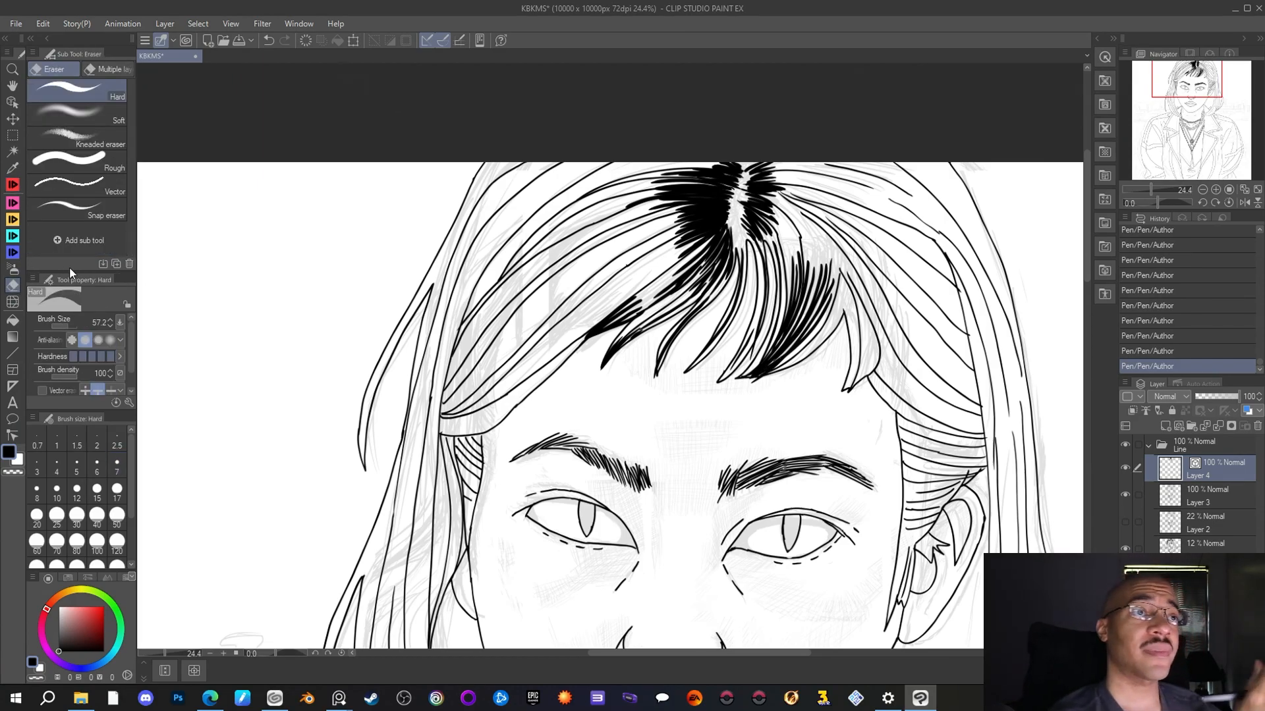
{"action": "left_click", "coordinate": [755, 382]}
{"action": "key", "text": "p"}
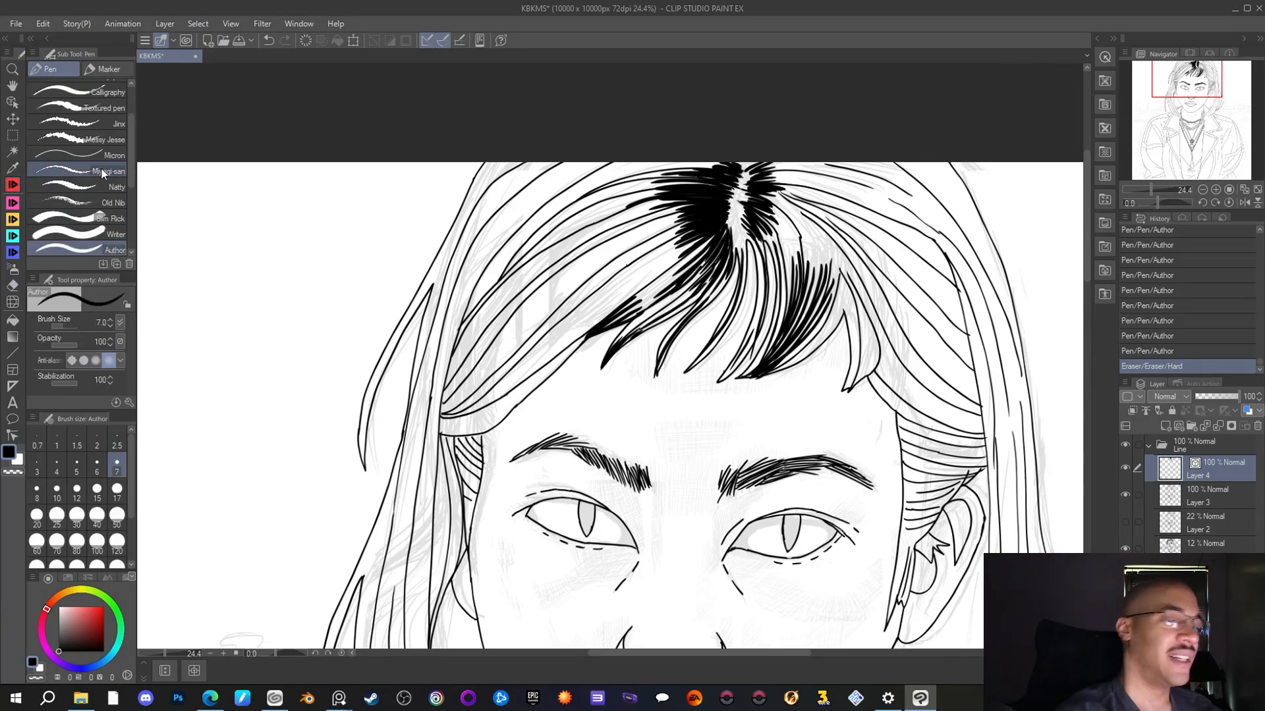
{"action": "mouse_move", "coordinate": [823, 326]}
{"action": "left_mouse_down"}
{"action": "mouse_move", "coordinate": [770, 372]}
{"action": "mouse_move", "coordinate": [848, 296]}
{"action": "left_mouse_up"}
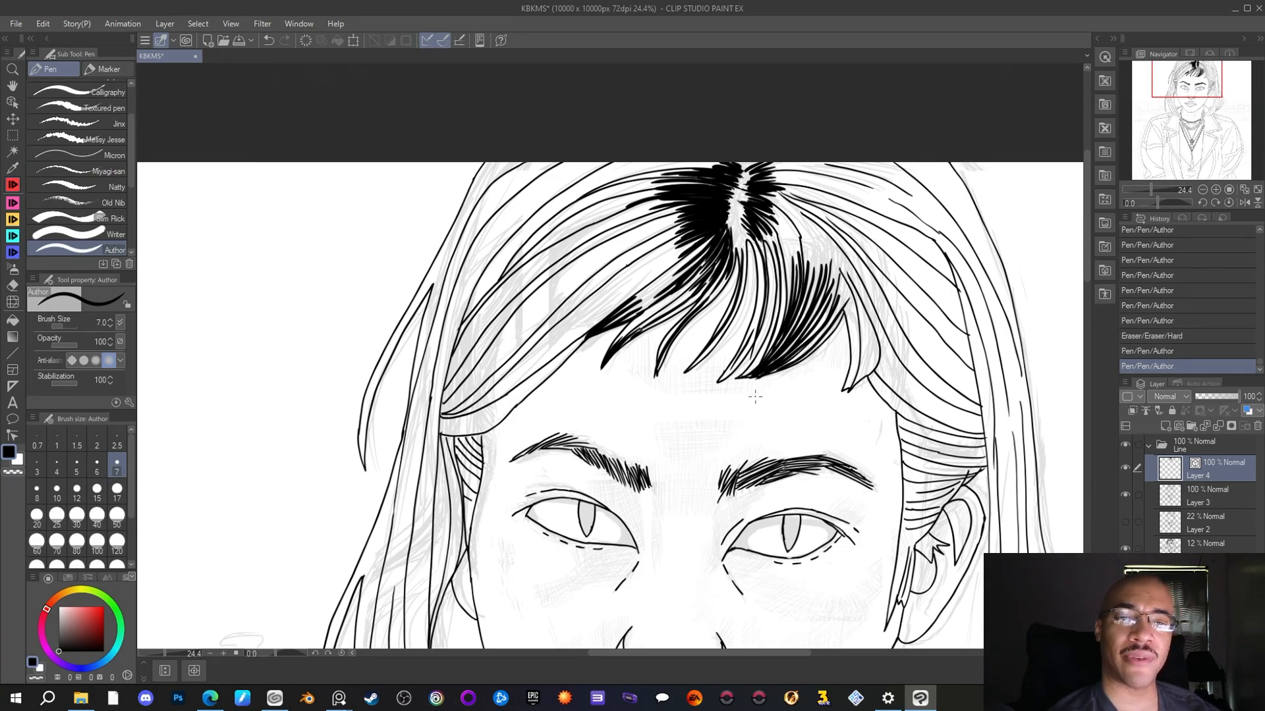
{"action": "left_click_drag", "start_coordinate": [811, 275], "coordinate": [790, 331]}
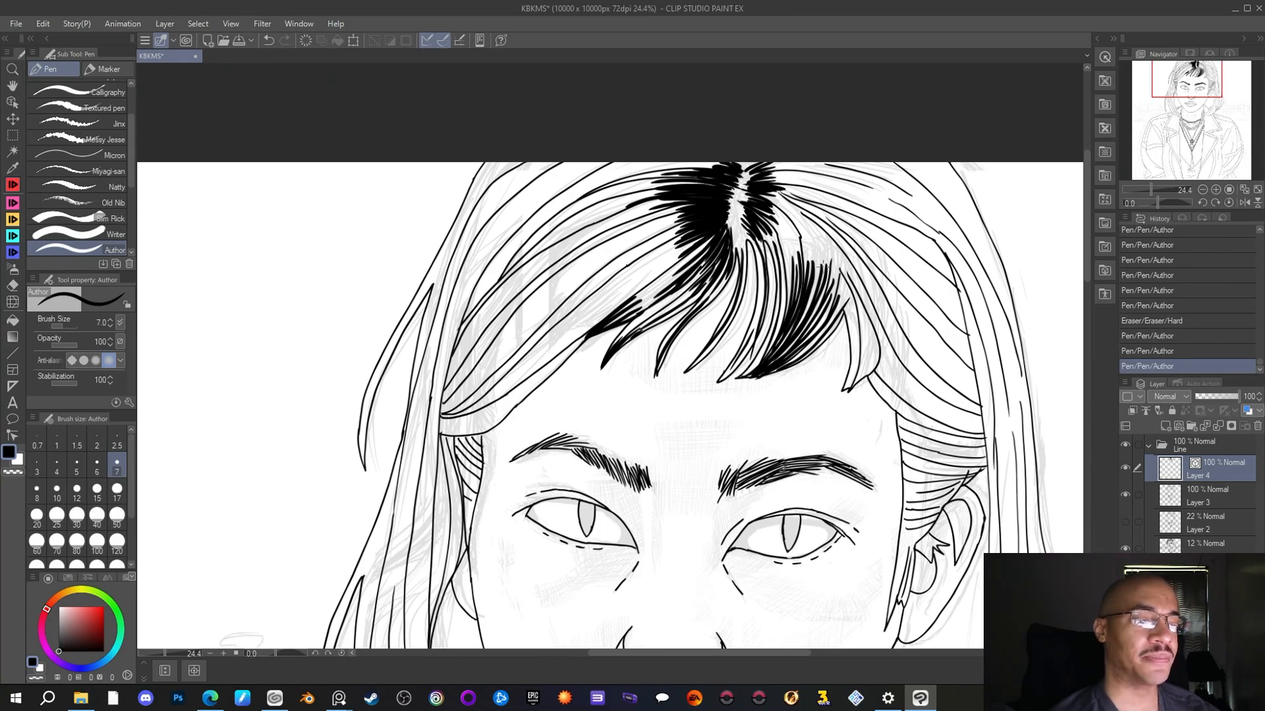
{"action": "left_click_drag", "start_coordinate": [822, 267], "coordinate": [811, 300]}
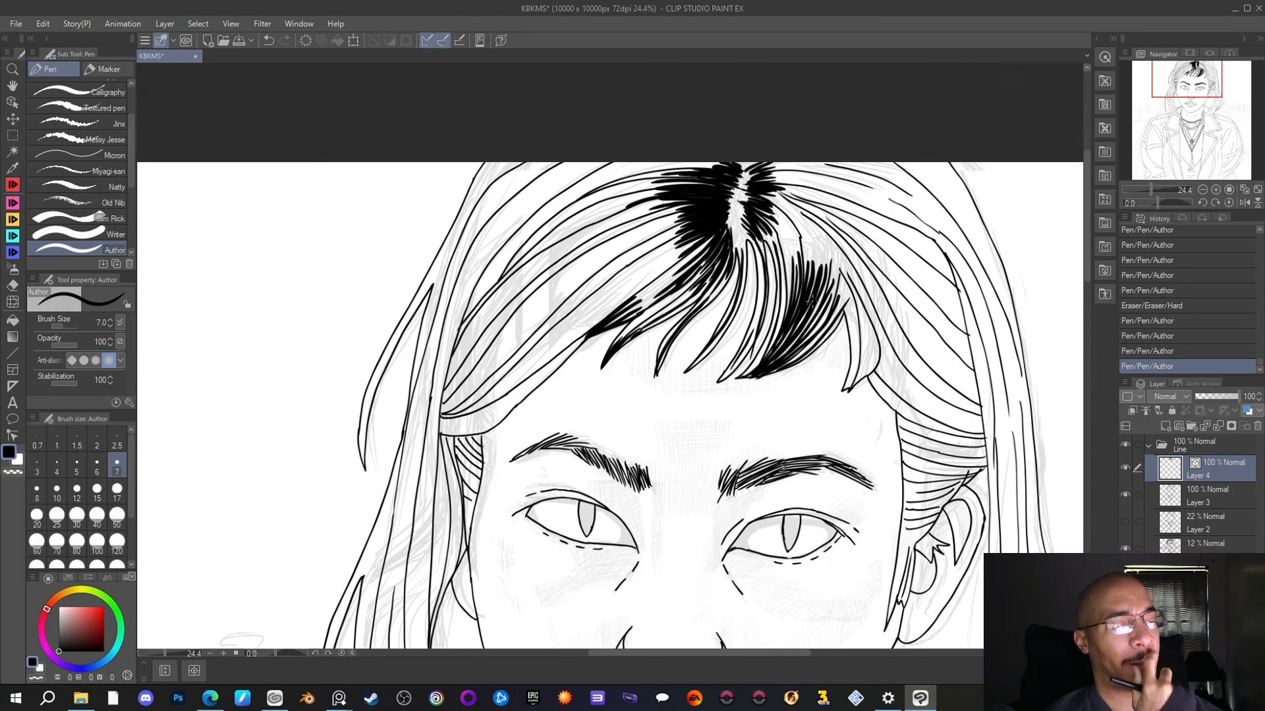
{"action": "mouse_move", "coordinate": [762, 270]}
{"action": "left_mouse_down"}
{"action": "mouse_move", "coordinate": [740, 356]}
{"action": "mouse_move", "coordinate": [771, 268]}
{"action": "mouse_move", "coordinate": [759, 327]}
{"action": "left_mouse_up"}
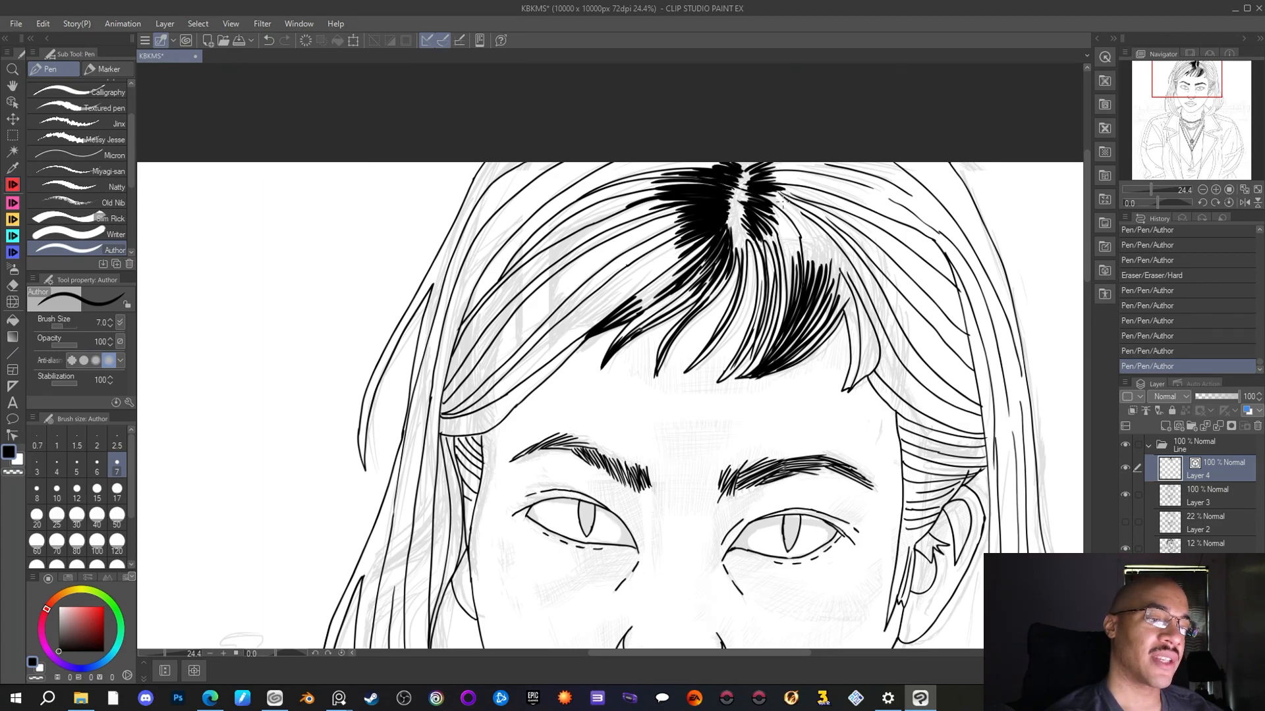
Ink black strokes from the parting roots toward the outermost short fringe lock, and shade that lock down to its tip
{"action": "mouse_move", "coordinate": [785, 205]}
{"action": "left_mouse_down"}
{"action": "mouse_move", "coordinate": [821, 261]}
{"action": "mouse_move", "coordinate": [816, 226]}
{"action": "mouse_move", "coordinate": [826, 262]}
{"action": "mouse_move", "coordinate": [827, 238]}
{"action": "mouse_move", "coordinate": [828, 270]}
{"action": "mouse_move", "coordinate": [833, 243]}
{"action": "mouse_move", "coordinate": [828, 287]}
{"action": "left_mouse_up"}
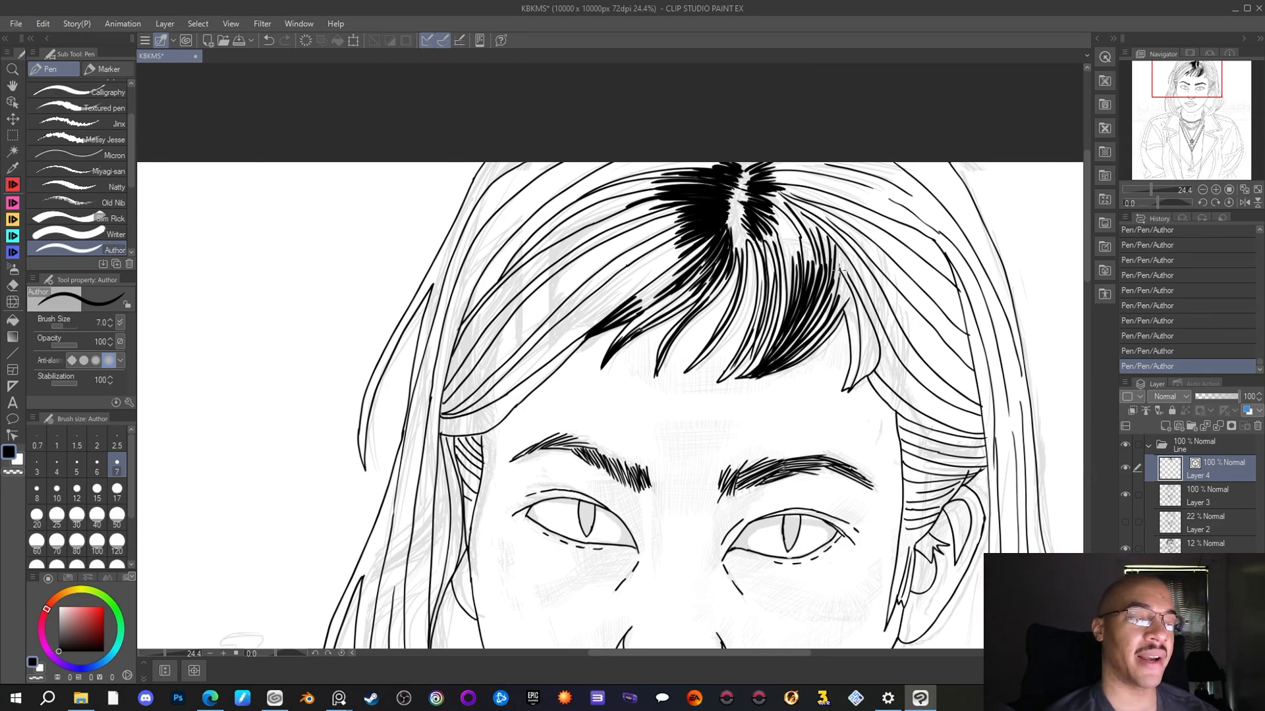
{"action": "left_click_drag", "start_coordinate": [849, 303], "coordinate": [848, 394]}
{"action": "mouse_move", "coordinate": [863, 305]}
{"action": "left_mouse_down"}
{"action": "mouse_move", "coordinate": [852, 387]}
{"action": "mouse_move", "coordinate": [865, 364]}
{"action": "mouse_move", "coordinate": [862, 378]}
{"action": "left_mouse_up"}
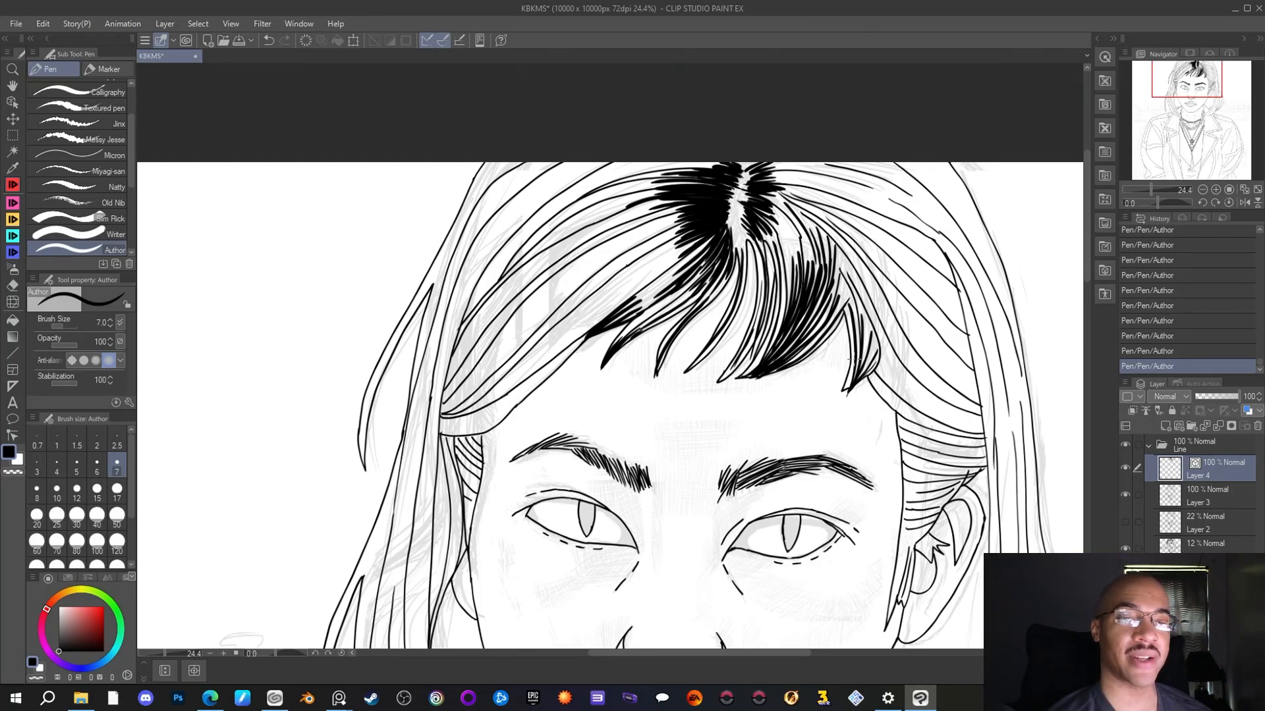
Build a dense patch of diagonal tapered black strokes just above the first fringe lock's pointed end
{"action": "left_click_drag", "start_coordinate": [648, 253], "coordinate": [578, 315]}
{"action": "left_click_drag", "start_coordinate": [629, 270], "coordinate": [574, 319]}
{"action": "left_click_drag", "start_coordinate": [619, 285], "coordinate": [579, 321]}
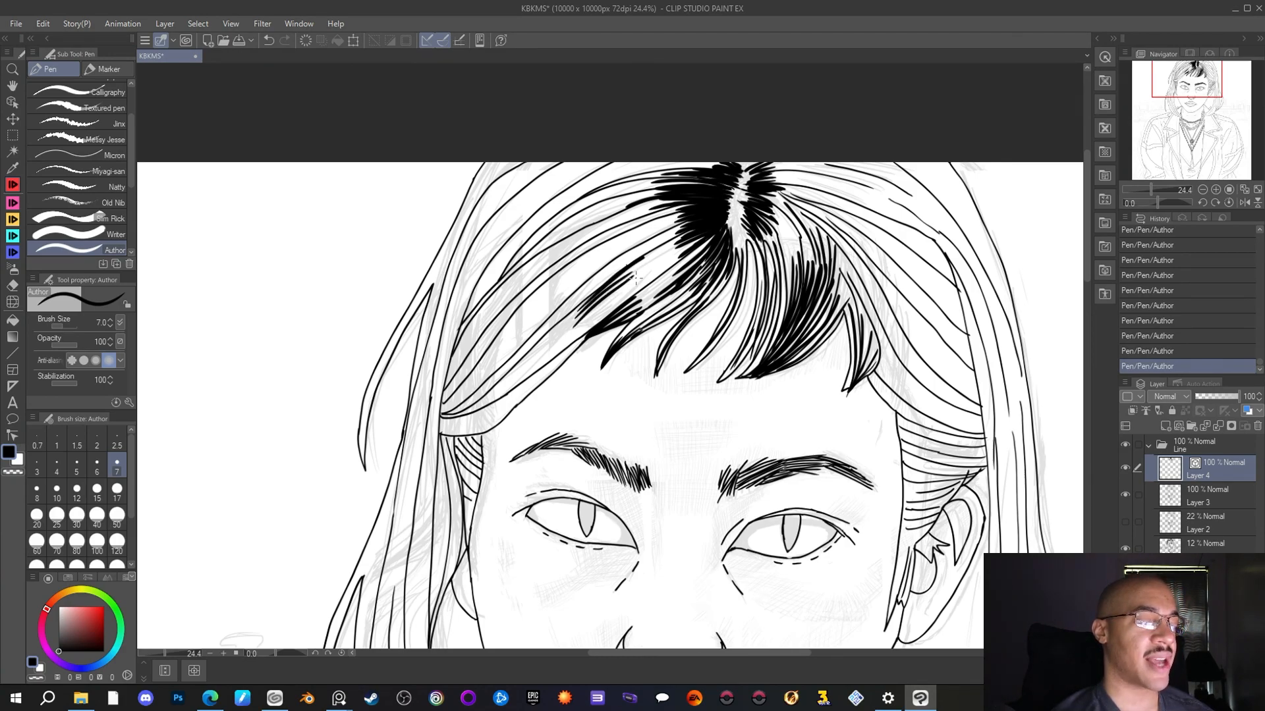
{"action": "left_click_drag", "start_coordinate": [642, 270], "coordinate": [573, 330]}
{"action": "left_click_drag", "start_coordinate": [643, 277], "coordinate": [584, 331]}
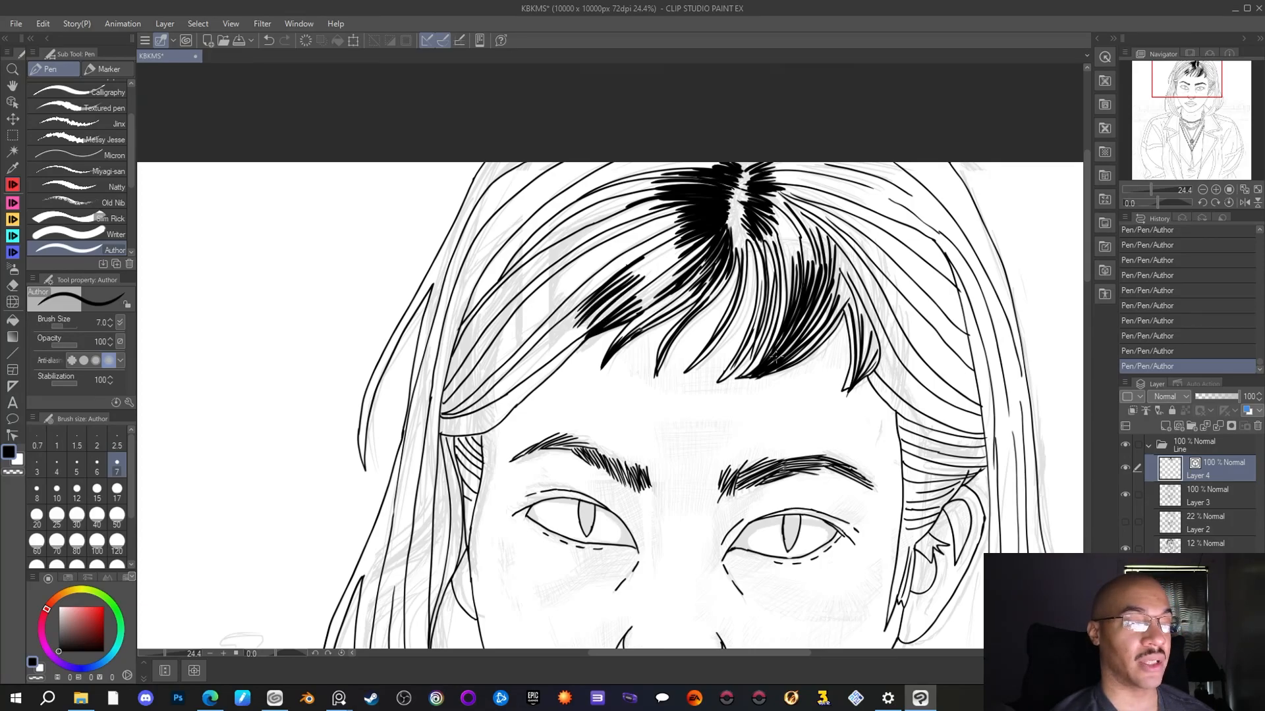
Extend the diagonal black patch up into the neighbouring swept strands, and touch up the wide fringe lock's lower edge
{"action": "left_click_drag", "start_coordinate": [1180, 93], "coordinate": [1176, 102]}
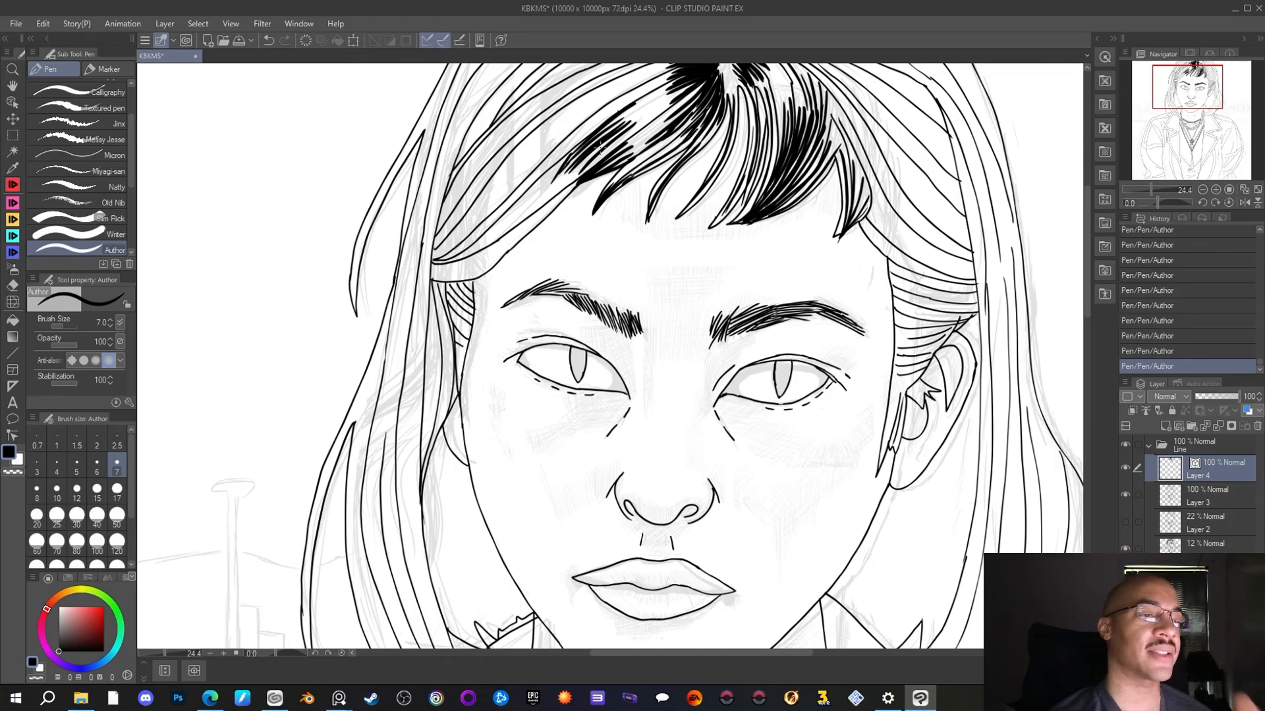
{"action": "scroll", "coordinate": [601, 149], "scroll_direction": "up", "scroll_amount": 3}
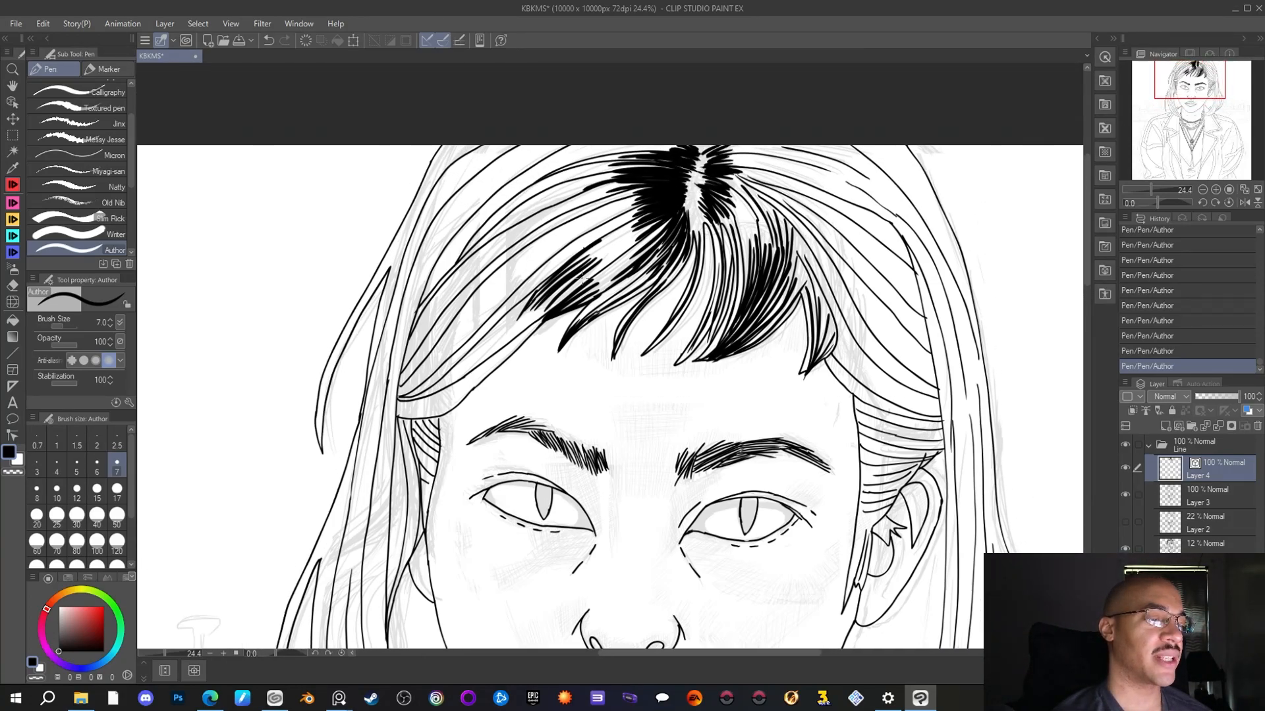
{"action": "left_click_drag", "start_coordinate": [588, 269], "coordinate": [541, 310]}
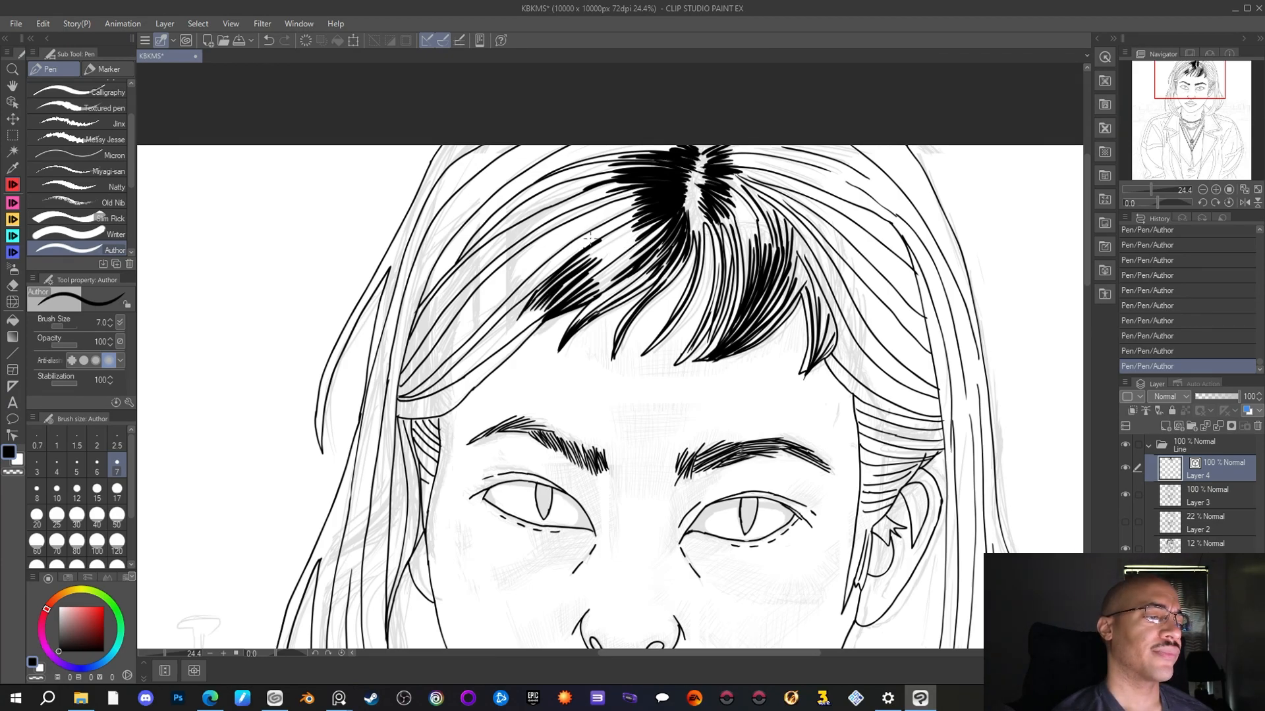
{"action": "mouse_move", "coordinate": [590, 238]}
{"action": "left_mouse_down"}
{"action": "mouse_move", "coordinate": [527, 287]}
{"action": "mouse_move", "coordinate": [577, 253]}
{"action": "mouse_move", "coordinate": [544, 280]}
{"action": "left_mouse_up"}
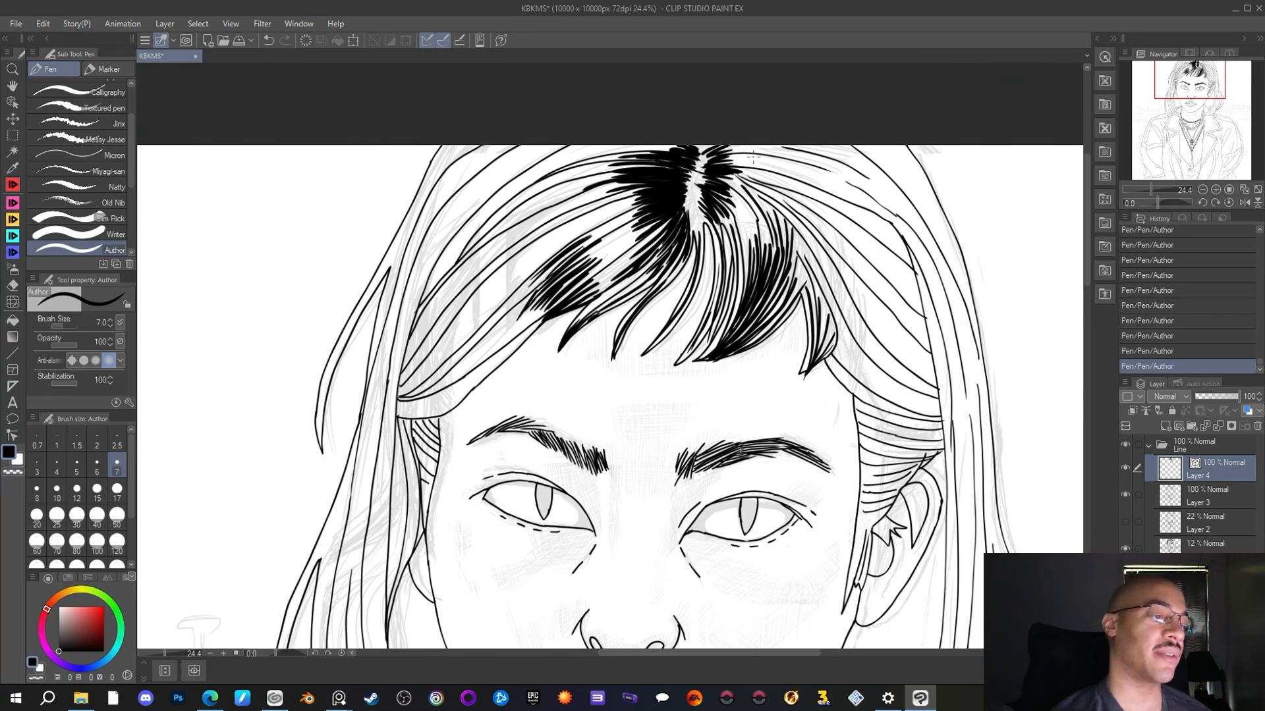
{"action": "left_click_drag", "start_coordinate": [555, 263], "coordinate": [535, 291]}
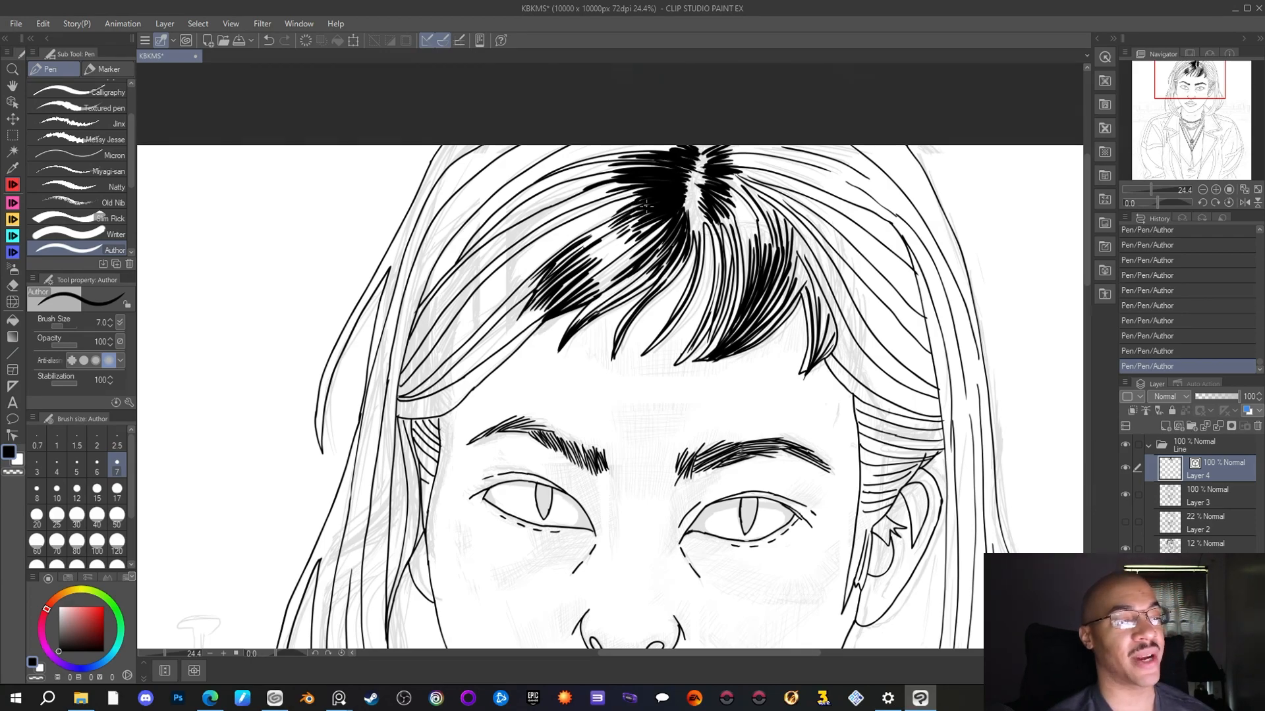
{"action": "left_click_drag", "start_coordinate": [758, 335], "coordinate": [729, 355]}
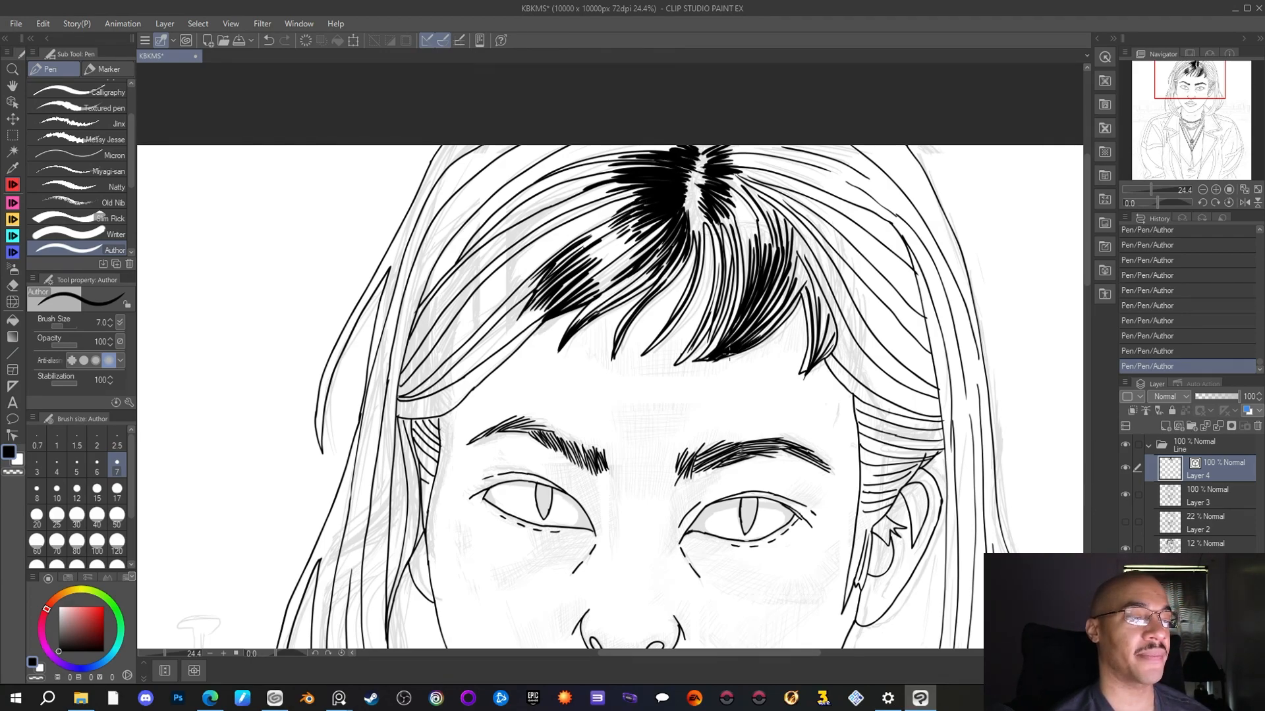
Shade the crown along the canvas's upper edge with tapered black strokes sweeping outward from the parting over the swept hair
{"action": "scroll", "coordinate": [753, 331], "scroll_direction": "down", "scroll_amount": 3}
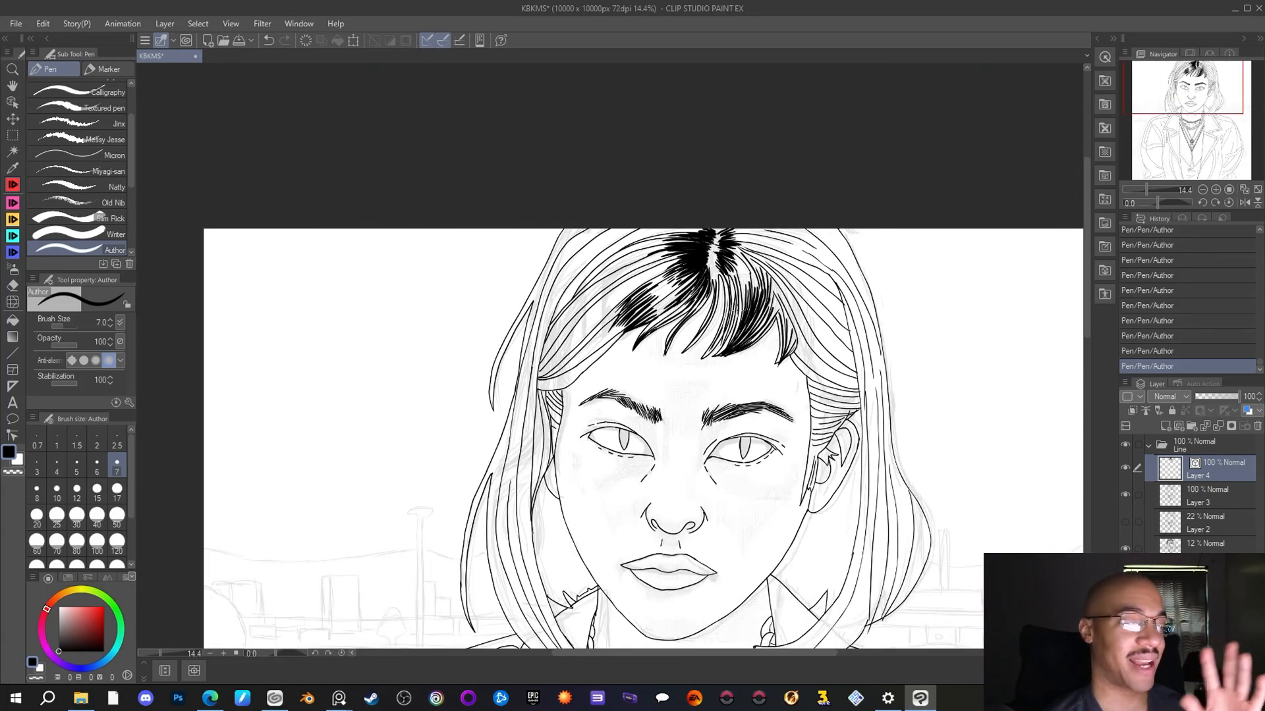
{"action": "scroll", "coordinate": [641, 224], "scroll_direction": "up", "scroll_amount": 2}
{"action": "scroll", "coordinate": [641, 224], "scroll_direction": "up", "scroll_amount": 1}
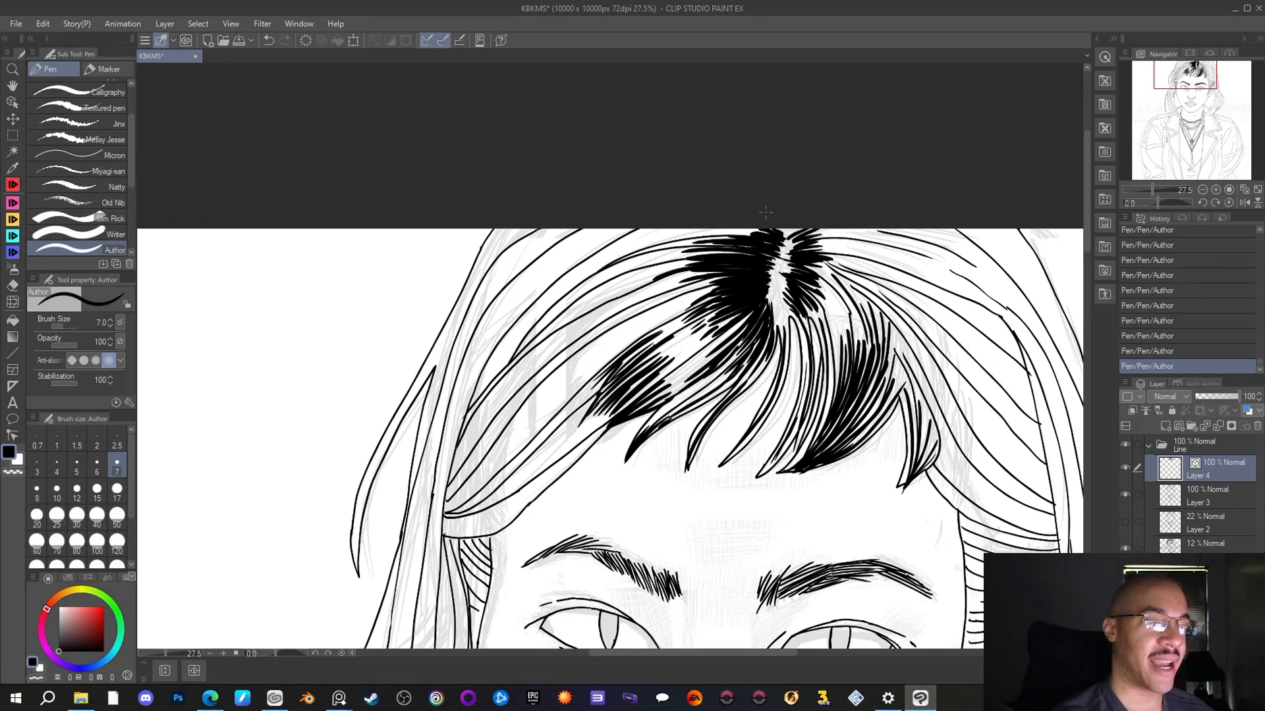
{"action": "left_click_drag", "start_coordinate": [755, 231], "coordinate": [680, 244]}
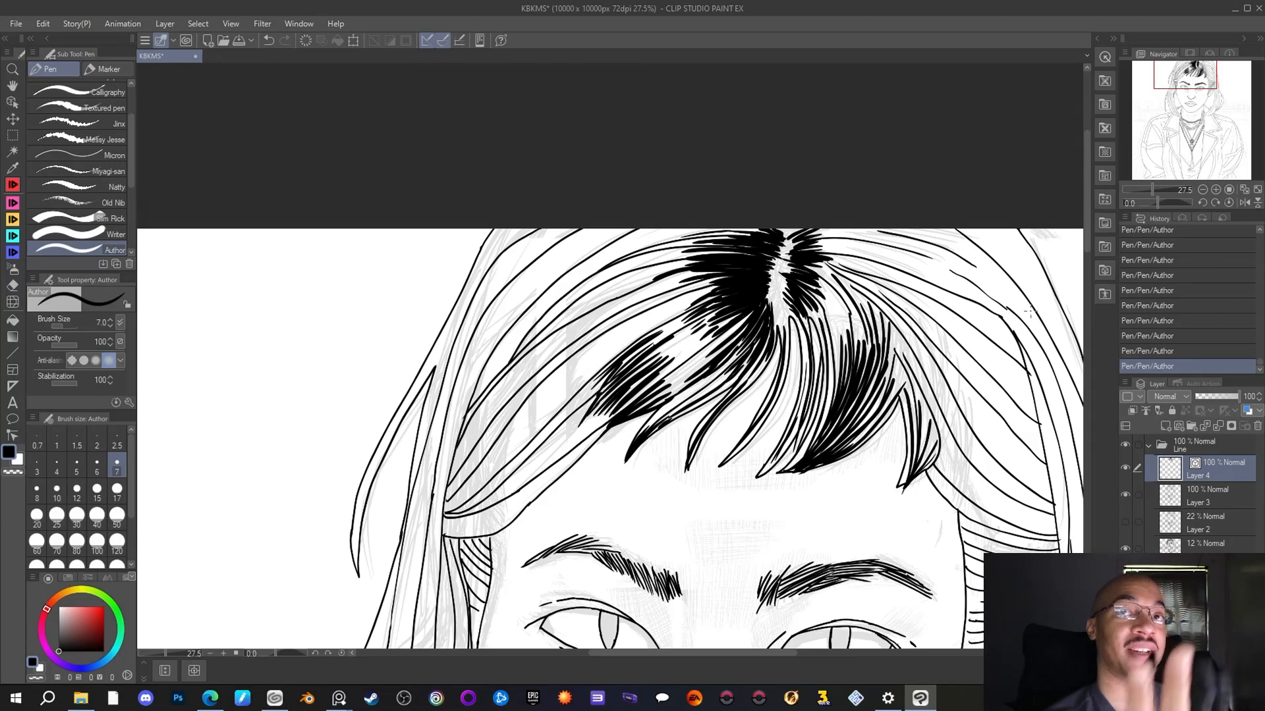
{"action": "left_click_drag", "start_coordinate": [758, 228], "coordinate": [707, 229]}
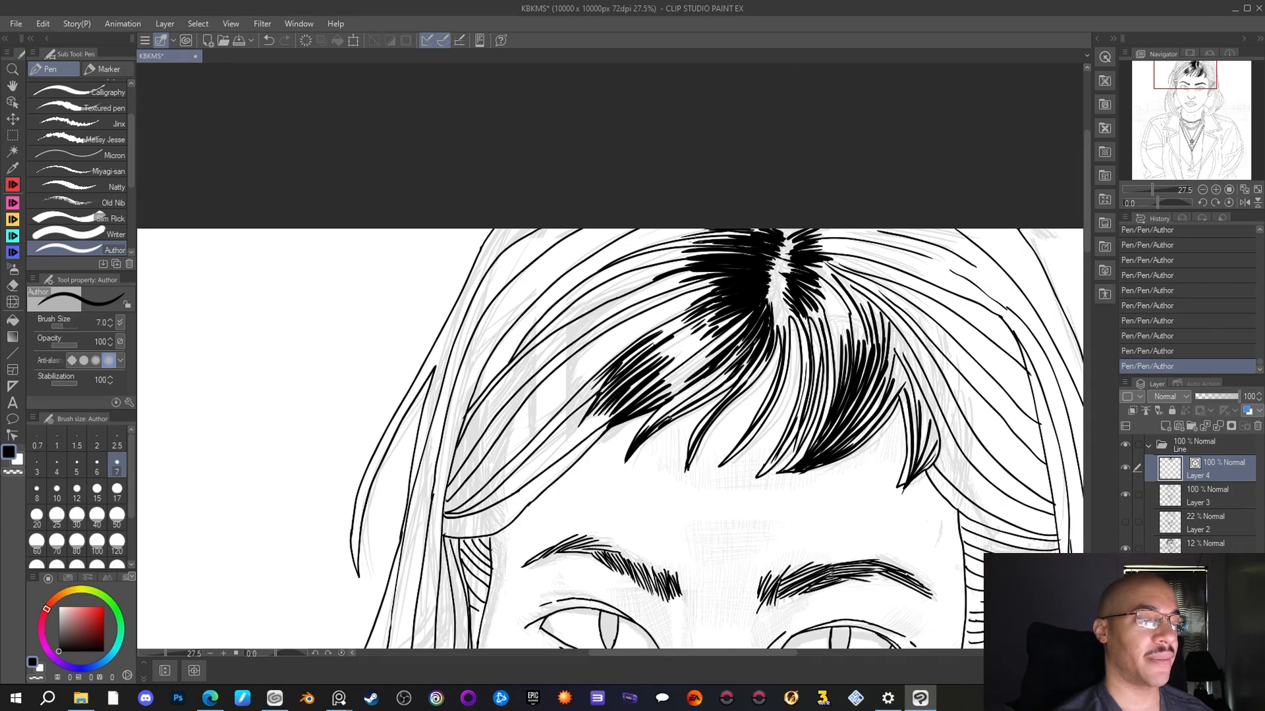
{"action": "left_click_drag", "start_coordinate": [693, 249], "coordinate": [618, 267]}
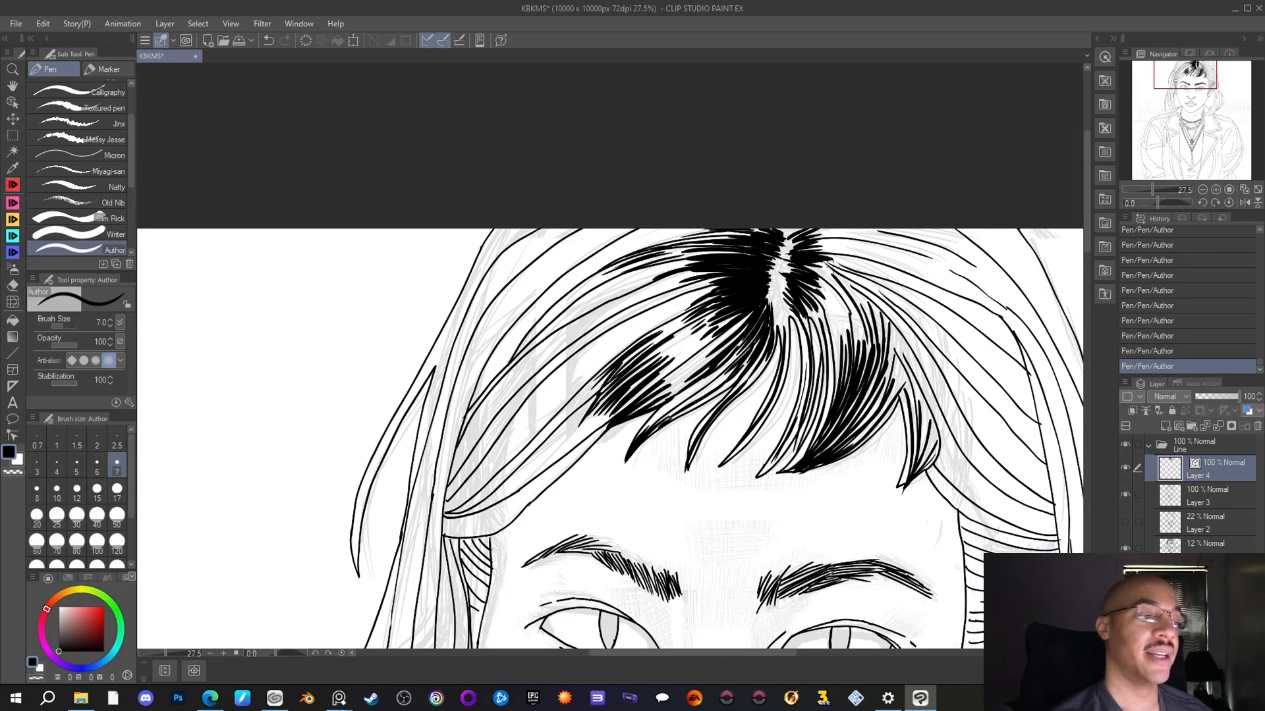
{"action": "left_click_drag", "start_coordinate": [706, 227], "coordinate": [612, 261]}
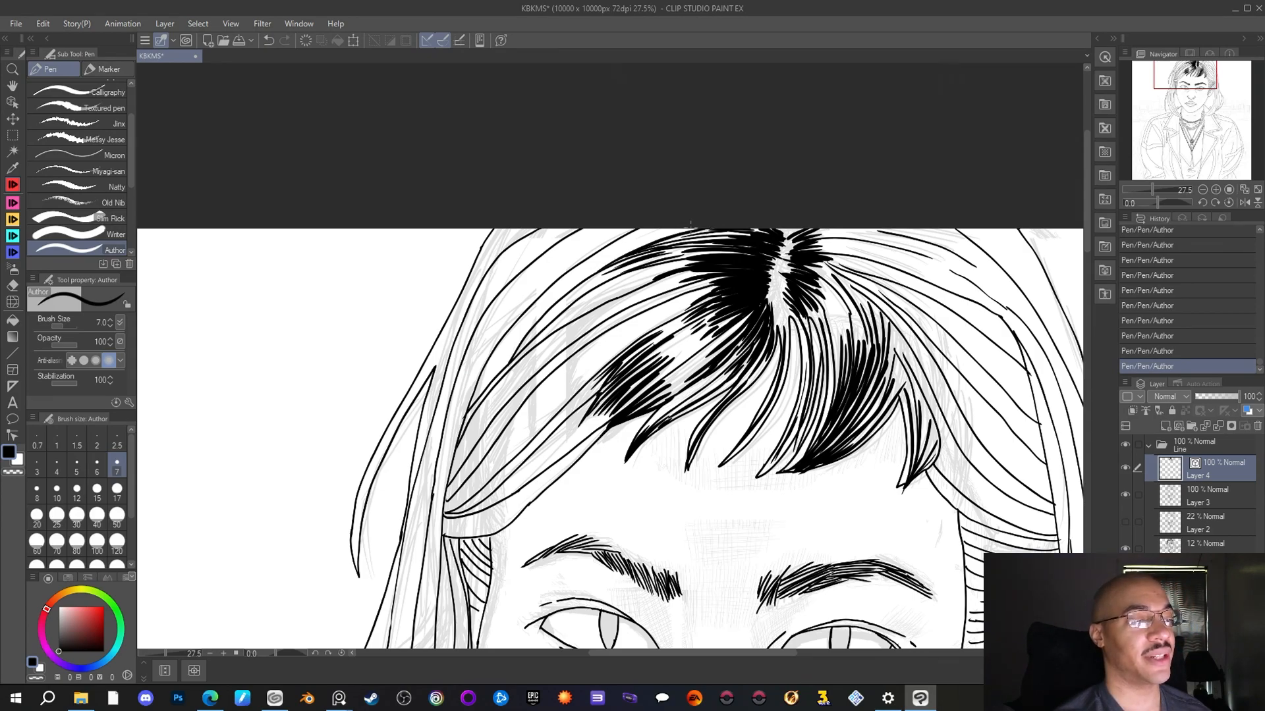
{"action": "mouse_move", "coordinate": [690, 224]}
{"action": "left_mouse_down"}
{"action": "mouse_move", "coordinate": [616, 250]}
{"action": "mouse_move", "coordinate": [649, 224]}
{"action": "mouse_move", "coordinate": [605, 262]}
{"action": "left_mouse_up"}
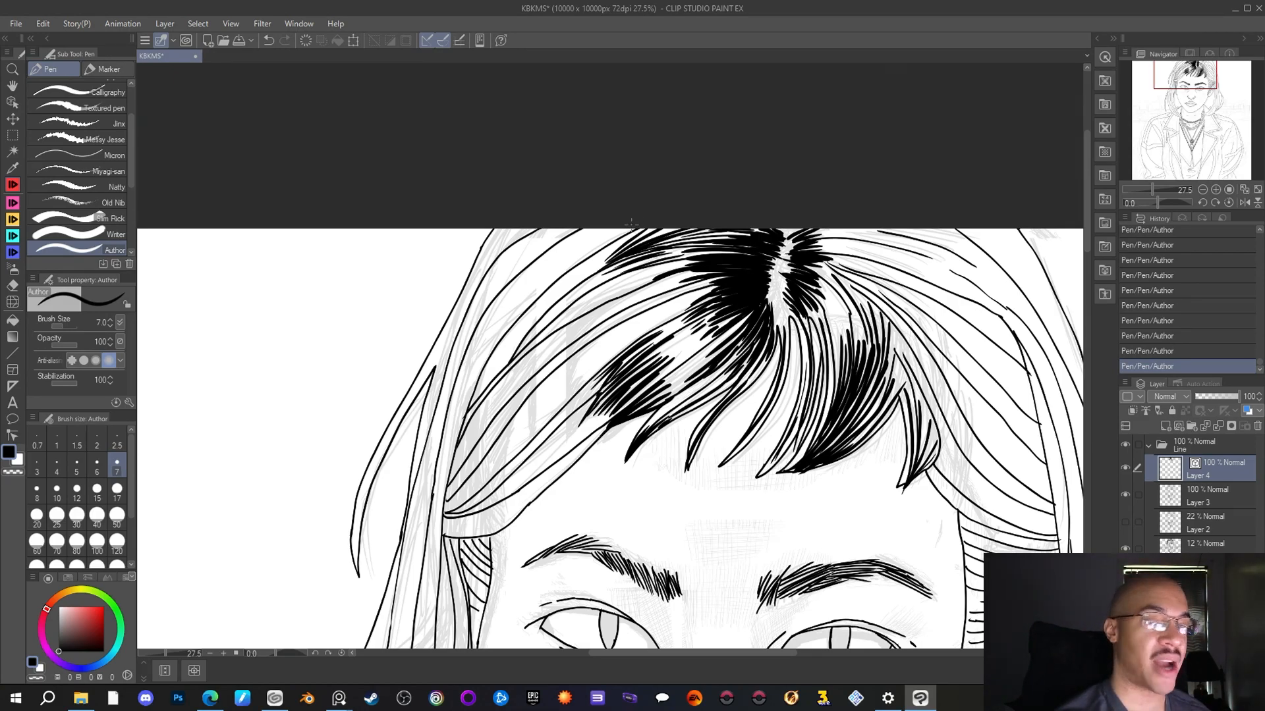
Thicken the long outer contour of the swept hair with a curved black stroke from the crown down toward the temple
{"action": "mouse_move", "coordinate": [640, 224]}
{"action": "left_mouse_down"}
{"action": "mouse_move", "coordinate": [551, 275]}
{"action": "mouse_move", "coordinate": [509, 321]}
{"action": "mouse_move", "coordinate": [448, 465]}
{"action": "left_mouse_up"}
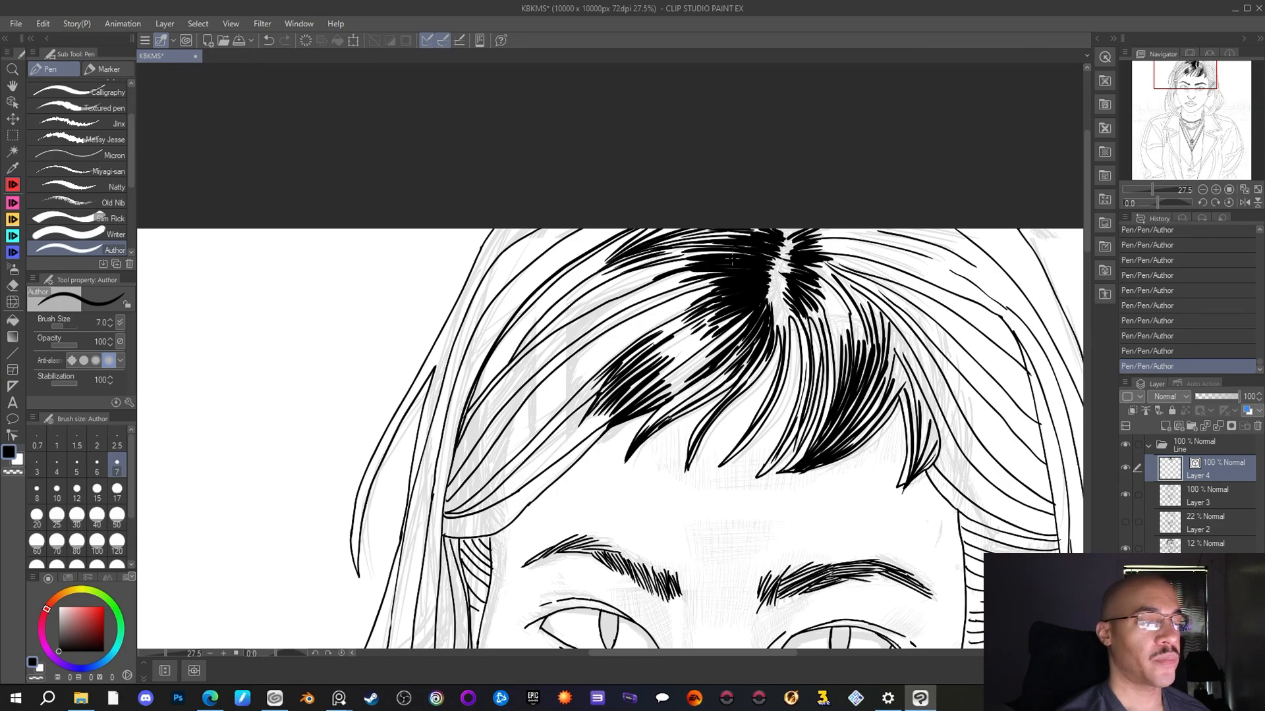
{"action": "left_click_drag", "start_coordinate": [1173, 70], "coordinate": [1177, 73]}
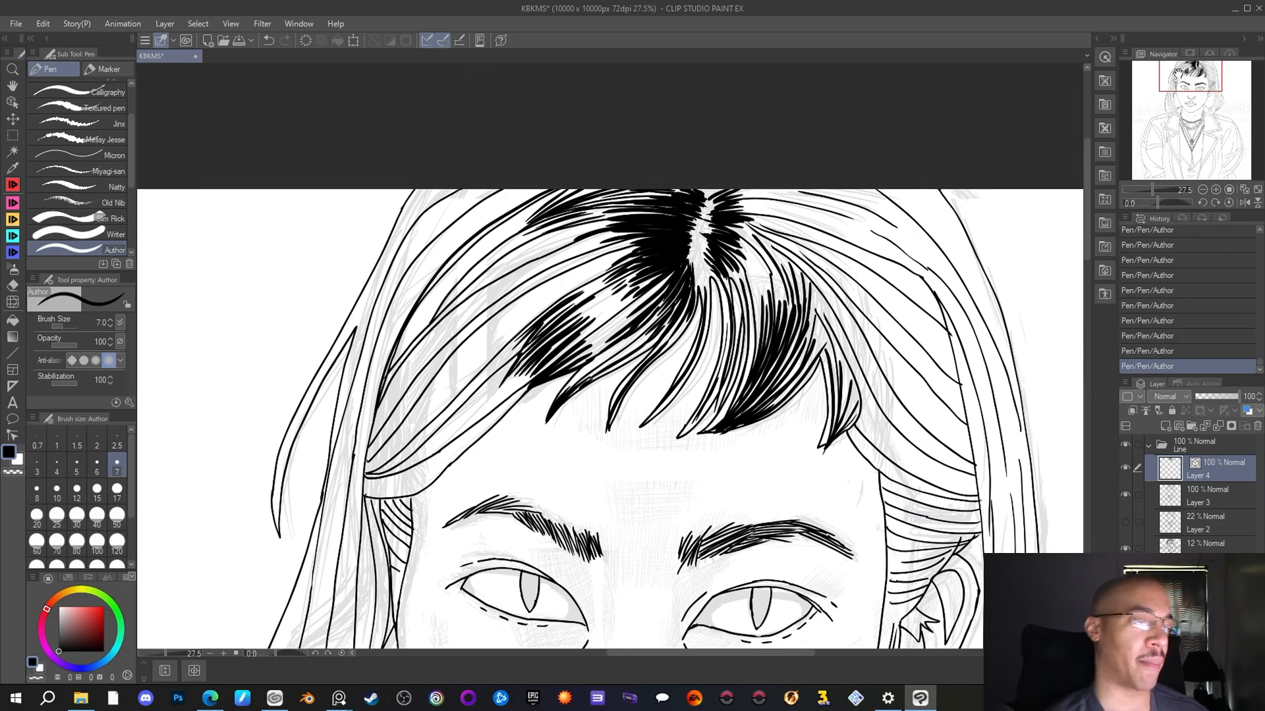
{"action": "scroll", "coordinate": [755, 364], "scroll_direction": "down", "scroll_amount": 2}
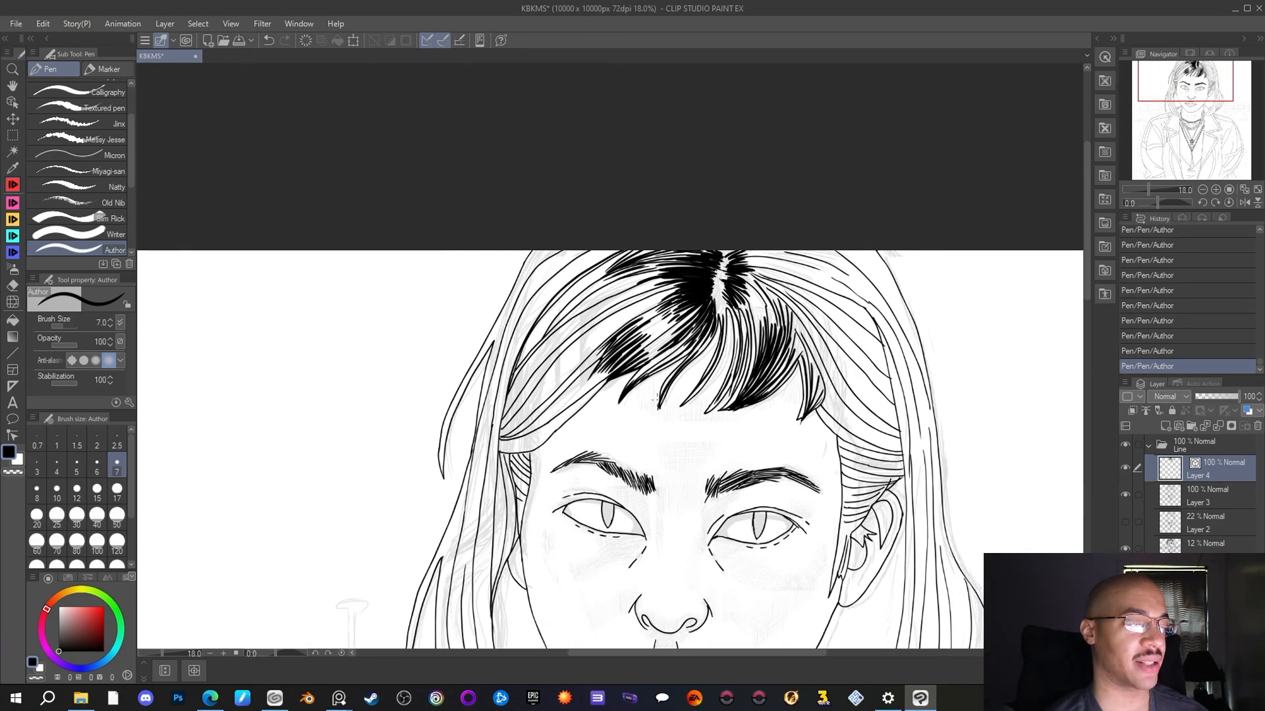
Extend the black fringe patch along the swept hair's lower edge with tapered diagonal strokes toward the temple, and touch up beside the parting
{"action": "scroll", "coordinate": [656, 399], "scroll_direction": "down", "scroll_amount": 2}
{"action": "scroll", "coordinate": [607, 399], "scroll_direction": "up", "scroll_amount": 2}
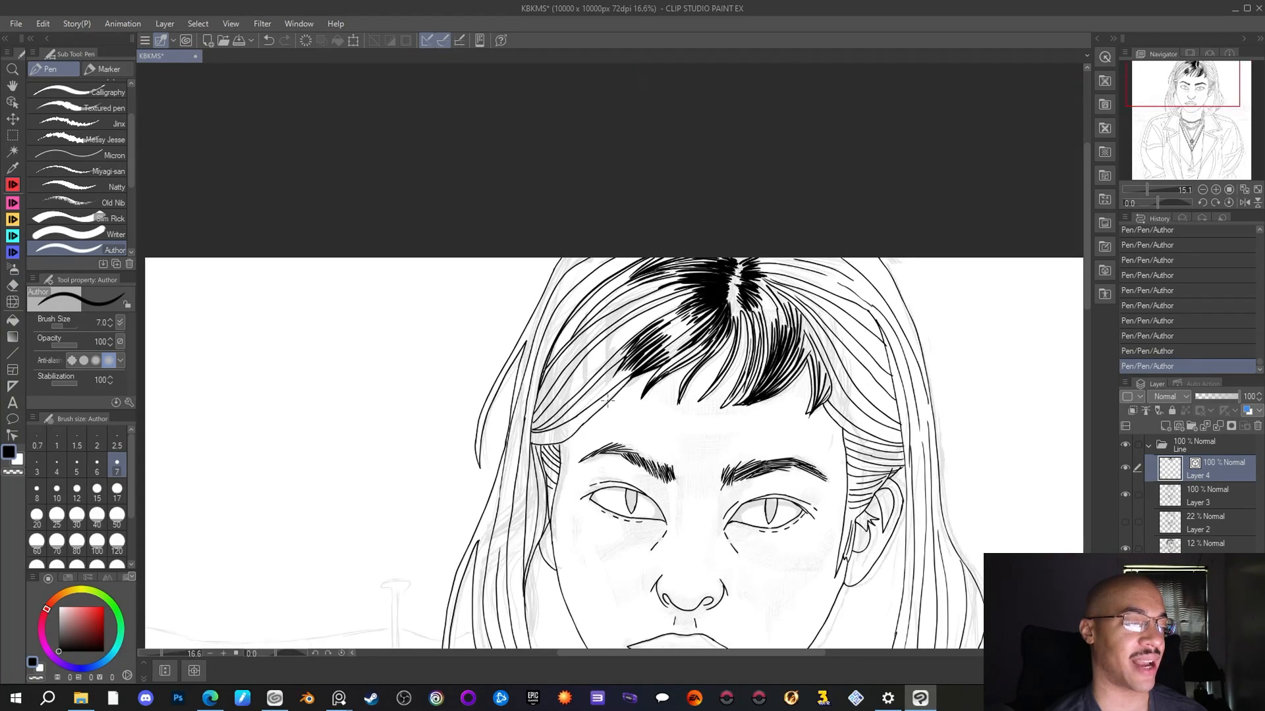
{"action": "scroll", "coordinate": [607, 400], "scroll_direction": "up", "scroll_amount": 1}
{"action": "scroll", "coordinate": [605, 398], "scroll_direction": "up", "scroll_amount": 3}
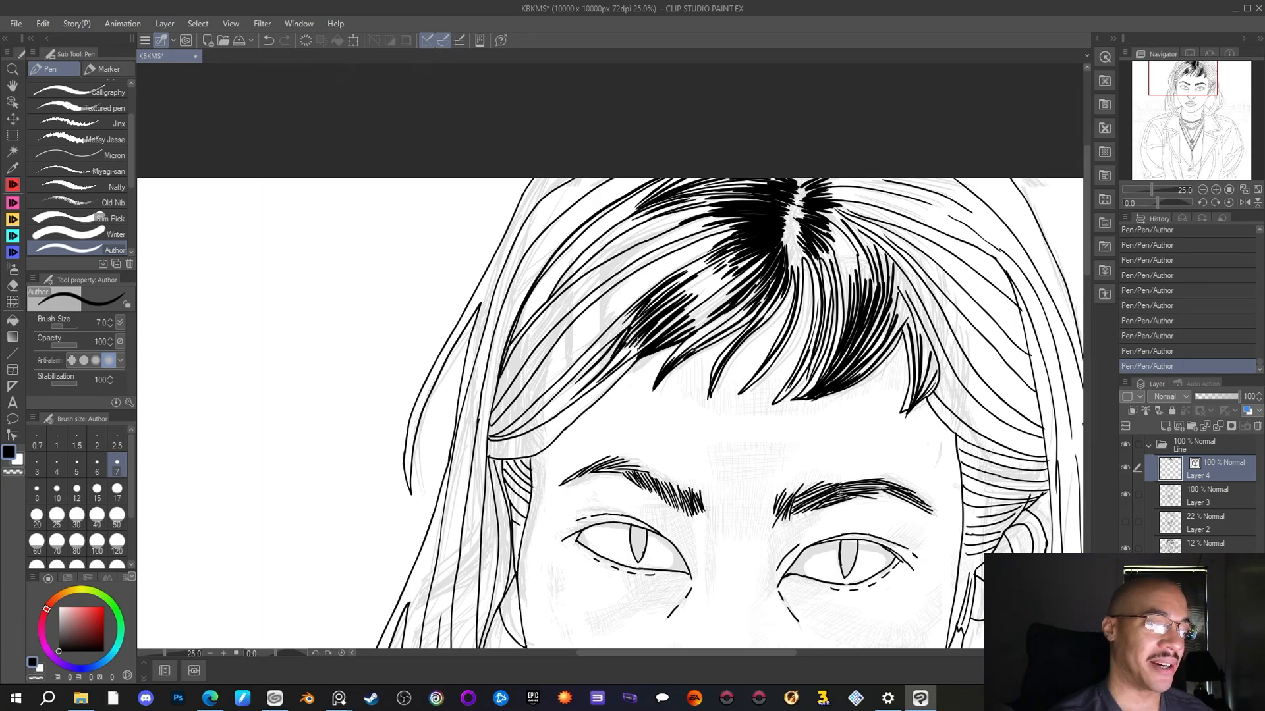
{"action": "left_click_drag", "start_coordinate": [636, 344], "coordinate": [568, 404]}
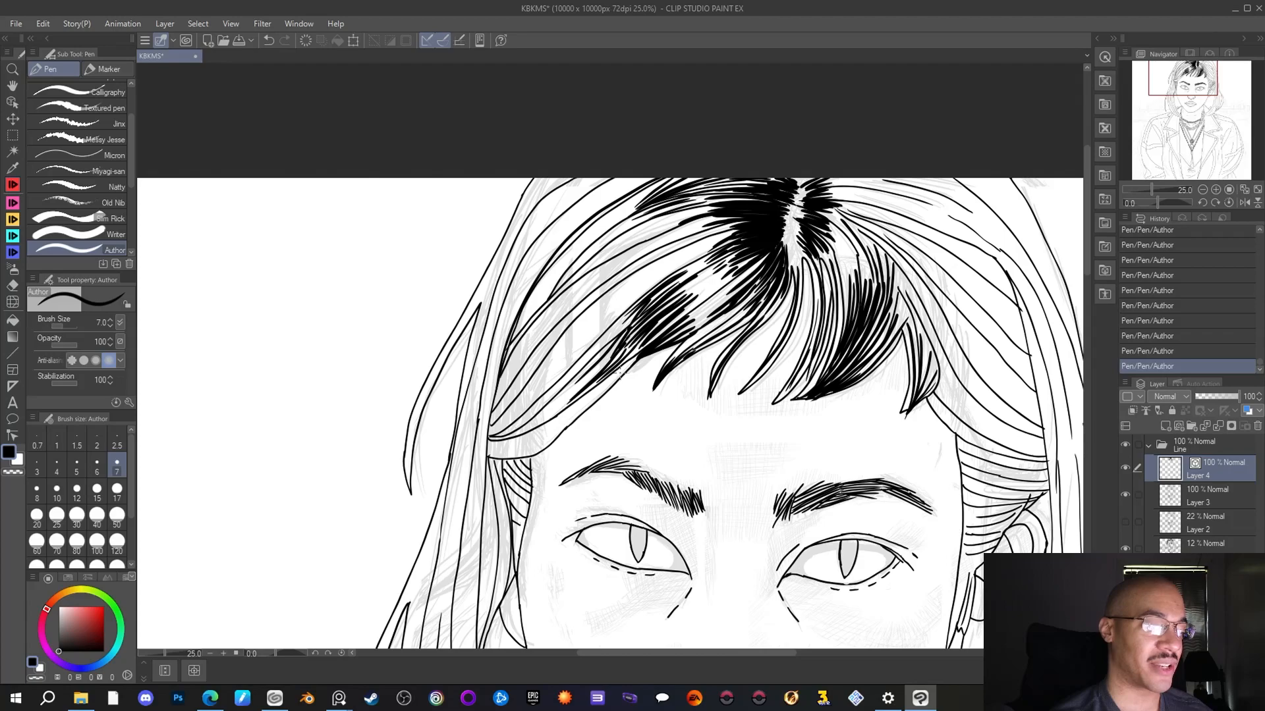
{"action": "left_click_drag", "start_coordinate": [630, 356], "coordinate": [586, 402]}
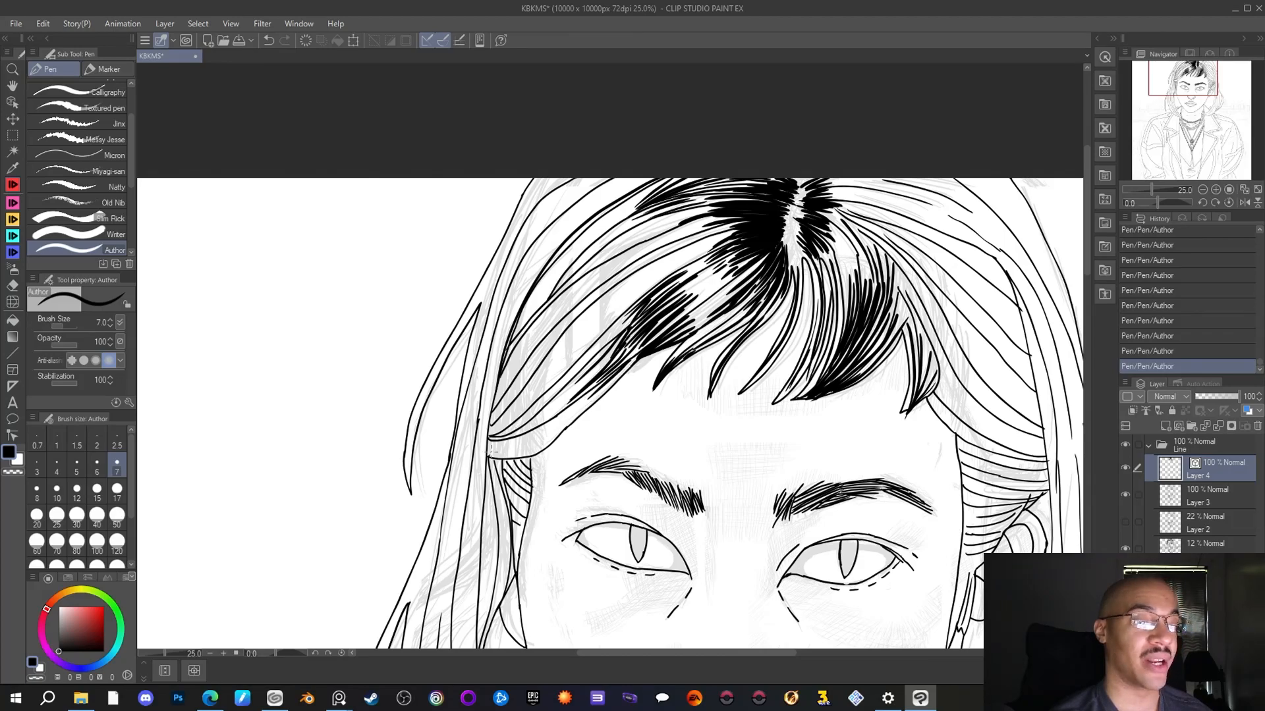
{"action": "mouse_move", "coordinate": [838, 247]}
{"action": "left_mouse_down"}
{"action": "mouse_move", "coordinate": [847, 274]}
{"action": "mouse_move", "coordinate": [856, 262]}
{"action": "left_mouse_up"}
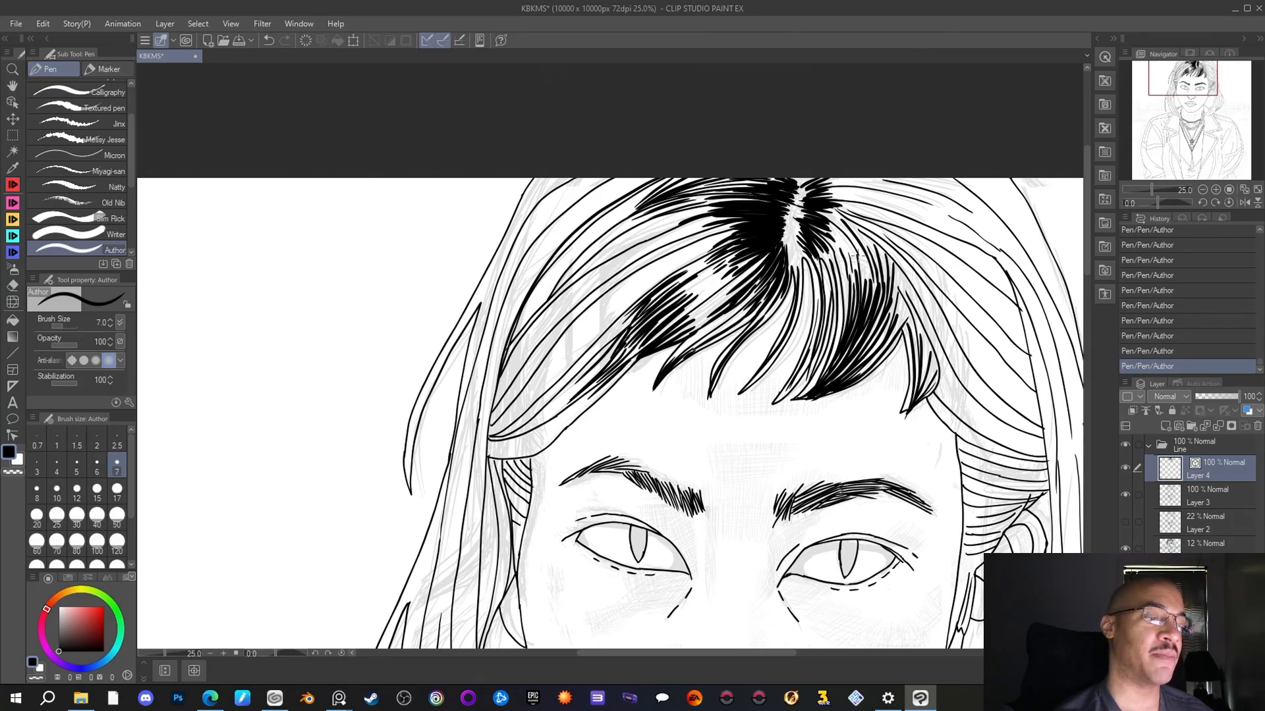
Shade the swept fringe's temple end with dense tapered black strokes, and add another black patch higher along its outer contour
{"action": "scroll", "coordinate": [942, 270], "scroll_direction": "down", "scroll_amount": 2}
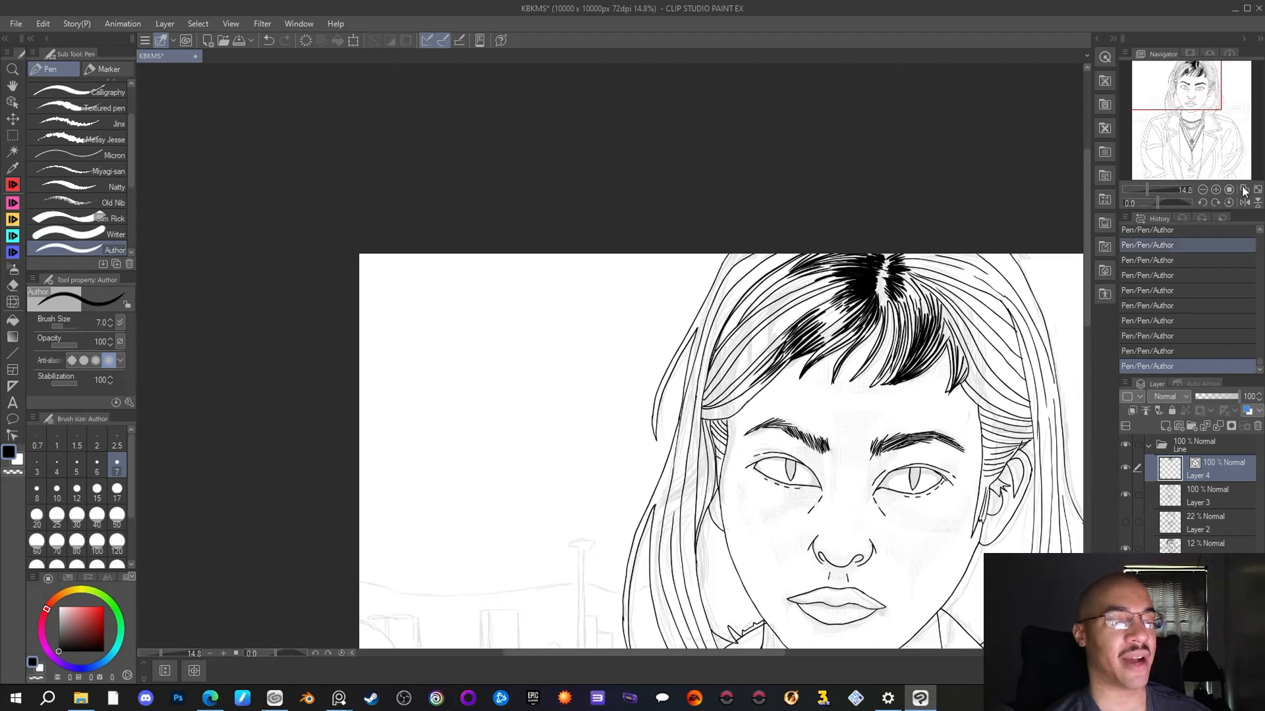
{"action": "left_click_drag", "start_coordinate": [1194, 100], "coordinate": [1205, 102]}
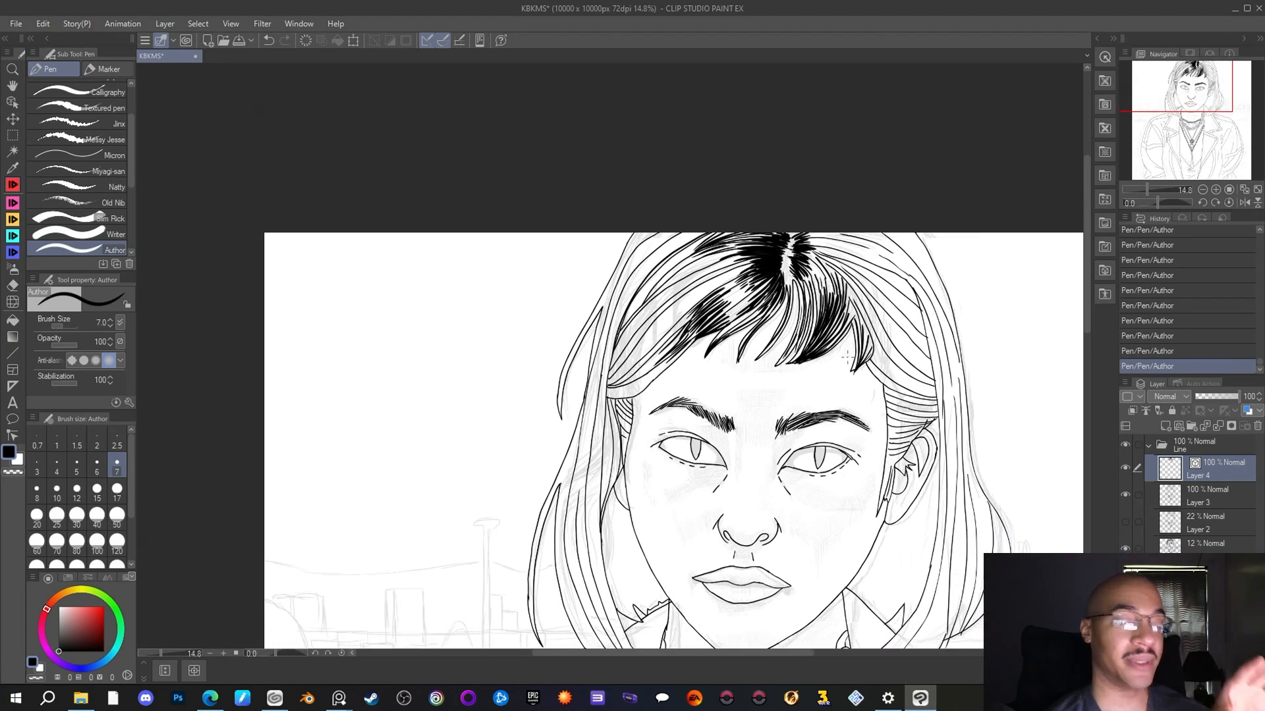
{"action": "scroll", "coordinate": [609, 369], "scroll_direction": "up", "scroll_amount": 4}
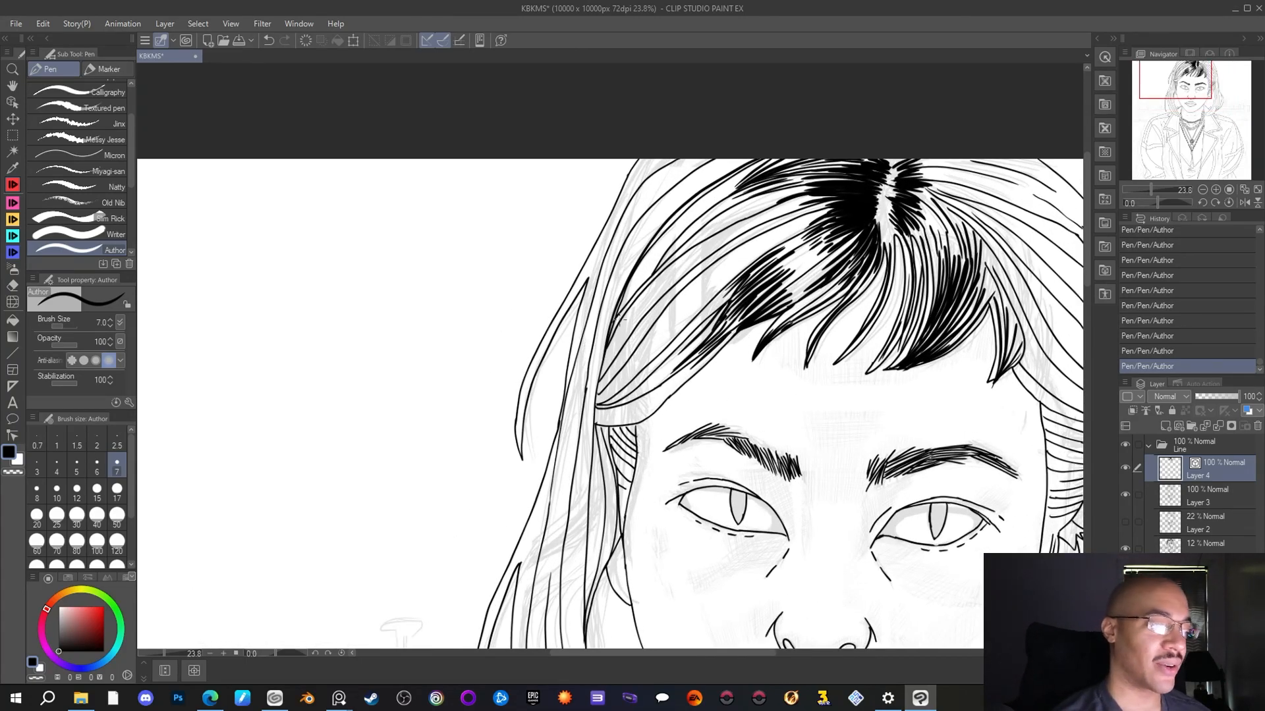
{"action": "mouse_move", "coordinate": [633, 308]}
{"action": "left_mouse_down"}
{"action": "mouse_move", "coordinate": [599, 370]}
{"action": "mouse_move", "coordinate": [633, 339]}
{"action": "mouse_move", "coordinate": [594, 388]}
{"action": "mouse_move", "coordinate": [623, 362]}
{"action": "mouse_move", "coordinate": [593, 389]}
{"action": "left_mouse_up"}
{"action": "left_click_drag", "start_coordinate": [650, 339], "coordinate": [597, 403]}
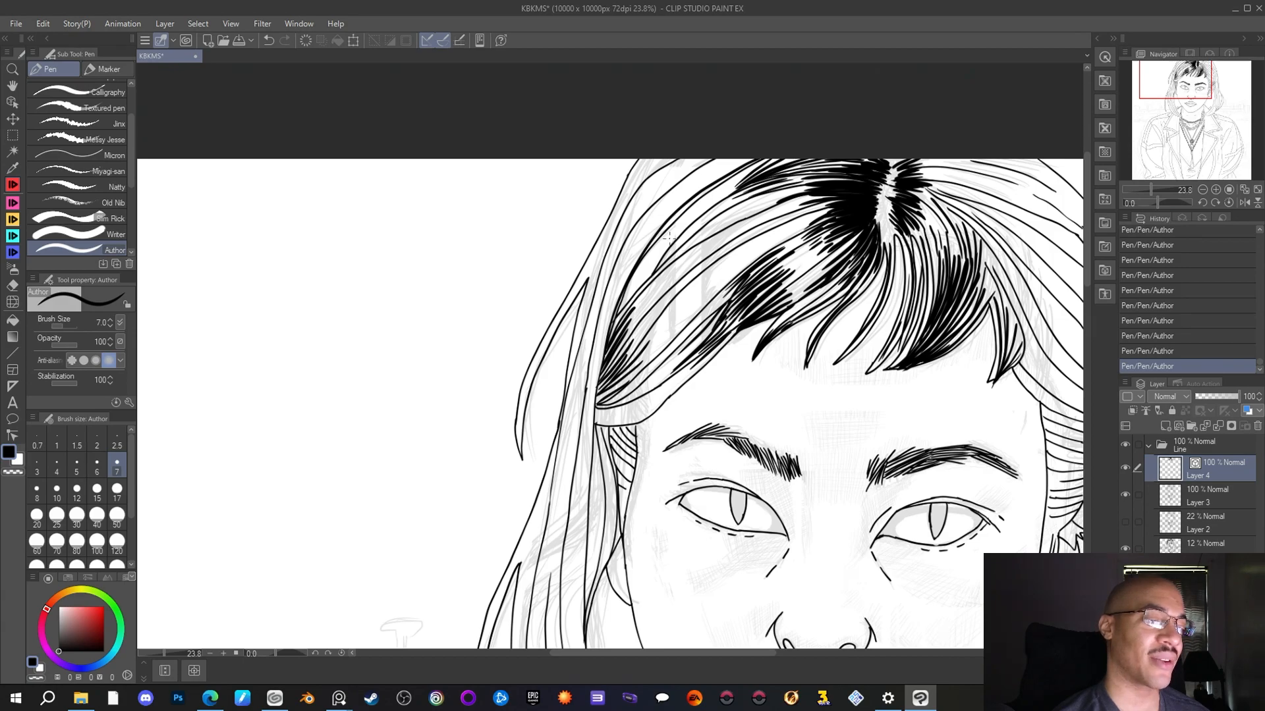
{"action": "left_click_drag", "start_coordinate": [672, 227], "coordinate": [638, 282]}
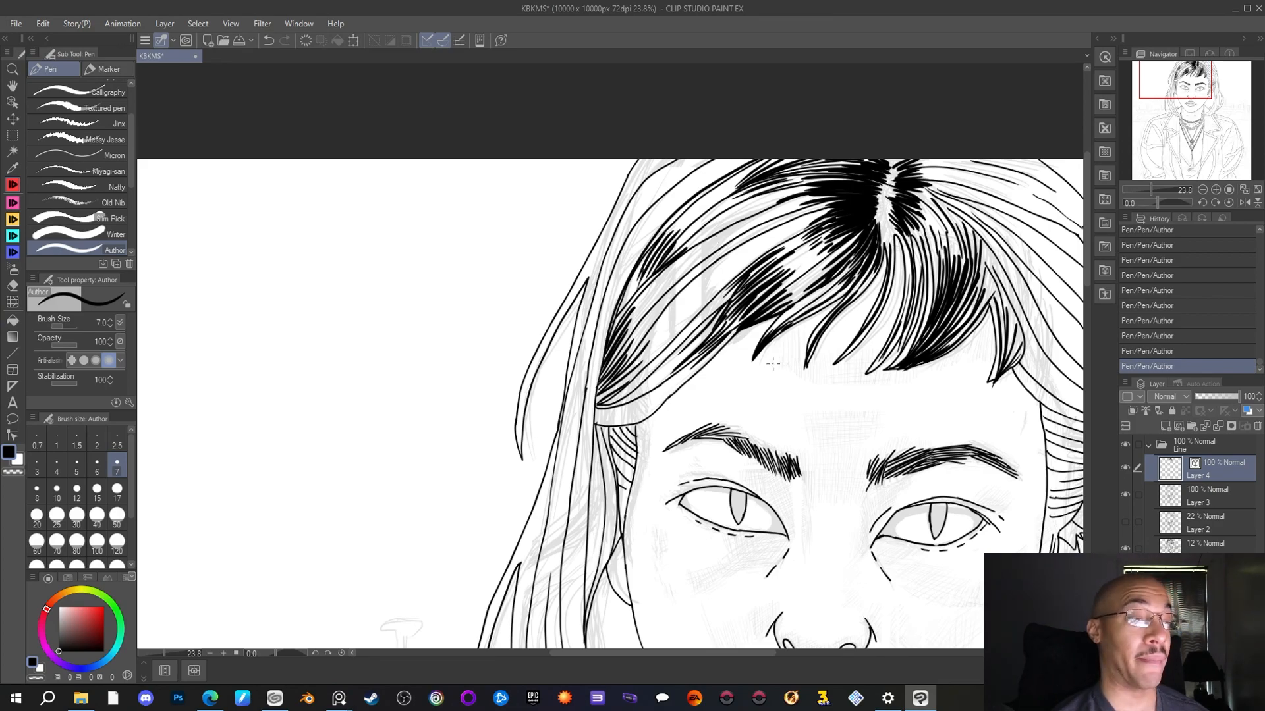
{"action": "mouse_move", "coordinate": [596, 419]}
{"action": "left_mouse_down"}
{"action": "mouse_move", "coordinate": [669, 387]}
{"action": "mouse_move", "coordinate": [593, 420]}
{"action": "left_mouse_up"}
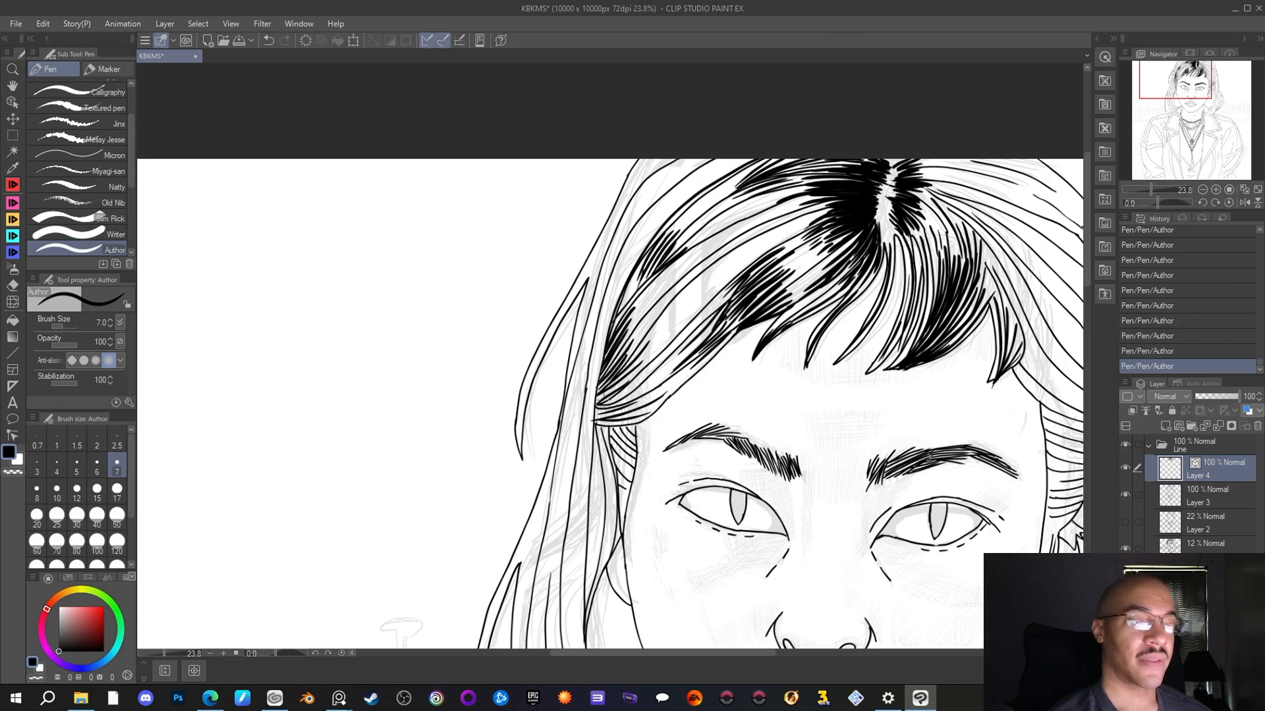
Draw long tapered black strokes from the crown's dark area through the upper swept strands toward the outer patch
{"action": "scroll", "coordinate": [933, 287], "scroll_direction": "down", "scroll_amount": 3}
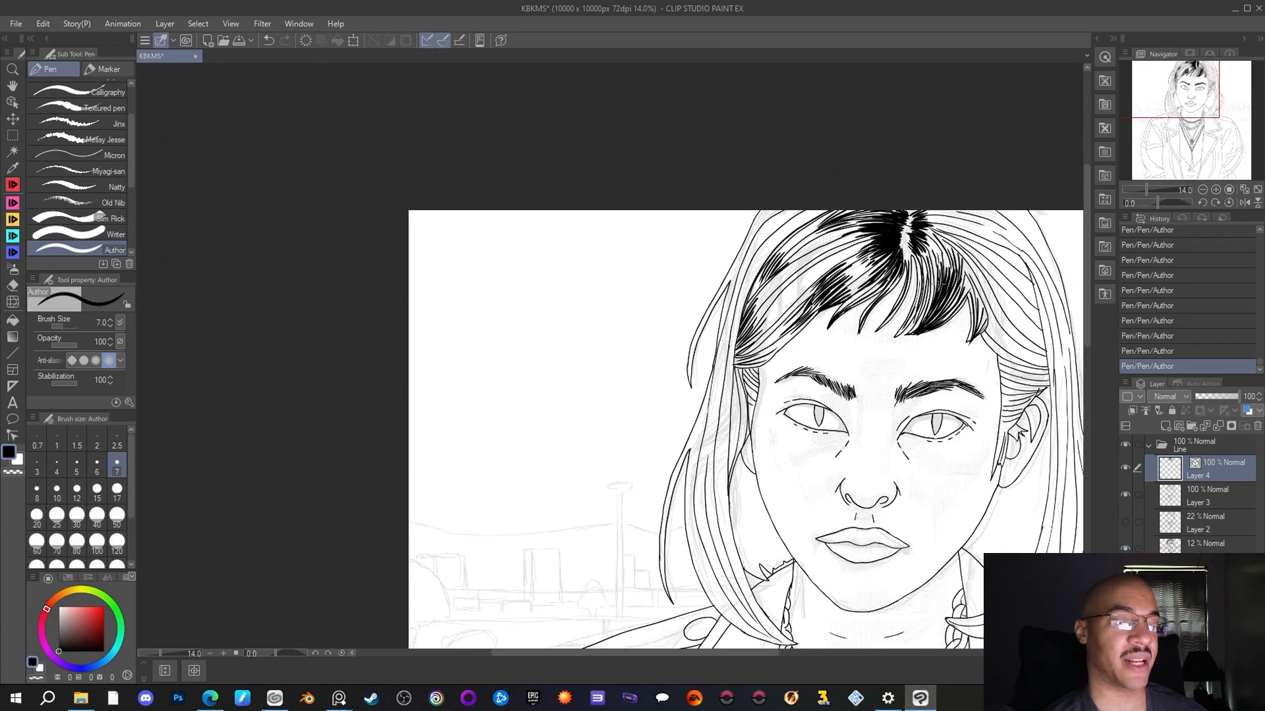
{"action": "scroll", "coordinate": [958, 281], "scroll_direction": "up", "scroll_amount": 2}
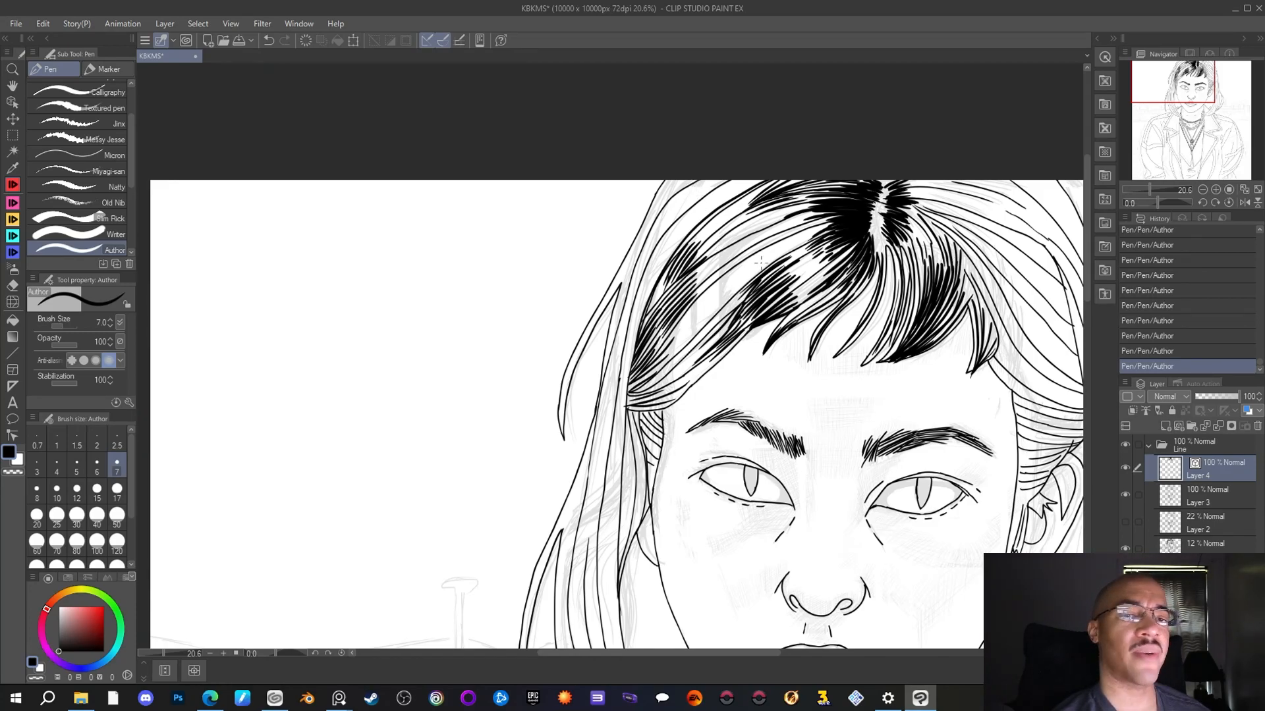
{"action": "left_click_drag", "start_coordinate": [811, 202], "coordinate": [758, 216]}
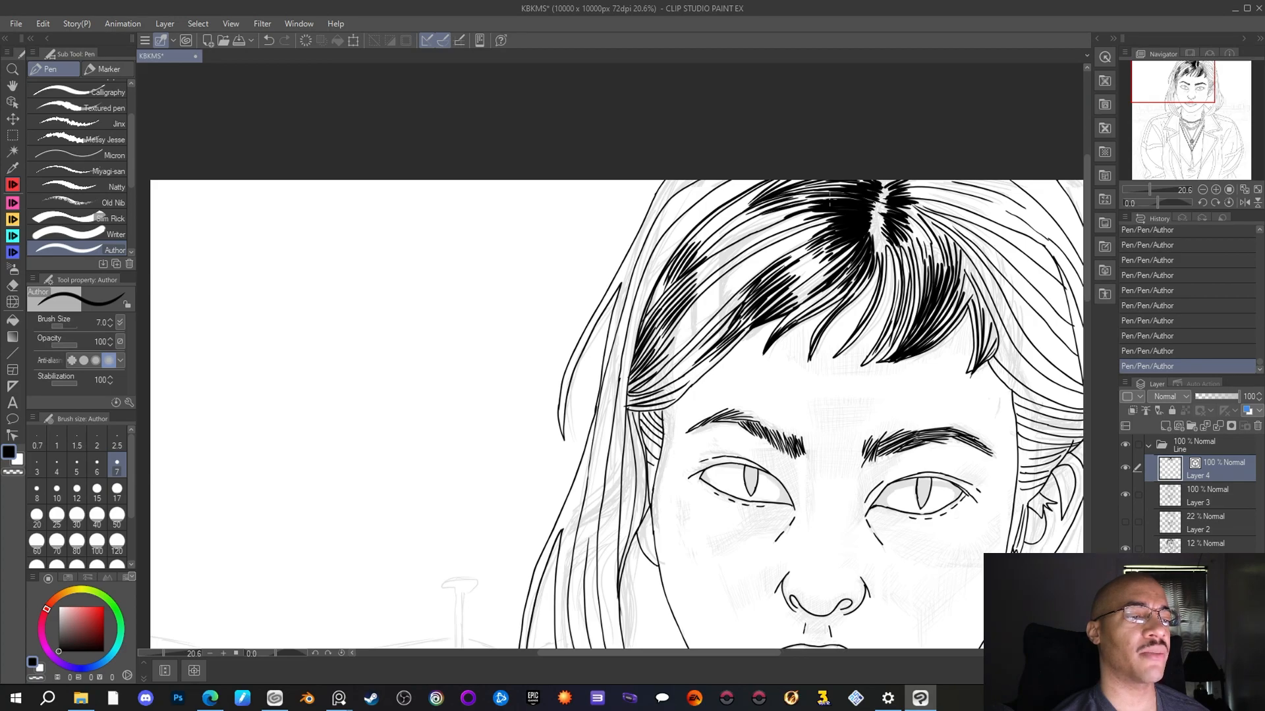
{"action": "left_click_drag", "start_coordinate": [828, 197], "coordinate": [753, 218]}
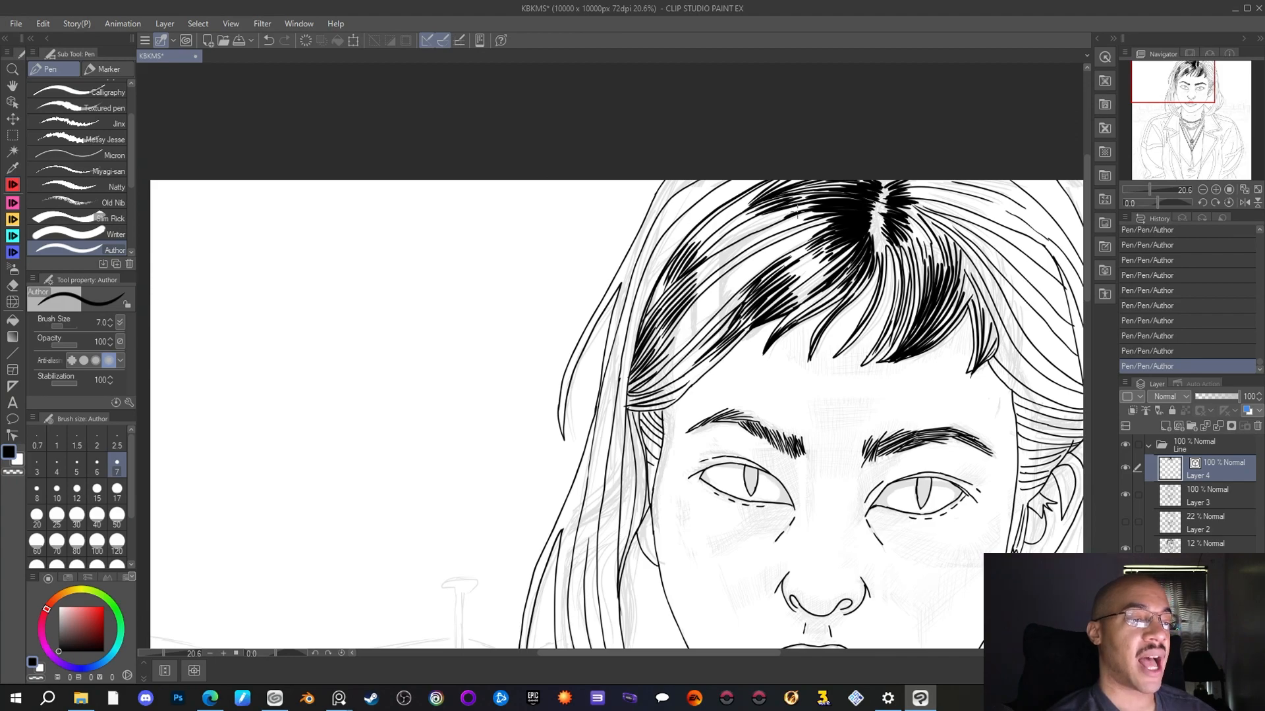
{"action": "left_click_drag", "start_coordinate": [803, 209], "coordinate": [701, 260]}
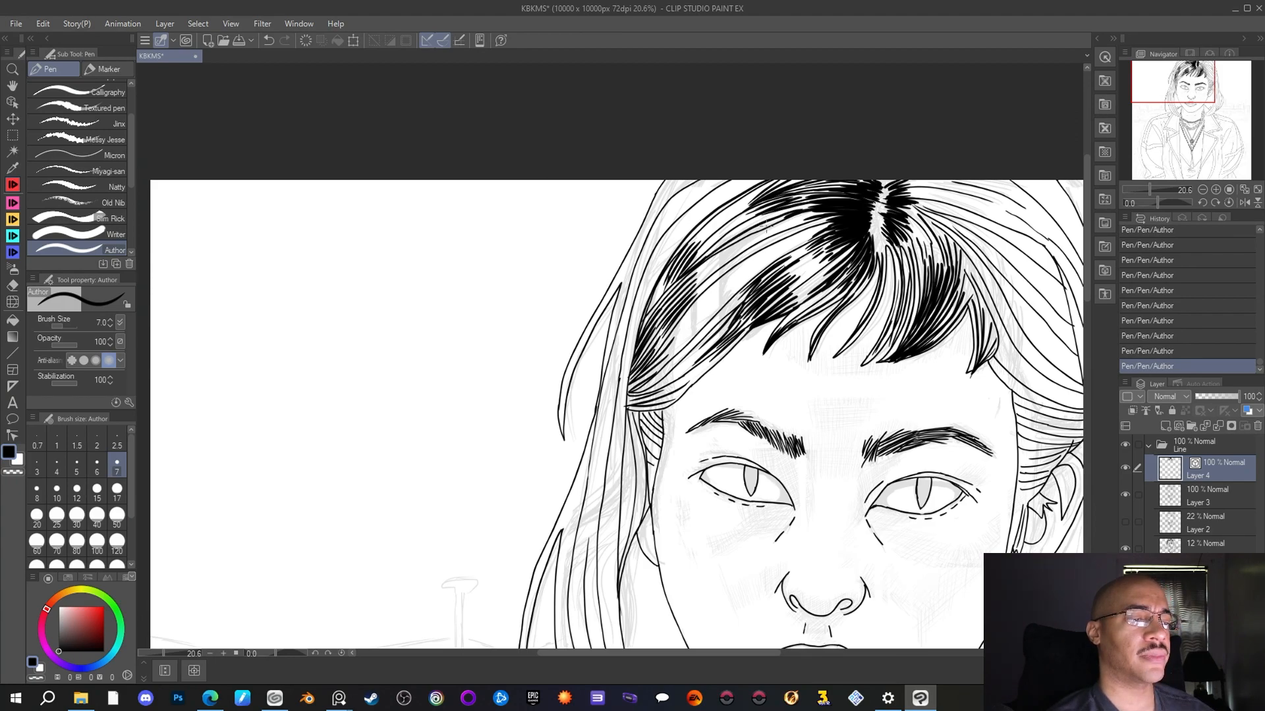
{"action": "left_click_drag", "start_coordinate": [800, 219], "coordinate": [695, 281]}
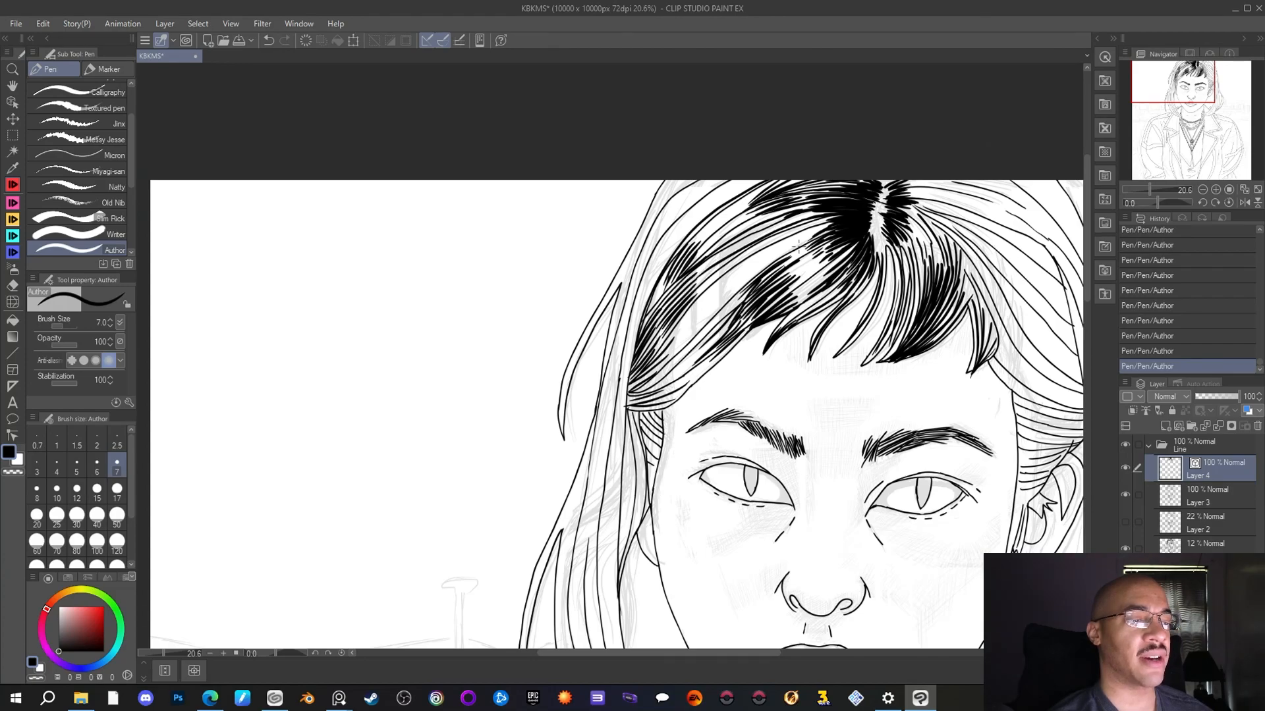
{"action": "left_click_drag", "start_coordinate": [789, 226], "coordinate": [718, 276]}
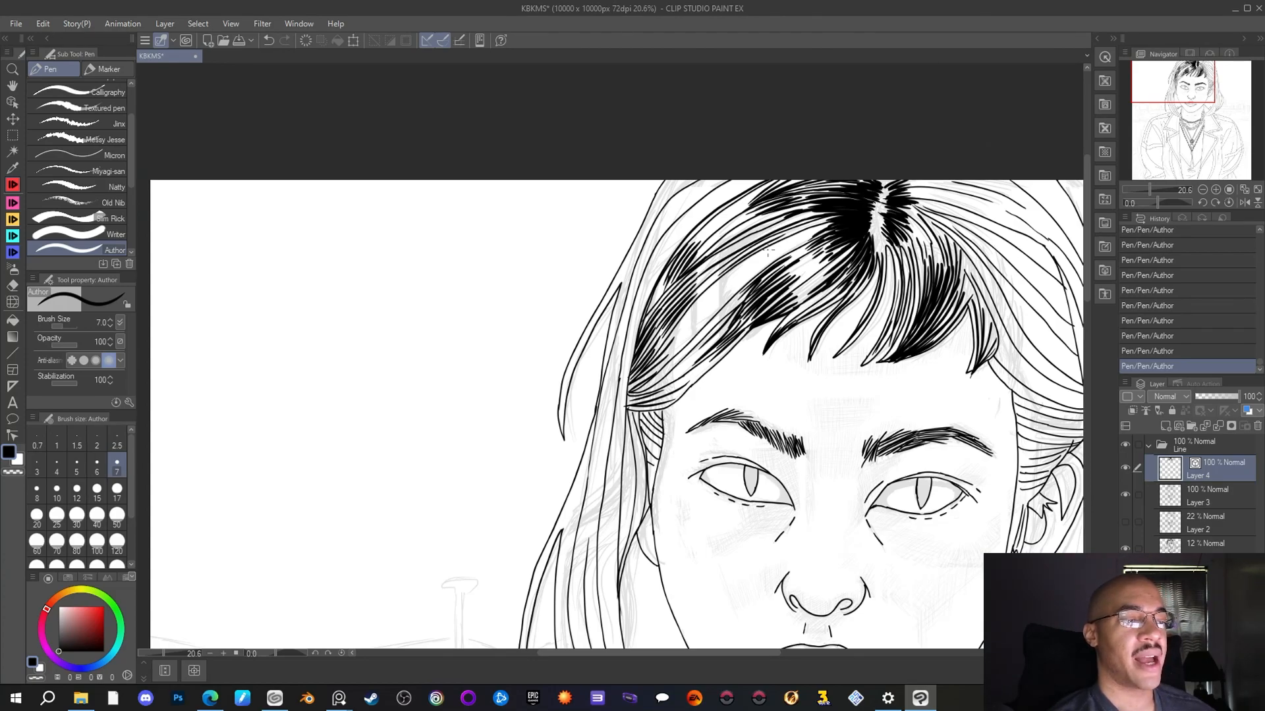
Thicken the middle swept strands with diagonal black strokes, and reinforce the fringe's lower edge toward the temple
{"action": "left_click_drag", "start_coordinate": [802, 236], "coordinate": [699, 296]}
{"action": "left_click_drag", "start_coordinate": [805, 241], "coordinate": [704, 303]}
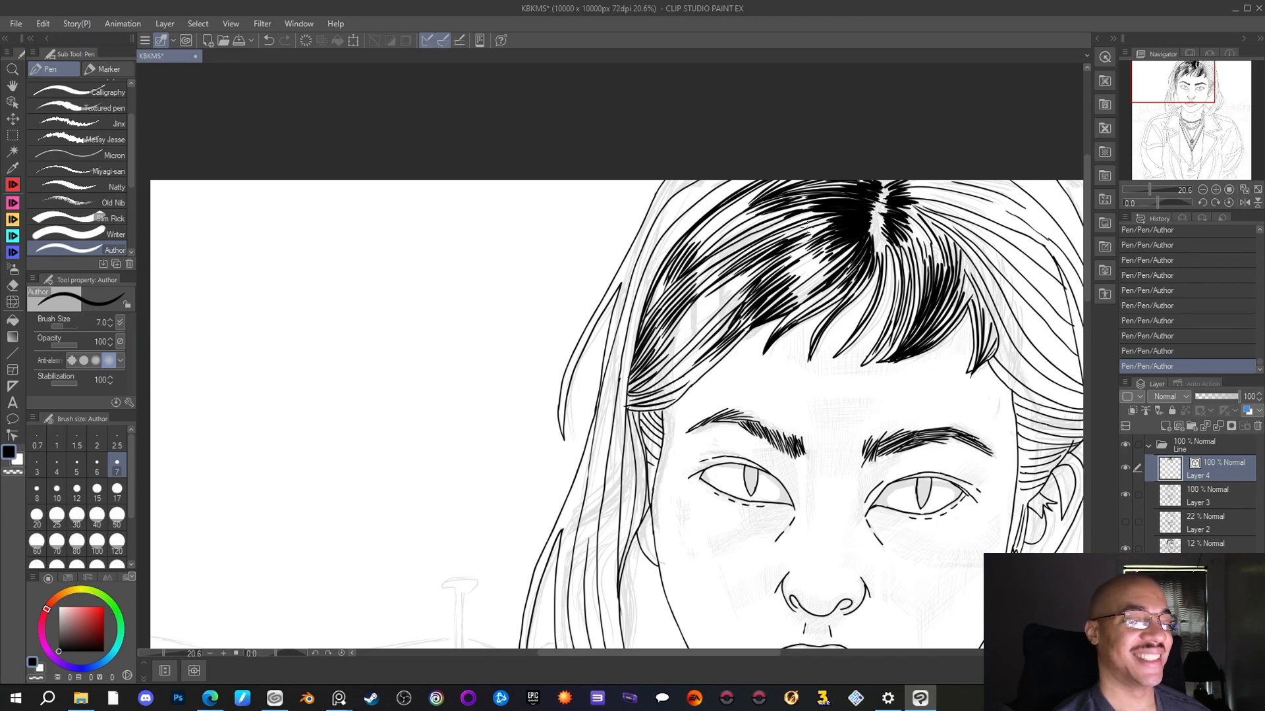
{"action": "left_click_drag", "start_coordinate": [773, 245], "coordinate": [743, 261]}
{"action": "left_click_drag", "start_coordinate": [795, 221], "coordinate": [778, 232]}
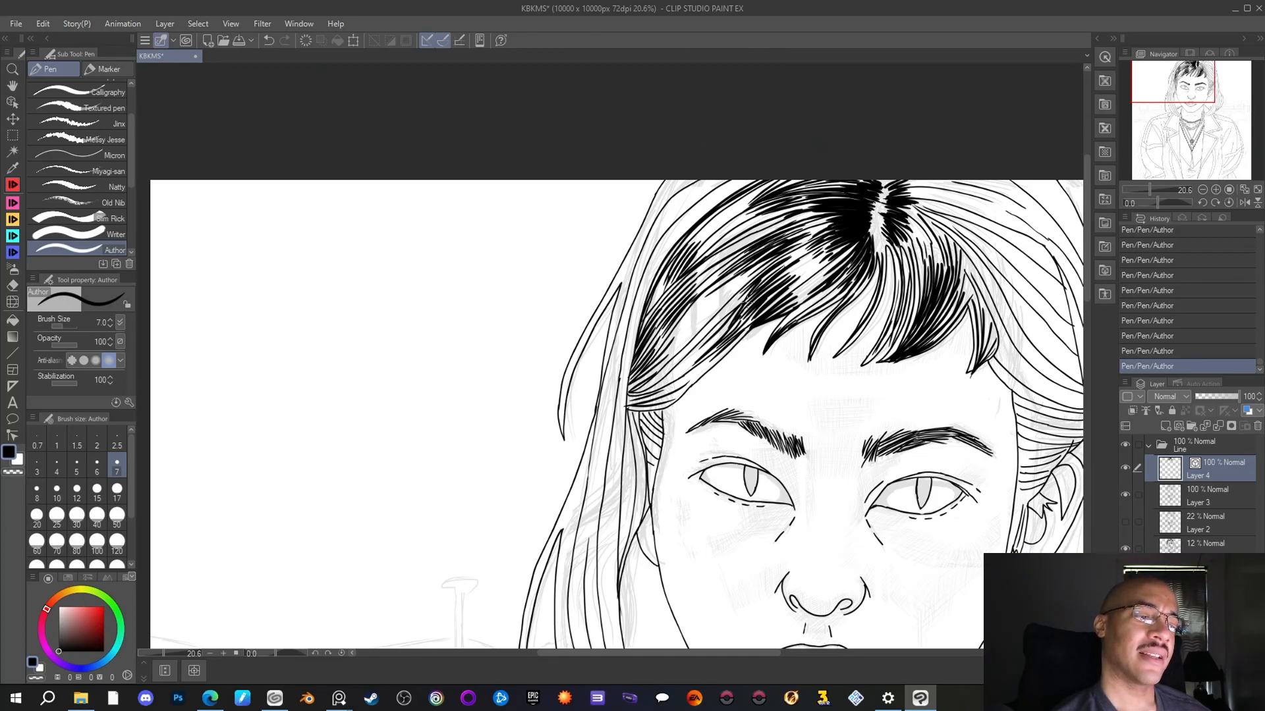
{"action": "mouse_move", "coordinate": [758, 309]}
{"action": "left_mouse_down"}
{"action": "mouse_move", "coordinate": [733, 344]}
{"action": "mouse_move", "coordinate": [765, 298]}
{"action": "mouse_move", "coordinate": [682, 389]}
{"action": "left_mouse_up"}
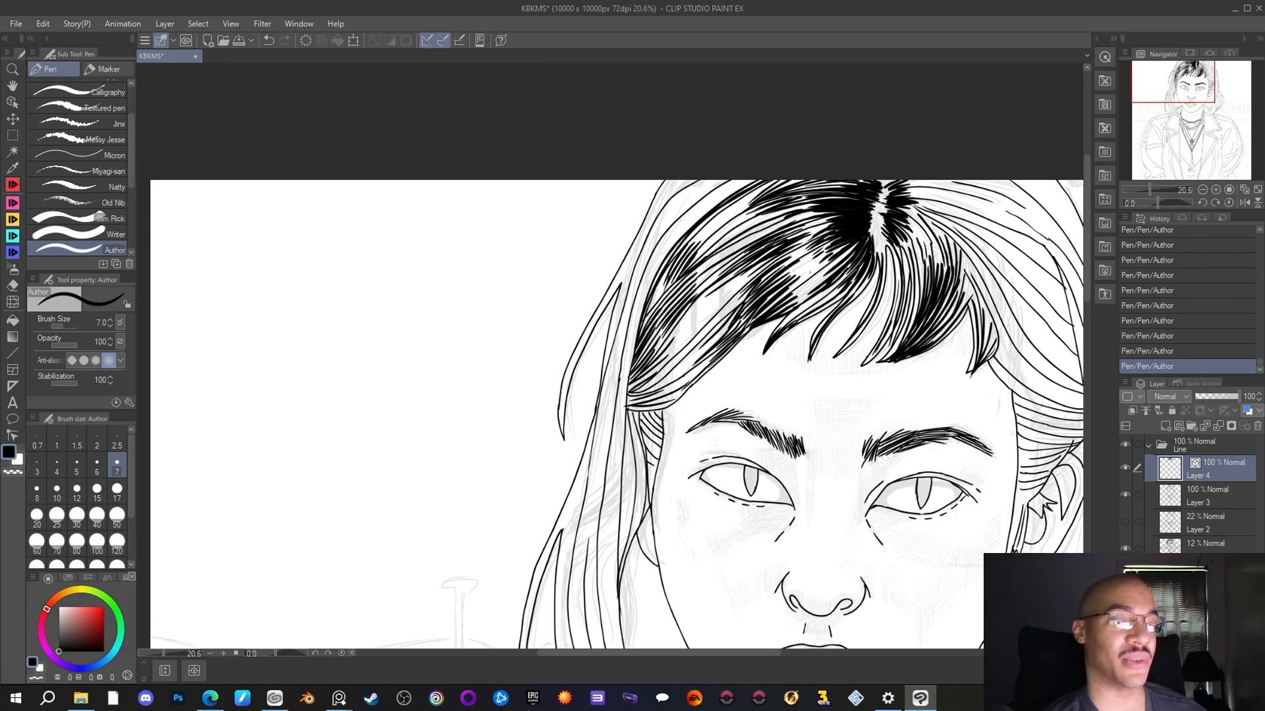
Blacken the small hair section just beneath the swept fringe's temple end, and touch up strands in the fringe and upper swept hair
{"action": "scroll", "coordinate": [854, 354], "scroll_direction": "down", "scroll_amount": 4}
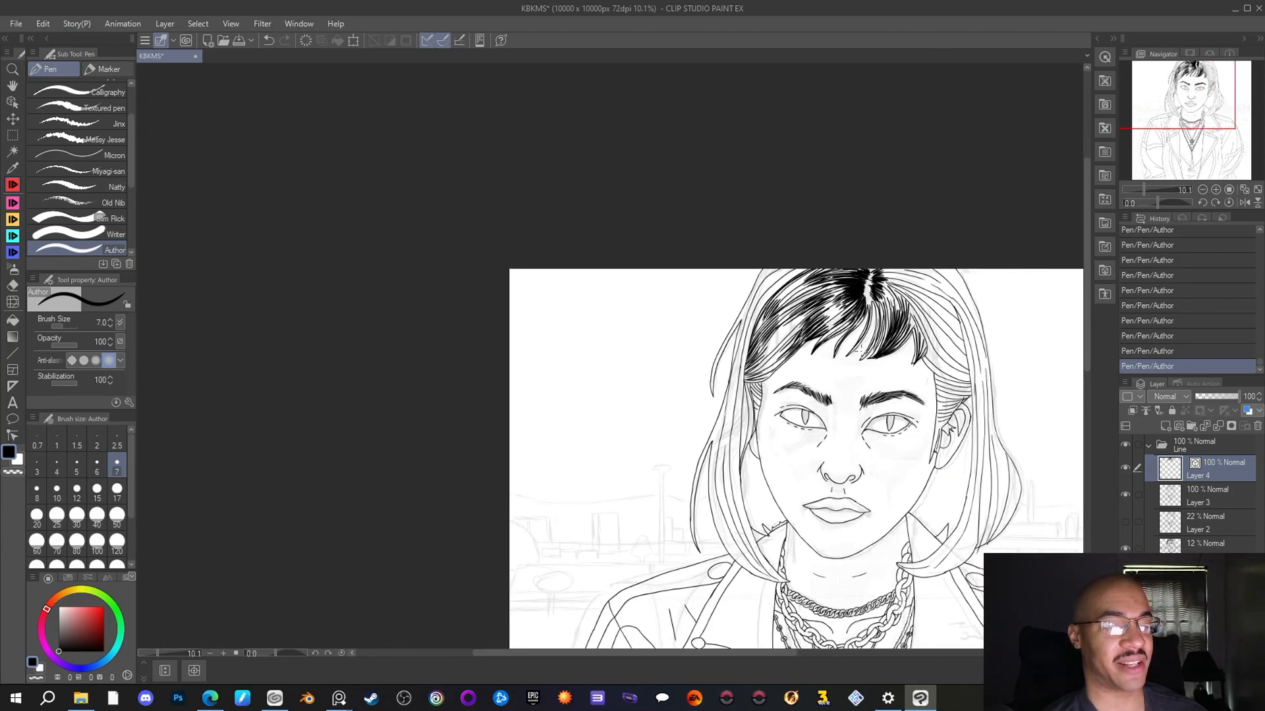
{"action": "scroll", "coordinate": [853, 349], "scroll_direction": "up", "scroll_amount": 2}
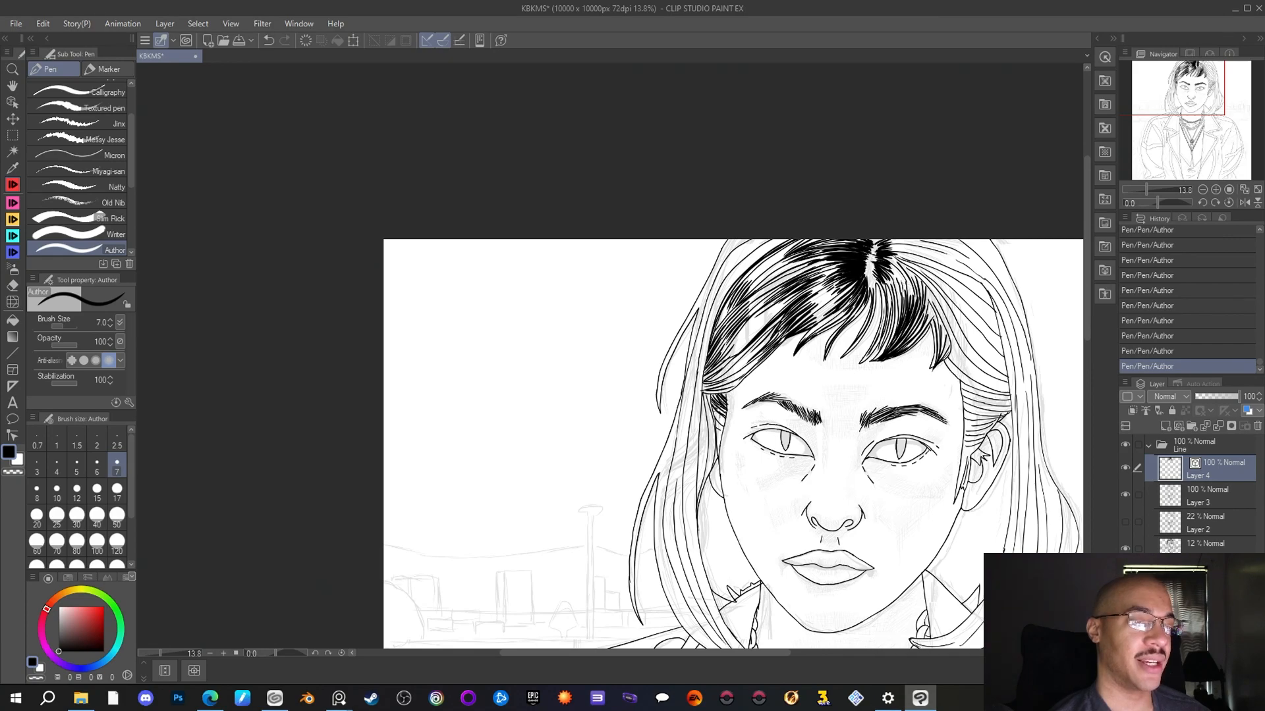
{"action": "left_click_drag", "start_coordinate": [712, 409], "coordinate": [724, 427]}
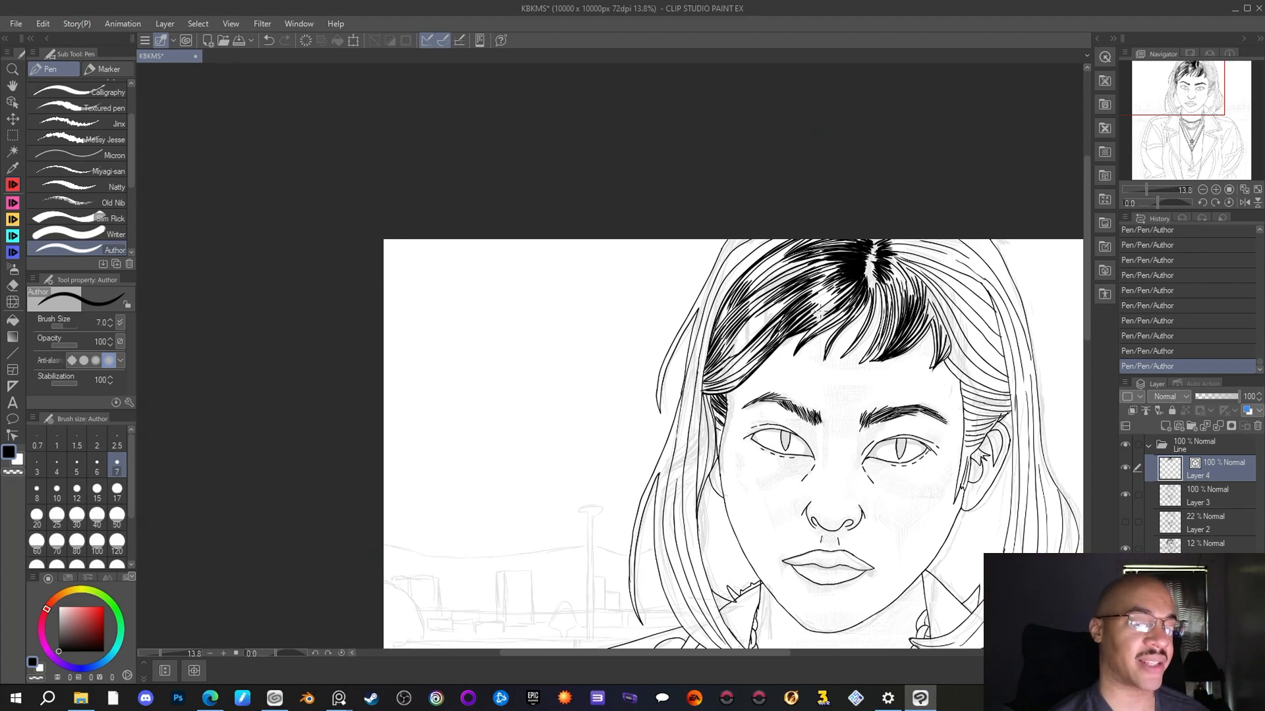
{"action": "left_click_drag", "start_coordinate": [882, 301], "coordinate": [889, 337]}
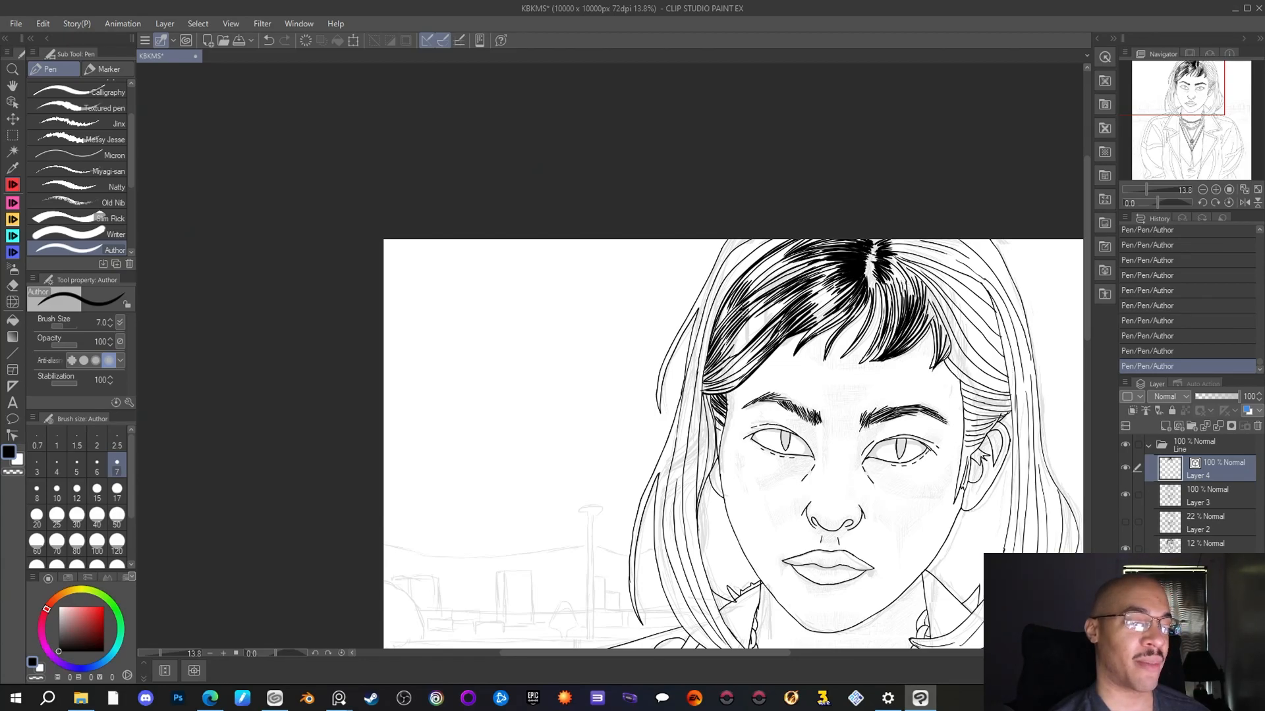
{"action": "left_click_drag", "start_coordinate": [790, 259], "coordinate": [743, 290]}
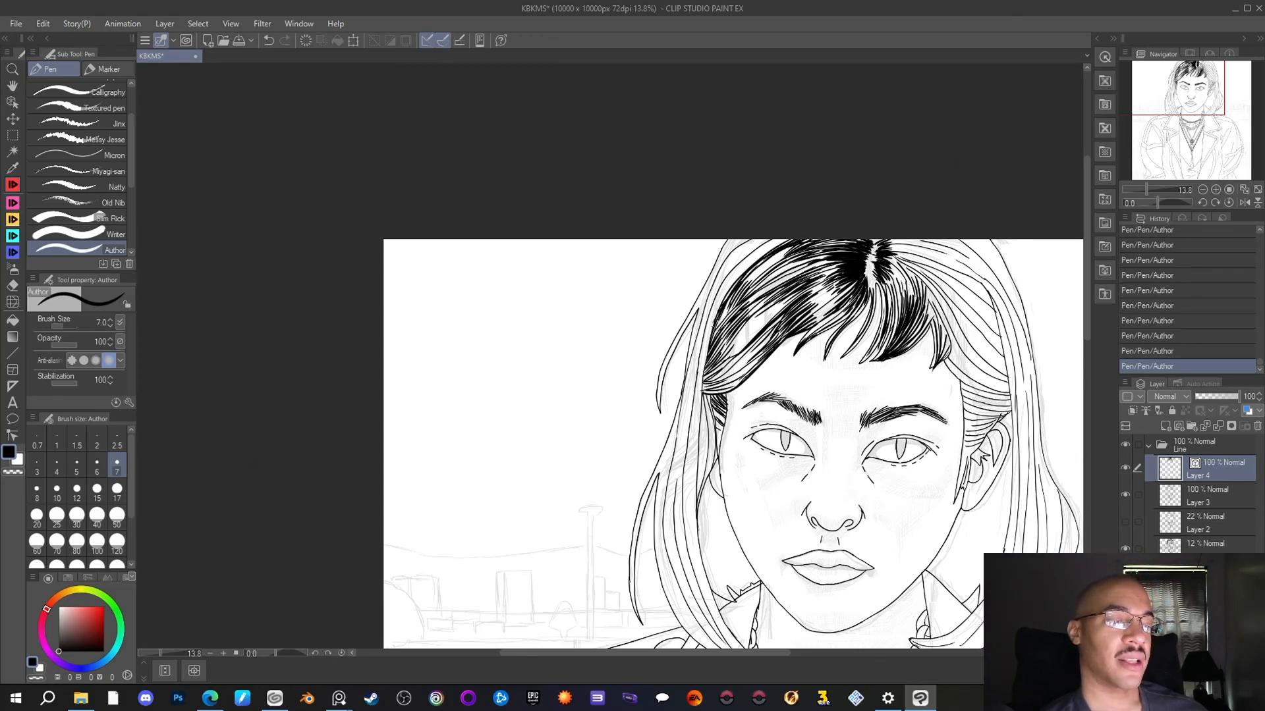
Darken the swept hair's outer contour from crown to temple with long curved strokes, and touch up its temple tip and inner strands
{"action": "scroll", "coordinate": [837, 344], "scroll_direction": "down", "scroll_amount": 1}
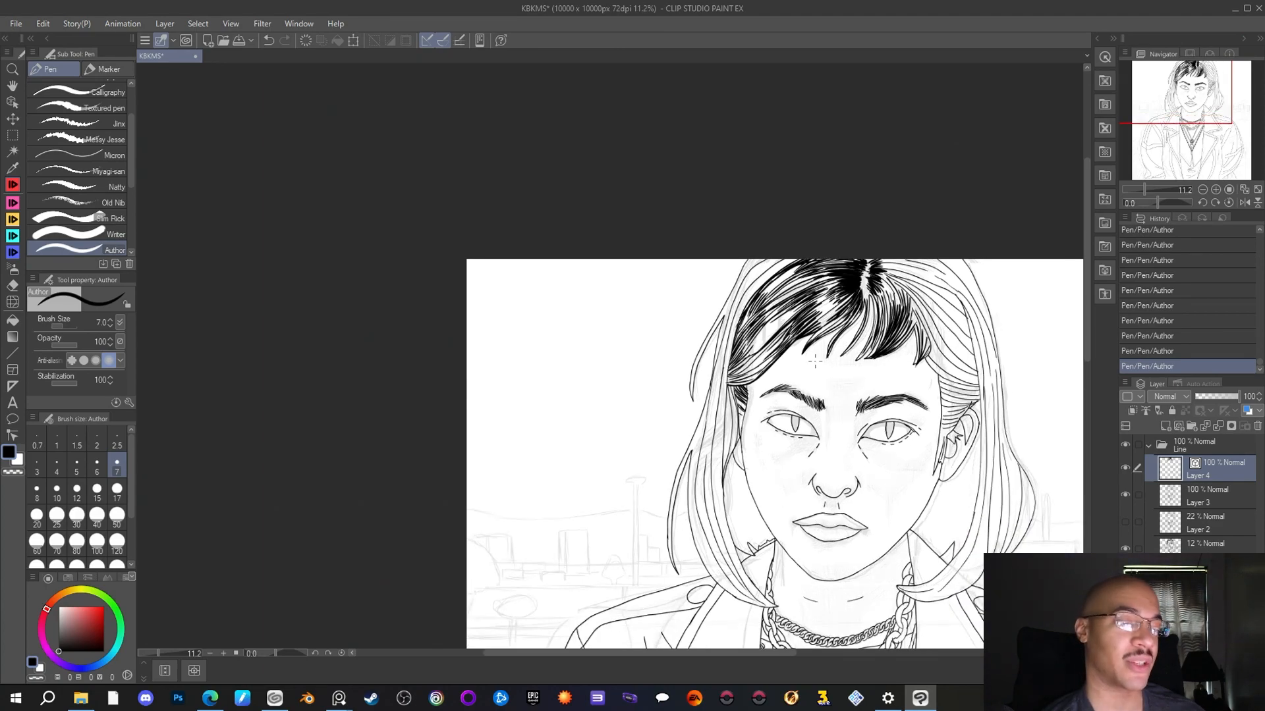
{"action": "scroll", "coordinate": [816, 359], "scroll_direction": "up", "scroll_amount": 1}
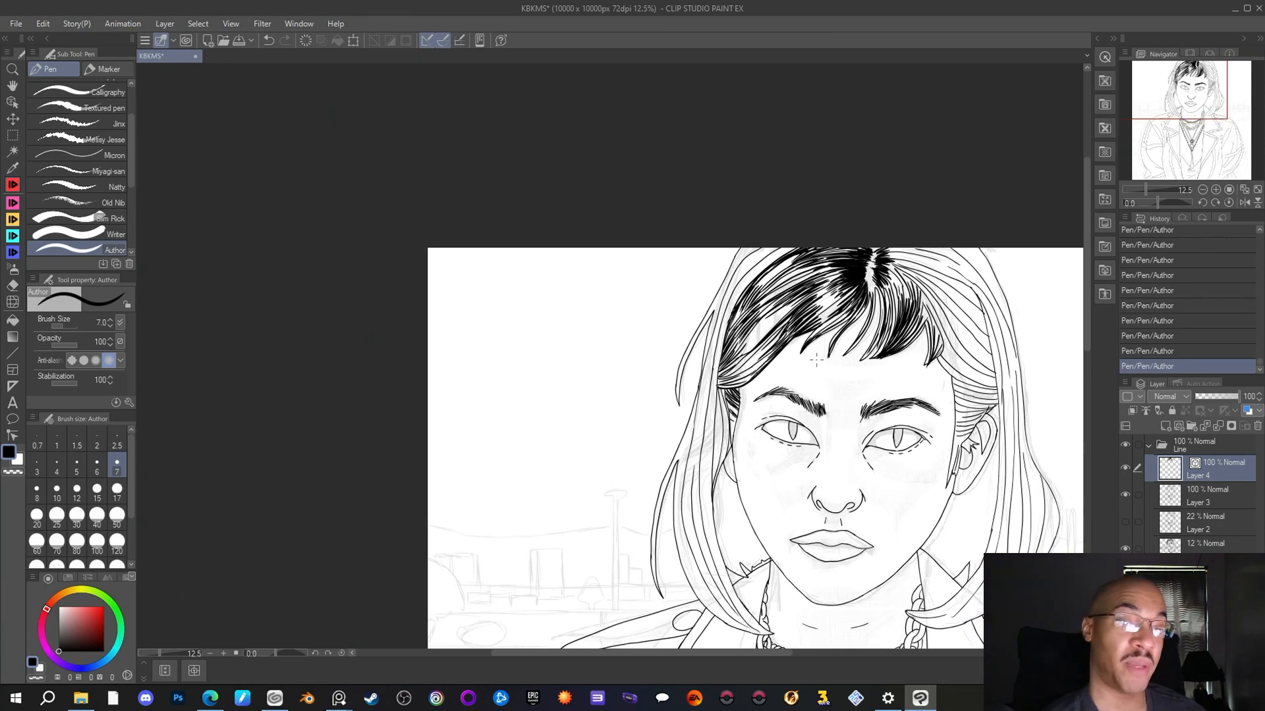
{"action": "mouse_move", "coordinate": [804, 246]}
{"action": "left_mouse_down"}
{"action": "mouse_move", "coordinate": [730, 307]}
{"action": "mouse_move", "coordinate": [743, 293]}
{"action": "mouse_move", "coordinate": [722, 331]}
{"action": "left_mouse_up"}
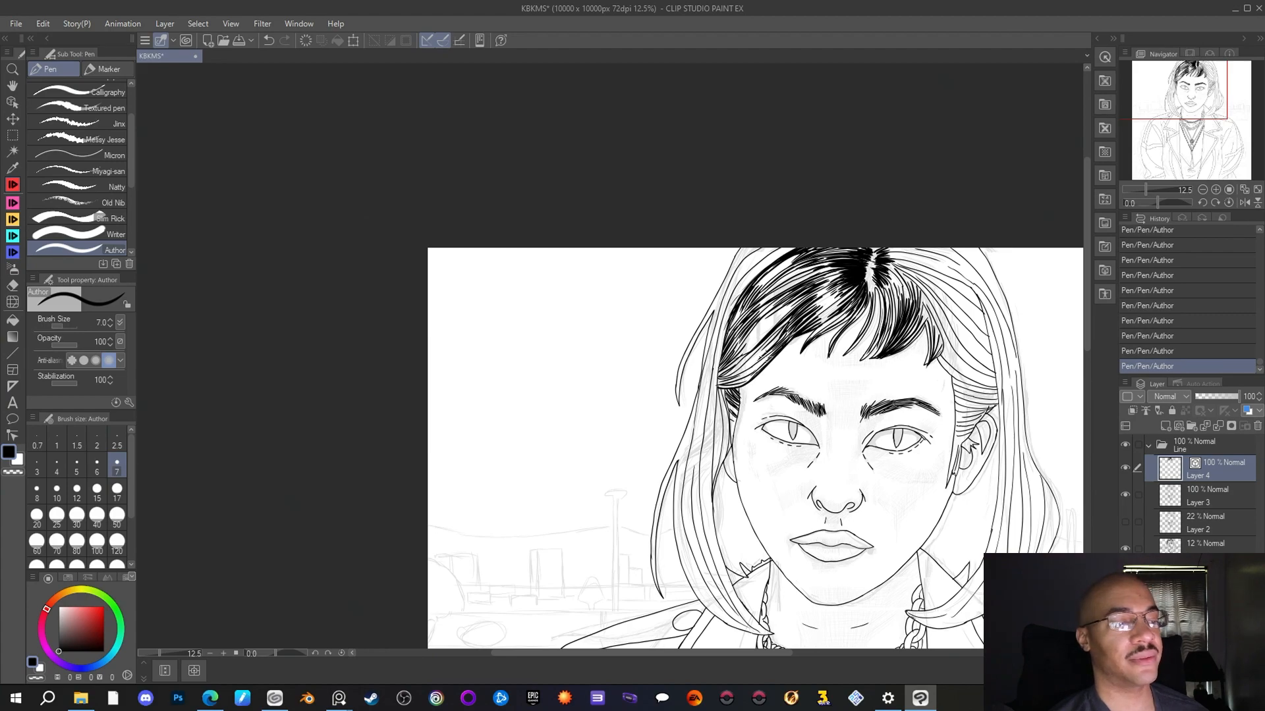
{"action": "left_click_drag", "start_coordinate": [762, 362], "coordinate": [708, 391]}
{"action": "left_click_drag", "start_coordinate": [843, 296], "coordinate": [815, 317]}
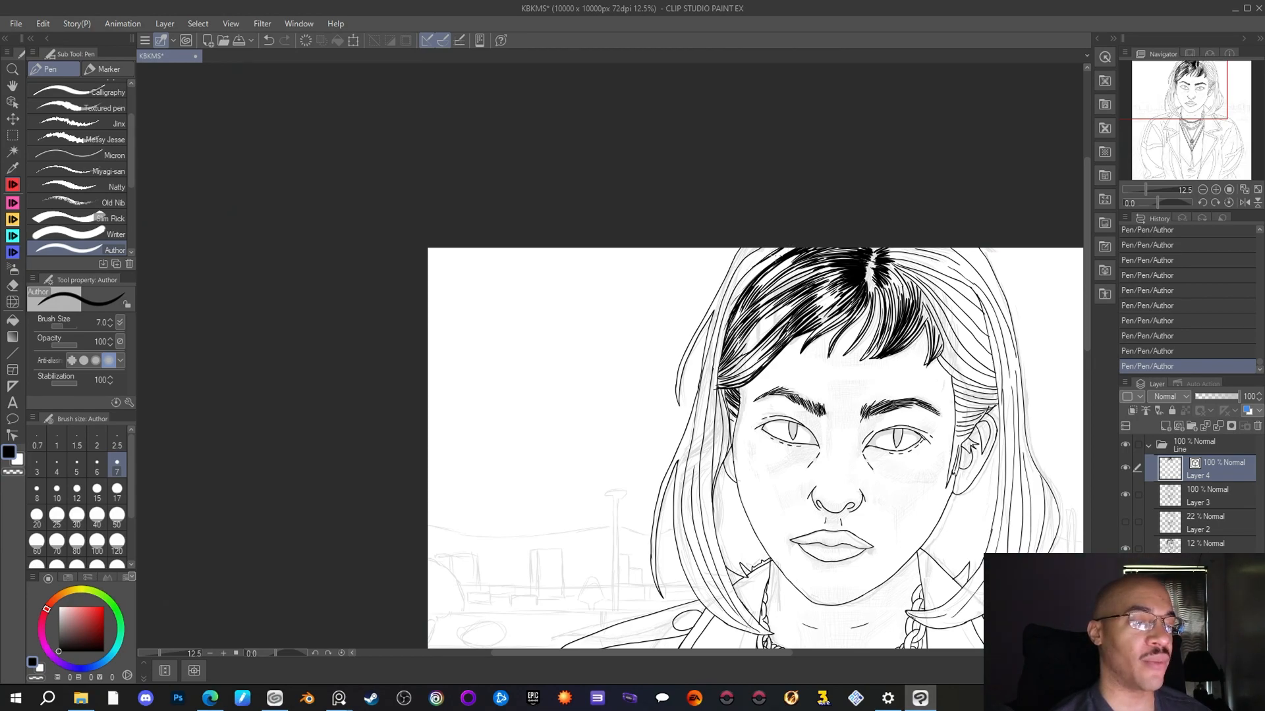
{"action": "mouse_move", "coordinate": [762, 263]}
{"action": "left_mouse_down"}
{"action": "mouse_move", "coordinate": [730, 293]}
{"action": "mouse_move", "coordinate": [712, 369]}
{"action": "left_mouse_up"}
{"action": "left_click_drag", "start_coordinate": [724, 324], "coordinate": [711, 378]}
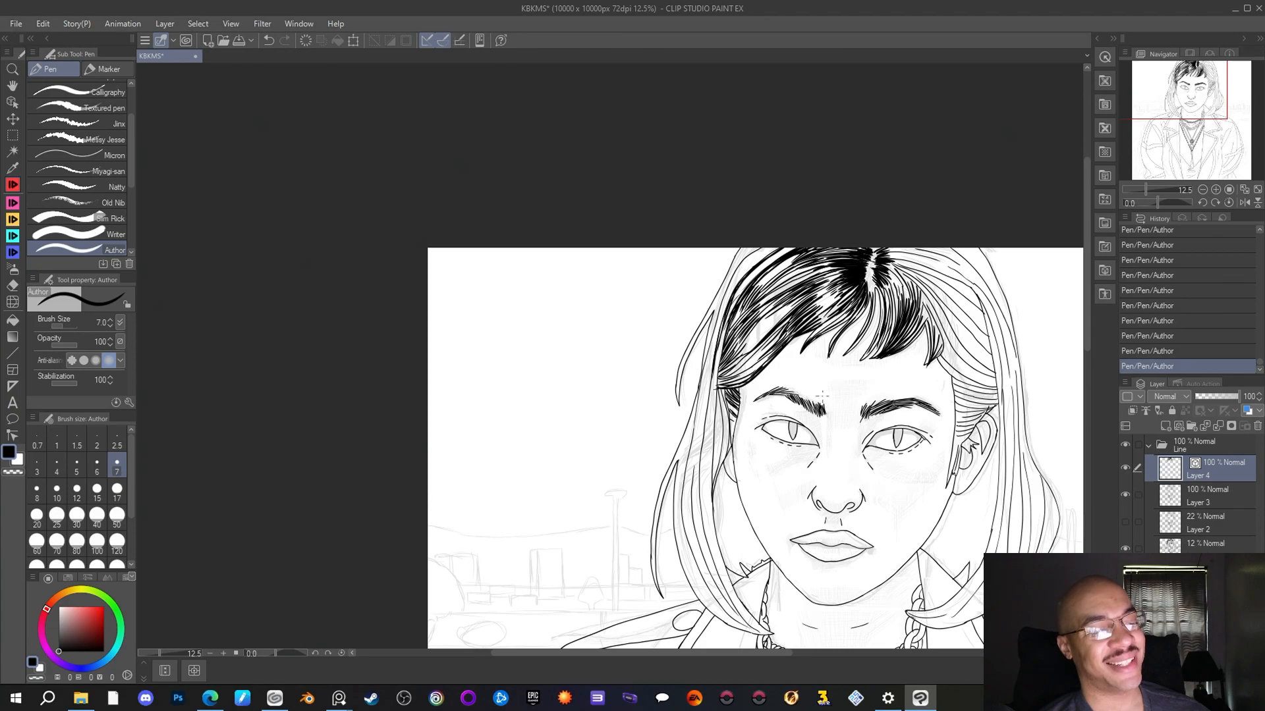
Reinforce the swept fringe's temple tip, and add short black strokes to the outer hair beside the crown at the canvas's upper edge
{"action": "scroll", "coordinate": [821, 400], "scroll_direction": "down", "scroll_amount": 2}
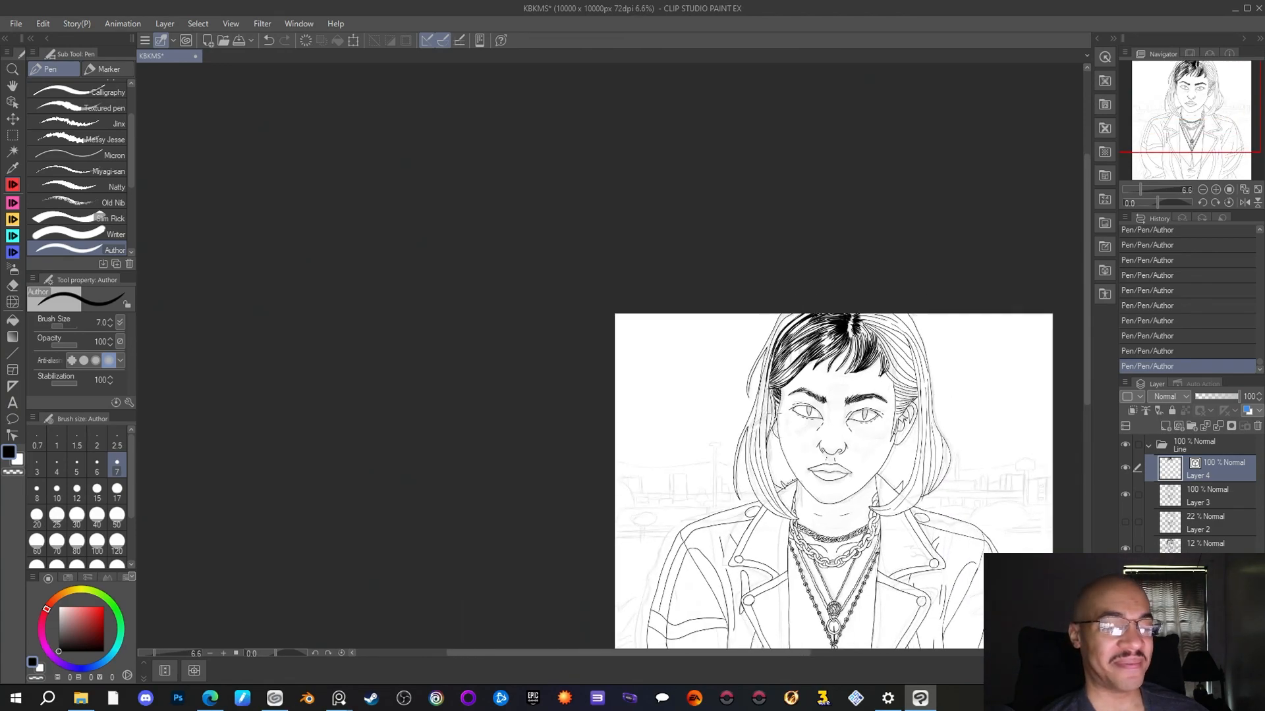
{"action": "scroll", "coordinate": [774, 407], "scroll_direction": "up", "scroll_amount": 2}
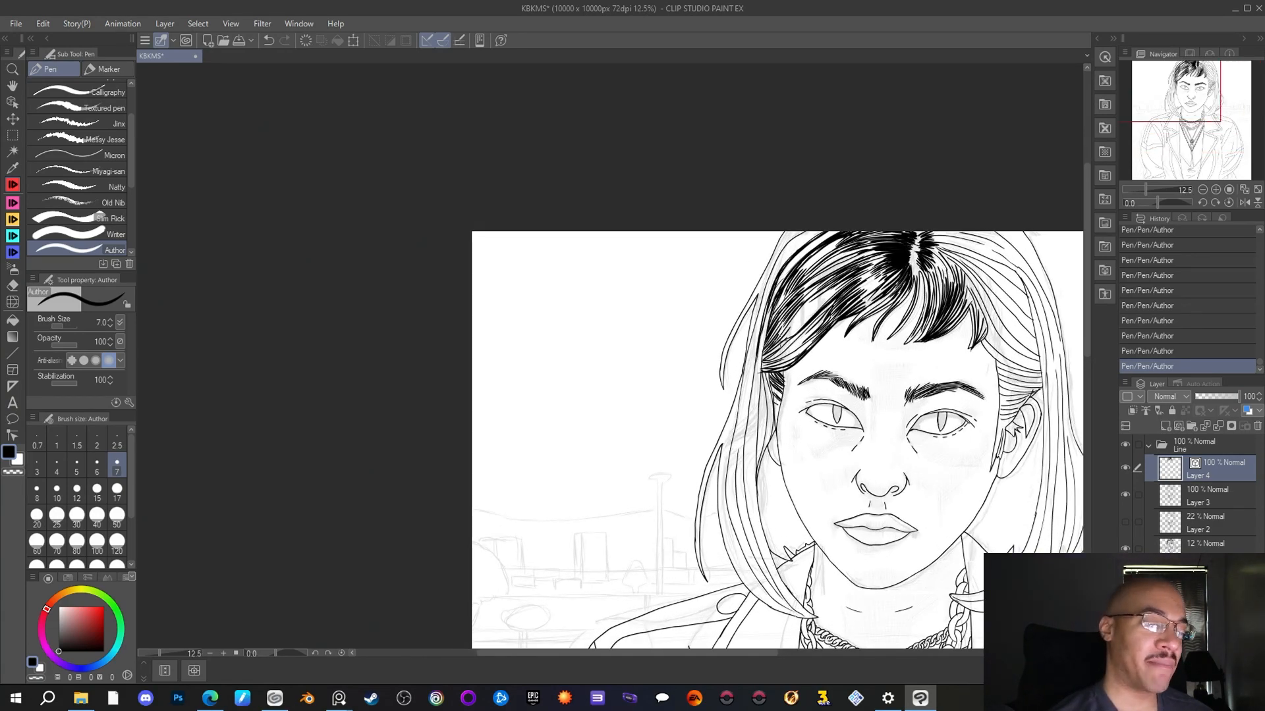
{"action": "left_click_drag", "start_coordinate": [786, 338], "coordinate": [755, 375]}
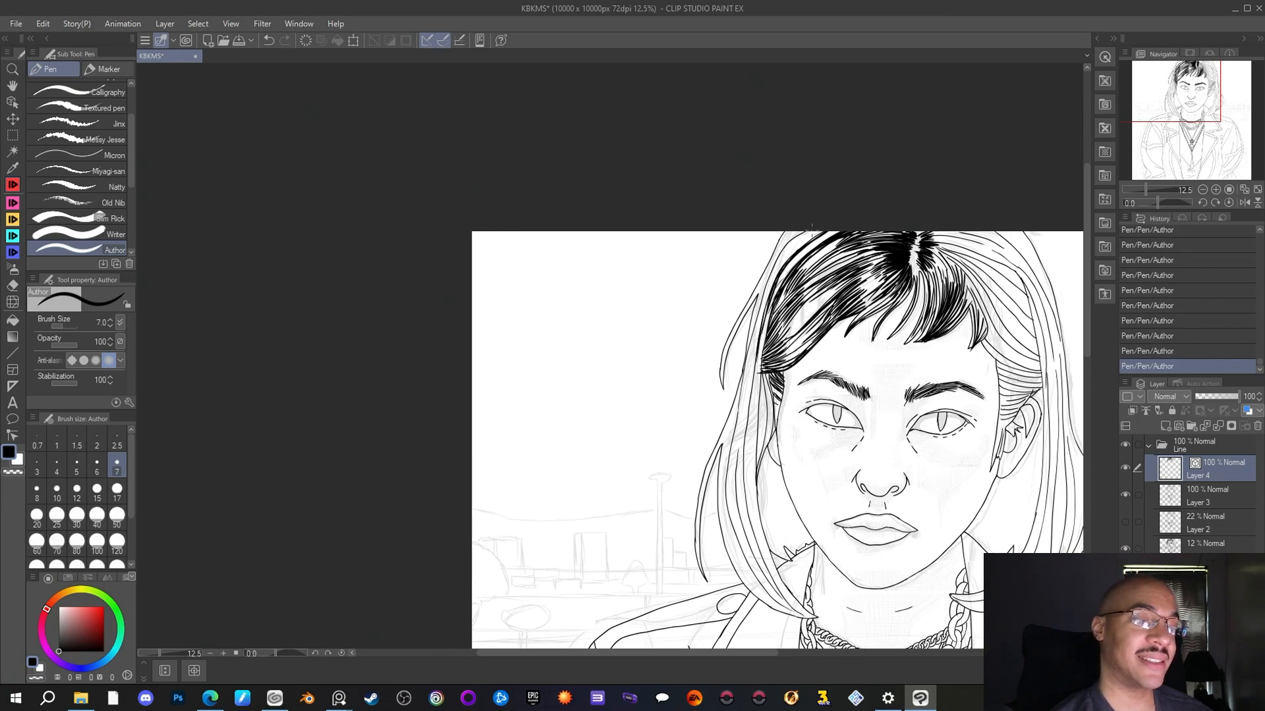
{"action": "mouse_move", "coordinate": [805, 231]}
{"action": "left_mouse_down"}
{"action": "mouse_move", "coordinate": [780, 256]}
{"action": "mouse_move", "coordinate": [795, 238]}
{"action": "left_mouse_up"}
{"action": "mouse_move", "coordinate": [797, 237]}
{"action": "left_mouse_down"}
{"action": "mouse_move", "coordinate": [773, 264]}
{"action": "mouse_move", "coordinate": [781, 252]}
{"action": "left_mouse_up"}
{"action": "left_click_drag", "start_coordinate": [779, 256], "coordinate": [769, 278]}
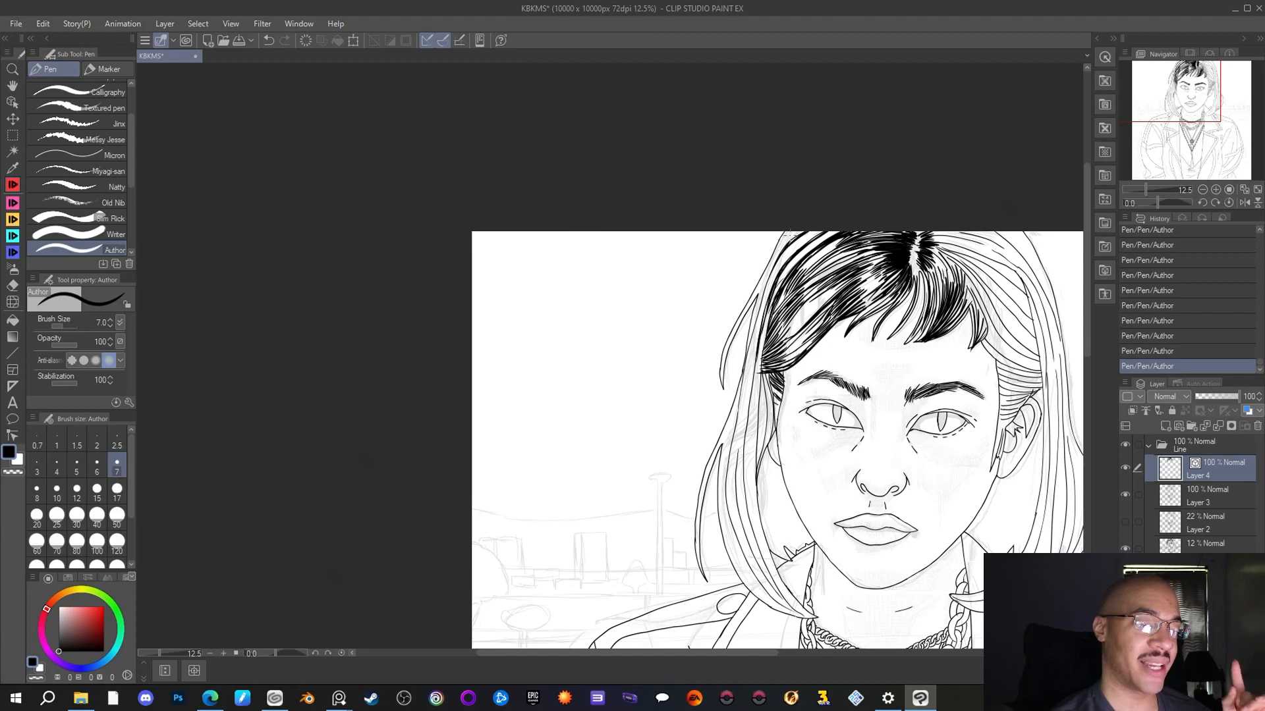
Add strokes along the outer hair beside the swept fringe, and ink black strands from the fringe's opposite tip toward the ear
{"action": "left_click_drag", "start_coordinate": [771, 262], "coordinate": [756, 296]}
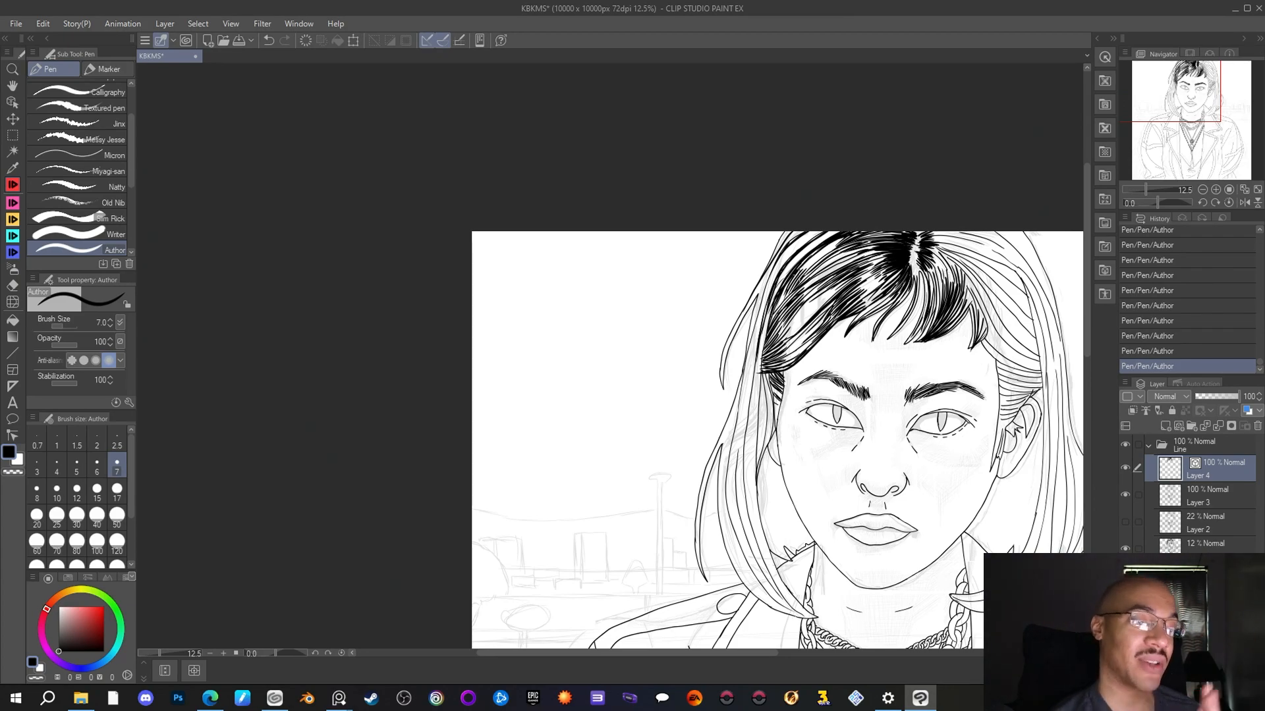
{"action": "left_click_drag", "start_coordinate": [760, 313], "coordinate": [746, 396]}
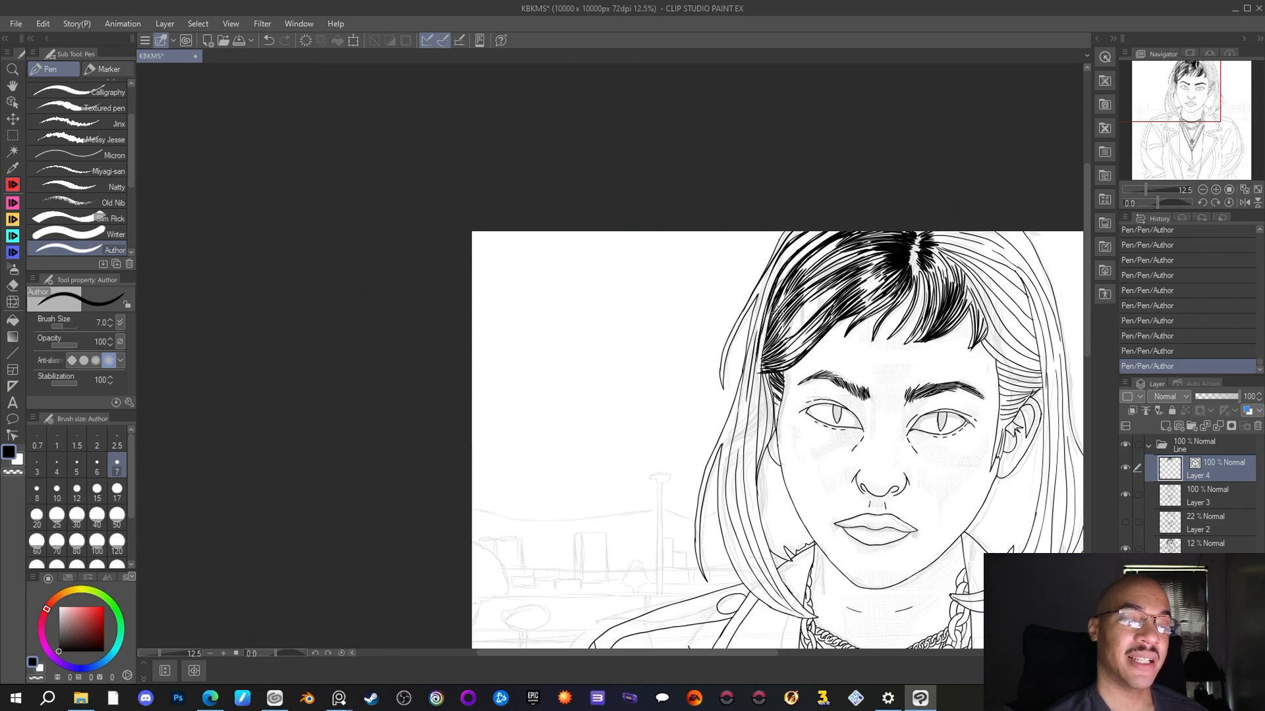
{"action": "mouse_move", "coordinate": [980, 333]}
{"action": "left_mouse_down"}
{"action": "mouse_move", "coordinate": [1055, 369]}
{"action": "mouse_move", "coordinate": [1030, 370]}
{"action": "mouse_move", "coordinate": [1043, 371]}
{"action": "left_mouse_up"}
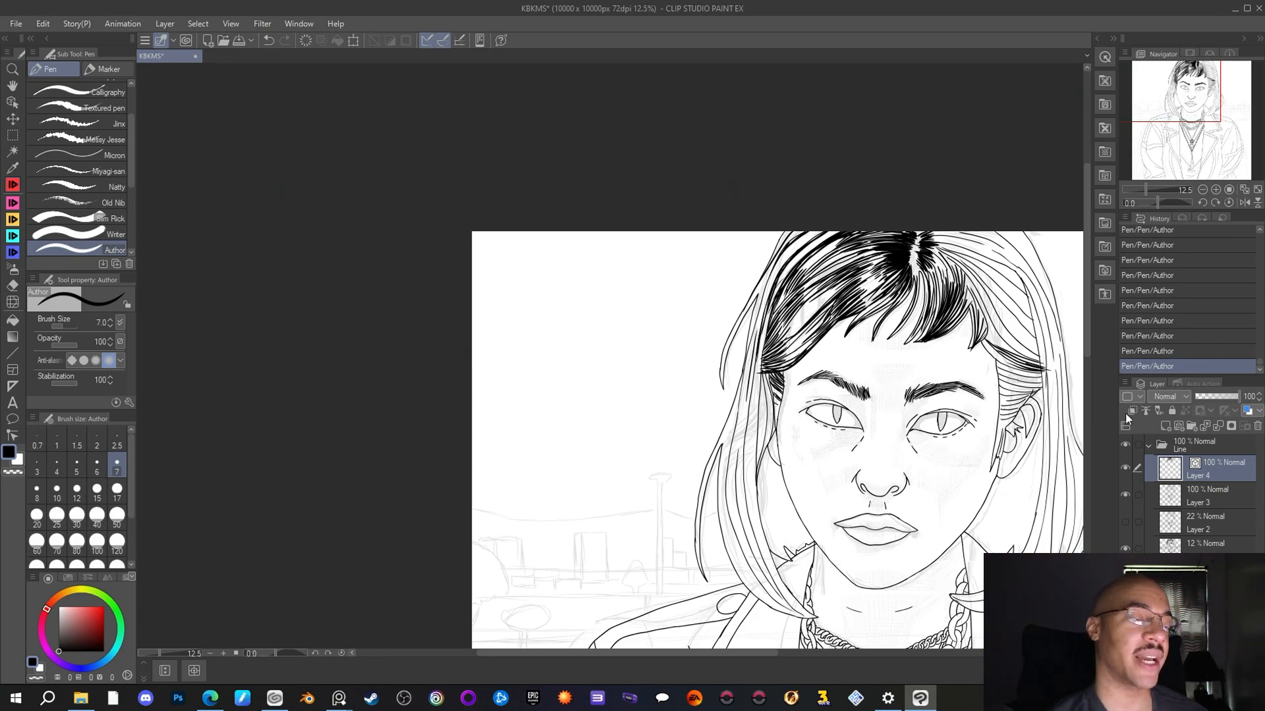
Darken the long outer strands on the swept fringe's side, and ink short black strands beside the face below the temple
{"action": "scroll", "coordinate": [1053, 455], "scroll_direction": "down", "scroll_amount": 2}
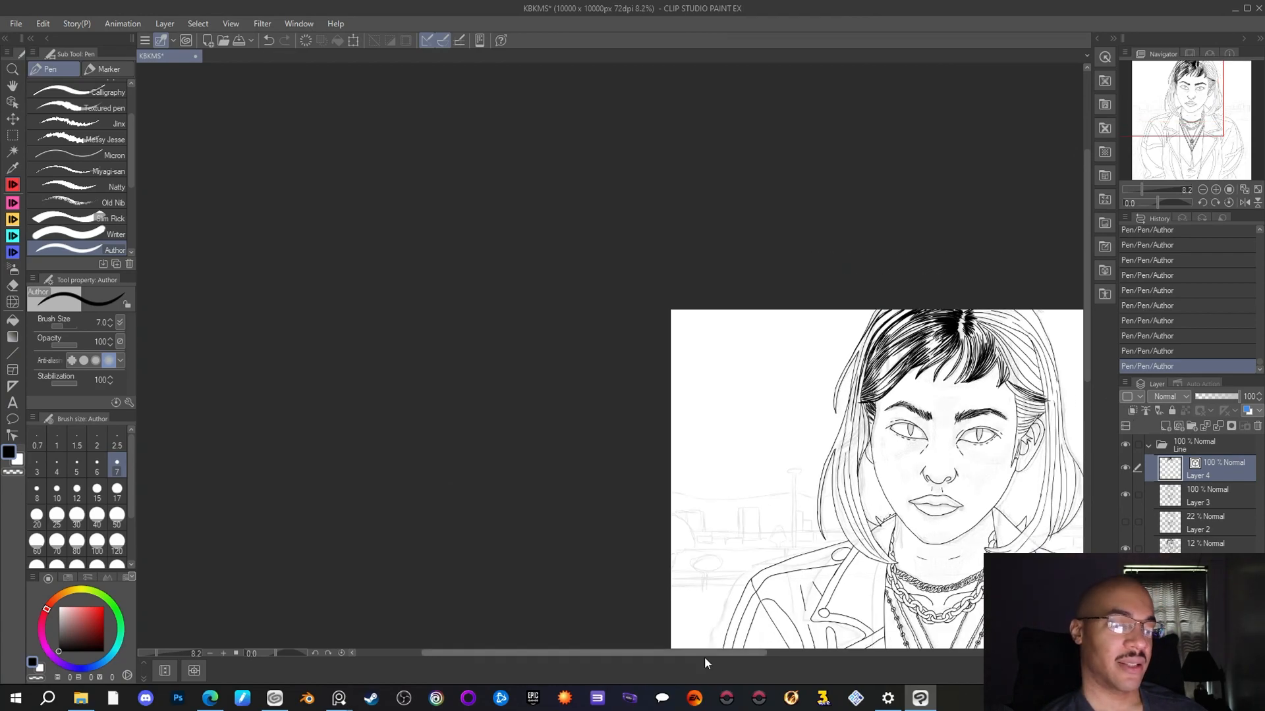
{"action": "left_click_drag", "start_coordinate": [685, 653], "coordinate": [770, 653]}
{"action": "left_click_drag", "start_coordinate": [1165, 96], "coordinate": [1166, 133]}
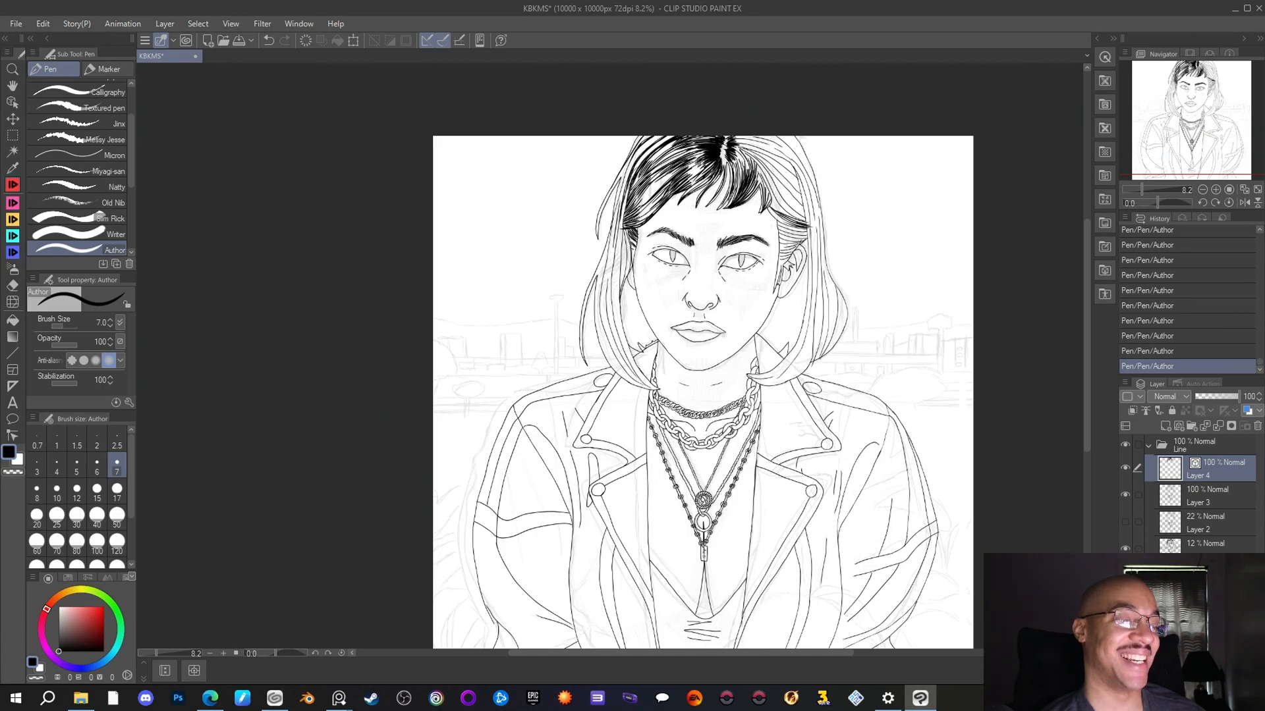
{"action": "scroll", "coordinate": [1156, 100], "scroll_direction": "up", "scroll_amount": 4}
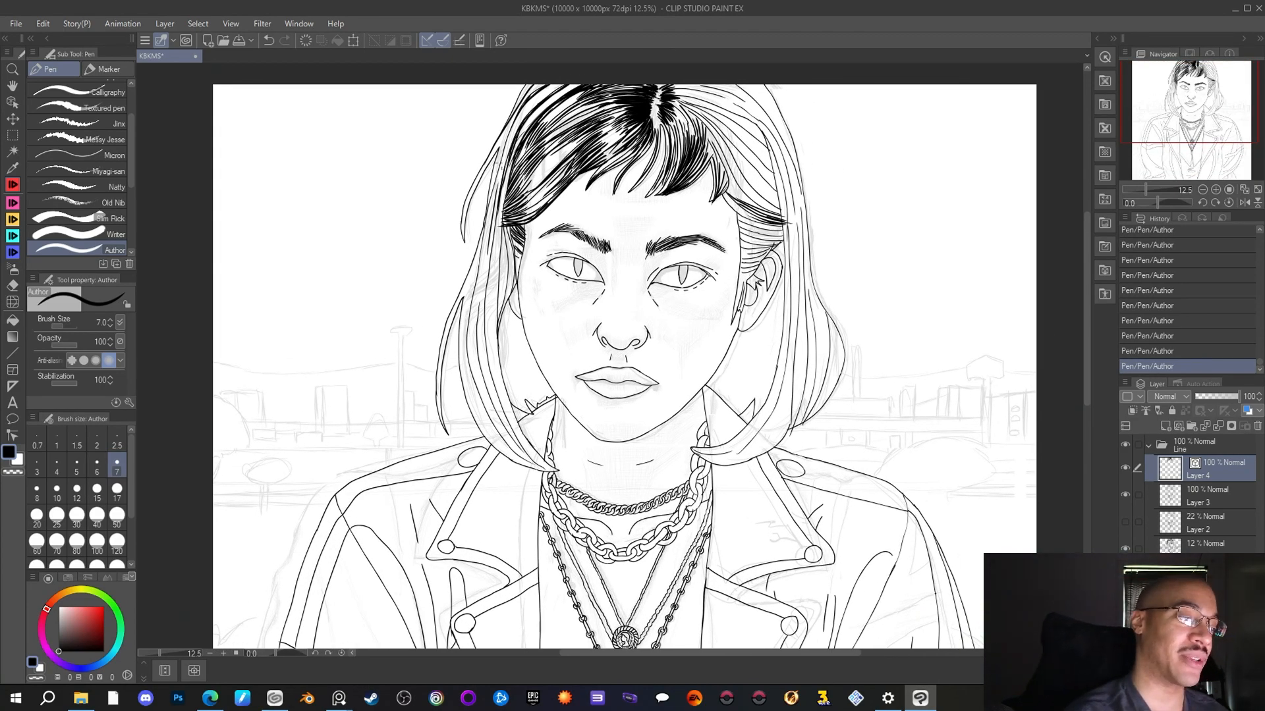
{"action": "left_click_drag", "start_coordinate": [531, 102], "coordinate": [500, 167]}
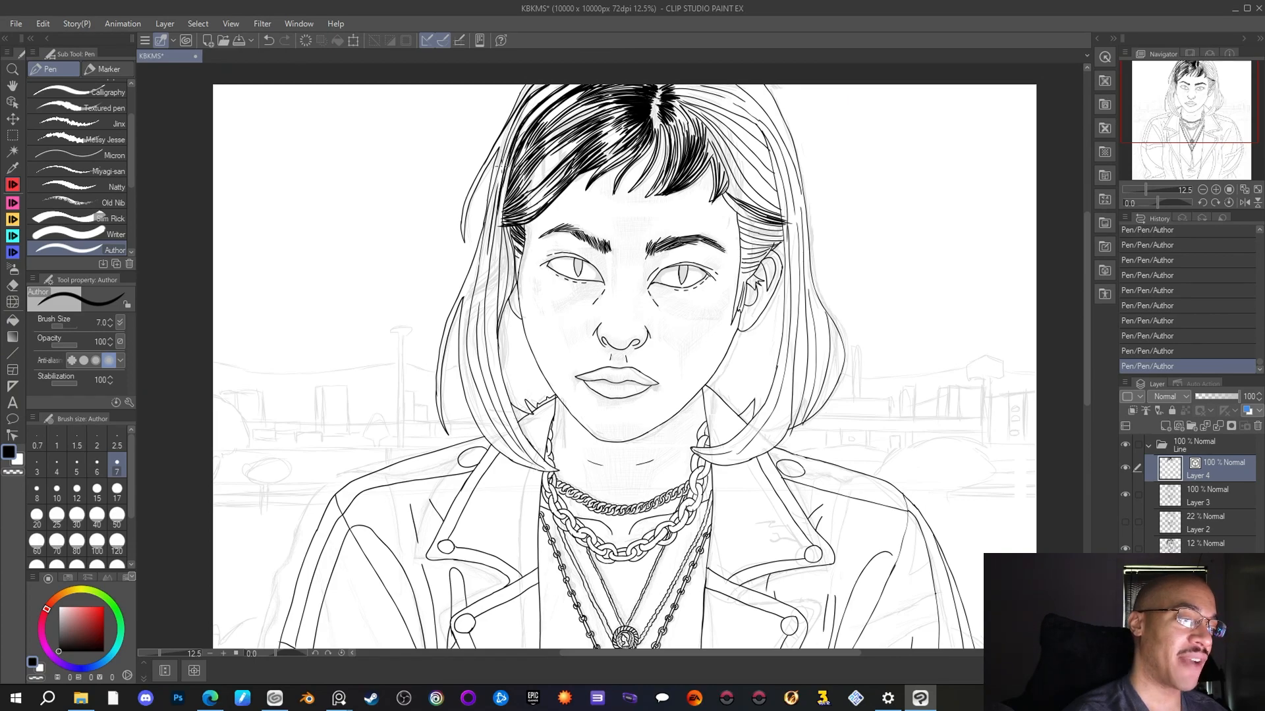
{"action": "mouse_move", "coordinate": [529, 105]}
{"action": "left_mouse_down"}
{"action": "mouse_move", "coordinate": [495, 174]}
{"action": "mouse_move", "coordinate": [485, 261]}
{"action": "left_mouse_up"}
{"action": "mouse_move", "coordinate": [517, 113]}
{"action": "left_mouse_down"}
{"action": "mouse_move", "coordinate": [465, 196]}
{"action": "mouse_move", "coordinate": [462, 245]}
{"action": "left_mouse_up"}
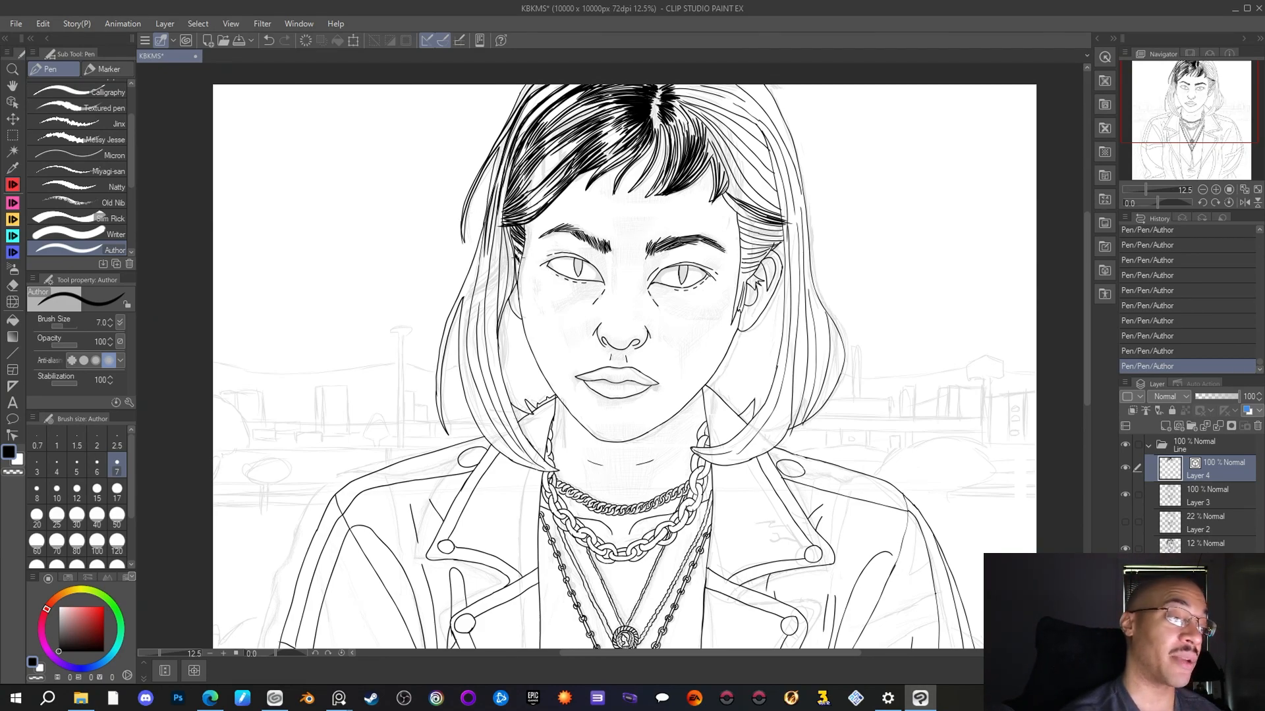
{"action": "left_click_drag", "start_coordinate": [506, 229], "coordinate": [505, 291]}
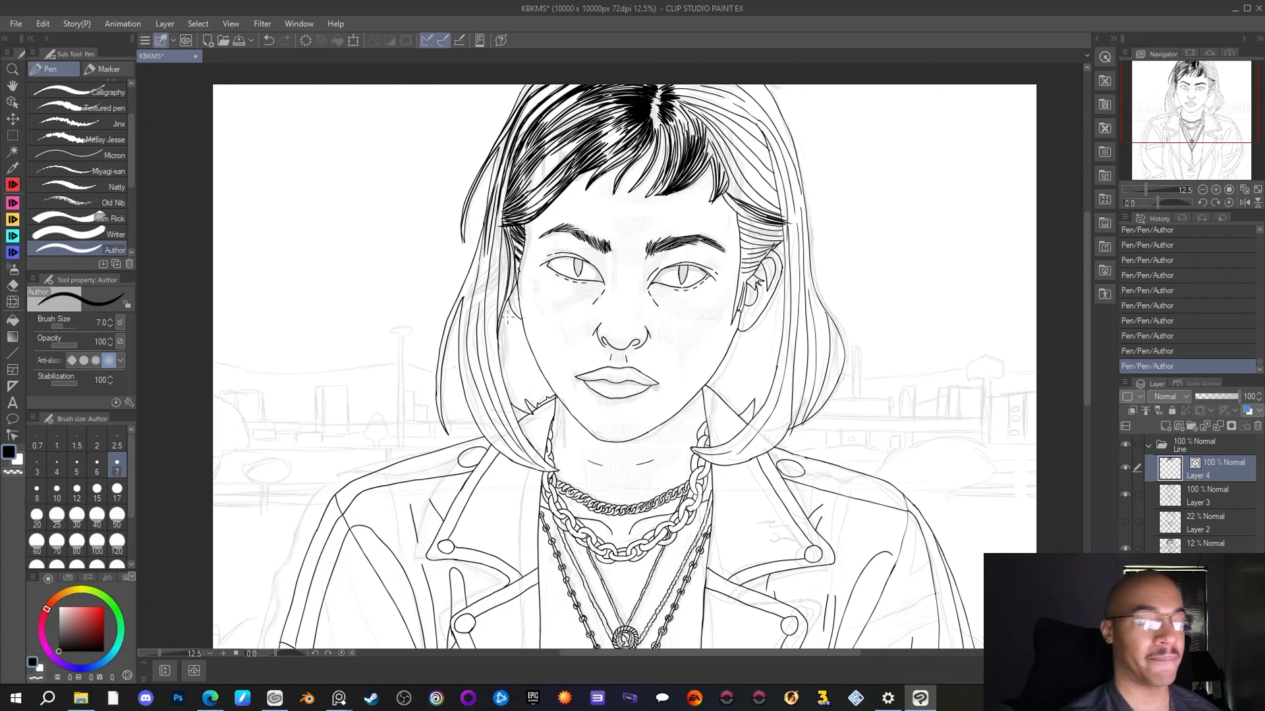
{"action": "left_click_drag", "start_coordinate": [506, 243], "coordinate": [498, 311]}
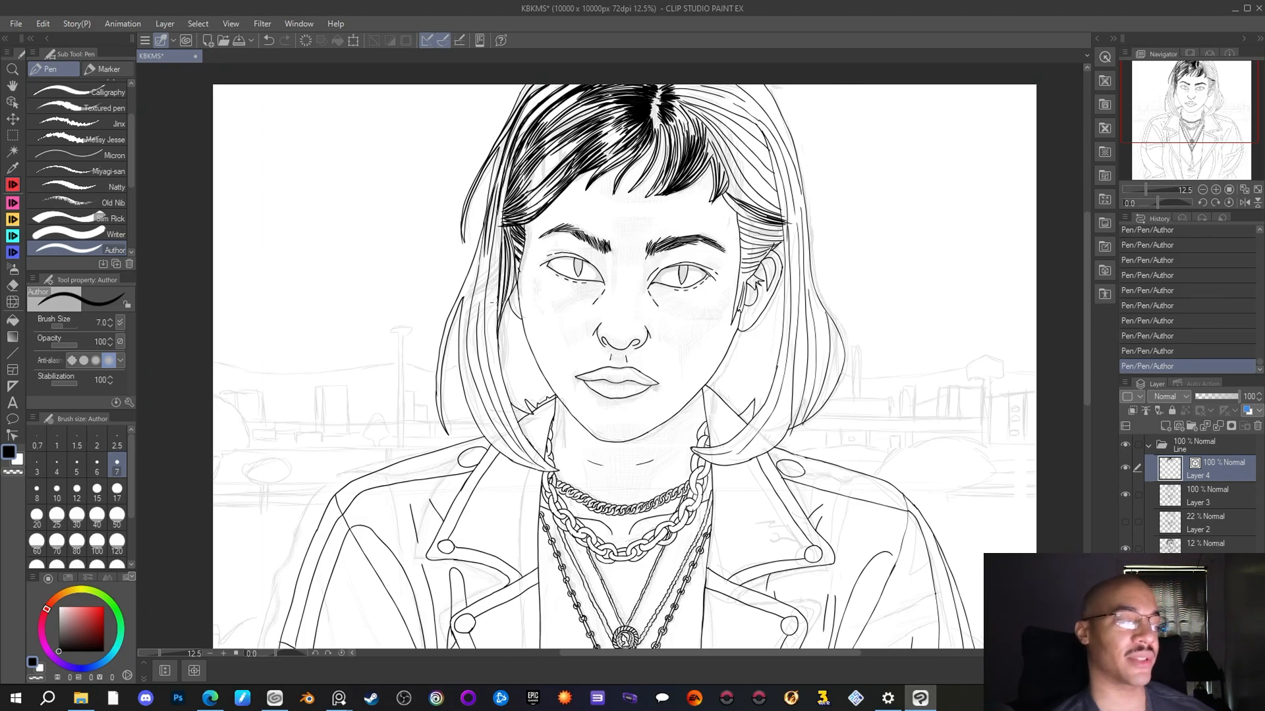
Ink black strands from beside the crown down past the shorter fringe toward the hair above the visible ear
{"action": "scroll", "coordinate": [484, 228], "scroll_direction": "down", "scroll_amount": 3}
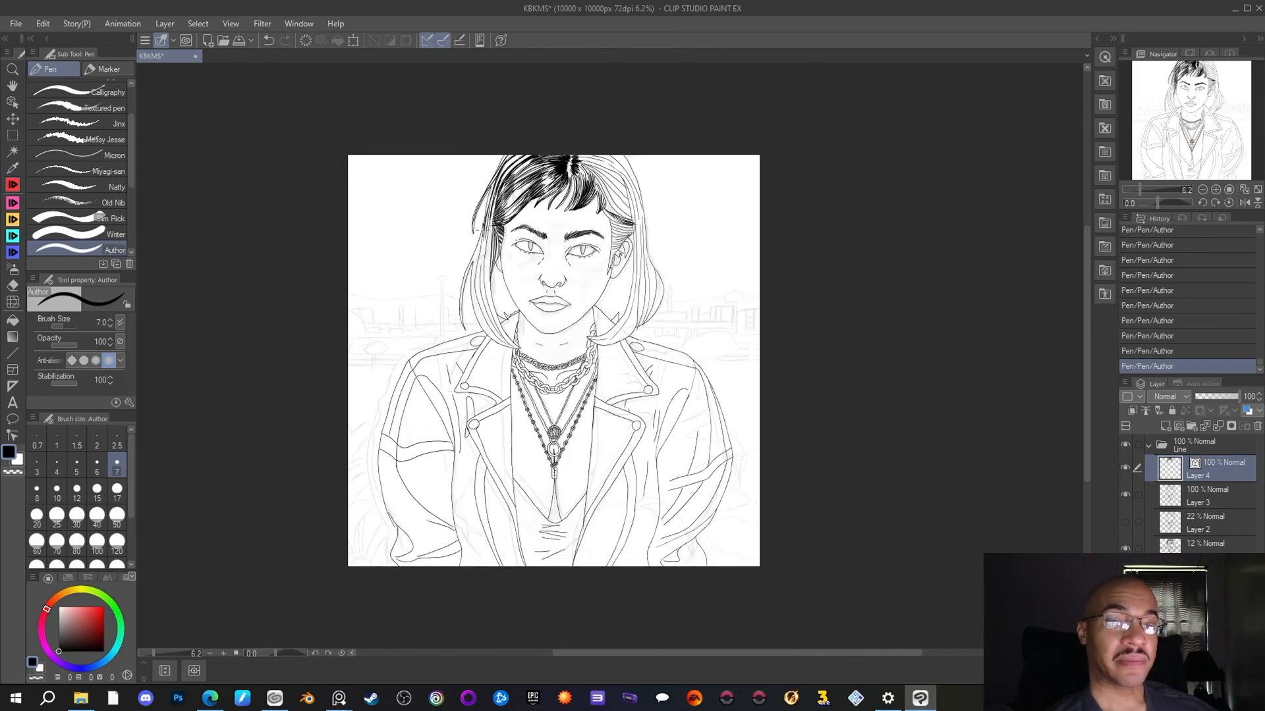
{"action": "scroll", "coordinate": [478, 228], "scroll_direction": "up", "scroll_amount": 2}
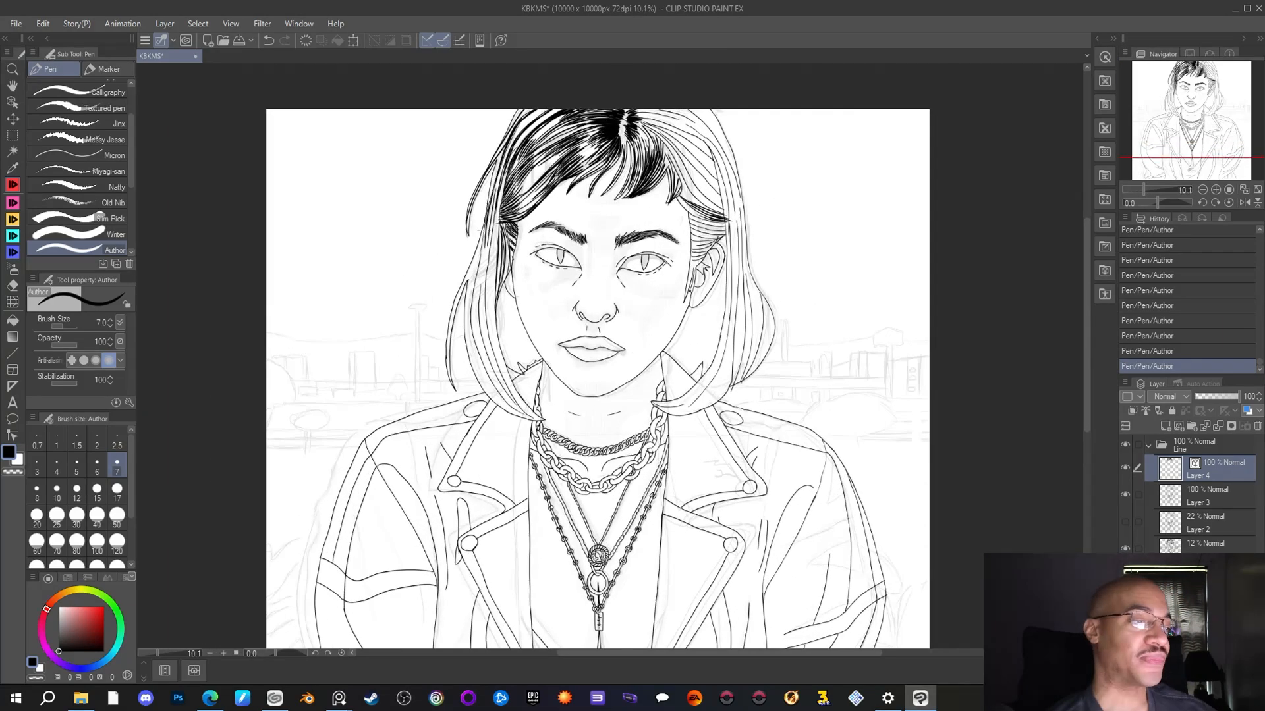
{"action": "left_click_drag", "start_coordinate": [658, 139], "coordinate": [691, 199]}
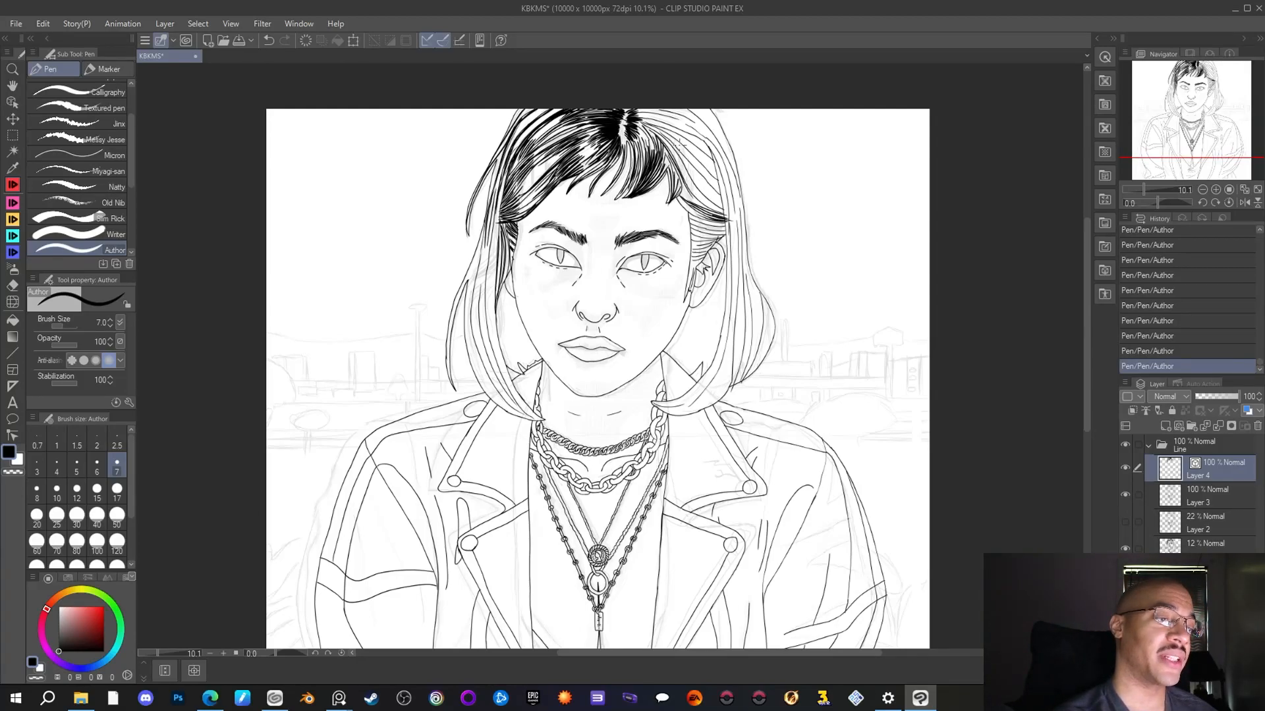
{"action": "left_click_drag", "start_coordinate": [658, 133], "coordinate": [695, 190]}
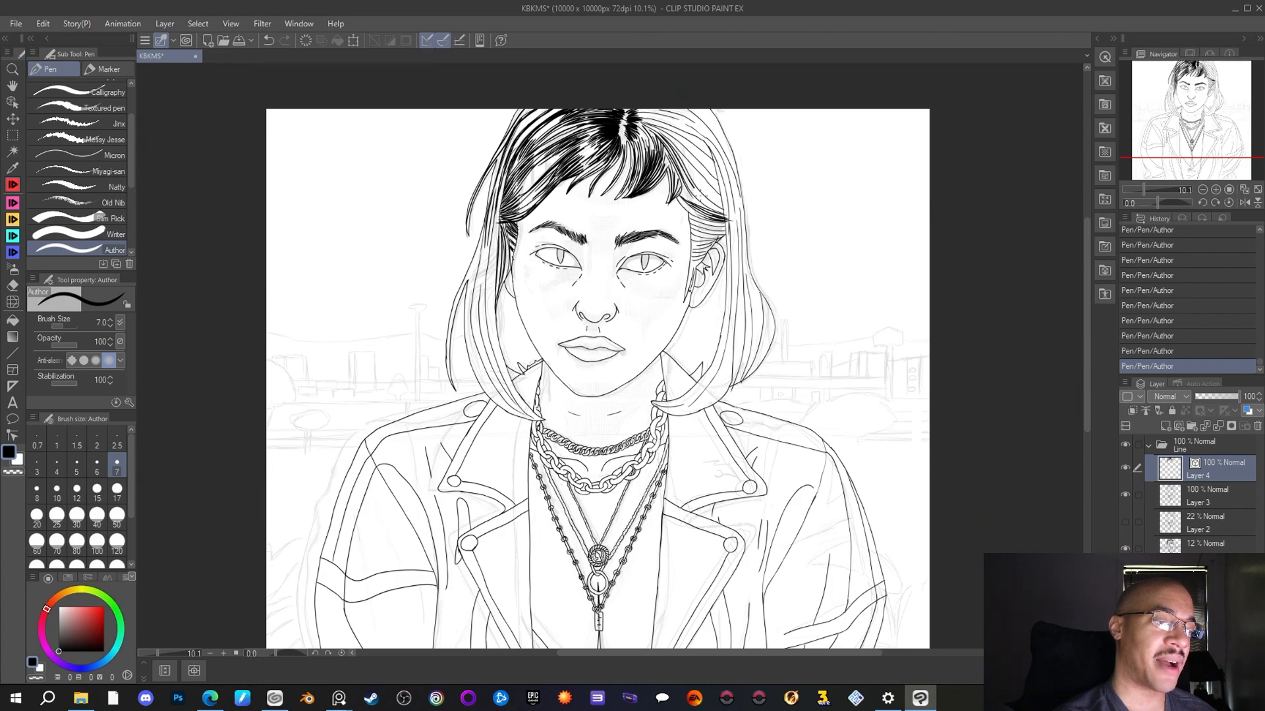
{"action": "left_click_drag", "start_coordinate": [676, 145], "coordinate": [725, 205]}
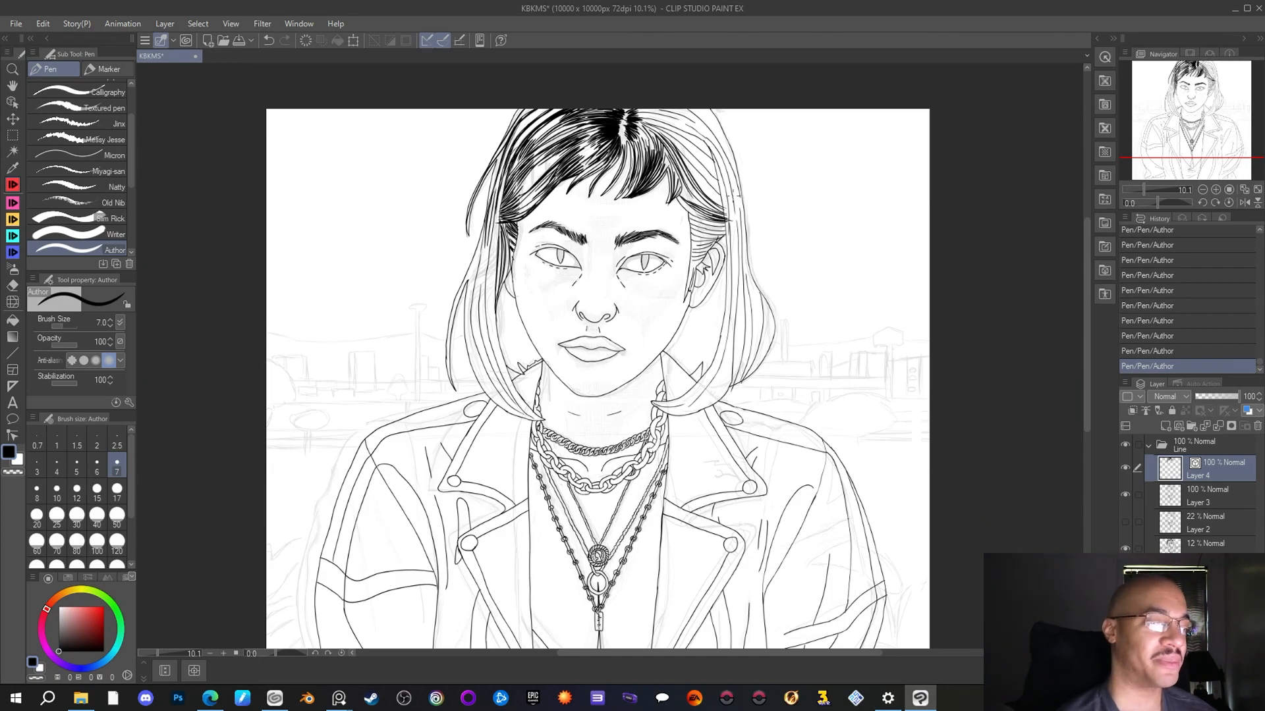
Build a thick black band along the hair's curved edge from the crown to above the ear, and feather its upper end inward
{"action": "mouse_move", "coordinate": [1146, 113]}
{"action": "left_mouse_down"}
{"action": "mouse_move", "coordinate": [1147, 89]}
{"action": "mouse_move", "coordinate": [1143, 107]}
{"action": "left_mouse_up"}
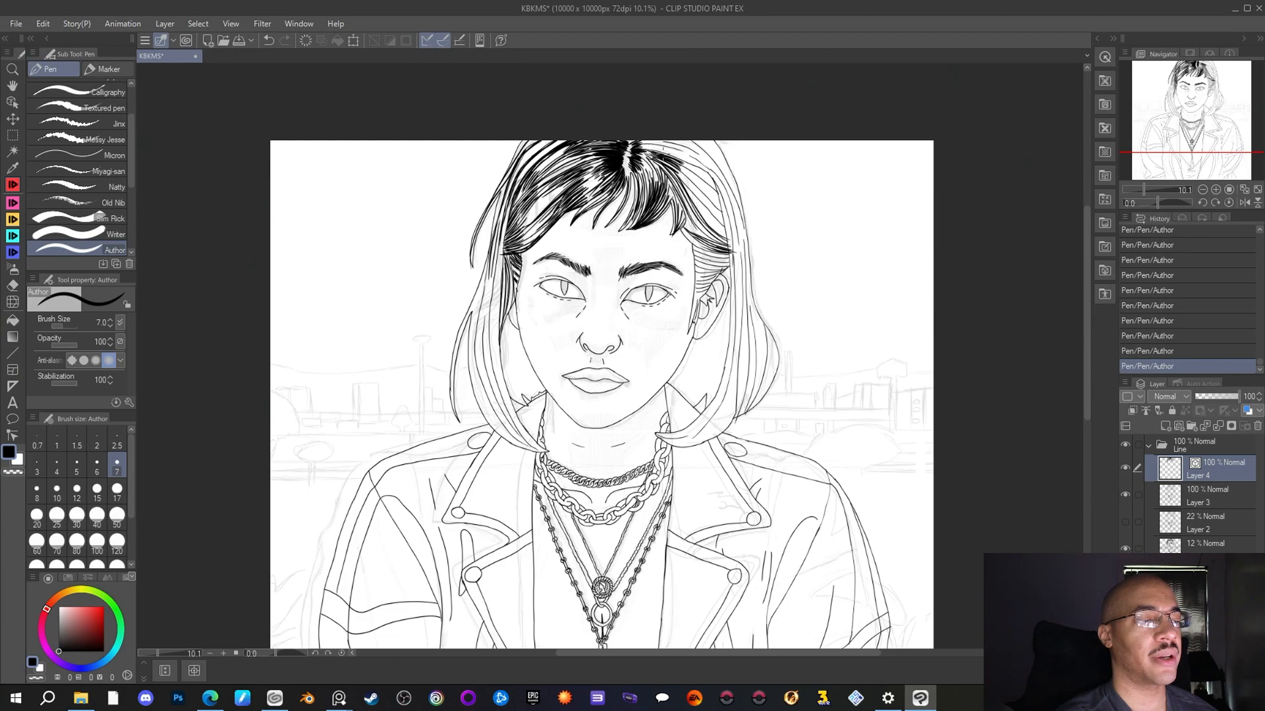
{"action": "scroll", "coordinate": [715, 136], "scroll_direction": "down", "scroll_amount": 3}
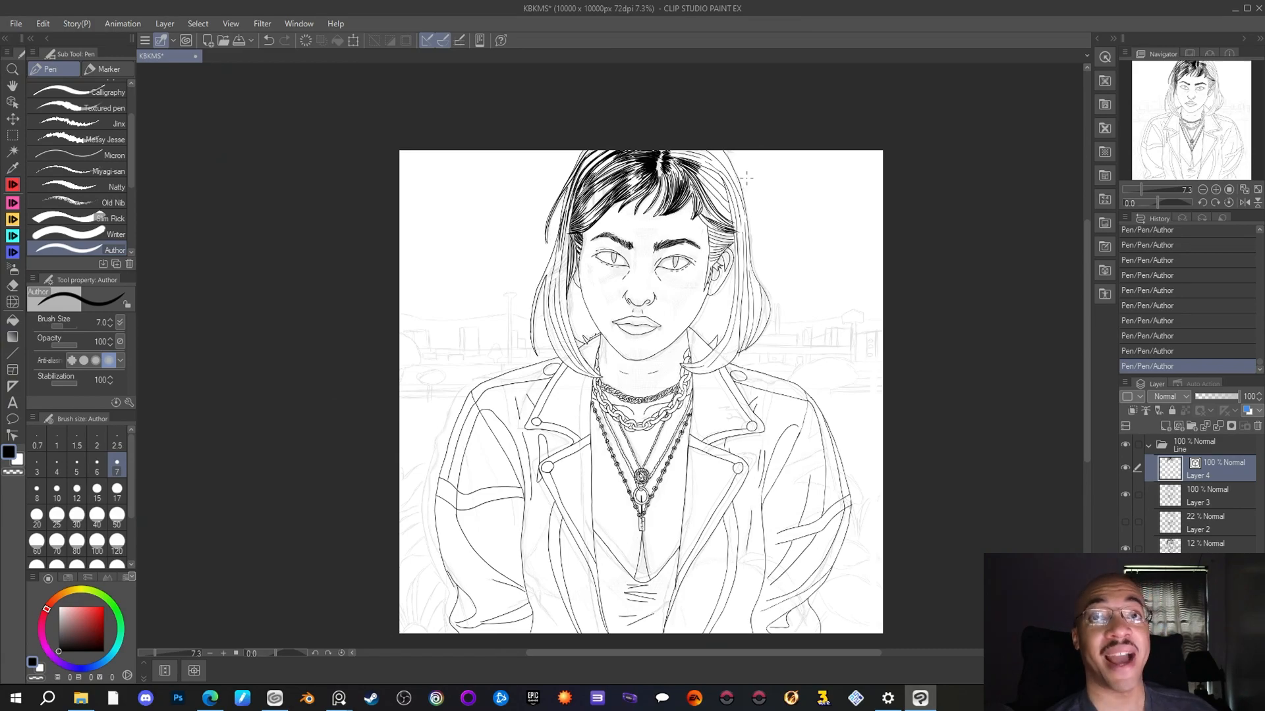
{"action": "scroll", "coordinate": [718, 177], "scroll_direction": "up", "scroll_amount": 3}
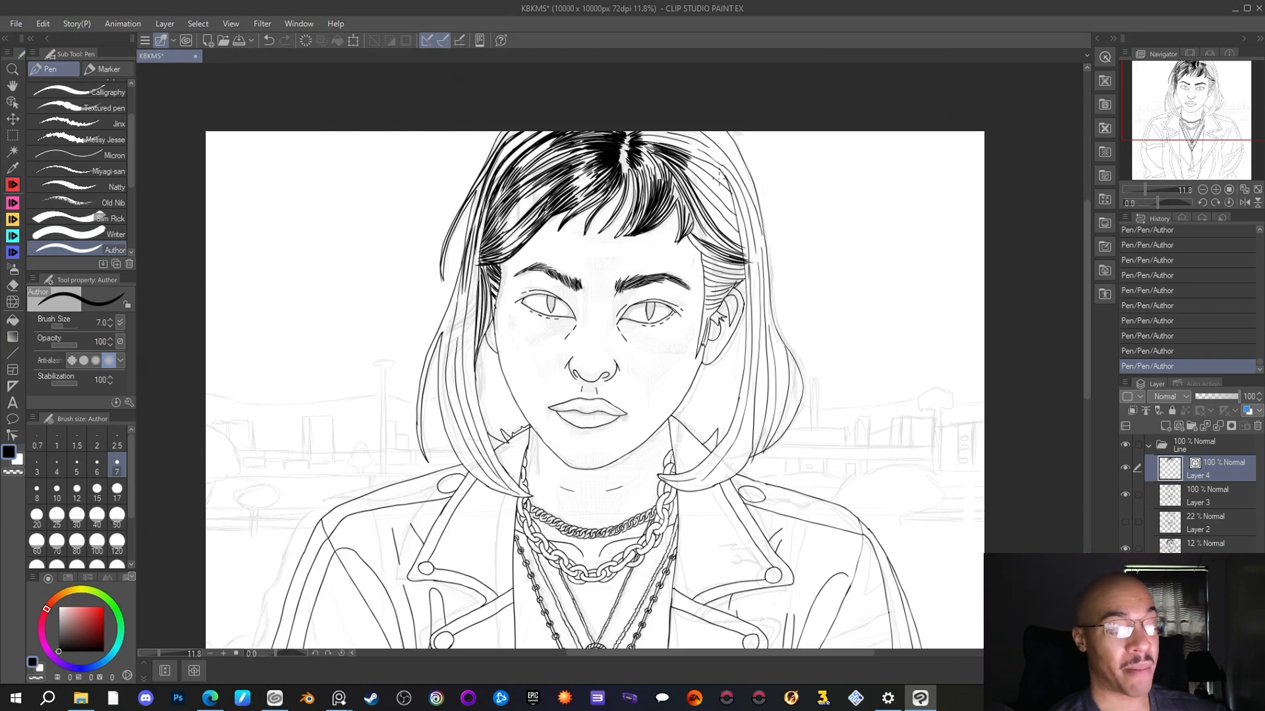
{"action": "scroll", "coordinate": [719, 176], "scroll_direction": "up", "scroll_amount": 3}
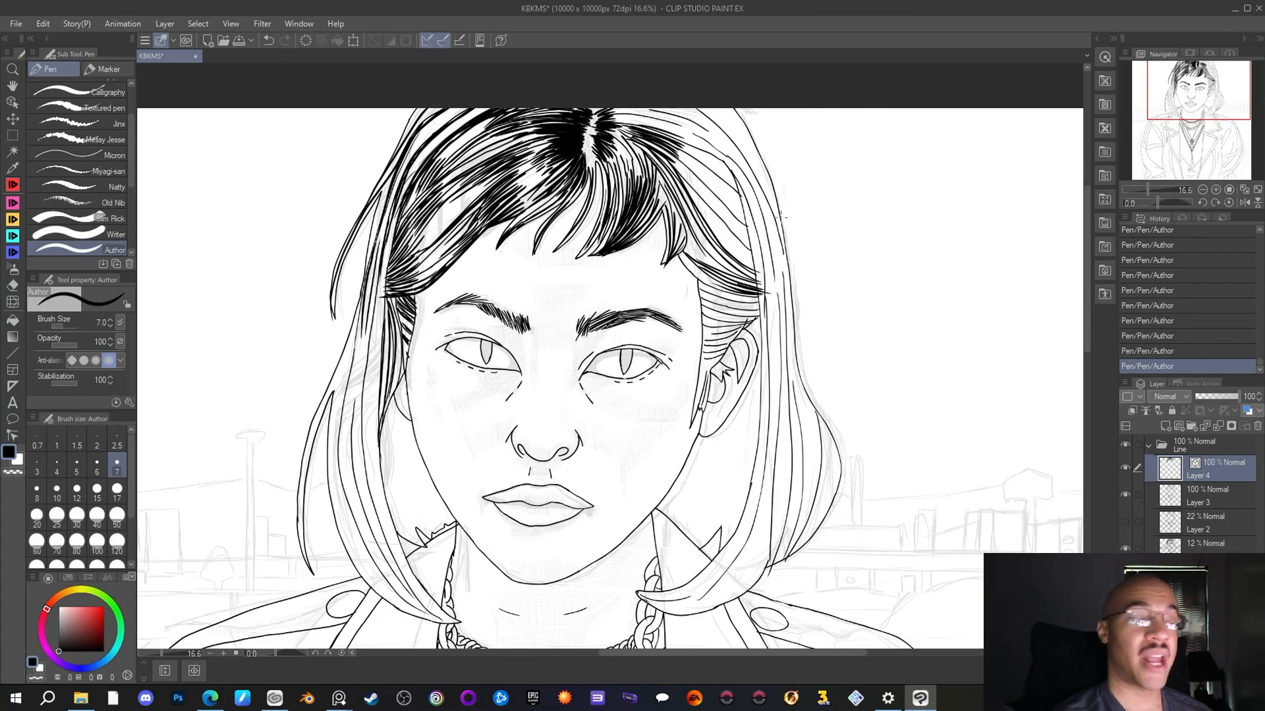
{"action": "mouse_move", "coordinate": [723, 162]}
{"action": "left_mouse_down"}
{"action": "mouse_move", "coordinate": [754, 226]}
{"action": "mouse_move", "coordinate": [764, 293]}
{"action": "left_mouse_up"}
{"action": "left_click_drag", "start_coordinate": [737, 204], "coordinate": [756, 274]}
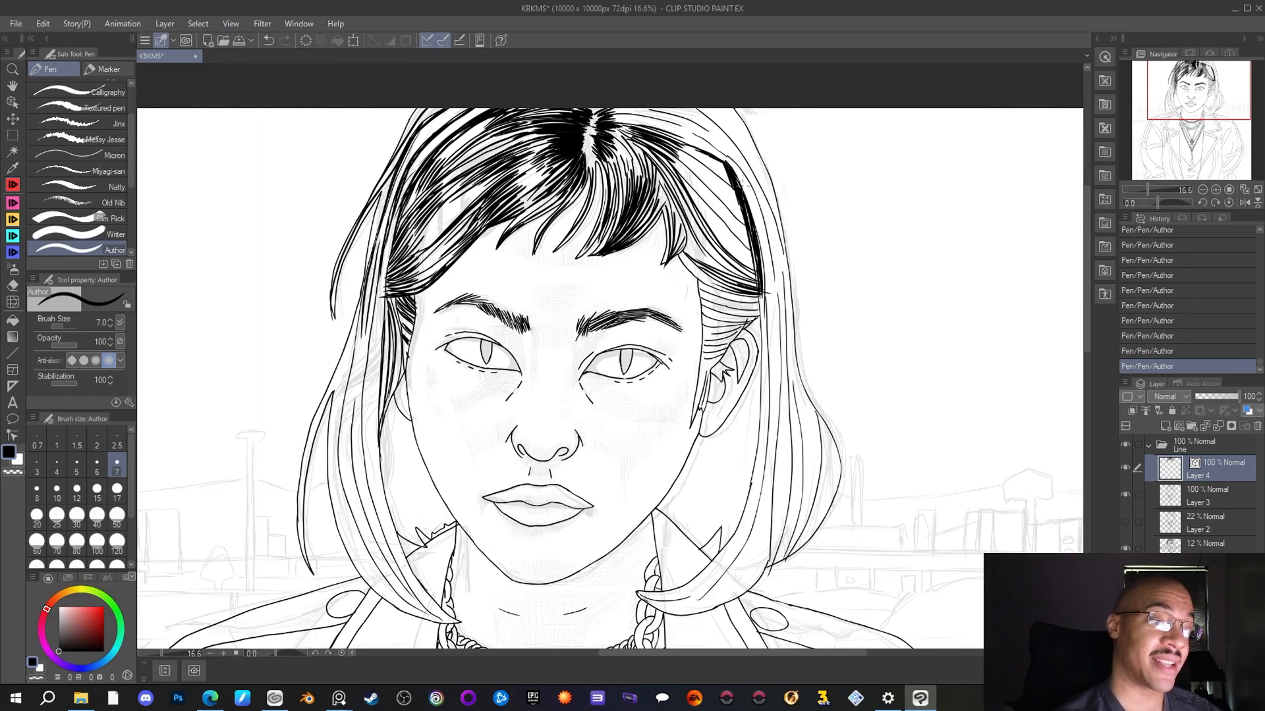
{"action": "left_click_drag", "start_coordinate": [738, 175], "coordinate": [762, 250]}
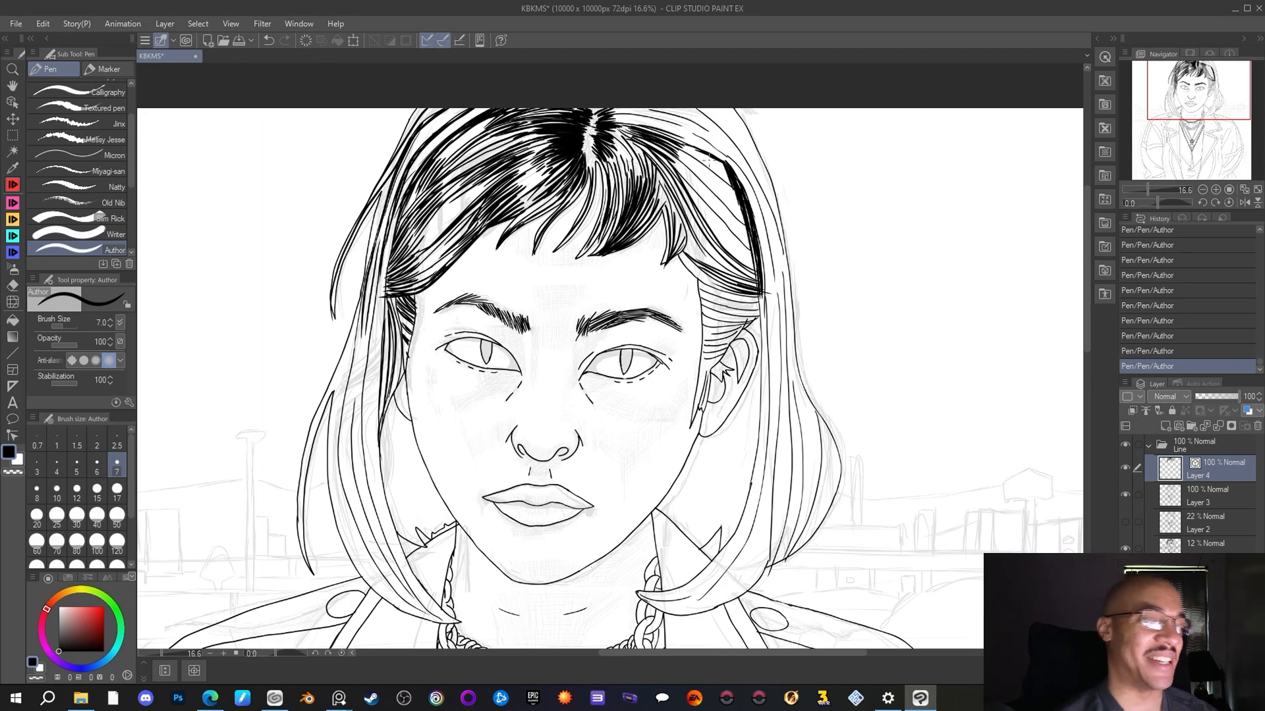
{"action": "mouse_move", "coordinate": [721, 162]}
{"action": "left_mouse_down"}
{"action": "mouse_move", "coordinate": [694, 152]}
{"action": "mouse_move", "coordinate": [718, 174]}
{"action": "mouse_move", "coordinate": [699, 167]}
{"action": "left_mouse_up"}
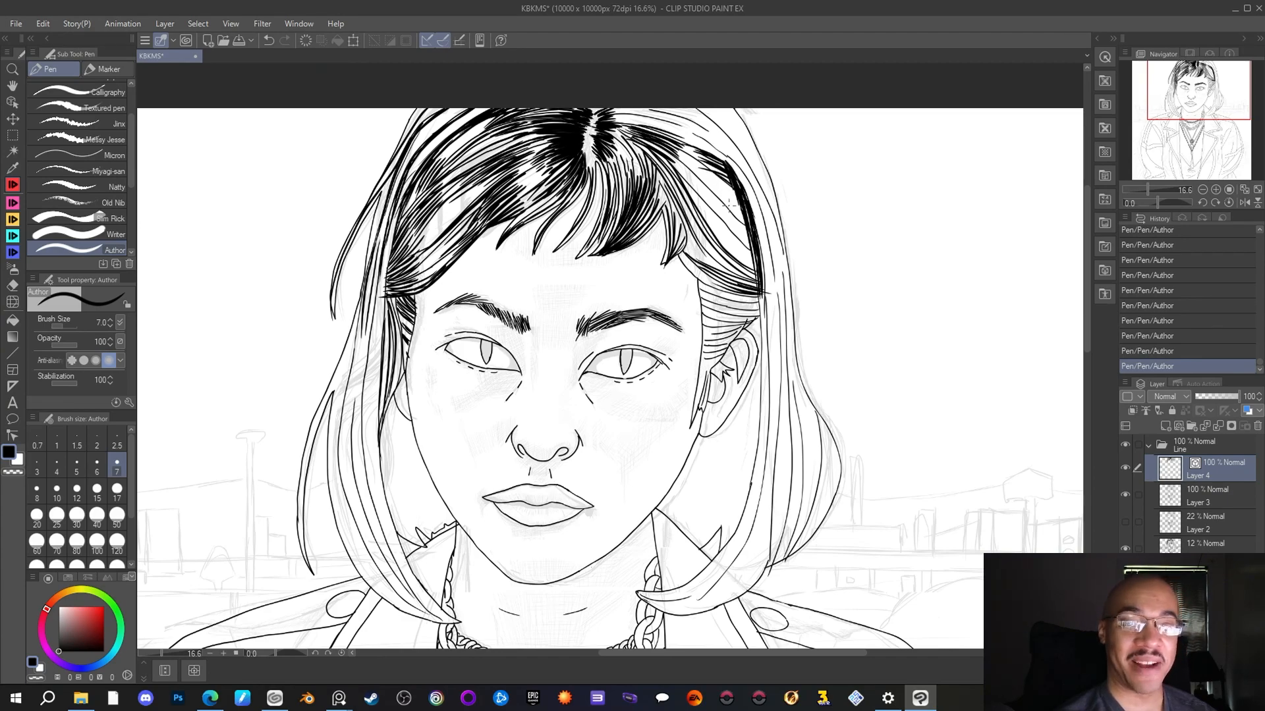
Clean up the ink beside the black band's upper end with the Hard eraser, and return to the Author pen
{"action": "left_click", "coordinate": [12, 285]}
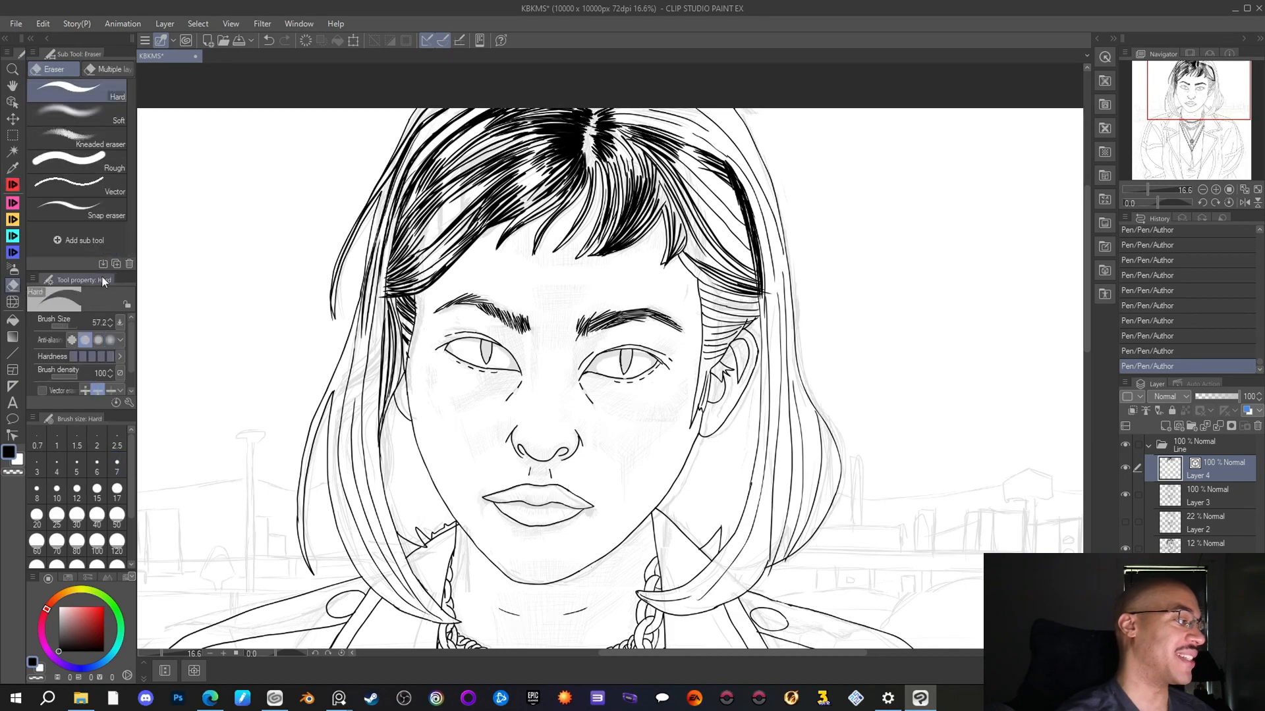
{"action": "left_click", "coordinate": [706, 172]}
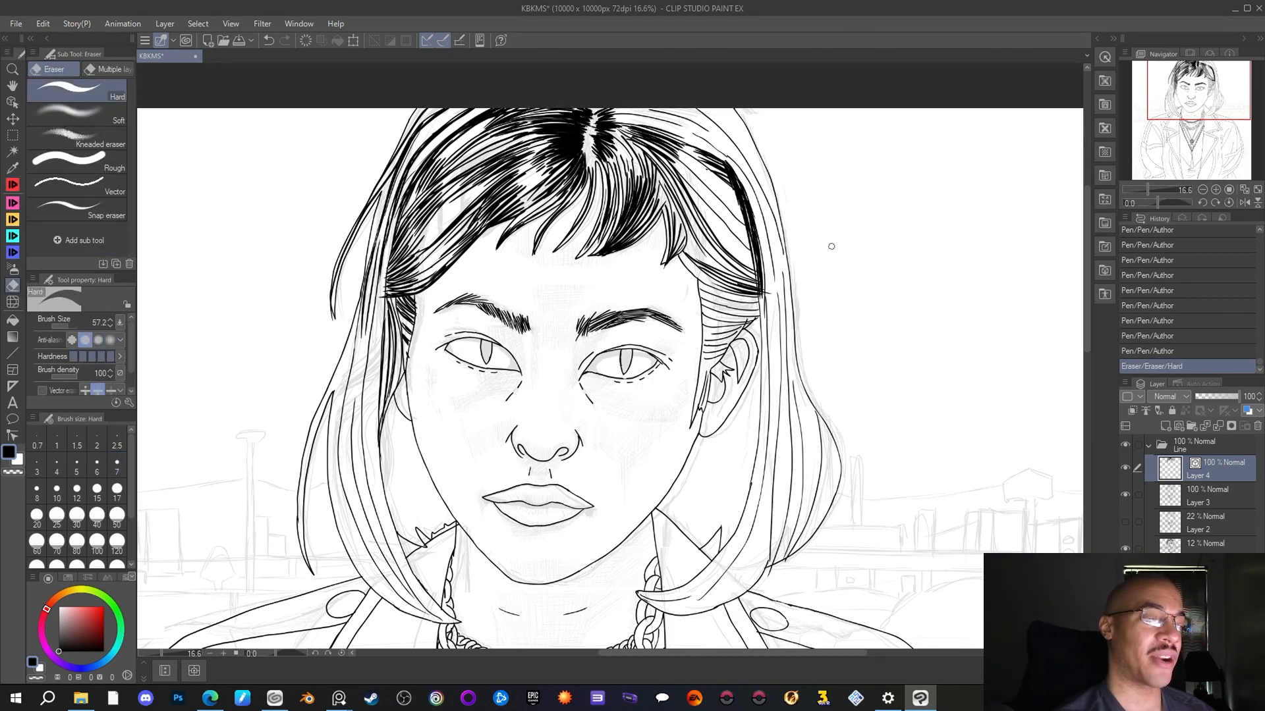
{"action": "key", "text": "p"}
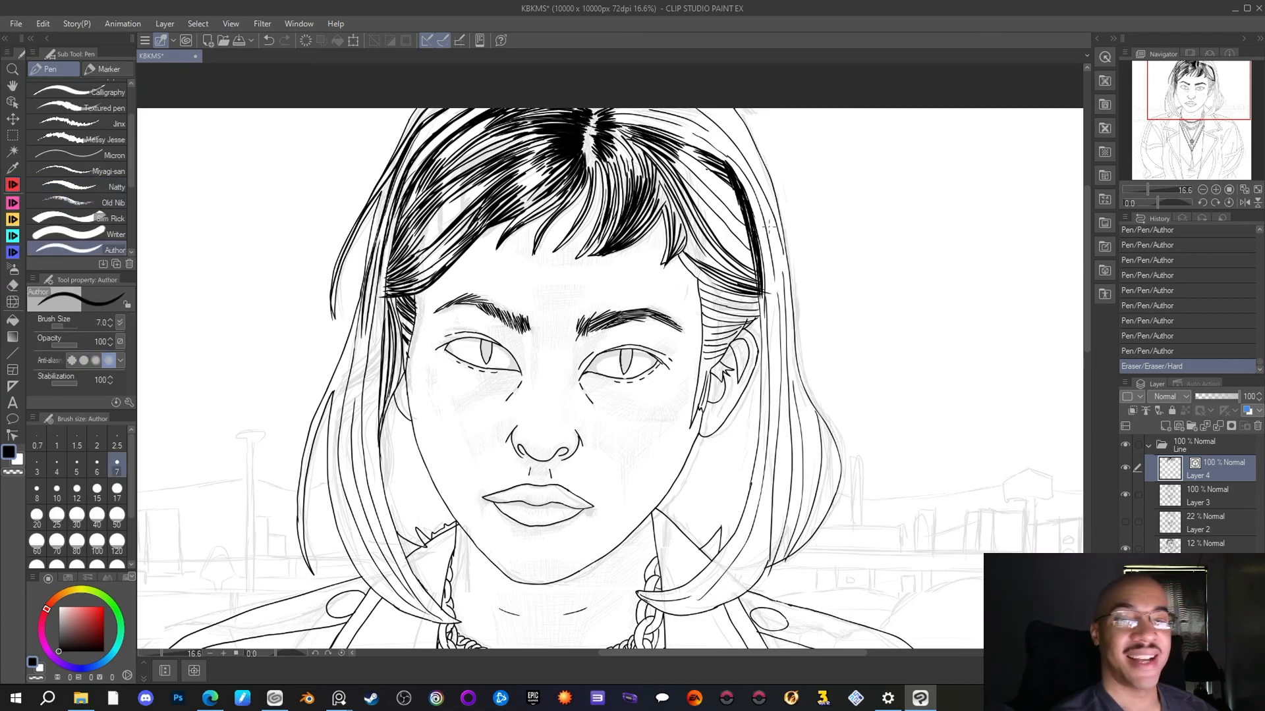
Blacken the pulled-back hair just above the ear with short strokes, and thicken the strands running into the black band
{"action": "mouse_move", "coordinate": [732, 194]}
{"action": "left_mouse_down"}
{"action": "mouse_move", "coordinate": [704, 176]}
{"action": "mouse_move", "coordinate": [729, 202]}
{"action": "left_mouse_up"}
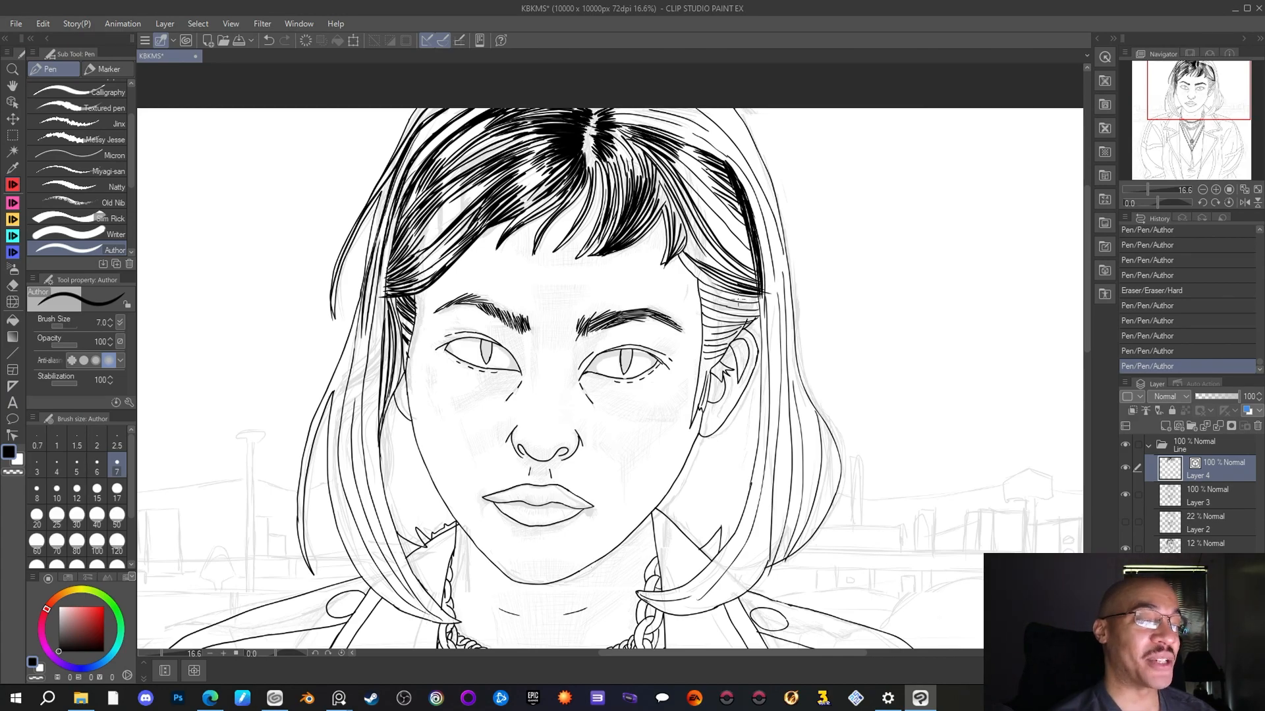
{"action": "left_click_drag", "start_coordinate": [723, 297], "coordinate": [764, 302]}
{"action": "mouse_move", "coordinate": [735, 314]}
{"action": "left_mouse_down"}
{"action": "mouse_move", "coordinate": [762, 303]}
{"action": "mouse_move", "coordinate": [766, 315]}
{"action": "left_mouse_up"}
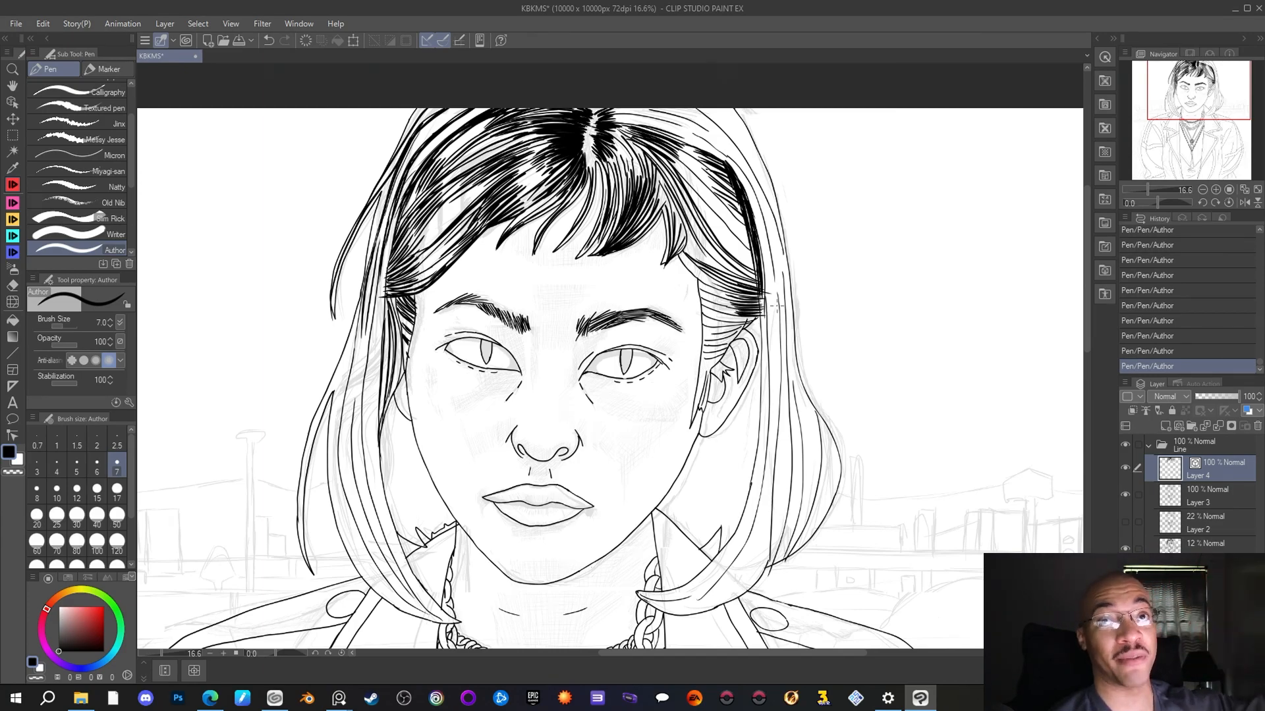
{"action": "mouse_move", "coordinate": [733, 320]}
{"action": "left_mouse_down"}
{"action": "mouse_move", "coordinate": [764, 318]}
{"action": "mouse_move", "coordinate": [728, 322]}
{"action": "left_mouse_up"}
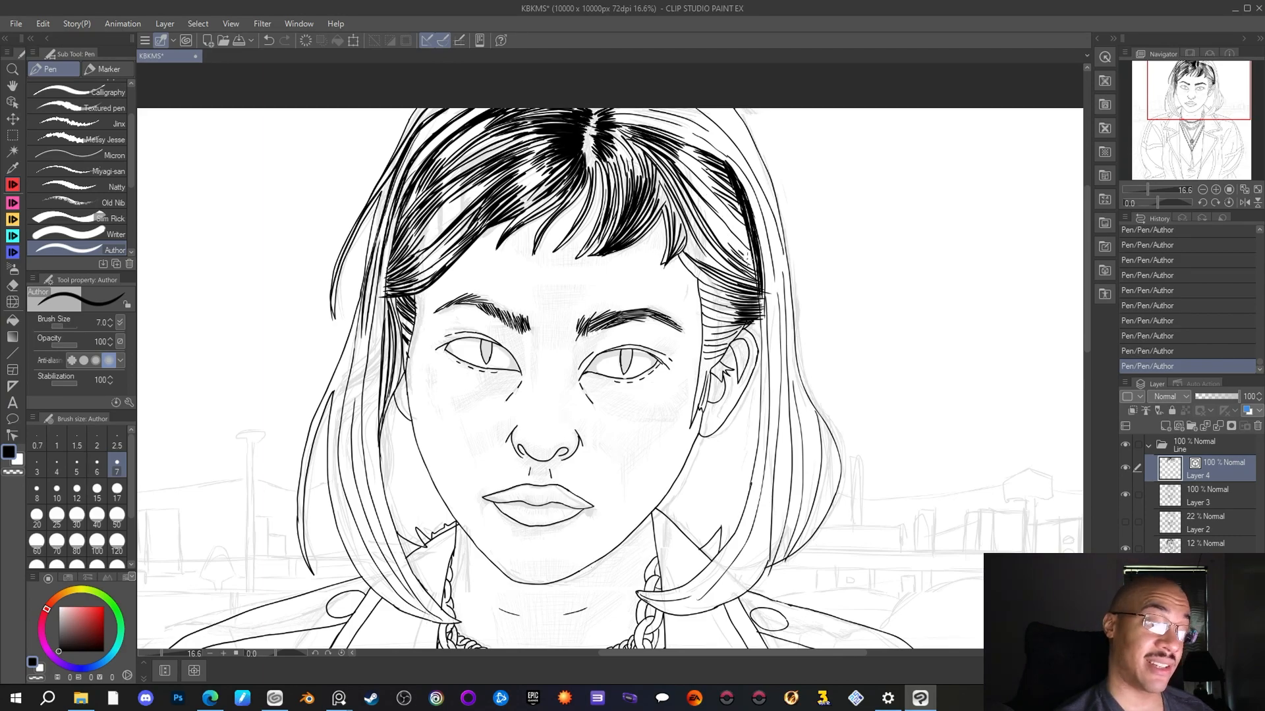
{"action": "left_click_drag", "start_coordinate": [728, 223], "coordinate": [763, 253]}
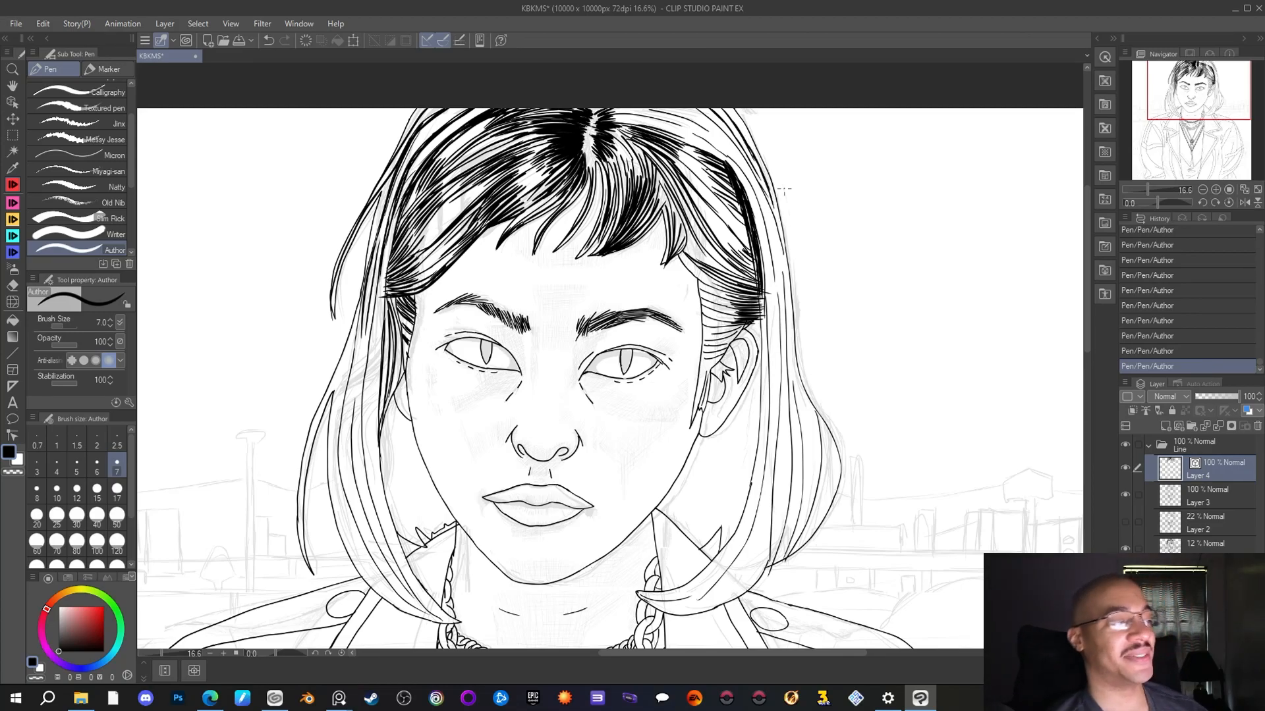
{"action": "scroll", "coordinate": [800, 158], "scroll_direction": "down", "scroll_amount": 1}
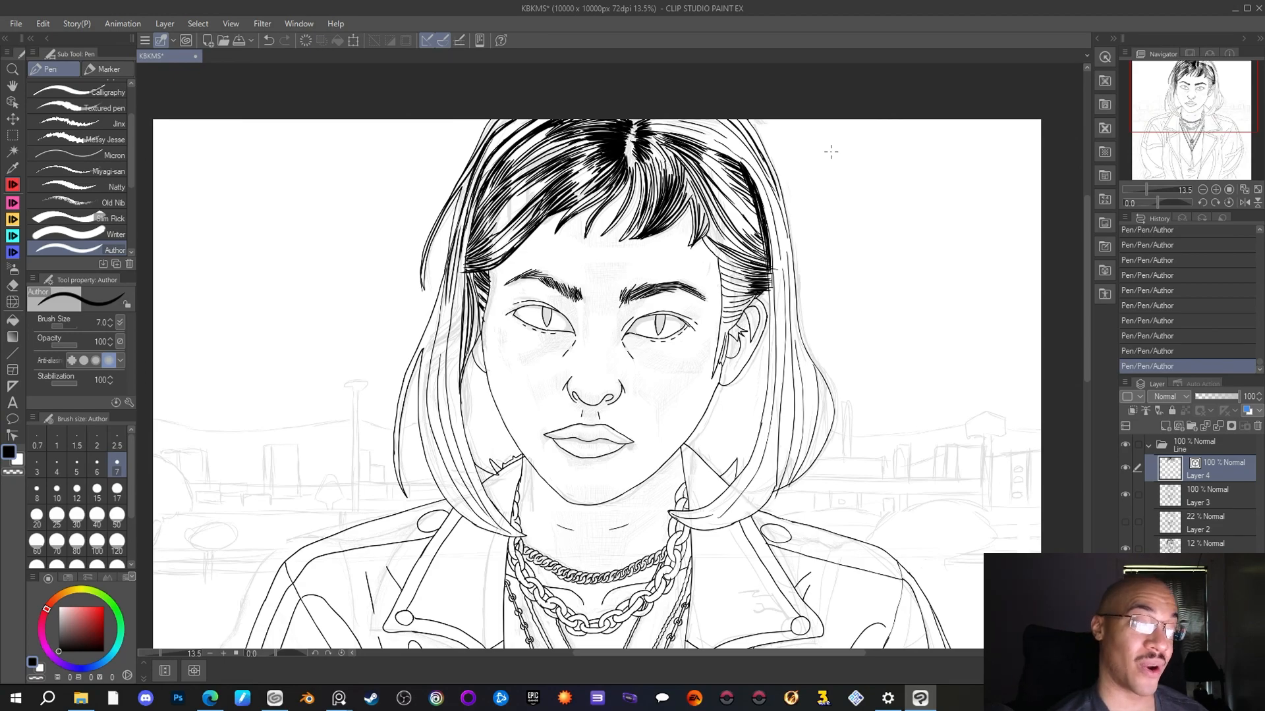
{"action": "scroll", "coordinate": [828, 153], "scroll_direction": "down", "scroll_amount": 1}
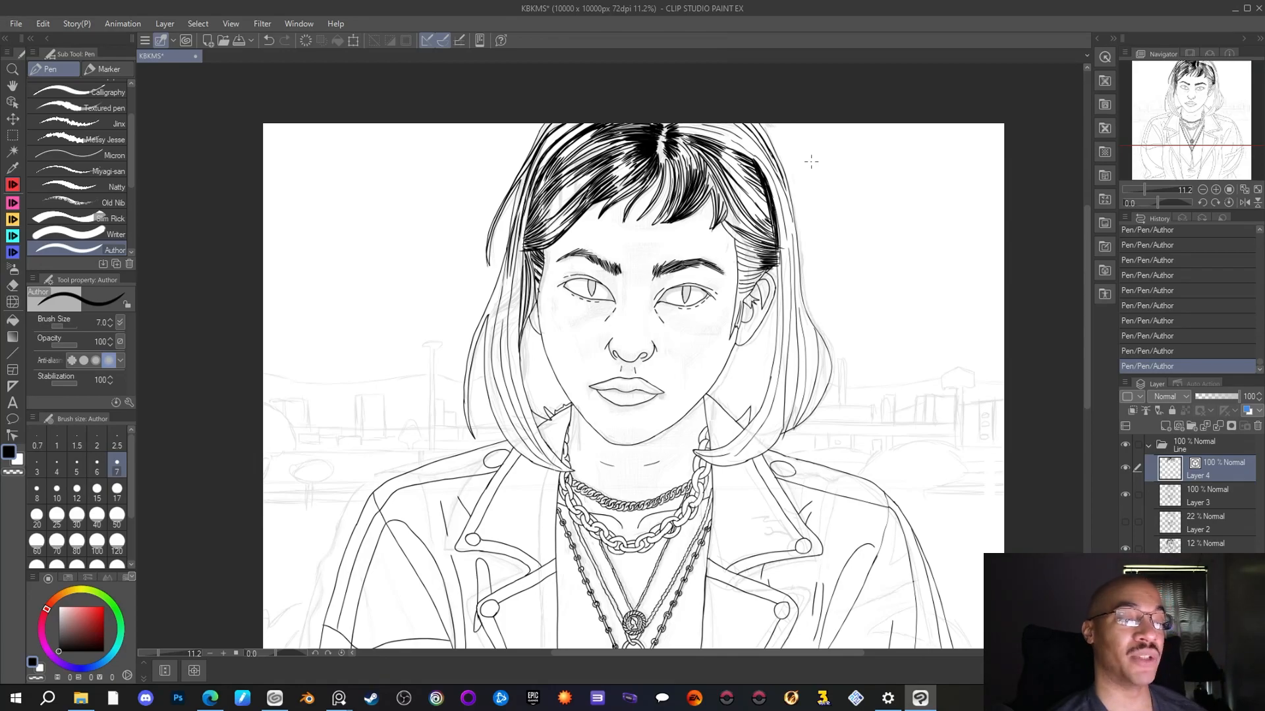
{"action": "scroll", "coordinate": [810, 161], "scroll_direction": "up", "scroll_amount": 1}
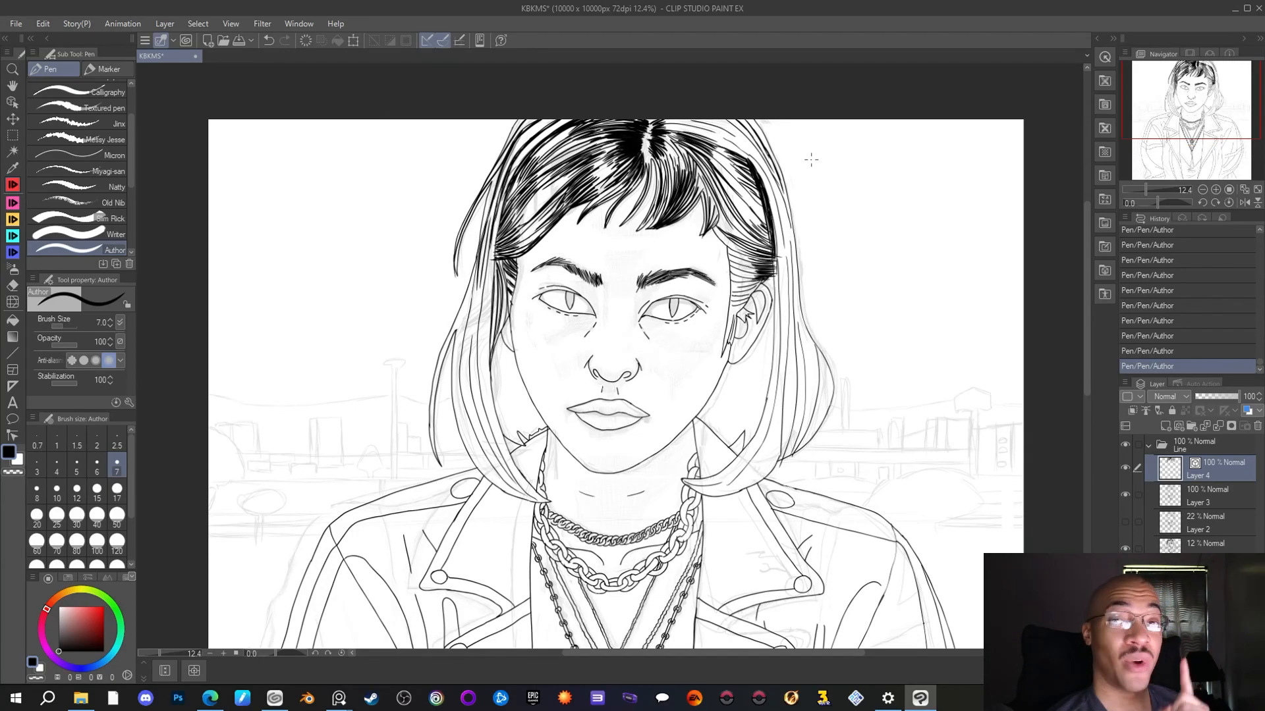
{"action": "scroll", "coordinate": [814, 155], "scroll_direction": "up", "scroll_amount": 2}
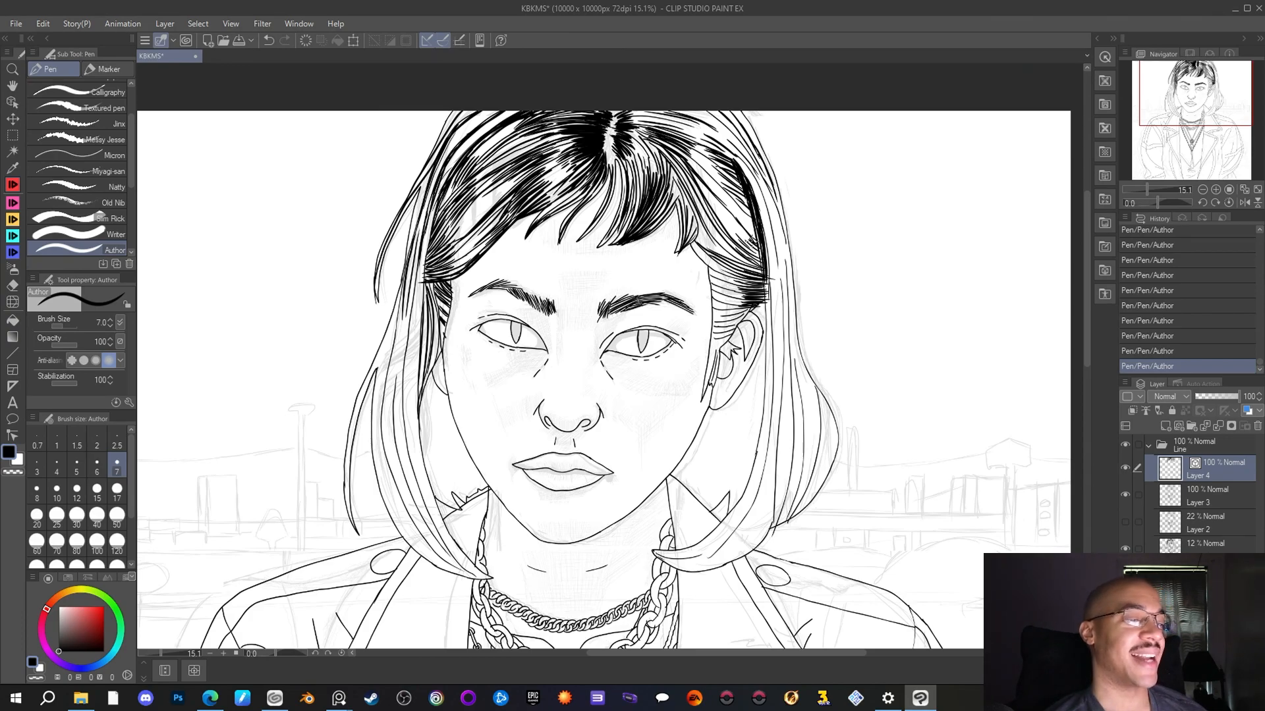
{"action": "scroll", "coordinate": [725, 264], "scroll_direction": "down", "scroll_amount": 5}
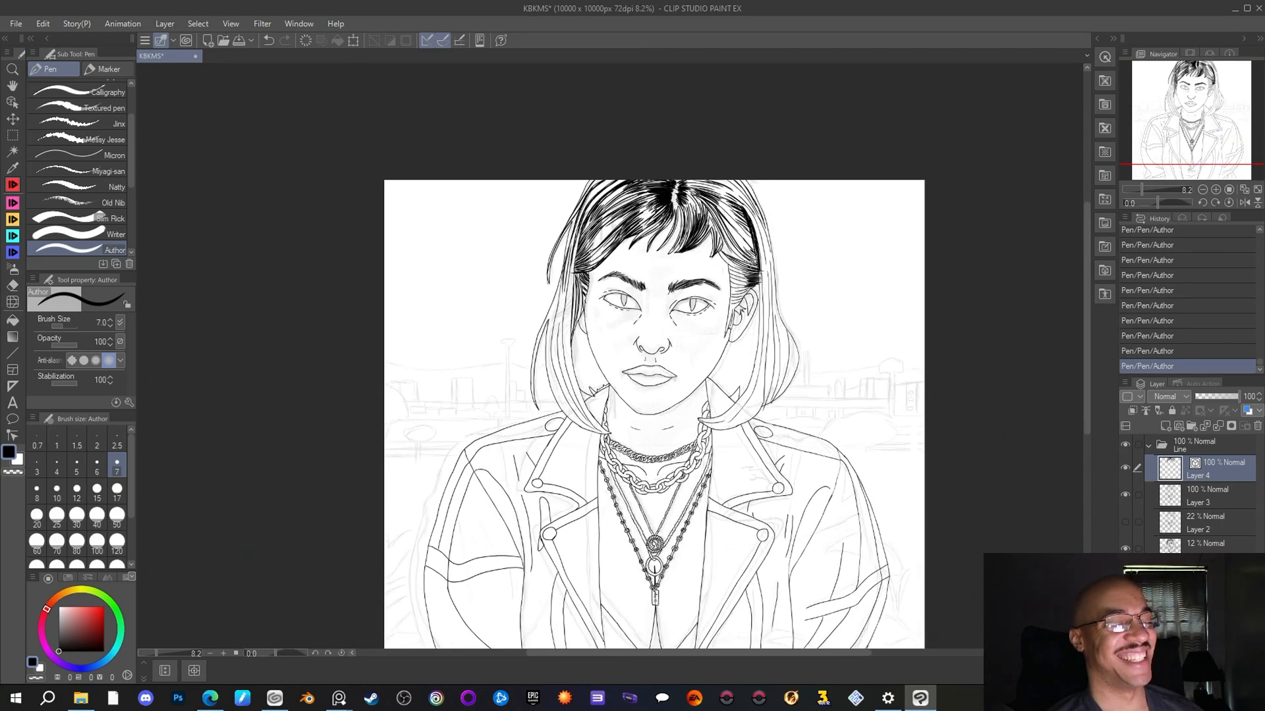
{"action": "scroll", "coordinate": [750, 267], "scroll_direction": "up", "scroll_amount": 3}
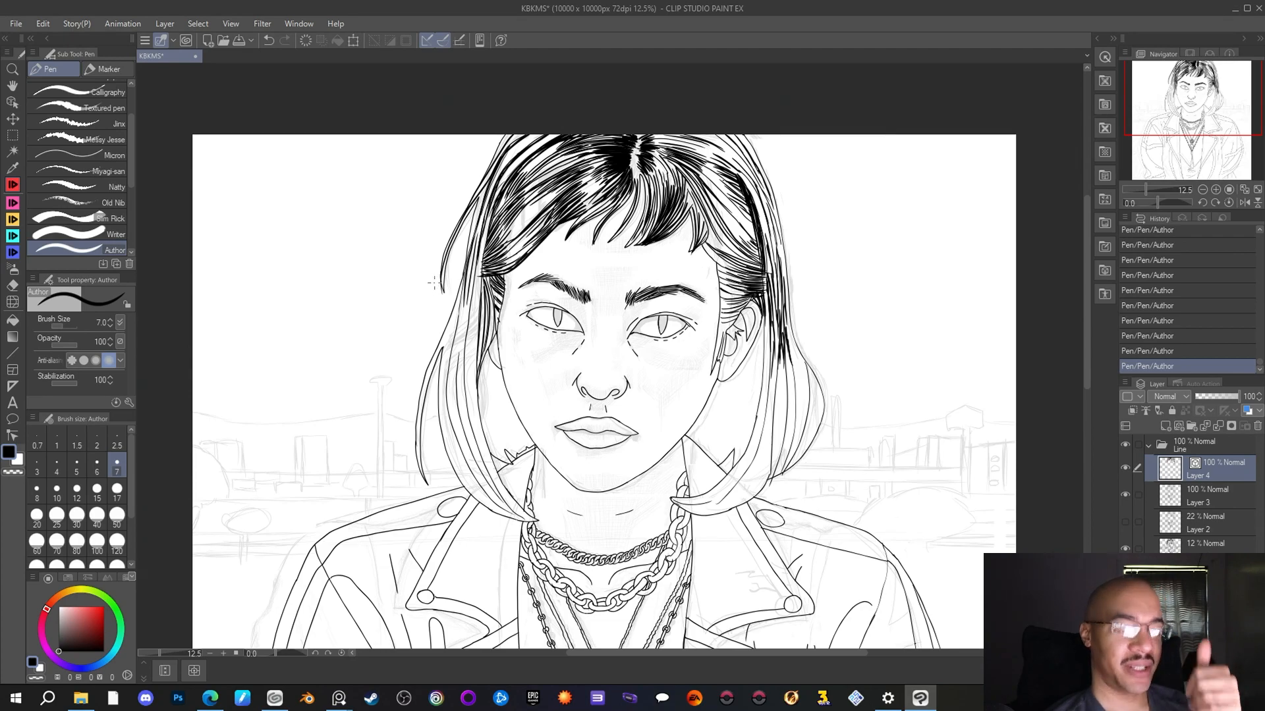
Extend the black strands behind the visible ear downward with short strokes, thickening the shading down to mouth level
{"action": "scroll", "coordinate": [433, 284], "scroll_direction": "down", "scroll_amount": 1}
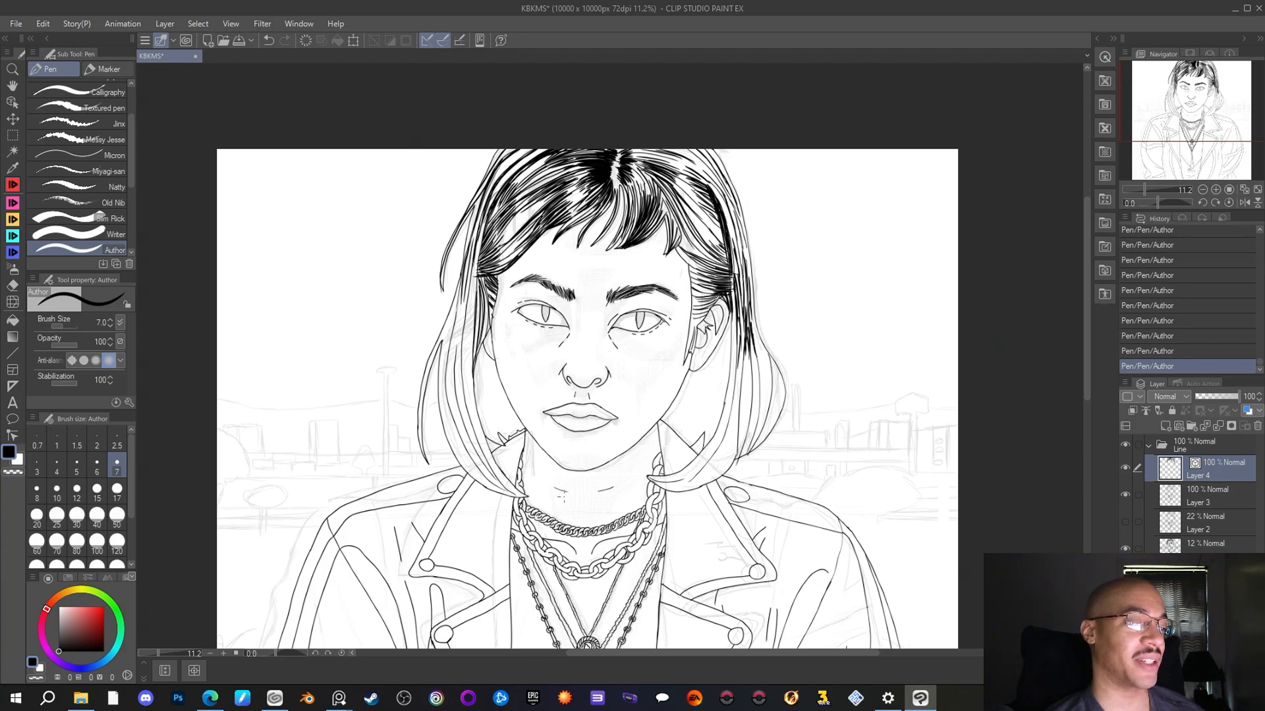
{"action": "scroll", "coordinate": [555, 487], "scroll_direction": "up", "scroll_amount": 2}
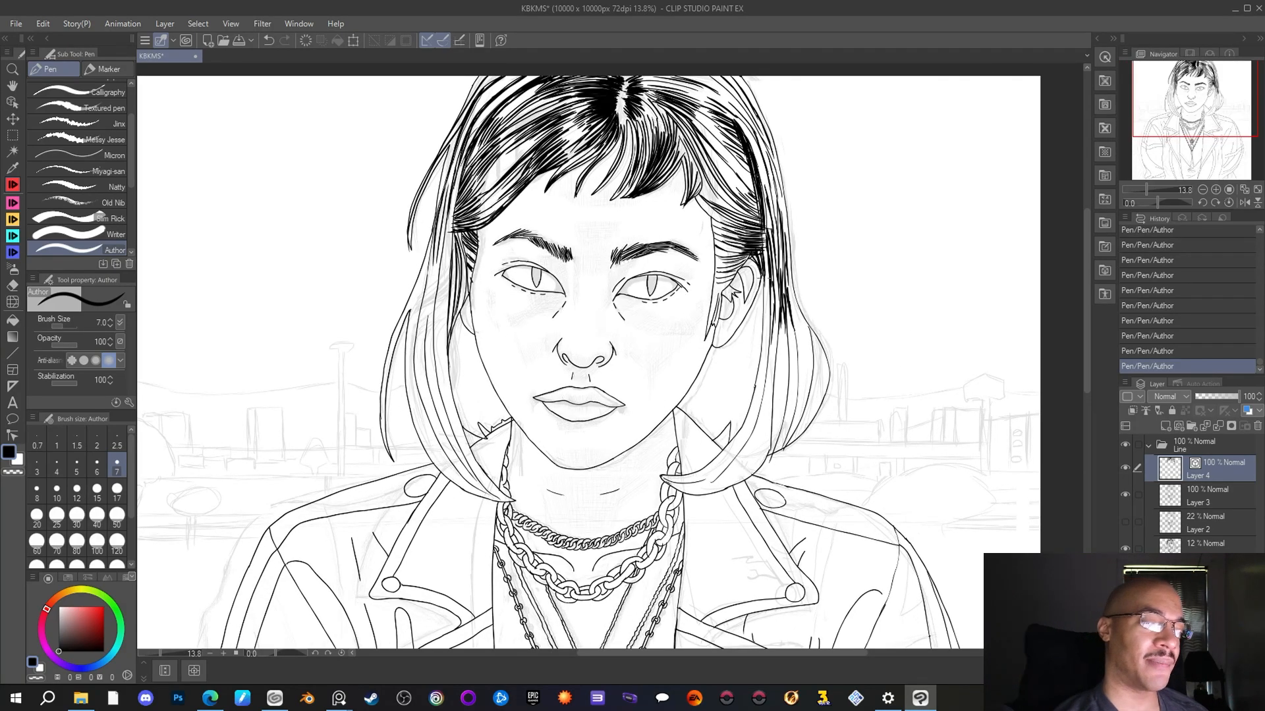
{"action": "left_click_drag", "start_coordinate": [763, 251], "coordinate": [766, 376]}
{"action": "left_click_drag", "start_coordinate": [777, 314], "coordinate": [771, 376]}
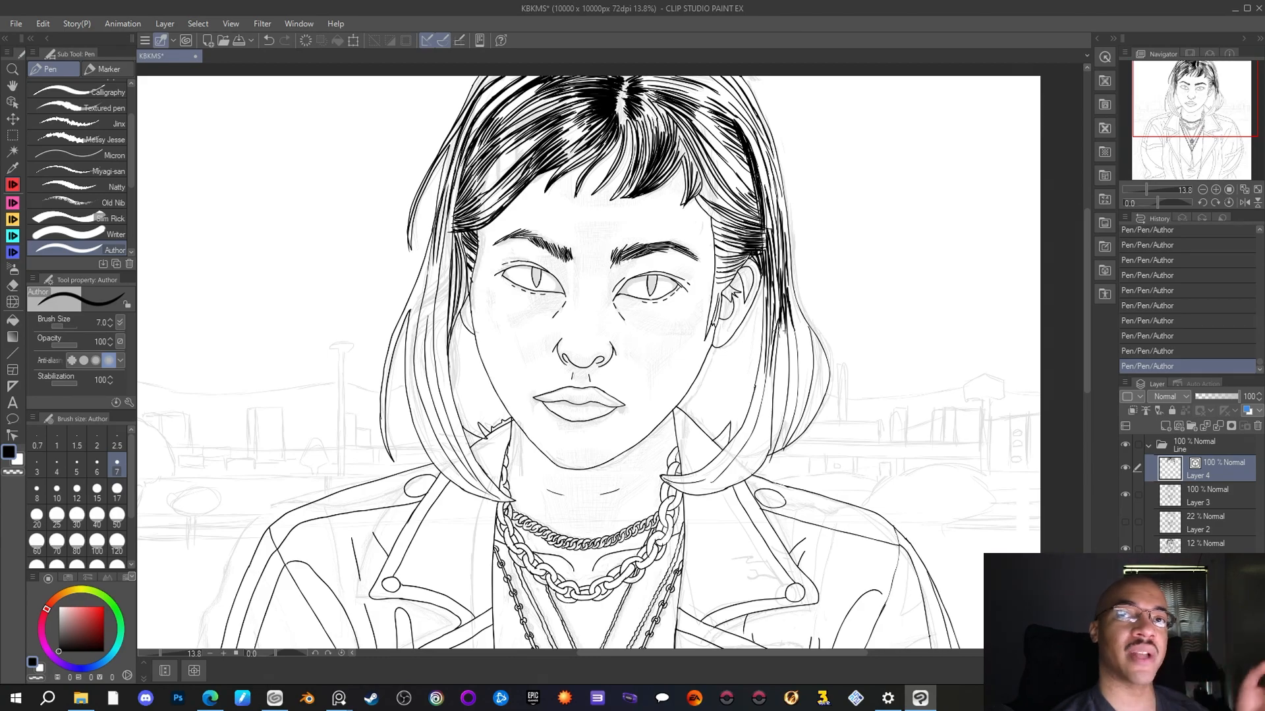
{"action": "left_click_drag", "start_coordinate": [783, 321], "coordinate": [780, 380]}
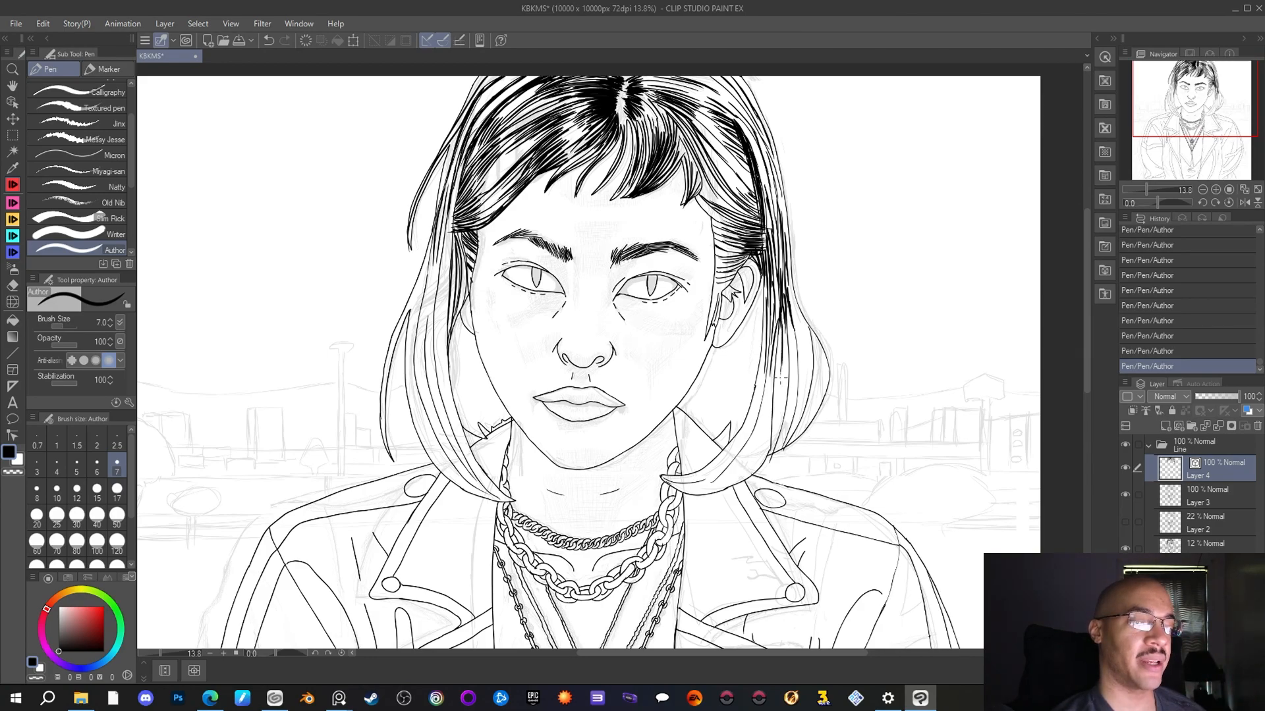
{"action": "mouse_move", "coordinate": [780, 332]}
{"action": "left_mouse_down"}
{"action": "mouse_move", "coordinate": [771, 380]}
{"action": "mouse_move", "coordinate": [775, 364]}
{"action": "left_mouse_up"}
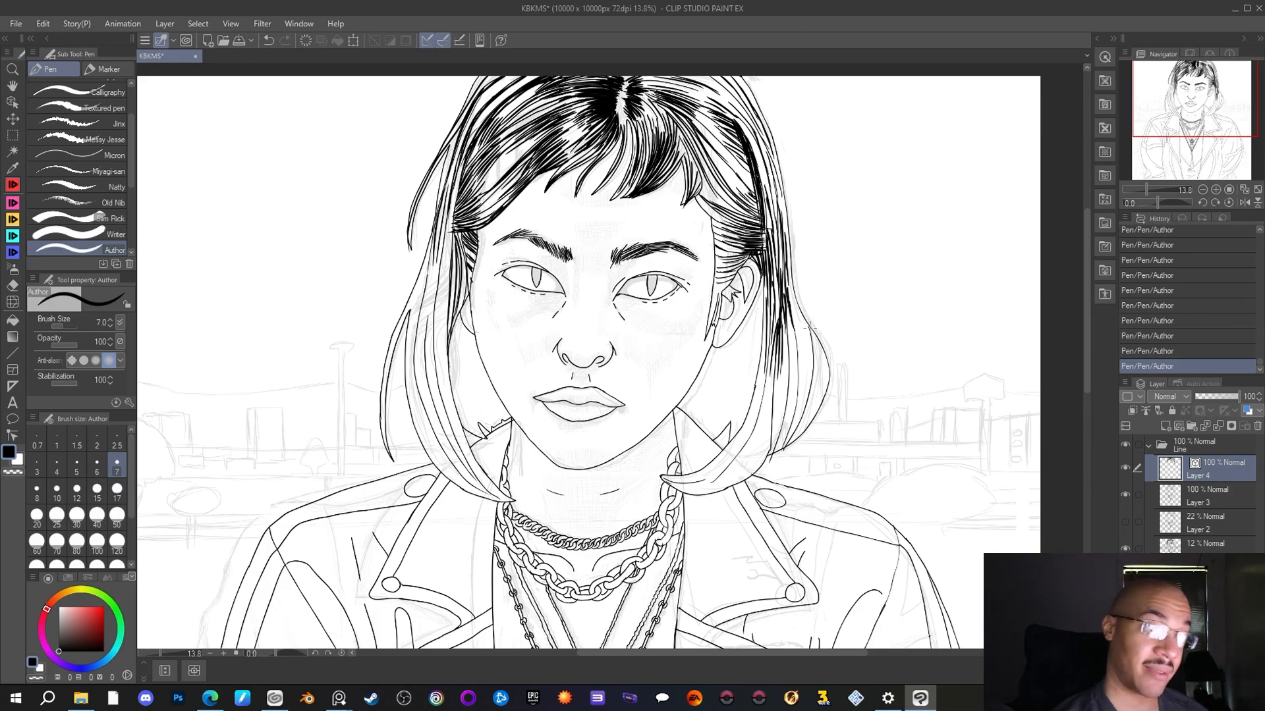
{"action": "left_click_drag", "start_coordinate": [782, 304], "coordinate": [790, 355]}
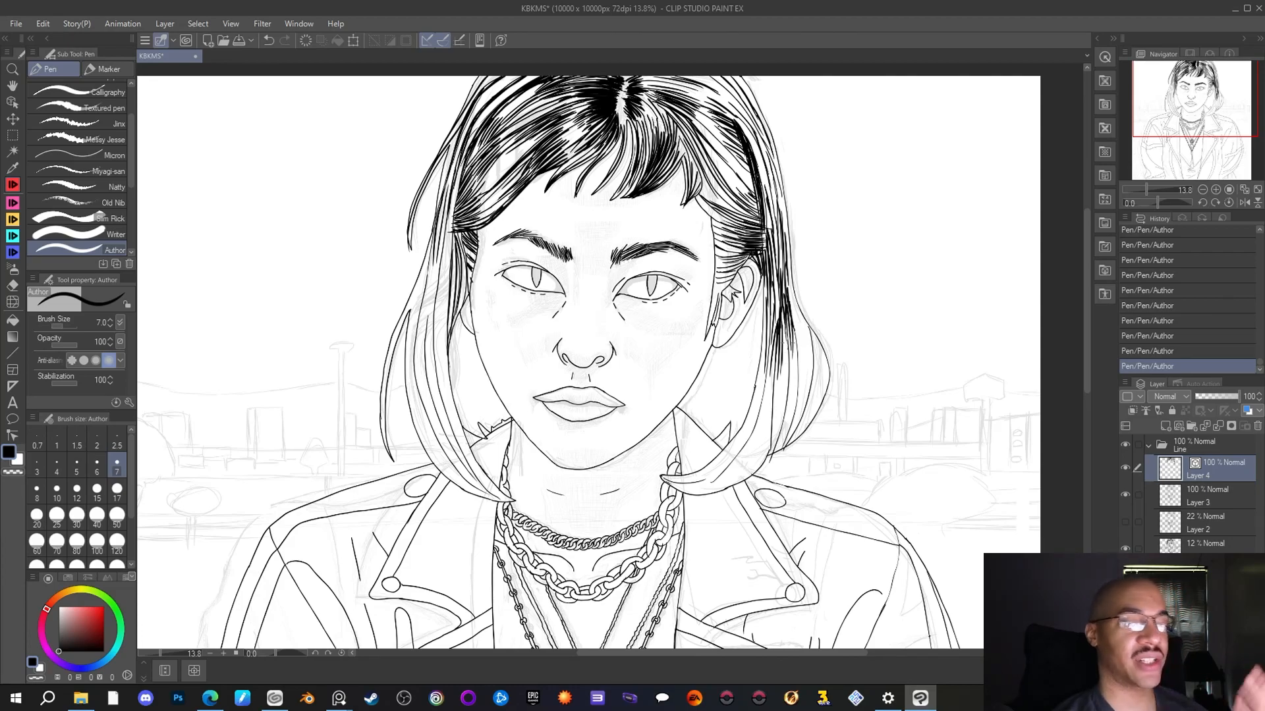
{"action": "left_click_drag", "start_coordinate": [793, 286], "coordinate": [785, 319]}
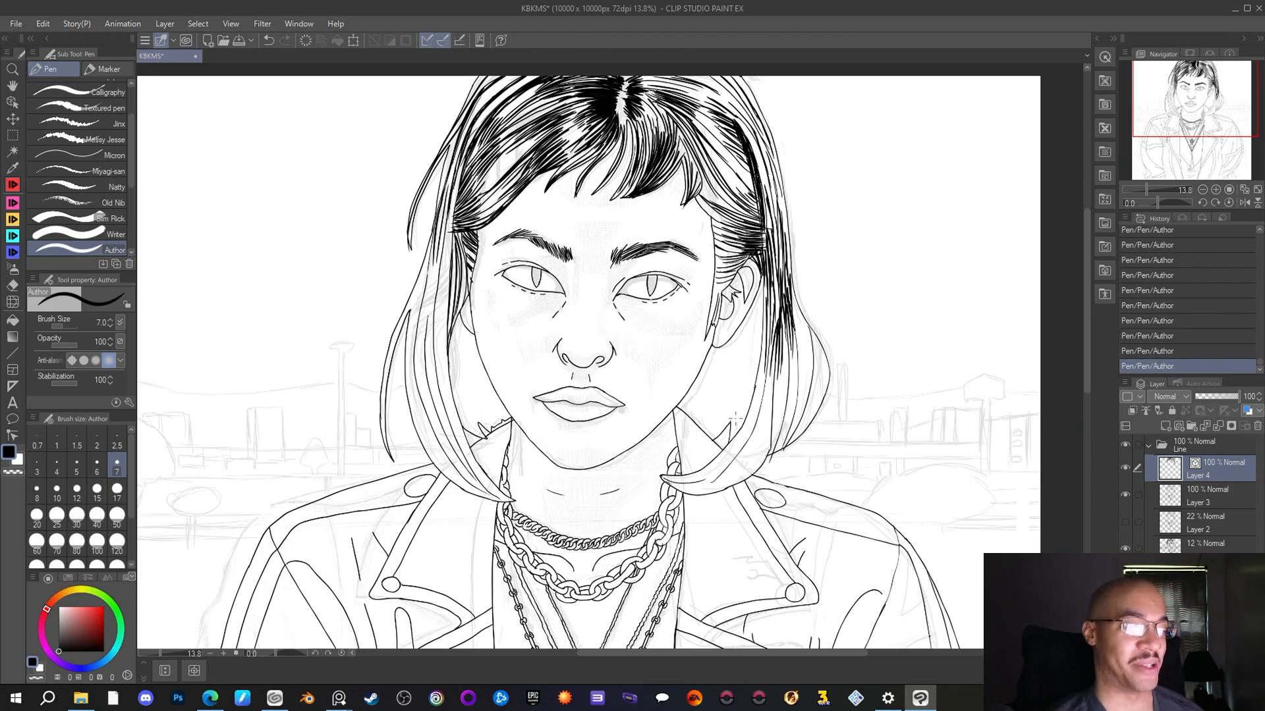
Ink strands down to the lower tip of the hair behind the visible ear, and trim their ends with the Hard eraser
{"action": "scroll", "coordinate": [735, 419], "scroll_direction": "down", "scroll_amount": 3}
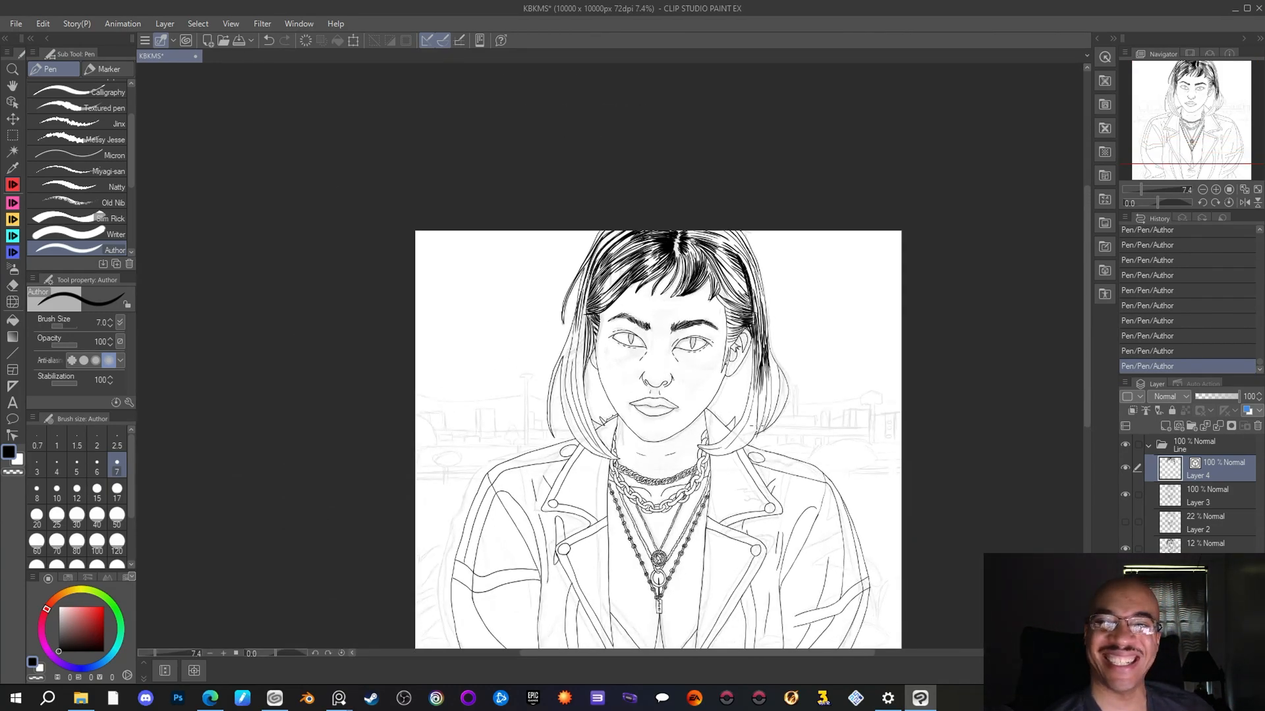
{"action": "scroll", "coordinate": [757, 423], "scroll_direction": "up", "scroll_amount": 3}
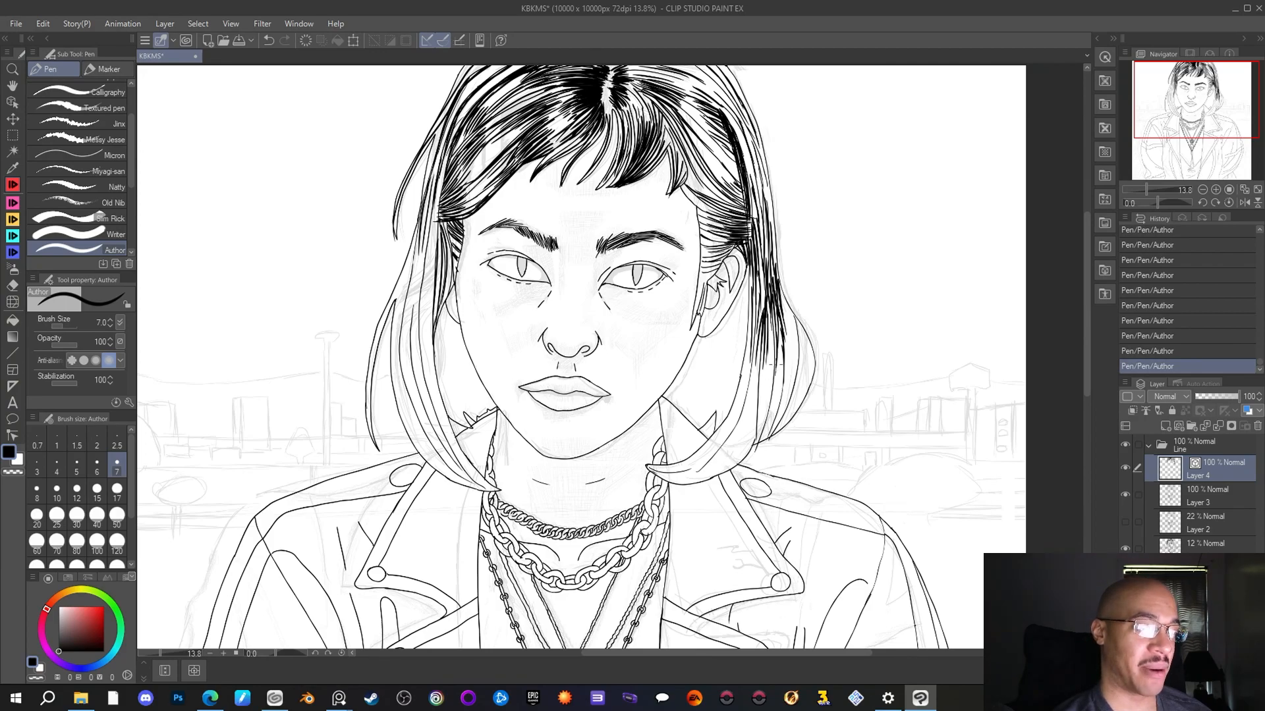
{"action": "scroll", "coordinate": [820, 329], "scroll_direction": "down", "scroll_amount": 3}
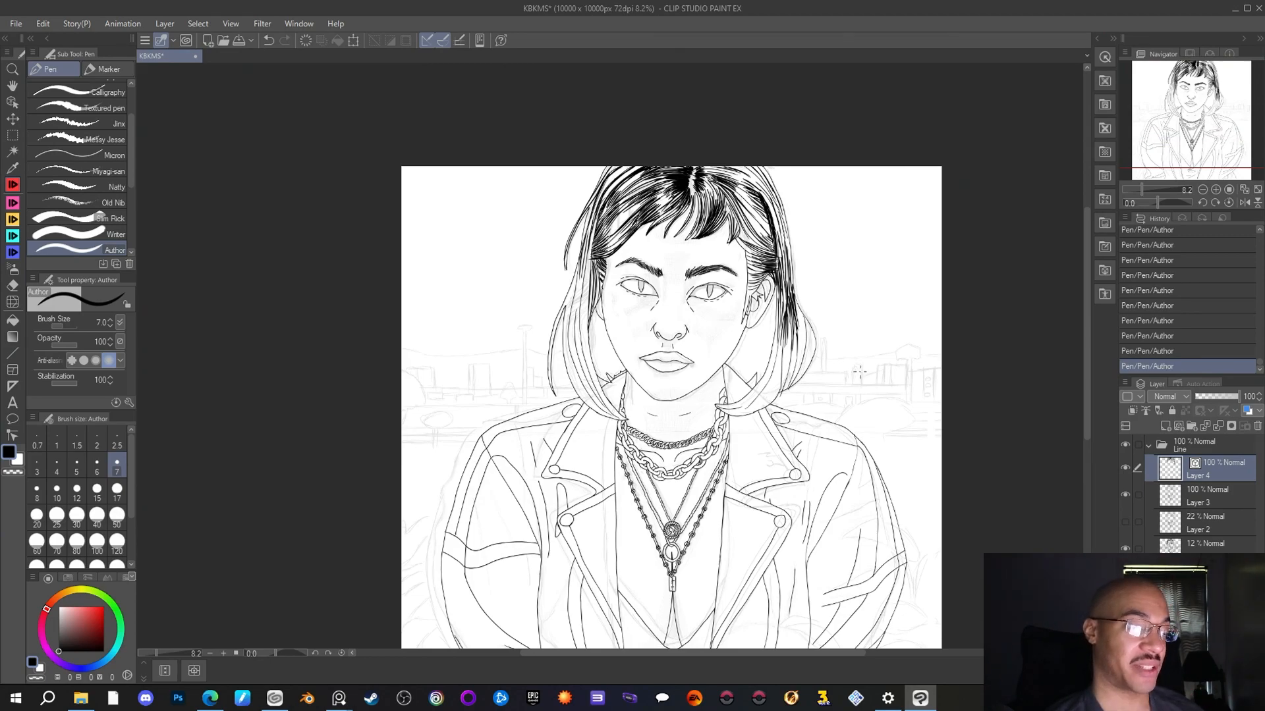
{"action": "scroll", "coordinate": [859, 372], "scroll_direction": "up", "scroll_amount": 2}
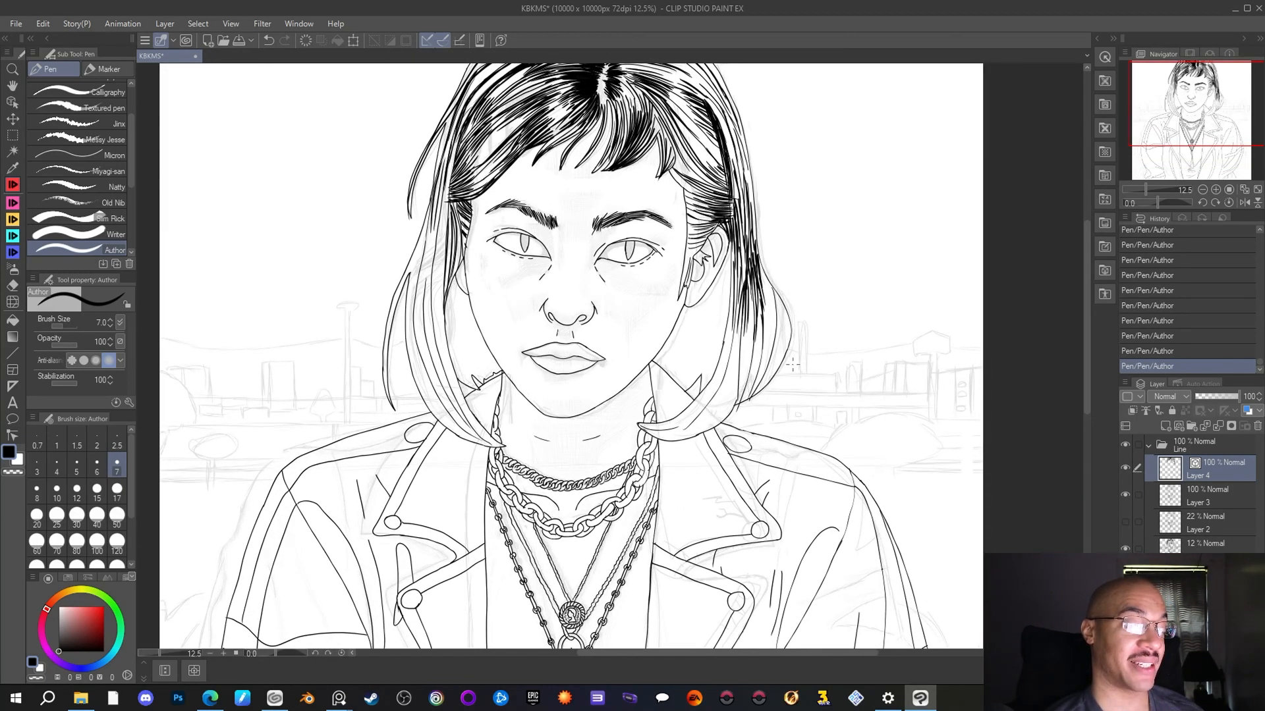
{"action": "scroll", "coordinate": [794, 367], "scroll_direction": "up", "scroll_amount": 1}
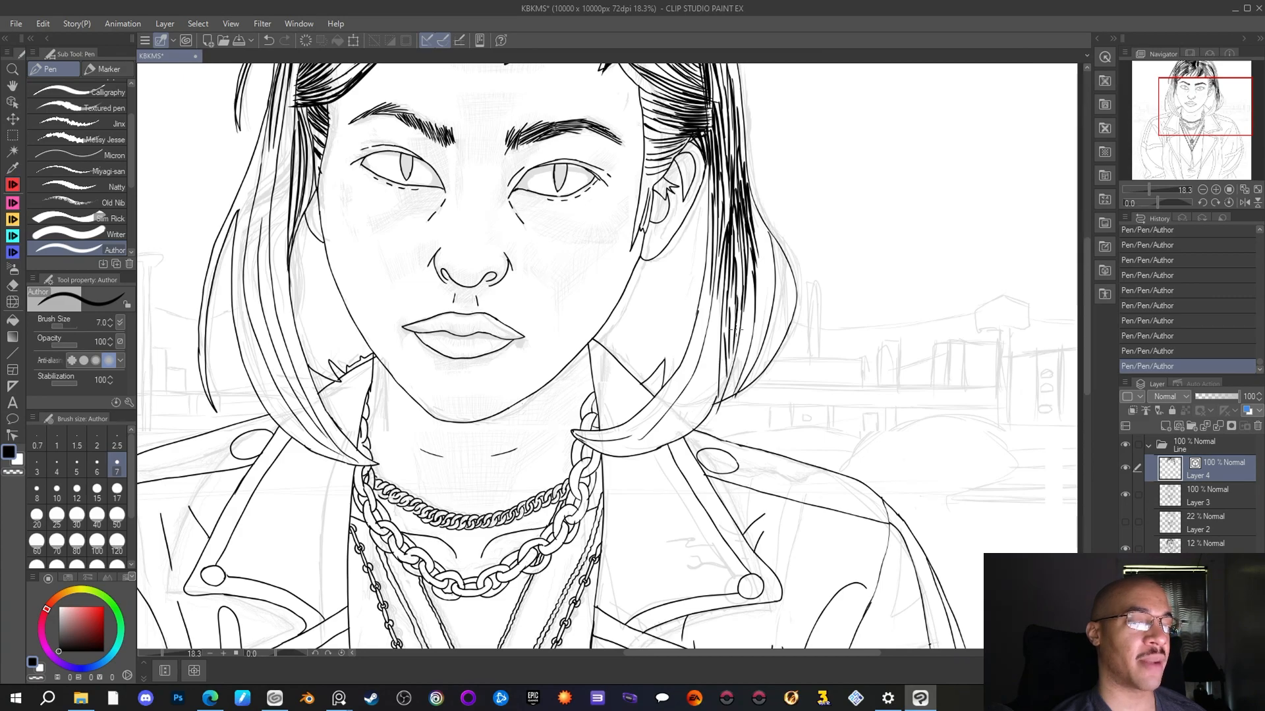
{"action": "left_click_drag", "start_coordinate": [753, 280], "coordinate": [720, 415]}
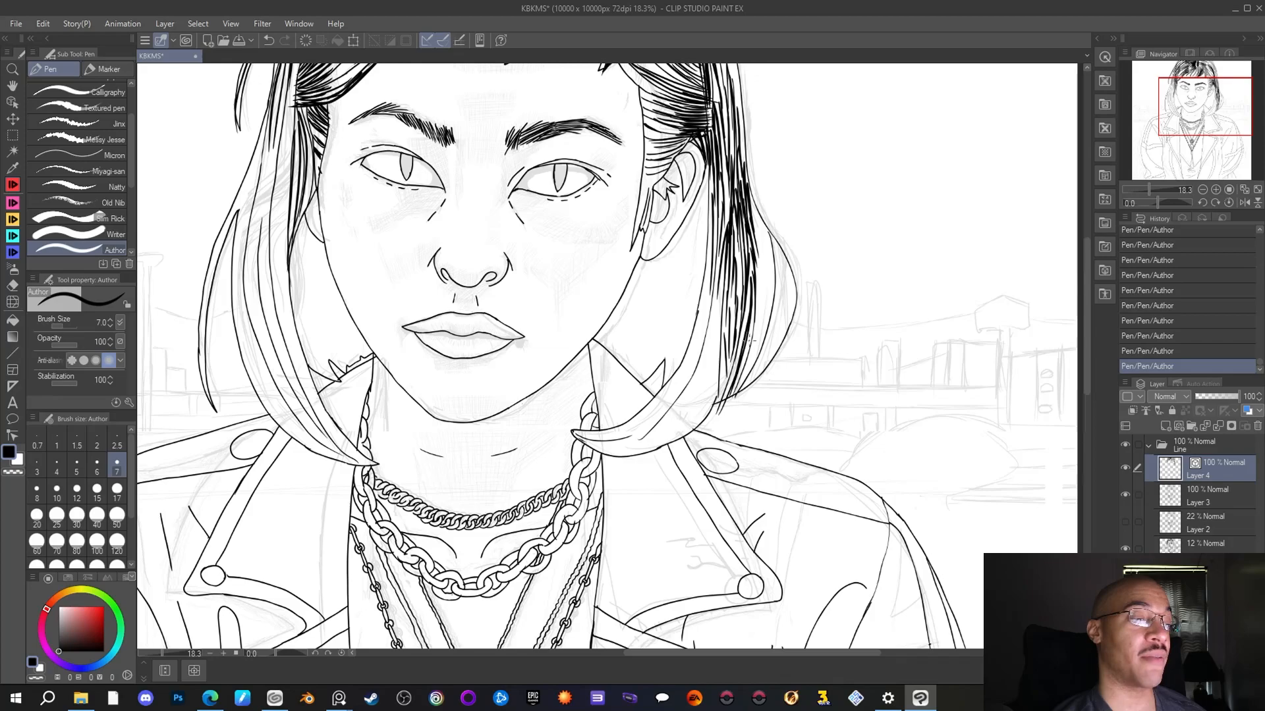
{"action": "left_click", "coordinate": [12, 285]}
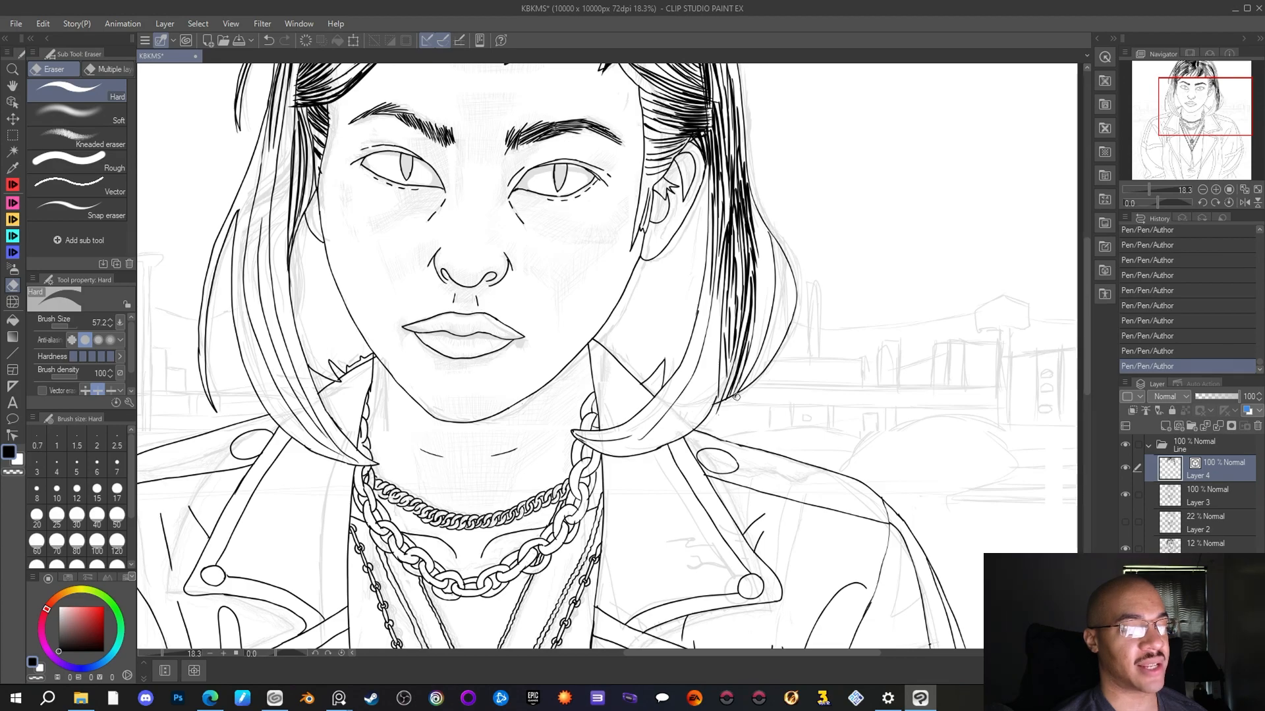
{"action": "left_click_drag", "start_coordinate": [720, 413], "coordinate": [728, 402]}
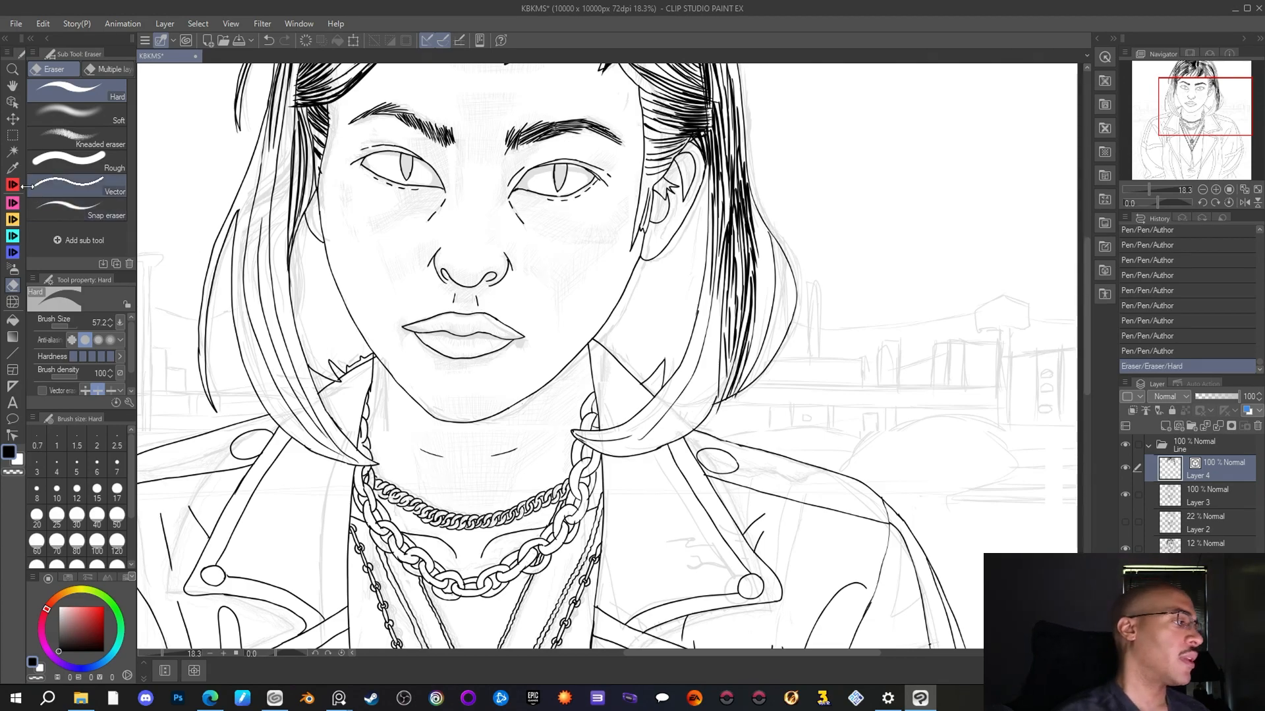
Return to the Author pen and darken the outer strands behind the visible ear down toward the hair's lower end
{"action": "key", "text": "p"}
{"action": "mouse_move", "coordinate": [745, 185]}
{"action": "left_mouse_down"}
{"action": "mouse_move", "coordinate": [761, 227]}
{"action": "mouse_move", "coordinate": [754, 310]}
{"action": "left_mouse_up"}
{"action": "mouse_move", "coordinate": [764, 234]}
{"action": "left_mouse_down"}
{"action": "mouse_move", "coordinate": [750, 358]}
{"action": "mouse_move", "coordinate": [745, 375]}
{"action": "mouse_move", "coordinate": [733, 371]}
{"action": "left_mouse_up"}
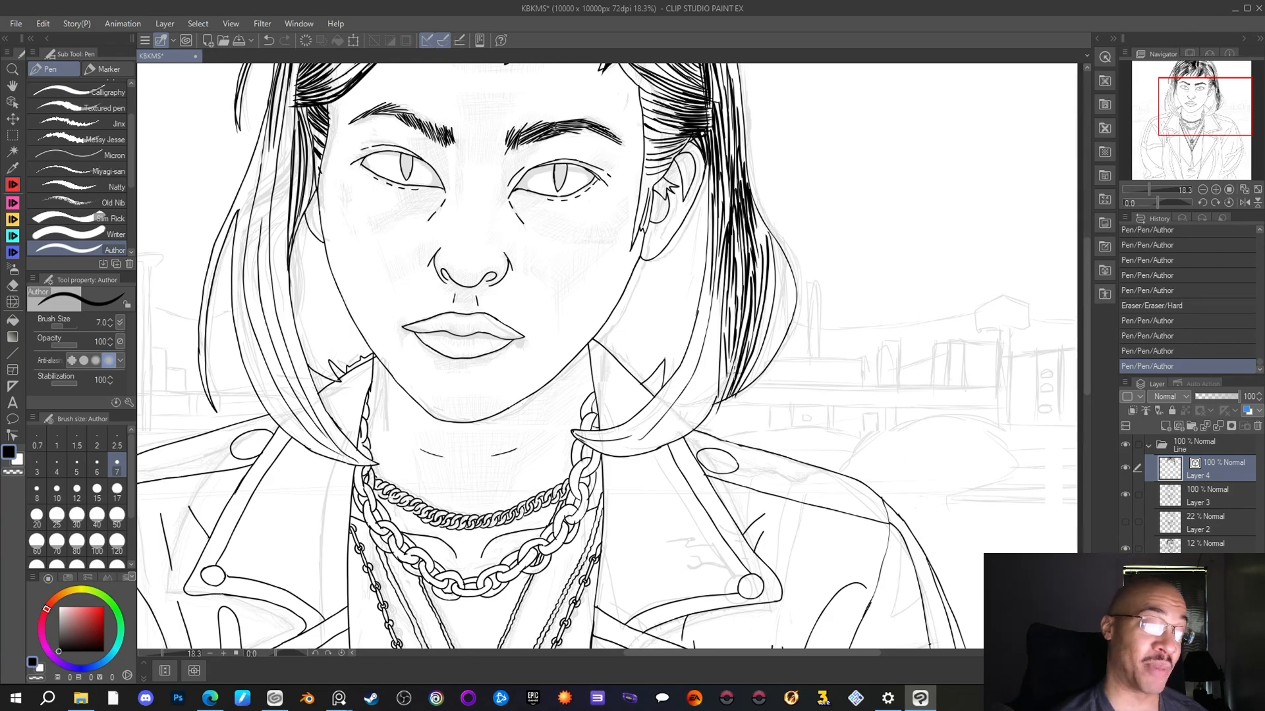
Fill the outward-curving outer edge of the bob behind the visible ear with curved strands sweeping down to its tip
{"action": "scroll", "coordinate": [717, 295], "scroll_direction": "down", "scroll_amount": 2}
{"action": "left_click_drag", "start_coordinate": [1205, 136], "coordinate": [1211, 121]}
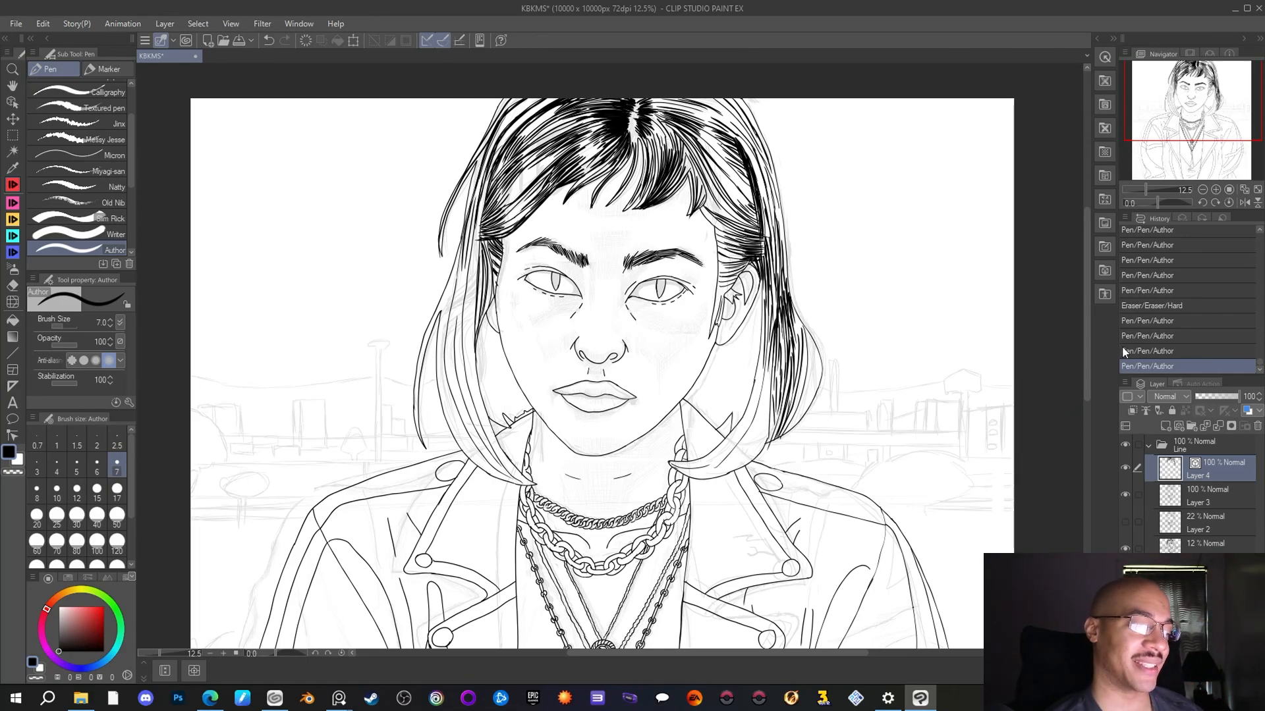
{"action": "scroll", "coordinate": [817, 428], "scroll_direction": "up", "scroll_amount": 3}
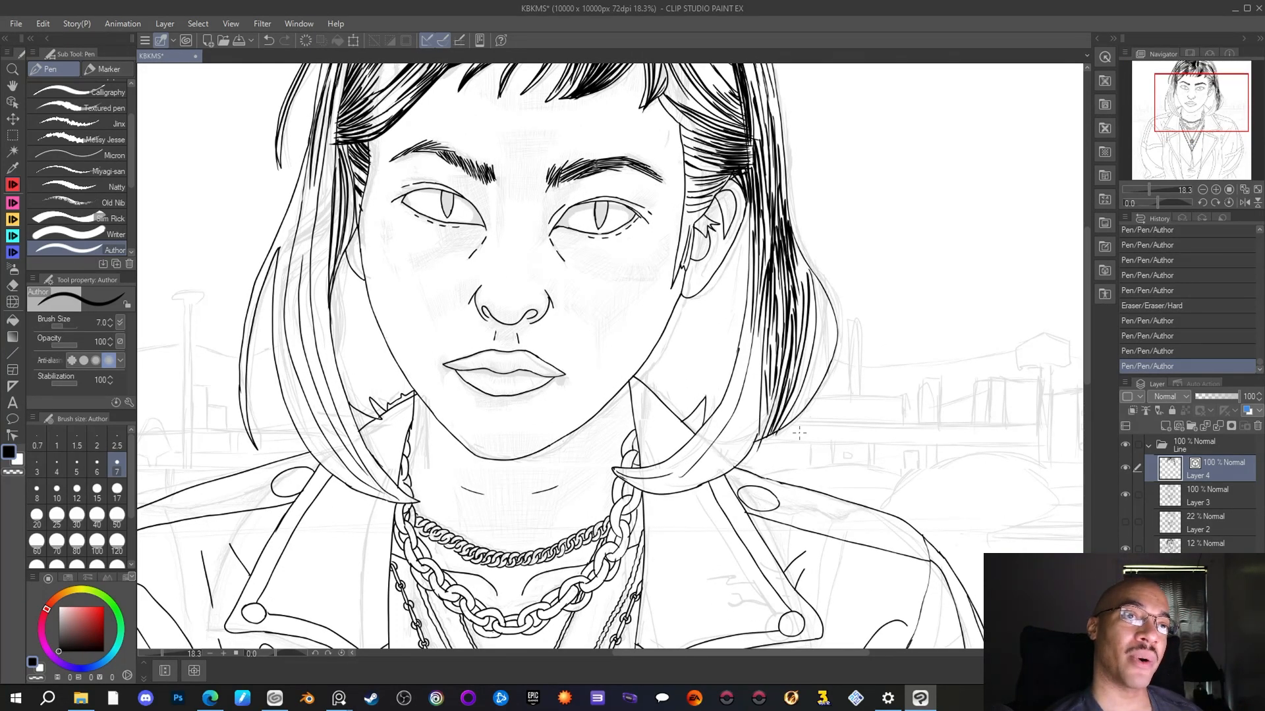
{"action": "scroll", "coordinate": [789, 484], "scroll_direction": "up", "scroll_amount": 1}
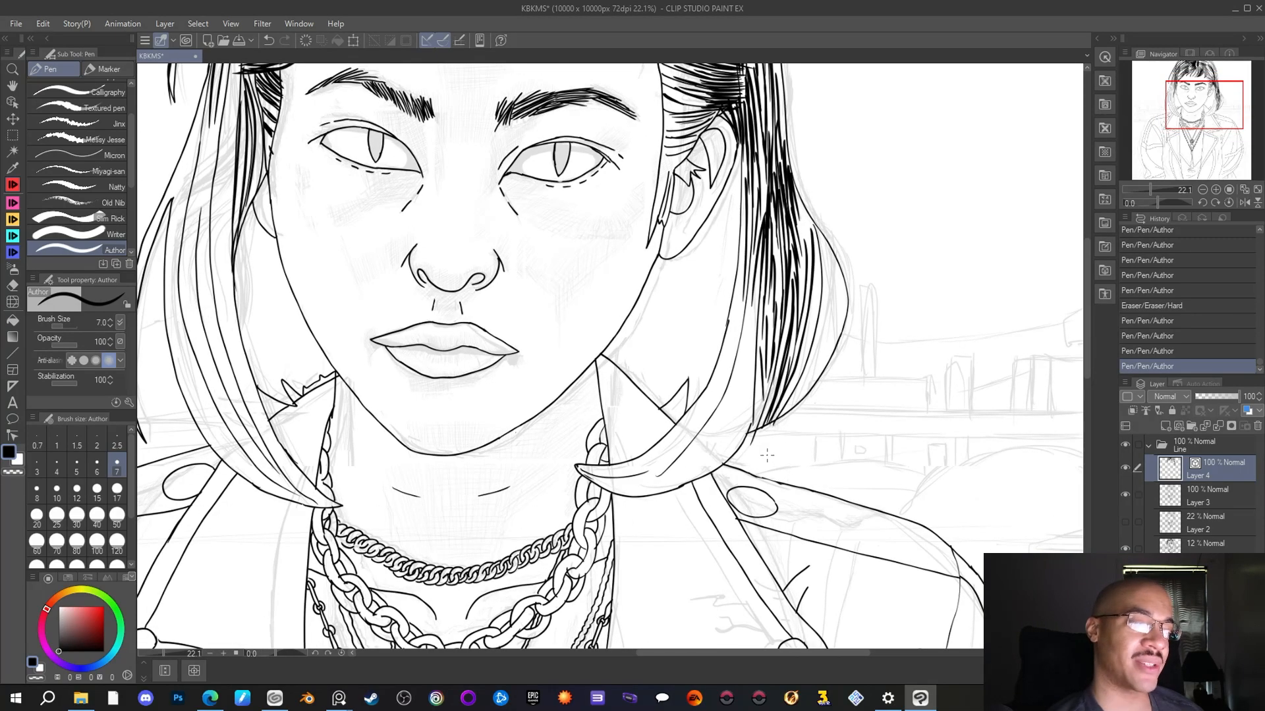
{"action": "left_click_drag", "start_coordinate": [802, 212], "coordinate": [807, 247]}
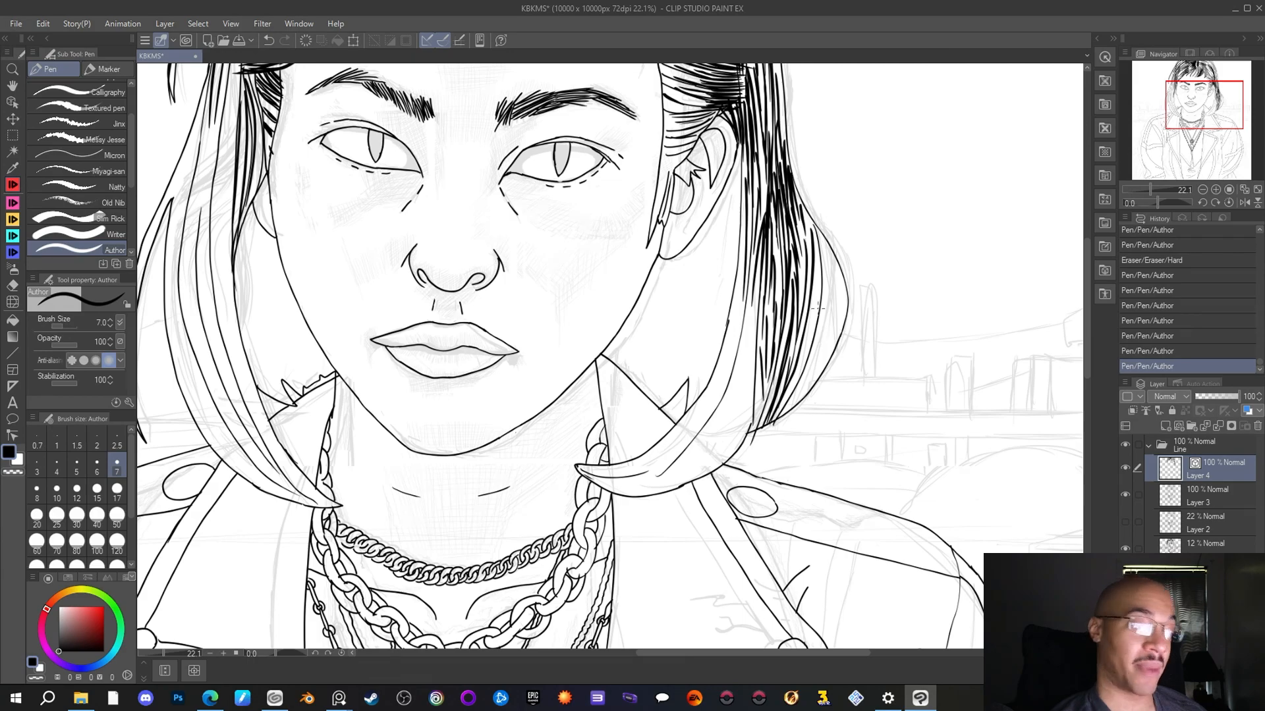
{"action": "left_click_drag", "start_coordinate": [814, 311], "coordinate": [793, 382]}
{"action": "left_click_drag", "start_coordinate": [826, 297], "coordinate": [792, 391]}
{"action": "left_click_drag", "start_coordinate": [832, 306], "coordinate": [780, 414]}
{"action": "mouse_move", "coordinate": [837, 308]}
{"action": "left_mouse_down"}
{"action": "mouse_move", "coordinate": [805, 392]}
{"action": "mouse_move", "coordinate": [764, 431]}
{"action": "left_mouse_up"}
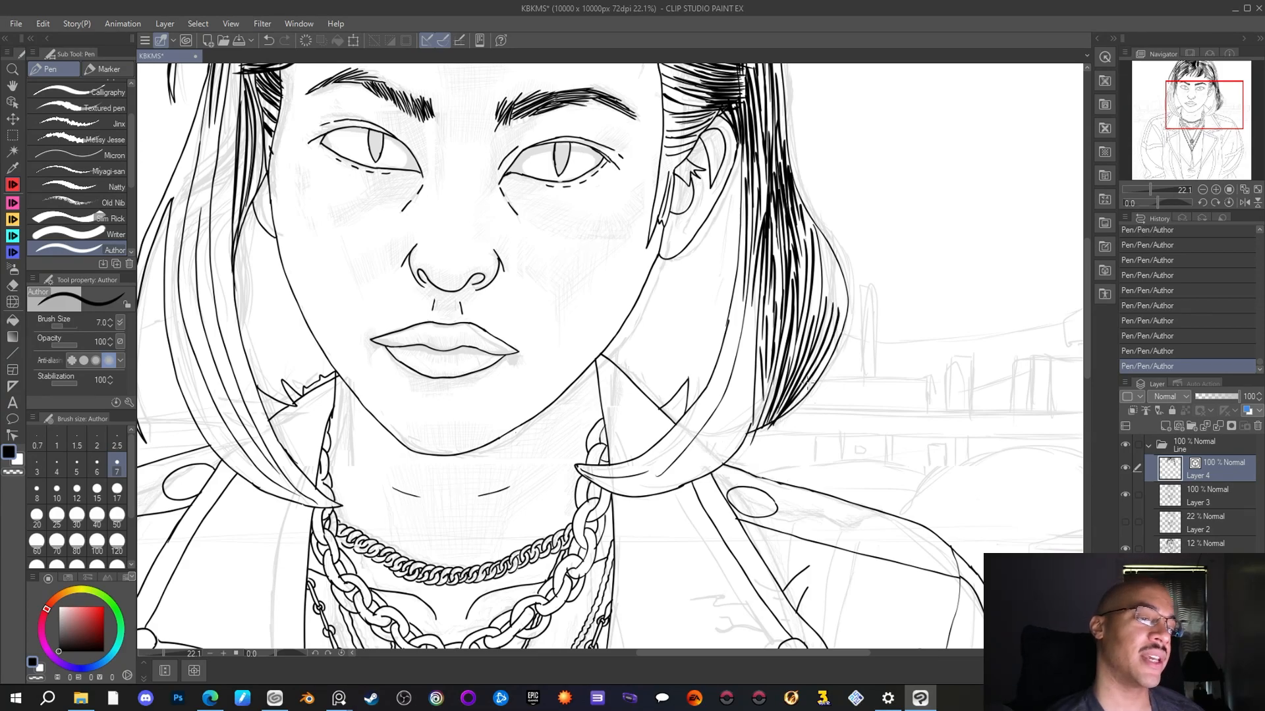
Ink long curved strands through the inner lock below the visible ear, sweeping down toward its pointed tip above the collar
{"action": "scroll", "coordinate": [1180, 112], "scroll_direction": "down", "scroll_amount": 4}
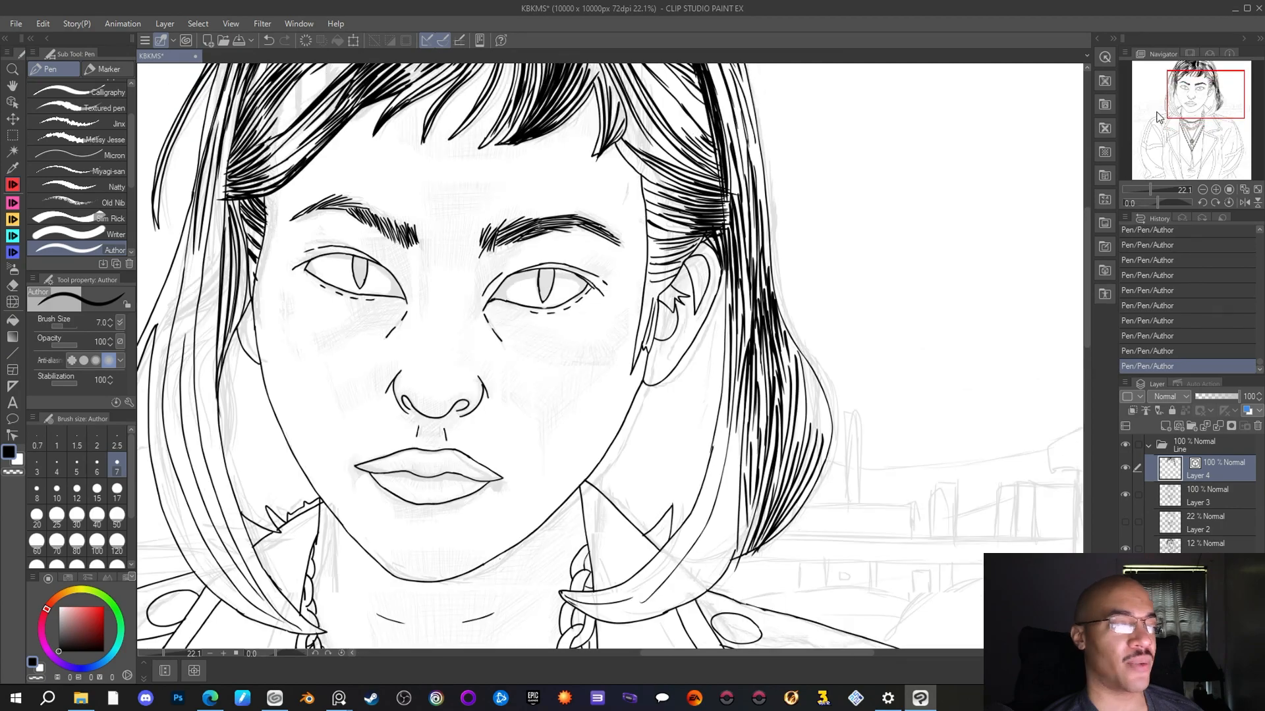
{"action": "scroll", "coordinate": [1162, 103], "scroll_direction": "down", "scroll_amount": 2}
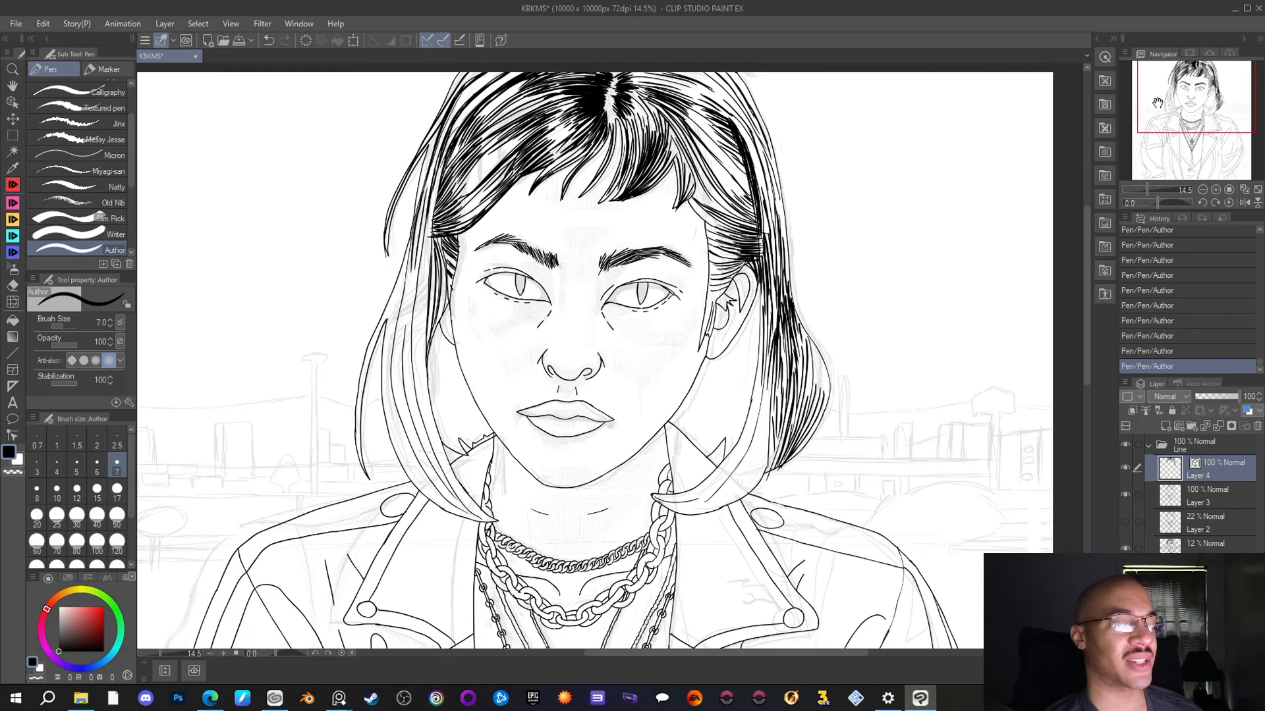
{"action": "left_click_drag", "start_coordinate": [1163, 104], "coordinate": [1160, 107]}
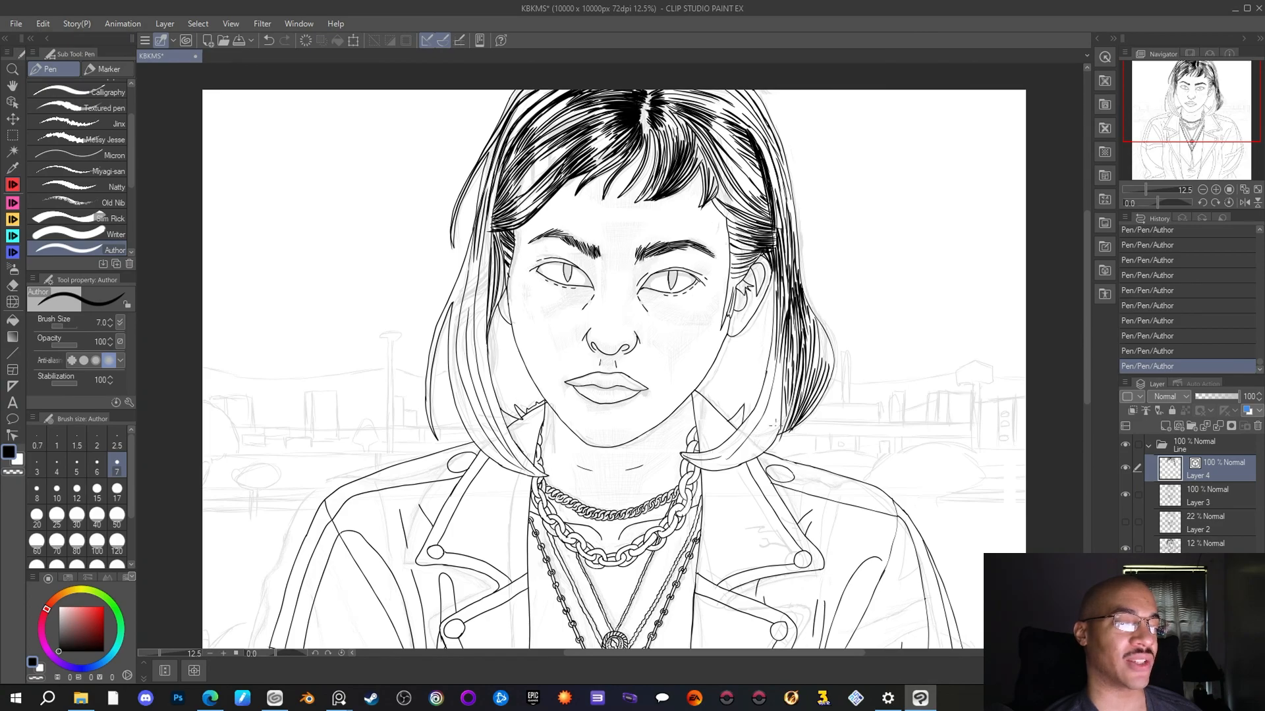
{"action": "scroll", "coordinate": [773, 425], "scroll_direction": "up", "scroll_amount": 3}
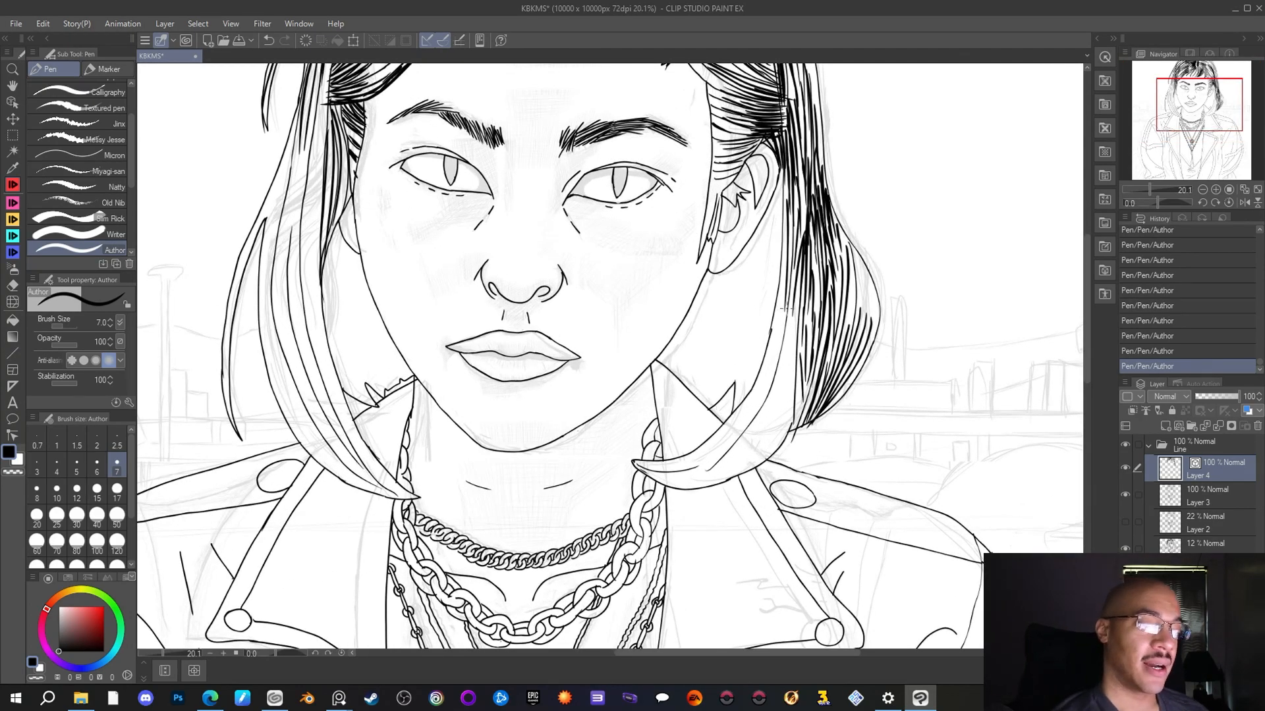
{"action": "left_click_drag", "start_coordinate": [796, 293], "coordinate": [773, 373]}
{"action": "mouse_move", "coordinate": [797, 327]}
{"action": "left_mouse_down"}
{"action": "mouse_move", "coordinate": [774, 396]}
{"action": "mouse_move", "coordinate": [745, 432]}
{"action": "mouse_move", "coordinate": [789, 373]}
{"action": "mouse_move", "coordinate": [789, 361]}
{"action": "mouse_move", "coordinate": [720, 470]}
{"action": "left_mouse_up"}
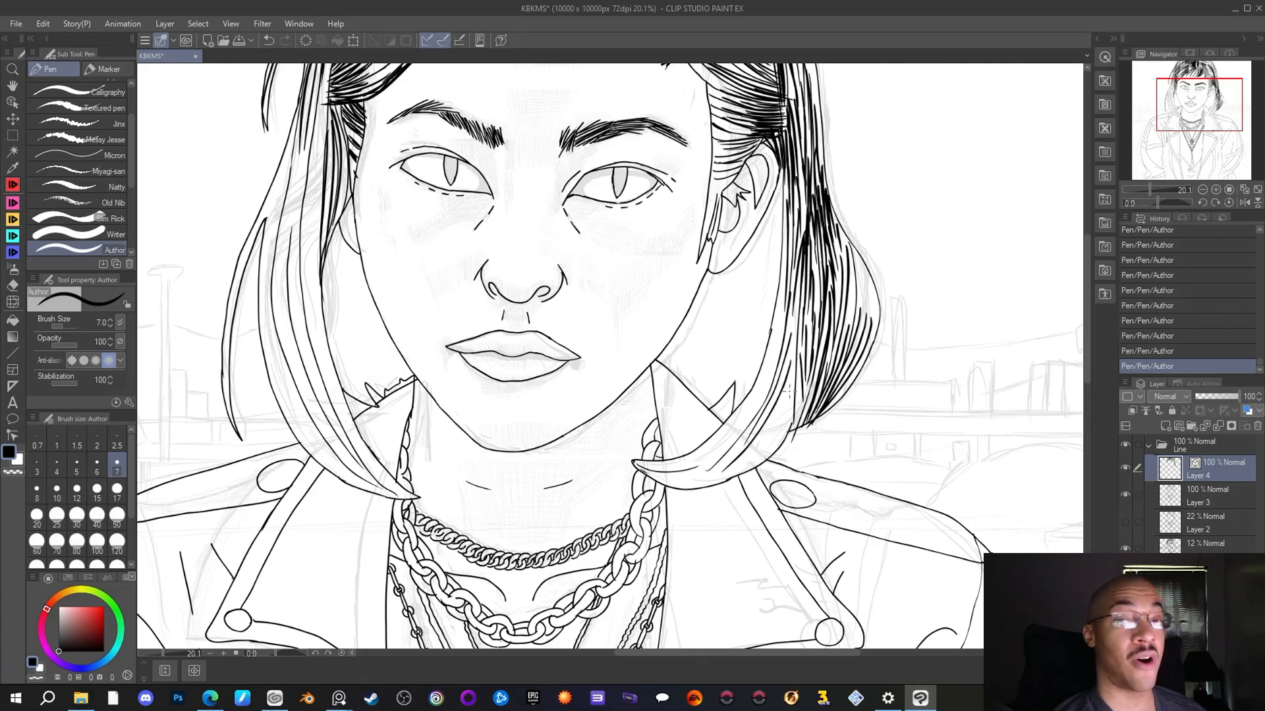
{"action": "left_click_drag", "start_coordinate": [792, 389], "coordinate": [719, 478]}
{"action": "left_click_drag", "start_coordinate": [792, 409], "coordinate": [719, 483]}
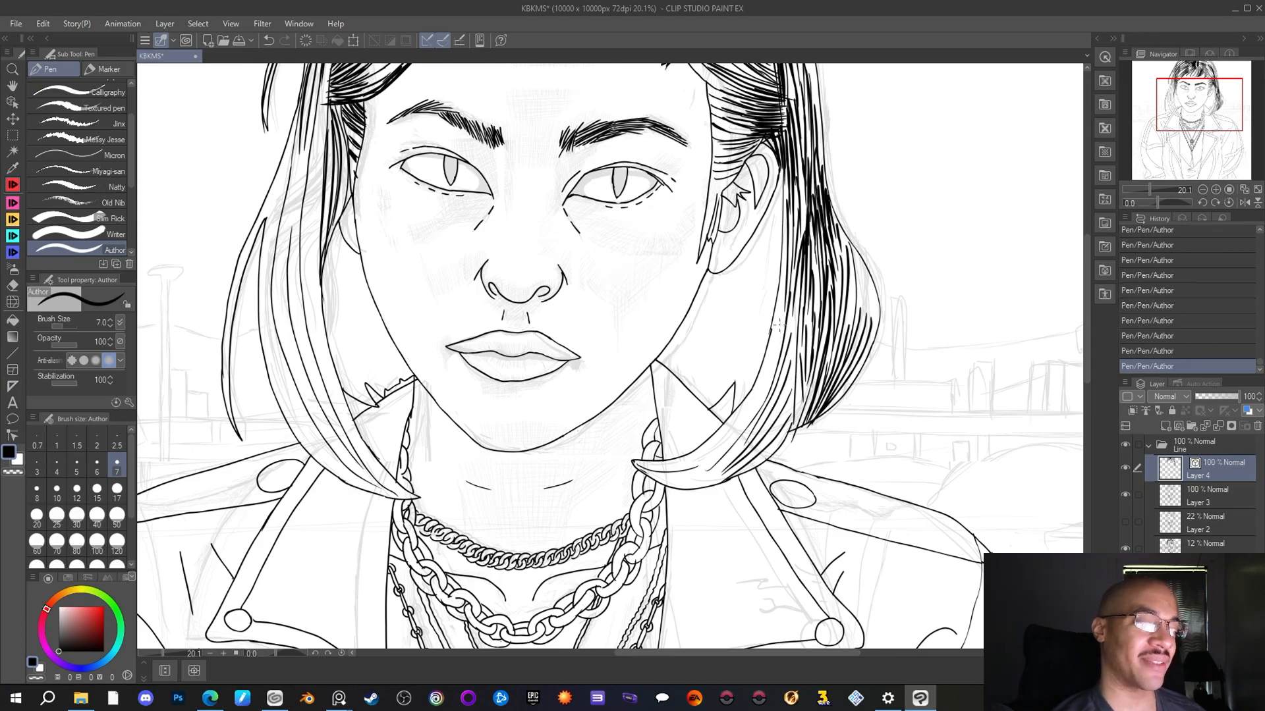
{"action": "mouse_move", "coordinate": [779, 330]}
{"action": "left_mouse_down"}
{"action": "mouse_move", "coordinate": [741, 424]}
{"action": "mouse_move", "coordinate": [686, 476]}
{"action": "left_mouse_up"}
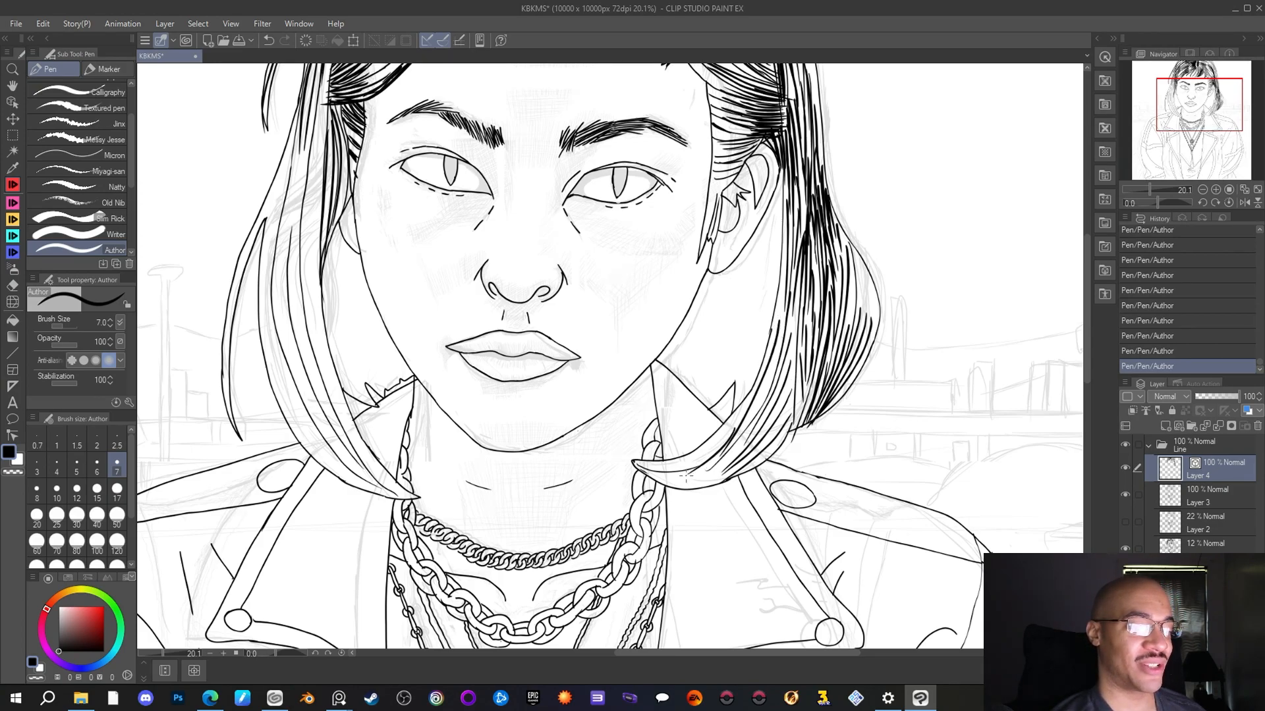
{"action": "left_click_drag", "start_coordinate": [741, 405], "coordinate": [685, 466]}
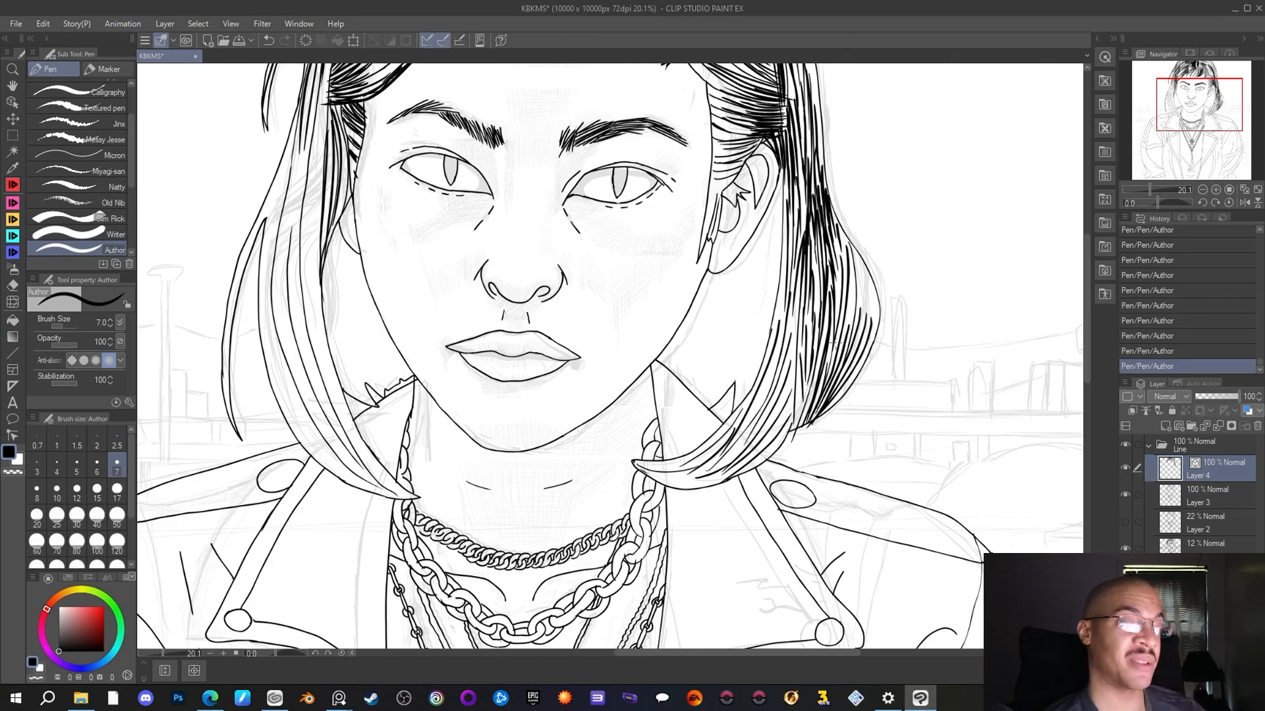
Blacken the sideburn in front of the visible ear with downward strokes, and add short hairs at its upper end
{"action": "left_click_drag", "start_coordinate": [1190, 115], "coordinate": [1190, 104]}
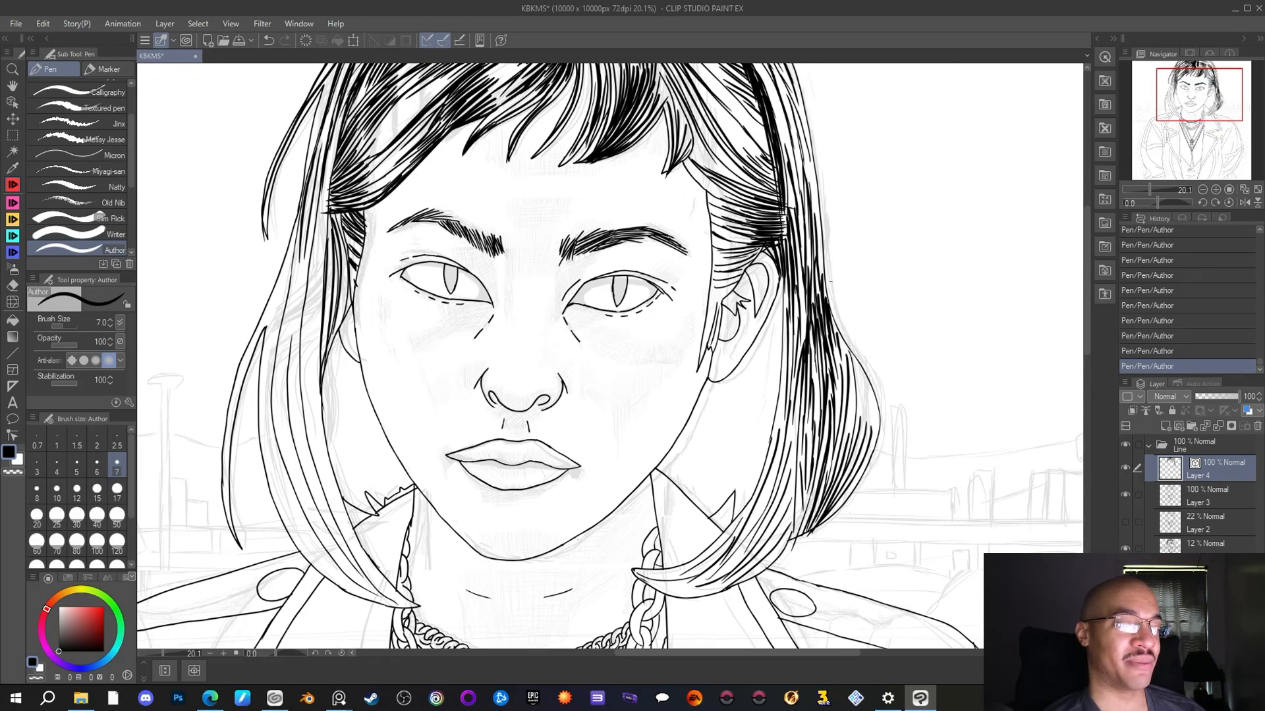
{"action": "scroll", "coordinate": [756, 291], "scroll_direction": "down", "scroll_amount": 1}
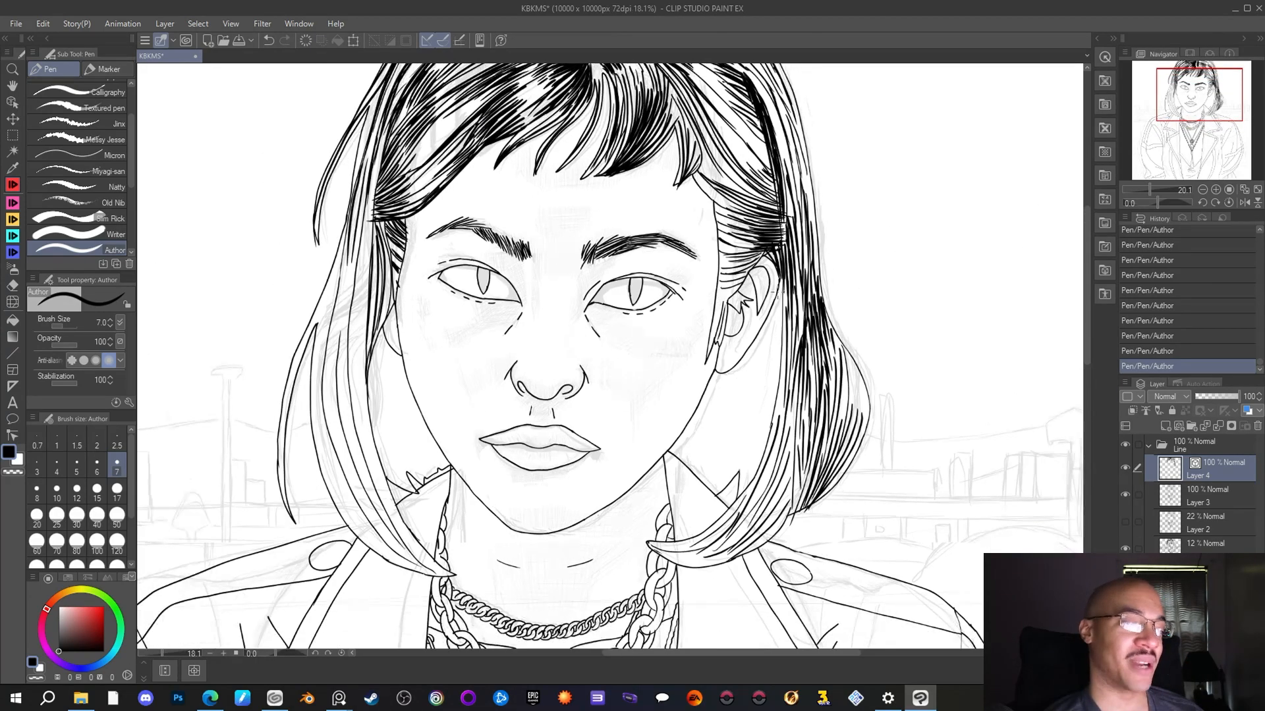
{"action": "scroll", "coordinate": [757, 372], "scroll_direction": "down", "scroll_amount": 1}
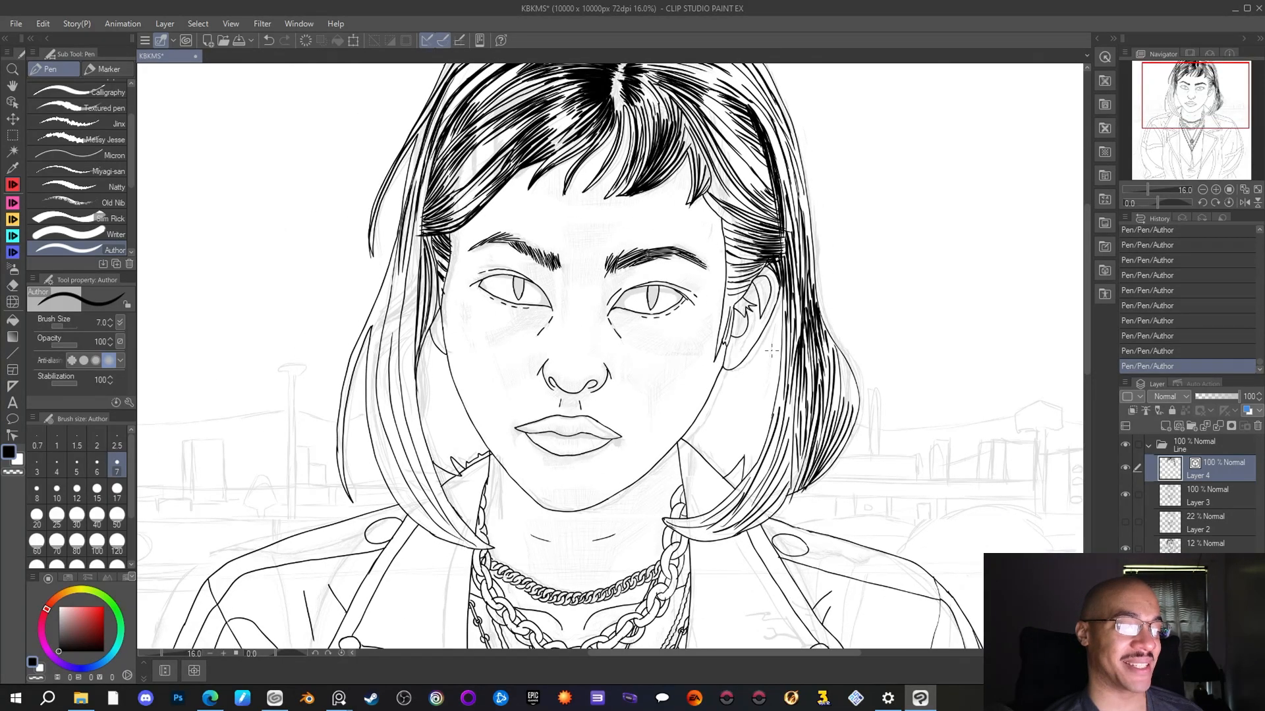
{"action": "scroll", "coordinate": [772, 344], "scroll_direction": "up", "scroll_amount": 3}
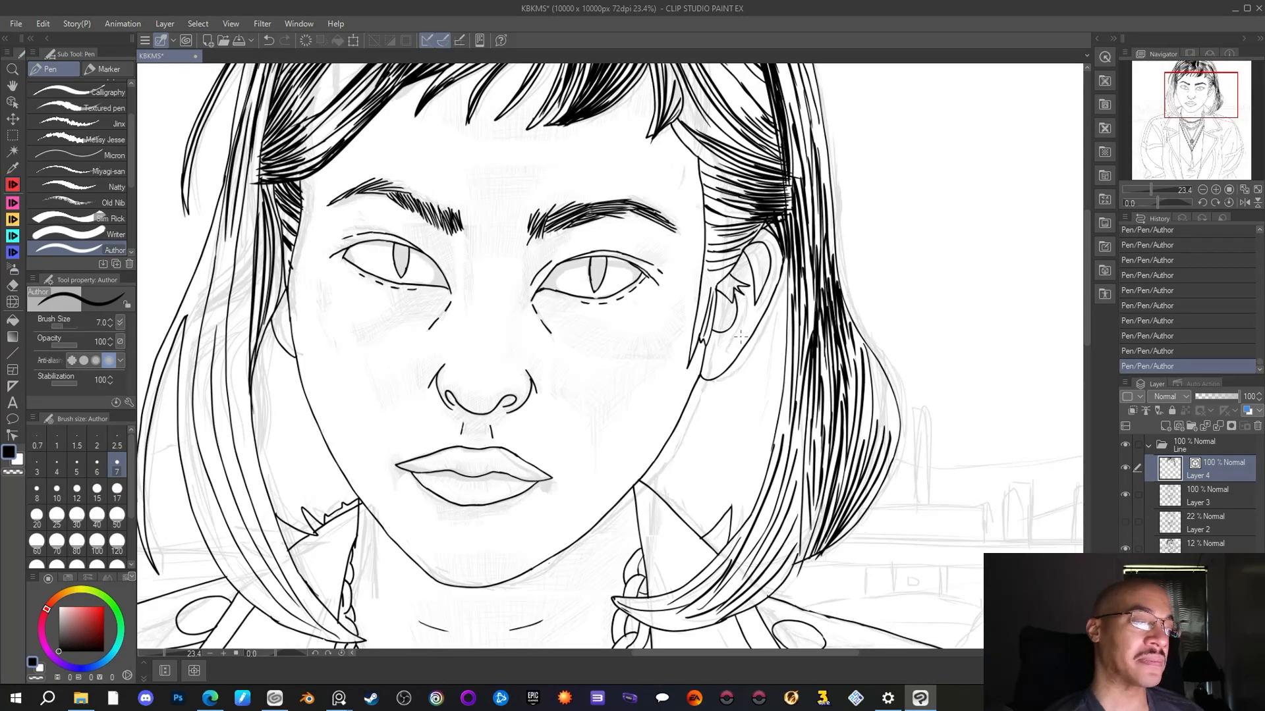
{"action": "left_click_drag", "start_coordinate": [707, 274], "coordinate": [693, 352]}
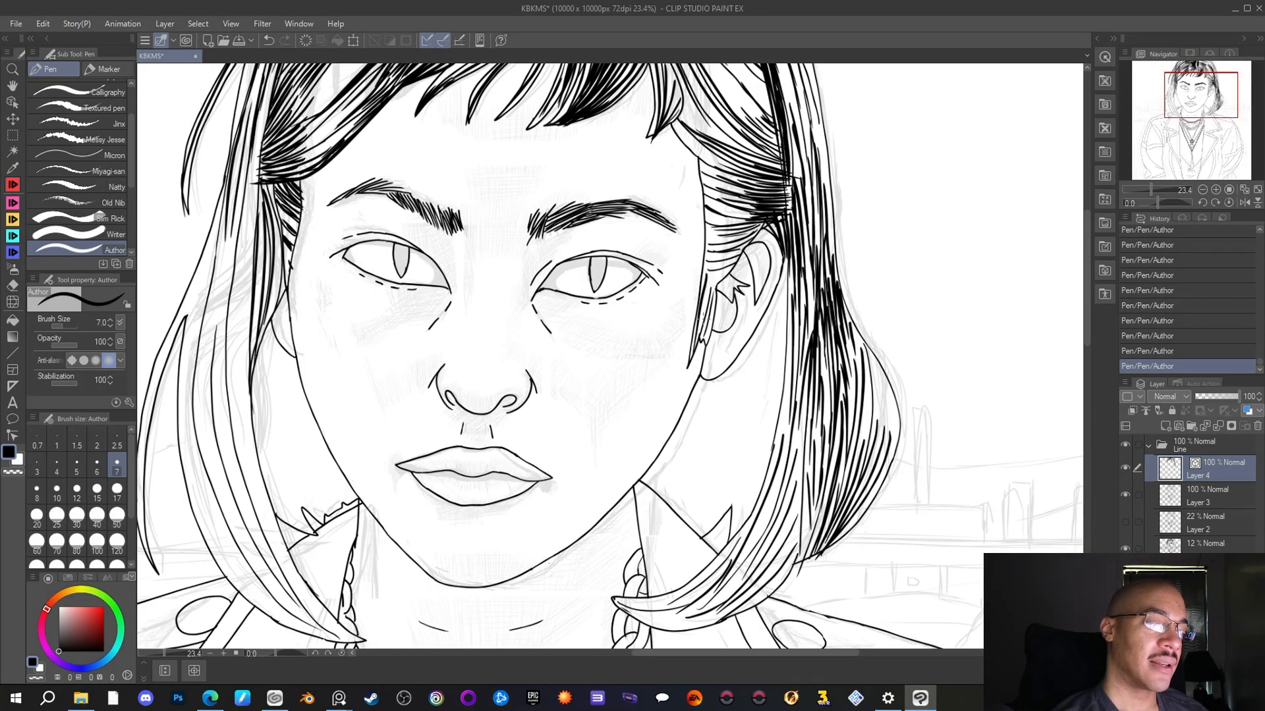
{"action": "left_click_drag", "start_coordinate": [714, 280], "coordinate": [700, 342]}
{"action": "left_click_drag", "start_coordinate": [720, 290], "coordinate": [708, 341]}
{"action": "left_click_drag", "start_coordinate": [714, 272], "coordinate": [696, 287]}
{"action": "left_click_drag", "start_coordinate": [723, 271], "coordinate": [705, 292]}
{"action": "left_click_drag", "start_coordinate": [725, 279], "coordinate": [705, 289]}
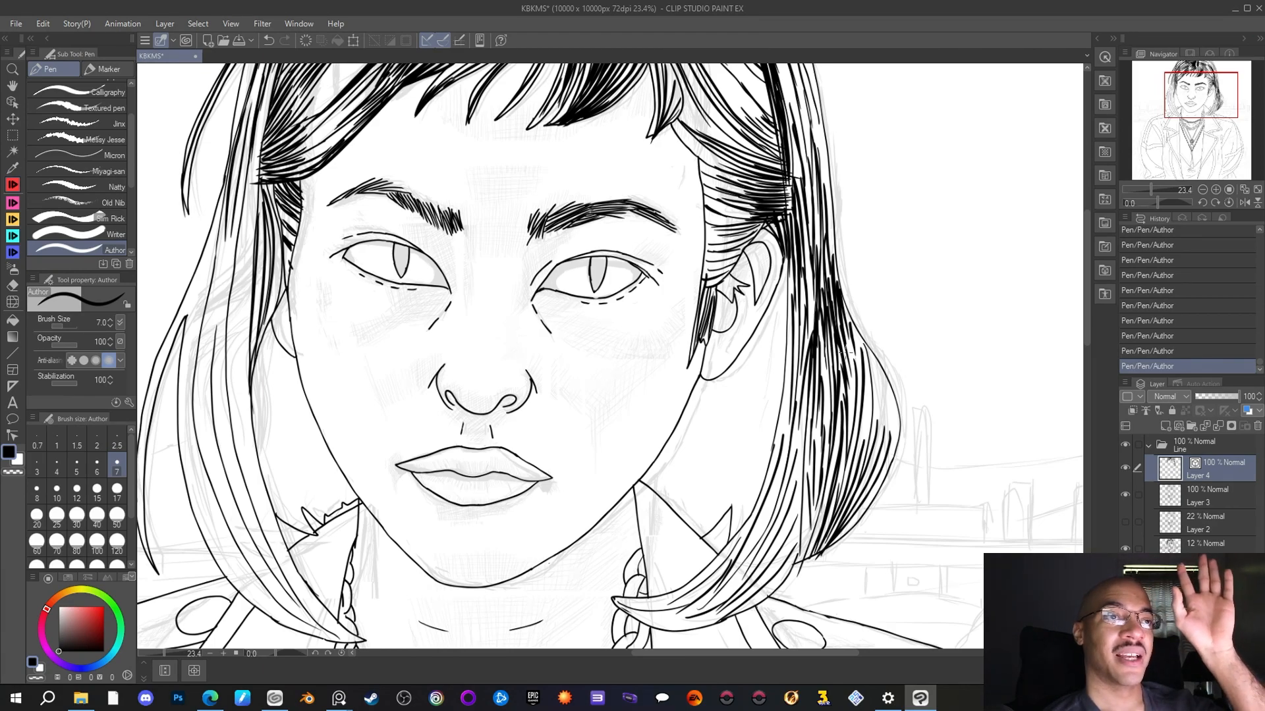
Ink strands down the long side lock opposite the visible ear, from temple height toward the jaw
{"action": "scroll", "coordinate": [734, 321], "scroll_direction": "down", "scroll_amount": 4}
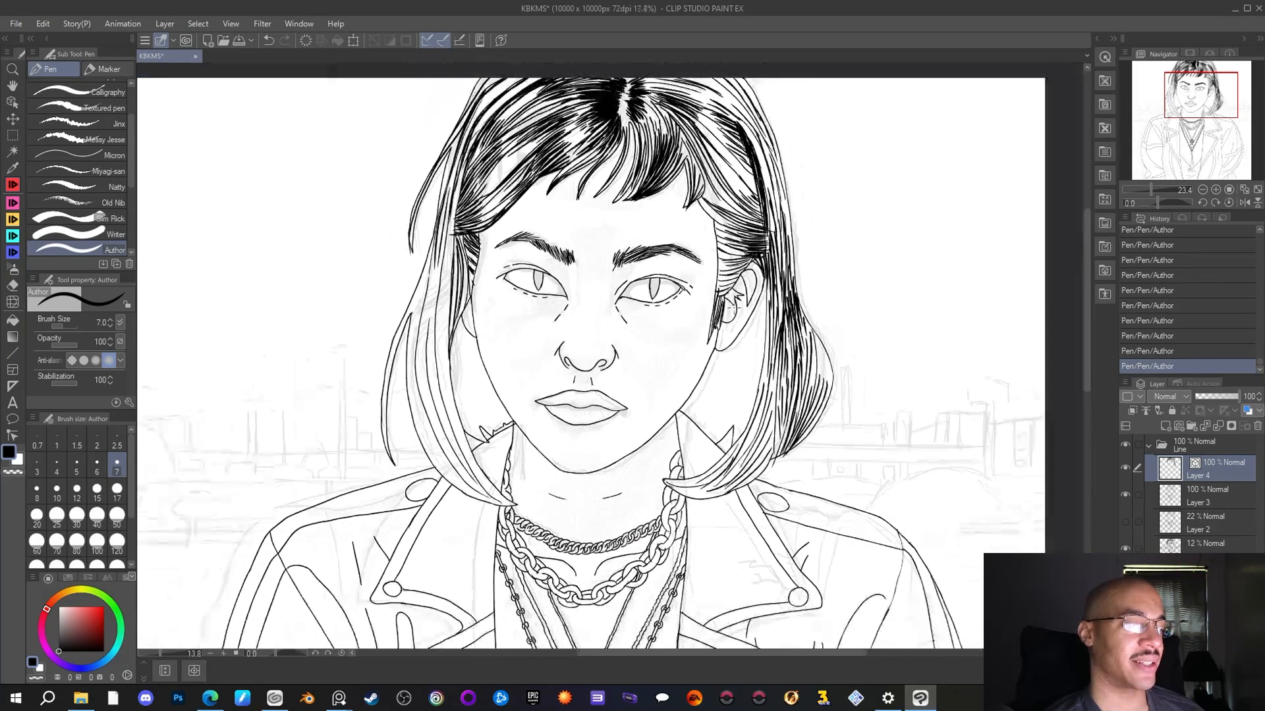
{"action": "mouse_move", "coordinate": [1187, 106]}
{"action": "left_mouse_down"}
{"action": "mouse_move", "coordinate": [1186, 61]}
{"action": "mouse_move", "coordinate": [1187, 121]}
{"action": "mouse_move", "coordinate": [1186, 102]}
{"action": "left_mouse_up"}
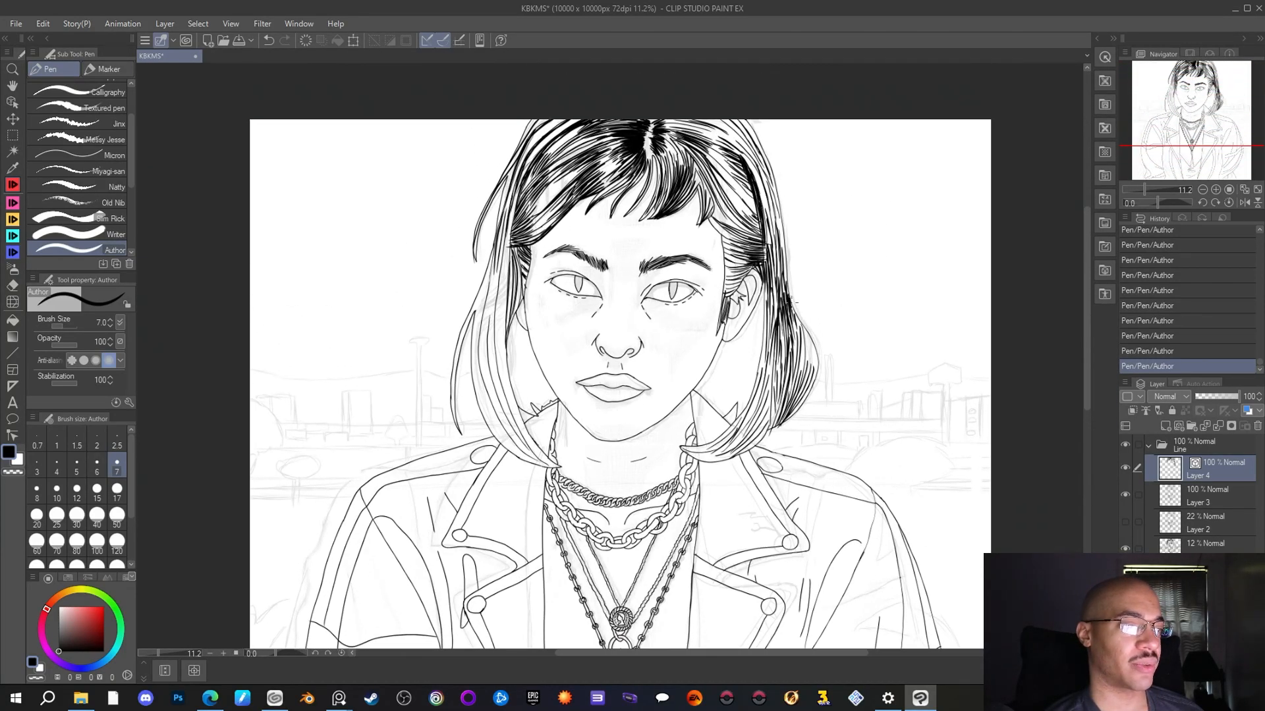
{"action": "scroll", "coordinate": [711, 343], "scroll_direction": "up", "scroll_amount": 1}
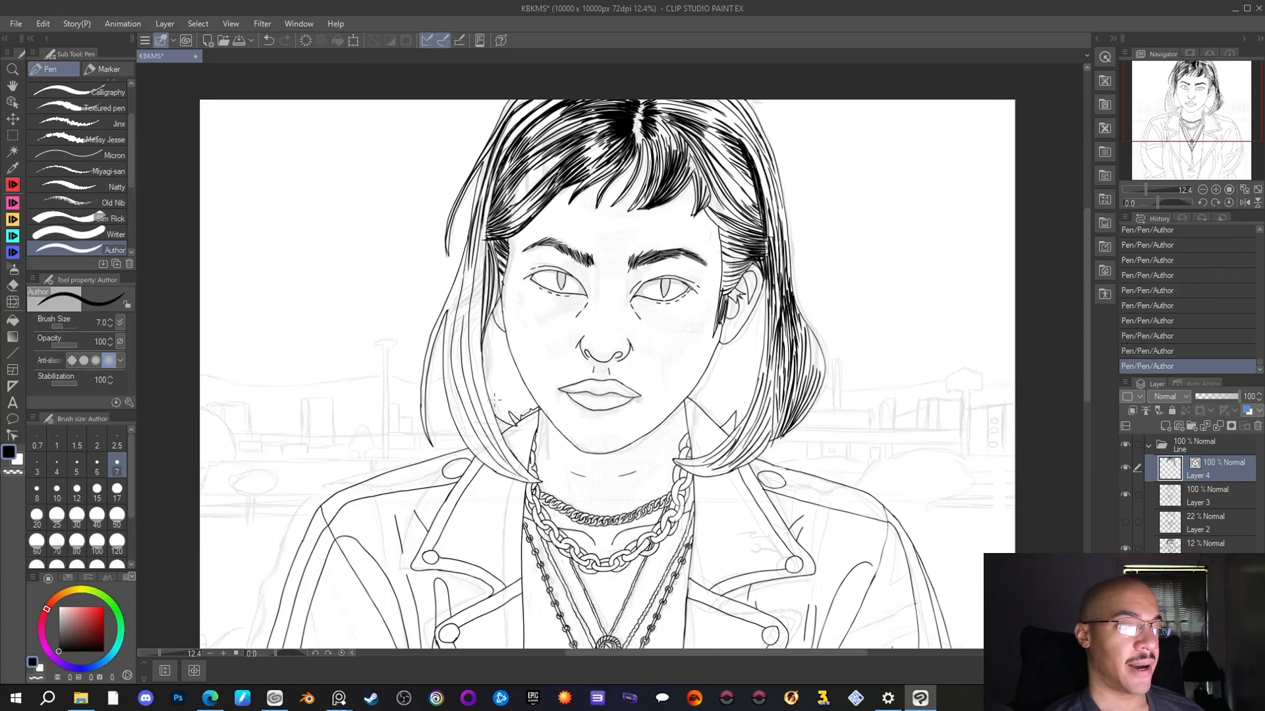
{"action": "scroll", "coordinate": [418, 428], "scroll_direction": "up", "scroll_amount": 3}
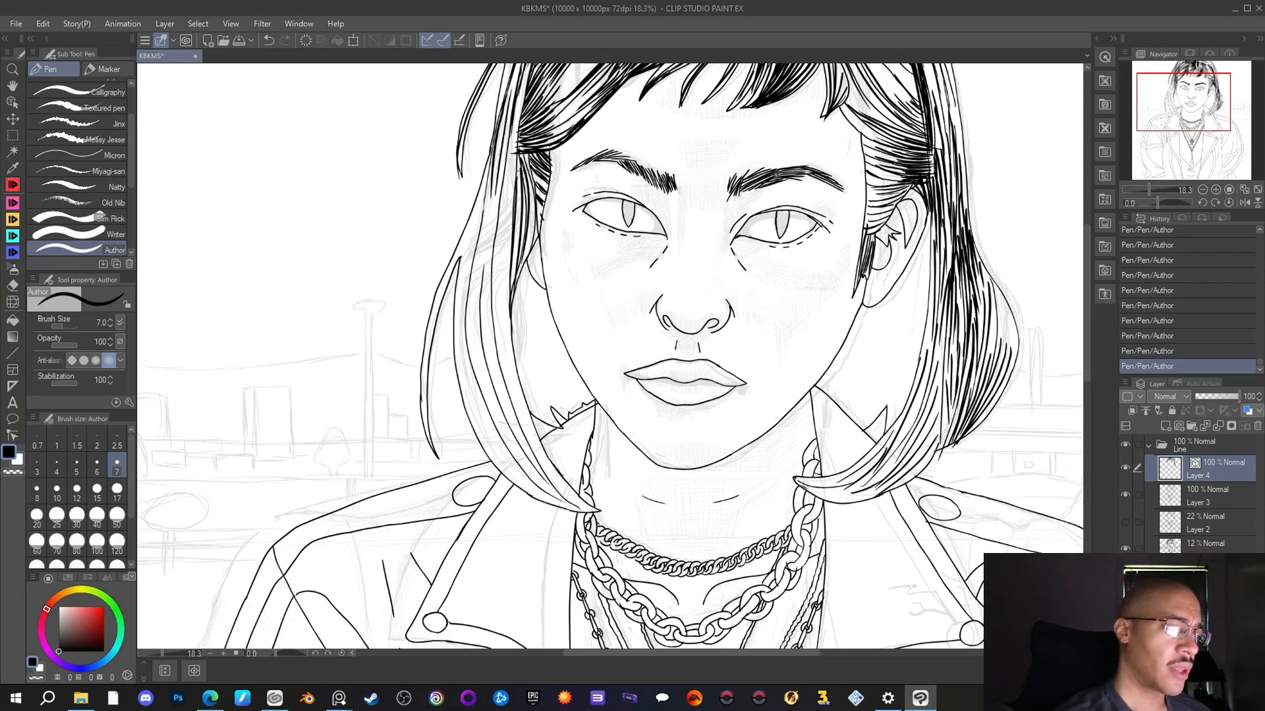
{"action": "left_click_drag", "start_coordinate": [519, 176], "coordinate": [515, 263]}
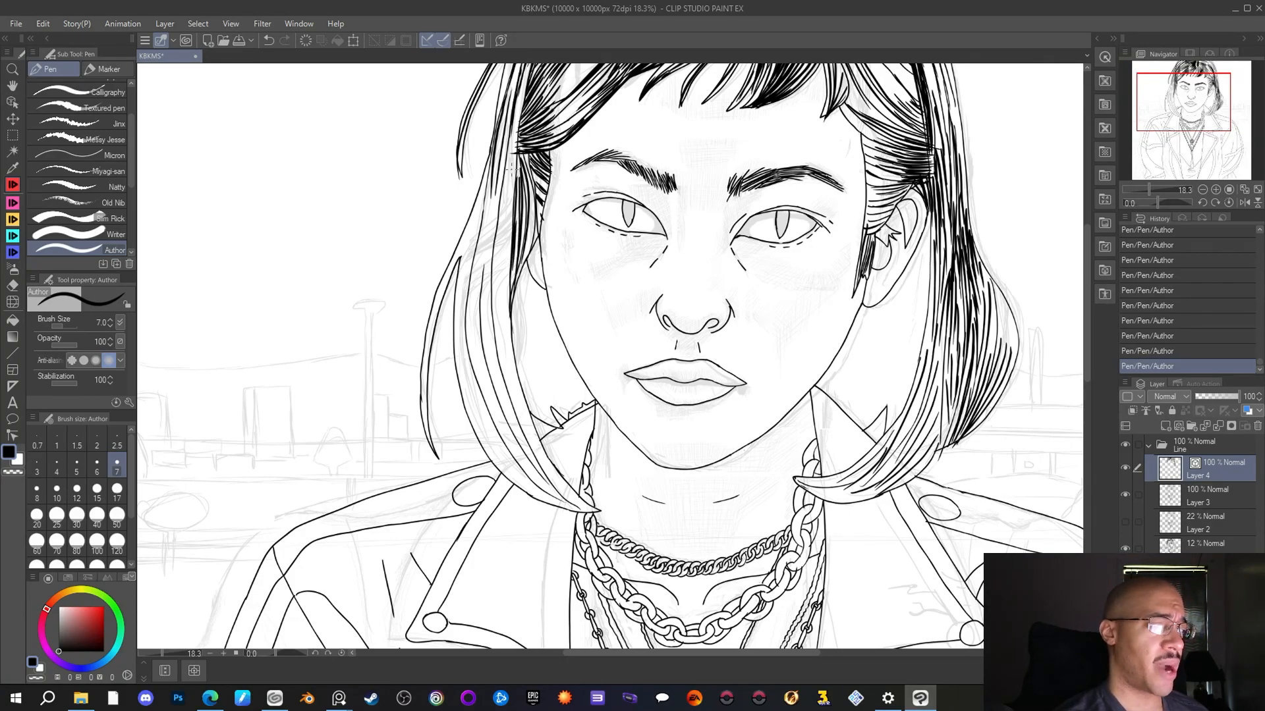
{"action": "left_click_drag", "start_coordinate": [506, 214], "coordinate": [498, 319]}
{"action": "left_click_drag", "start_coordinate": [504, 244], "coordinate": [518, 427]}
{"action": "left_click_drag", "start_coordinate": [506, 372], "coordinate": [529, 414]}
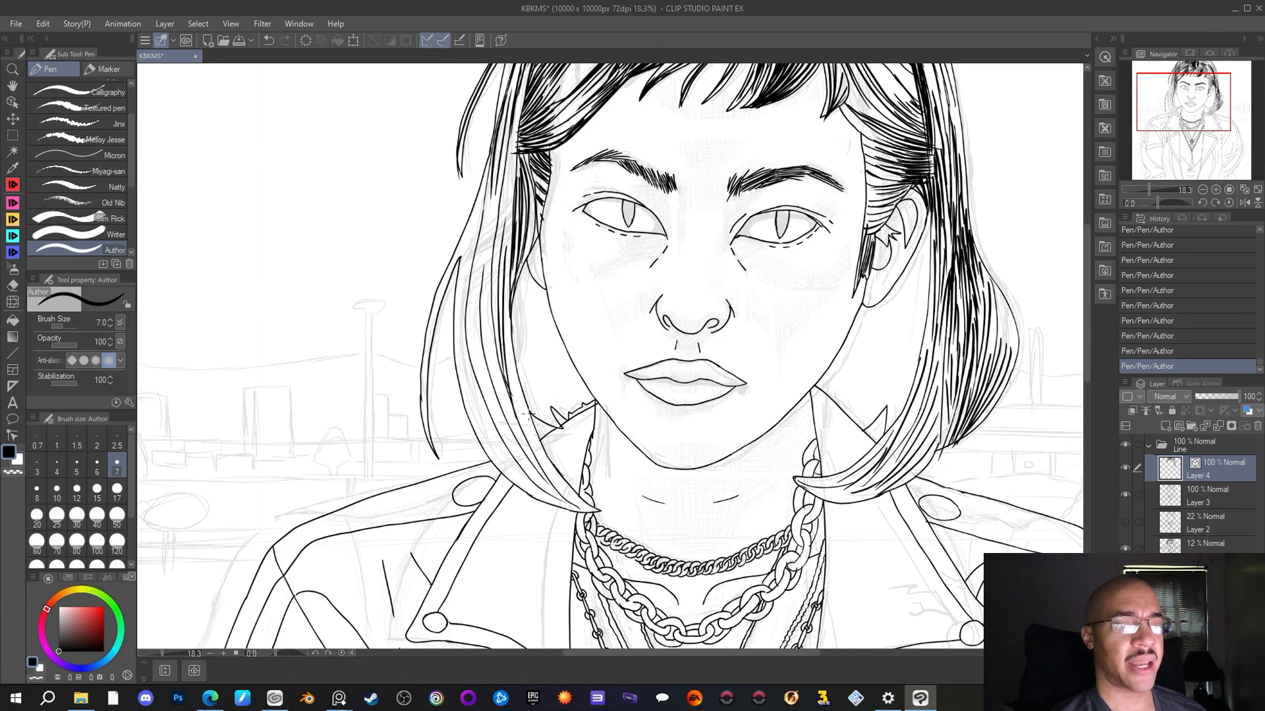
Extend long curved strands along the inner edge of the lock opposite the visible ear, down to its tip above the collar
{"action": "scroll", "coordinate": [529, 414], "scroll_direction": "down", "scroll_amount": 4}
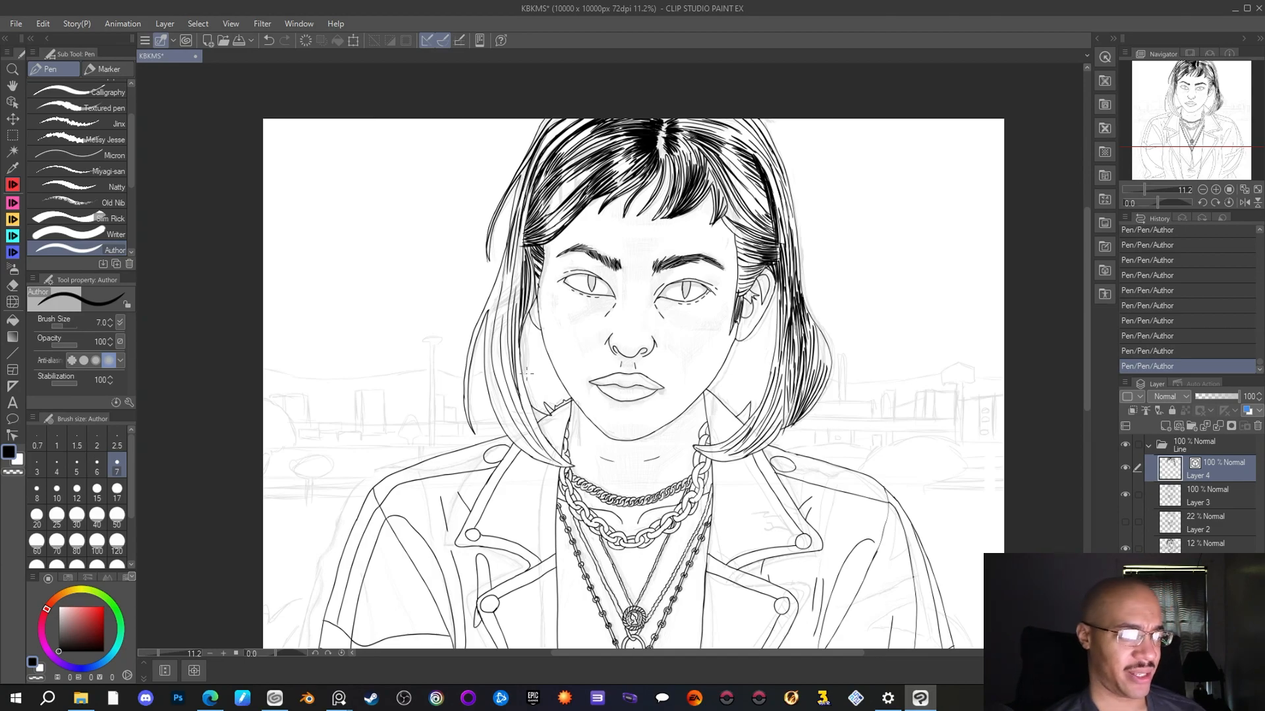
{"action": "scroll", "coordinate": [528, 373], "scroll_direction": "down", "scroll_amount": 1}
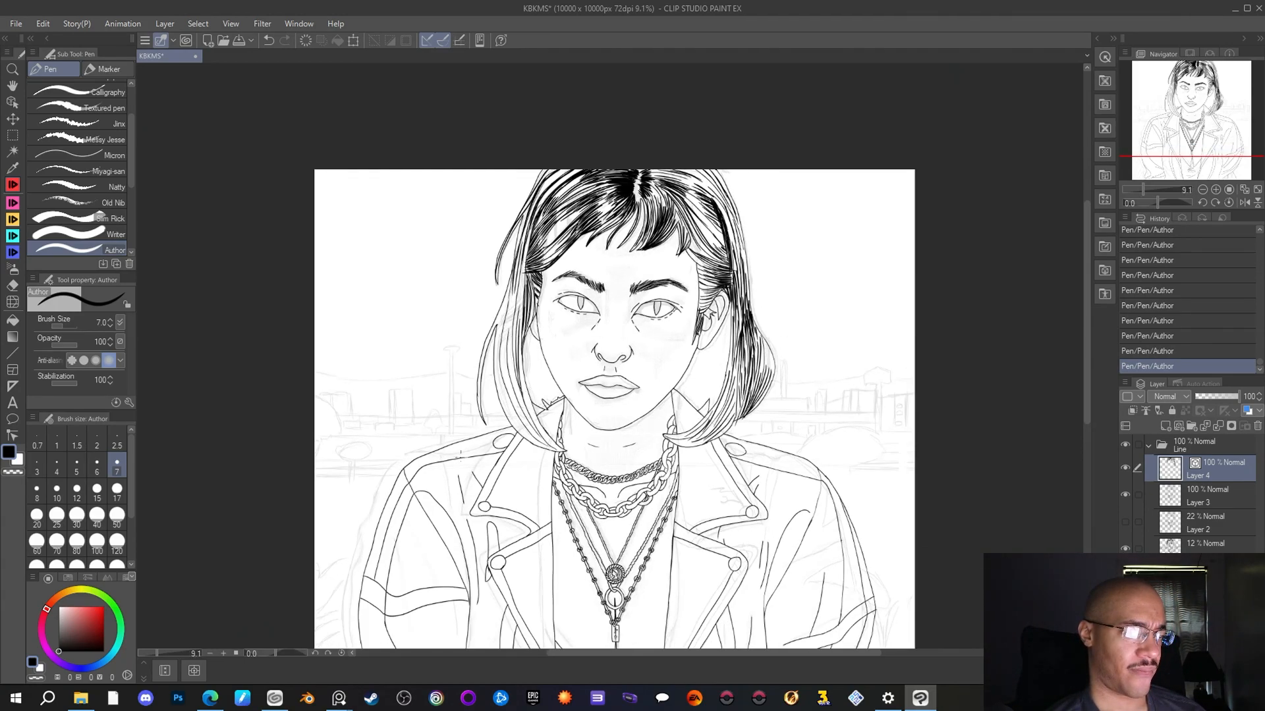
{"action": "scroll", "coordinate": [510, 439], "scroll_direction": "up", "scroll_amount": 2}
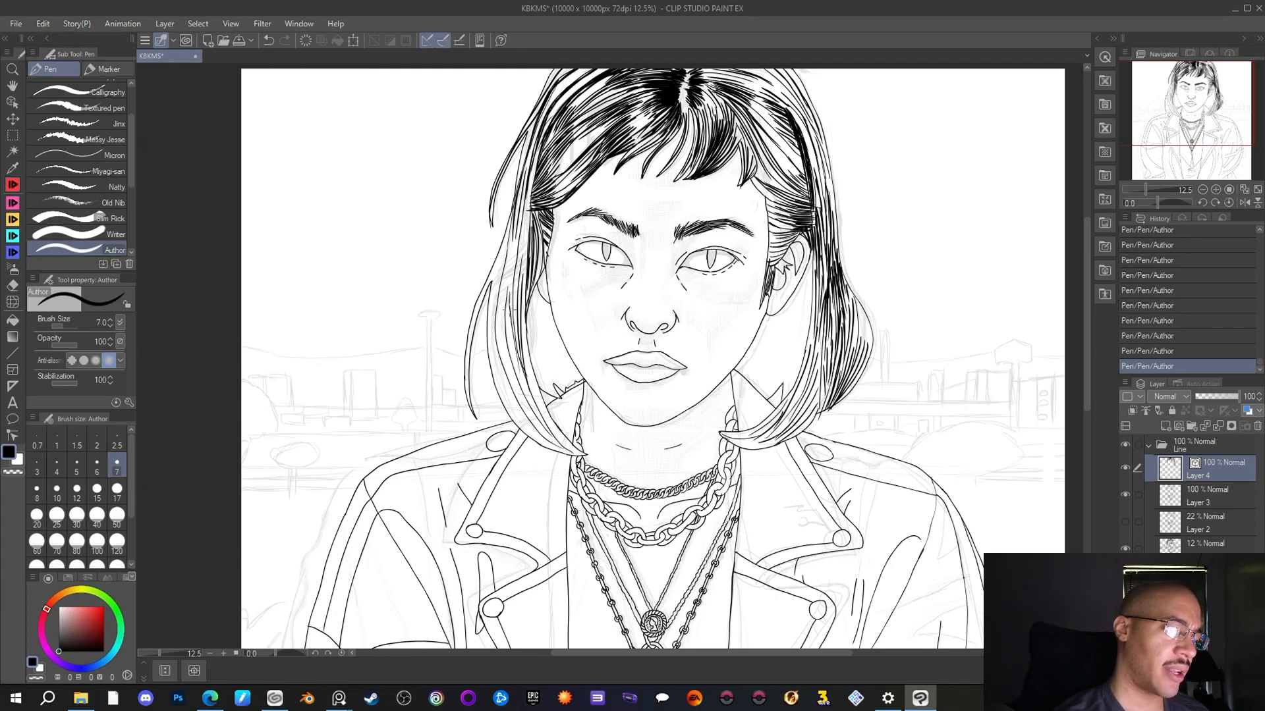
{"action": "left_click_drag", "start_coordinate": [509, 329], "coordinate": [535, 414]}
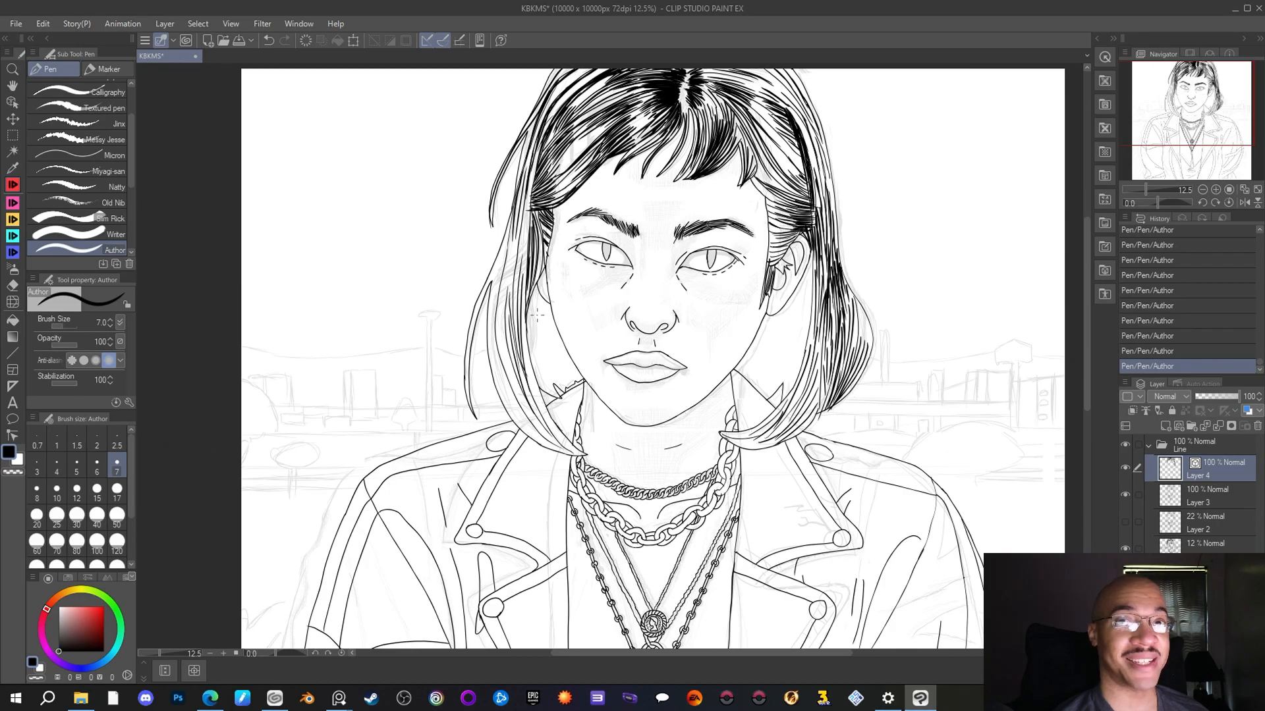
{"action": "scroll", "coordinate": [560, 437], "scroll_direction": "up", "scroll_amount": 5}
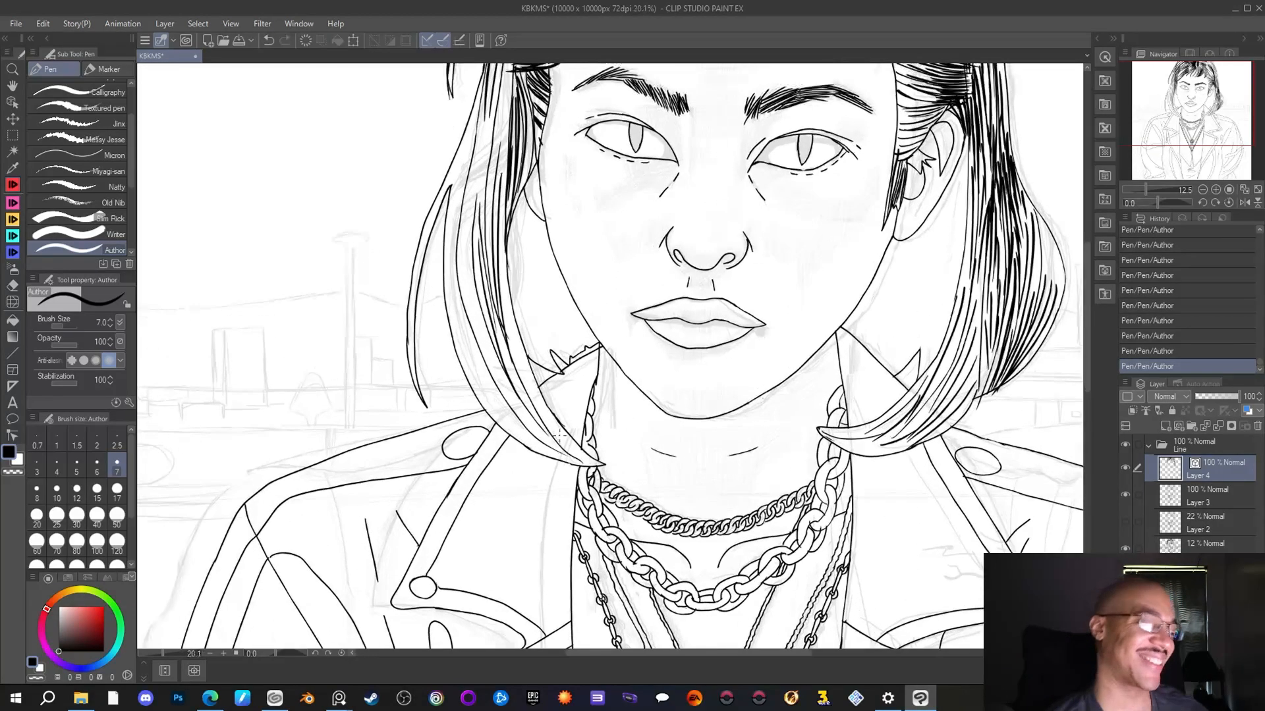
{"action": "mouse_move", "coordinate": [502, 240]}
{"action": "left_mouse_down"}
{"action": "mouse_move", "coordinate": [529, 380]}
{"action": "mouse_move", "coordinate": [562, 438]}
{"action": "mouse_move", "coordinate": [600, 465]}
{"action": "left_mouse_up"}
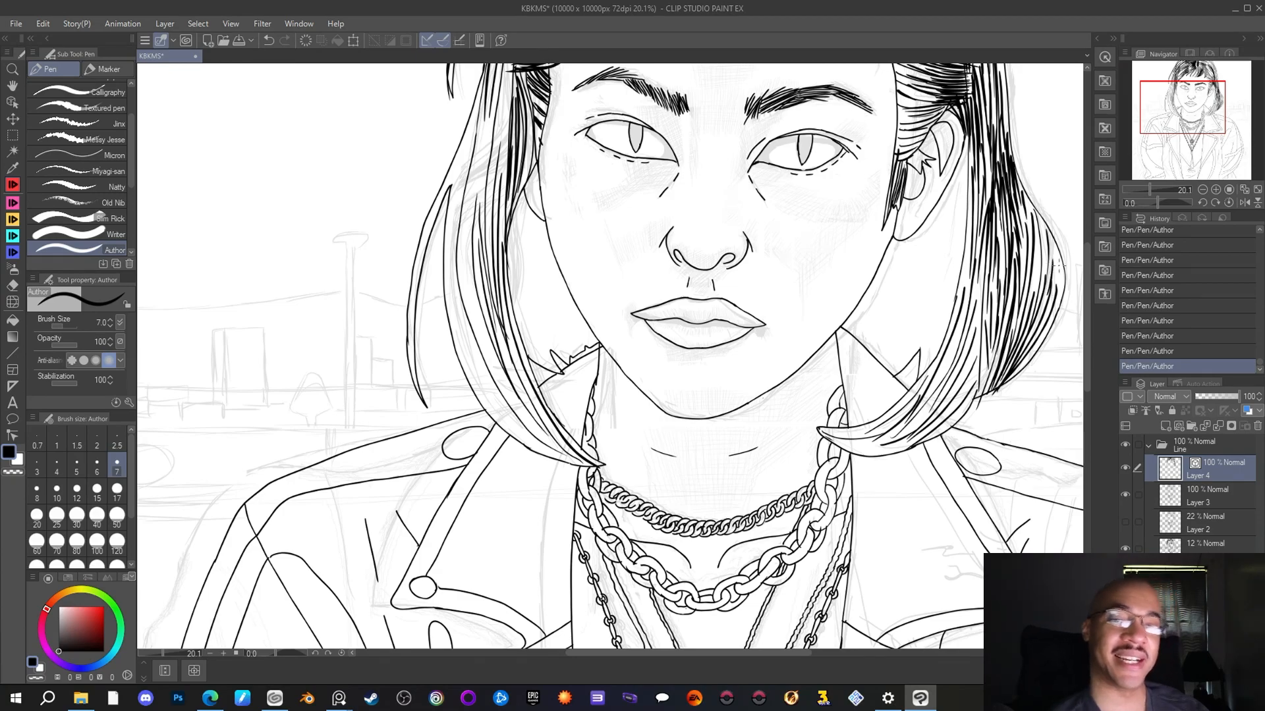
Fill the middle and outer parts of the lock opposite the visible ear with curved strands sweeping down to its tip
{"action": "scroll", "coordinate": [1056, 266], "scroll_direction": "down", "scroll_amount": 3}
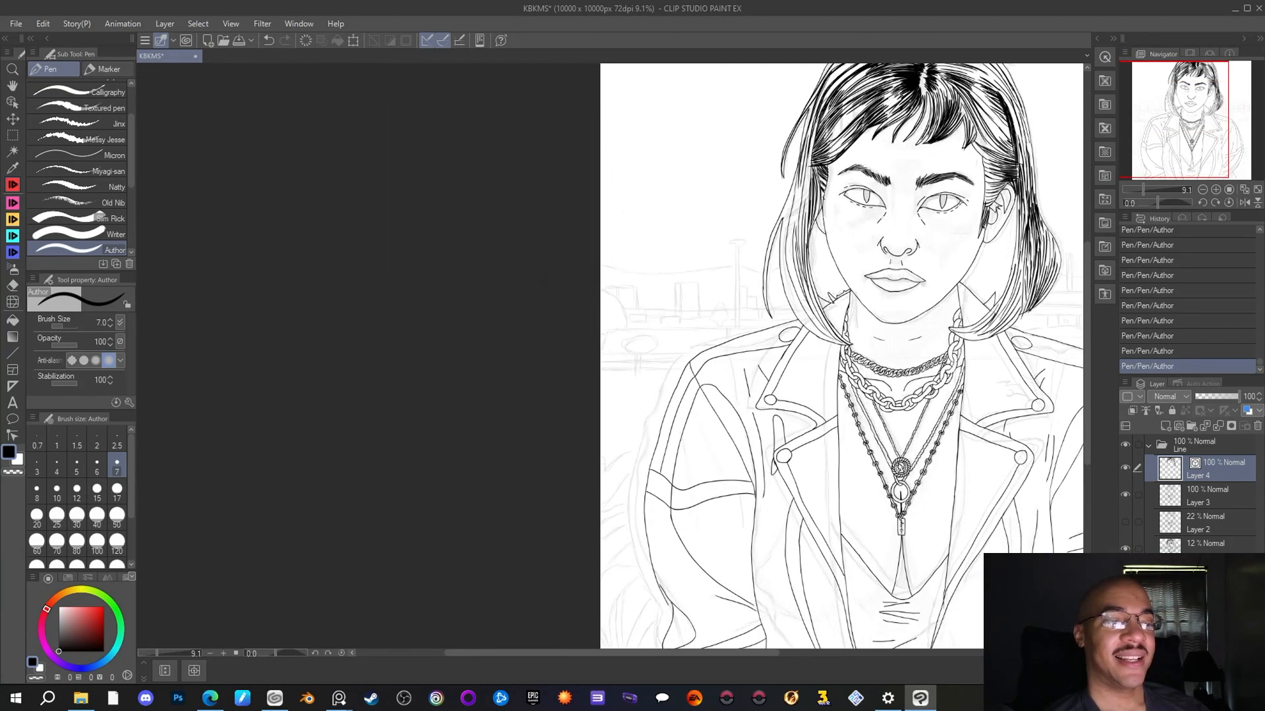
{"action": "left_click_drag", "start_coordinate": [1191, 112], "coordinate": [1235, 111]}
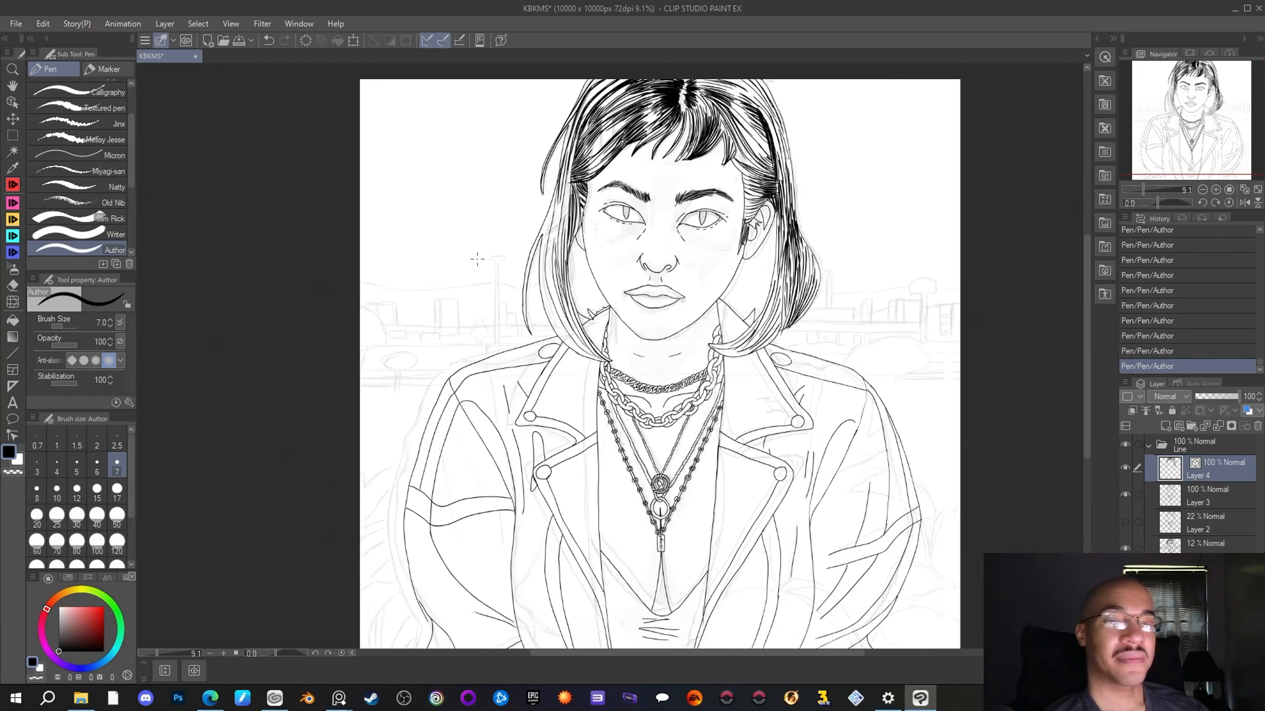
{"action": "scroll", "coordinate": [477, 259], "scroll_direction": "up", "scroll_amount": 1}
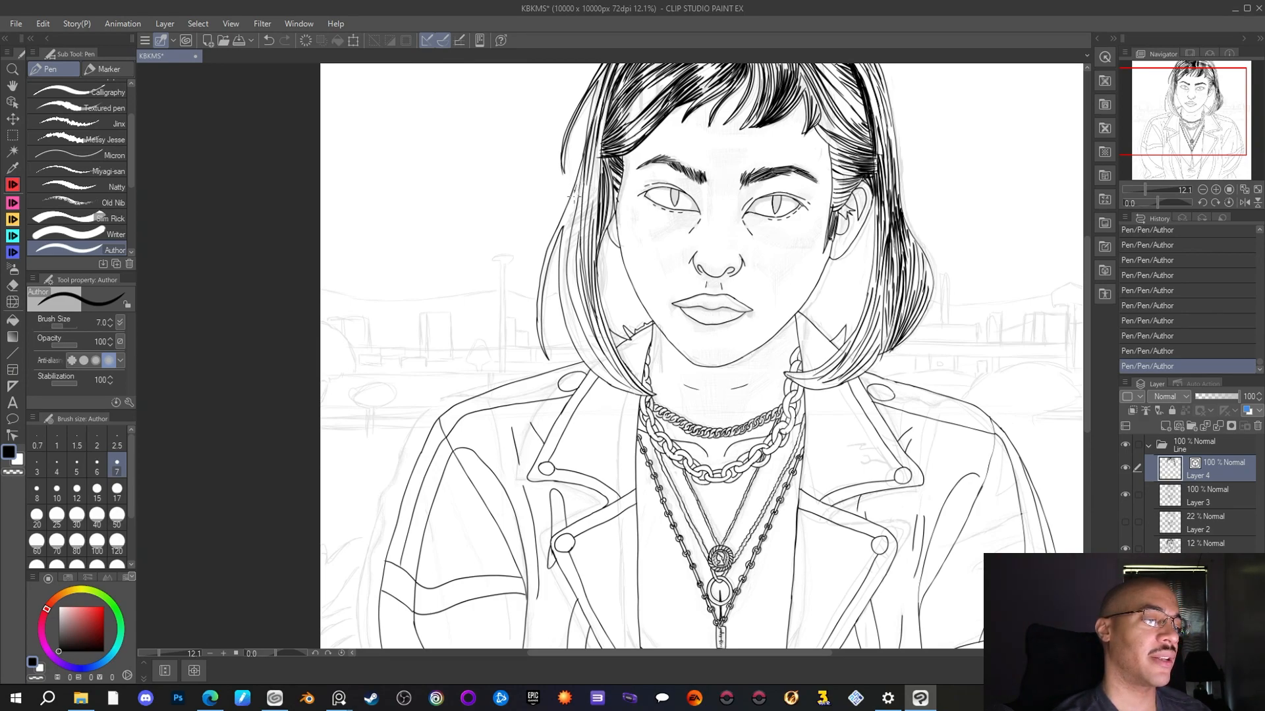
{"action": "left_click_drag", "start_coordinate": [573, 324], "coordinate": [615, 378]}
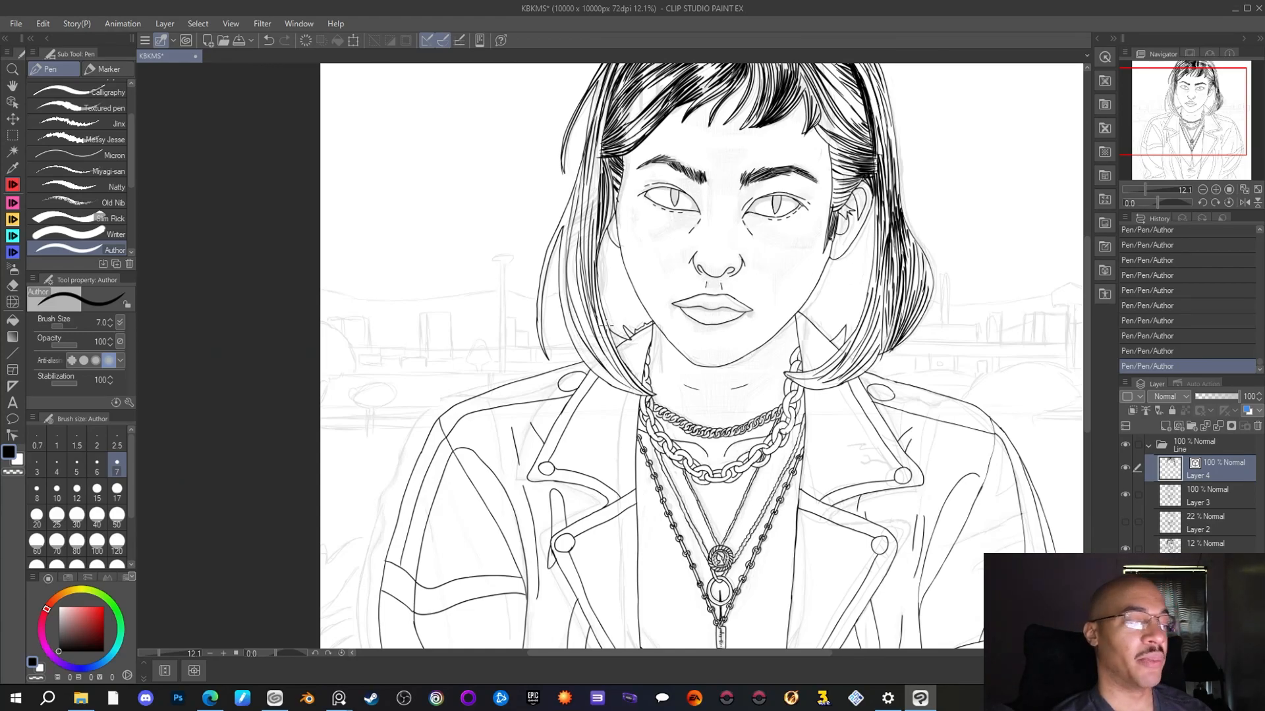
{"action": "mouse_move", "coordinate": [575, 235]}
{"action": "left_mouse_down"}
{"action": "mouse_move", "coordinate": [580, 304]}
{"action": "mouse_move", "coordinate": [623, 386]}
{"action": "left_mouse_up"}
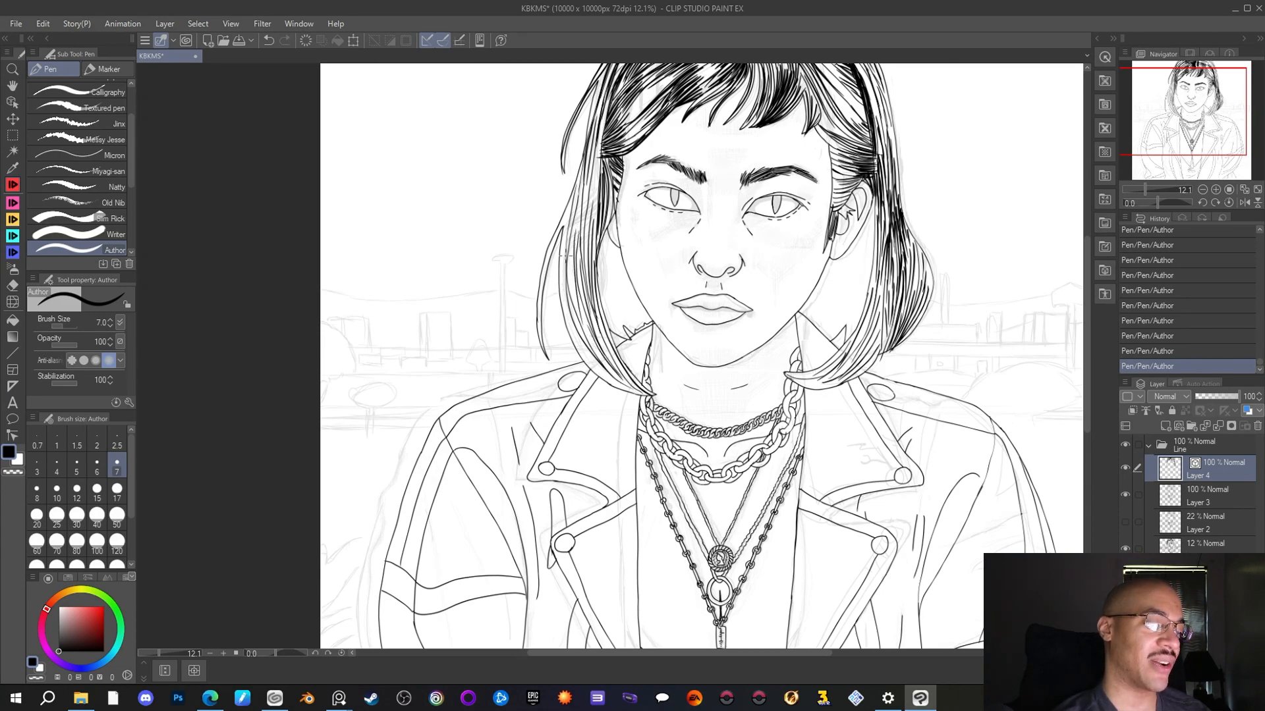
{"action": "left_click_drag", "start_coordinate": [572, 187], "coordinate": [566, 251]}
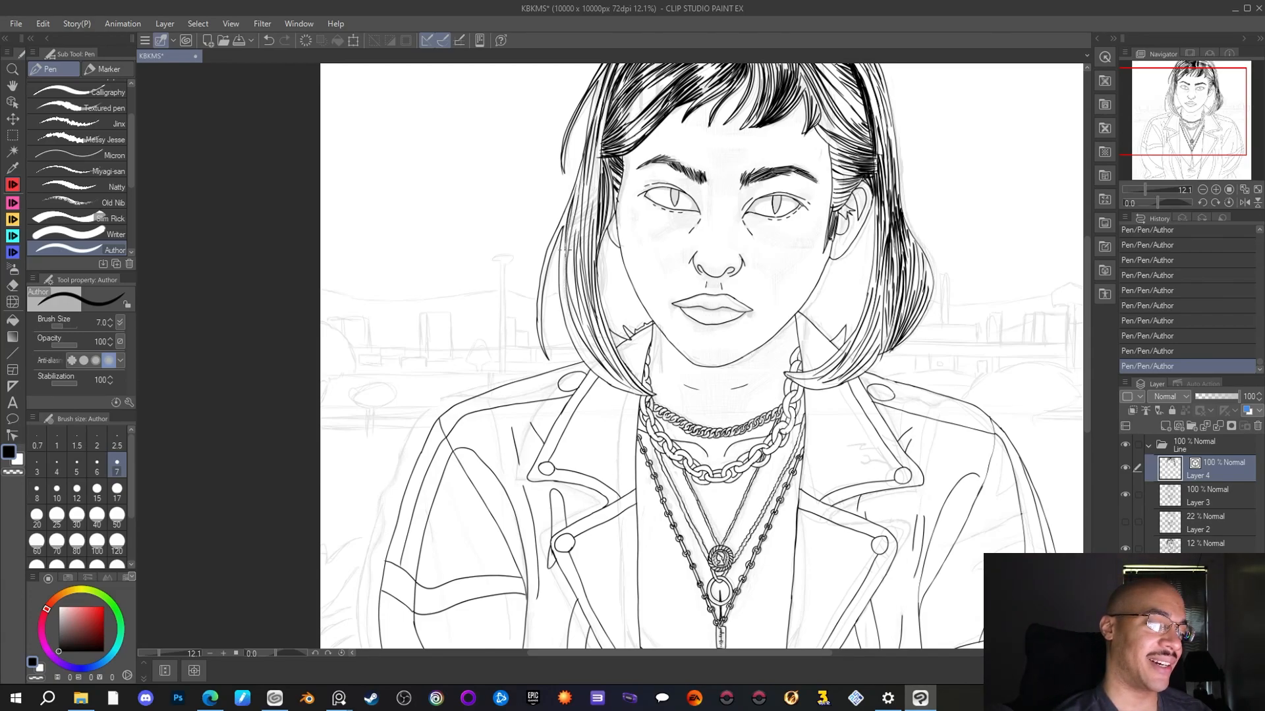
{"action": "mouse_move", "coordinate": [565, 279]}
{"action": "left_mouse_down"}
{"action": "mouse_move", "coordinate": [582, 349]}
{"action": "mouse_move", "coordinate": [623, 393]}
{"action": "mouse_move", "coordinate": [639, 390]}
{"action": "left_mouse_up"}
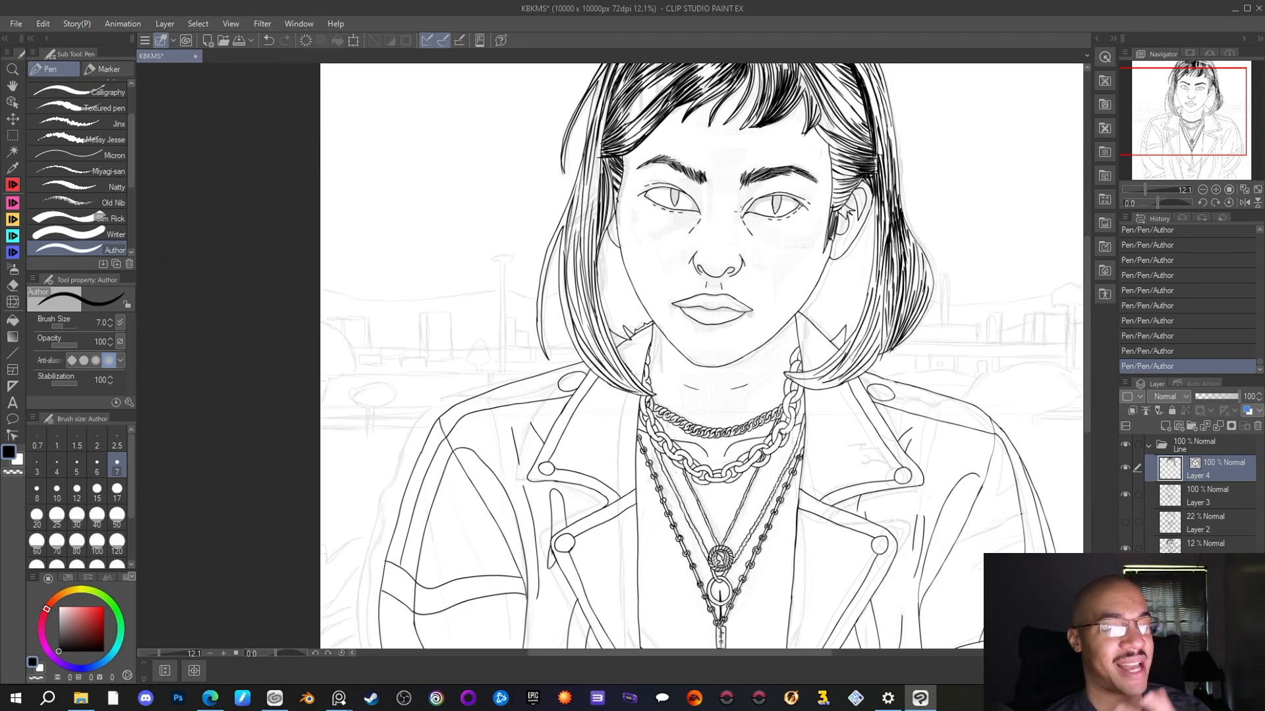
Bring the whole portrait into view and save the drawing
{"action": "scroll", "coordinate": [741, 210], "scroll_direction": "down", "scroll_amount": 5}
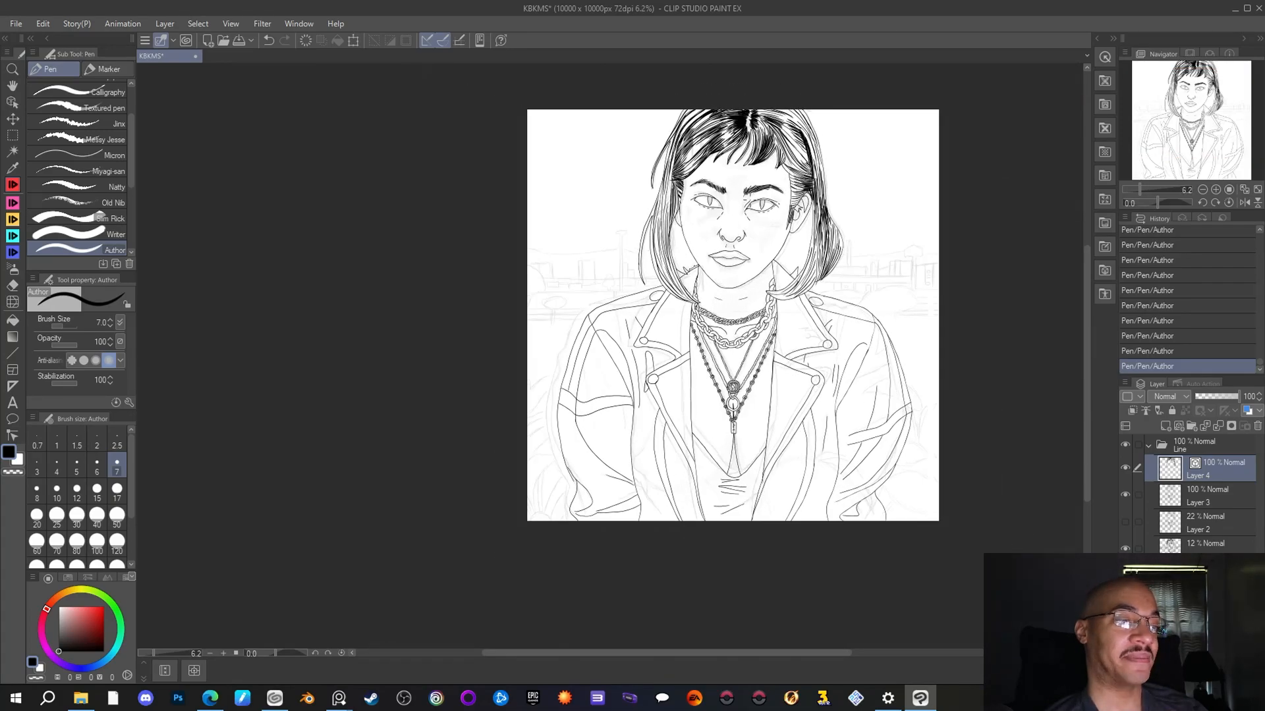
{"action": "mouse_move", "coordinate": [1181, 106]}
{"action": "left_mouse_down"}
{"action": "mouse_move", "coordinate": [1200, 98]}
{"action": "mouse_move", "coordinate": [1186, 82]}
{"action": "left_mouse_up"}
{"action": "scroll", "coordinate": [876, 208], "scroll_direction": "up", "scroll_amount": 2}
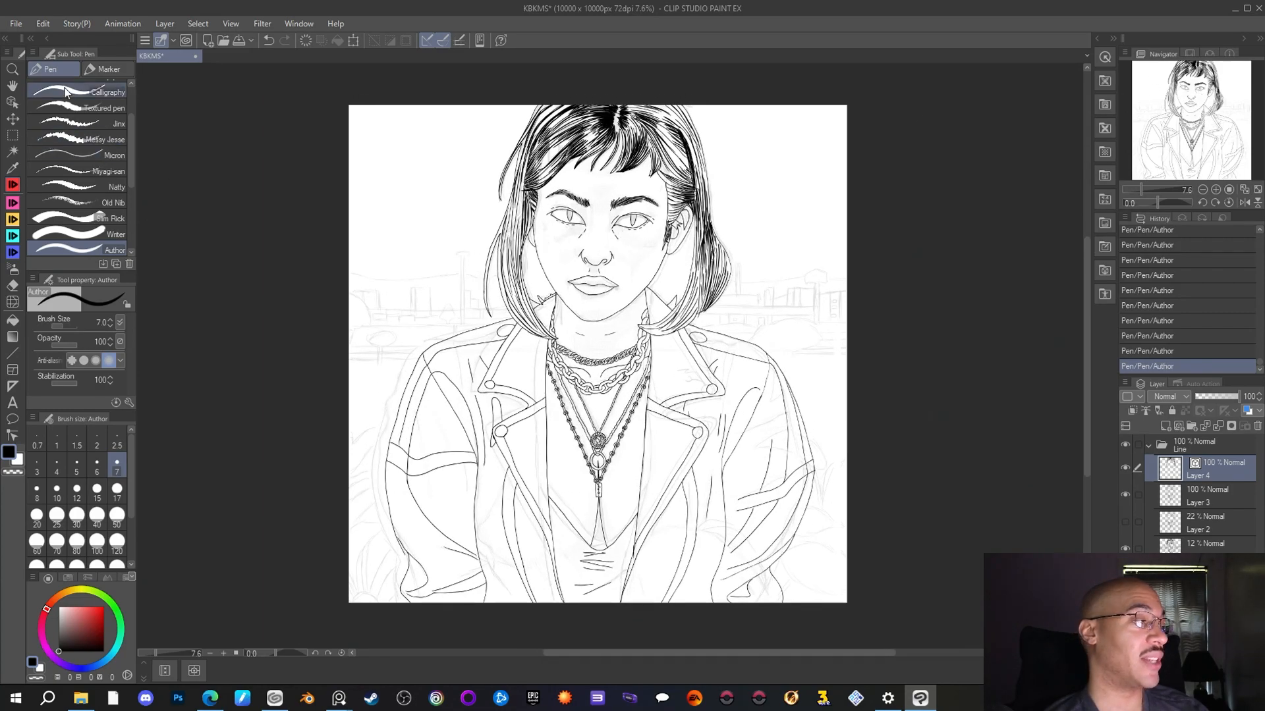
{"action": "left_click", "coordinate": [16, 24]}
{"action": "left_click", "coordinate": [37, 126]}
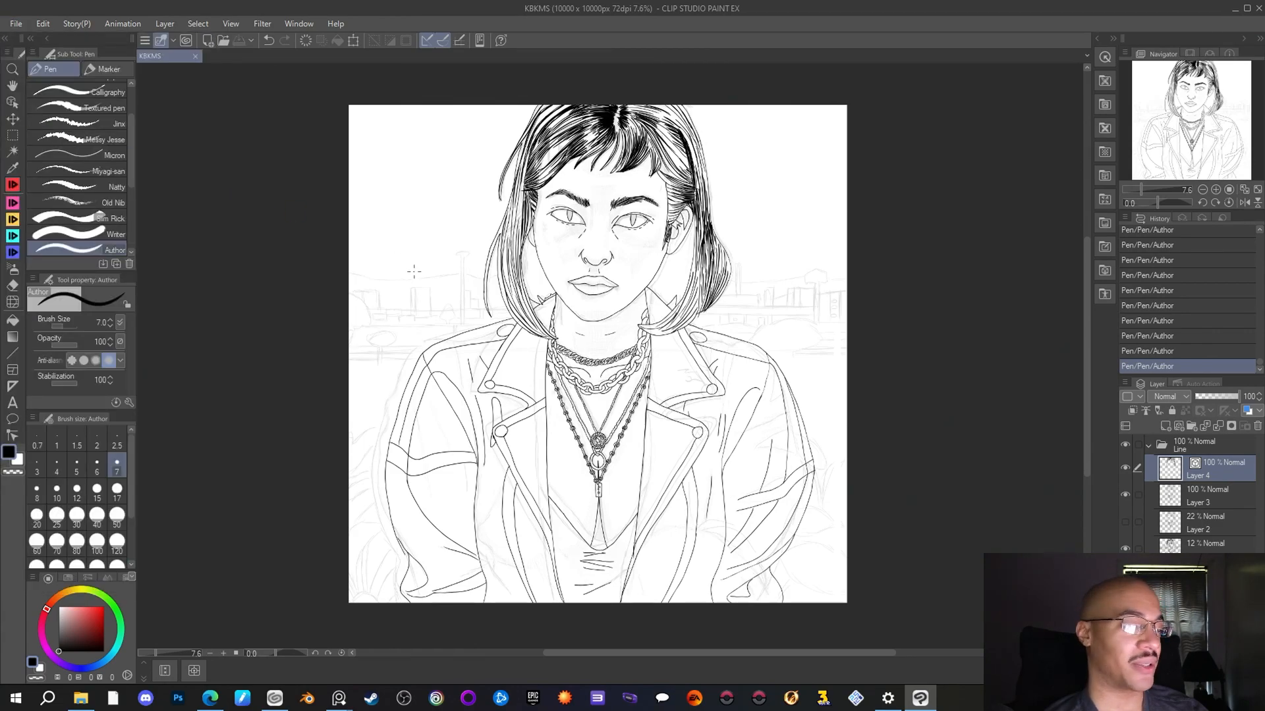
Examine the whole inked portrait for the balance of its hair shading, and check whether the file still needs saving
{"action": "scroll", "coordinate": [413, 272], "scroll_direction": "up", "scroll_amount": 1}
{"action": "scroll", "coordinate": [417, 269], "scroll_direction": "down", "scroll_amount": 2}
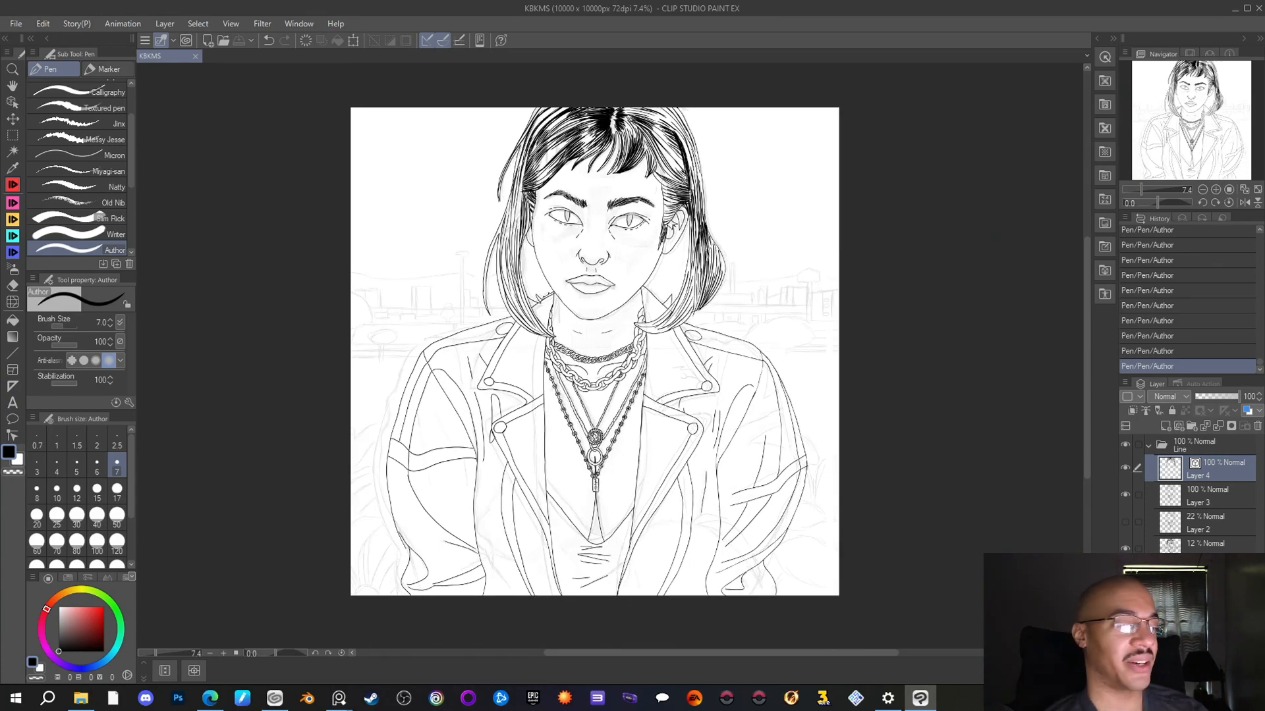
{"action": "scroll", "coordinate": [559, 308], "scroll_direction": "down", "scroll_amount": 1}
{"action": "scroll", "coordinate": [558, 308], "scroll_direction": "up", "scroll_amount": 2}
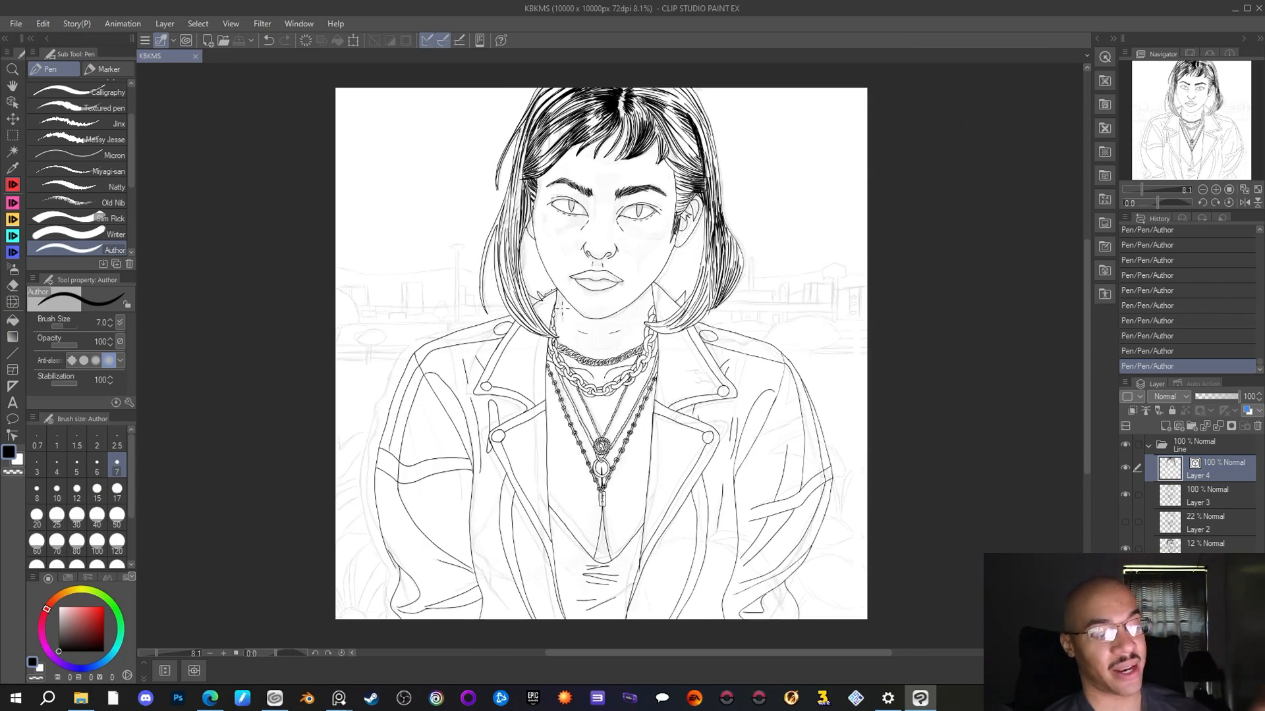
{"action": "scroll", "coordinate": [565, 284], "scroll_direction": "down", "scroll_amount": 1}
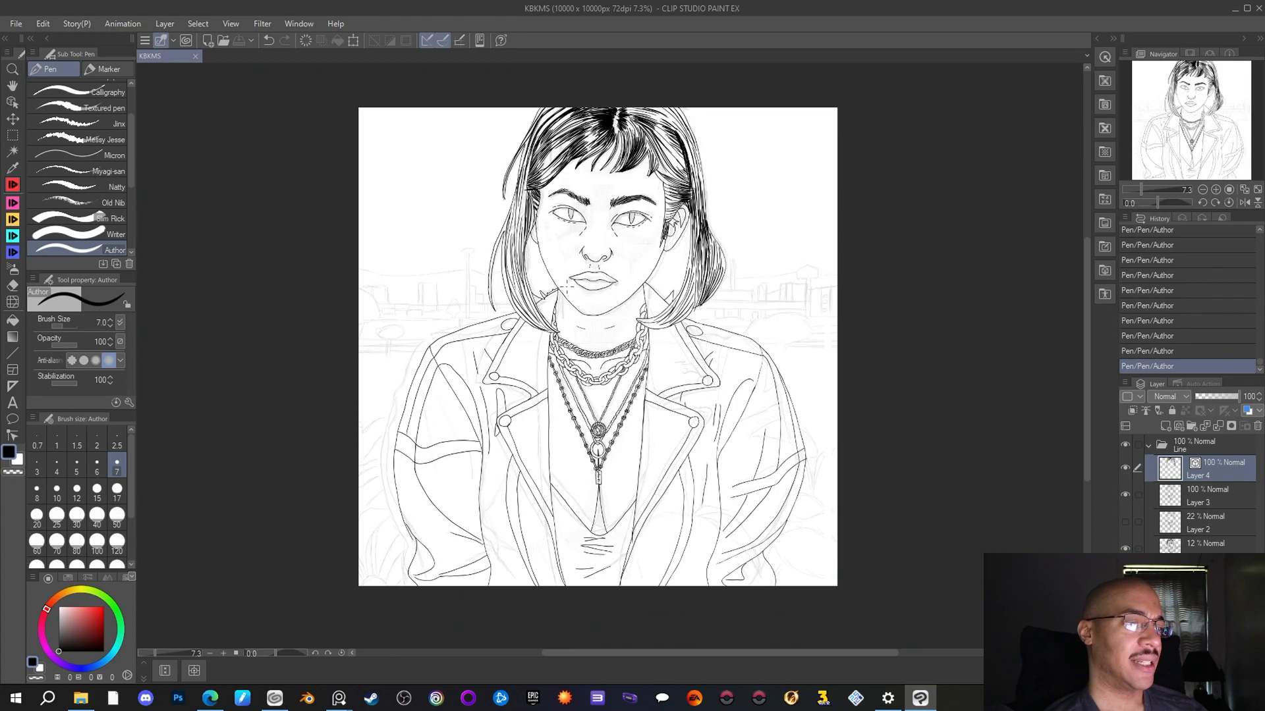
{"action": "scroll", "coordinate": [567, 288], "scroll_direction": "up", "scroll_amount": 1}
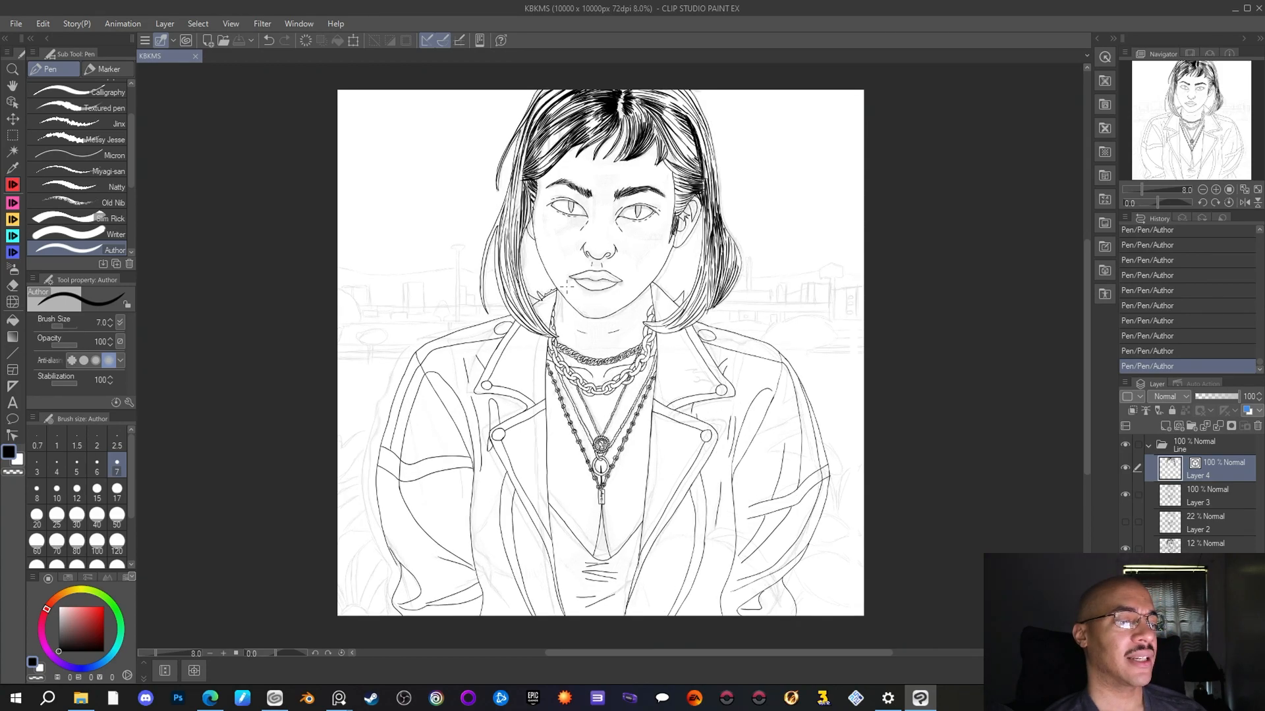
{"action": "left_click_drag", "start_coordinate": [808, 332], "coordinate": [818, 335]}
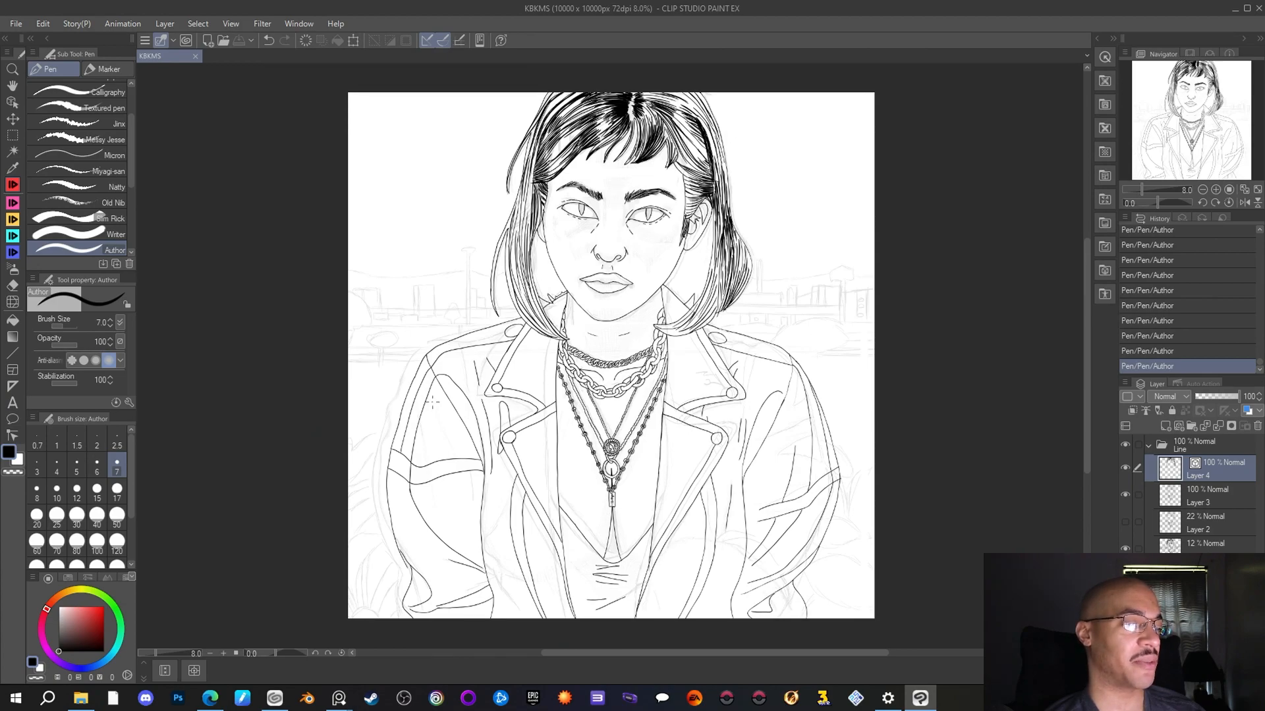
{"action": "scroll", "coordinate": [419, 351], "scroll_direction": "up", "scroll_amount": 1}
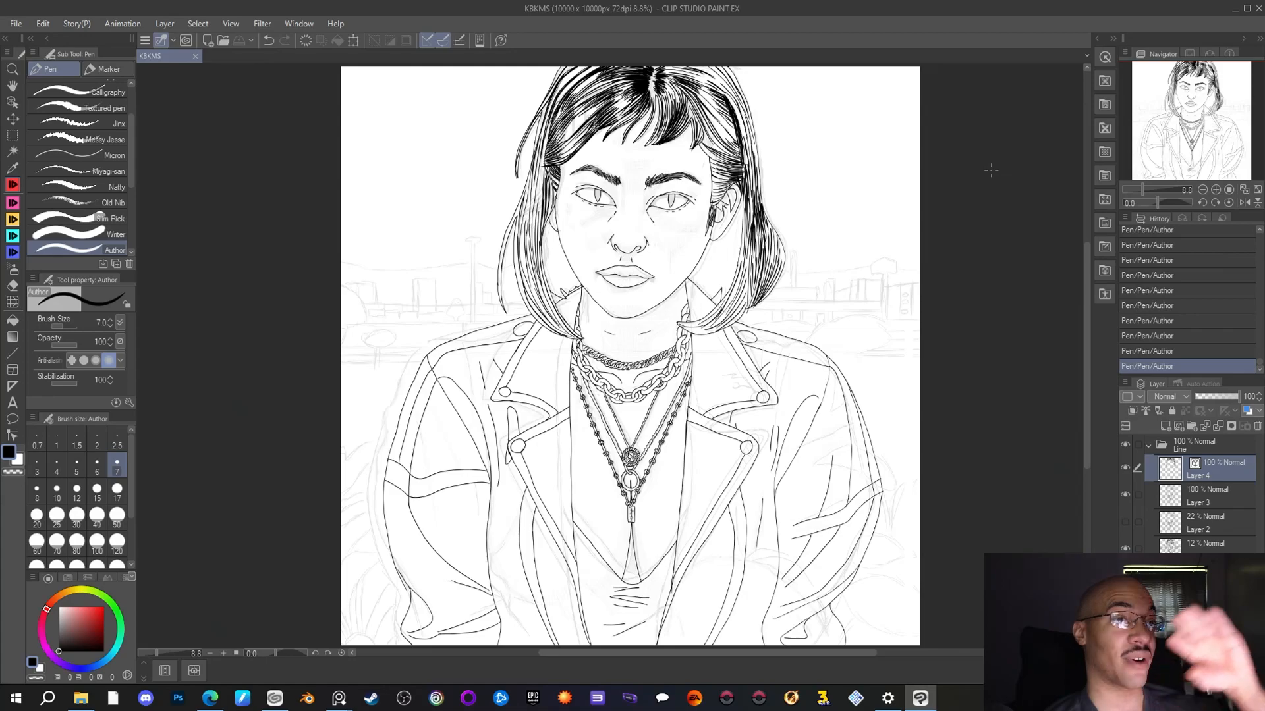
{"action": "left_click_drag", "start_coordinate": [1144, 97], "coordinate": [1149, 98]}
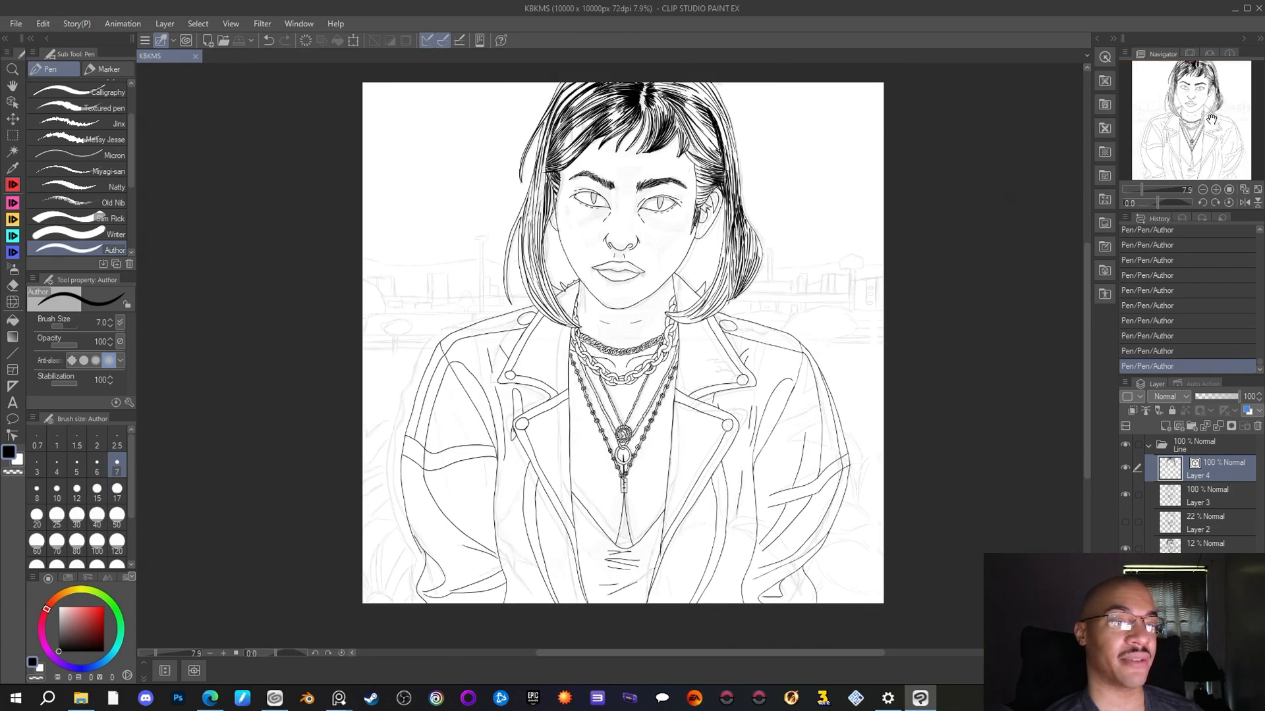
{"action": "scroll", "coordinate": [1215, 118], "scroll_direction": "down", "scroll_amount": 2}
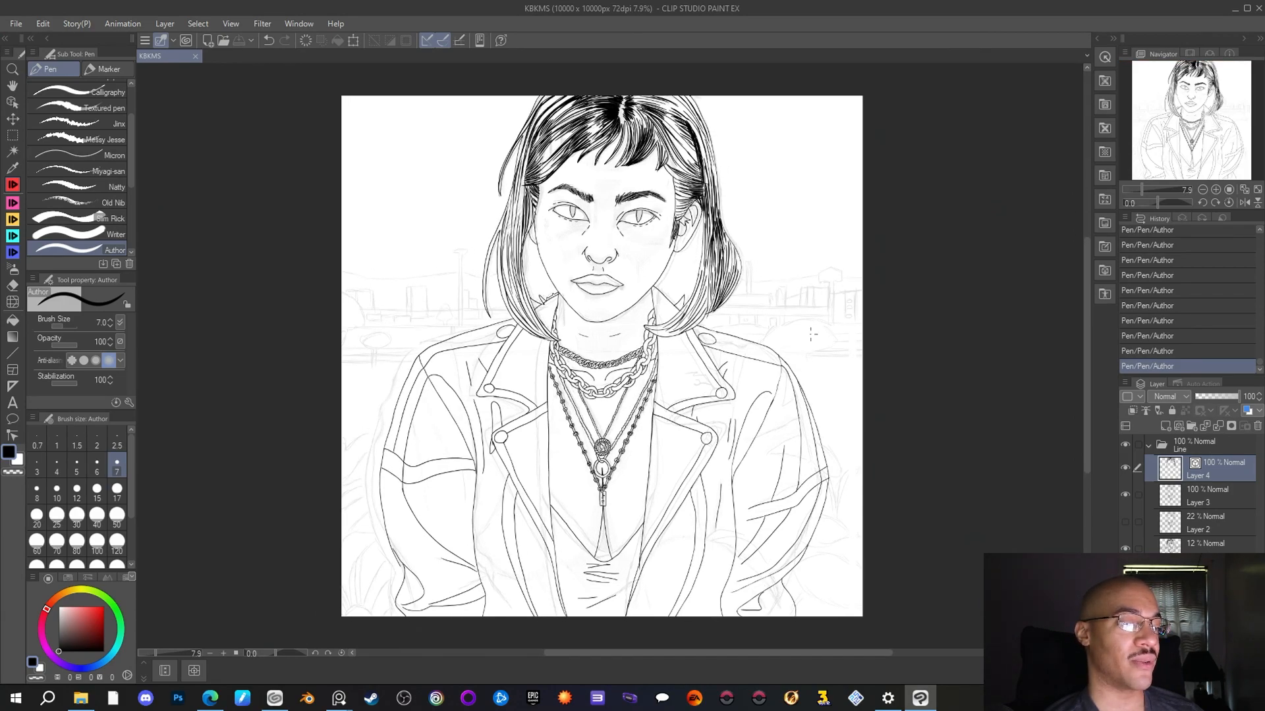
{"action": "left_click", "coordinate": [16, 24]}
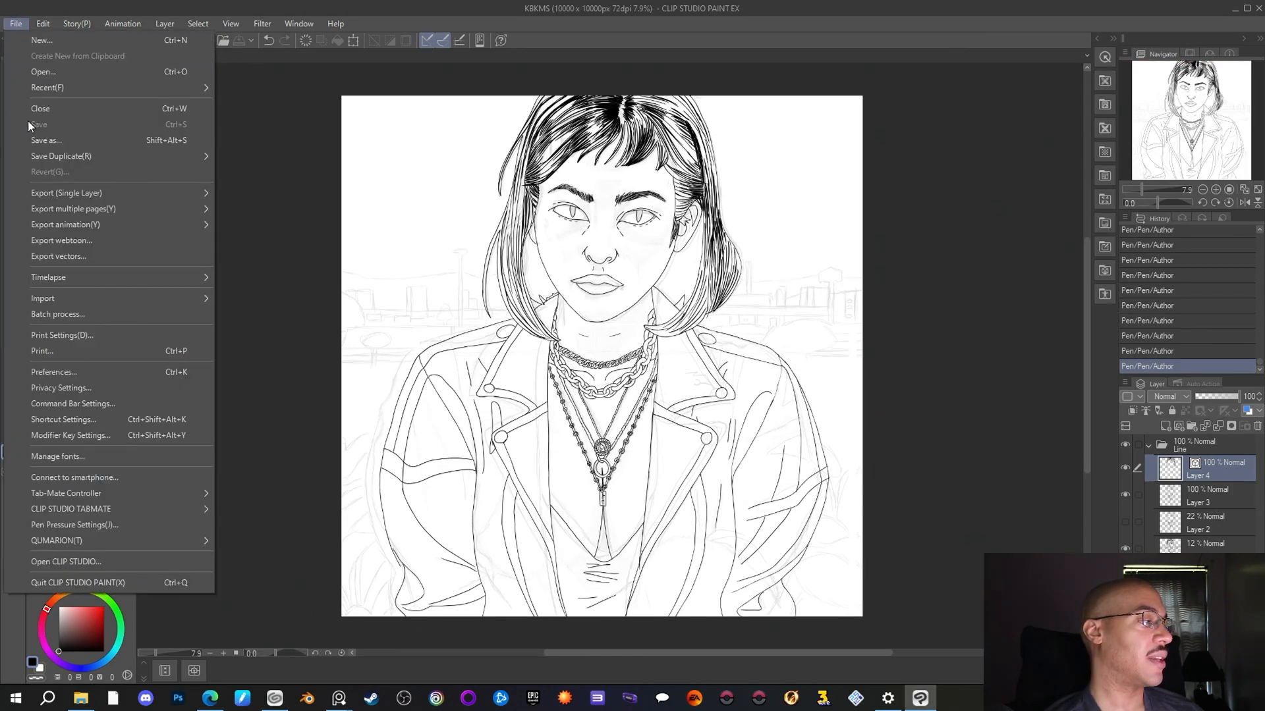
{"action": "left_click", "coordinate": [265, 100]}
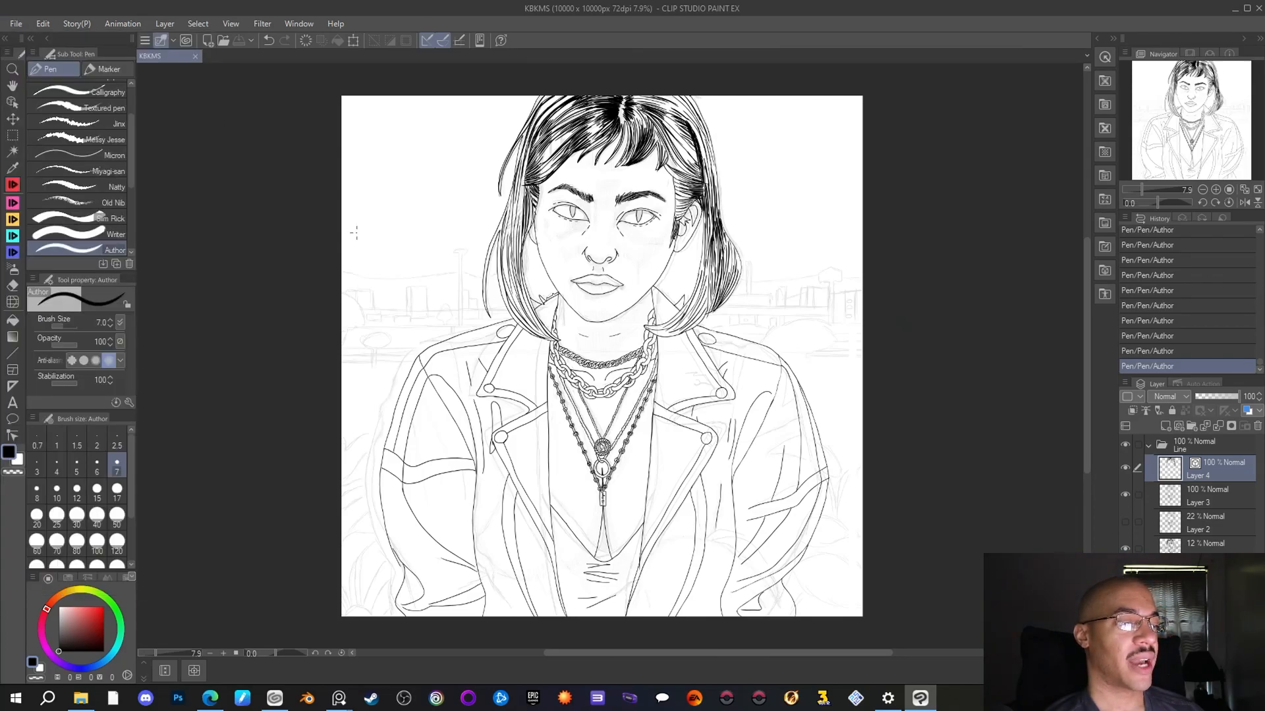